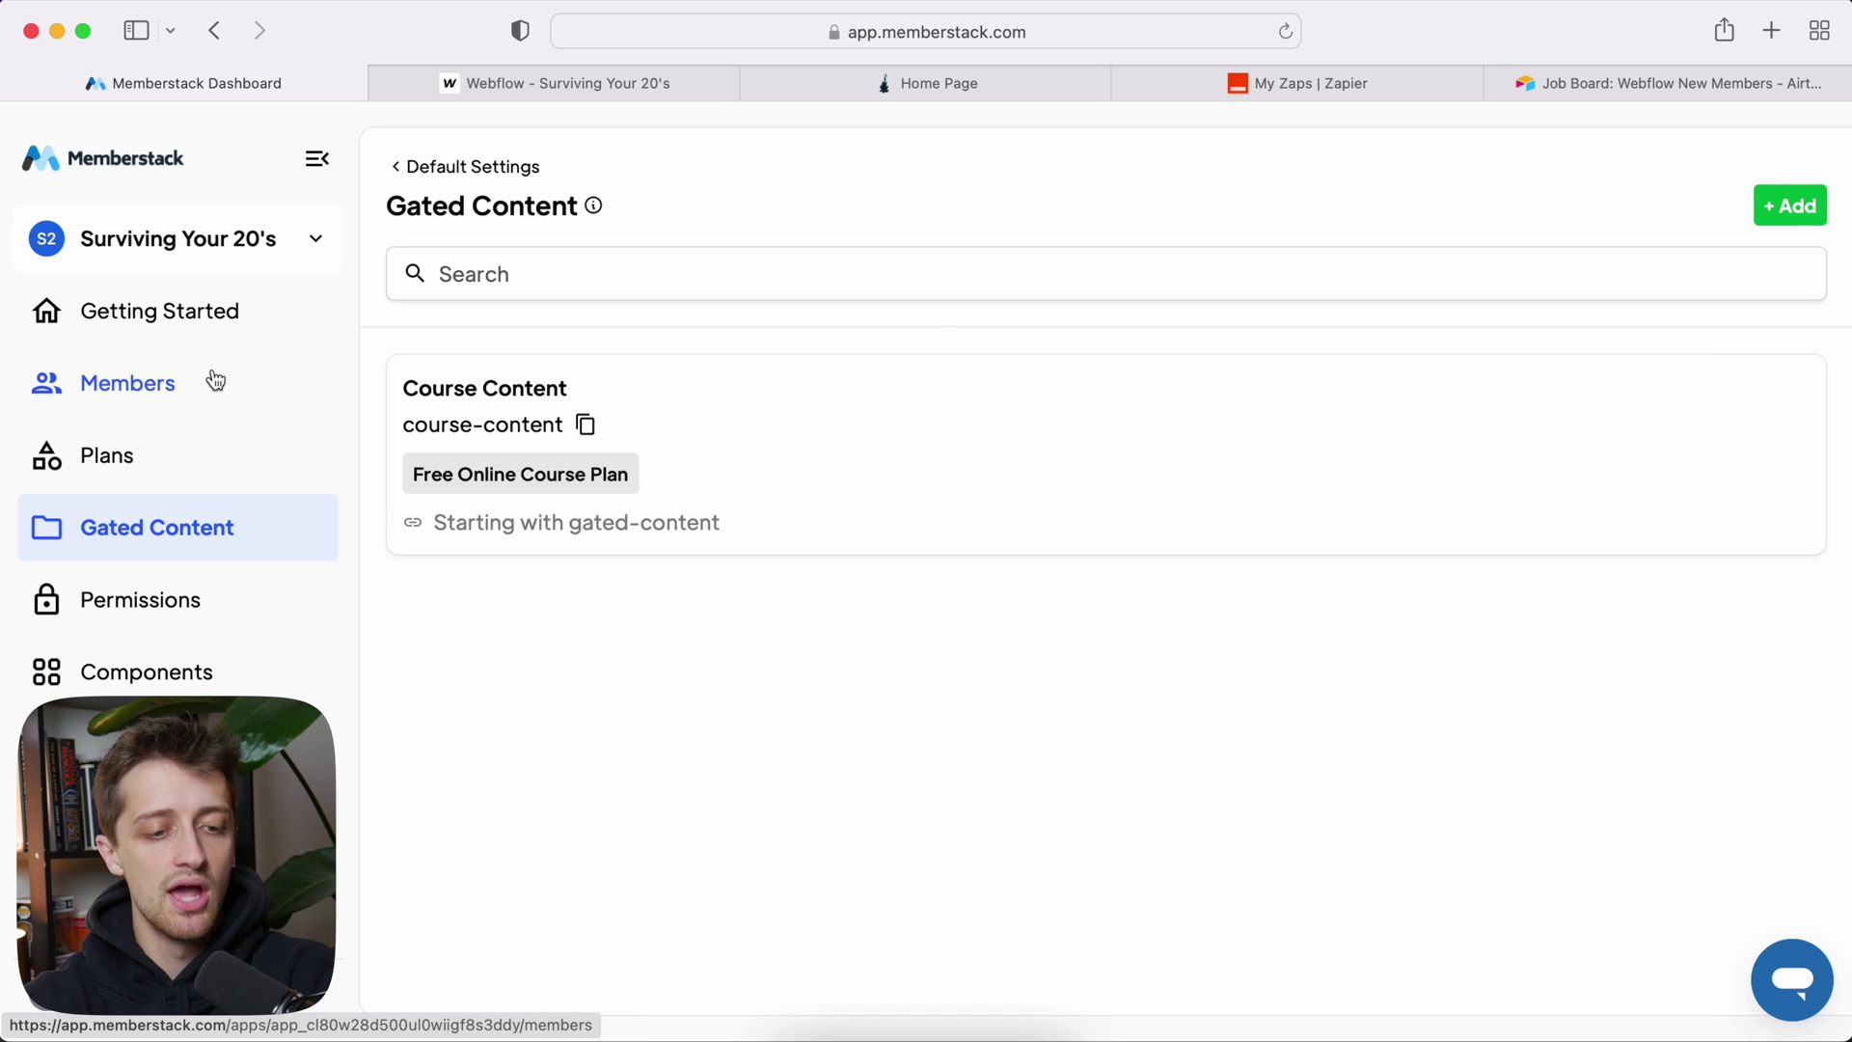
Step: Add the custom fields 'Name' and 'Unique Webflow ID' to the Memberstack members table
{"action": "left_click", "coordinate": [216, 380]}
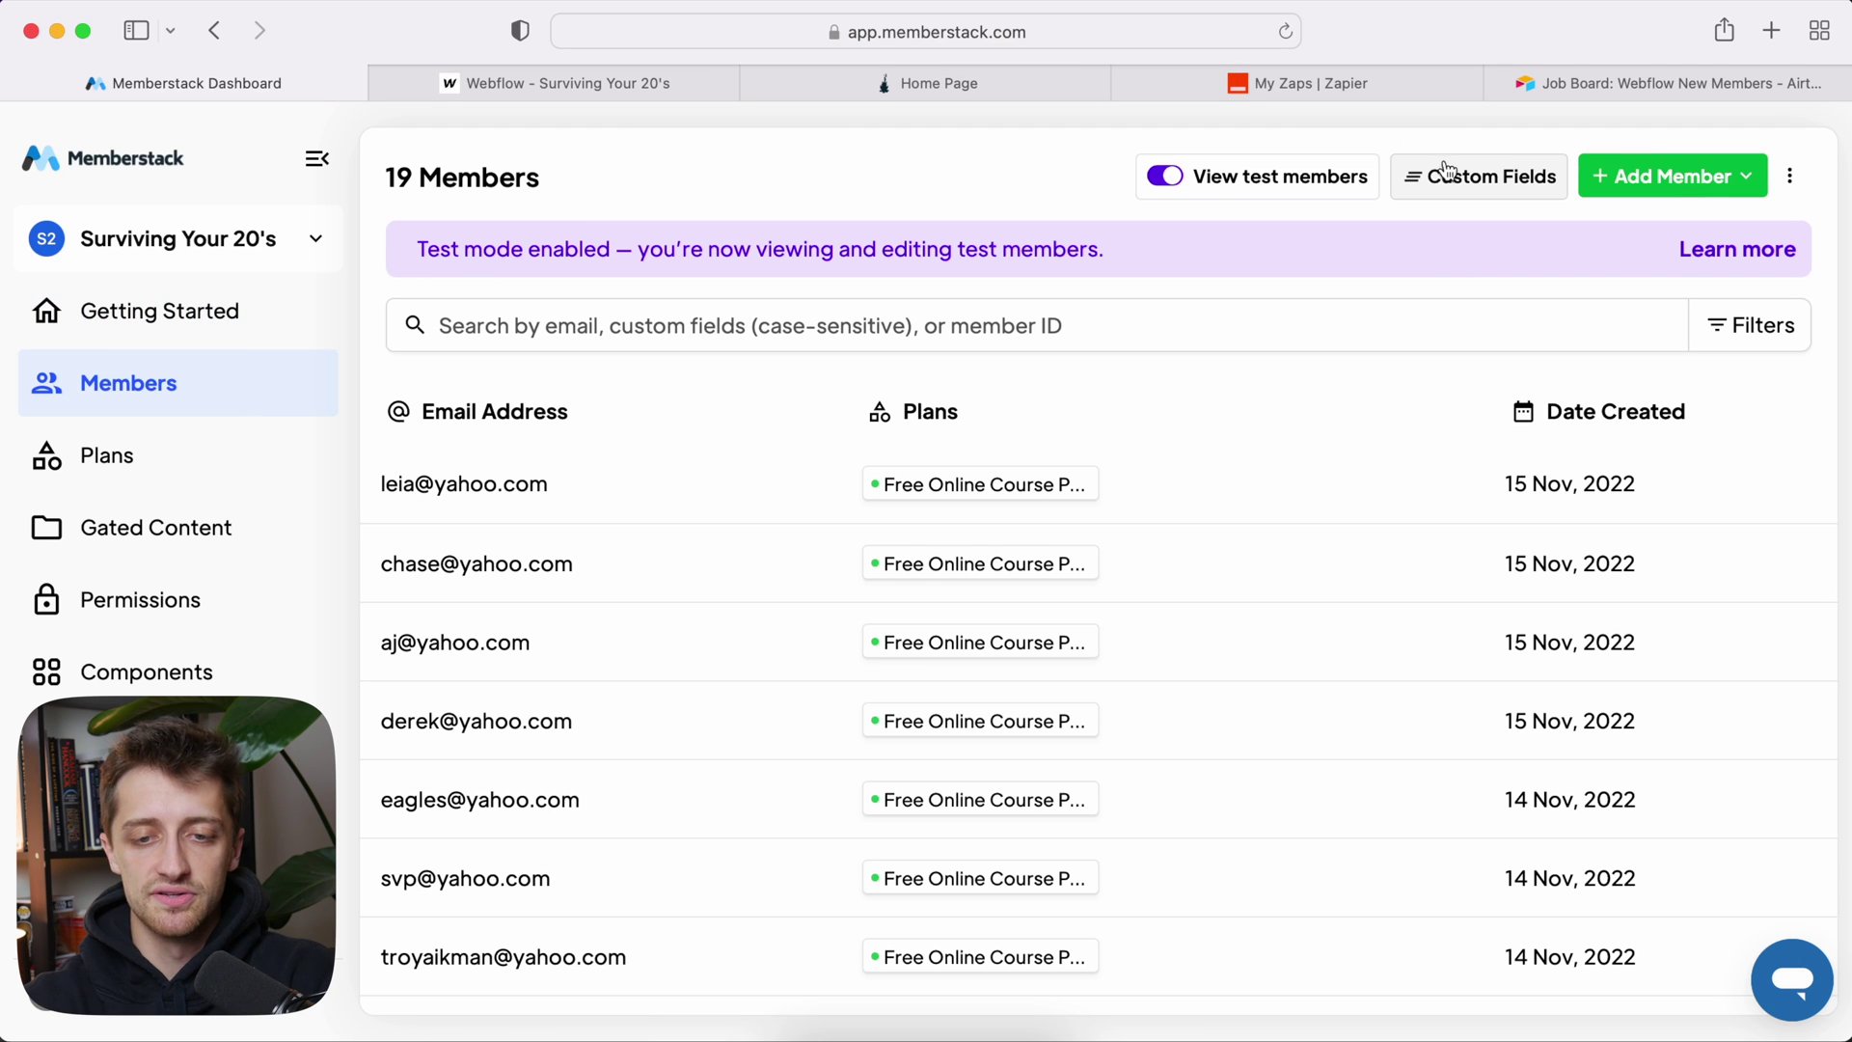
{"action": "left_click", "coordinate": [1442, 173]}
{"action": "left_click", "coordinate": [1399, 251]}
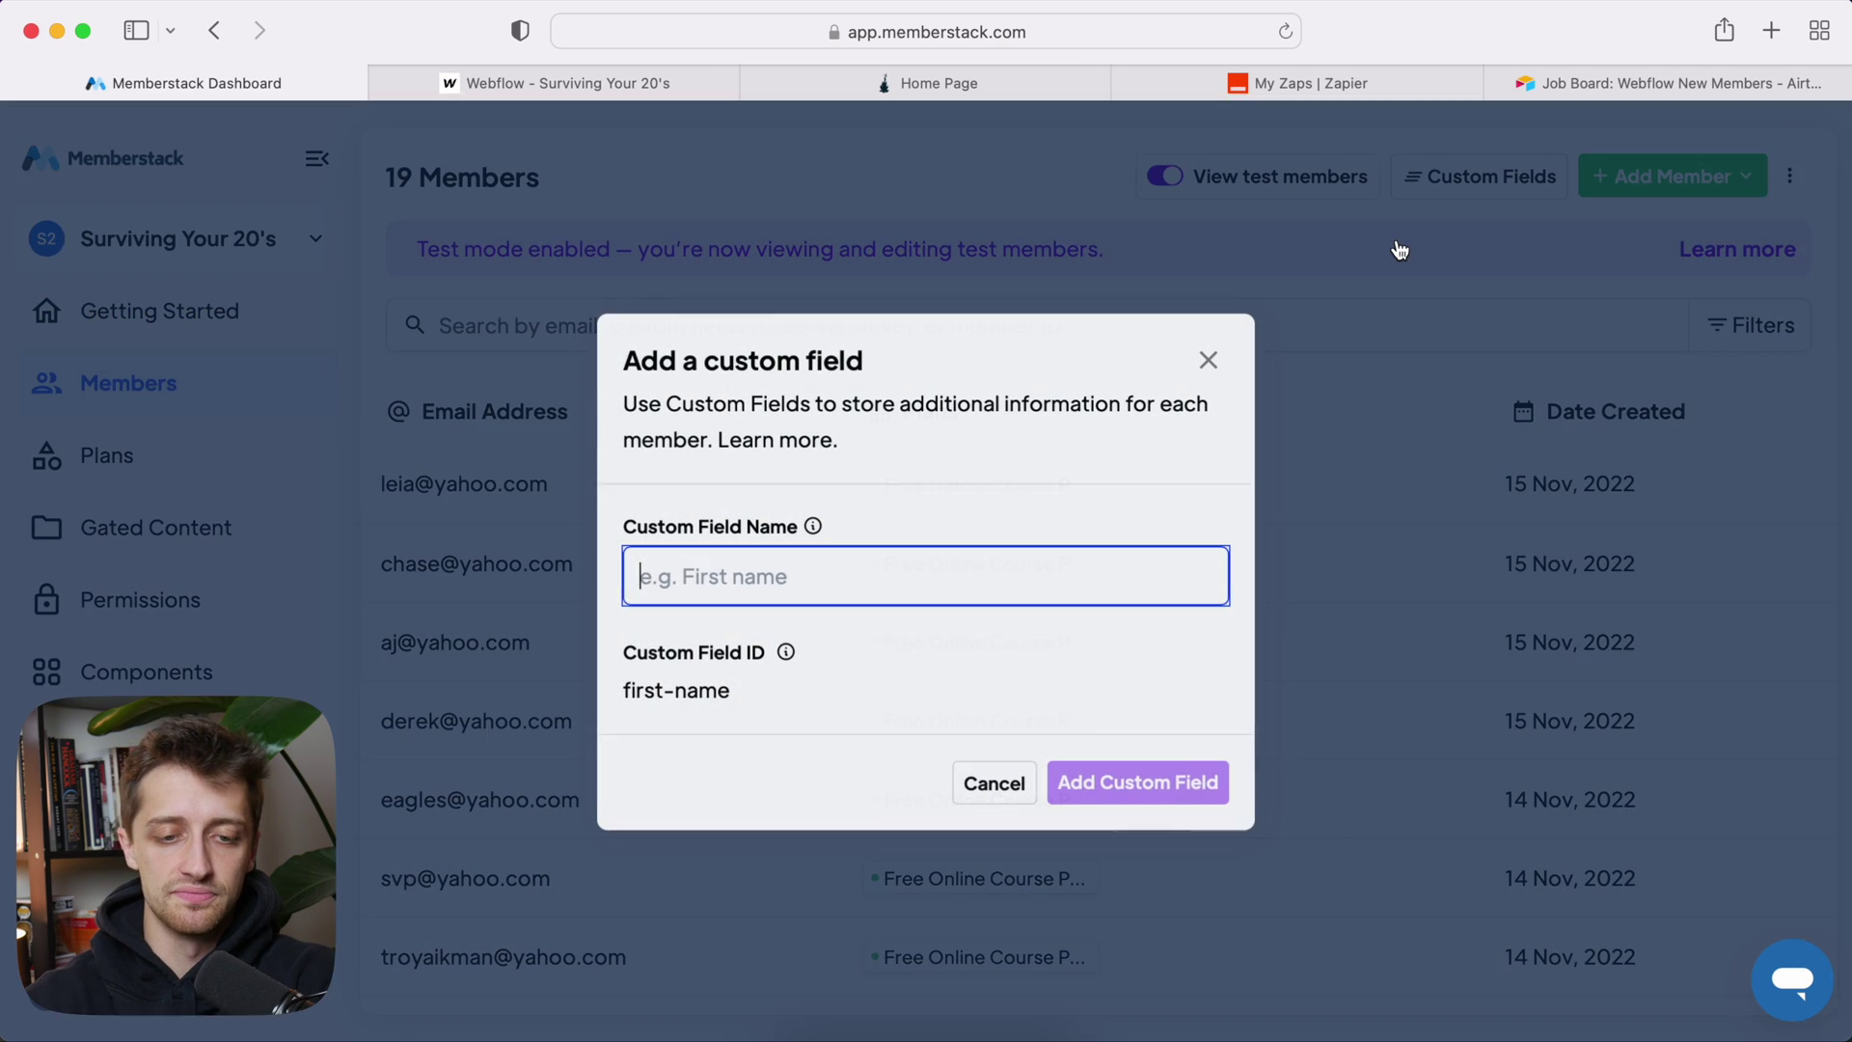
{"action": "type", "text": "Name"}
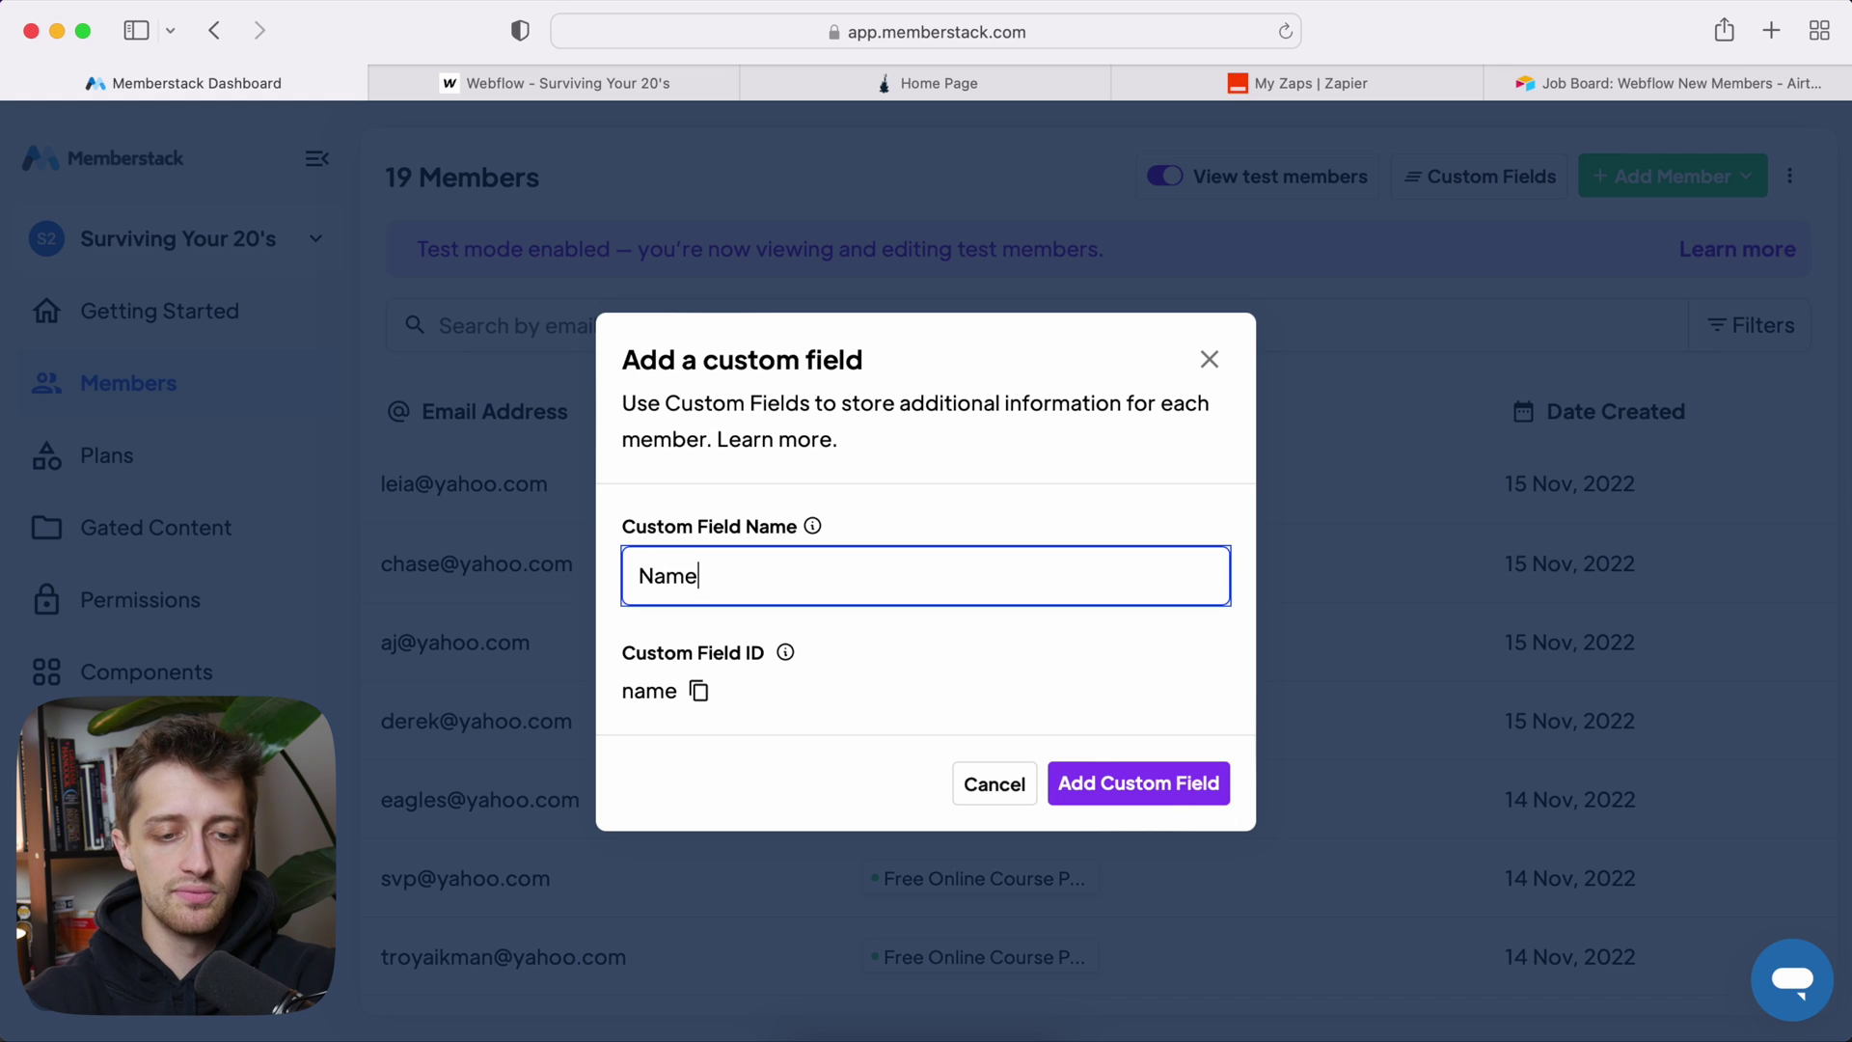
{"action": "left_click", "coordinate": [1123, 787]}
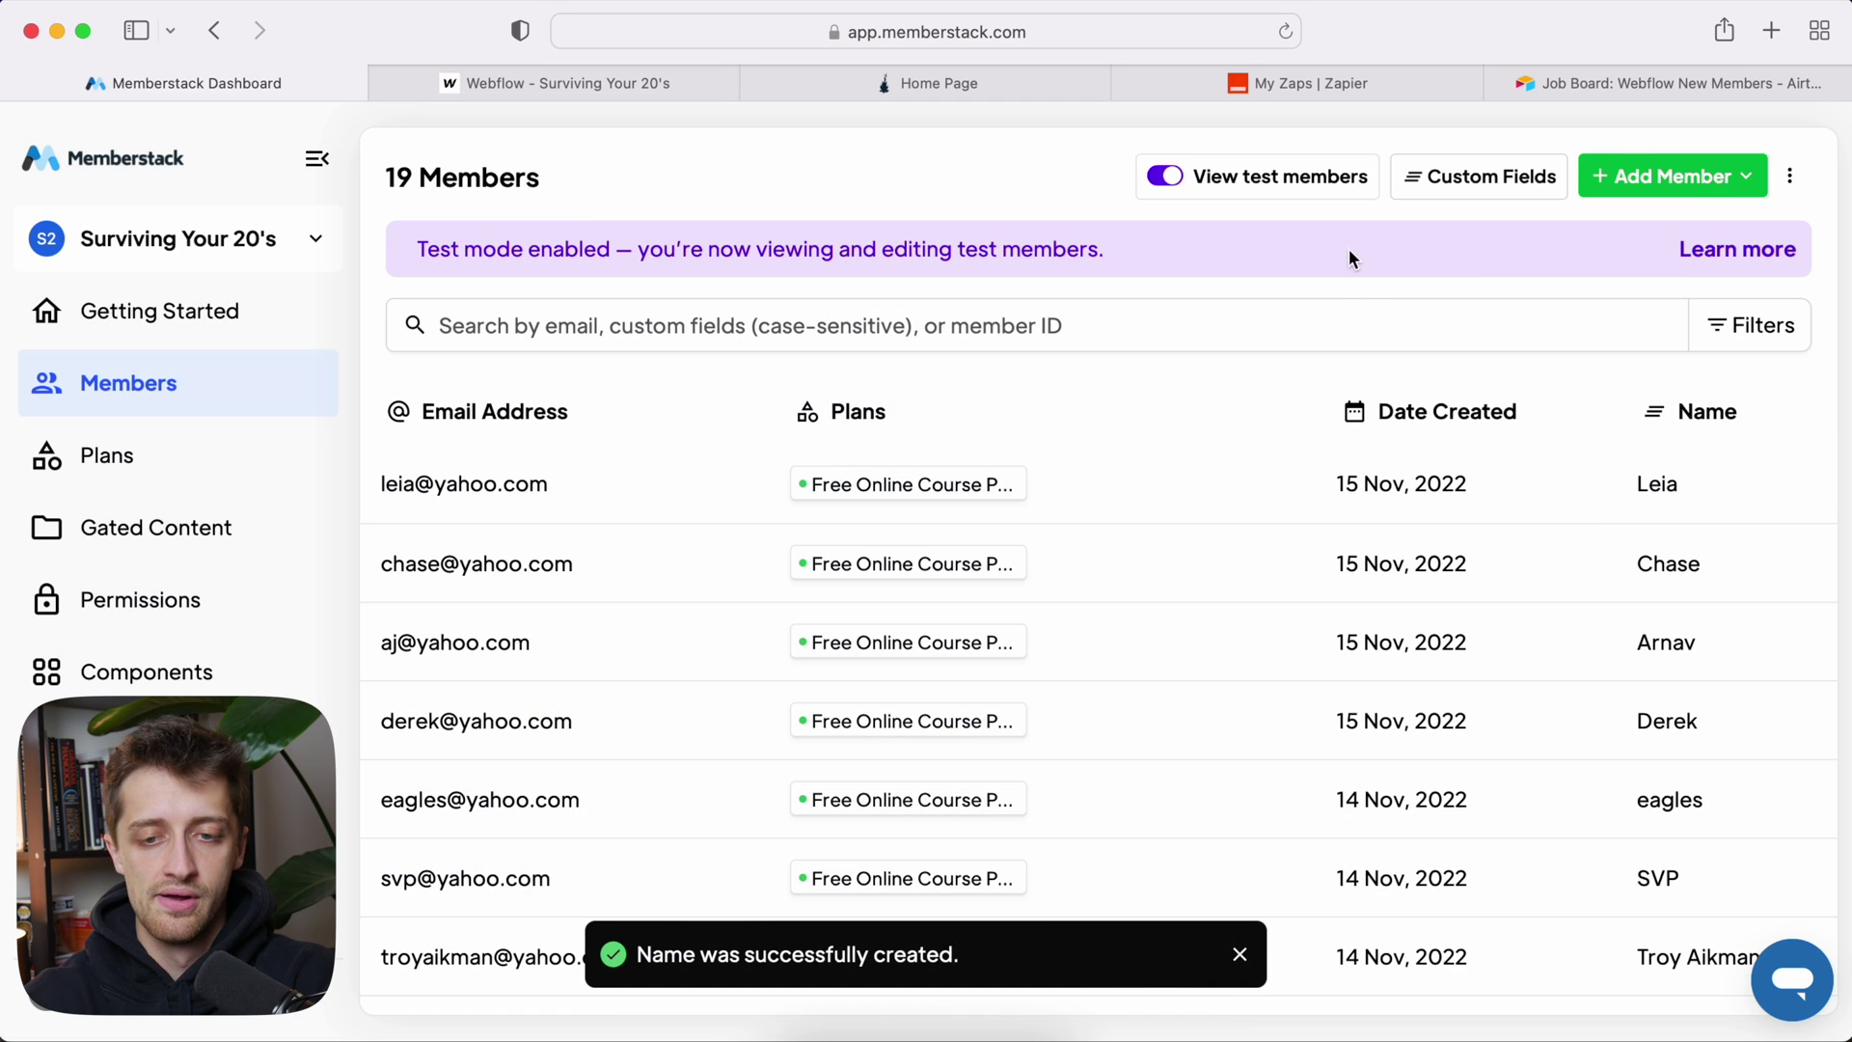
{"action": "left_click", "coordinate": [1458, 183]}
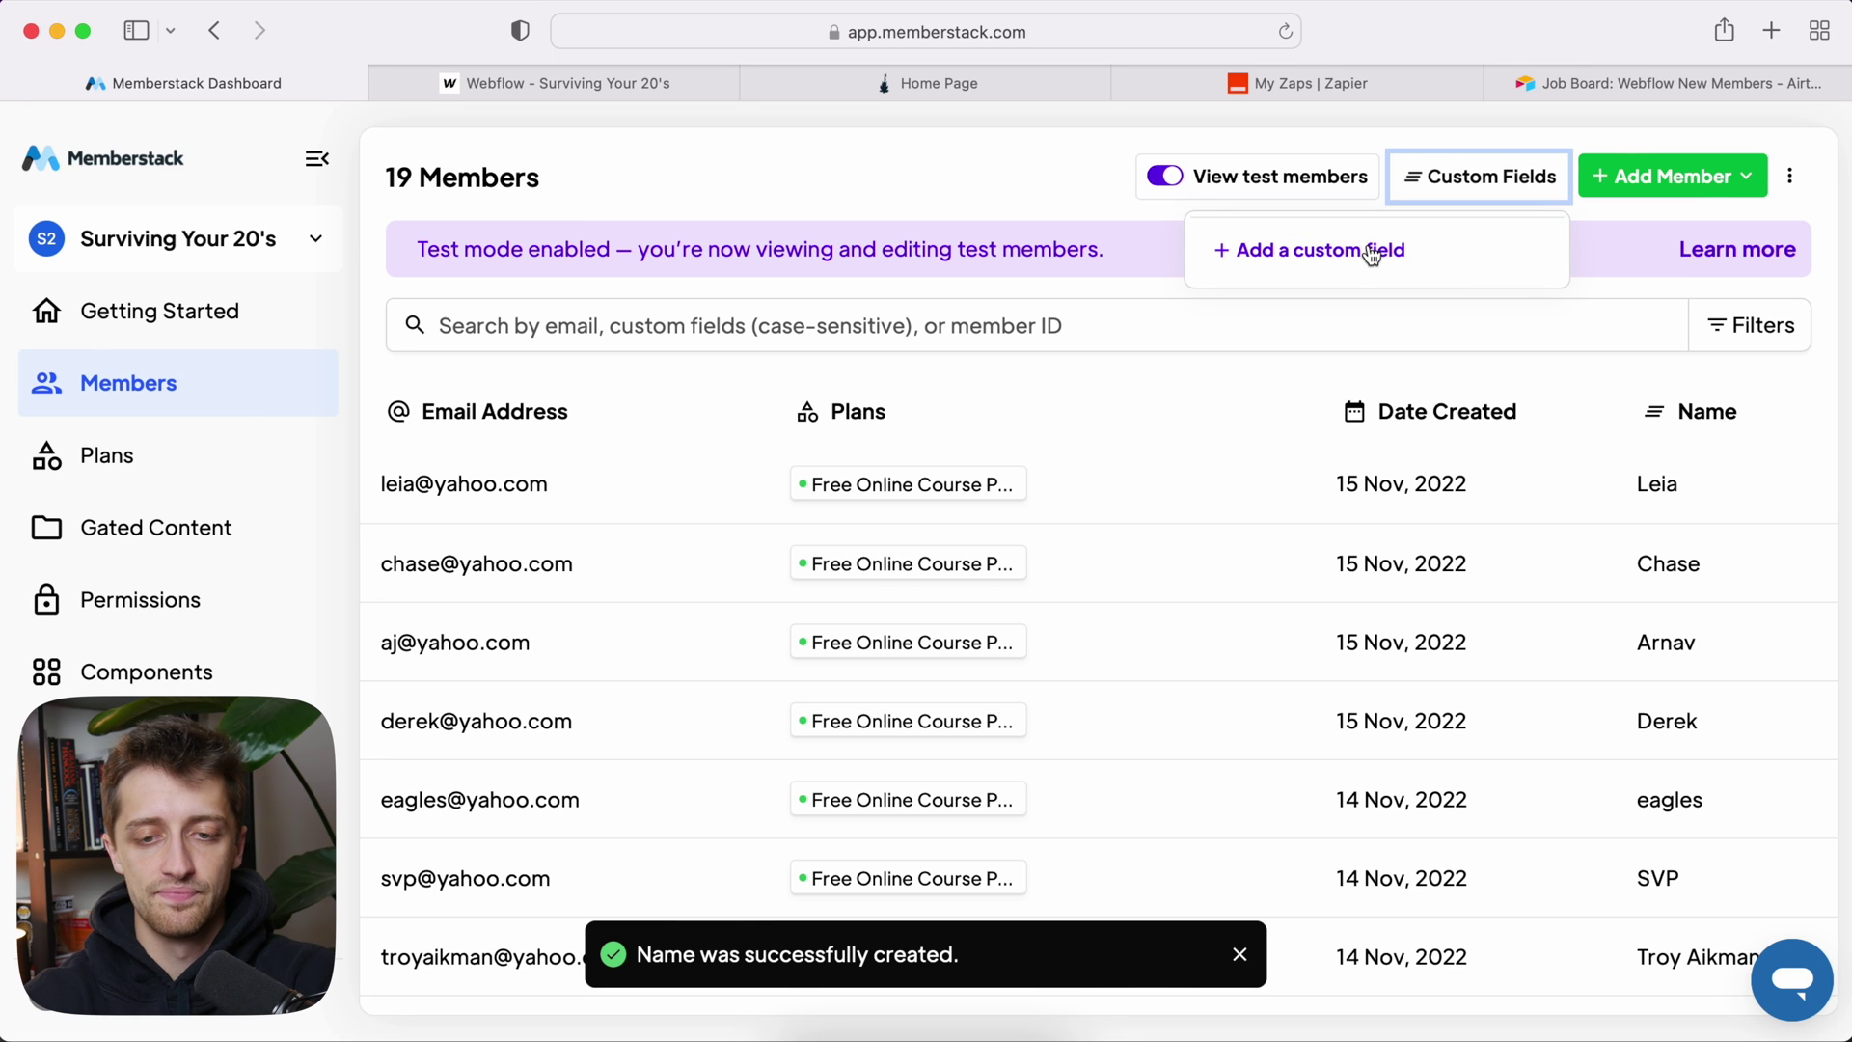
{"action": "left_click", "coordinate": [1372, 253]}
{"action": "type", "text": "U"}
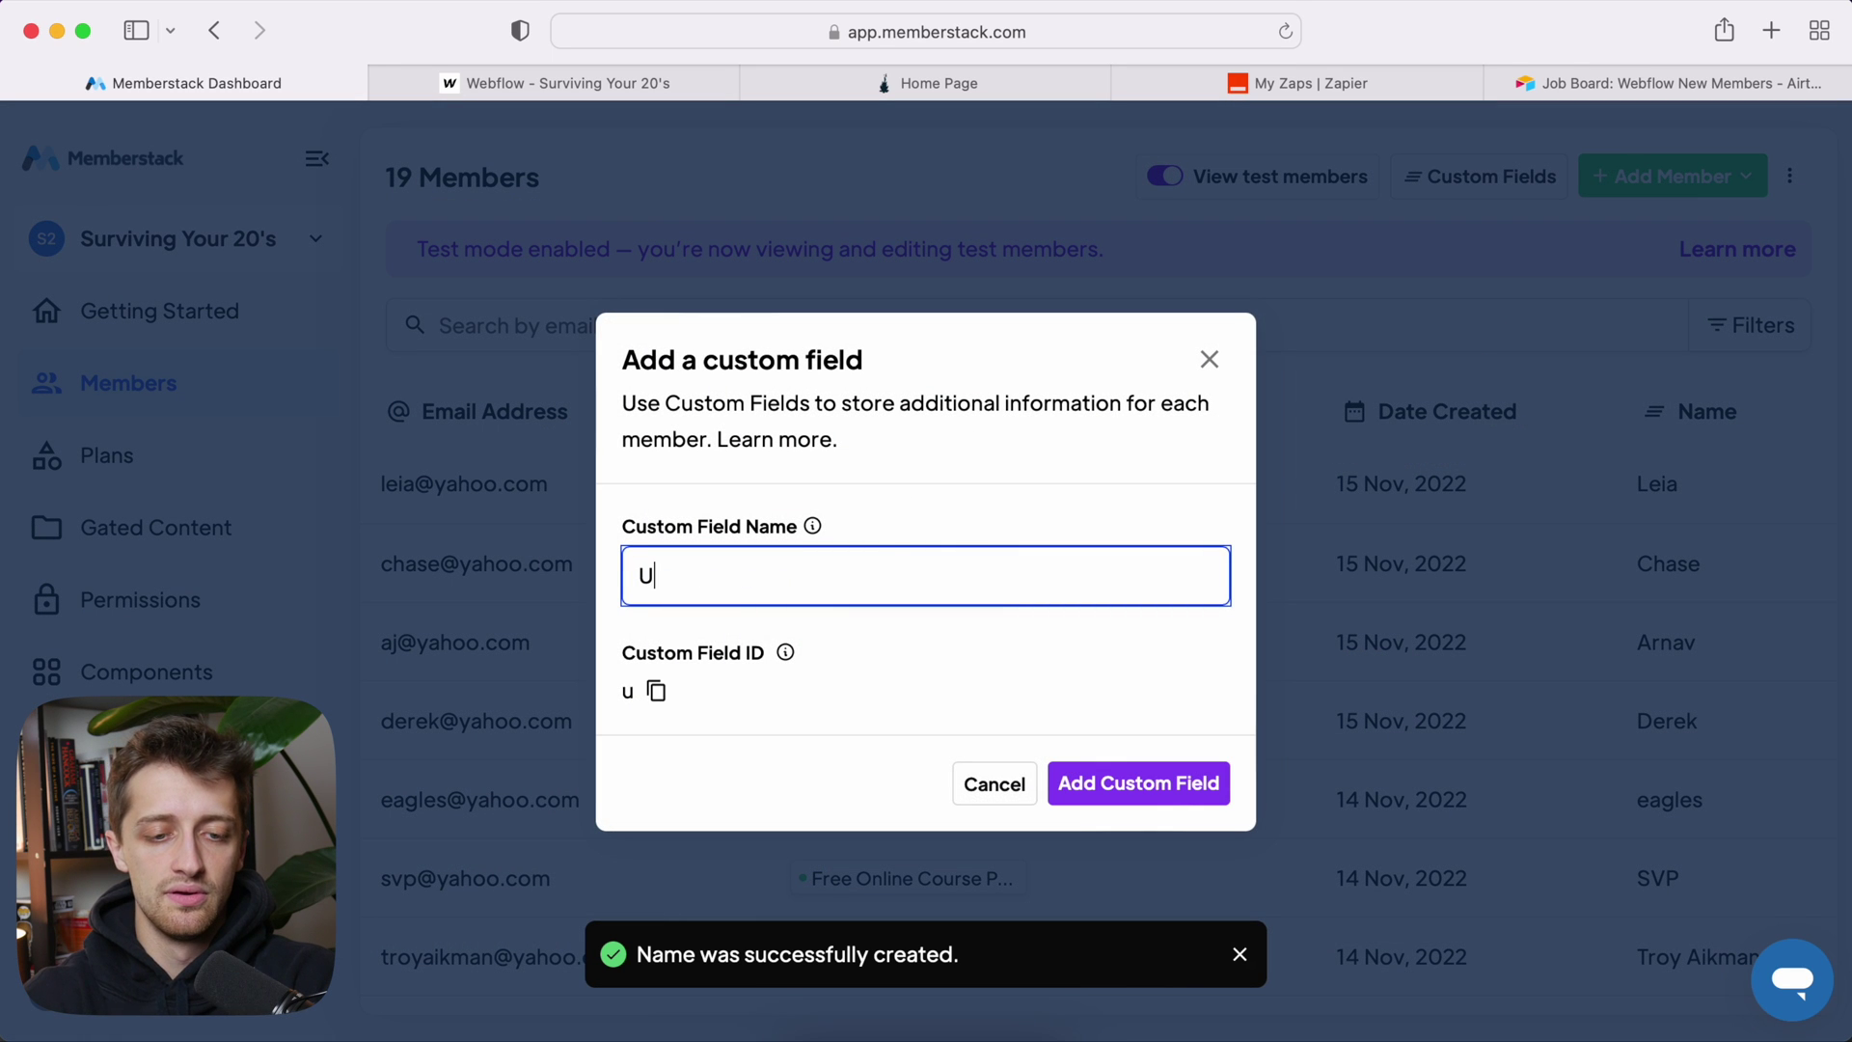
{"action": "type", "text": "nique Webflow ID"}
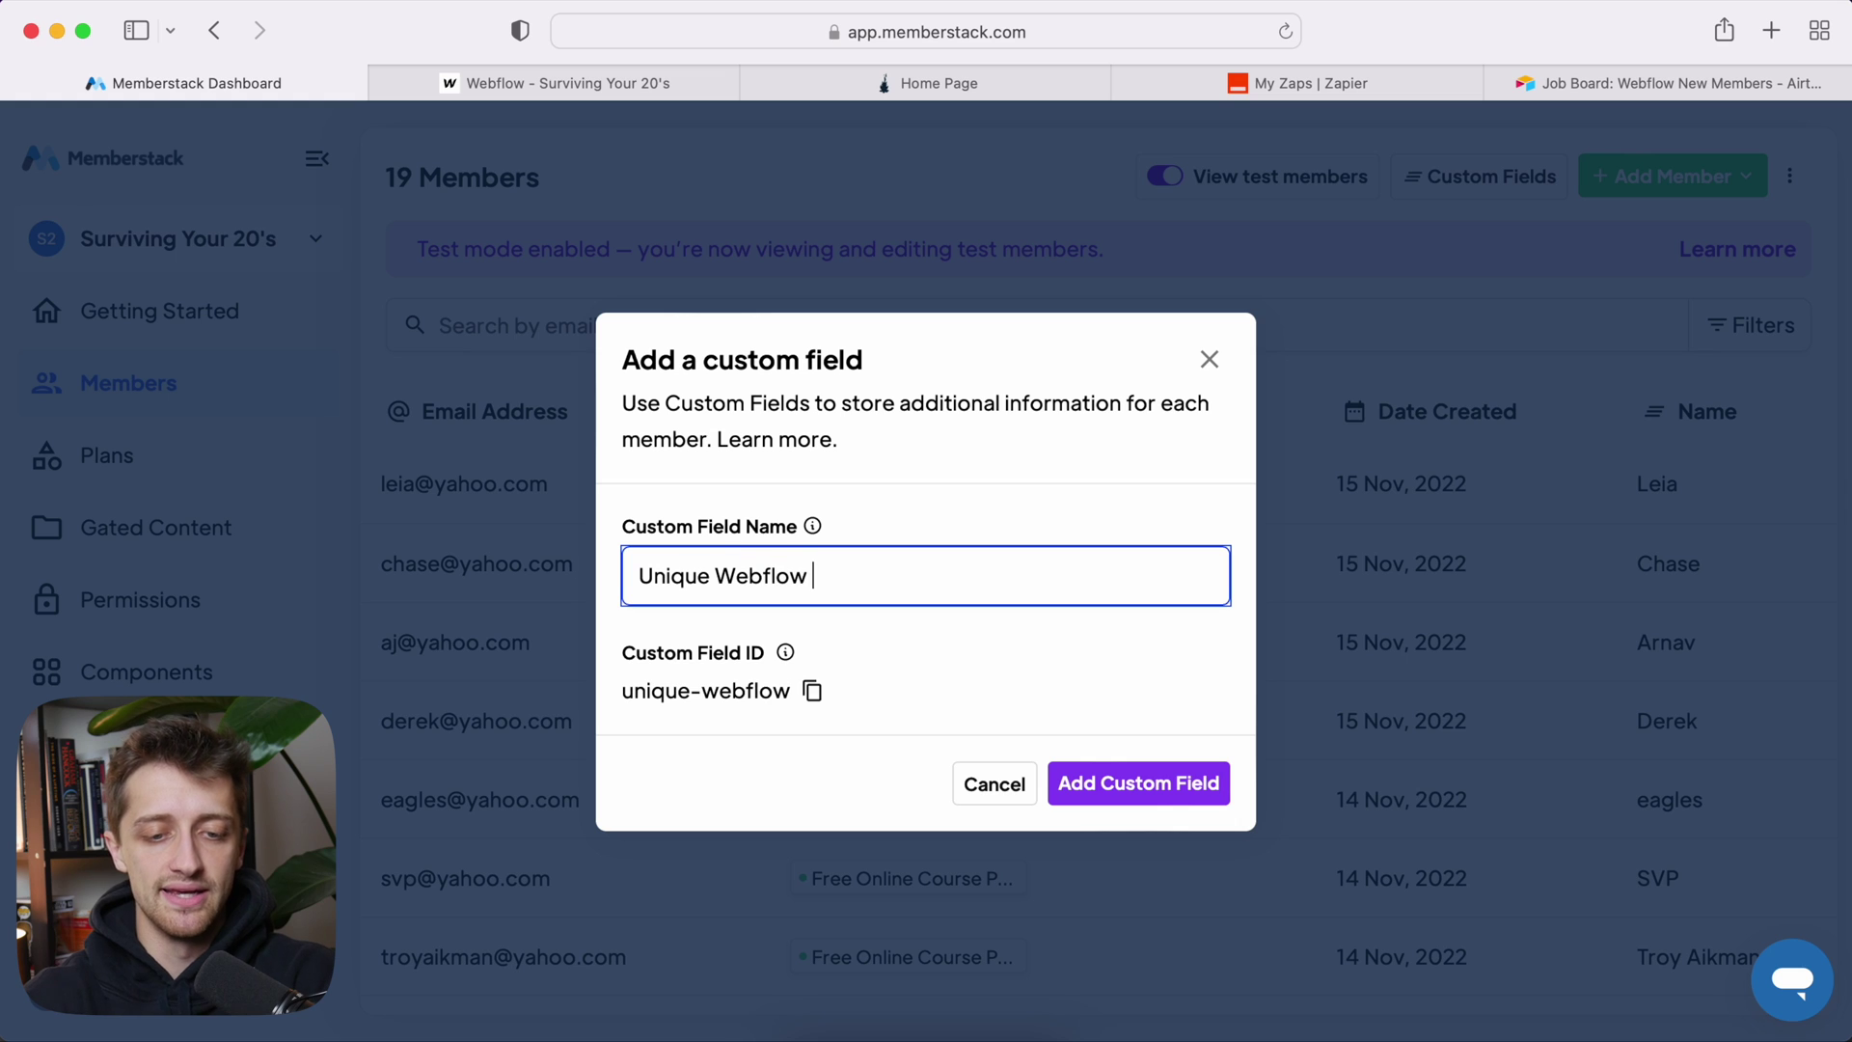
{"action": "left_click", "coordinate": [1103, 808]}
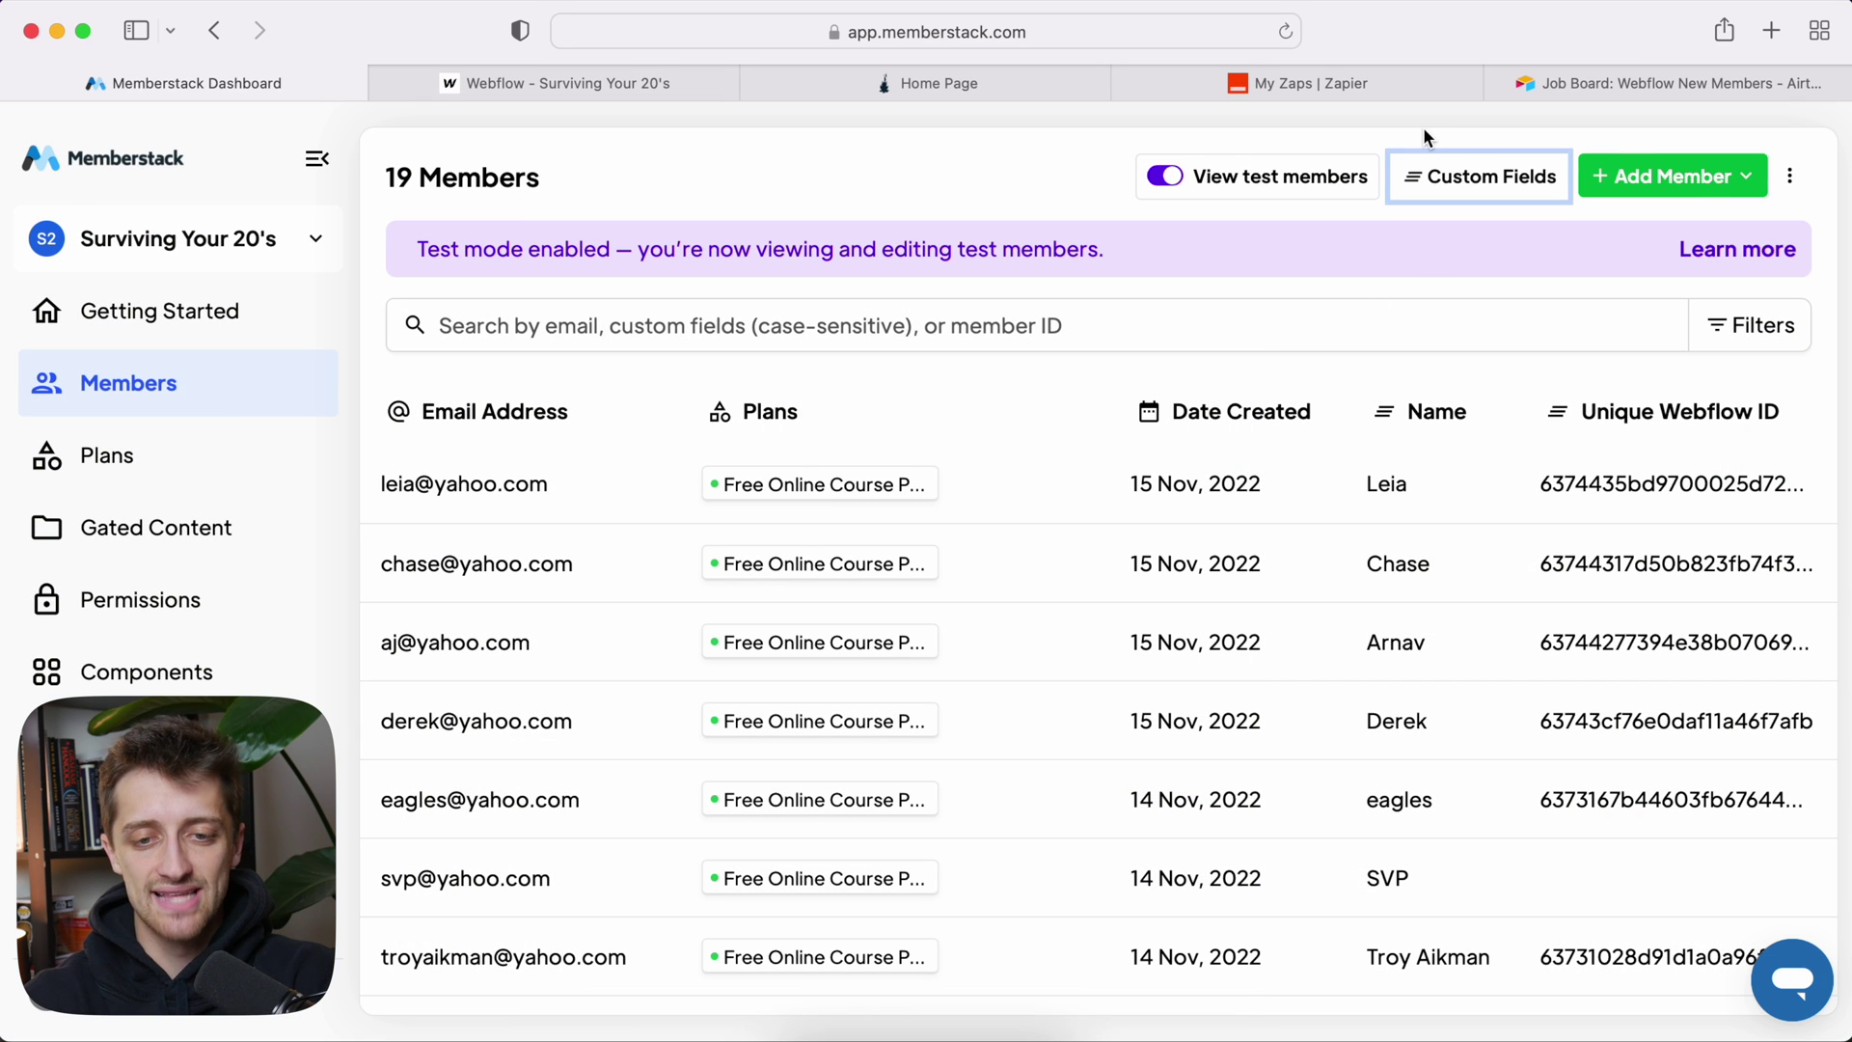
Step: Go to the Signup page in the Webflow designer and select the Email input on the form
{"action": "left_click", "coordinate": [680, 79]}
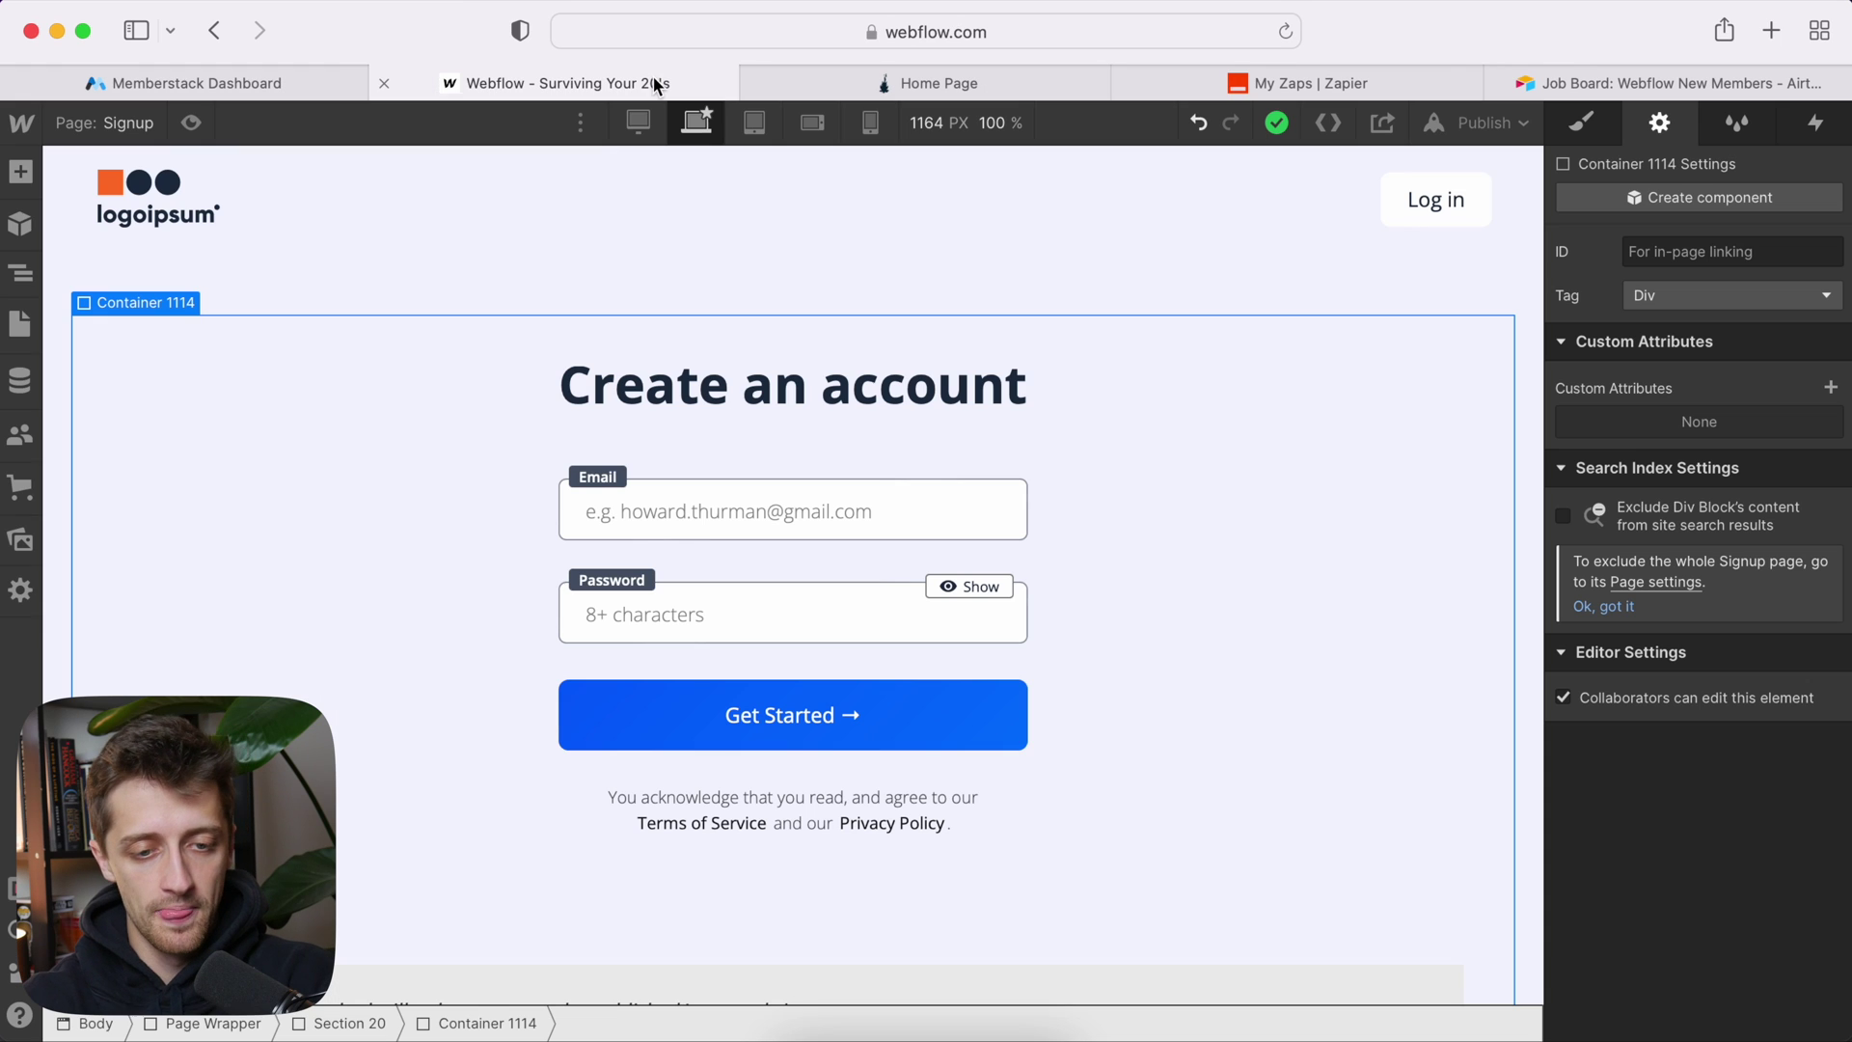
{"action": "left_click", "coordinate": [131, 124]}
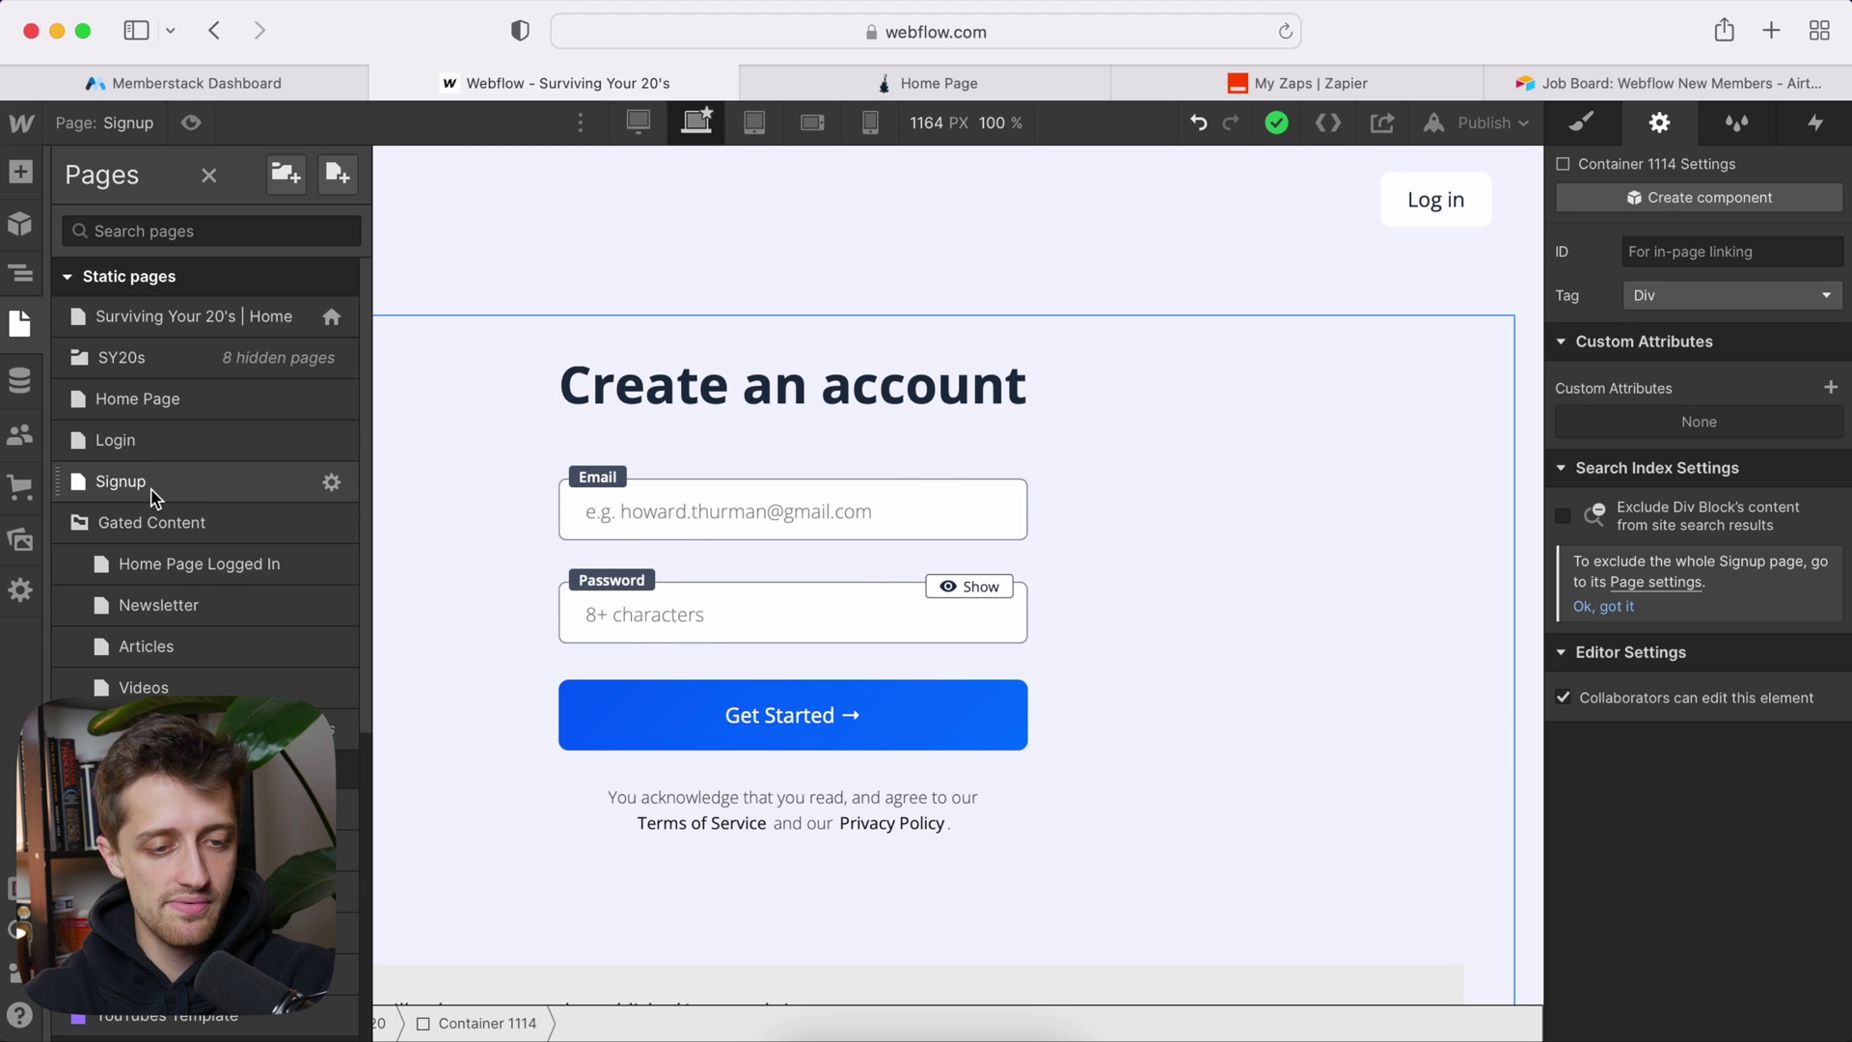
{"action": "left_click", "coordinate": [675, 501]}
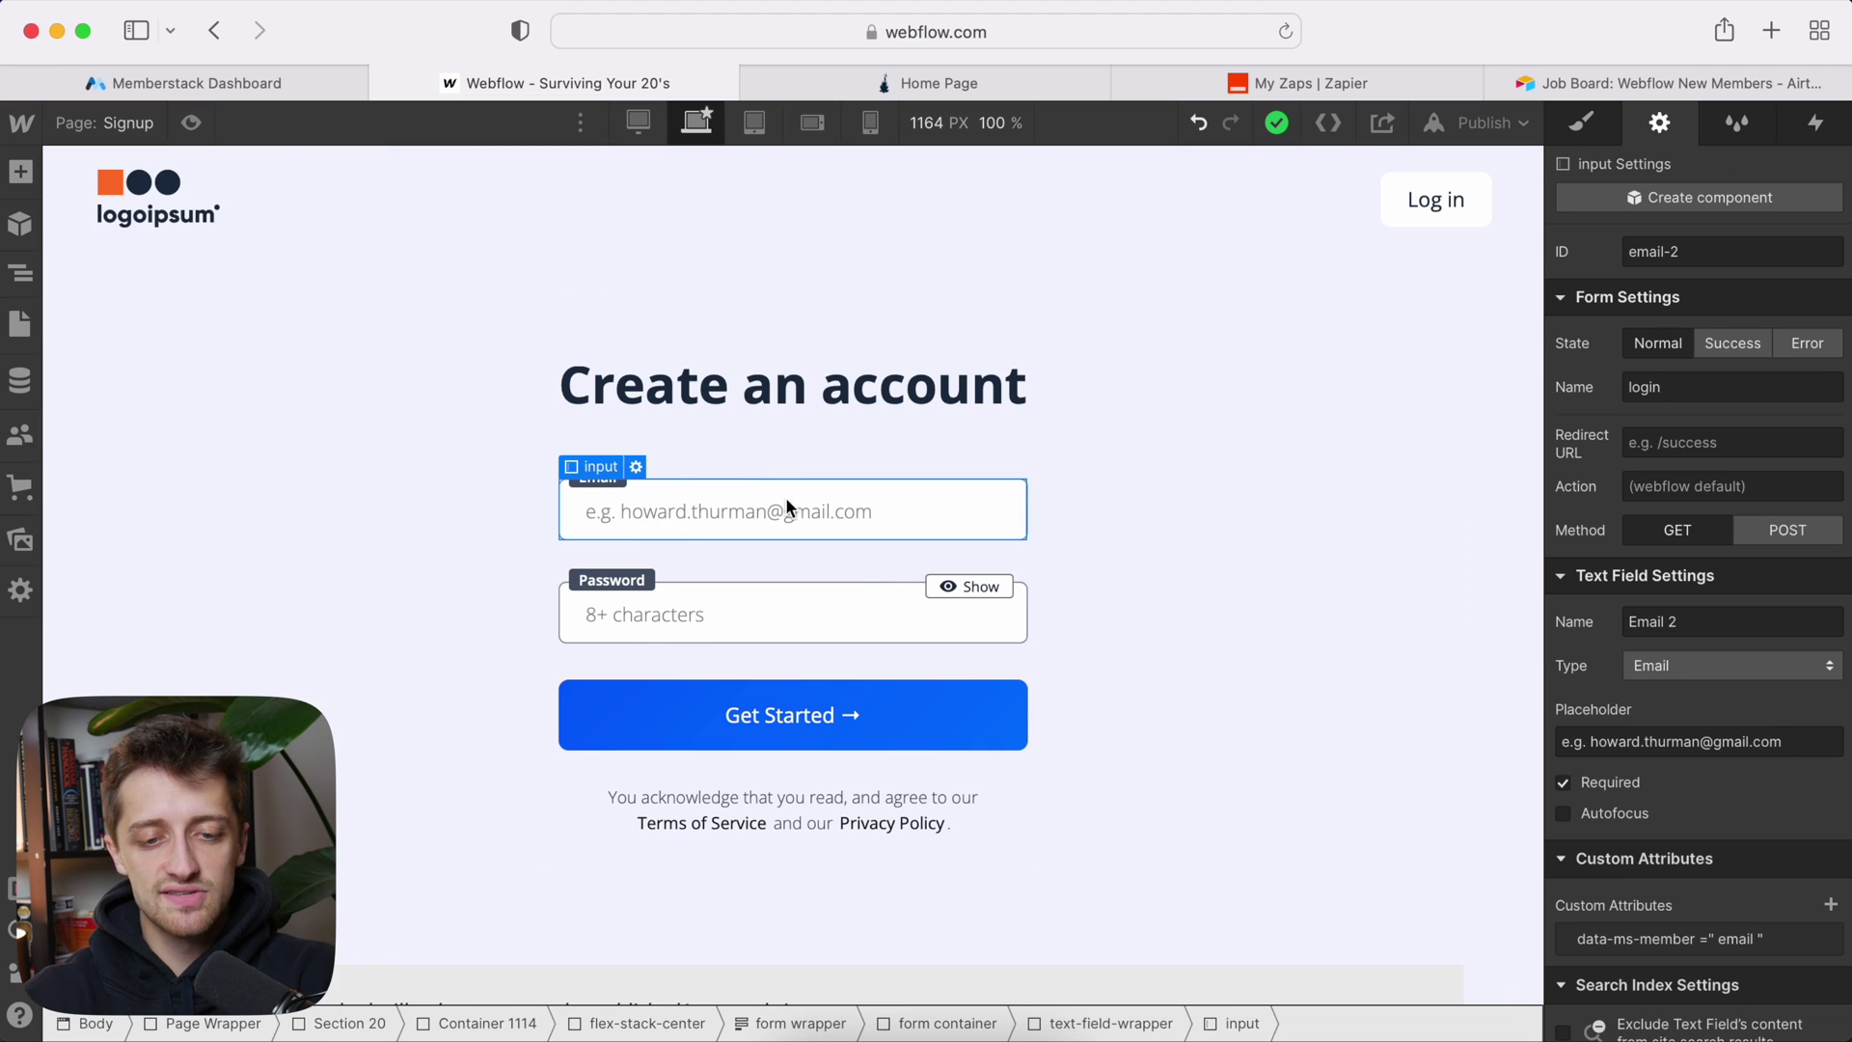
{"action": "left_click", "coordinate": [1175, 508]}
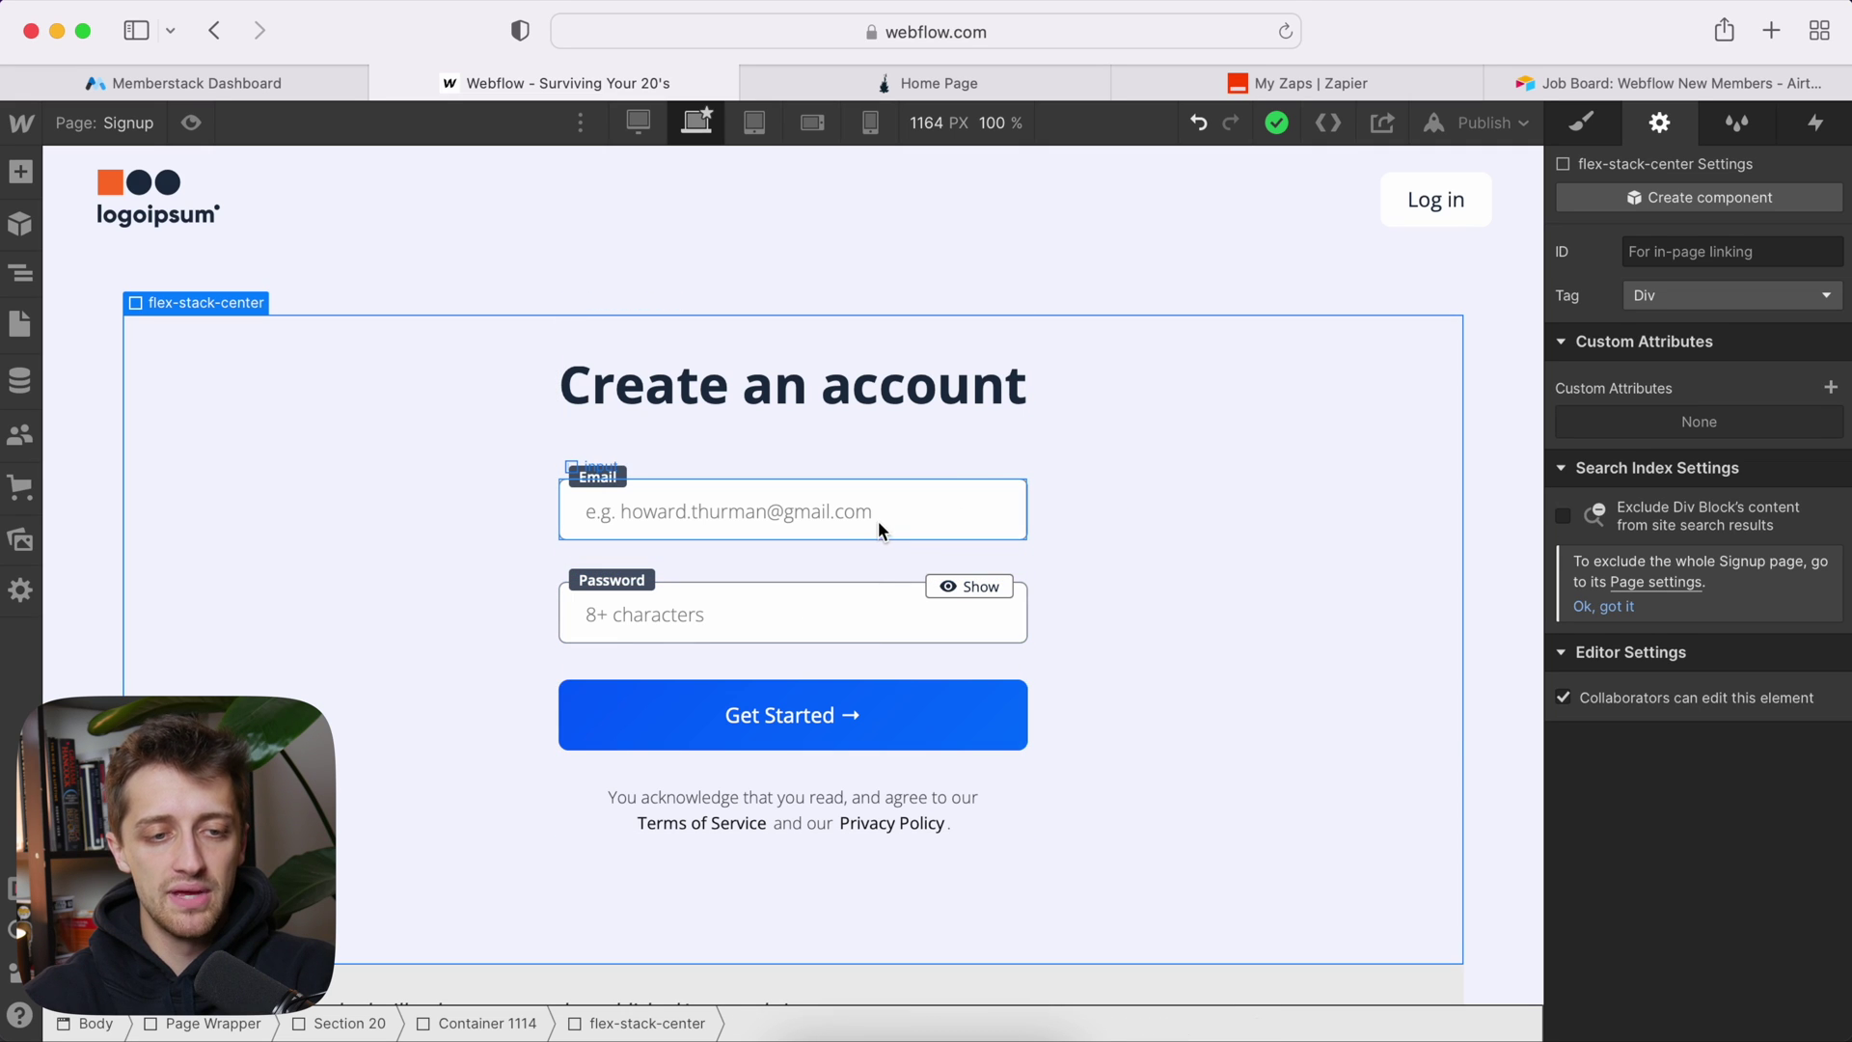
{"action": "left_click", "coordinate": [234, 77]}
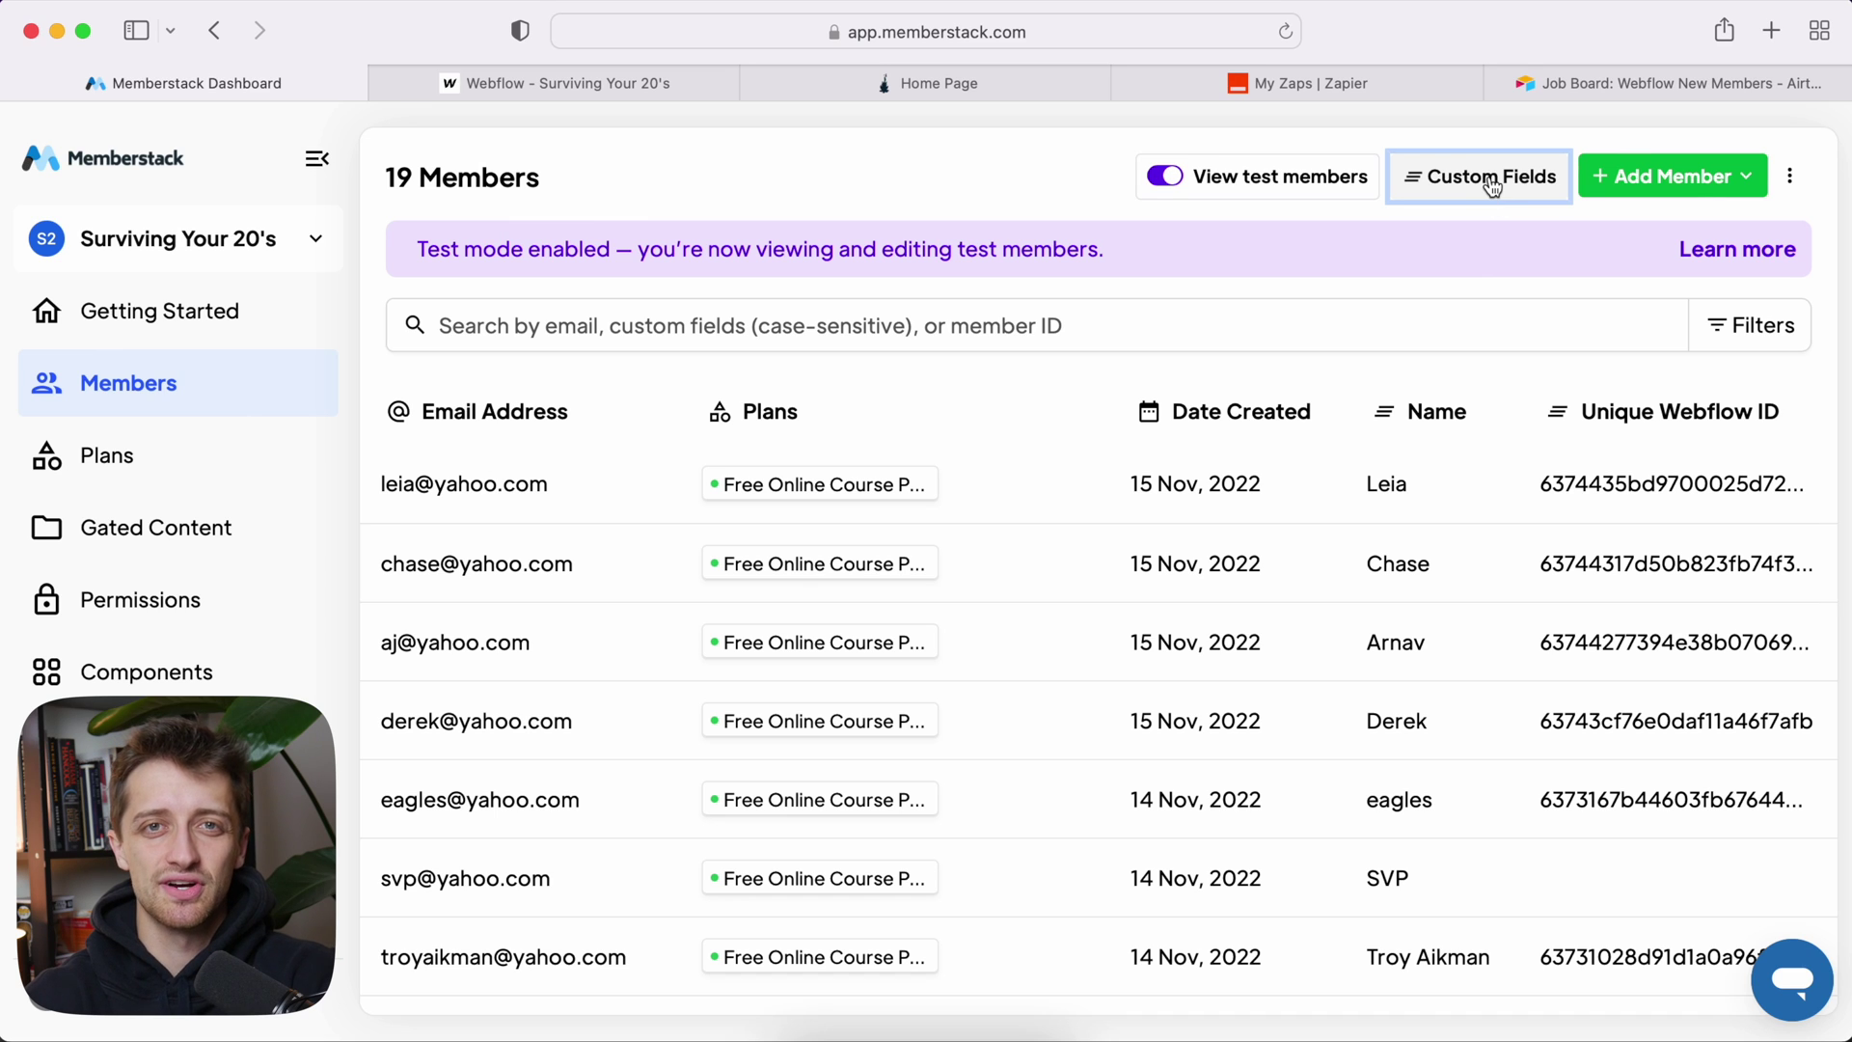
{"action": "left_click", "coordinate": [686, 70]}
Step: Copy the Email field wrapper and paste it into the signup form container
{"action": "left_click", "coordinate": [849, 510]}
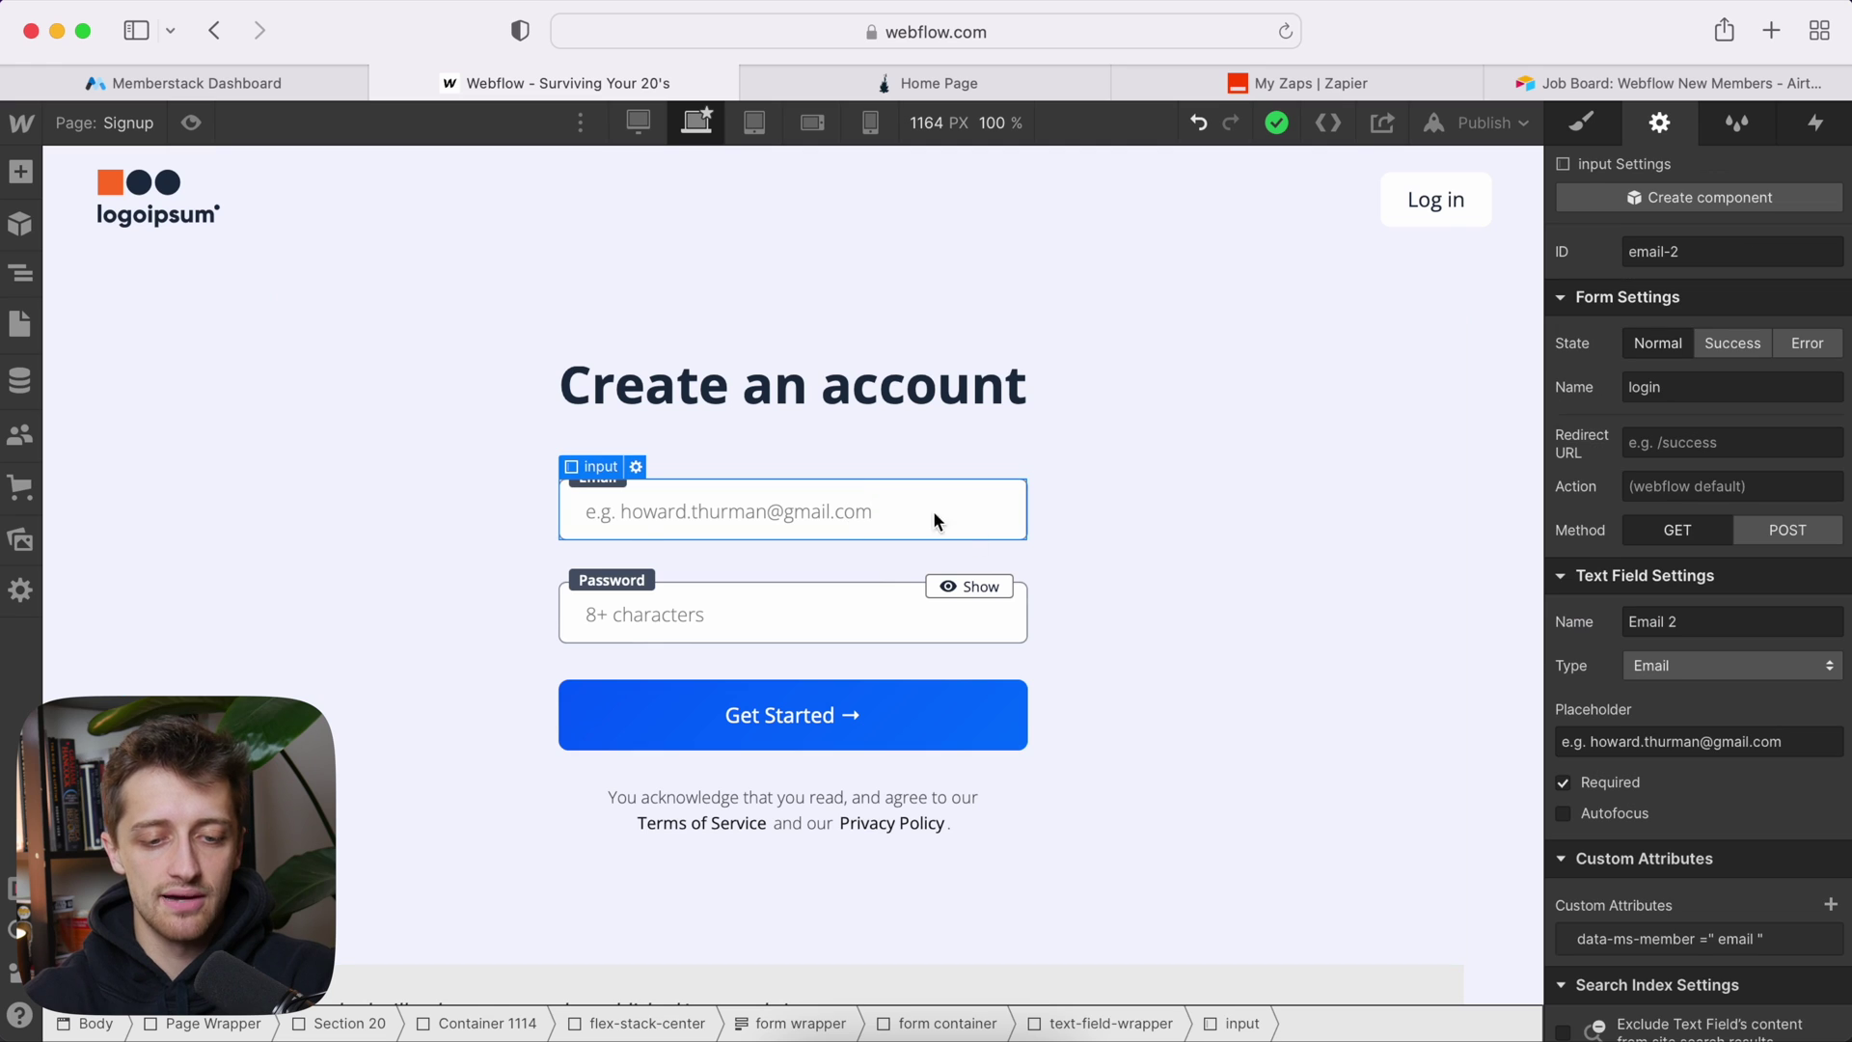
{"action": "left_click", "coordinate": [1078, 1019]}
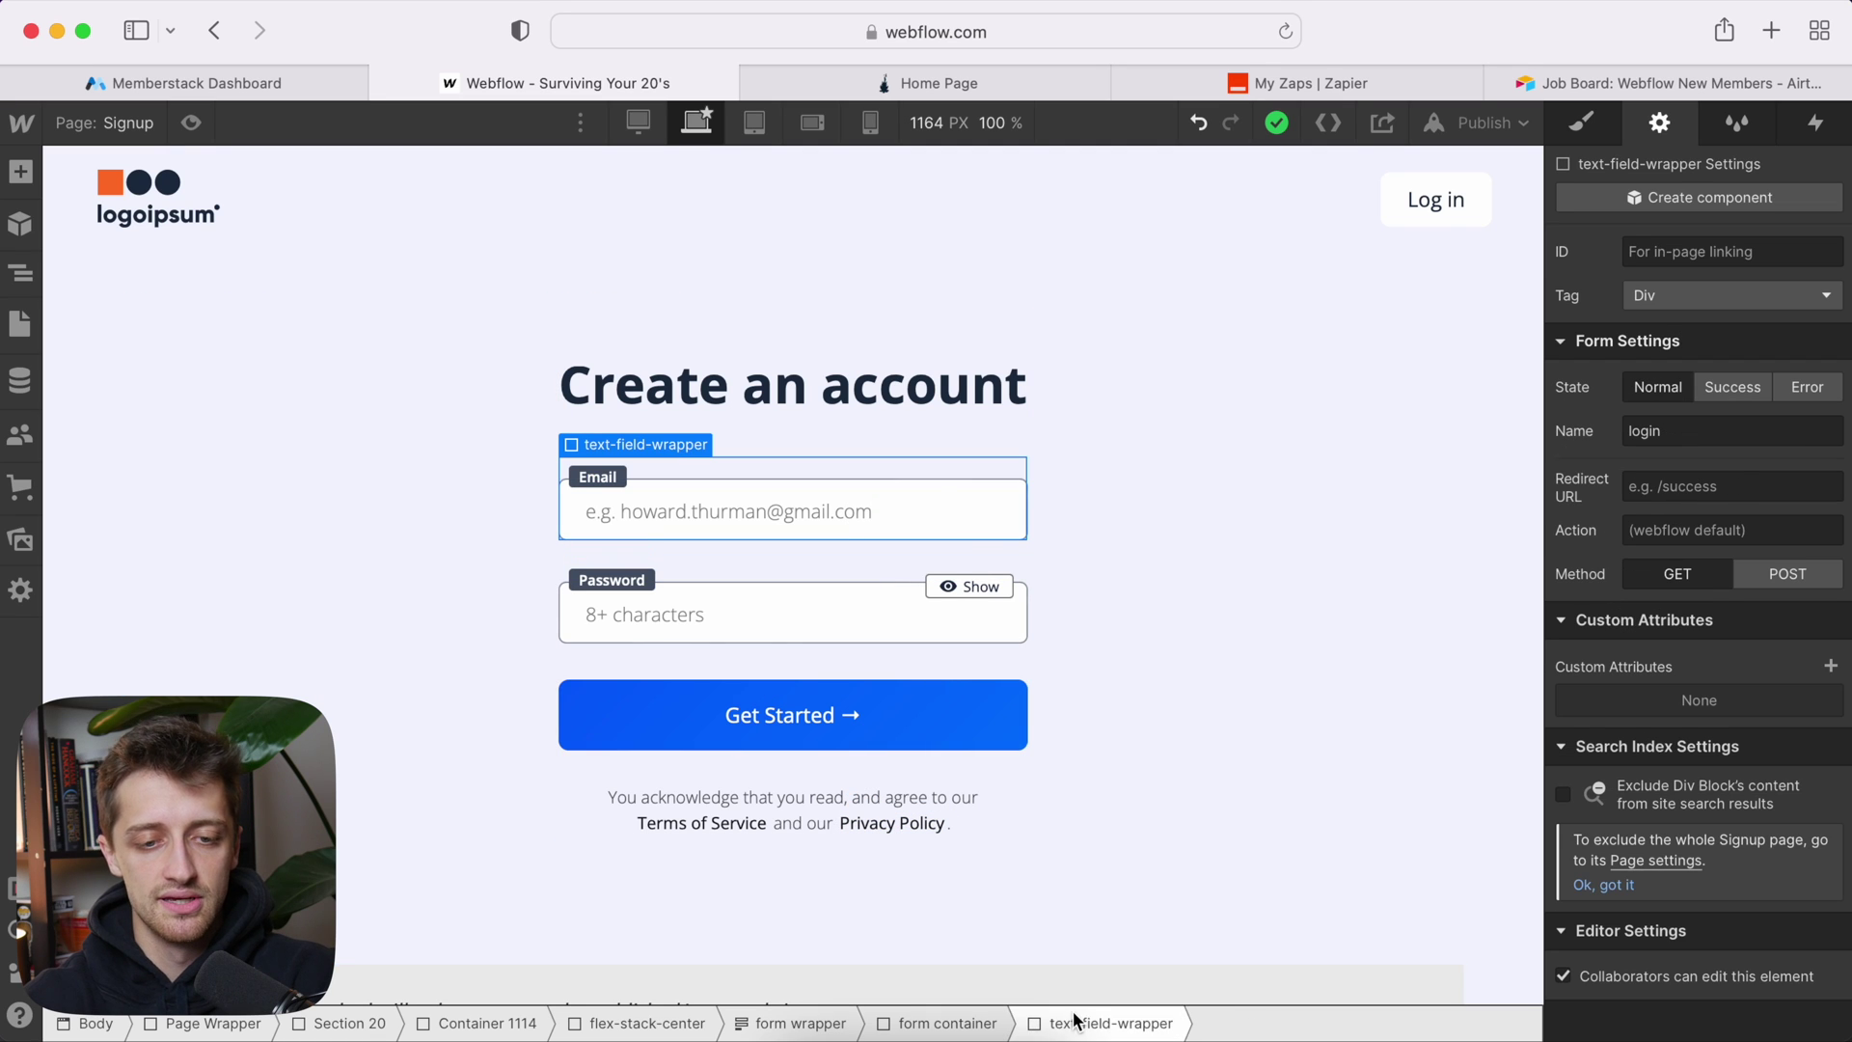
{"action": "left_click", "coordinate": [847, 438]}
{"action": "key", "text": "cmd+v"}
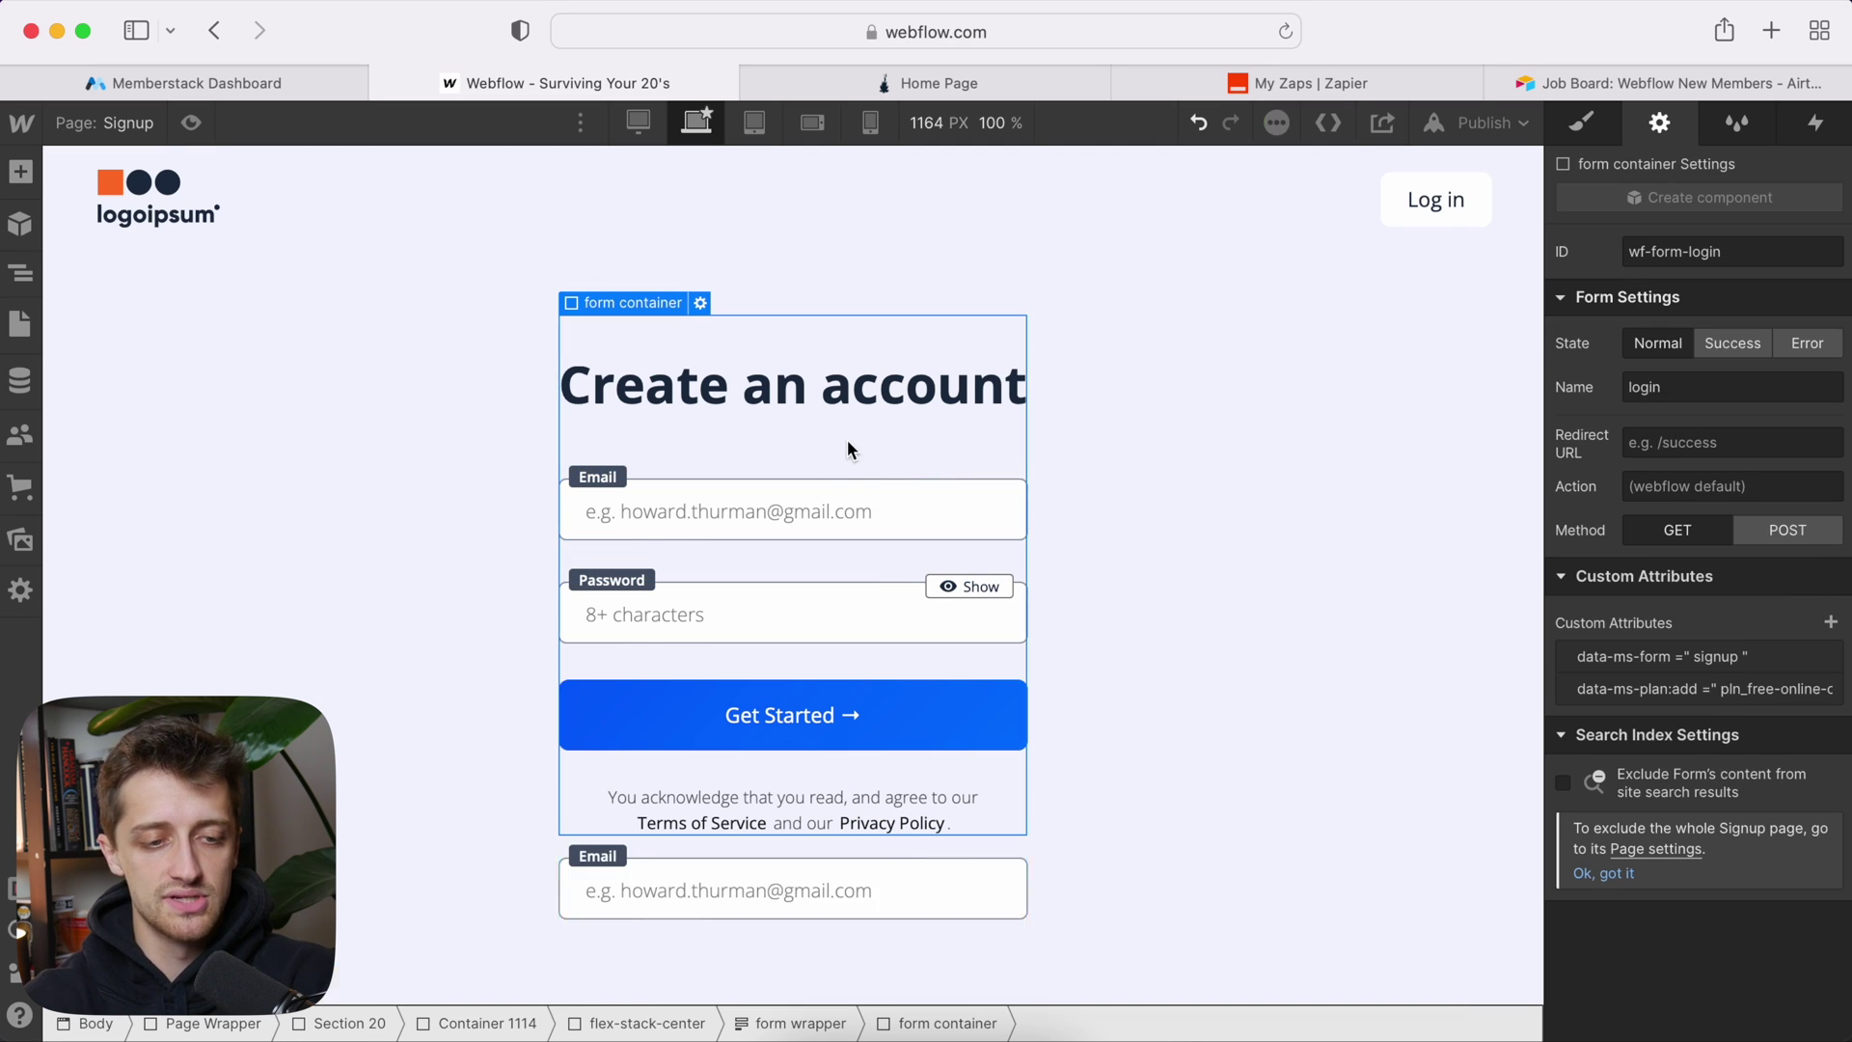
Step: Move the copied field to the top of the form in Navigator and relabel it 'Name'
{"action": "left_click", "coordinate": [21, 273]}
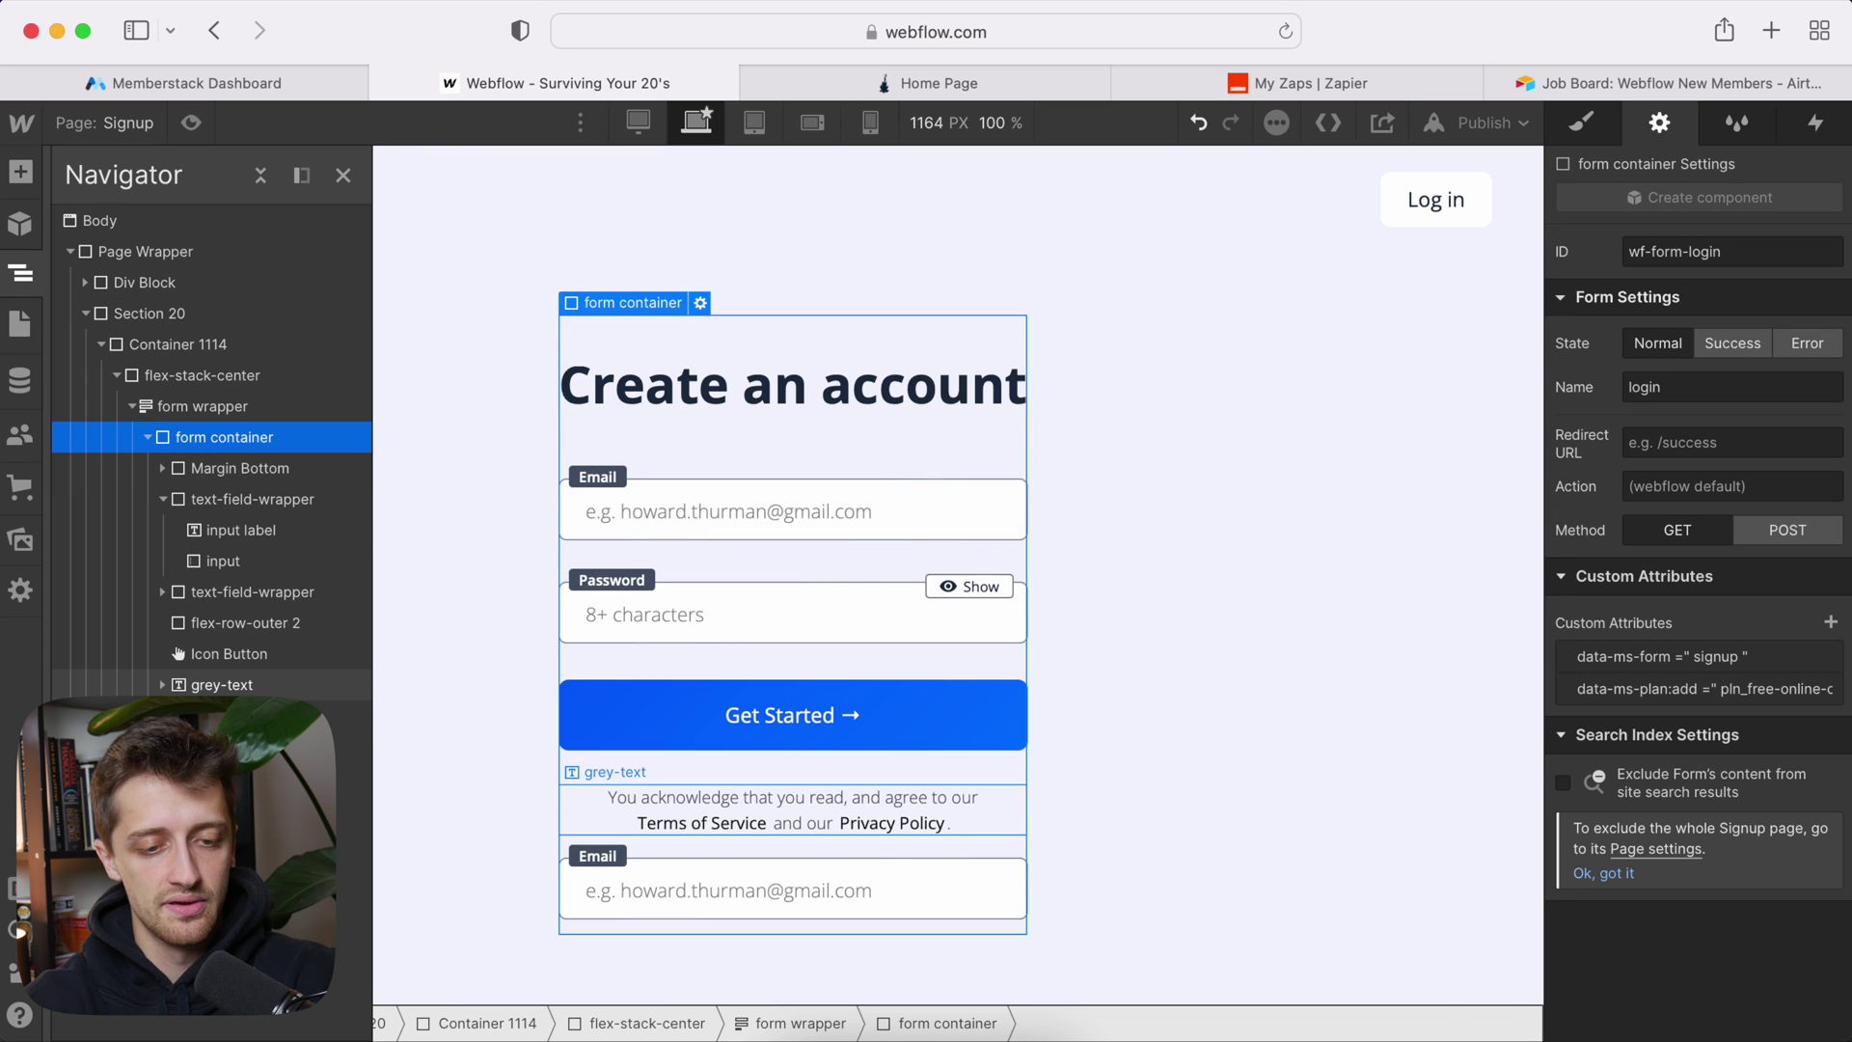
{"action": "left_click_drag", "start_coordinate": [231, 714], "coordinate": [214, 494]}
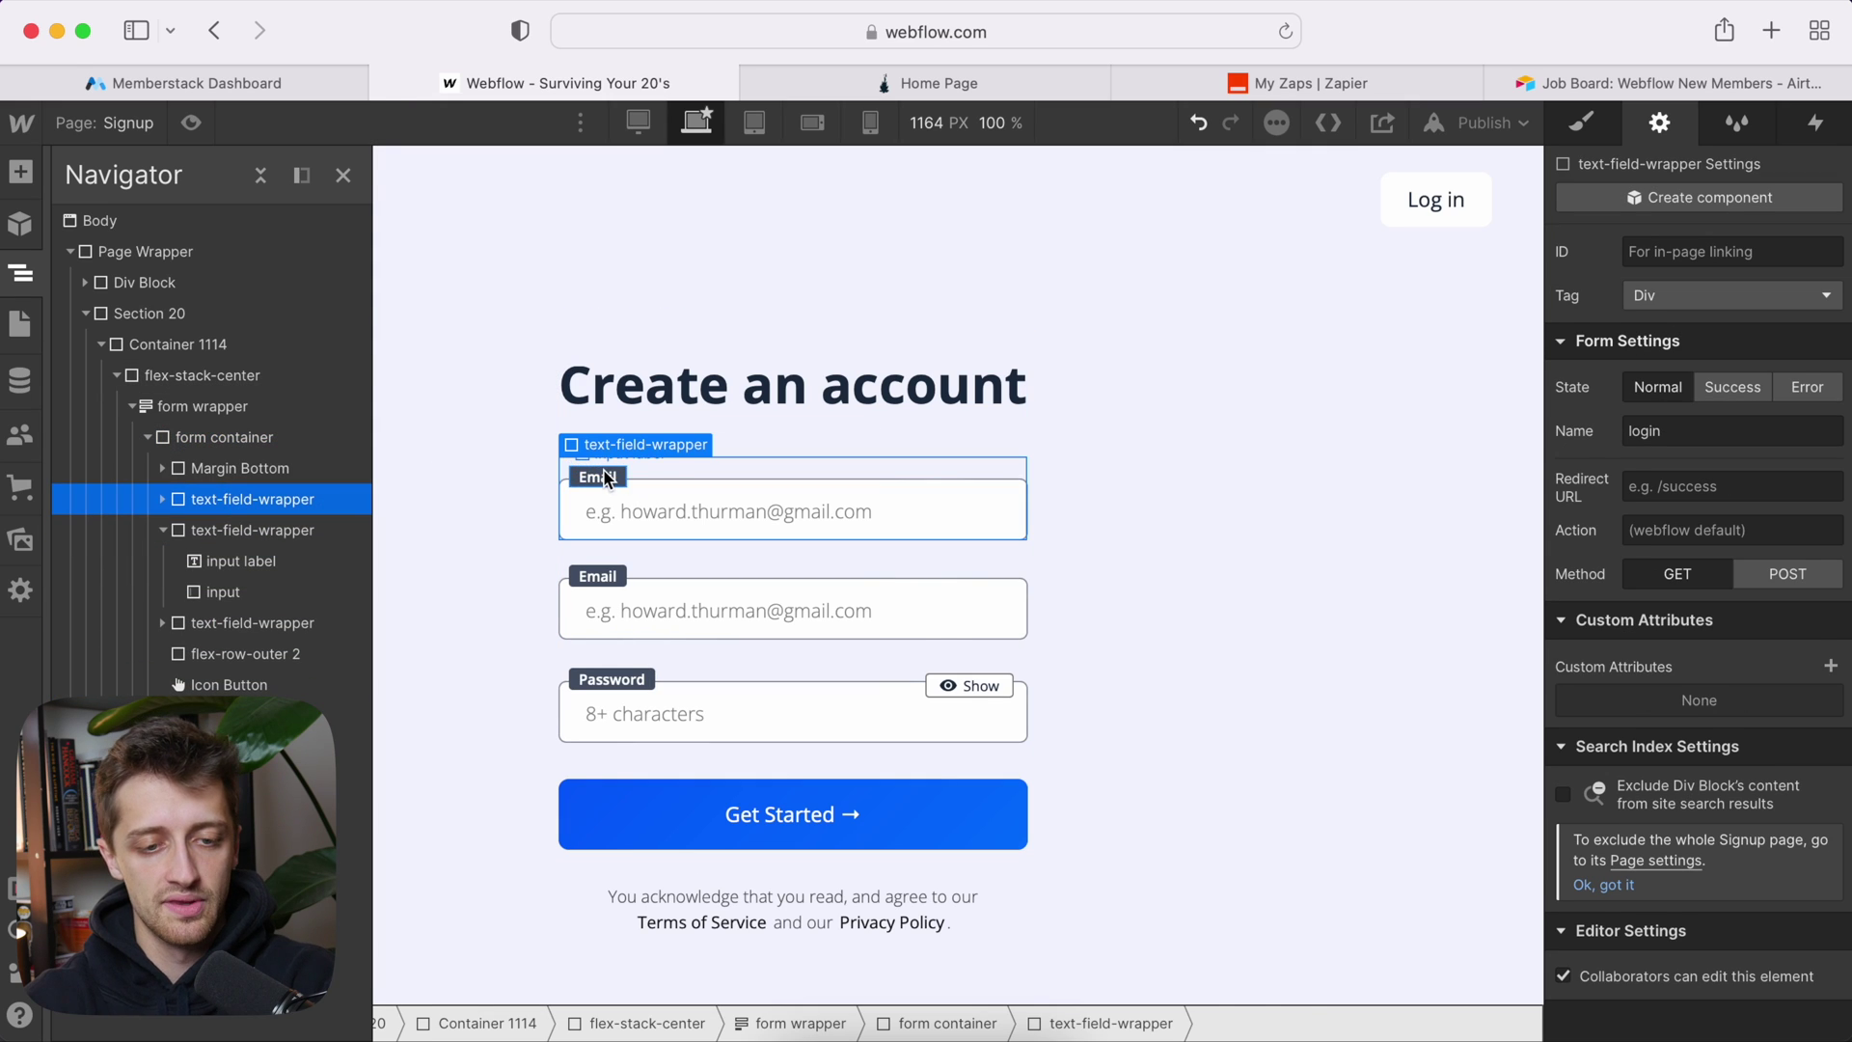
{"action": "left_click", "coordinate": [606, 476]}
{"action": "double_click", "coordinate": [604, 473]}
{"action": "type", "text": "Name"}
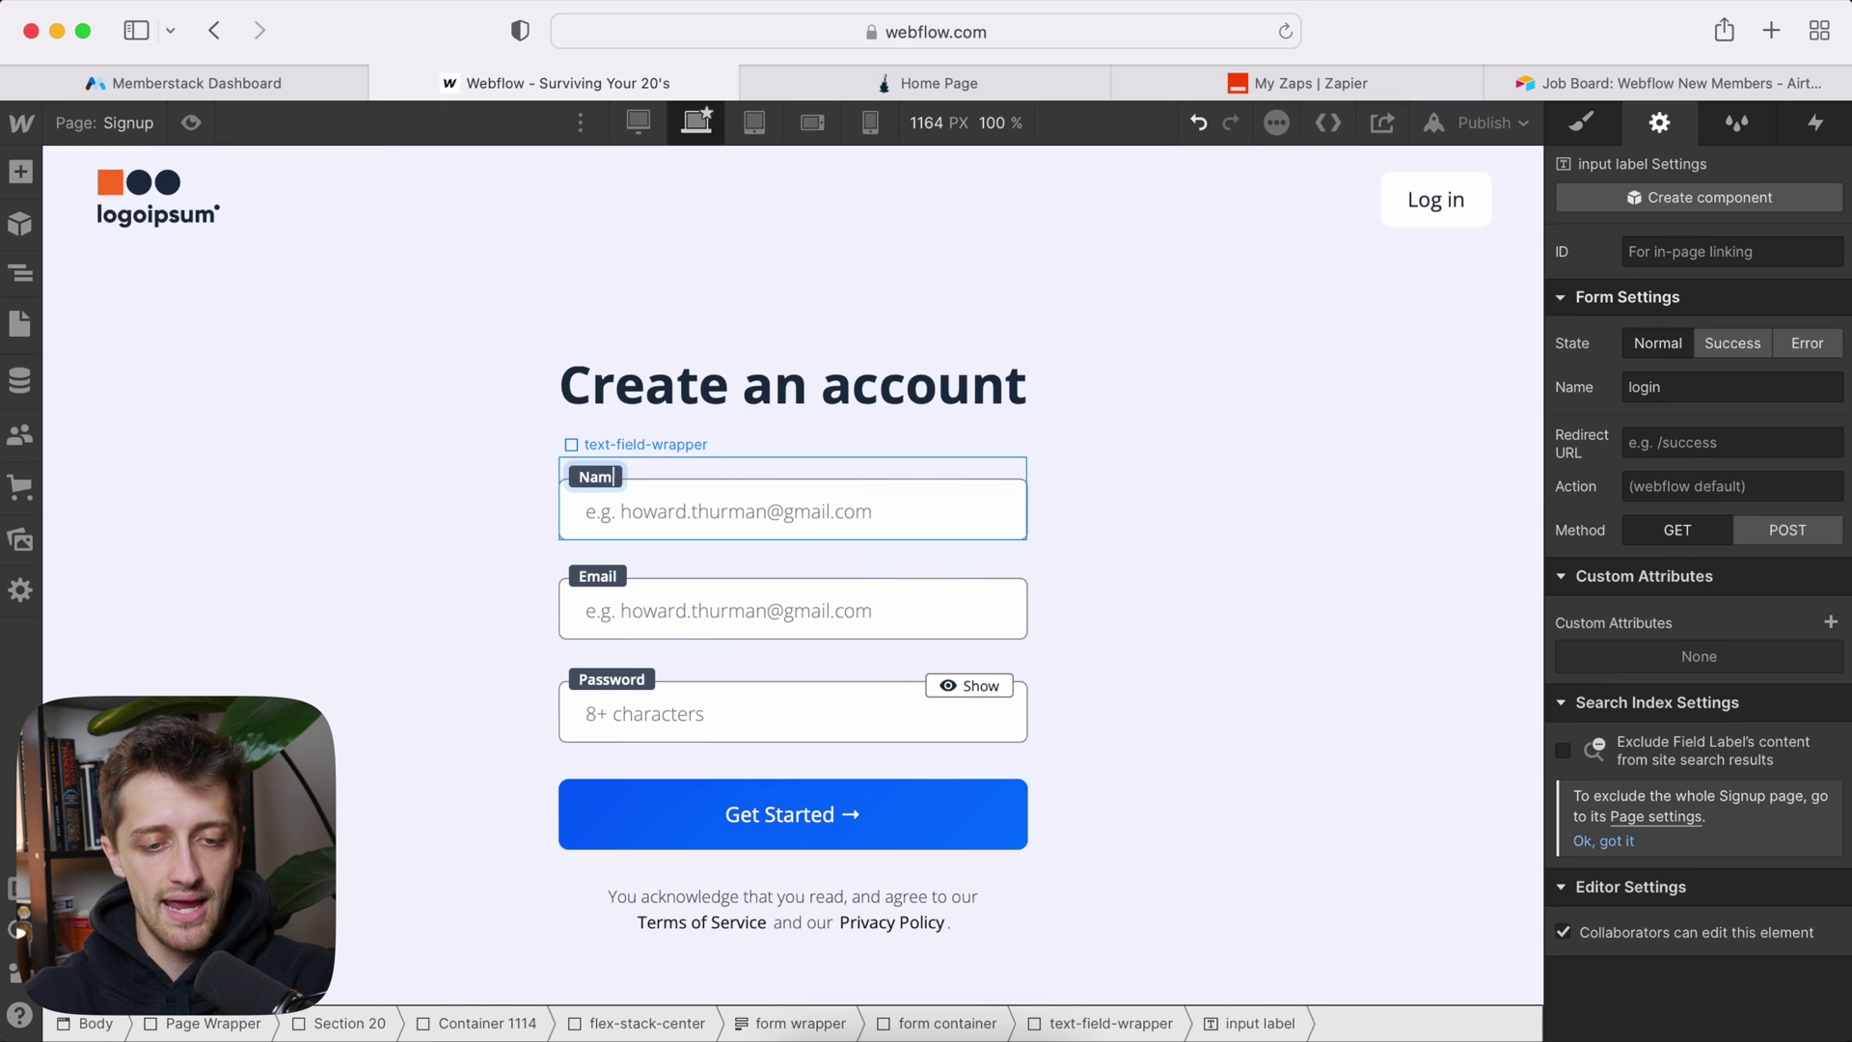
Step: Set the top input's type to Plain and its field name to 'Name'
{"action": "left_click", "coordinate": [722, 506]}
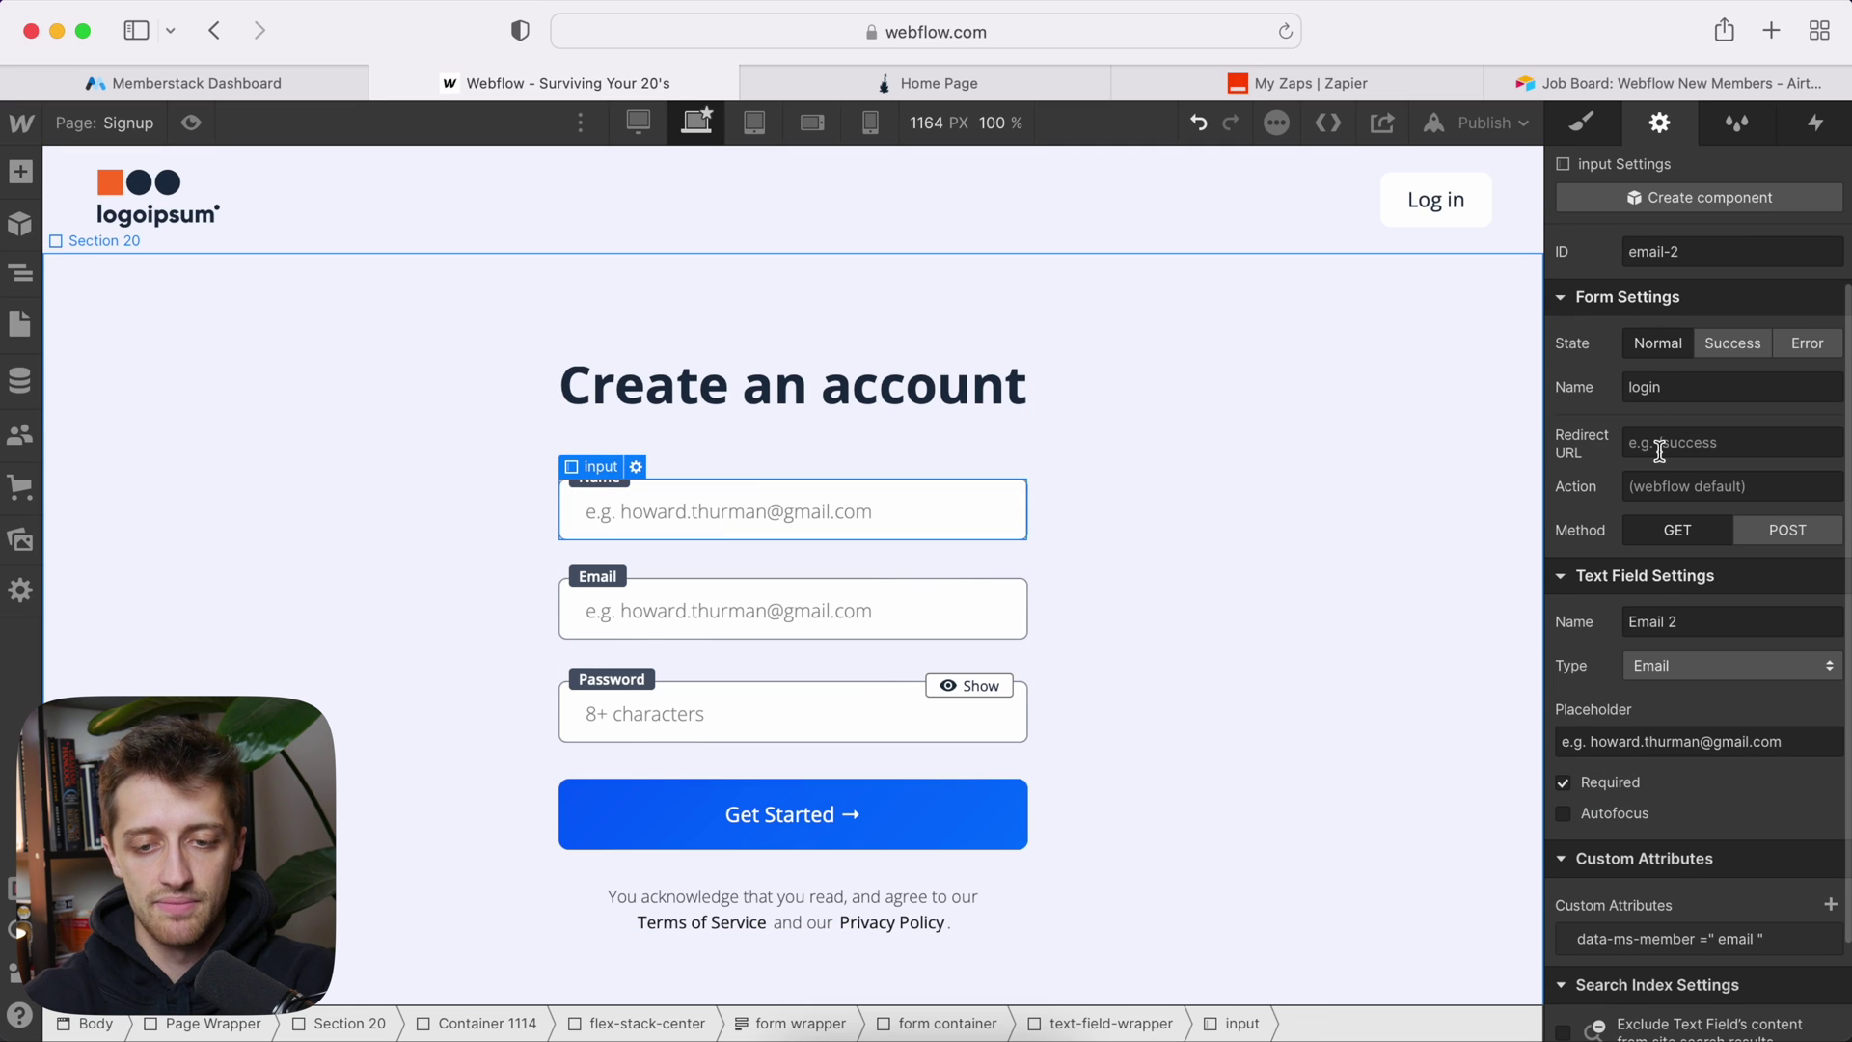
{"action": "scroll", "coordinate": [1672, 606], "scroll_direction": "down", "scroll_amount": 2}
{"action": "left_click", "coordinate": [1670, 598]}
{"action": "left_click", "coordinate": [1665, 567]}
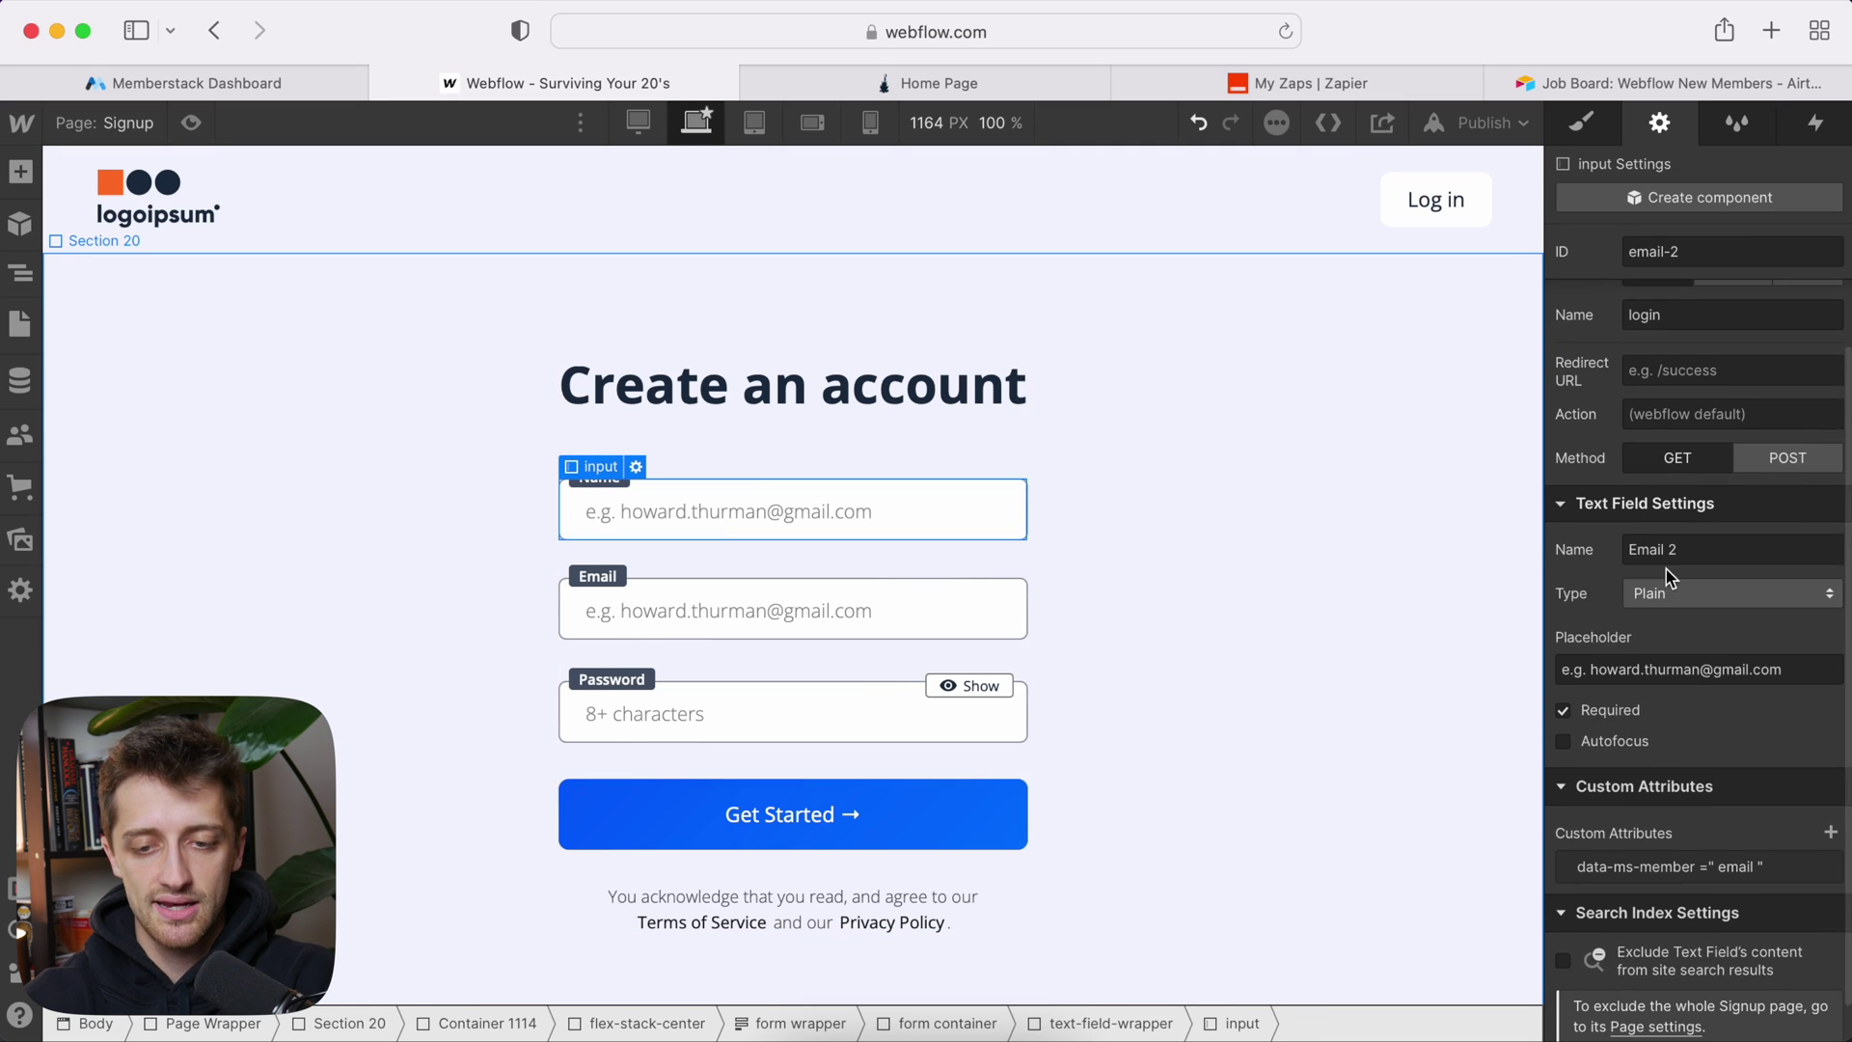
{"action": "triple_click", "coordinate": [1667, 562]}
{"action": "type", "text": "Name"}
Step: Replace the old email placeholder with a sample full-name placeholder
{"action": "scroll", "coordinate": [1611, 627], "scroll_direction": "down", "scroll_amount": 1}
{"action": "left_click", "coordinate": [1653, 629]}
{"action": "triple_click", "coordinate": [1654, 629]}
{"action": "left_click", "coordinate": [1691, 629]}
{"action": "left_click_drag", "start_coordinate": [1784, 632], "coordinate": [1600, 625]}
{"action": "type", "text": "Luke Skywalker"}
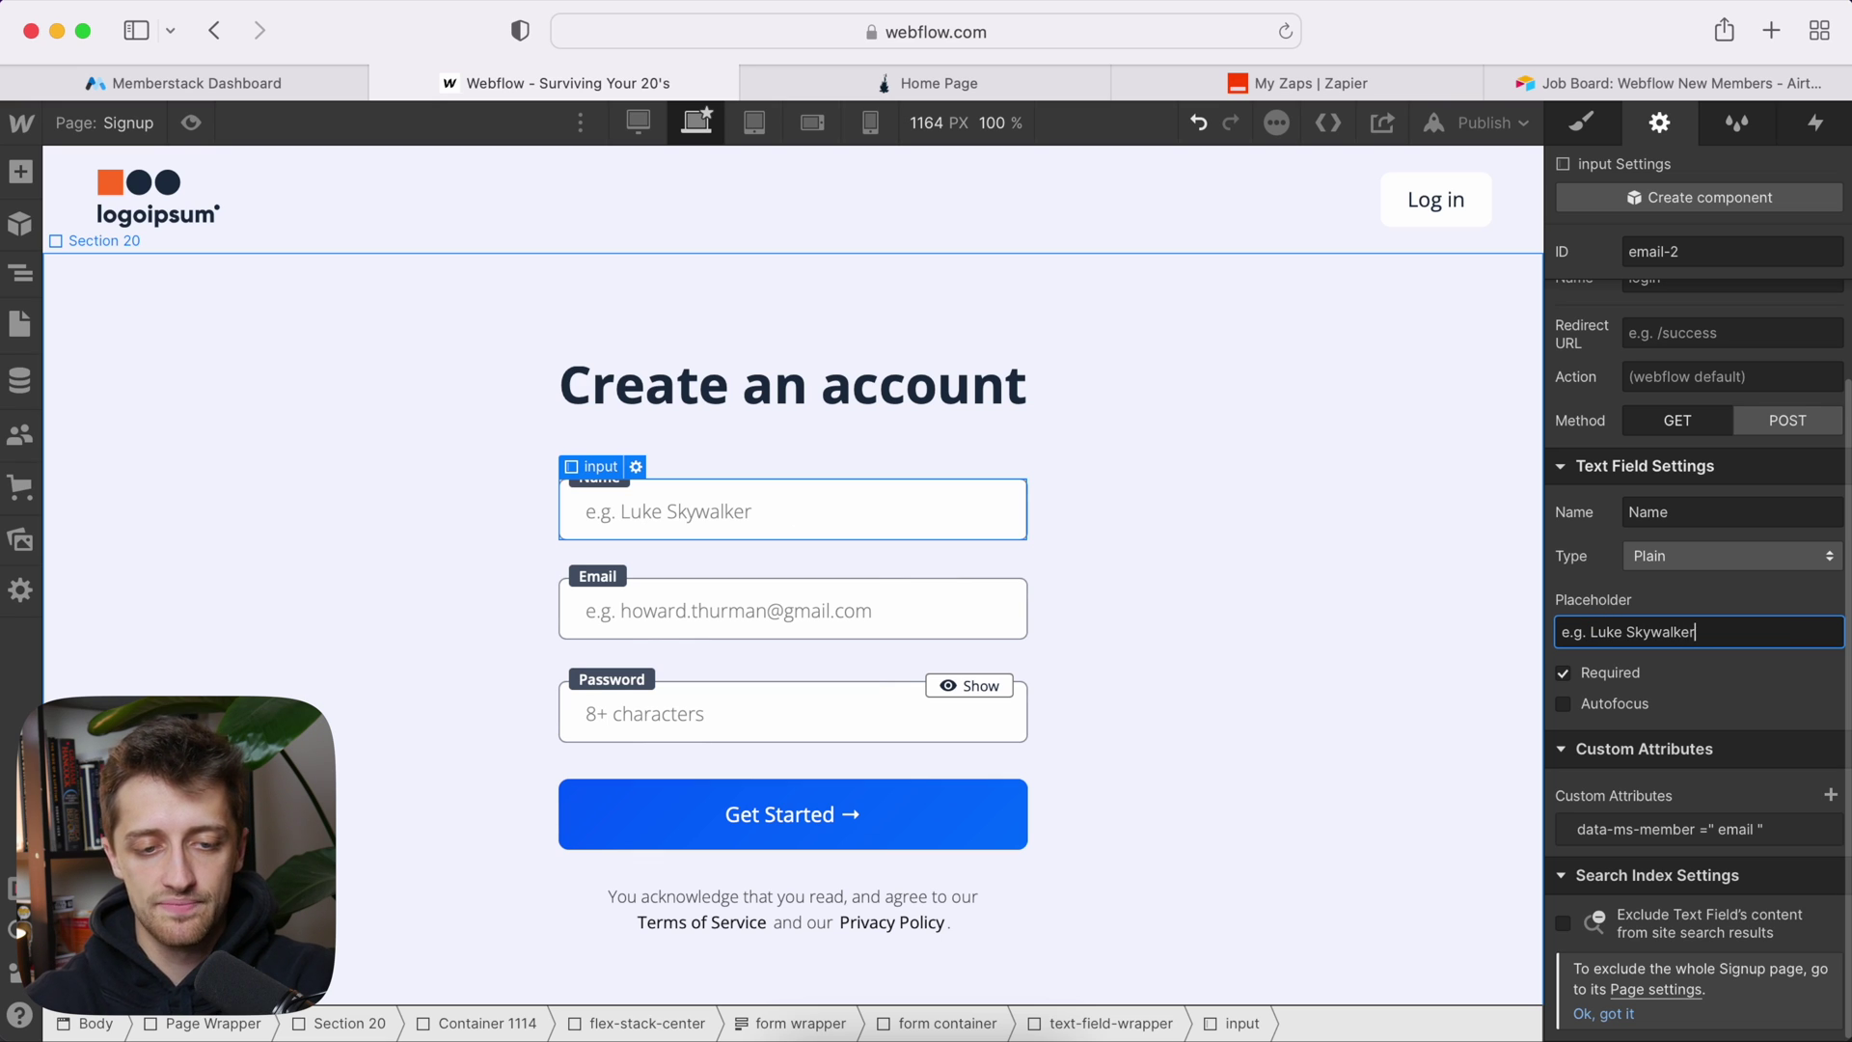
{"action": "left_click", "coordinate": [1337, 645]}
{"action": "left_click", "coordinate": [812, 512]}
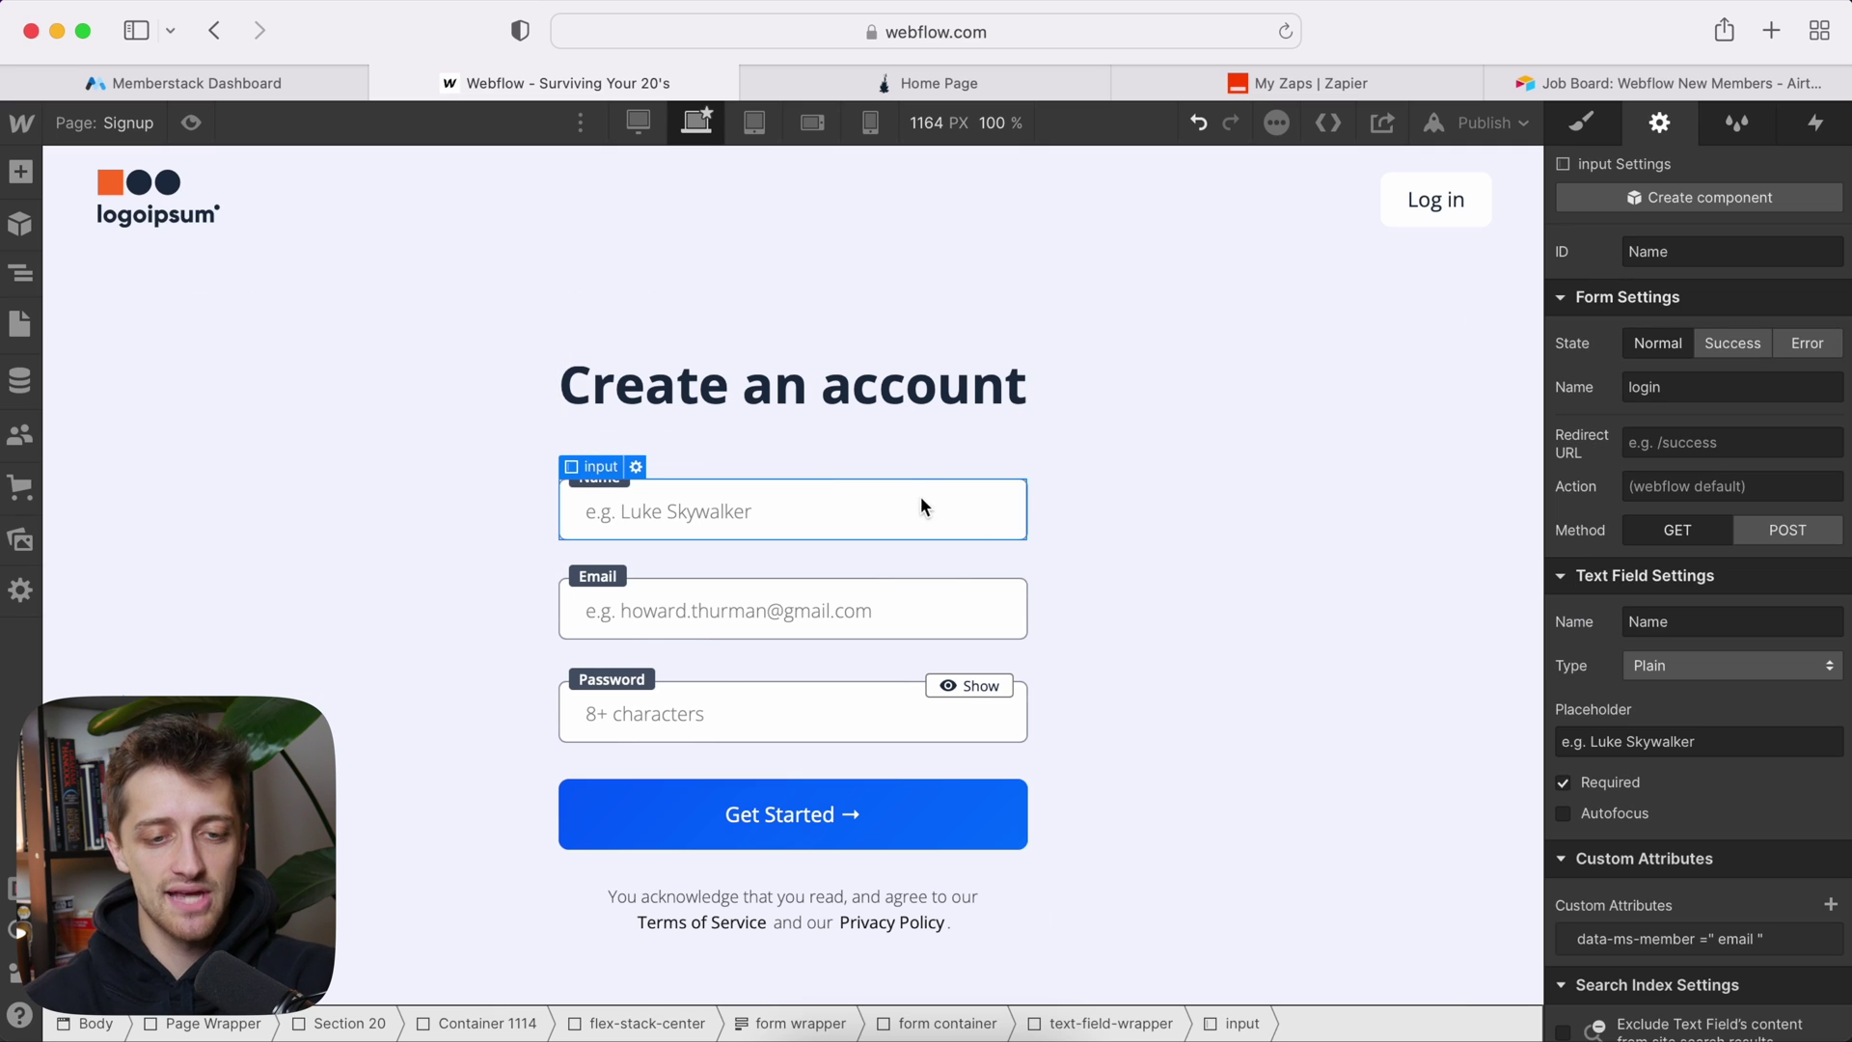
{"action": "left_click", "coordinate": [864, 591]}
Step: Compare the Email and Password inputs' settings on the signup form
{"action": "left_click", "coordinate": [814, 722]}
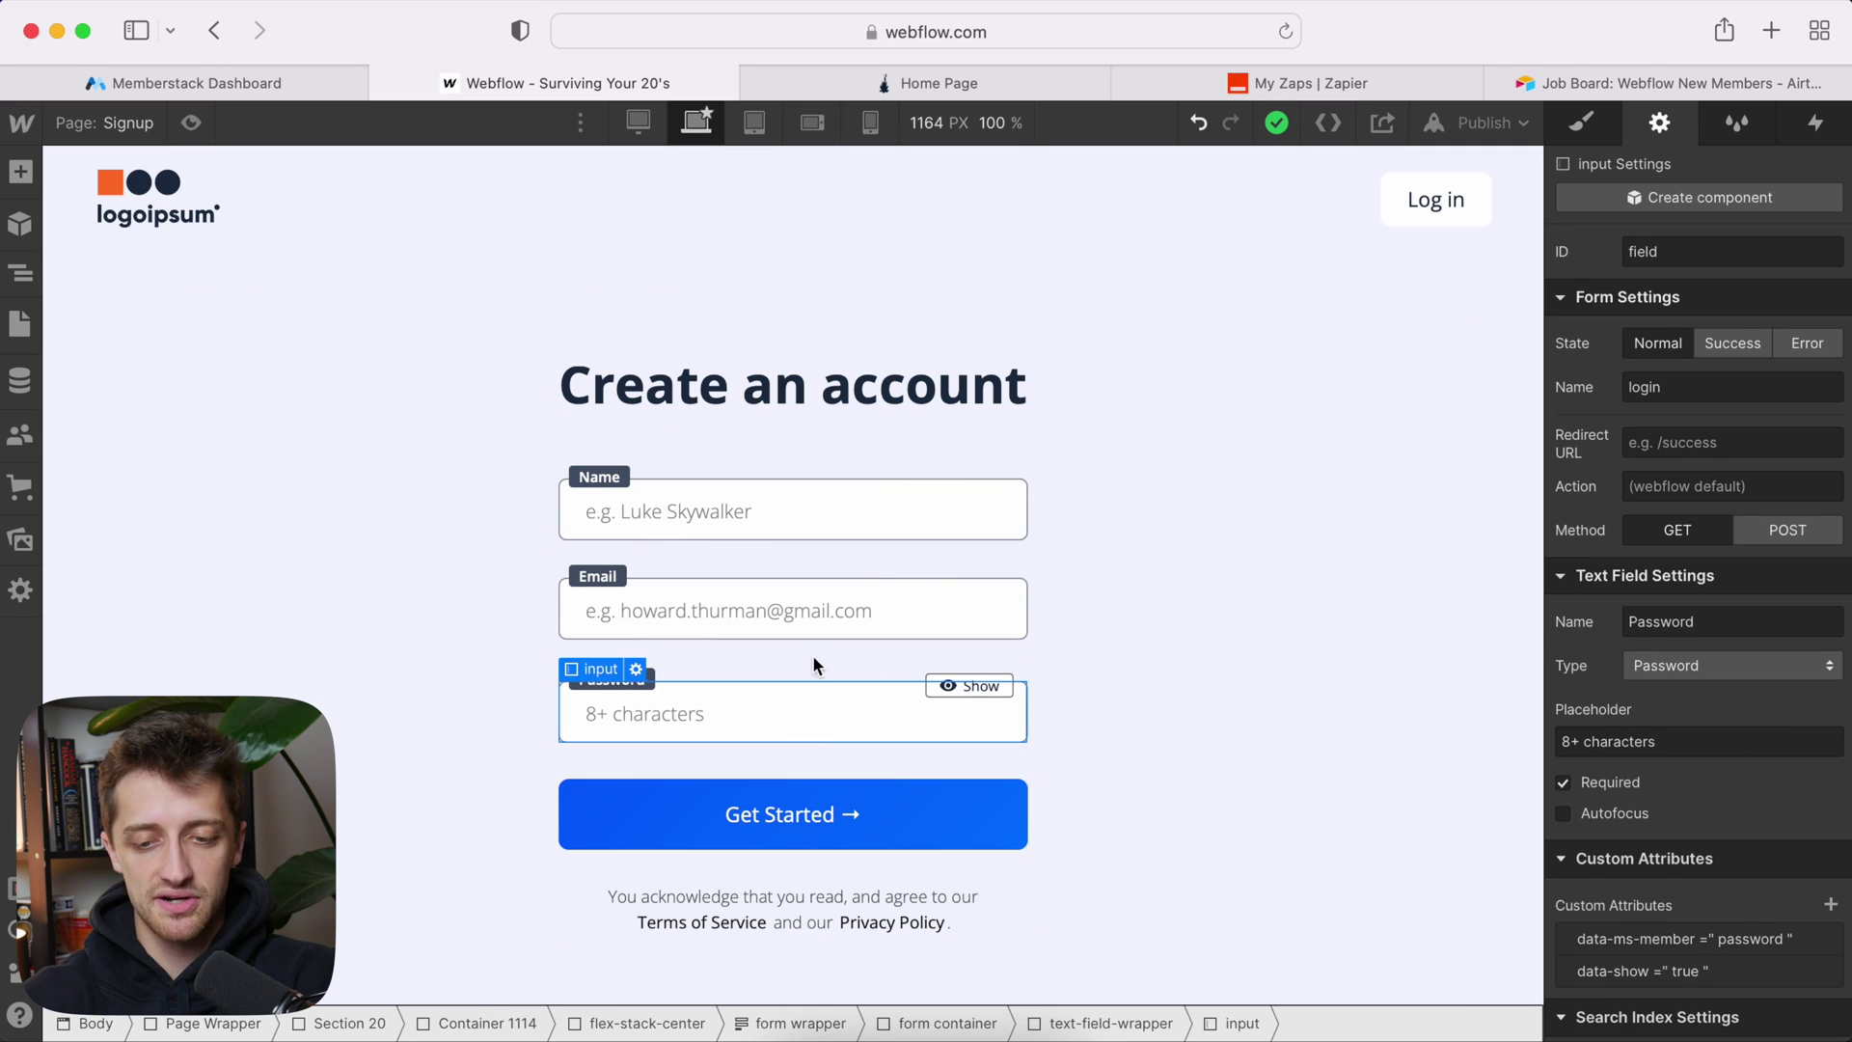
{"action": "left_click", "coordinate": [818, 625]}
{"action": "scroll", "coordinate": [1702, 873], "scroll_direction": "down", "scroll_amount": 2}
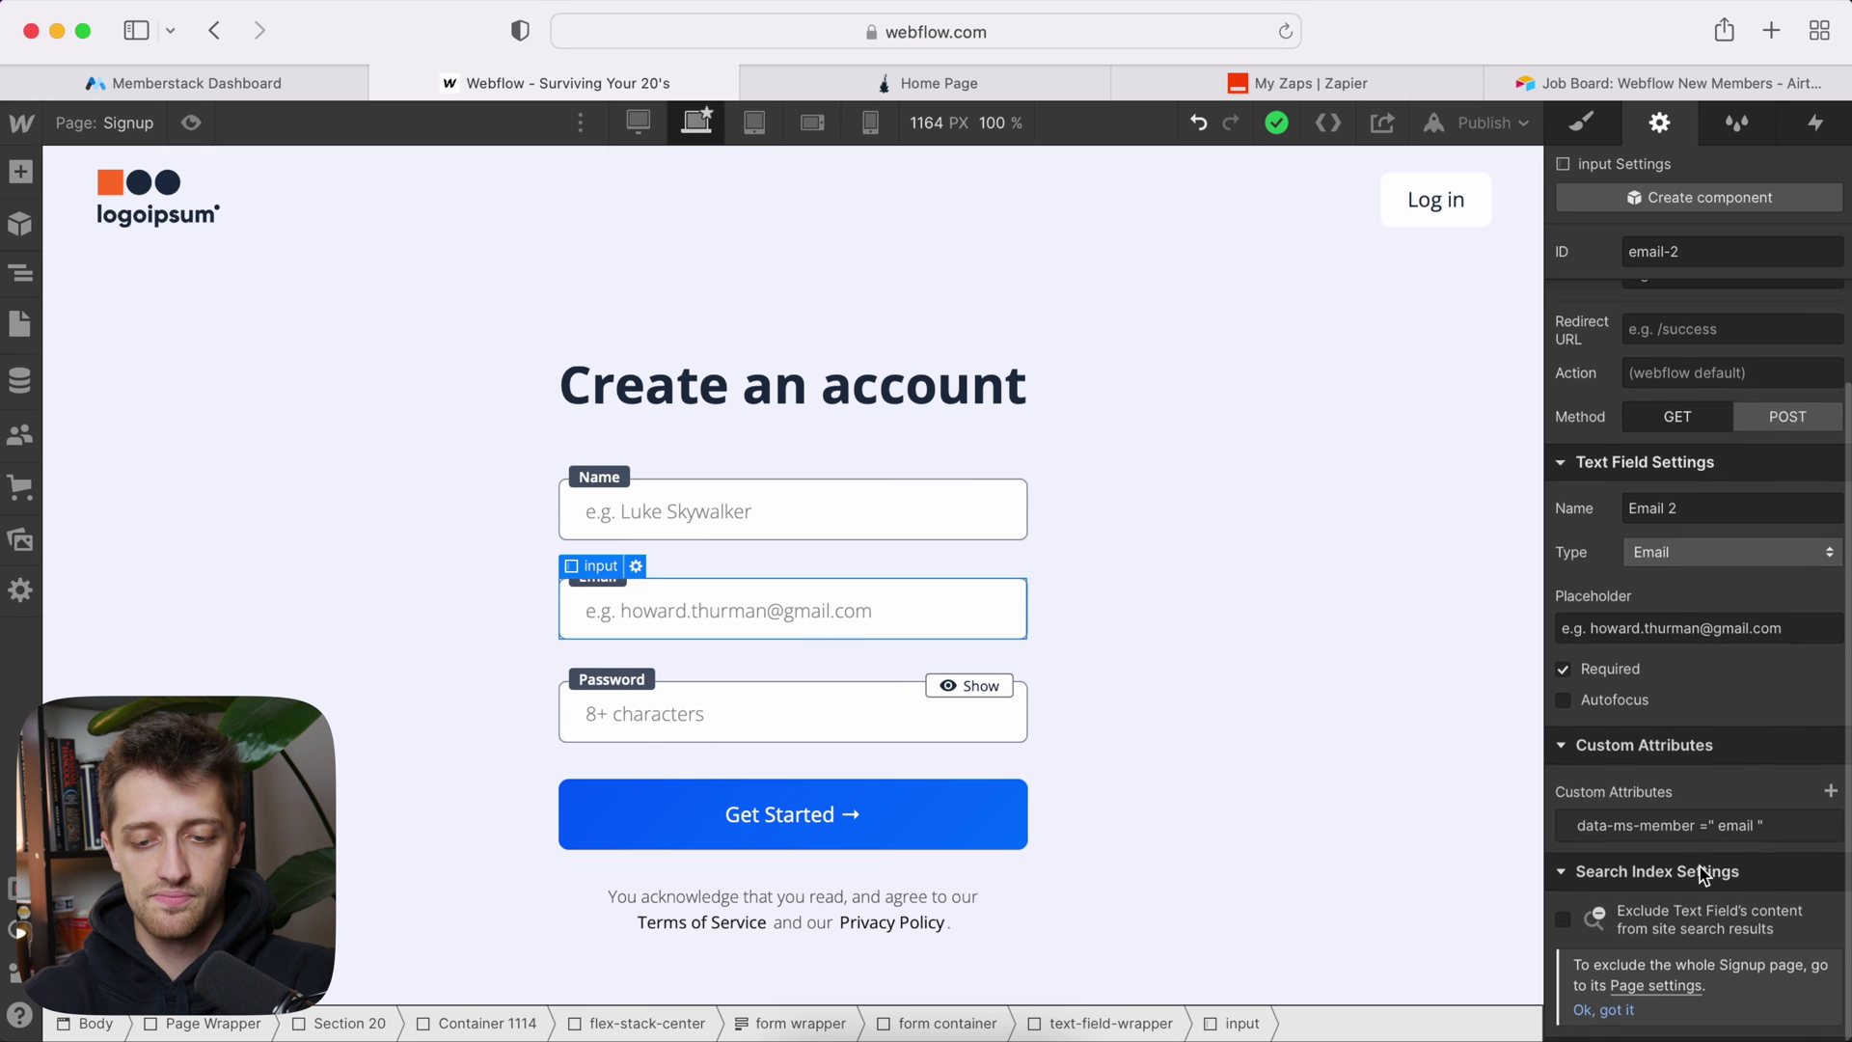
{"action": "left_click", "coordinate": [897, 699]}
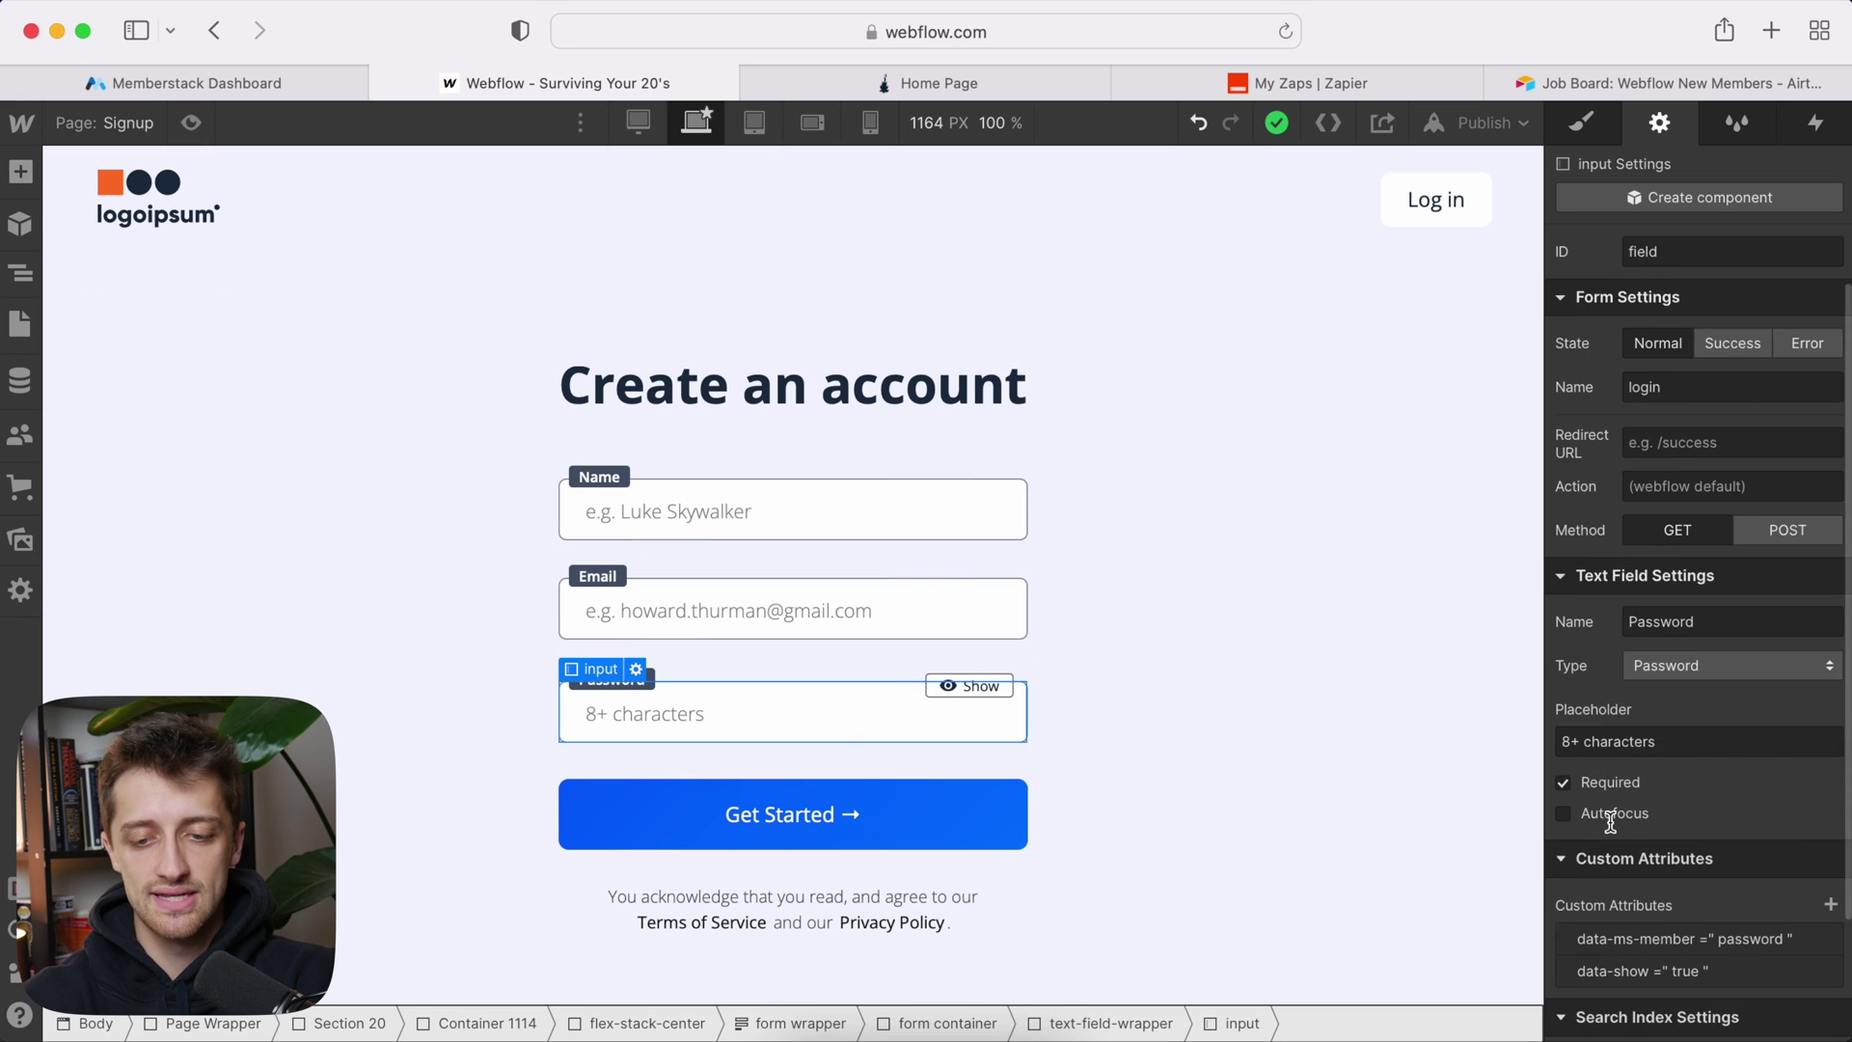
{"action": "scroll", "coordinate": [1610, 820], "scroll_direction": "down", "scroll_amount": 2}
Step: Change the Name input's data-ms-member attribute value from email to name
{"action": "left_click", "coordinate": [799, 510]}
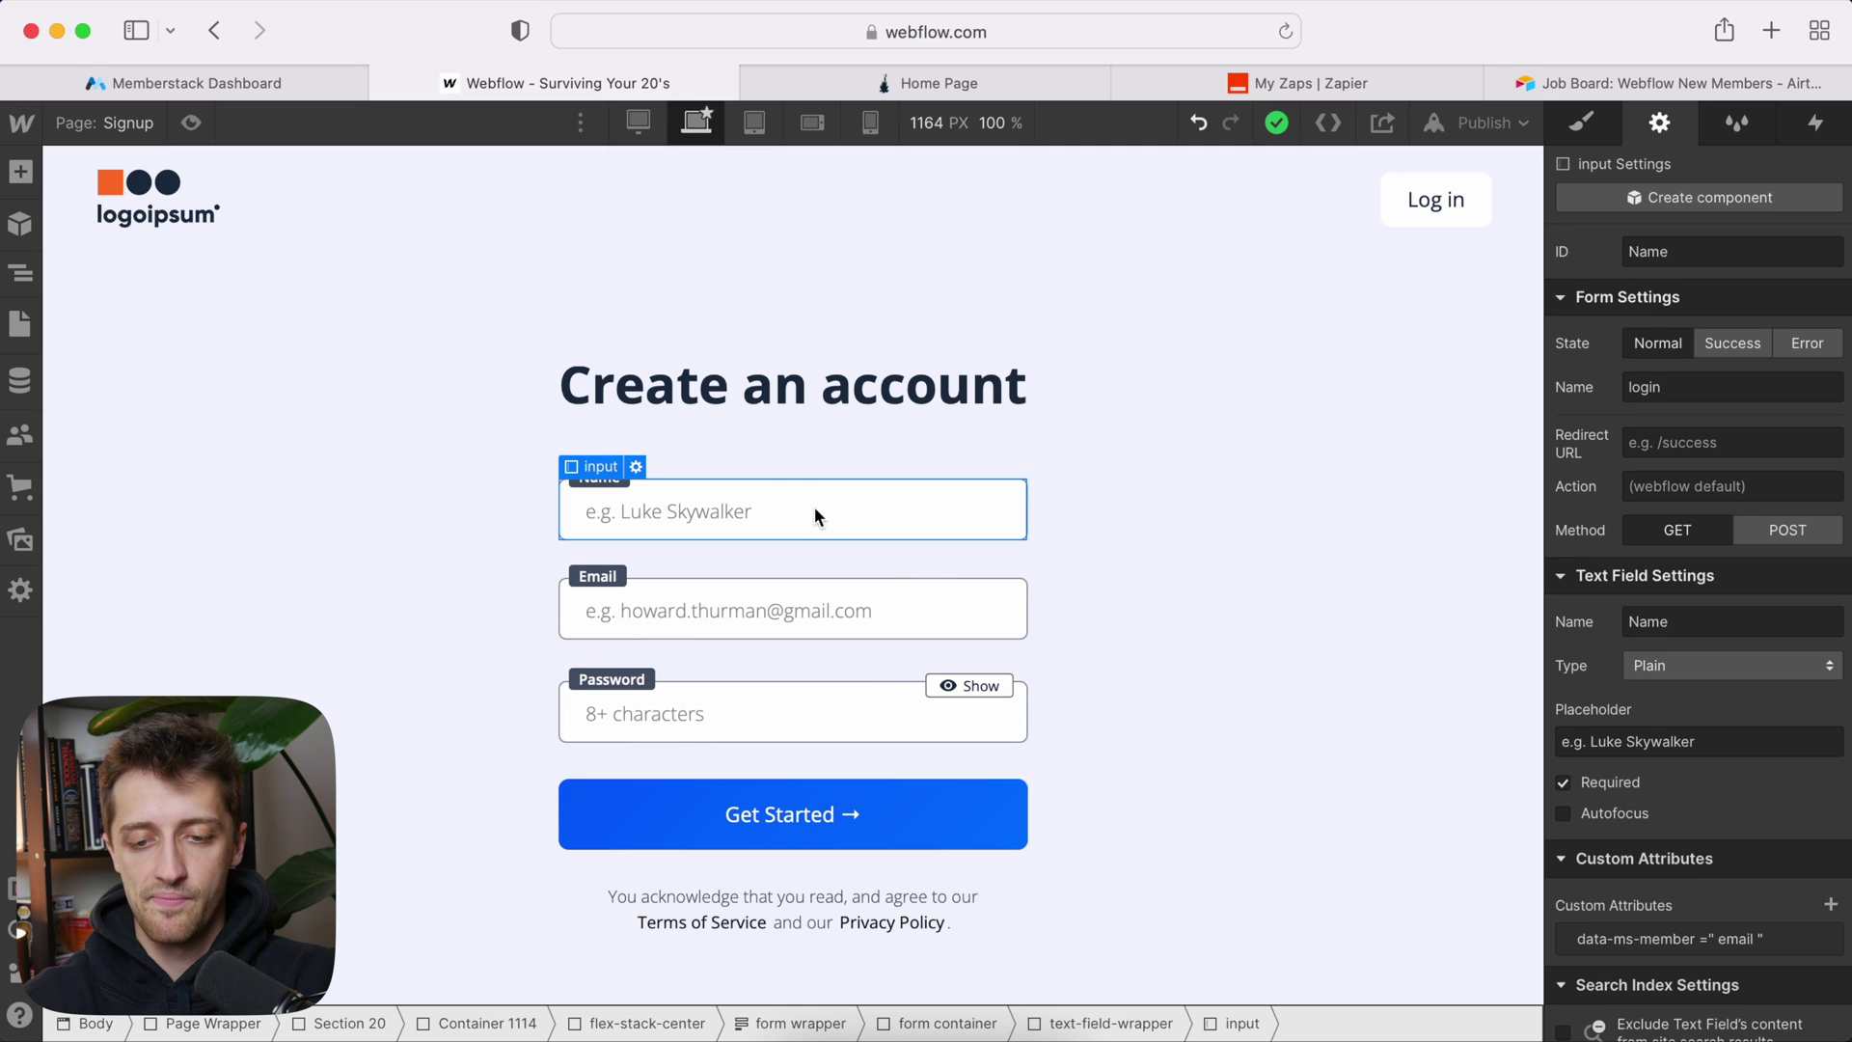
{"action": "scroll", "coordinate": [1592, 753], "scroll_direction": "down", "scroll_amount": 2}
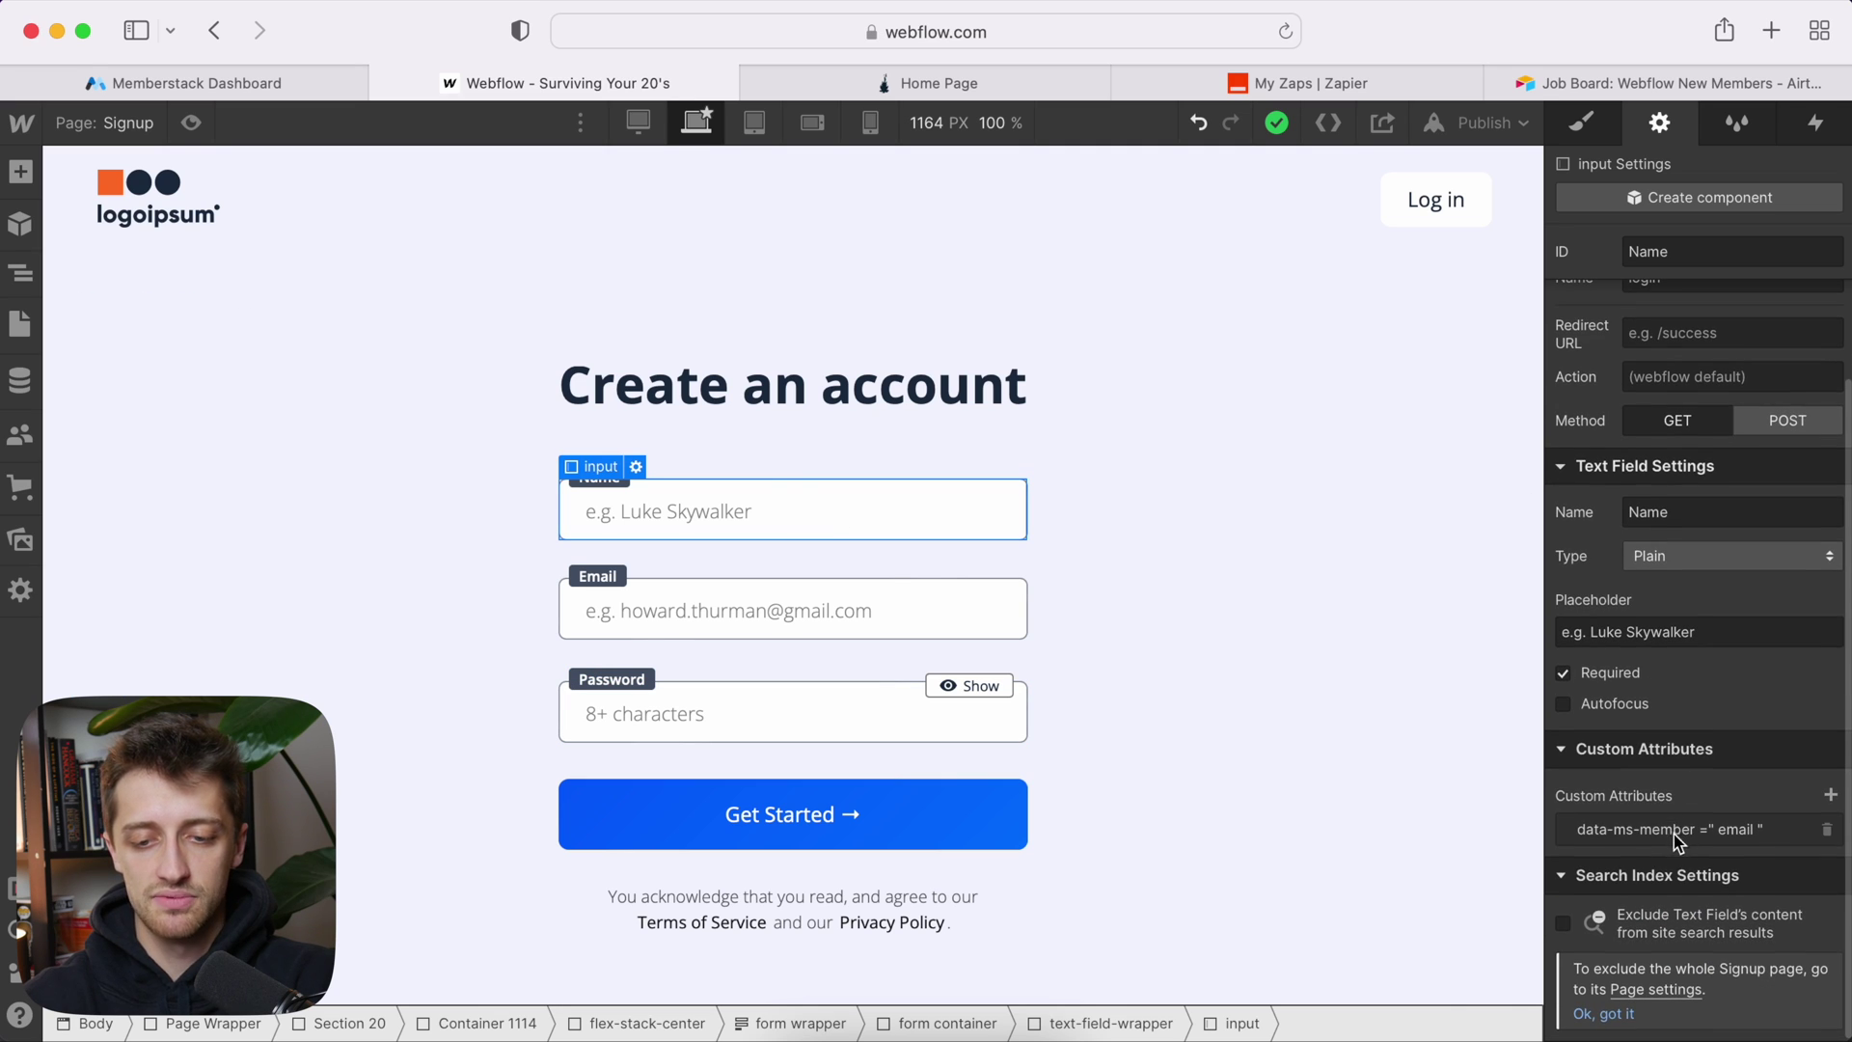
{"action": "left_click", "coordinate": [1687, 843]}
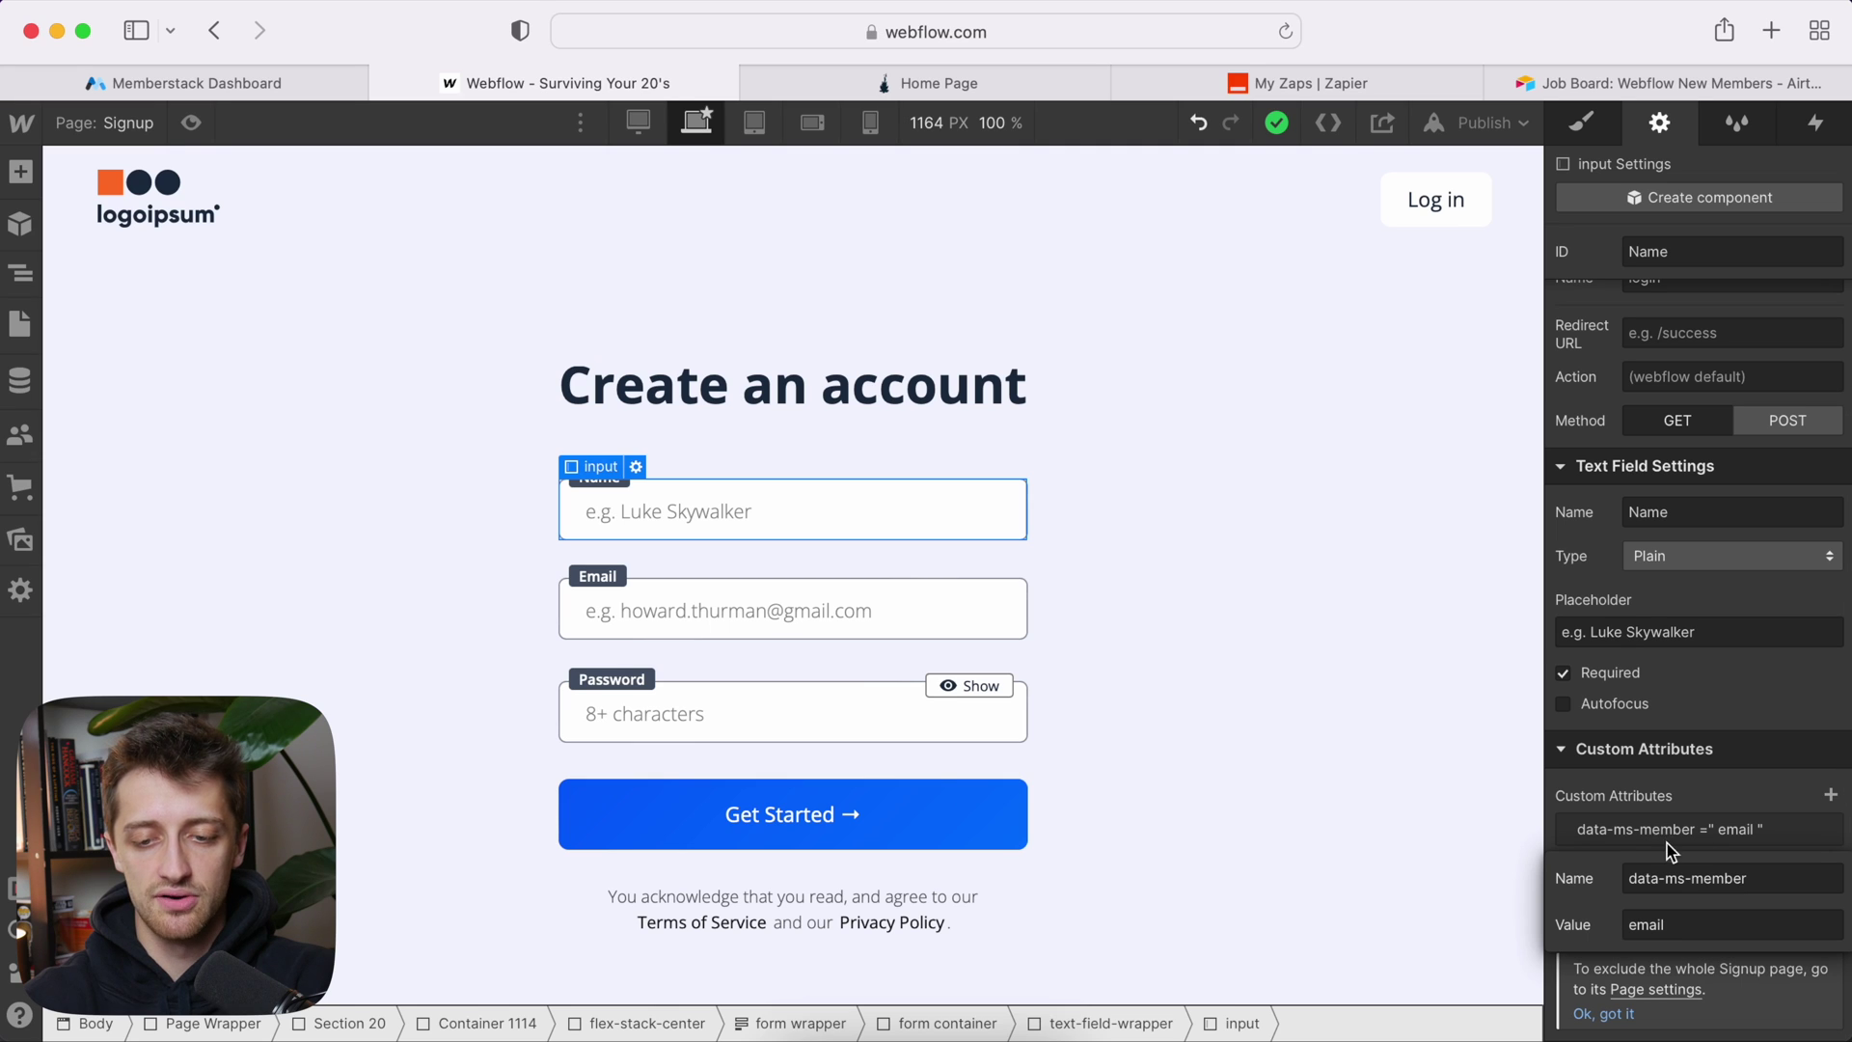
{"action": "left_click", "coordinate": [1695, 928]}
{"action": "type", "text": "name"}
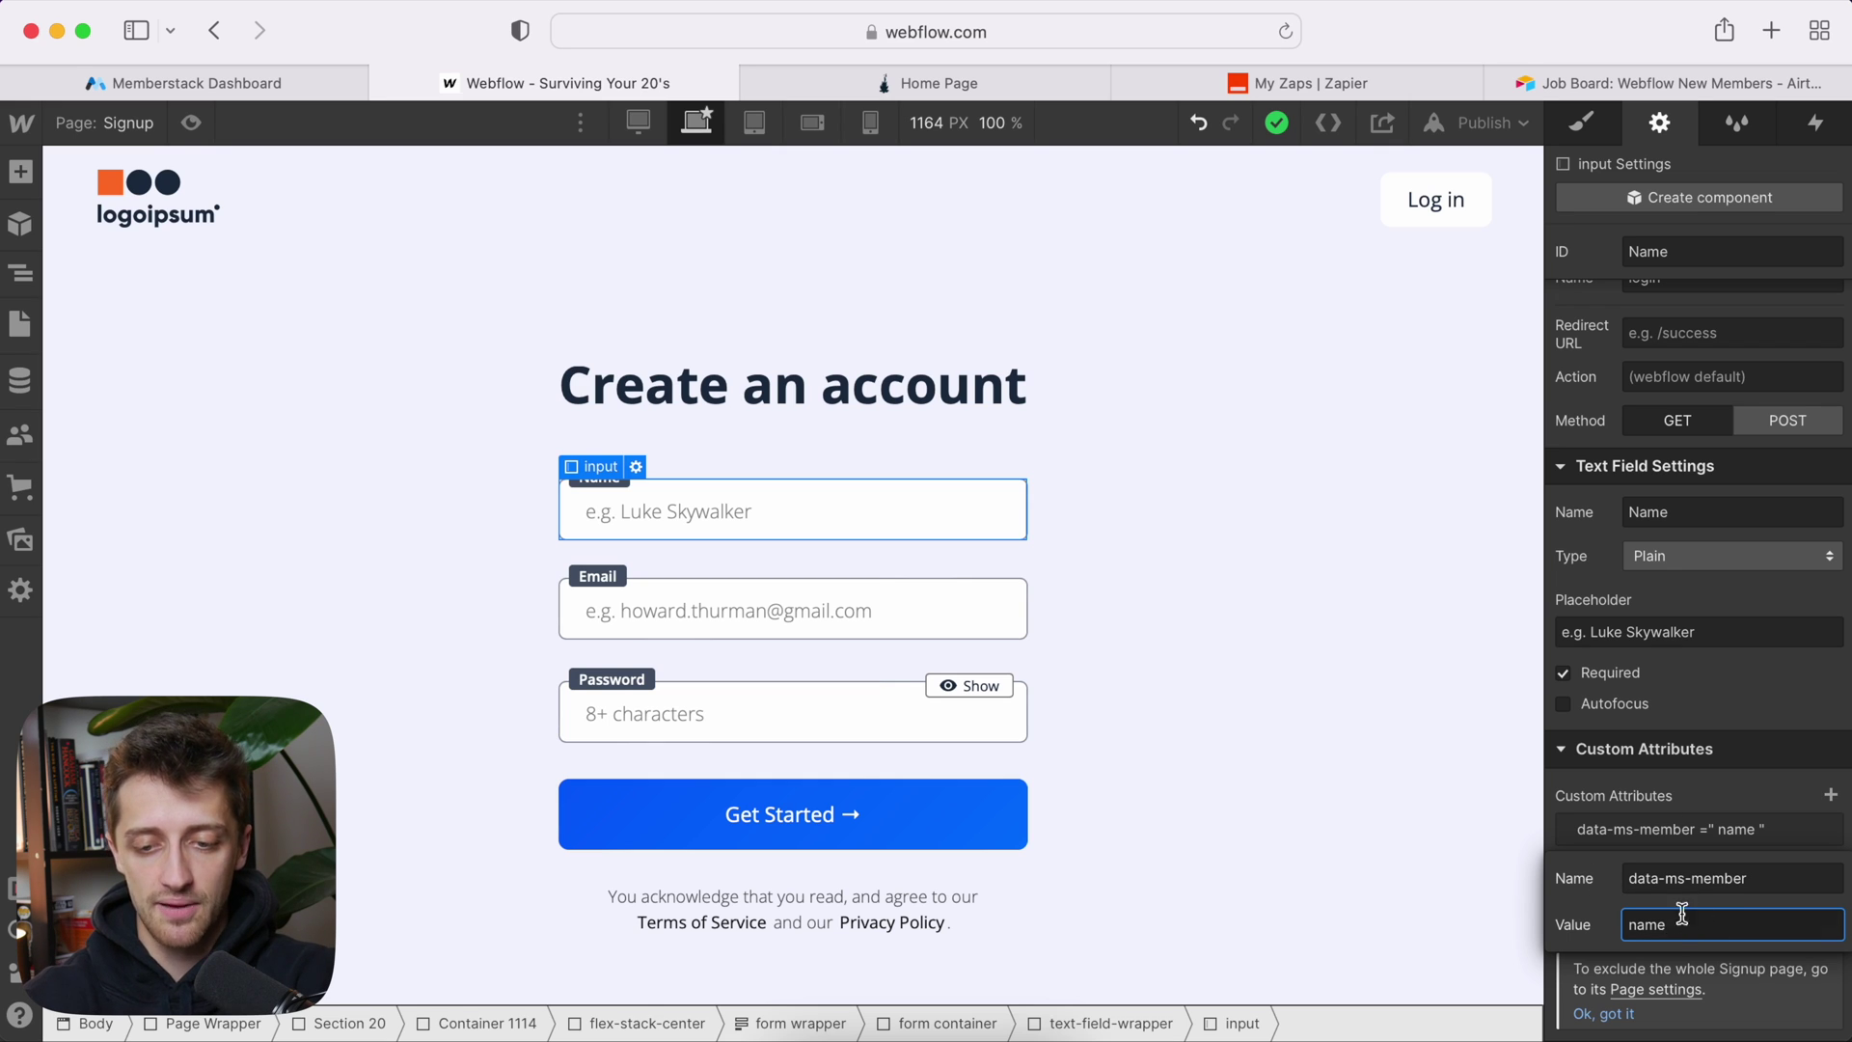
{"action": "left_click", "coordinate": [741, 511]}
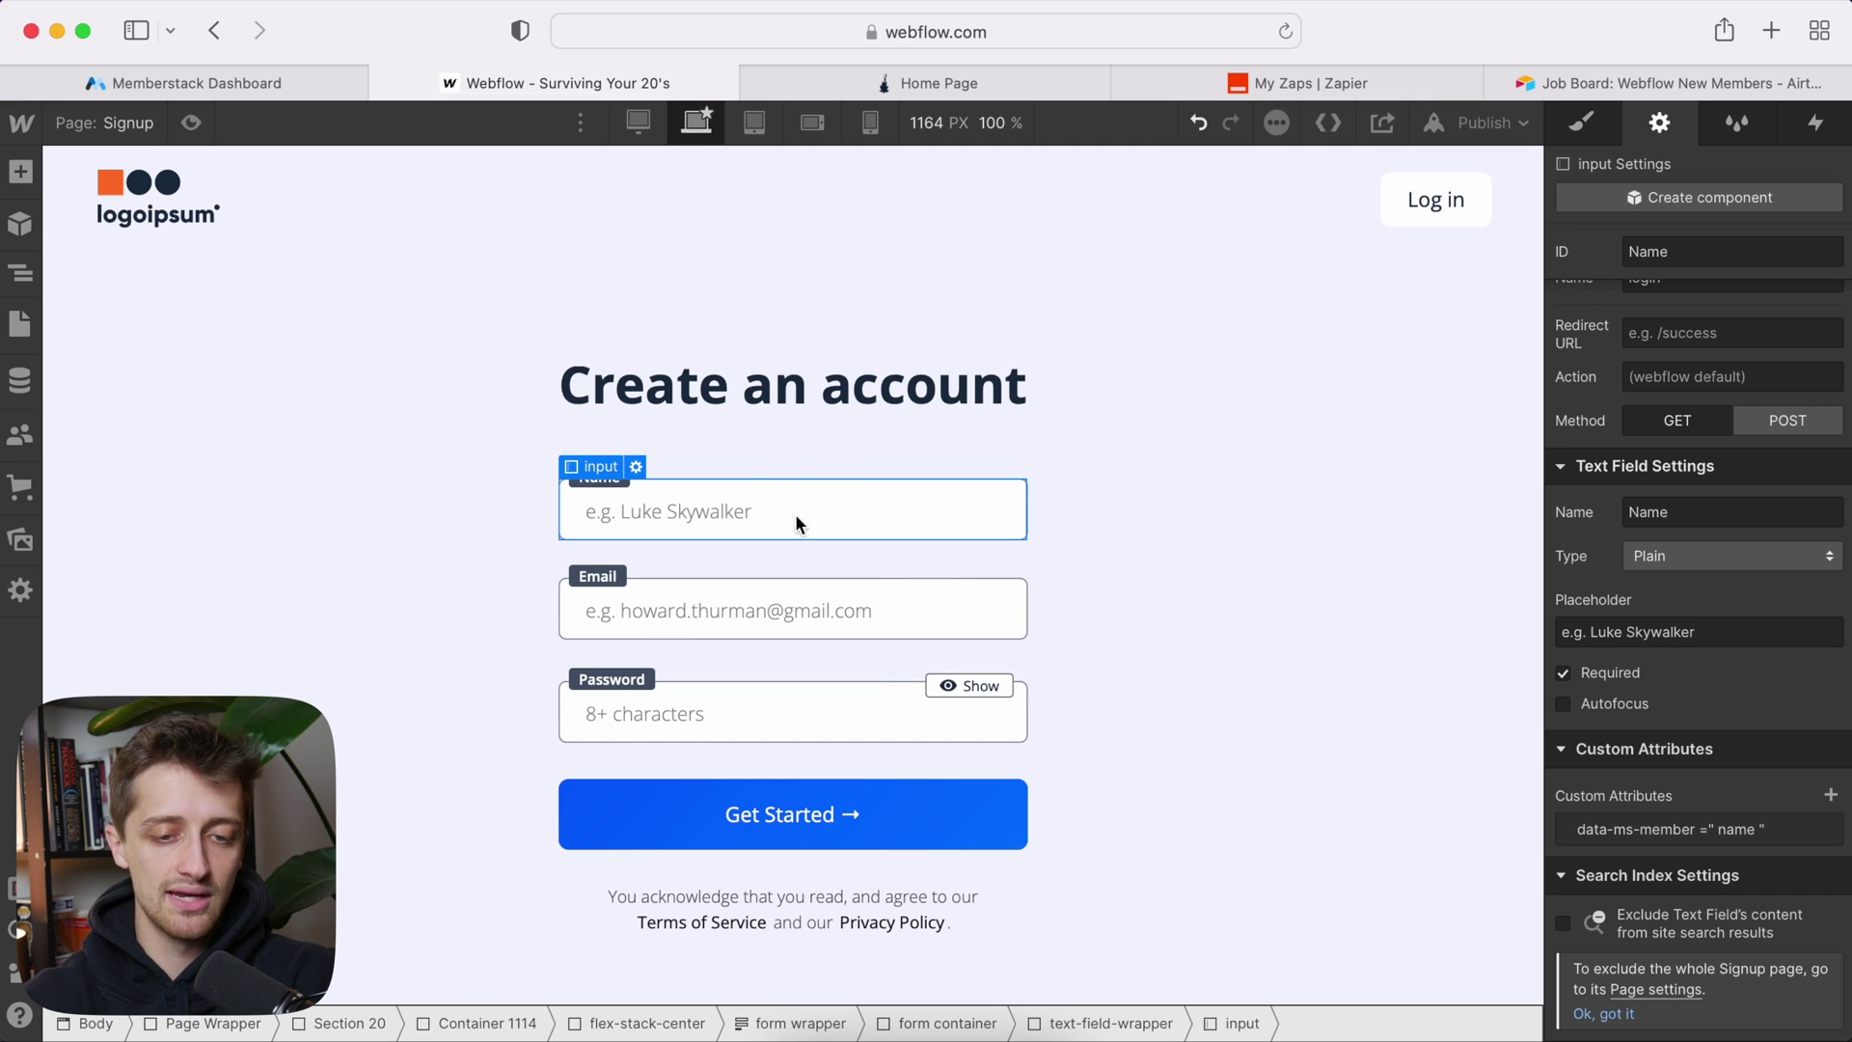
Step: Open a test member's details in Memberstack to view their saved Name field
{"action": "left_click", "coordinate": [193, 81]}
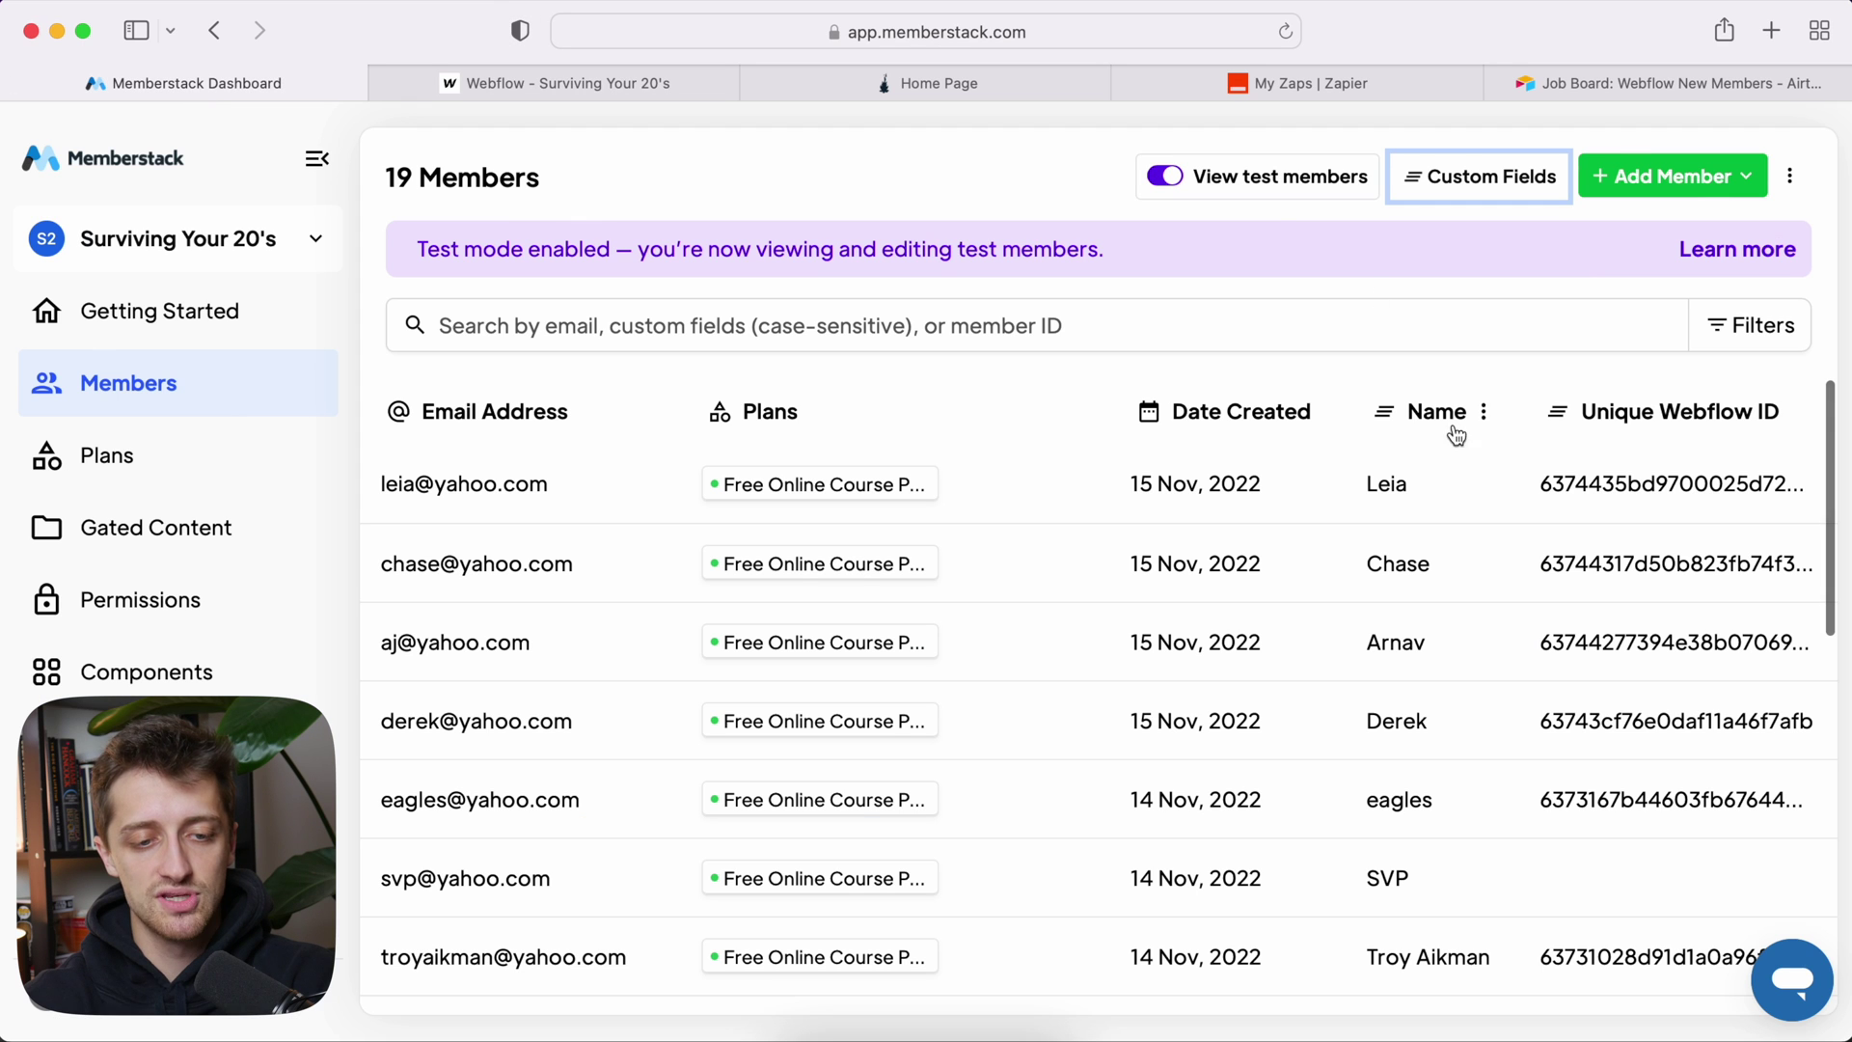
{"action": "left_click", "coordinate": [983, 492]}
{"action": "scroll", "coordinate": [1410, 677], "scroll_direction": "down", "scroll_amount": 2}
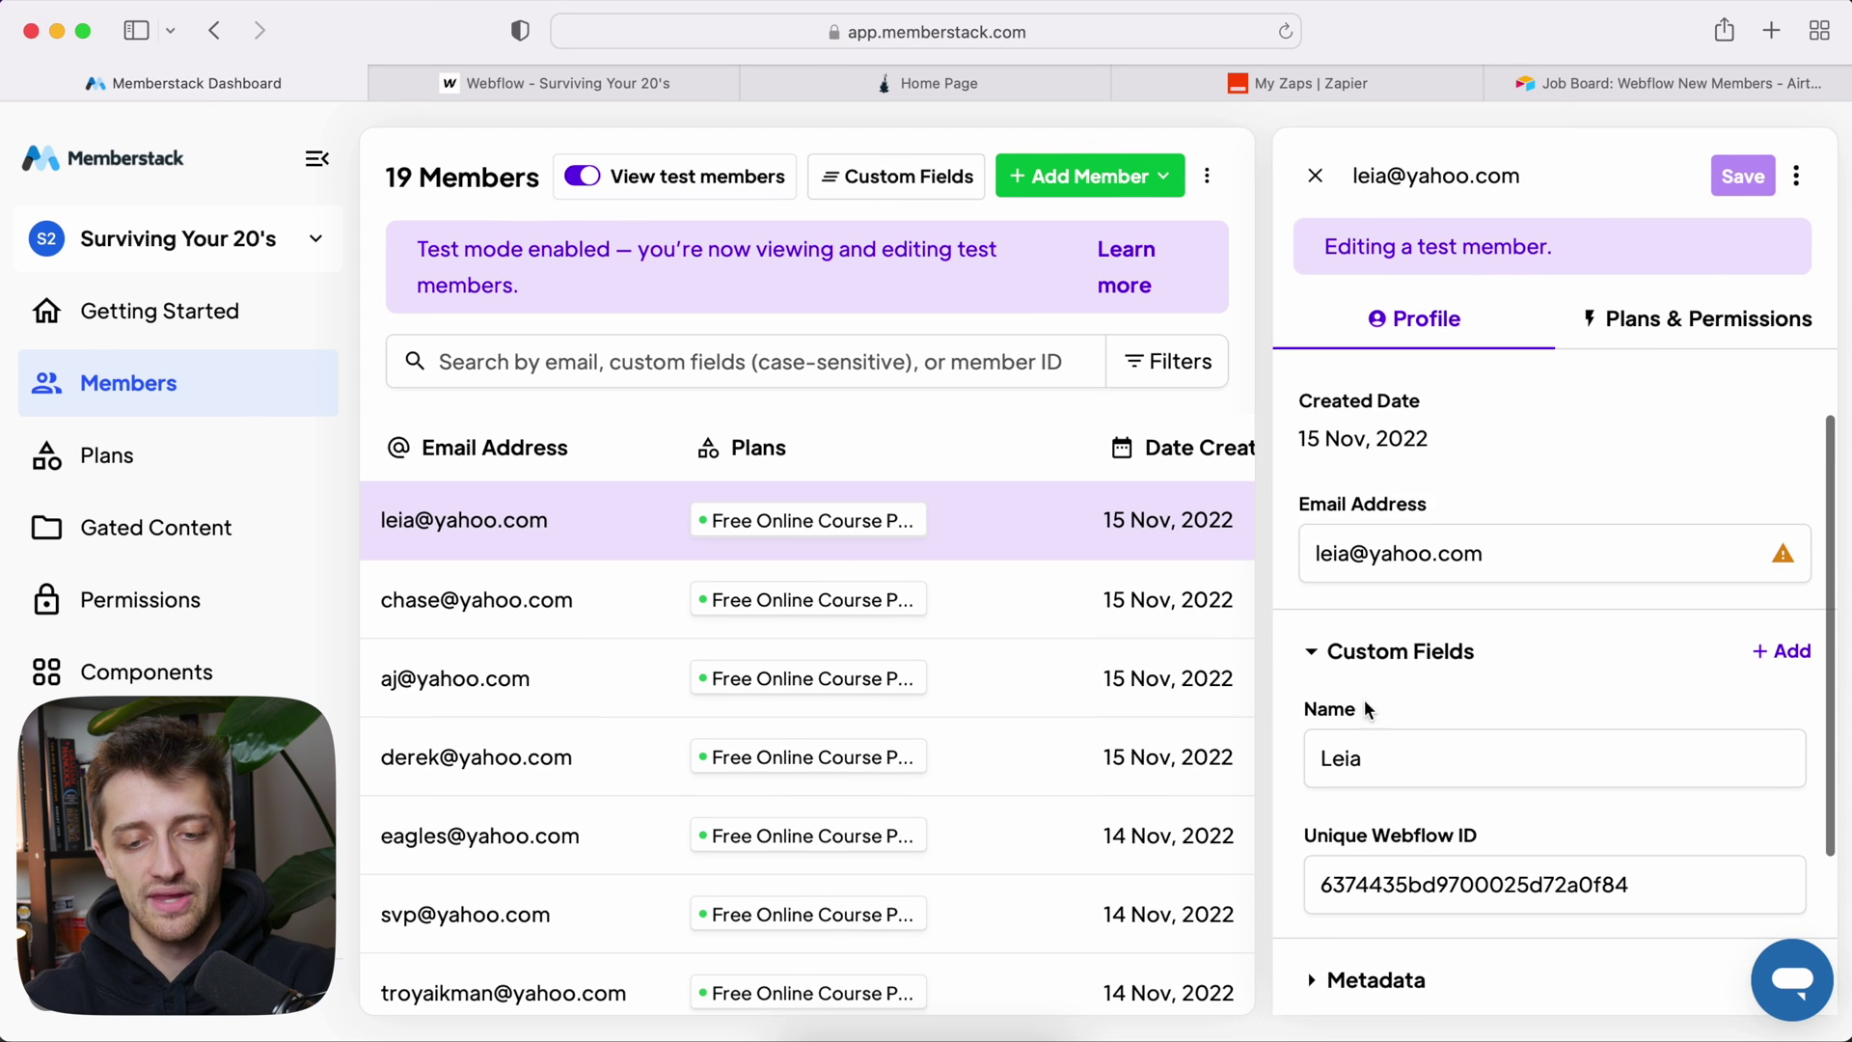
{"action": "left_click", "coordinate": [545, 94]}
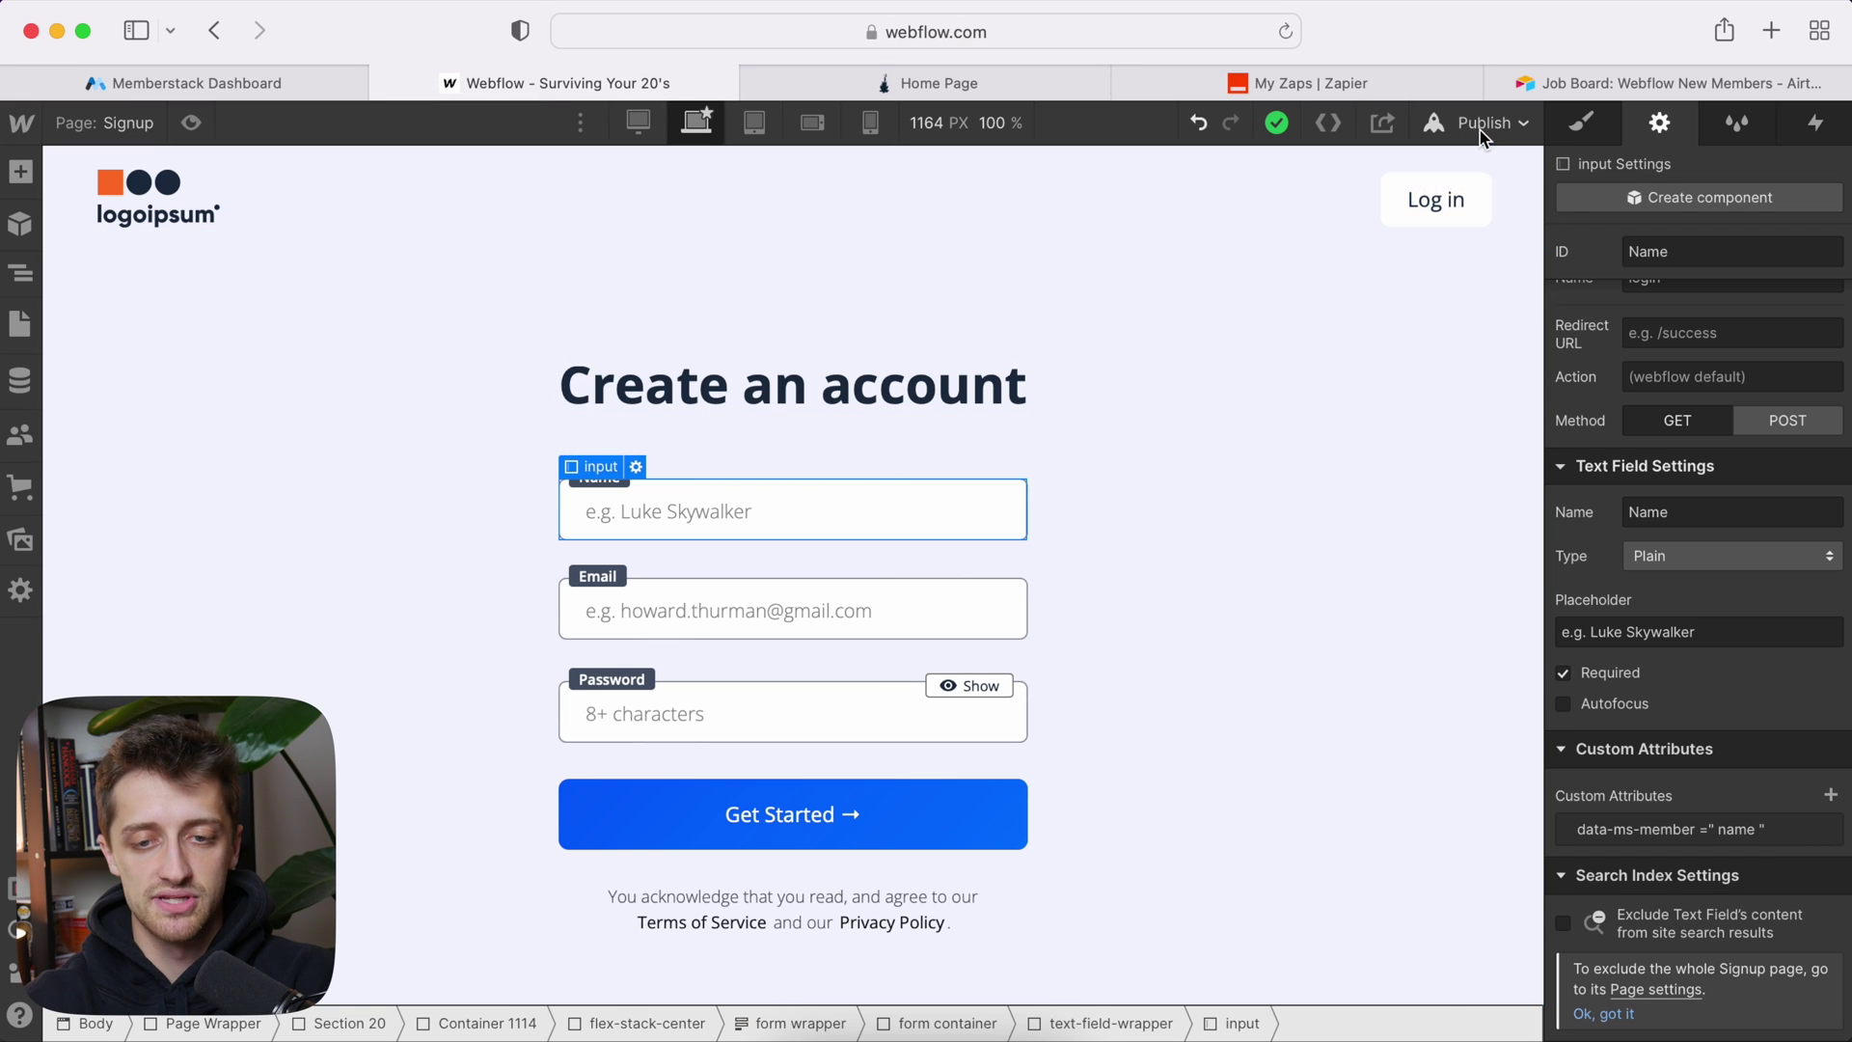
Step: Publish the site to surviving-your-20s.webflow.io and reload the live home page
{"action": "left_click", "coordinate": [1480, 126]}
{"action": "left_click", "coordinate": [1413, 497]}
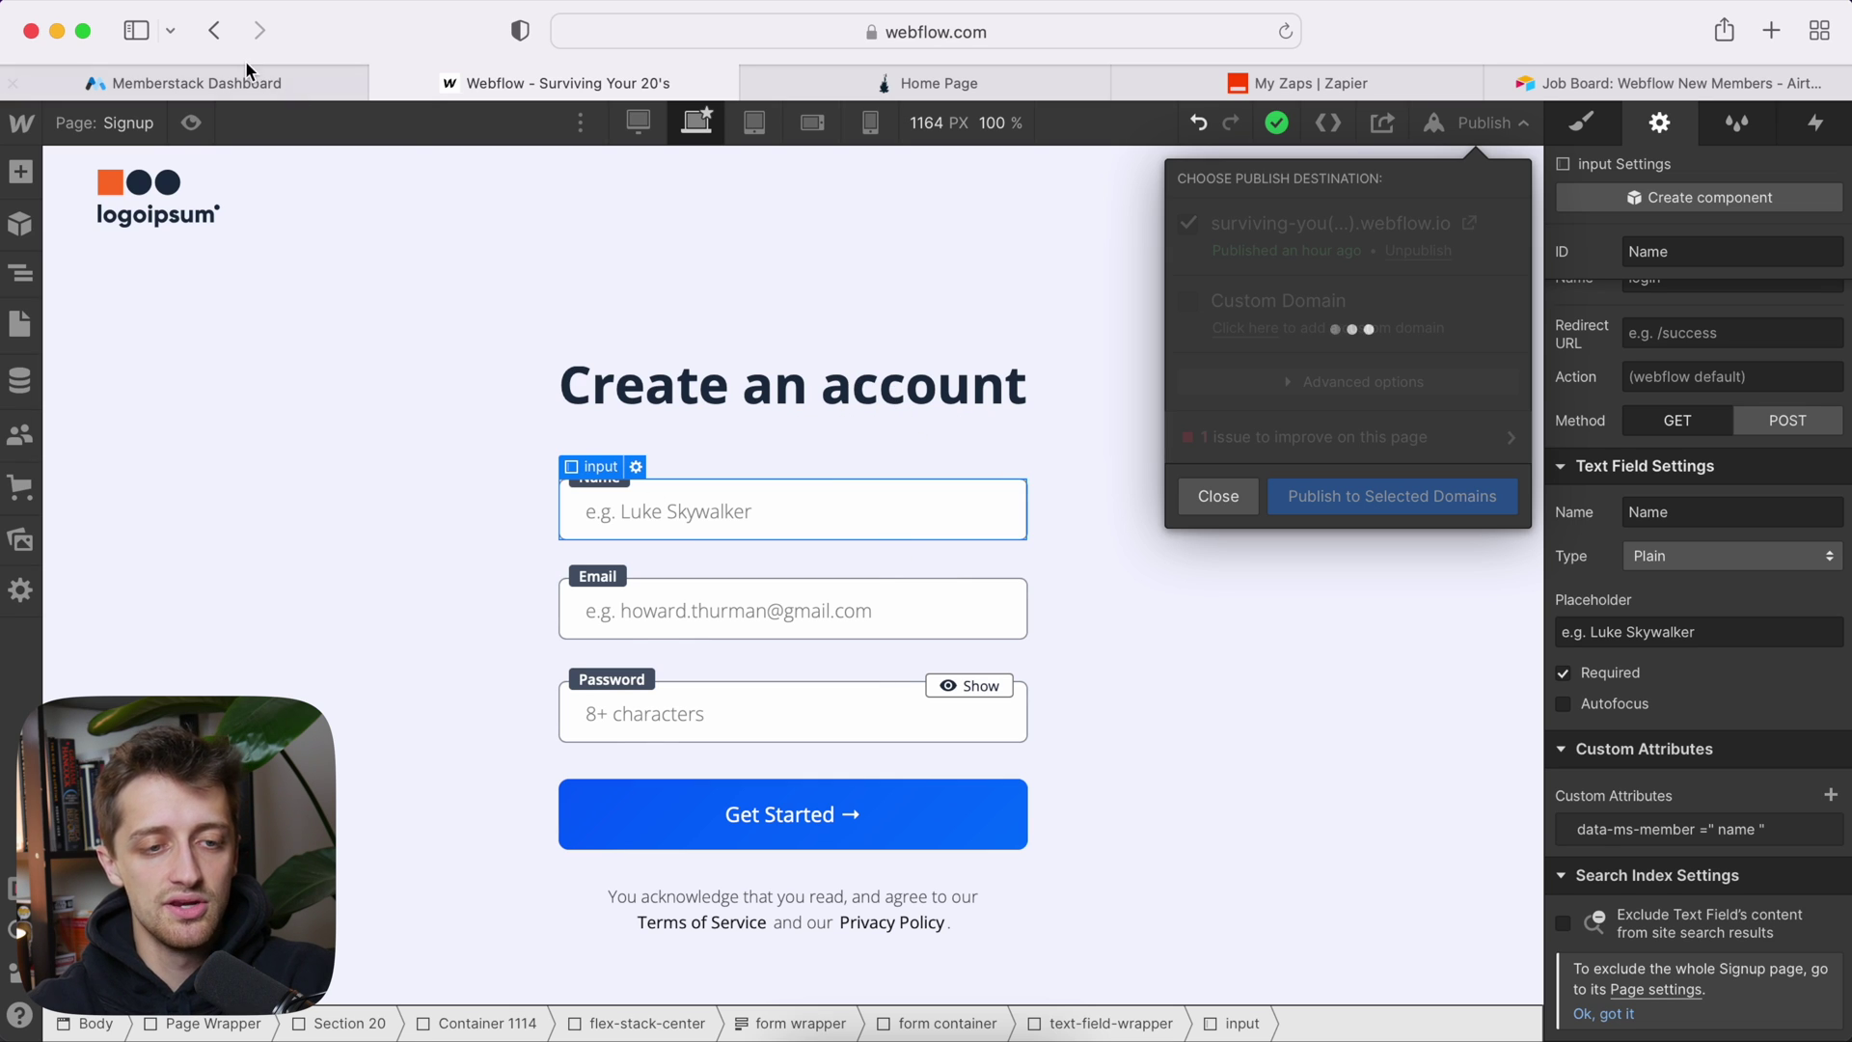
{"action": "mouse_move", "coordinate": [251, 76]}
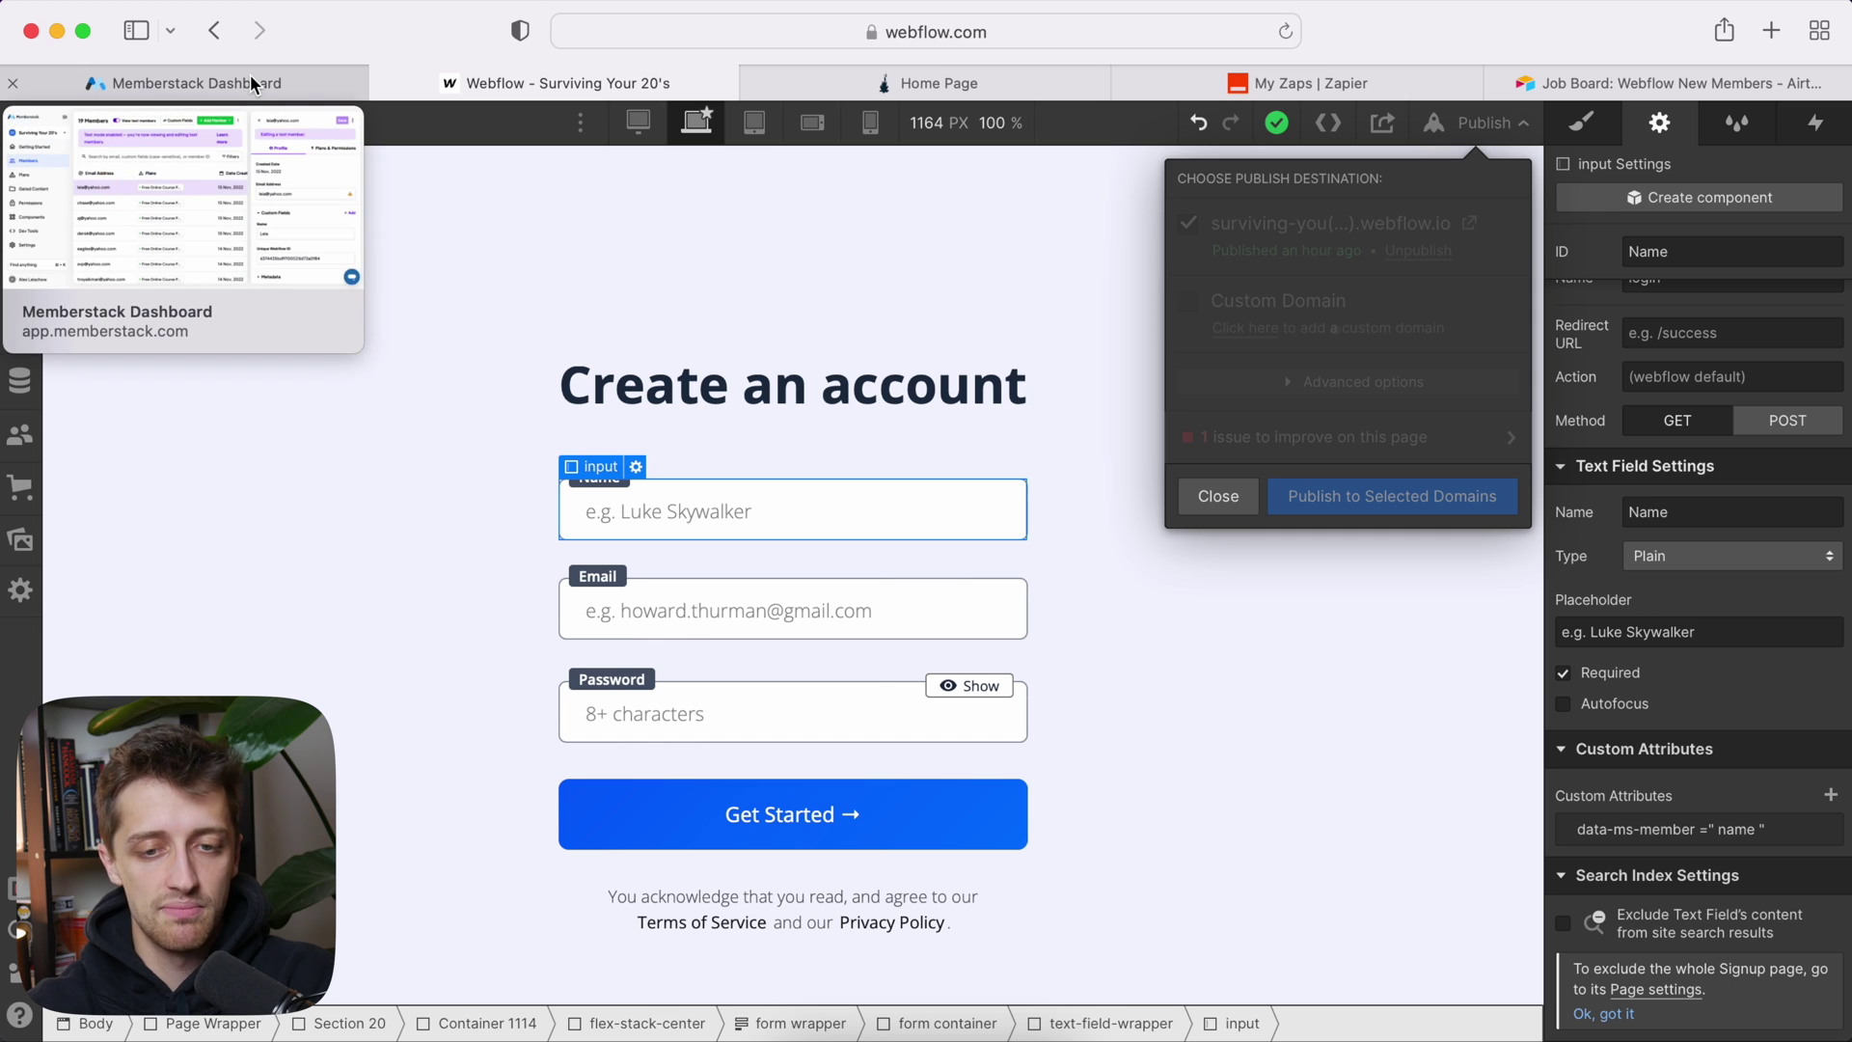
{"action": "left_click", "coordinate": [926, 83]}
{"action": "left_click", "coordinate": [1285, 32]}
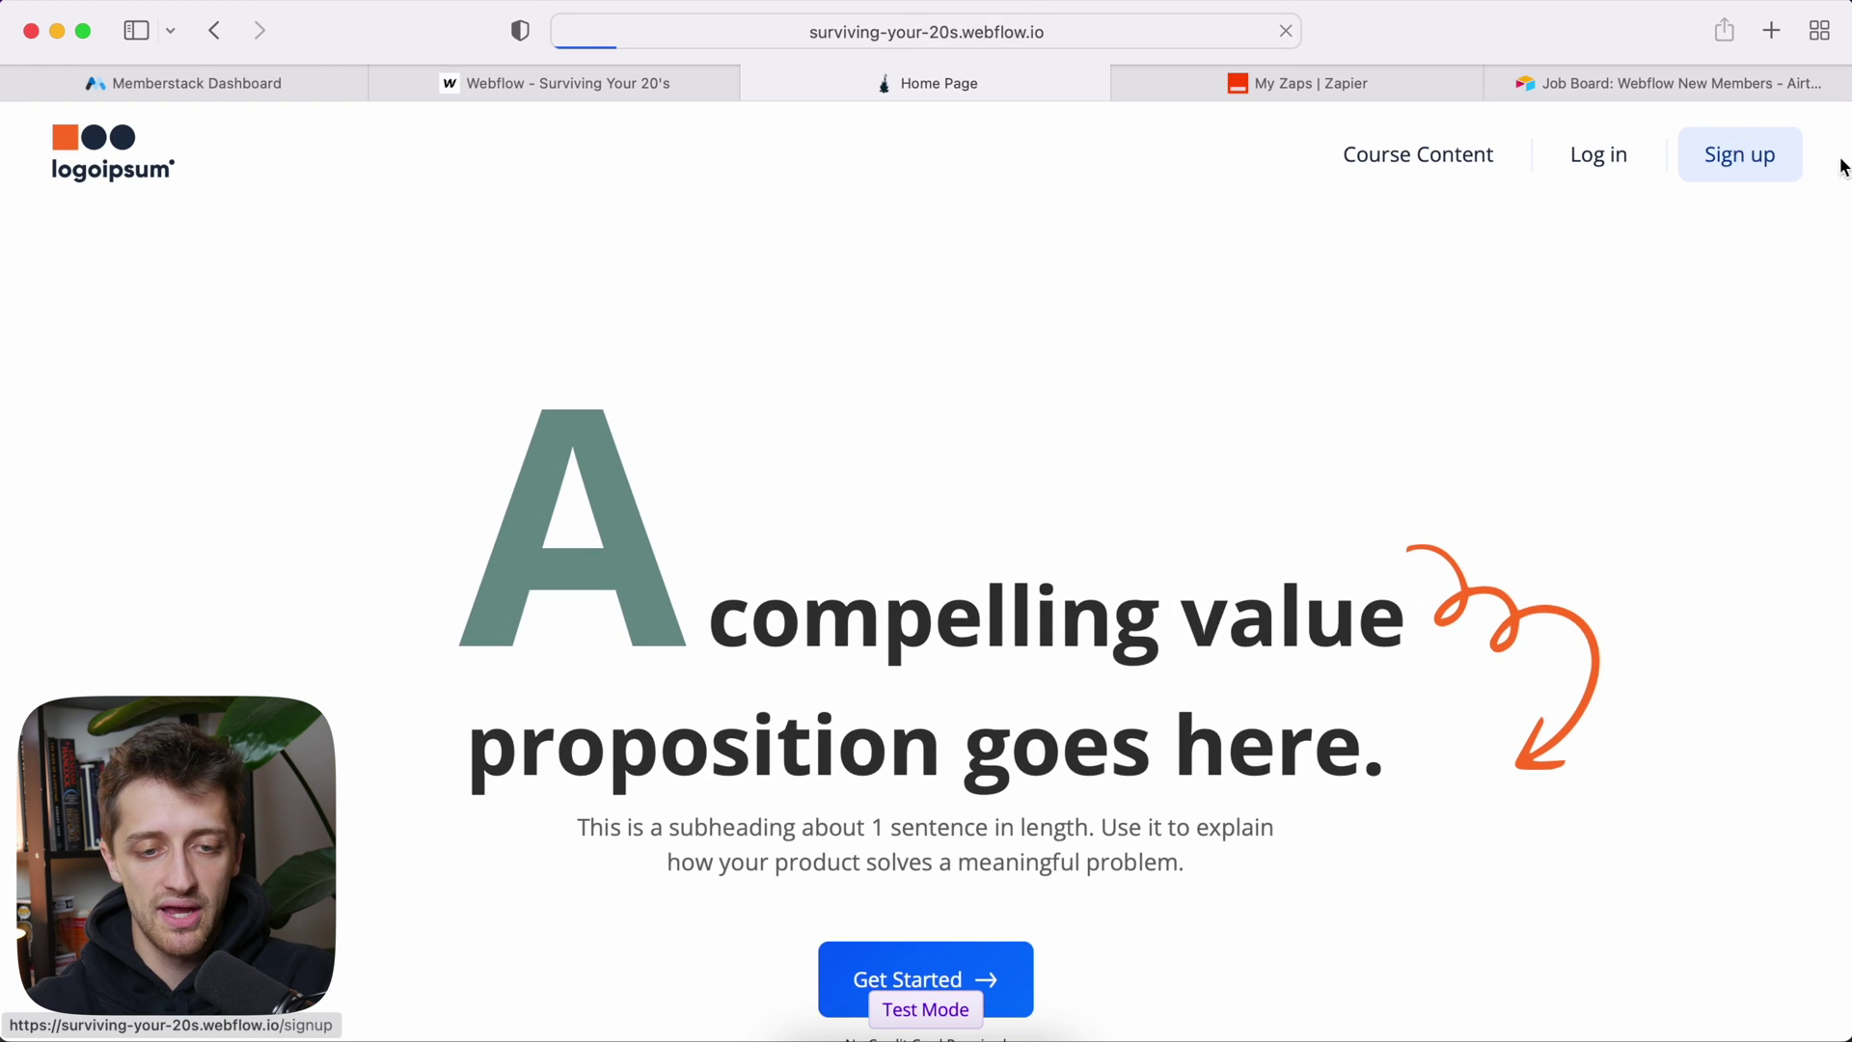
Step: On the live Signup page, enter a test name and email address
{"action": "left_click", "coordinate": [1739, 154]}
{"action": "type", "text": "Vince Vaughn"}
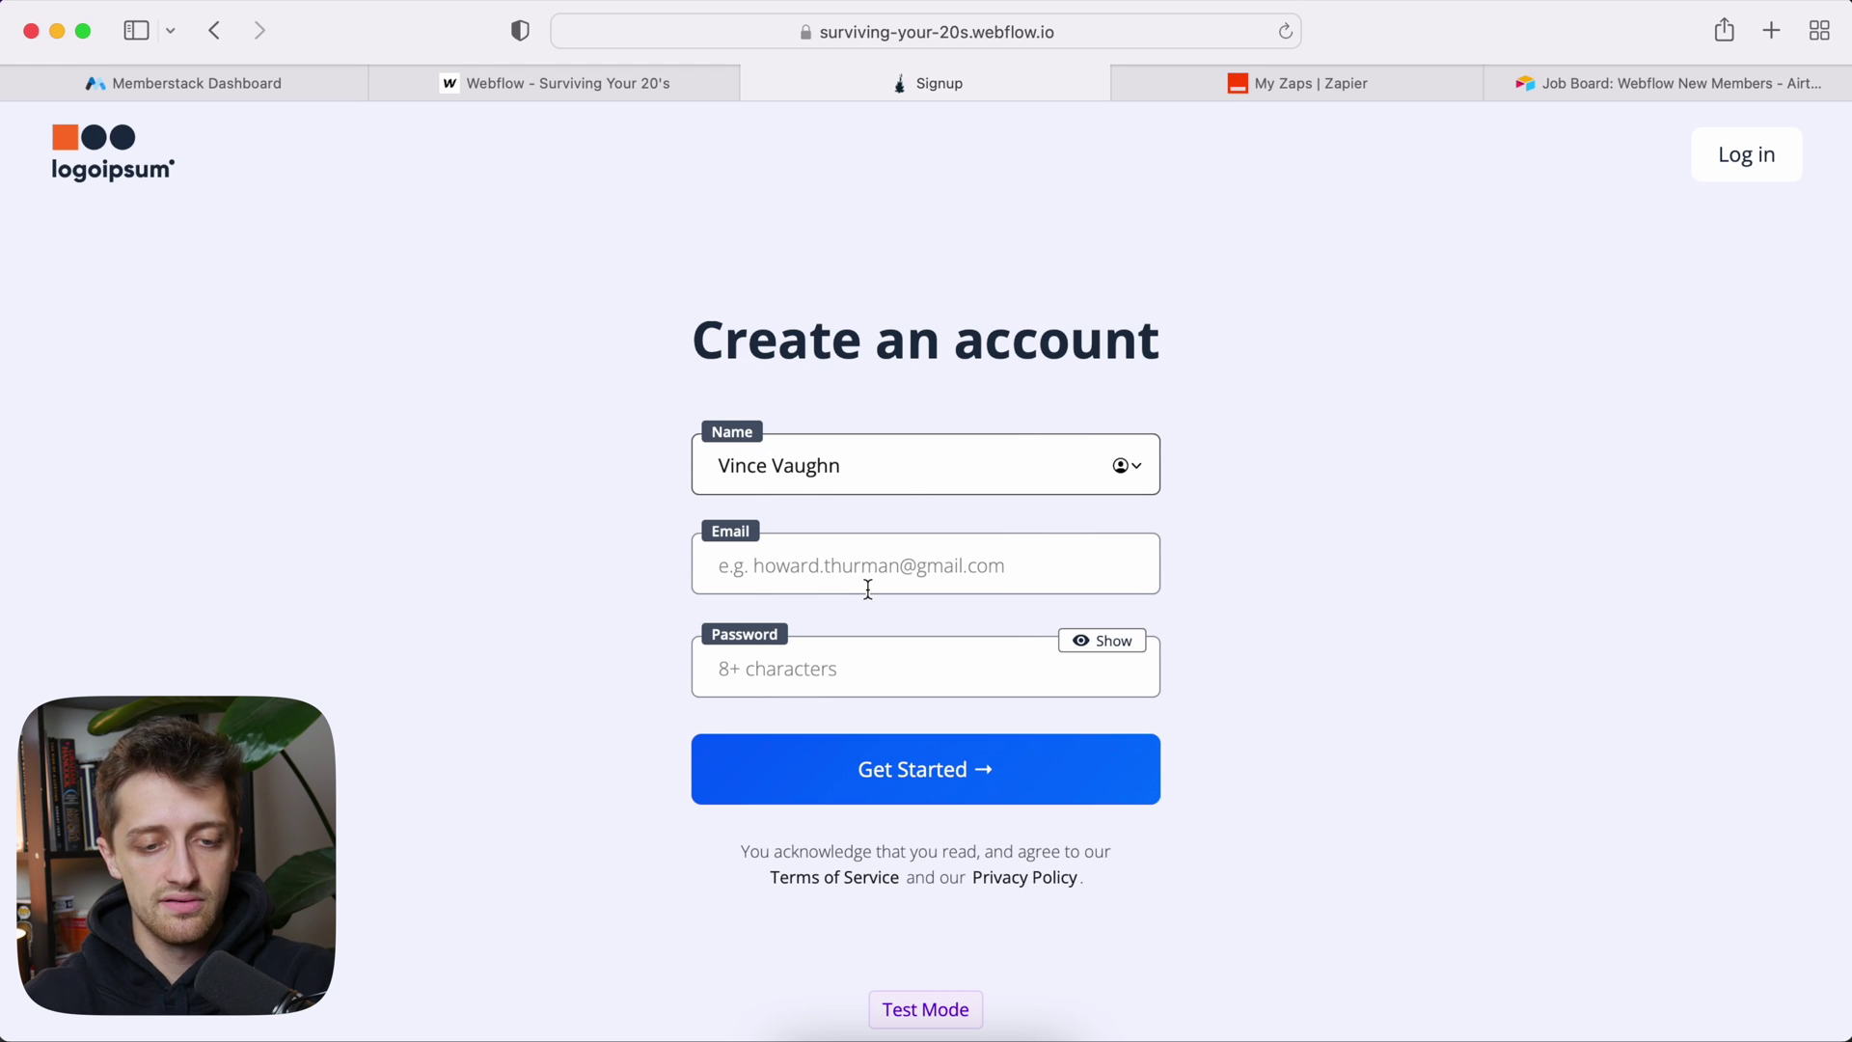
{"action": "left_click", "coordinate": [868, 589]}
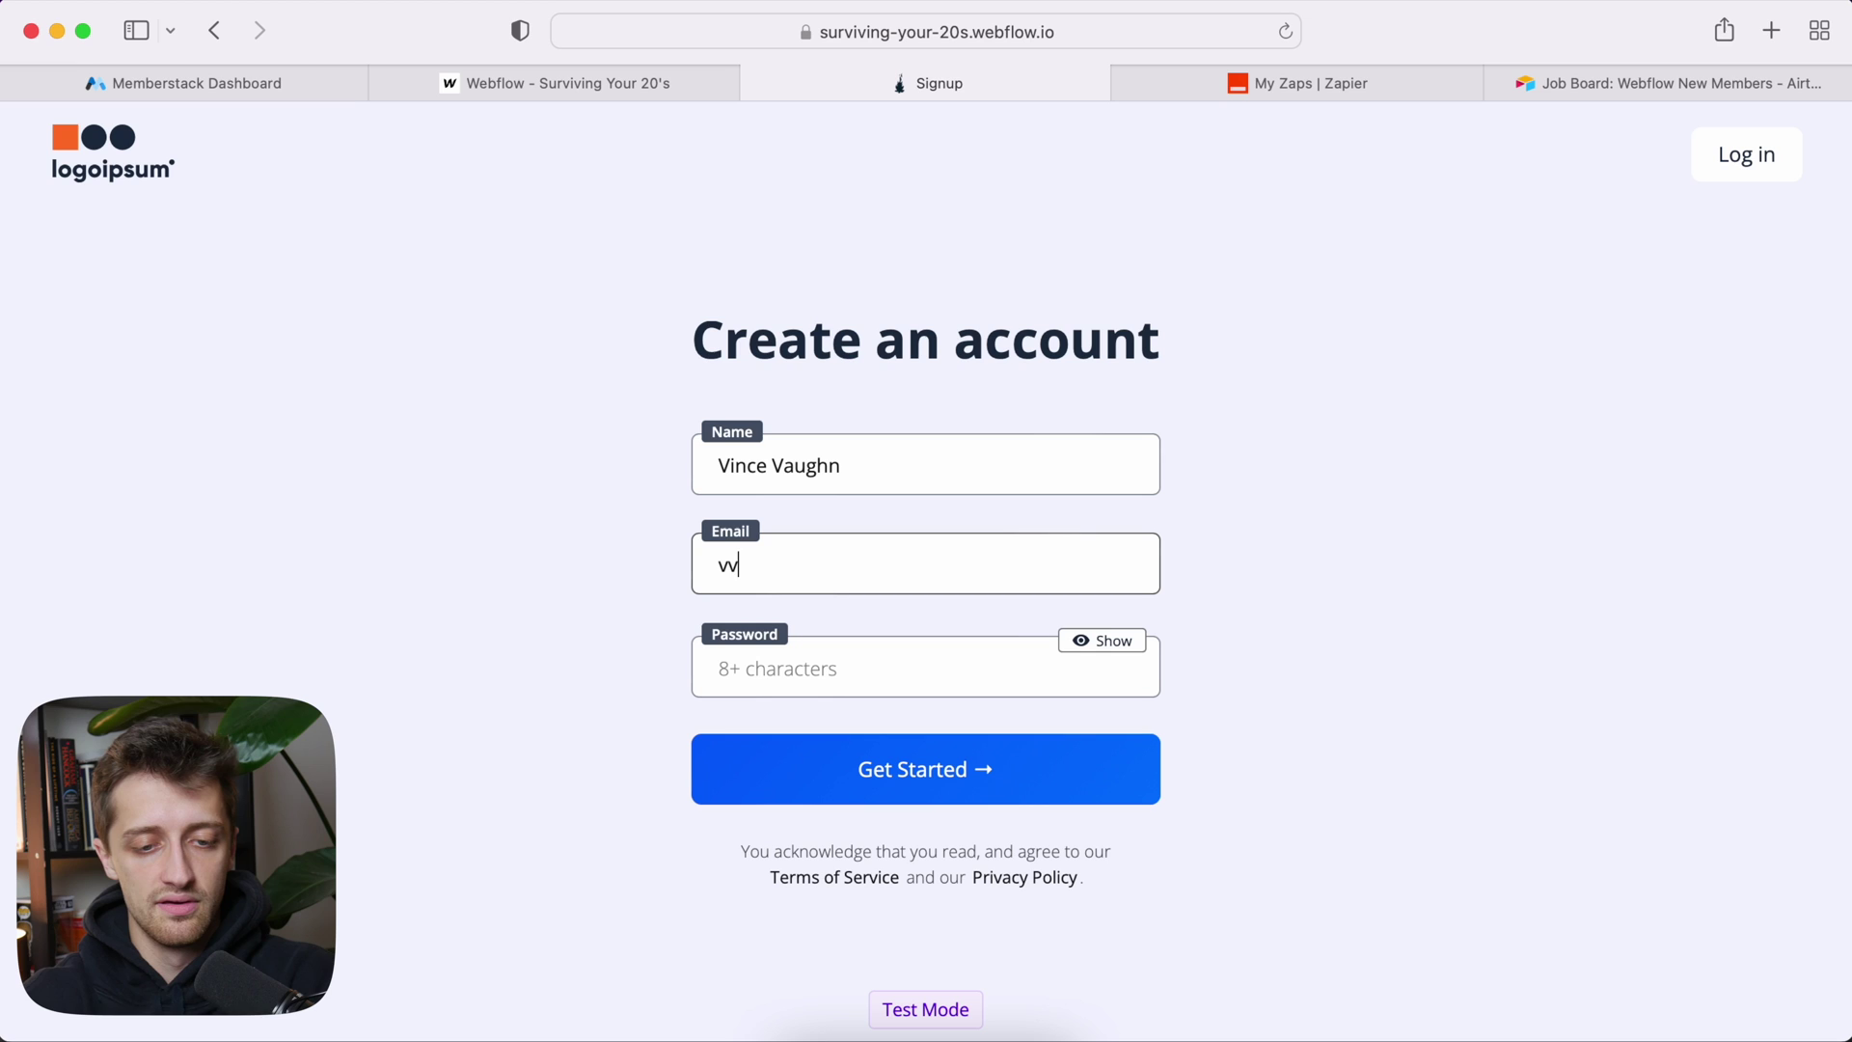
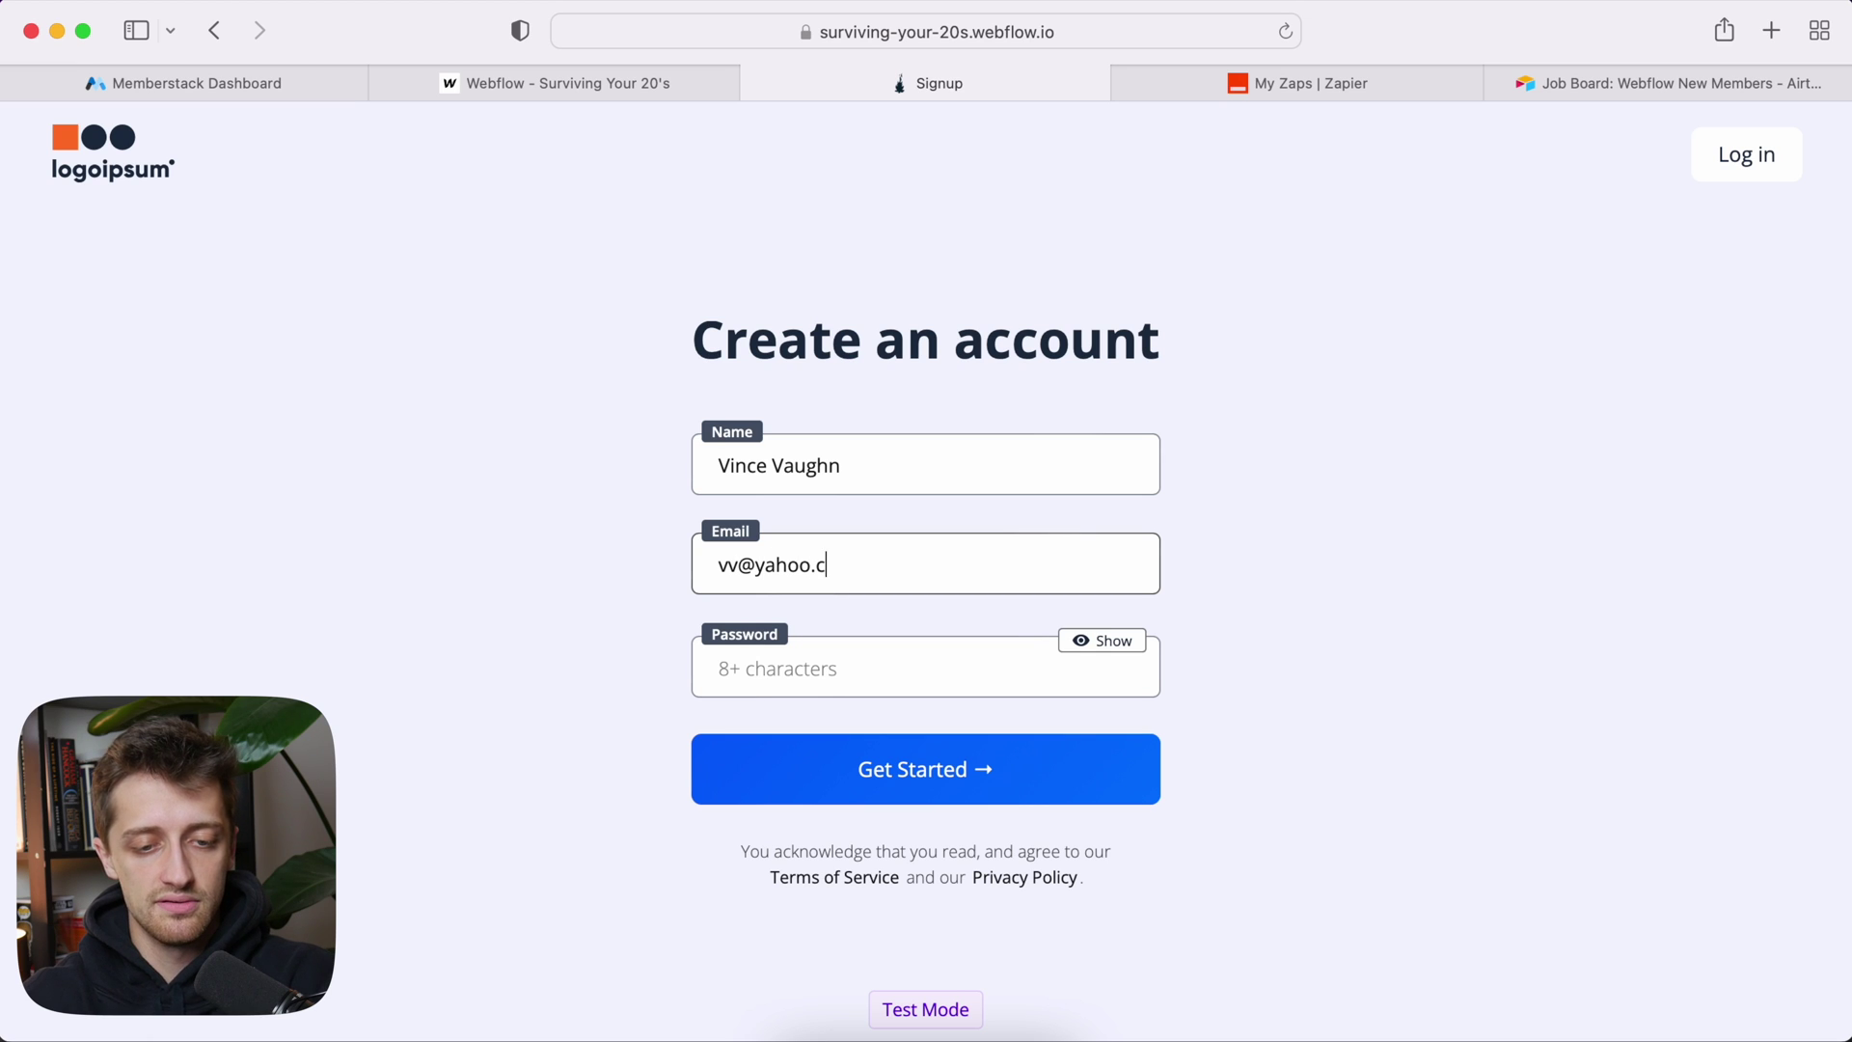
{"action": "key", "text": "Tab"}
Step: Enter a custom test password, submit the signup, and return to the Memberstack members list
{"action": "left_click", "coordinate": [1292, 740]}
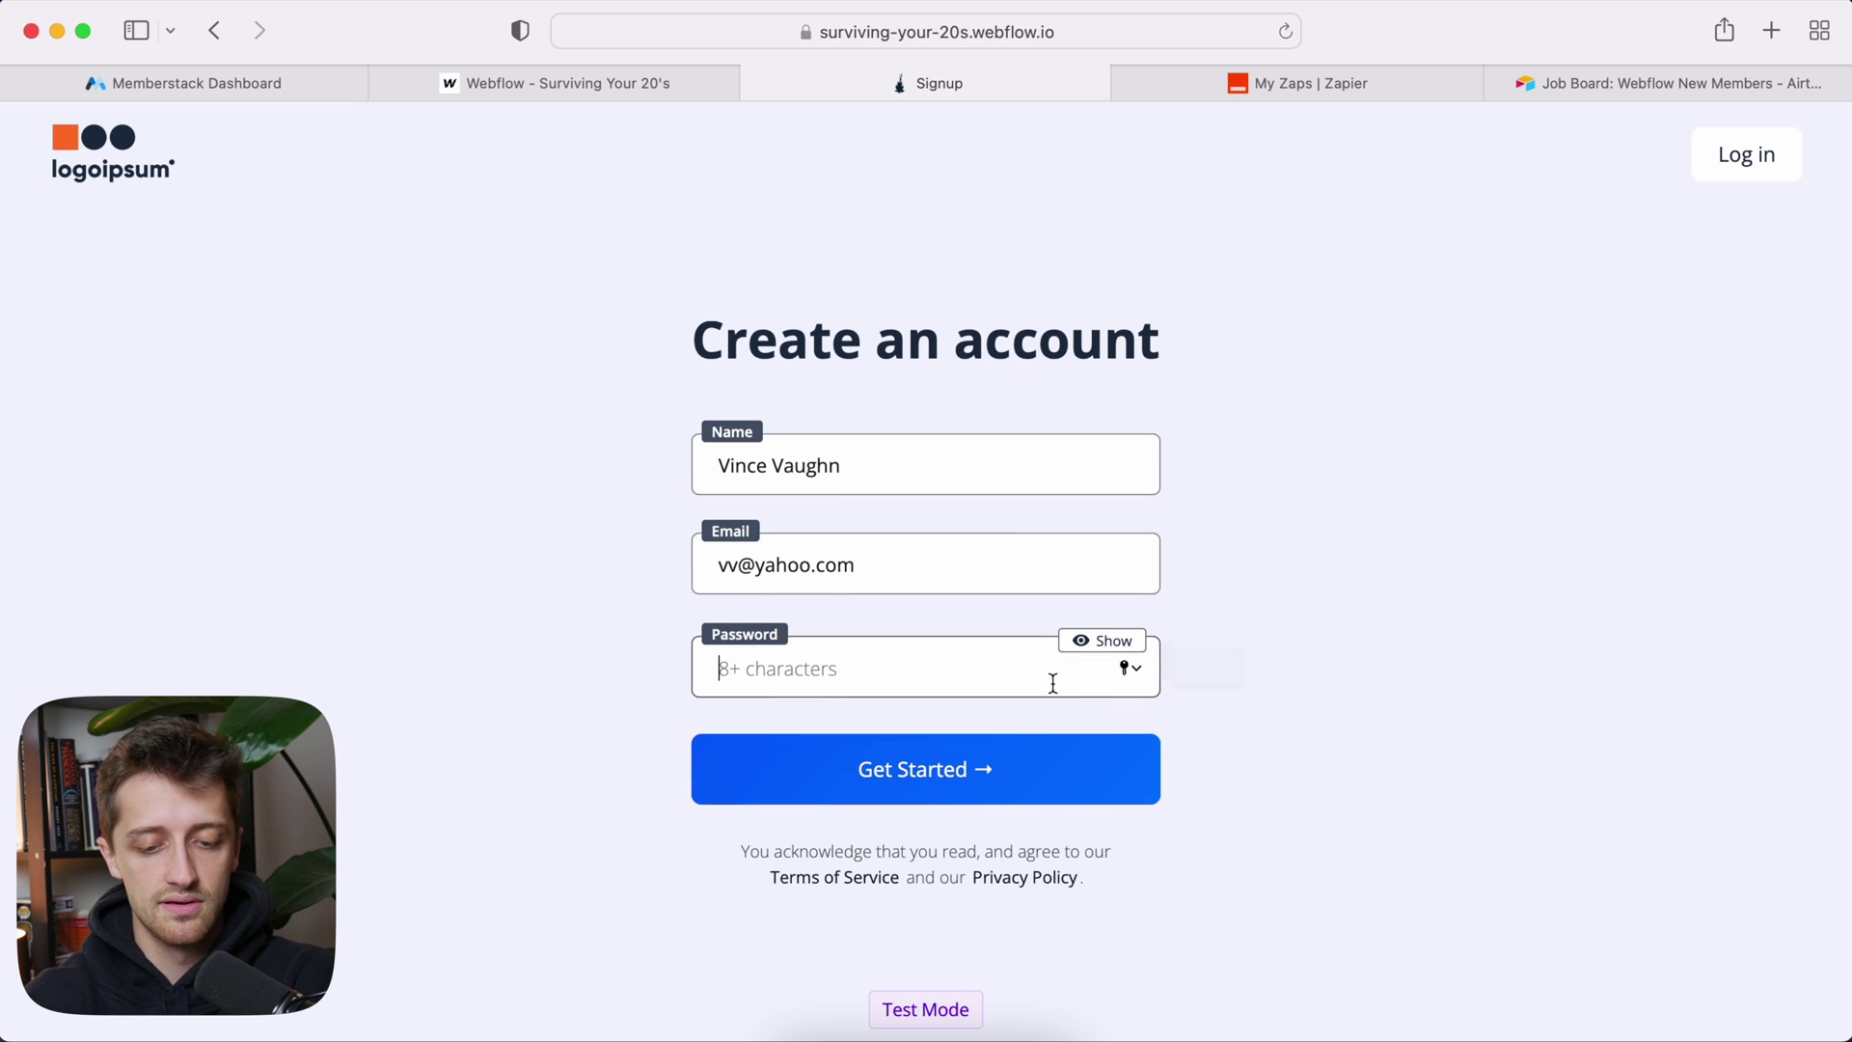
{"action": "type", "text": "test1234"}
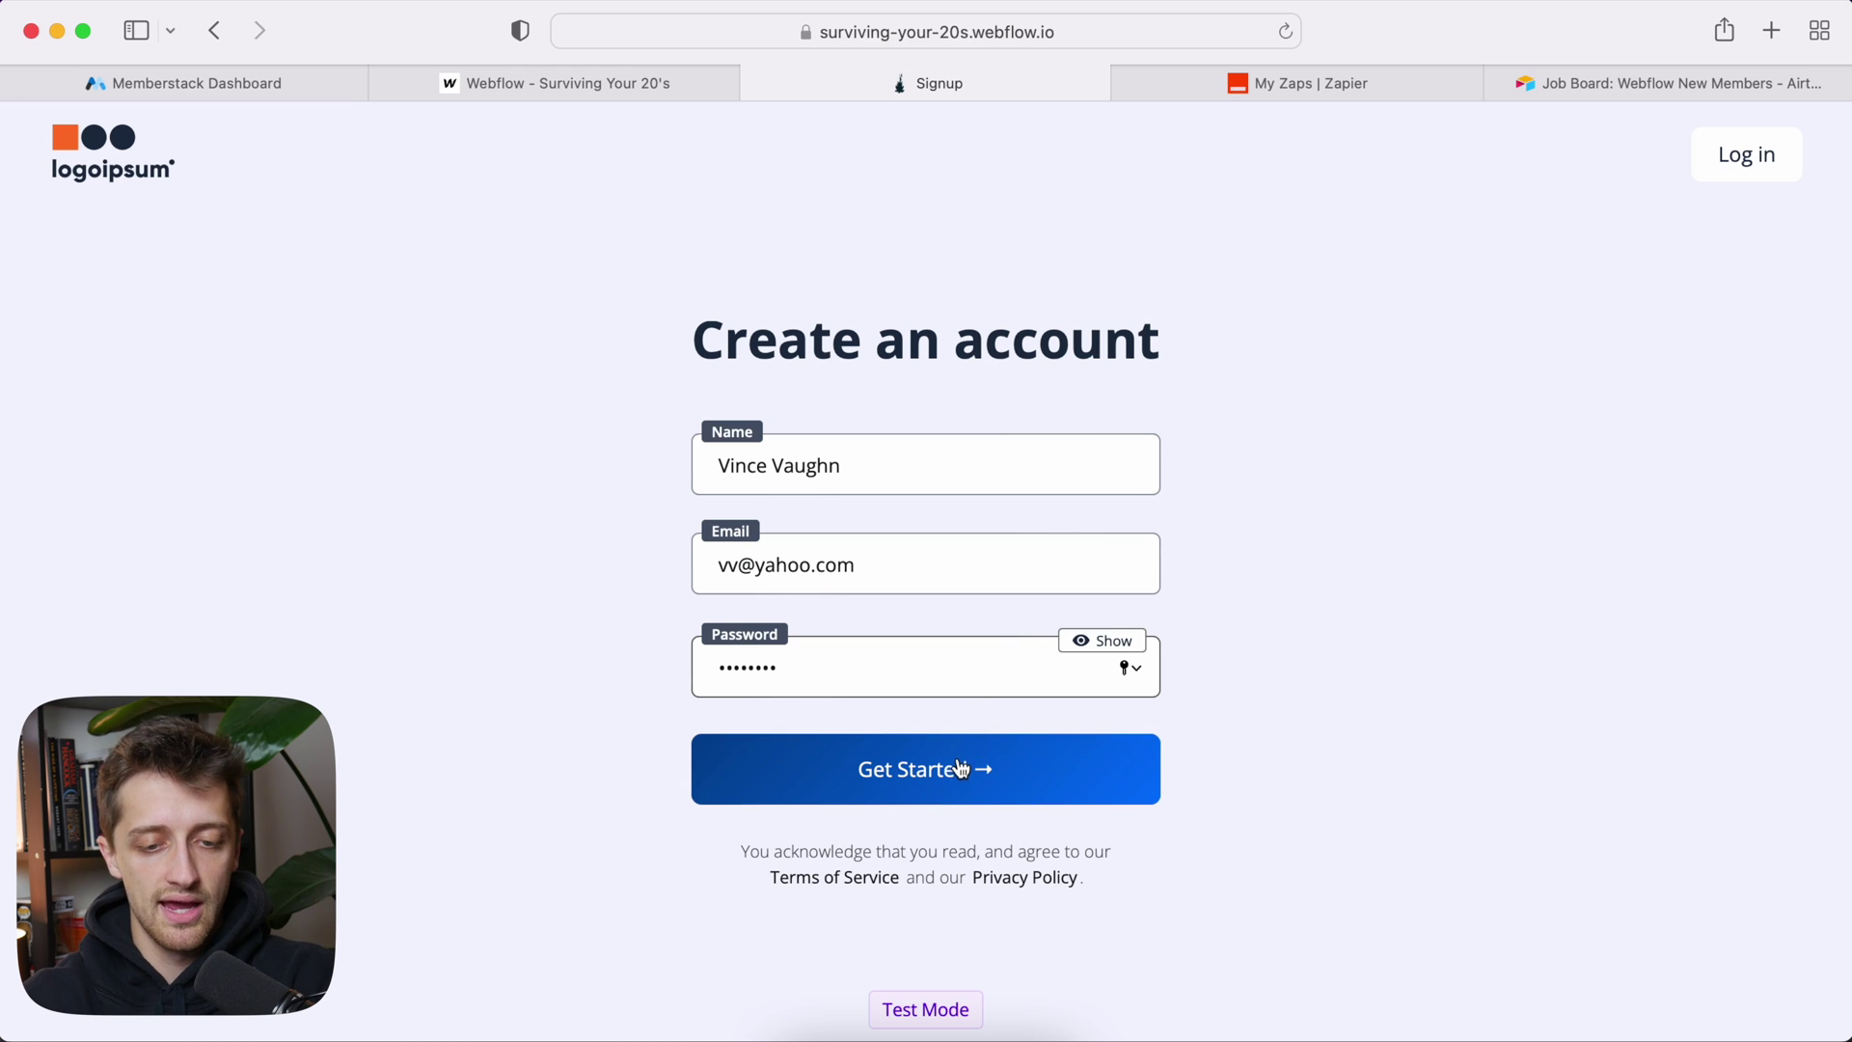
{"action": "left_click", "coordinate": [960, 769]}
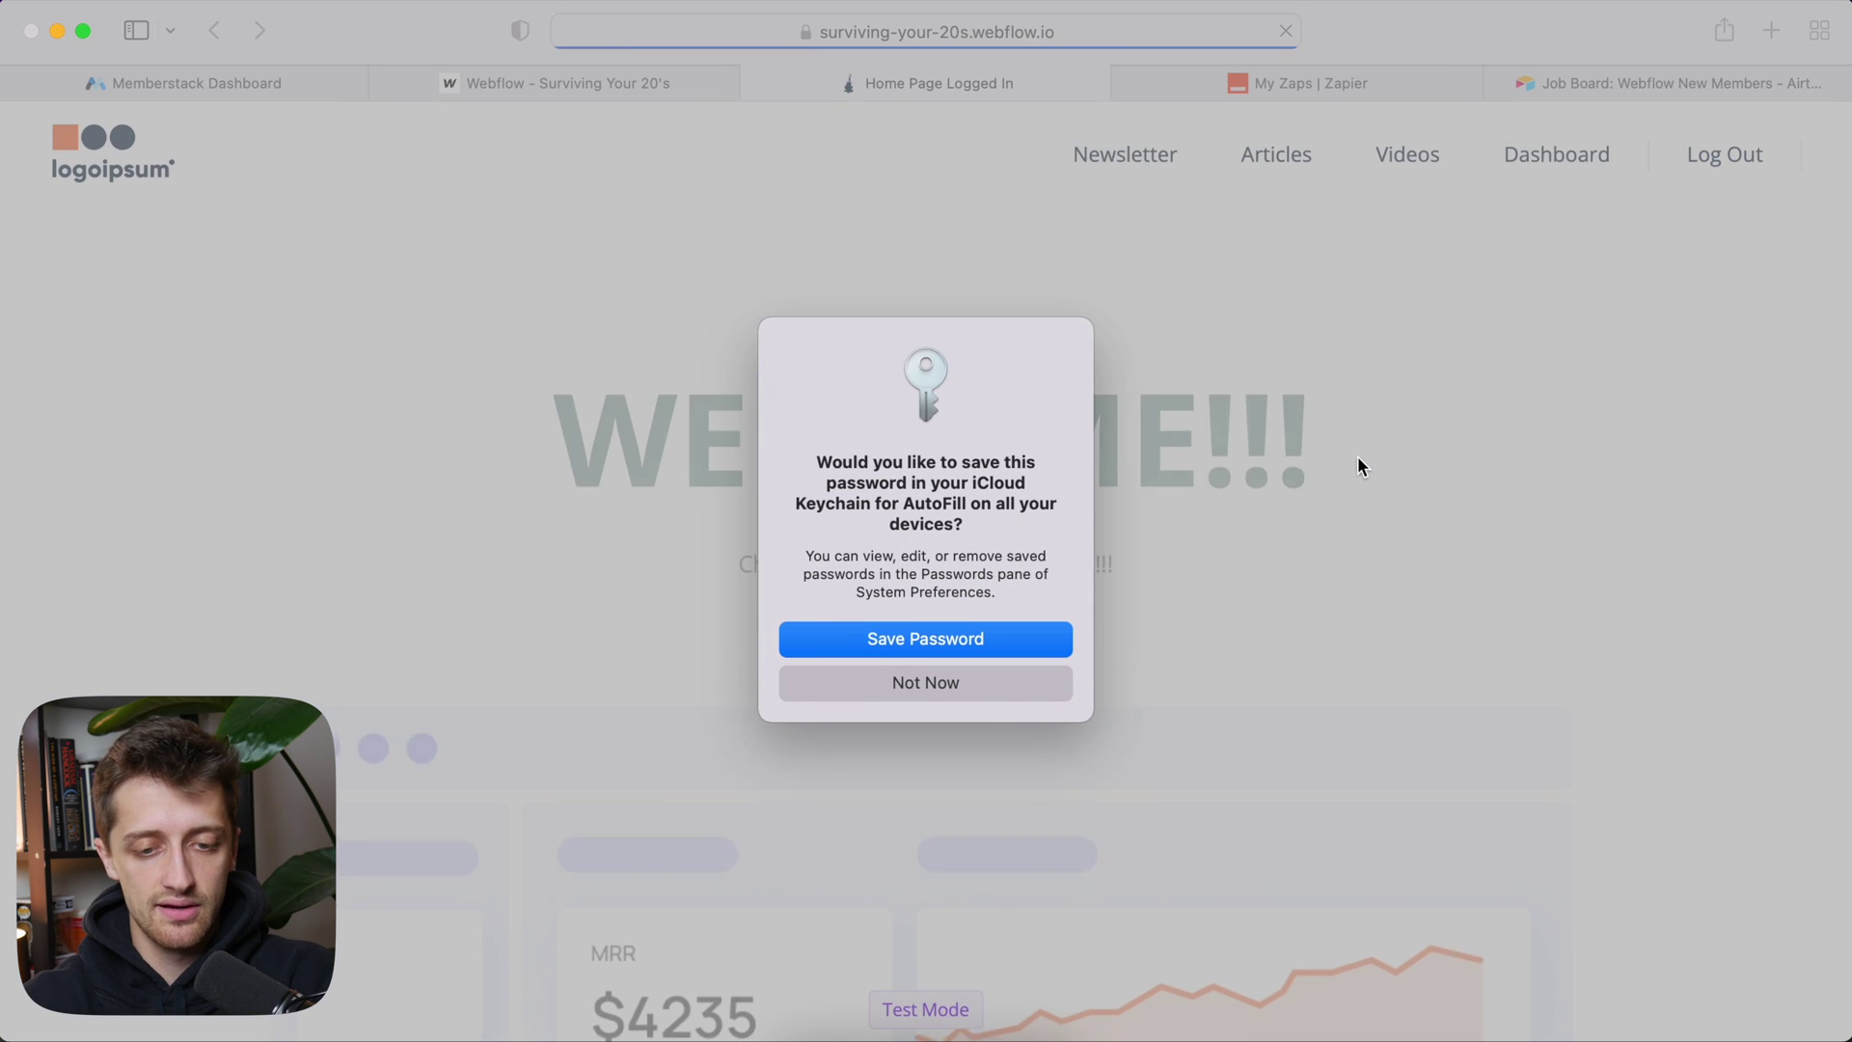
{"action": "left_click", "coordinate": [985, 636]}
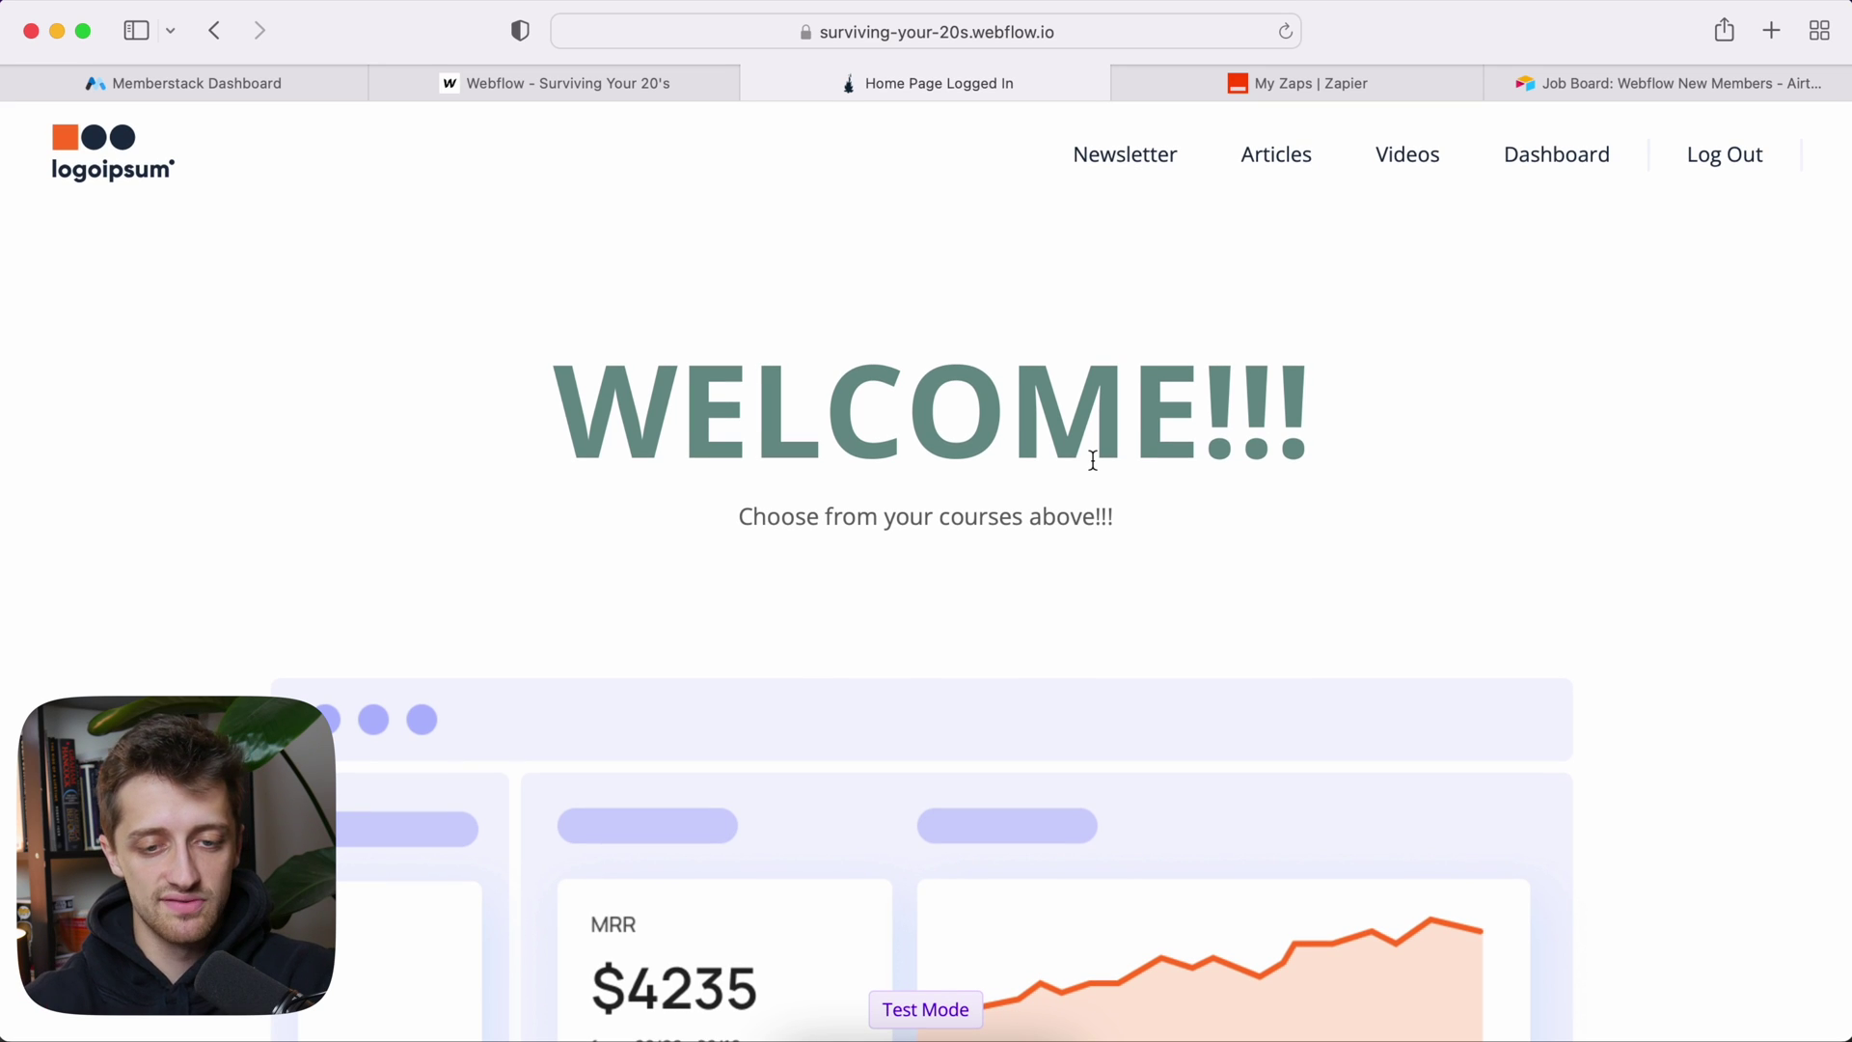
{"action": "left_click", "coordinate": [229, 85]}
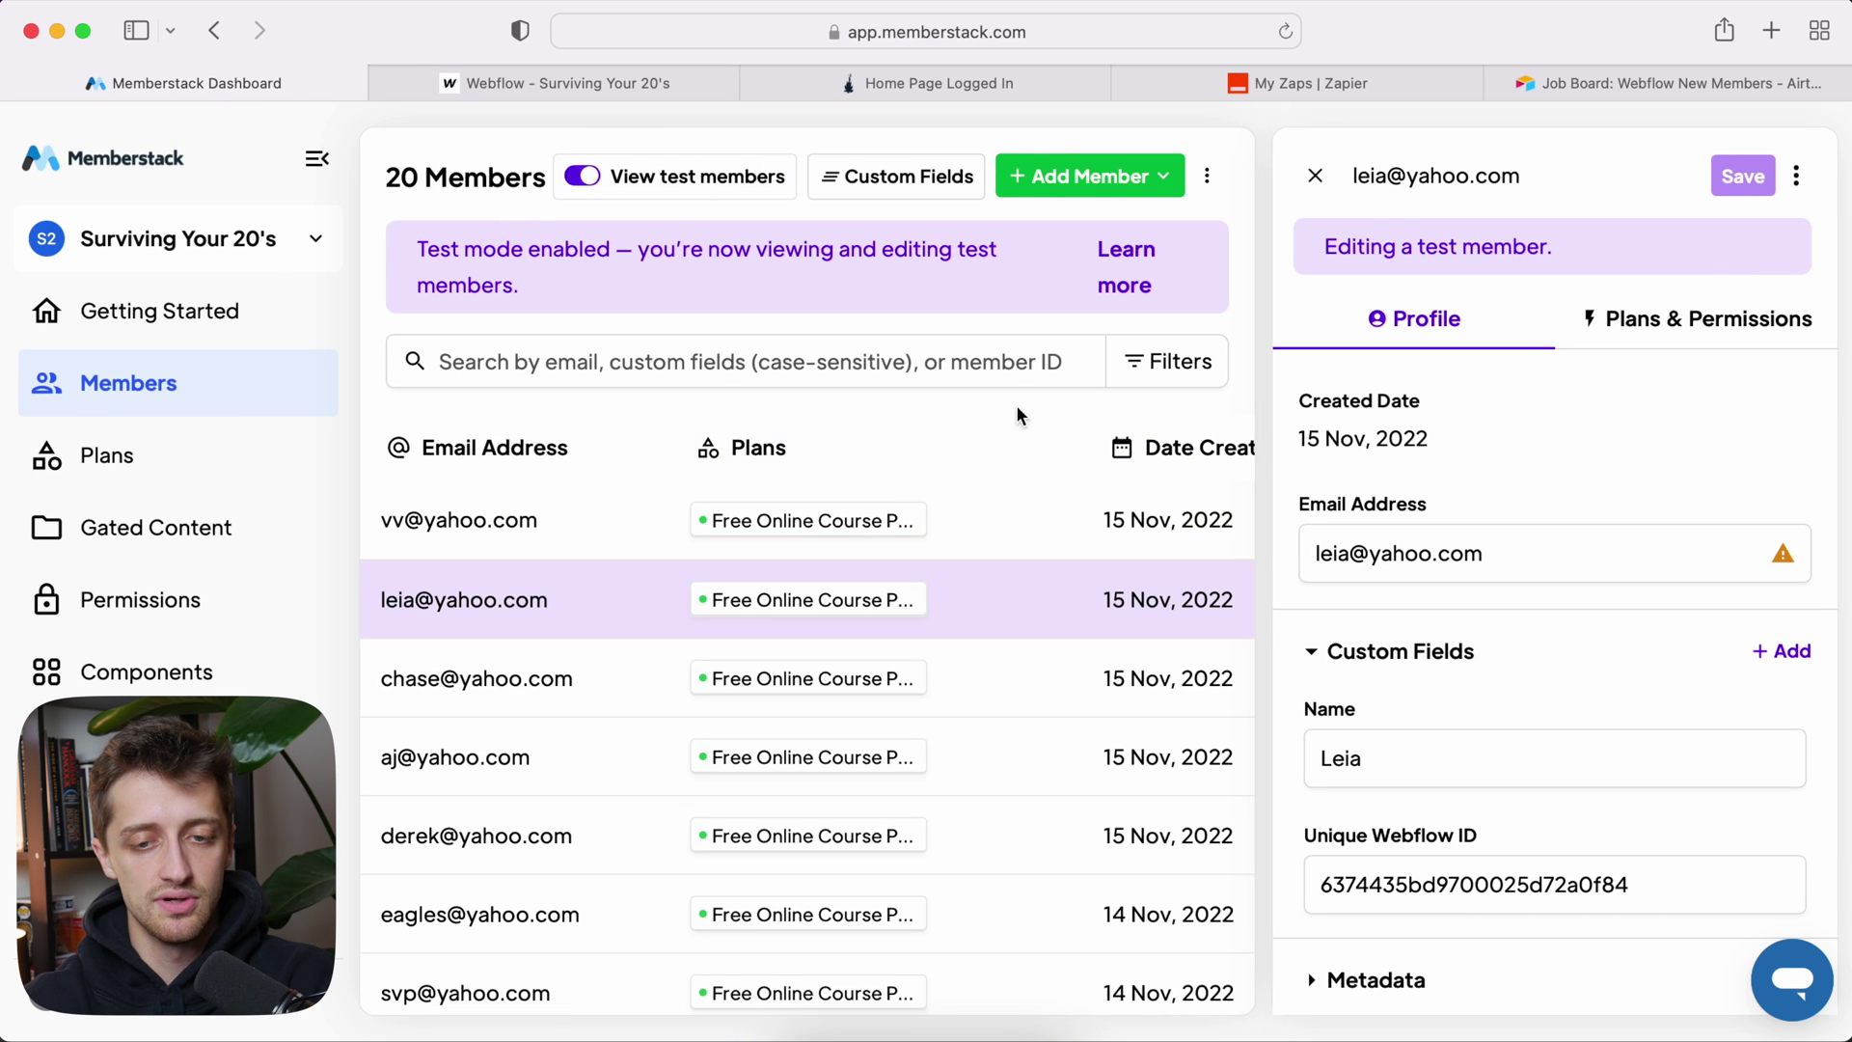
Step: Open the new member's Memberstack profile and scroll to its Custom Fields showing the Name
{"action": "left_click", "coordinate": [1314, 175]}
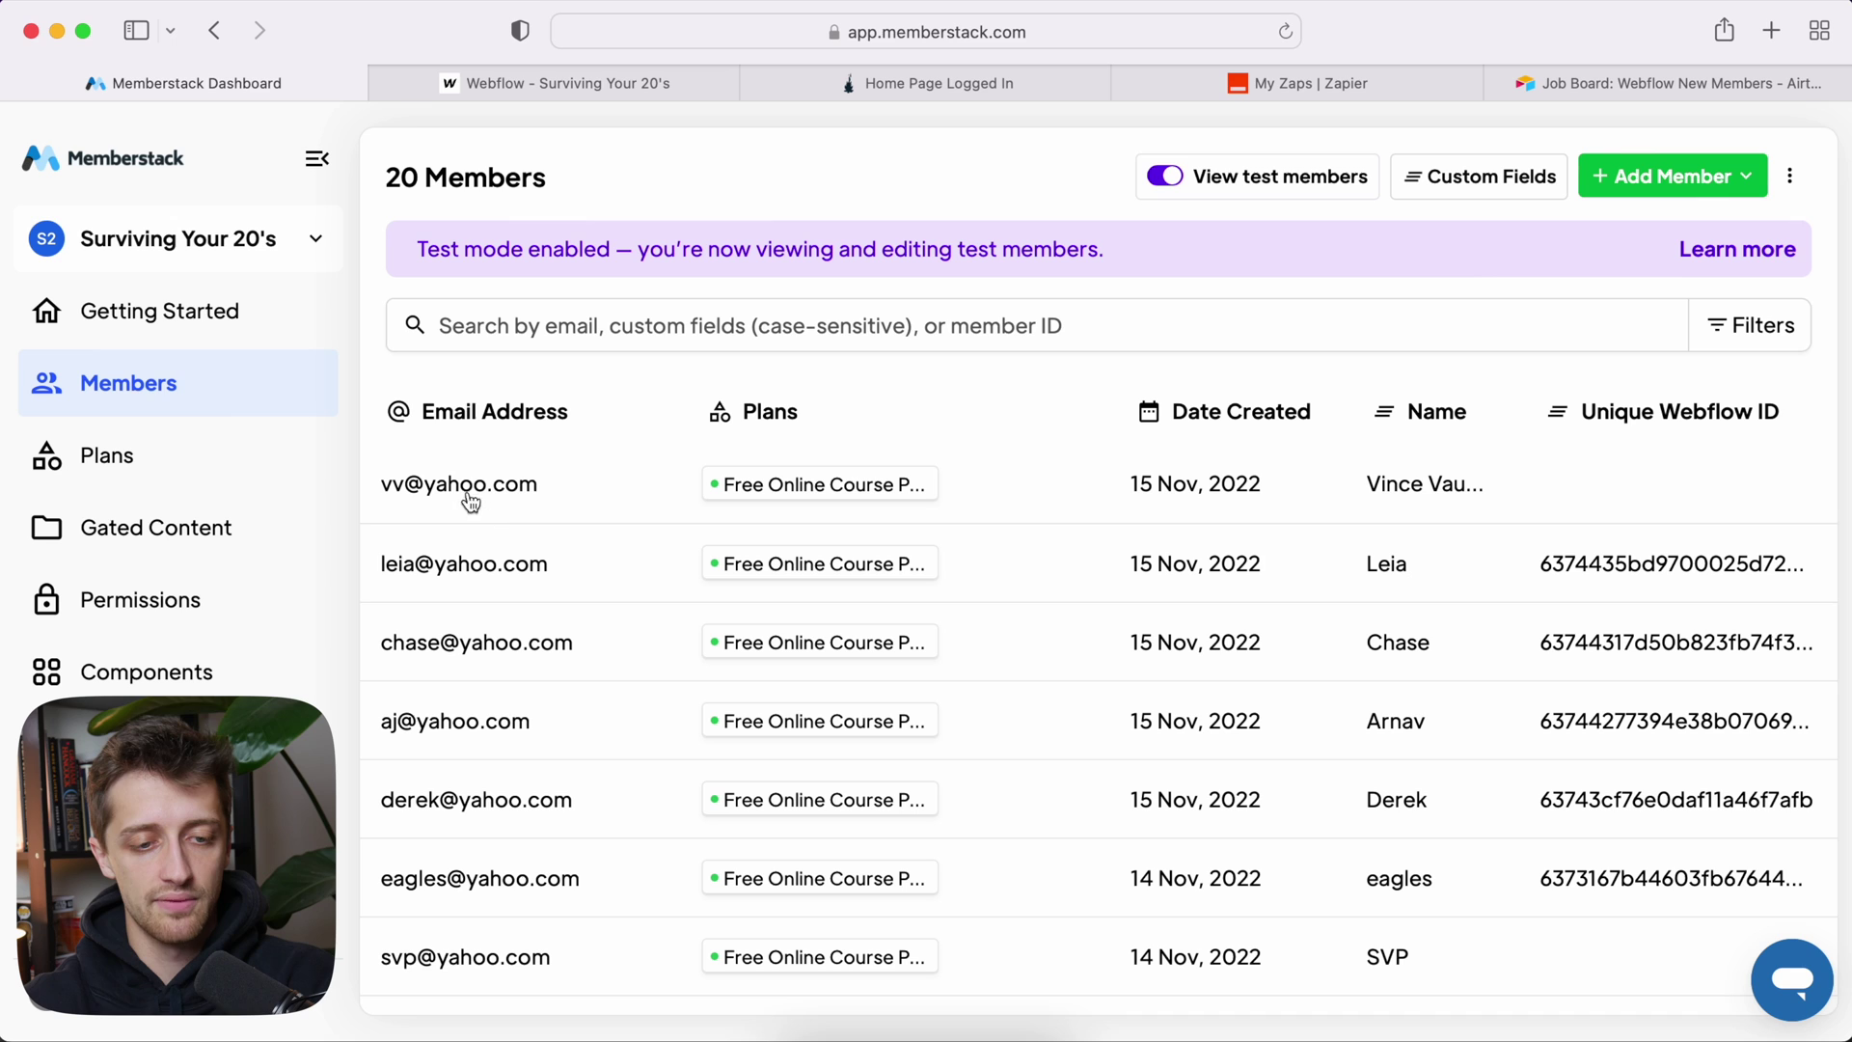
{"action": "left_click", "coordinate": [1191, 490]}
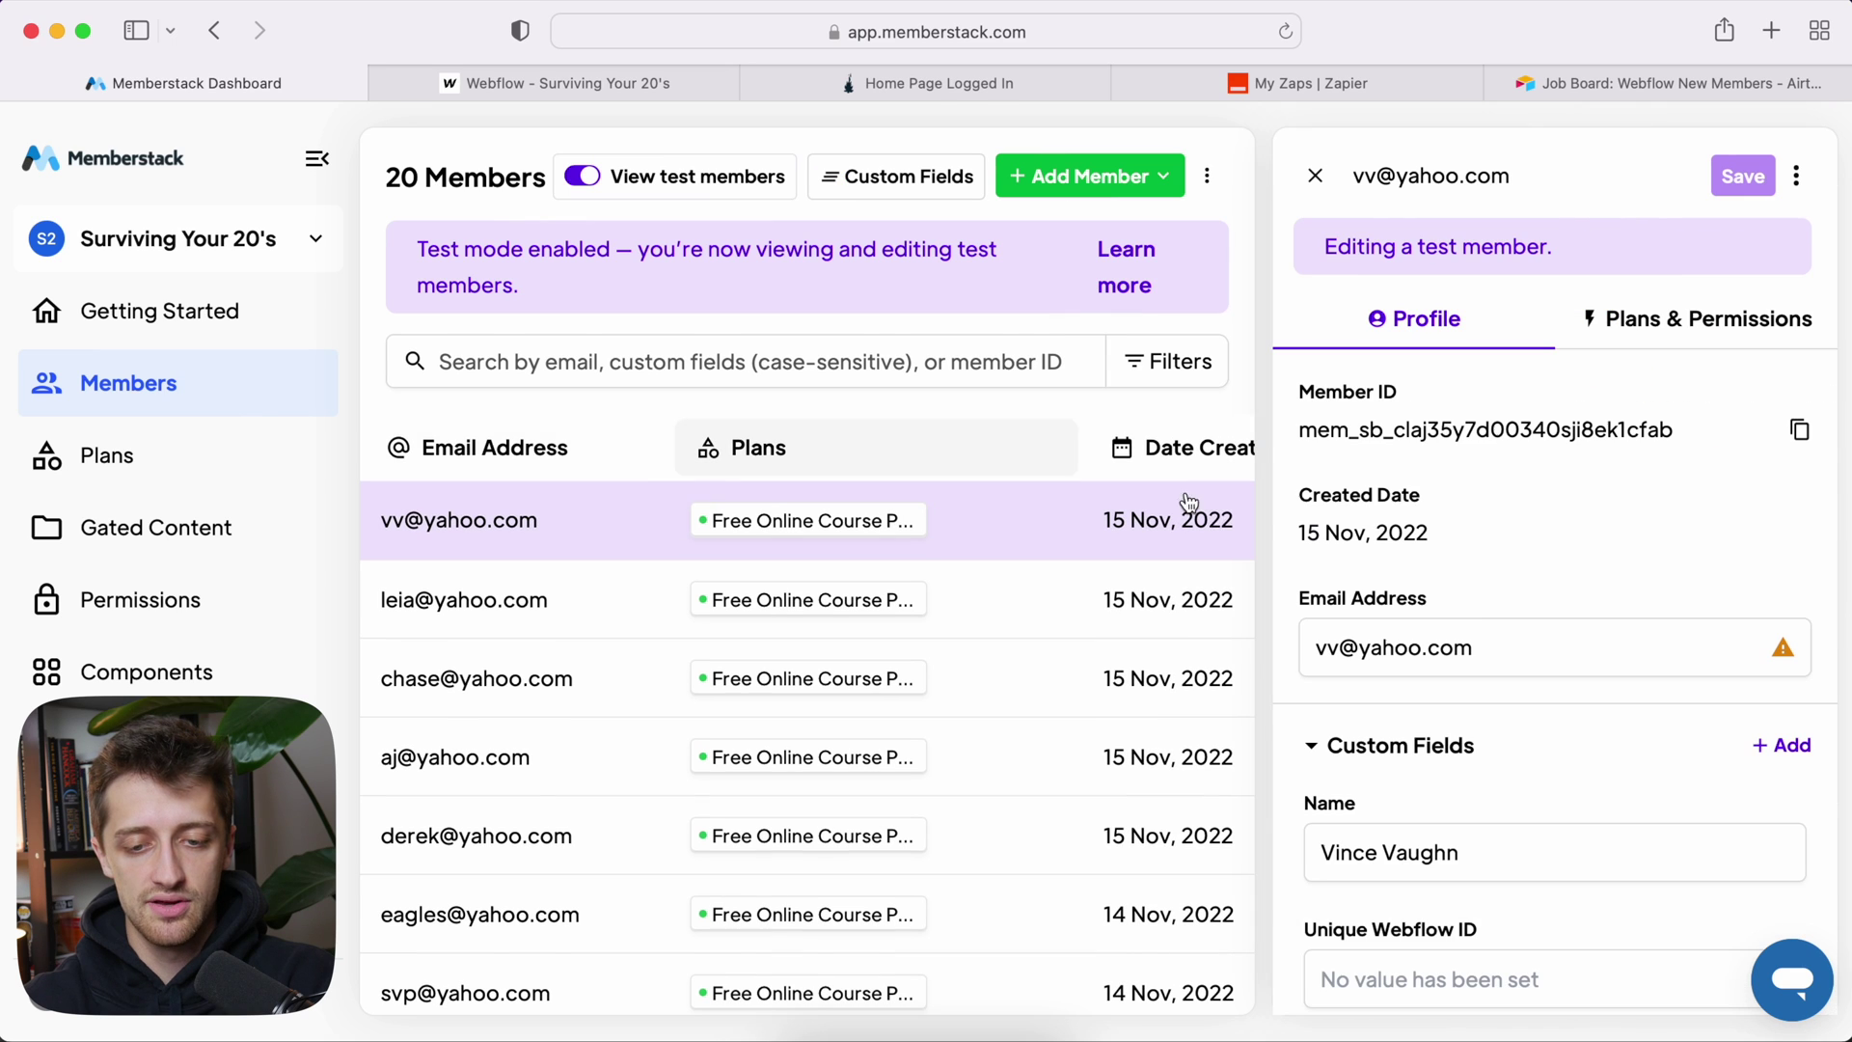
{"action": "scroll", "coordinate": [1467, 612], "scroll_direction": "down", "scroll_amount": 5}
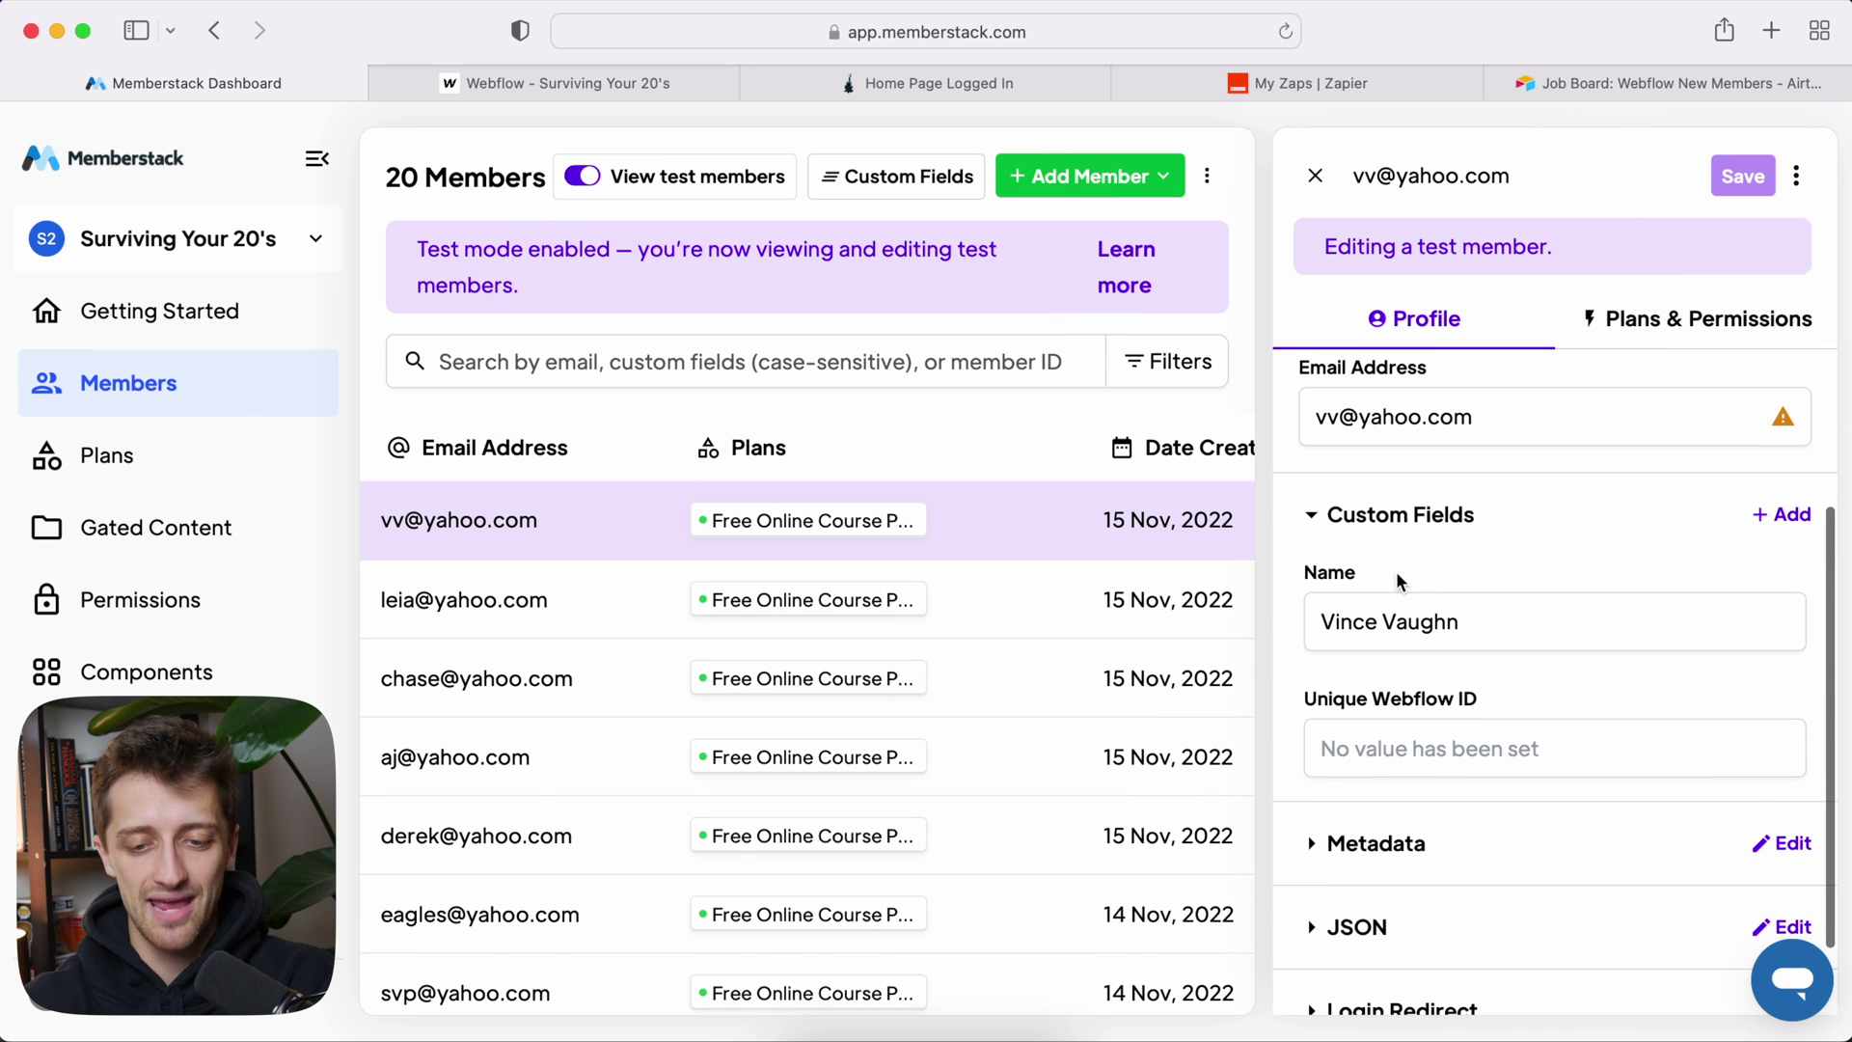
{"action": "scroll", "coordinate": [1500, 590], "scroll_direction": "down", "scroll_amount": 1}
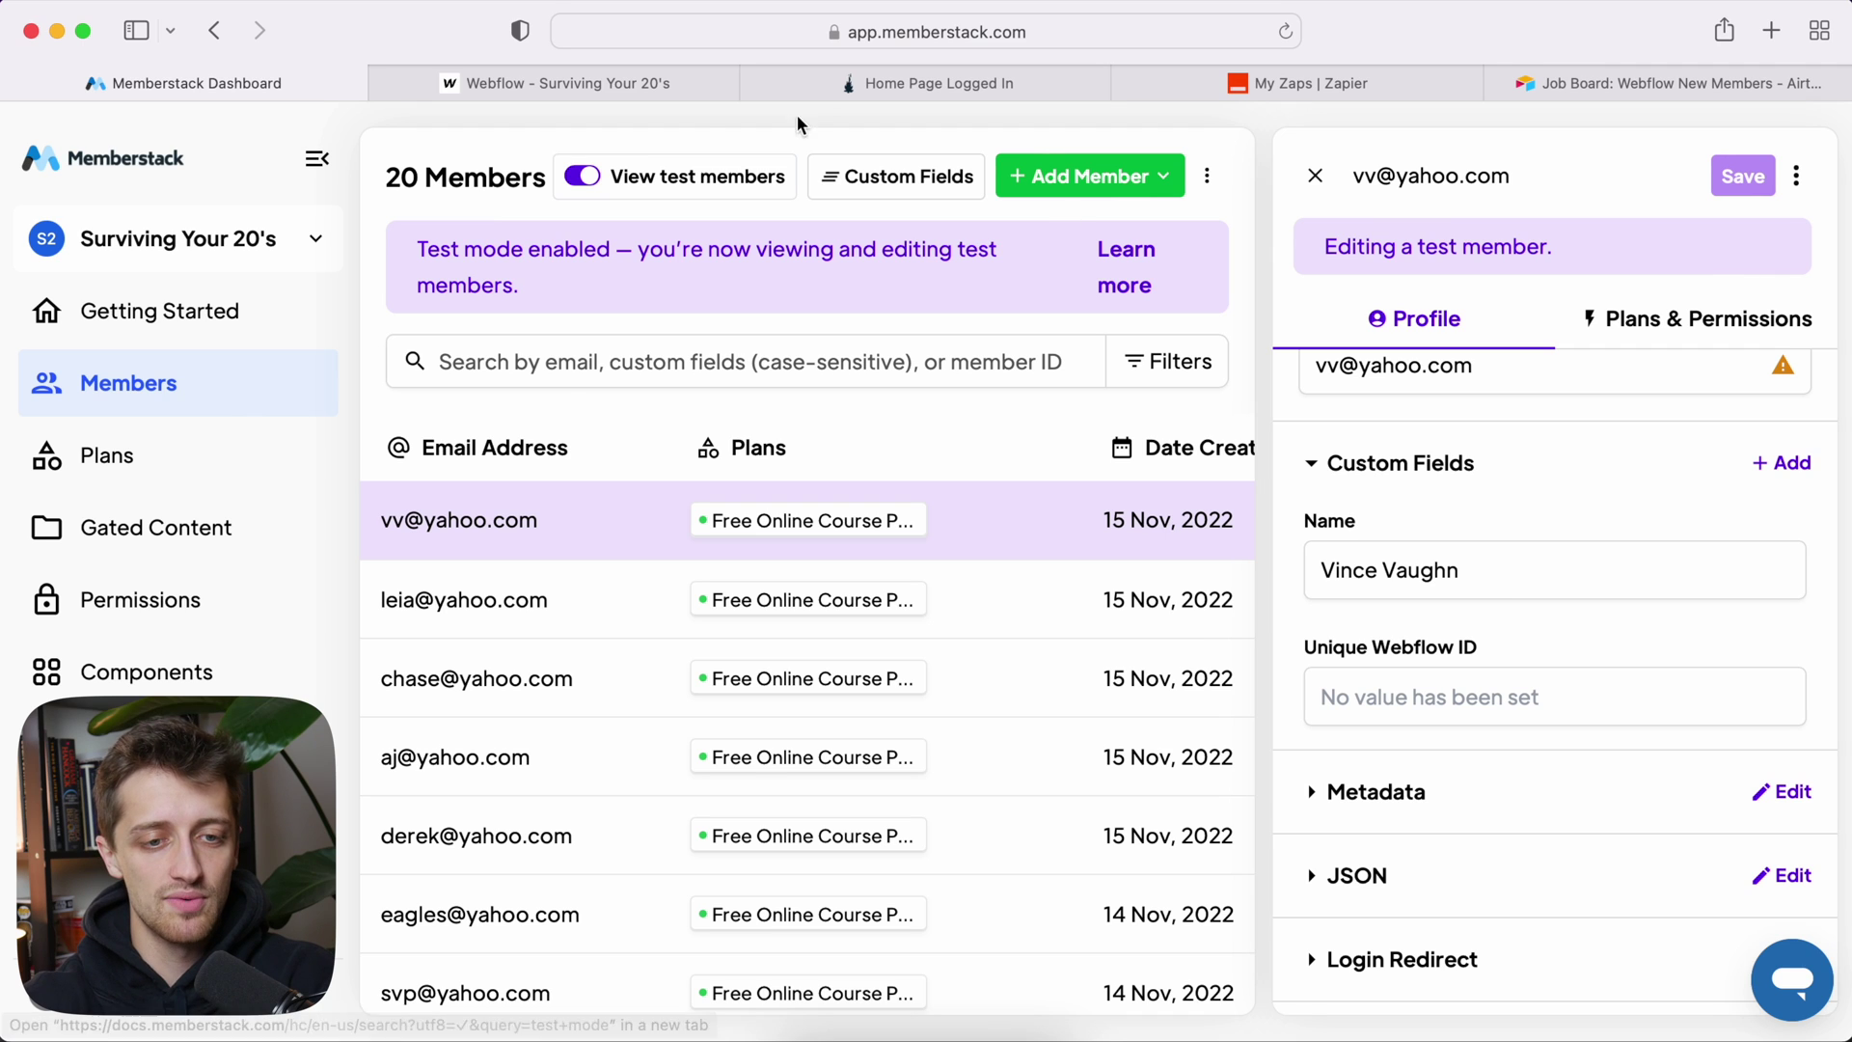
{"action": "left_click", "coordinate": [673, 96]}
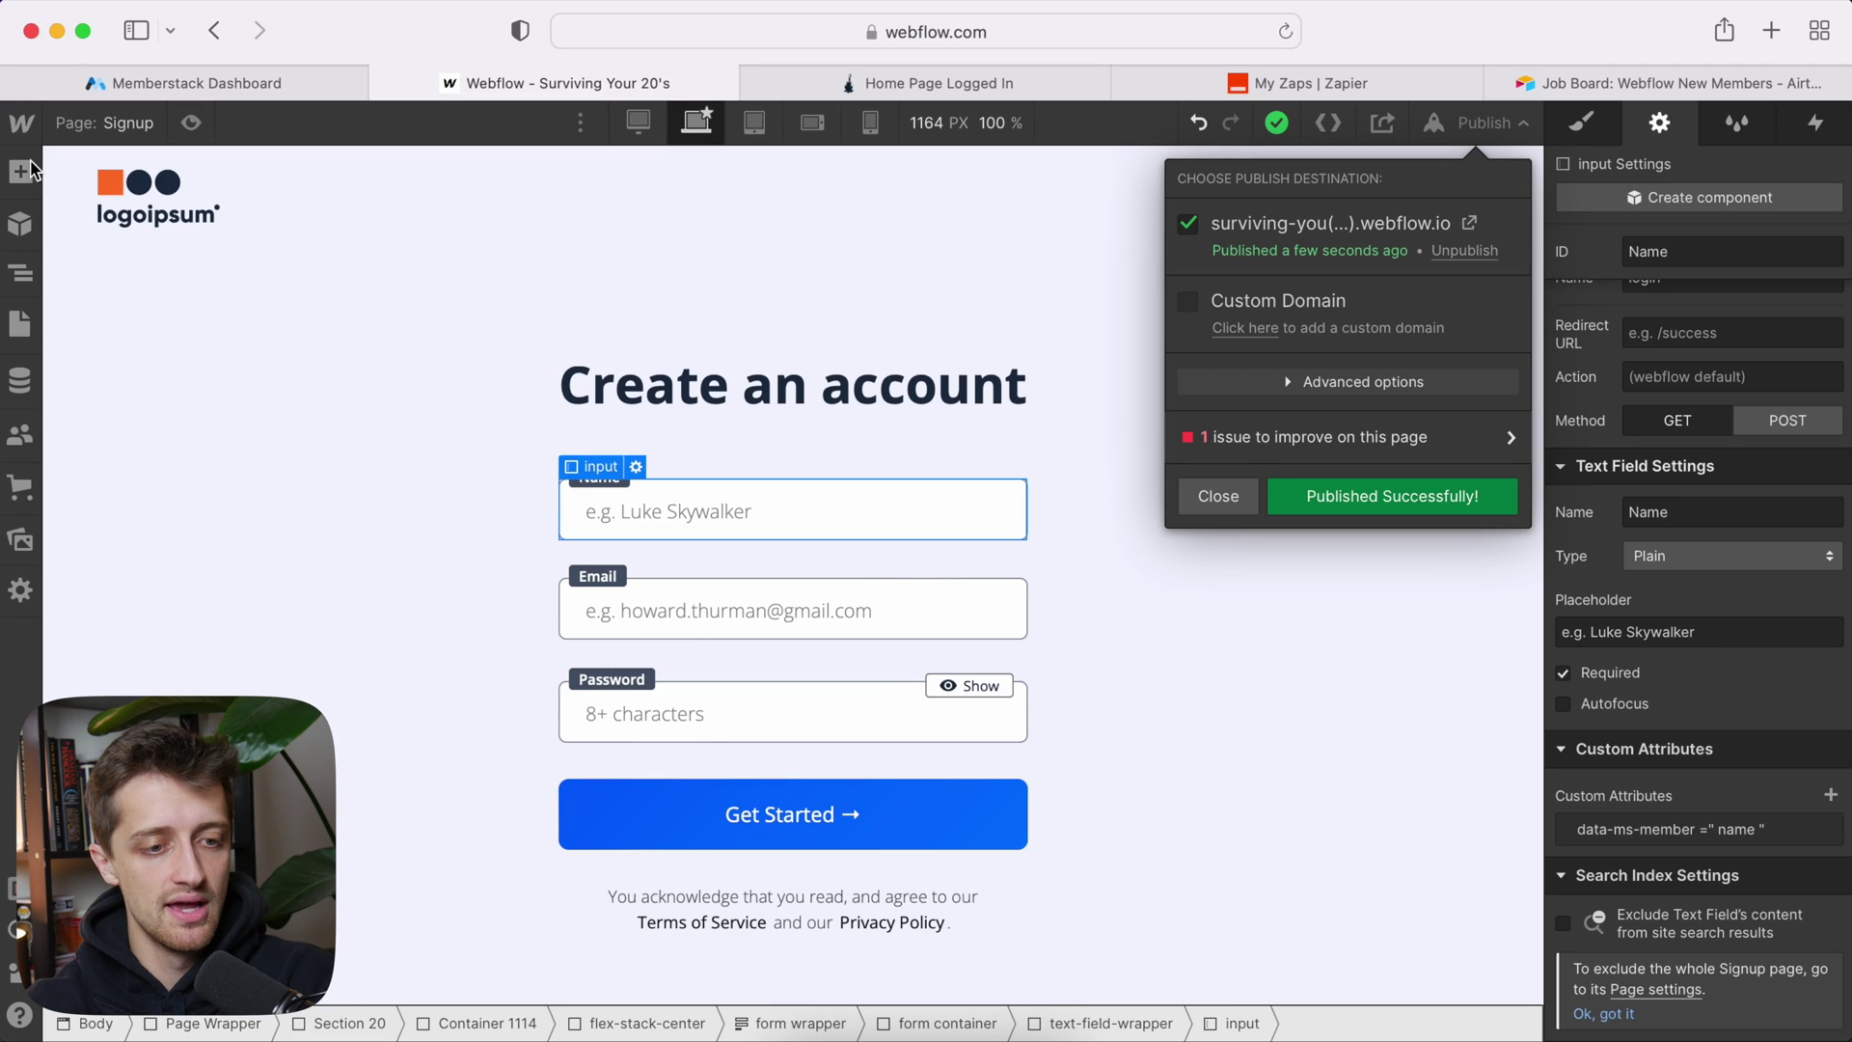
Step: Create a new CMS collection named 'New Members'
{"action": "left_click", "coordinate": [26, 398]}
{"action": "left_click", "coordinate": [25, 390]}
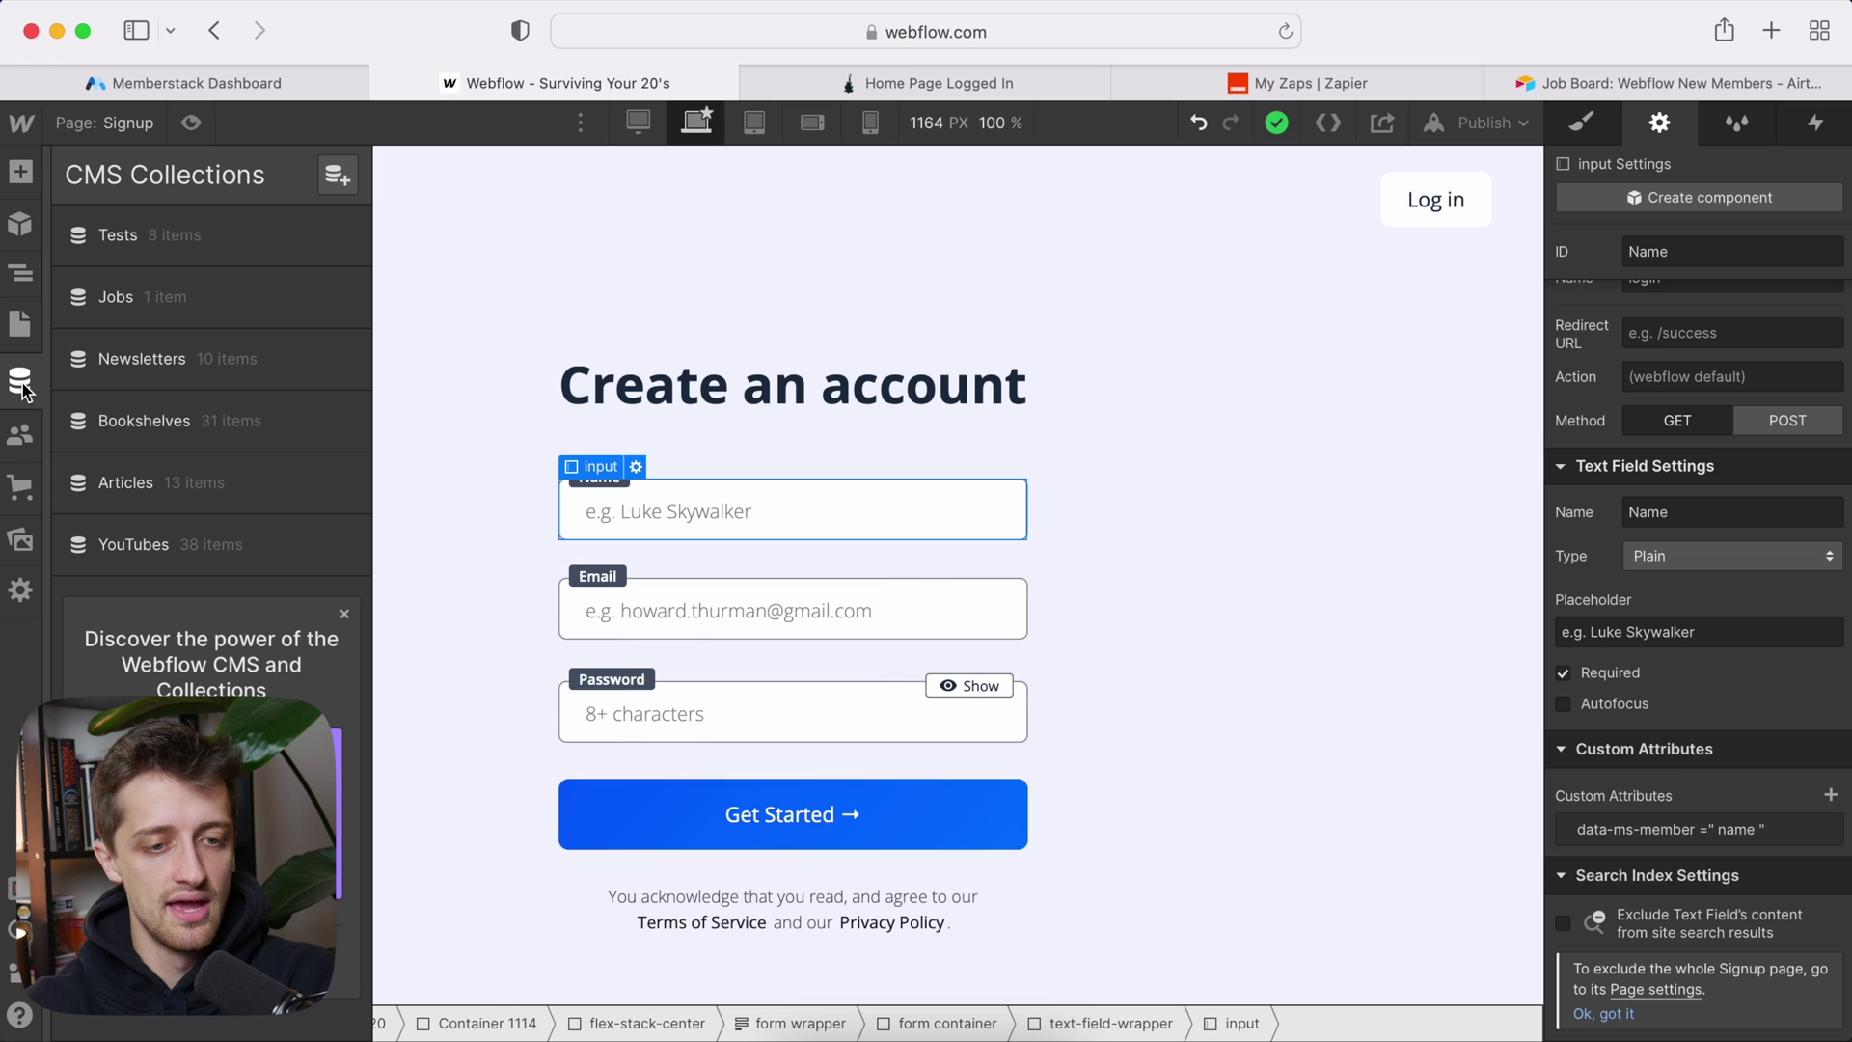
{"action": "left_click", "coordinate": [337, 175]}
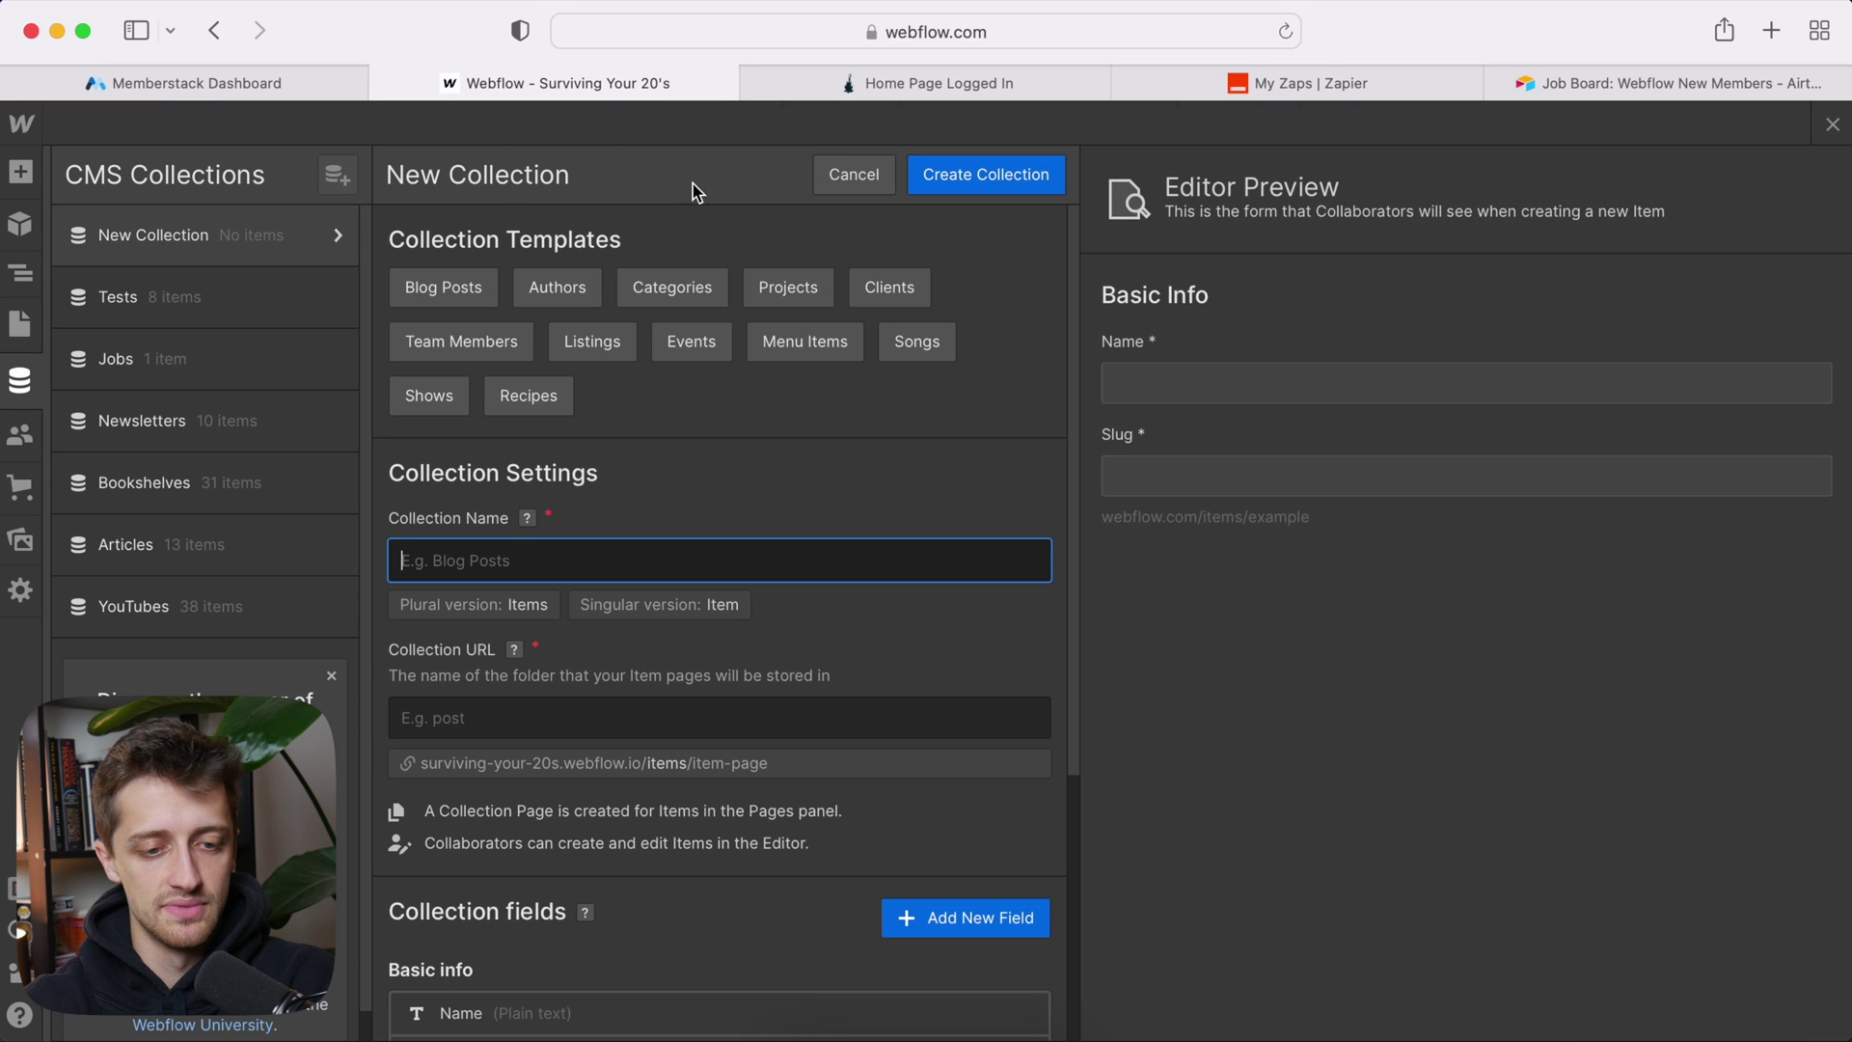
{"action": "left_click", "coordinate": [567, 575]}
{"action": "type", "text": "Mem"}
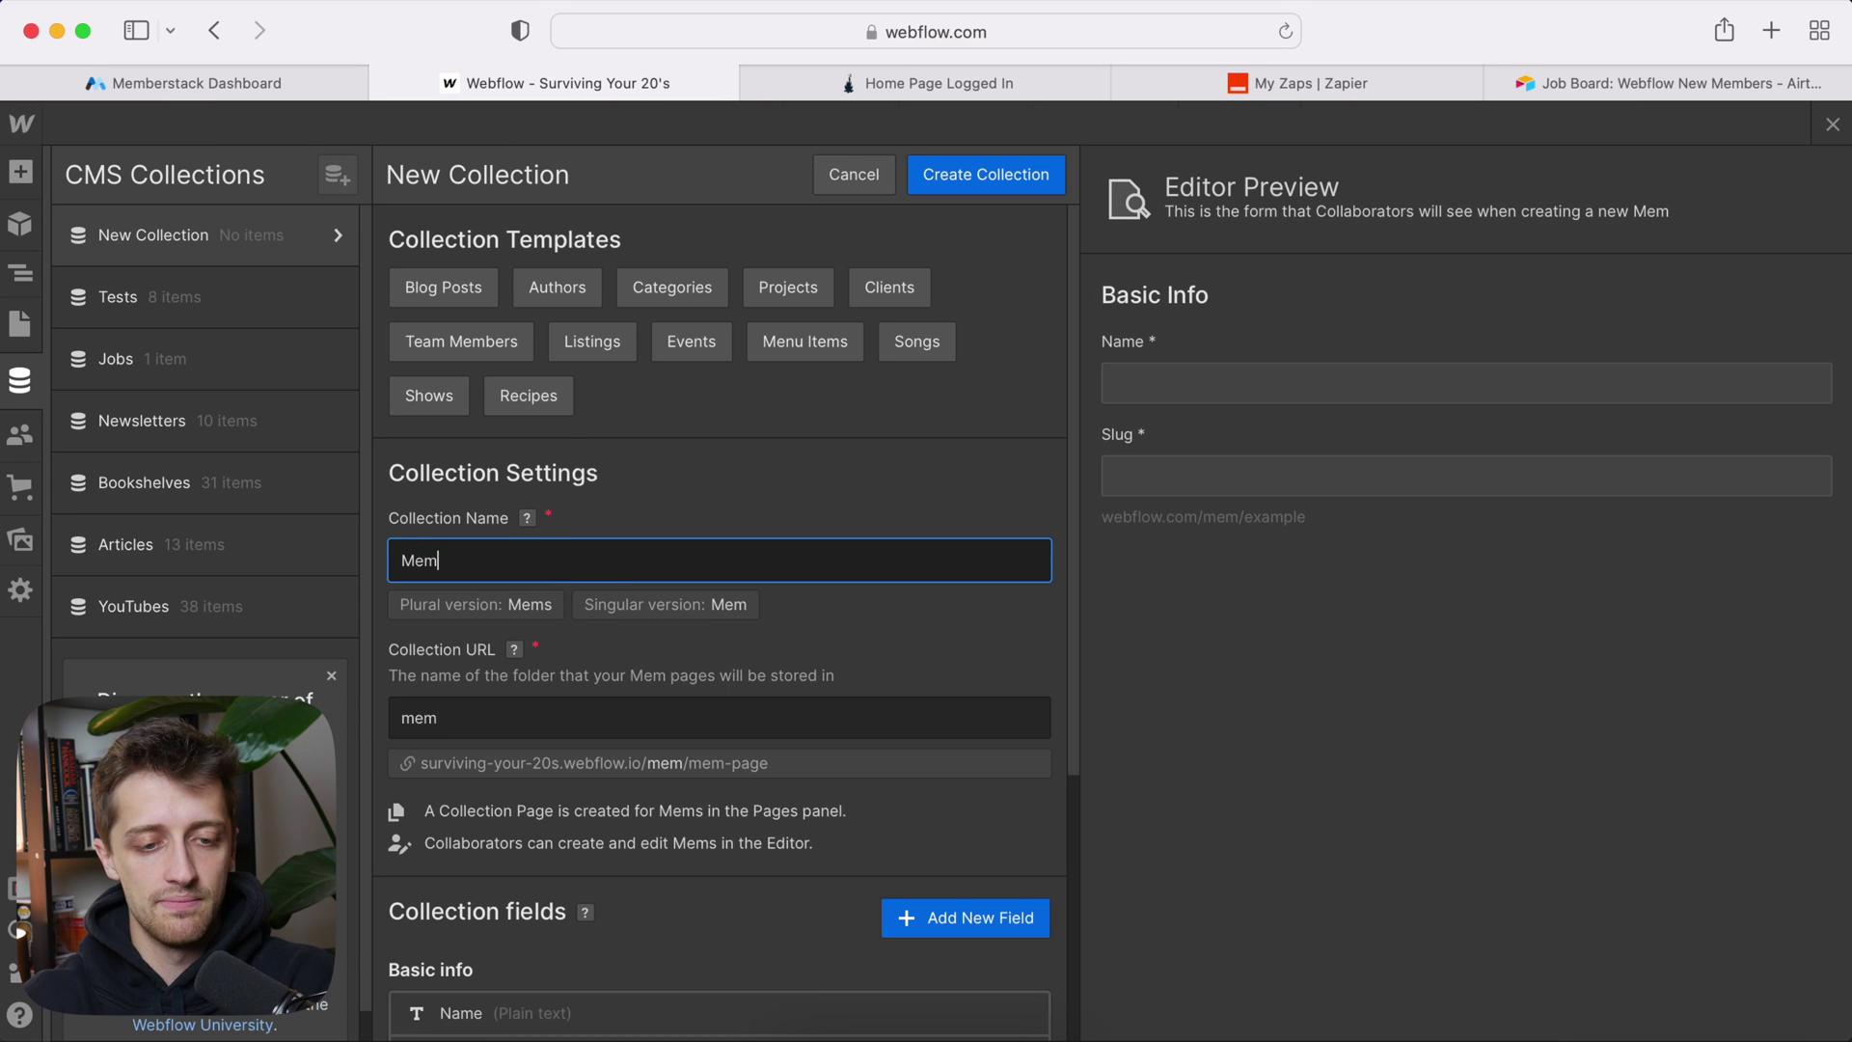
{"action": "key", "text": "BackSpace"}
{"action": "key", "text": "BackSpace"}
{"action": "key", "text": "BackSpace"}
{"action": "type", "text": "New Mb"}
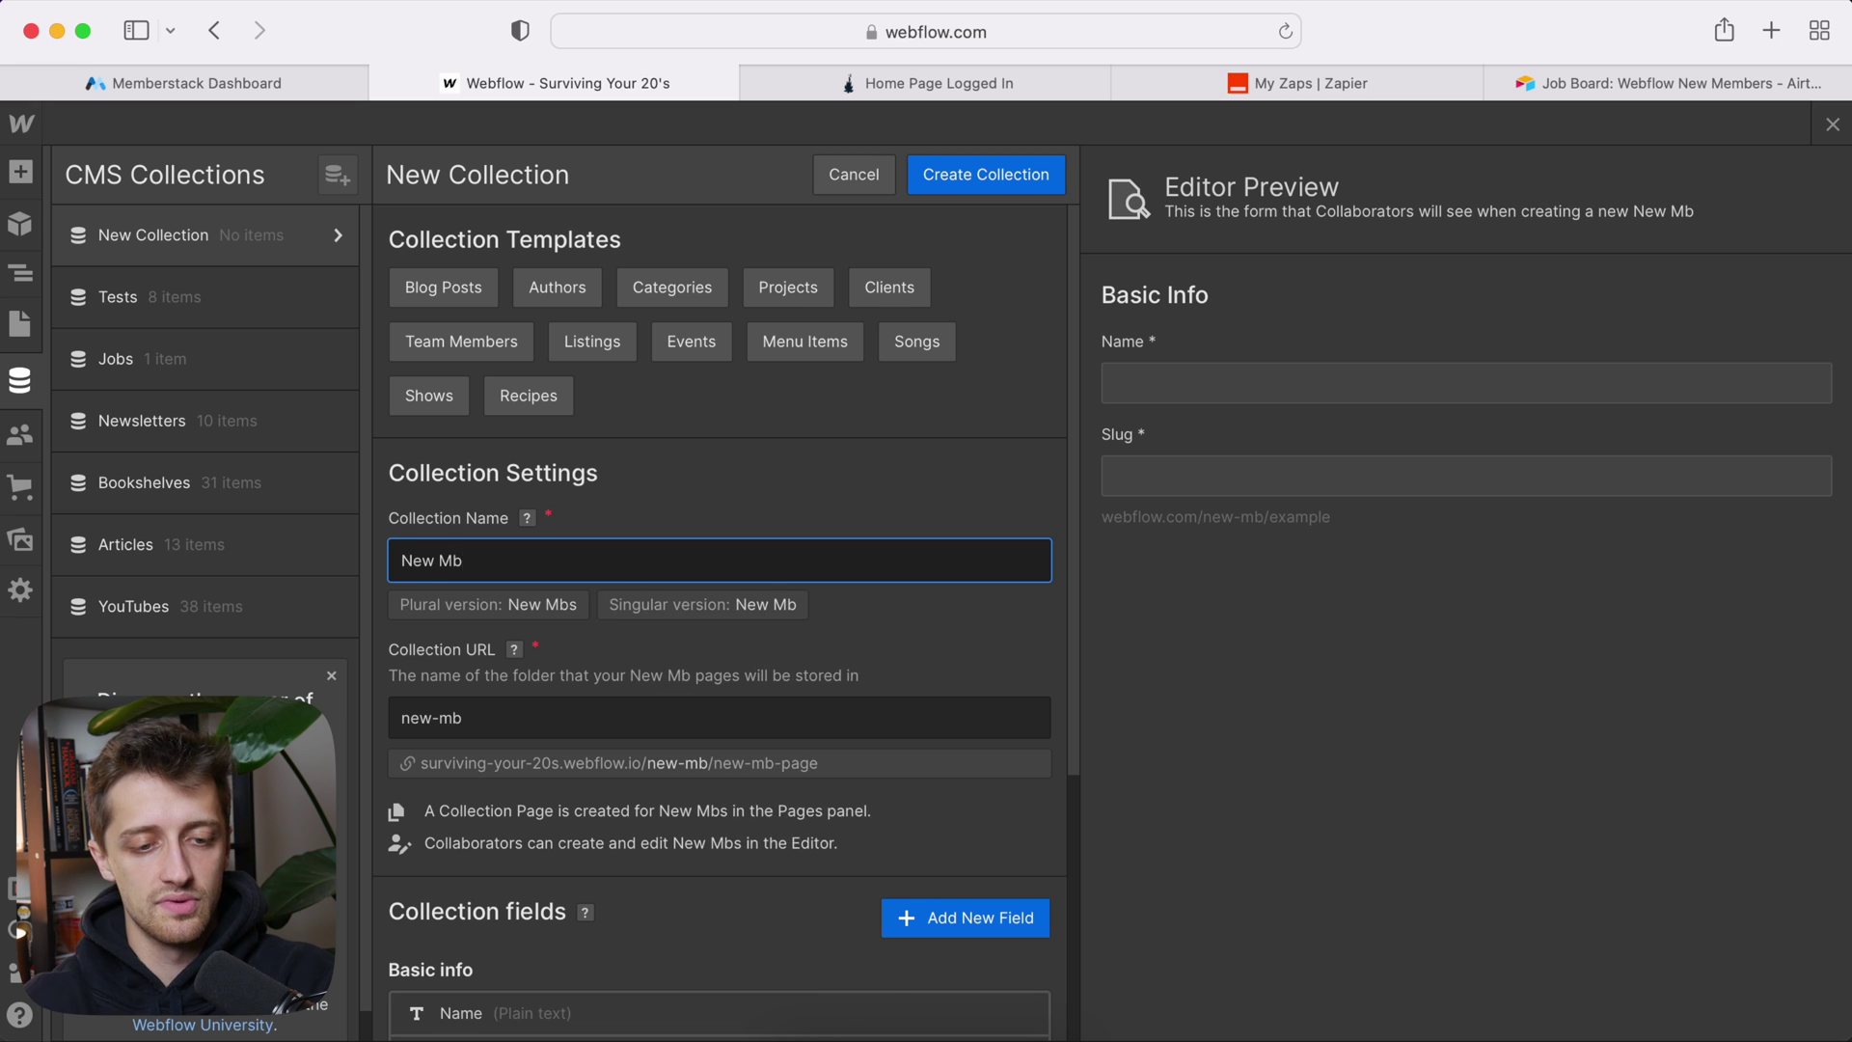
{"action": "key", "text": "BackSpace"}
{"action": "type", "text": "embers"}
Step: Add an Email-type field labelled 'Email' to the collection
{"action": "scroll", "coordinate": [744, 627], "scroll_direction": "down", "scroll_amount": 3}
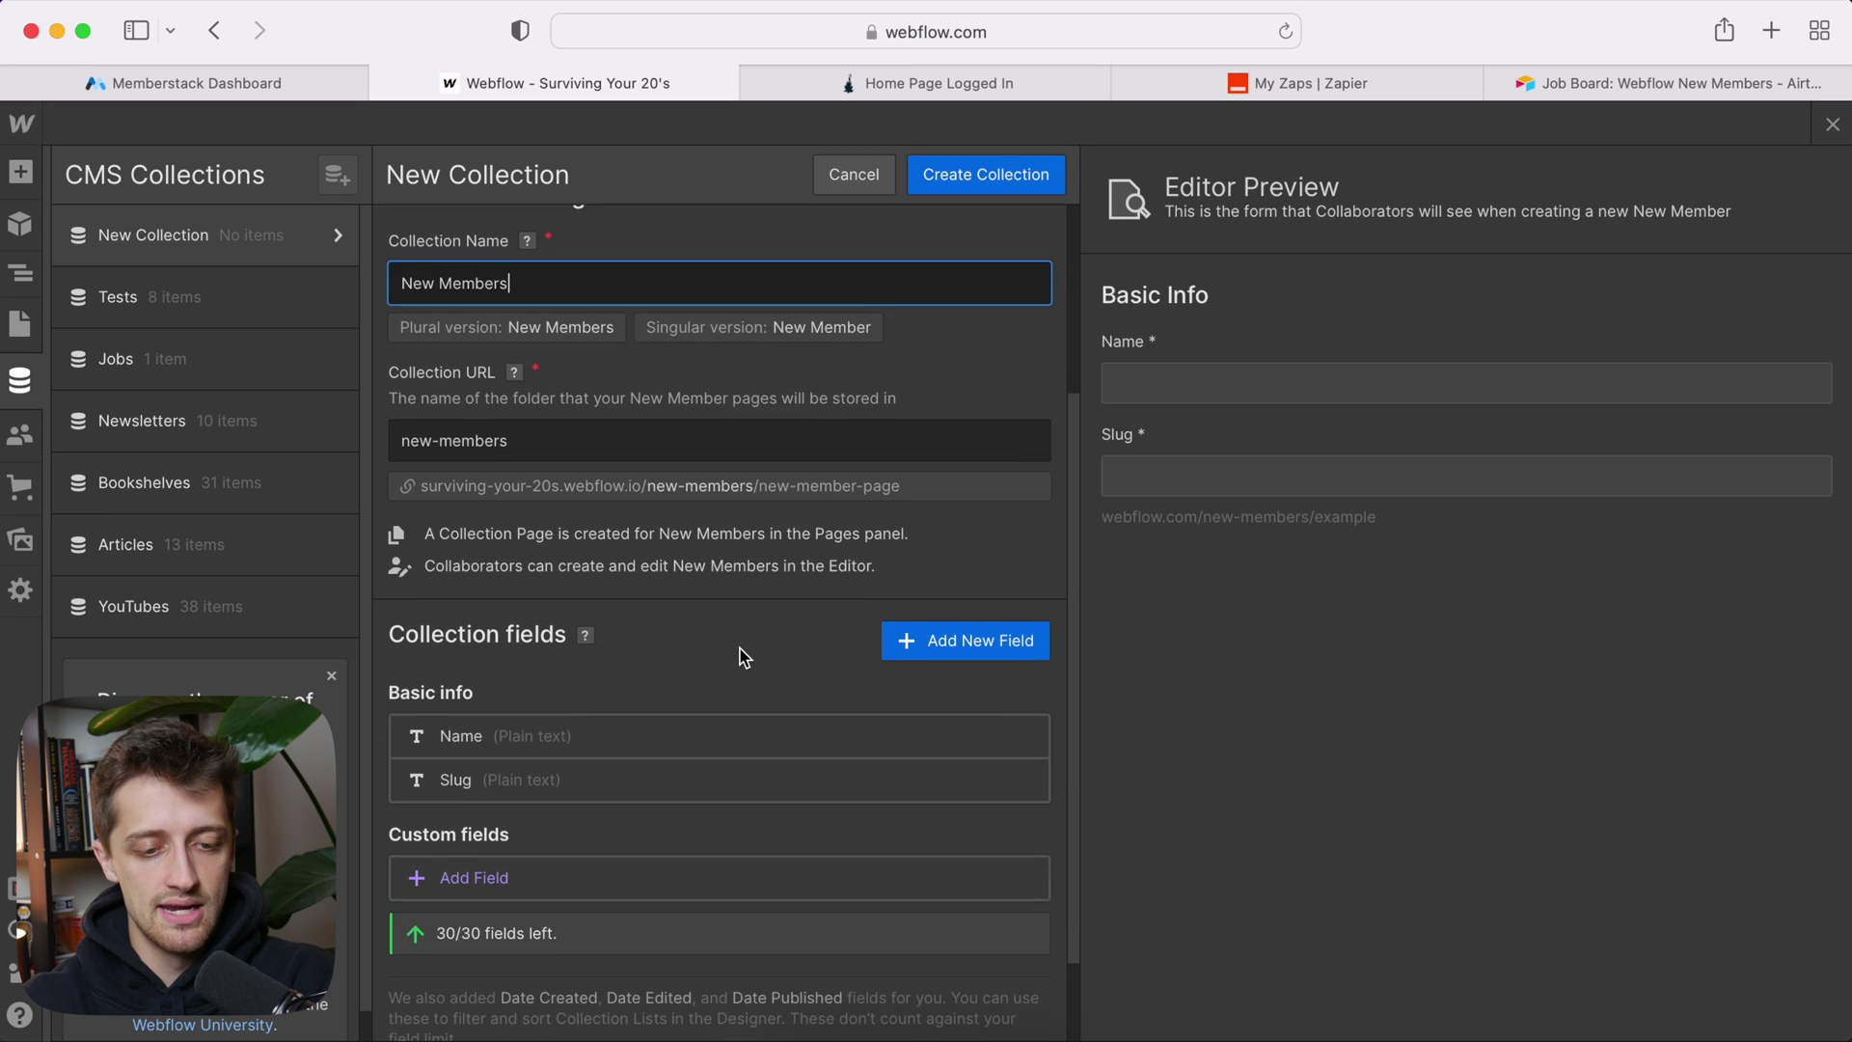
{"action": "scroll", "coordinate": [744, 657], "scroll_direction": "down", "scroll_amount": 2}
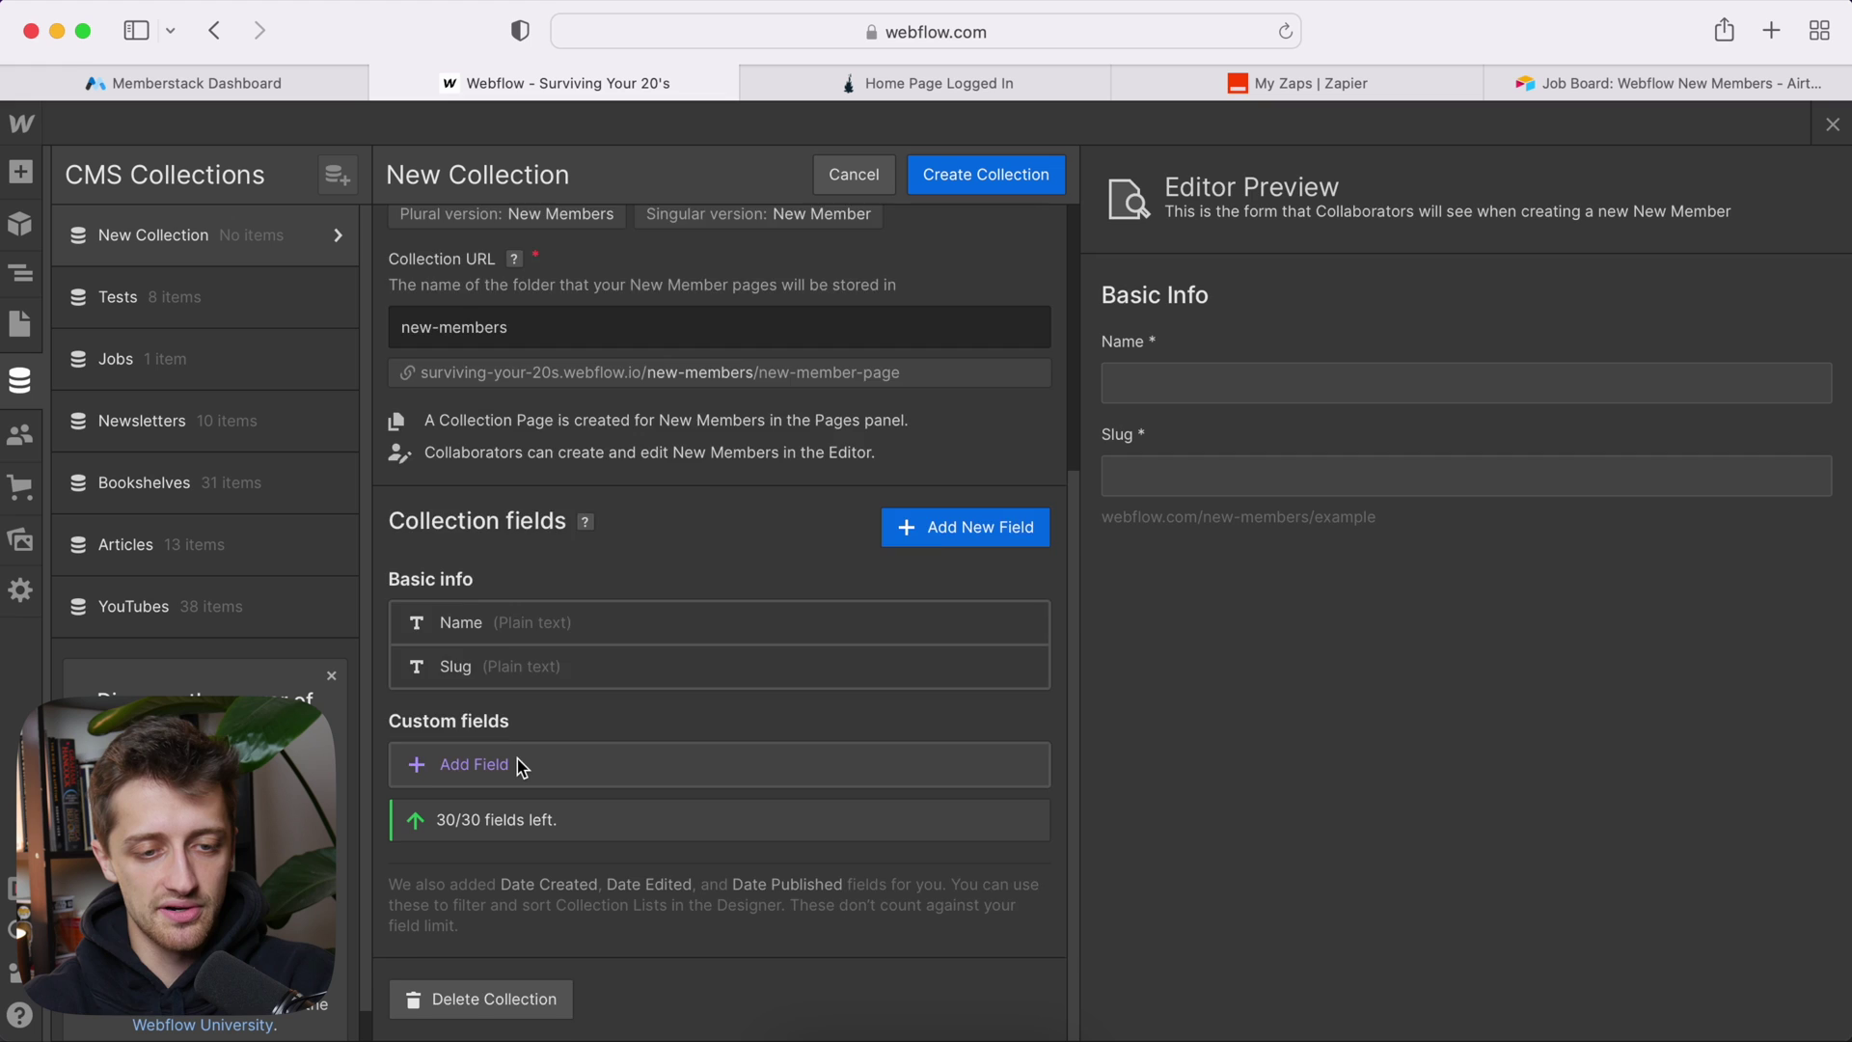
{"action": "left_click", "coordinate": [517, 758]}
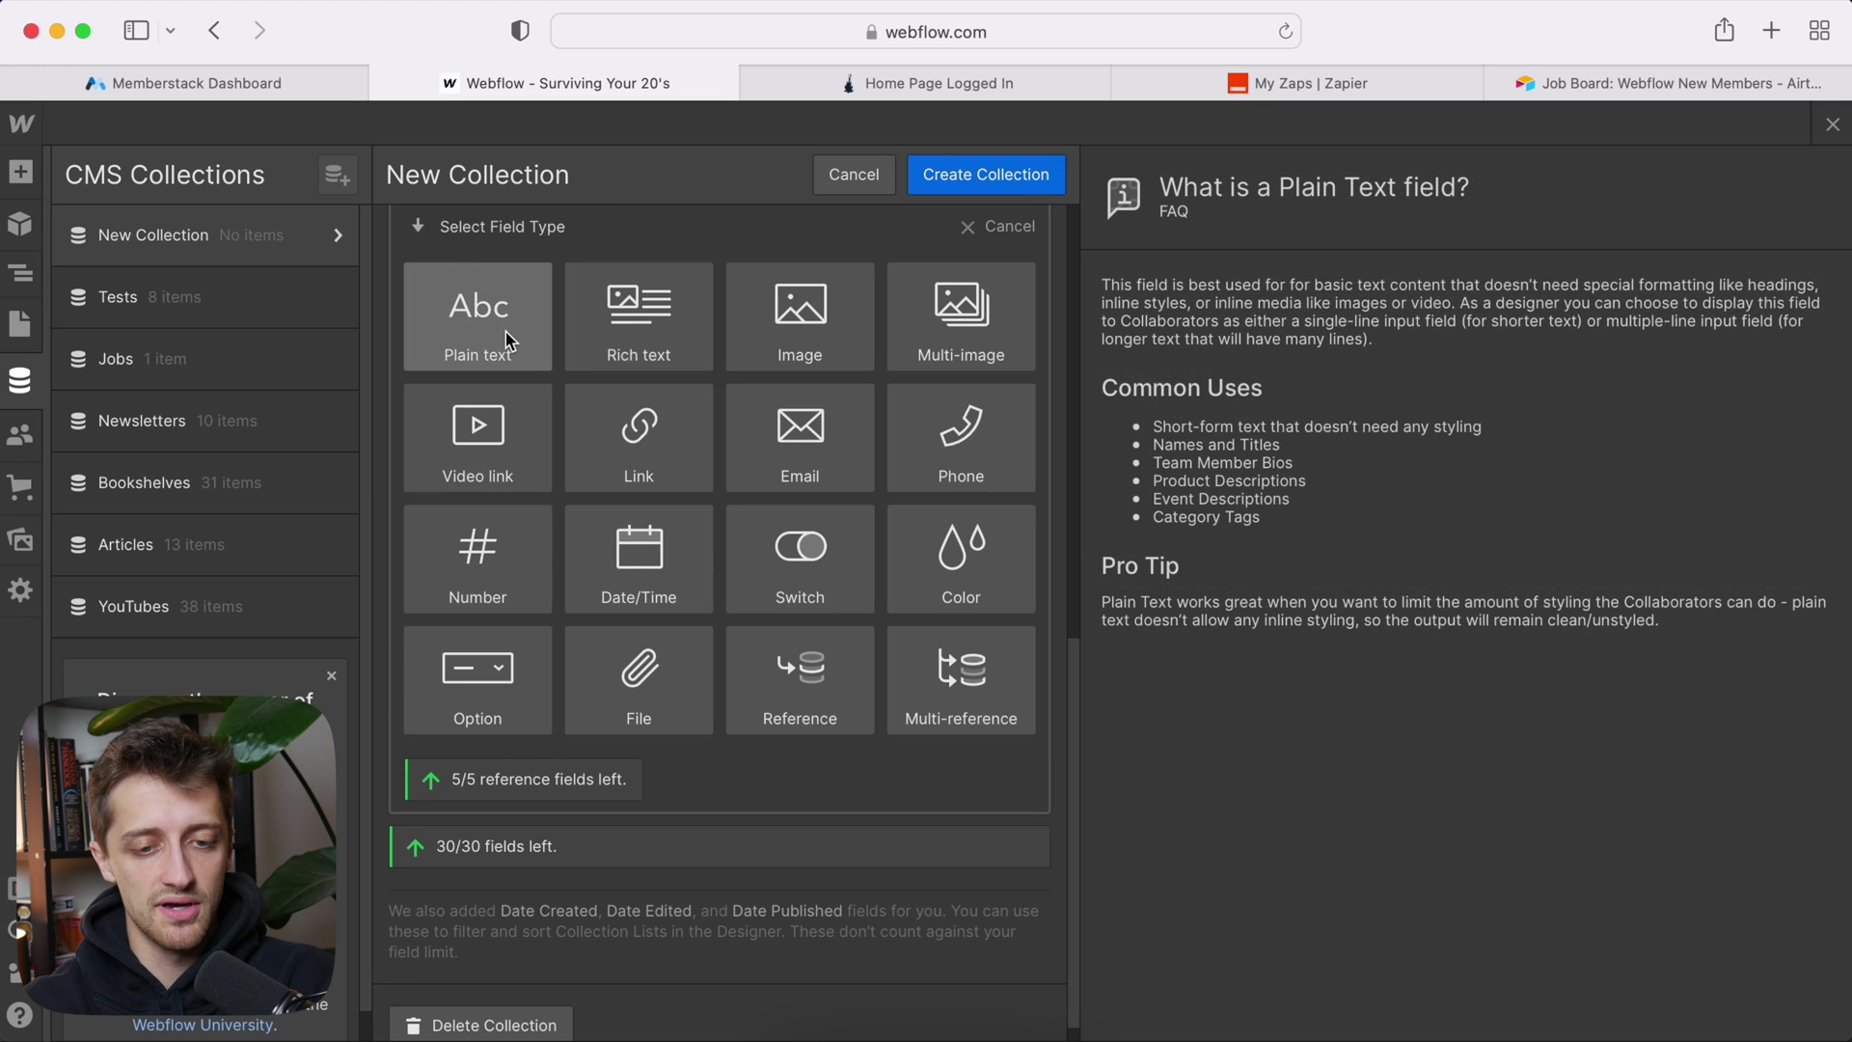
{"action": "left_click", "coordinate": [843, 455]}
{"action": "type", "text": "Email"}
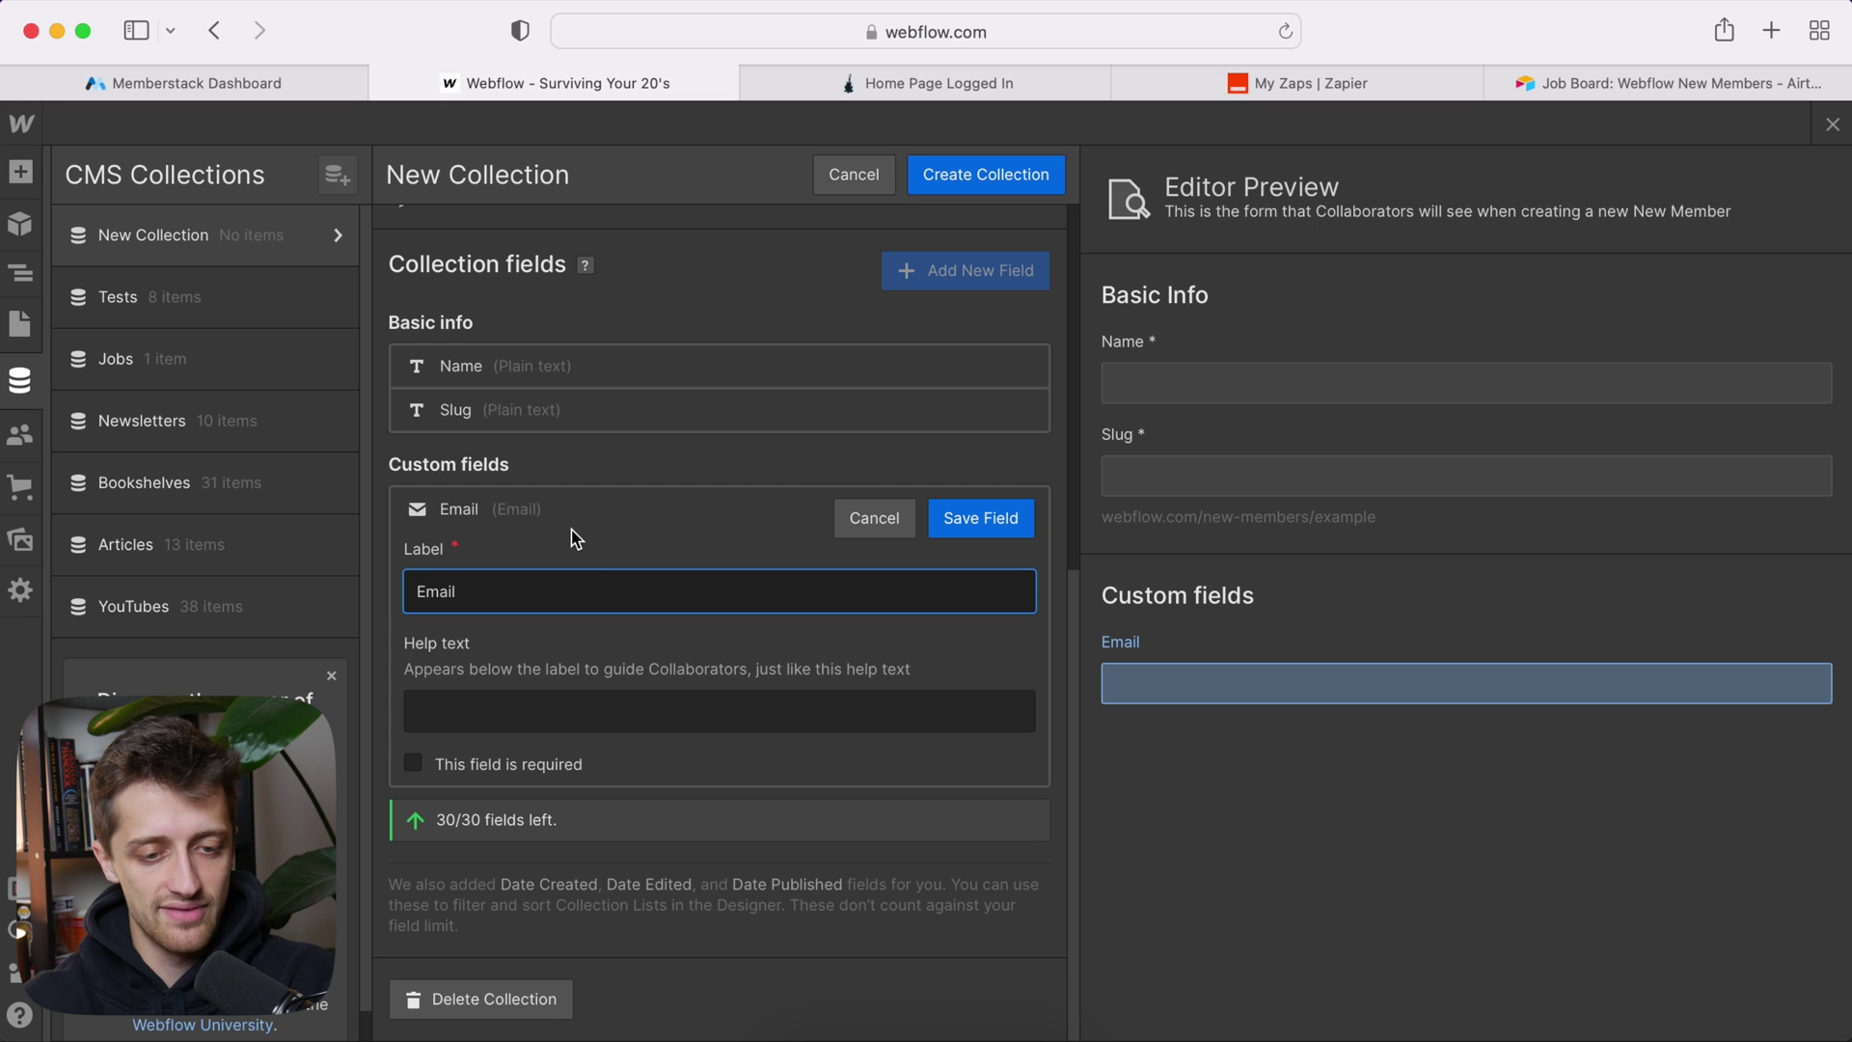
{"action": "left_click", "coordinate": [984, 518]}
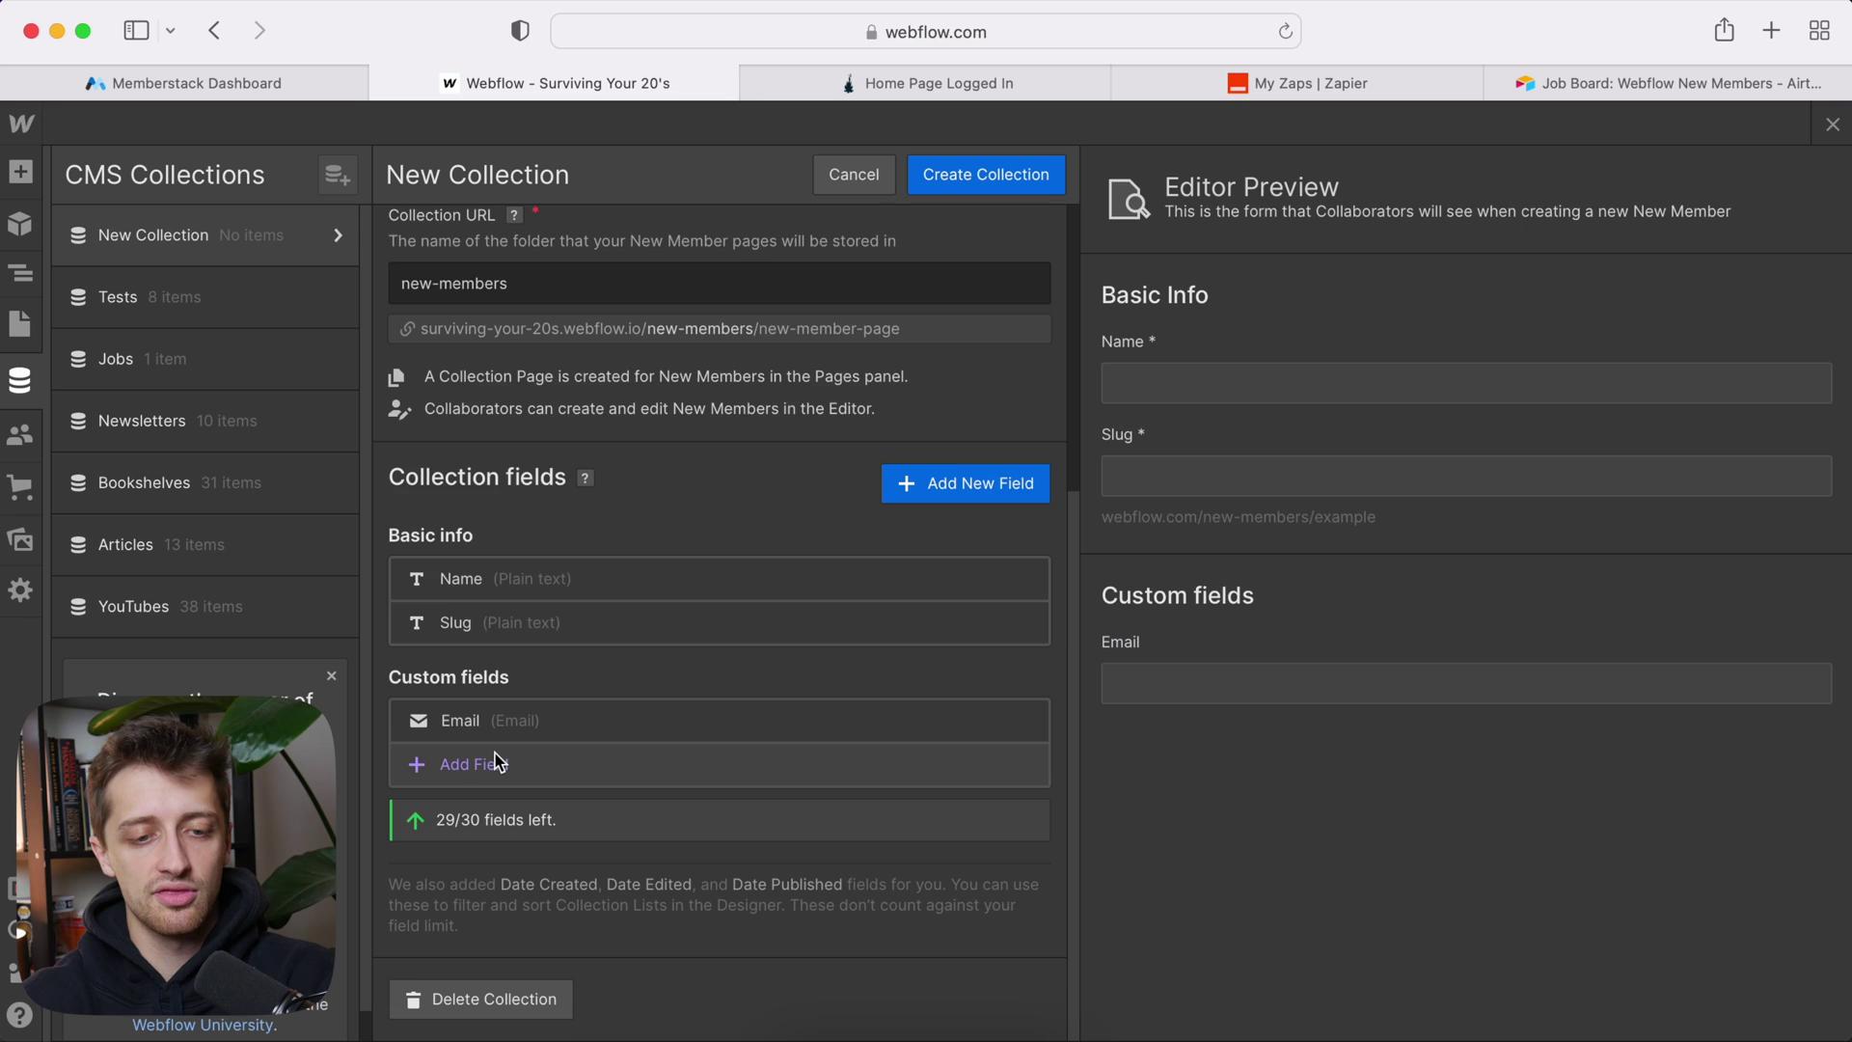
Step: Add number fields 'MTD Sales' and 'YTD Sales' to New Members
{"action": "left_click", "coordinate": [496, 762]}
{"action": "left_click", "coordinate": [520, 548]}
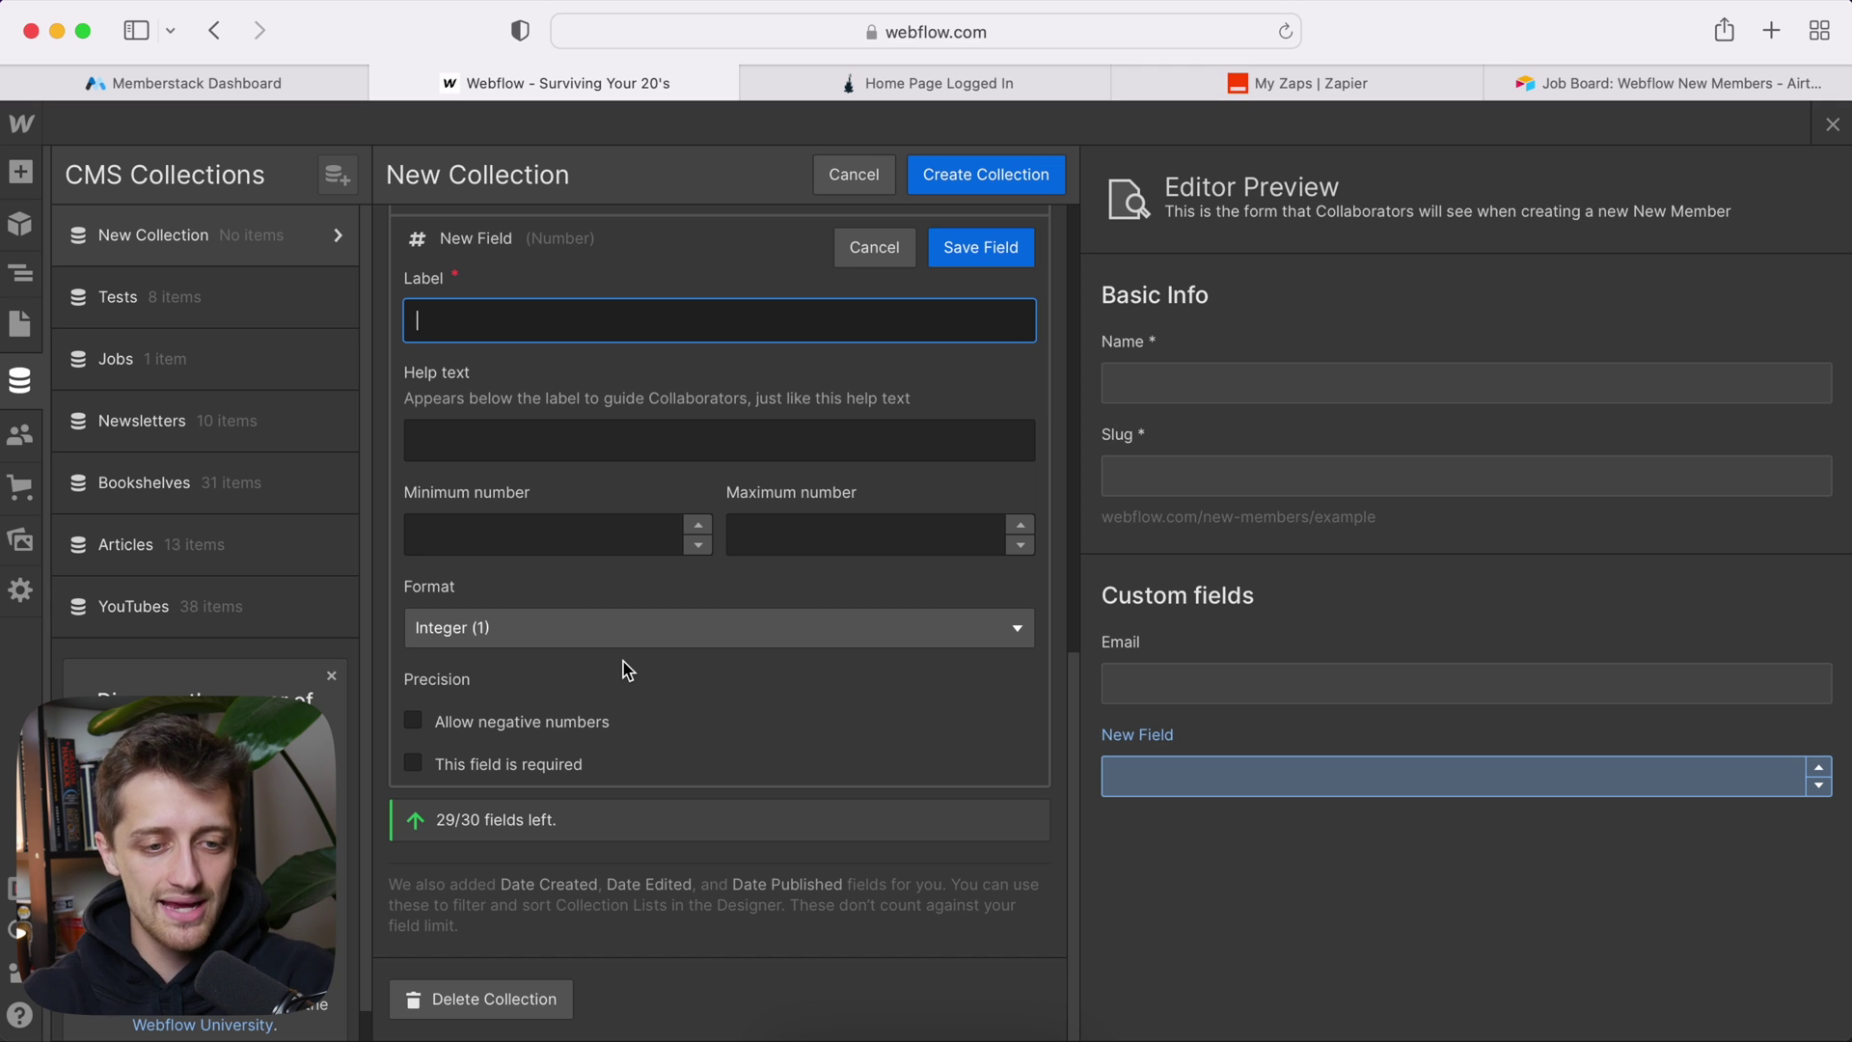
{"action": "type", "text": "MTD Sales"}
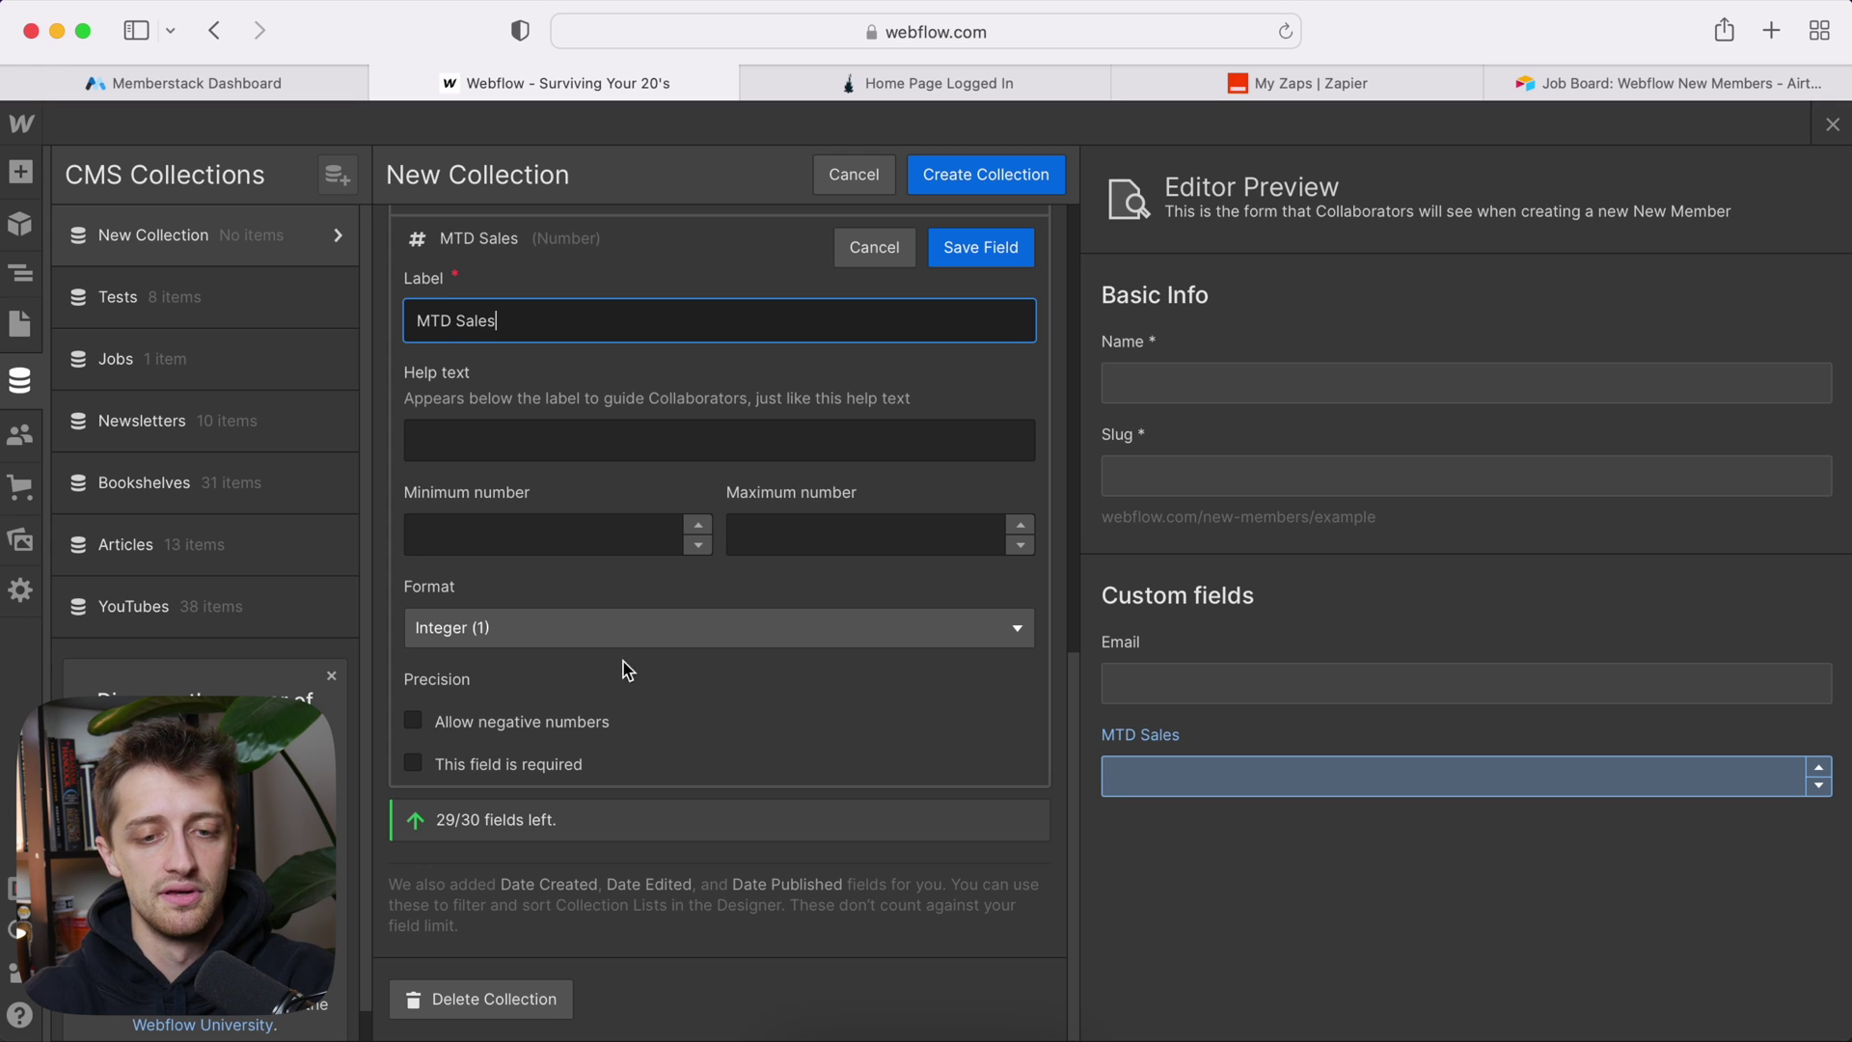
{"action": "left_click", "coordinate": [980, 249]}
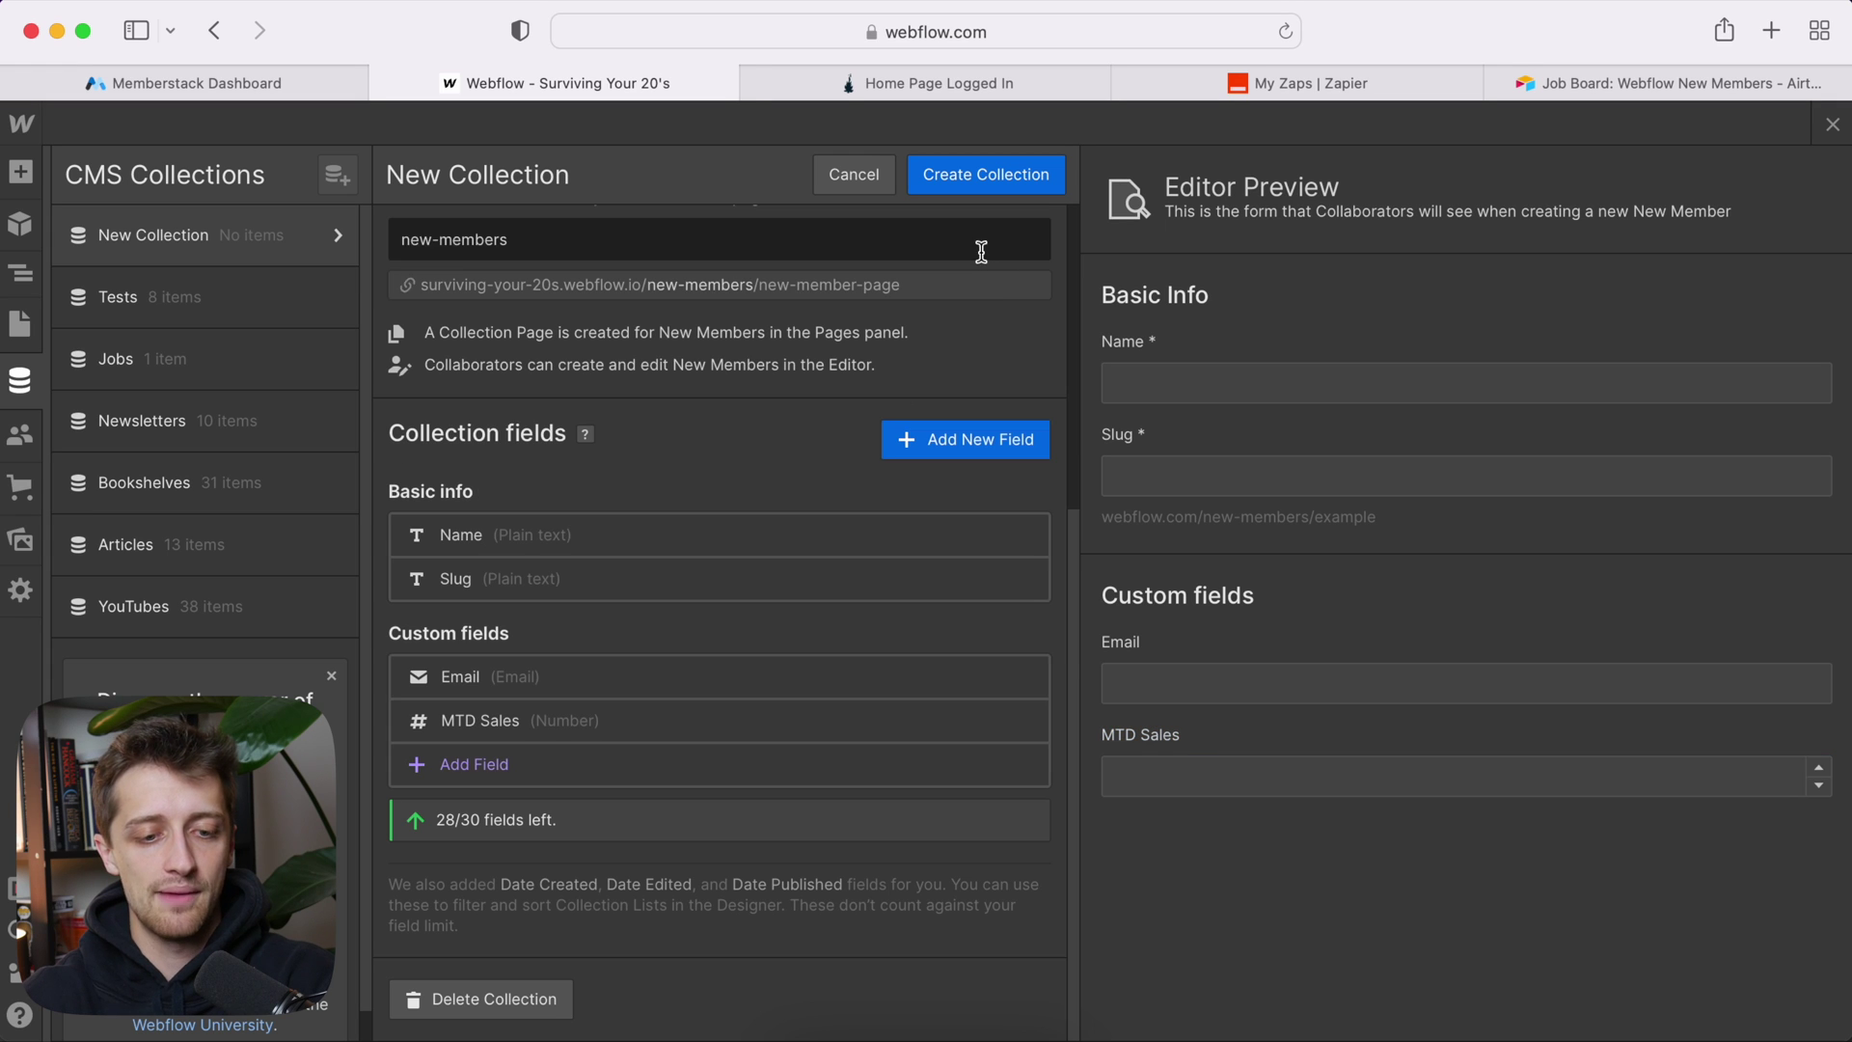
{"action": "left_click", "coordinate": [500, 765]}
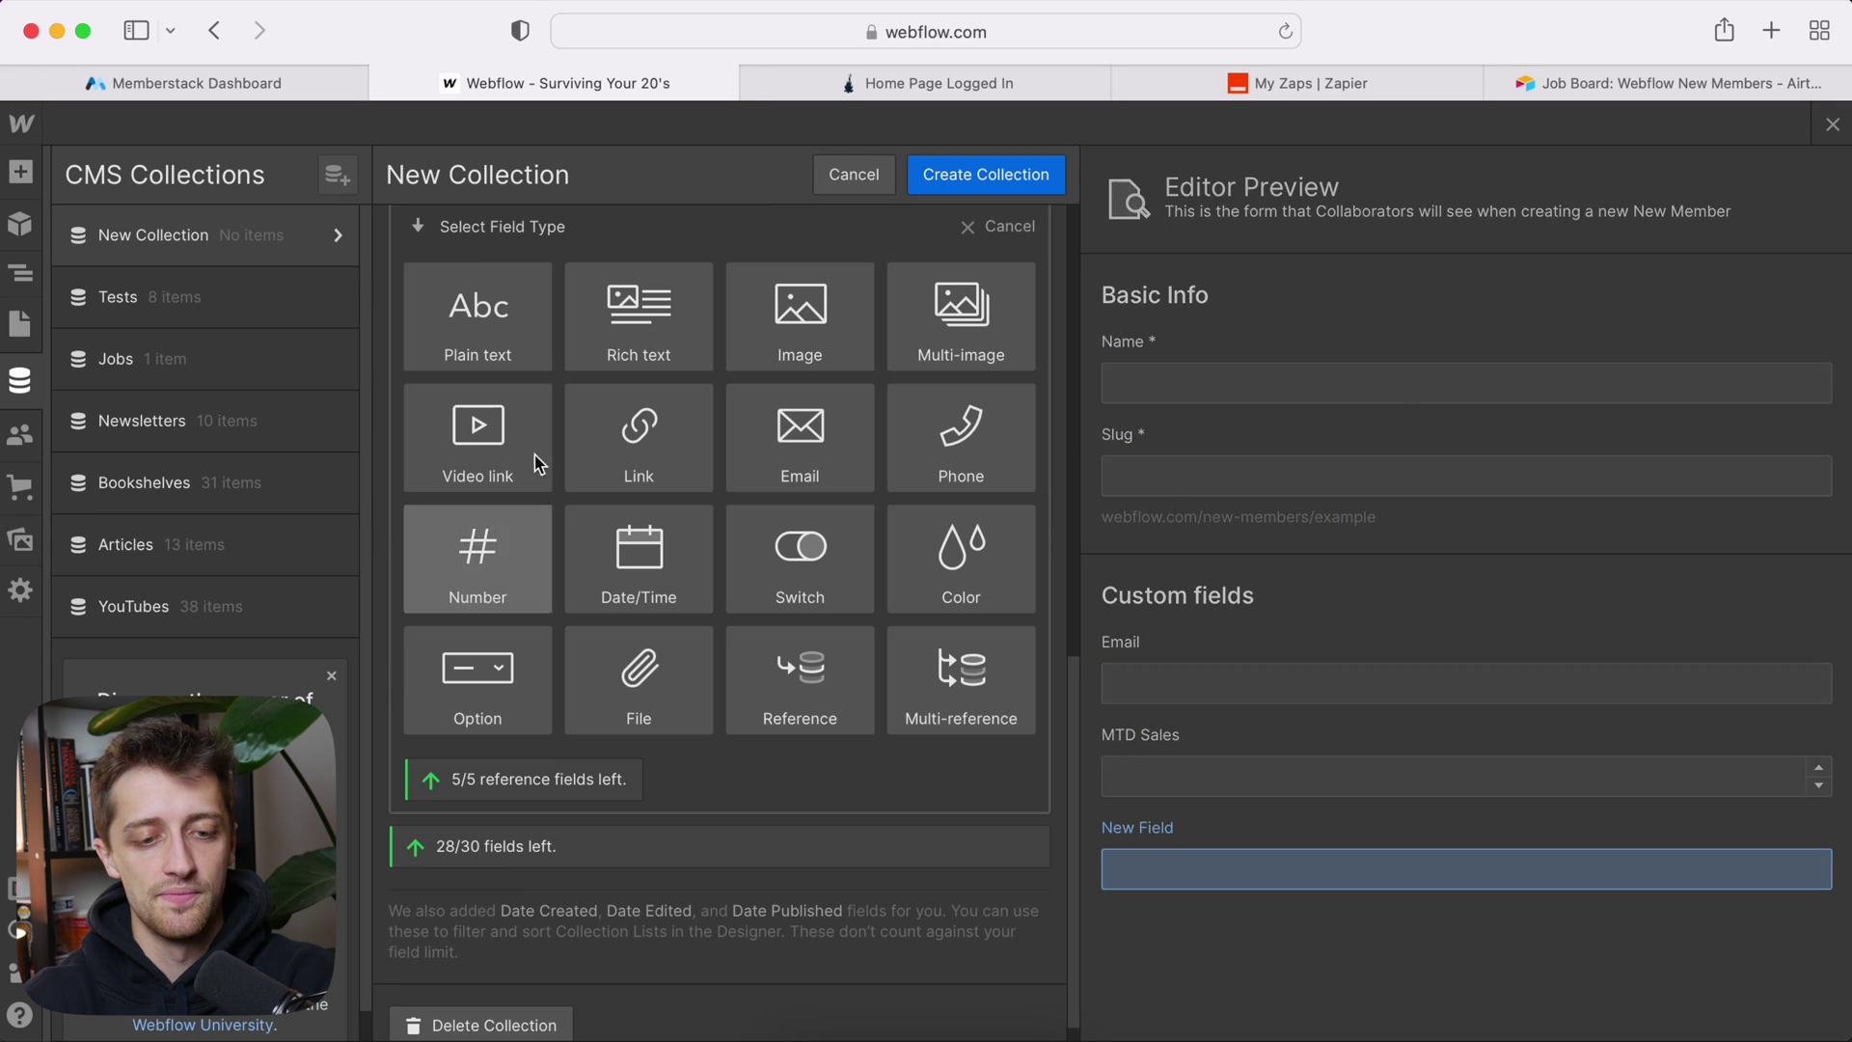
{"action": "left_click", "coordinate": [512, 563]}
{"action": "type", "text": "YTD Sales"}
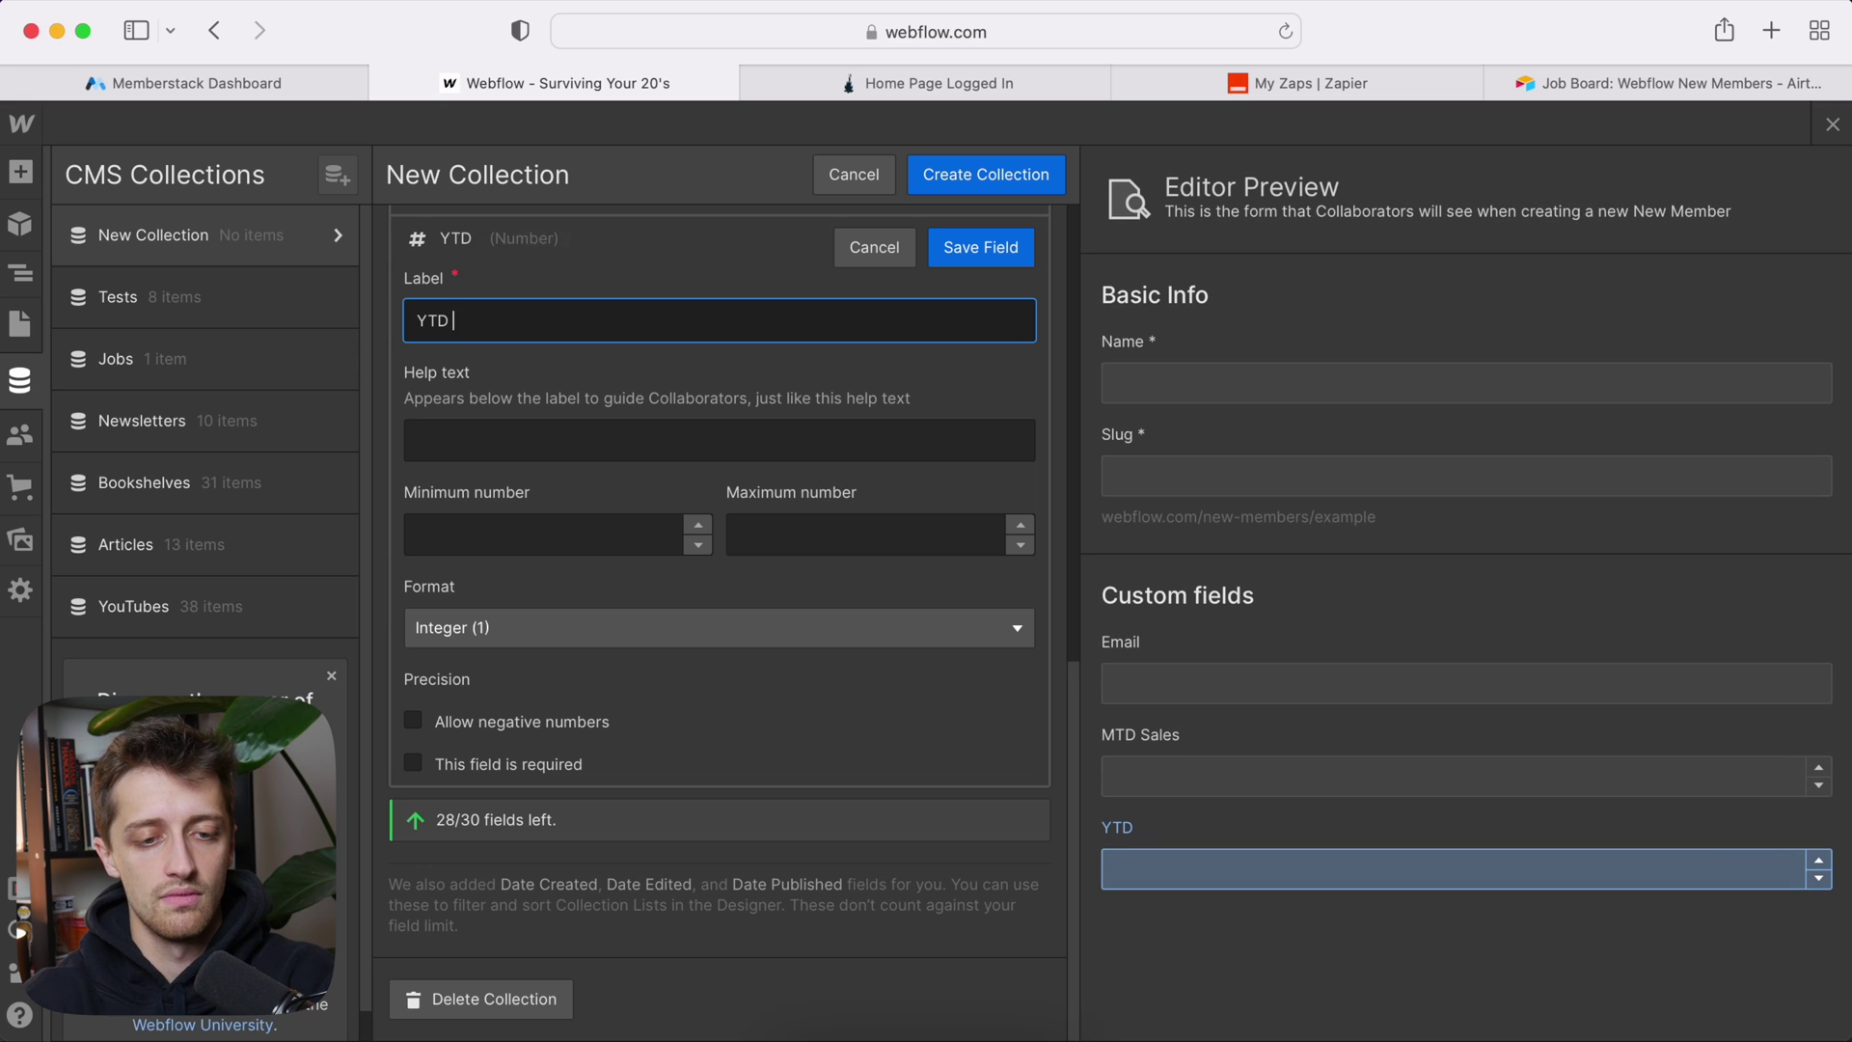
{"action": "left_click", "coordinate": [964, 253]}
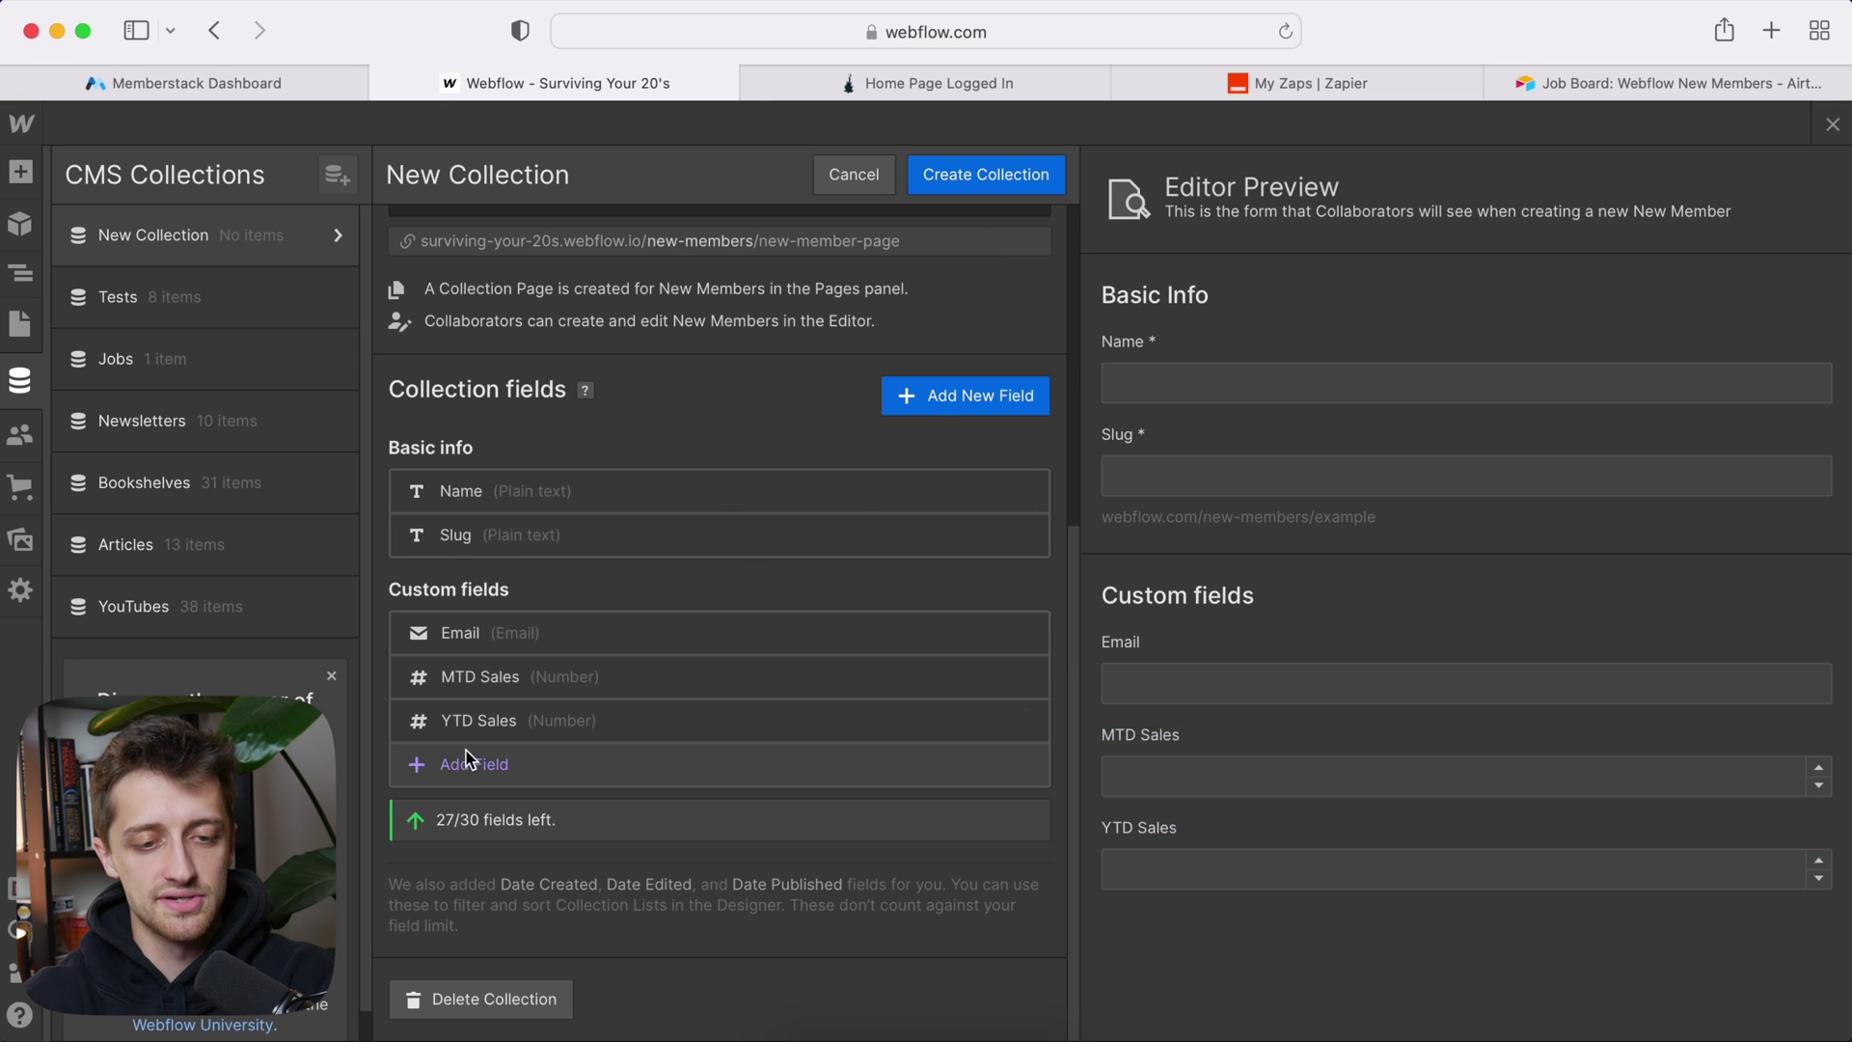
Step: Add a 'PY Sales' number field and review the collection's field list
{"action": "left_click", "coordinate": [463, 765]}
{"action": "left_click", "coordinate": [496, 564]}
{"action": "type", "text": "PY Sales"}
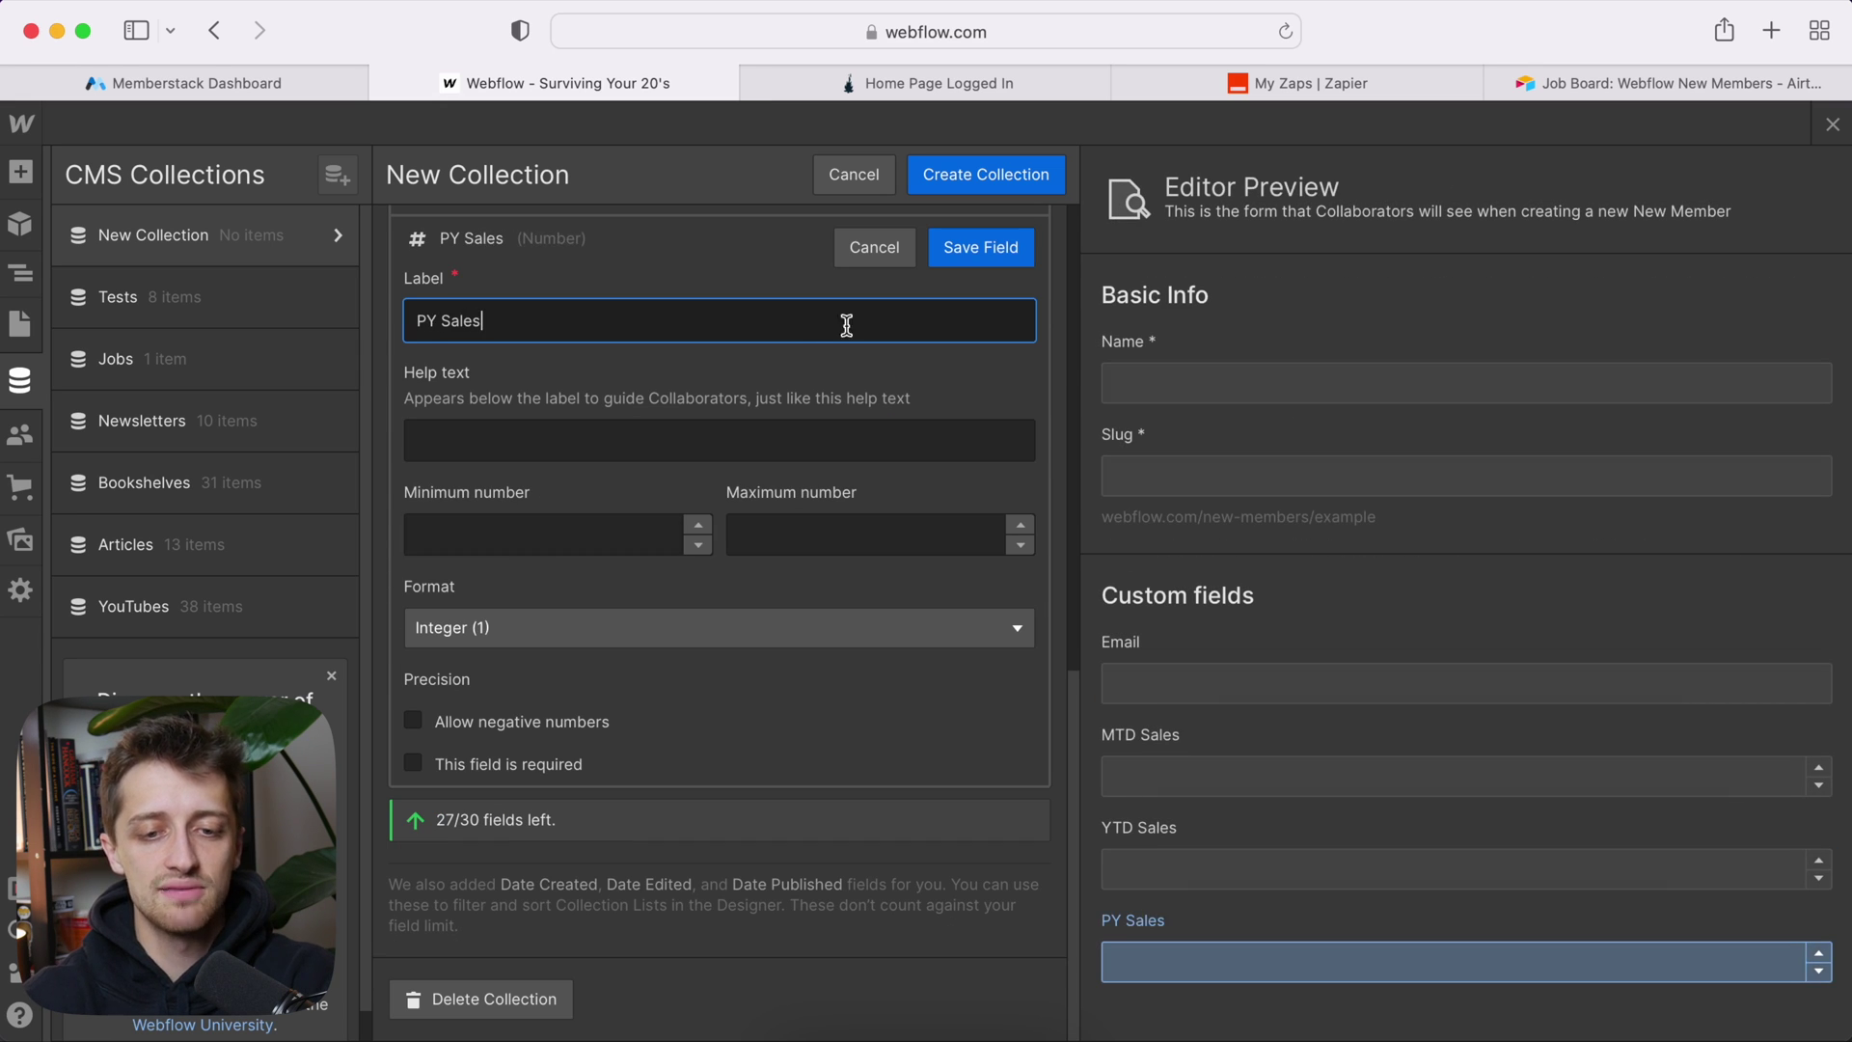
{"action": "left_click", "coordinate": [980, 248]}
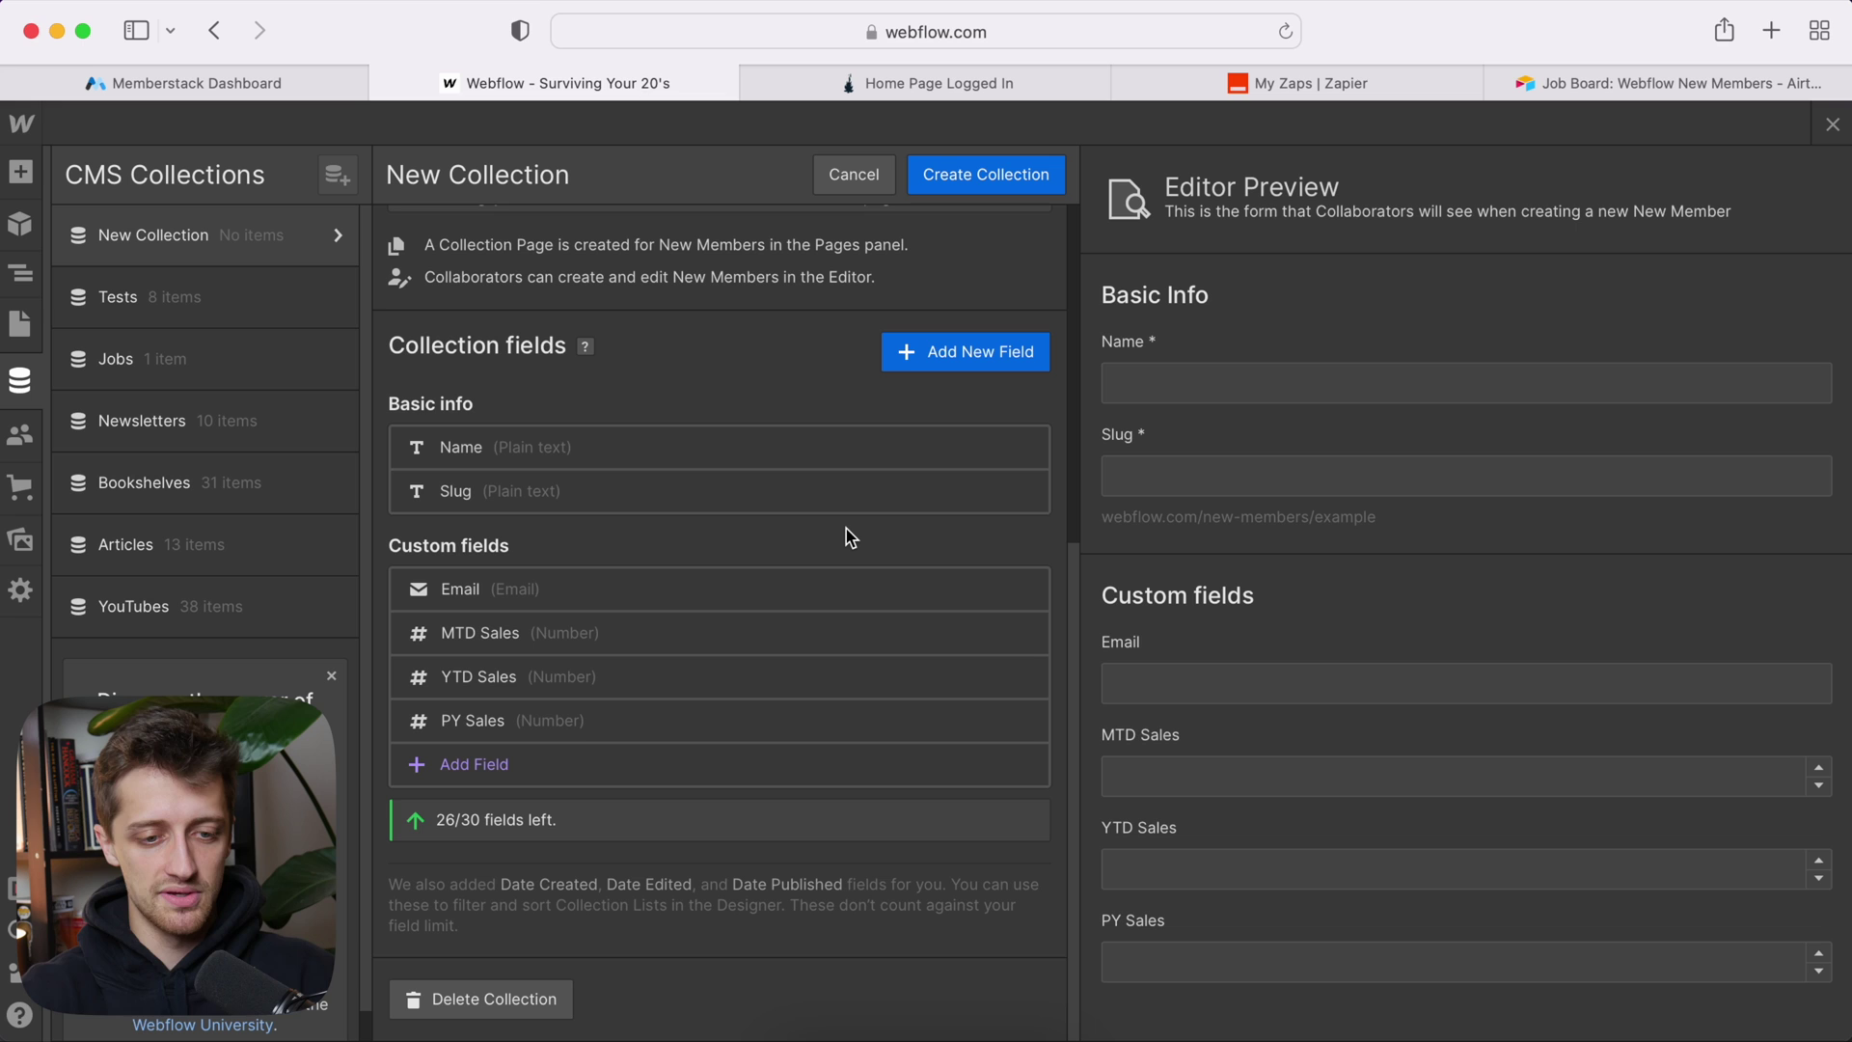
{"action": "scroll", "coordinate": [835, 511], "scroll_direction": "up", "scroll_amount": 2}
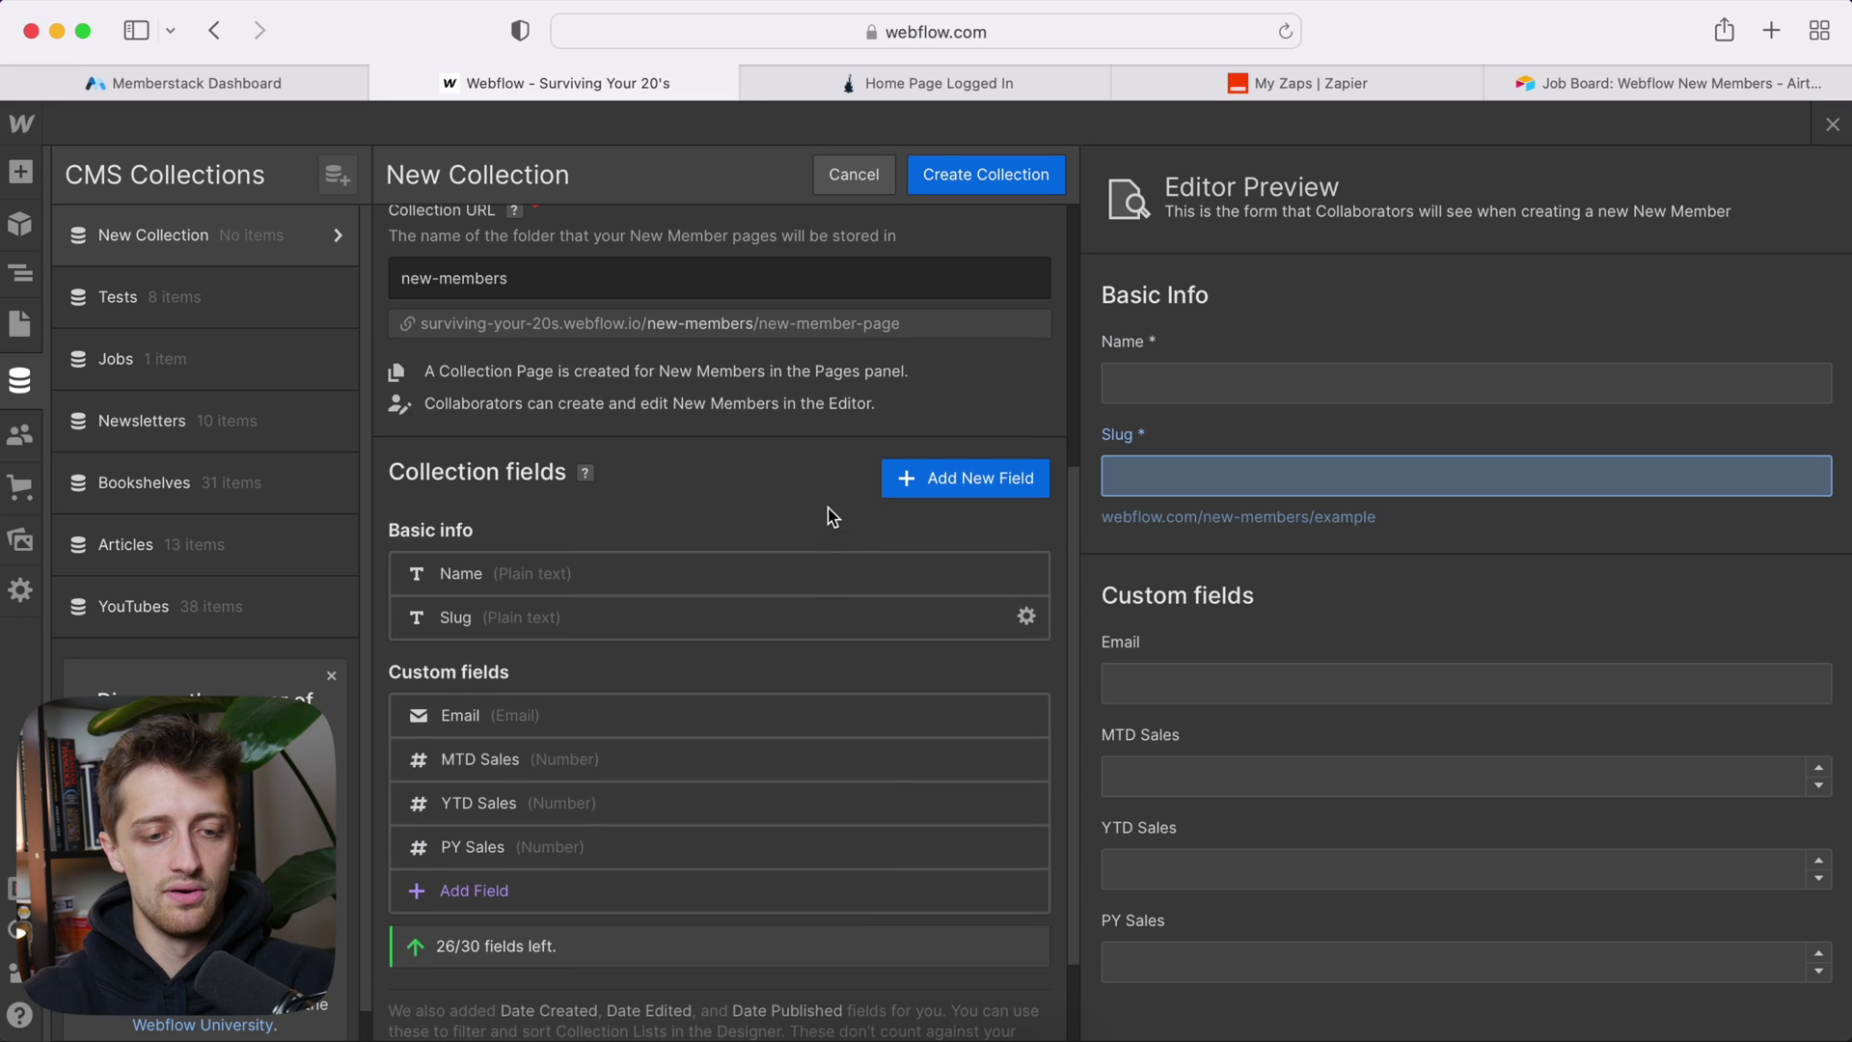
{"action": "scroll", "coordinate": [675, 579], "scroll_direction": "up", "scroll_amount": 2}
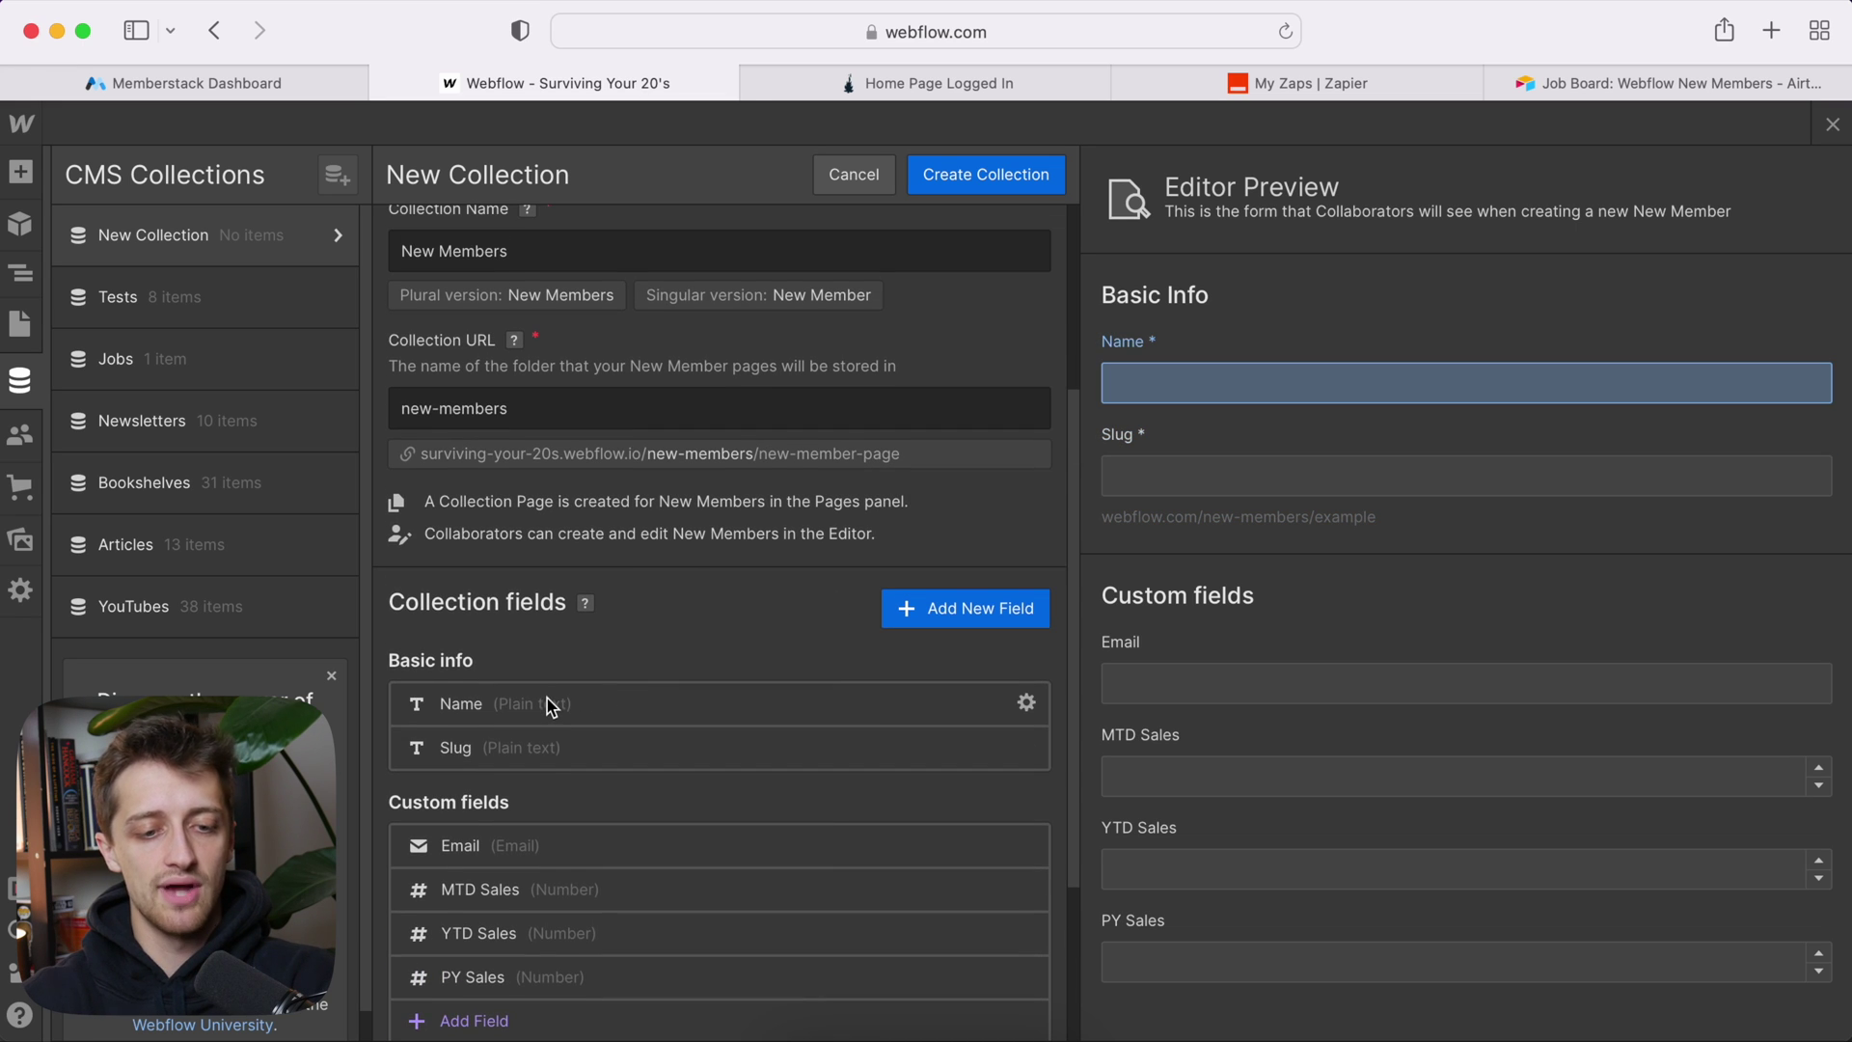
{"action": "scroll", "coordinate": [547, 698], "scroll_direction": "down", "scroll_amount": 2}
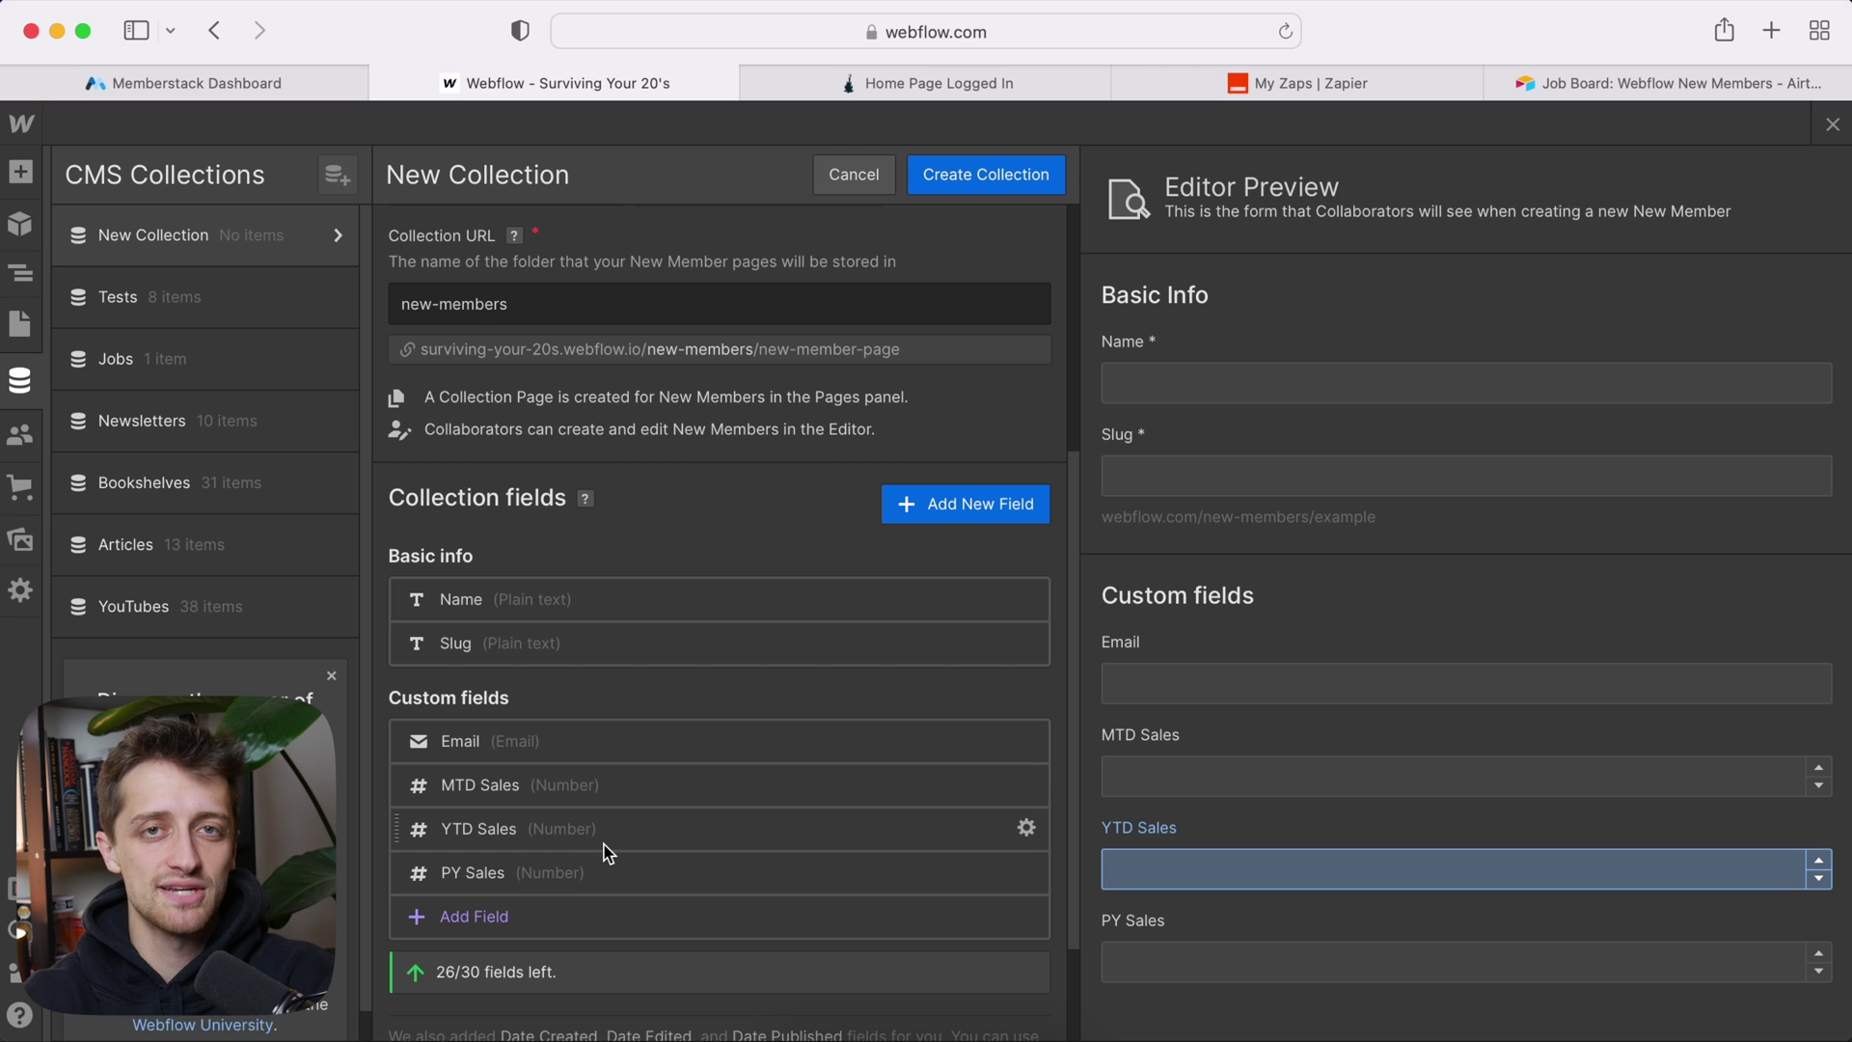
{"action": "scroll", "coordinate": [606, 851], "scroll_direction": "down", "scroll_amount": 3}
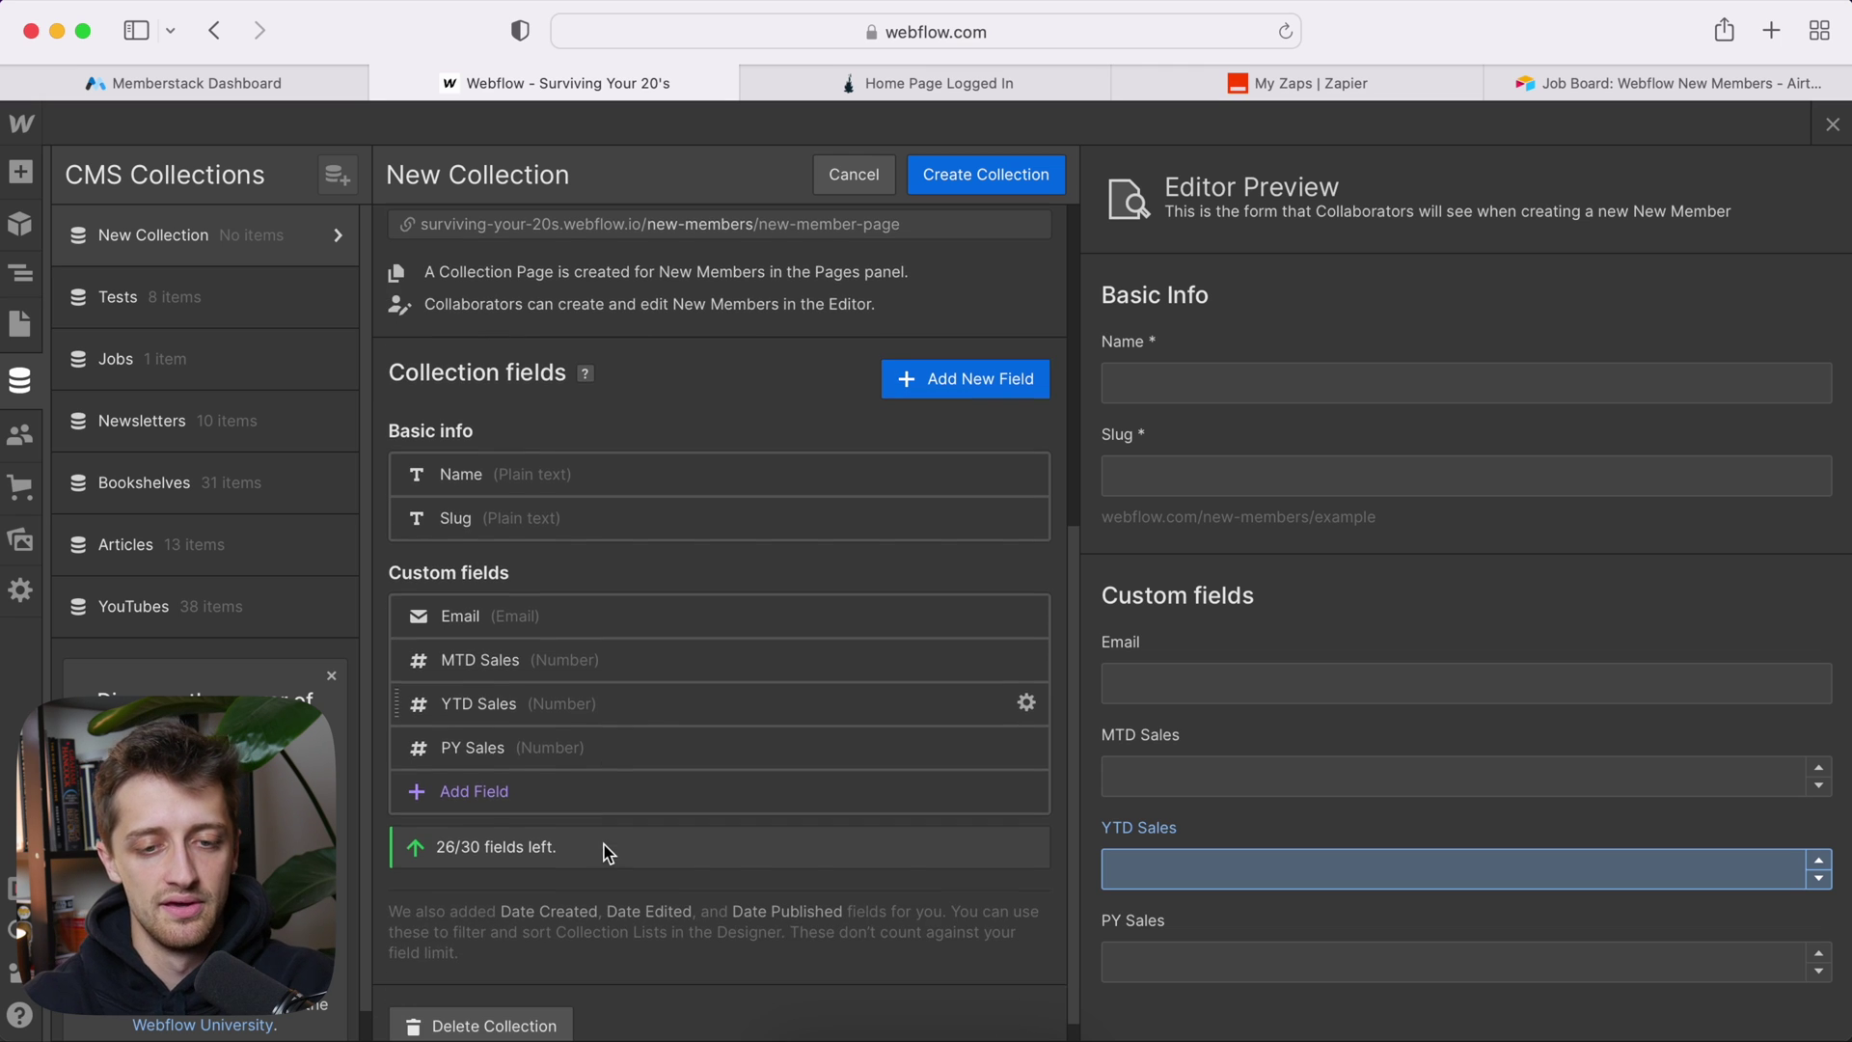
{"action": "scroll", "coordinate": [649, 704], "scroll_direction": "up", "scroll_amount": 5}
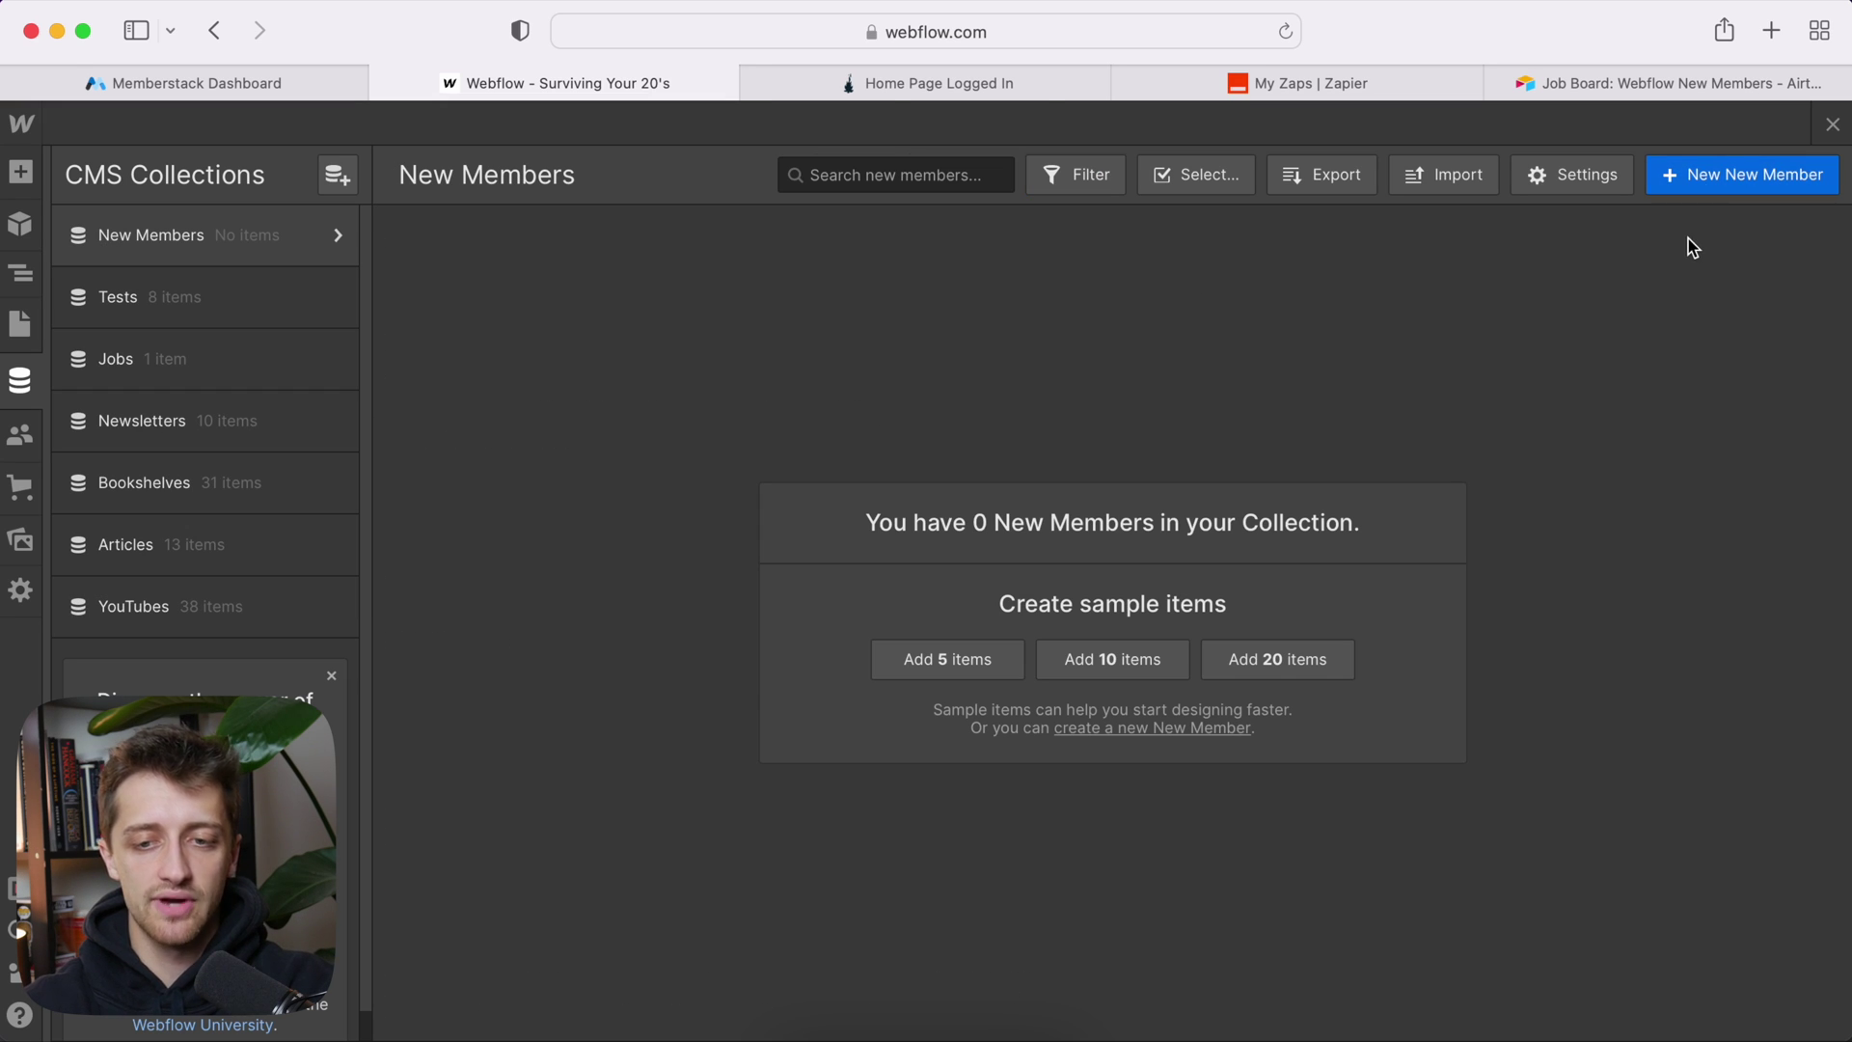
Step: Start a New Members item with a sample name, an email address and MTD Sales 1000
{"action": "left_click", "coordinate": [1725, 179]}
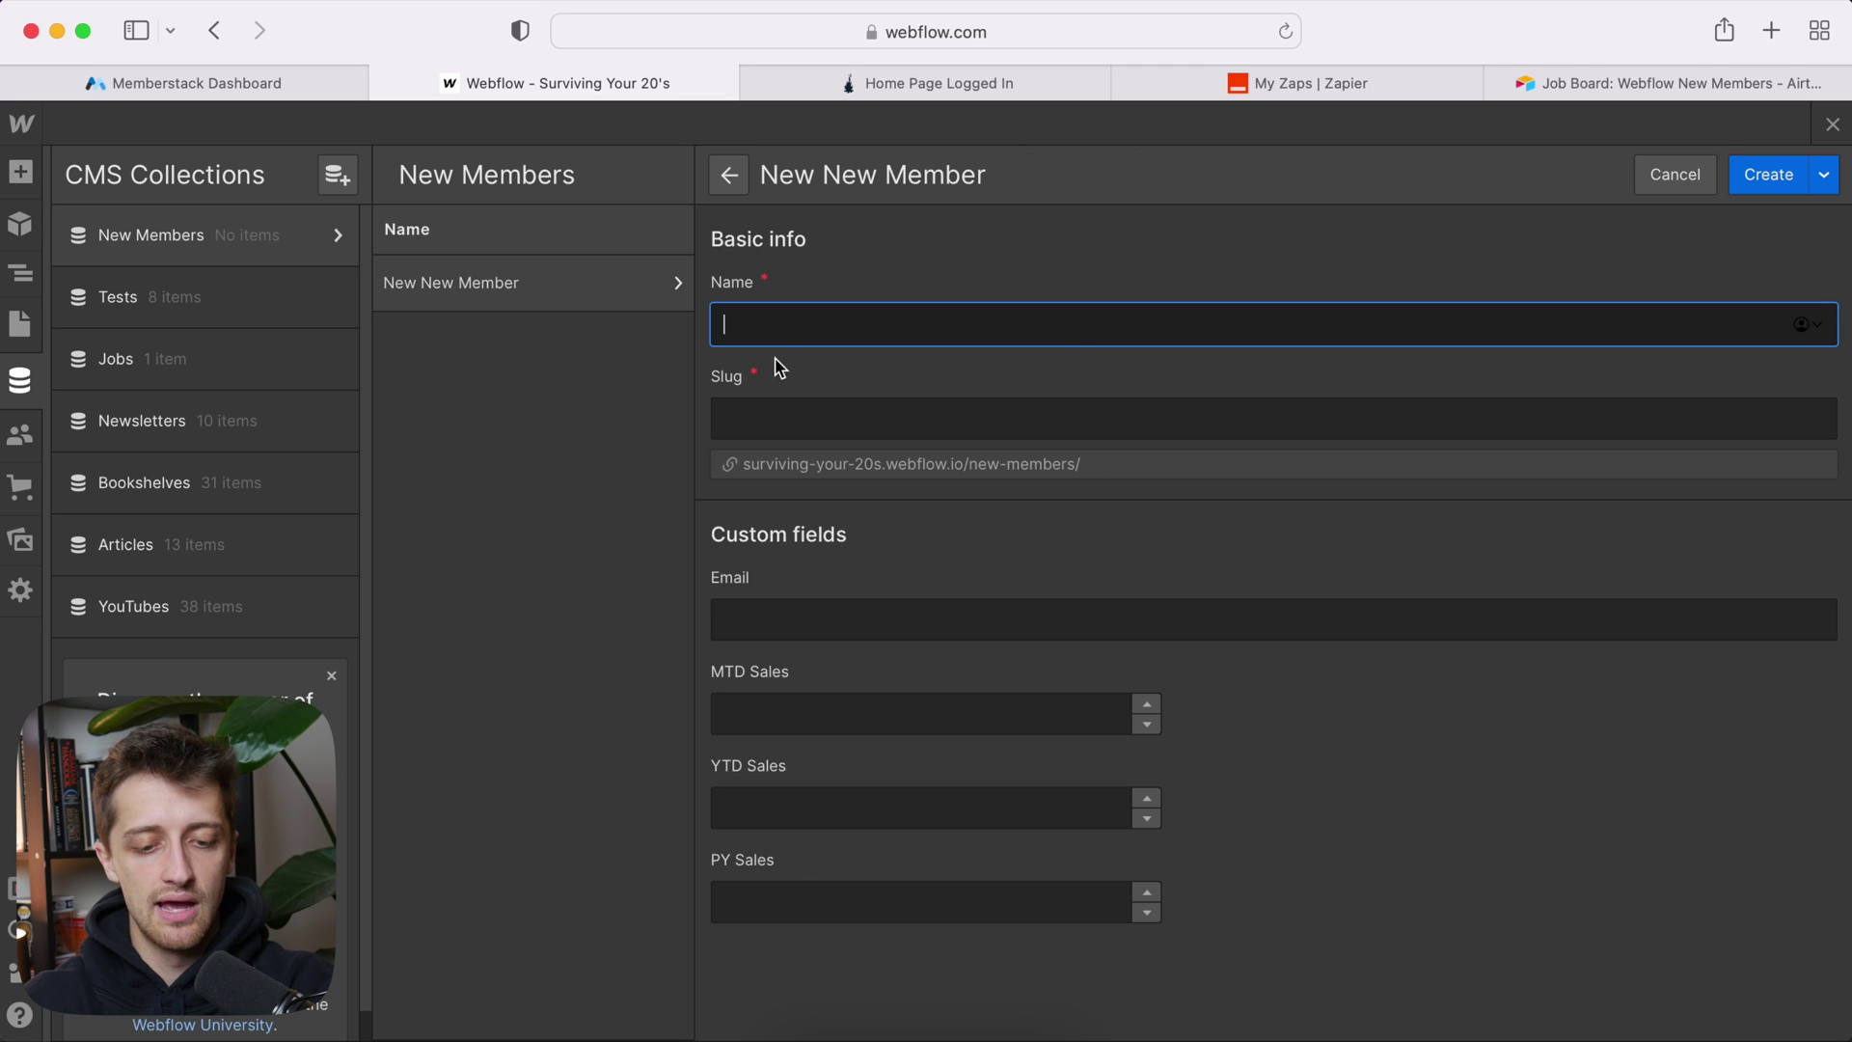
{"action": "type", "text": "Owen Wilson"}
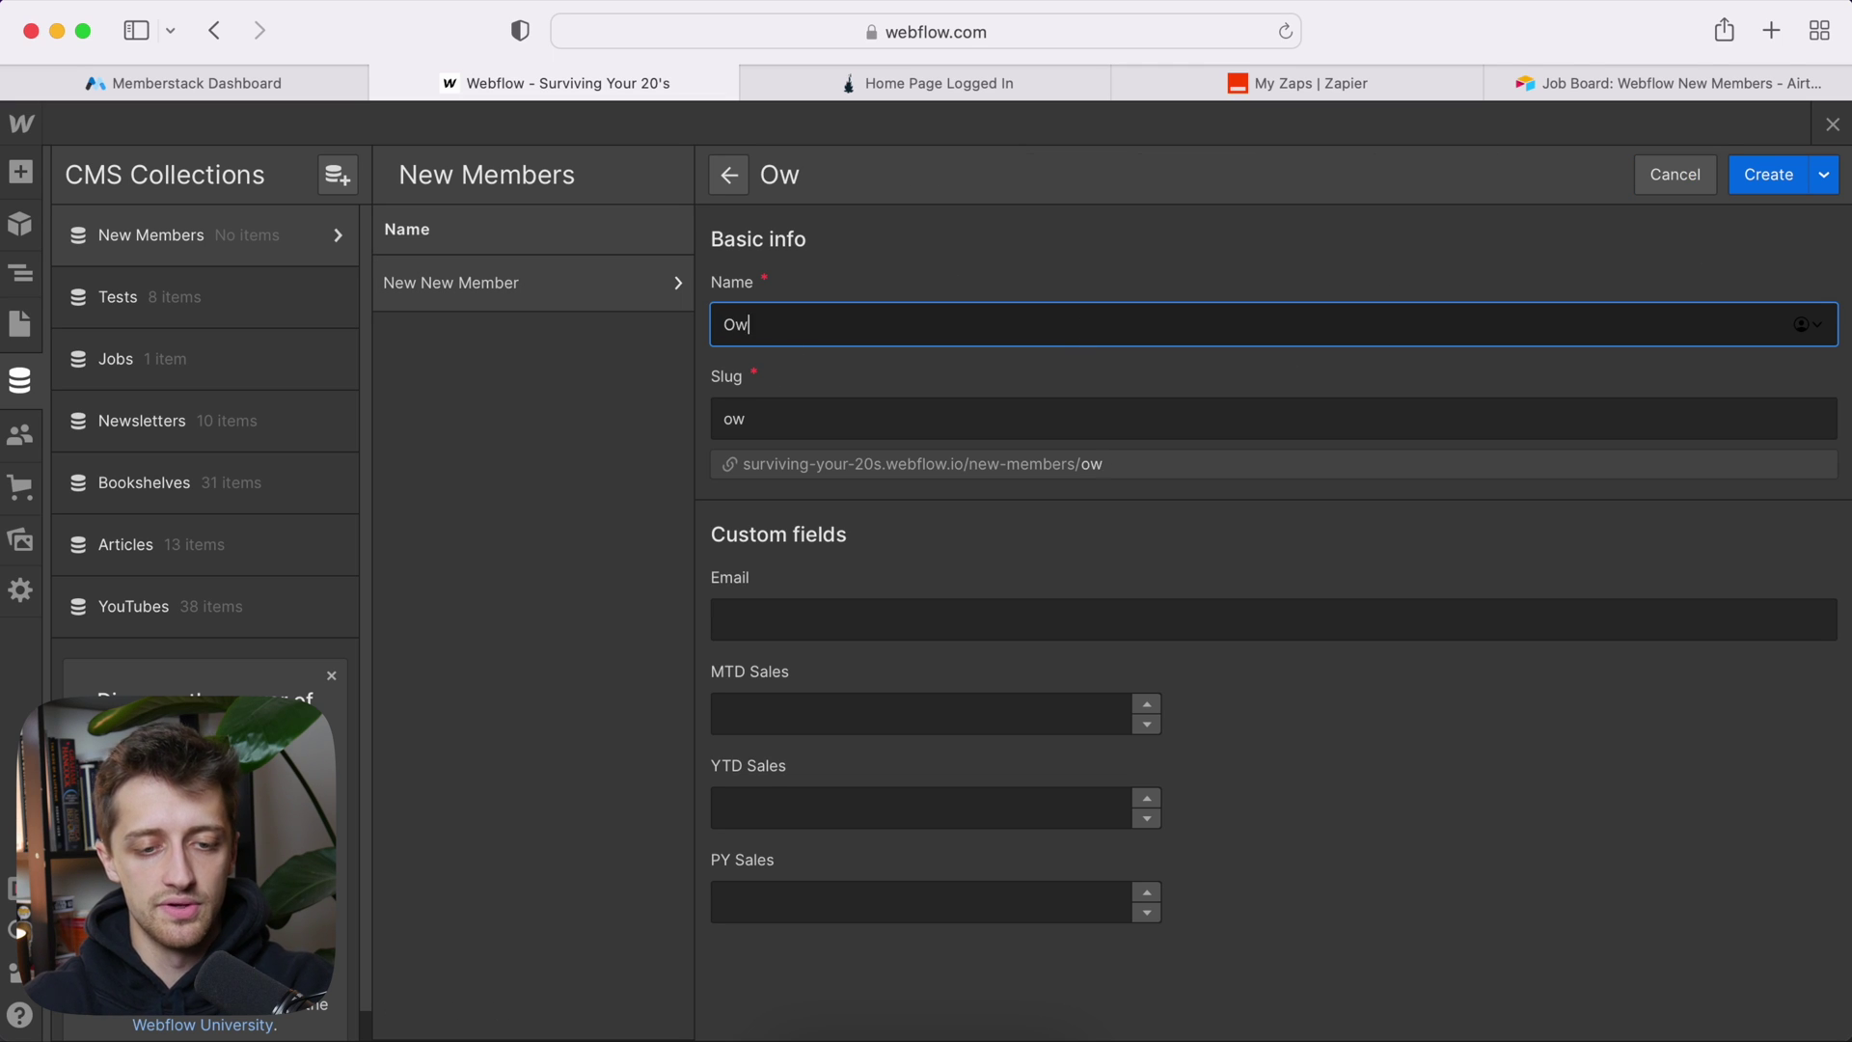
{"action": "left_click", "coordinate": [786, 619]}
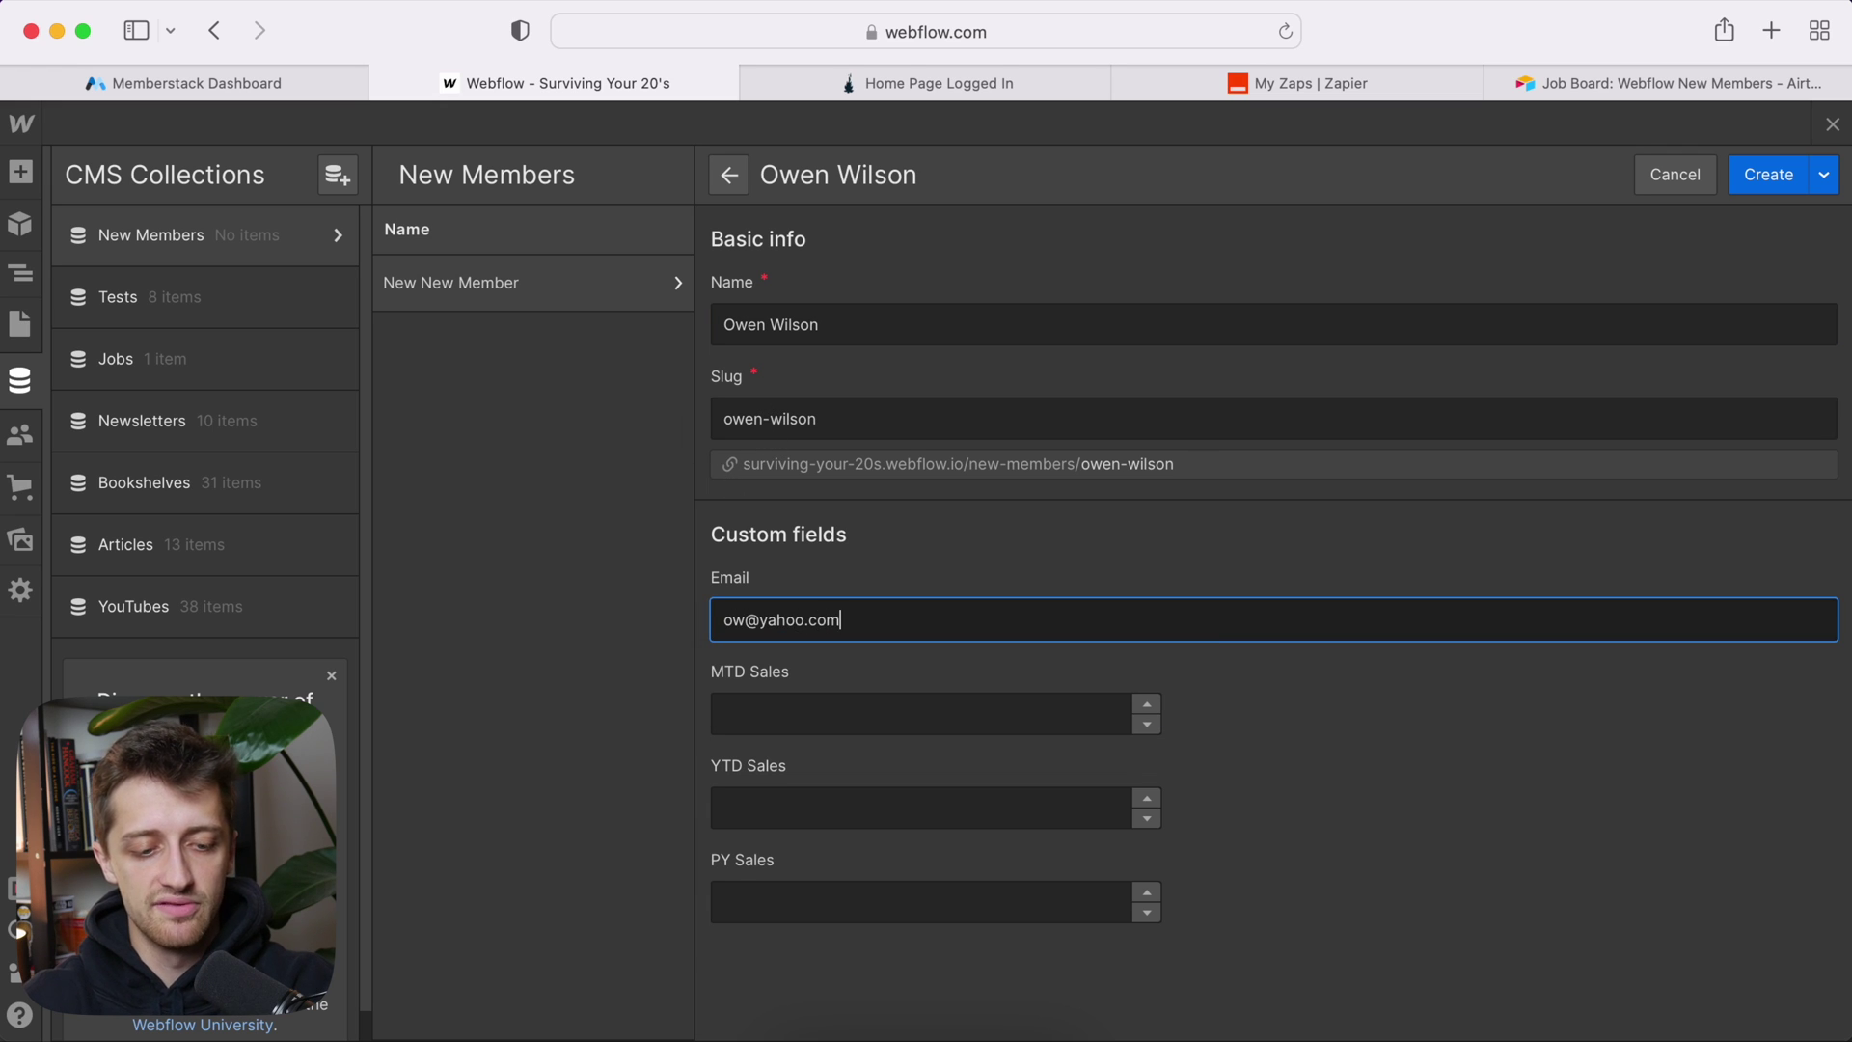
{"action": "left_click", "coordinate": [756, 715]}
{"action": "type", "text": "1000"}
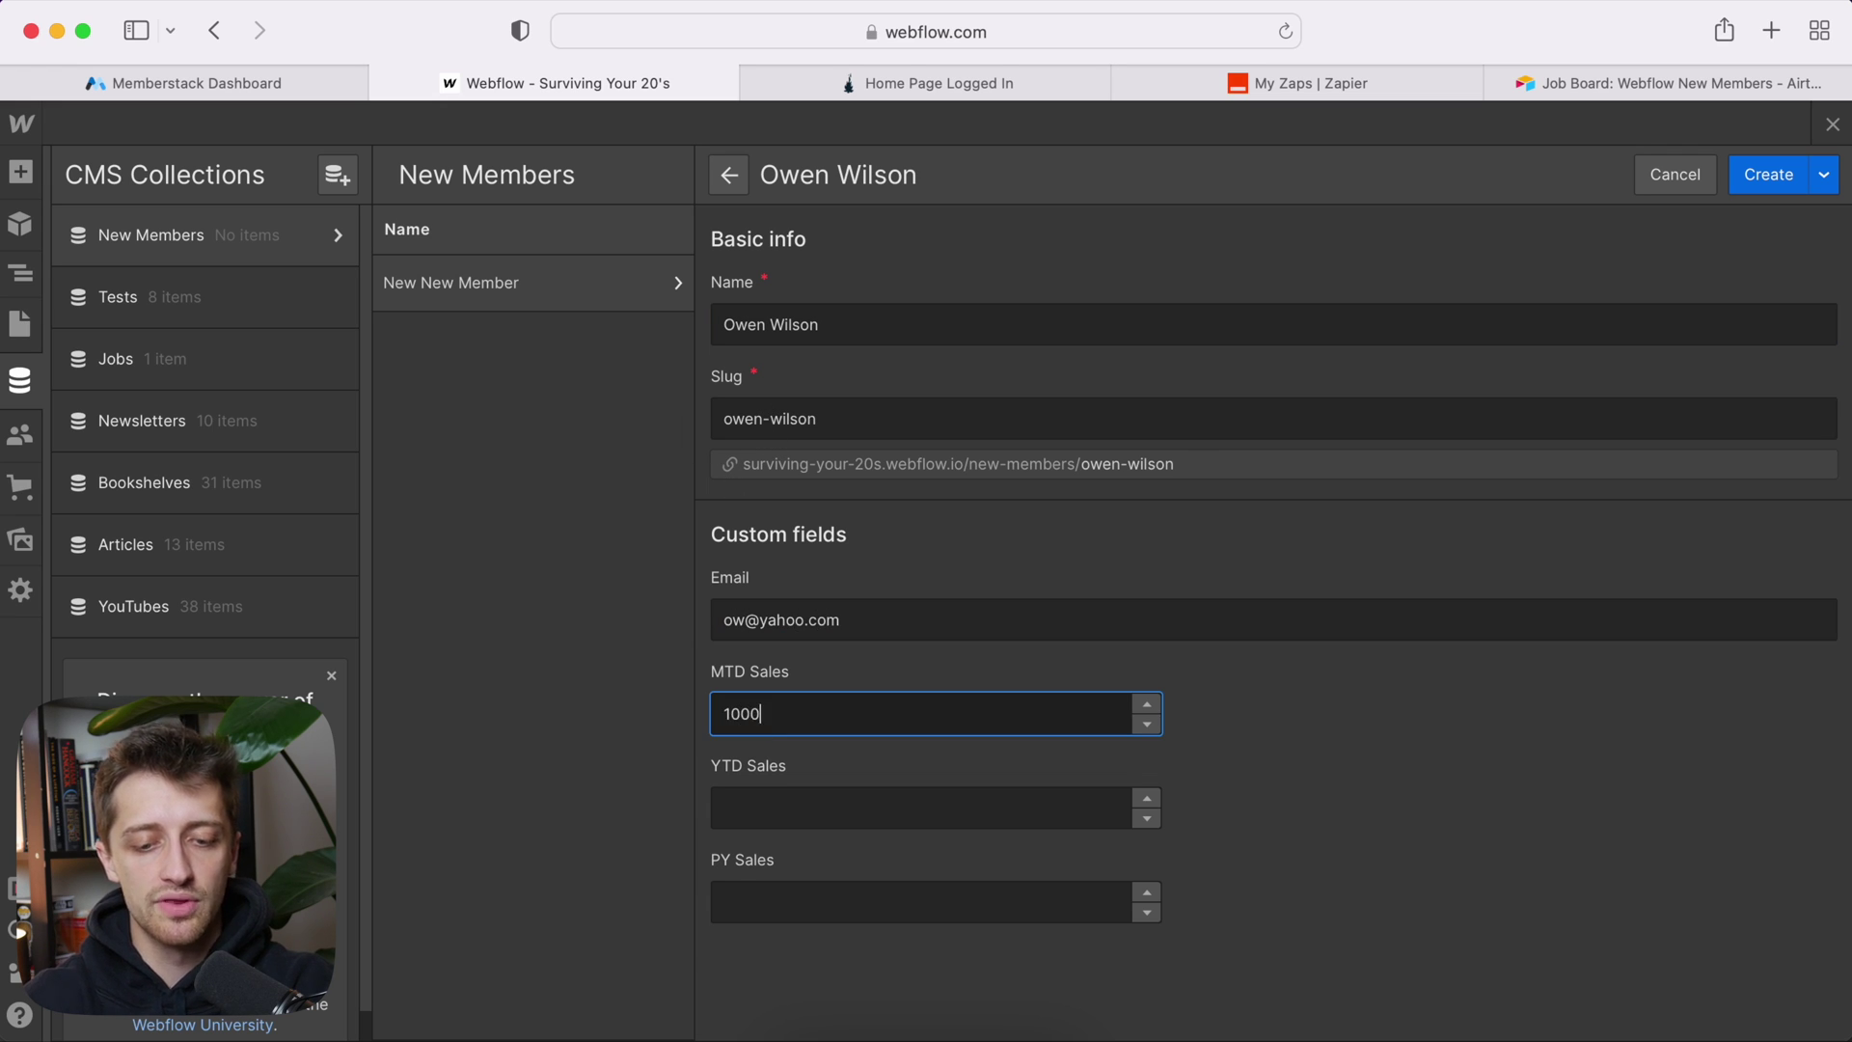
Step: Enter YTD Sales 2000 and PY Sales 3000, create the item, and return to the canvas
{"action": "left_click", "coordinate": [772, 804]}
{"action": "type", "text": "2000"}
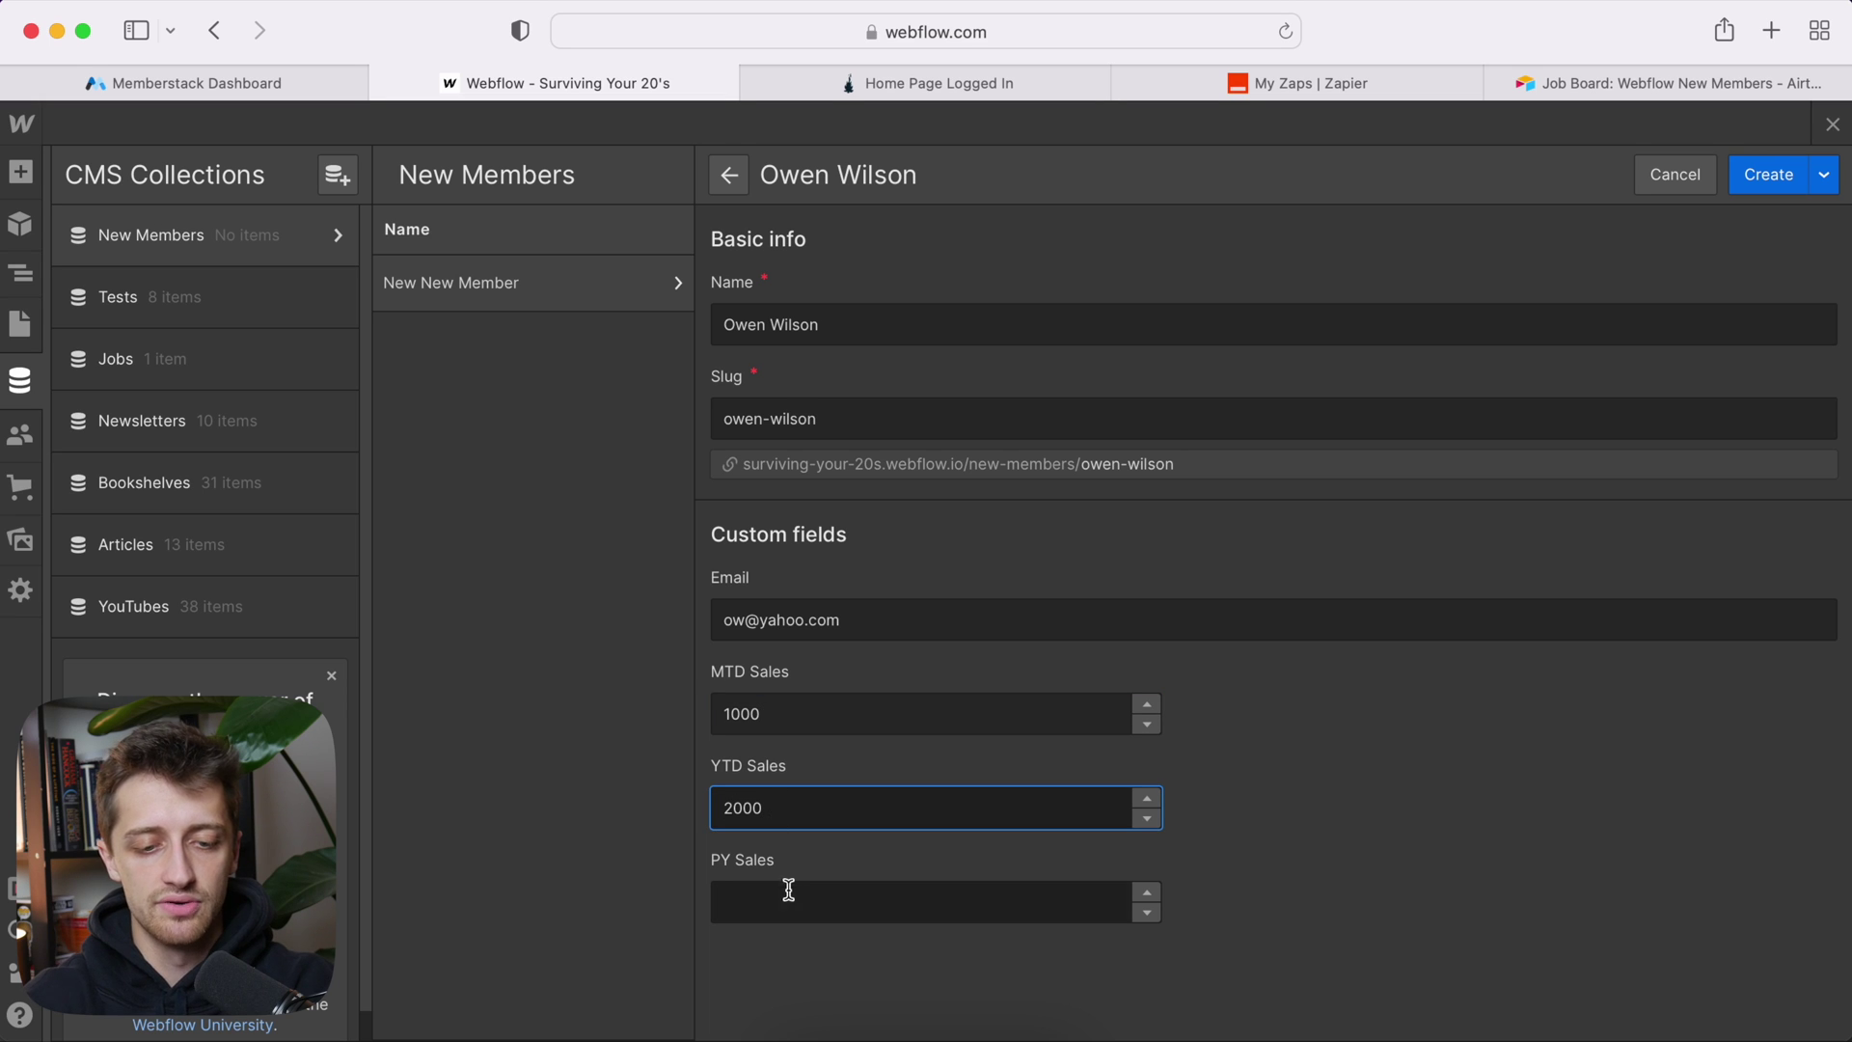
{"action": "left_click", "coordinate": [787, 889]}
{"action": "type", "text": "3000"}
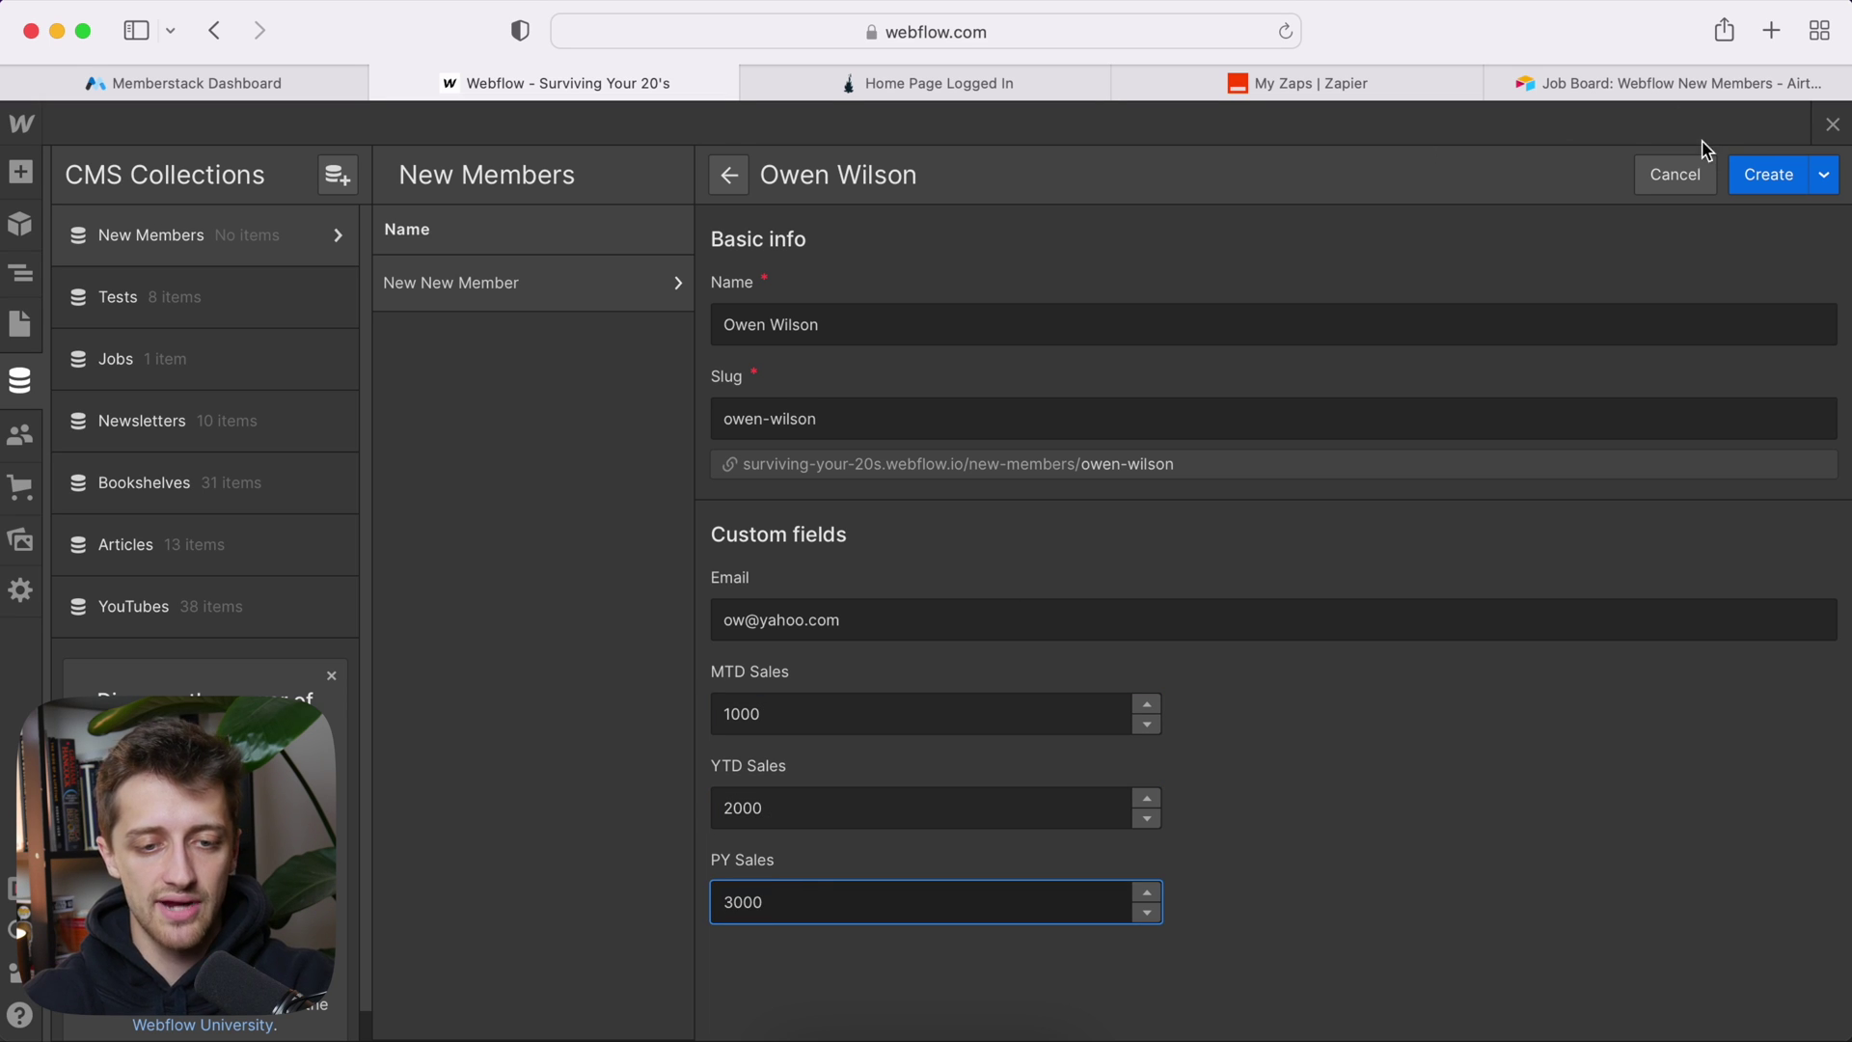
{"action": "left_click", "coordinate": [1765, 174]}
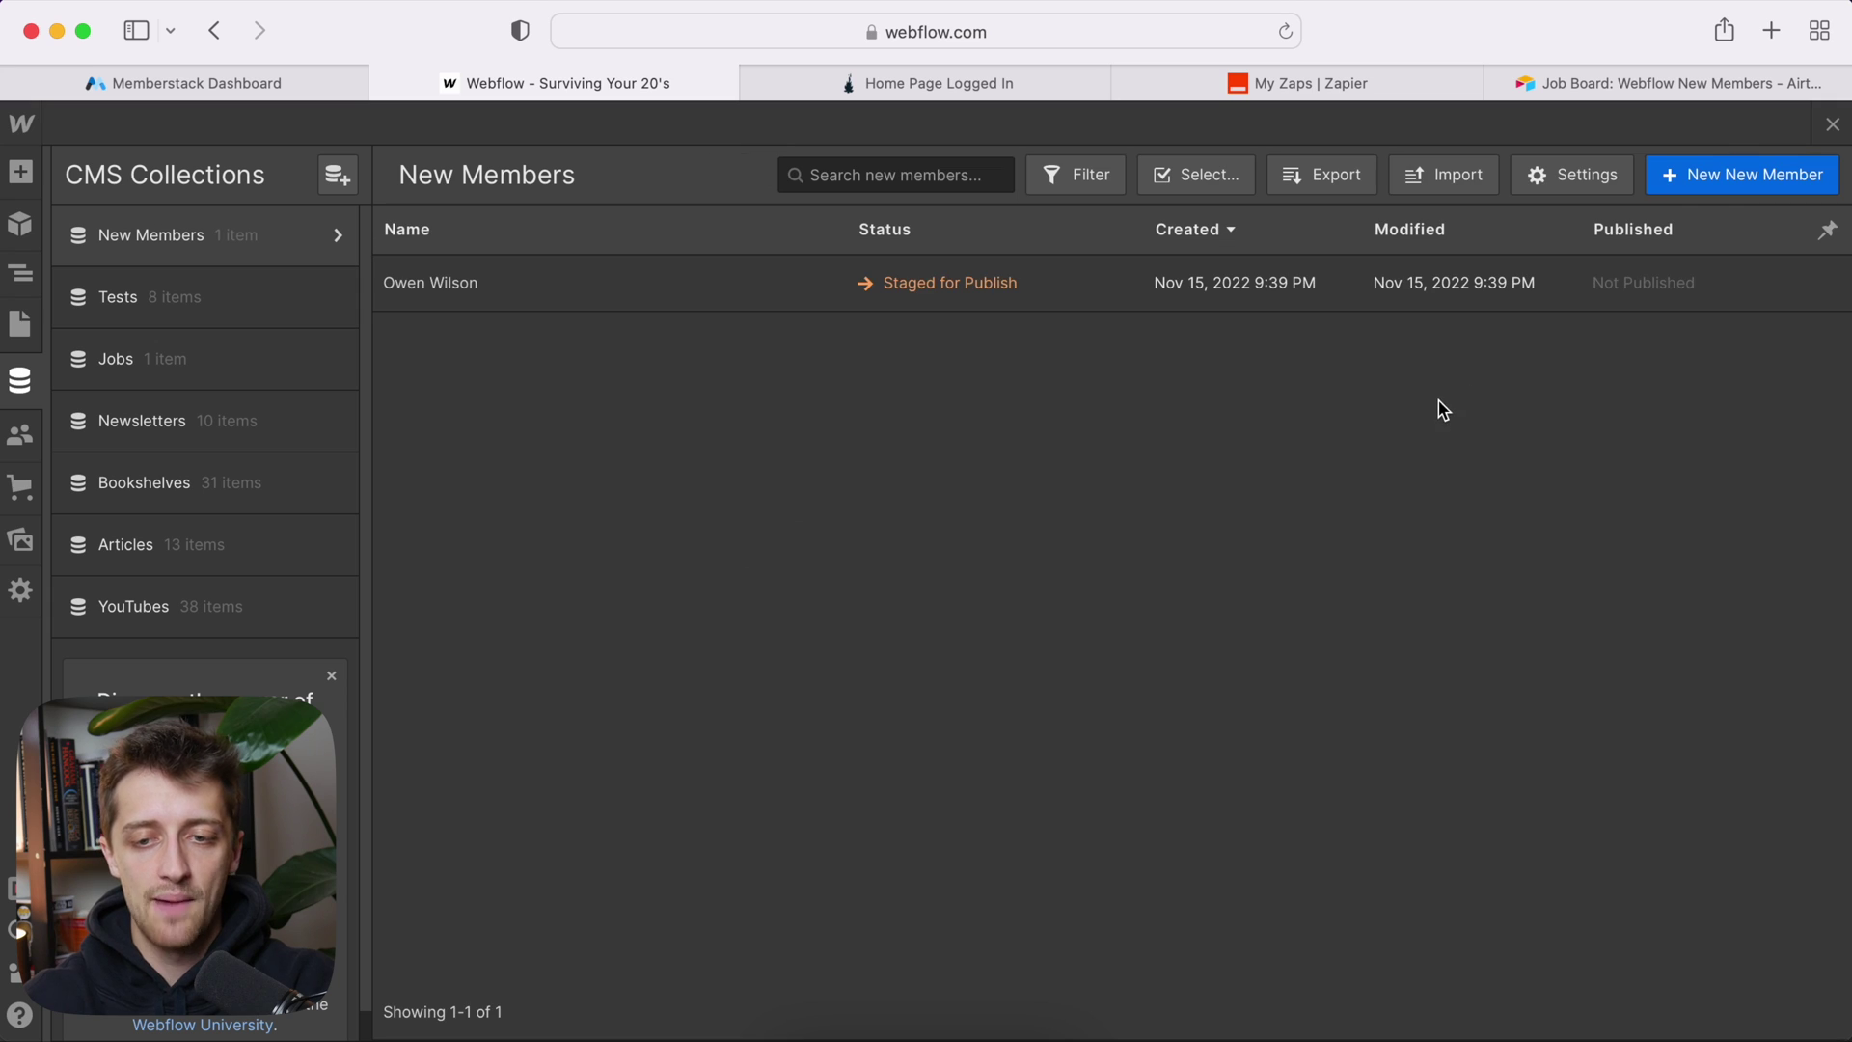
{"action": "left_click", "coordinate": [1832, 124]}
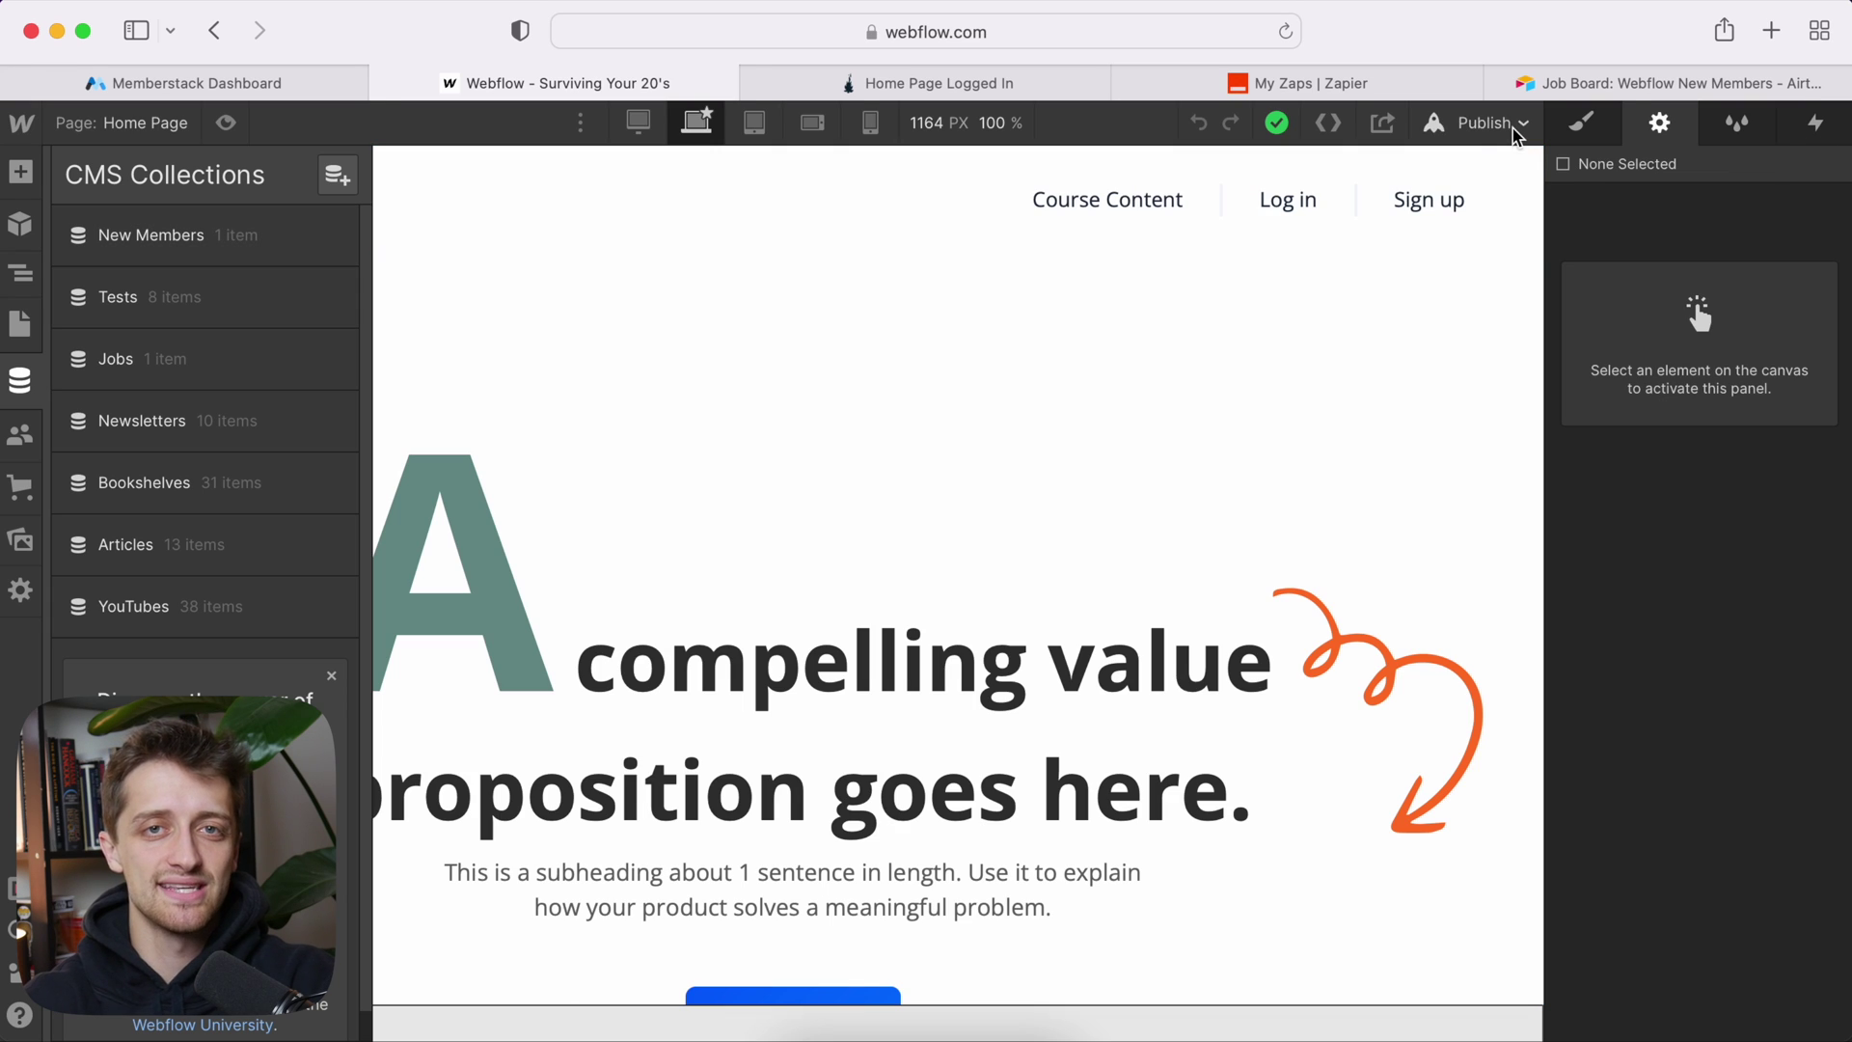
{"action": "left_click", "coordinate": [1505, 124]}
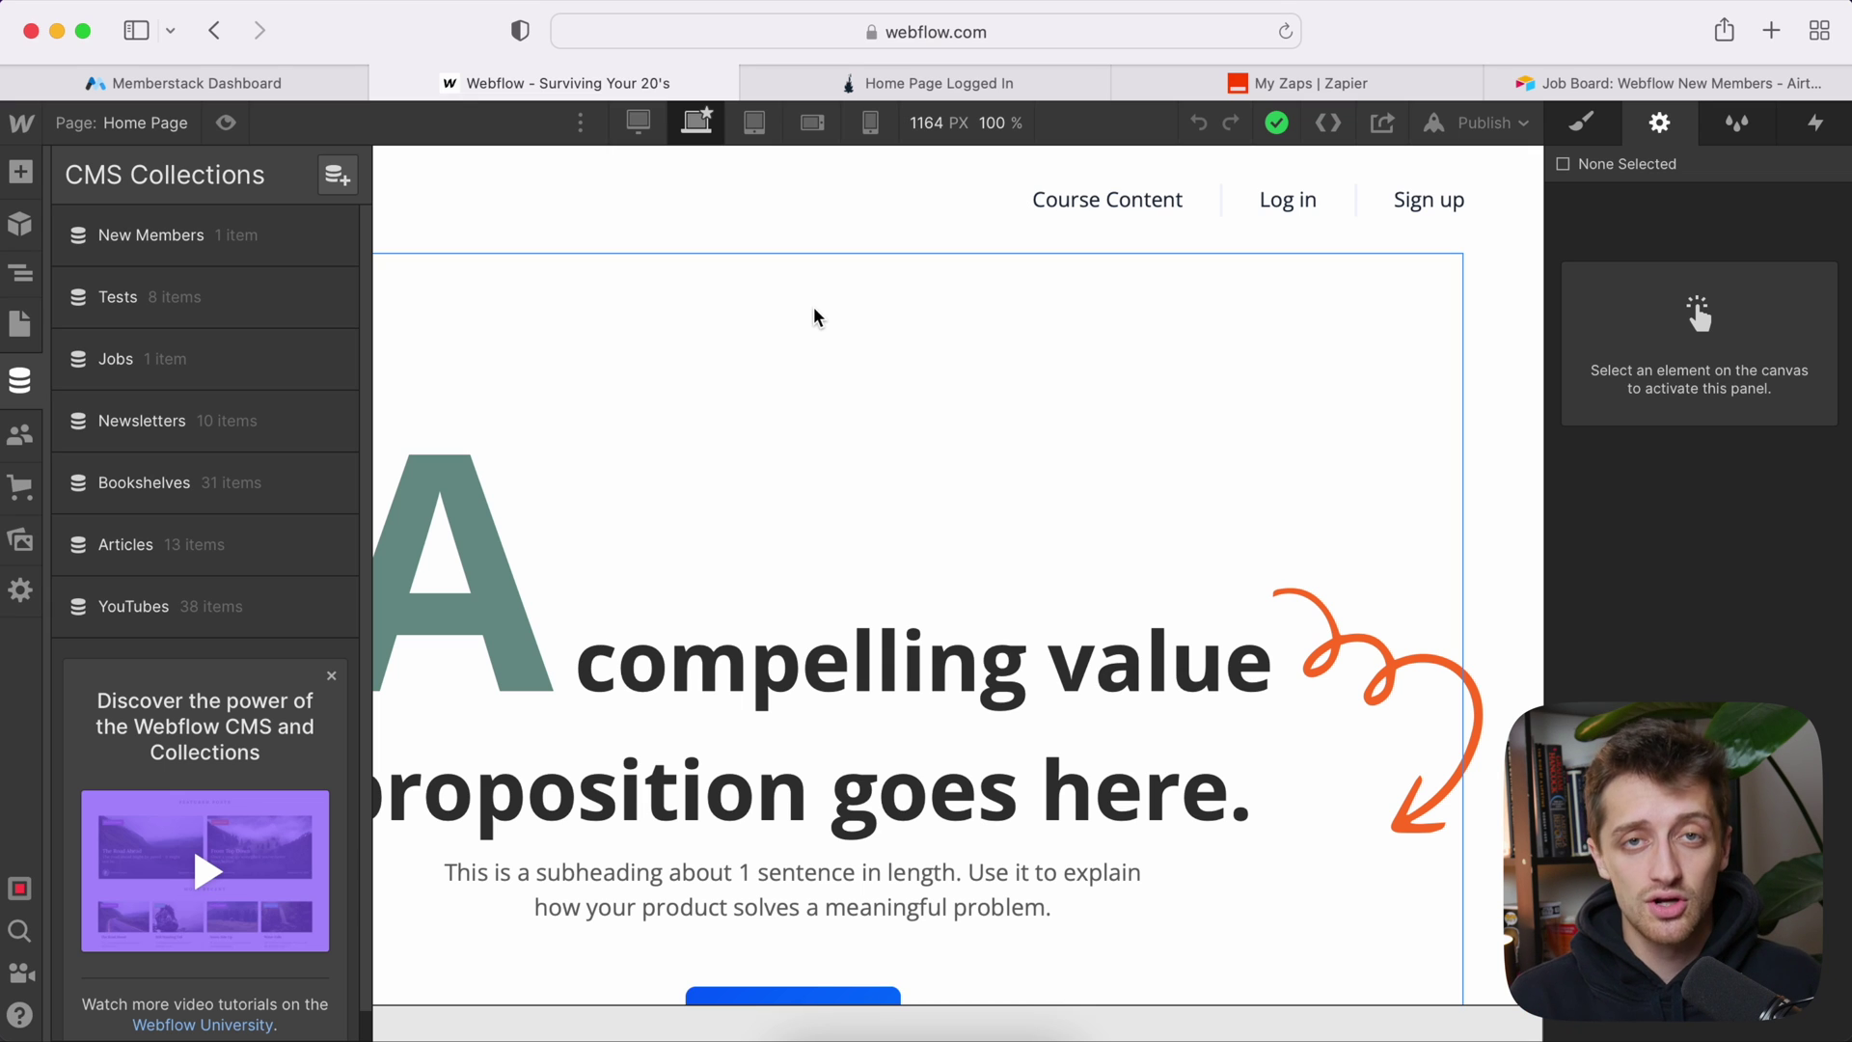
Step: Open the empty New Members Template page showing the sample member, with nothing selected
{"action": "left_click", "coordinate": [814, 319]}
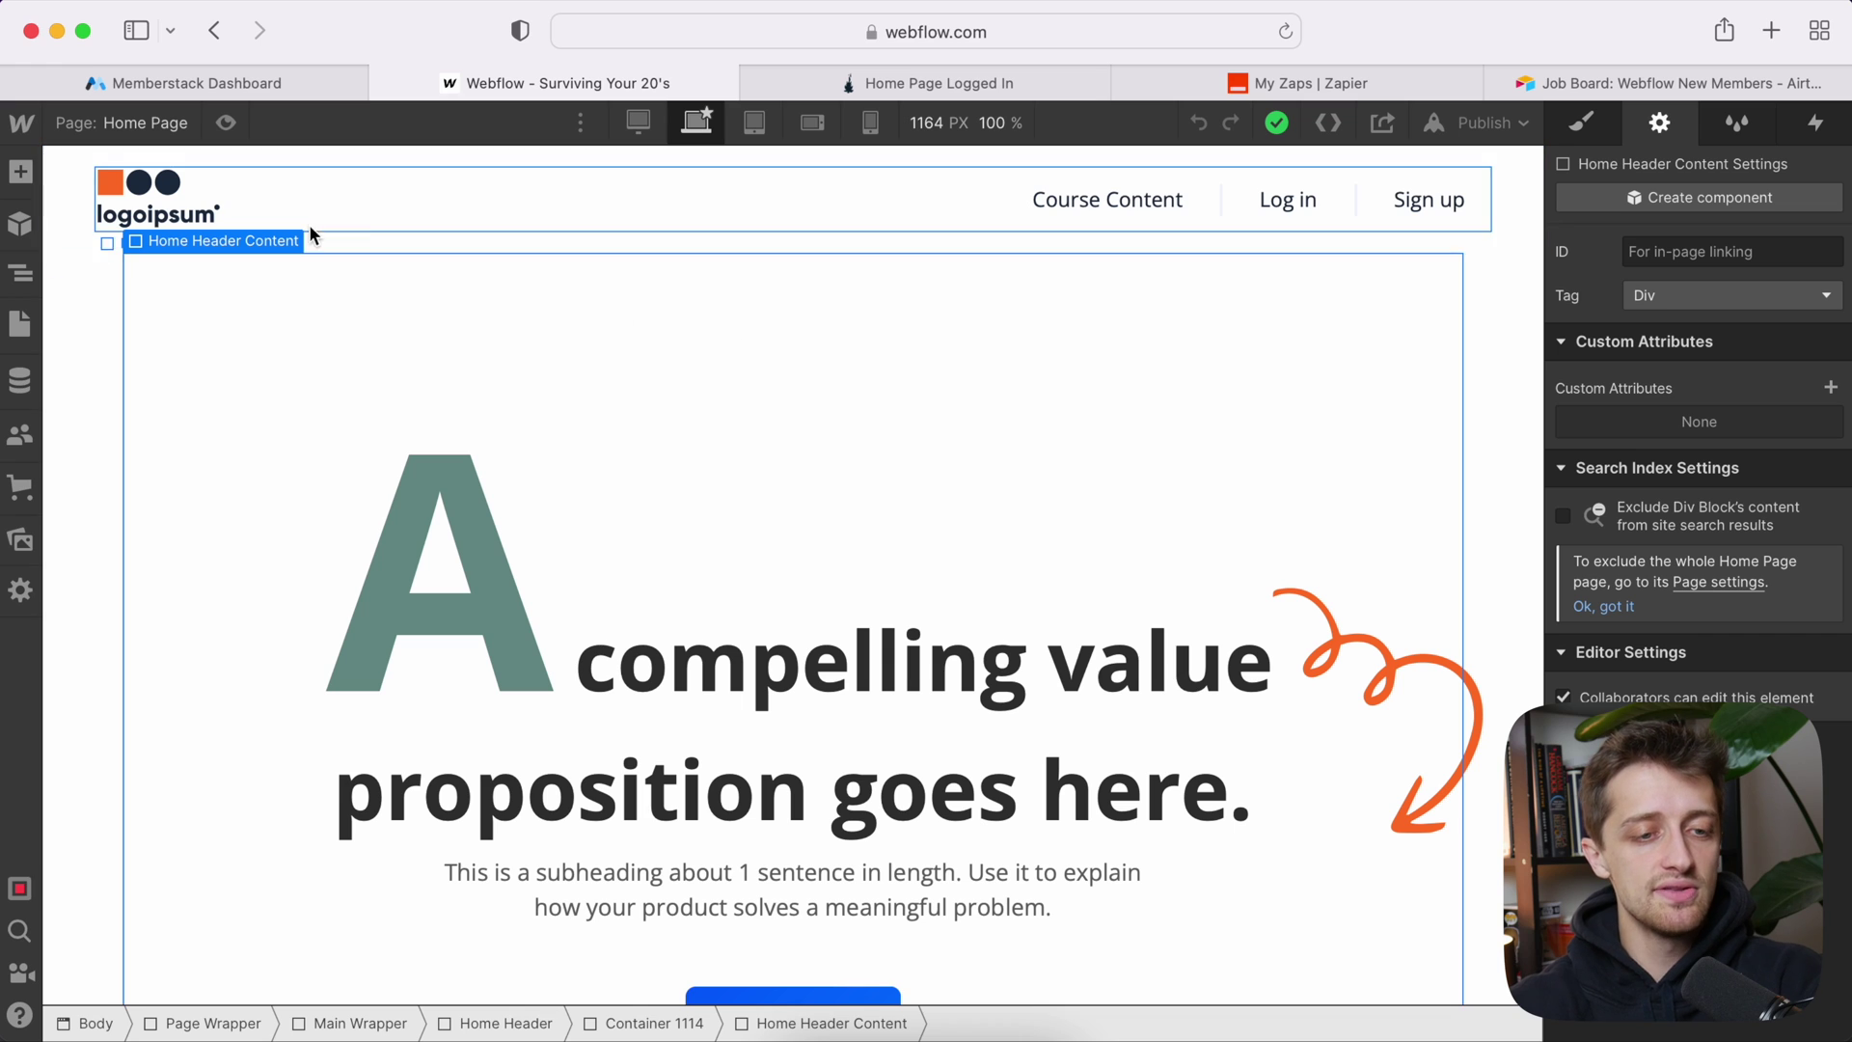
{"action": "left_click", "coordinate": [145, 122]}
{"action": "scroll", "coordinate": [180, 620], "scroll_direction": "down", "scroll_amount": 3}
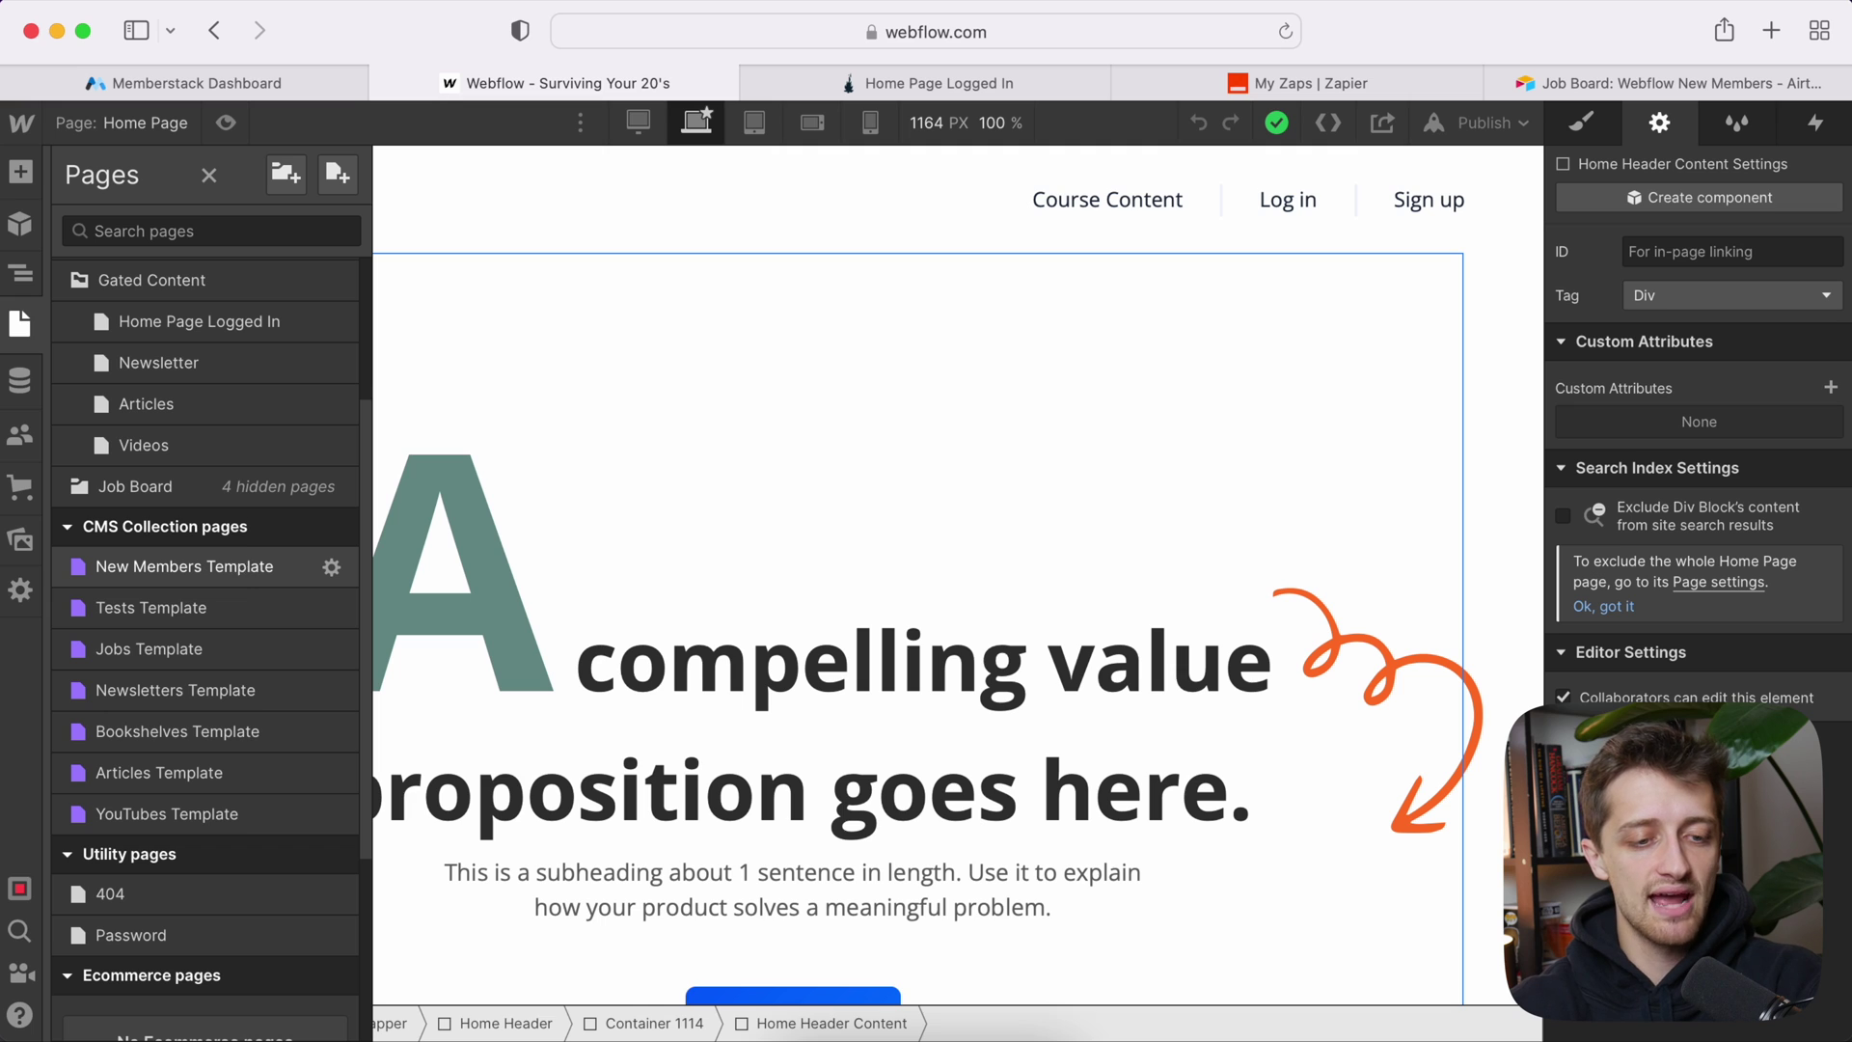
{"action": "left_click", "coordinate": [214, 576]}
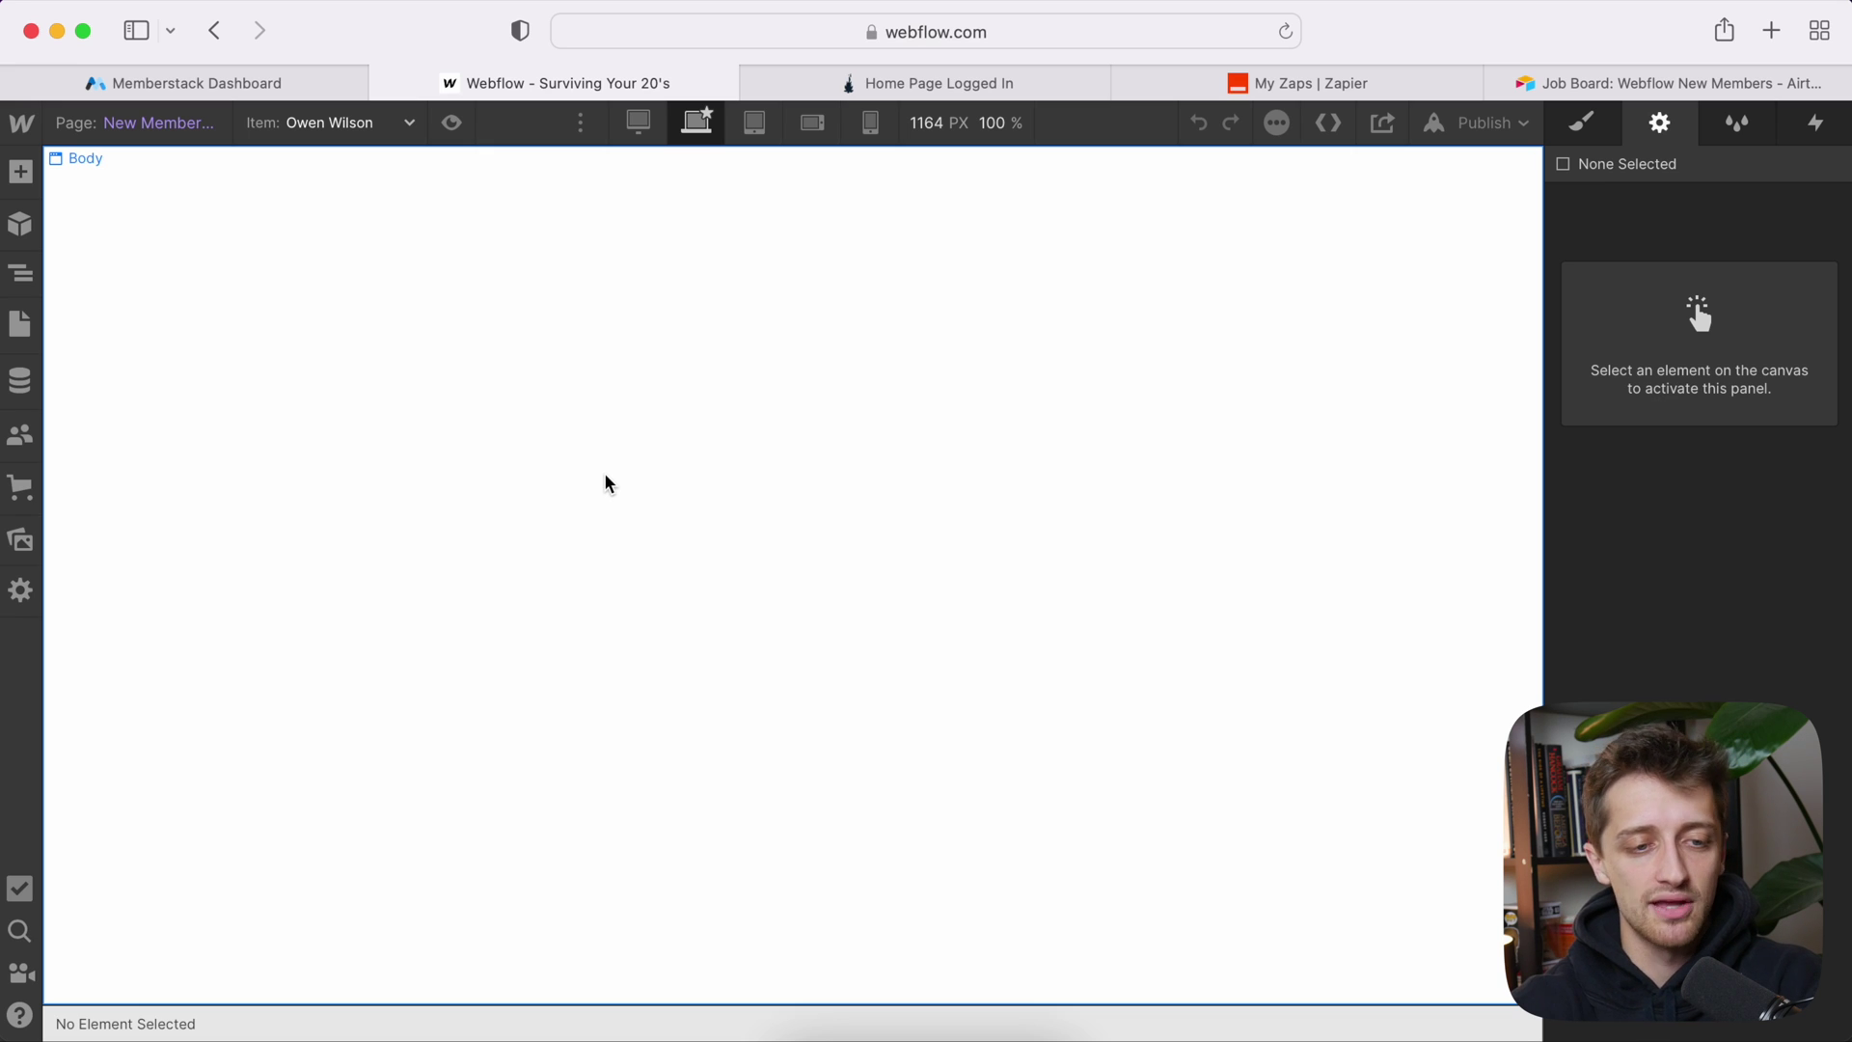
{"action": "left_click", "coordinate": [887, 442]}
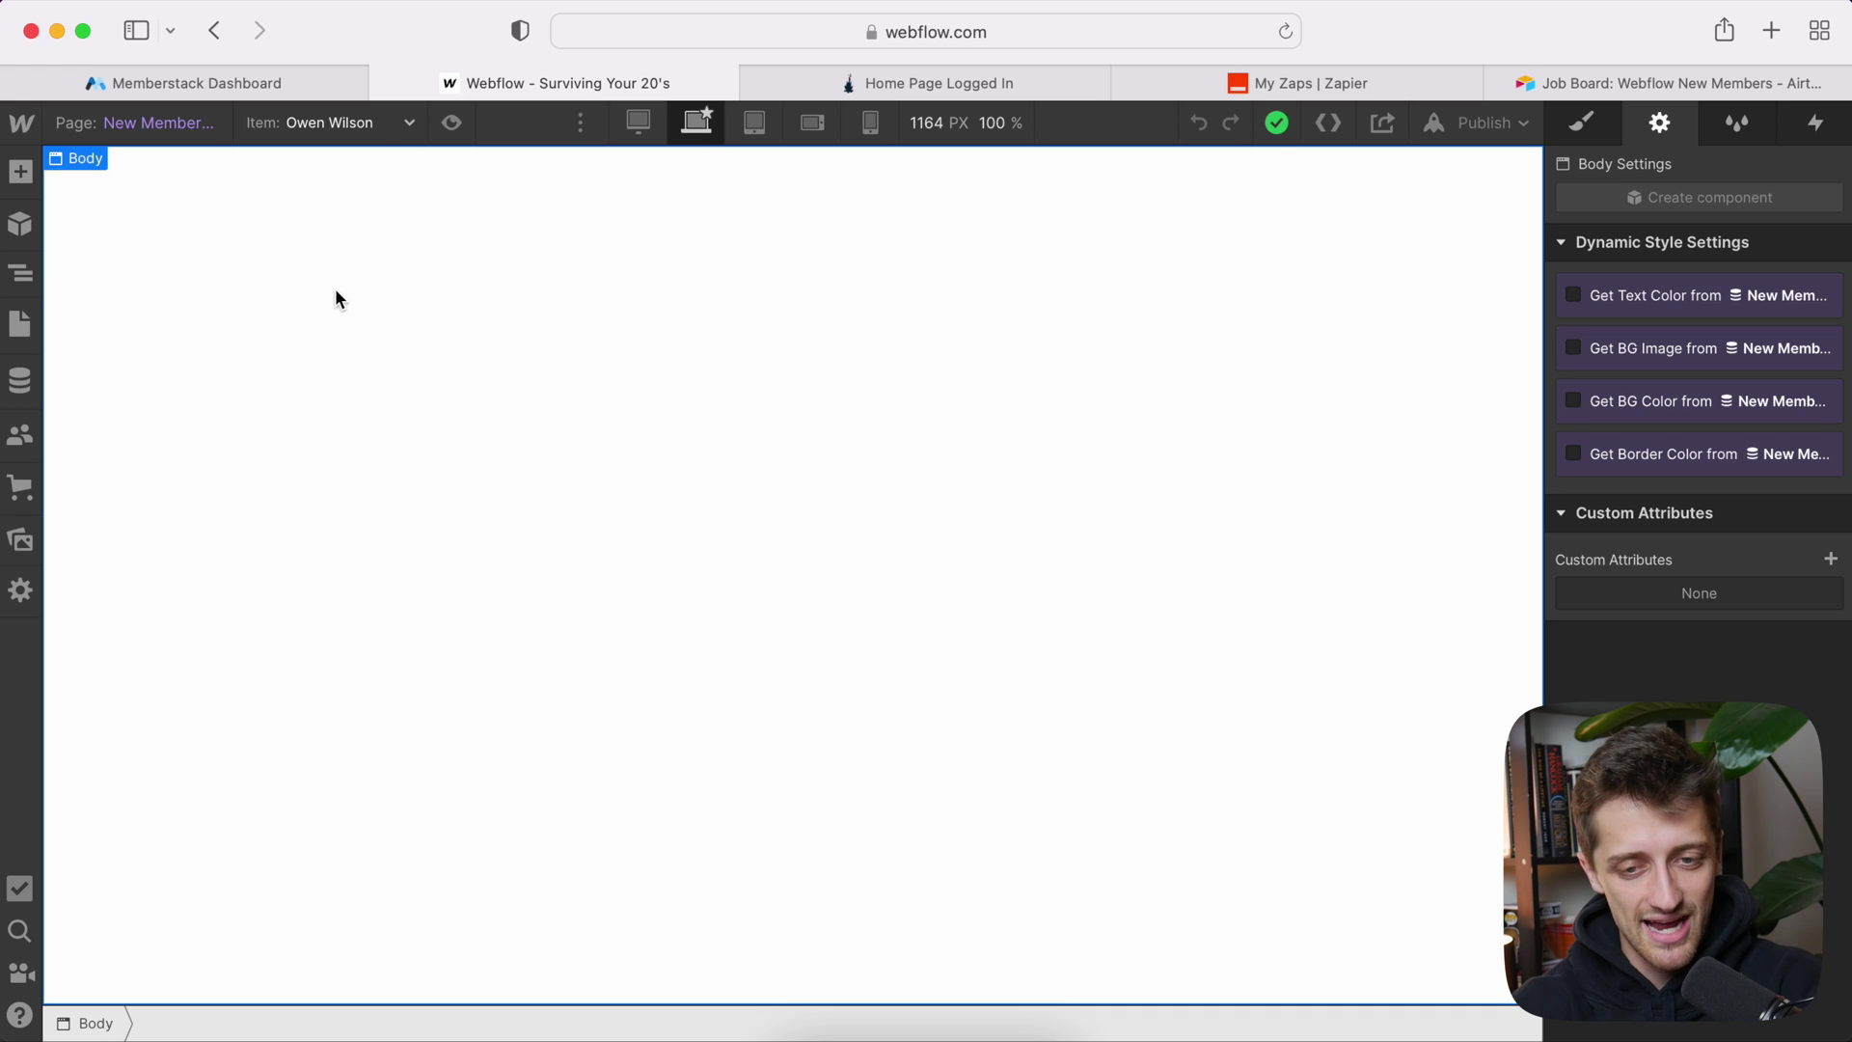
{"action": "key", "text": "Escape"}
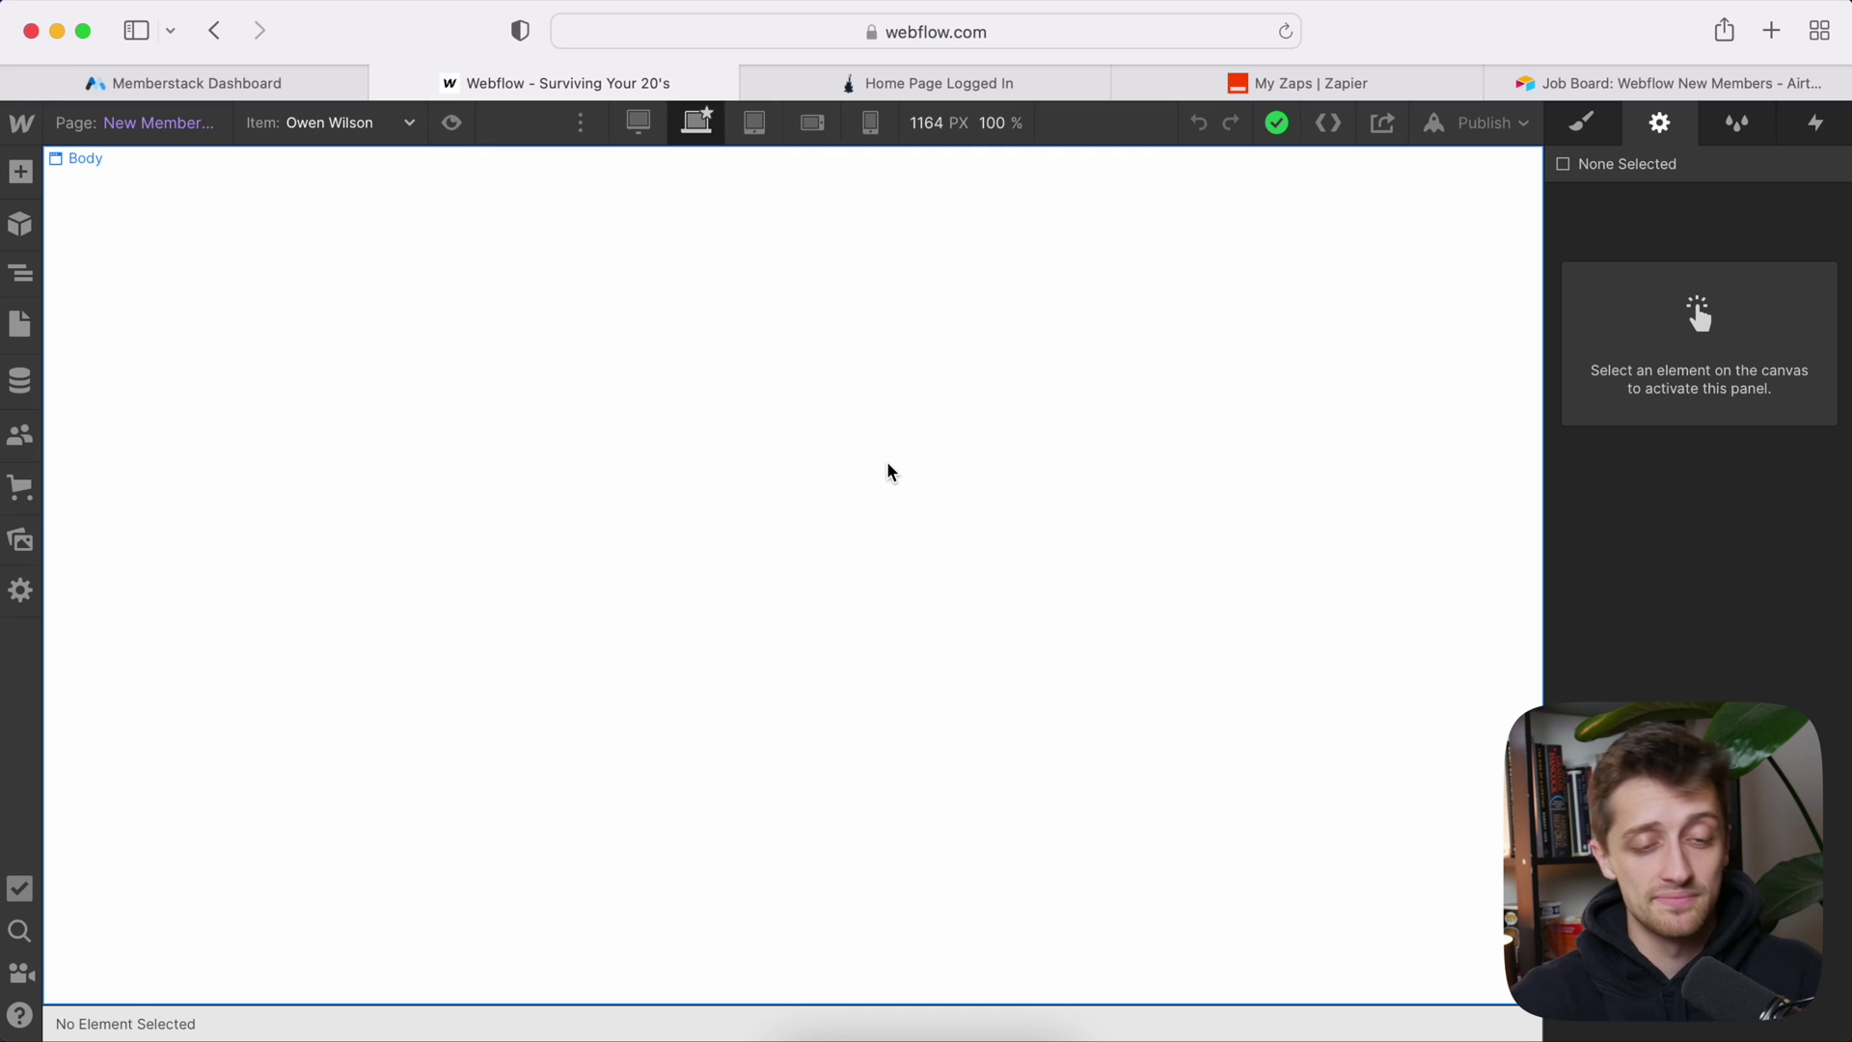
Step: Open the Tests Template page and select its Page Wrapper in the Navigator
{"action": "left_click", "coordinate": [159, 125]}
{"action": "left_click", "coordinate": [152, 847]}
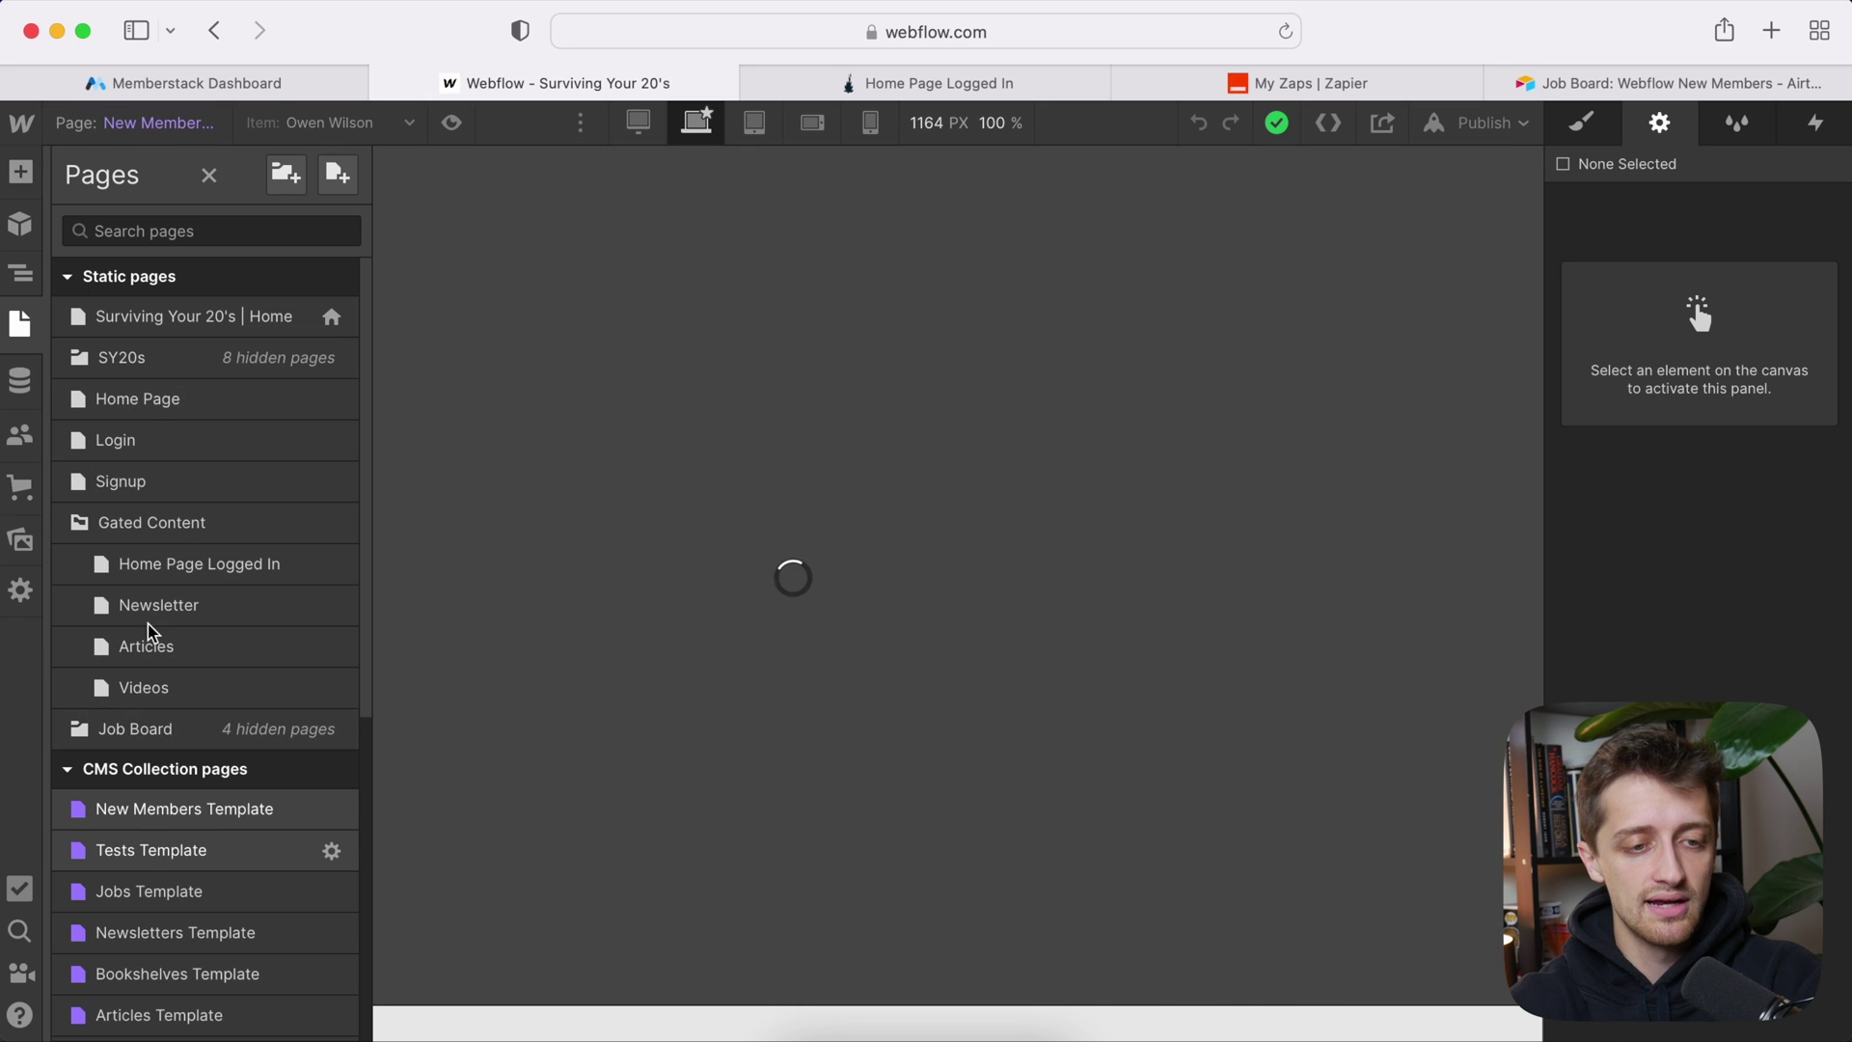
{"action": "left_click", "coordinate": [66, 366]}
{"action": "left_click", "coordinate": [19, 287]}
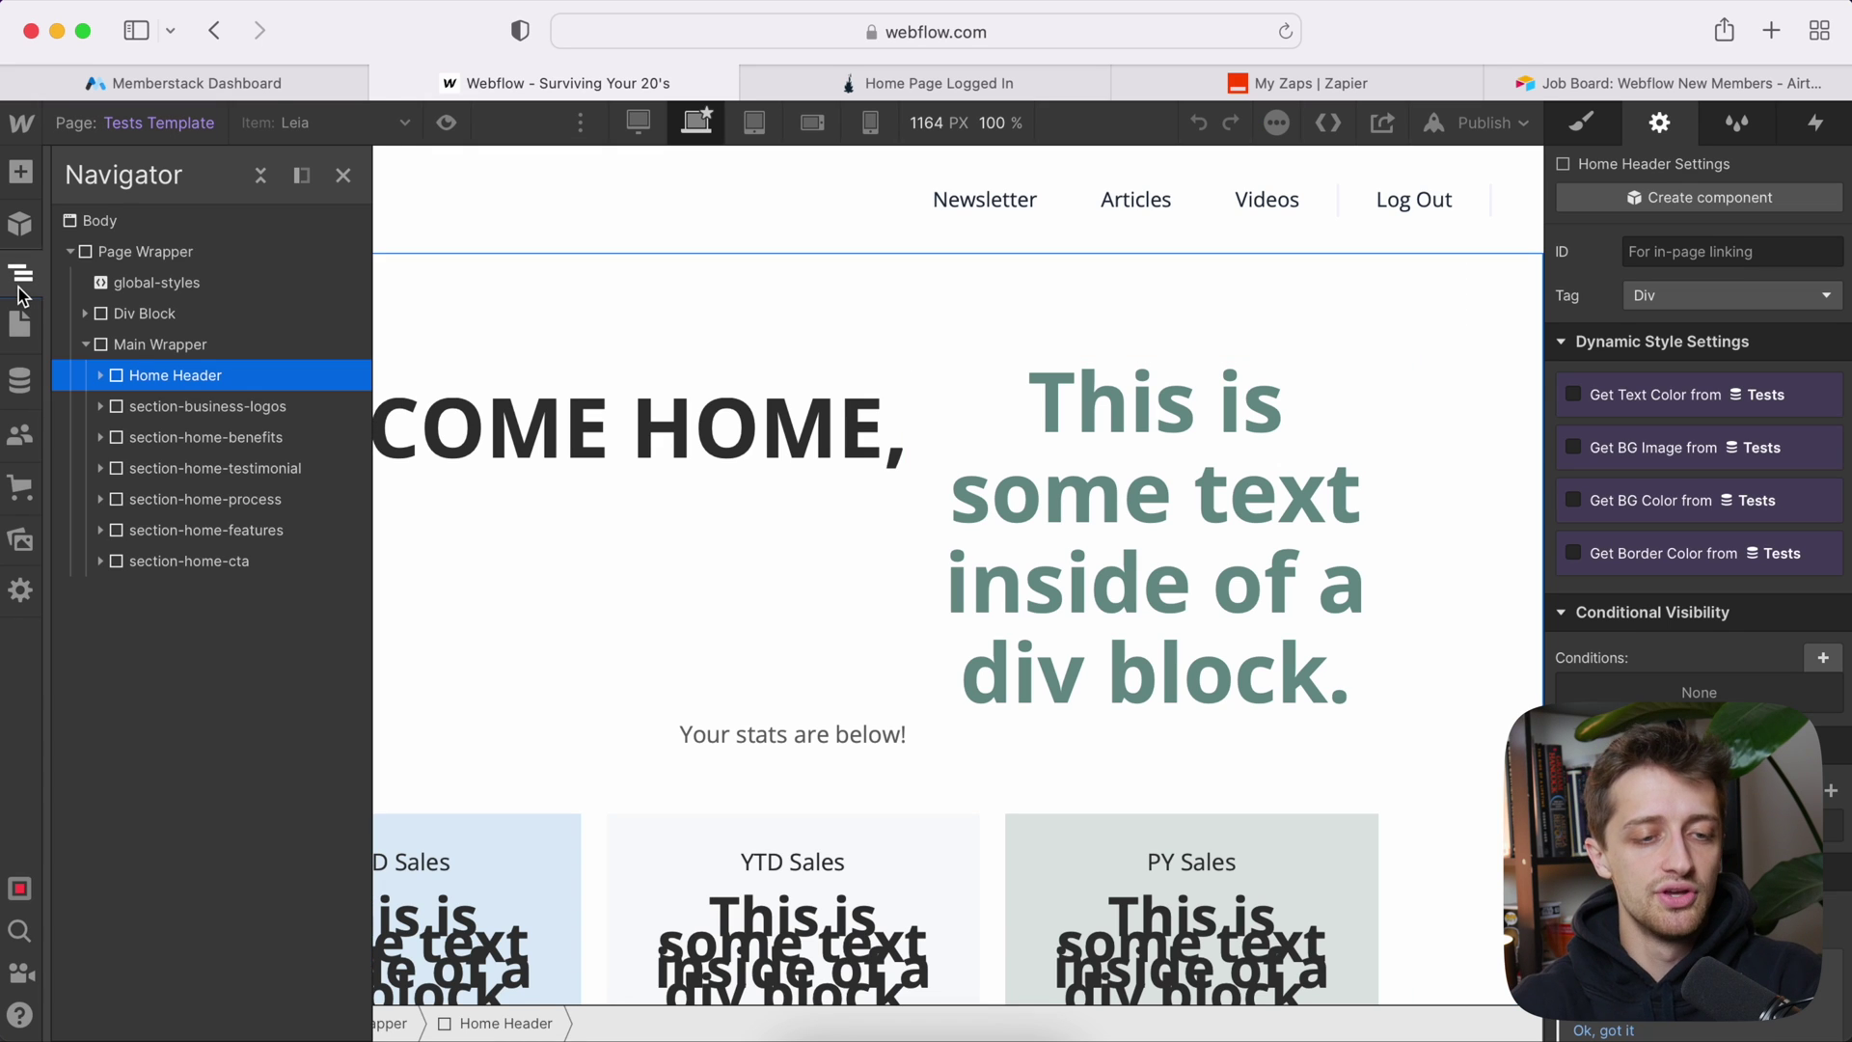
{"action": "left_click", "coordinate": [160, 256]}
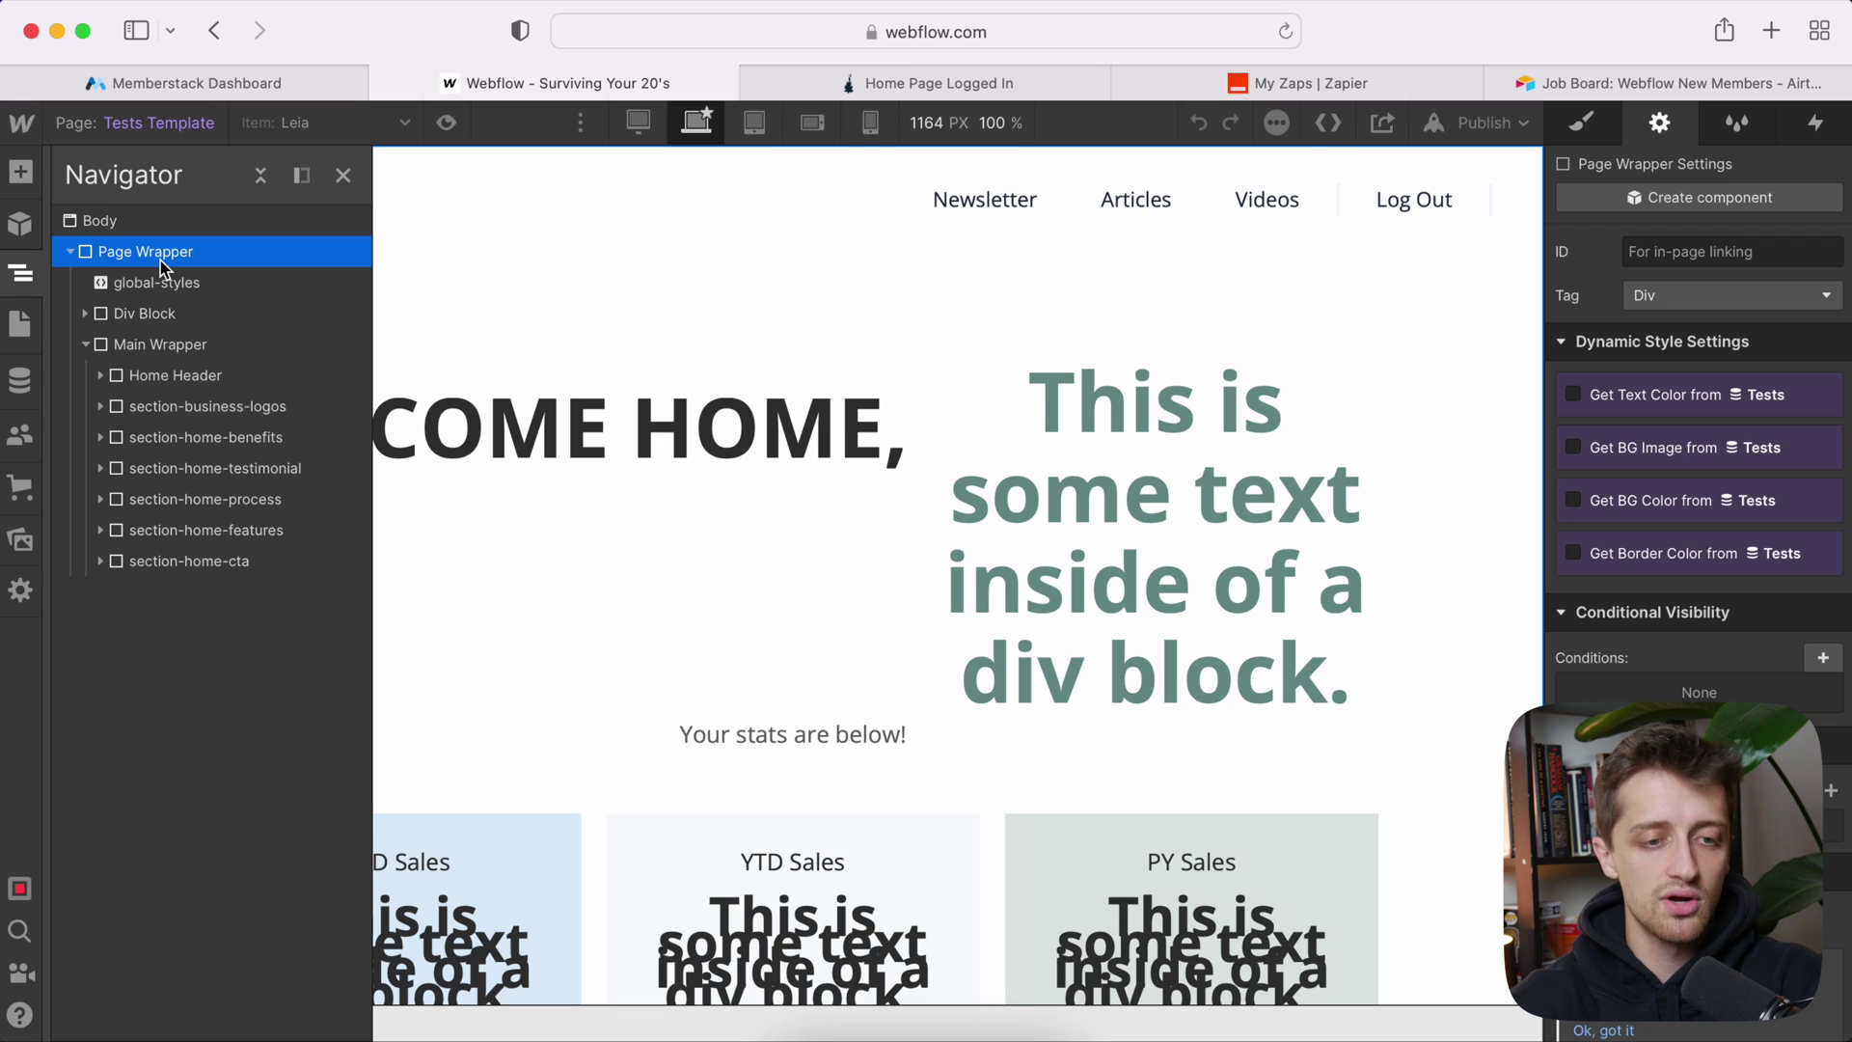
Step: Return to the New Members Template and select Container 1114 in the new header
{"action": "left_click", "coordinate": [166, 130]}
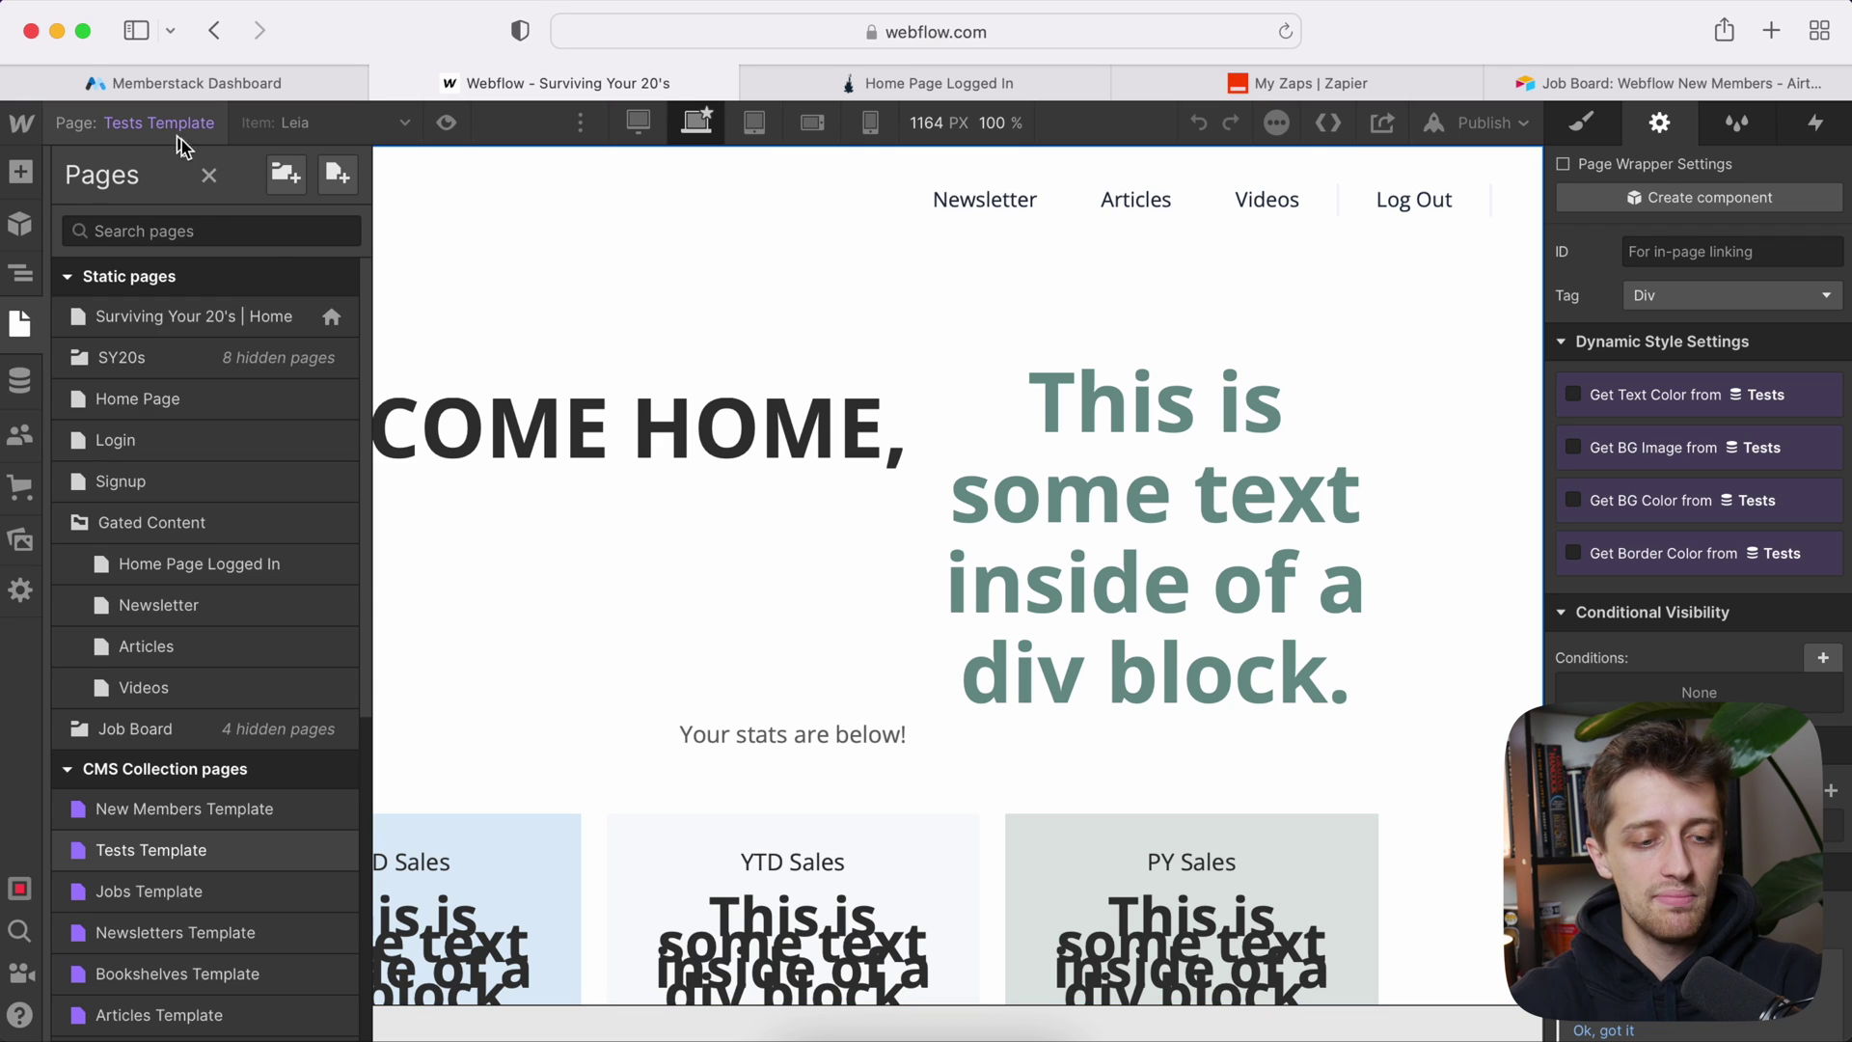
{"action": "left_click", "coordinate": [164, 809]}
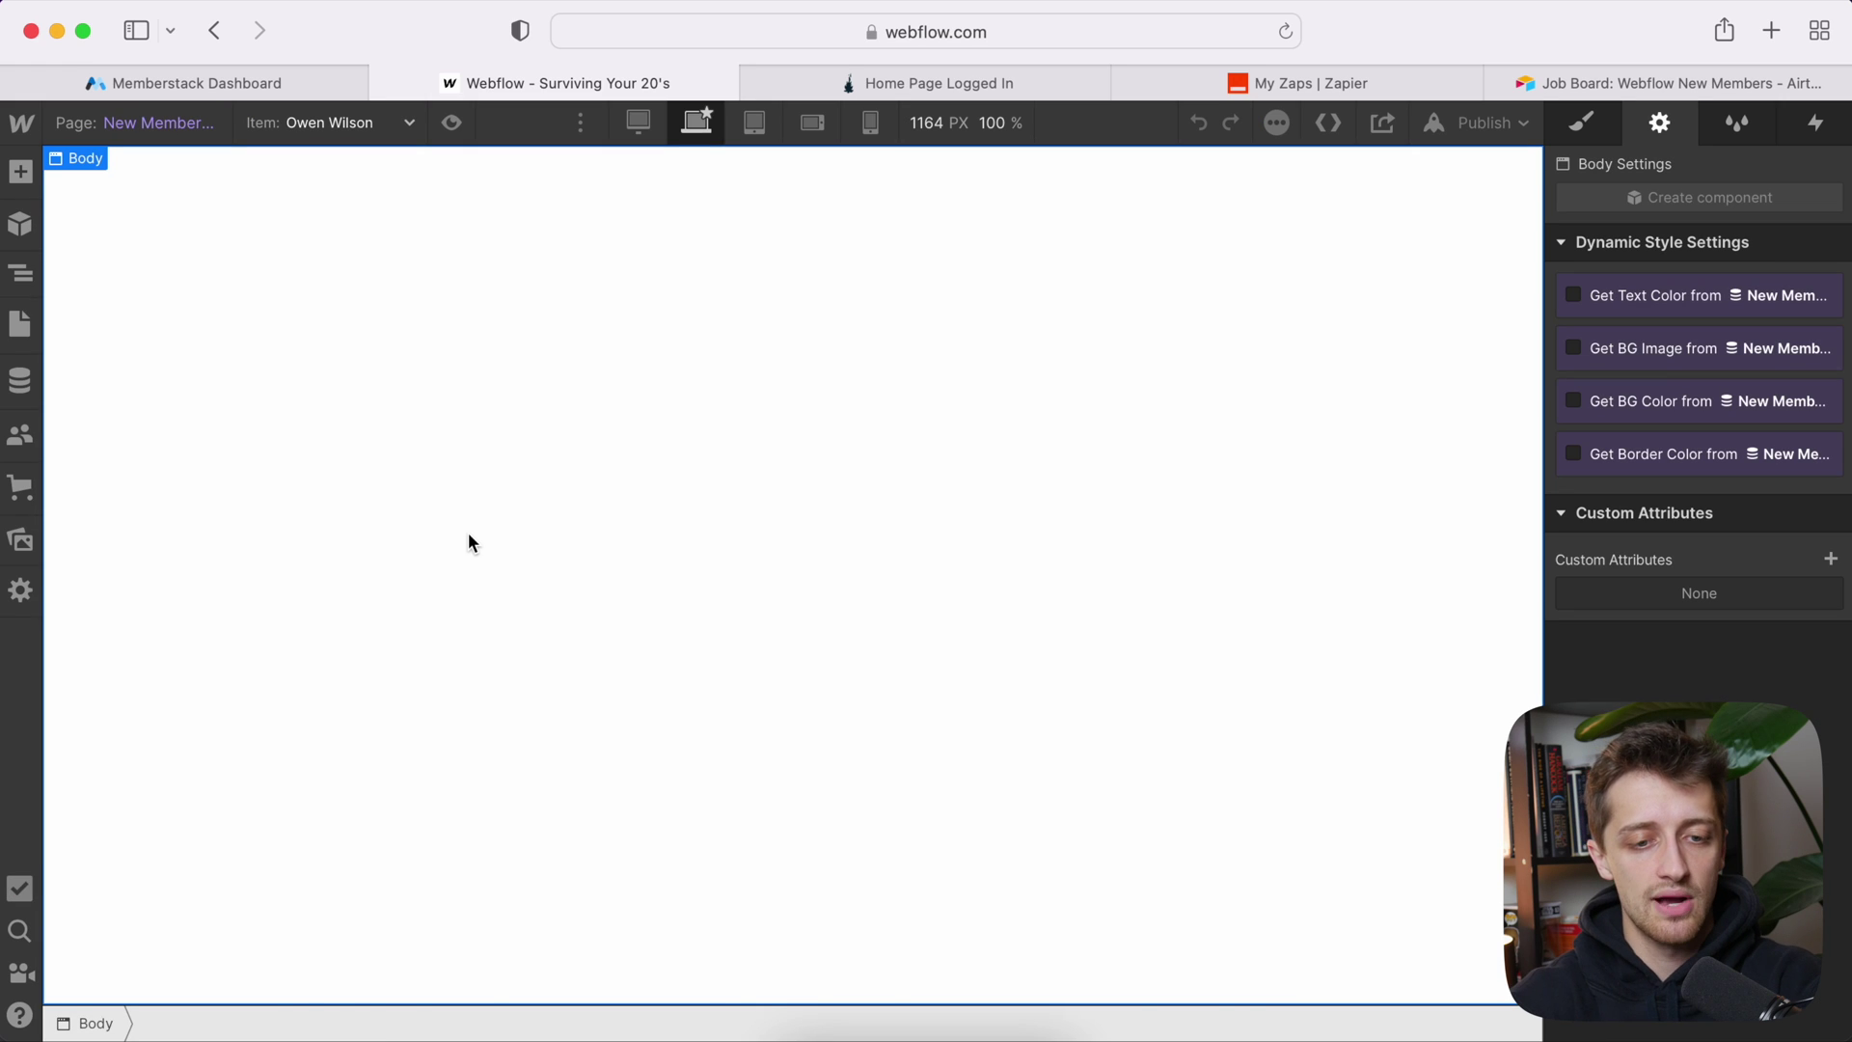
{"action": "left_click", "coordinate": [96, 434]}
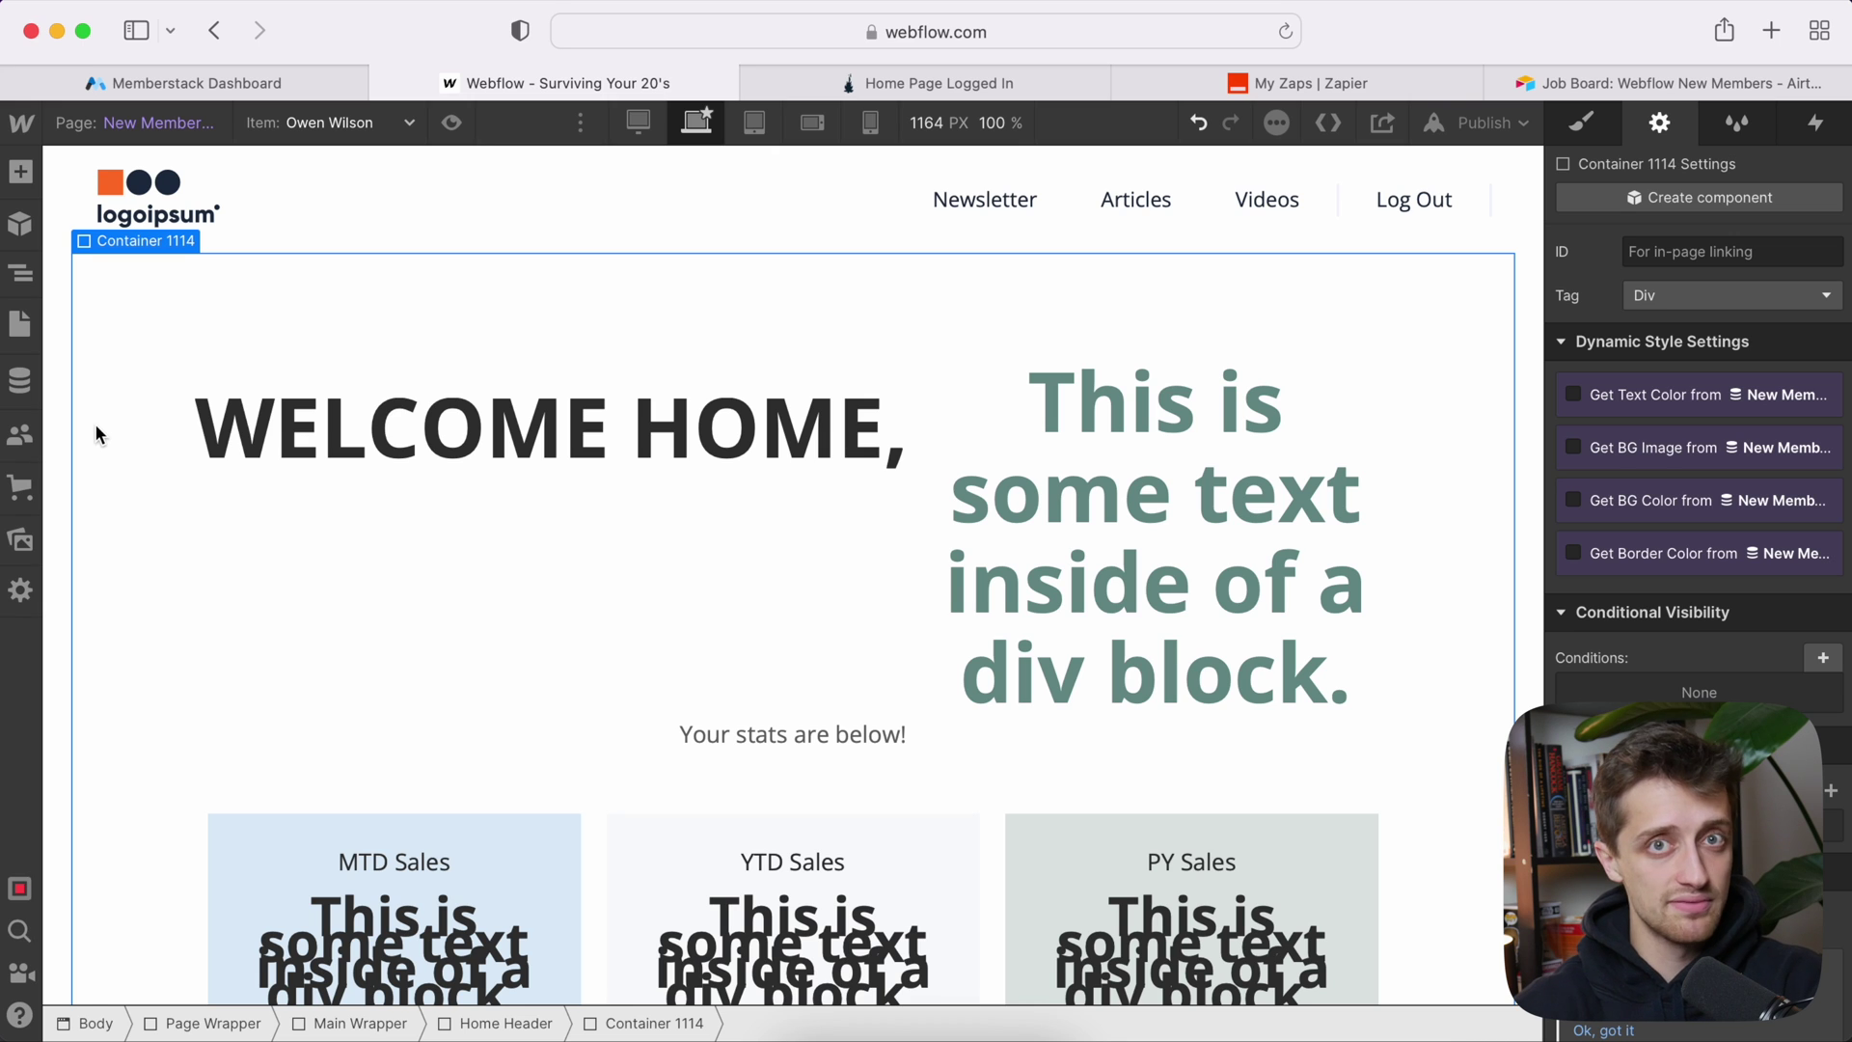
Step: Bind the placeholder text beside WELCOME HOME to the New Members Name field
{"action": "left_click", "coordinate": [709, 431]}
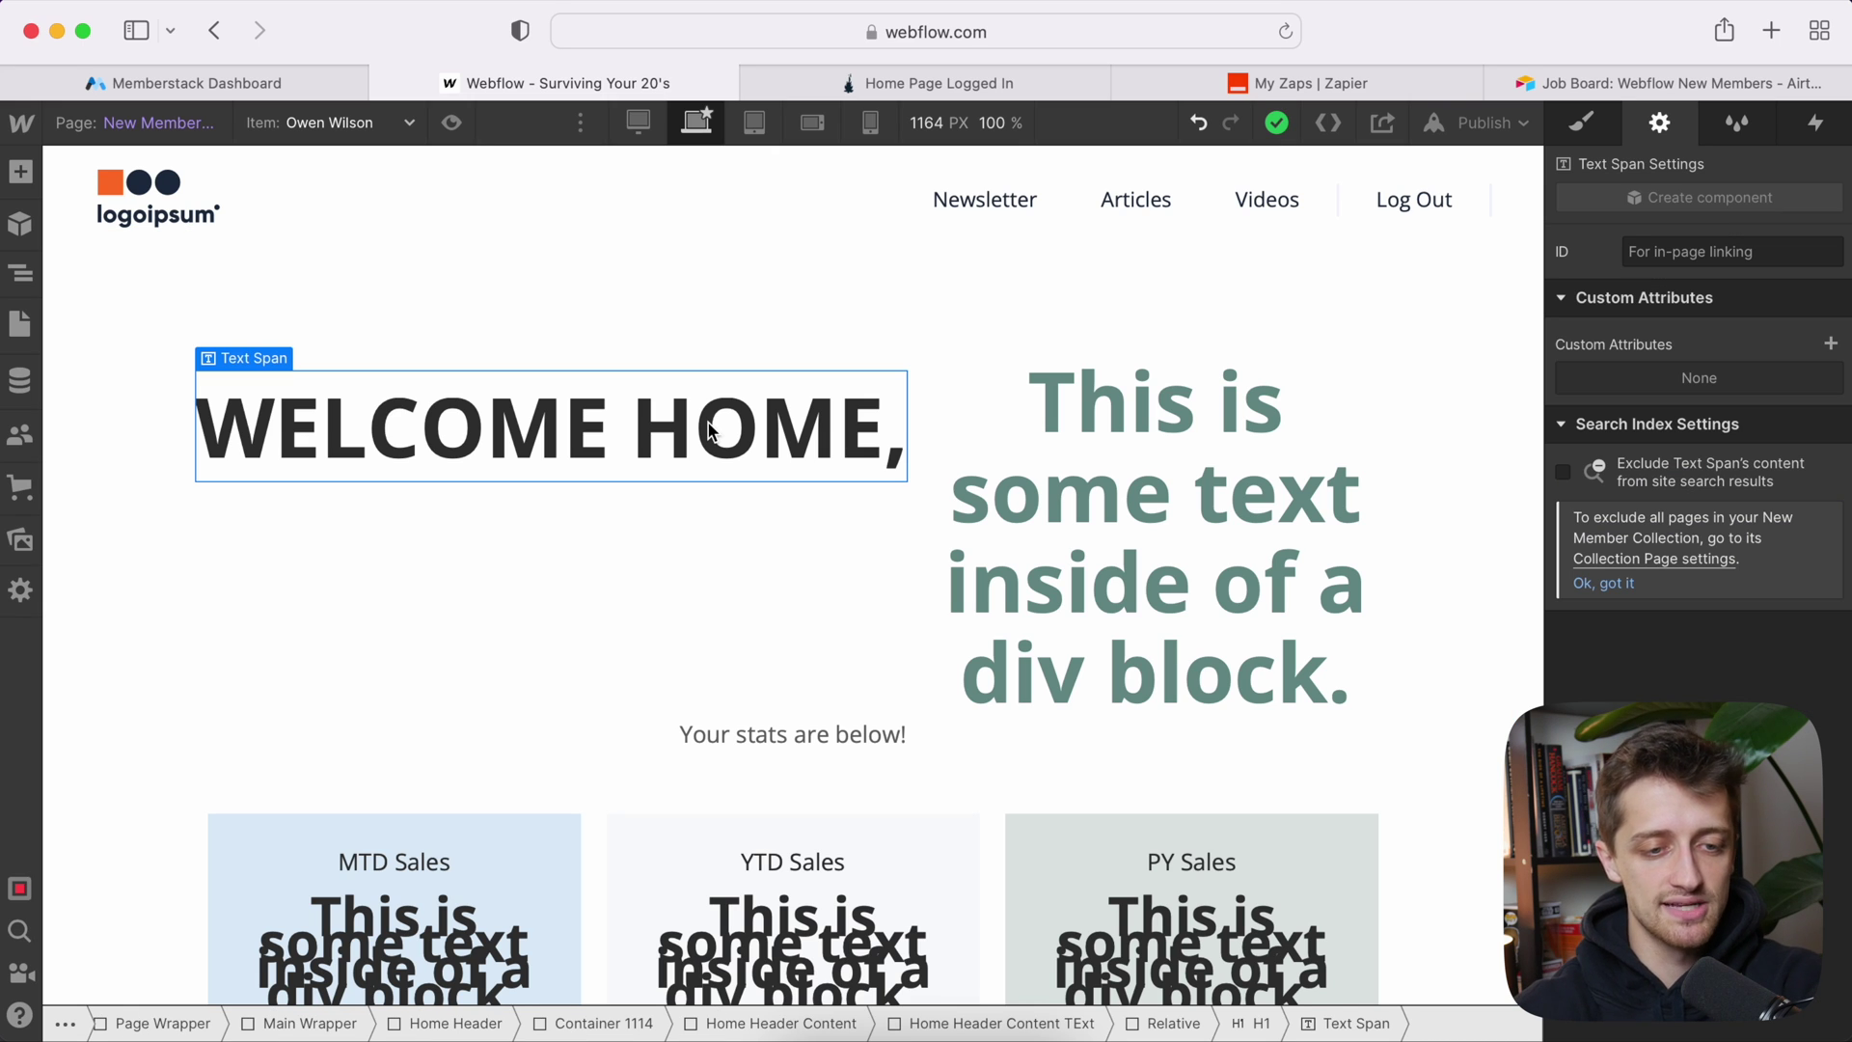
{"action": "left_click", "coordinate": [1066, 467]}
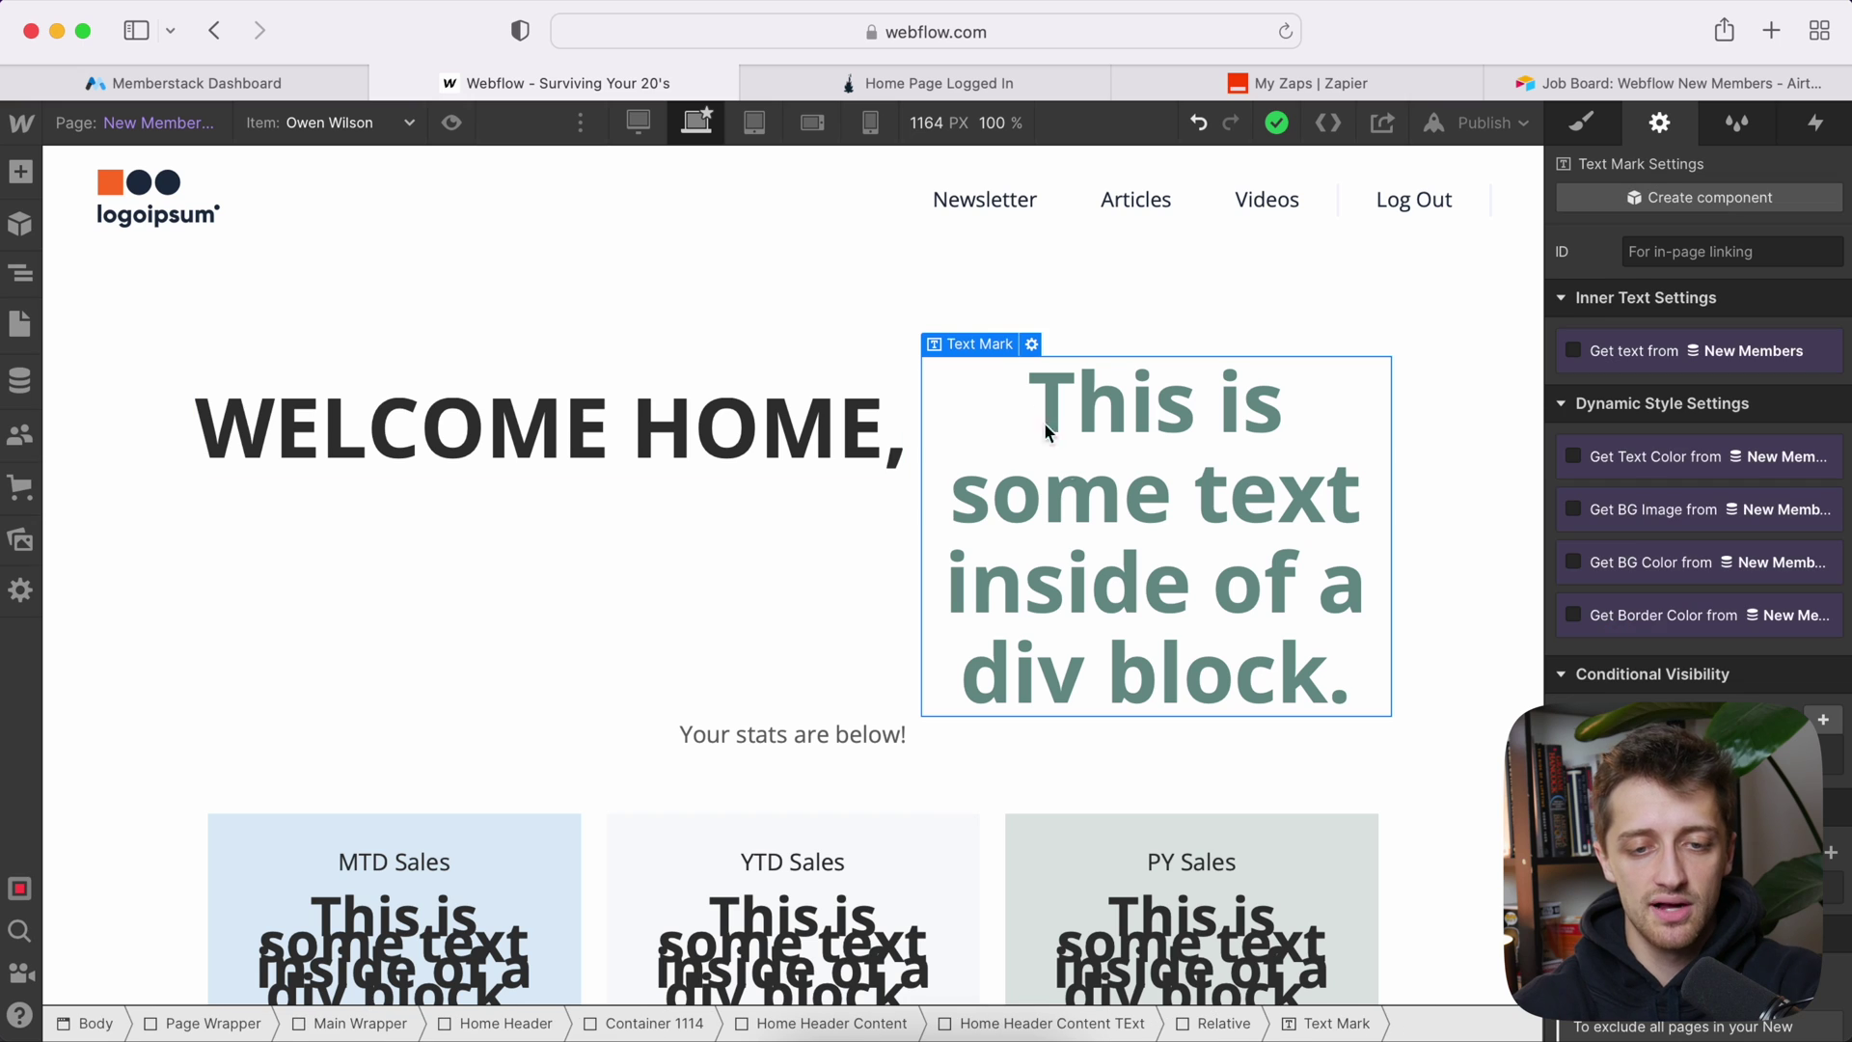
{"action": "left_click", "coordinate": [1032, 345]}
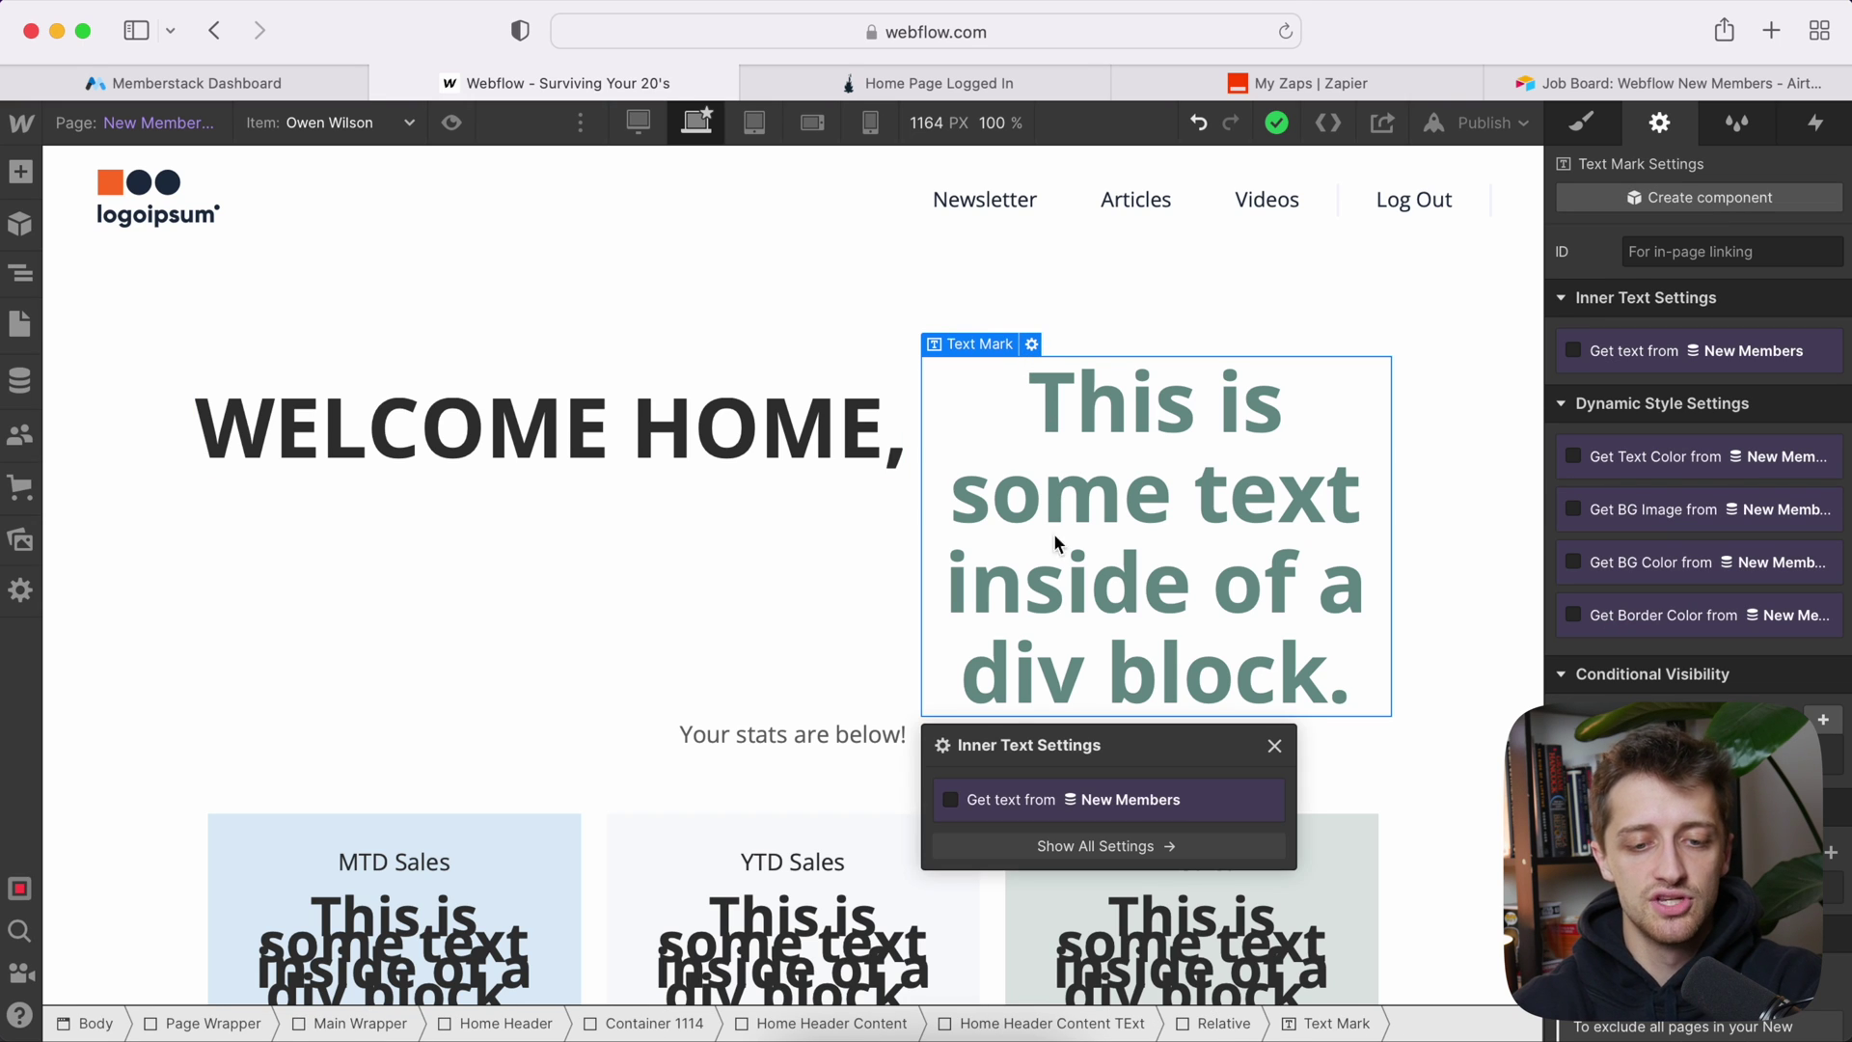
{"action": "left_click", "coordinate": [997, 803]}
{"action": "left_click", "coordinate": [1003, 831]}
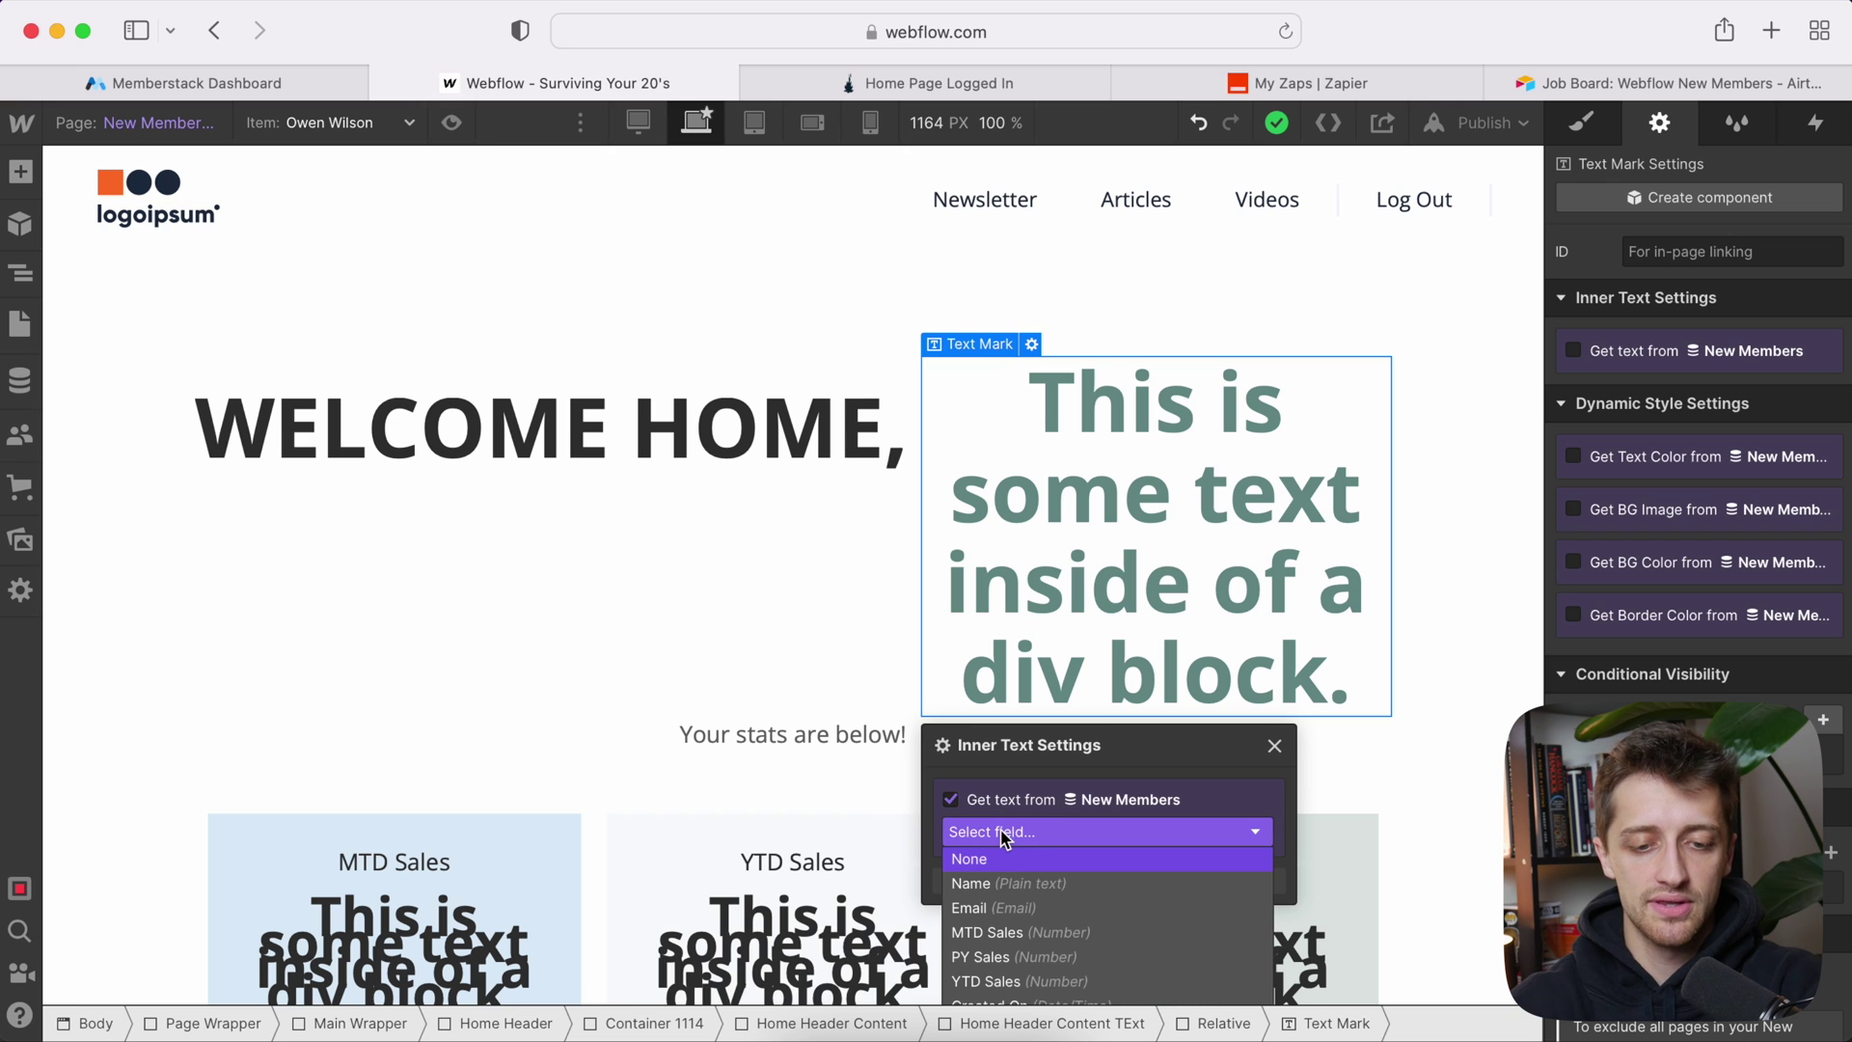
{"action": "left_click", "coordinate": [1012, 885]}
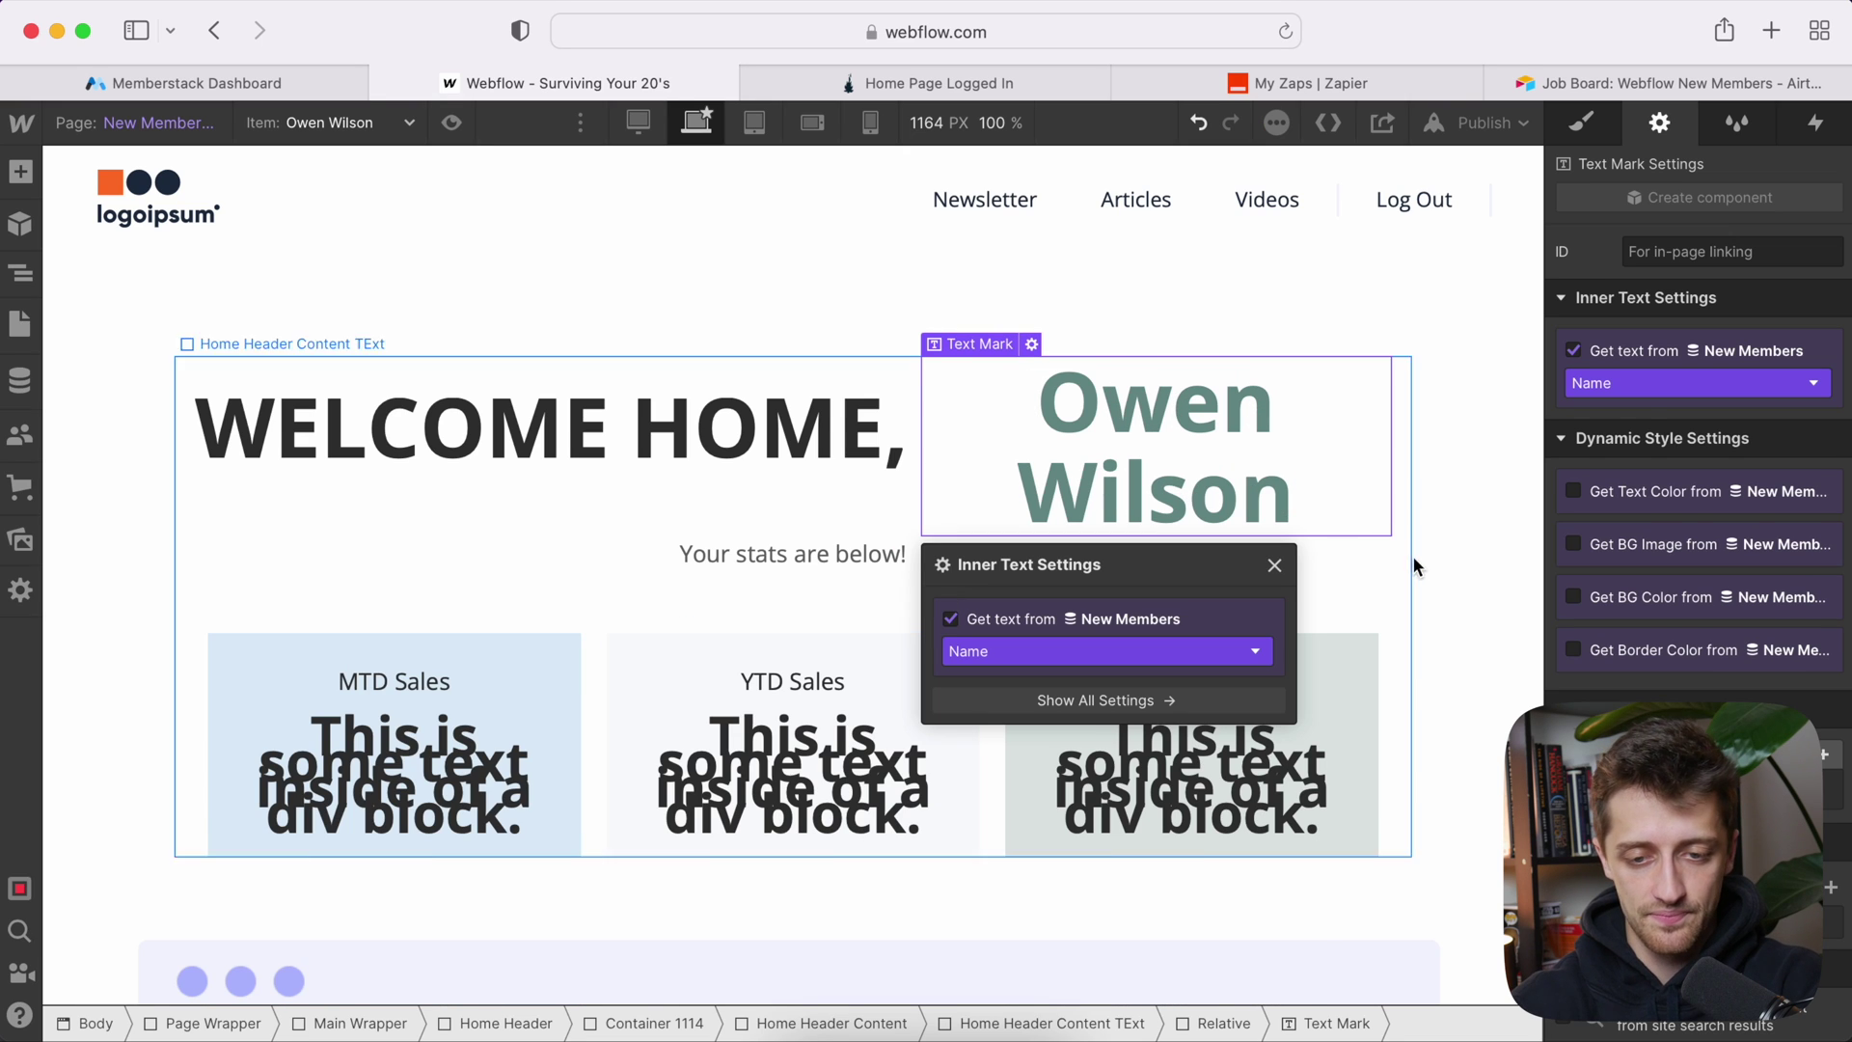
{"action": "left_click", "coordinate": [1447, 570]}
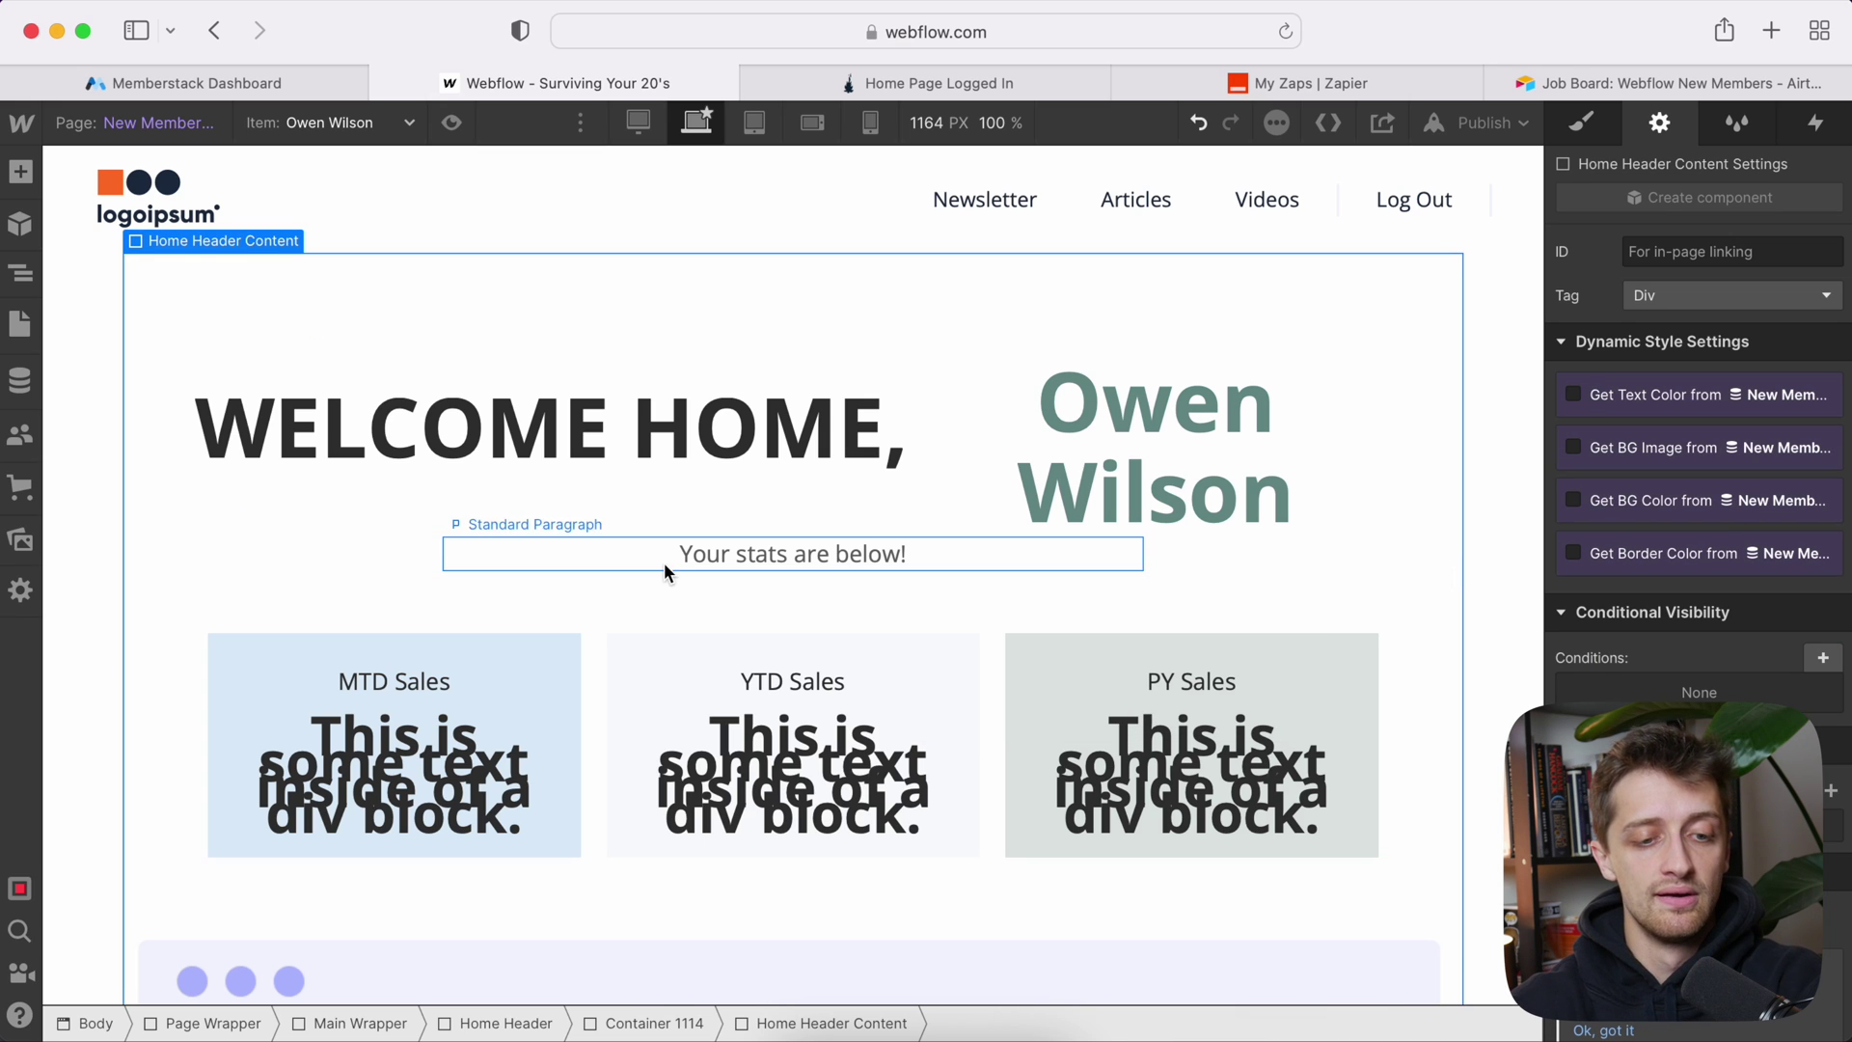
{"action": "scroll", "coordinate": [785, 566], "scroll_direction": "down", "scroll_amount": 2}
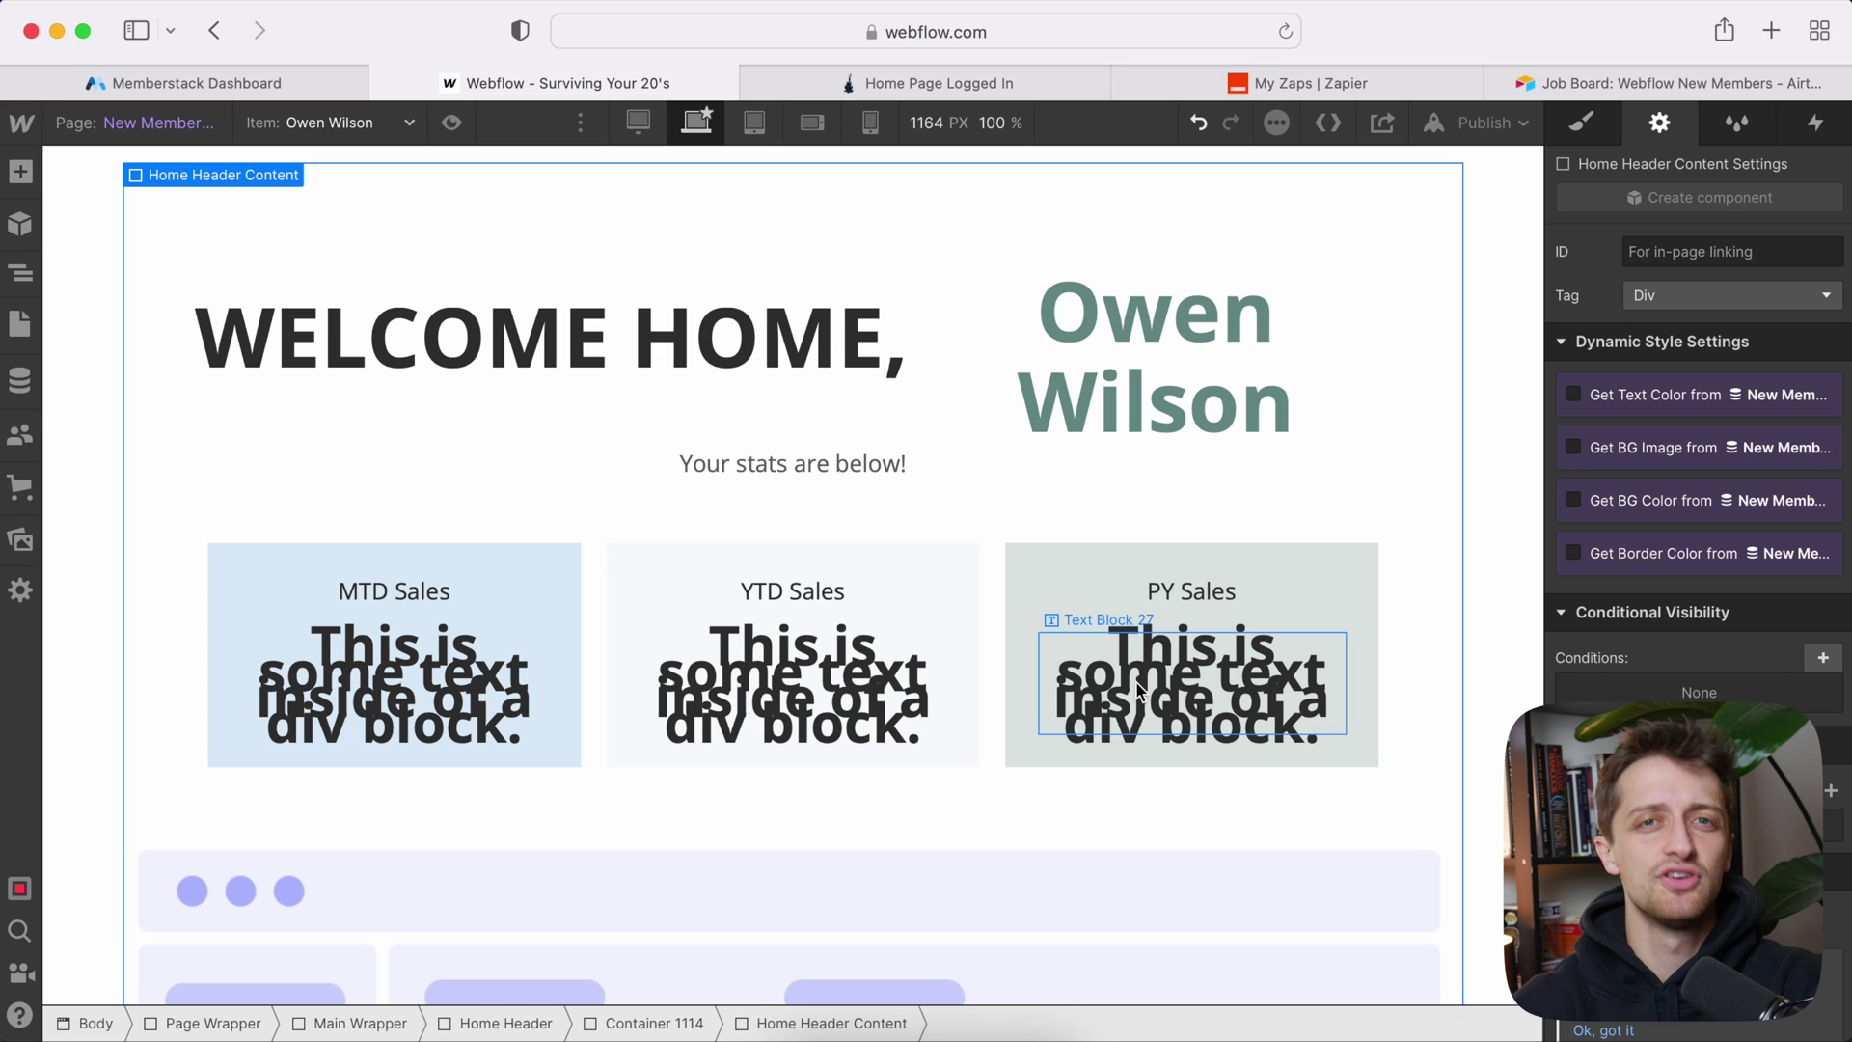
Step: Bind the MTD Sales card text to the New Members MTD Sales field (1000)
{"action": "left_click", "coordinate": [511, 713]}
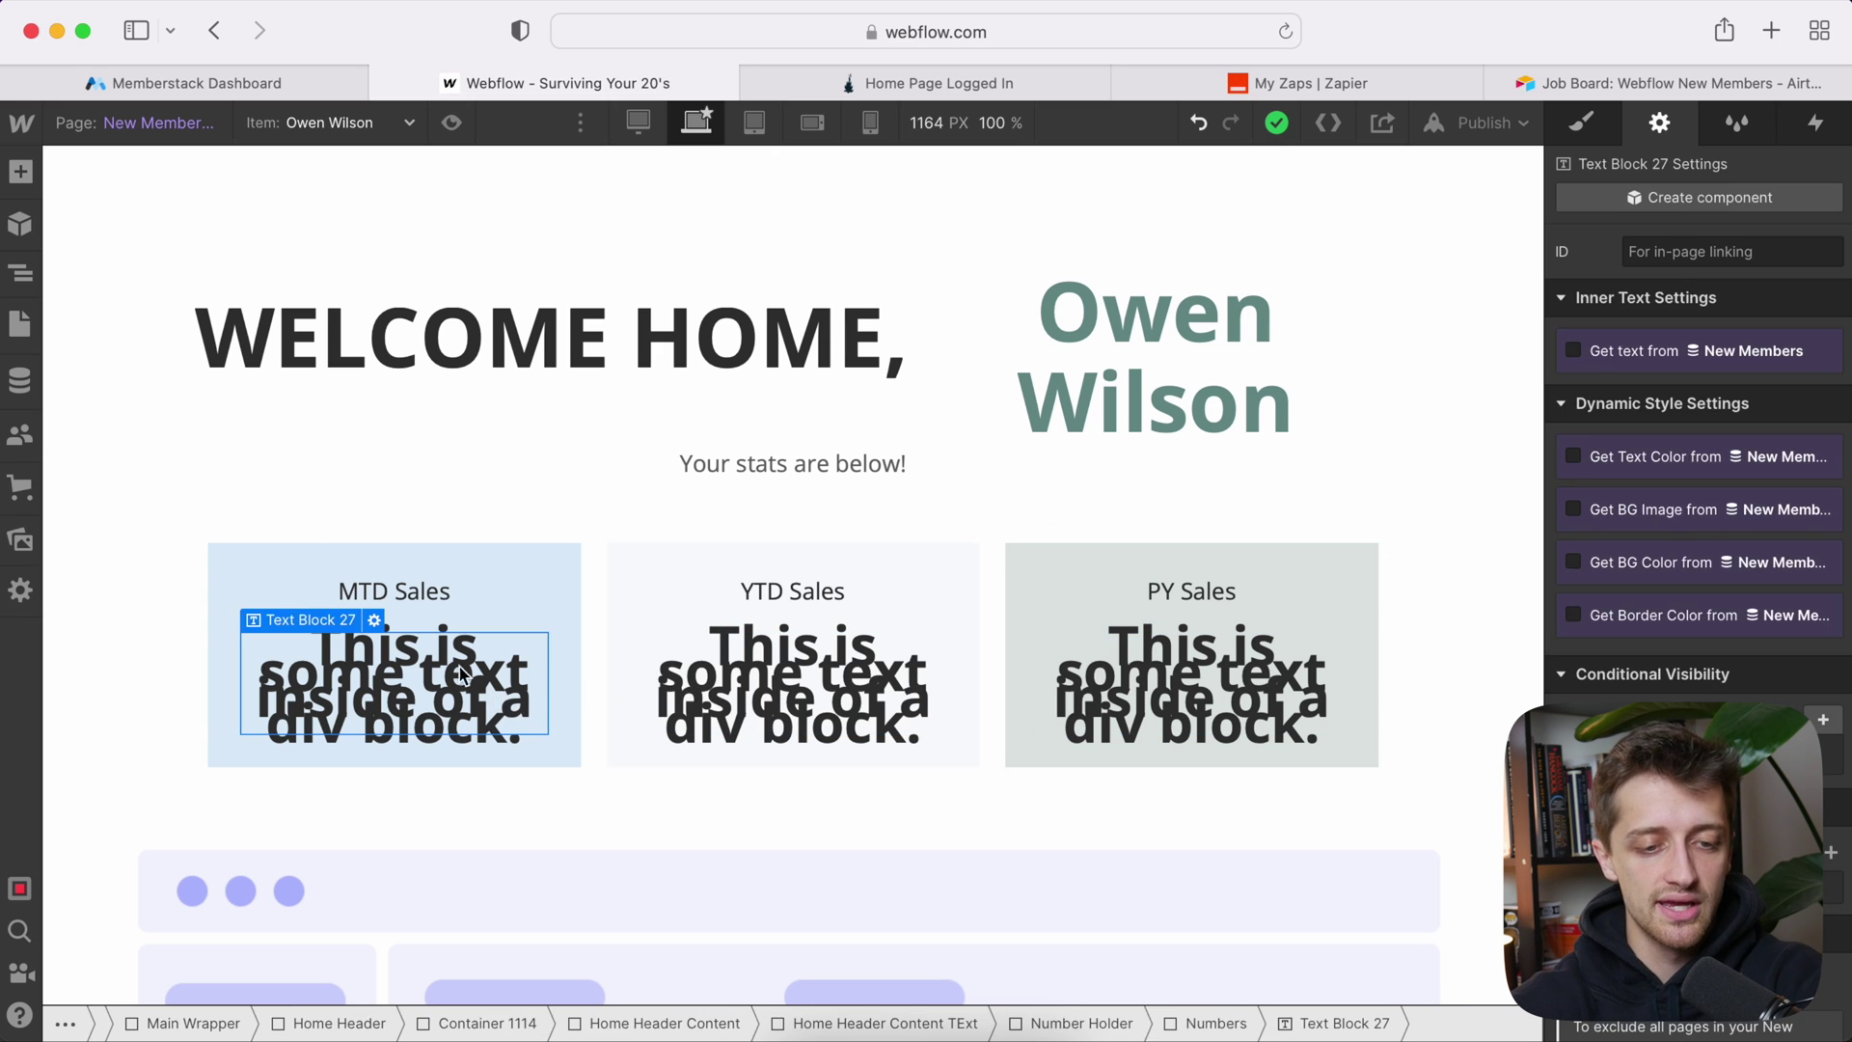
{"action": "left_click", "coordinate": [376, 621]}
{"action": "left_click", "coordinate": [363, 820]}
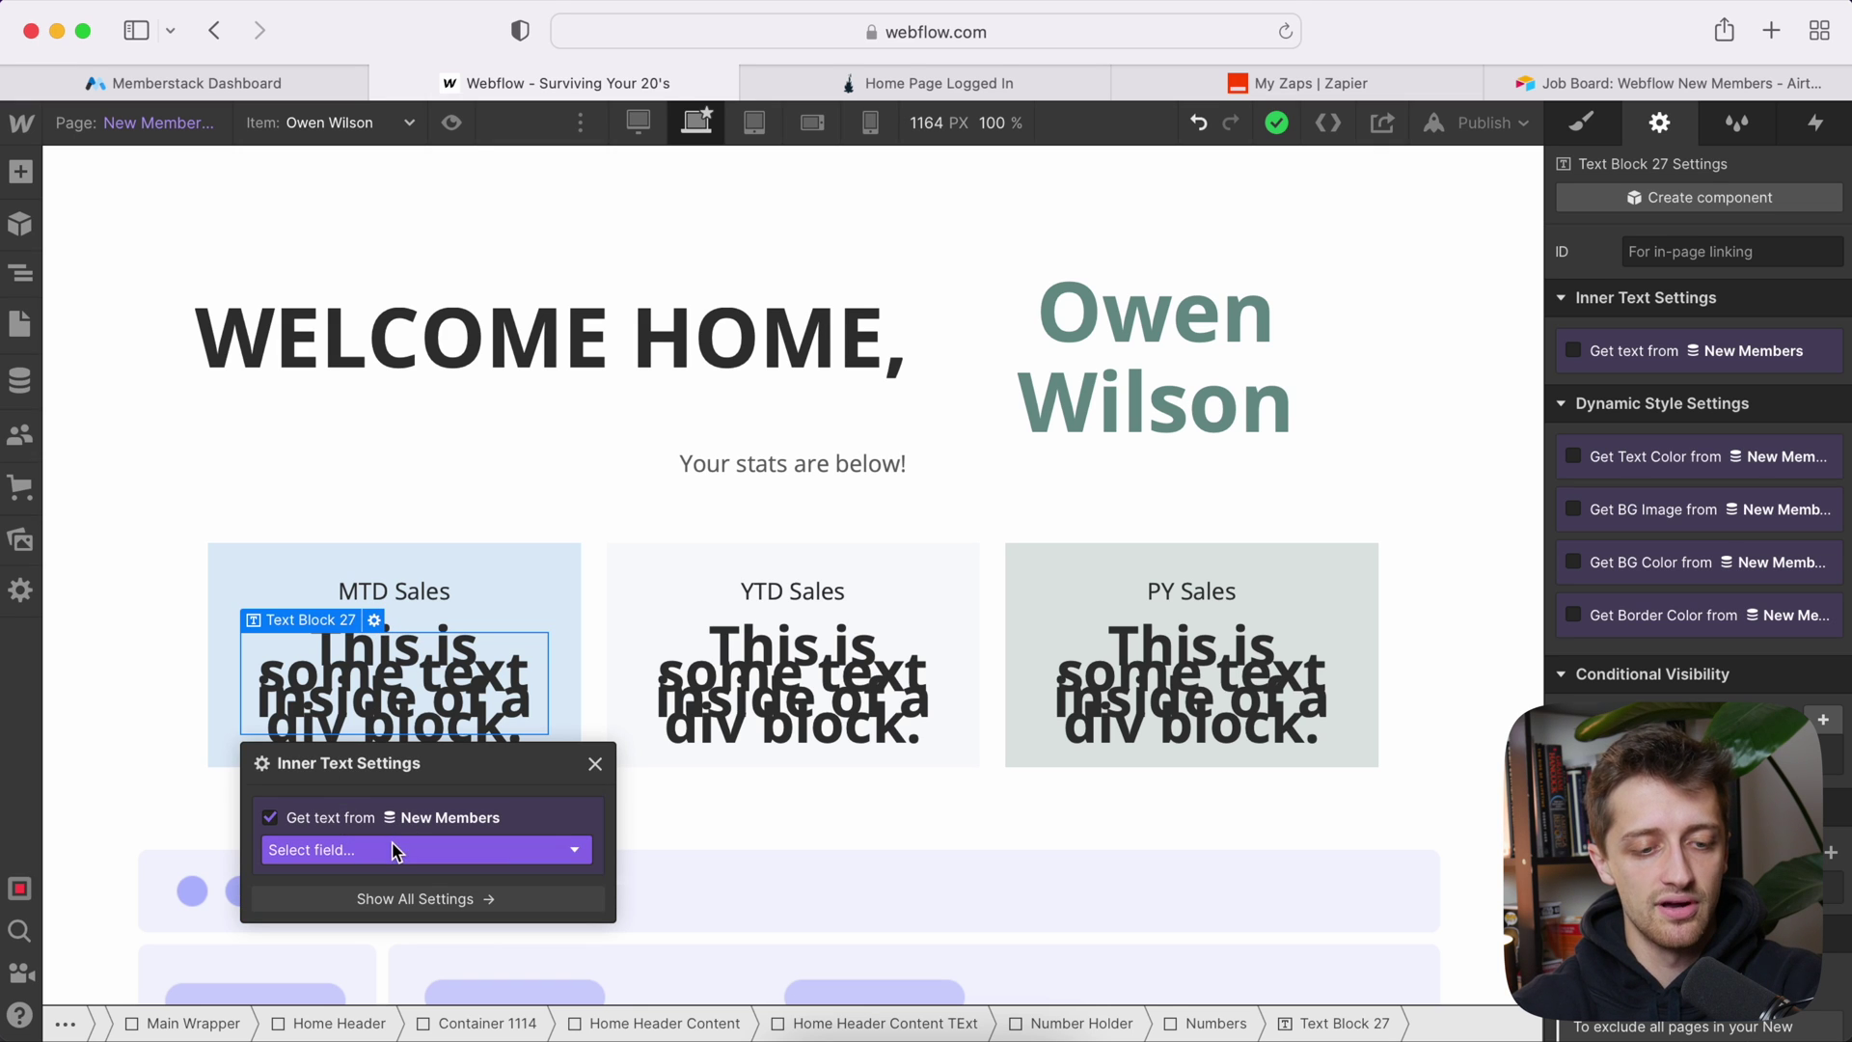
{"action": "left_click", "coordinate": [393, 850]}
{"action": "left_click", "coordinate": [357, 951]}
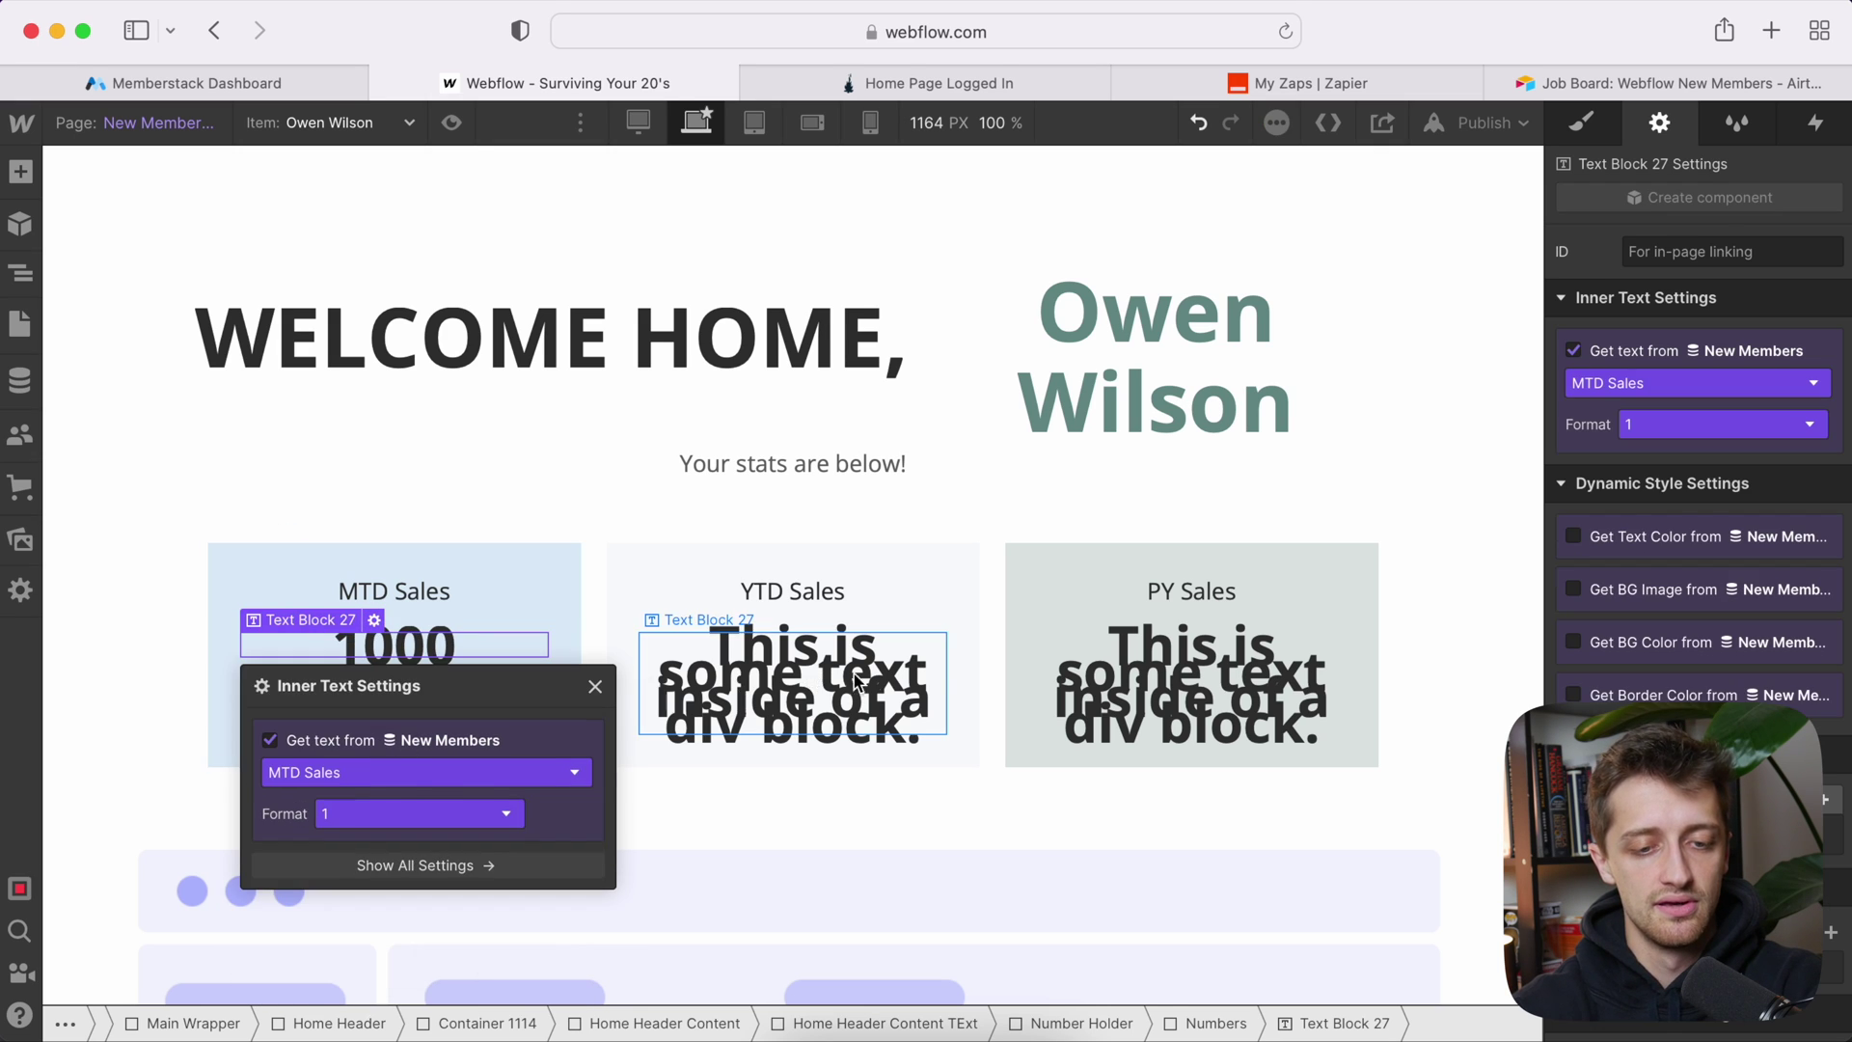
Step: Bind the YTD Sales card text to the New Members YTD Sales field (2000)
{"action": "left_click", "coordinate": [772, 680]}
{"action": "left_click", "coordinate": [772, 620]}
{"action": "left_click", "coordinate": [723, 818]}
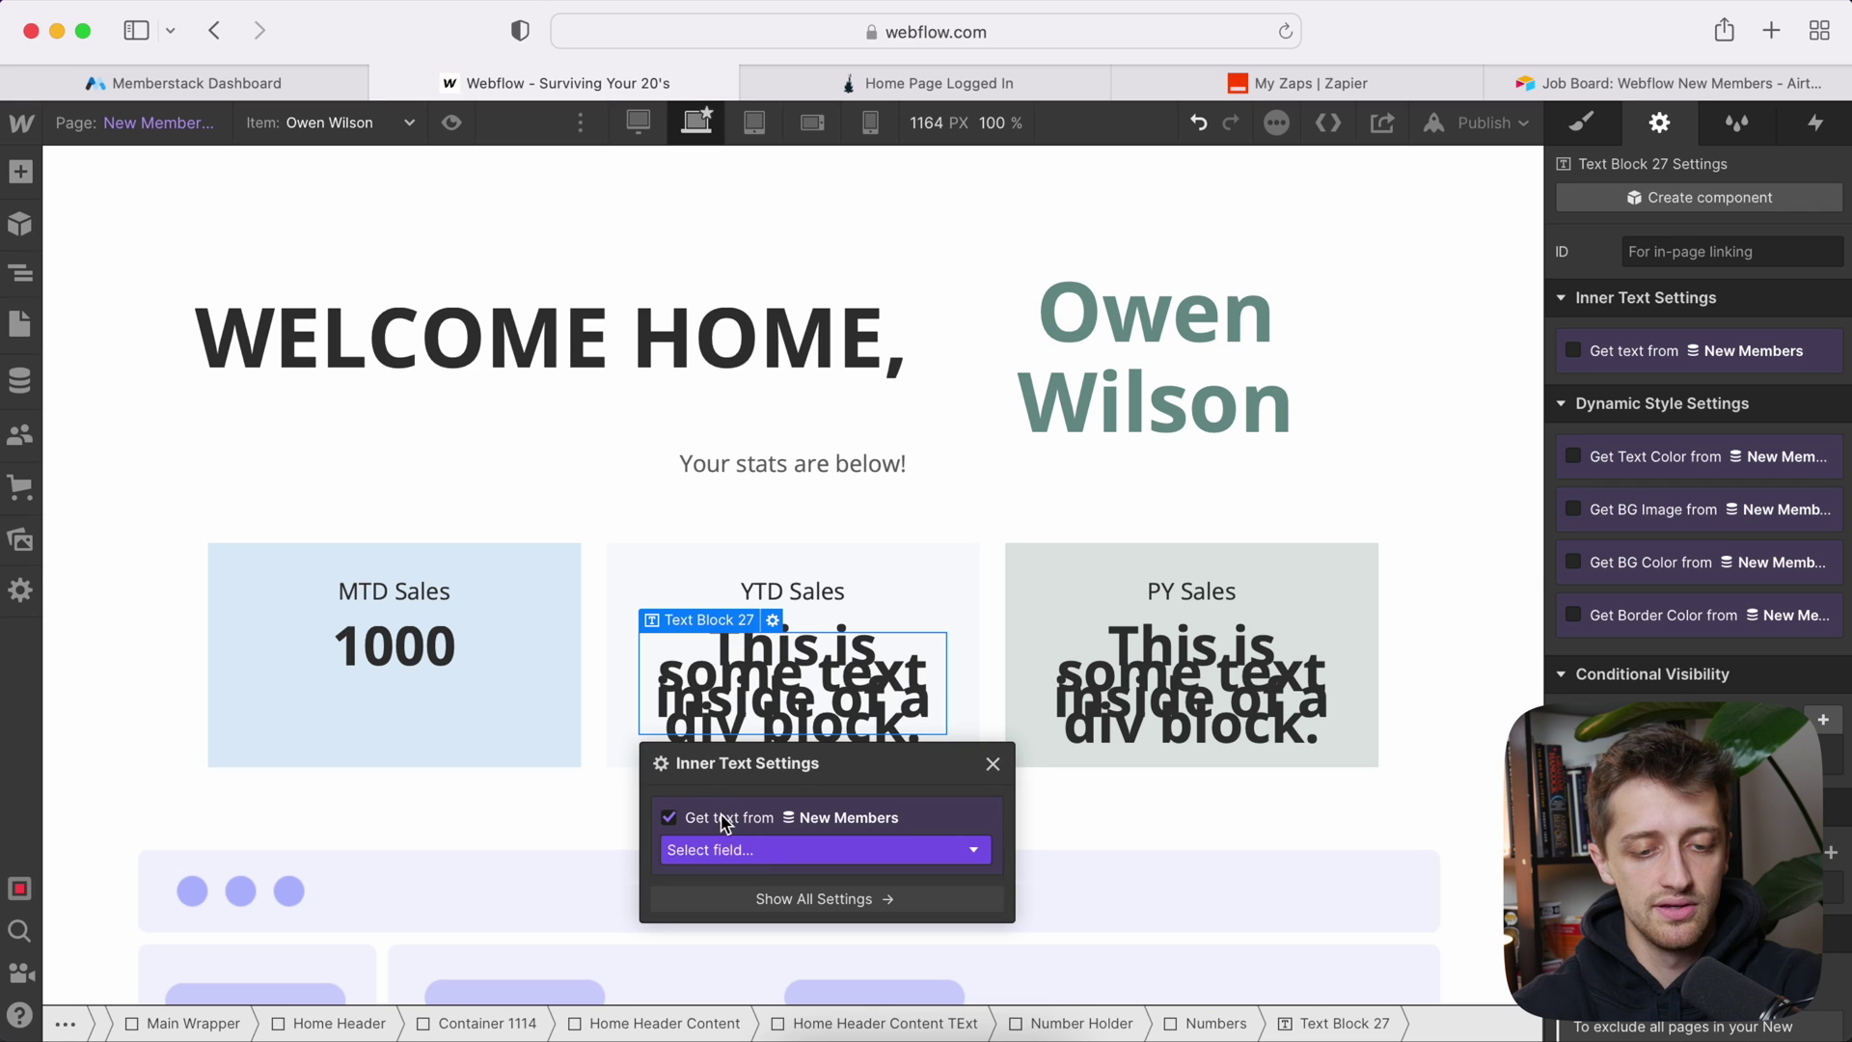
{"action": "left_click", "coordinate": [766, 851]}
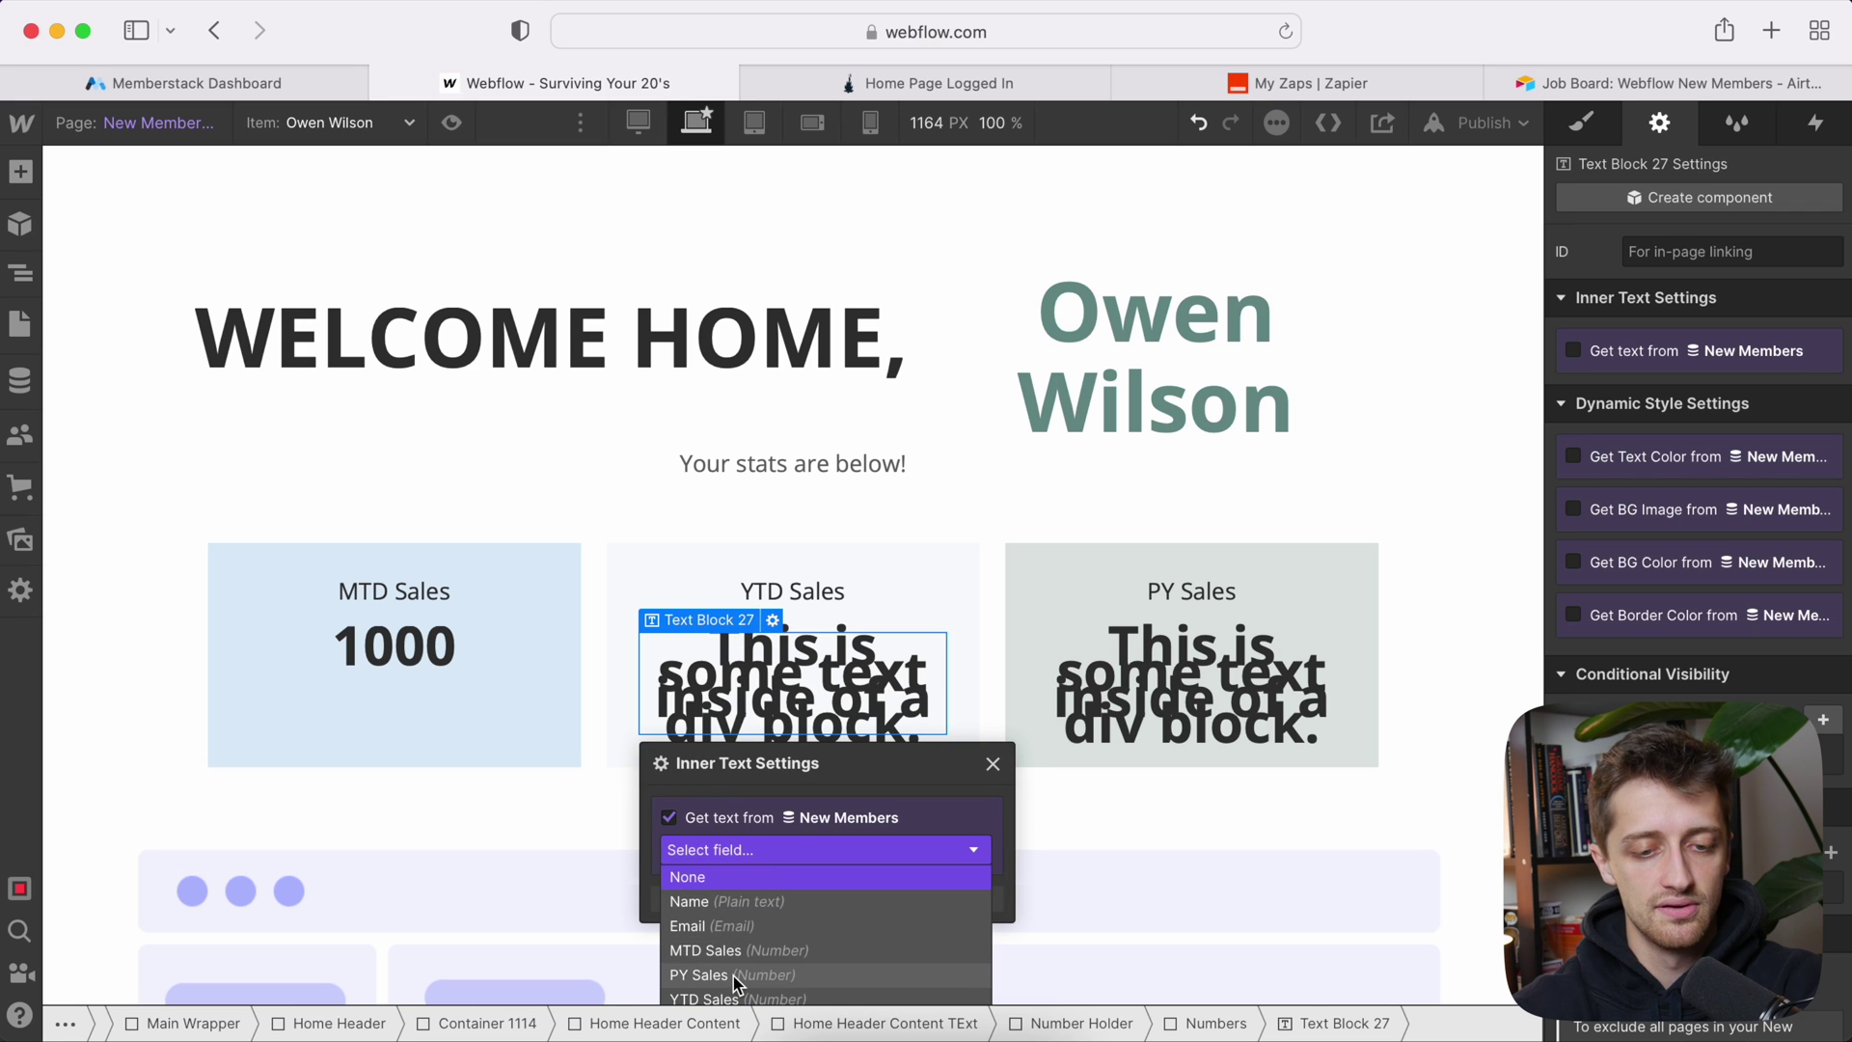
{"action": "left_click_drag", "start_coordinate": [812, 762], "coordinate": [876, 520]}
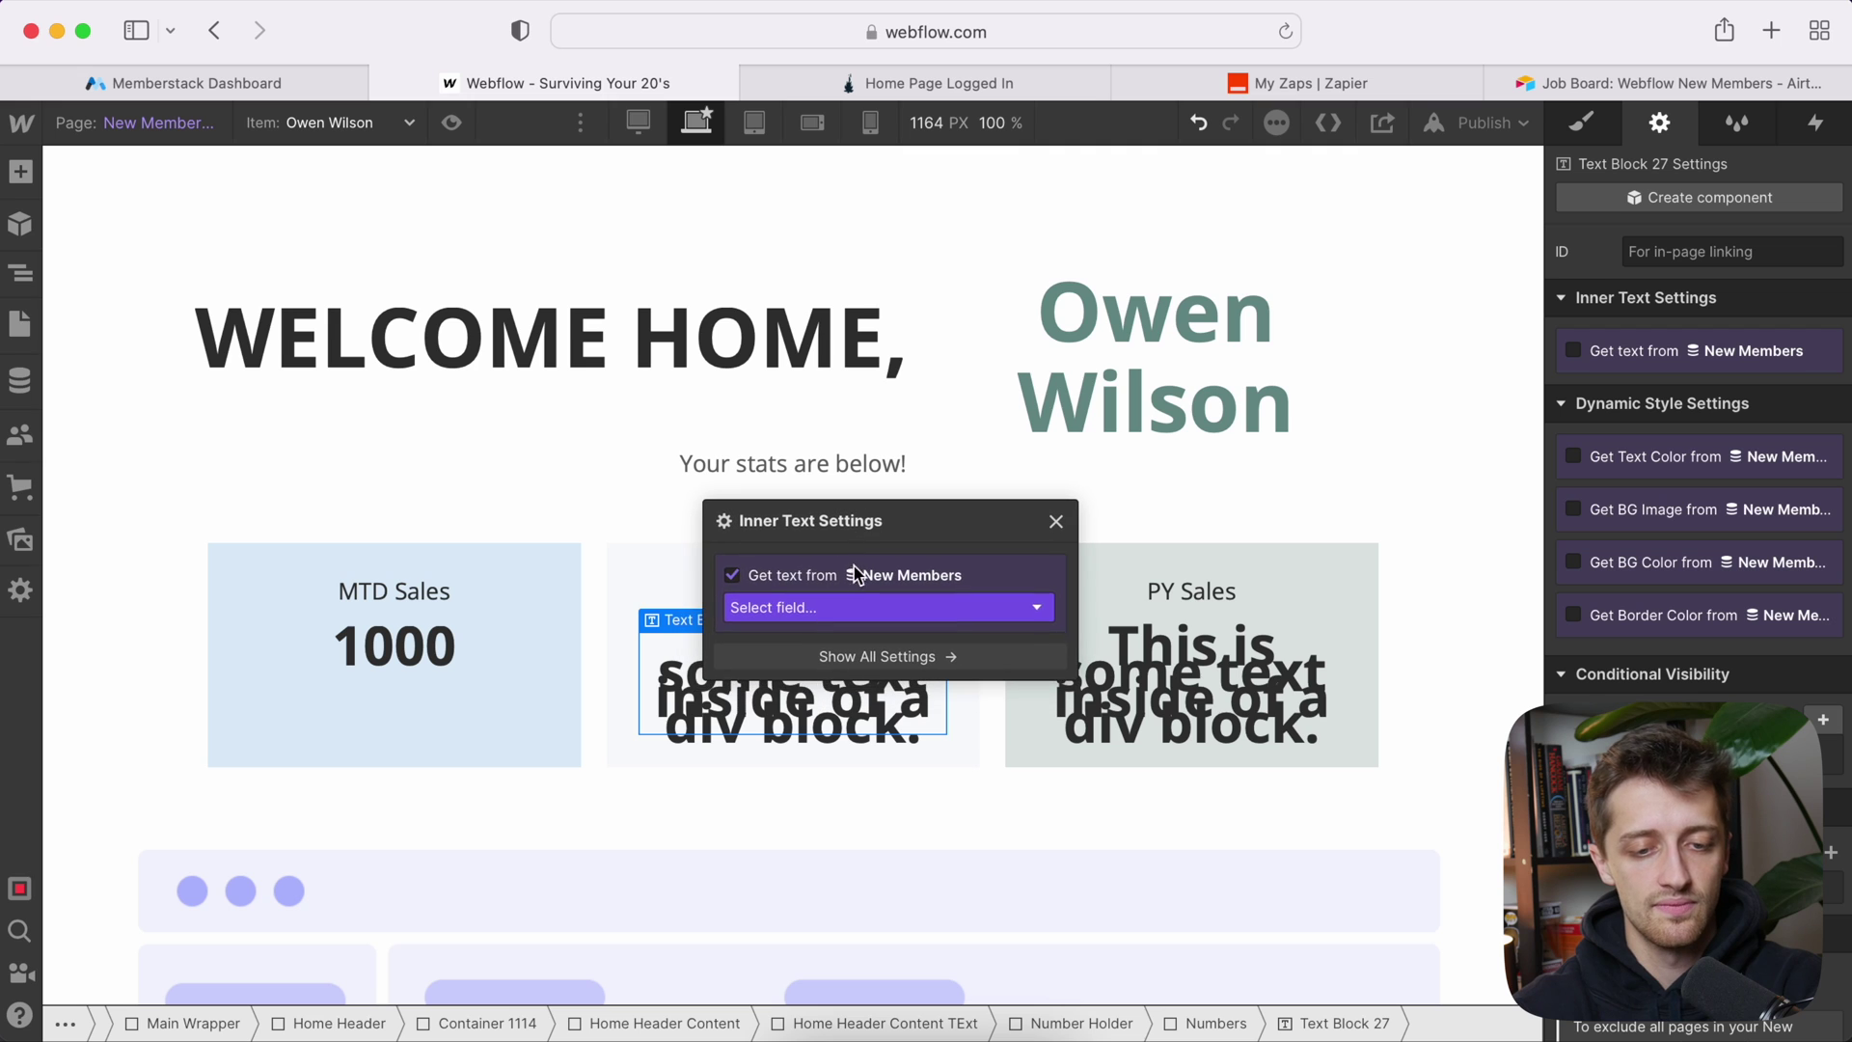
{"action": "left_click", "coordinate": [852, 606]}
{"action": "left_click", "coordinate": [812, 762]}
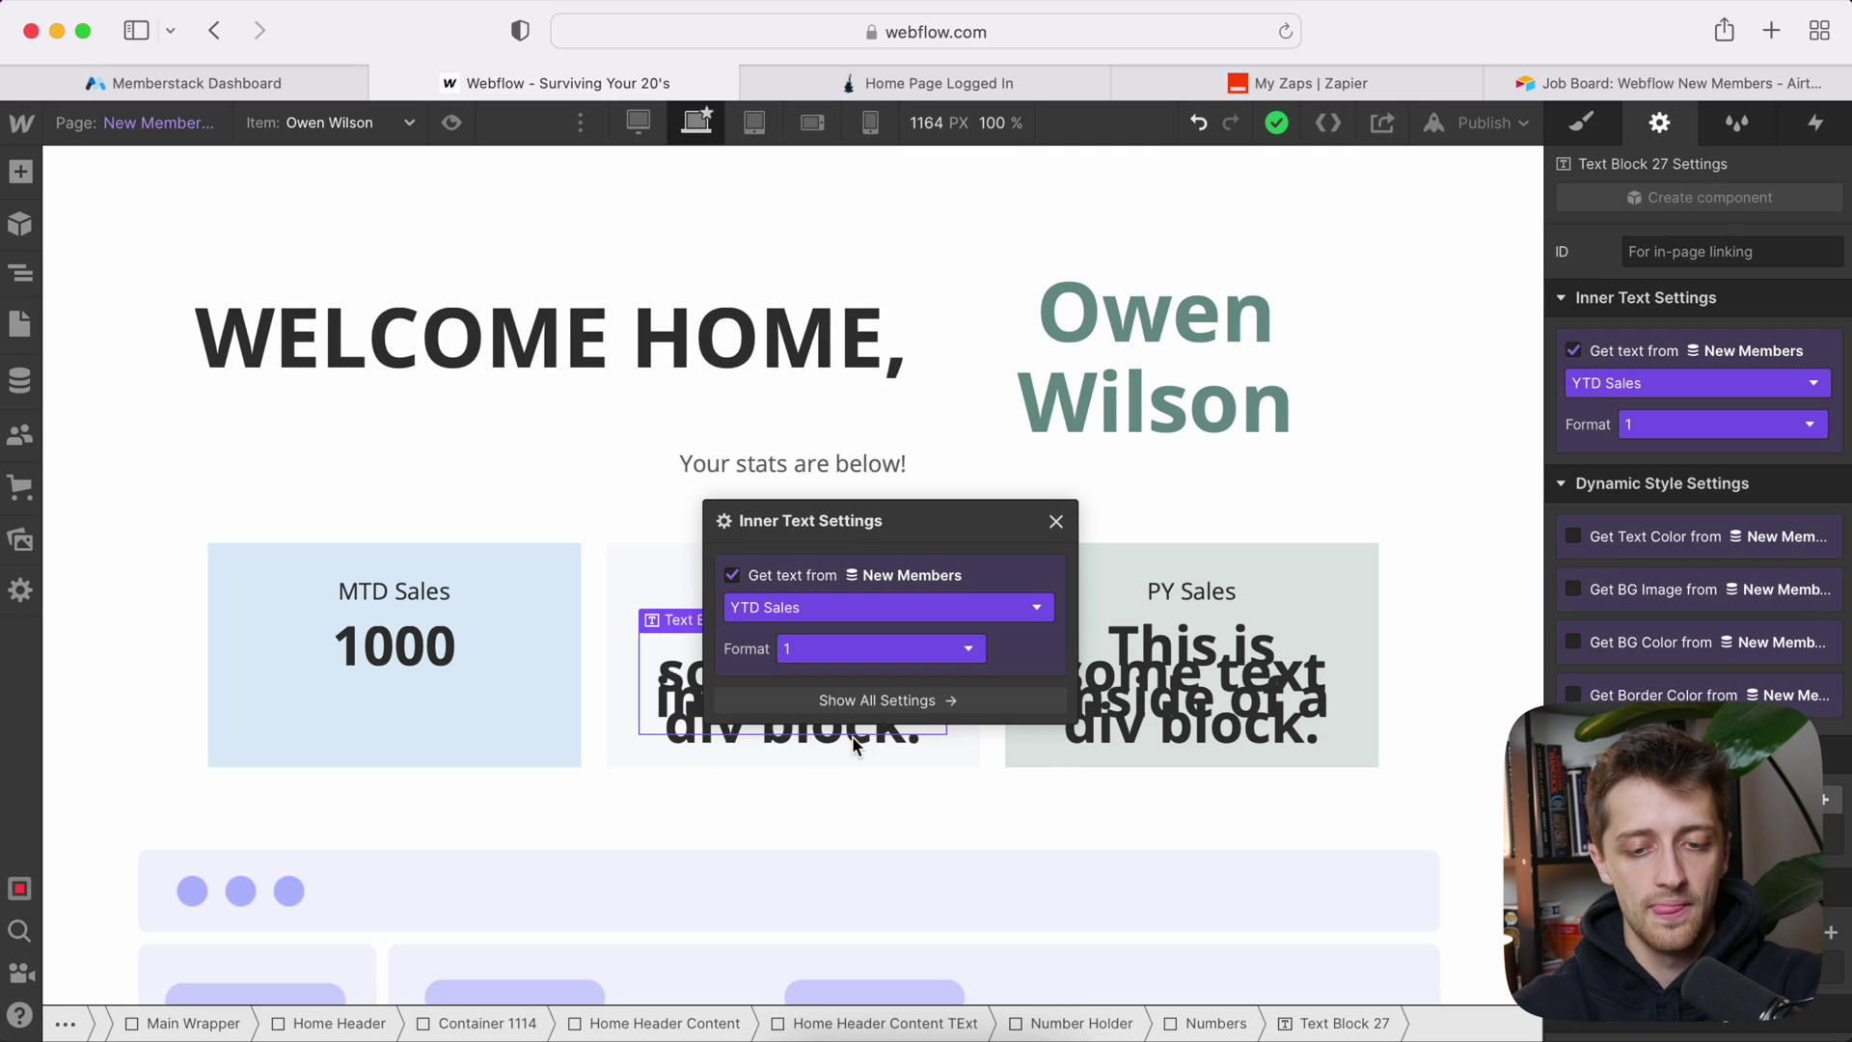
Step: Bind the PY Sales card text to the New Members PY Sales field (3000)
{"action": "left_click", "coordinate": [1176, 696]}
{"action": "left_click", "coordinate": [1173, 620]}
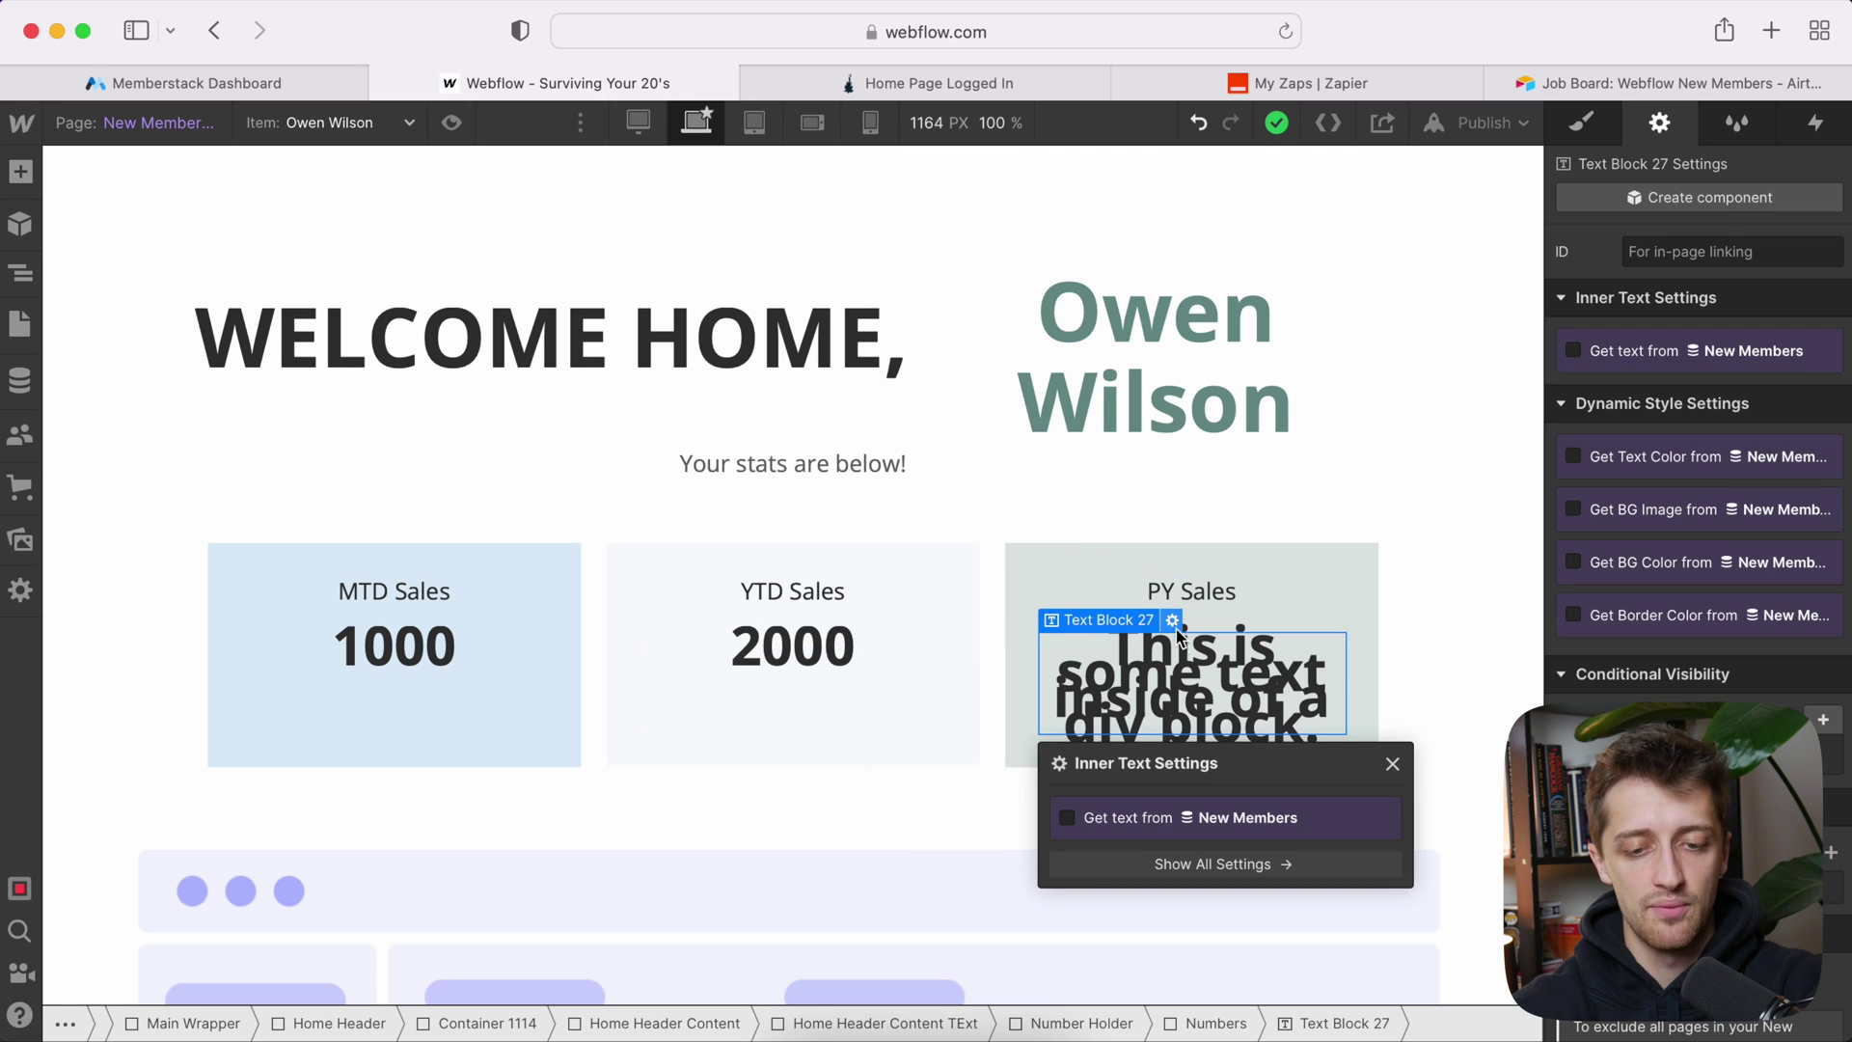
{"action": "left_click", "coordinate": [1114, 818]}
{"action": "left_click", "coordinate": [1111, 857]}
{"action": "left_click_drag", "start_coordinate": [1119, 763], "coordinate": [1119, 464]}
{"action": "left_click", "coordinate": [1116, 552]}
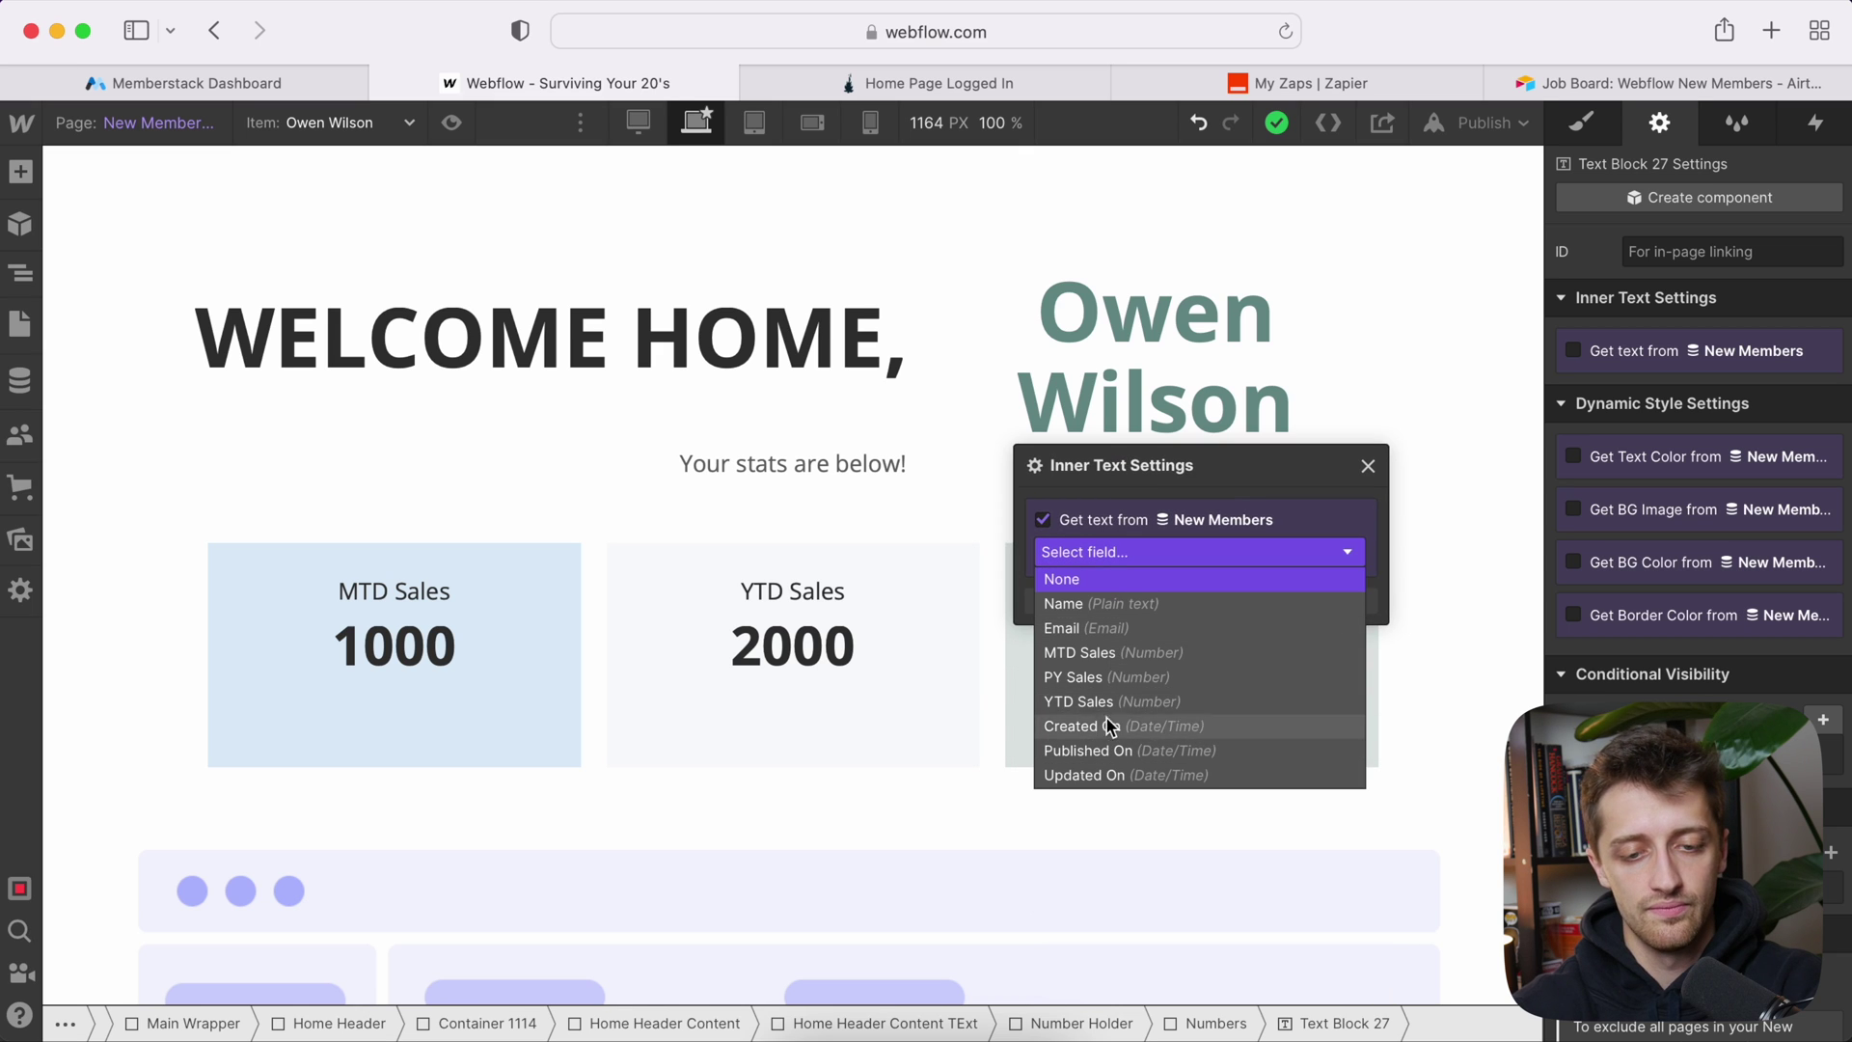
{"action": "key", "text": "Return"}
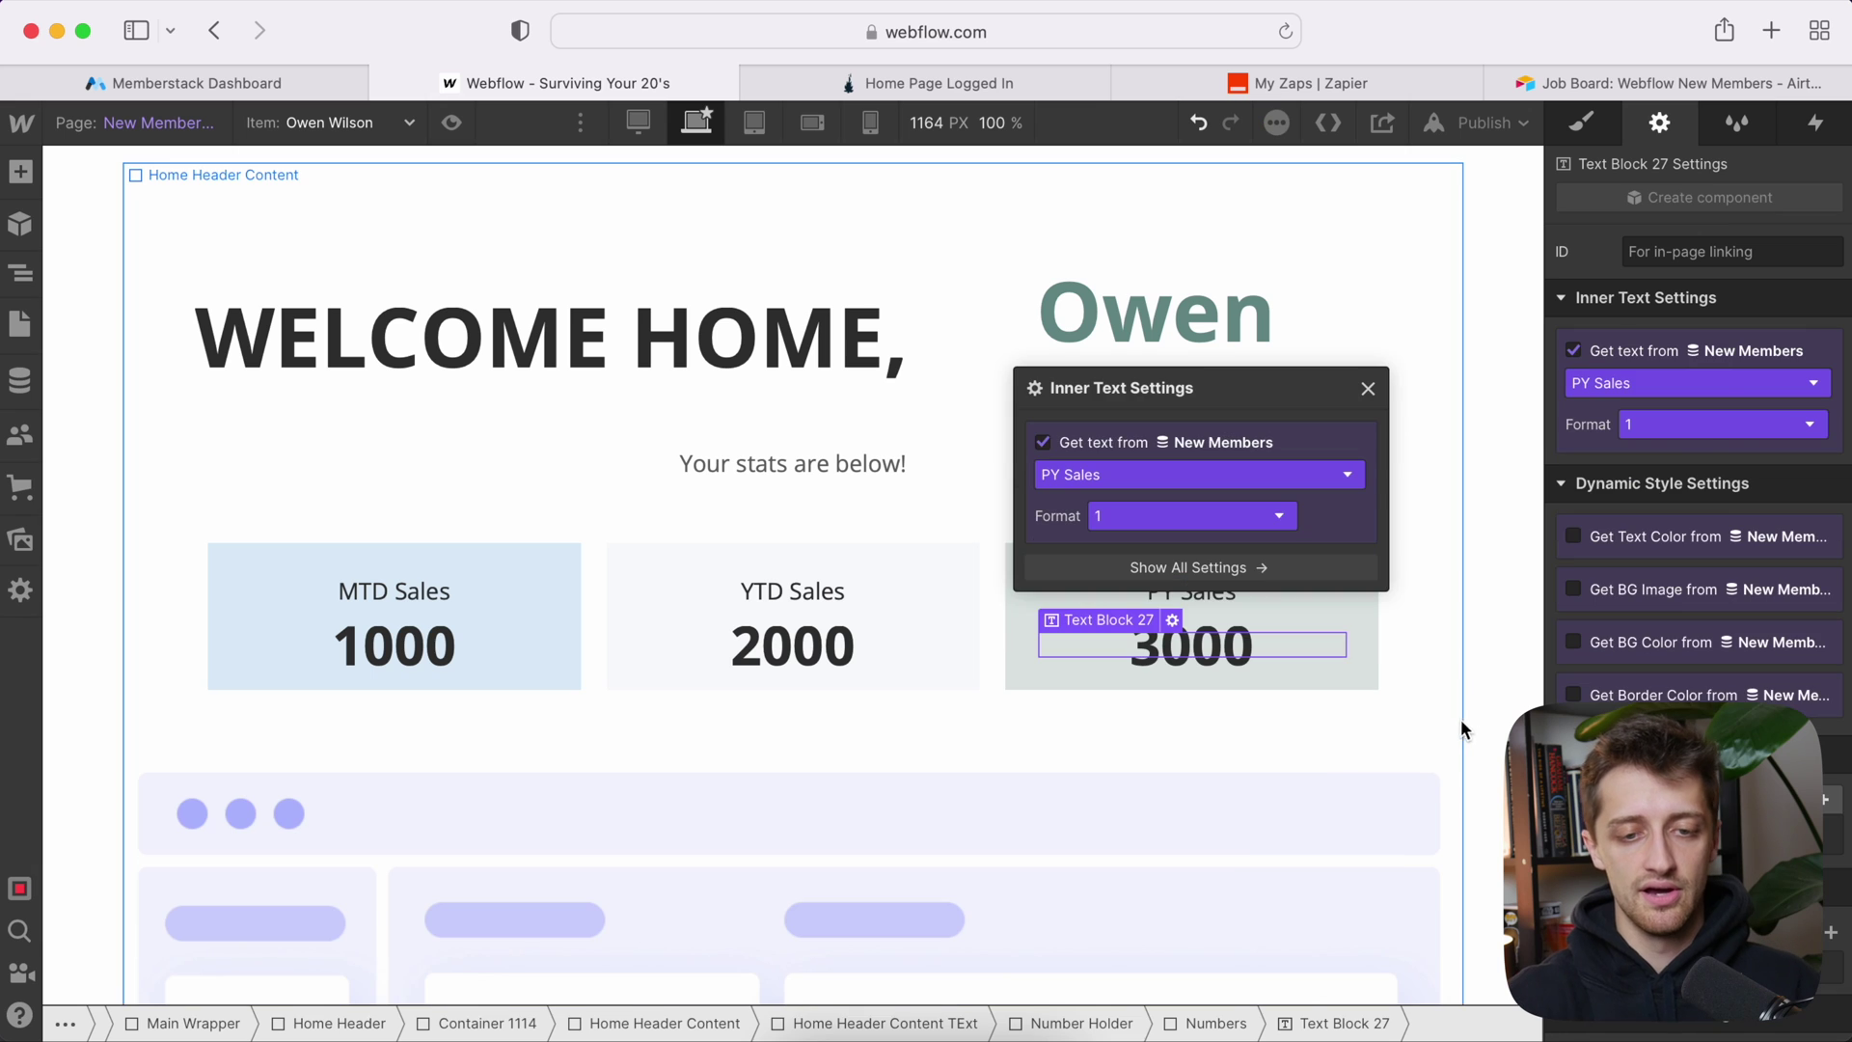
{"action": "left_click", "coordinate": [1404, 737]}
{"action": "scroll", "coordinate": [1143, 517], "scroll_direction": "up", "scroll_amount": 2}
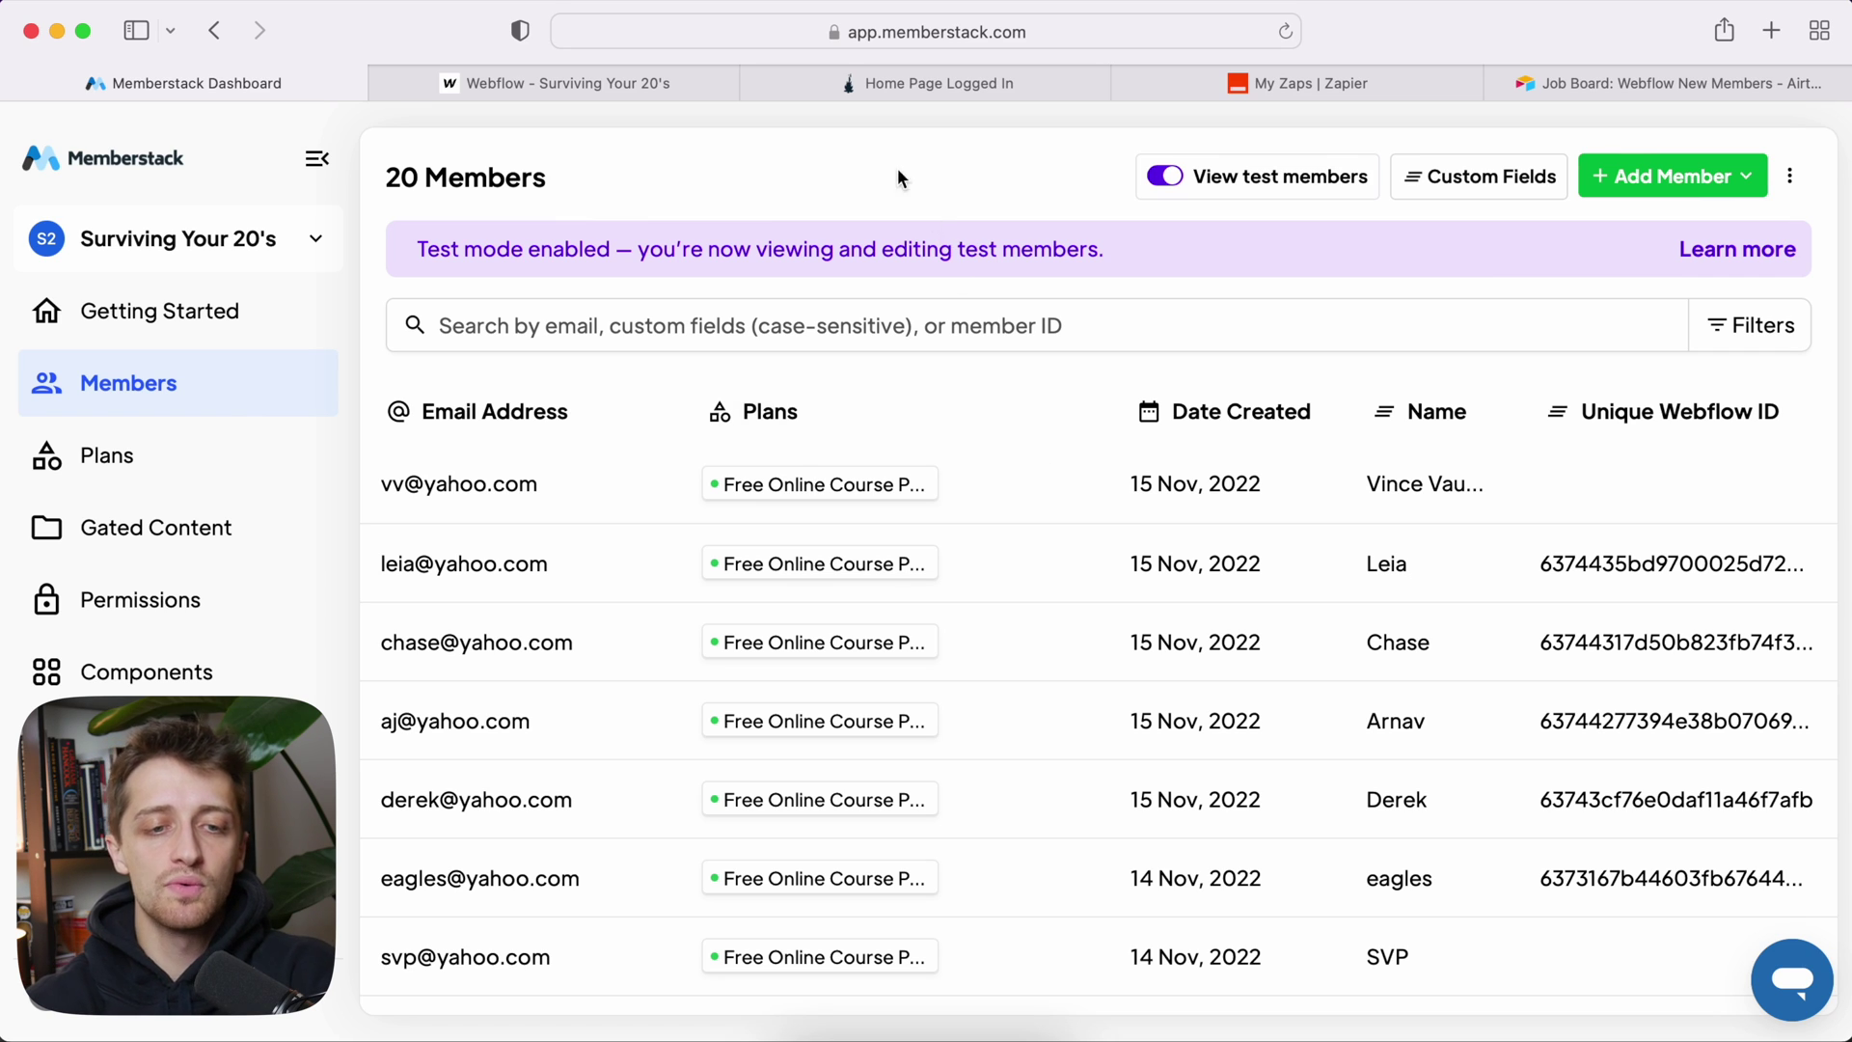
Step: Log out of the live site and go to its Create an account page
{"action": "left_click", "coordinate": [865, 87]}
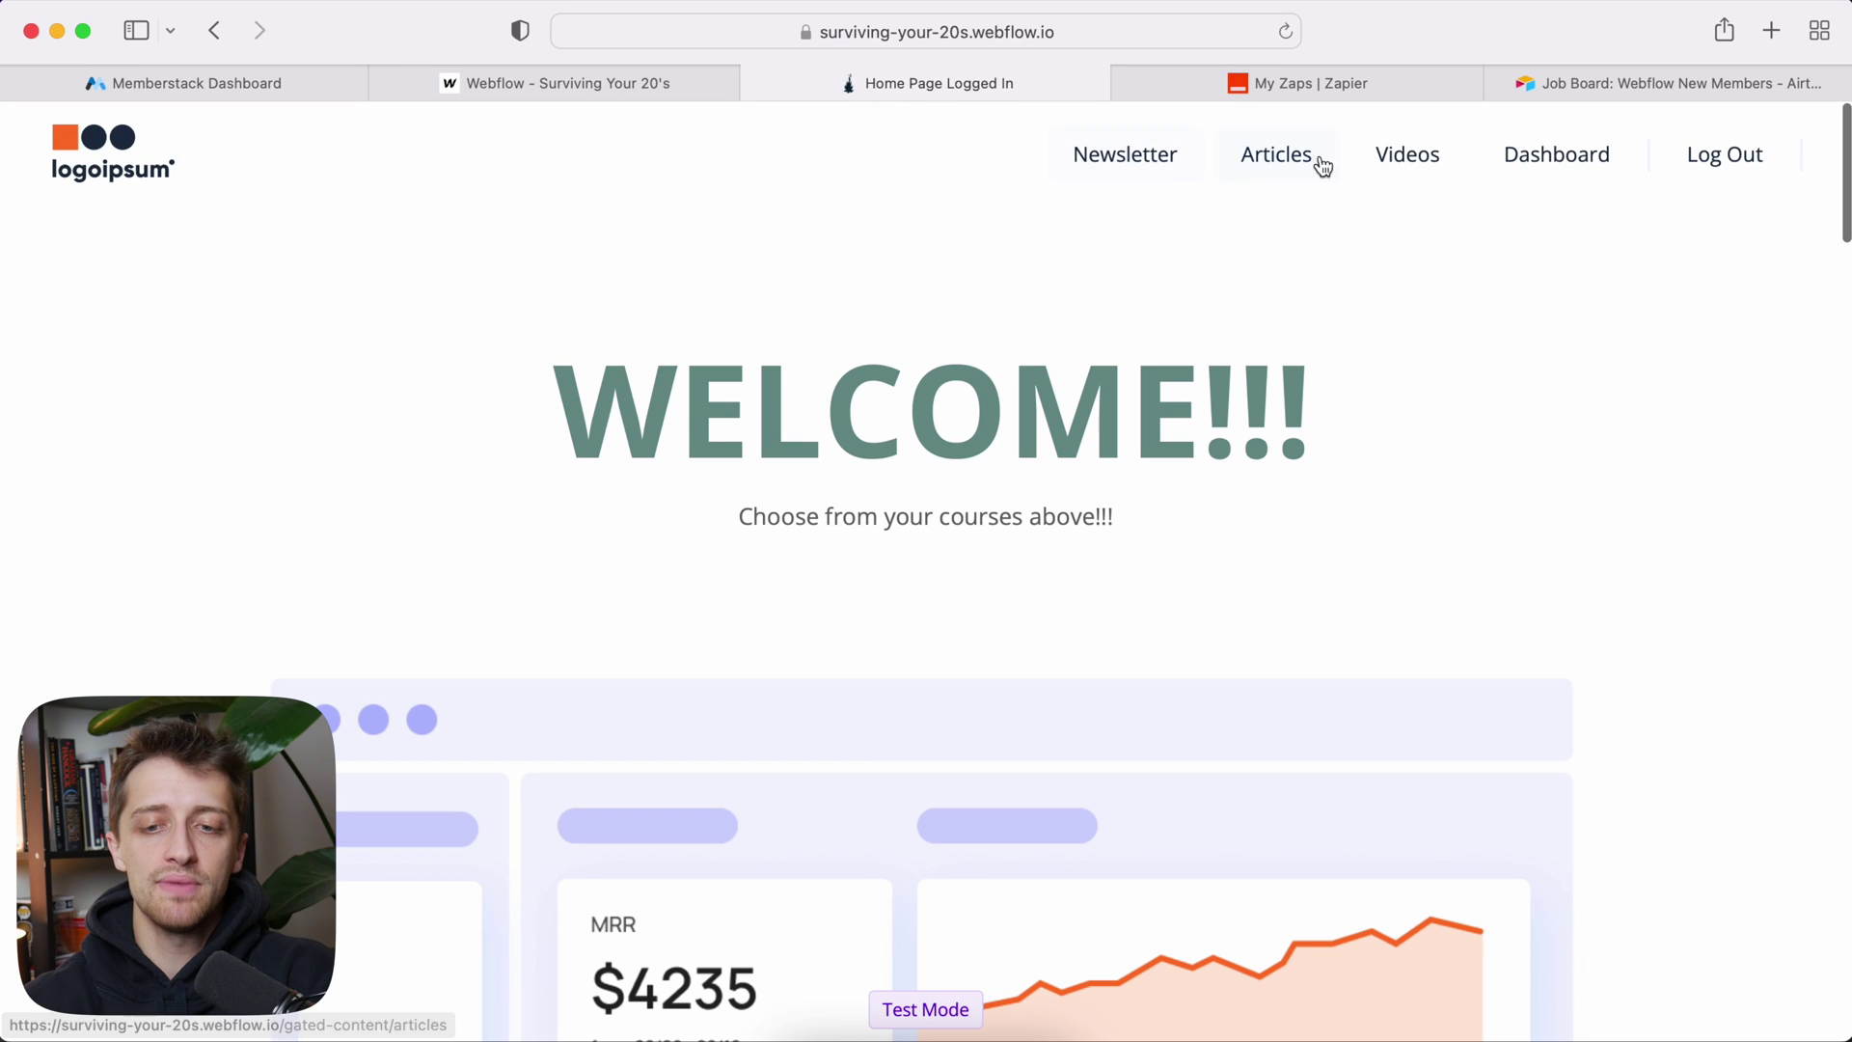
{"action": "left_click", "coordinate": [1678, 172]}
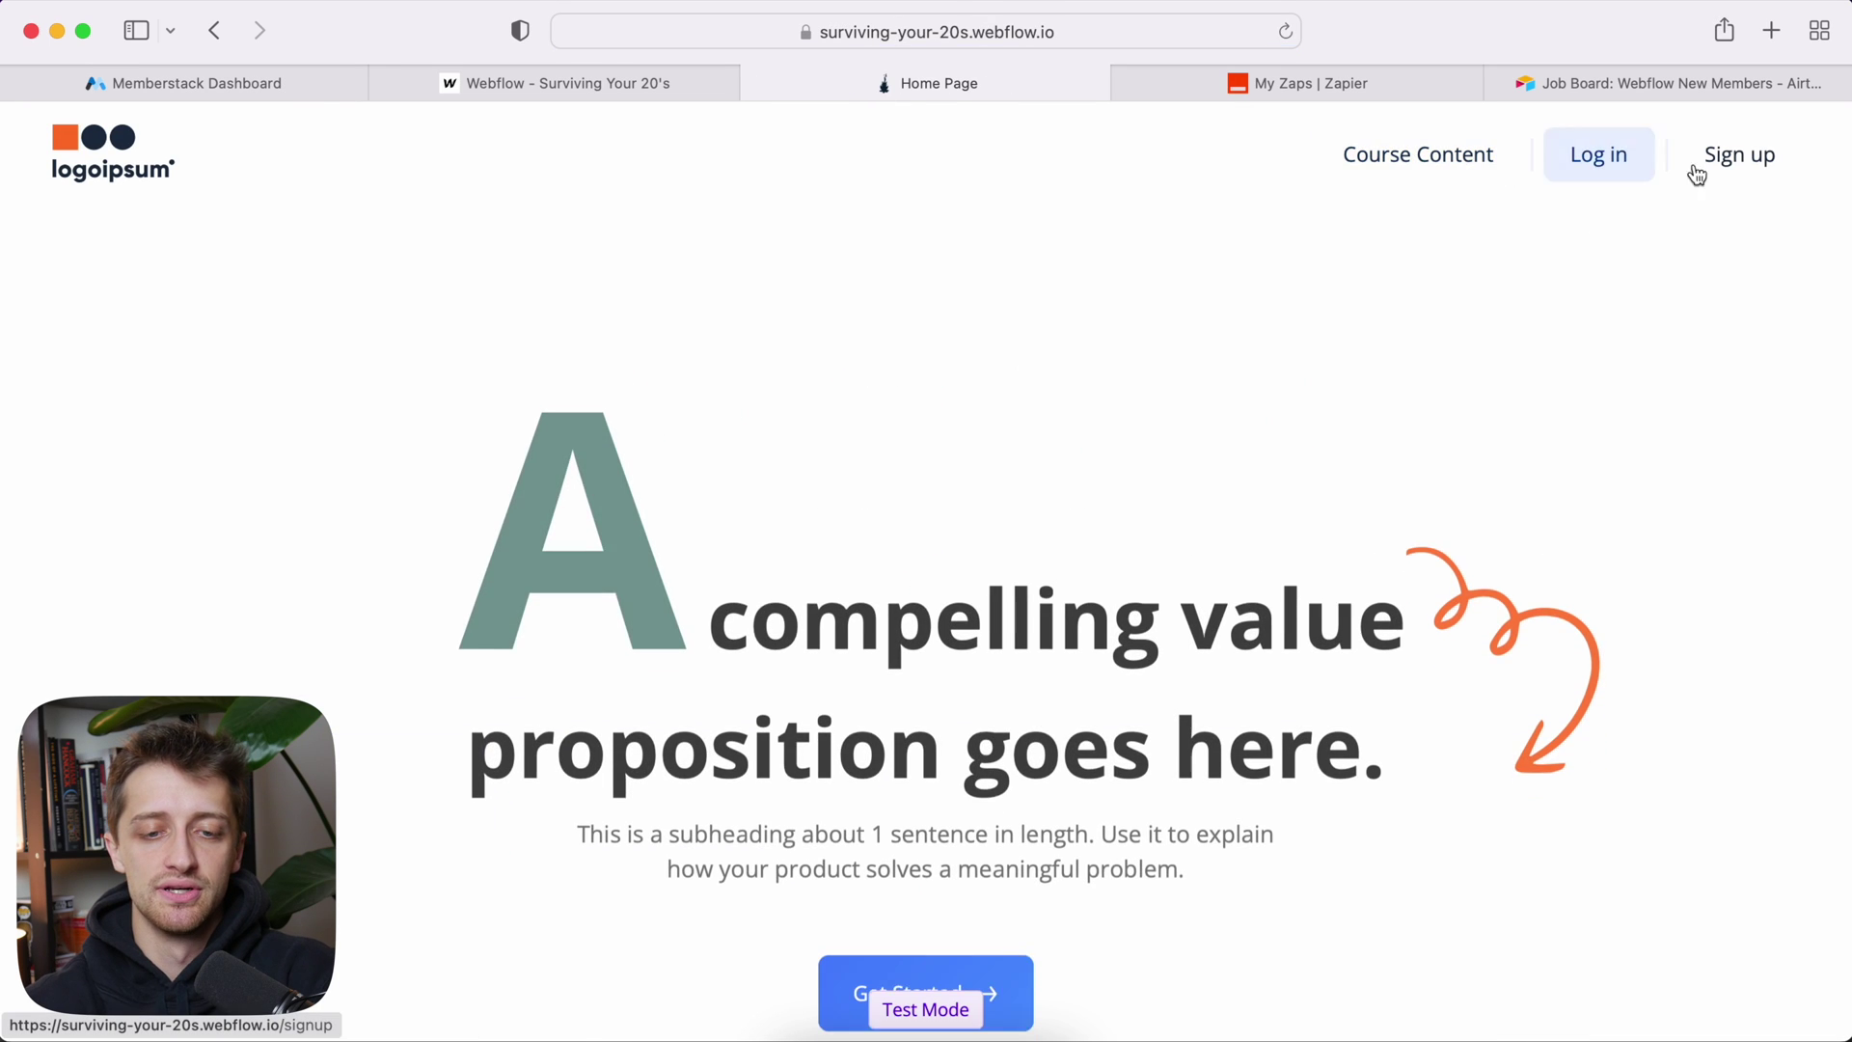
{"action": "left_click", "coordinate": [1728, 166]}
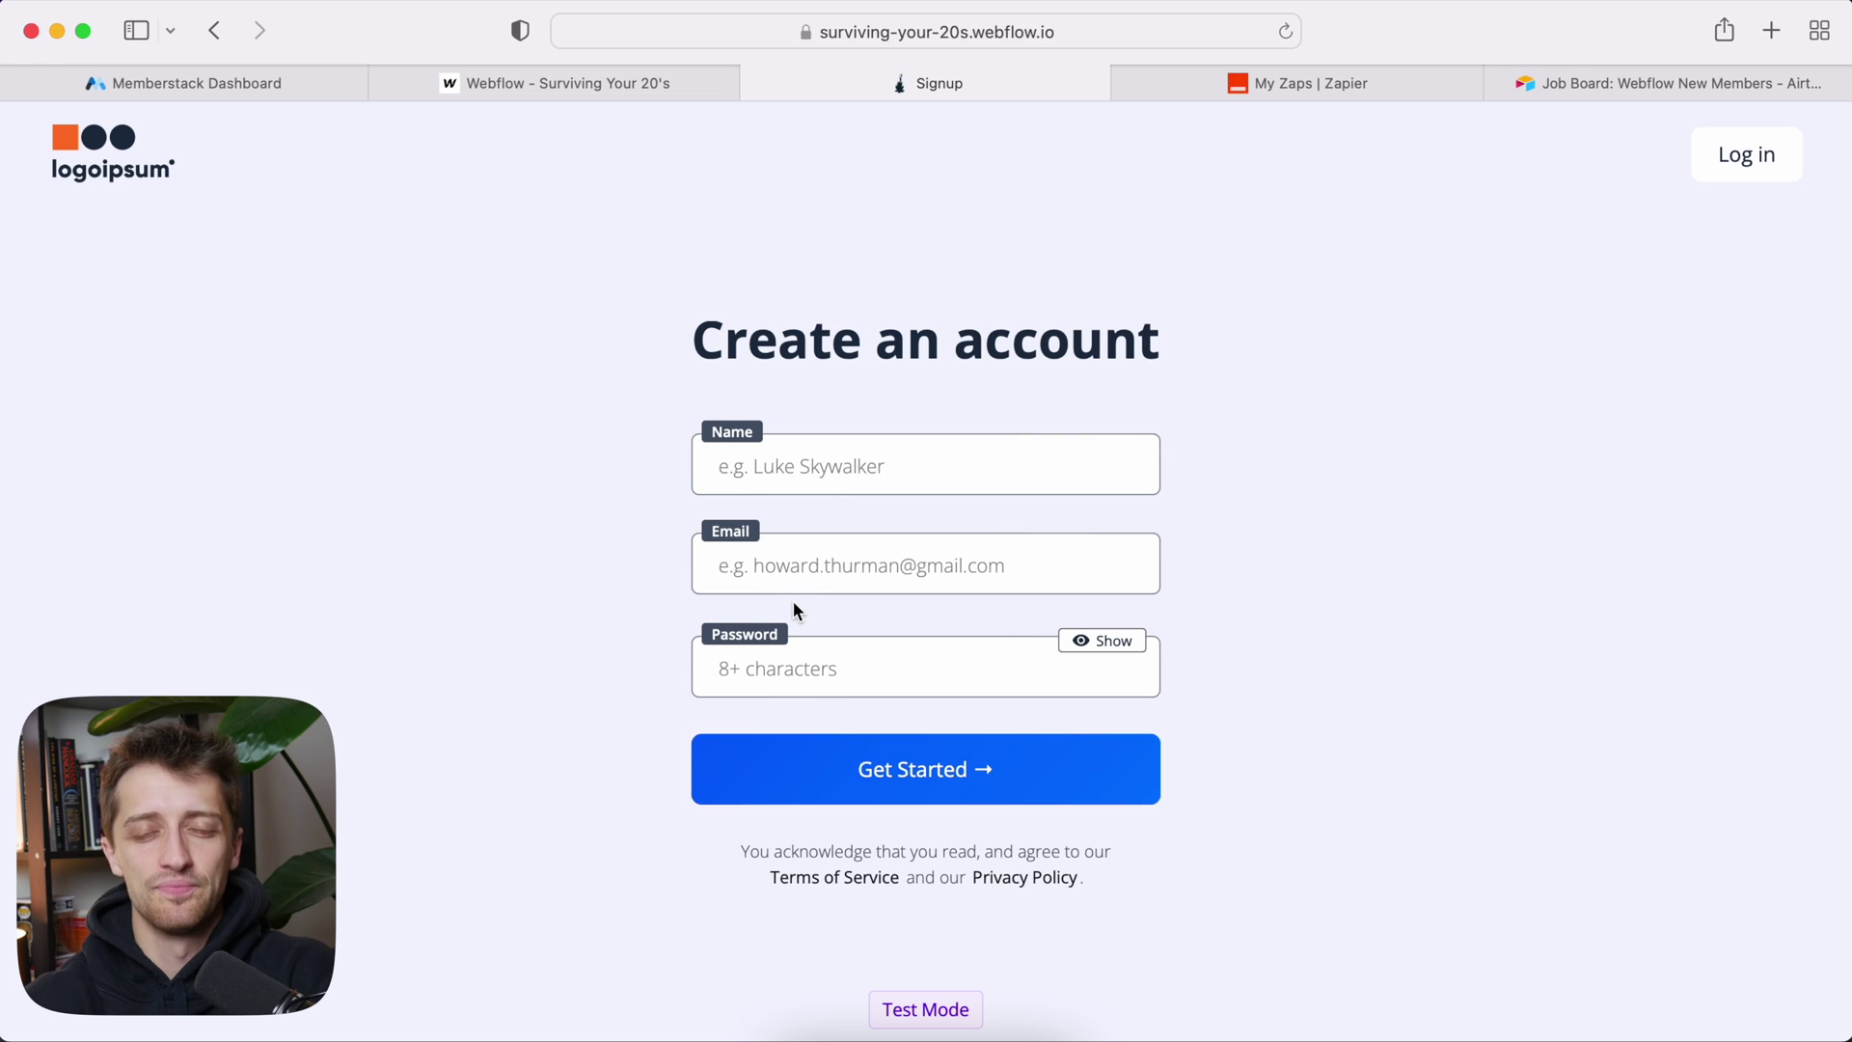
Step: Review the first test member's profile in Memberstack, then return to the Webflow Designer
{"action": "left_click", "coordinate": [170, 85]}
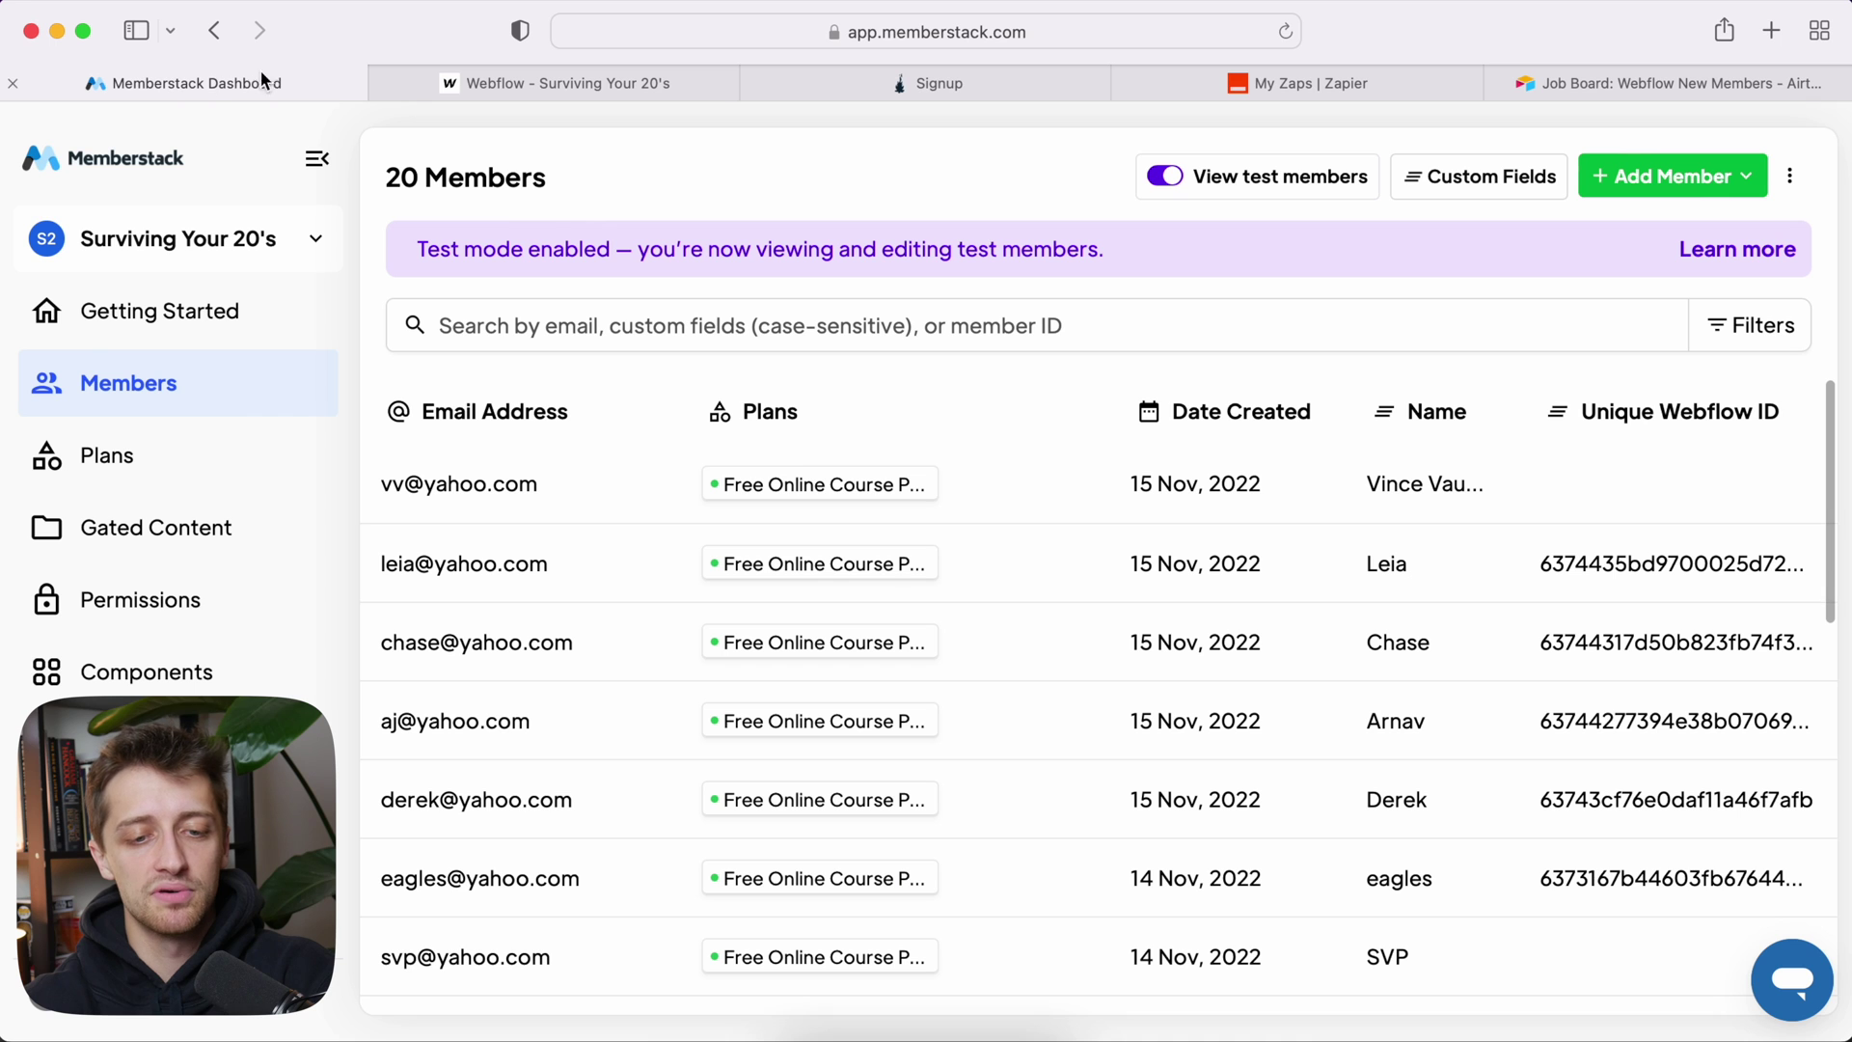
{"action": "left_click", "coordinate": [1042, 499]}
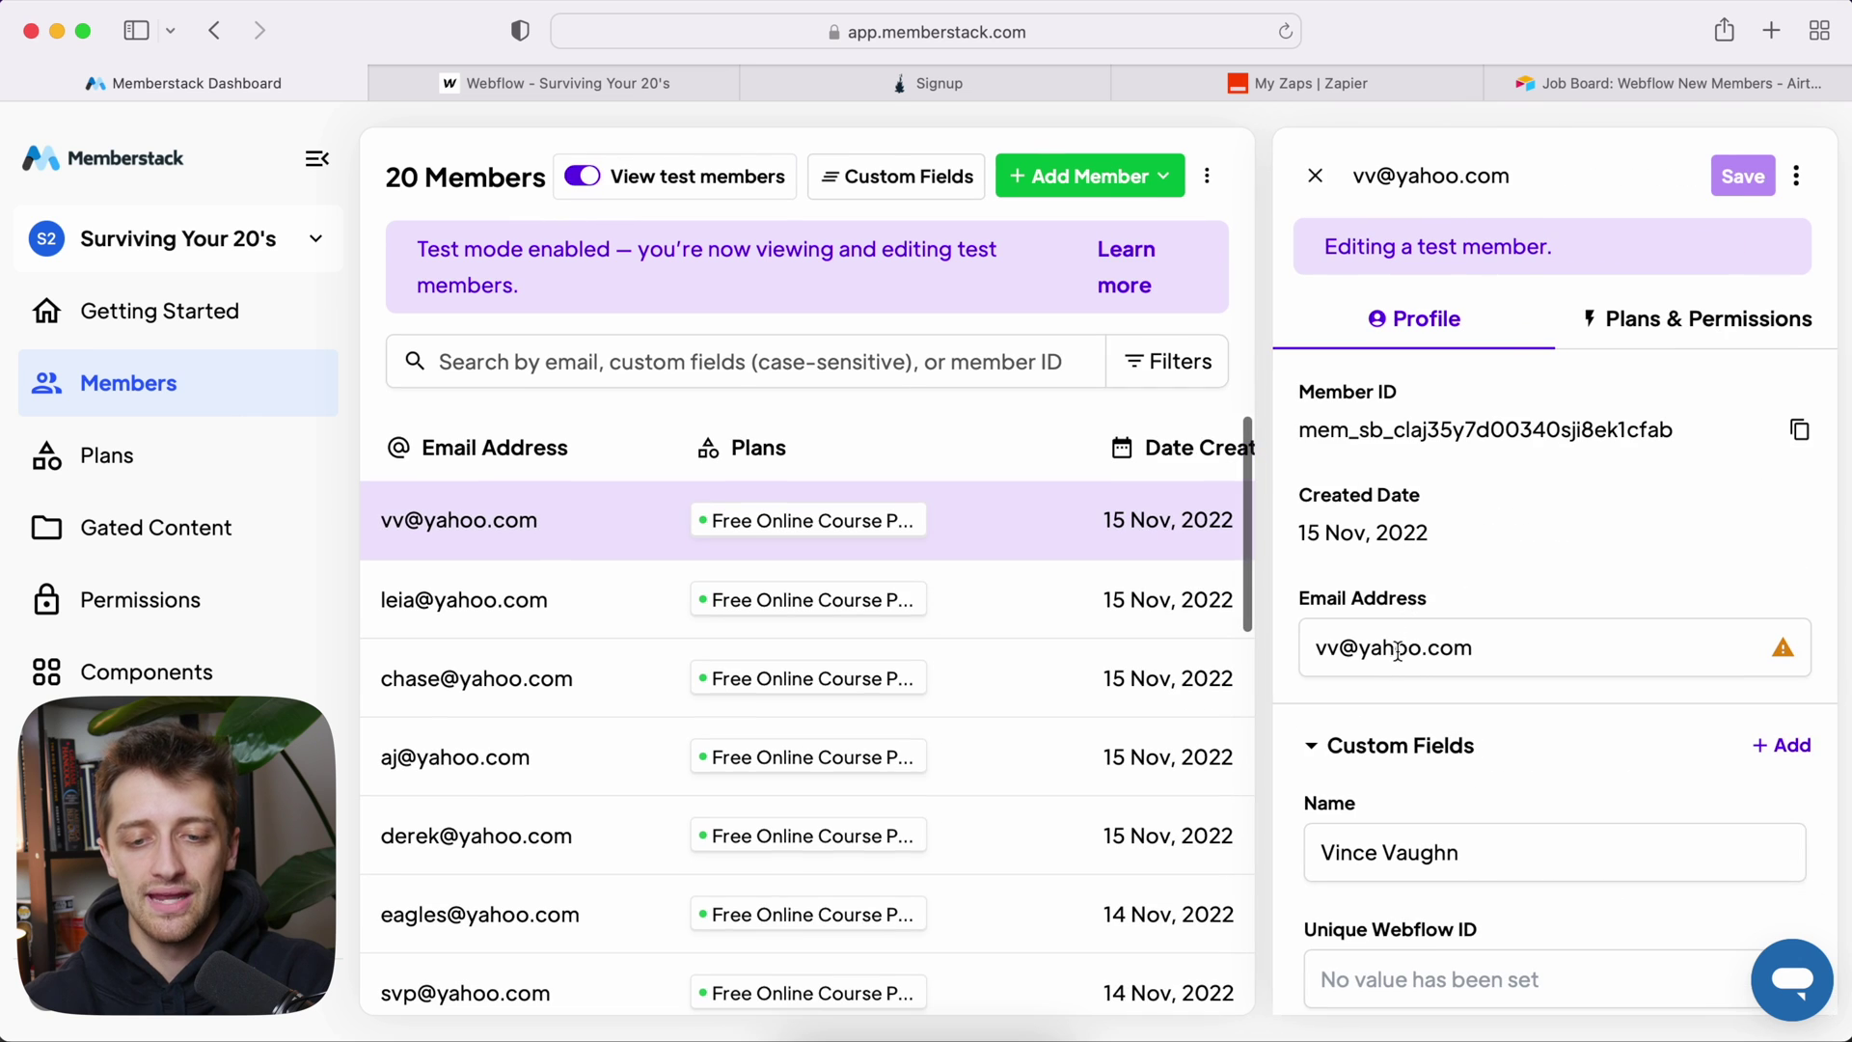
{"action": "scroll", "coordinate": [1397, 649], "scroll_direction": "down", "scroll_amount": 1}
{"action": "scroll", "coordinate": [1464, 658], "scroll_direction": "down", "scroll_amount": 1}
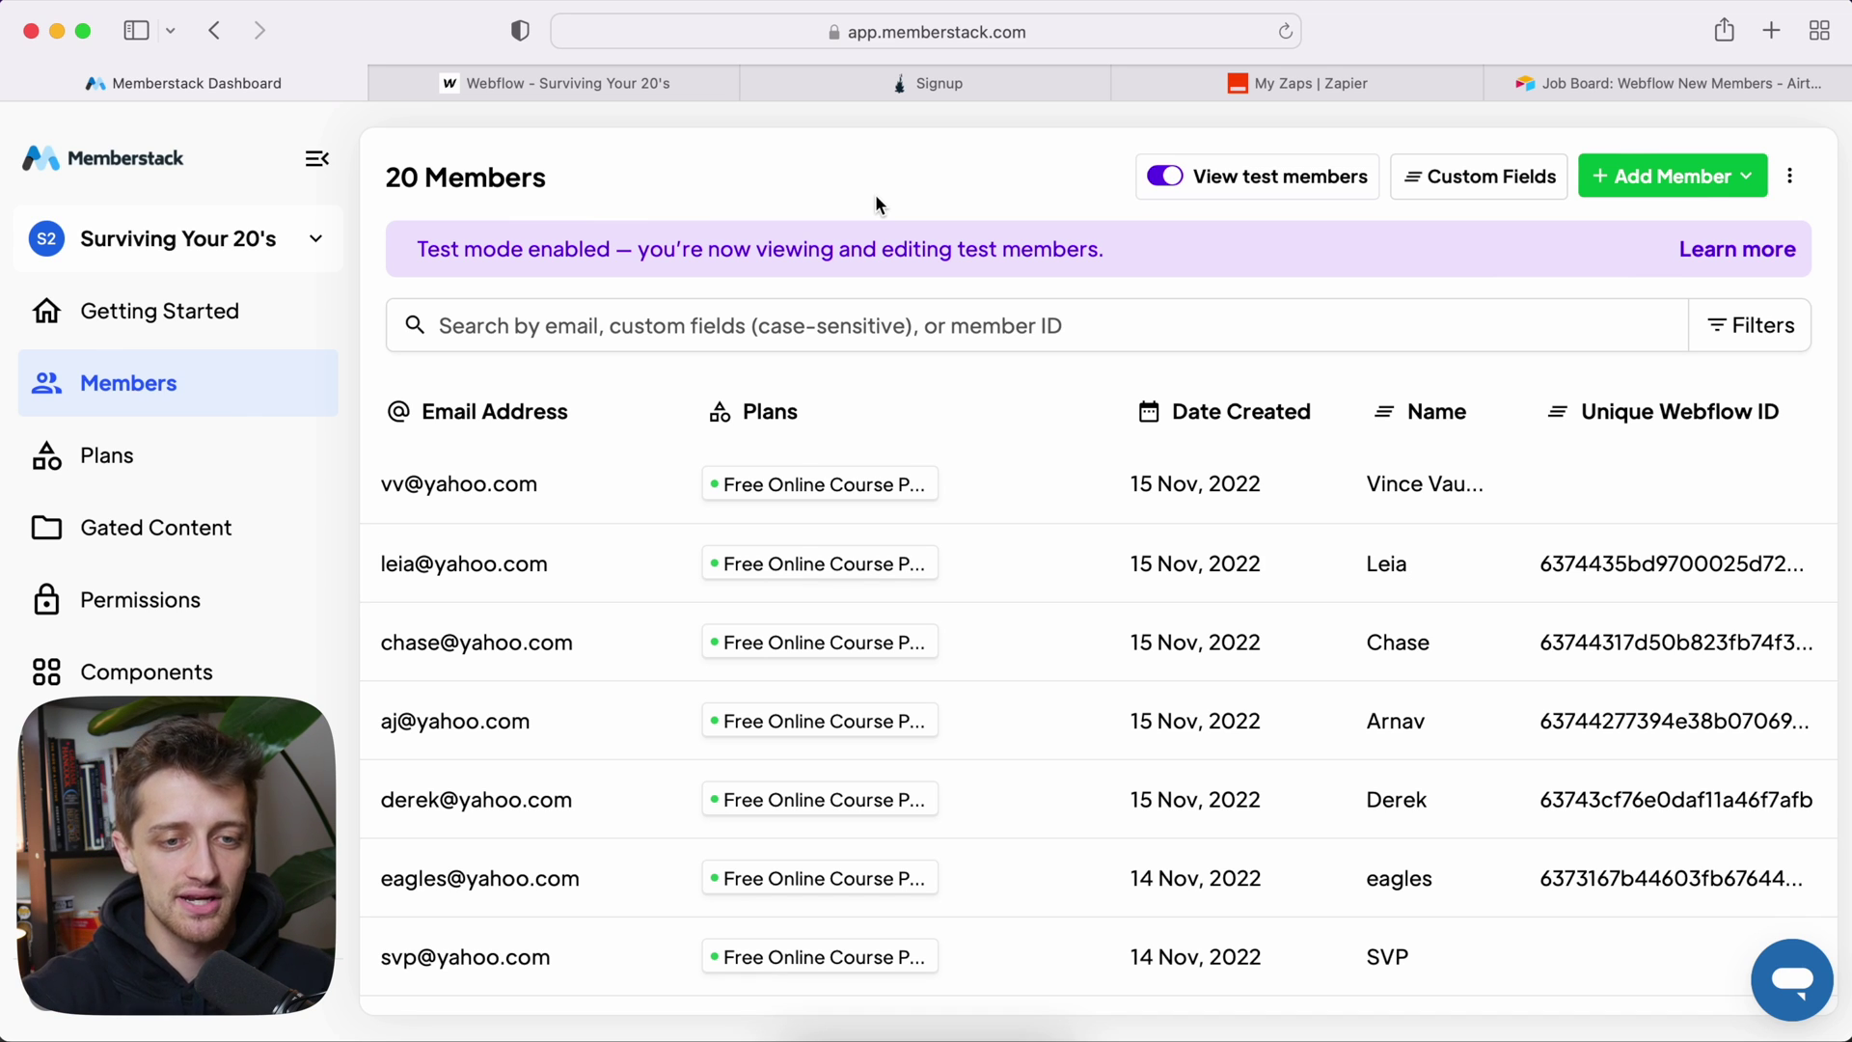
{"action": "left_click", "coordinate": [646, 75]}
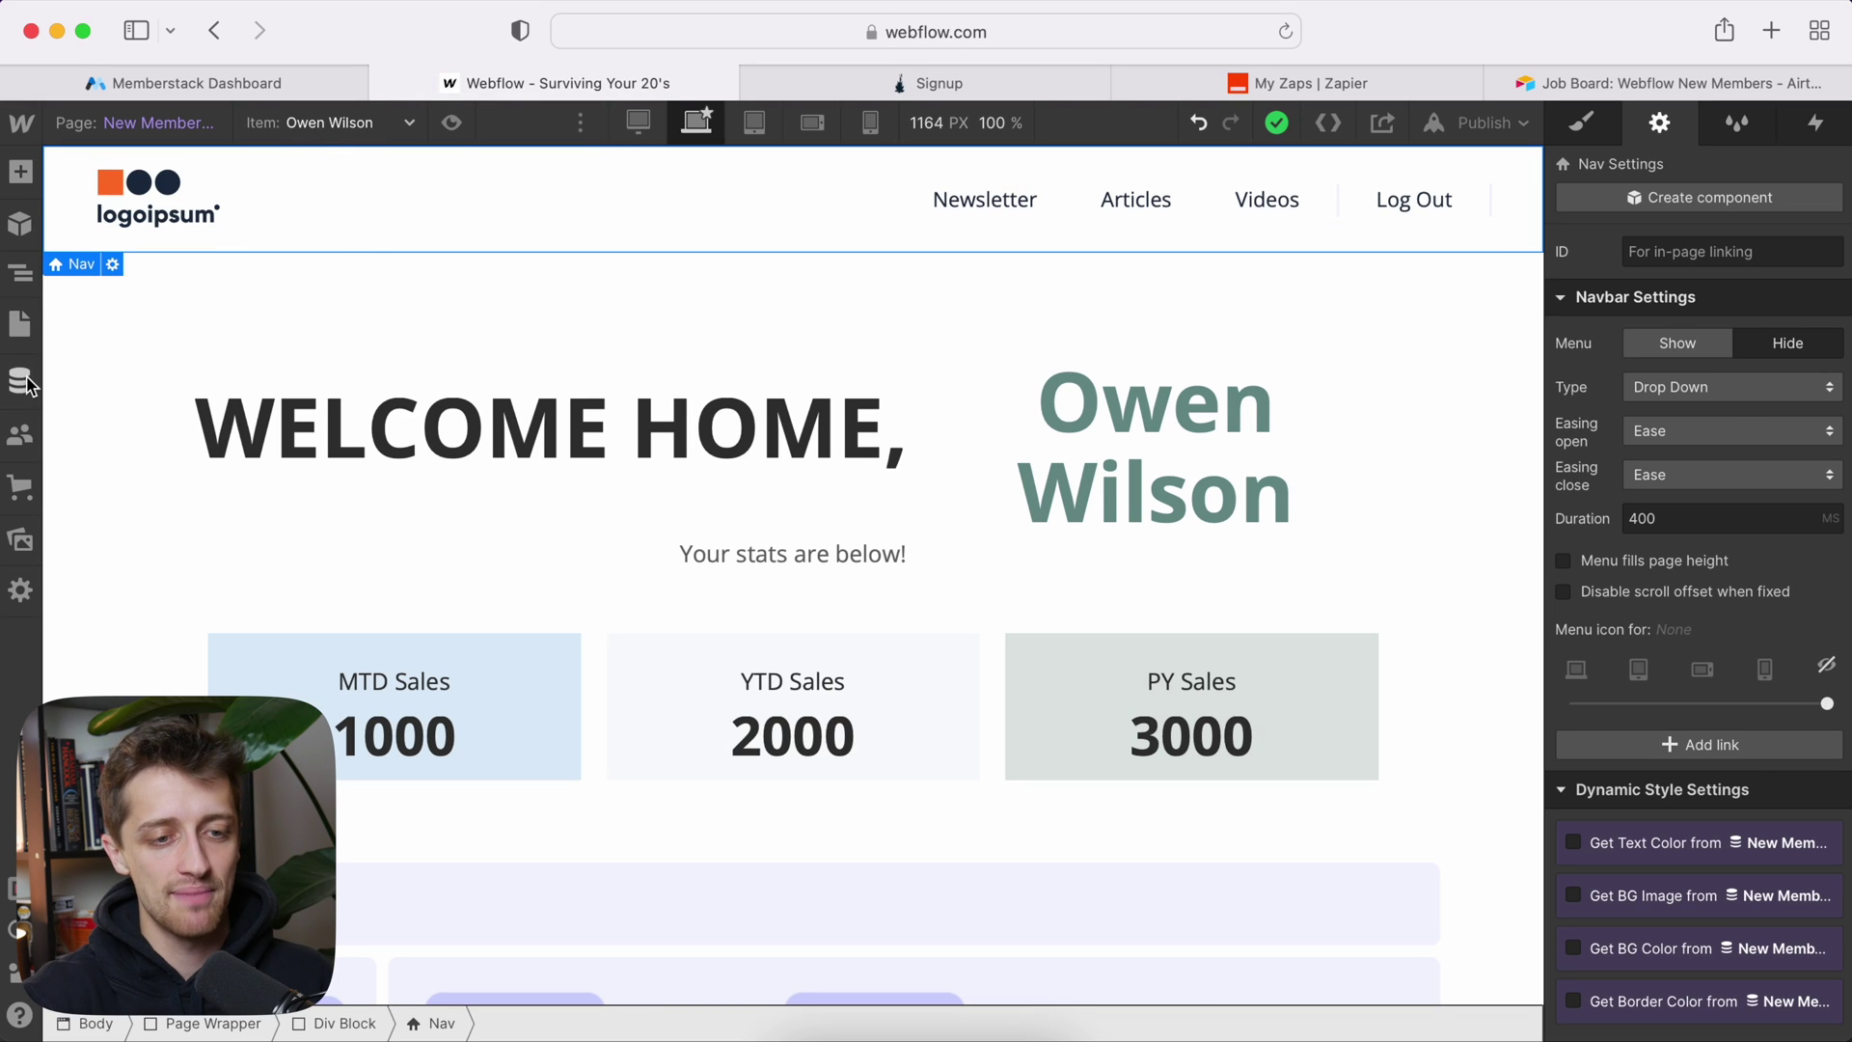
Step: View the New Members CMS collection's single published item, then go to Zapier's Zaps list
{"action": "left_click", "coordinate": [27, 384]}
{"action": "left_click", "coordinate": [155, 241]}
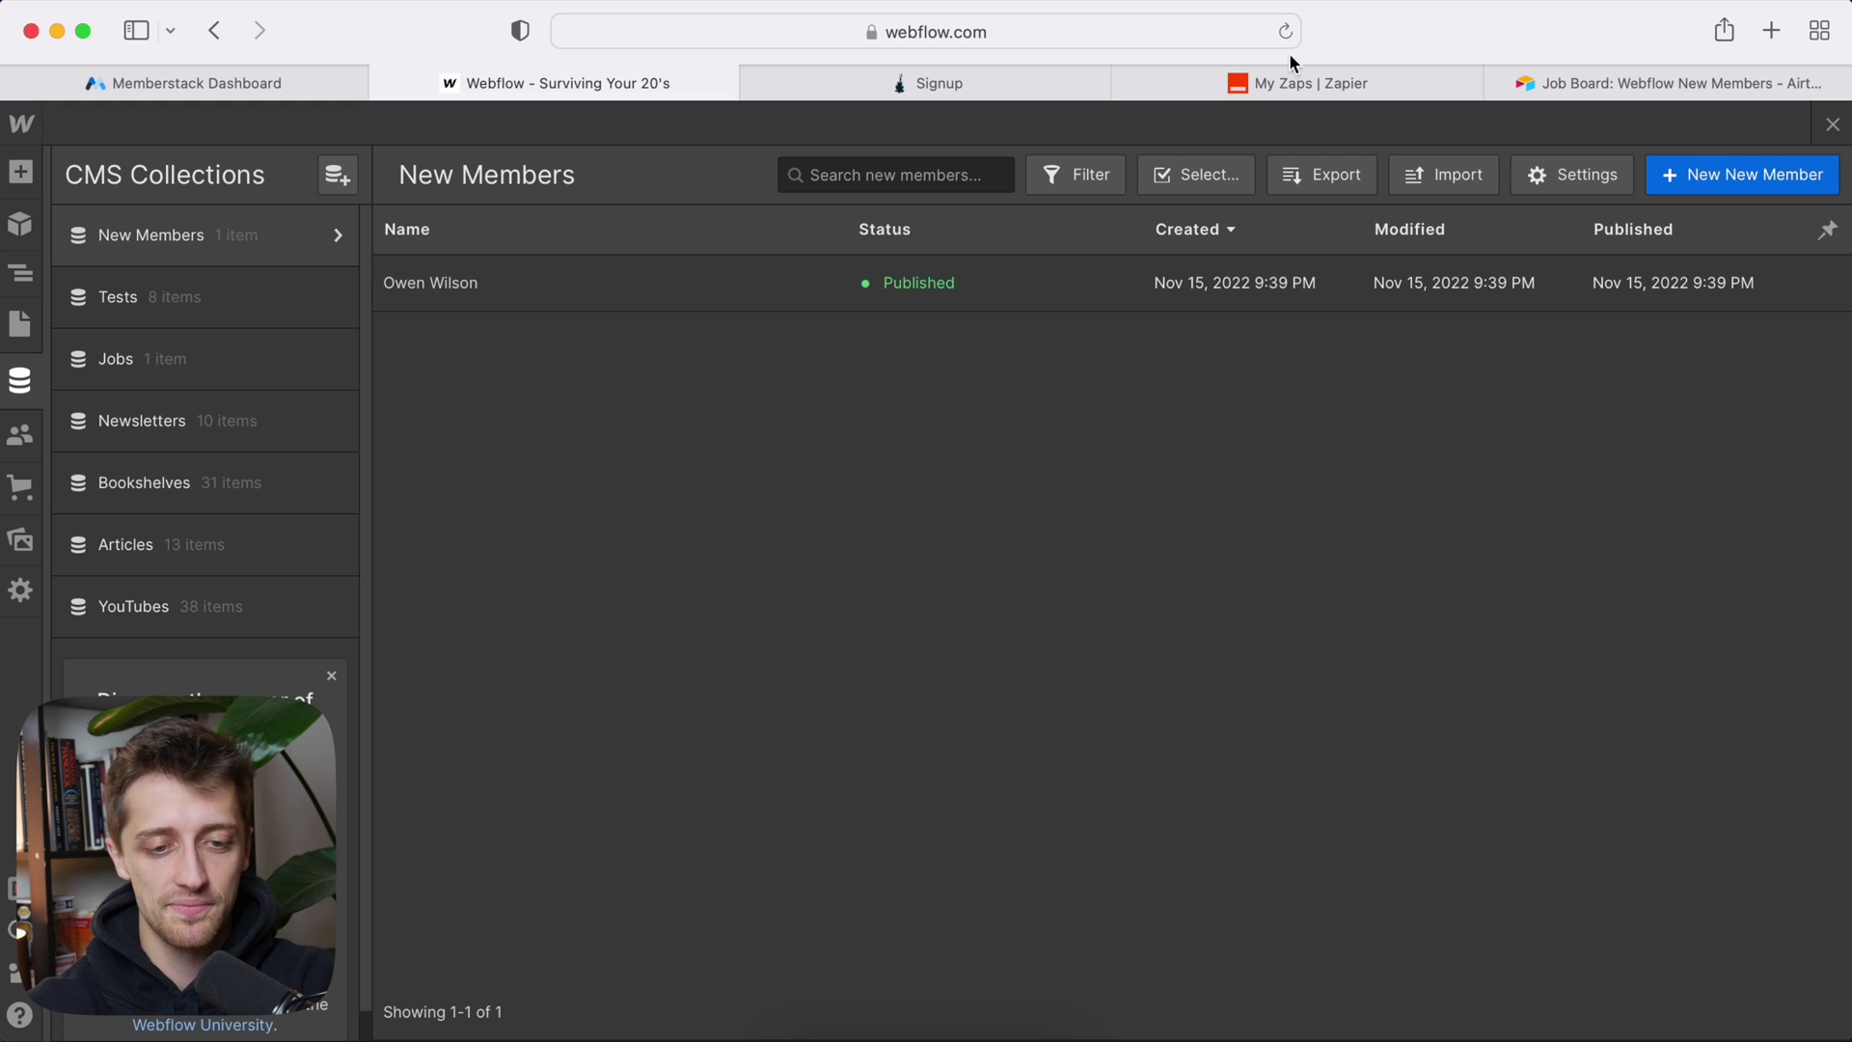
{"action": "left_click", "coordinate": [1297, 83]}
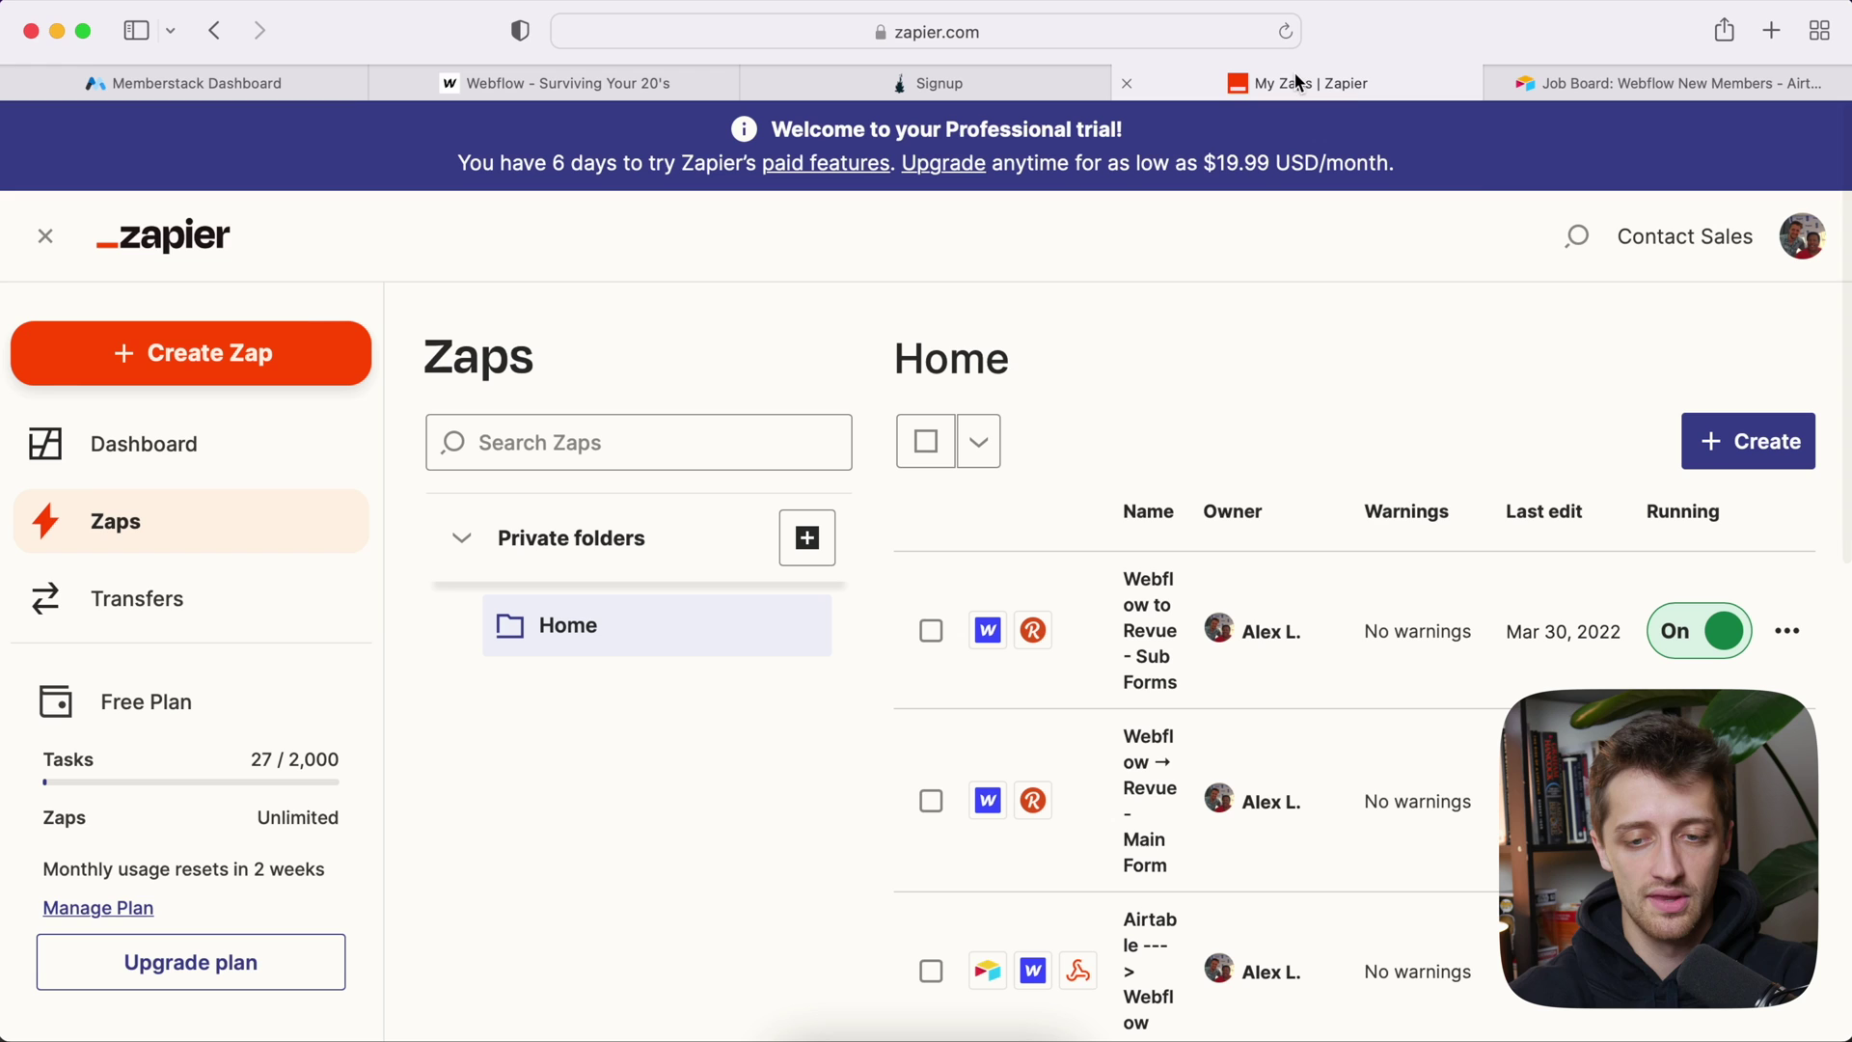
Step: Create a new Zap triggered by New Member in Memberstack
{"action": "left_click", "coordinate": [1727, 441]}
{"action": "left_click", "coordinate": [1612, 516]}
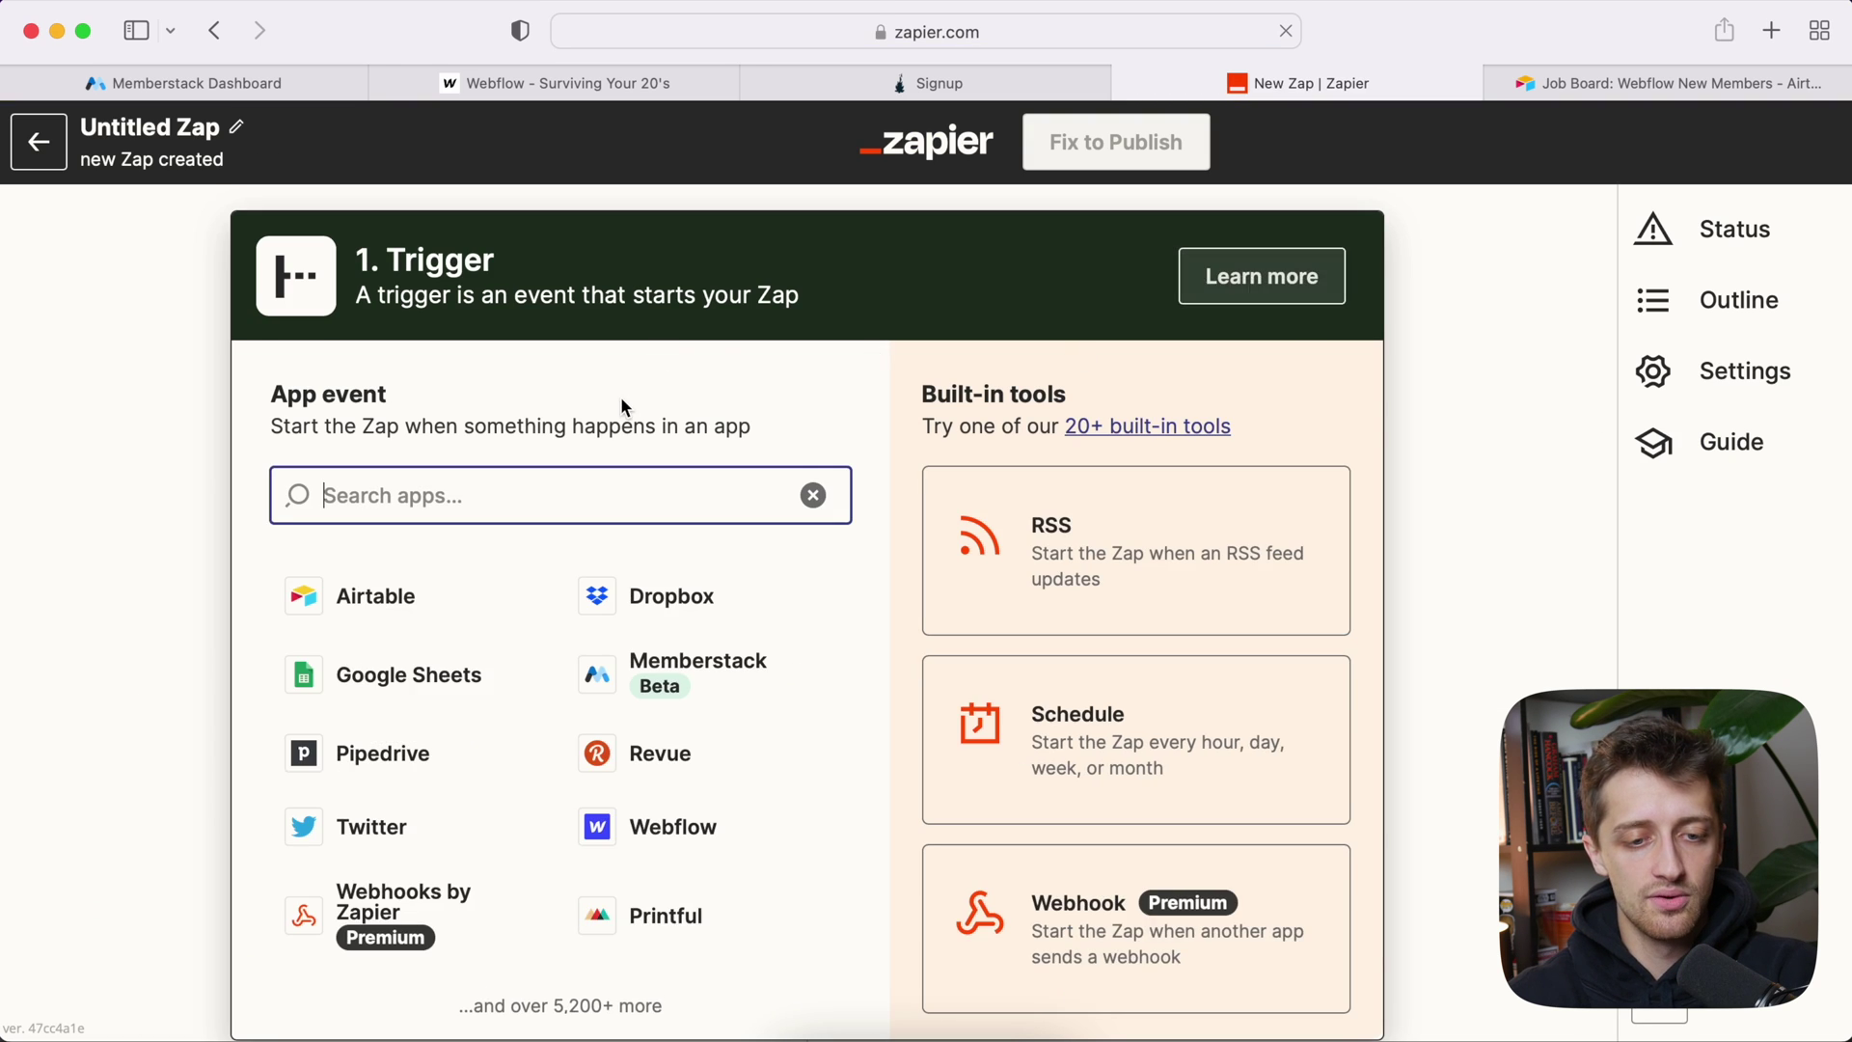
{"action": "scroll", "coordinate": [621, 400], "scroll_direction": "down", "scroll_amount": 2}
{"action": "scroll", "coordinate": [622, 406], "scroll_direction": "up", "scroll_amount": 1}
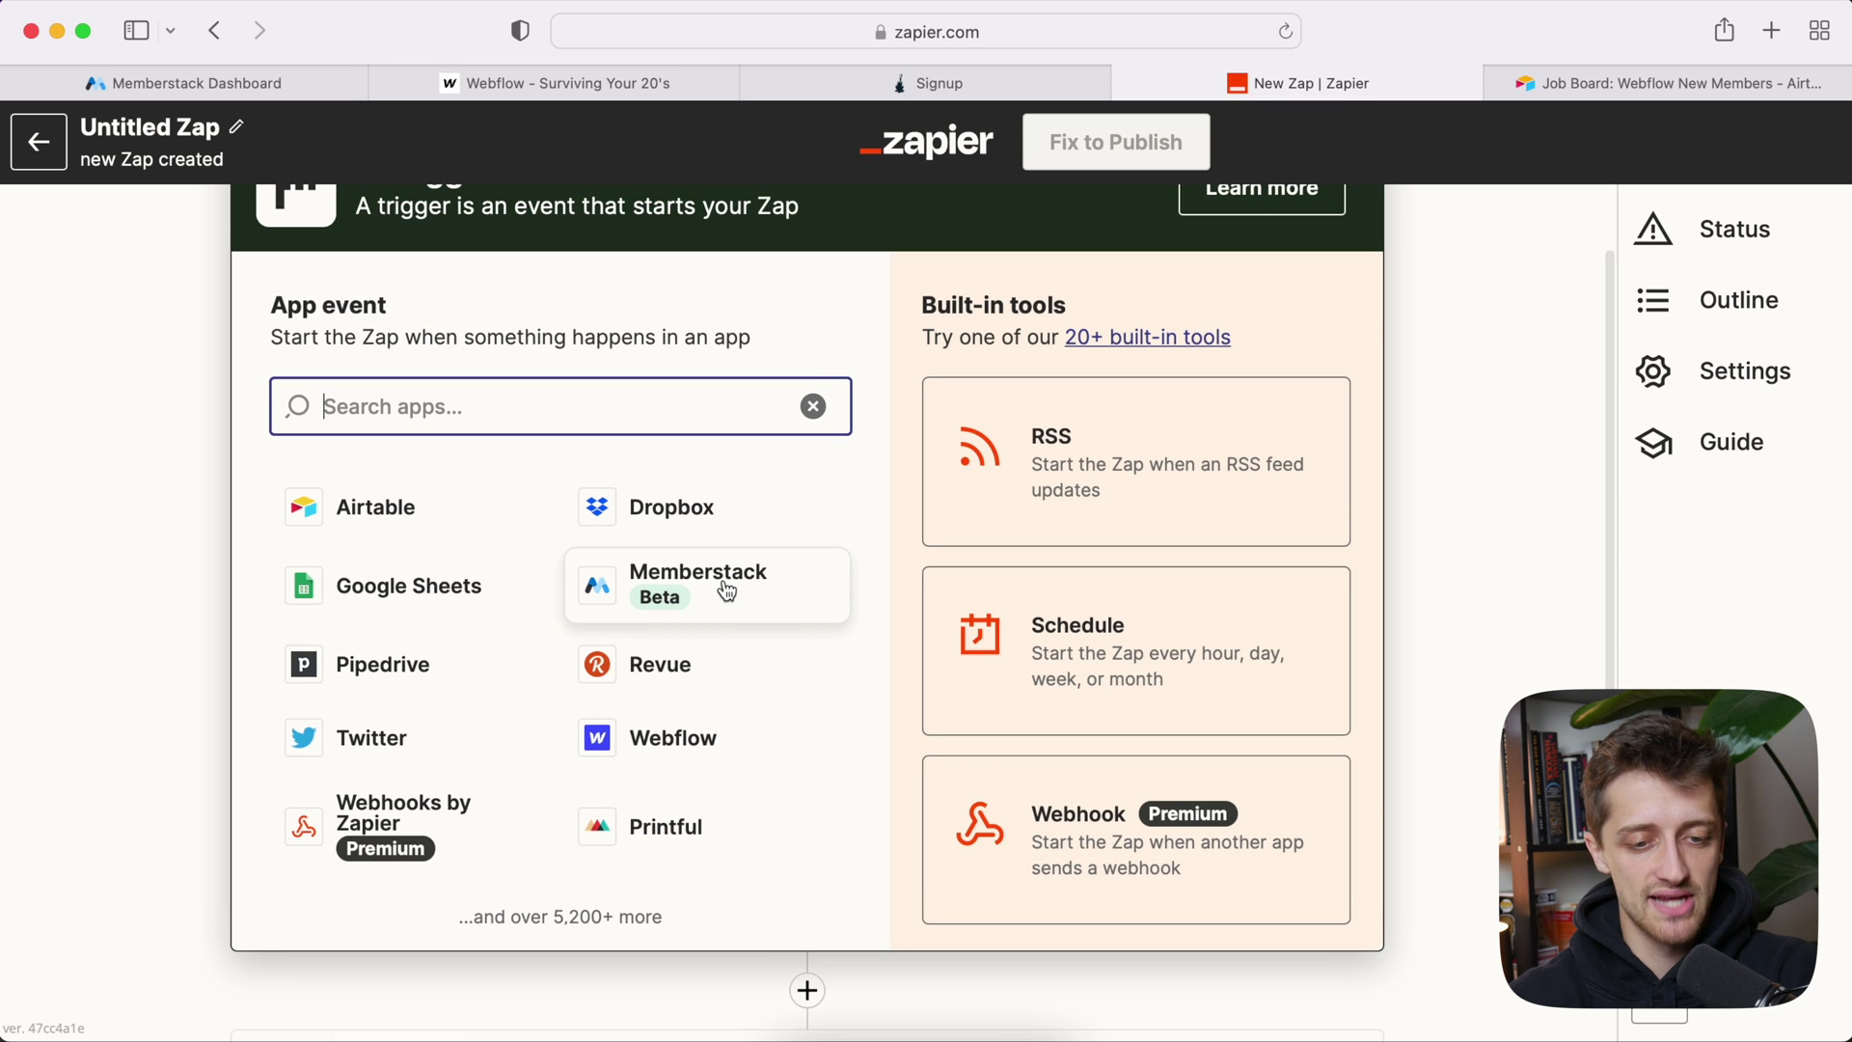
{"action": "left_click", "coordinate": [726, 591]}
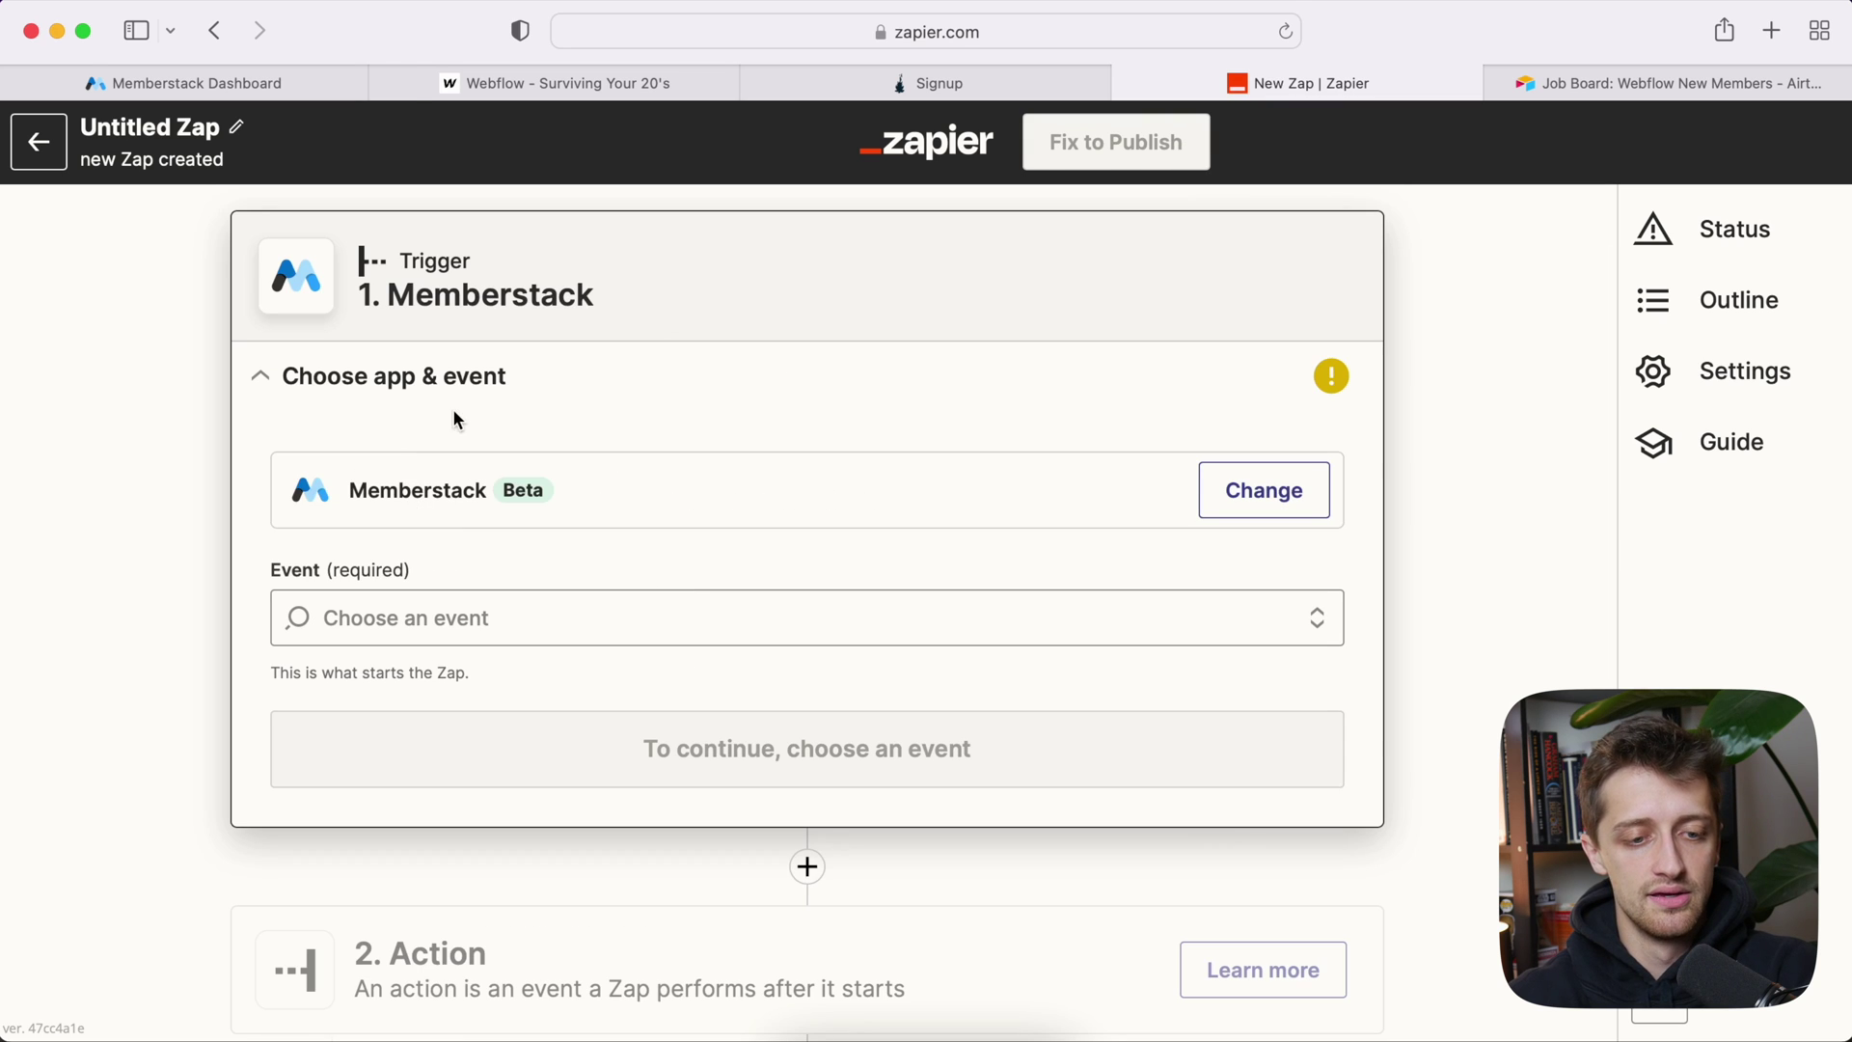
{"action": "left_click", "coordinate": [447, 604]}
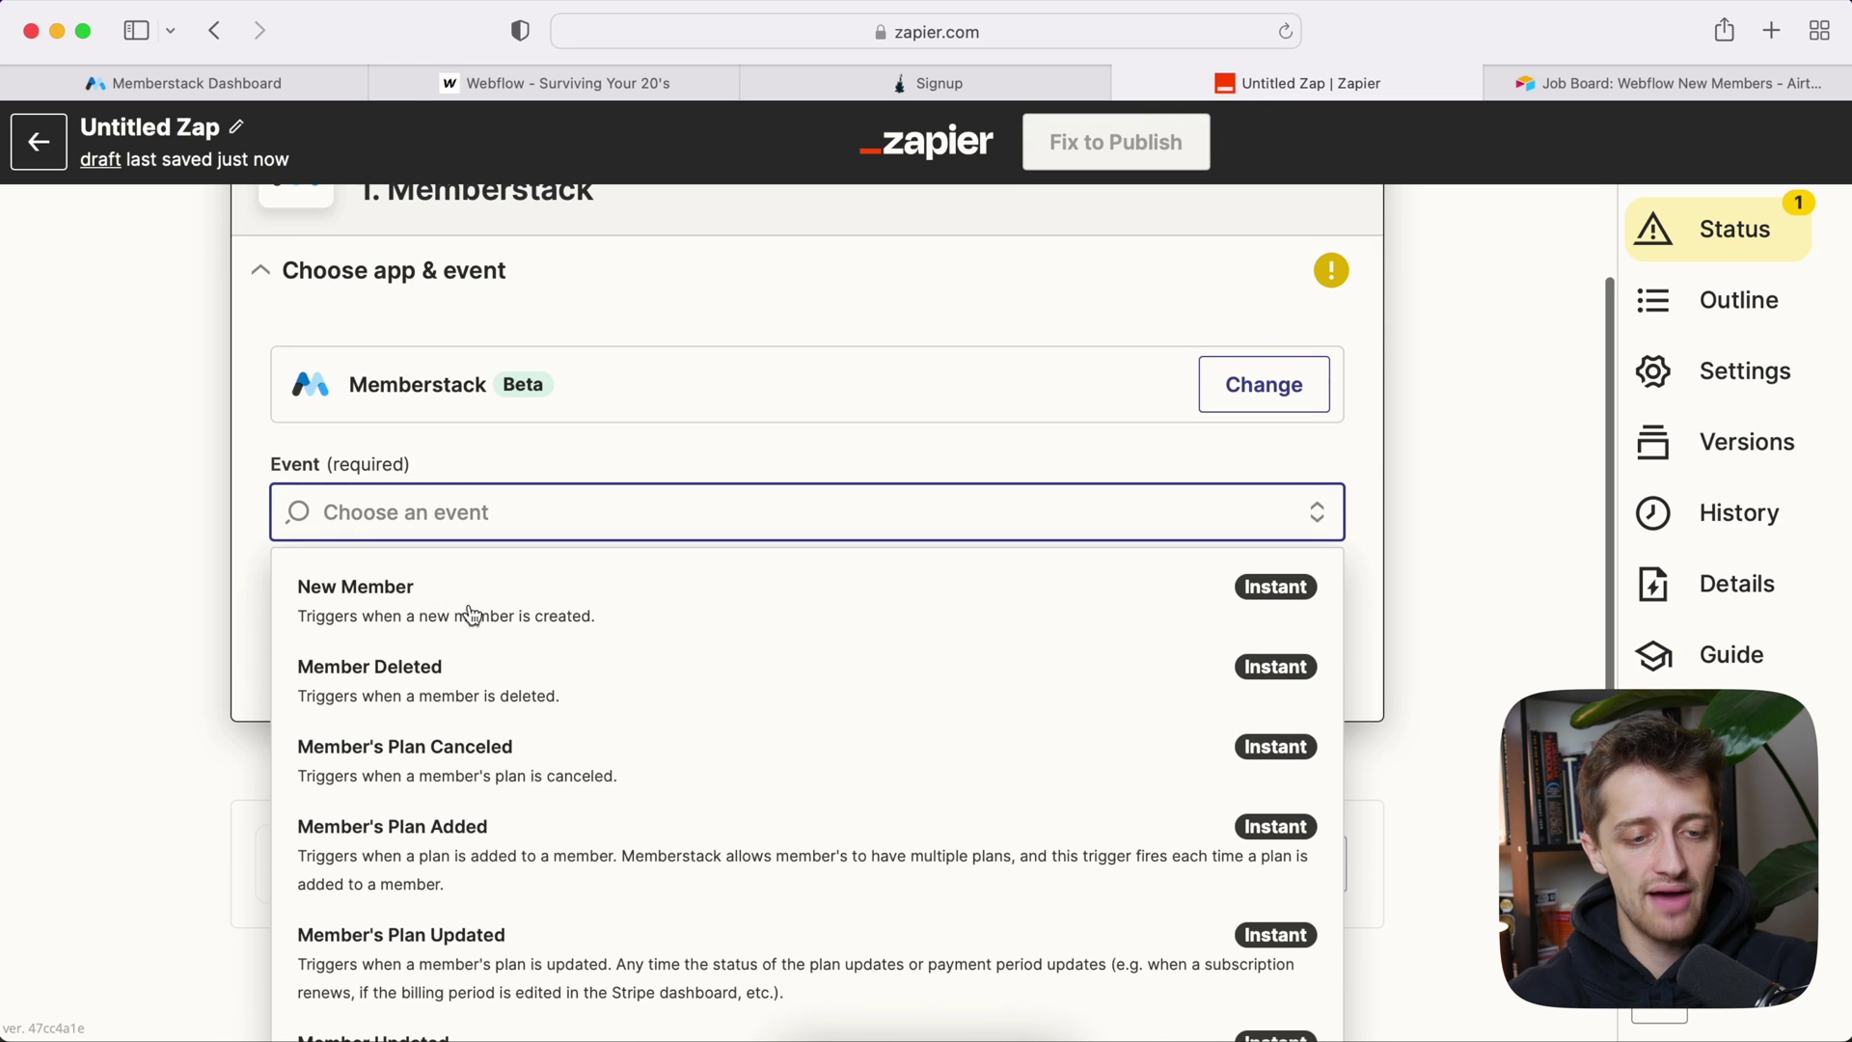
{"action": "left_click", "coordinate": [525, 617]}
{"action": "left_click", "coordinate": [340, 84]}
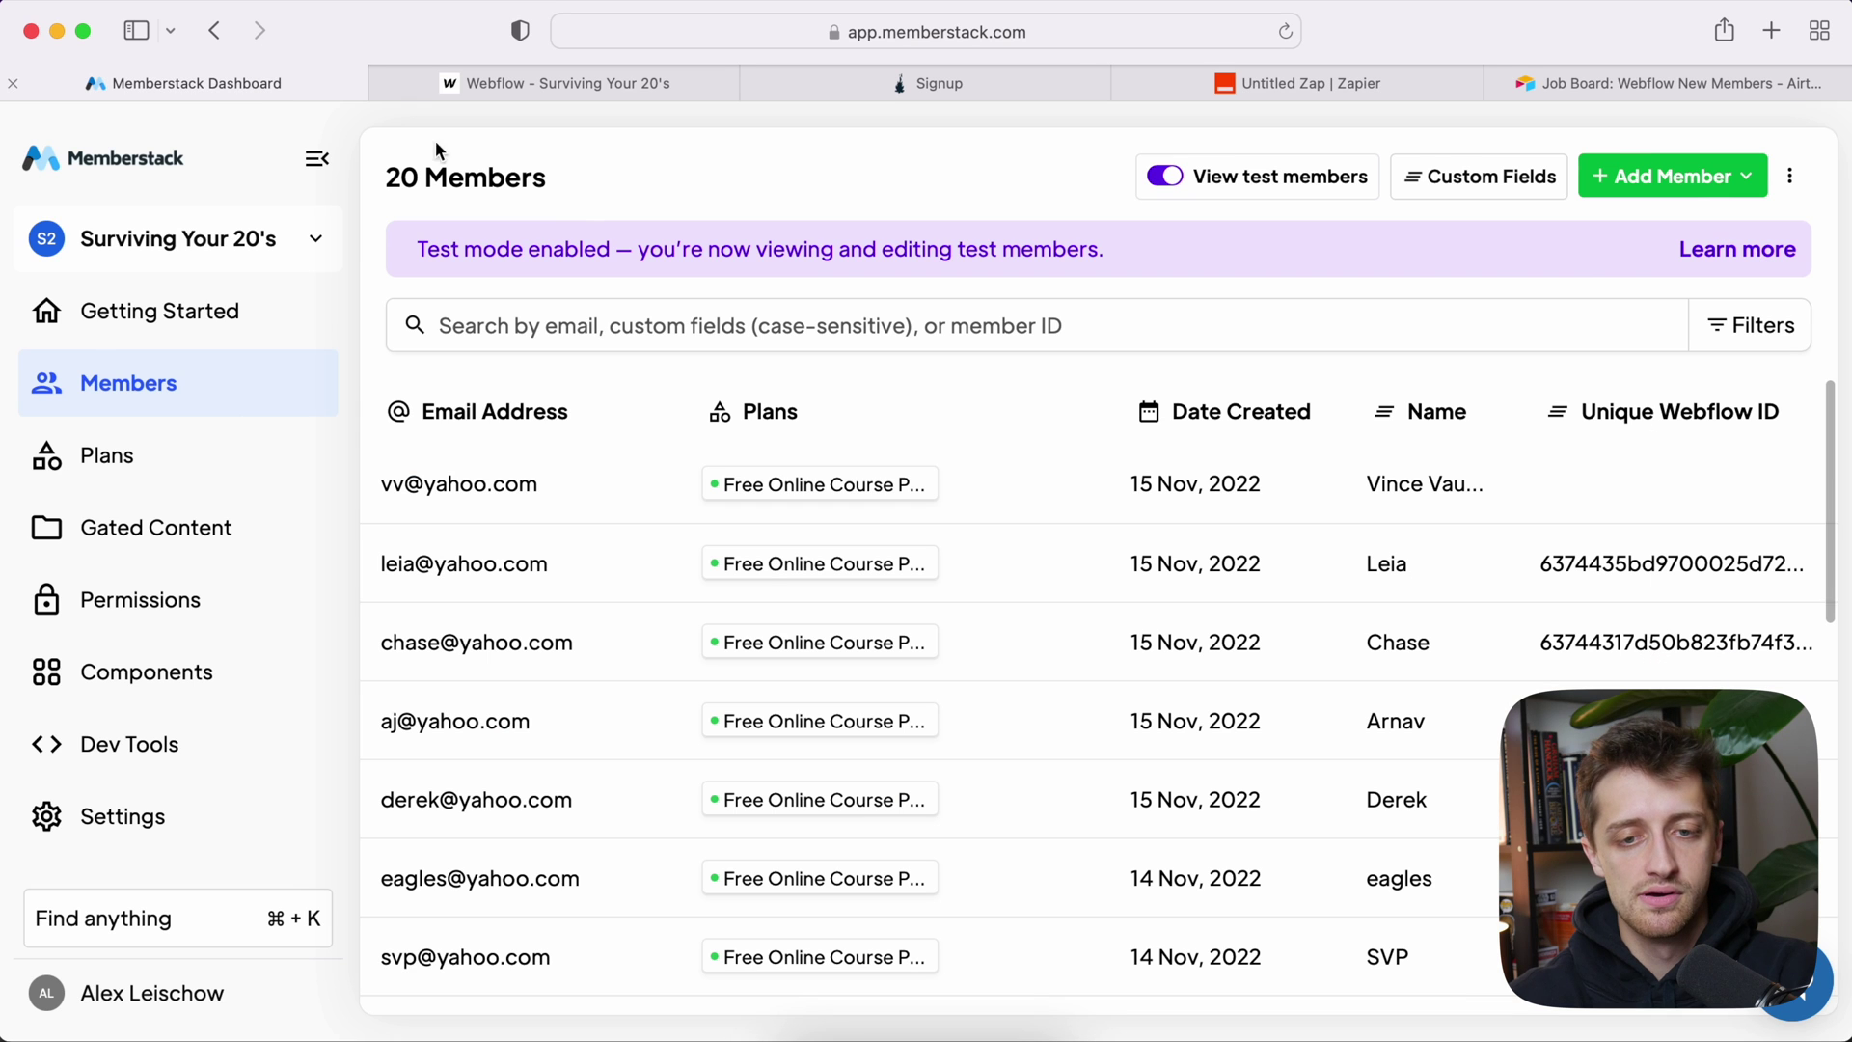
{"action": "left_click", "coordinate": [1258, 86]}
Step: Connect the Surviving Your 20's Memberstack account and test the trigger to fetch a sample member
{"action": "left_click", "coordinate": [454, 637]}
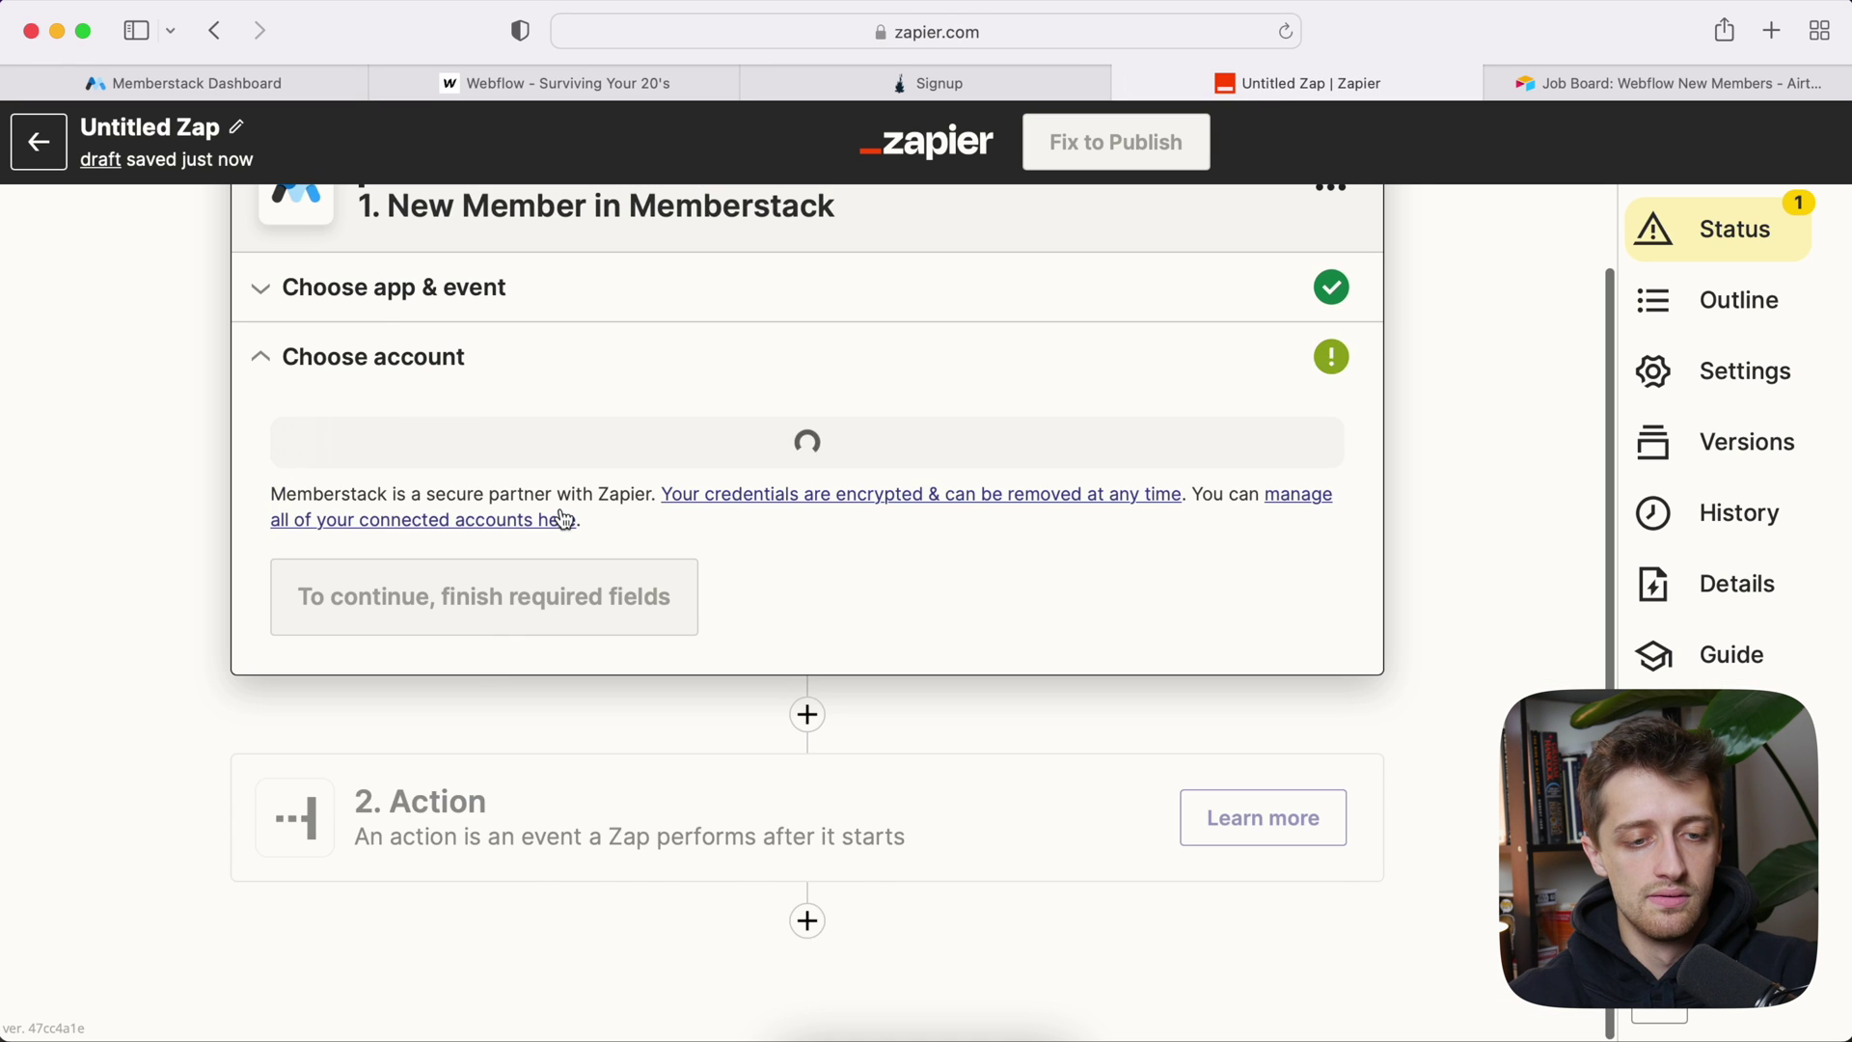
{"action": "left_click", "coordinate": [434, 450]}
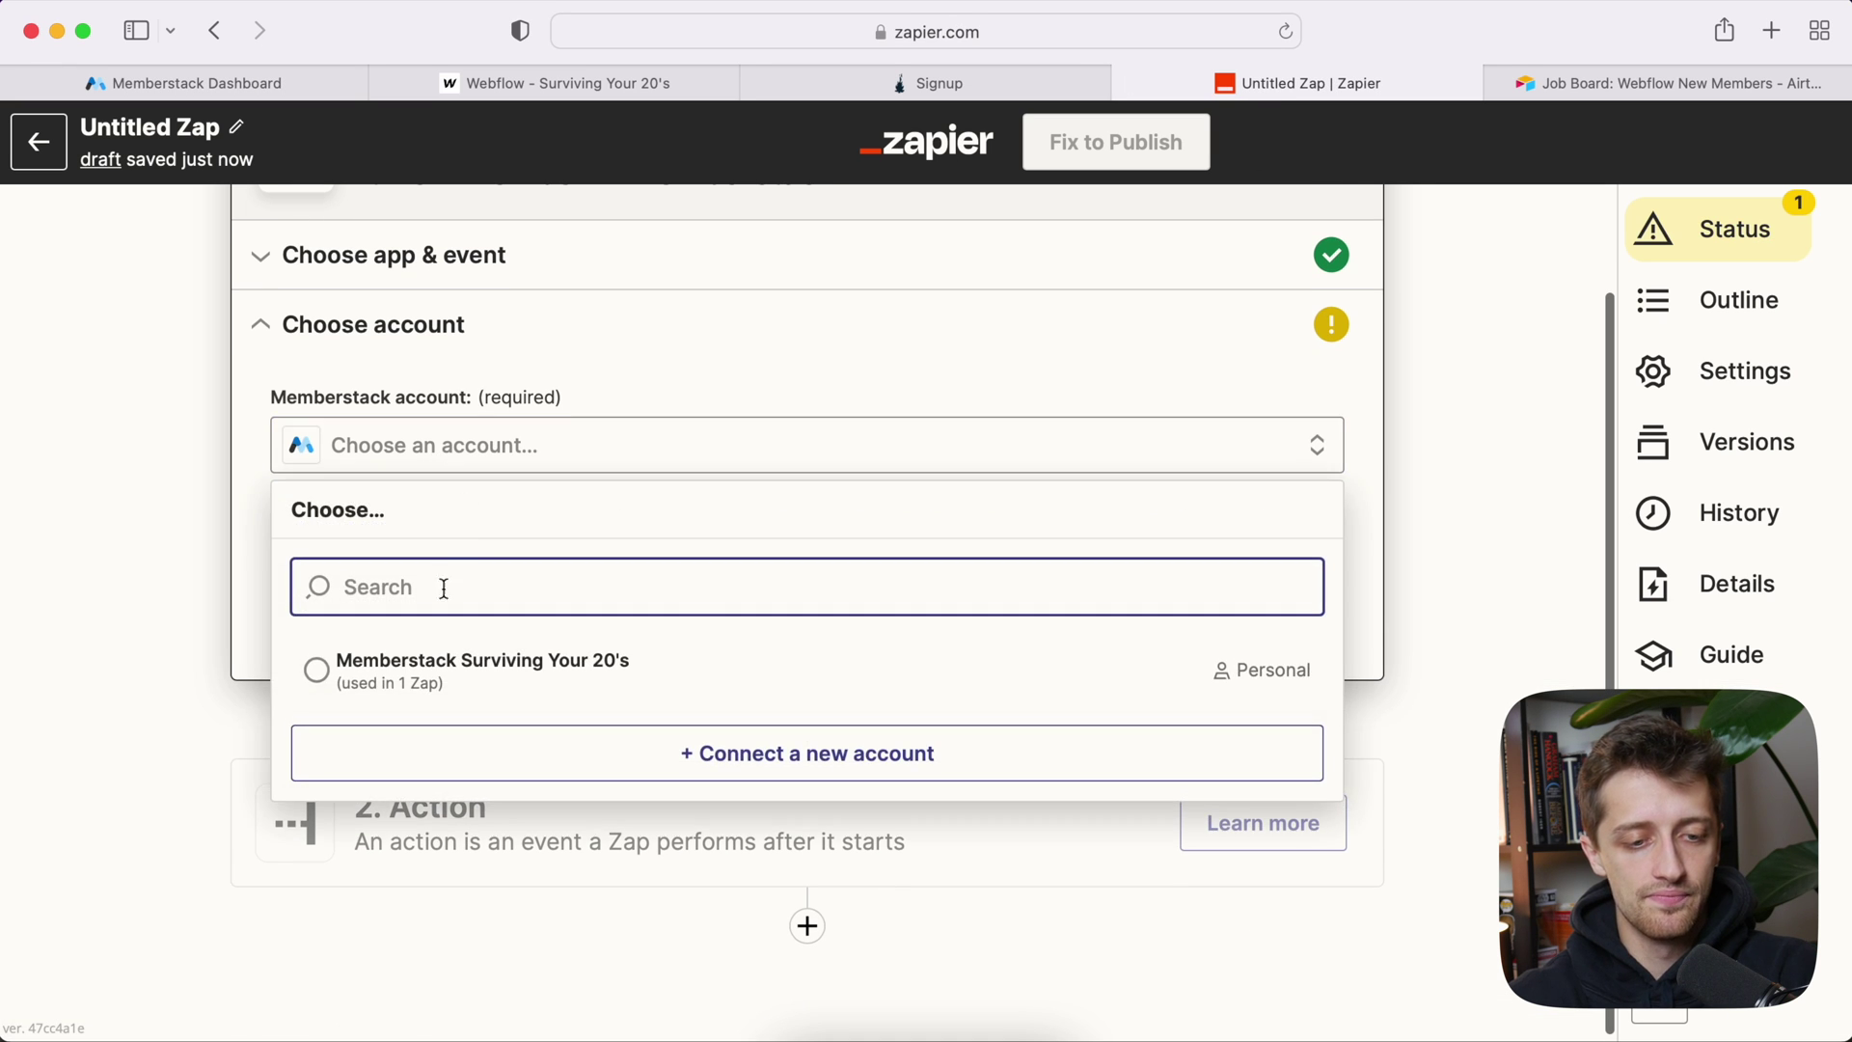
{"action": "left_click", "coordinate": [430, 662]}
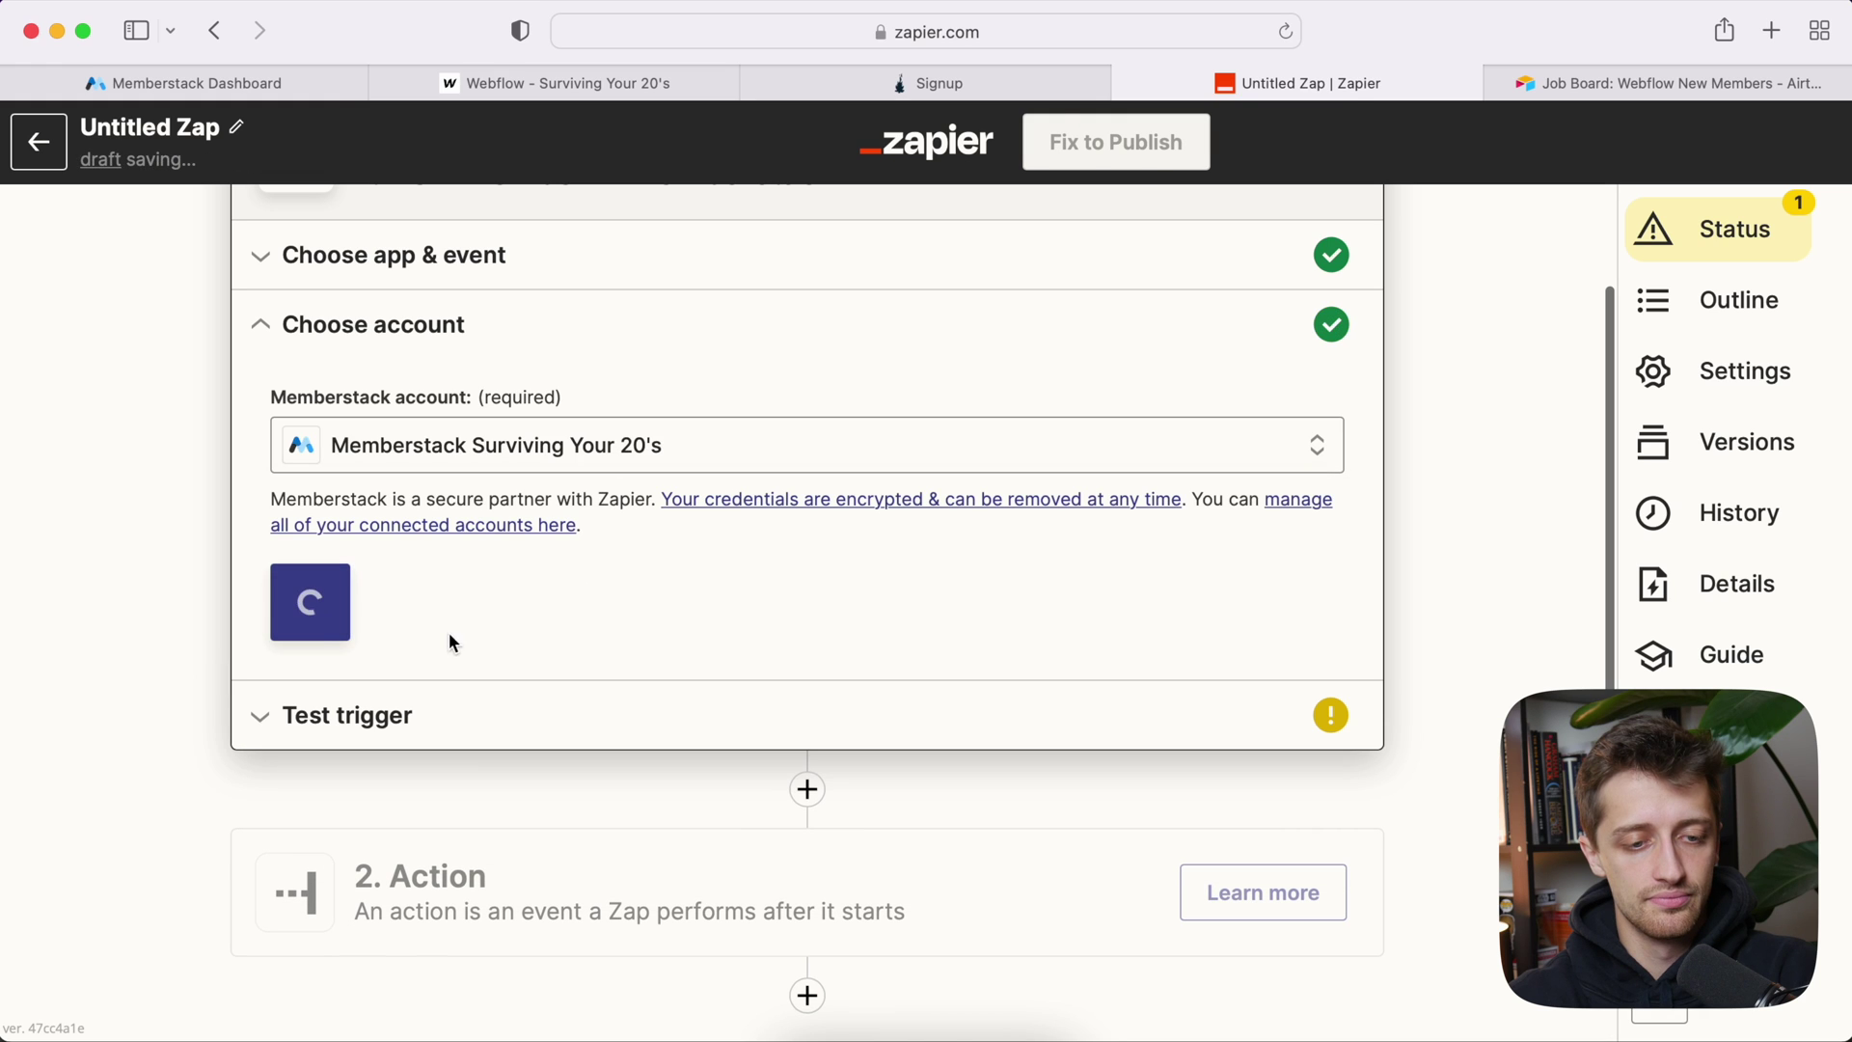
{"action": "left_click", "coordinate": [331, 625]}
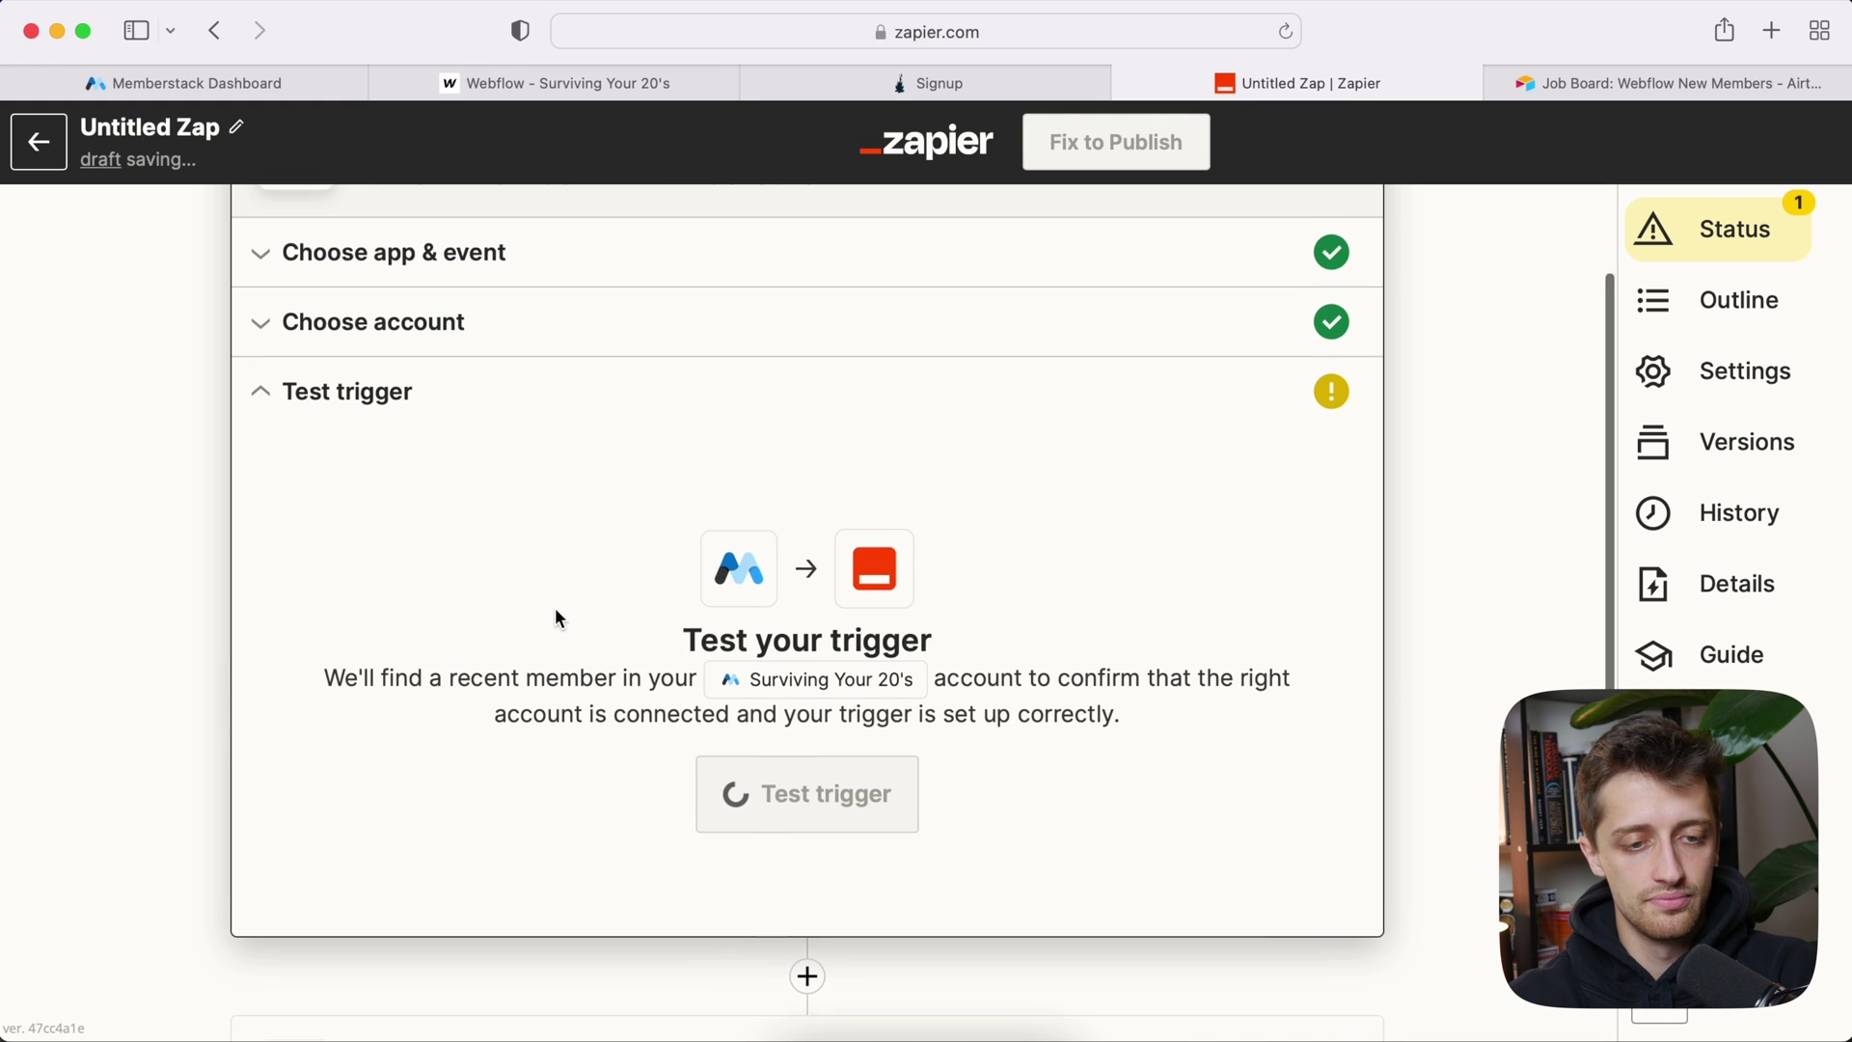
{"action": "left_click", "coordinate": [769, 758]}
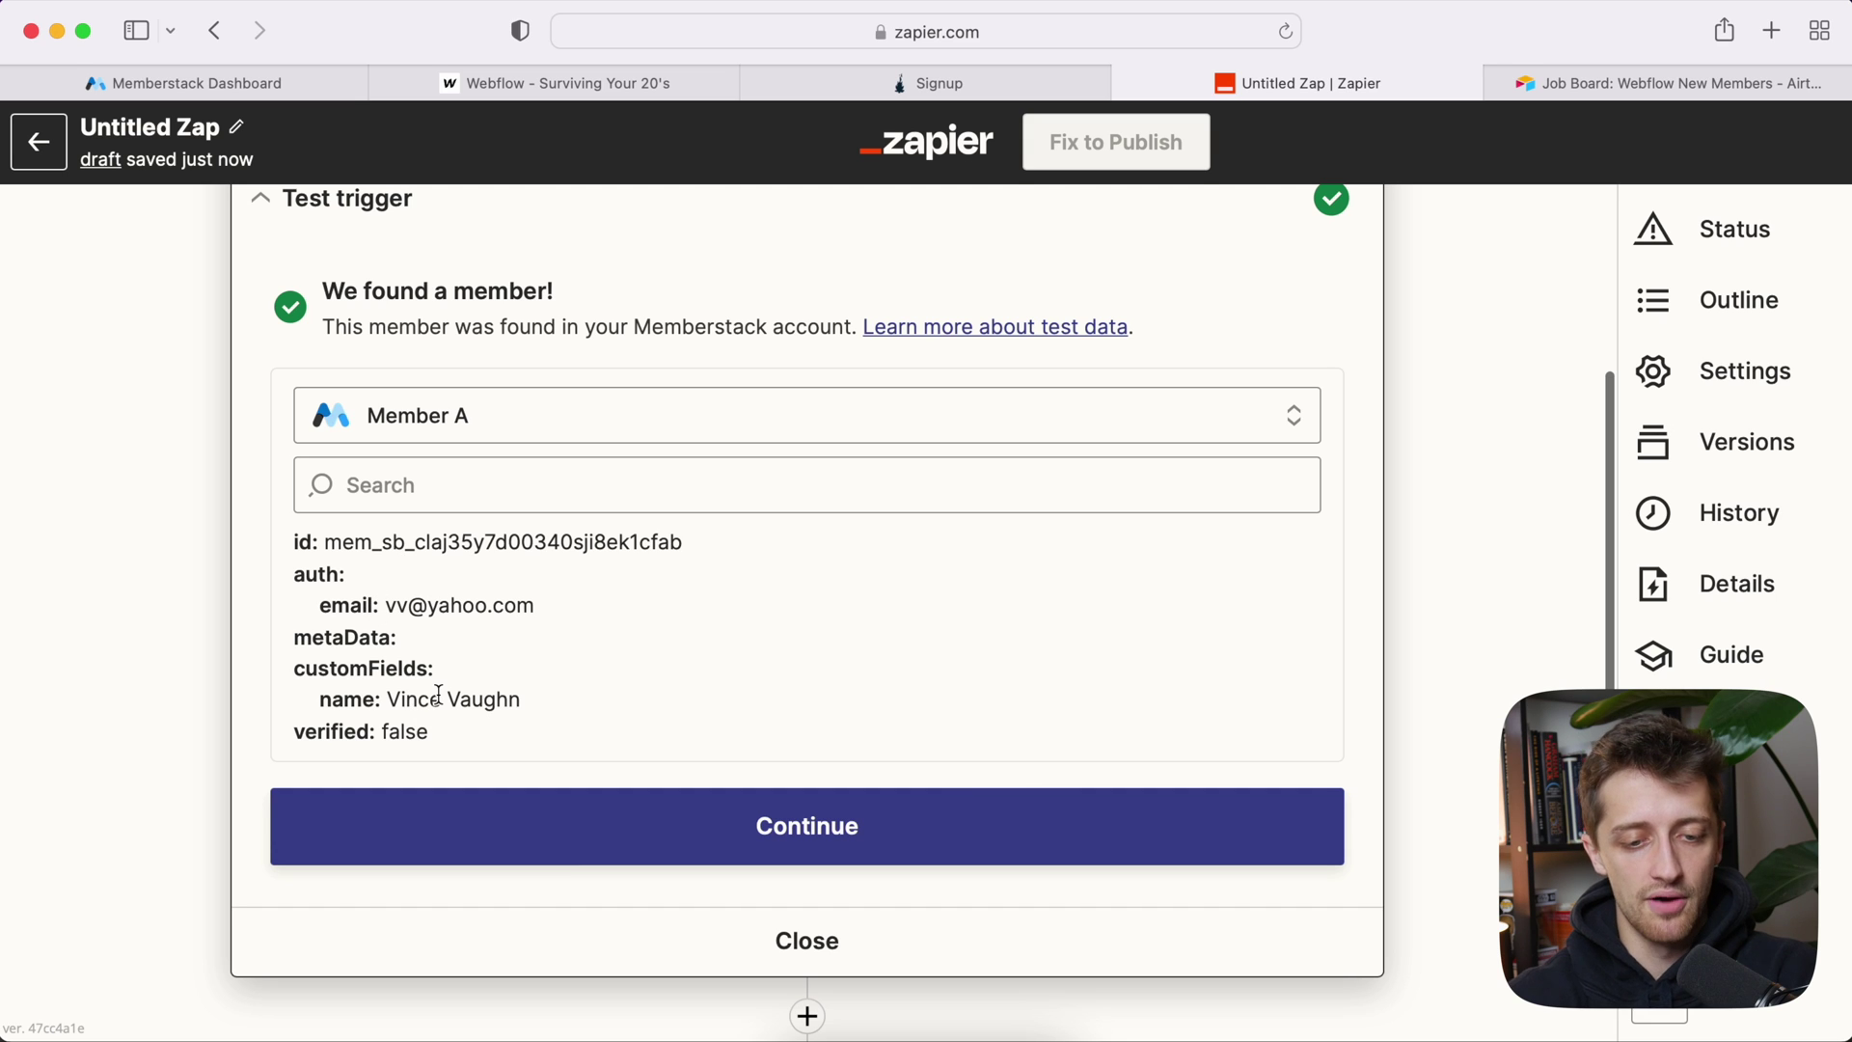
{"action": "left_click", "coordinate": [729, 826]}
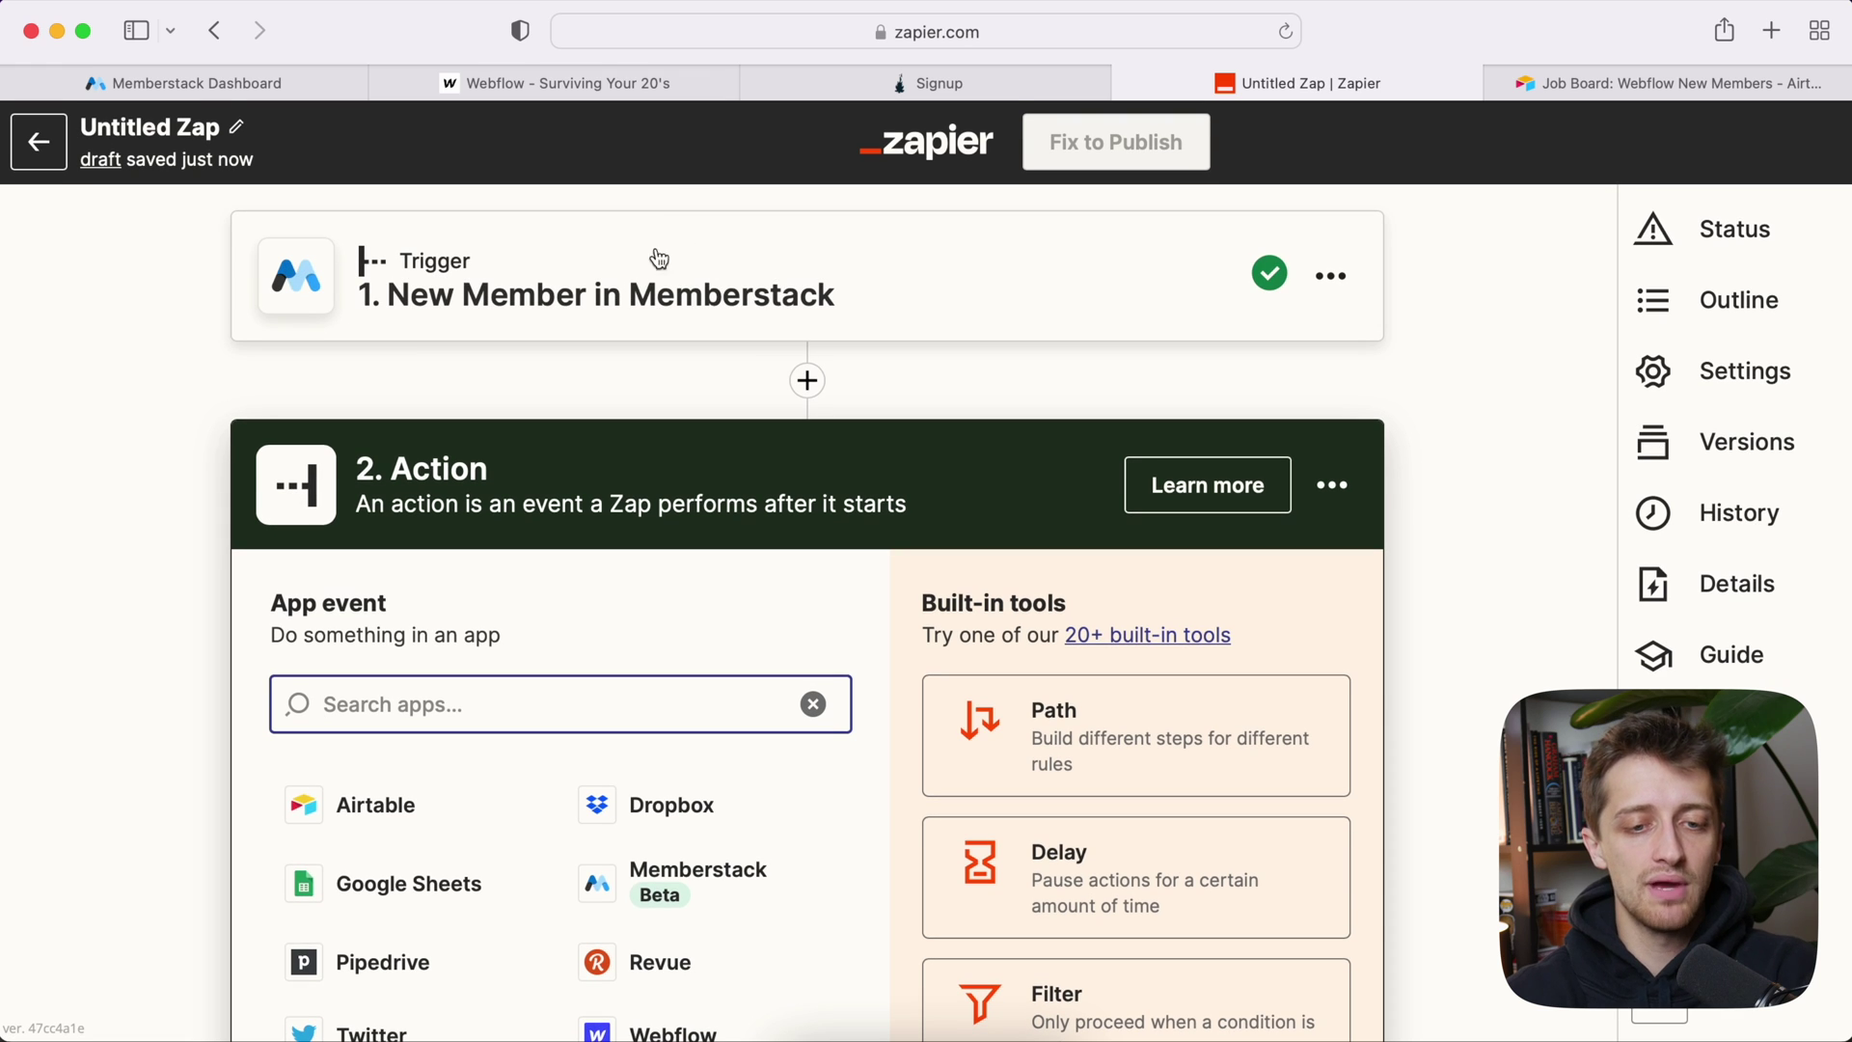
Step: Add a Webflow 'Create Live Item' action as the Zap's second step
{"action": "scroll", "coordinate": [611, 483], "scroll_direction": "down", "scroll_amount": 3}
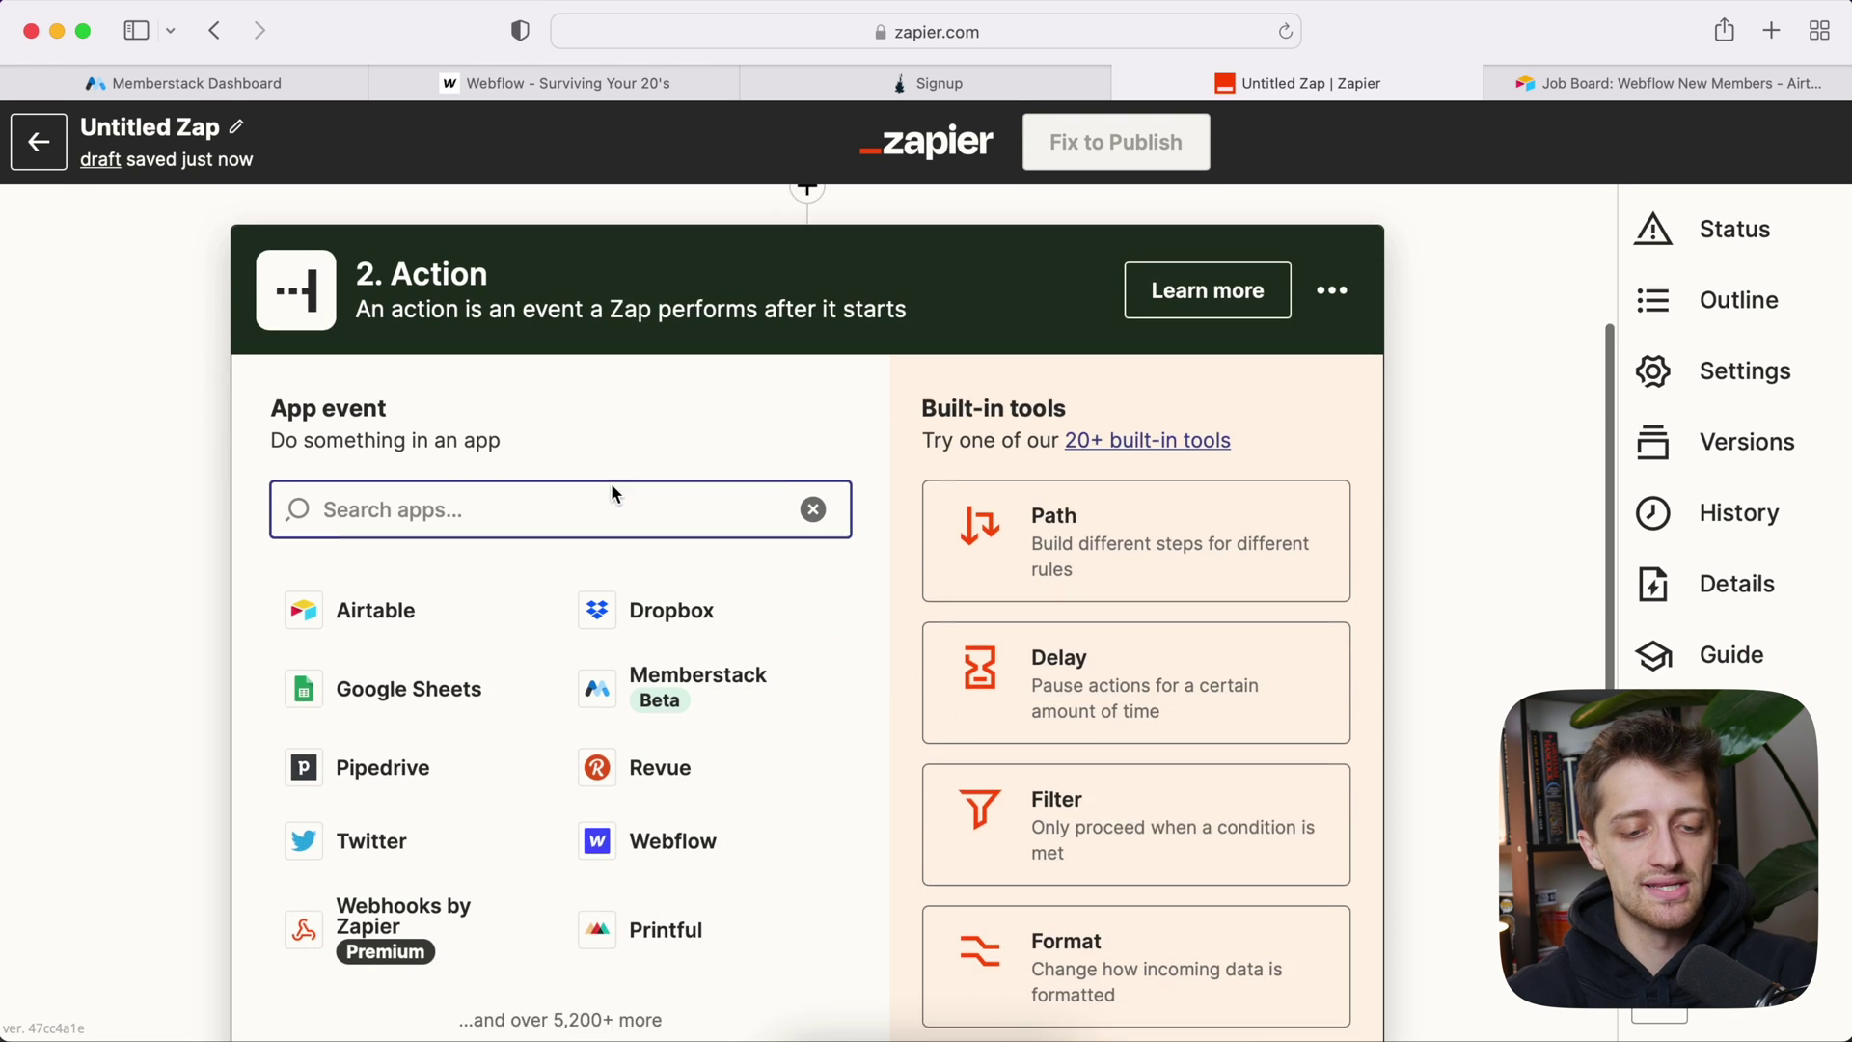
{"action": "left_click", "coordinate": [683, 820]}
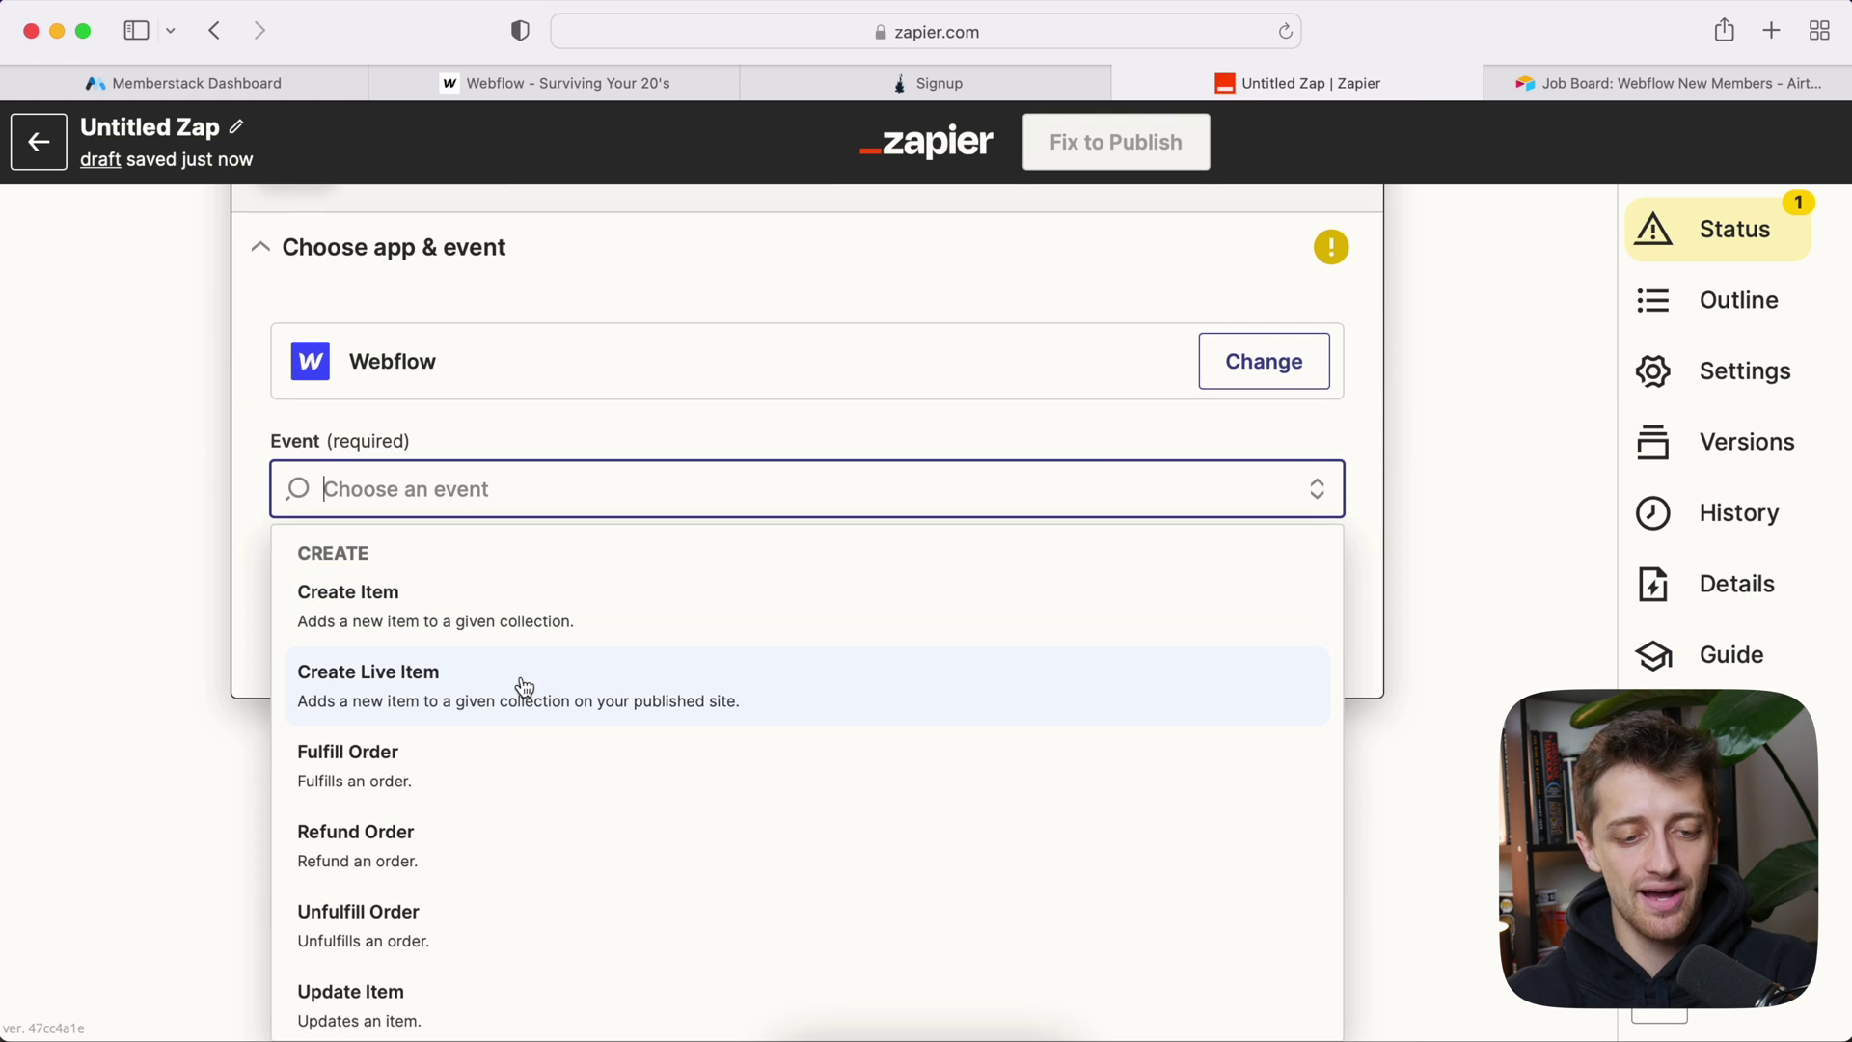
{"action": "left_click", "coordinate": [523, 687]}
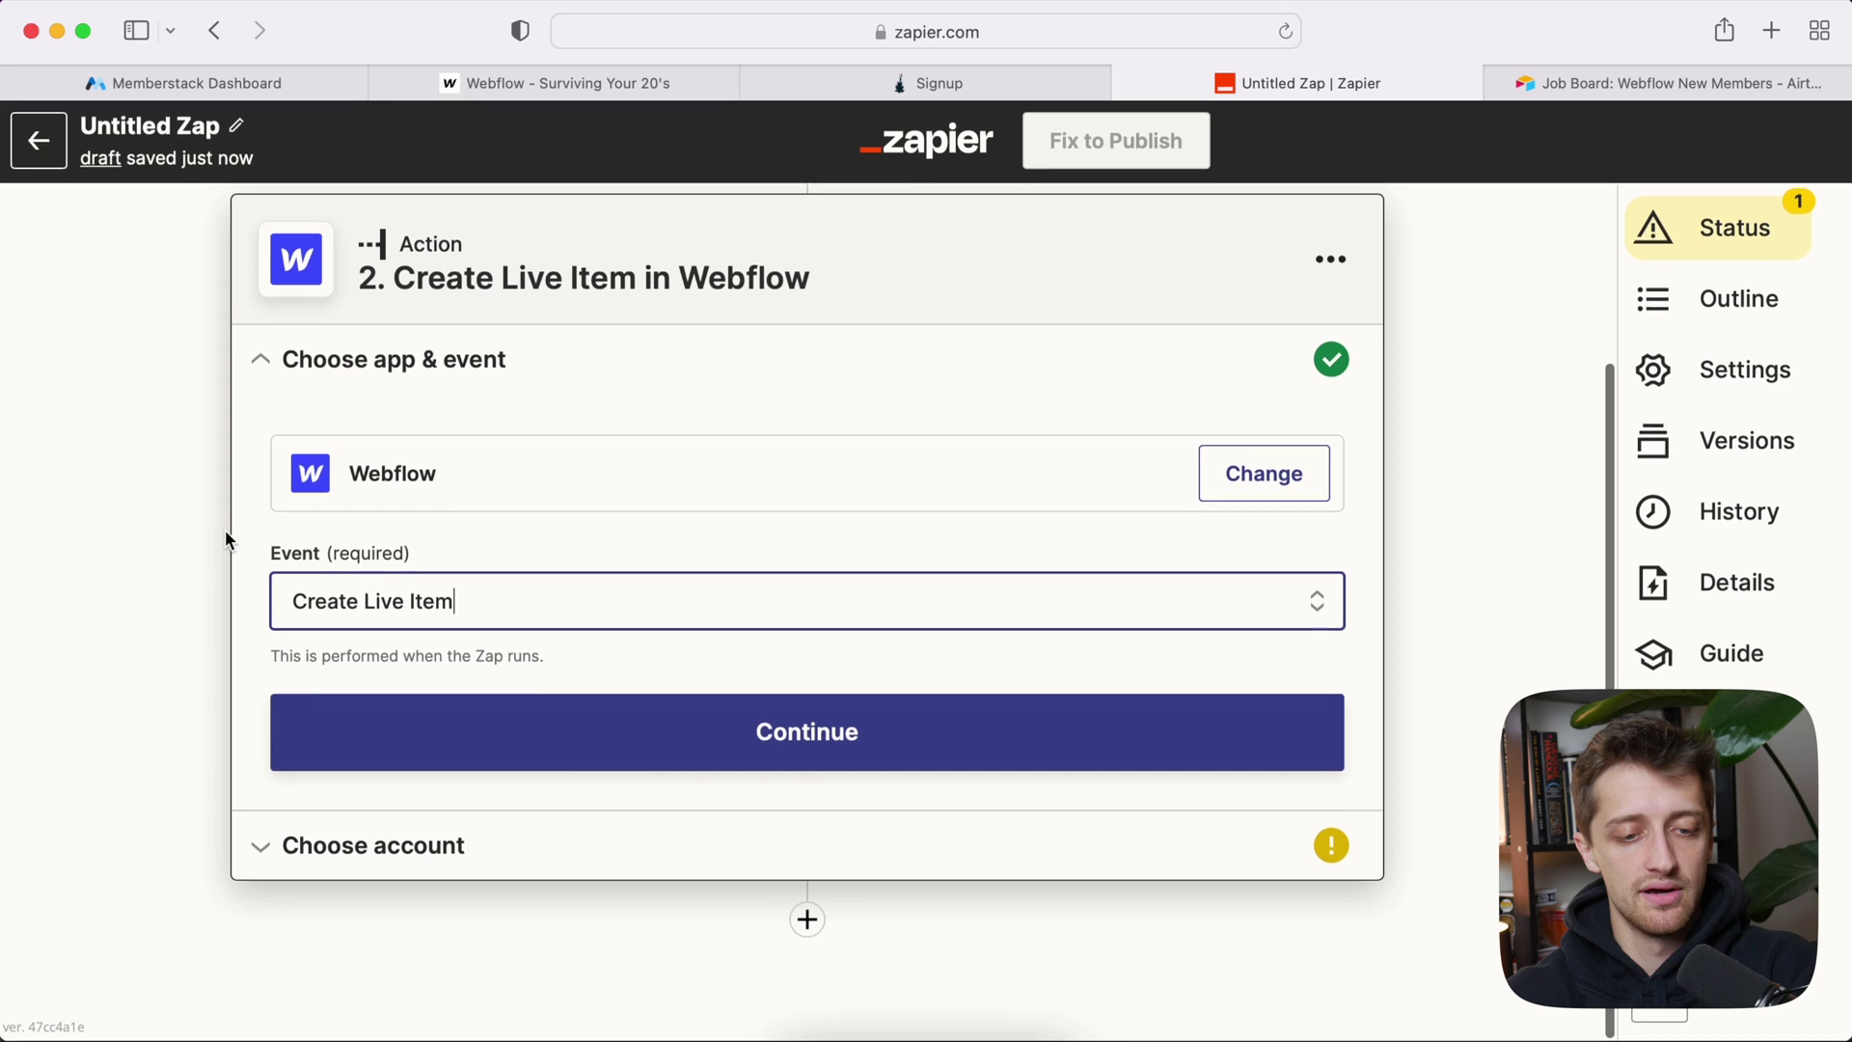
{"action": "left_click", "coordinate": [474, 732]}
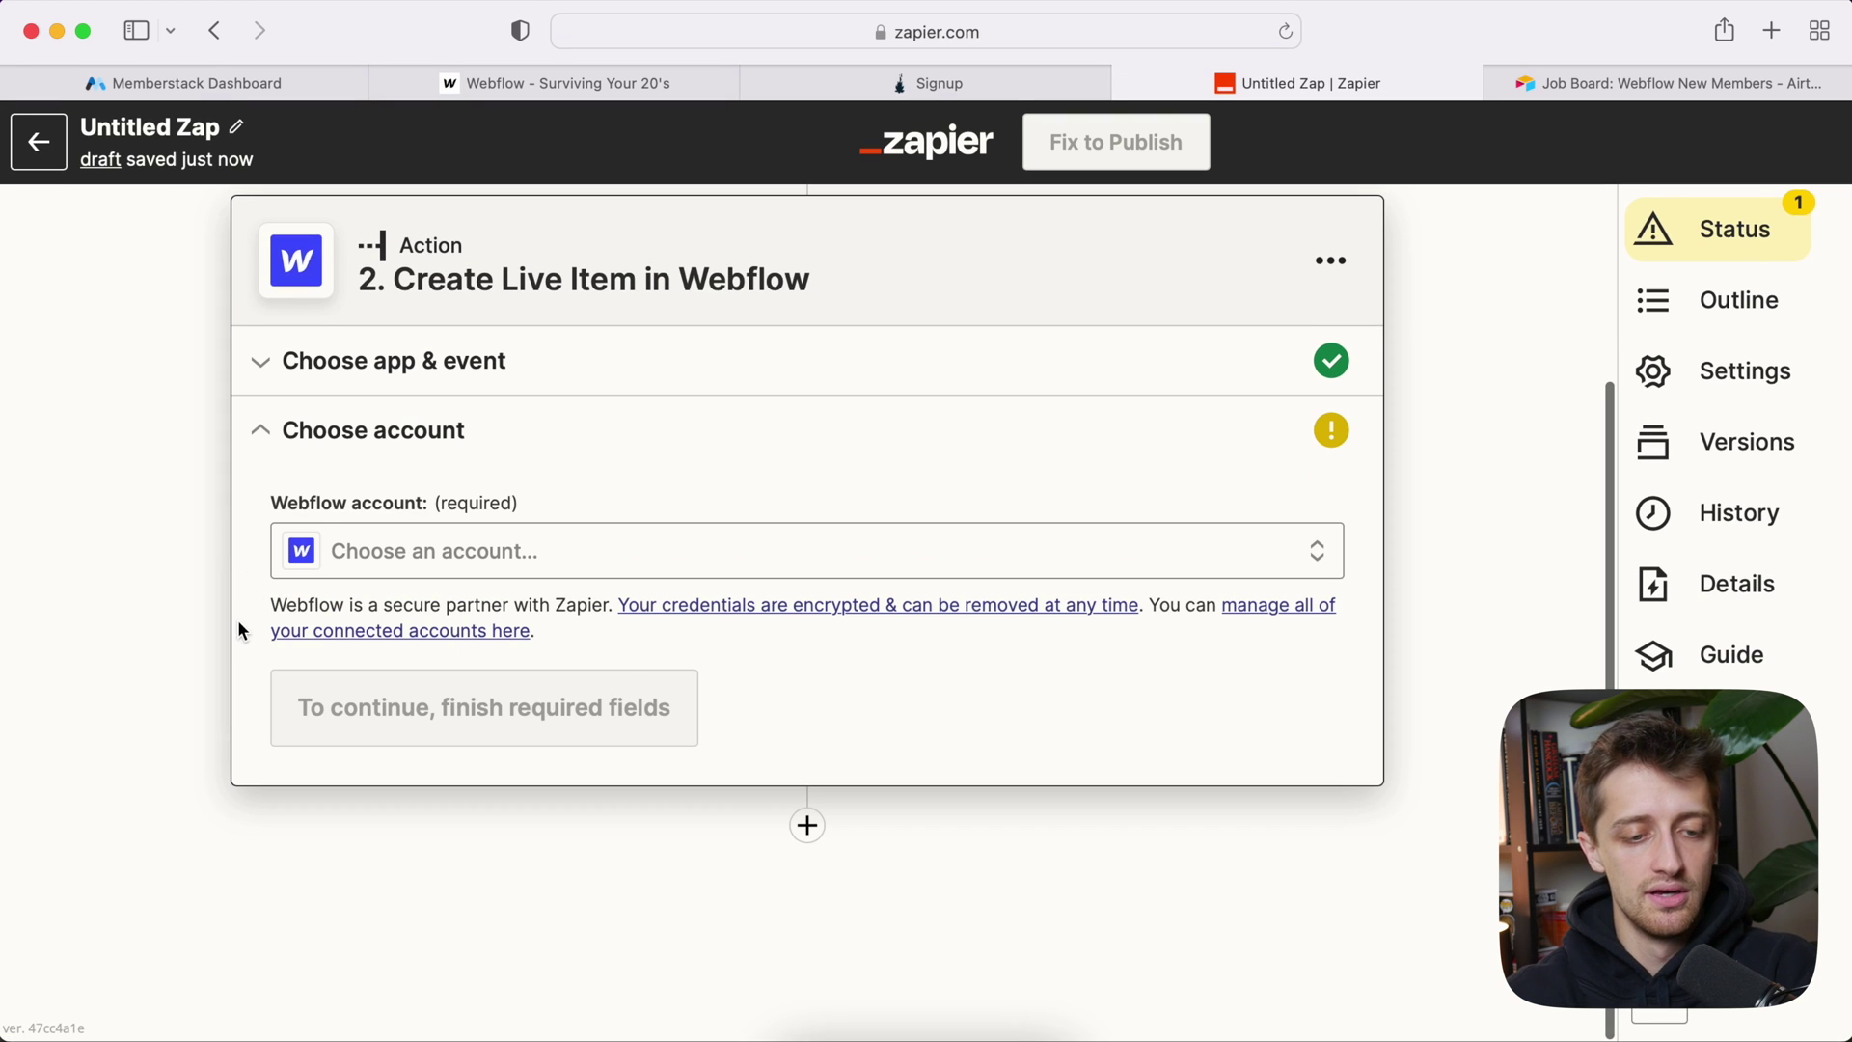
{"action": "left_click", "coordinate": [360, 555]}
Step: Use the Webflow #2 account, the Surviving Your 20's site and the New Members collection
{"action": "left_click", "coordinate": [432, 873]}
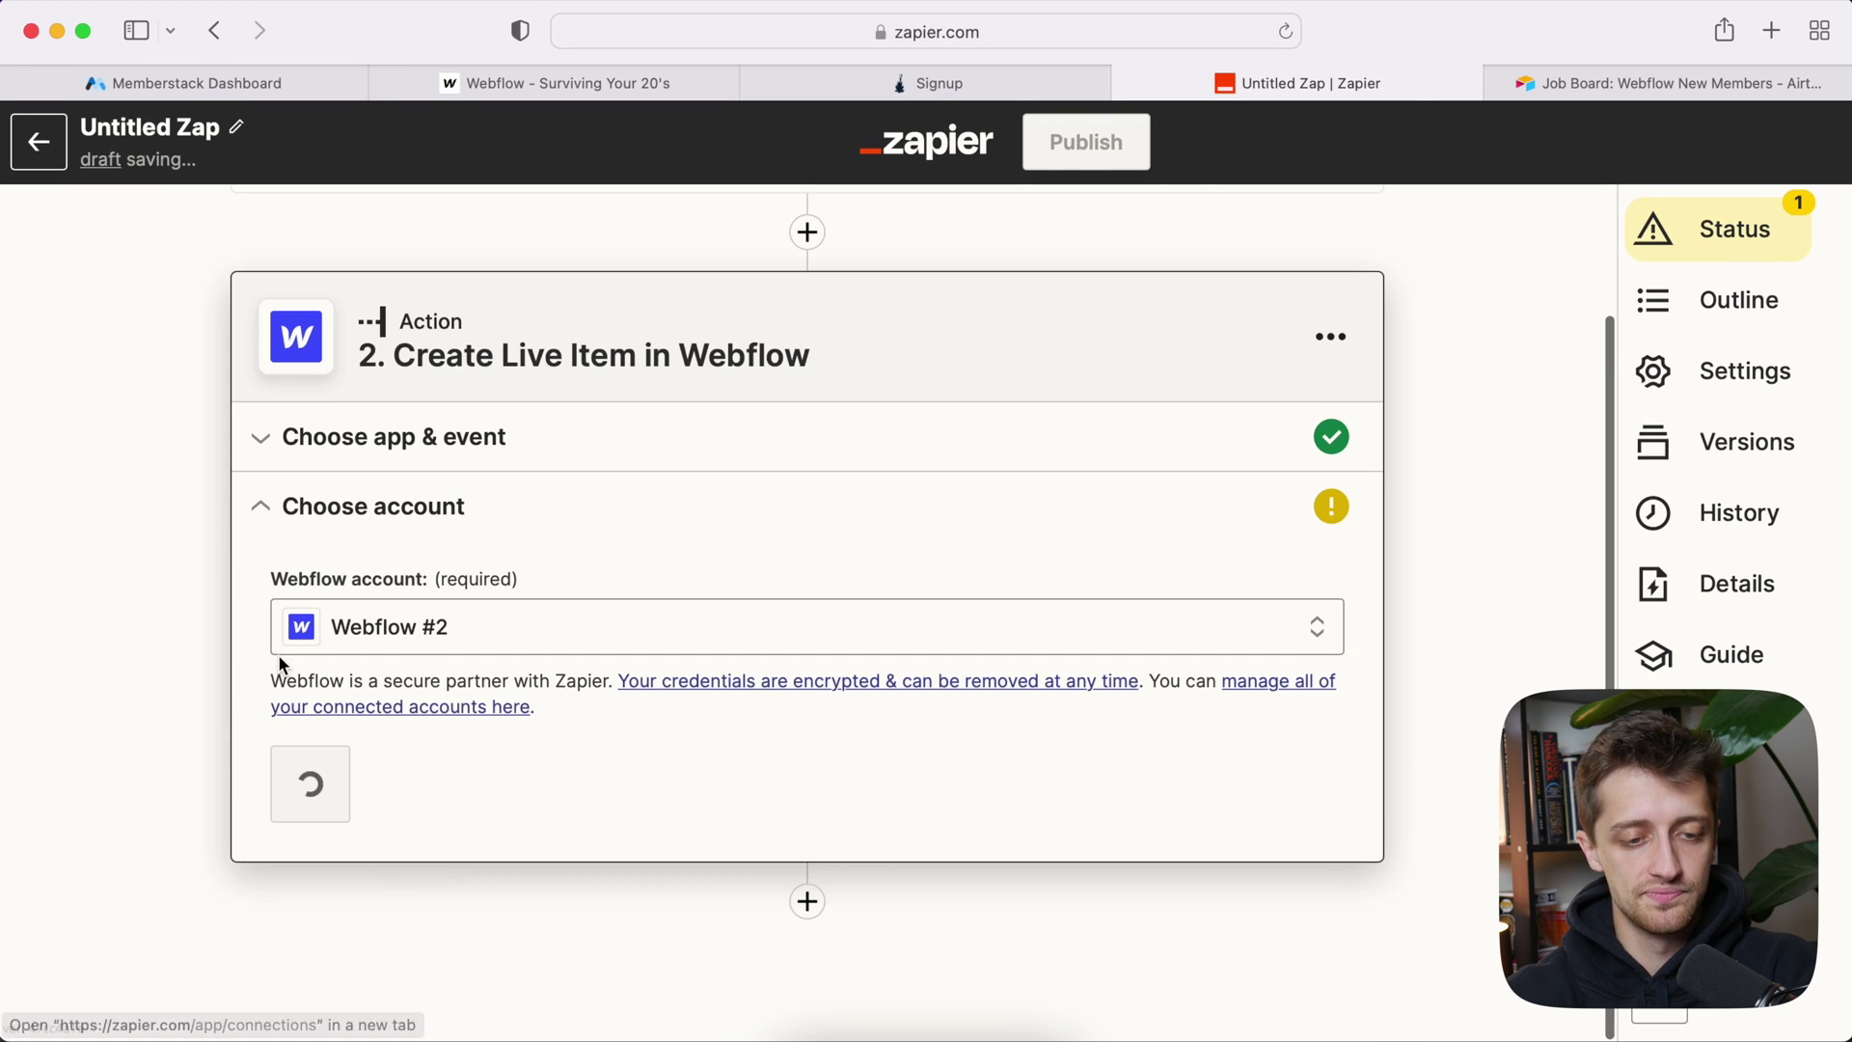
{"action": "left_click", "coordinate": [370, 778]}
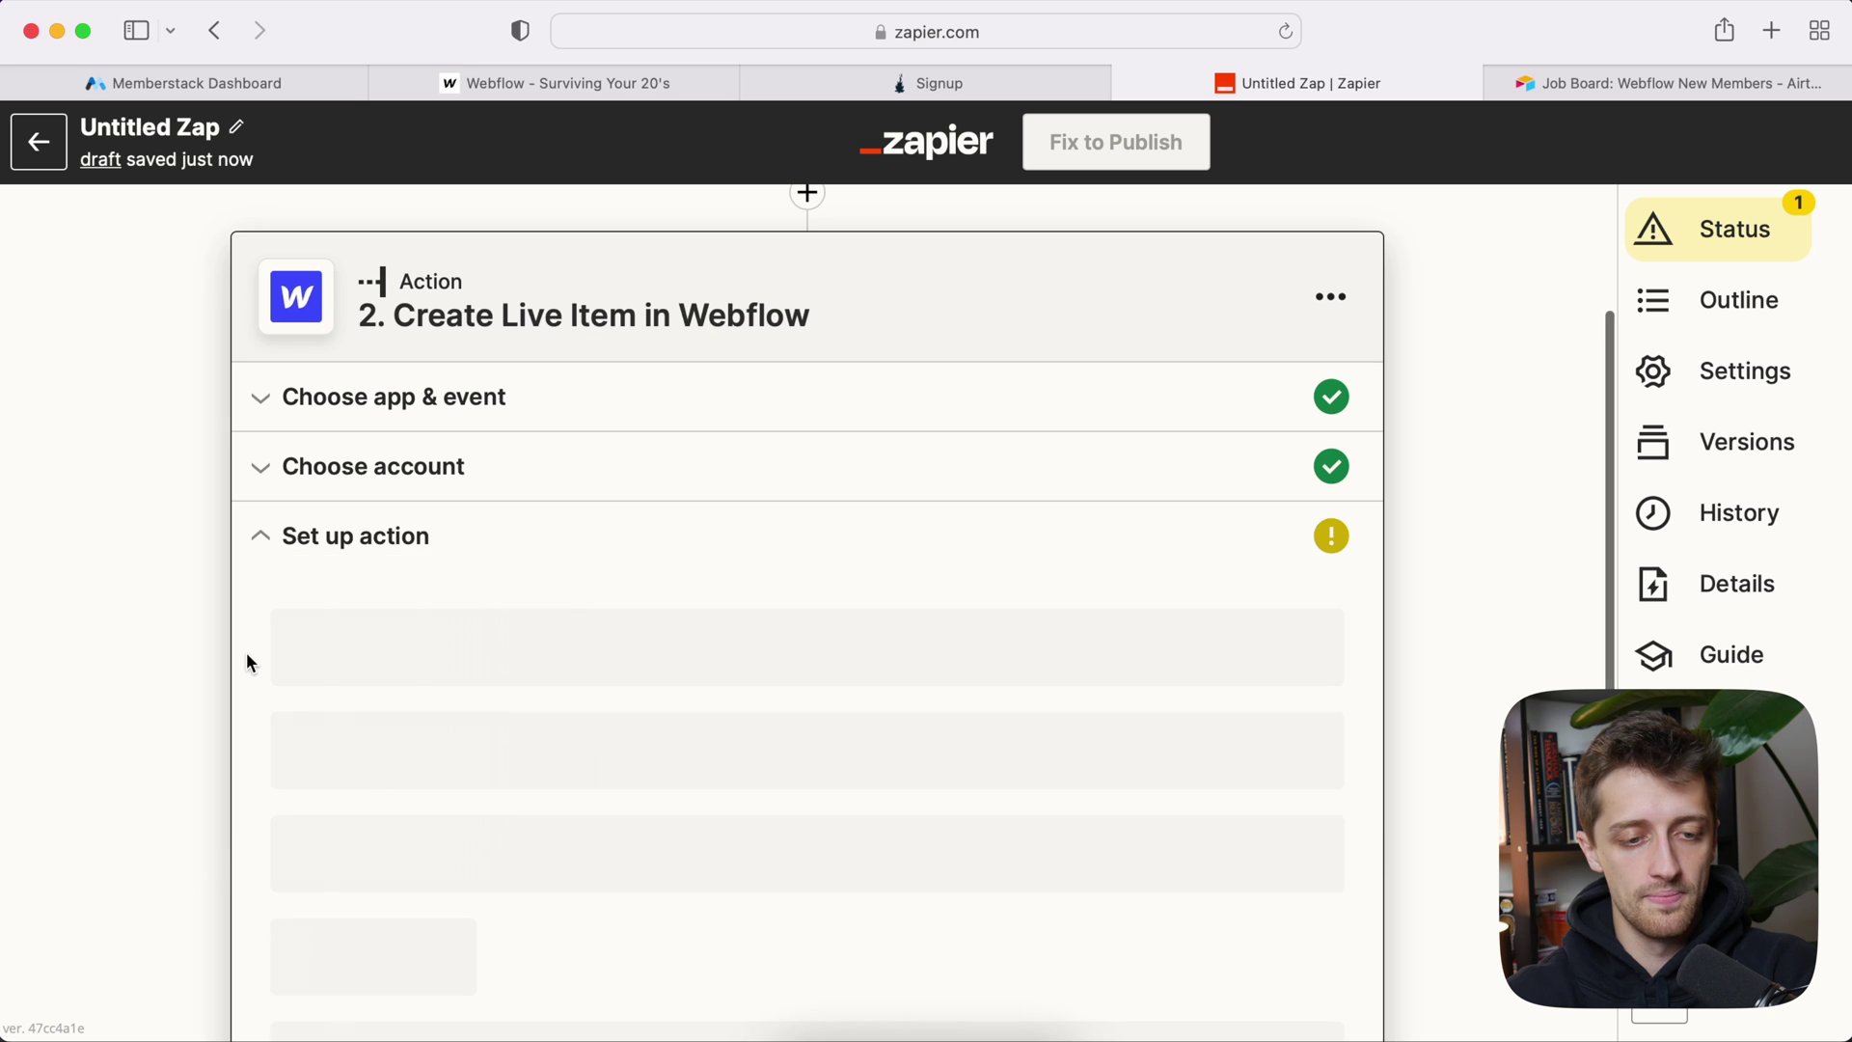
{"action": "left_click", "coordinate": [326, 575]}
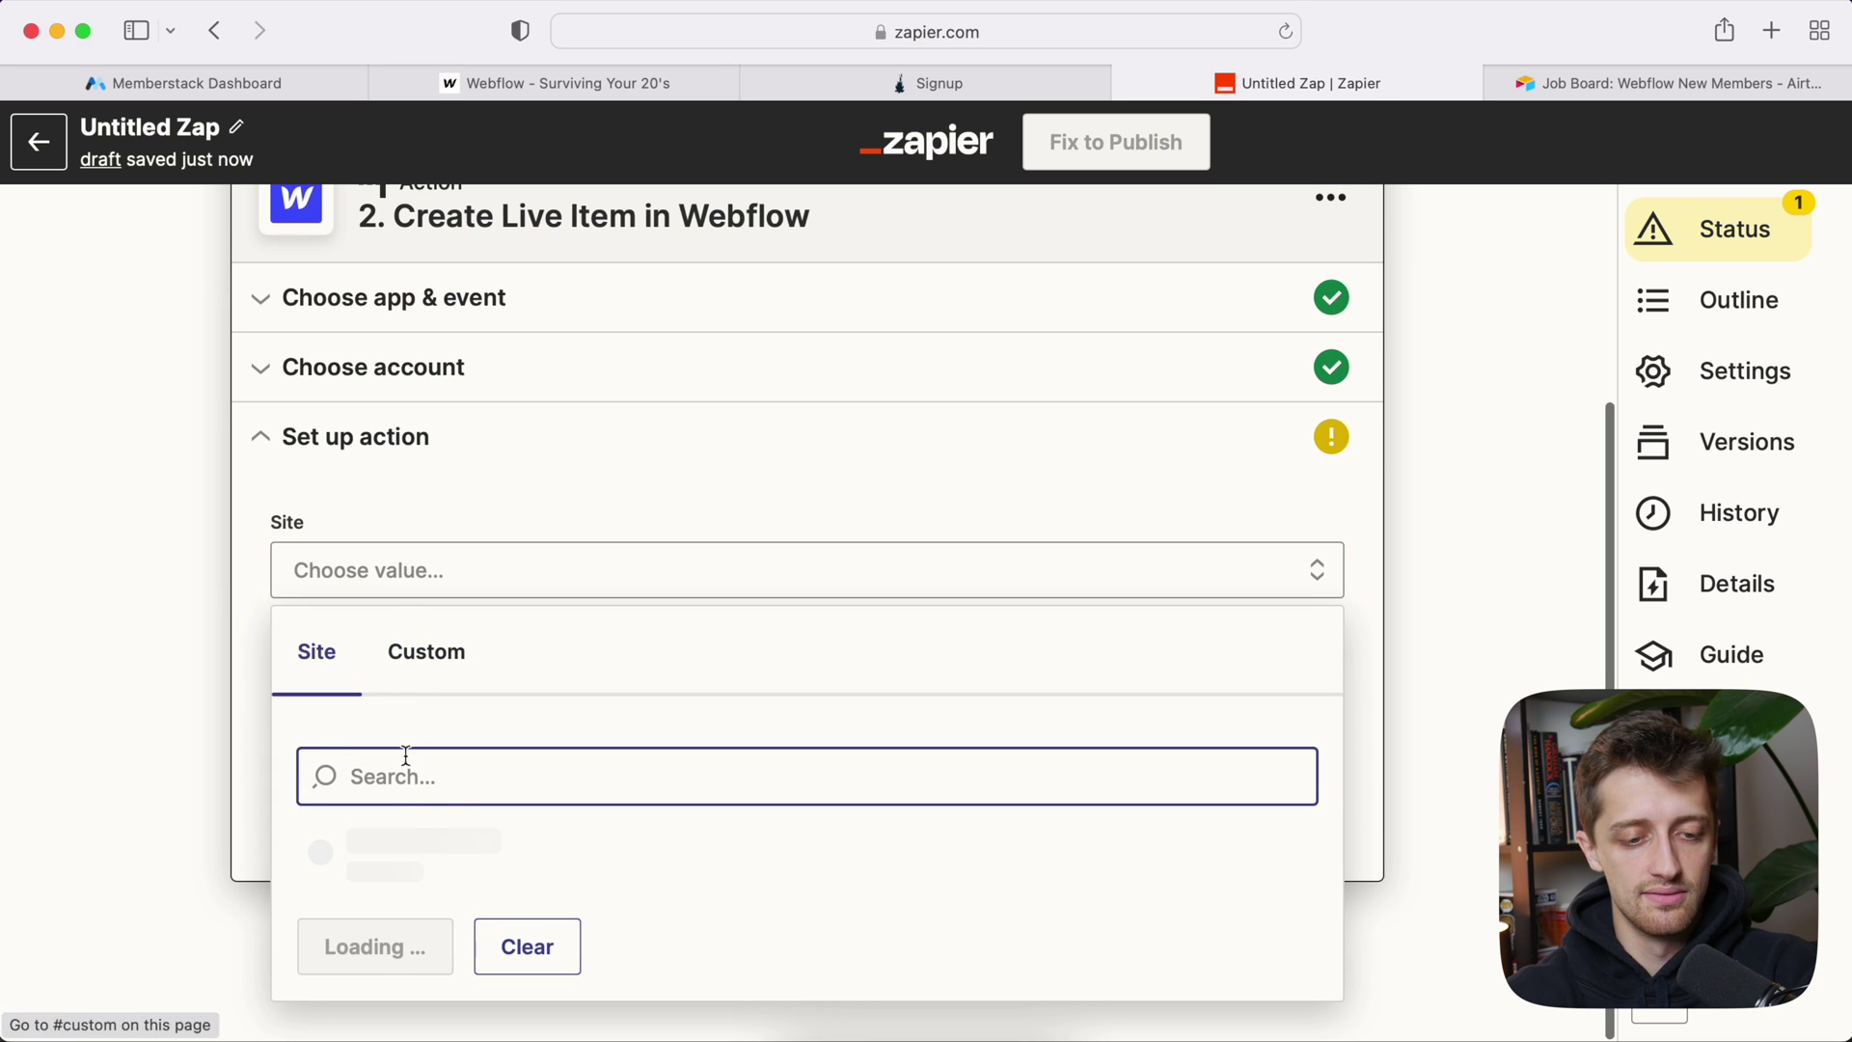
{"action": "left_click", "coordinate": [476, 926]}
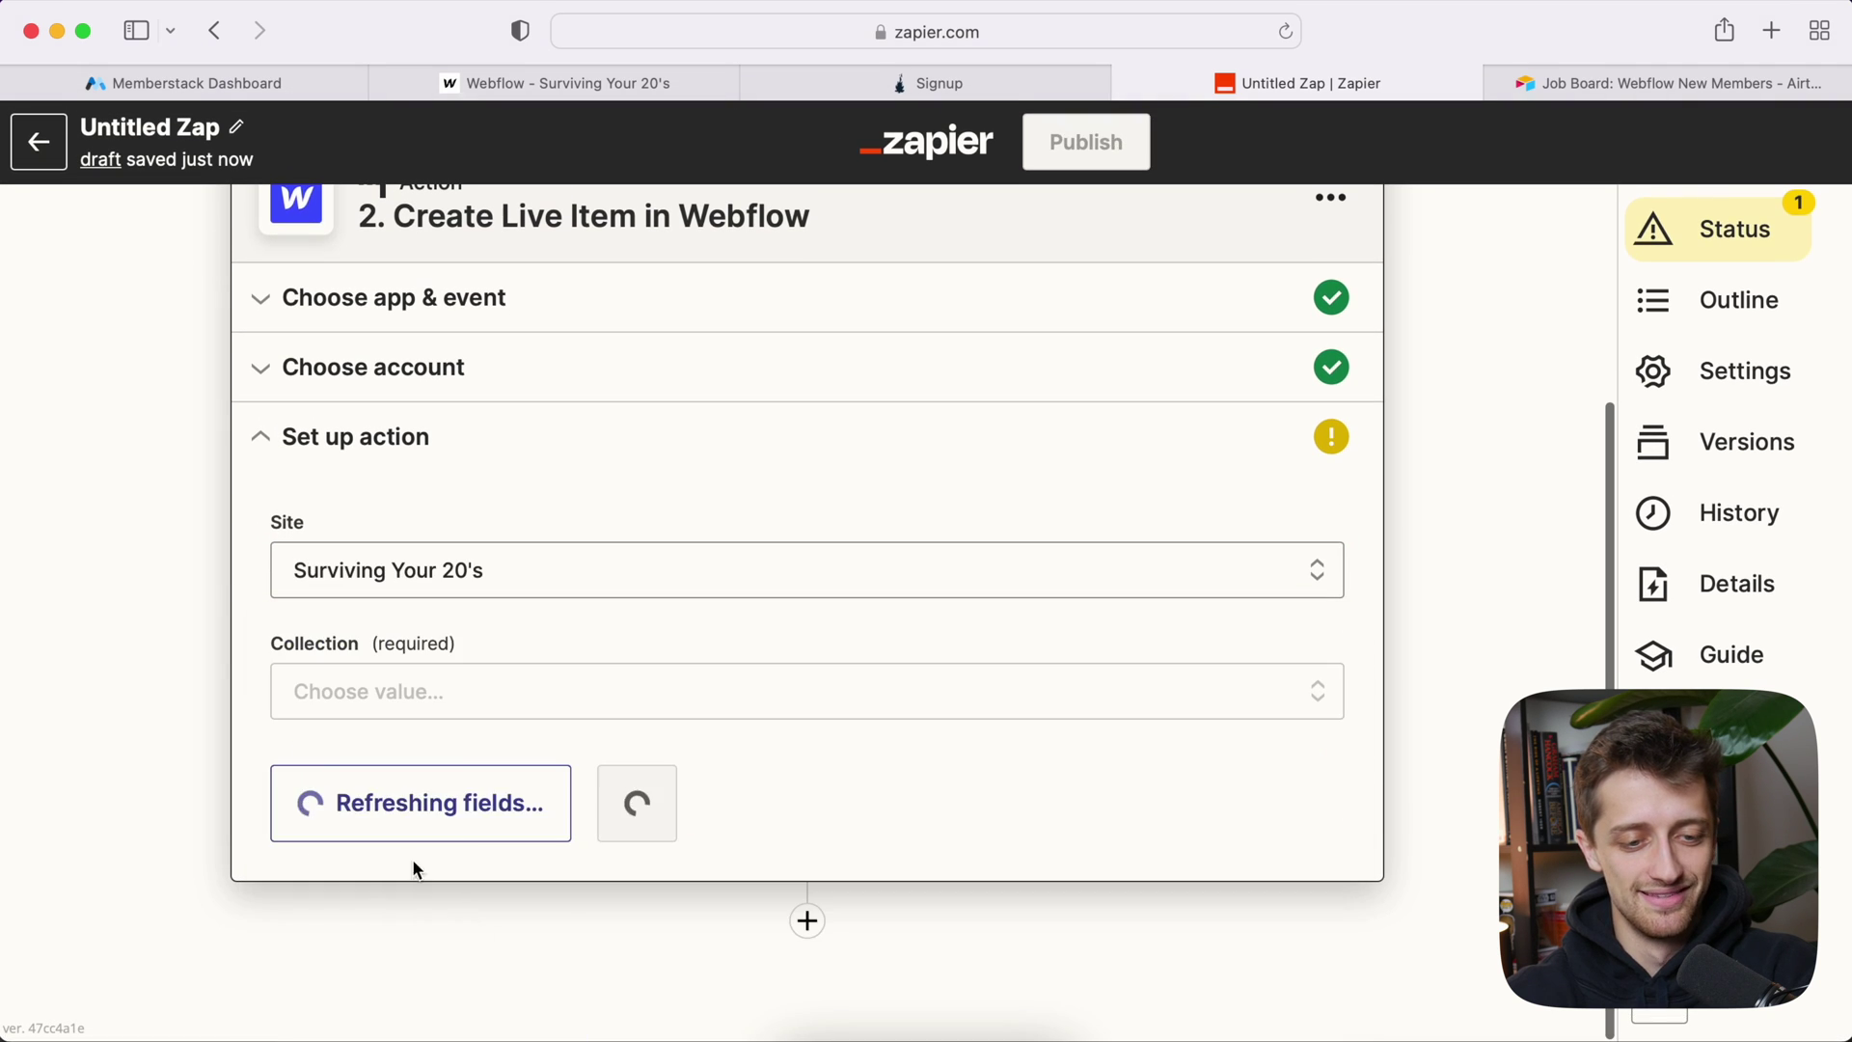
{"action": "left_click", "coordinate": [434, 707]}
{"action": "scroll", "coordinate": [434, 707], "scroll_direction": "down", "scroll_amount": 1}
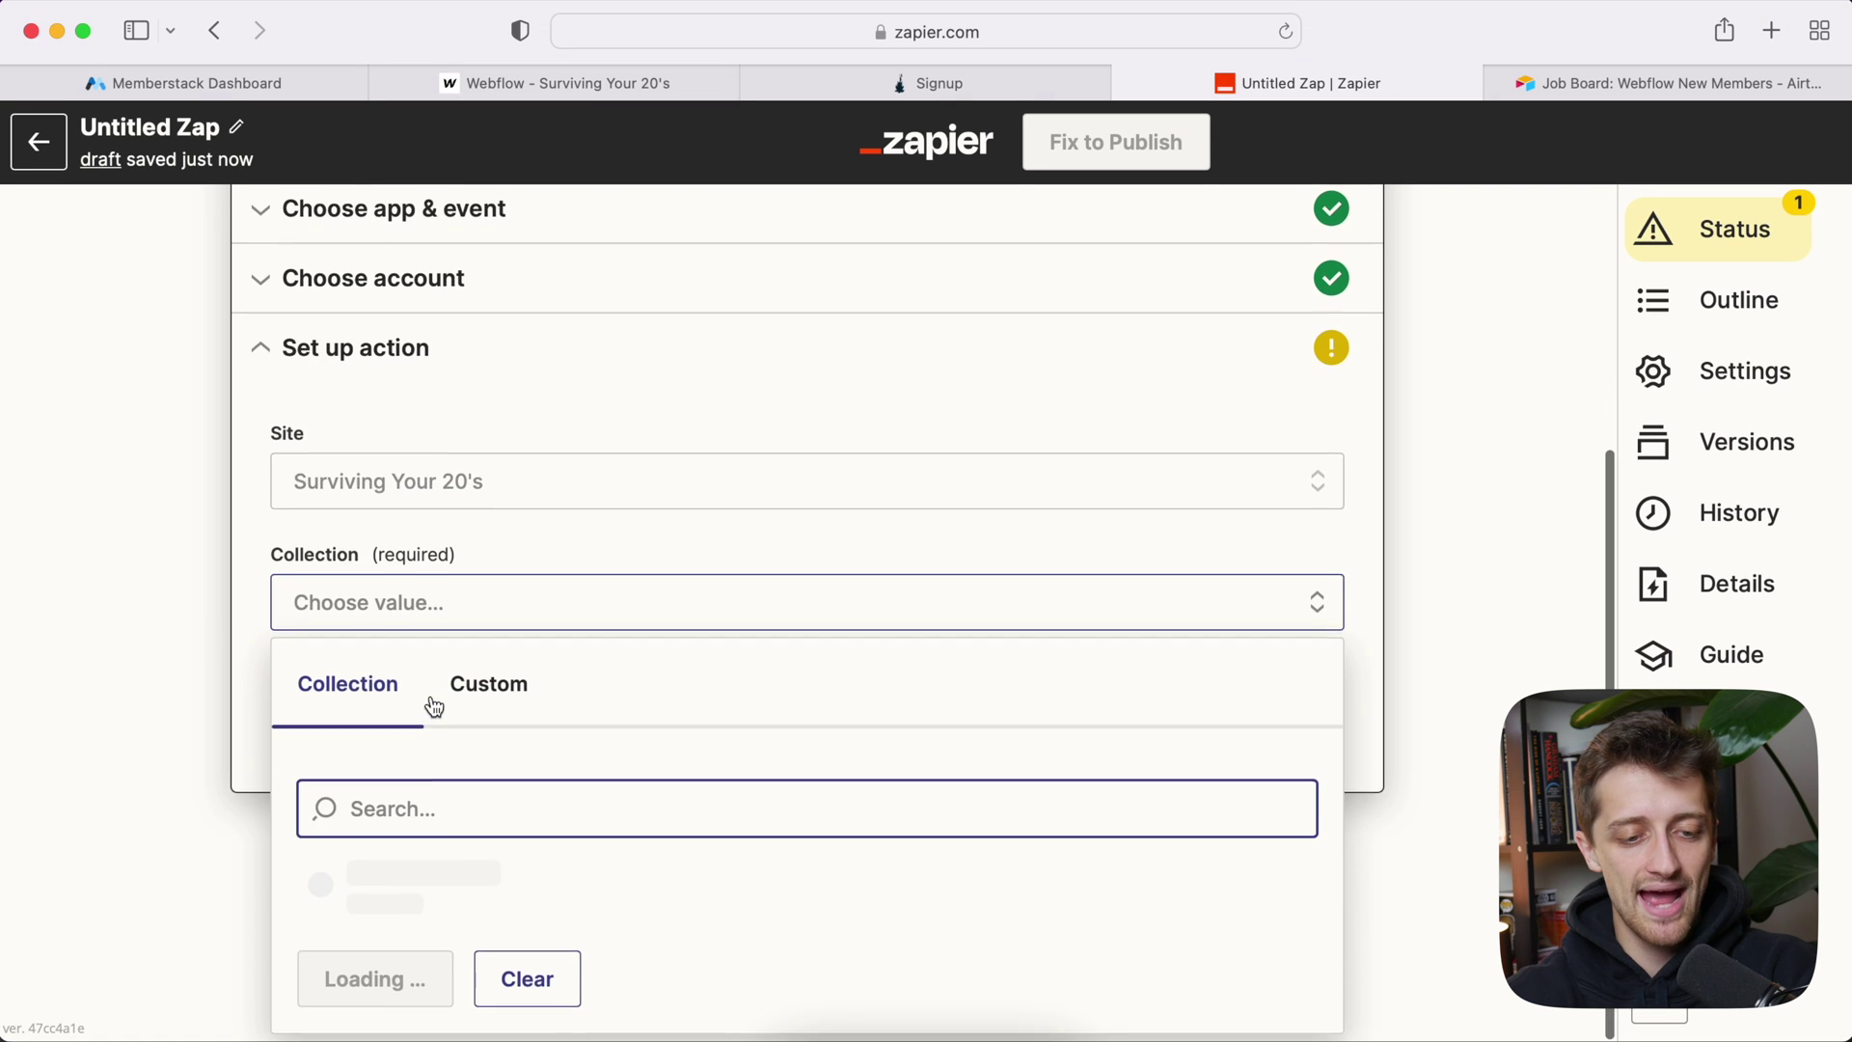
{"action": "scroll", "coordinate": [246, 694], "scroll_direction": "down", "scroll_amount": 2}
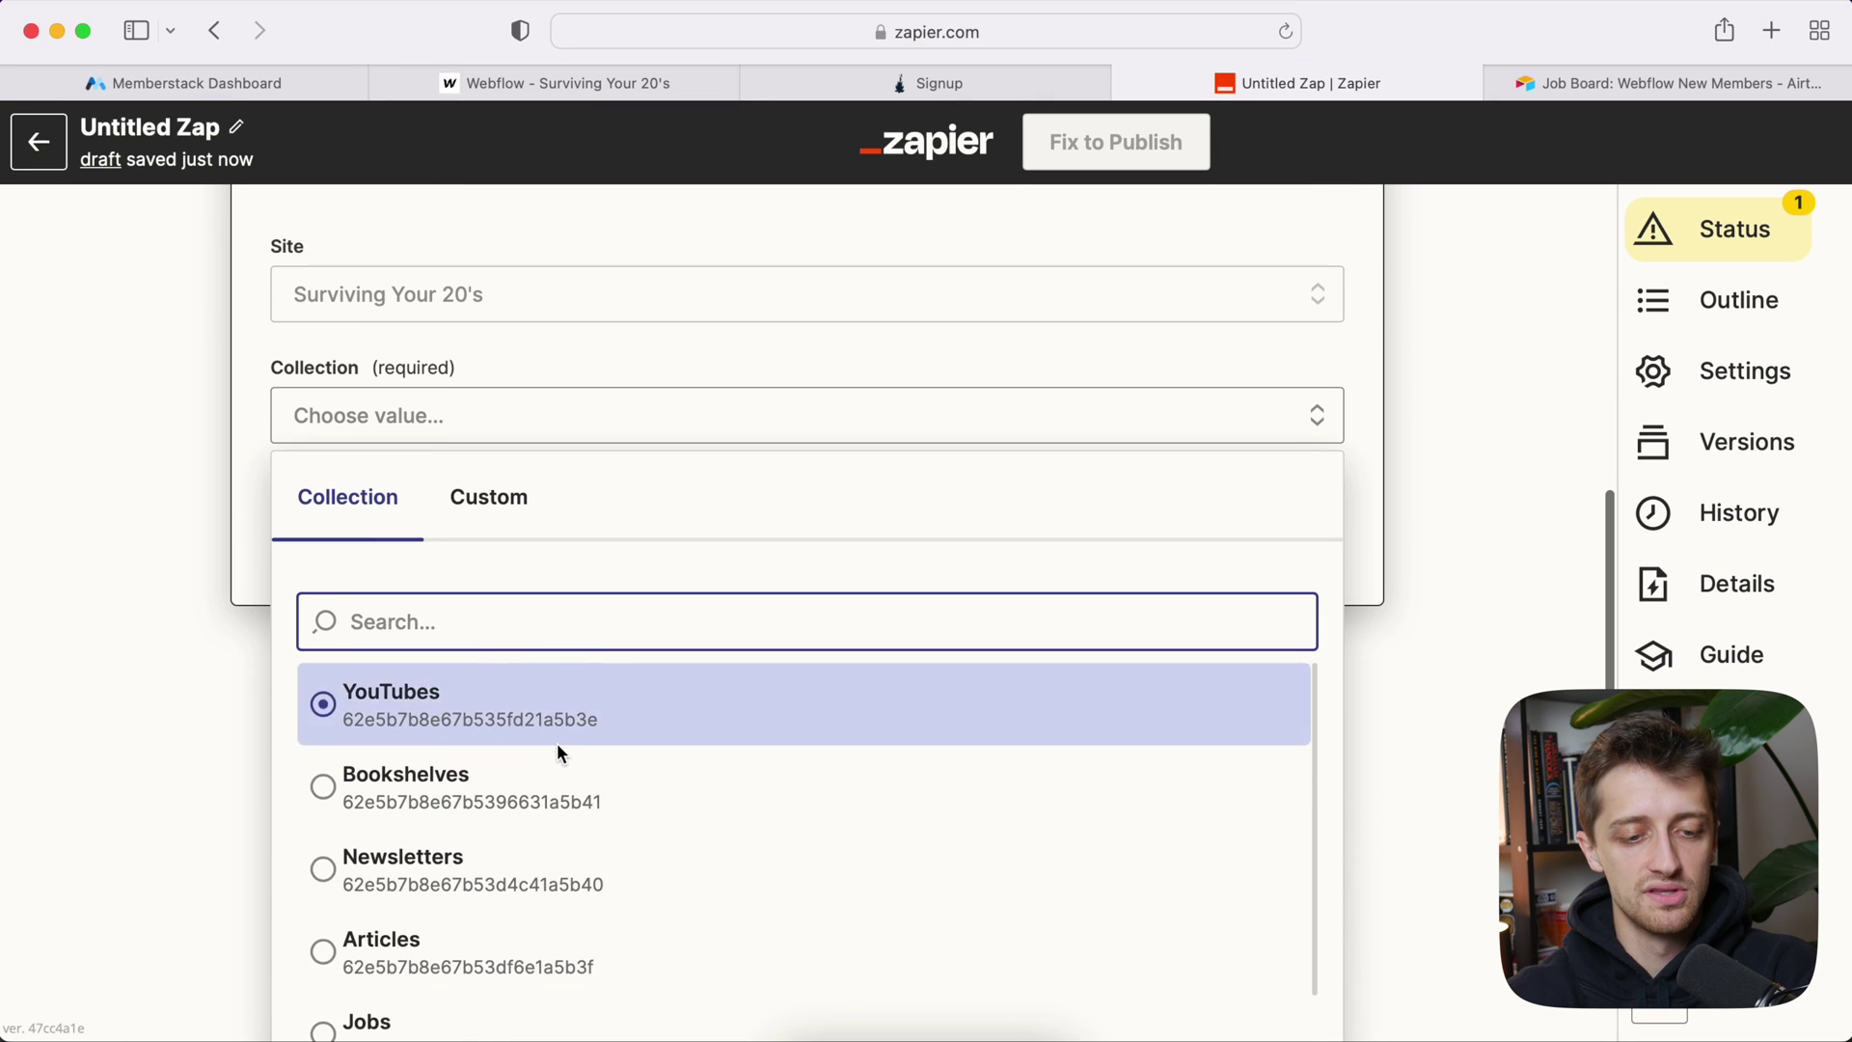
{"action": "scroll", "coordinate": [557, 743], "scroll_direction": "down", "scroll_amount": 2}
{"action": "scroll", "coordinate": [246, 451], "scroll_direction": "down", "scroll_amount": 2}
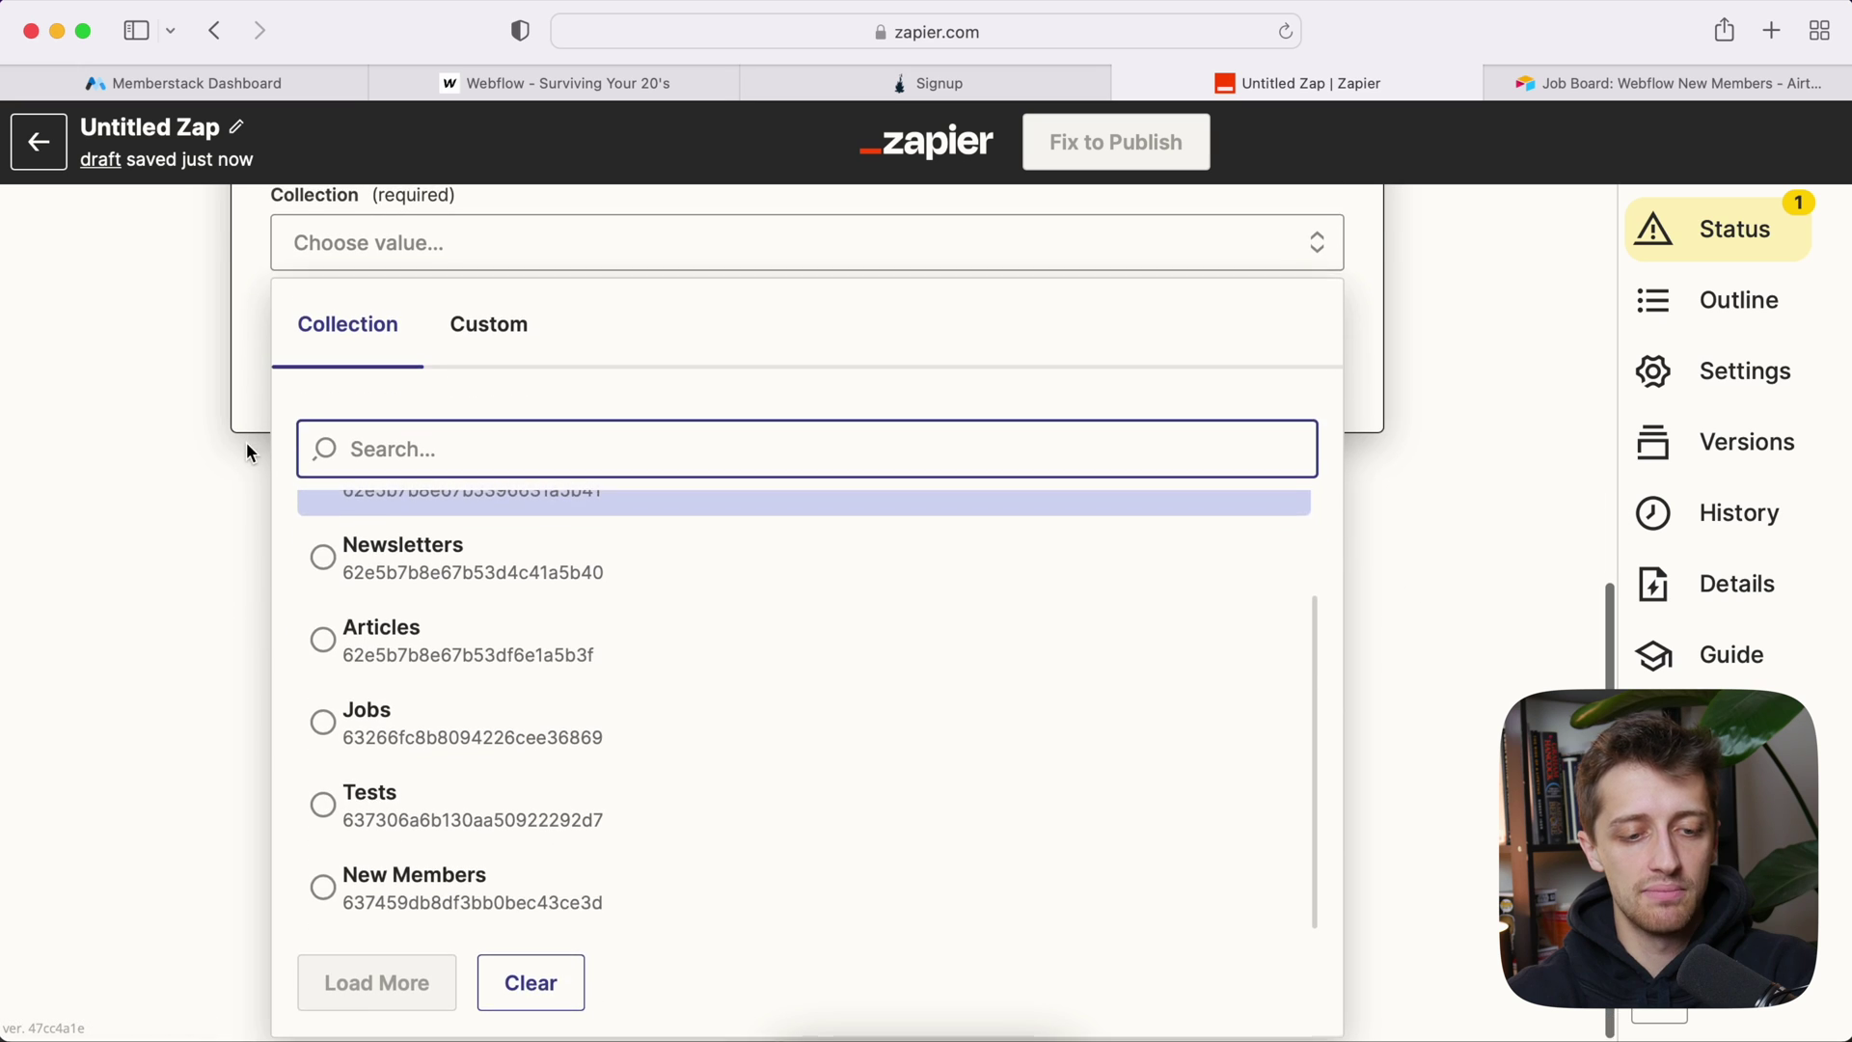
{"action": "left_click", "coordinate": [512, 897]}
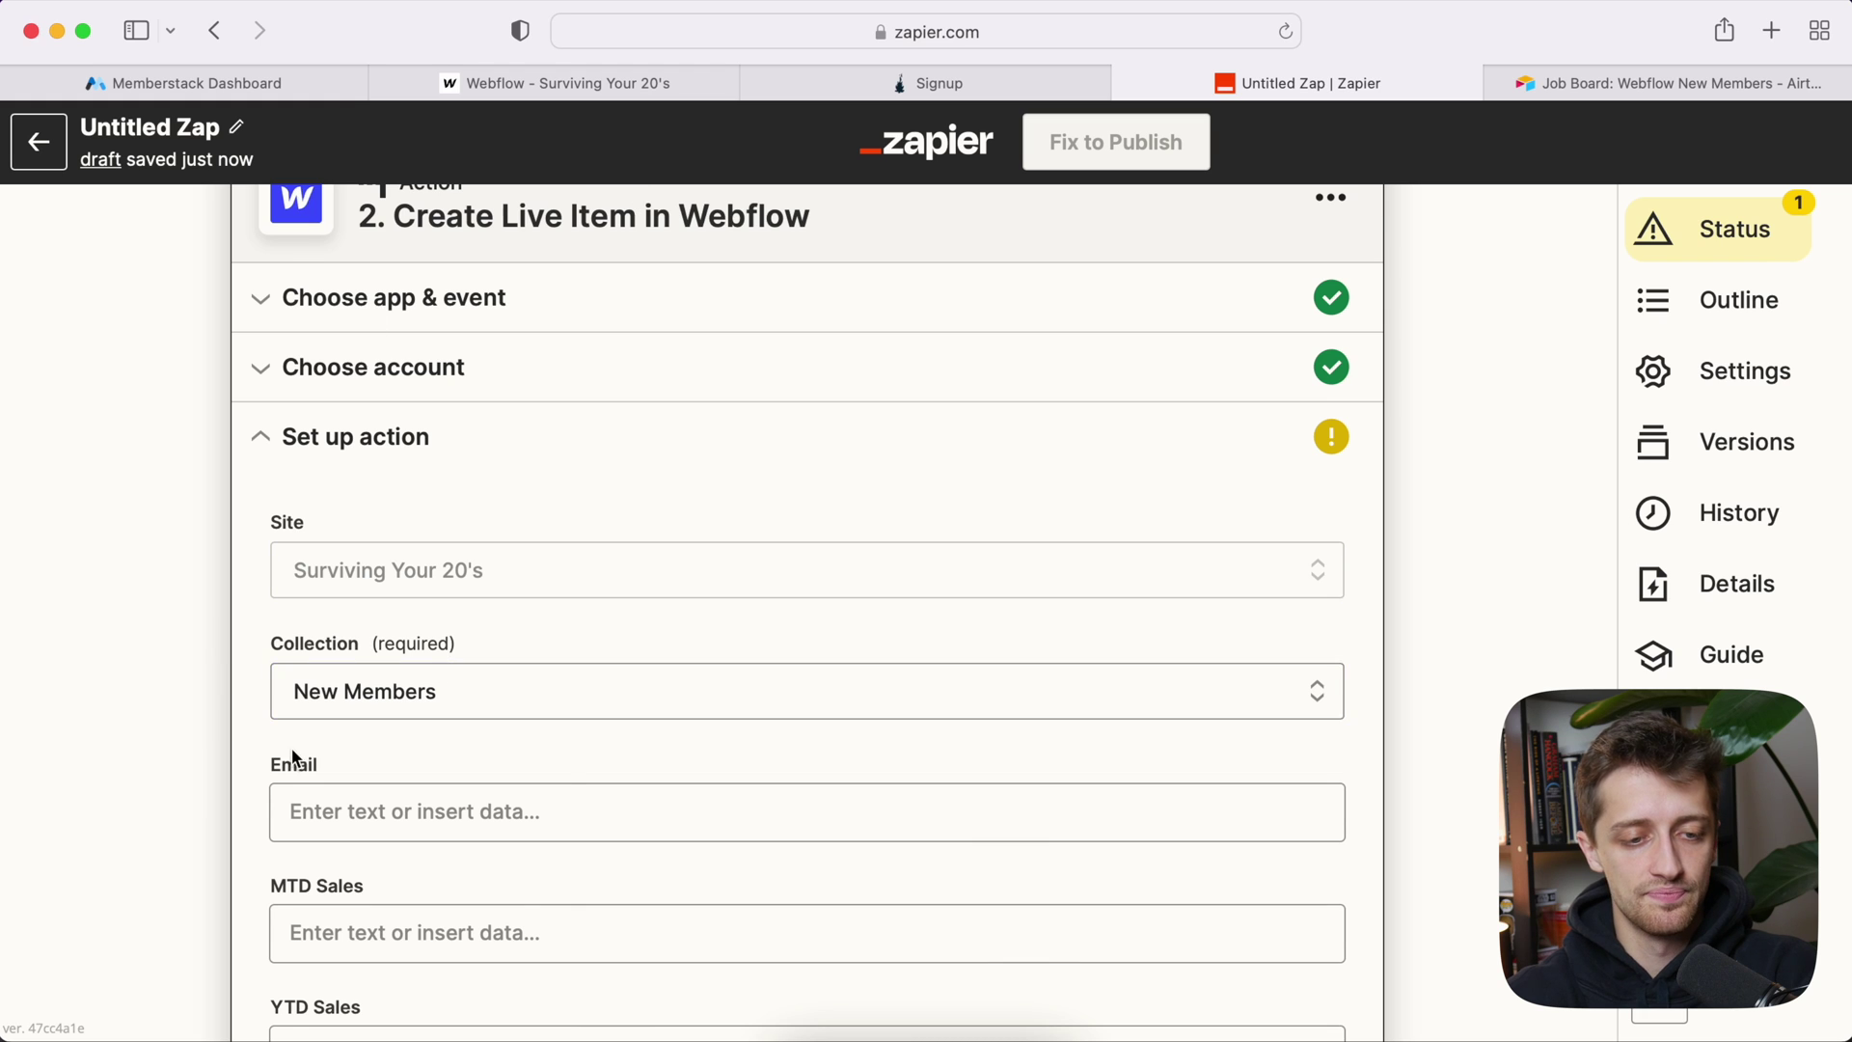
Step: Map the member's Auth Email from Memberstack into the Email field
{"action": "scroll", "coordinate": [289, 748], "scroll_direction": "down", "scroll_amount": 5}
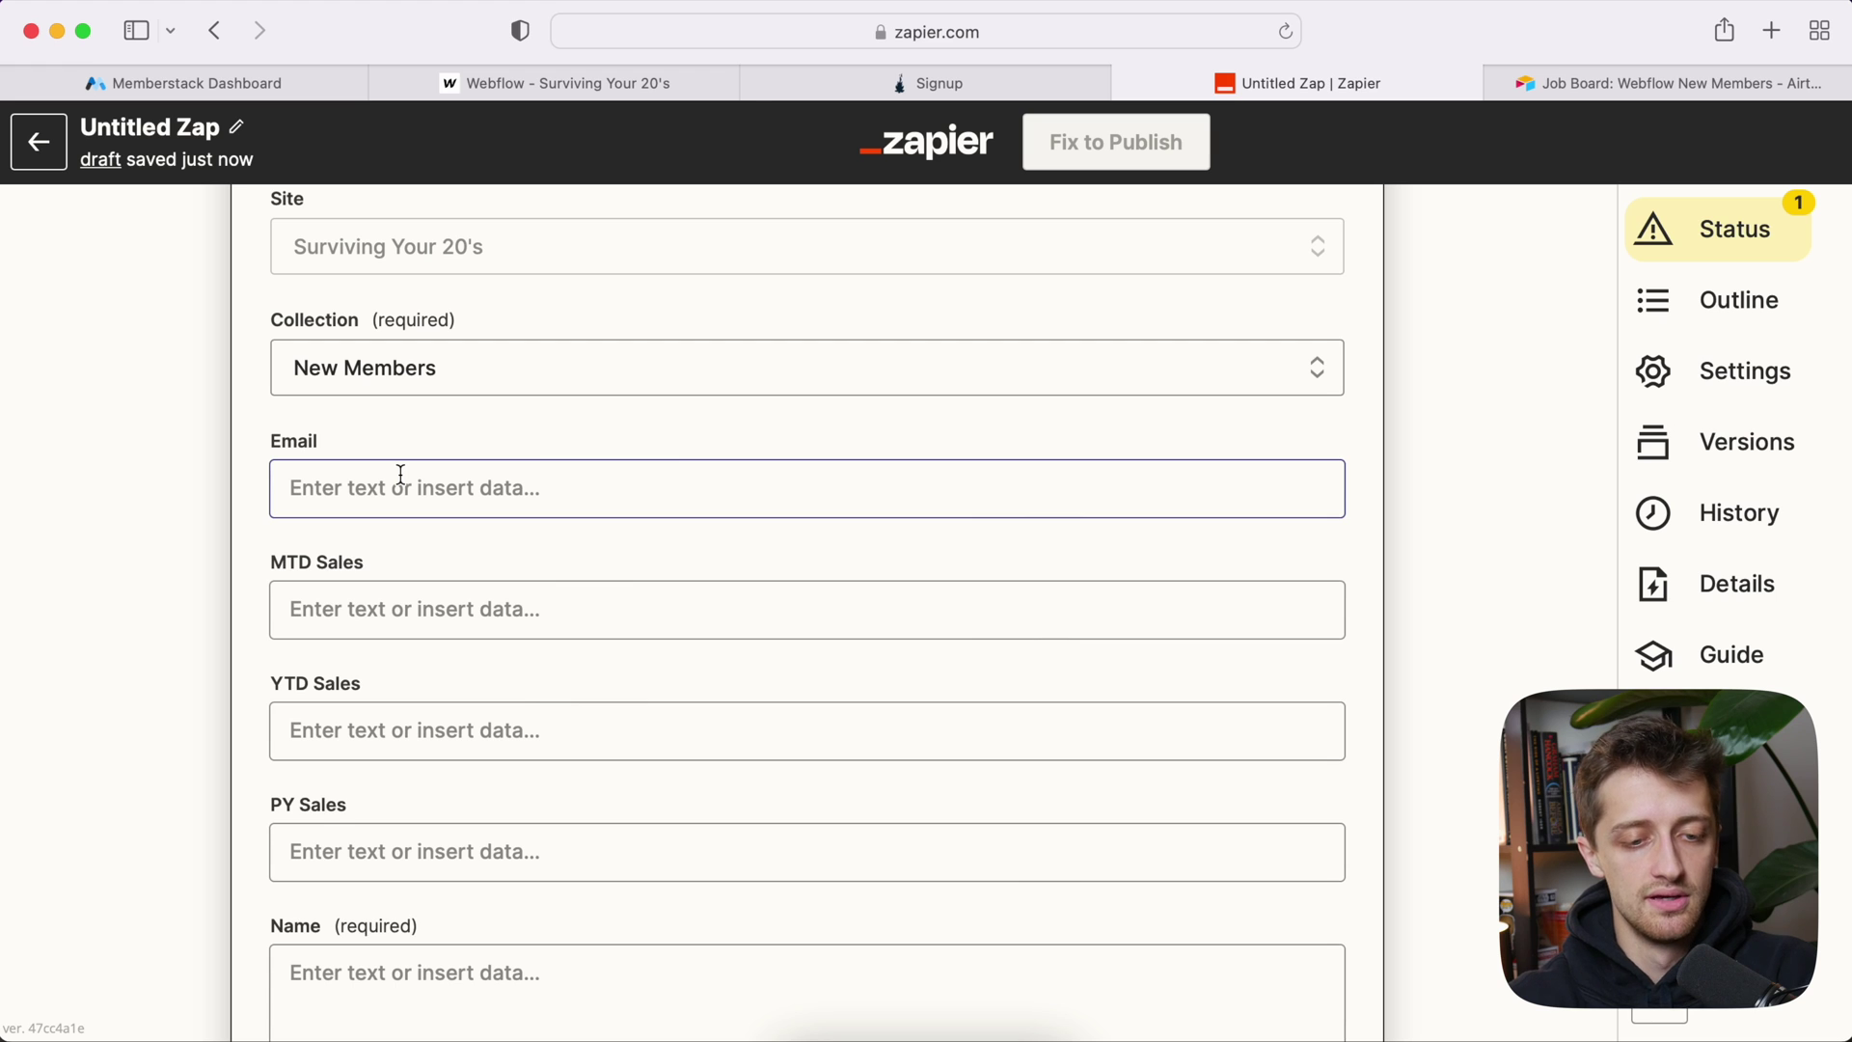
{"action": "left_click", "coordinate": [400, 474]}
{"action": "scroll", "coordinate": [482, 502], "scroll_direction": "down", "scroll_amount": 2}
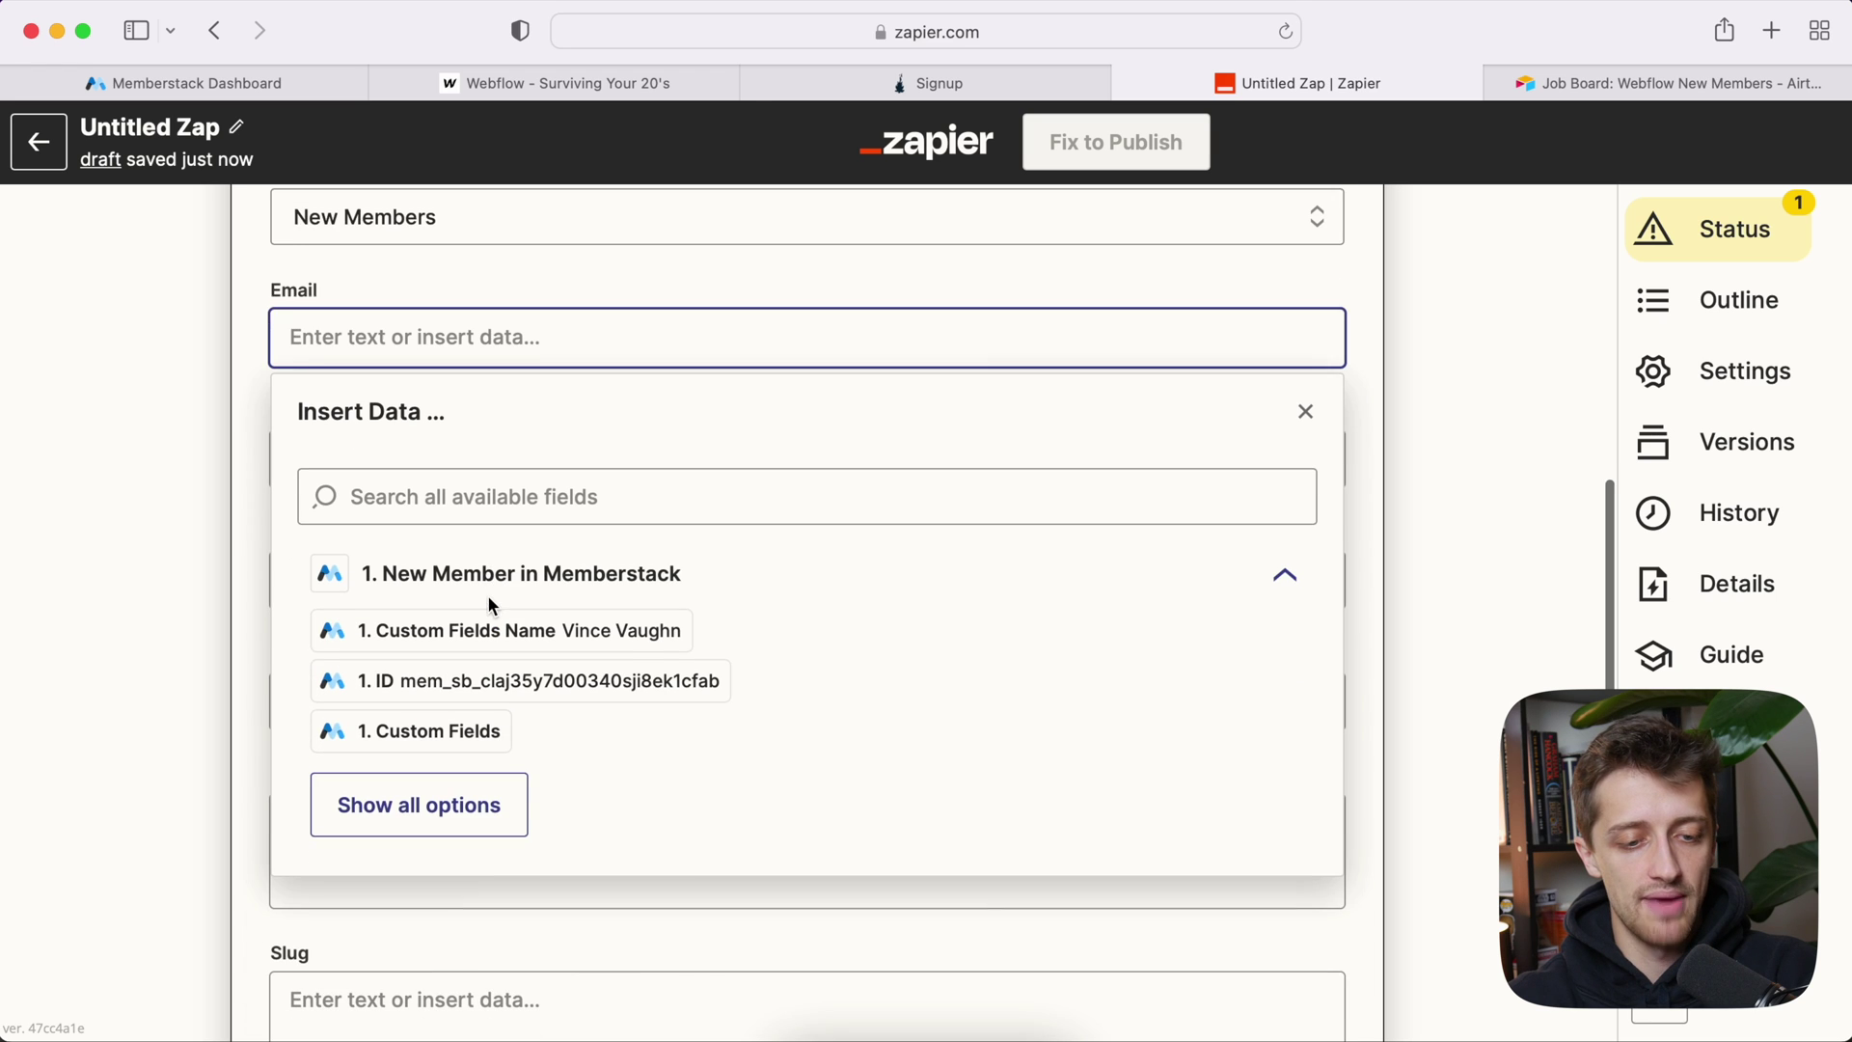
{"action": "left_click", "coordinate": [457, 798]}
{"action": "scroll", "coordinate": [604, 744], "scroll_direction": "down", "scroll_amount": 1}
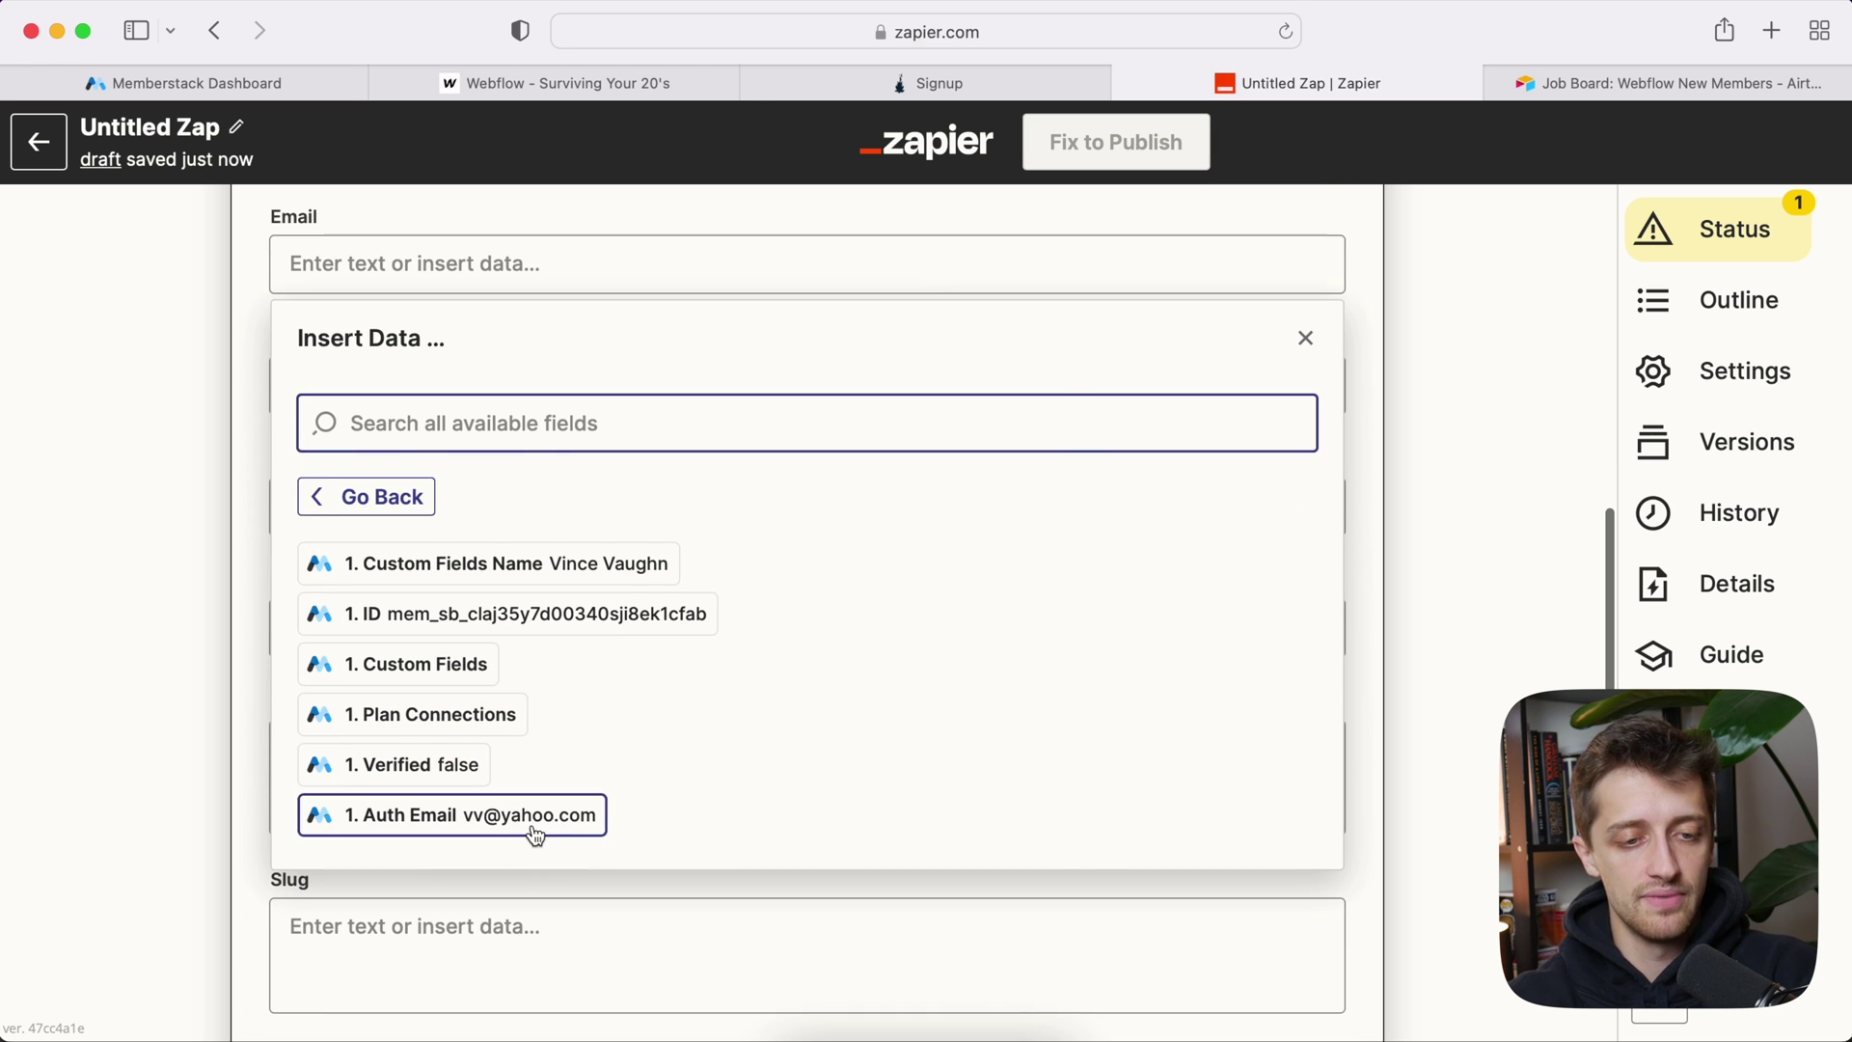
{"action": "left_click", "coordinate": [537, 815]}
{"action": "left_click", "coordinate": [171, 448]}
Step: Map the member's custom name into Name and the member ID into Slug
{"action": "scroll", "coordinate": [241, 473], "scroll_direction": "down", "scroll_amount": 1}
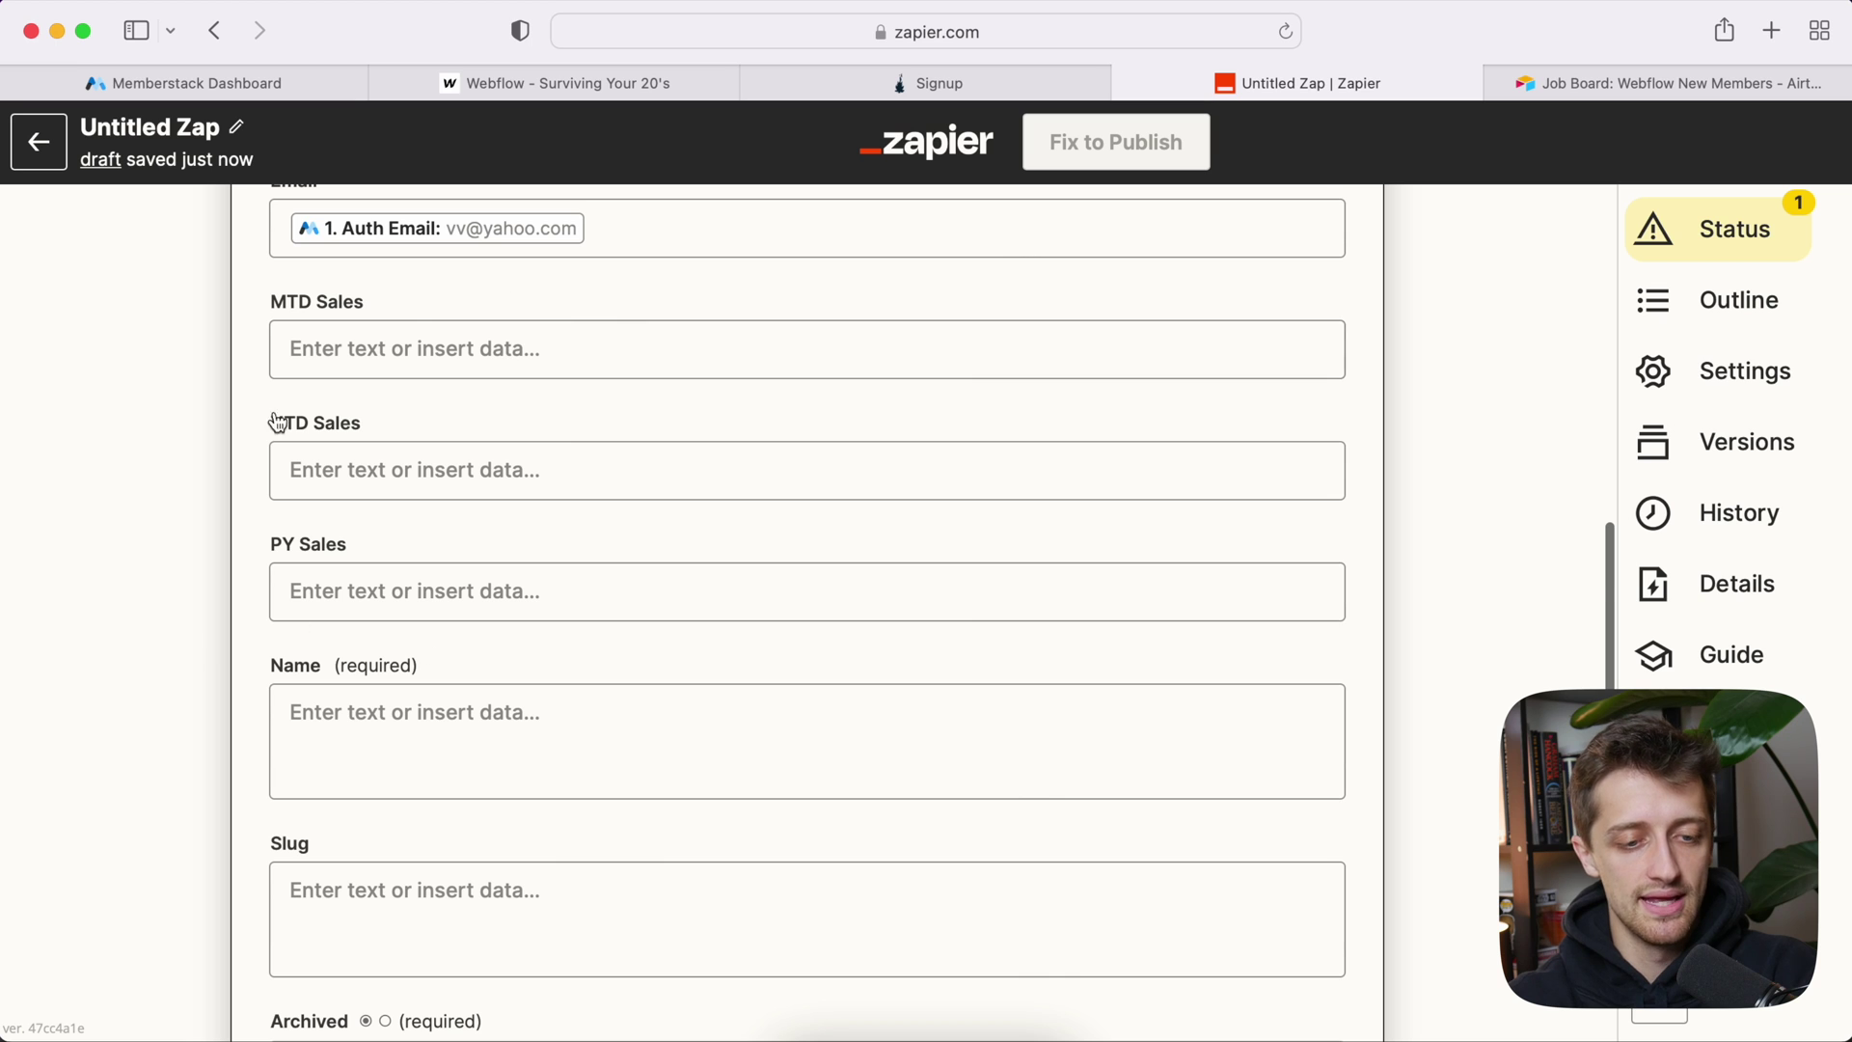
{"action": "scroll", "coordinate": [202, 595], "scroll_direction": "down", "scroll_amount": 3}
{"action": "left_click", "coordinate": [385, 583]}
{"action": "scroll", "coordinate": [463, 676], "scroll_direction": "down", "scroll_amount": 2}
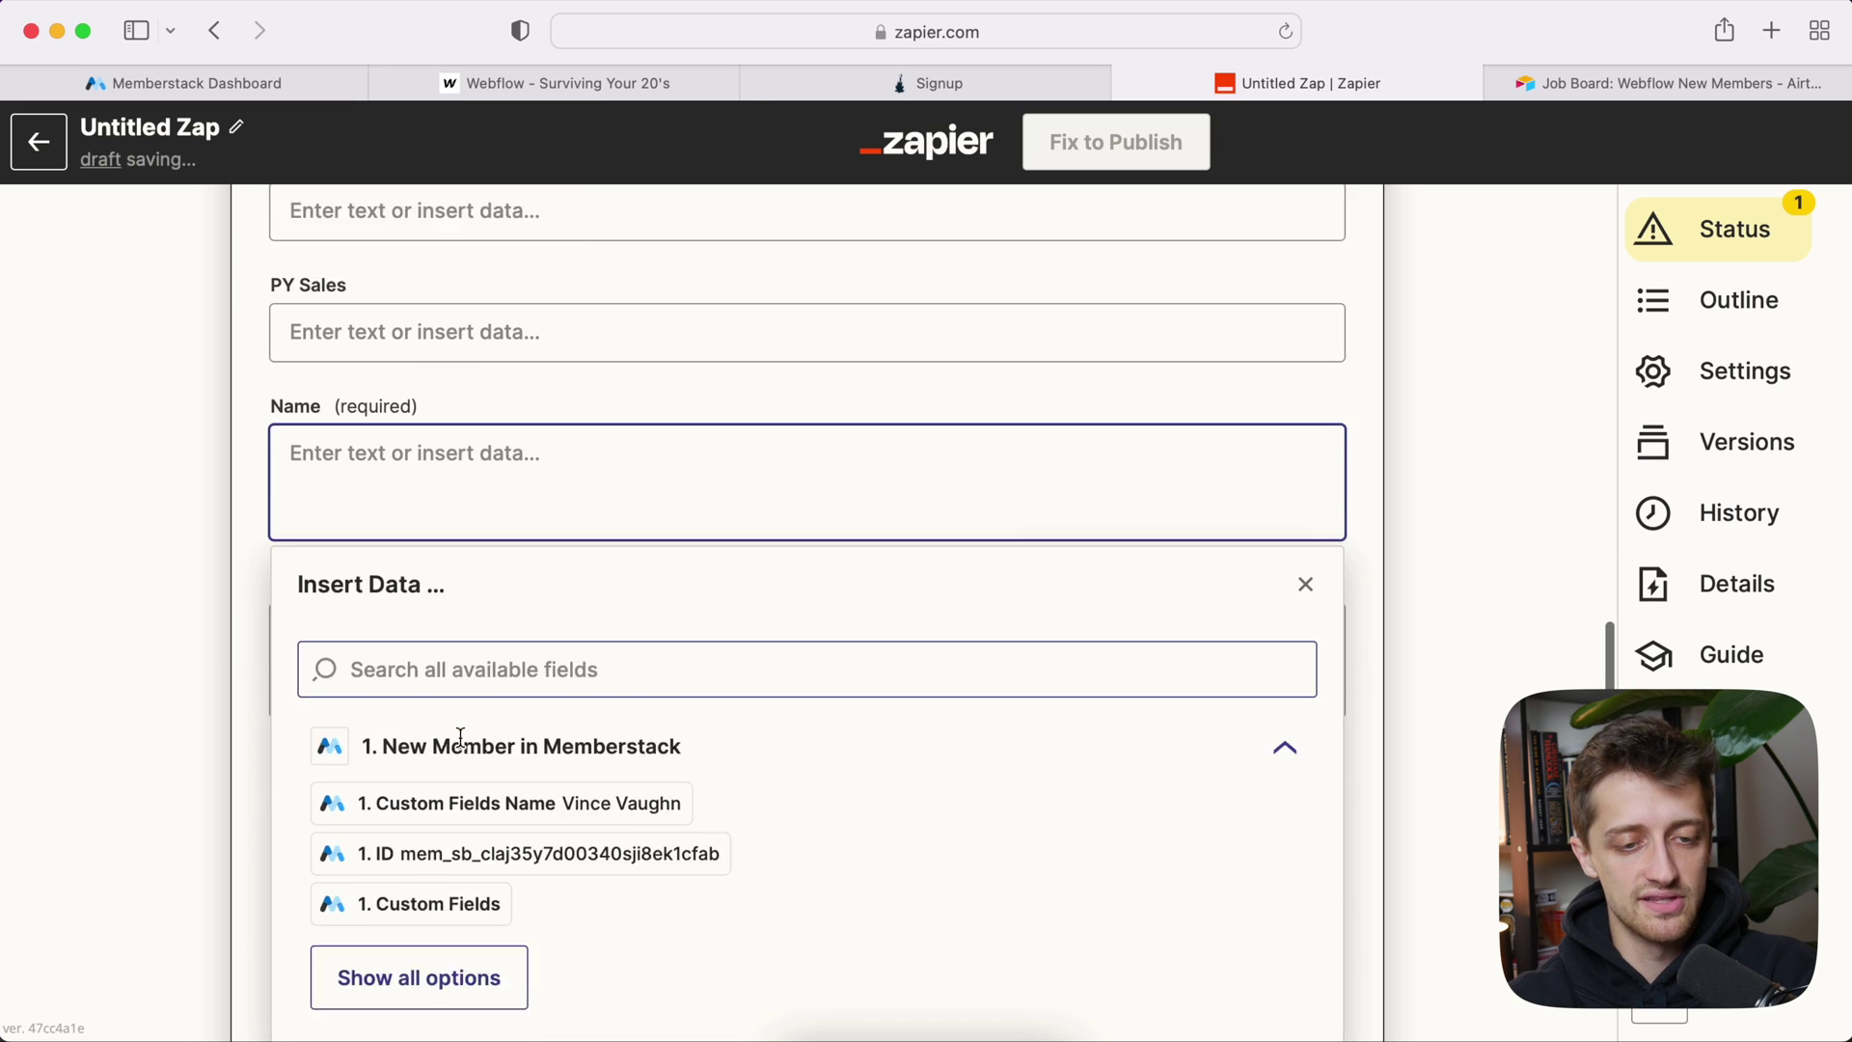
{"action": "scroll", "coordinate": [461, 737], "scroll_direction": "down", "scroll_amount": 2}
{"action": "left_click", "coordinate": [552, 697]}
{"action": "left_click", "coordinate": [187, 486]}
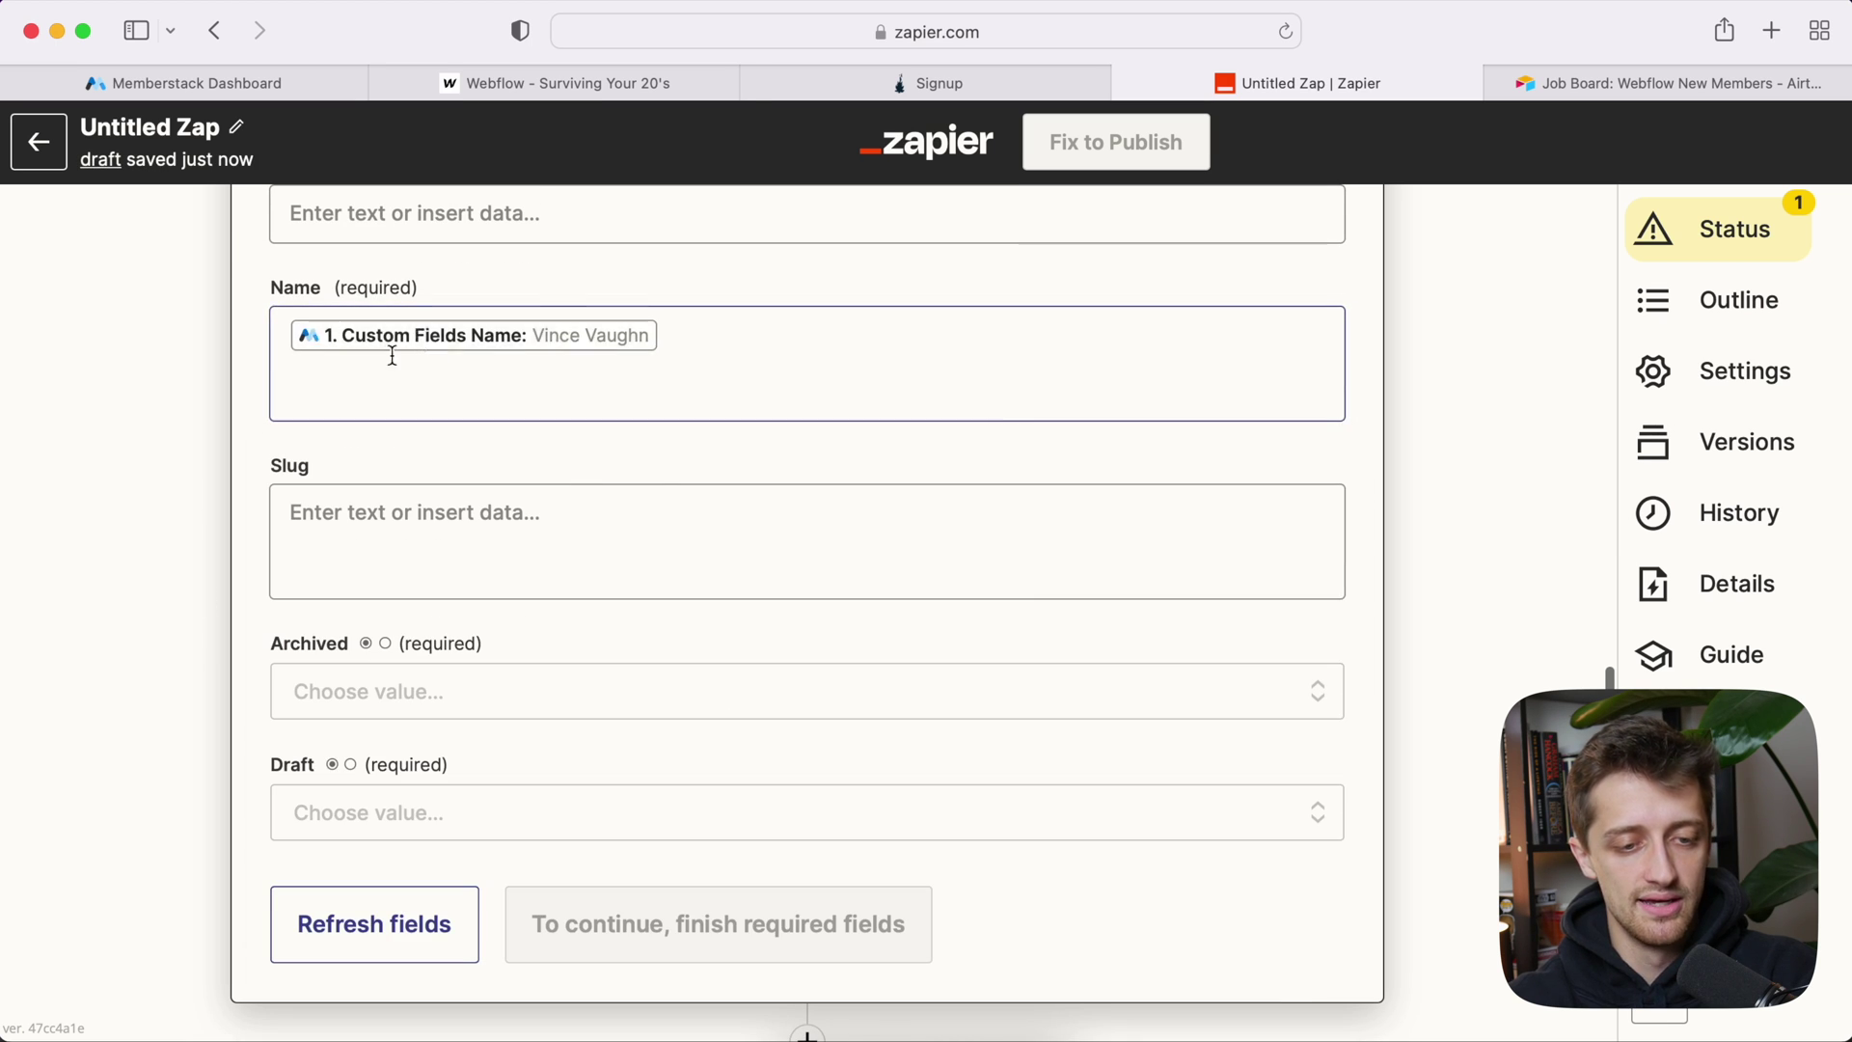
{"action": "left_click", "coordinate": [410, 515]}
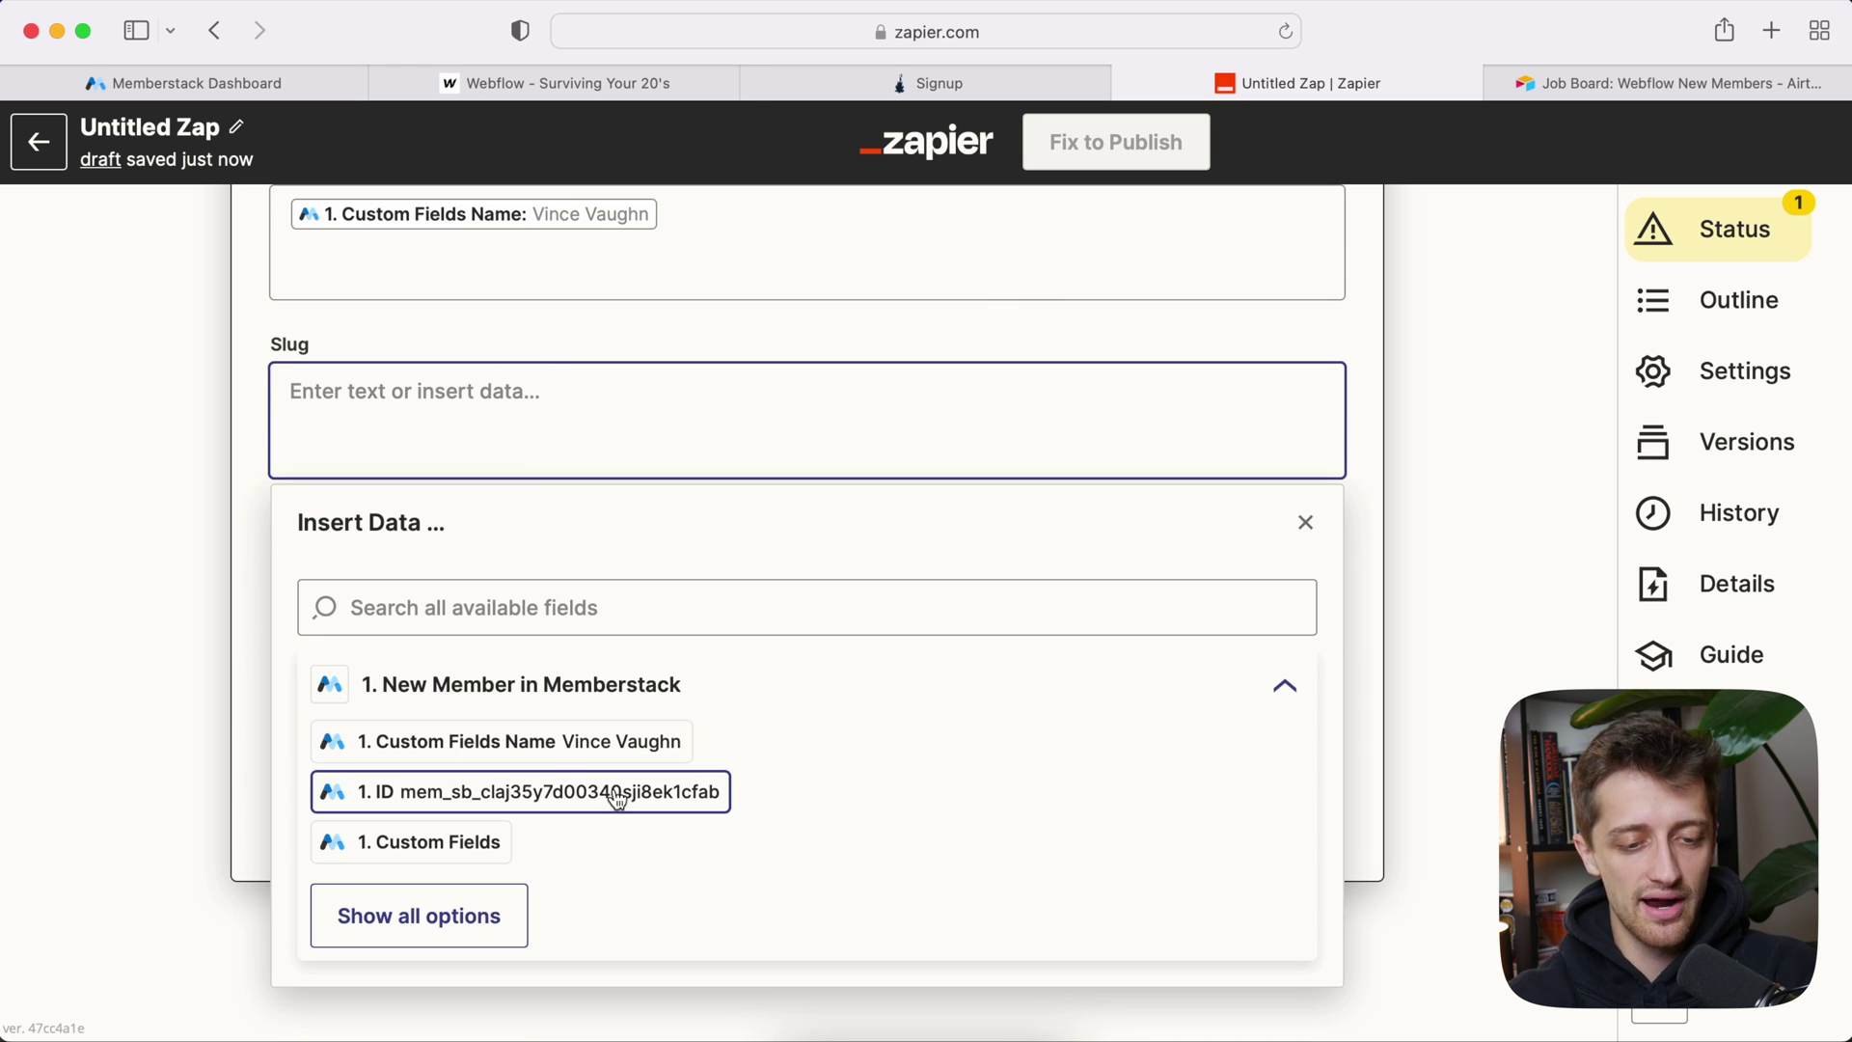
{"action": "left_click", "coordinate": [629, 800]}
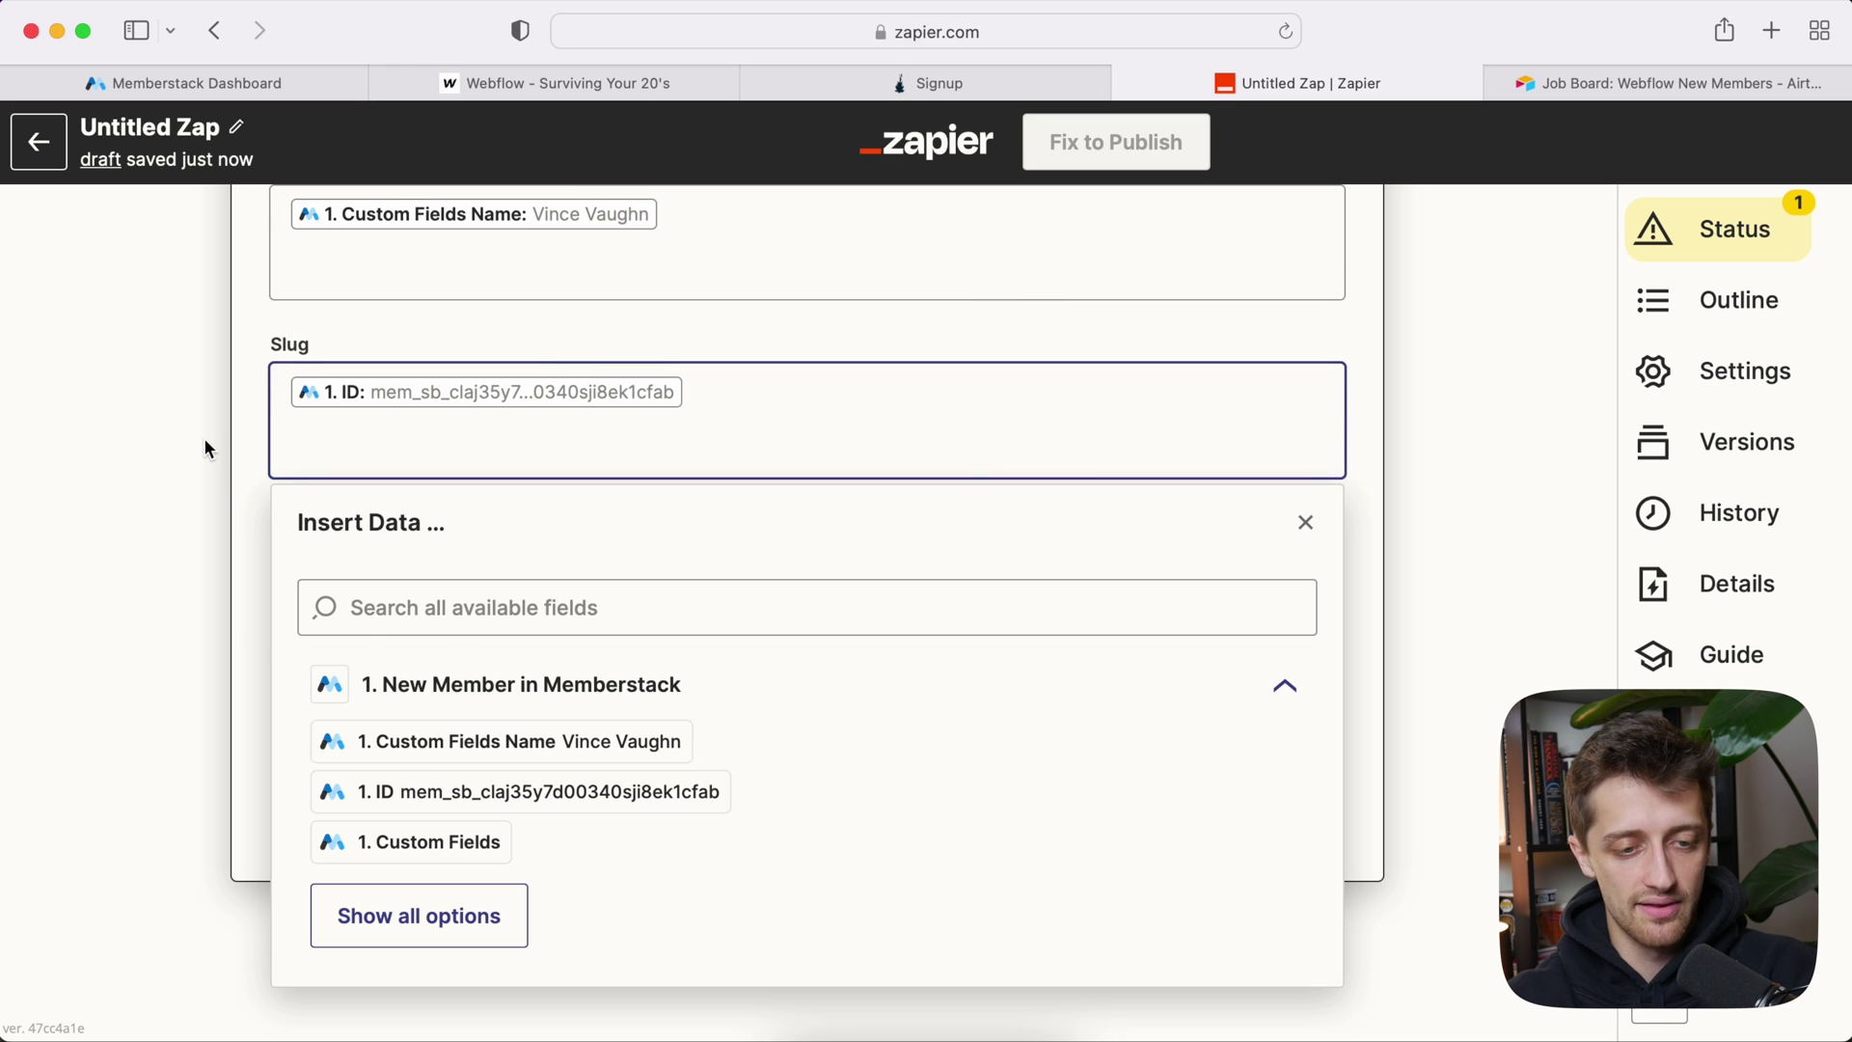
{"action": "left_click", "coordinate": [204, 438]}
Step: Set Archived and Draft to False and send a test item to Webflow
{"action": "left_click", "coordinate": [366, 579]}
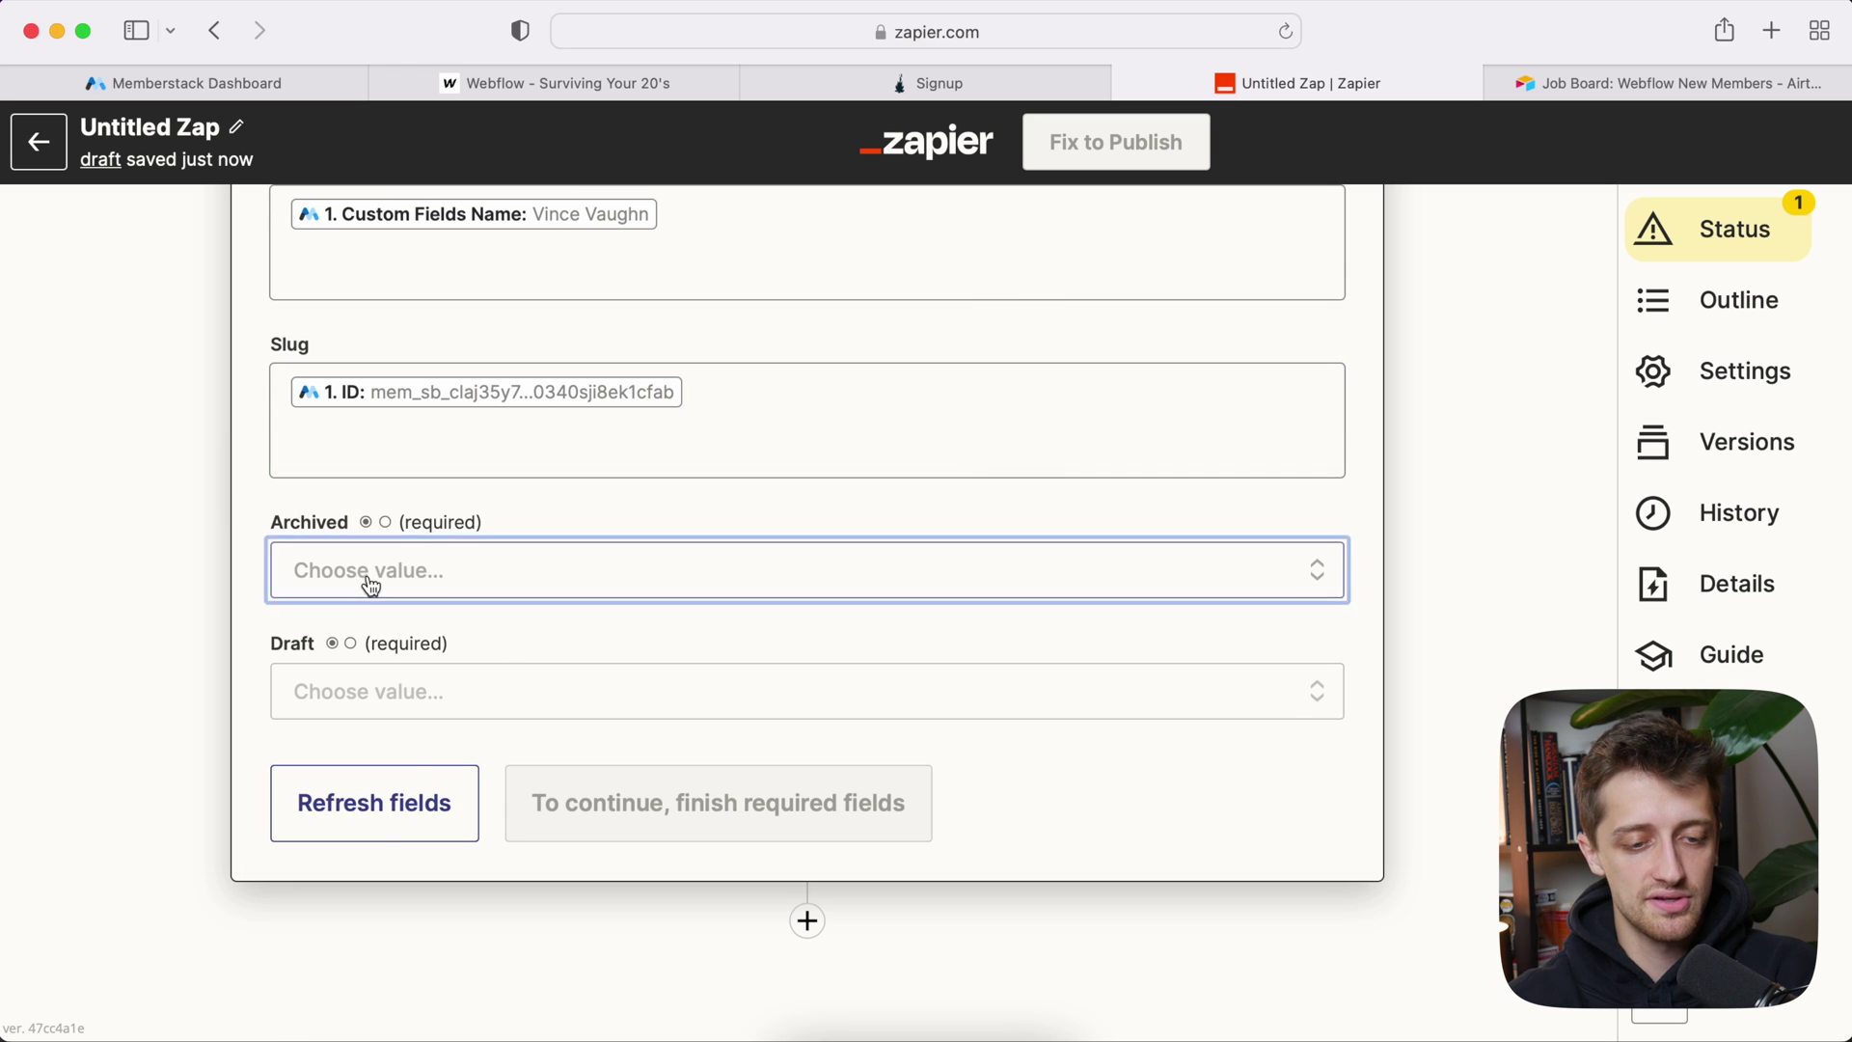
{"action": "left_click", "coordinate": [399, 866]}
{"action": "left_click", "coordinate": [357, 709]}
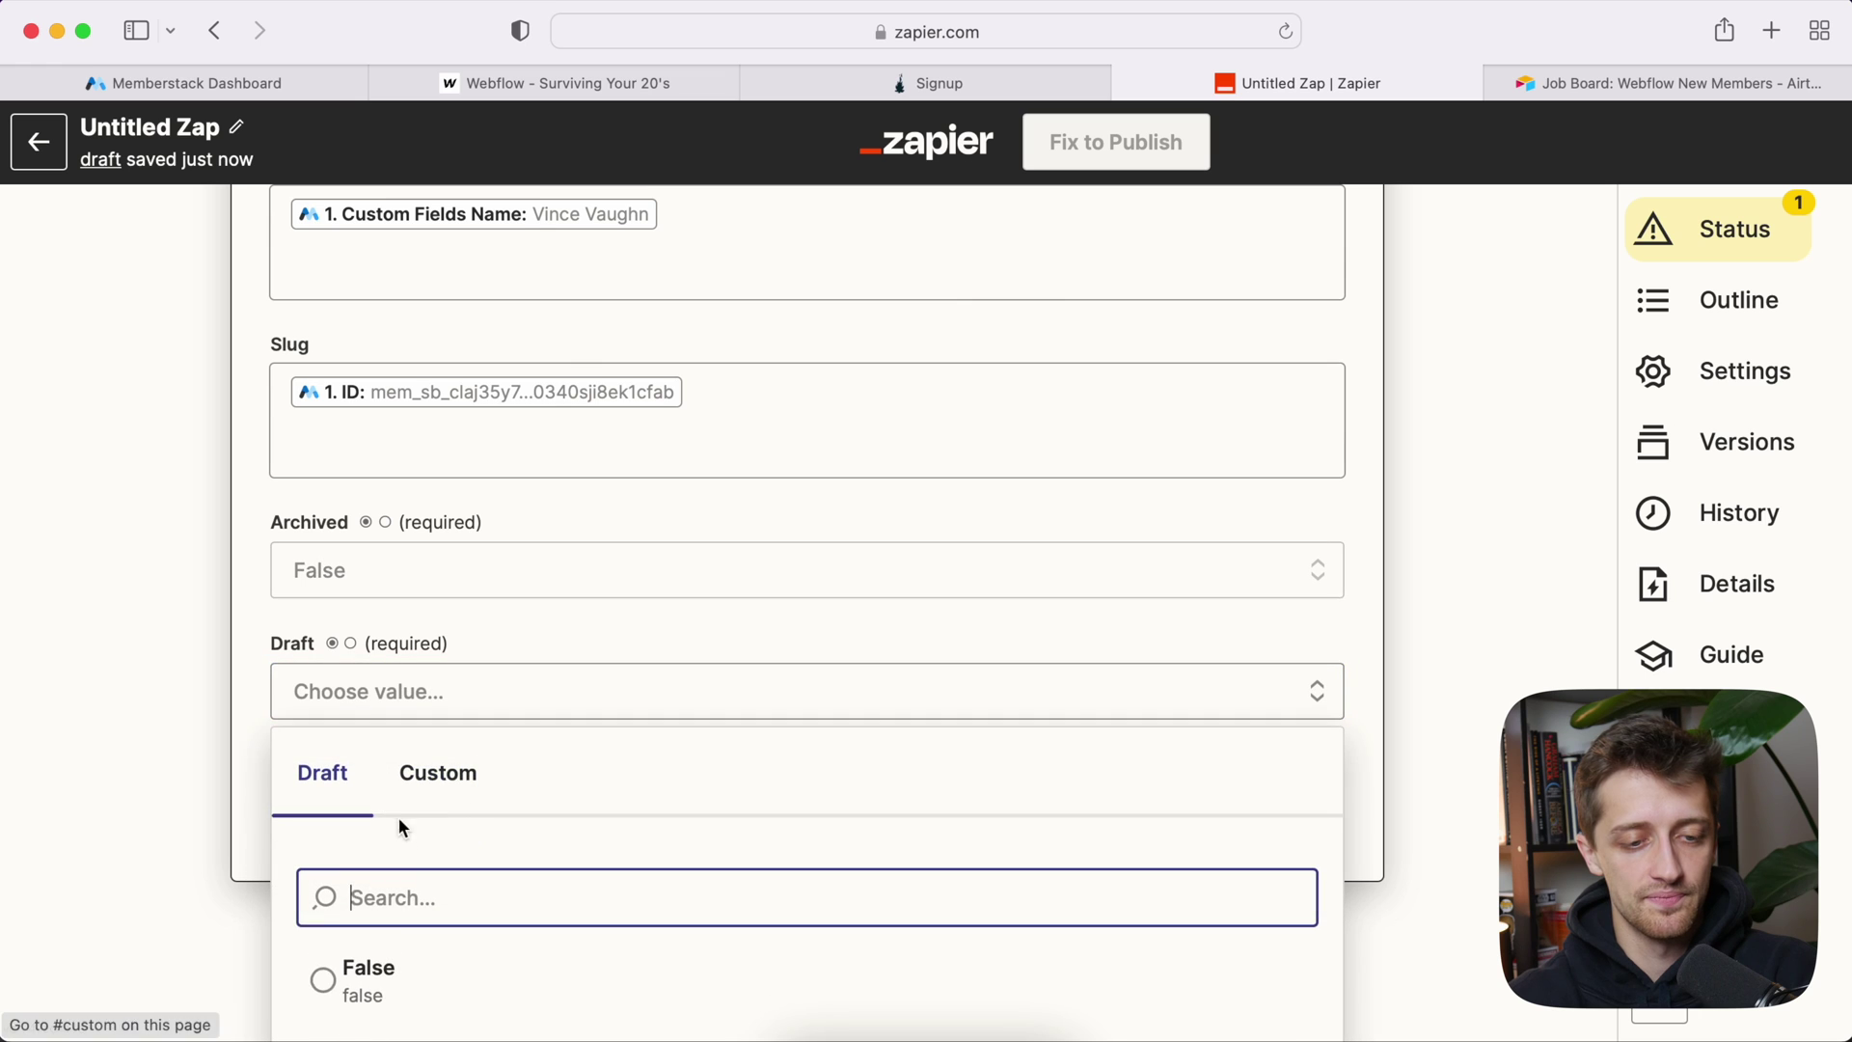
{"action": "left_click", "coordinate": [405, 960]}
{"action": "scroll", "coordinate": [201, 665], "scroll_direction": "up", "scroll_amount": 3}
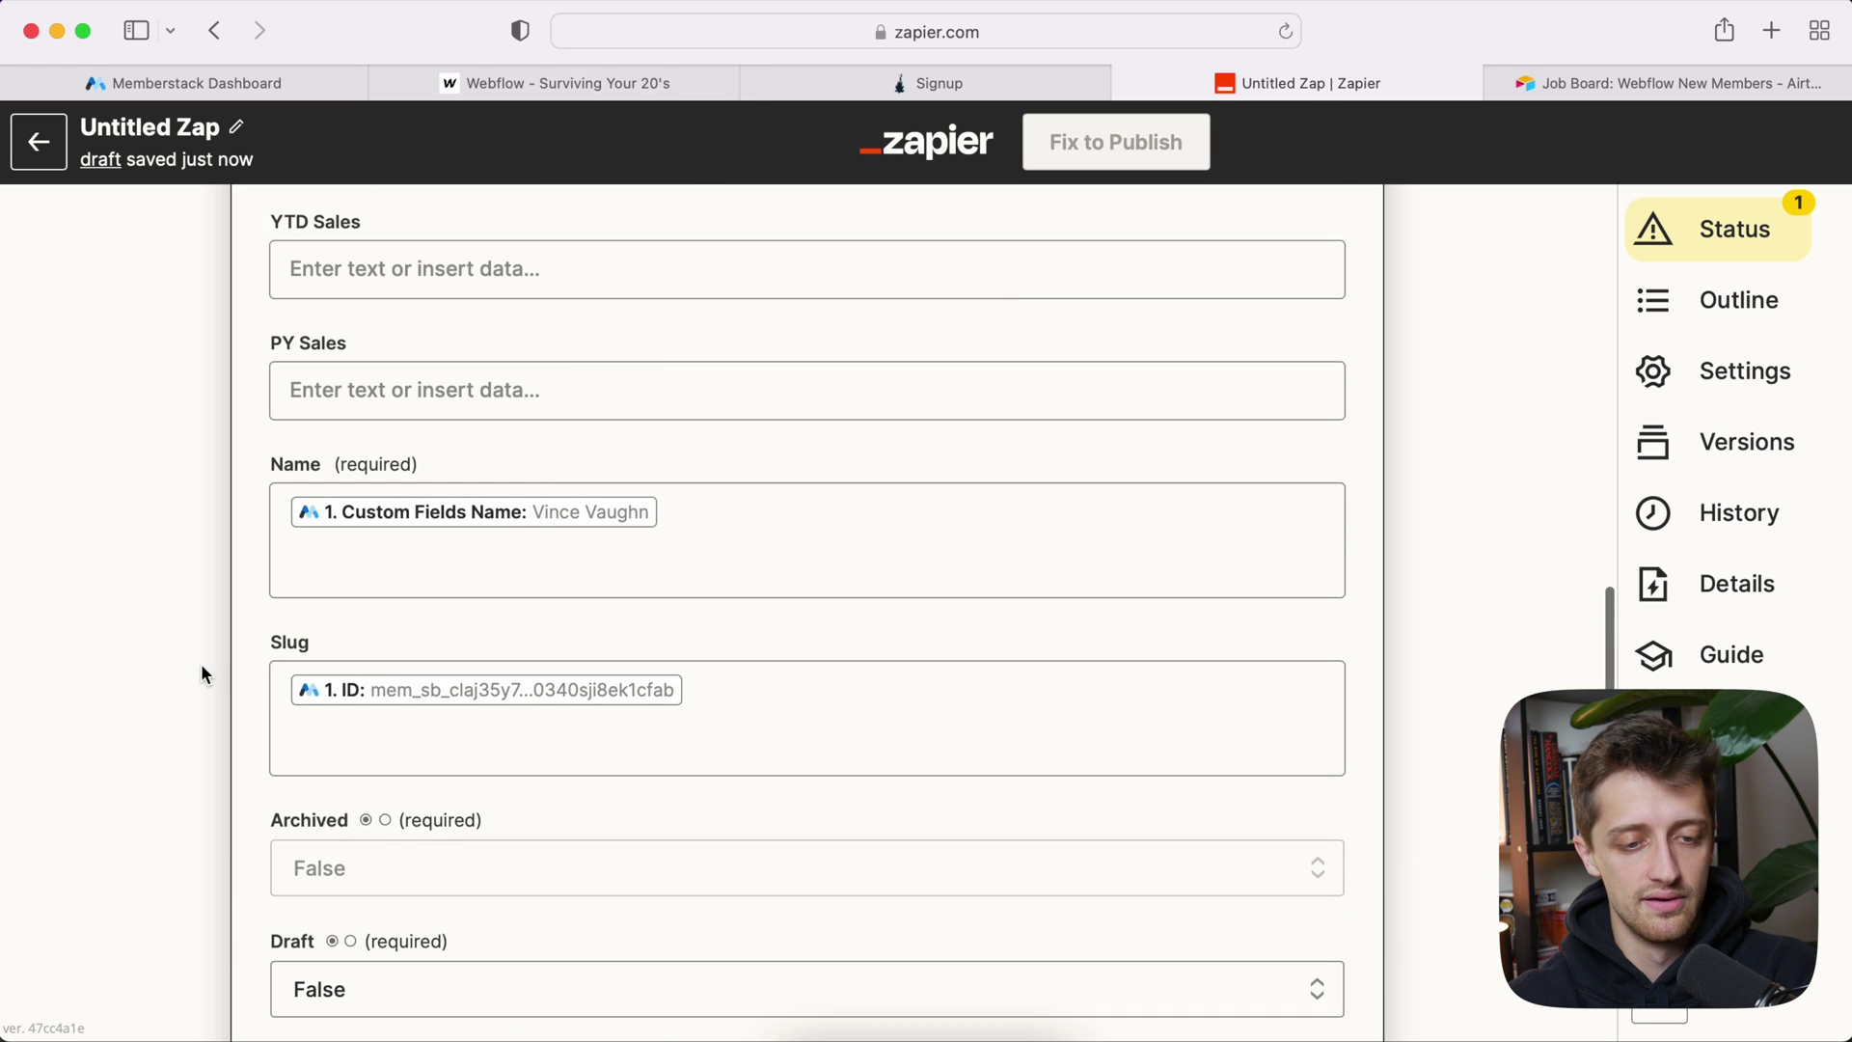
{"action": "scroll", "coordinate": [200, 674], "scroll_direction": "down", "scroll_amount": 4}
{"action": "left_click", "coordinate": [578, 760]}
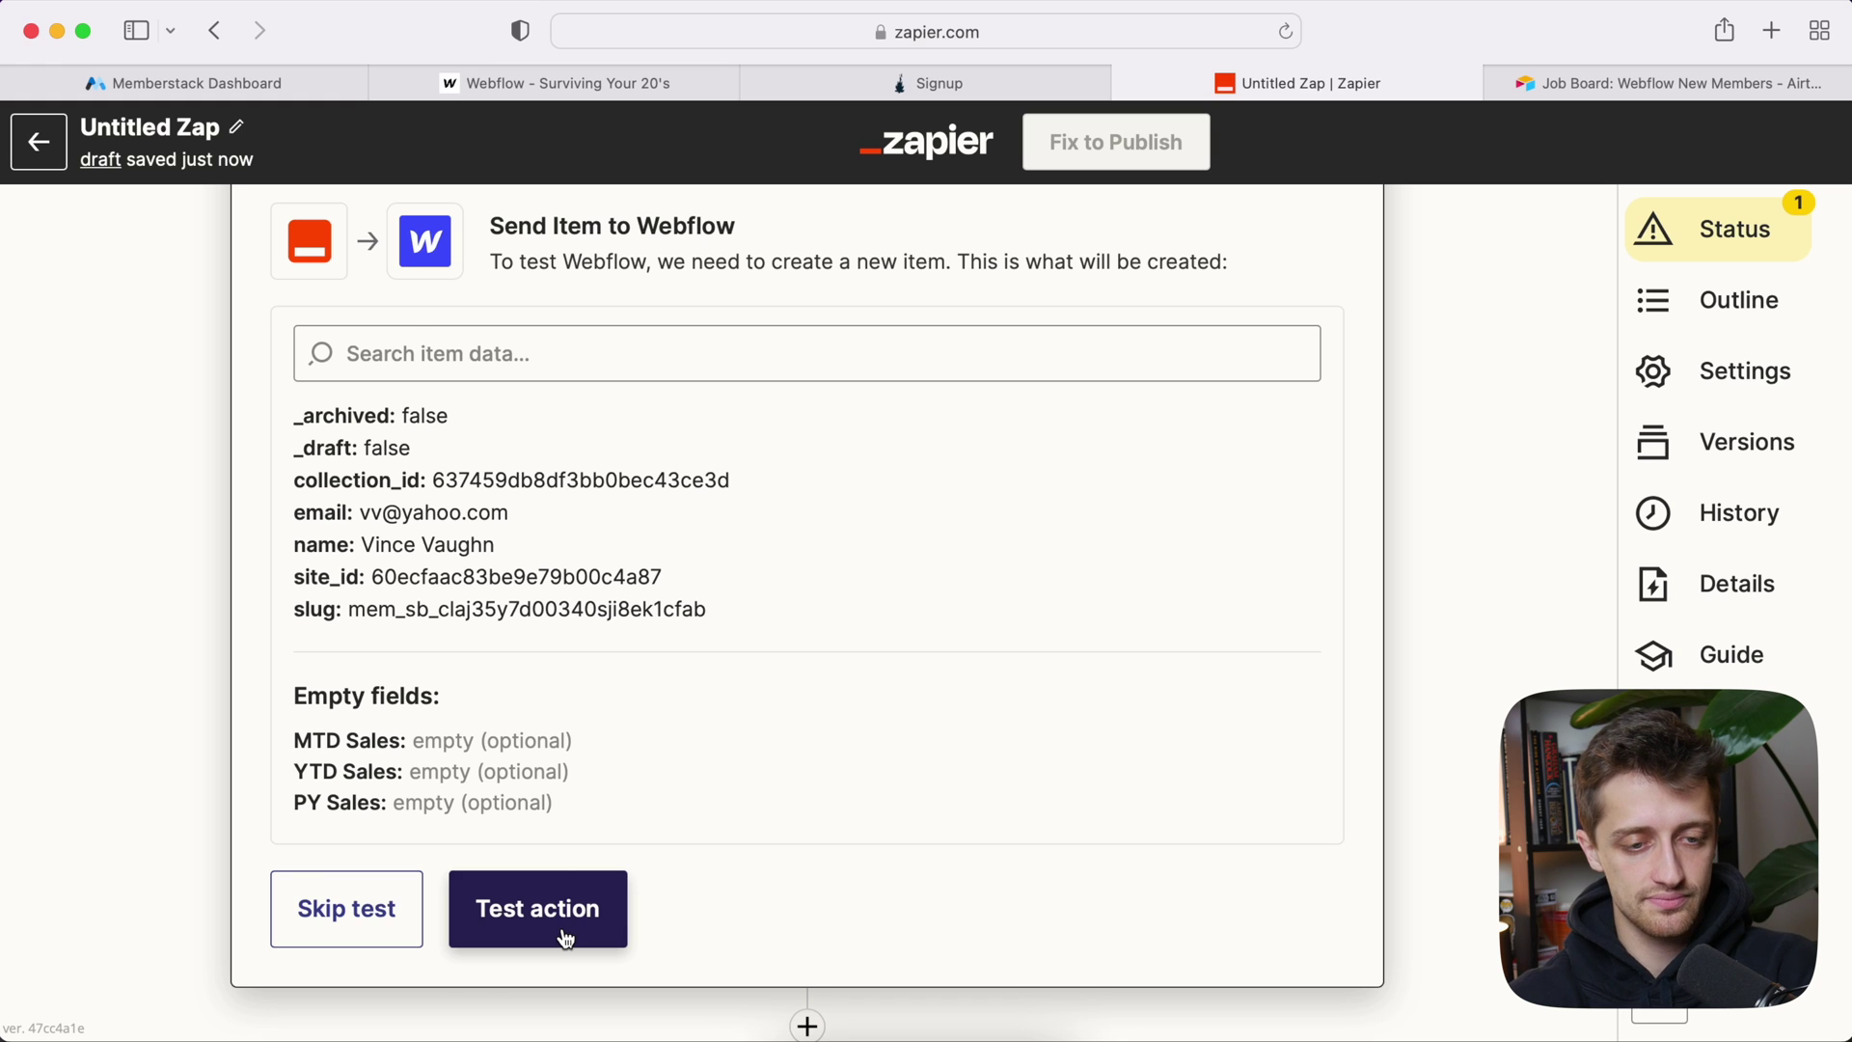
{"action": "left_click", "coordinate": [565, 938]}
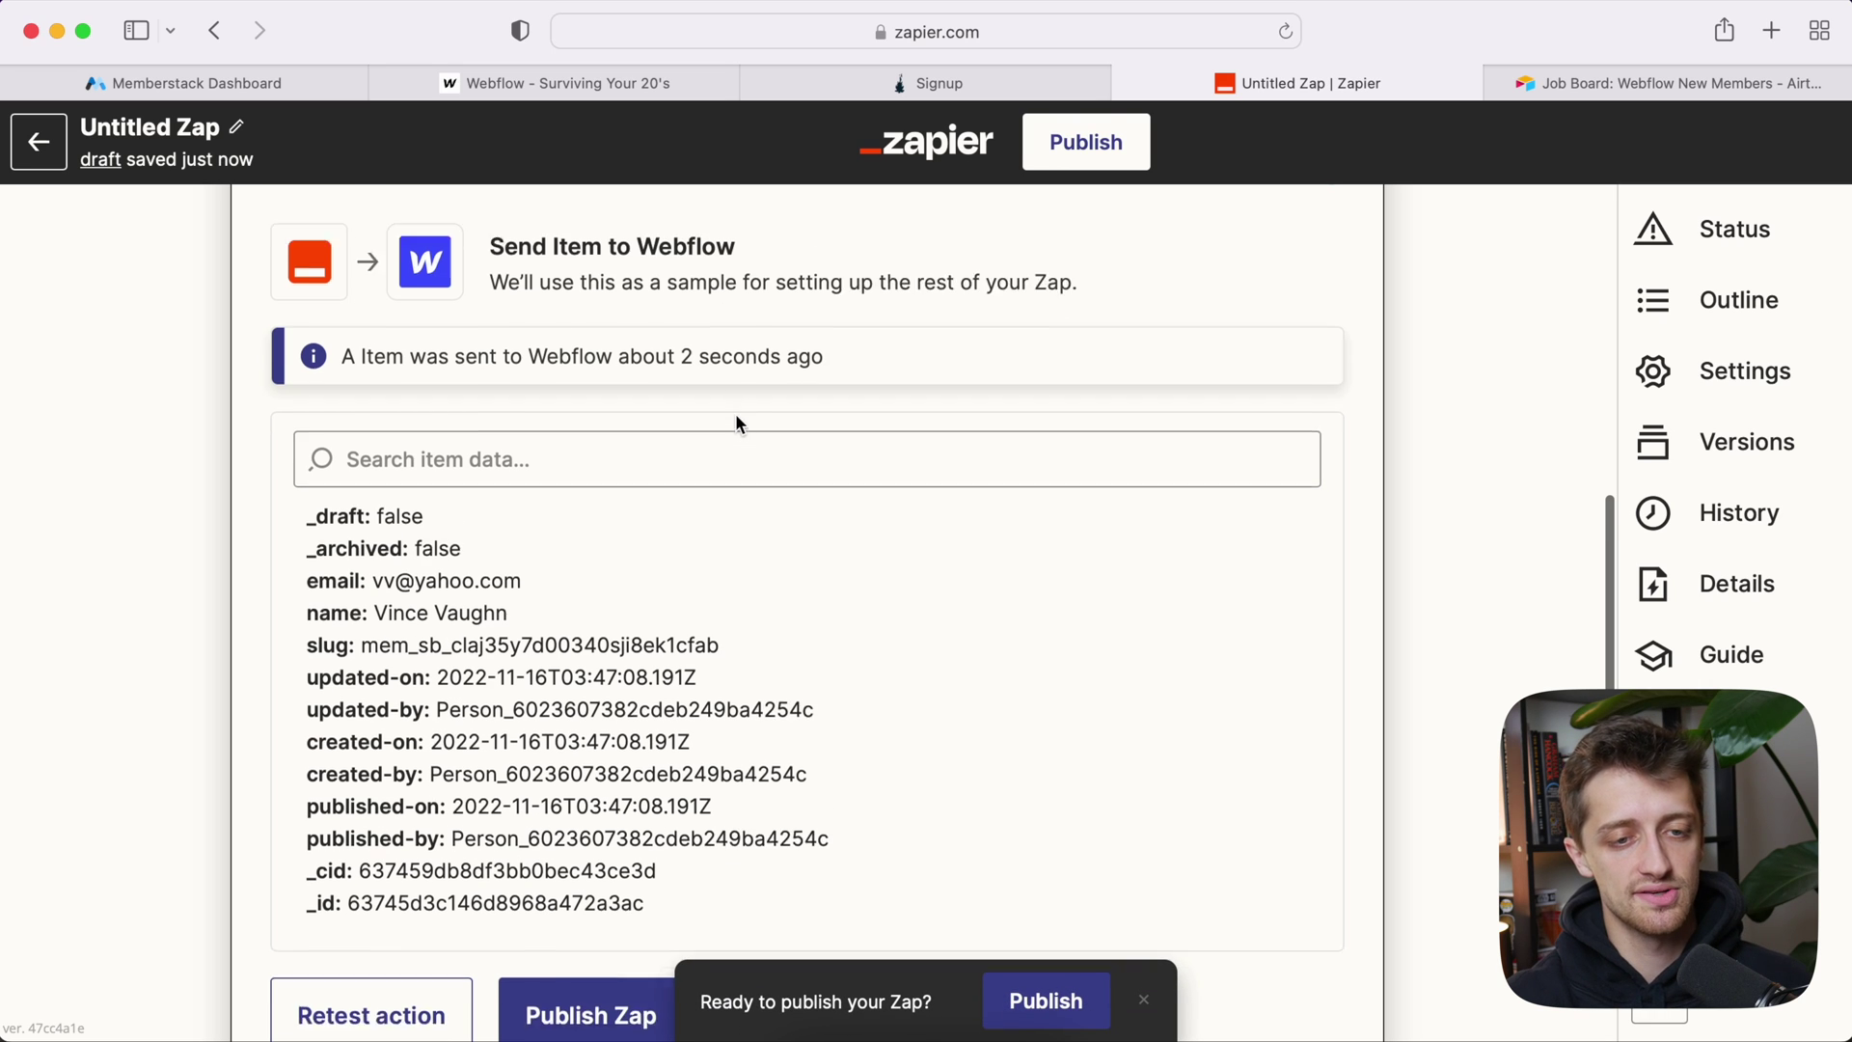
Step: Reload Webflow and inspect the Zap-created second item in New Members: its name, member-ID slug and email
{"action": "left_click", "coordinate": [591, 95]}
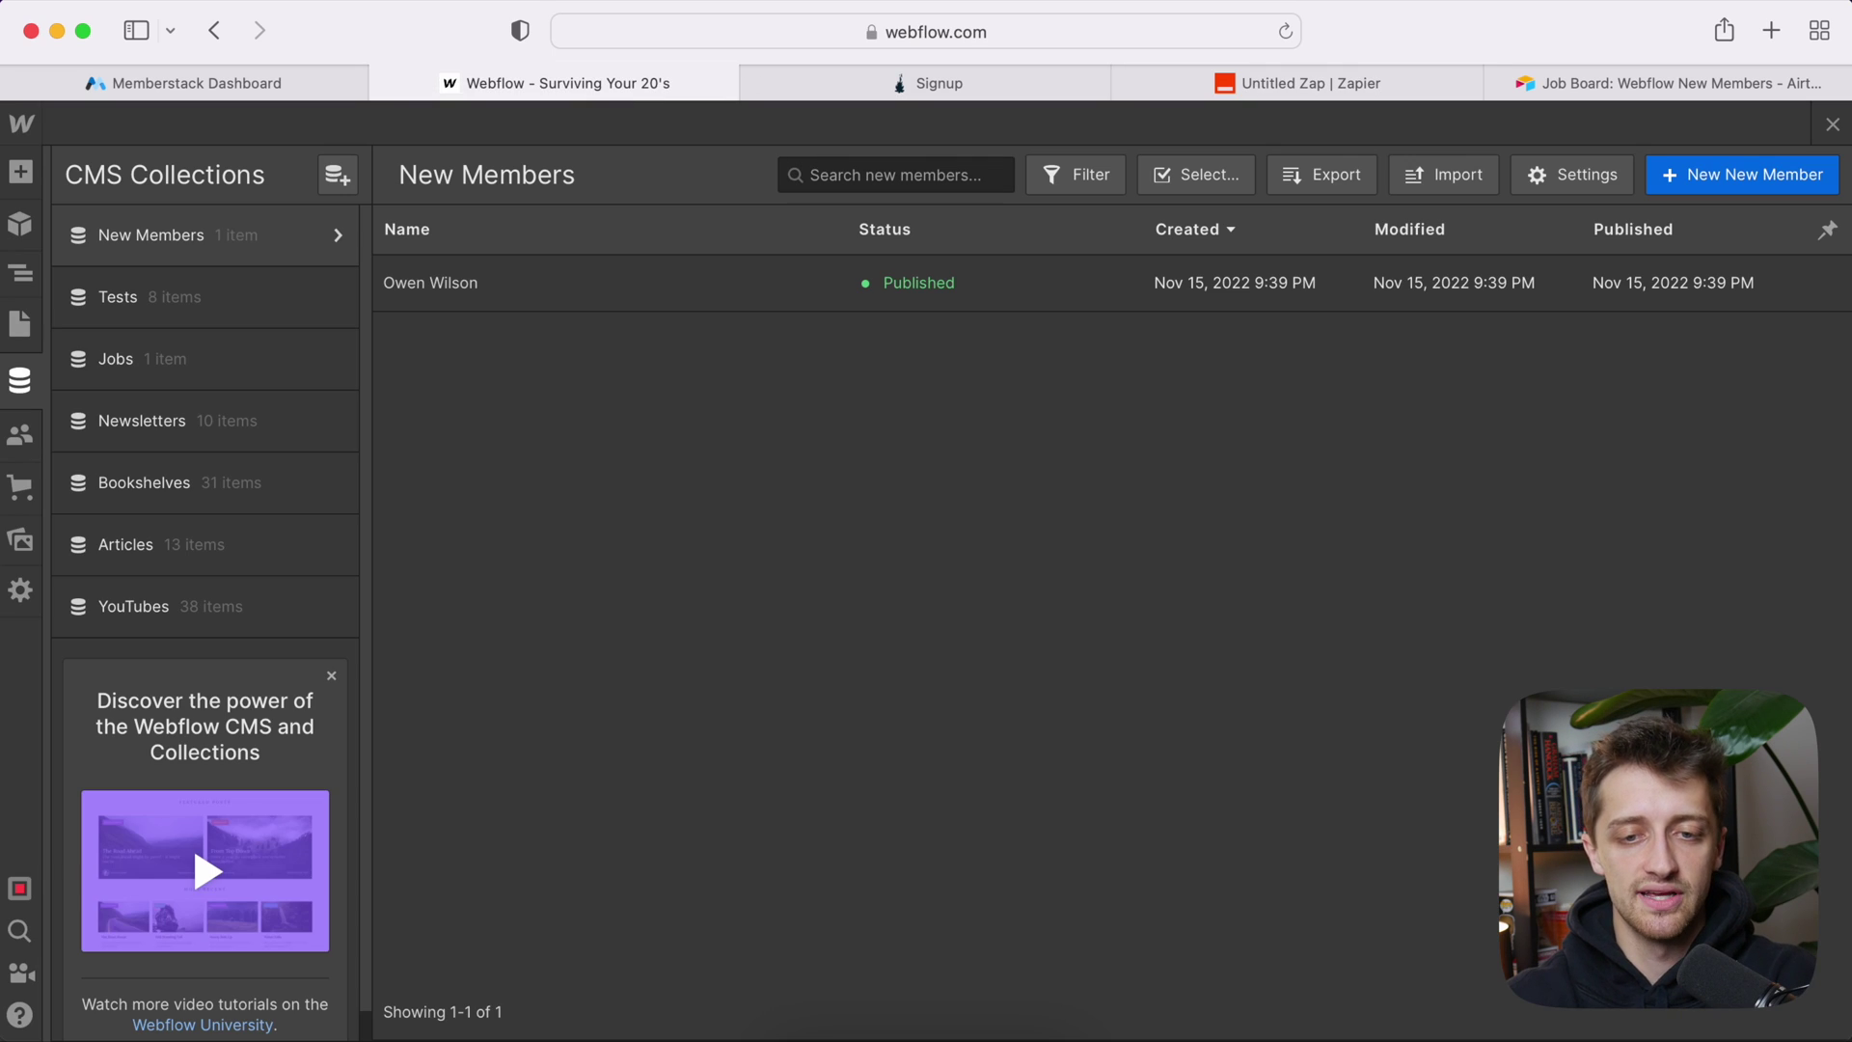
{"action": "left_click", "coordinate": [1285, 32]}
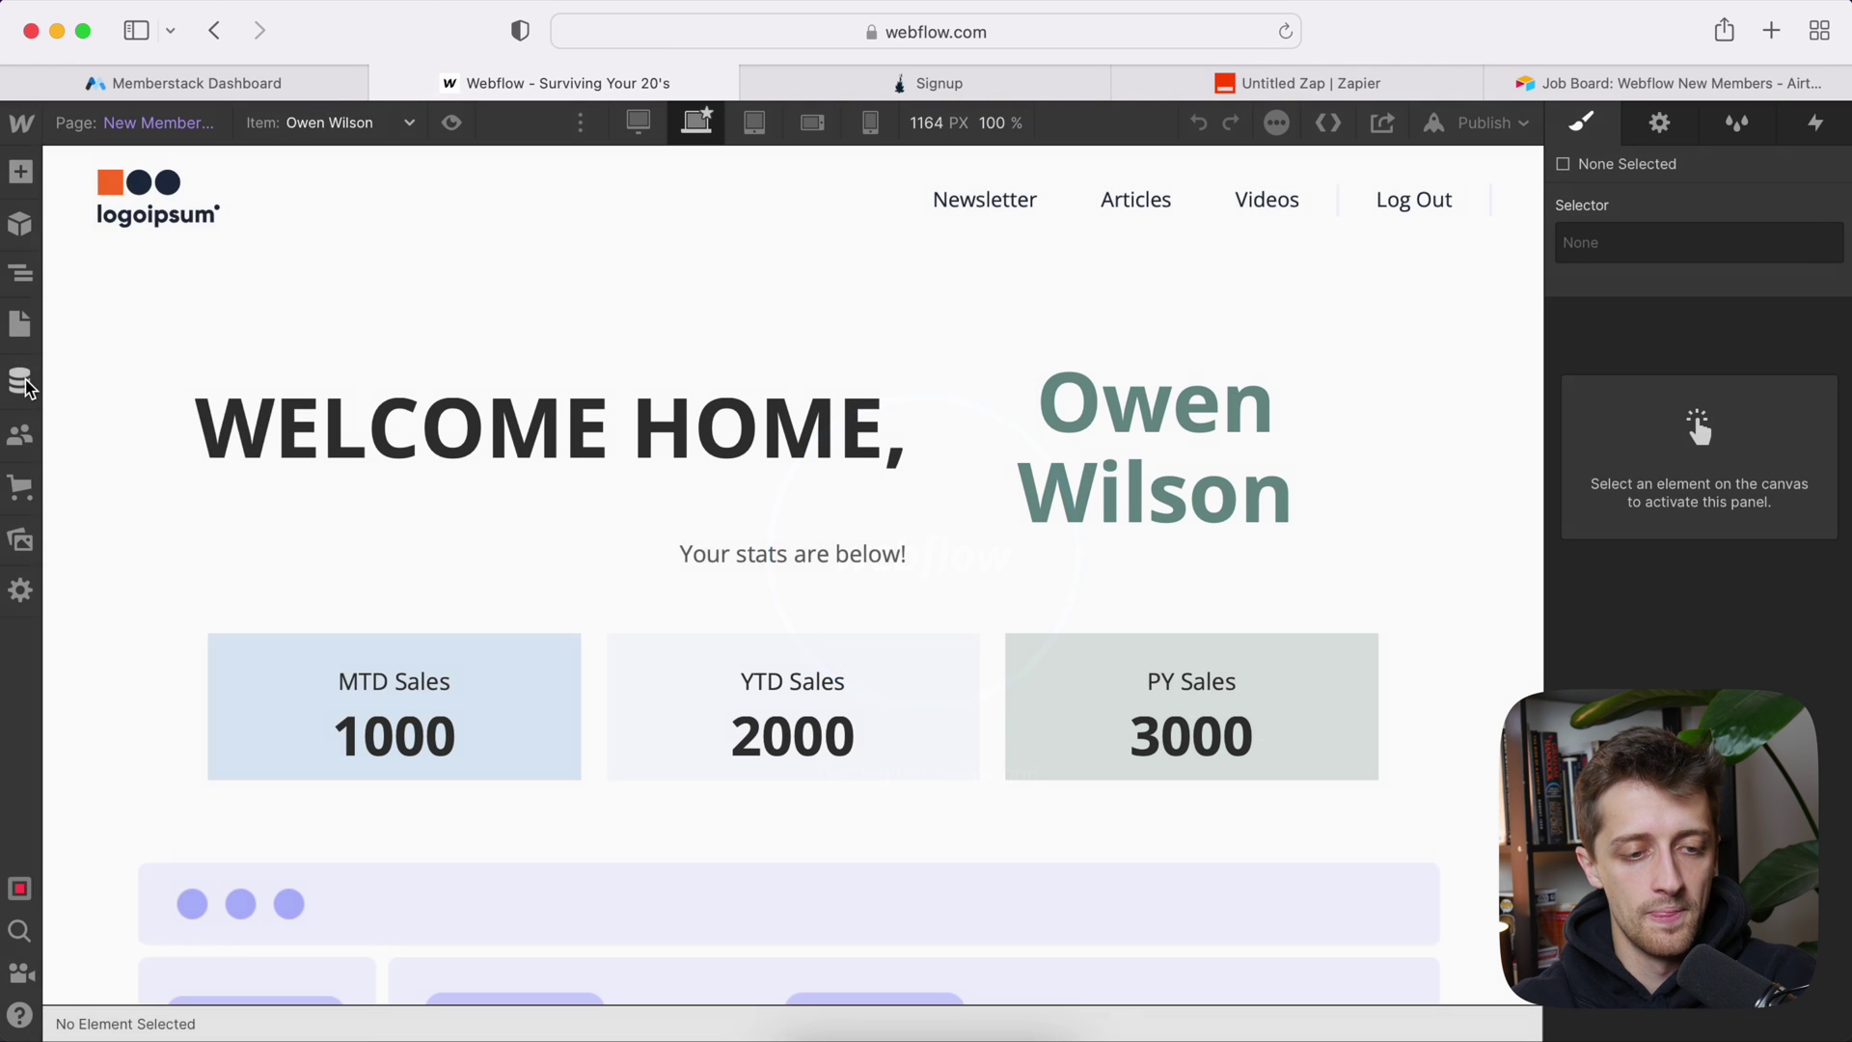
{"action": "left_click", "coordinate": [25, 384]}
{"action": "left_click", "coordinate": [190, 253]}
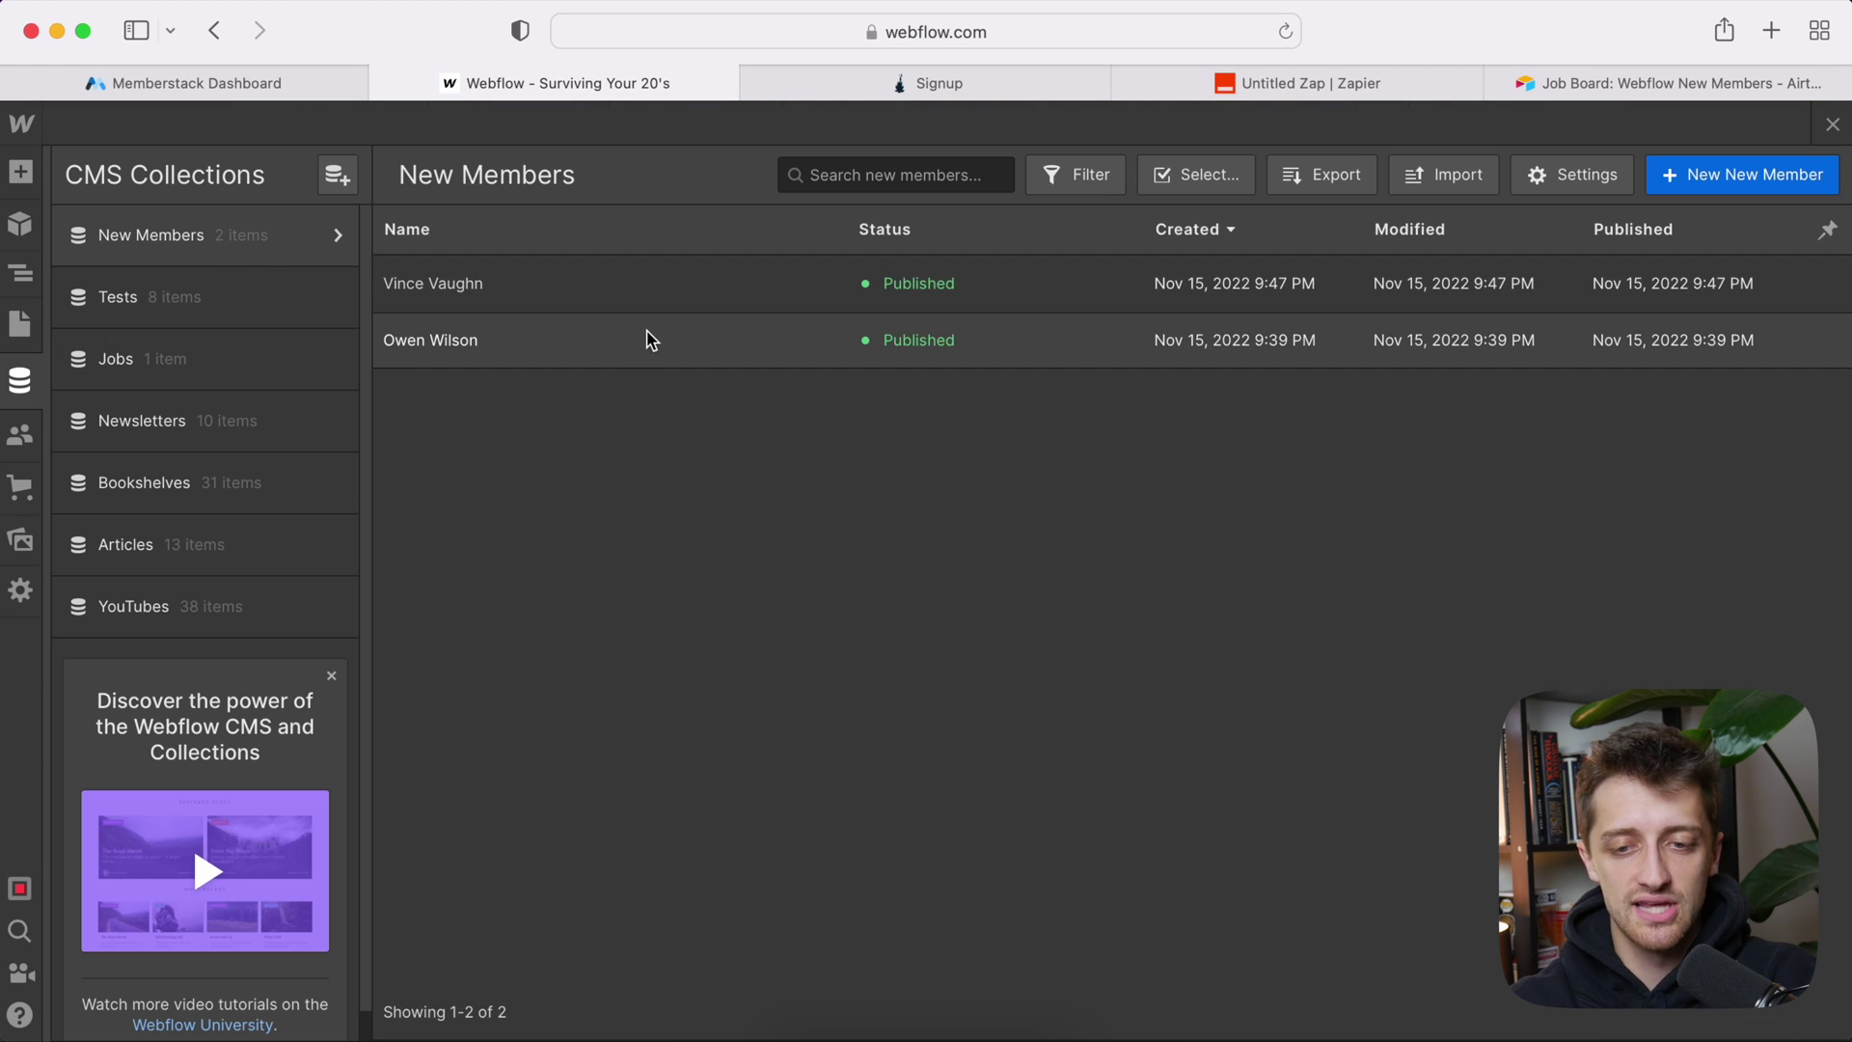
{"action": "left_click", "coordinate": [698, 298]}
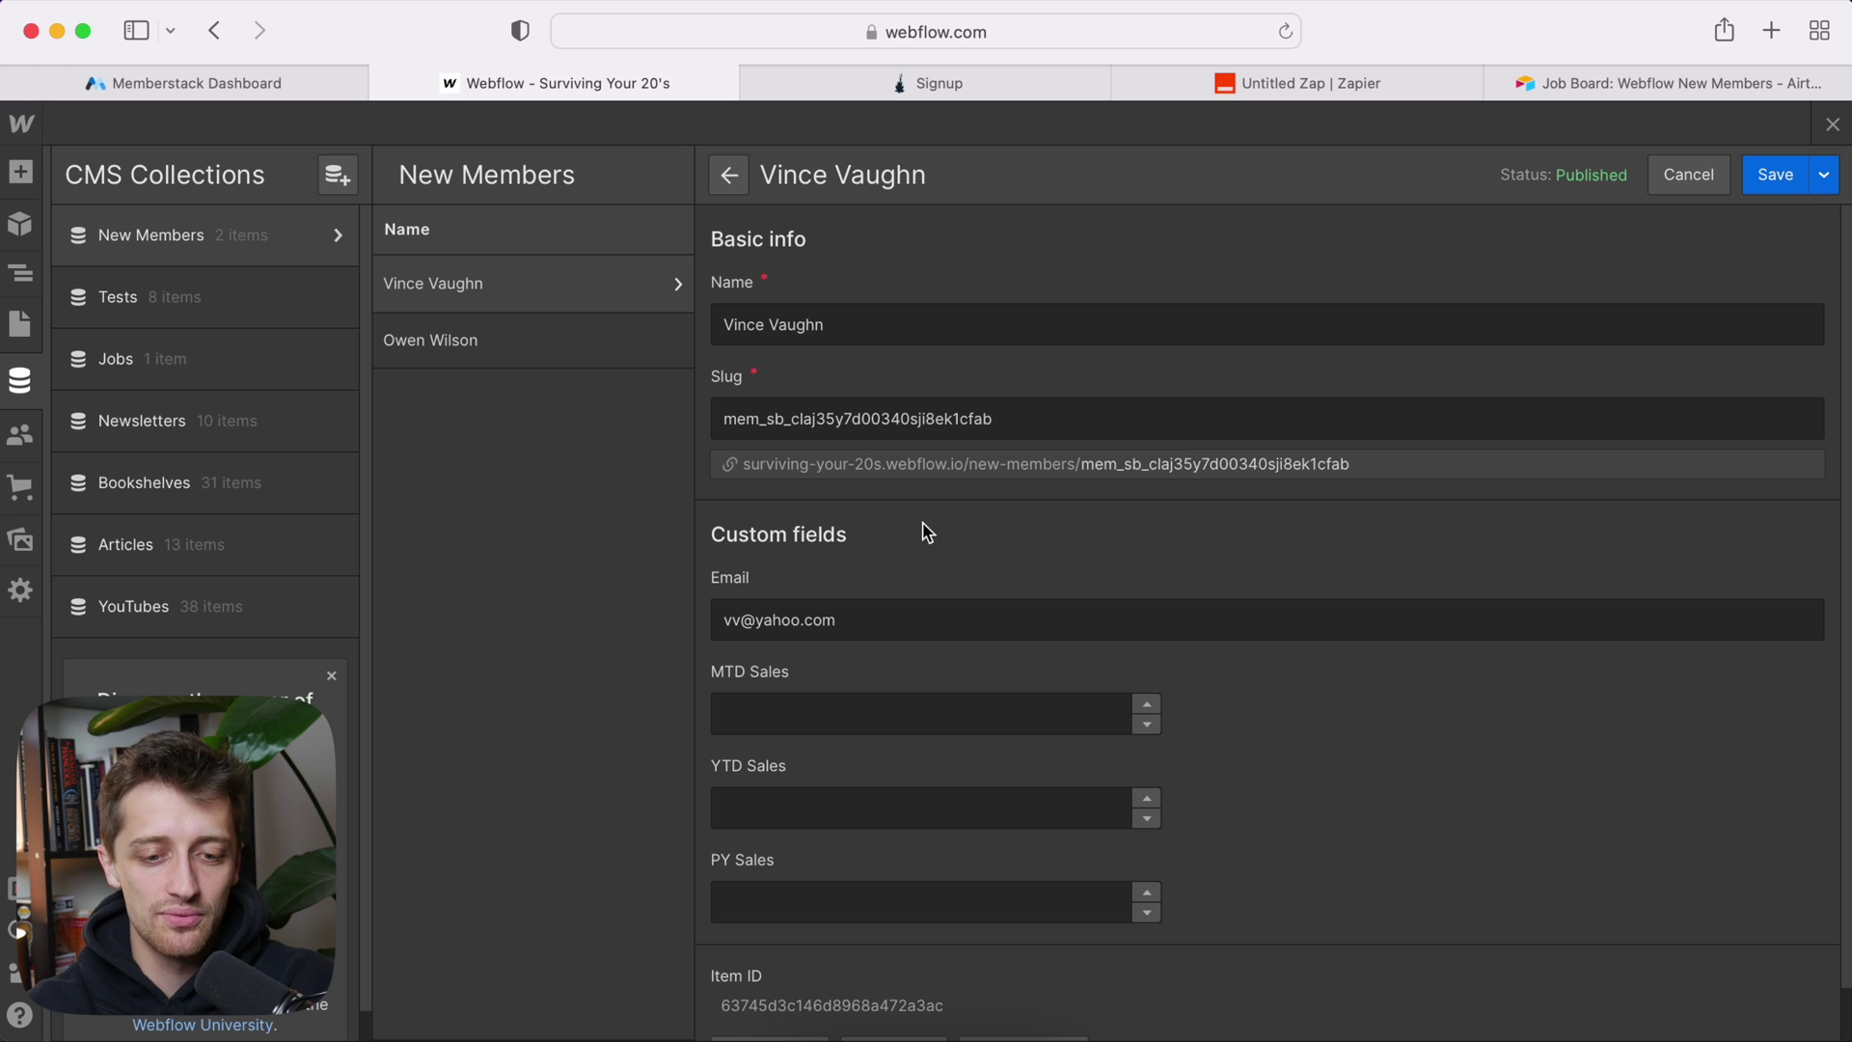
{"action": "scroll", "coordinate": [868, 797], "scroll_direction": "down", "scroll_amount": 1}
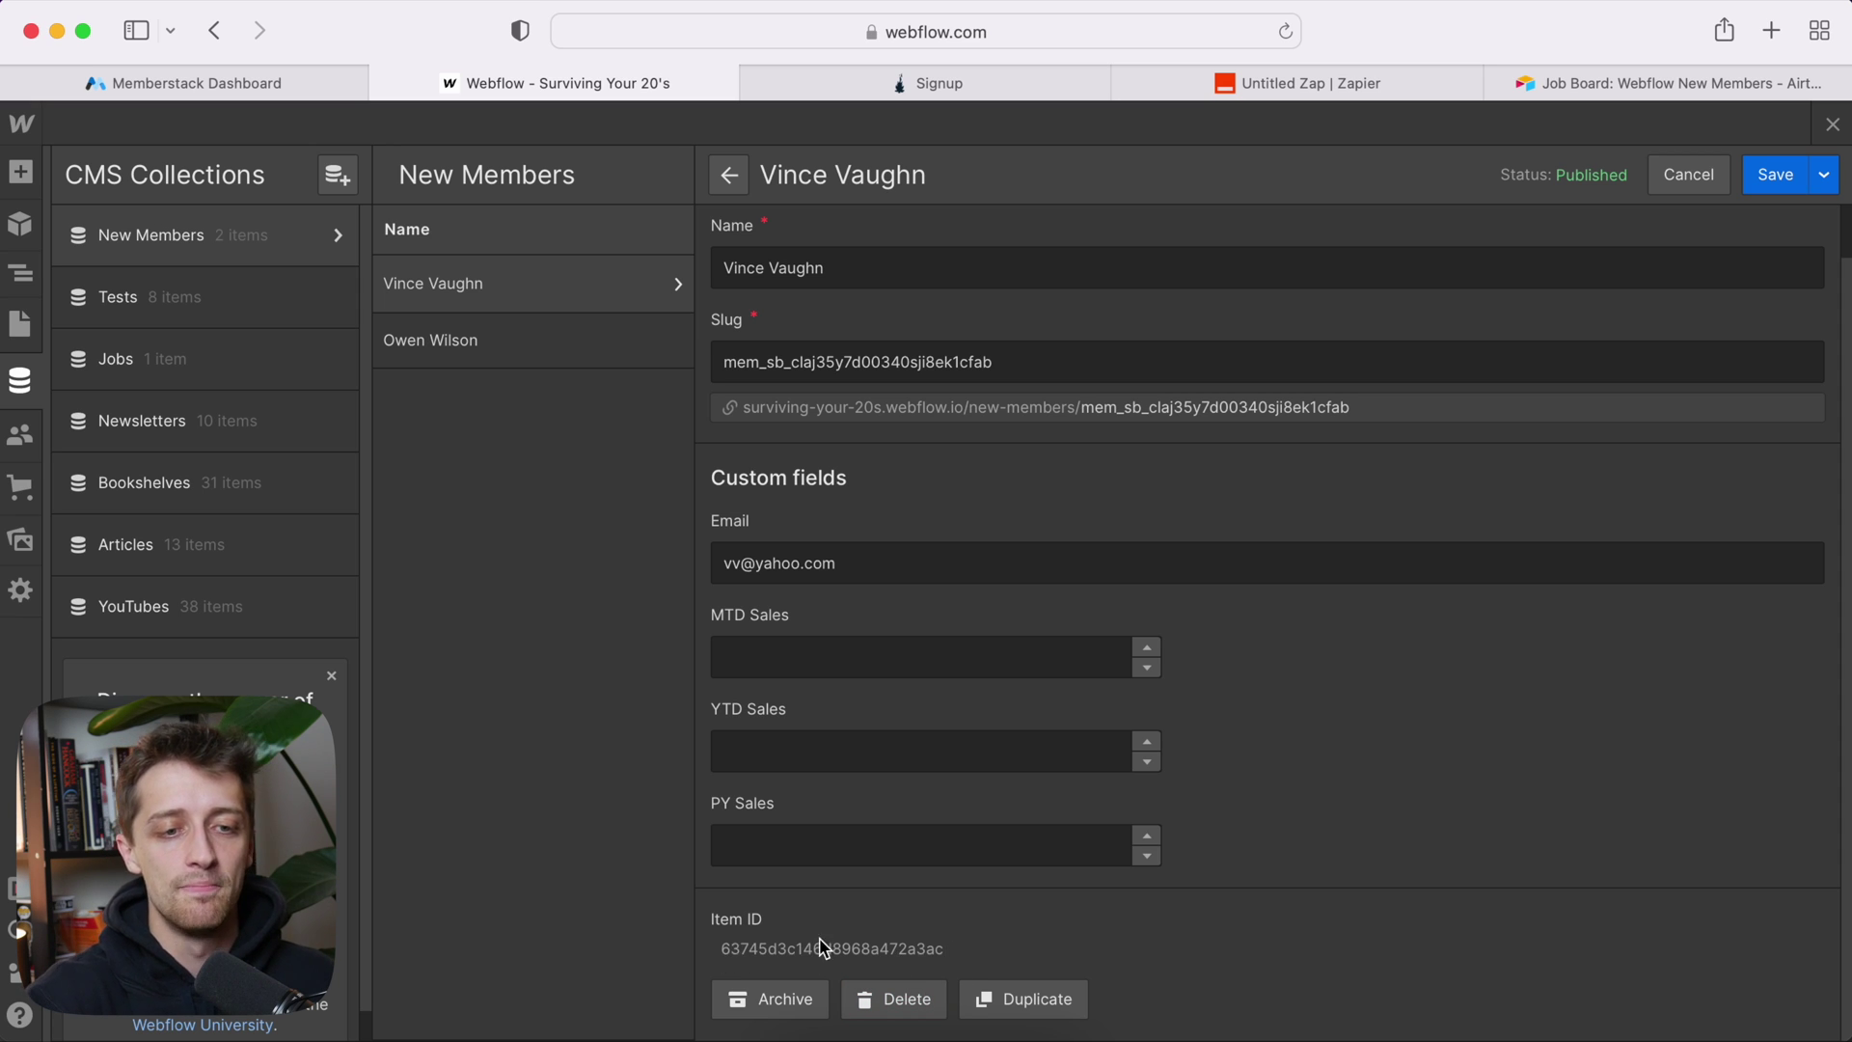
Step: Open the test member's Memberstack profile and scroll to its empty Unique Webflow ID field
{"action": "left_click", "coordinate": [283, 84]}
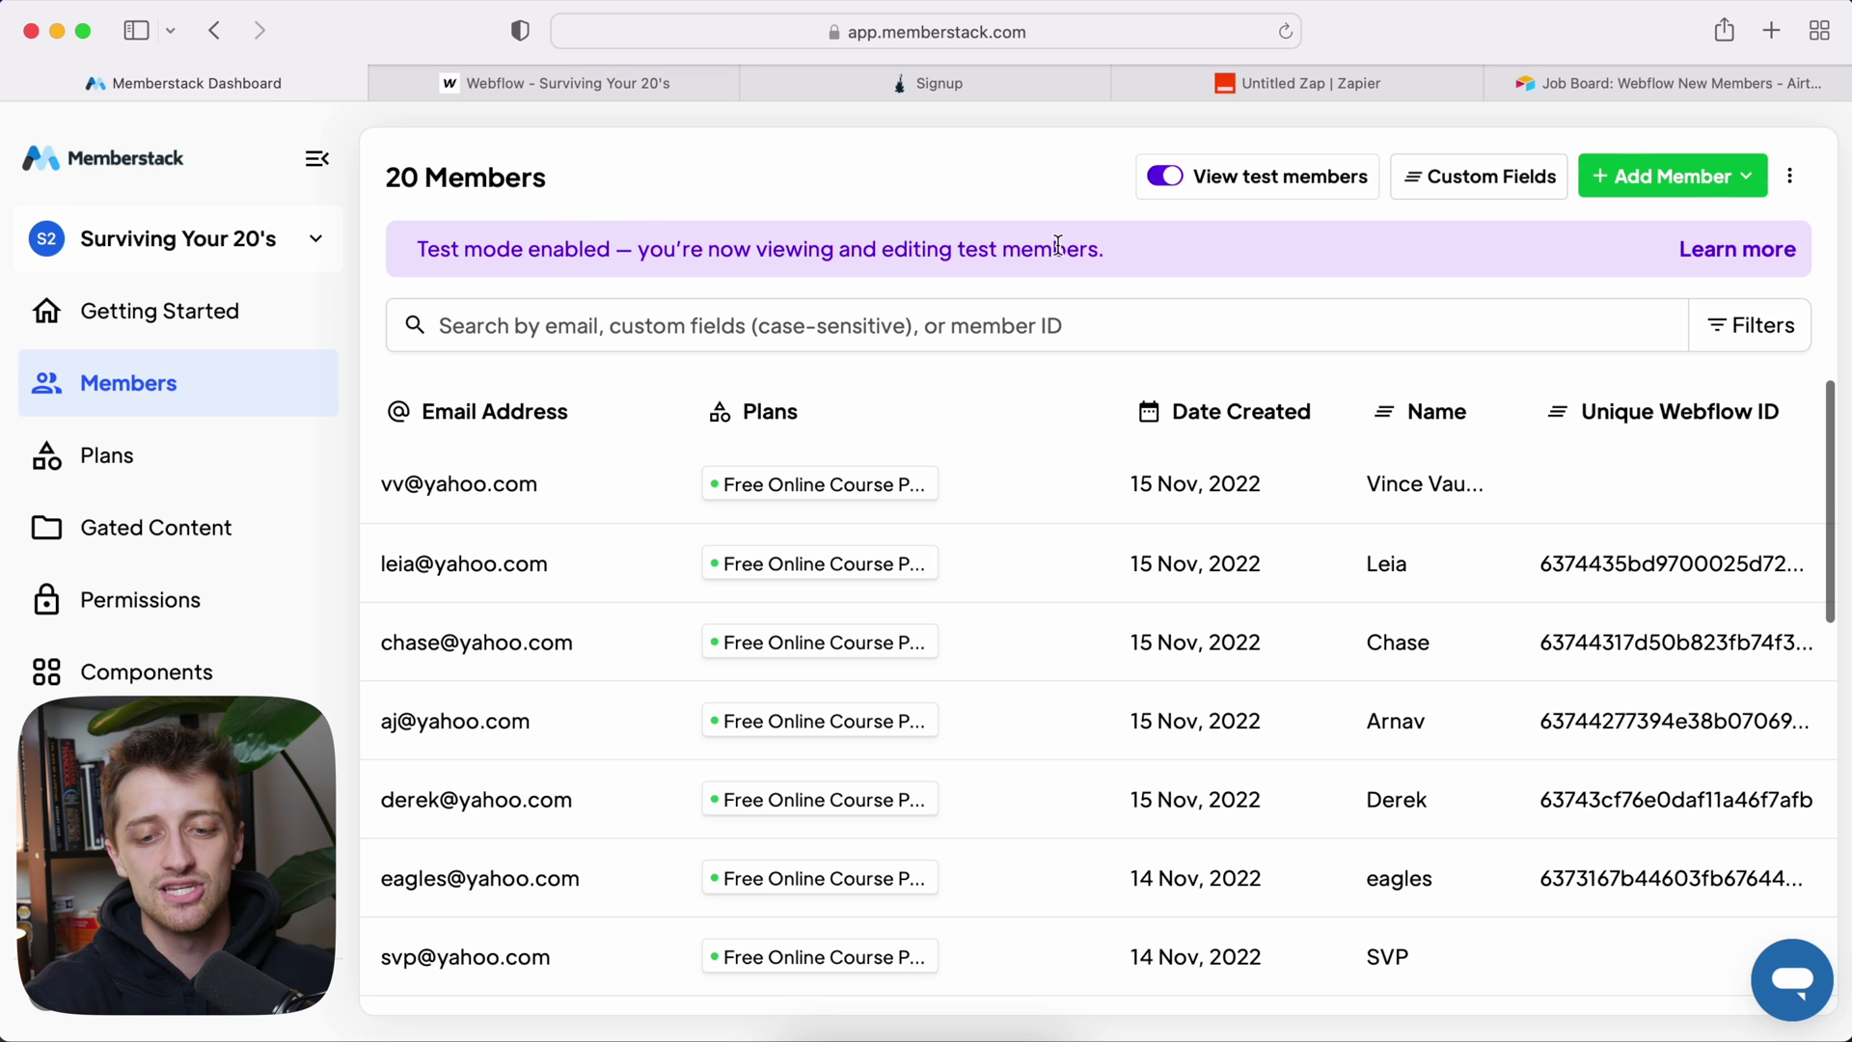
{"action": "left_click", "coordinate": [1094, 482]}
{"action": "scroll", "coordinate": [1501, 743], "scroll_direction": "down", "scroll_amount": 3}
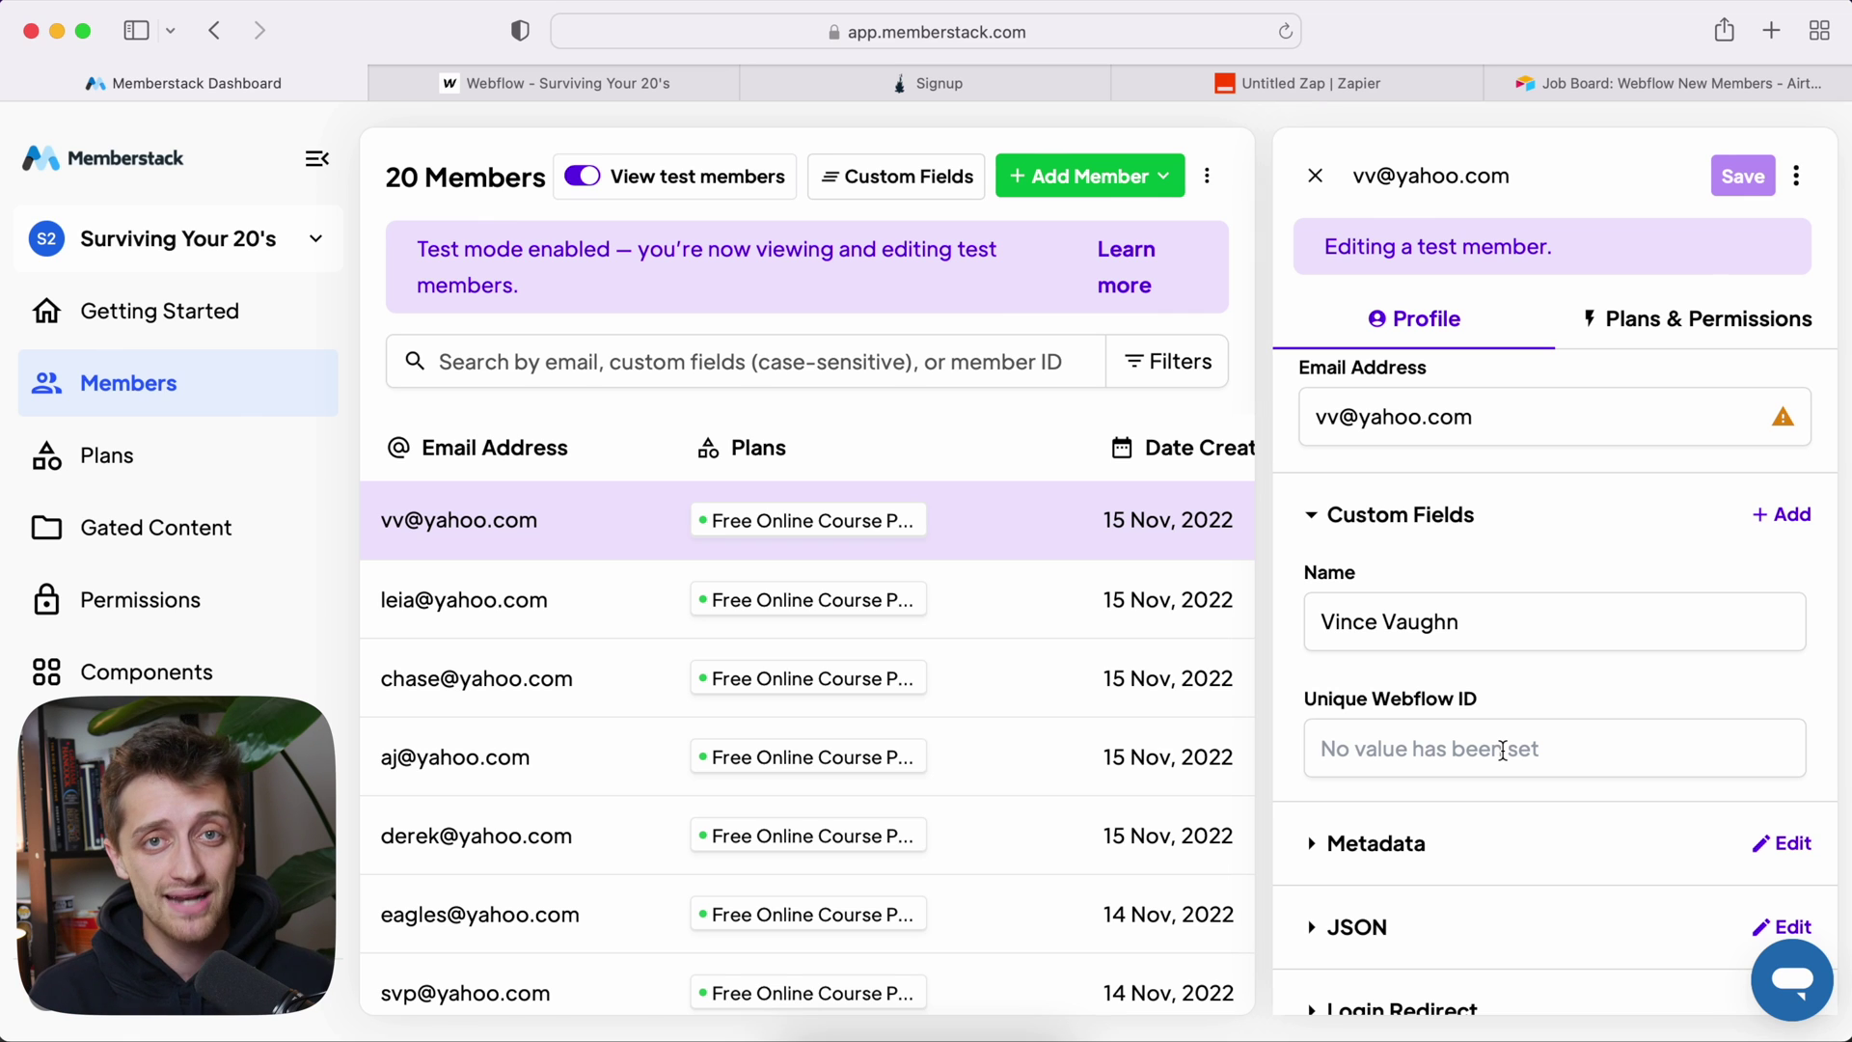
{"action": "scroll", "coordinate": [1502, 750], "scroll_direction": "down", "scroll_amount": 1}
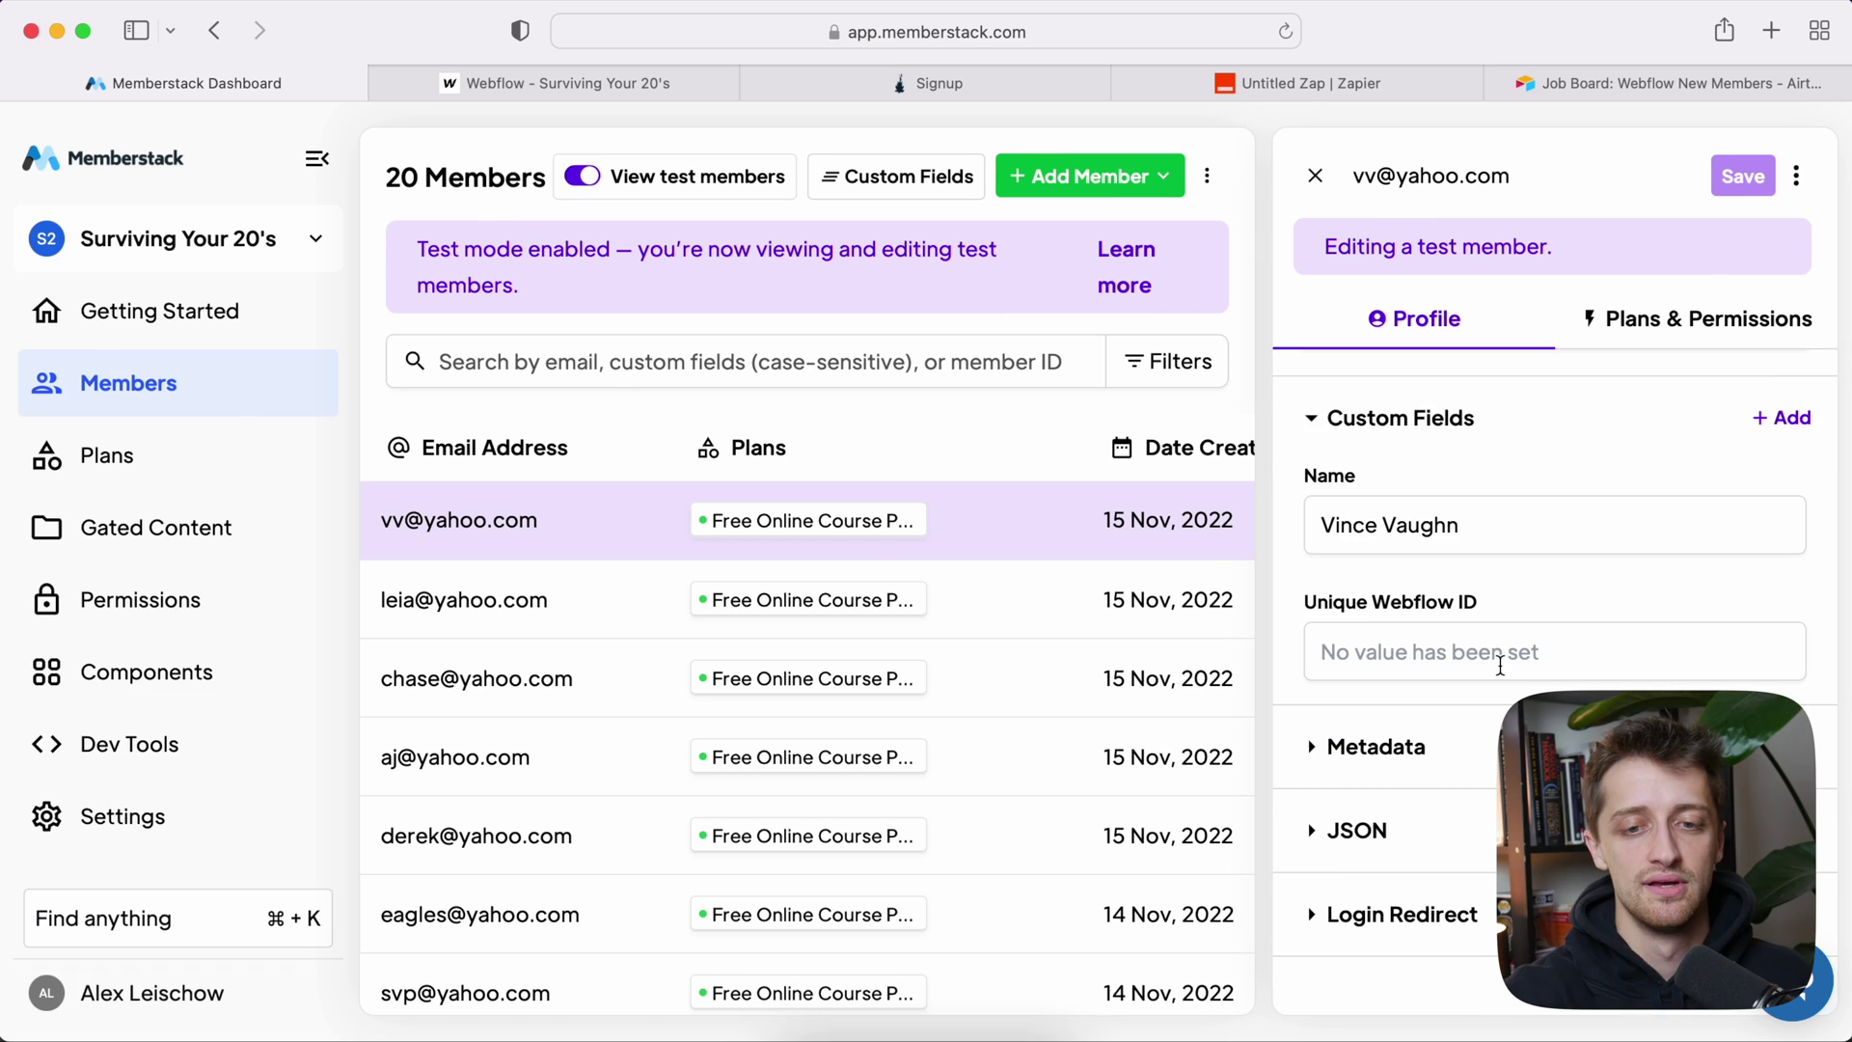
Step: Add a Memberstack step after the Webflow action in the Zap
{"action": "left_click", "coordinate": [1293, 85]}
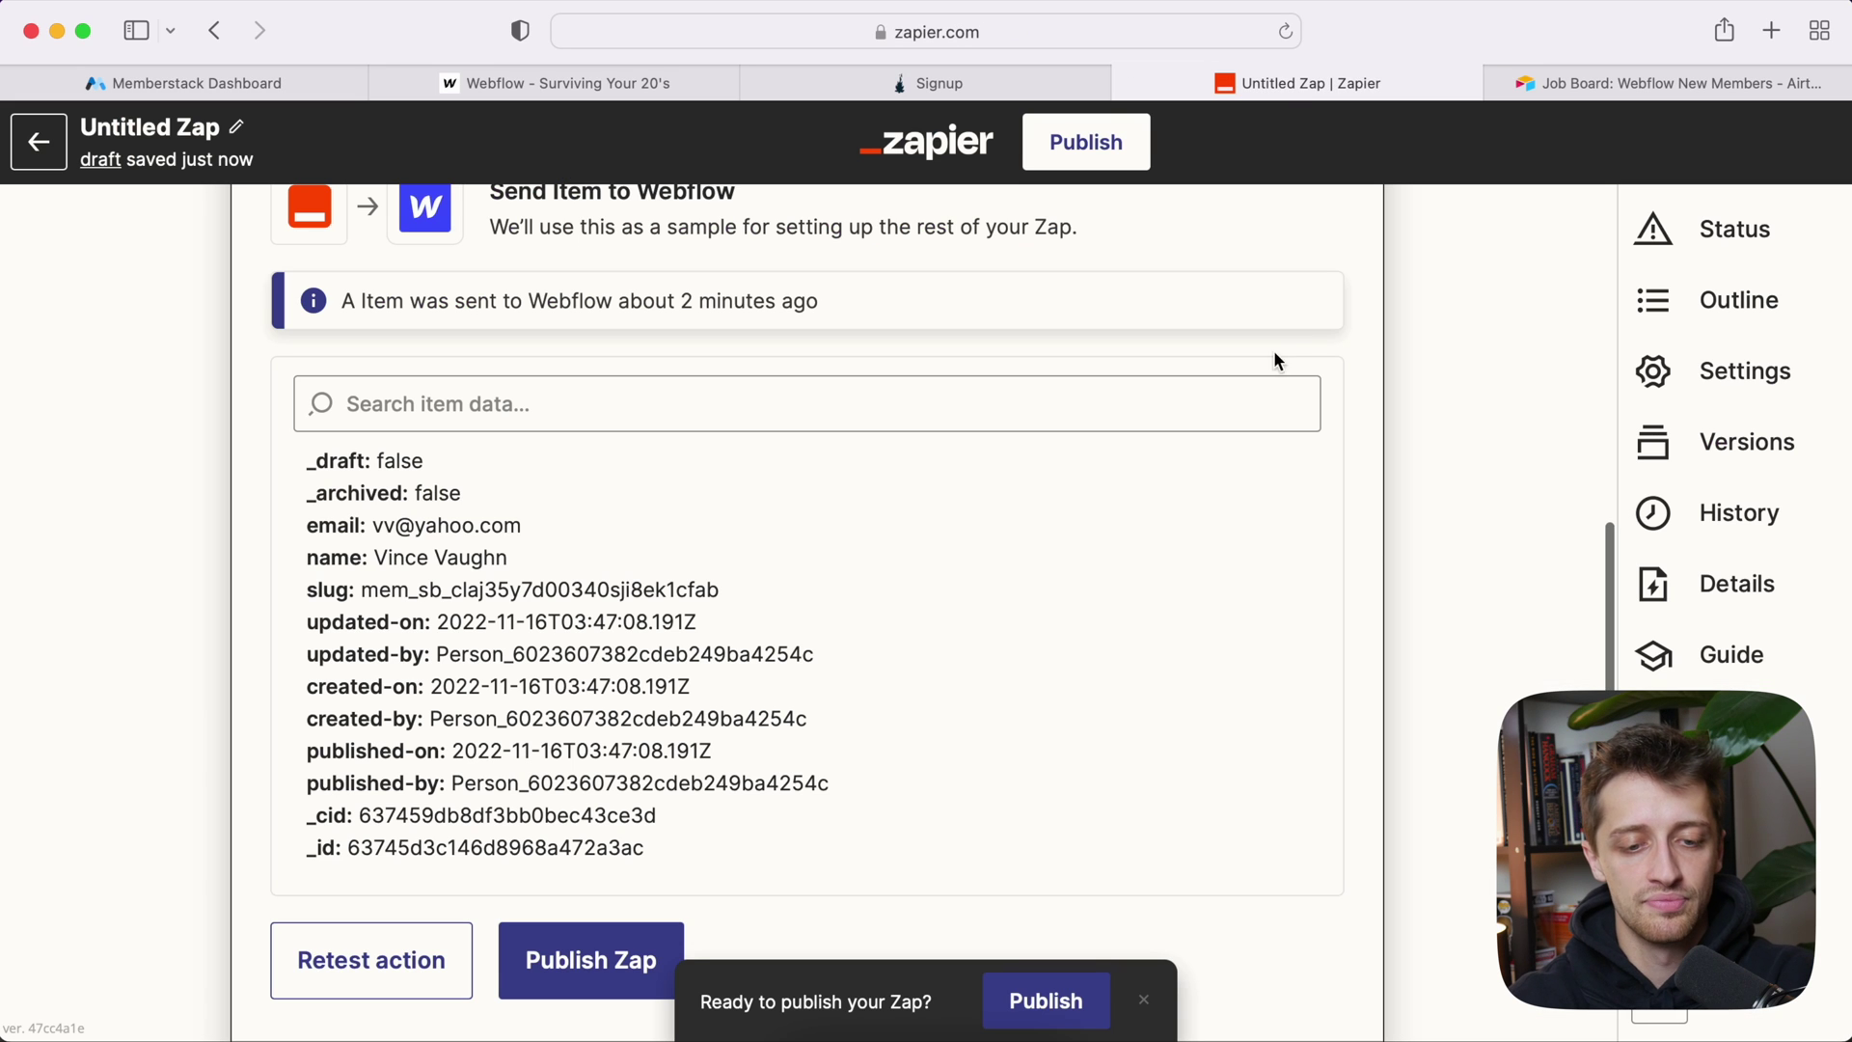
{"action": "scroll", "coordinate": [938, 634], "scroll_direction": "down", "scroll_amount": 5}
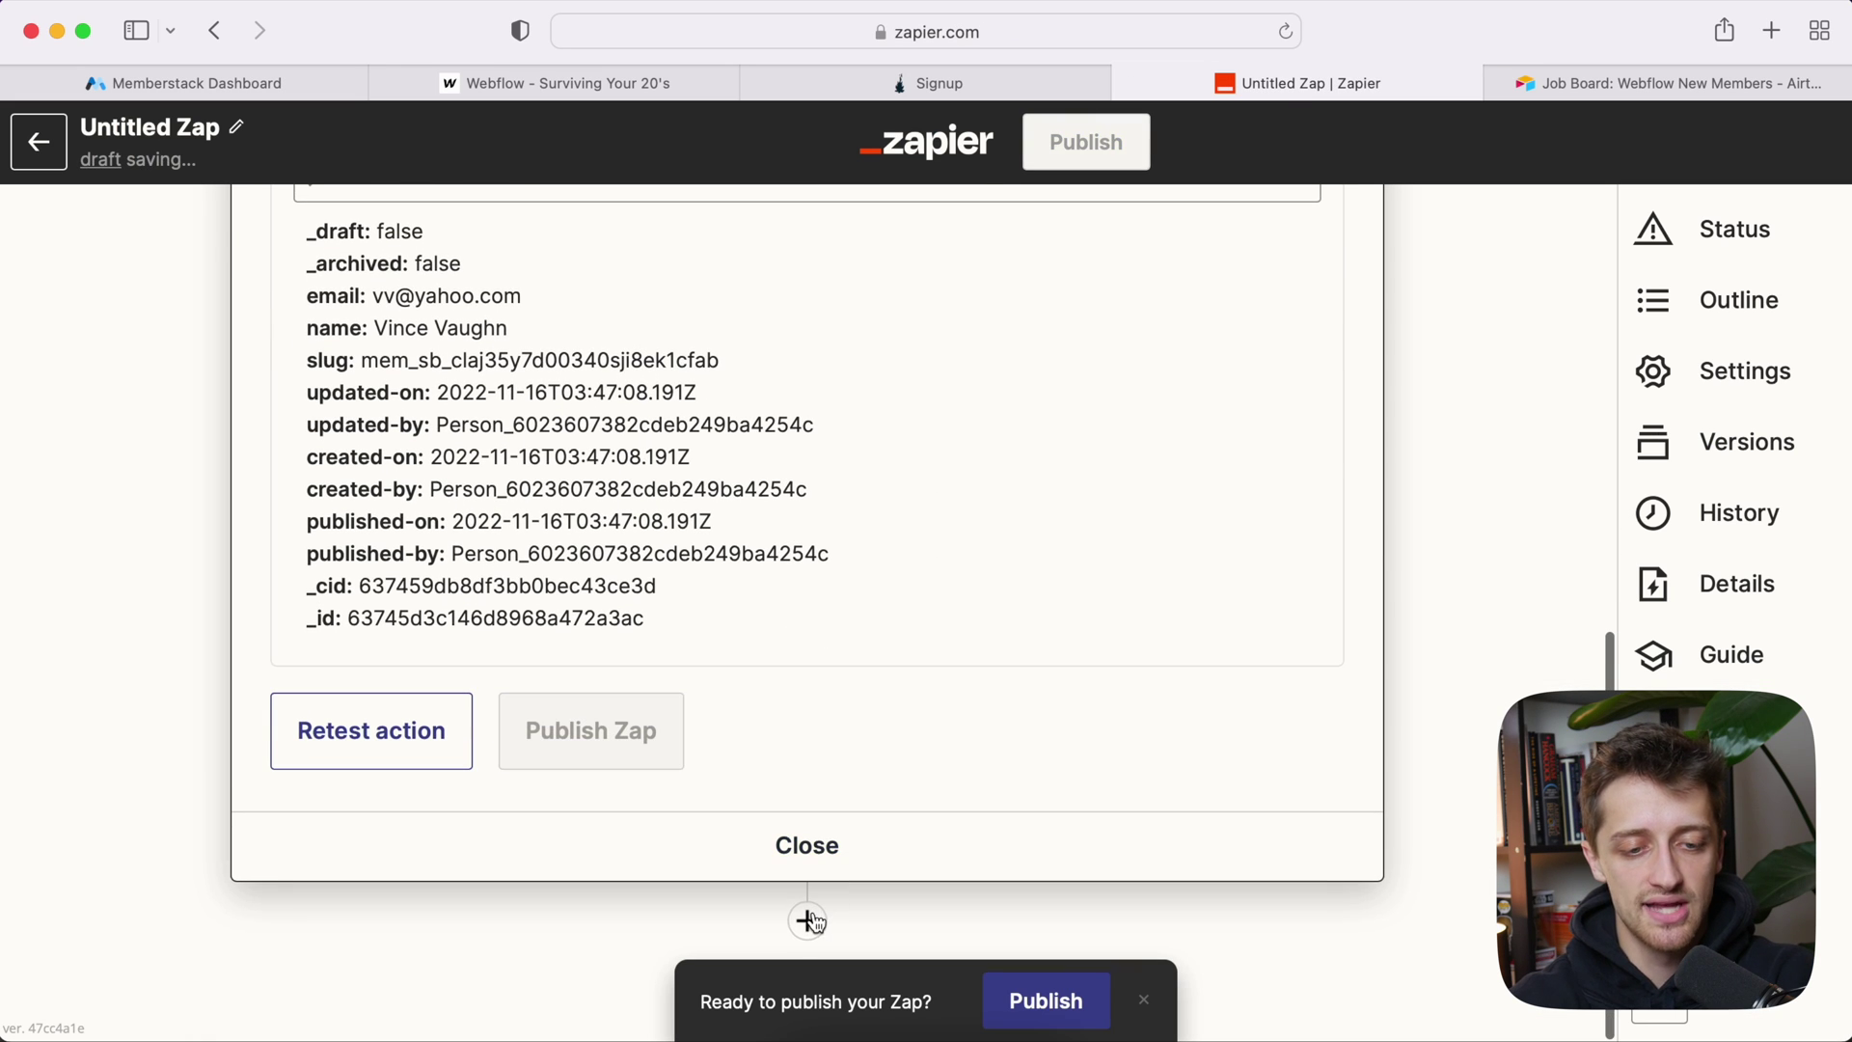
{"action": "left_click", "coordinate": [808, 918]}
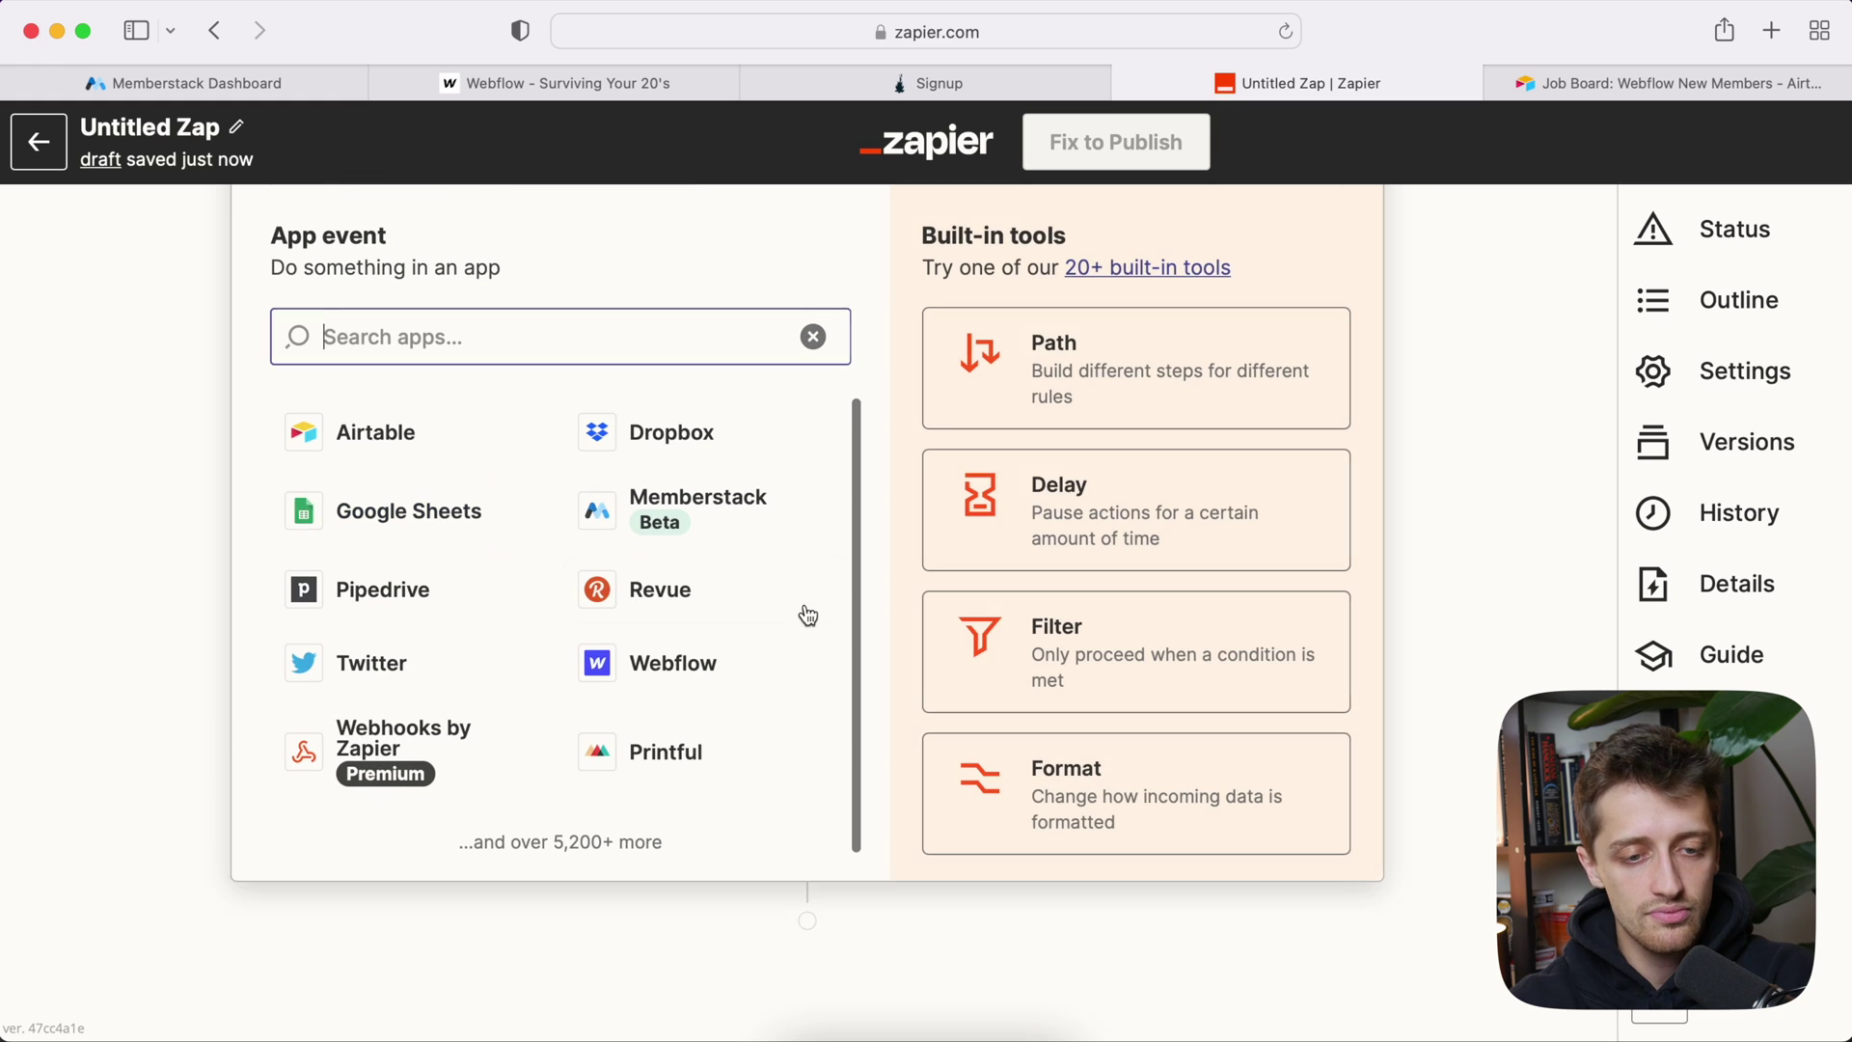
{"action": "left_click", "coordinate": [708, 512]}
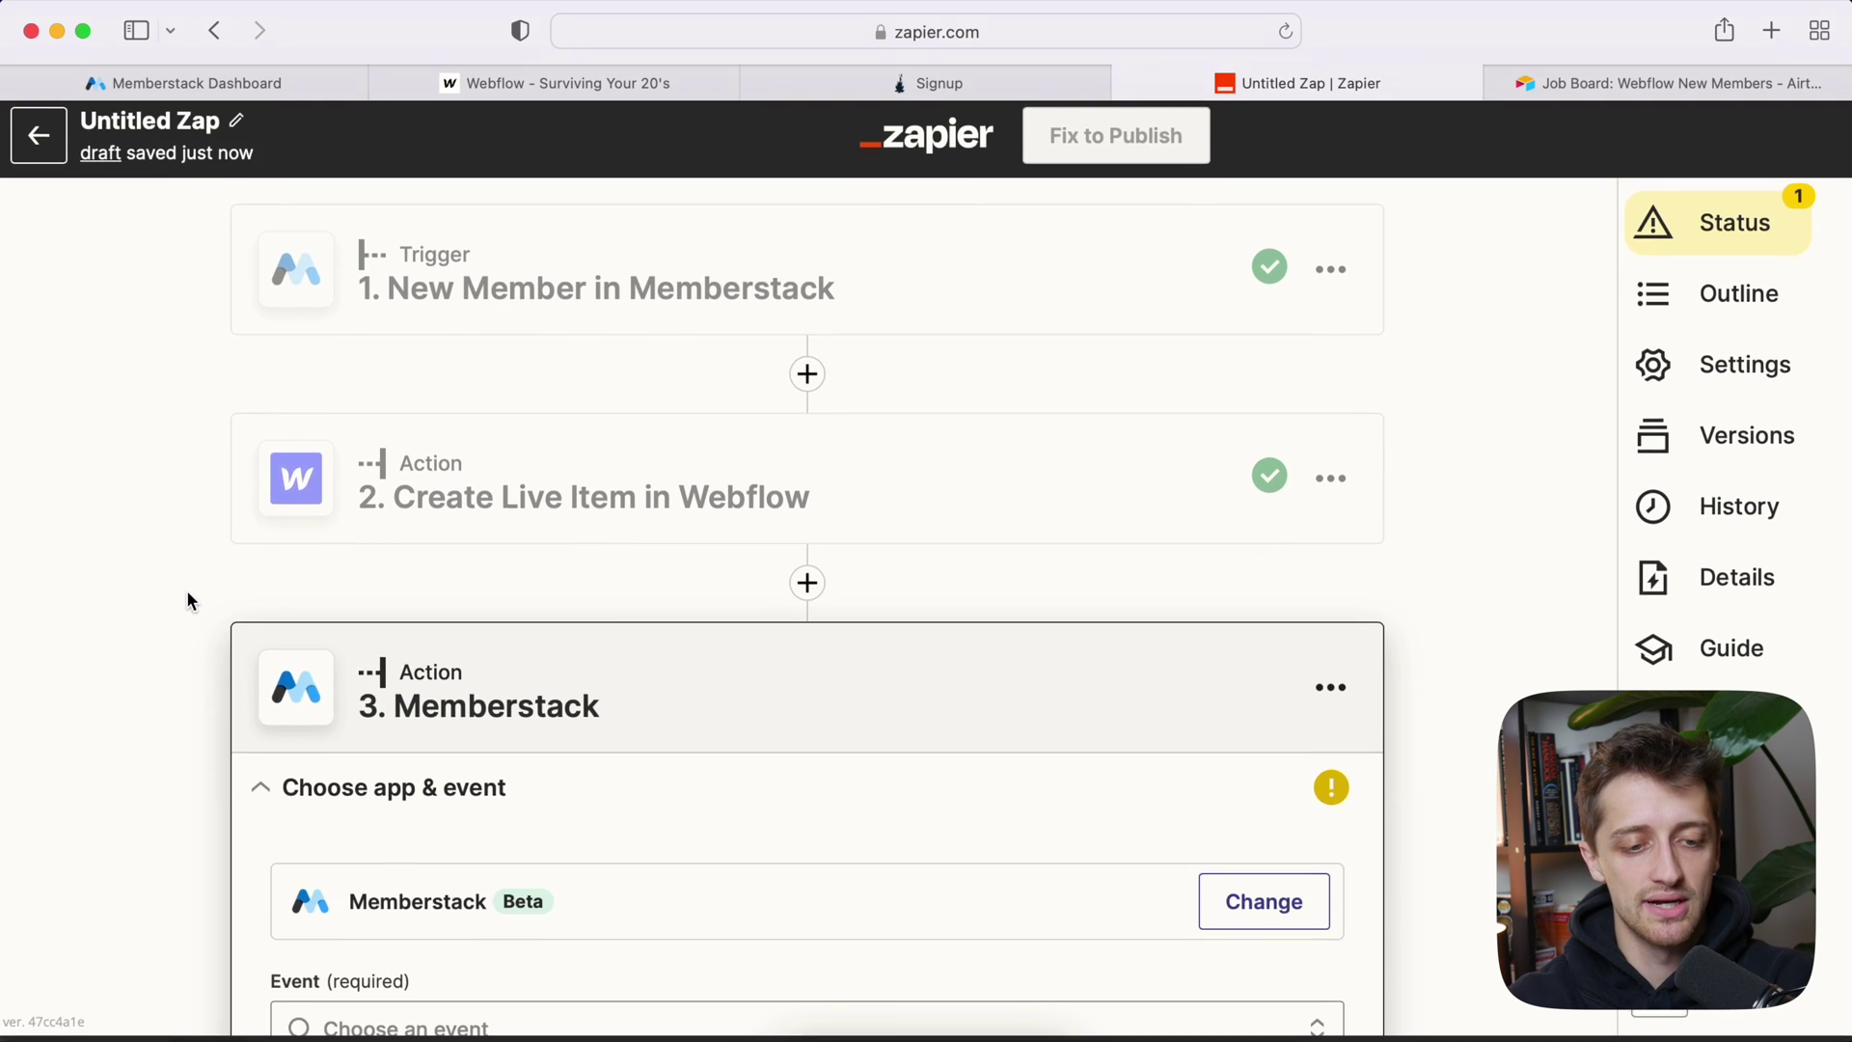
{"action": "scroll", "coordinate": [239, 750], "scroll_direction": "down", "scroll_amount": 5}
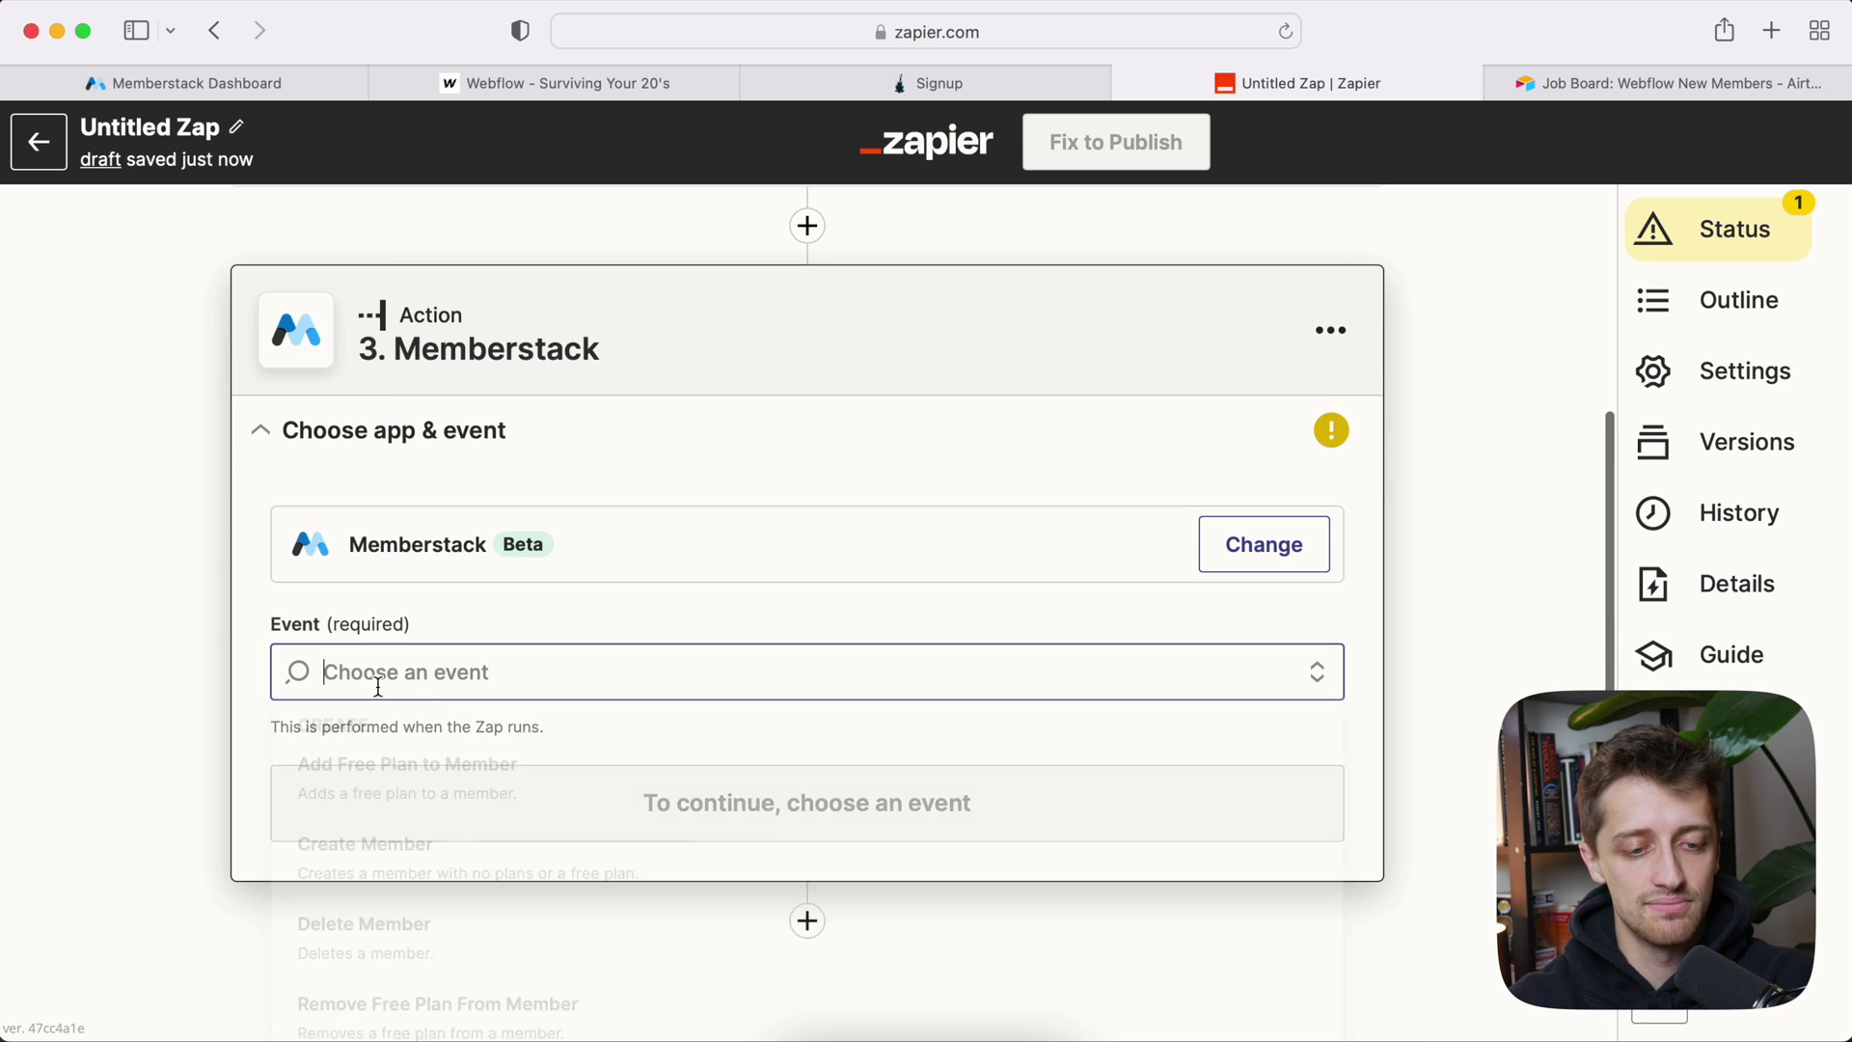
{"action": "left_click", "coordinate": [378, 681]}
Step: Choose the Update Member event and continue to the account selection
{"action": "scroll", "coordinate": [413, 747], "scroll_direction": "down", "scroll_amount": 1}
{"action": "scroll", "coordinate": [194, 742], "scroll_direction": "down", "scroll_amount": 2}
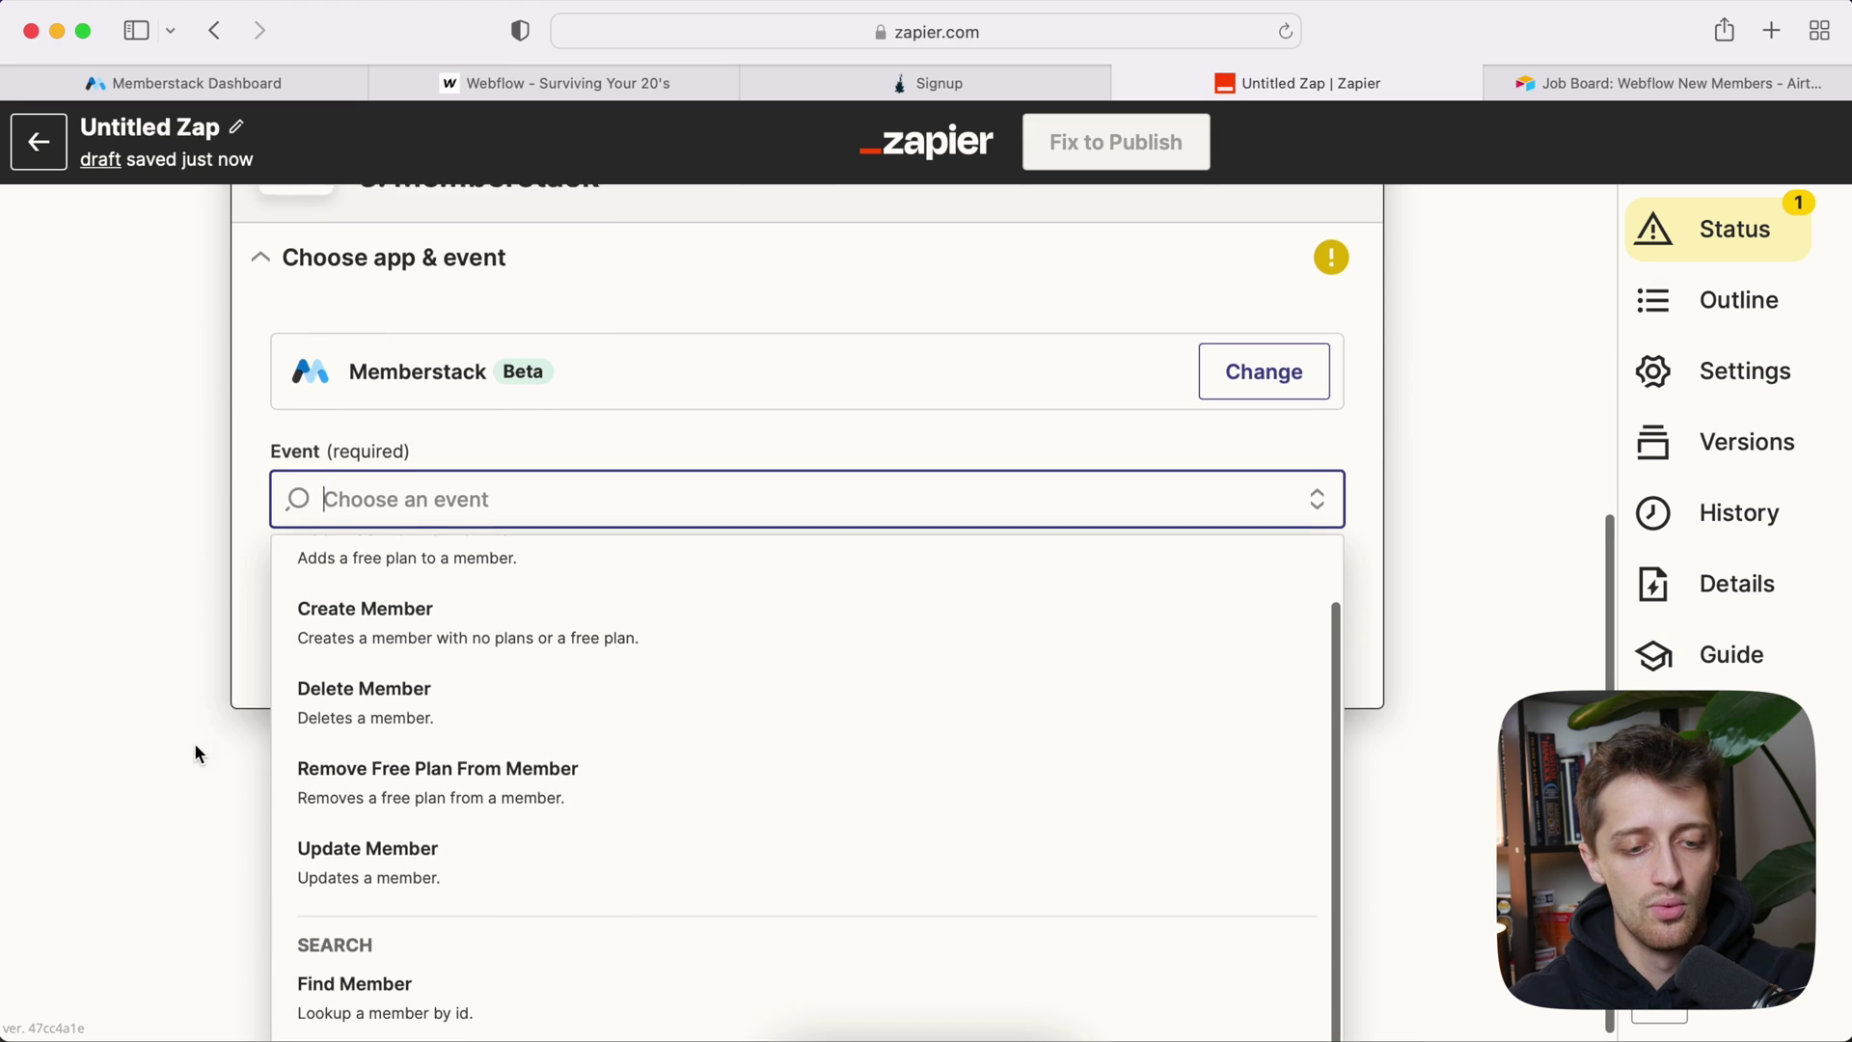
{"action": "left_click", "coordinate": [468, 861]}
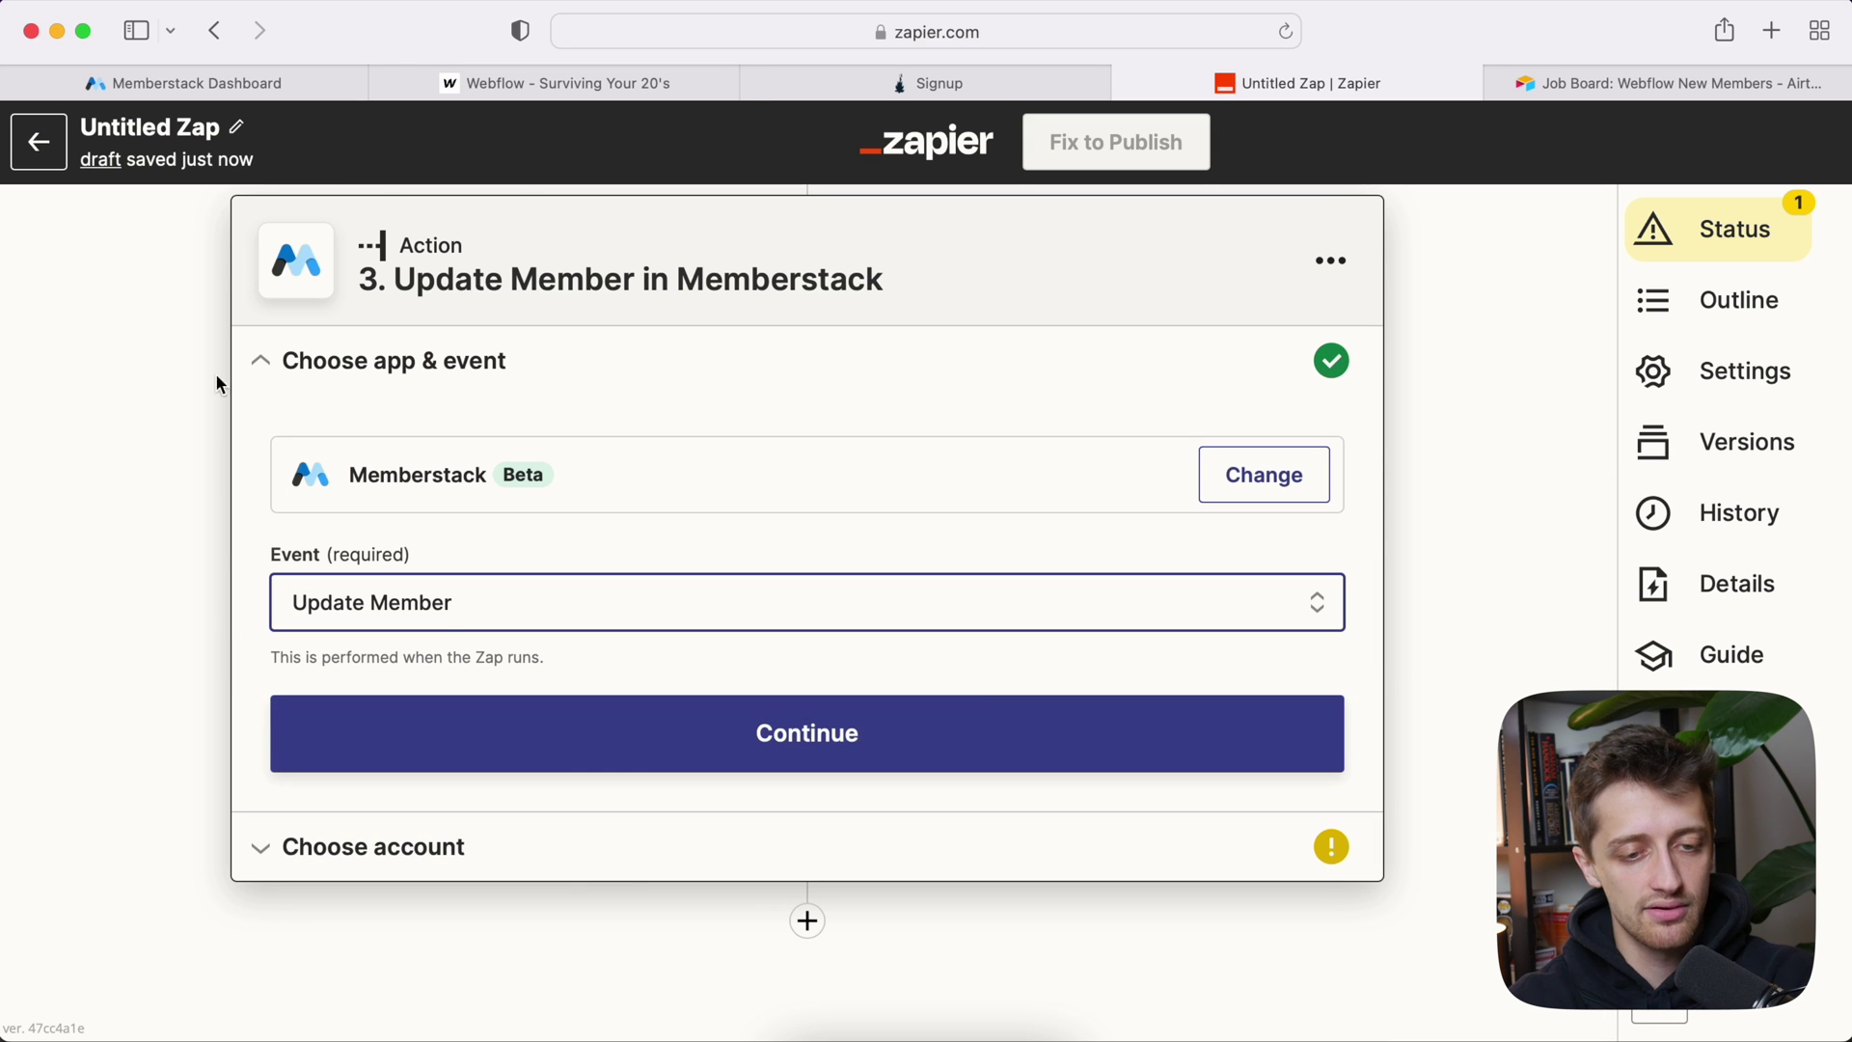
{"action": "left_click", "coordinate": [262, 92]}
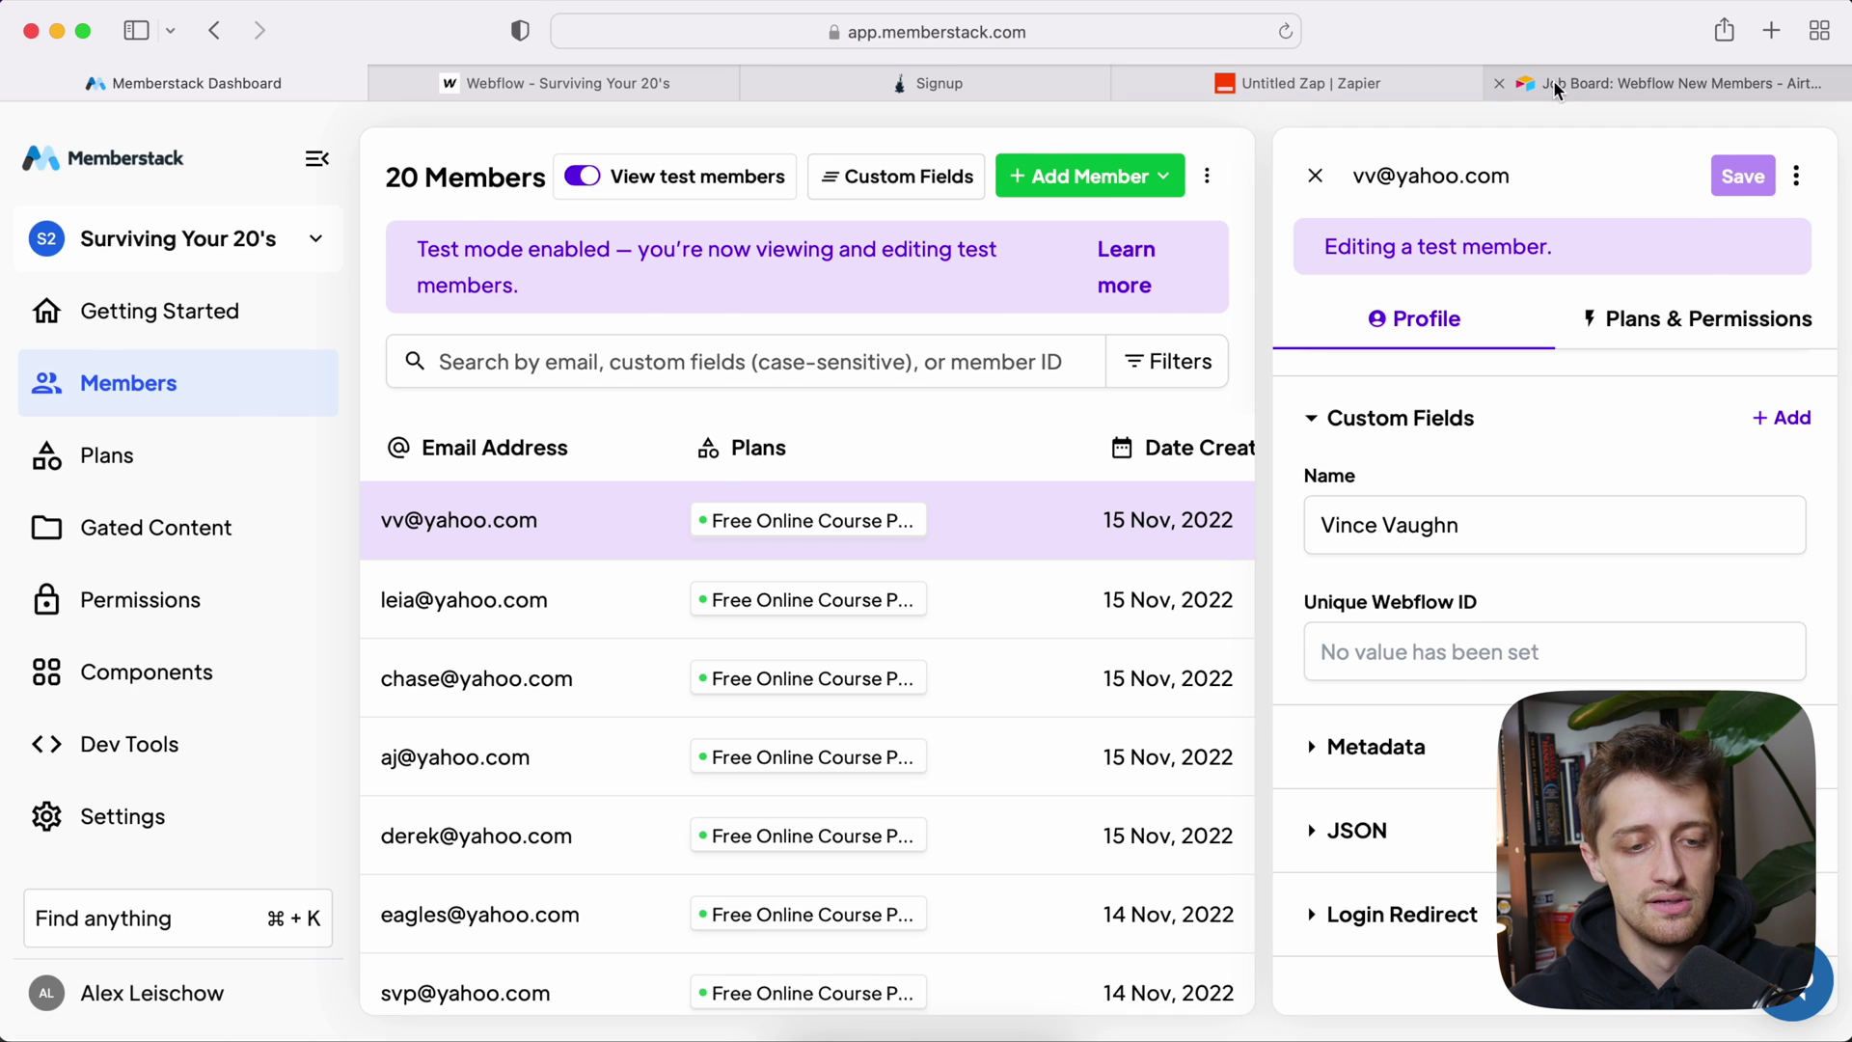
{"action": "left_click", "coordinate": [1398, 87]}
{"action": "left_click", "coordinate": [492, 735]}
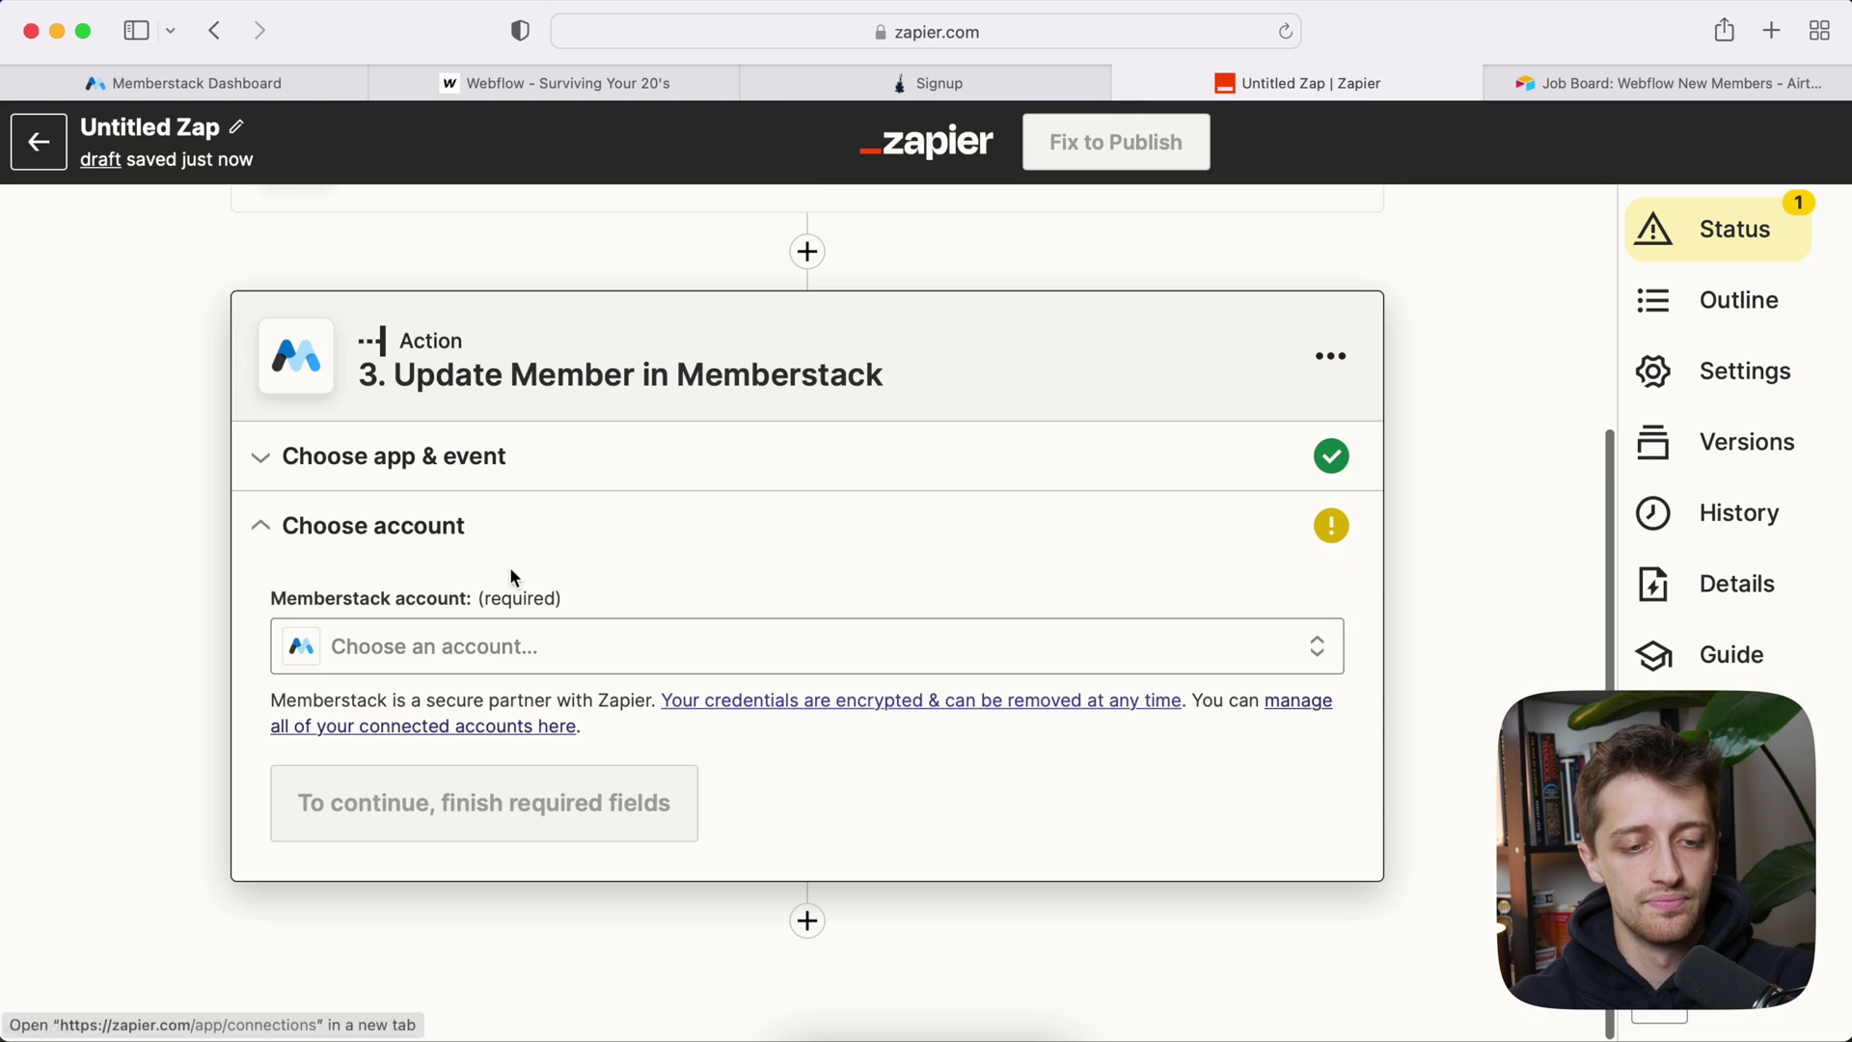
Step: Connect the Surviving Your 20's Memberstack account to the Update Member step
{"action": "left_click", "coordinate": [504, 646]}
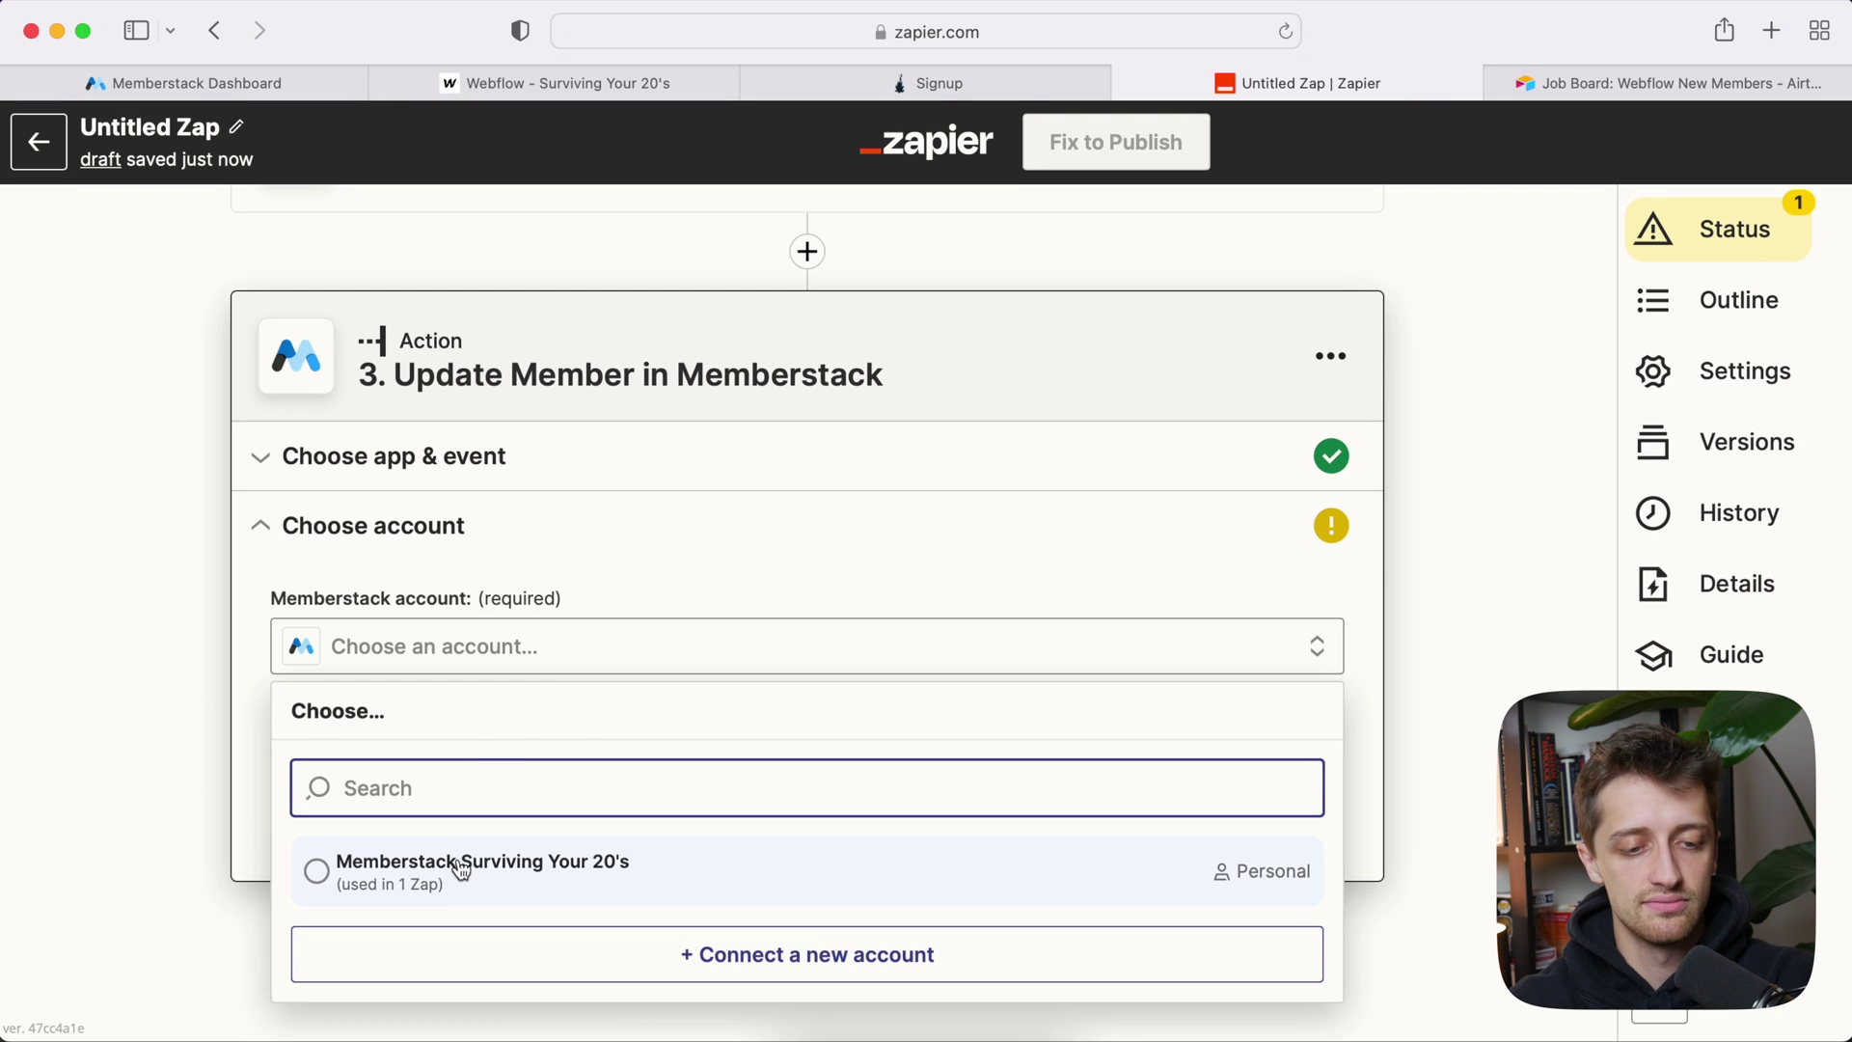
{"action": "left_click", "coordinate": [460, 866]}
{"action": "scroll", "coordinate": [194, 415], "scroll_direction": "up", "scroll_amount": 1}
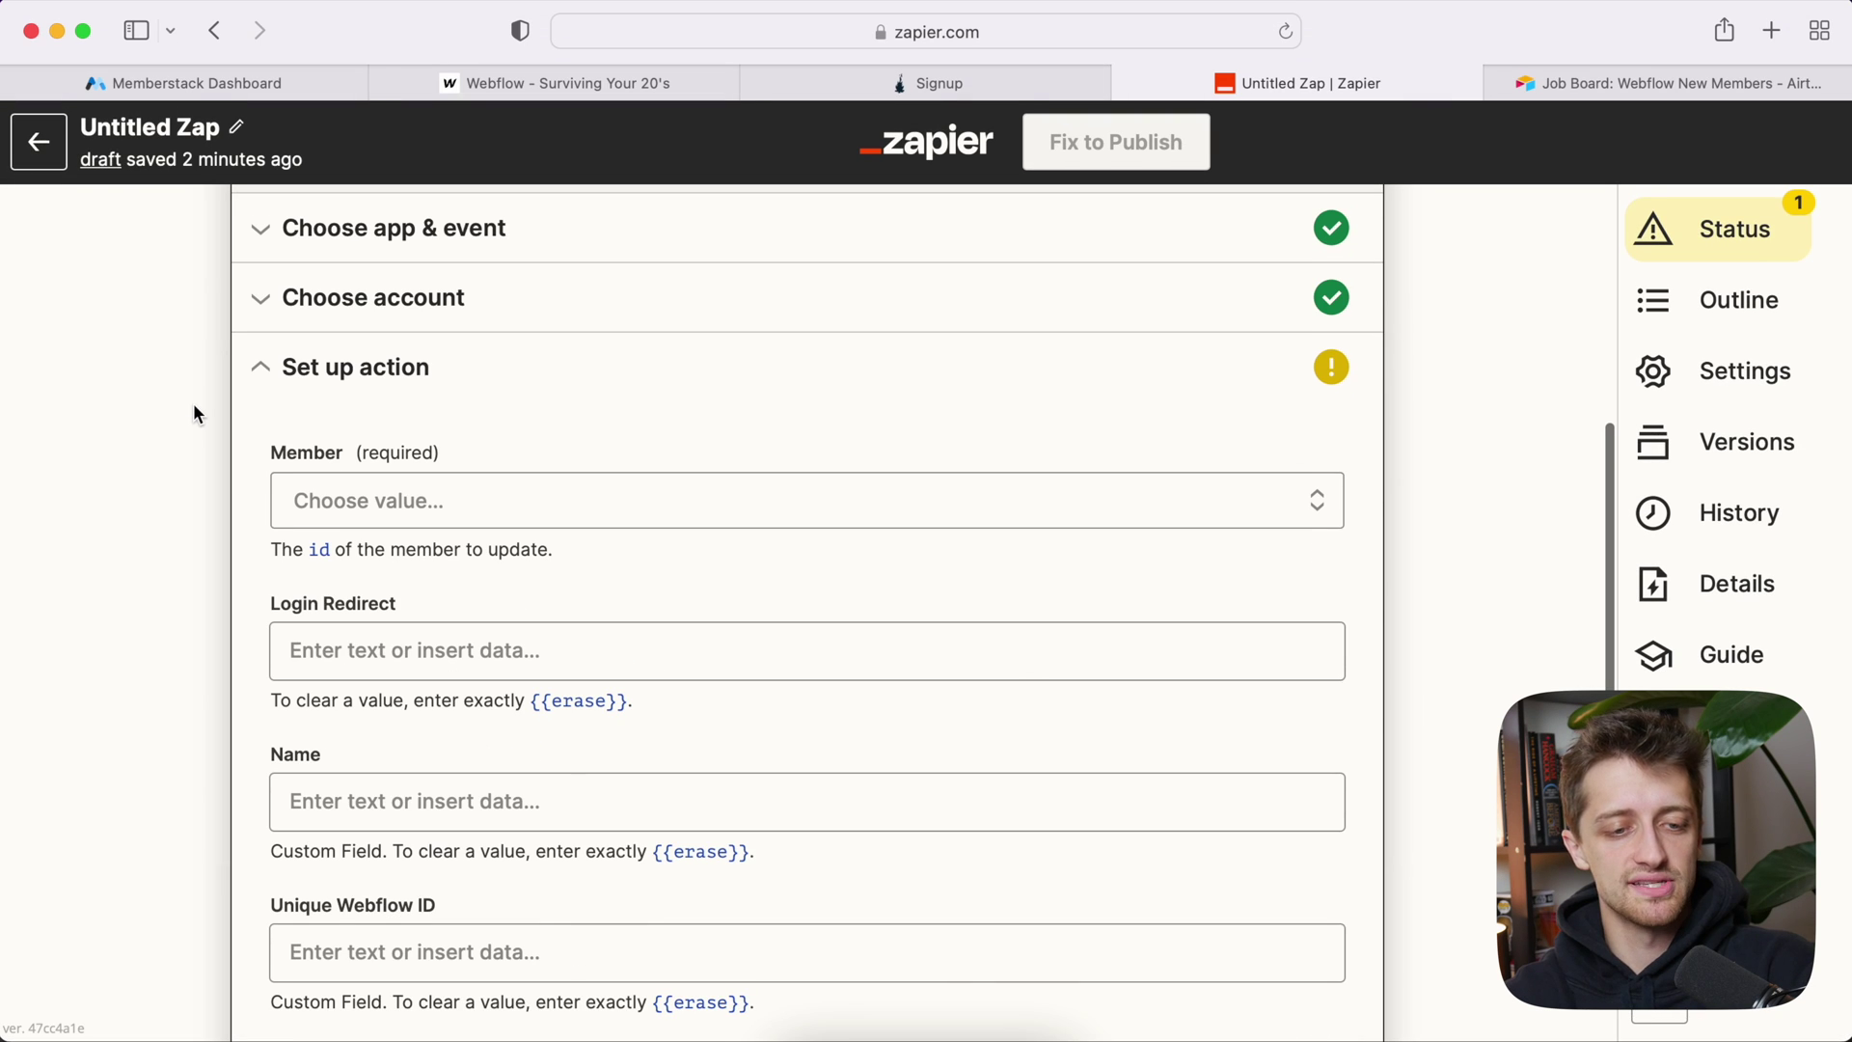
{"action": "scroll", "coordinate": [193, 413], "scroll_direction": "down", "scroll_amount": 1}
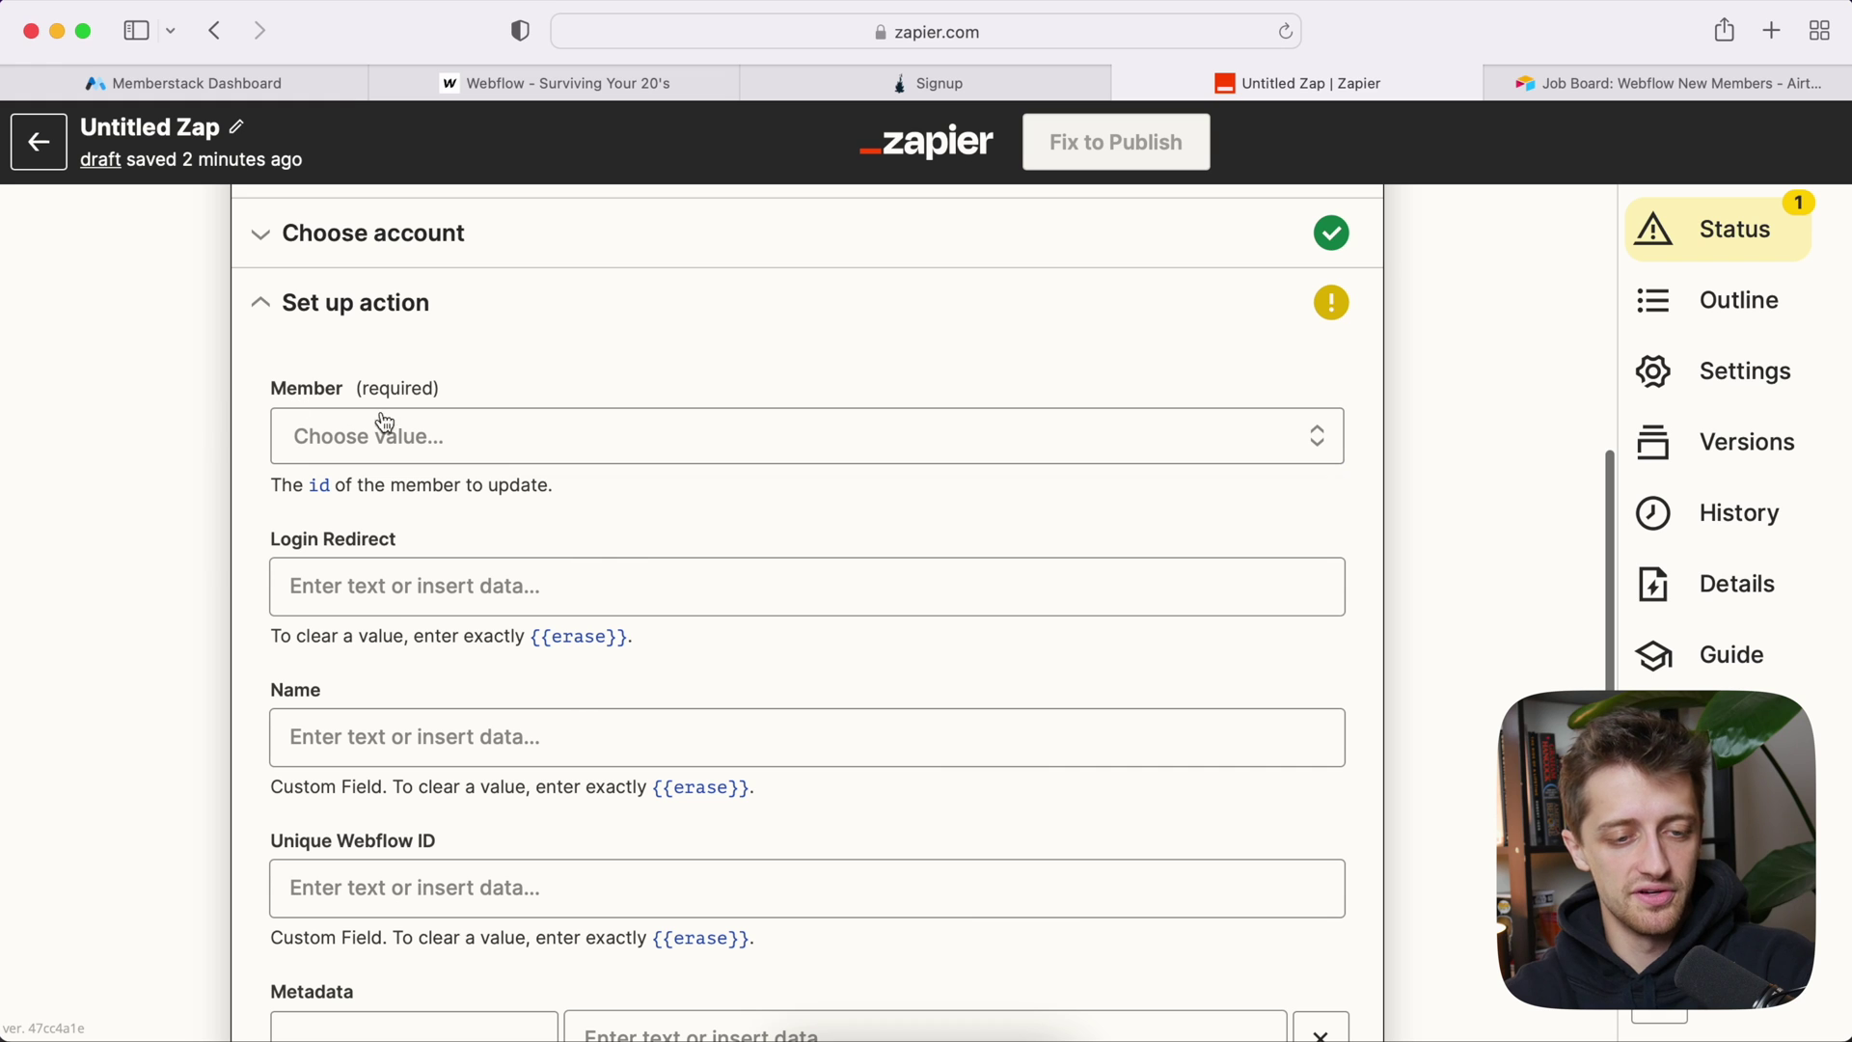
Step: Map the Member field to the new member's ID from the Memberstack trigger
{"action": "left_click", "coordinate": [467, 438]}
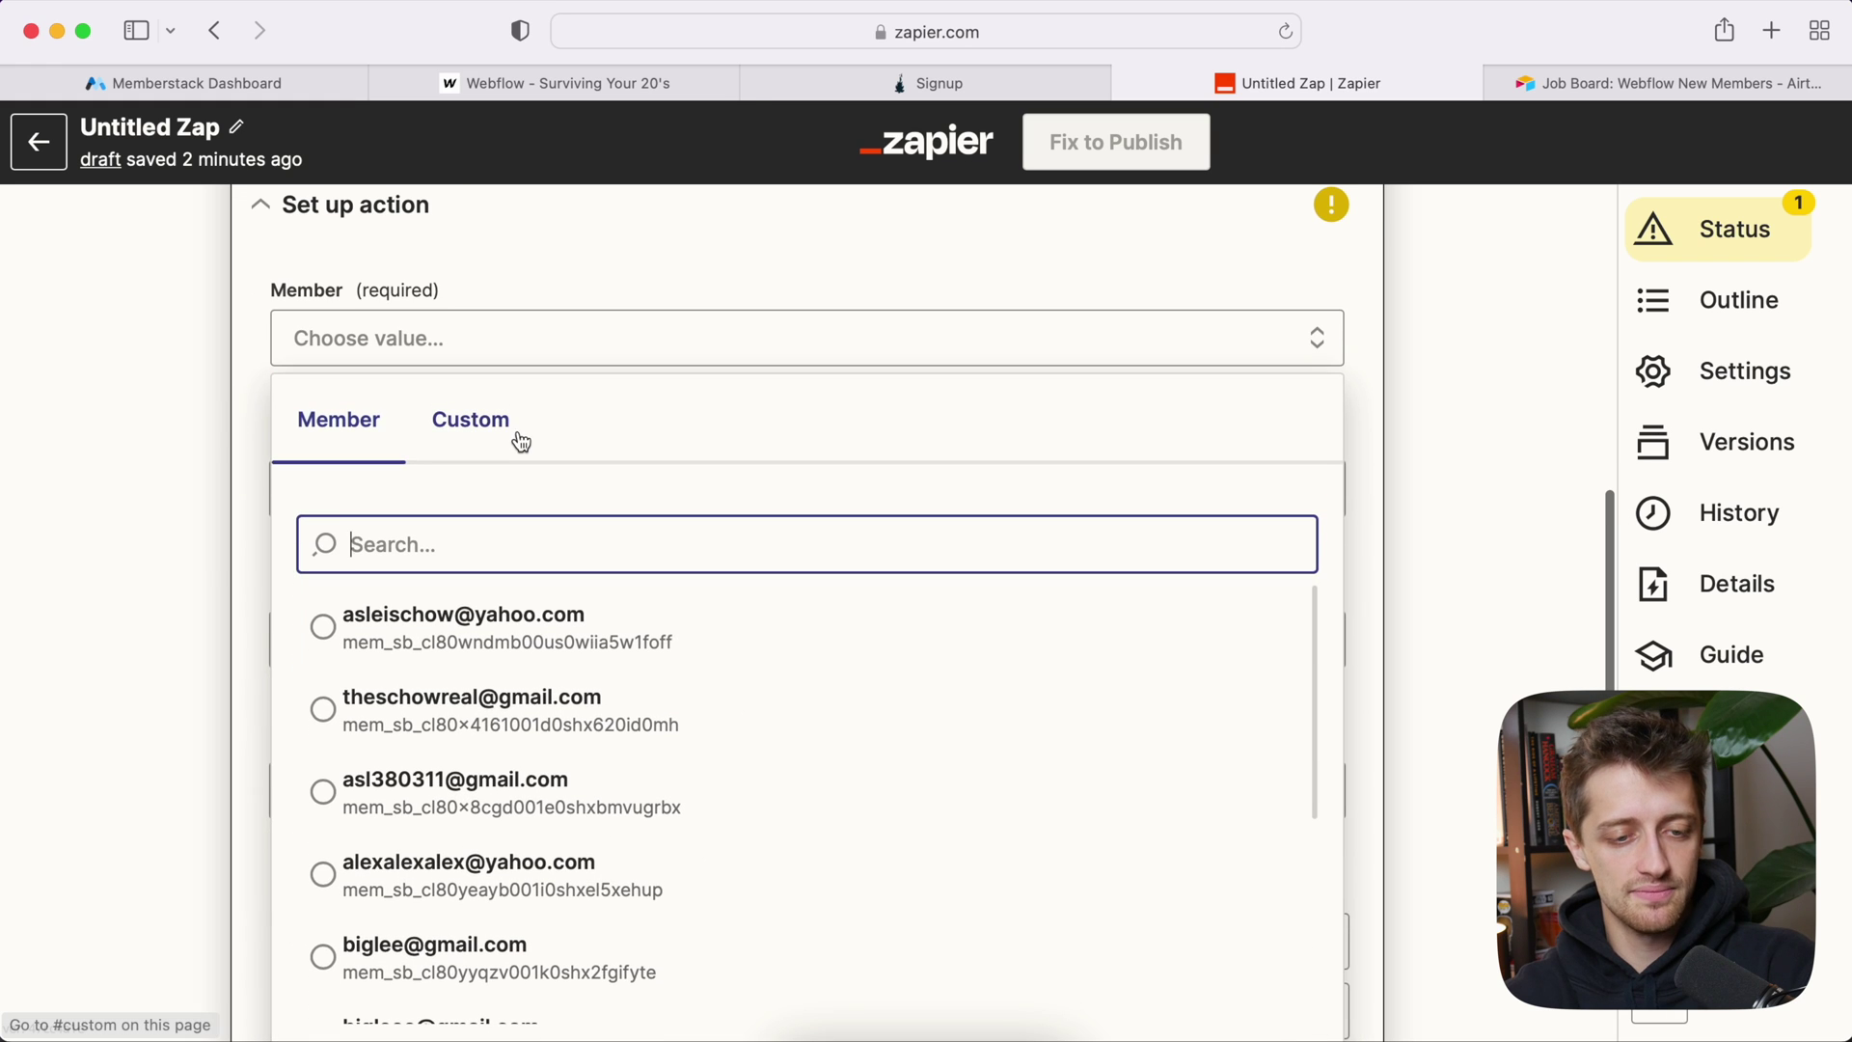
{"action": "left_click", "coordinate": [499, 442]}
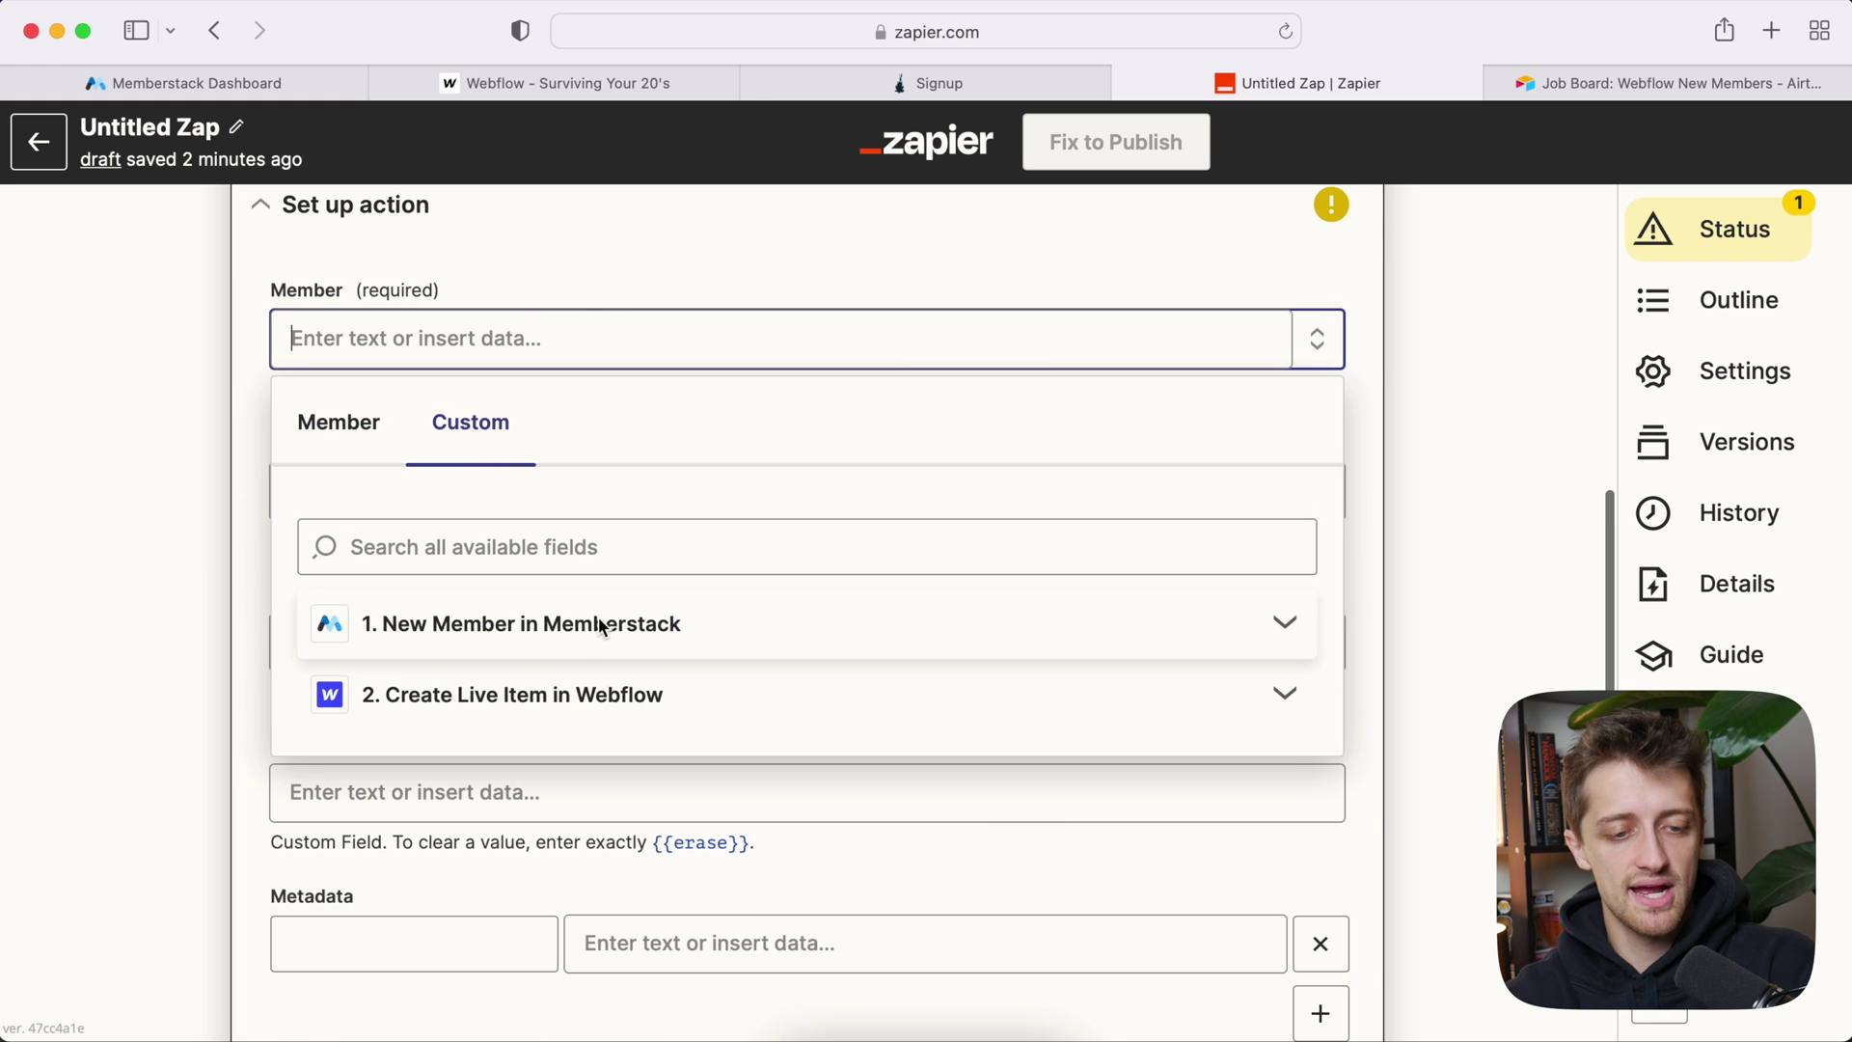
{"action": "left_click", "coordinate": [598, 620]}
{"action": "scroll", "coordinate": [578, 495], "scroll_direction": "down", "scroll_amount": 3}
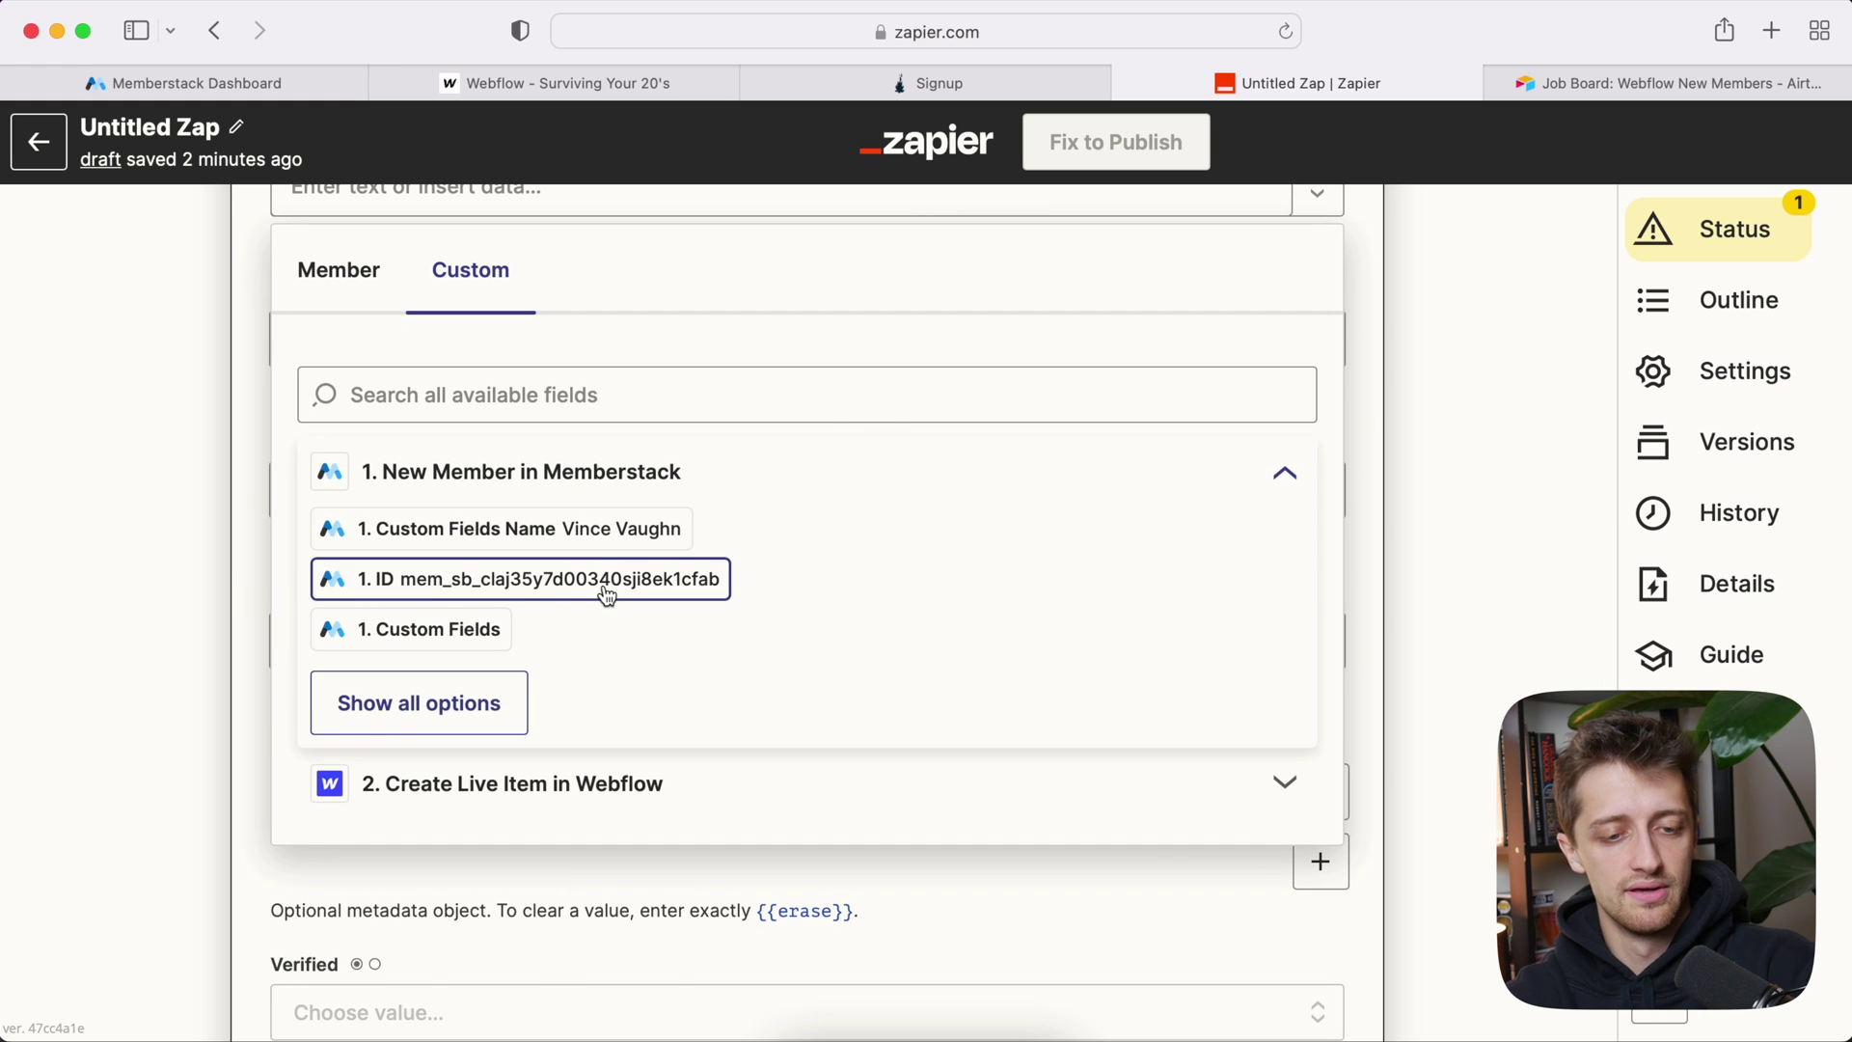
{"action": "left_click", "coordinate": [607, 585]}
{"action": "left_click", "coordinate": [228, 578]}
{"action": "scroll", "coordinate": [228, 609], "scroll_direction": "down", "scroll_amount": 1}
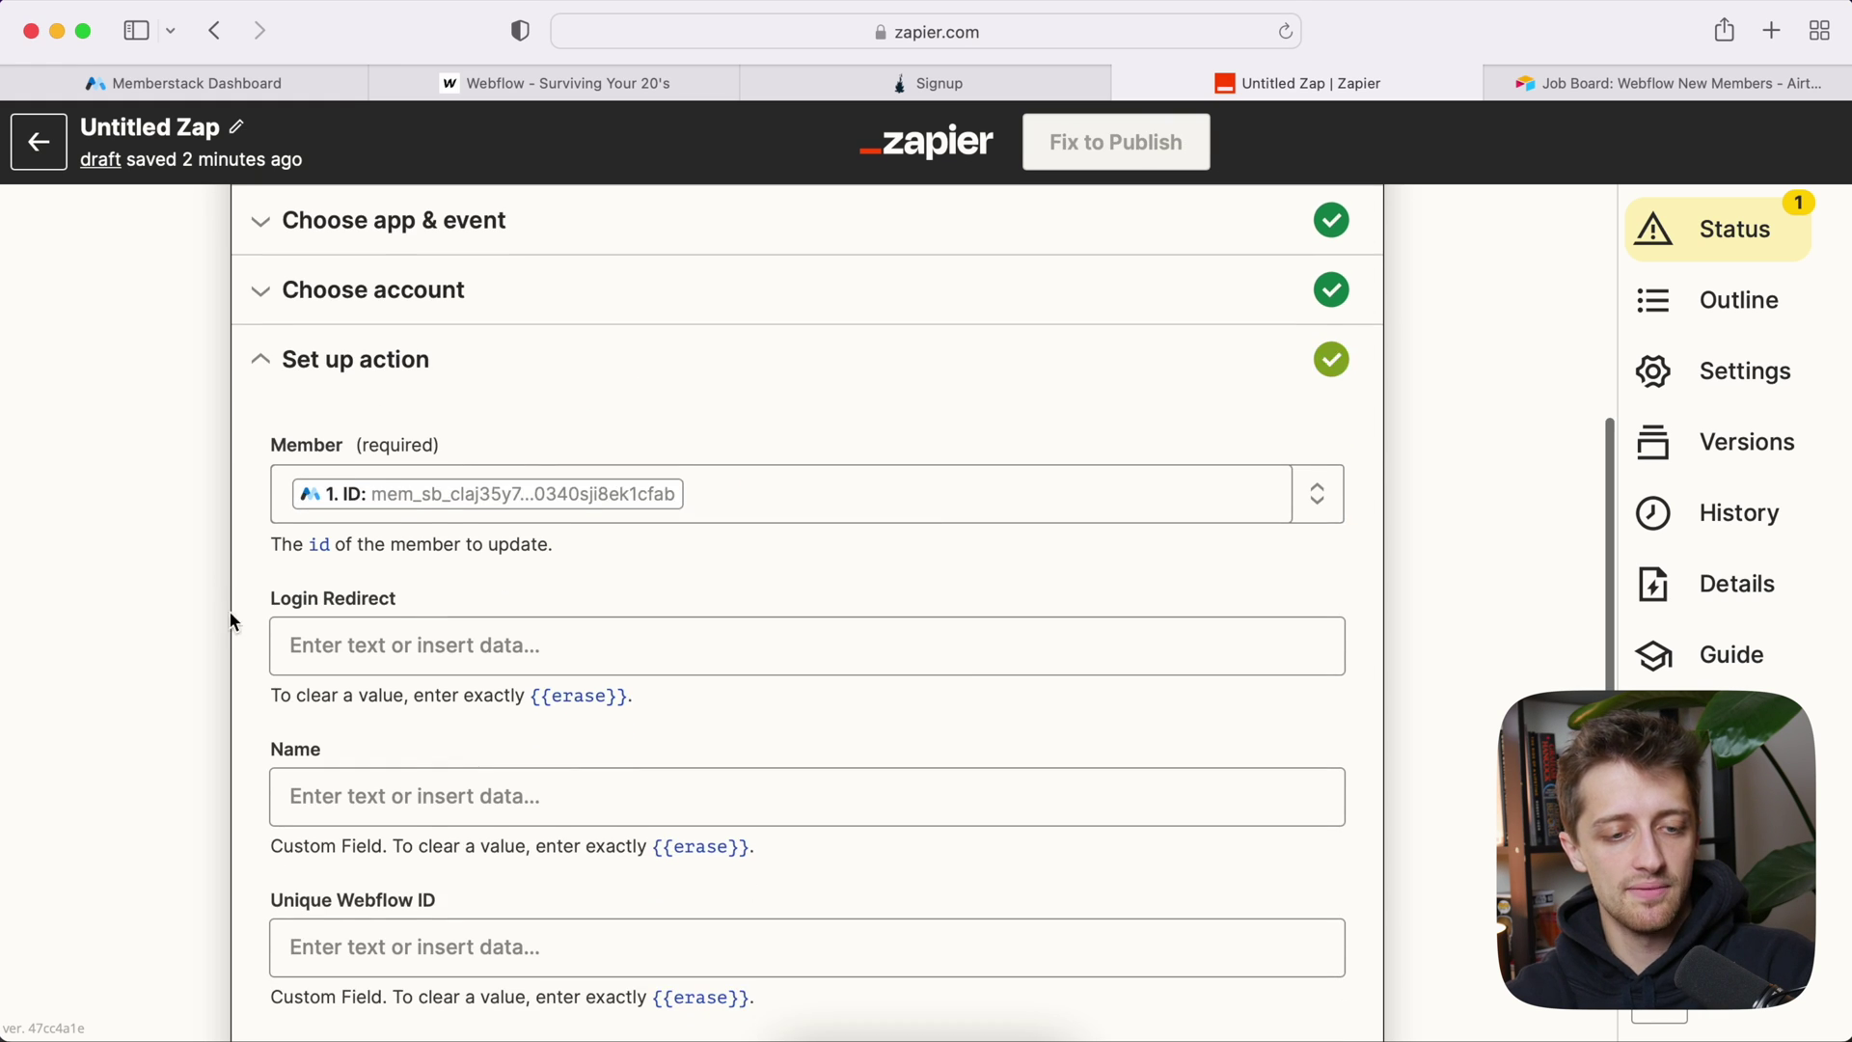
{"action": "scroll", "coordinate": [220, 526], "scroll_direction": "down", "scroll_amount": 2}
{"action": "scroll", "coordinate": [216, 511], "scroll_direction": "up", "scroll_amount": 1}
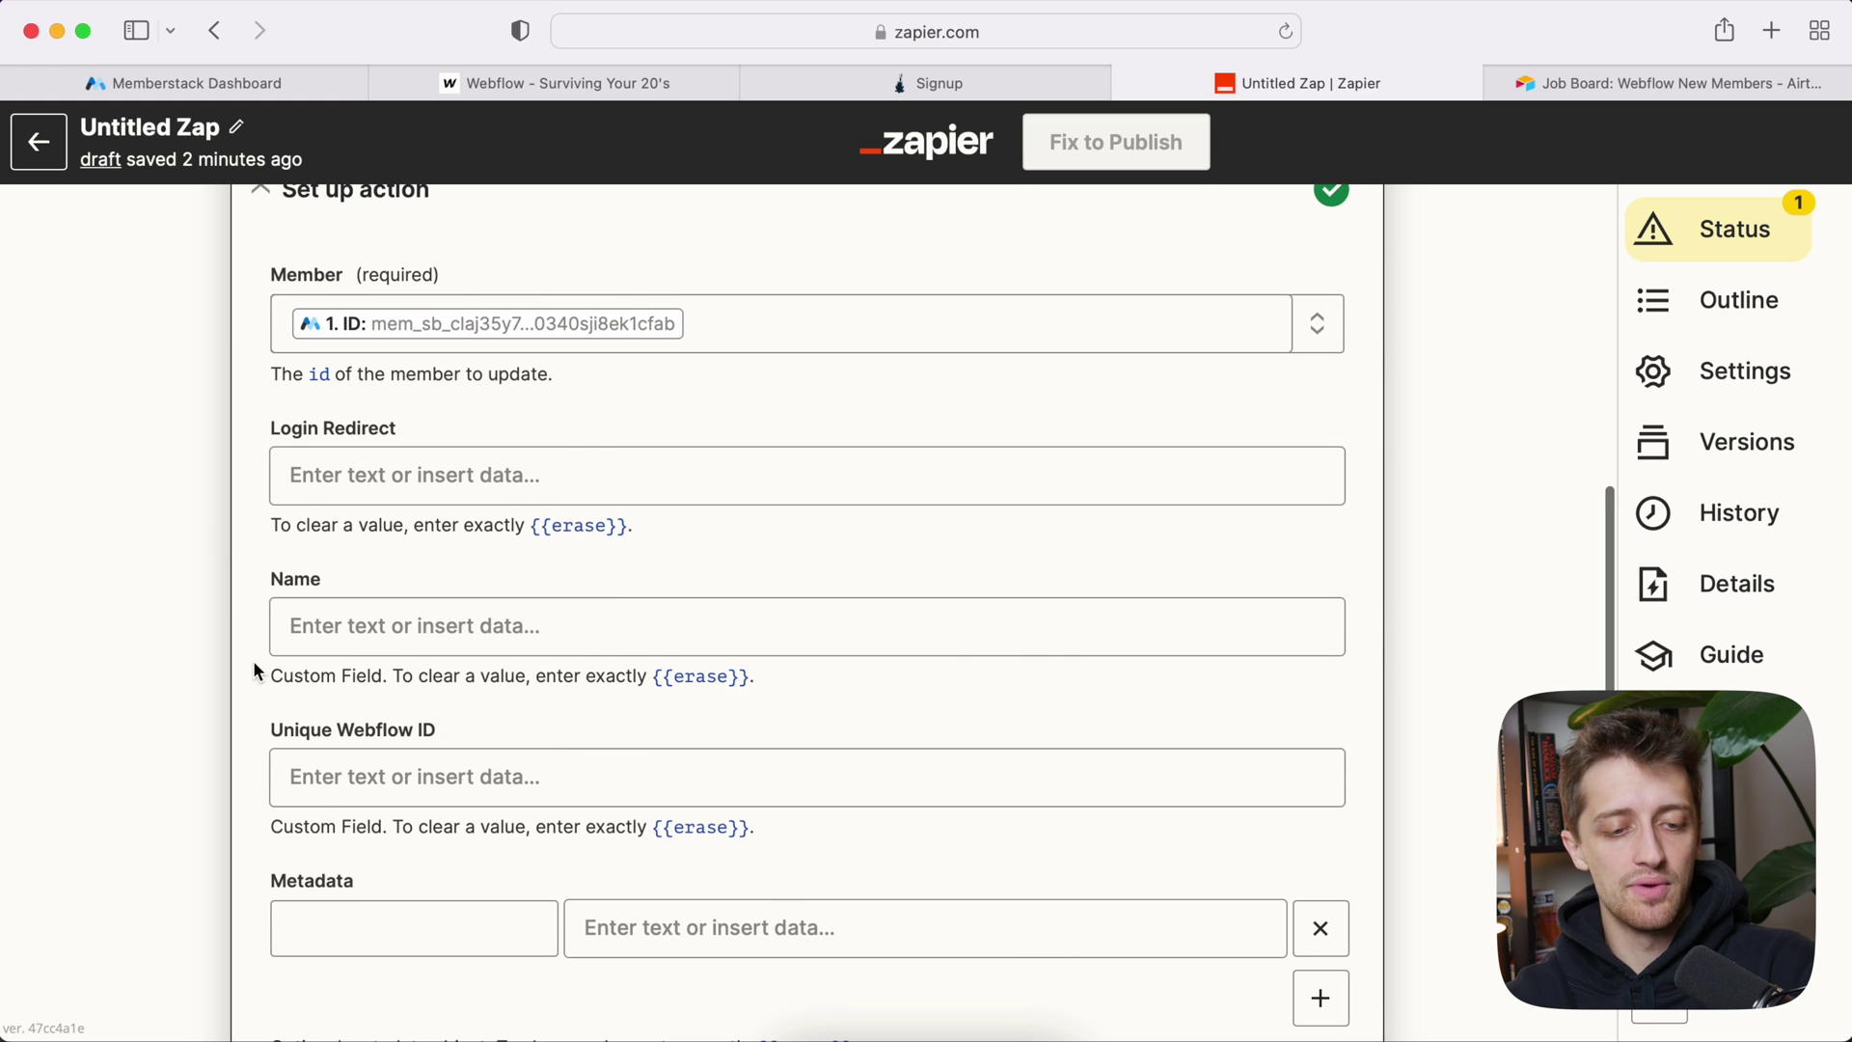
{"action": "scroll", "coordinate": [251, 656], "scroll_direction": "down", "scroll_amount": 1}
{"action": "scroll", "coordinate": [376, 718], "scroll_direction": "down", "scroll_amount": 5}
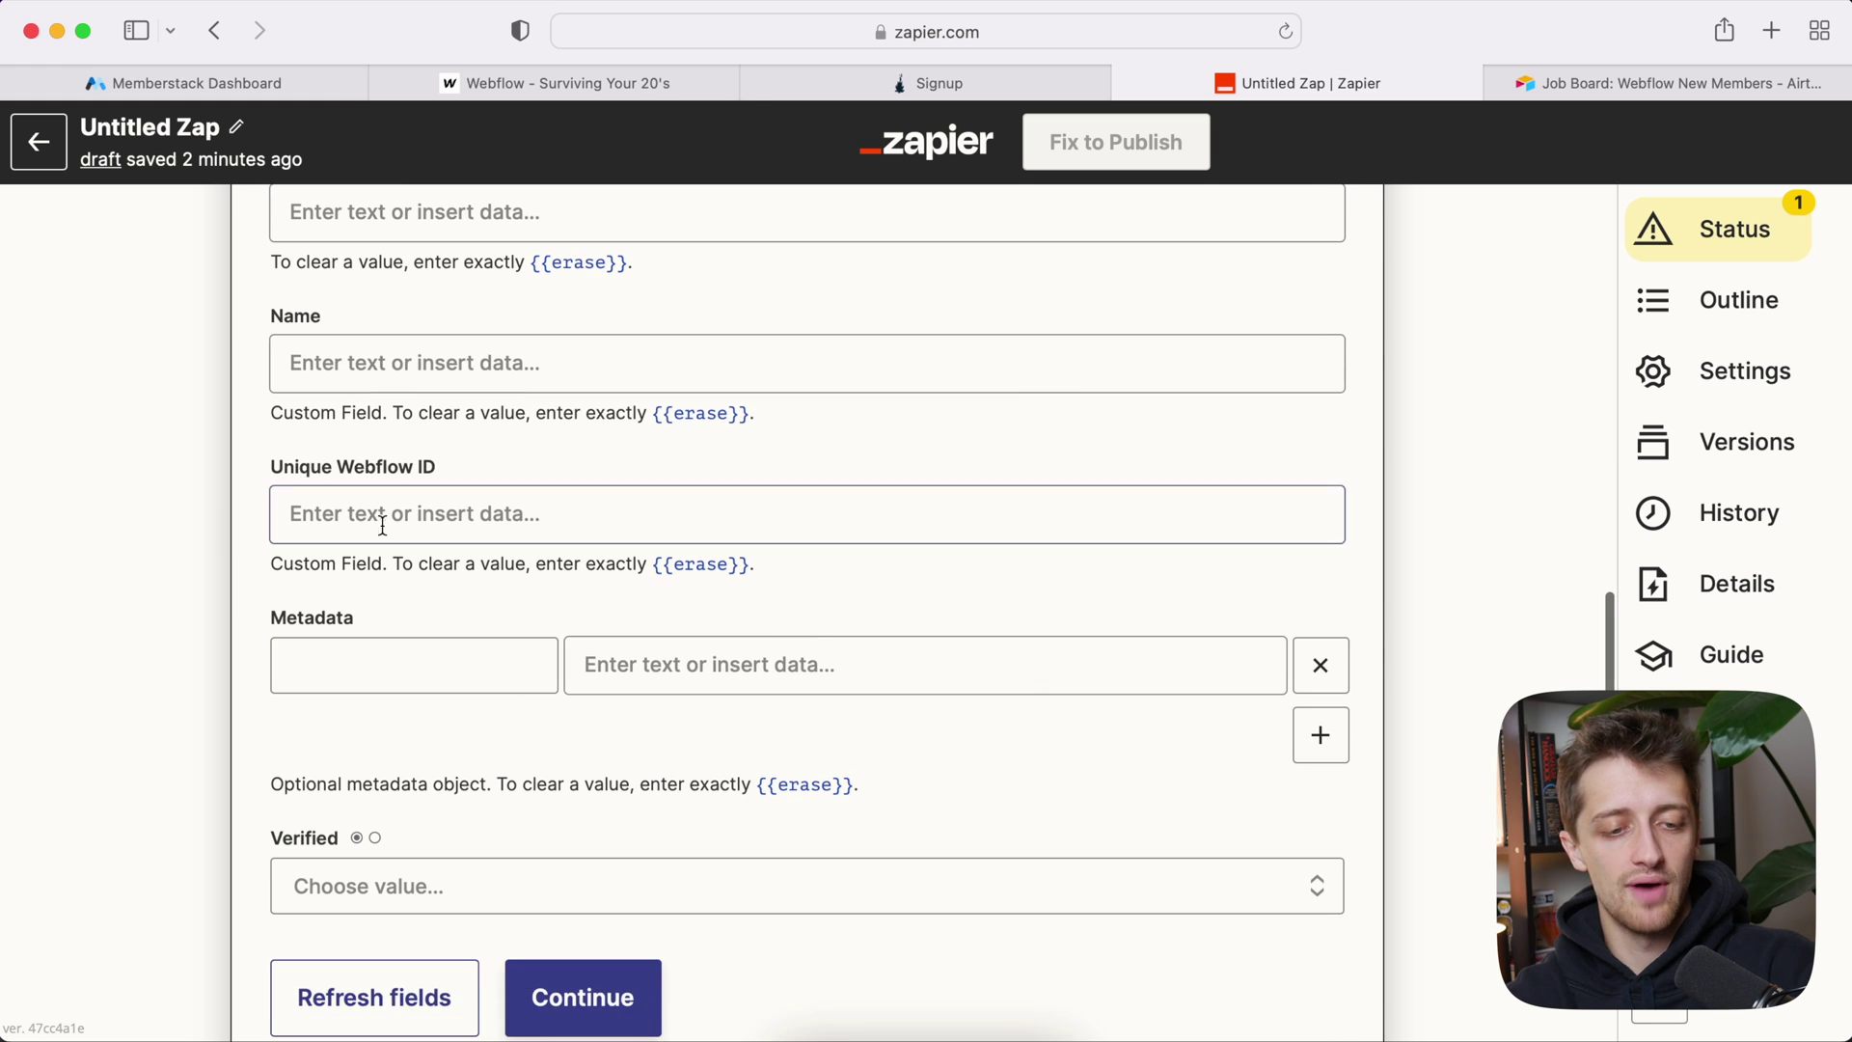
Step: Map Unique Webflow ID to the Webflow step's '2. ID' item ID
{"action": "left_click", "coordinate": [396, 514]}
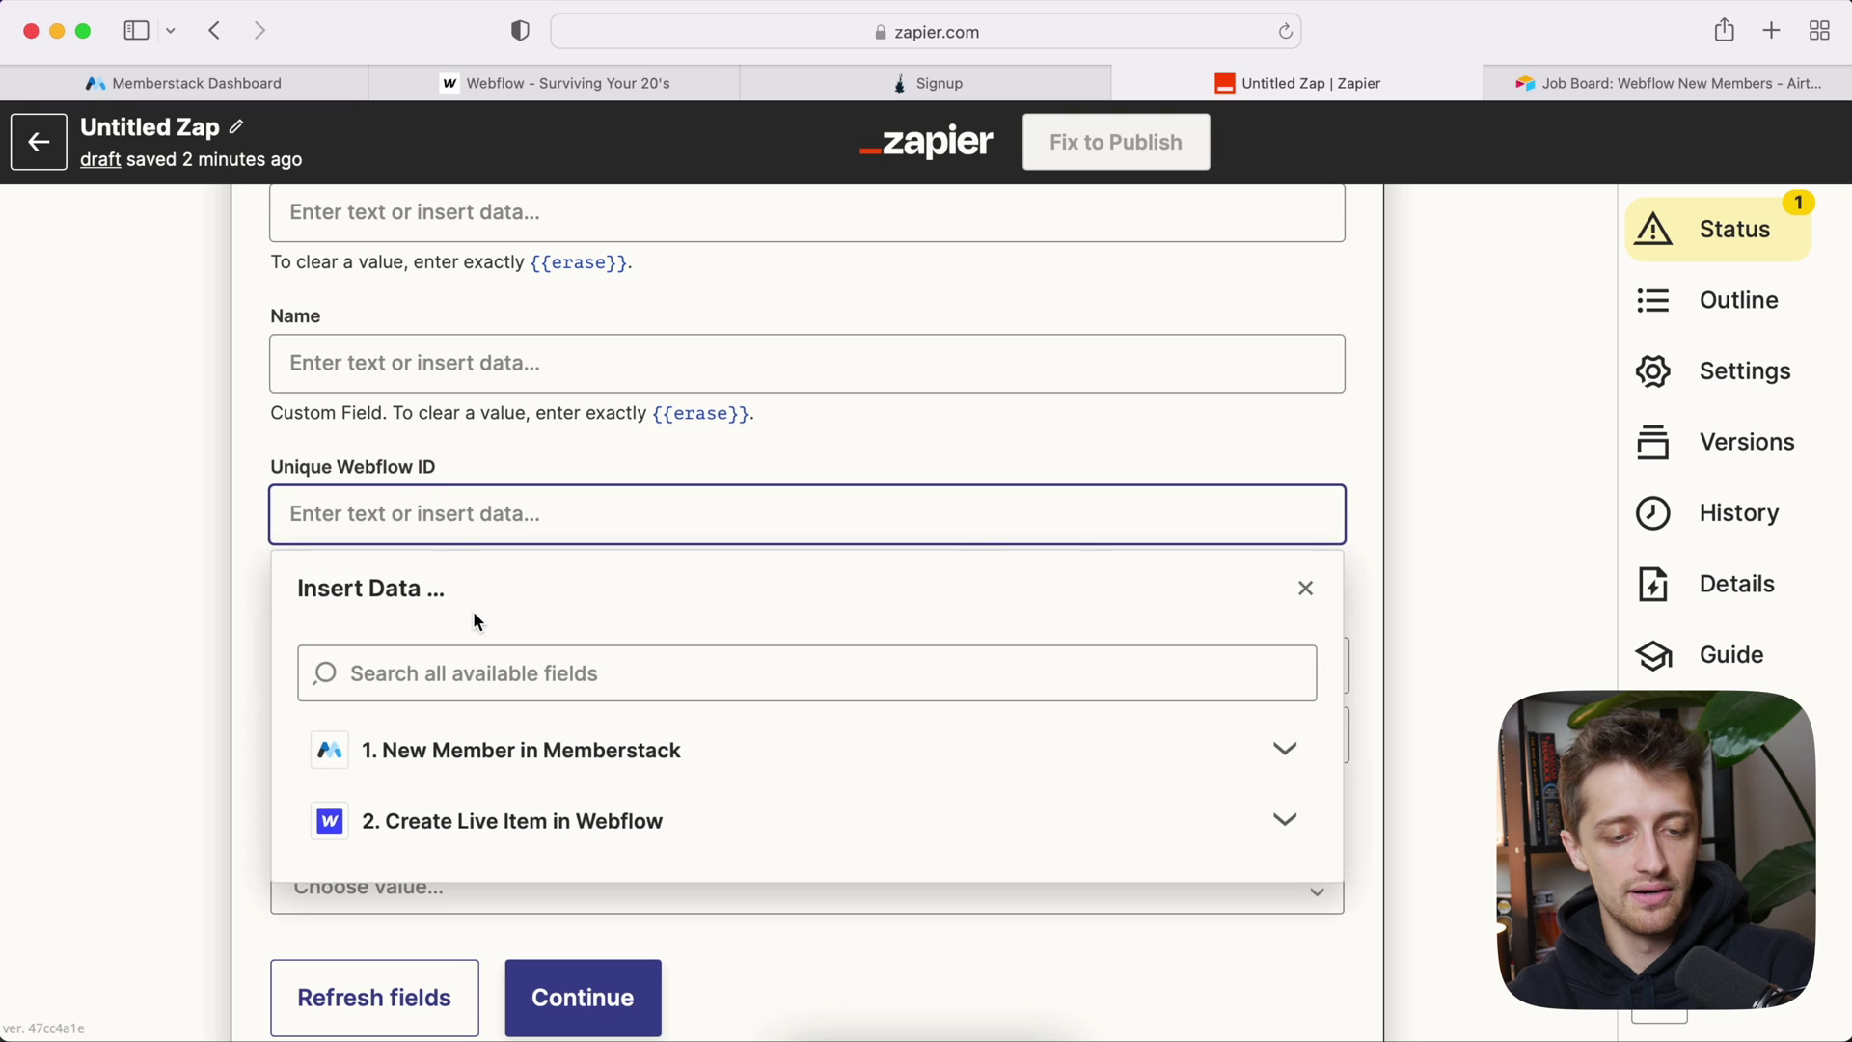
{"action": "scroll", "coordinate": [480, 615], "scroll_direction": "down", "scroll_amount": 3}
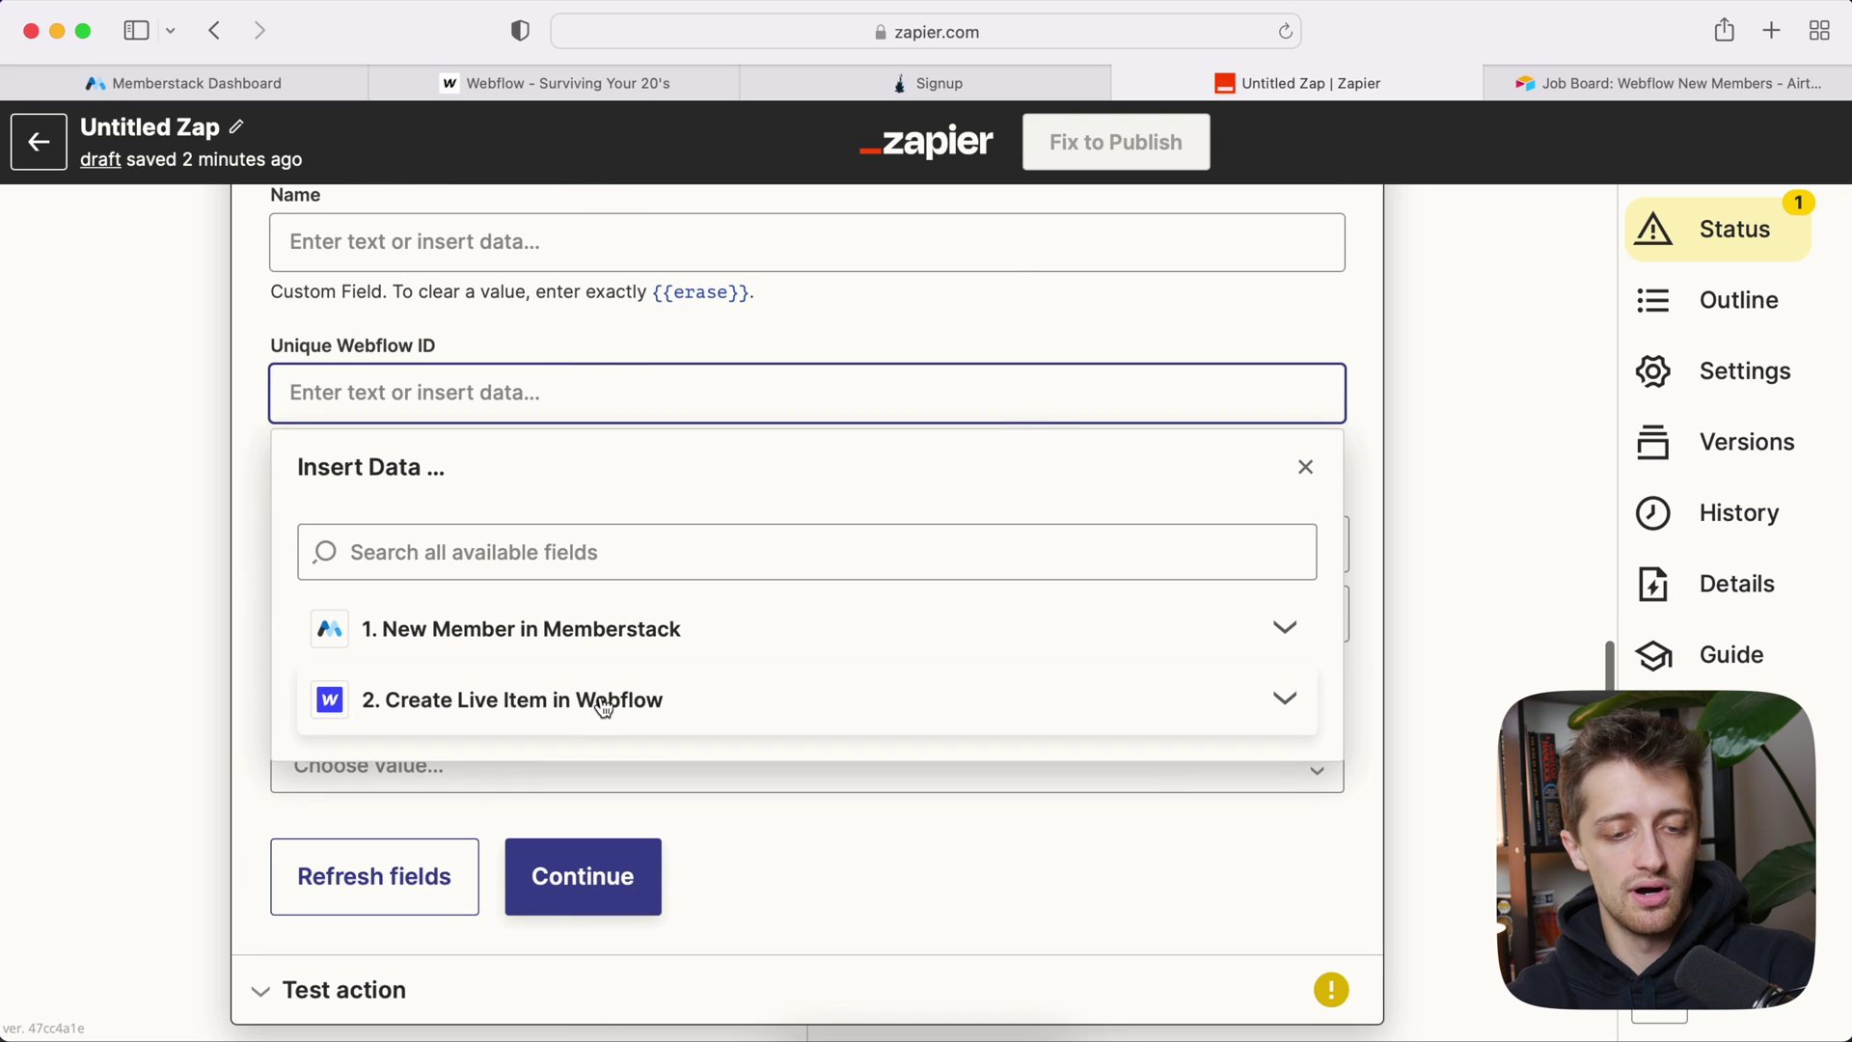
{"action": "left_click", "coordinate": [606, 707]}
{"action": "scroll", "coordinate": [620, 703], "scroll_direction": "down", "scroll_amount": 3}
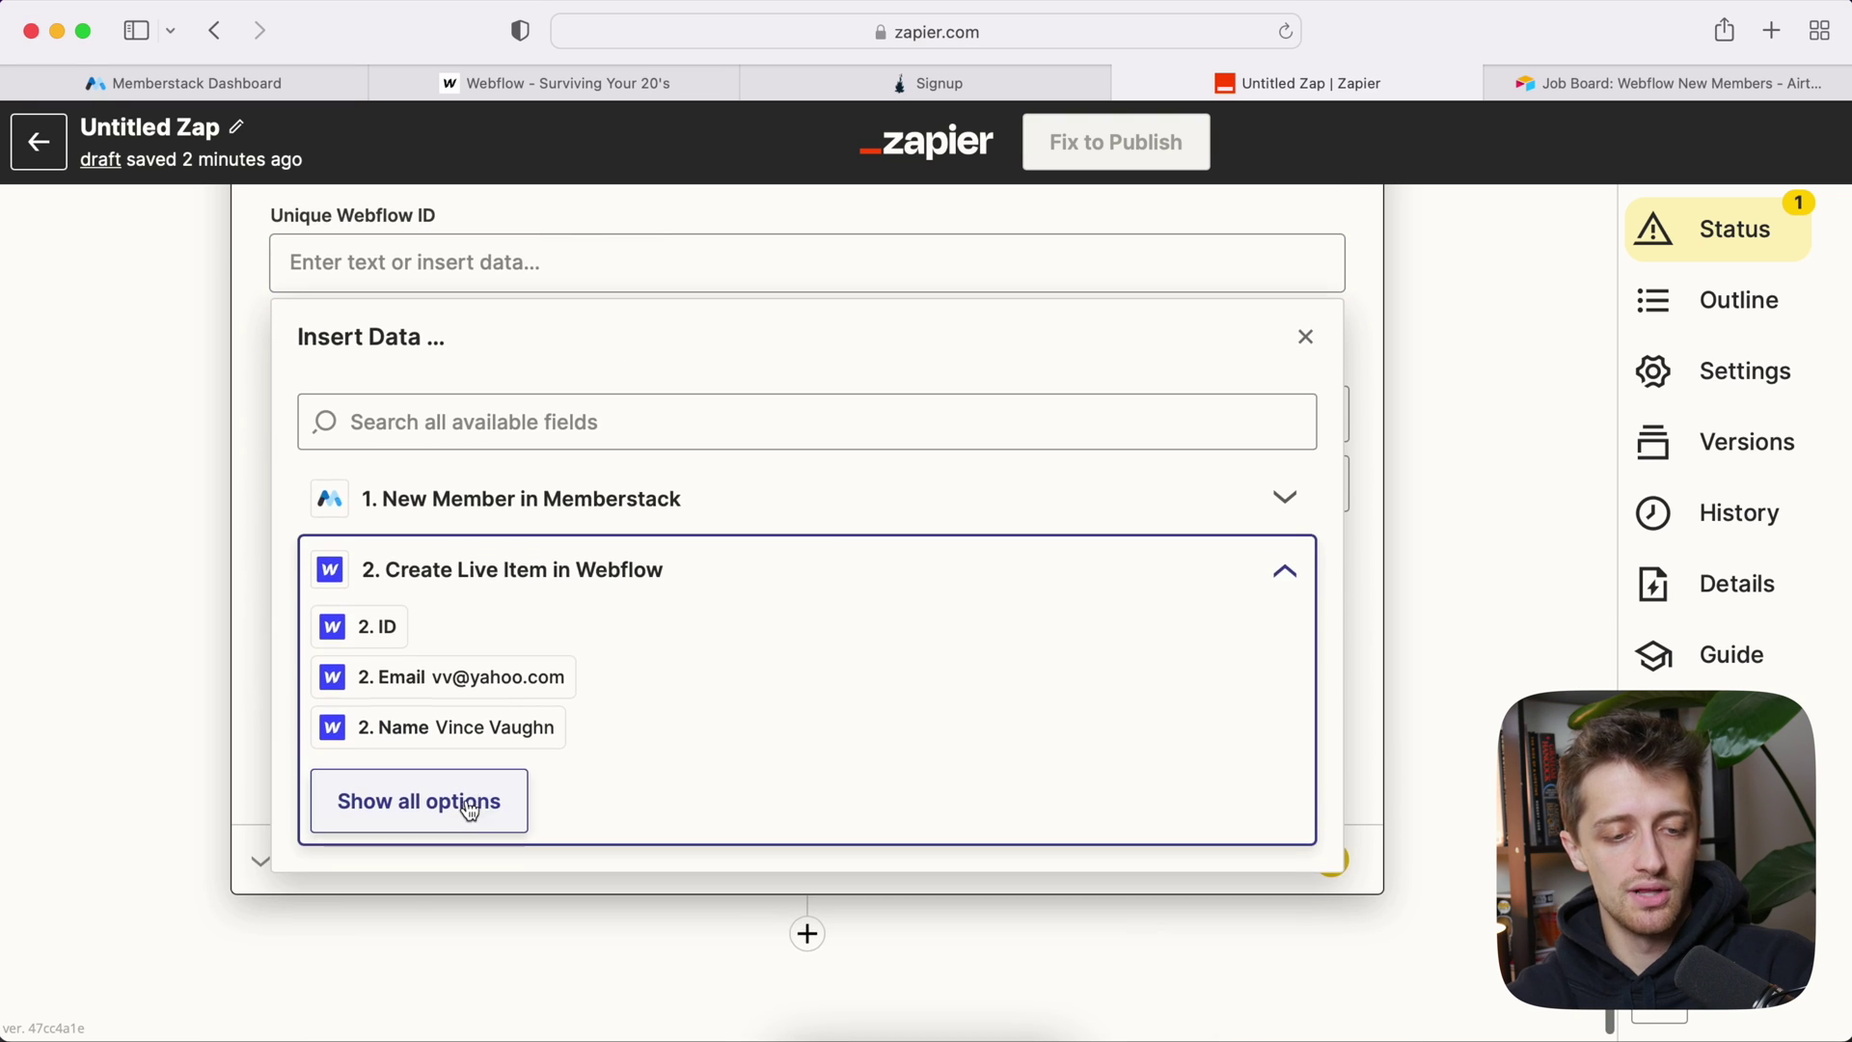
{"action": "left_click", "coordinate": [476, 799]}
{"action": "scroll", "coordinate": [642, 692], "scroll_direction": "down", "scroll_amount": 5}
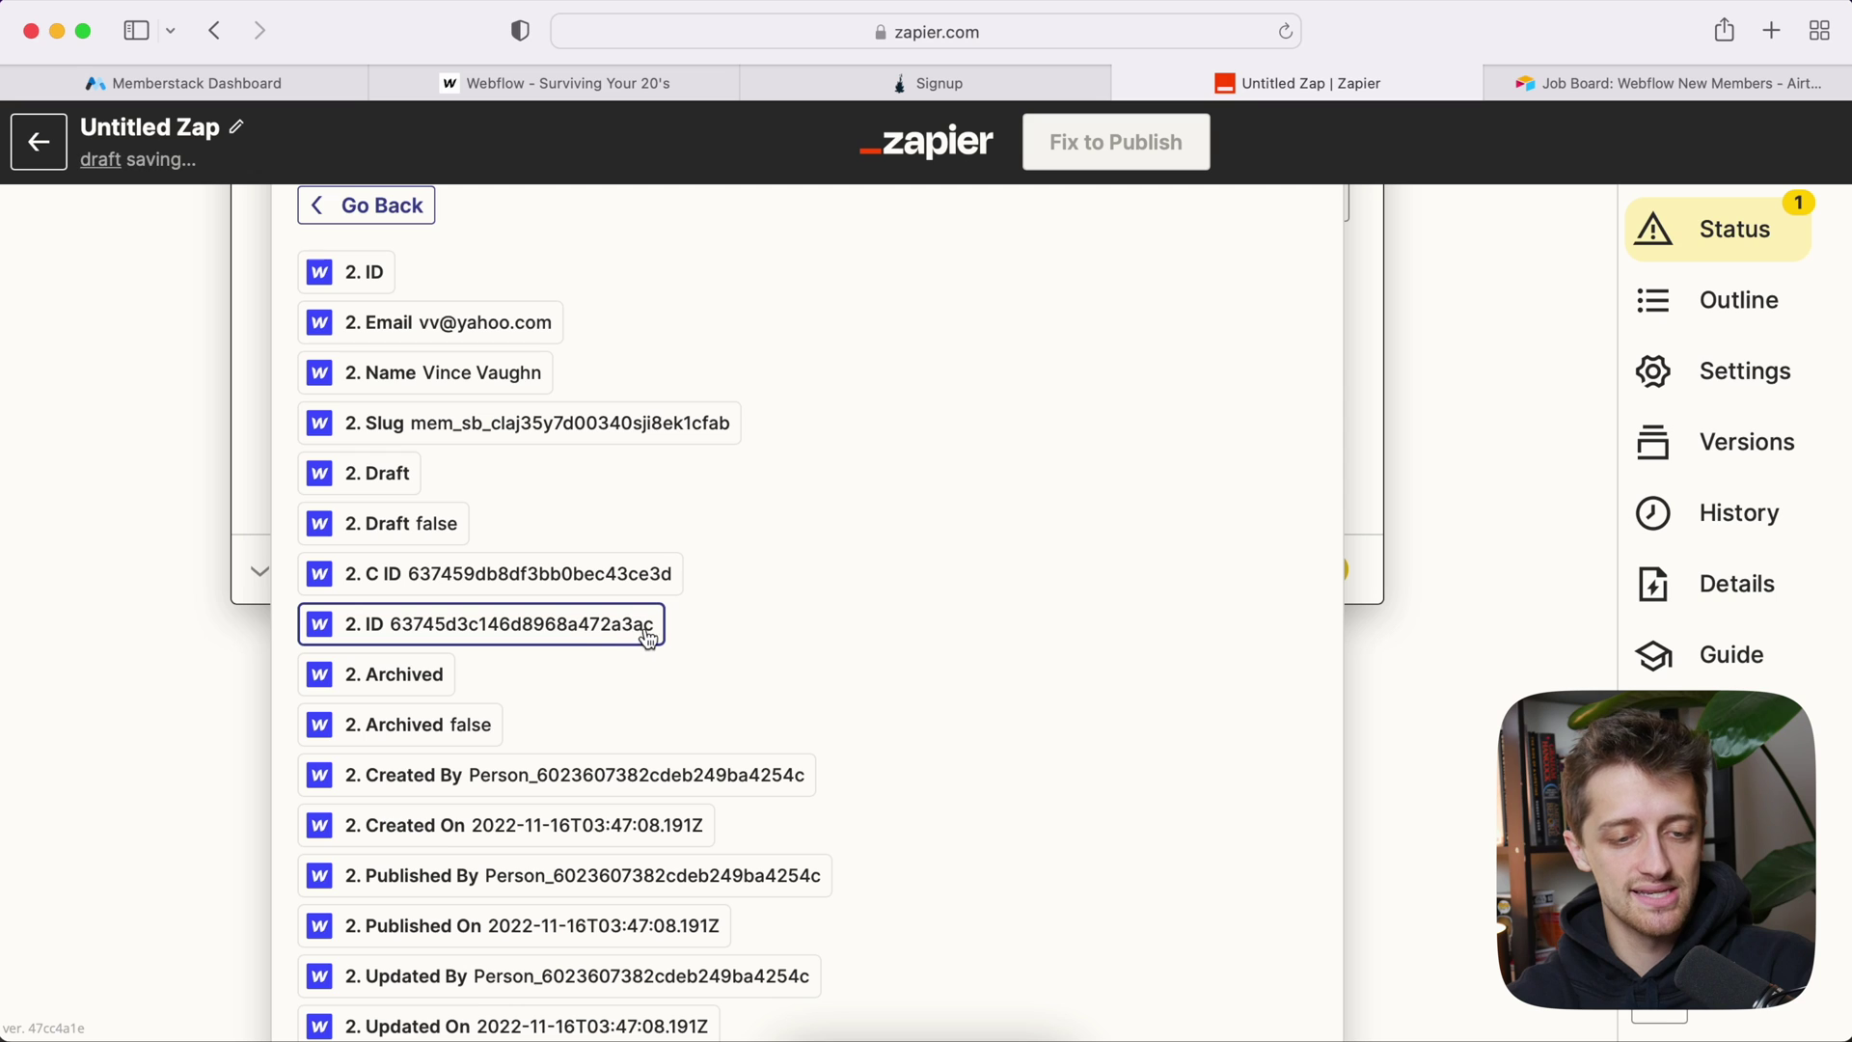
{"action": "left_click", "coordinate": [583, 625]}
{"action": "left_click", "coordinate": [235, 545]}
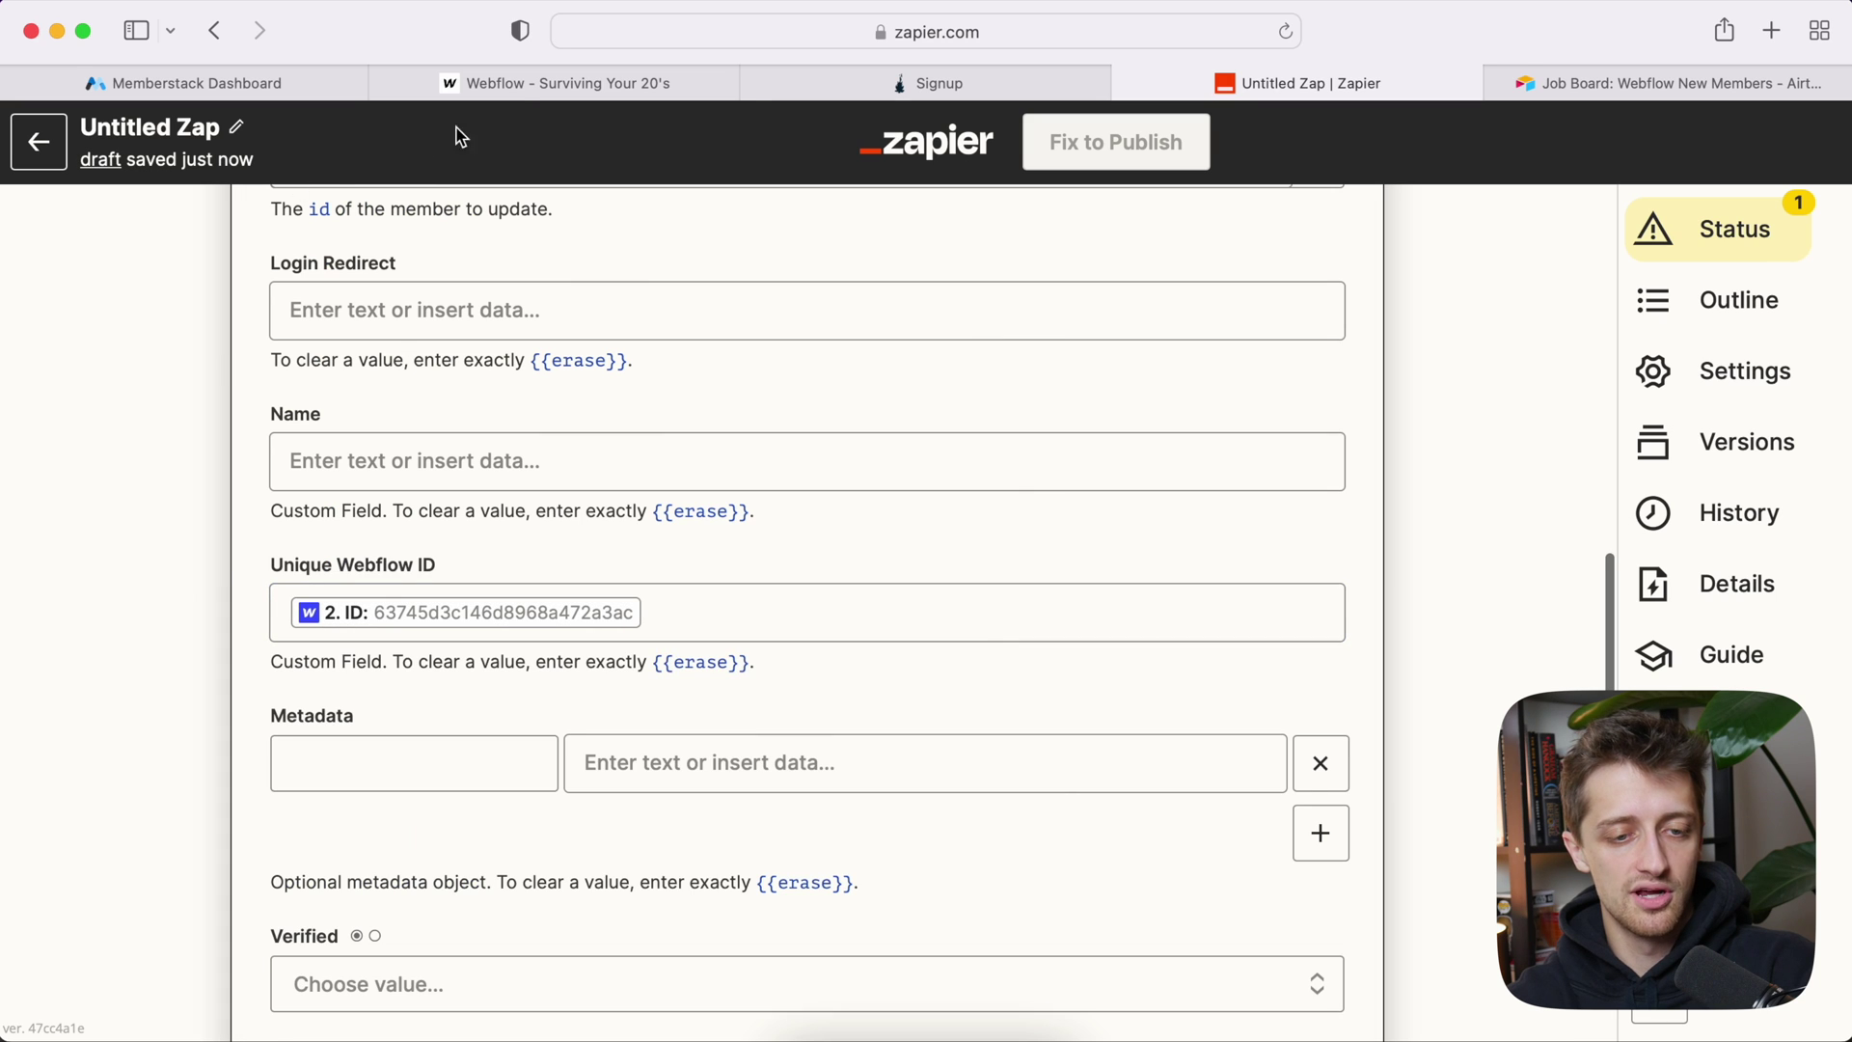
{"action": "left_click", "coordinate": [532, 95]}
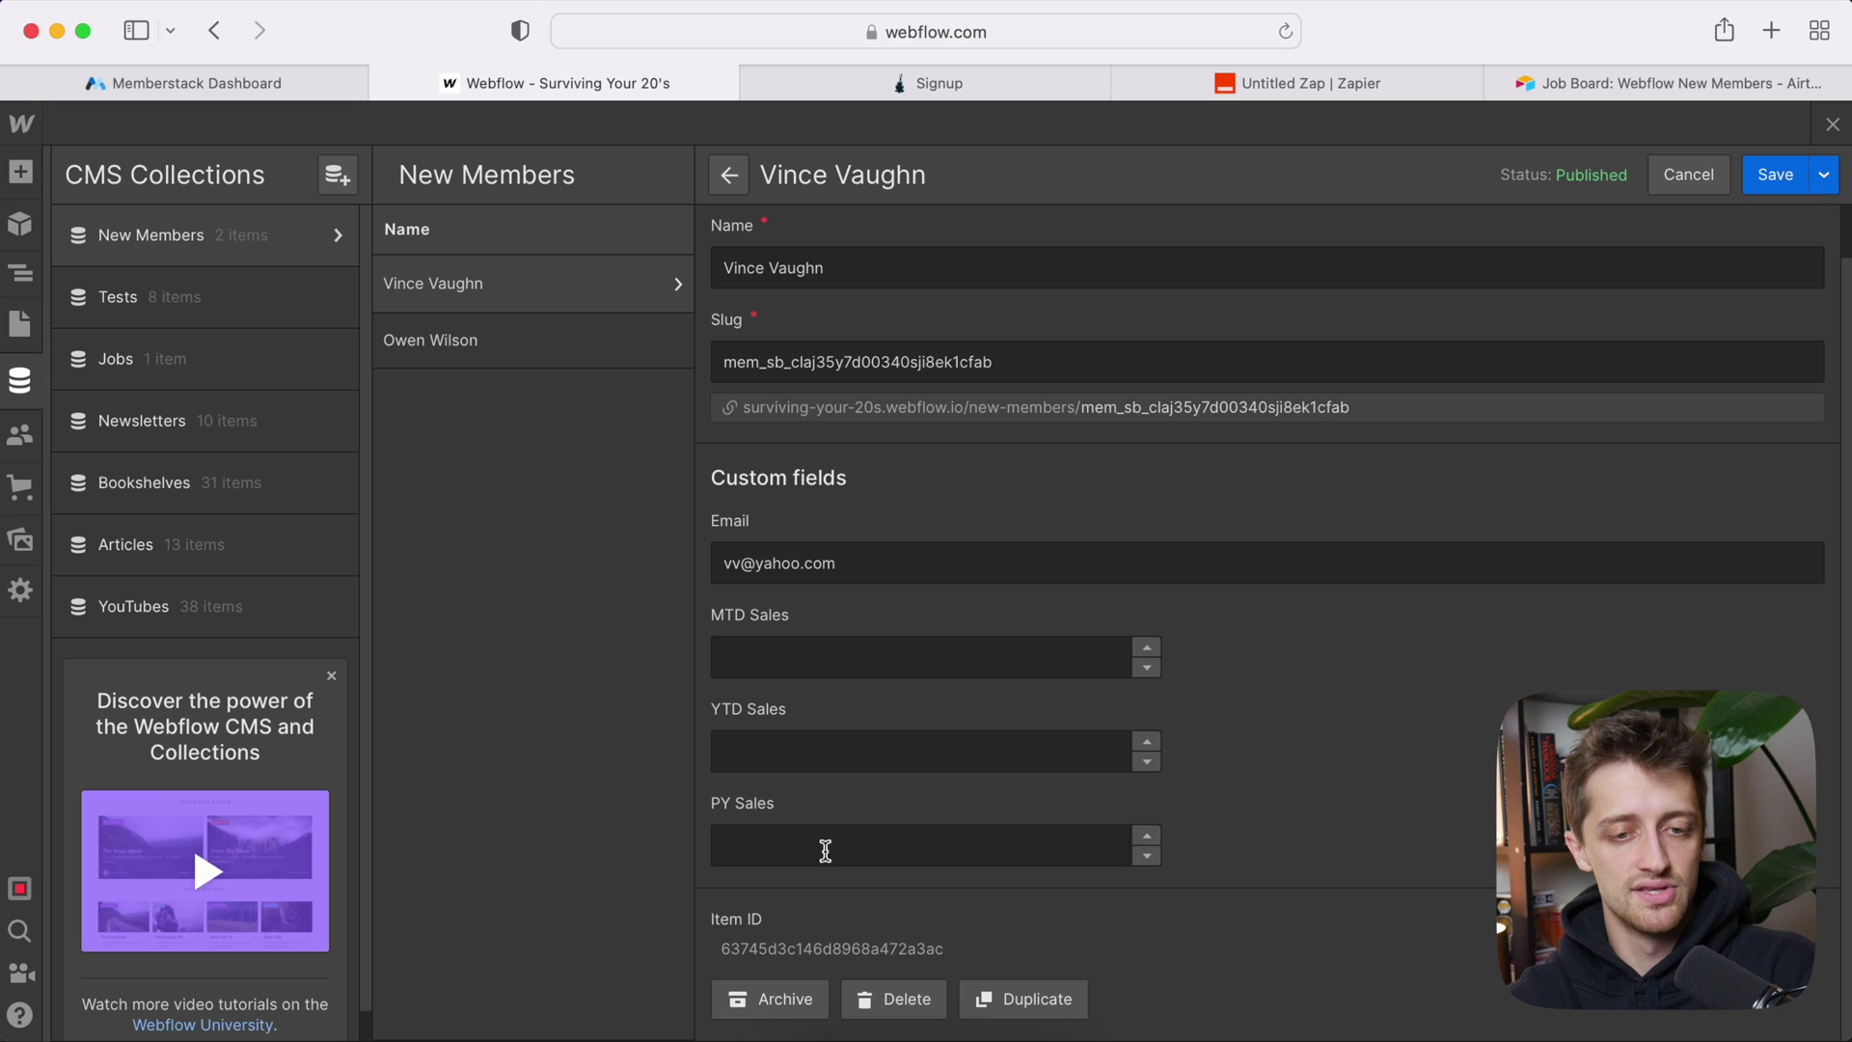
Step: Return to the New Member to Memberstack/Webflow Zap after comparing the CMS Item ID
{"action": "left_click", "coordinate": [1234, 84]}
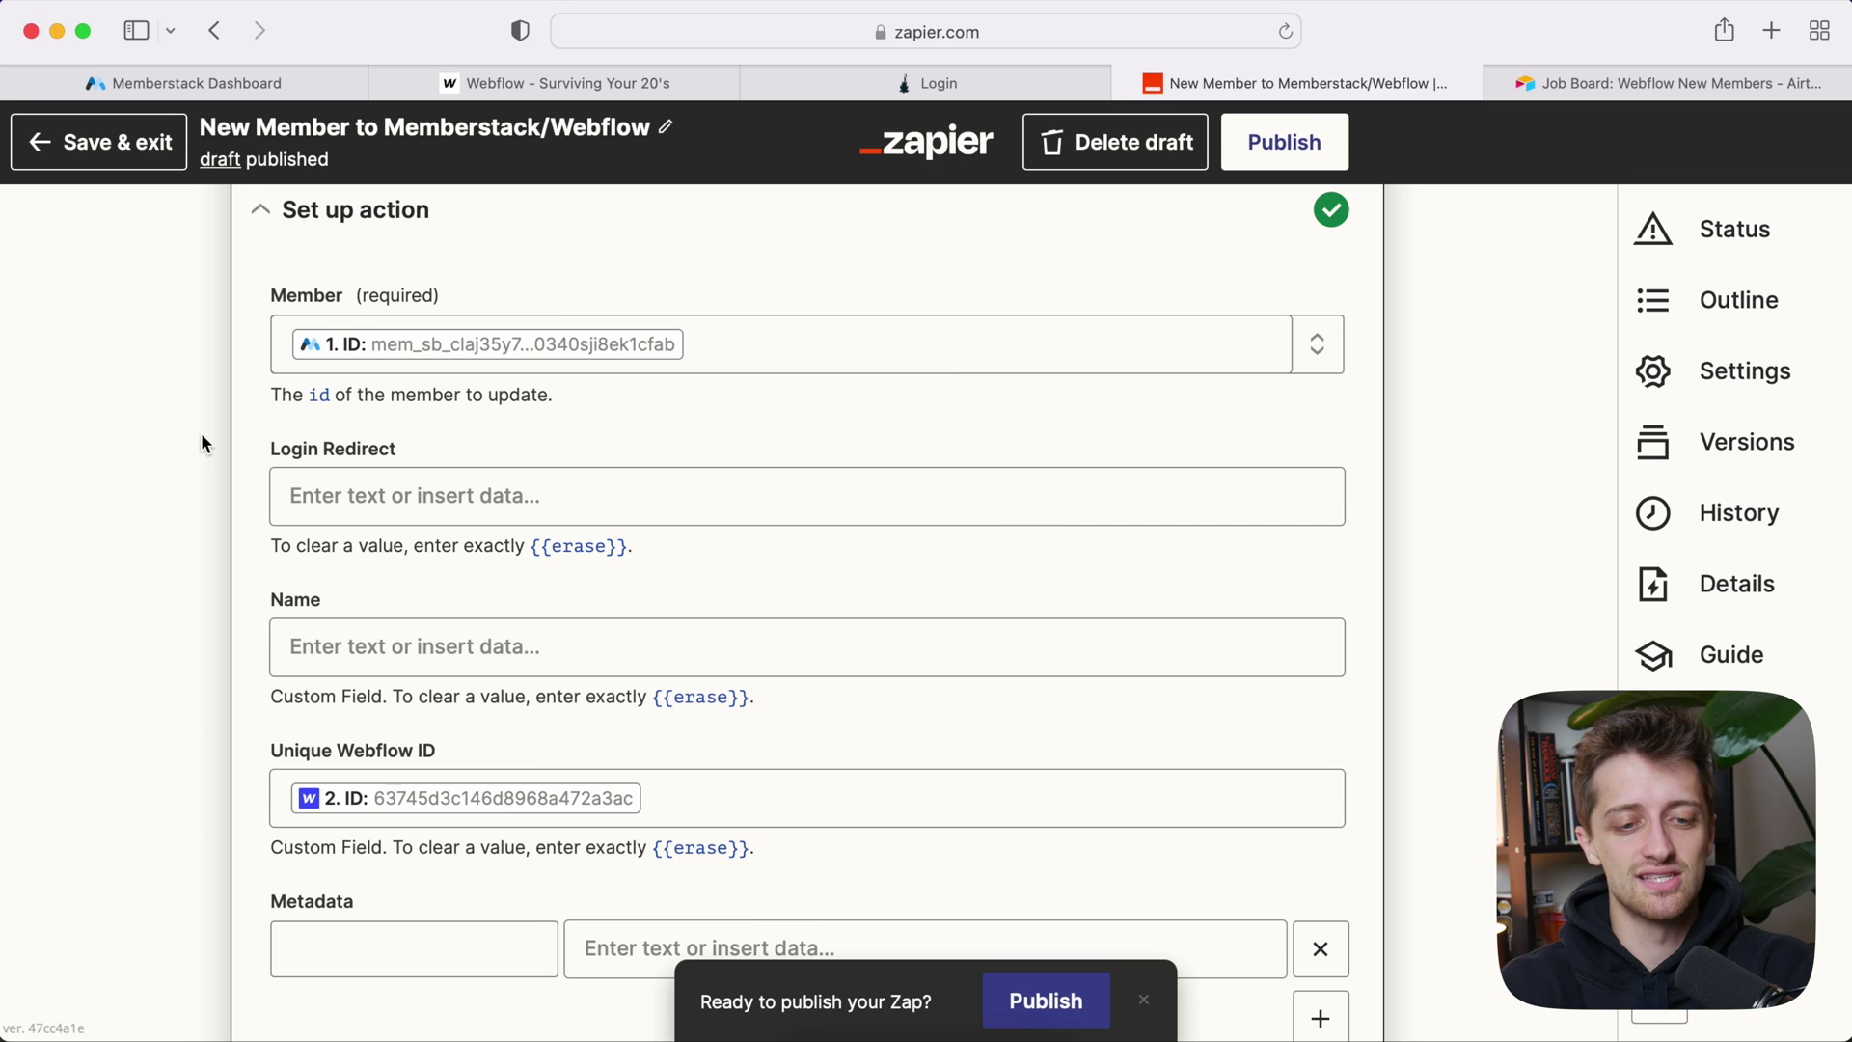
Step: Type the /new-member path into Login Redirect, checking it against the Webflow collection slug
{"action": "left_click", "coordinate": [465, 494]}
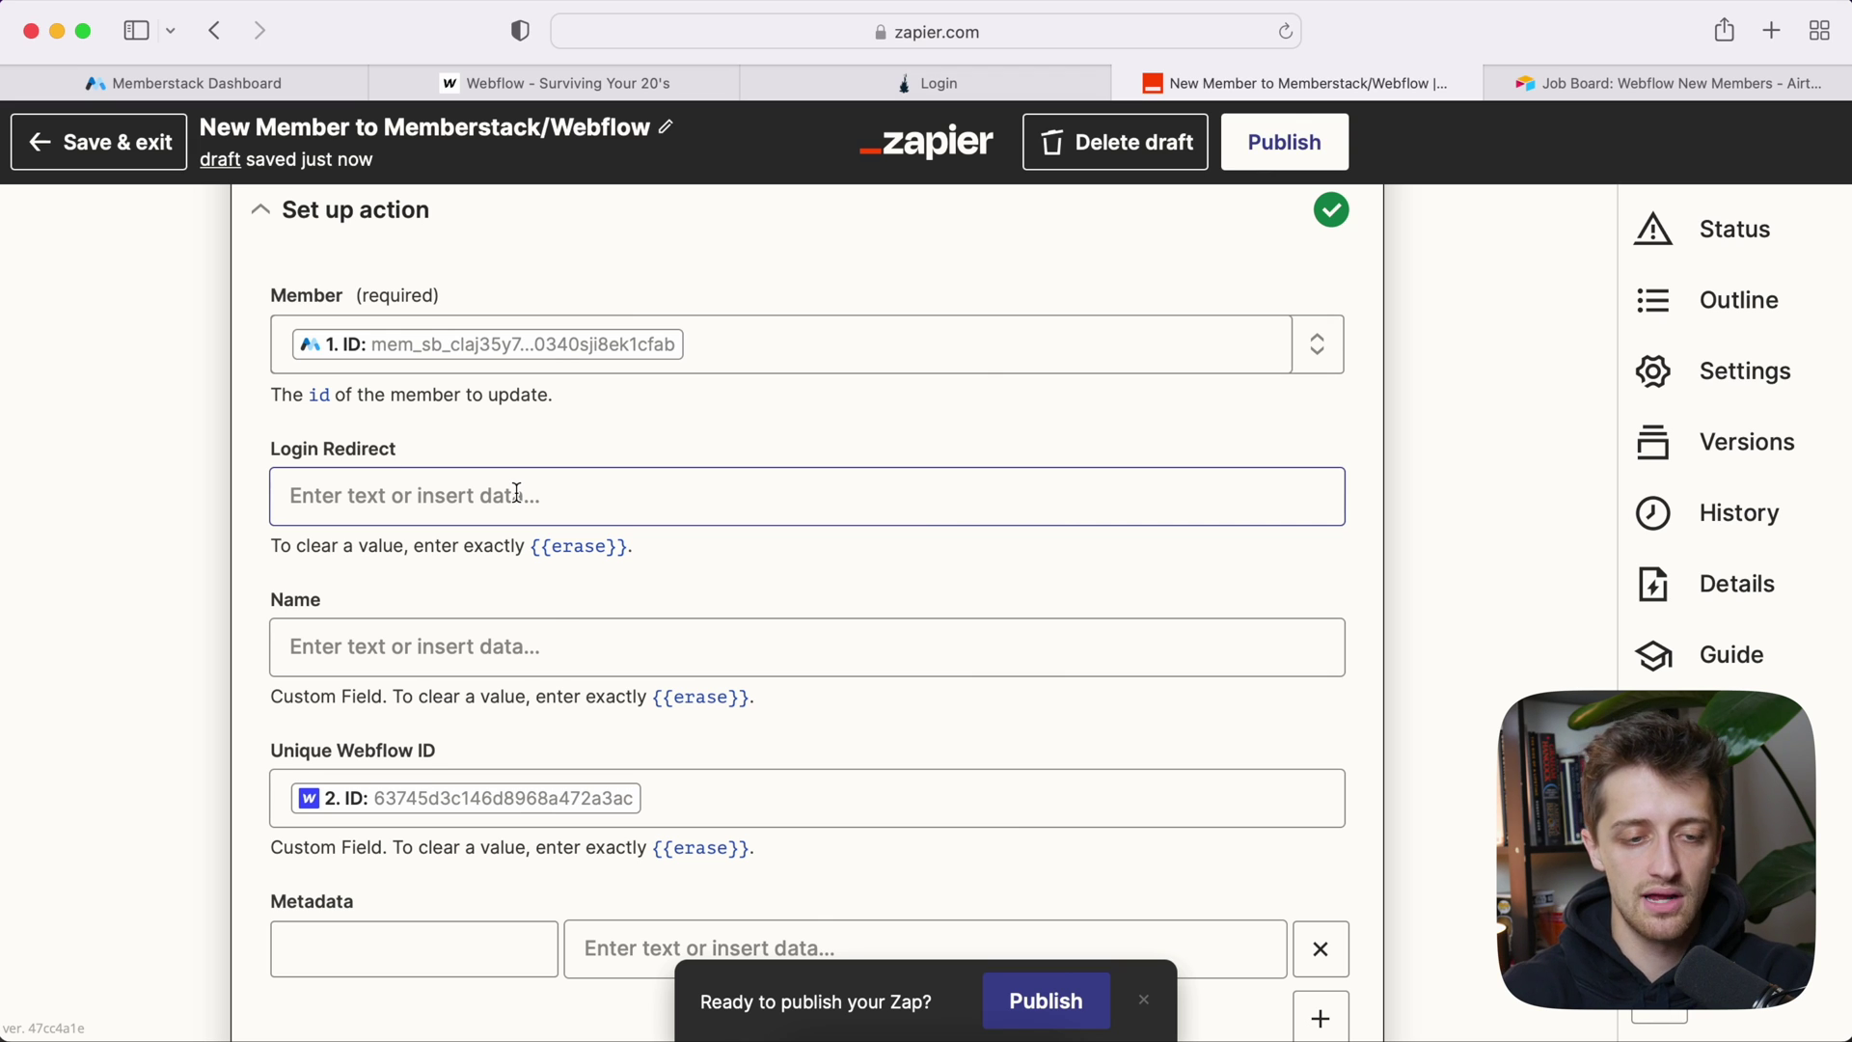
{"action": "left_click", "coordinate": [516, 493]}
{"action": "type", "text": "/ne"}
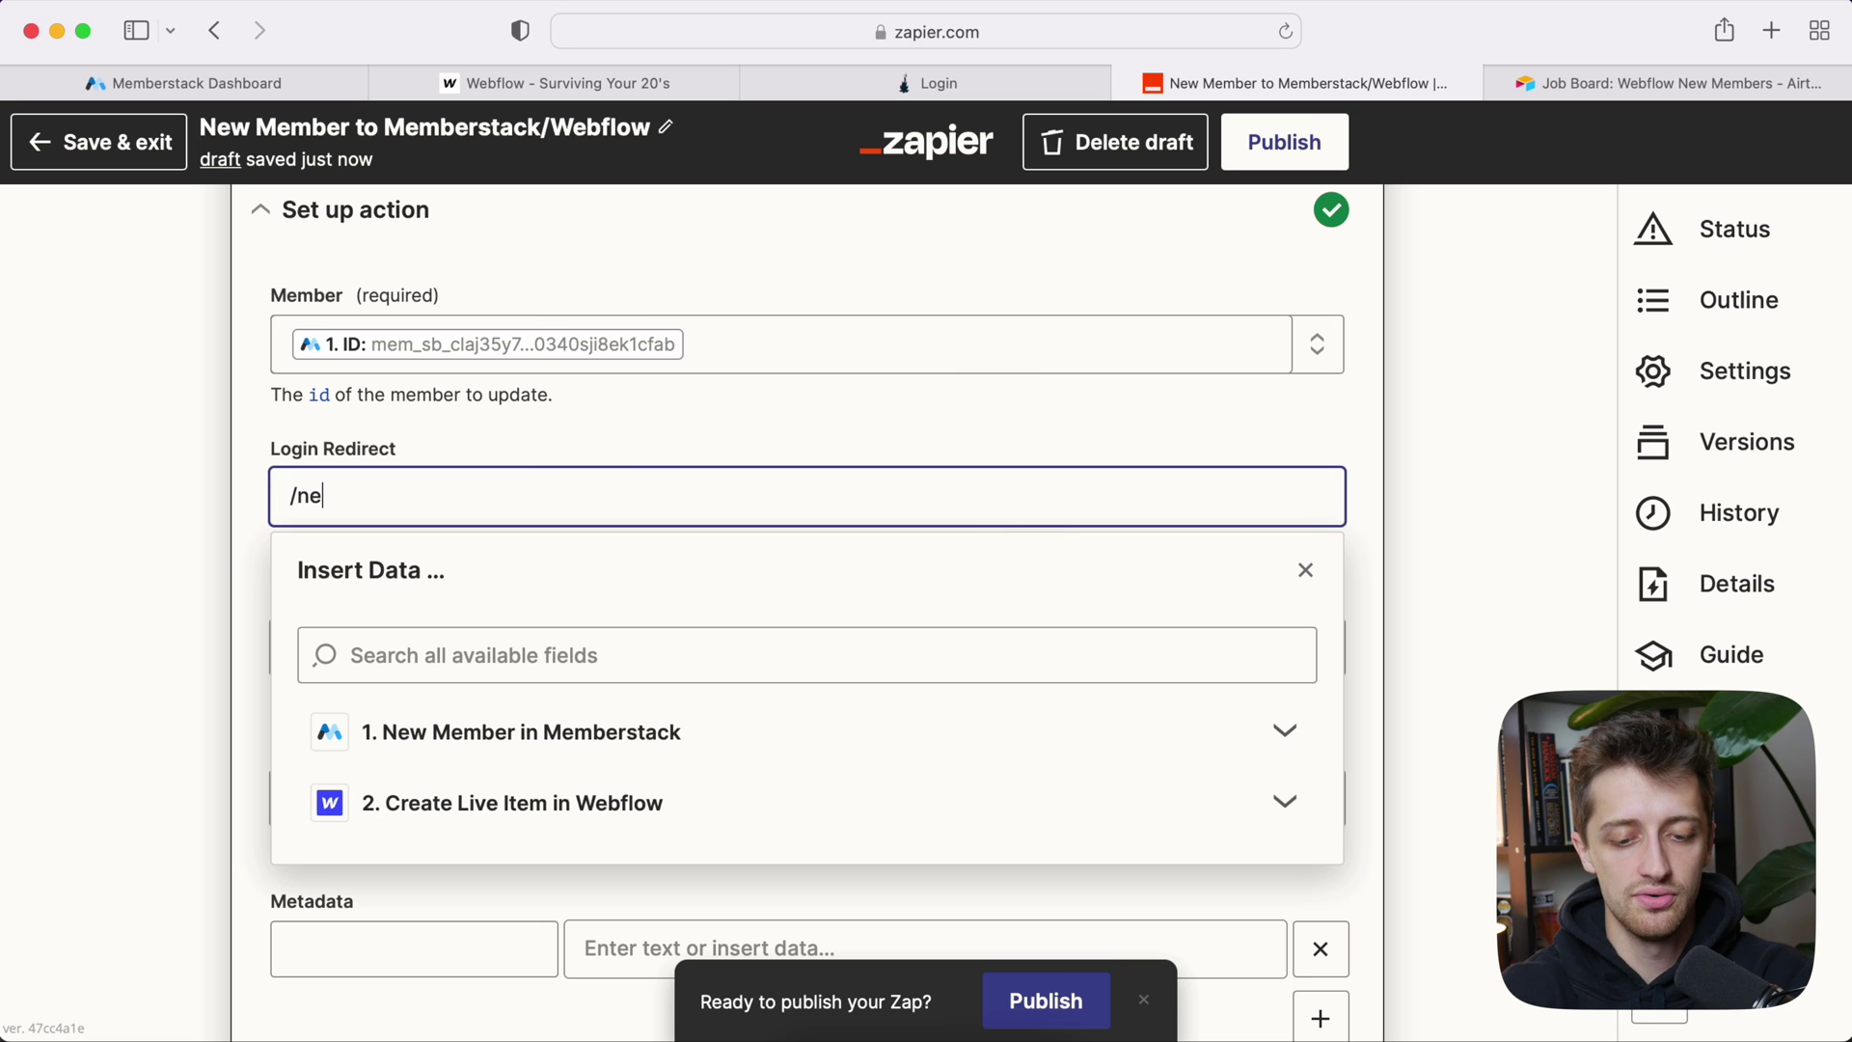
{"action": "type", "text": "w-members/"}
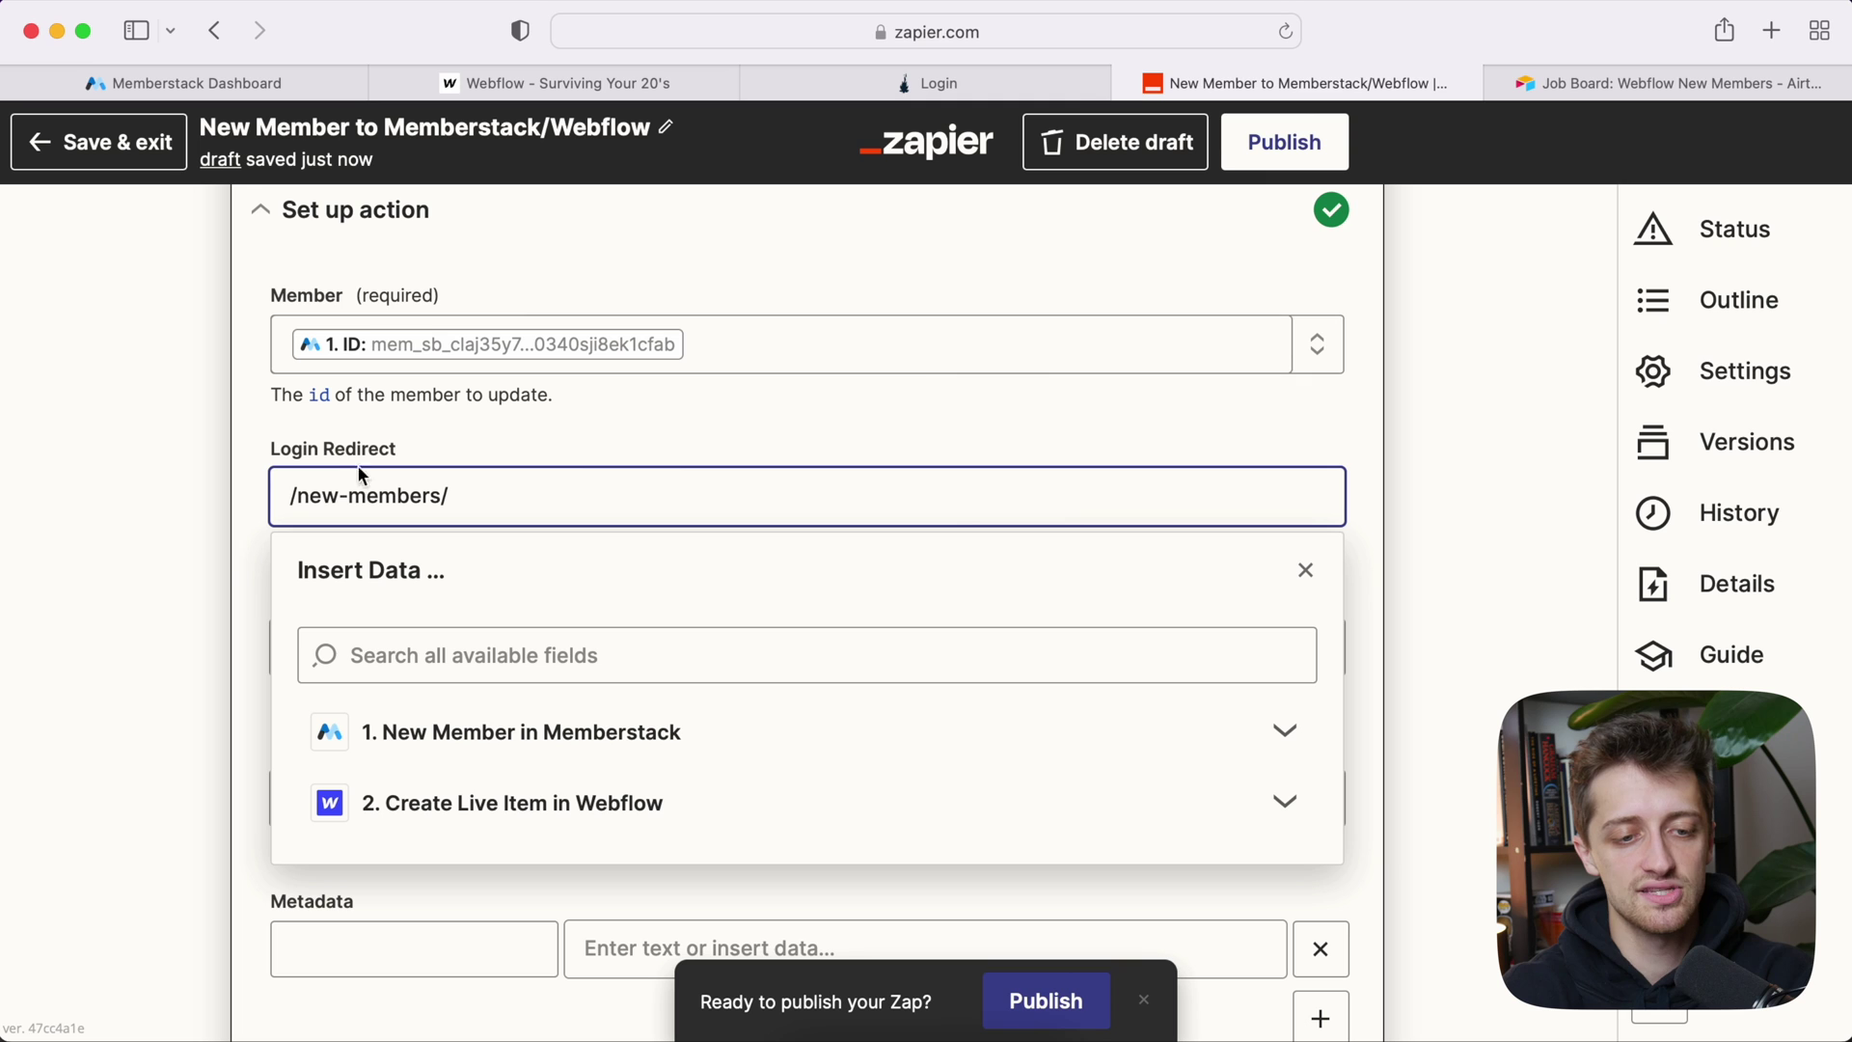
{"action": "left_click_drag", "start_coordinate": [302, 499], "coordinate": [434, 498]}
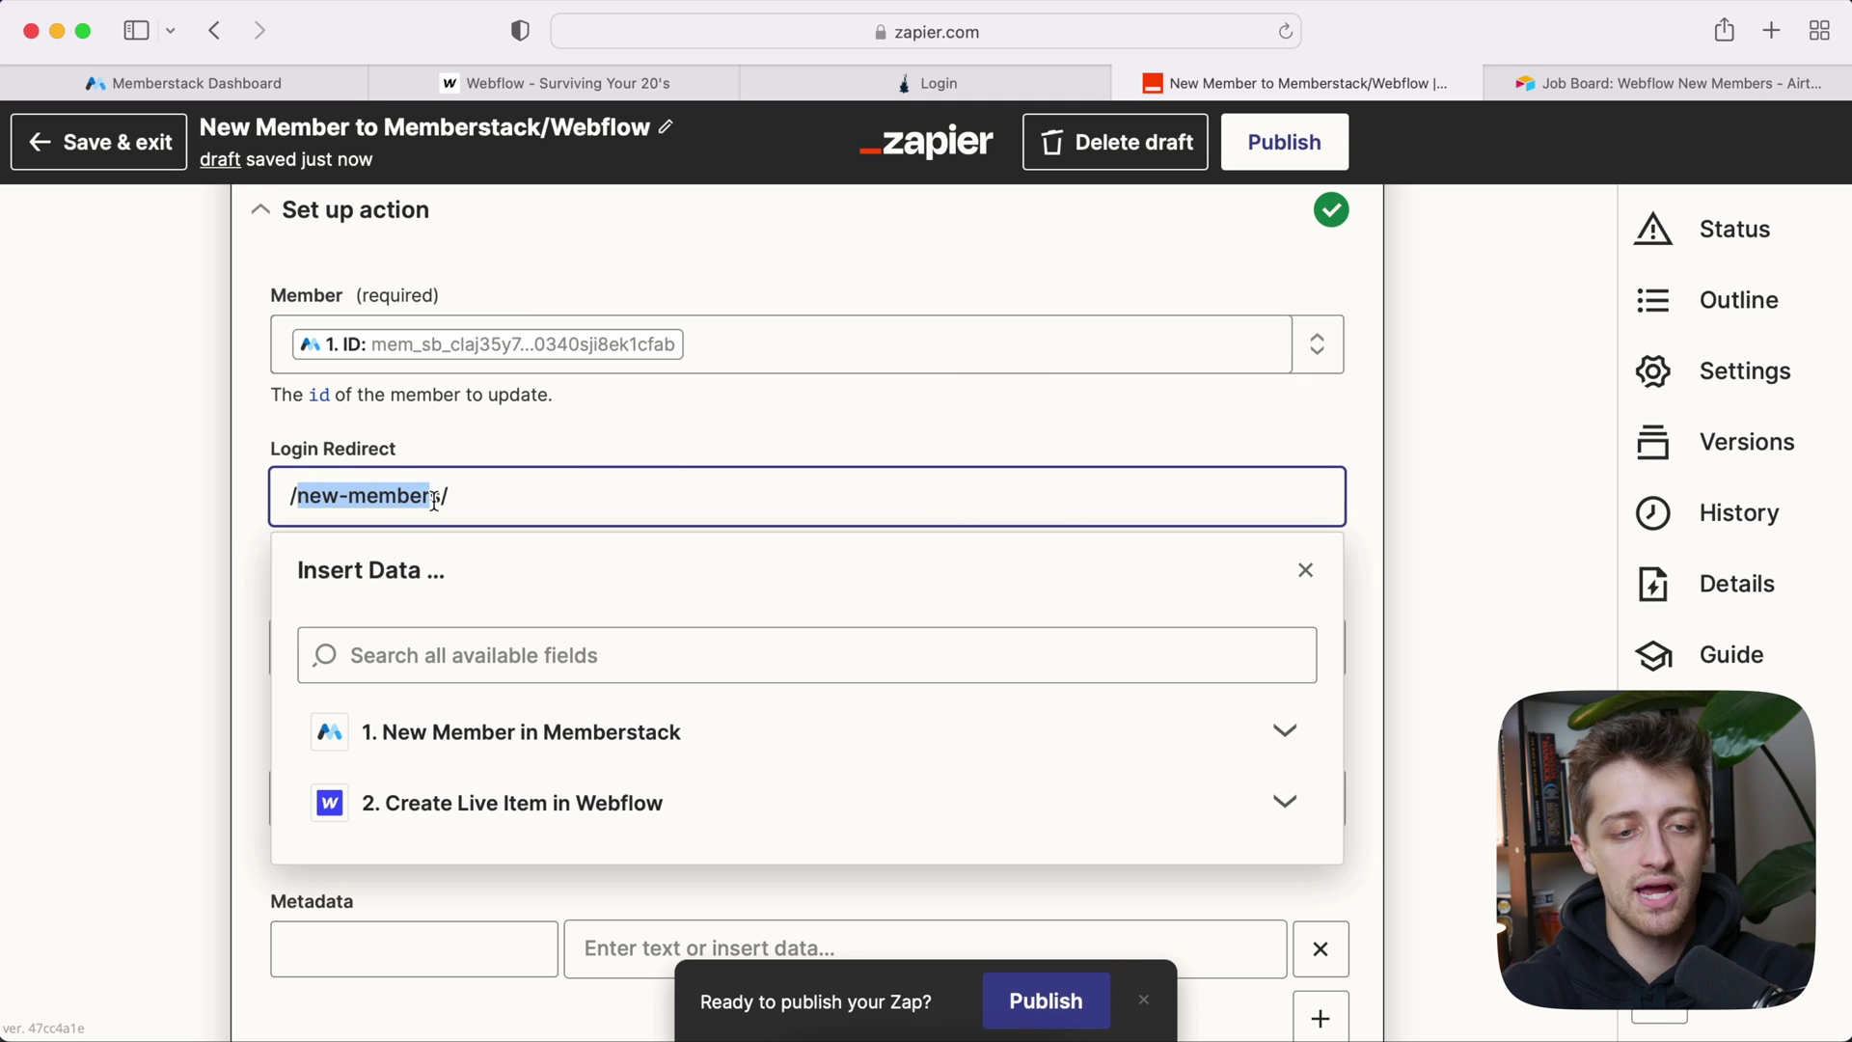
{"action": "left_click", "coordinate": [459, 80]}
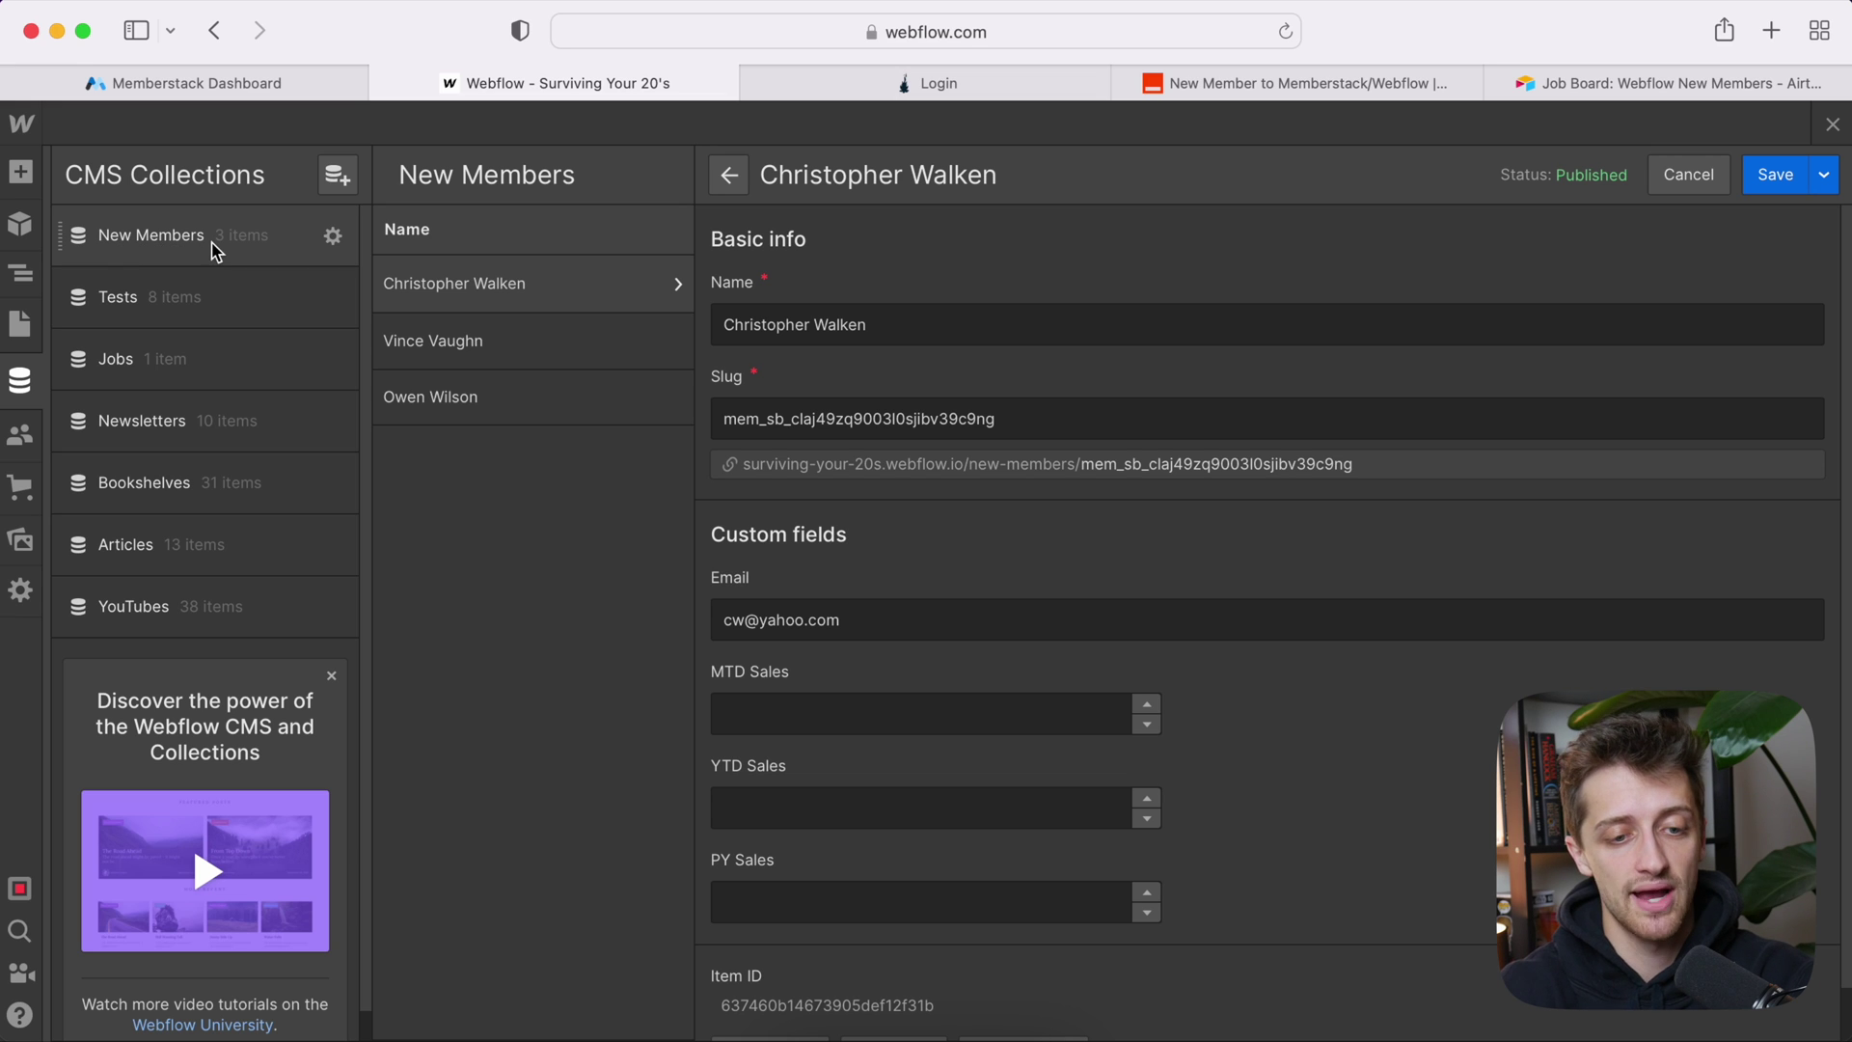
{"action": "left_click", "coordinate": [1205, 83]}
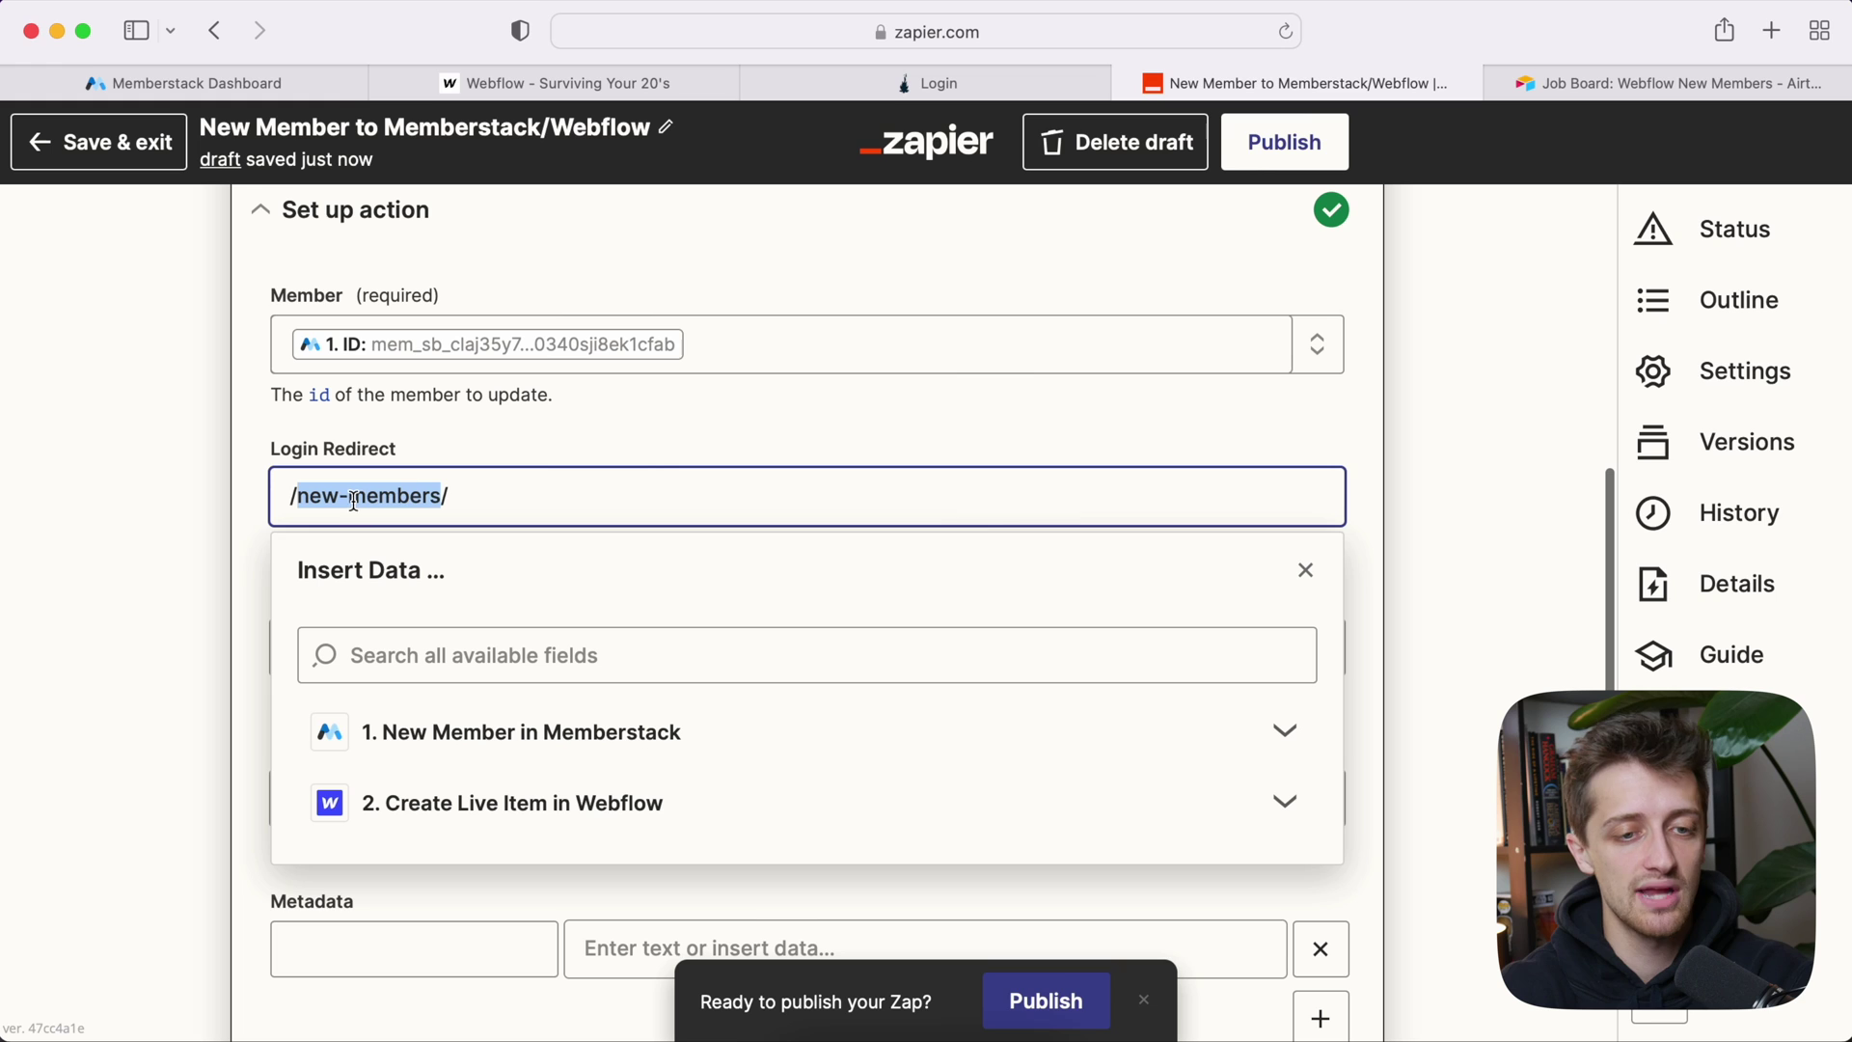
{"action": "left_click", "coordinate": [478, 80]}
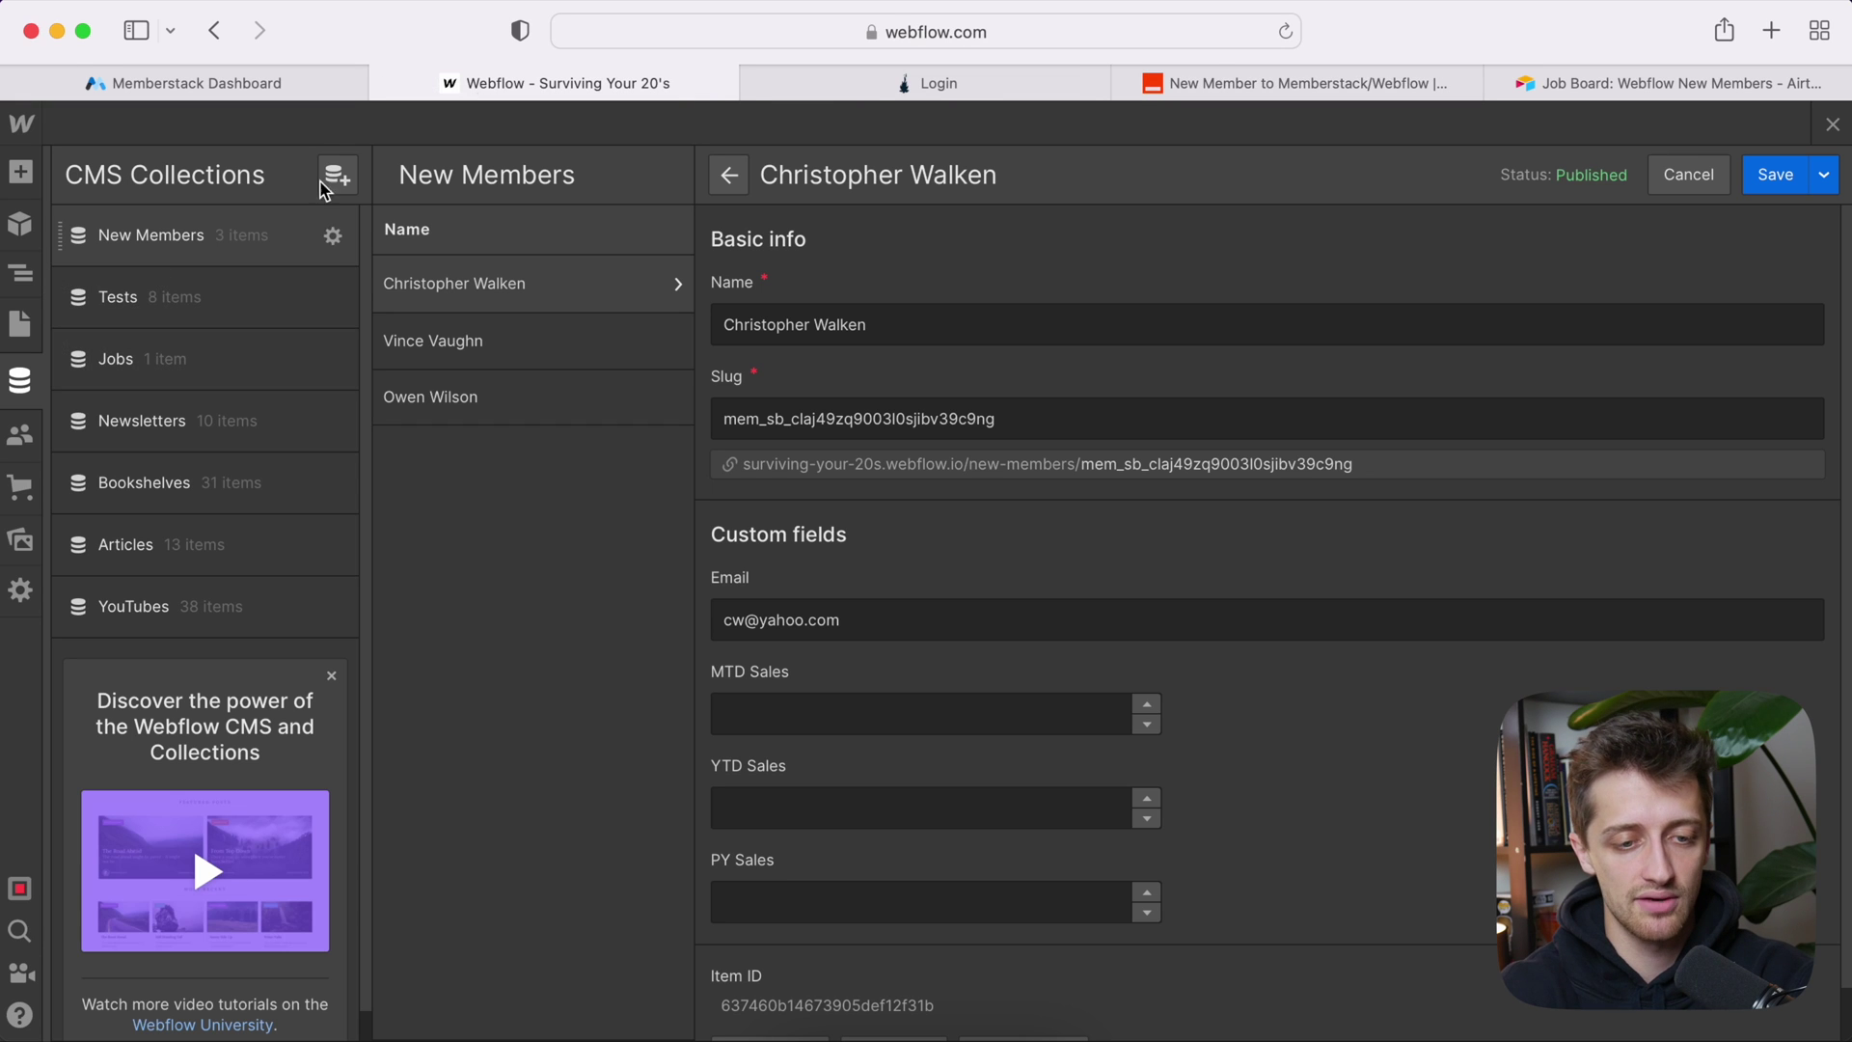
{"action": "left_click", "coordinate": [1273, 85]}
Step: Append the Memberstack trigger's '1. ID' to the Login Redirect path
{"action": "left_click", "coordinate": [503, 499]}
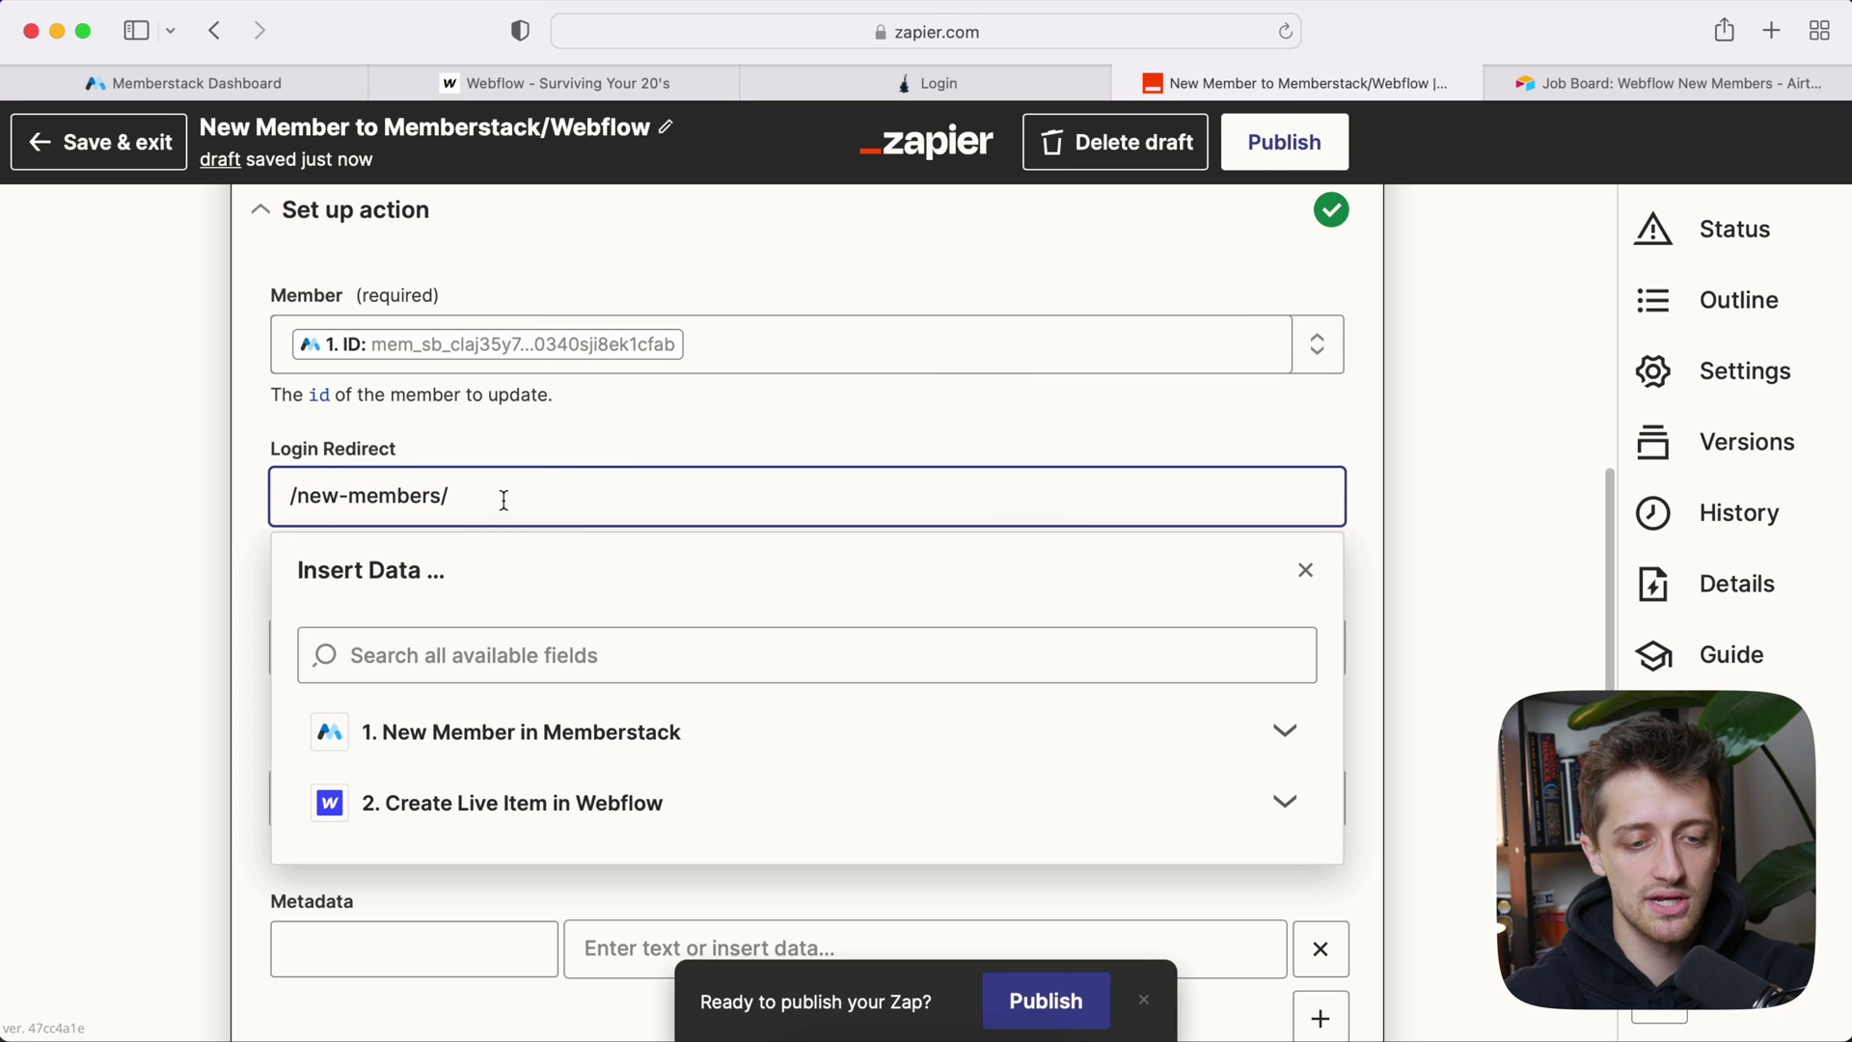
{"action": "left_click", "coordinate": [495, 733]}
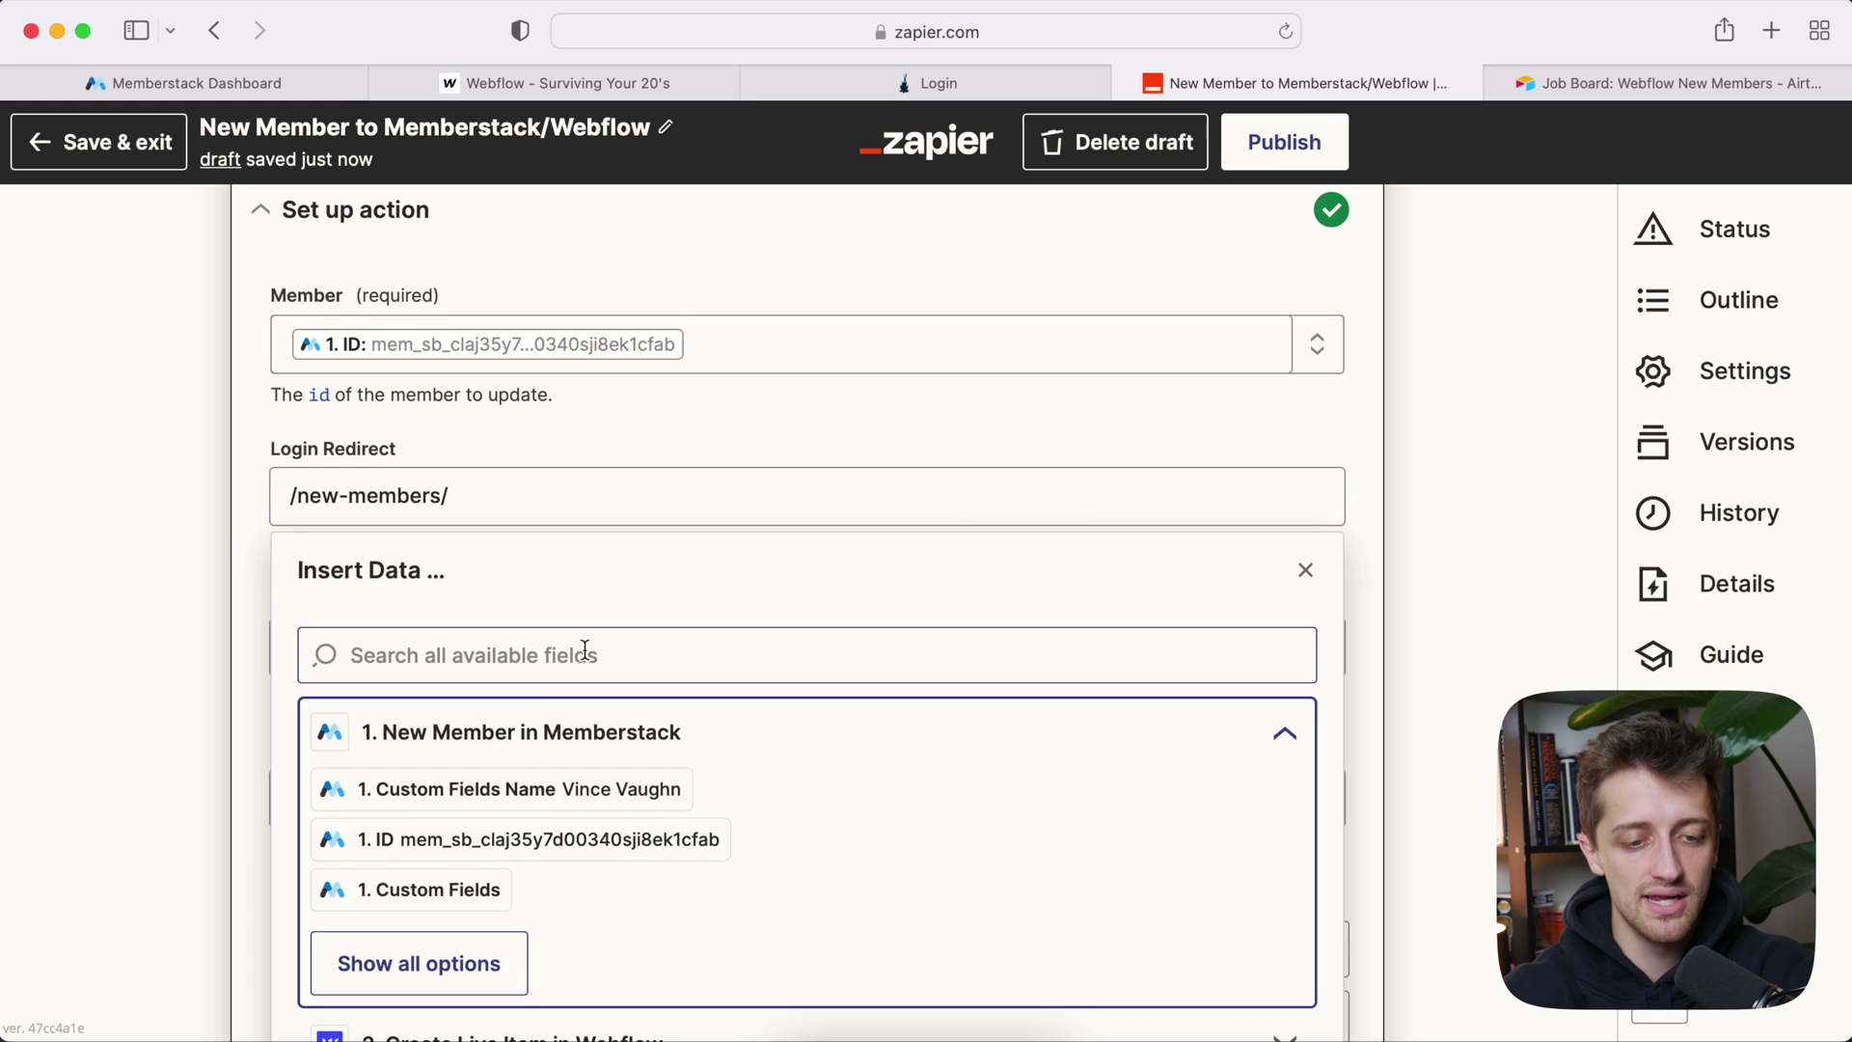
{"action": "scroll", "coordinate": [583, 647], "scroll_direction": "down", "scroll_amount": 3}
{"action": "left_click", "coordinate": [579, 707]}
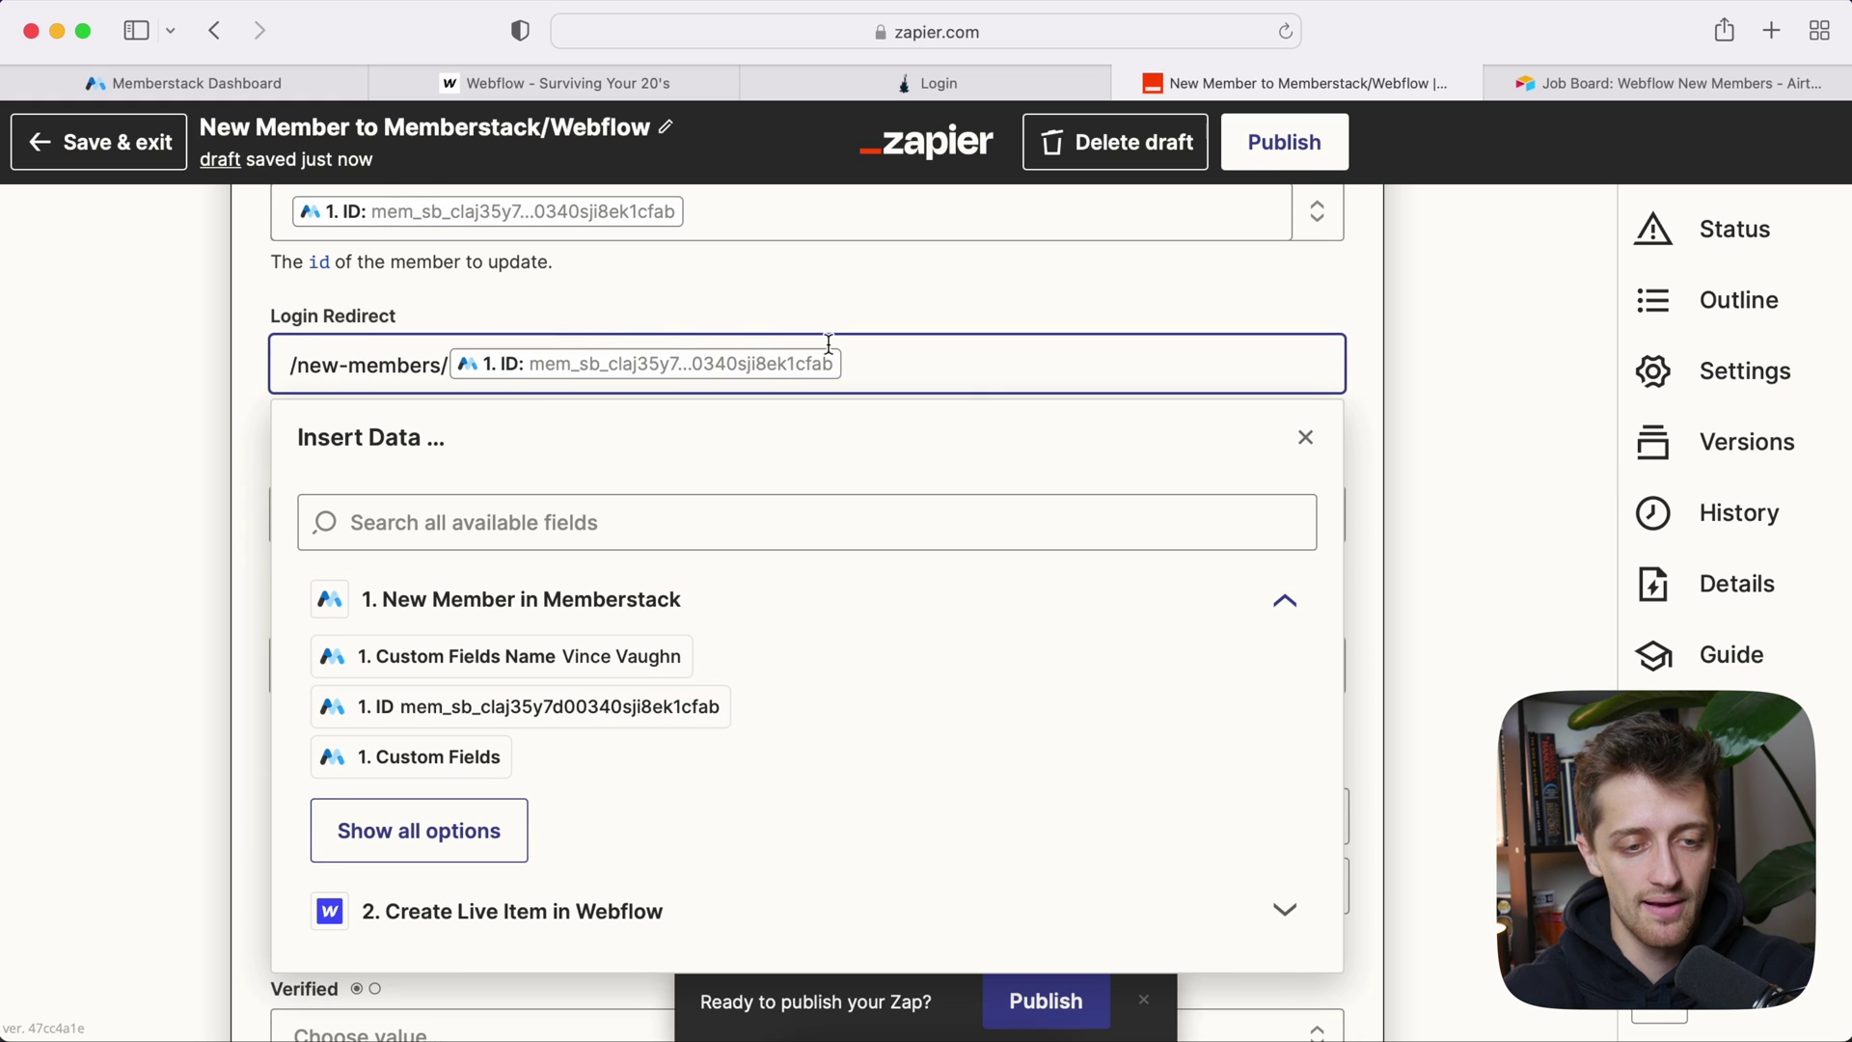
{"action": "left_click", "coordinate": [247, 432]}
{"action": "scroll", "coordinate": [207, 391], "scroll_direction": "up", "scroll_amount": 3}
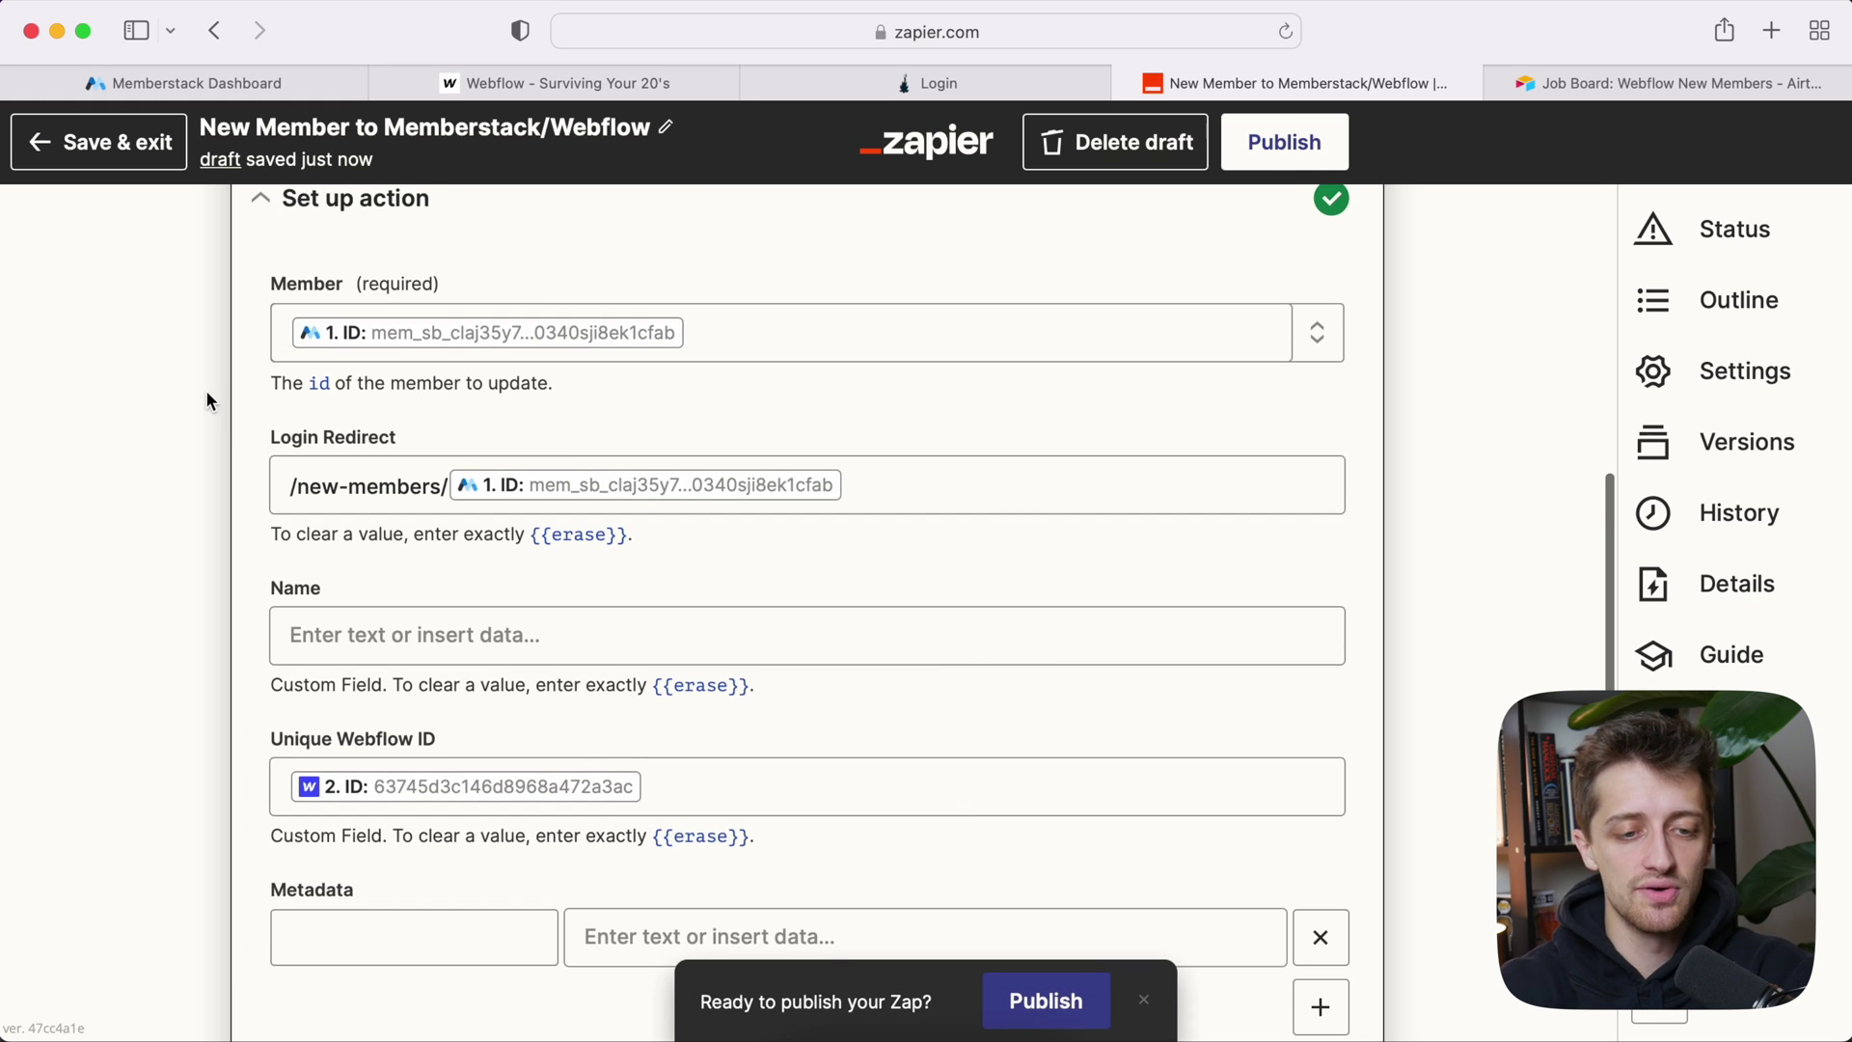
{"action": "left_click", "coordinate": [864, 485]}
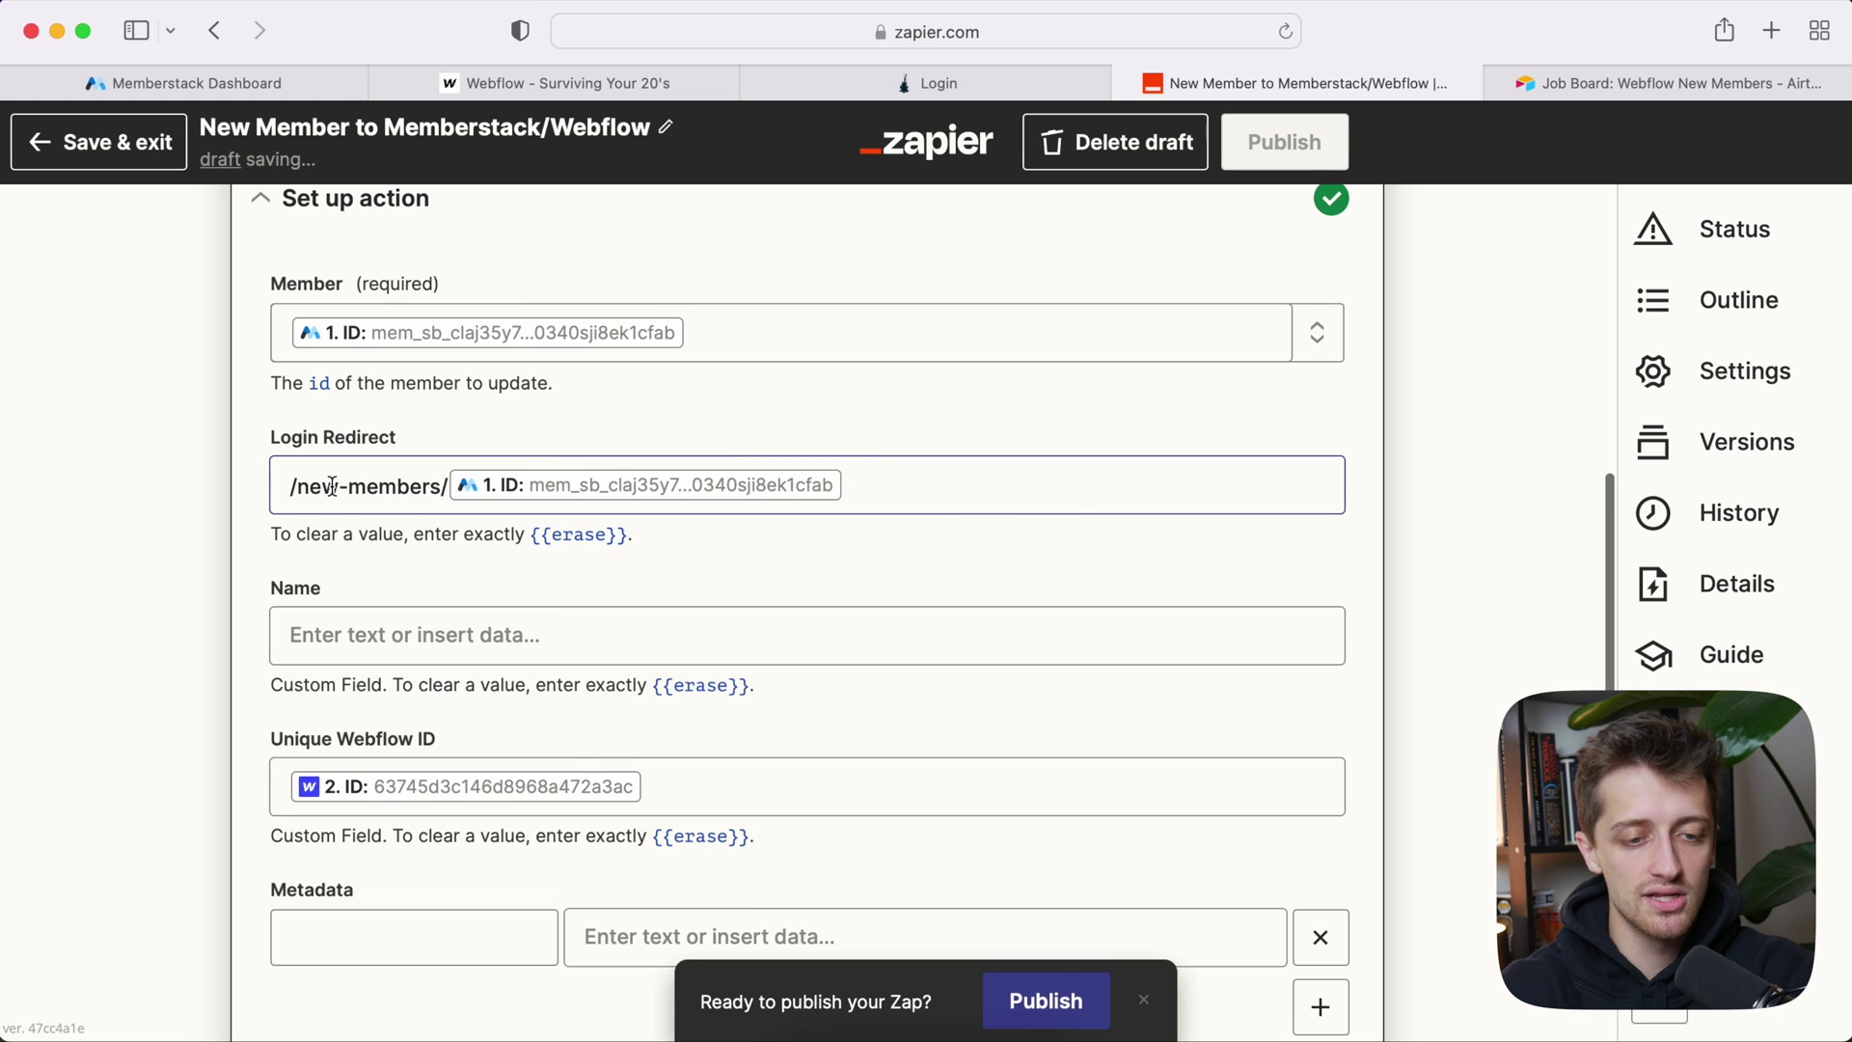
Step: Add the missing leading slash to Login Redirect, then retest the Update Member action
{"action": "left_click", "coordinate": [292, 488]}
{"action": "type", "text": "/"}
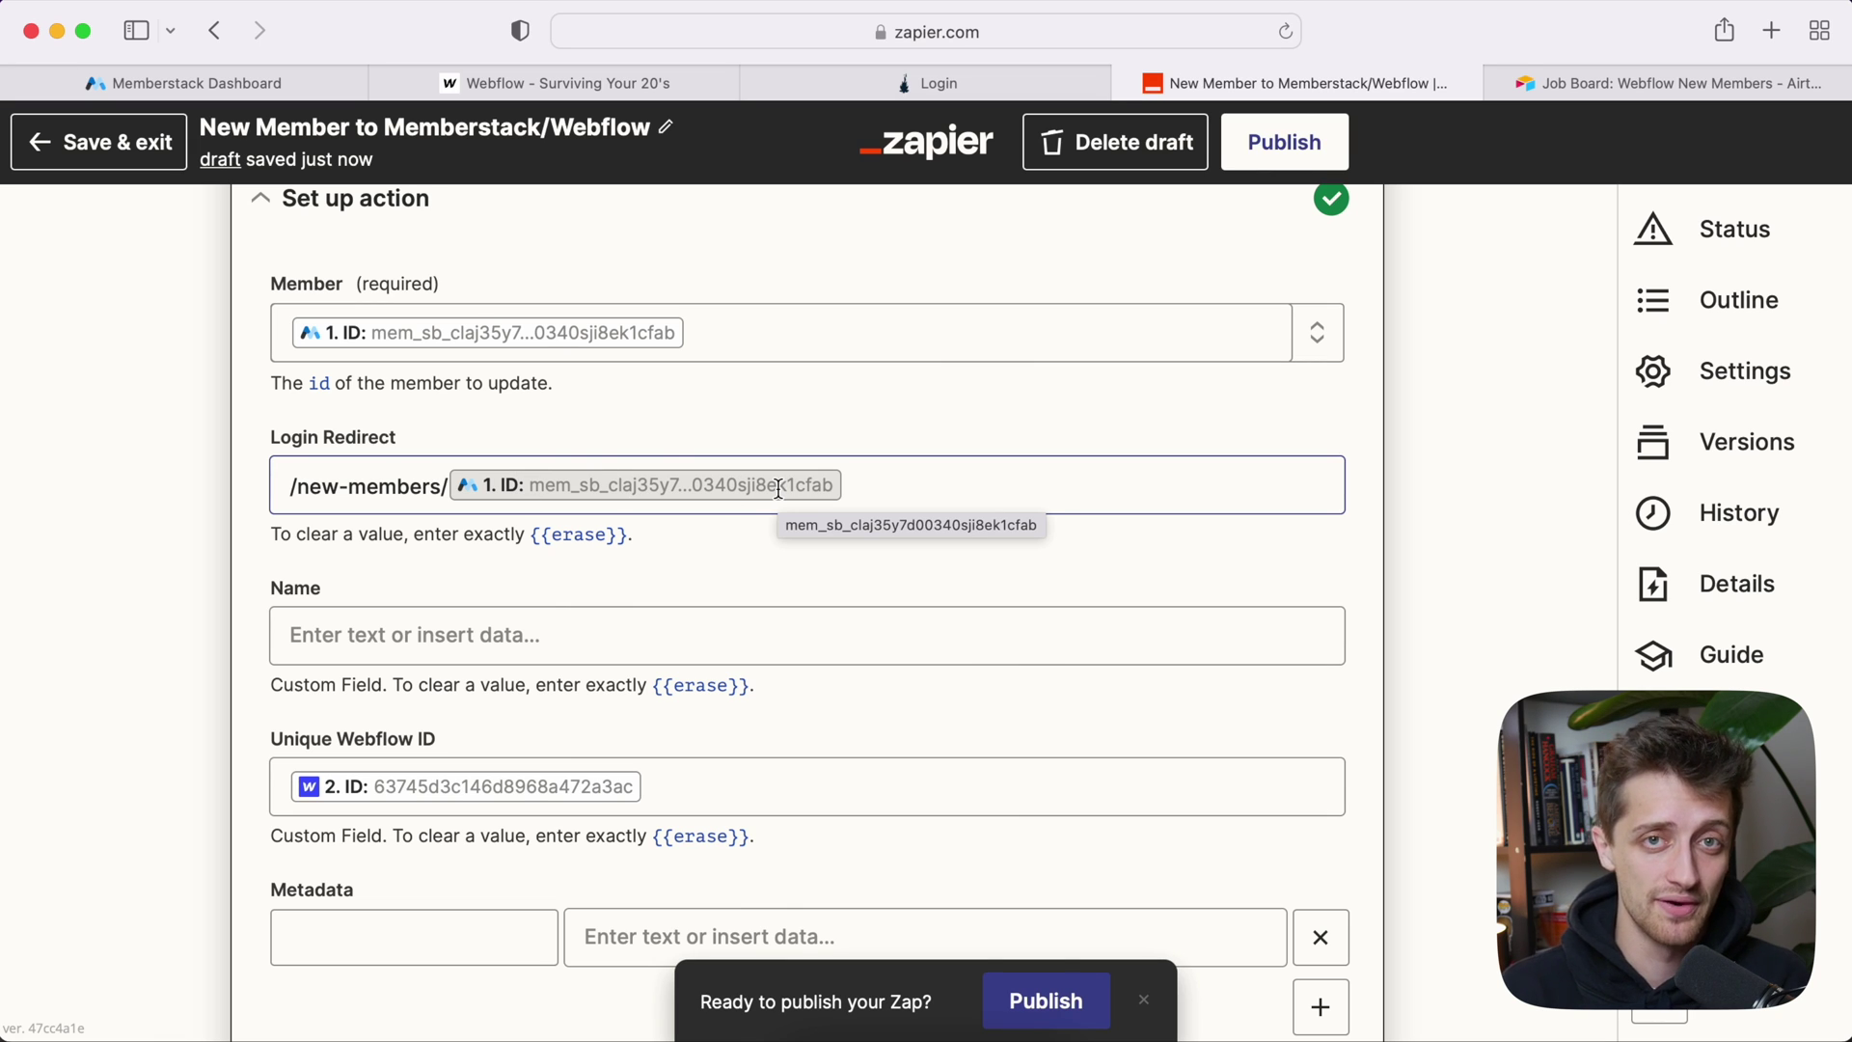
{"action": "scroll", "coordinate": [780, 489], "scroll_direction": "down", "scroll_amount": 5}
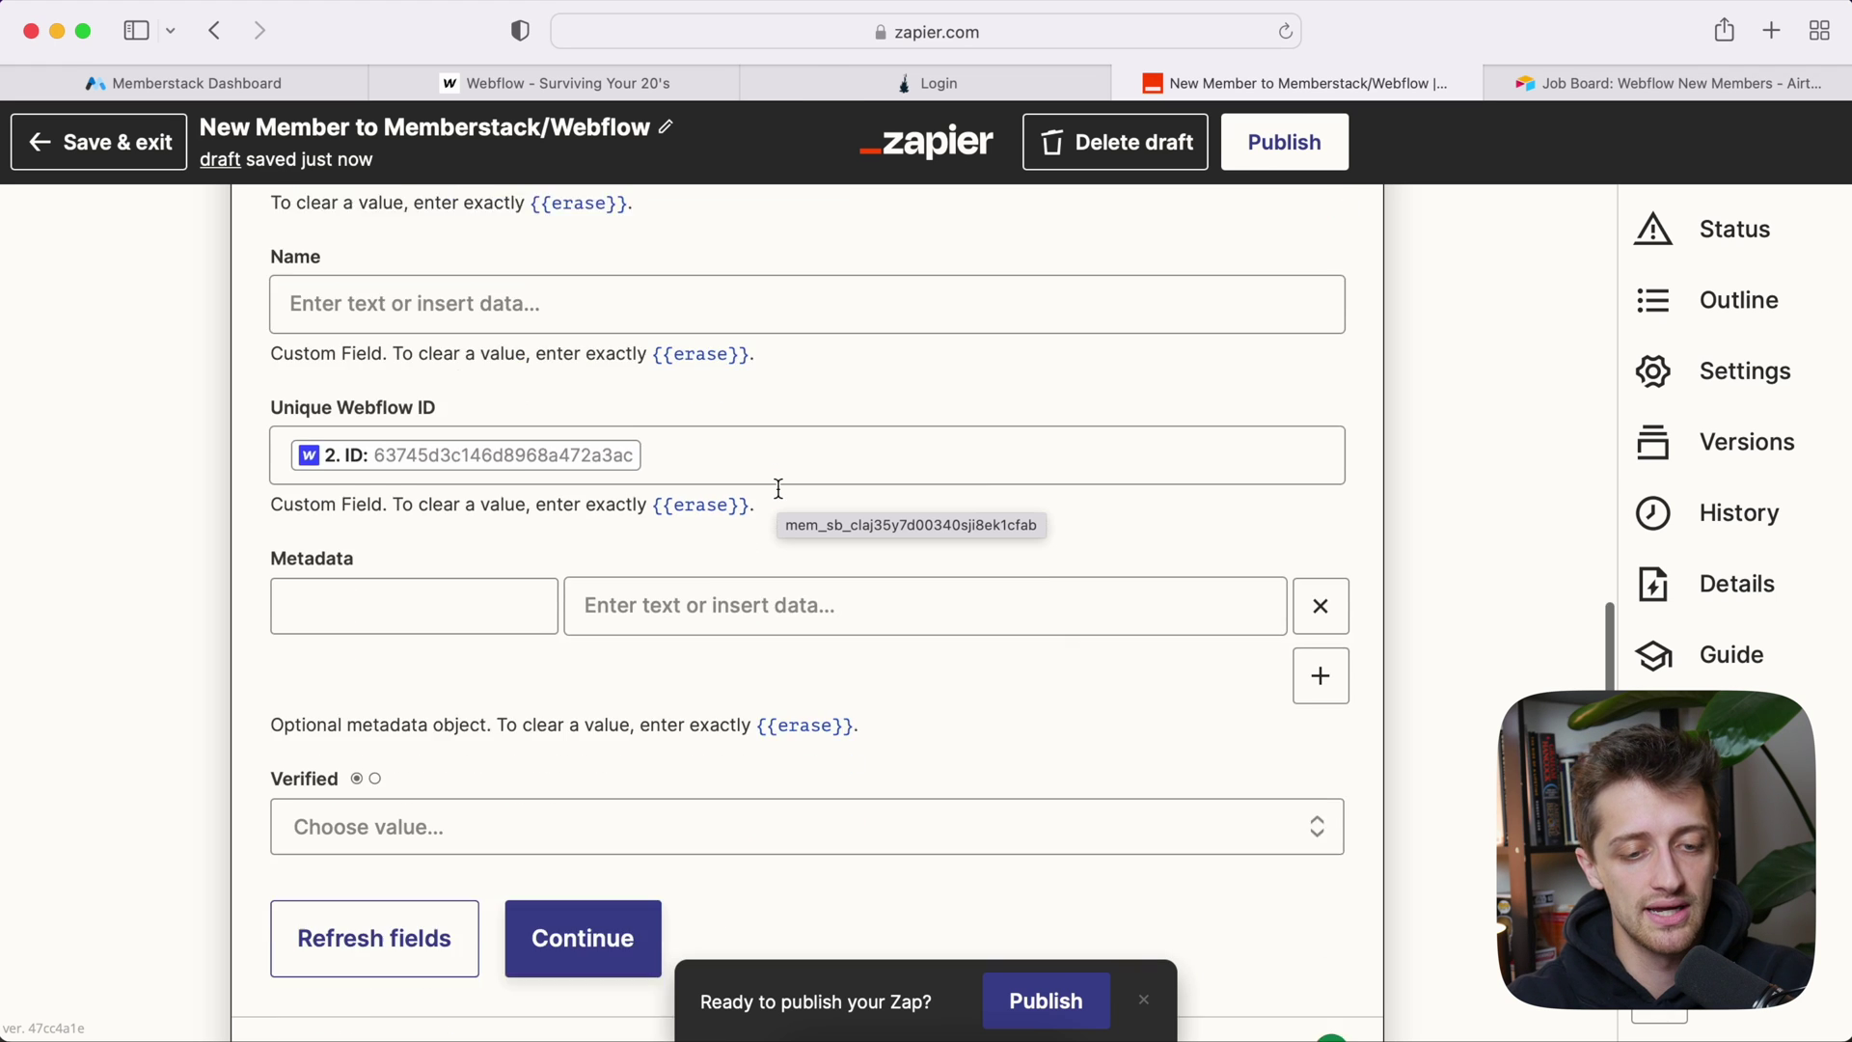
{"action": "left_click", "coordinate": [550, 756]}
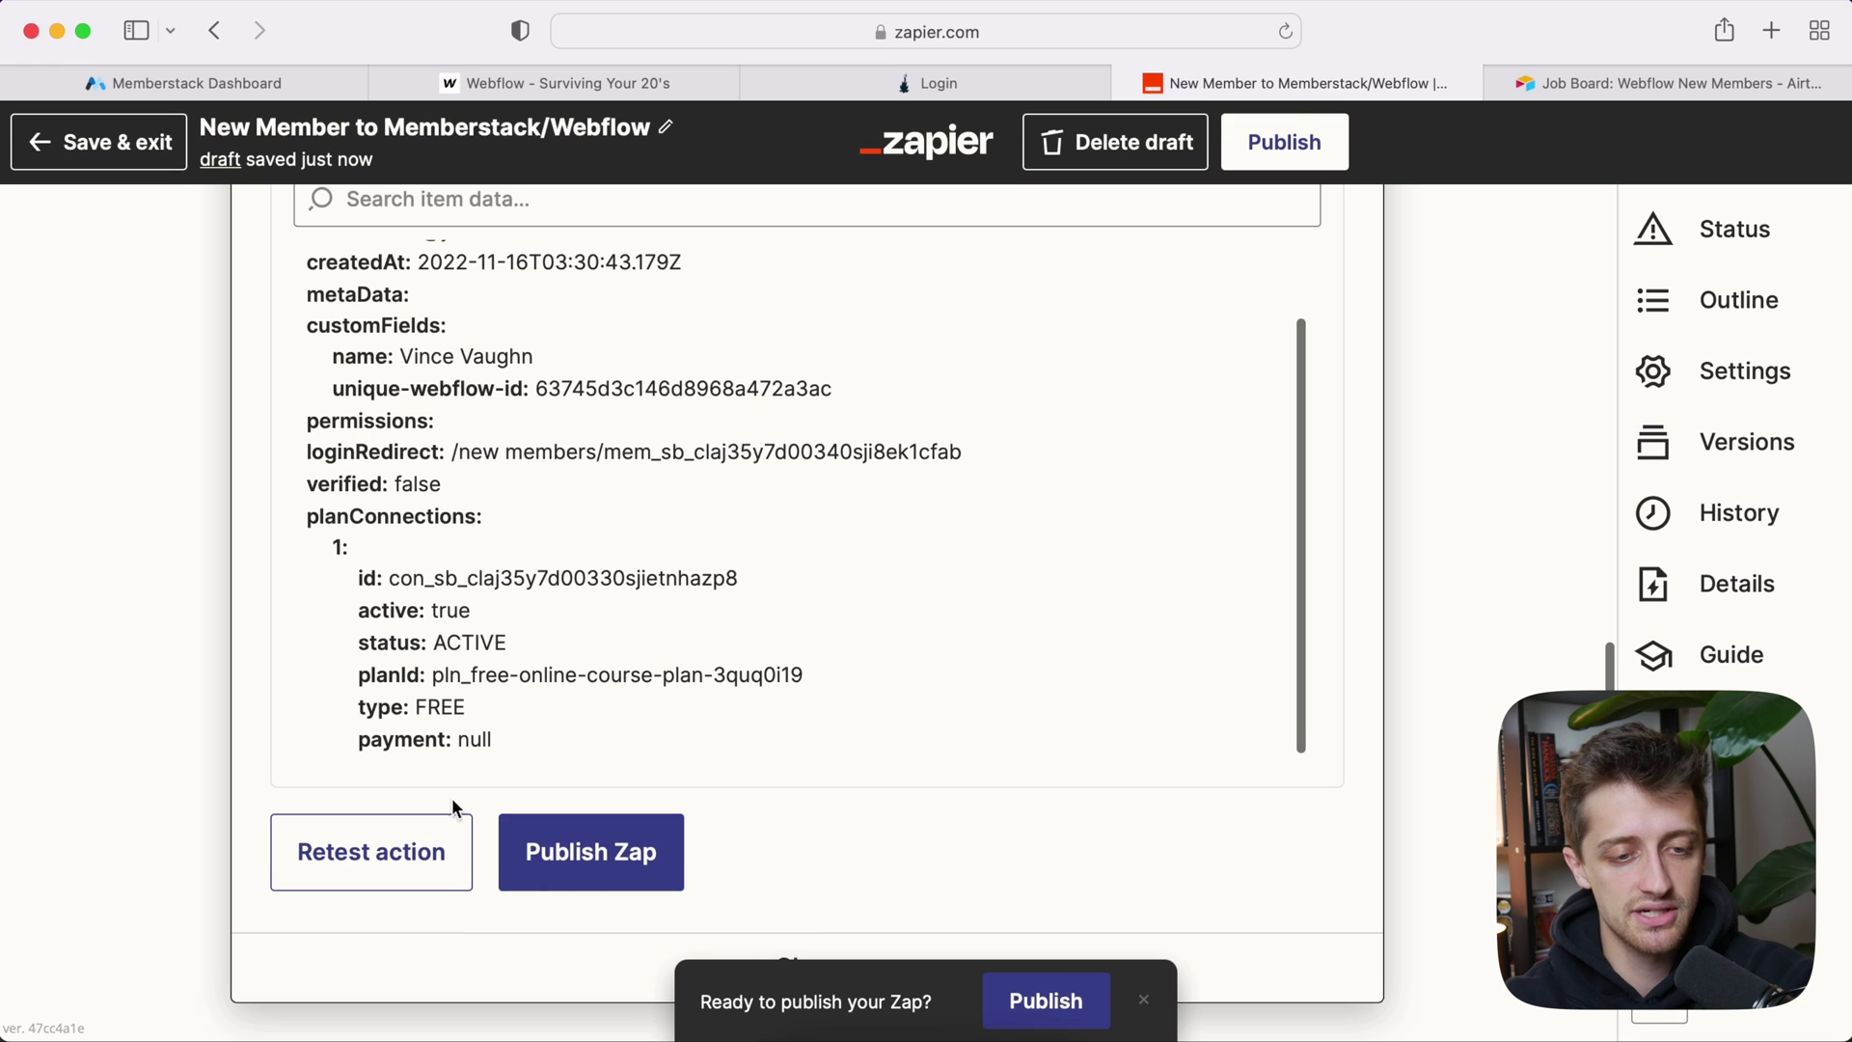
{"action": "left_click", "coordinate": [438, 829]}
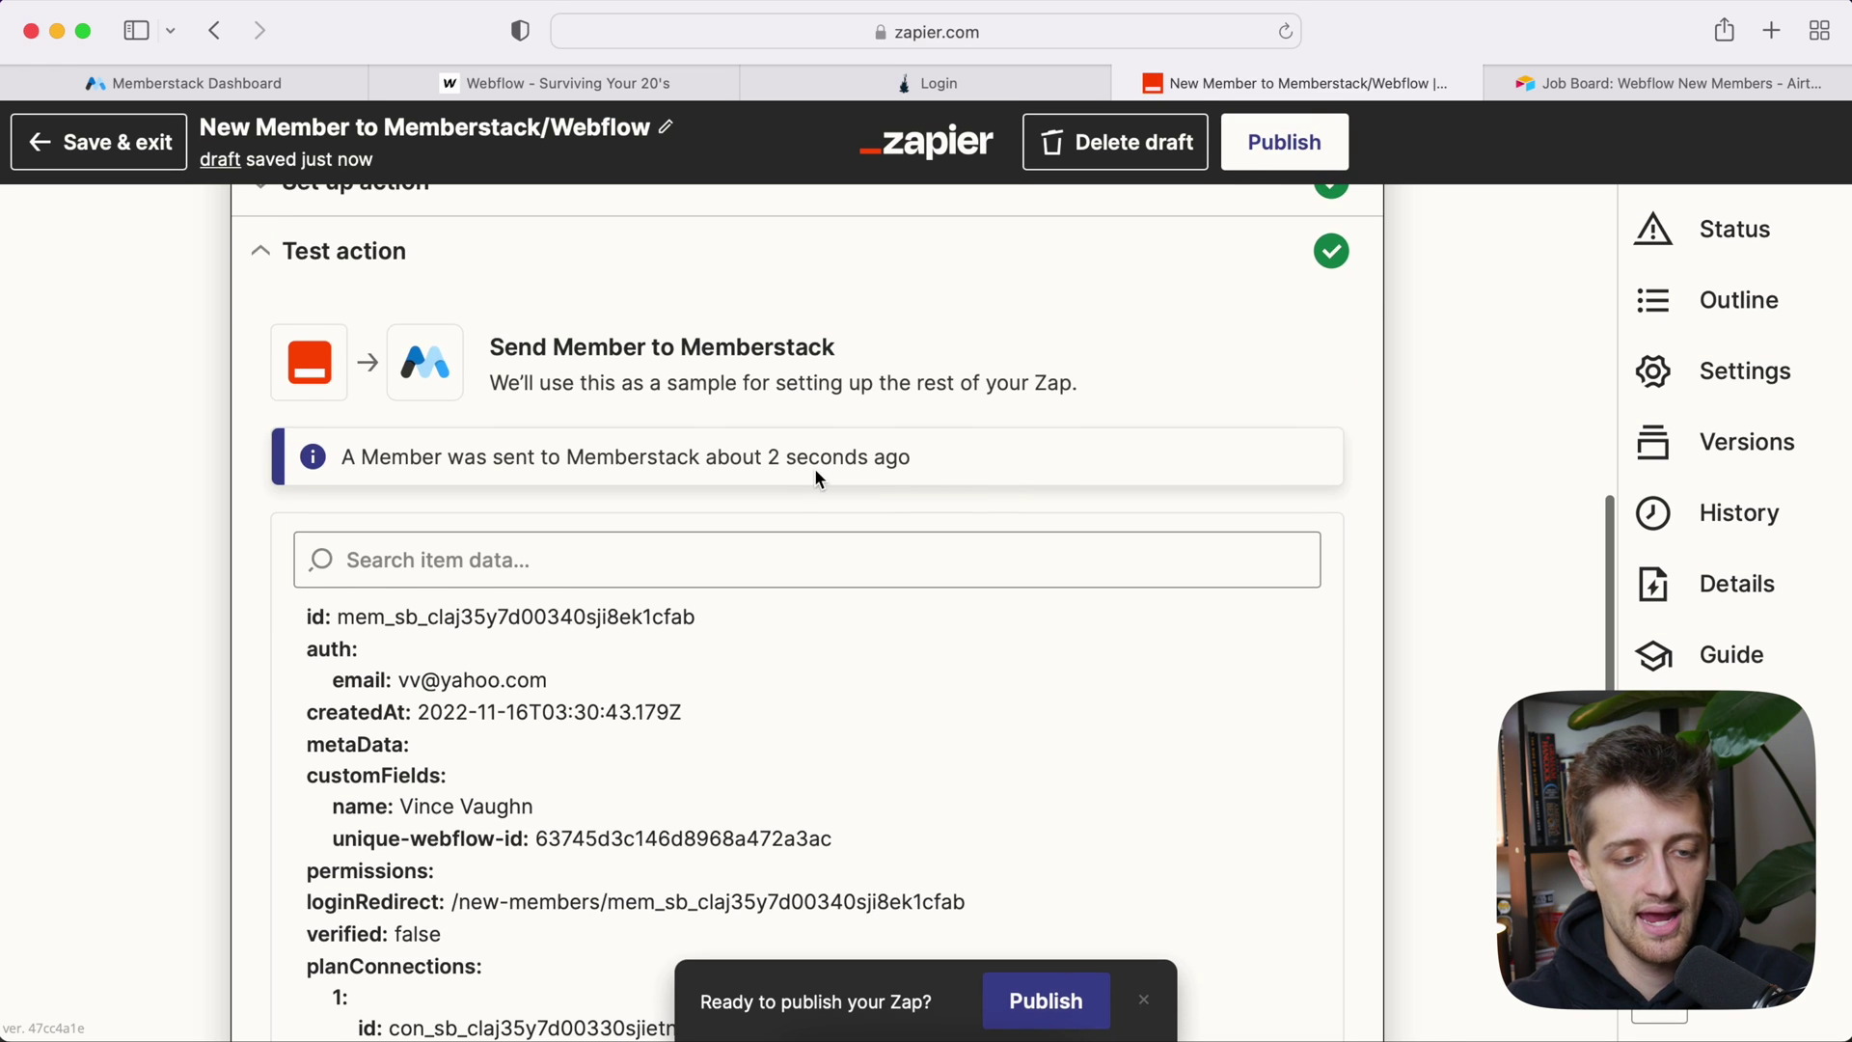
{"action": "scroll", "coordinate": [814, 467], "scroll_direction": "down", "scroll_amount": 2}
{"action": "scroll", "coordinate": [579, 520], "scroll_direction": "down", "scroll_amount": 2}
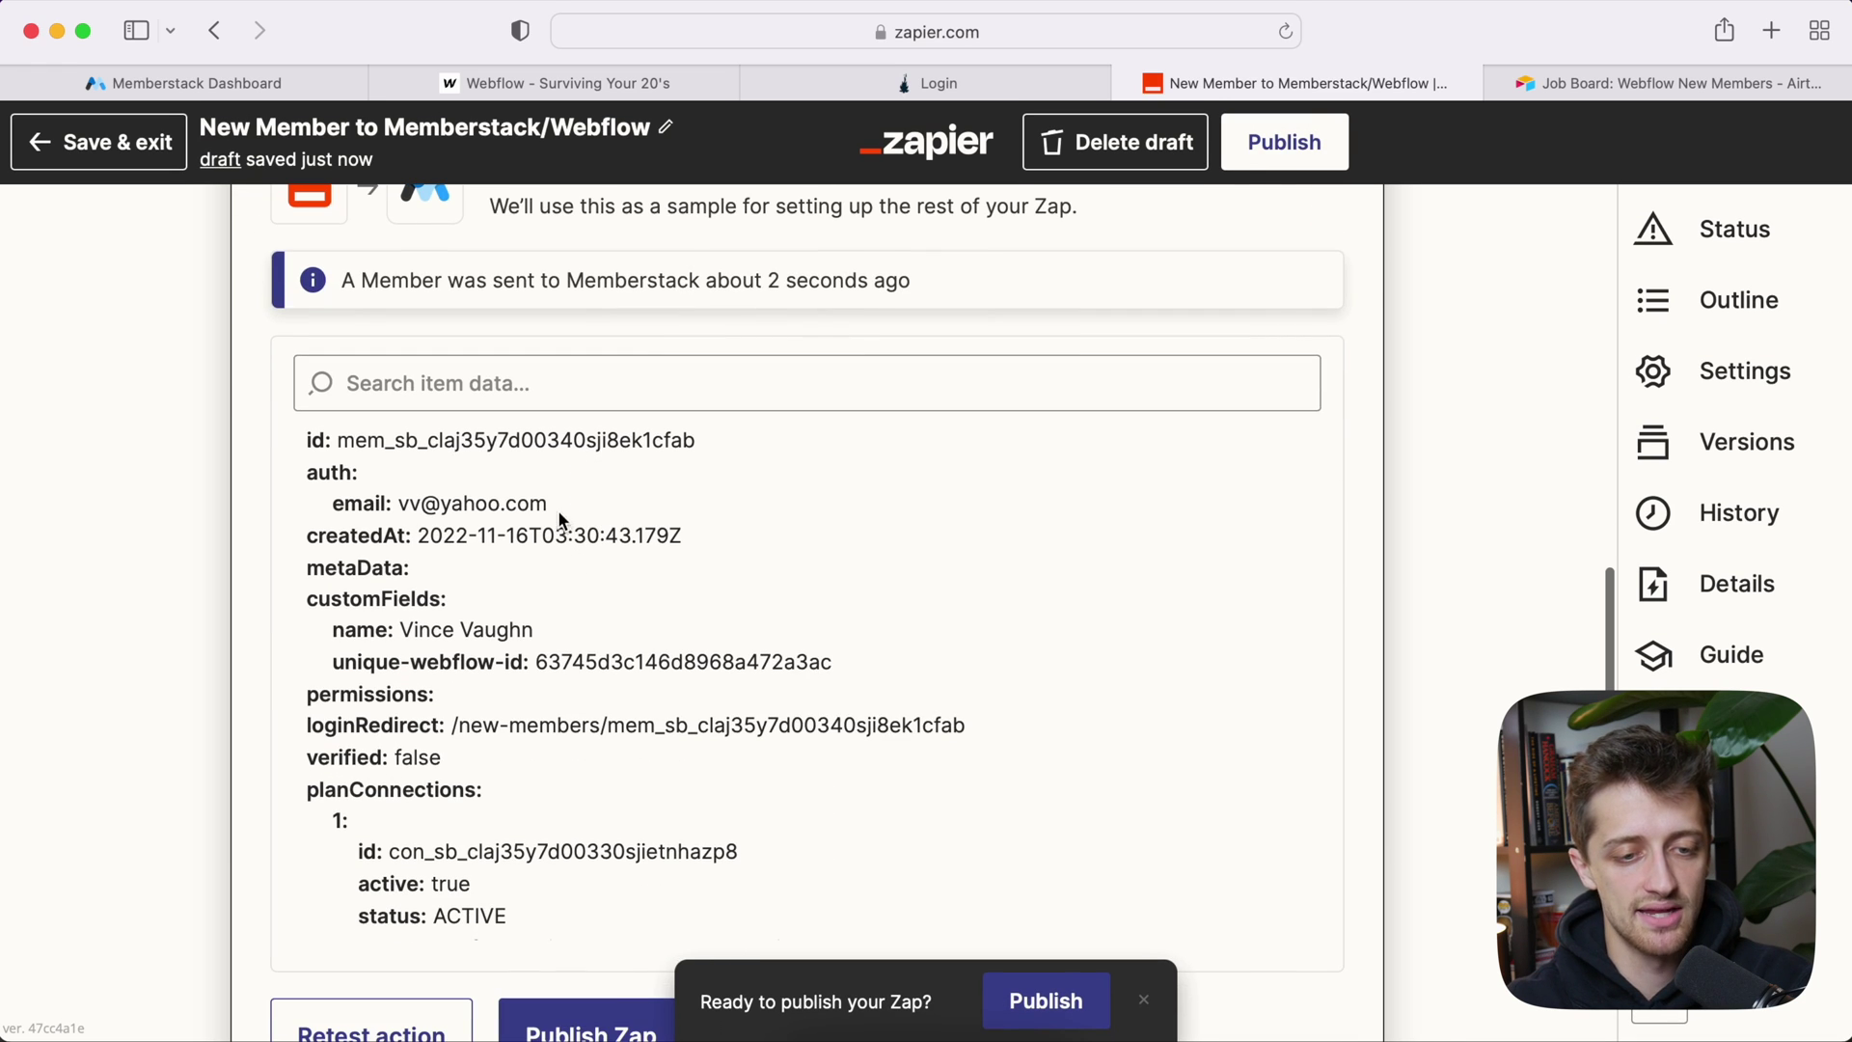
Step: Verify the test member's Unique Webflow ID and Login Redirect /new-members/ plus ID in Memberstack
{"action": "left_click", "coordinate": [270, 94]}
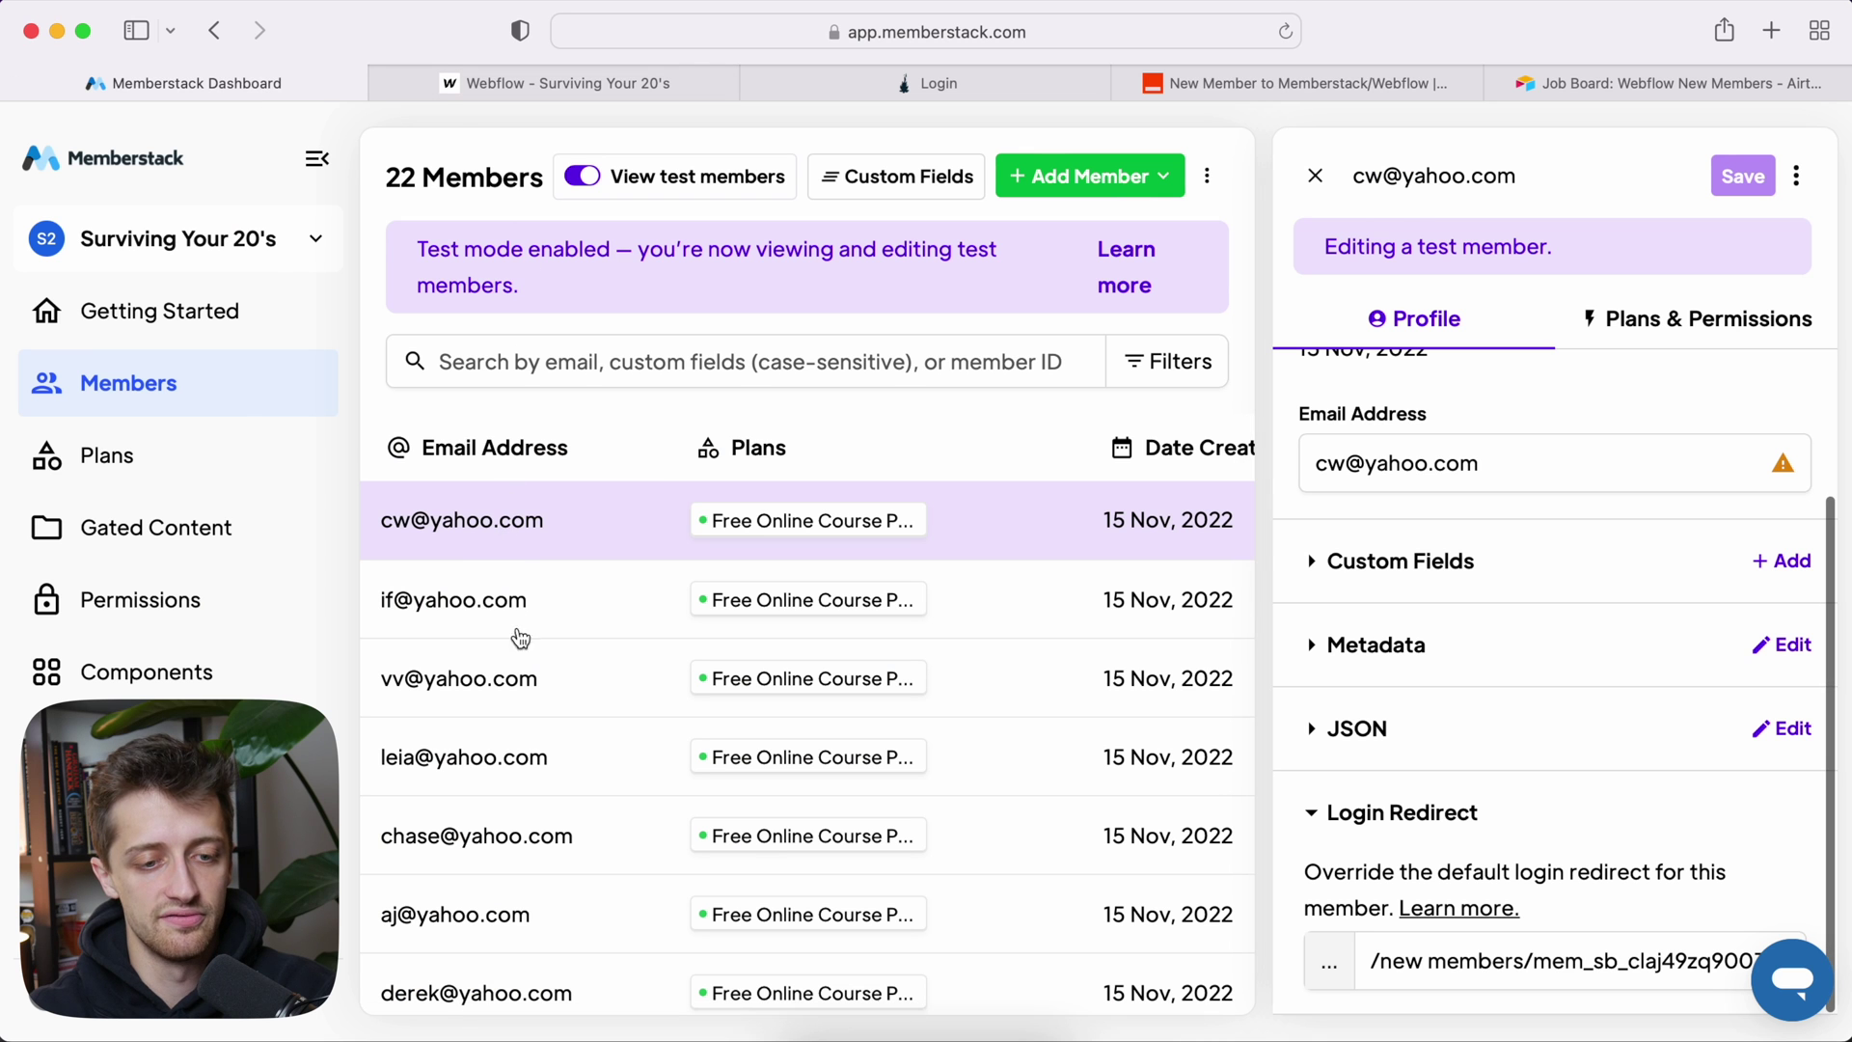
{"action": "left_click", "coordinate": [521, 663]}
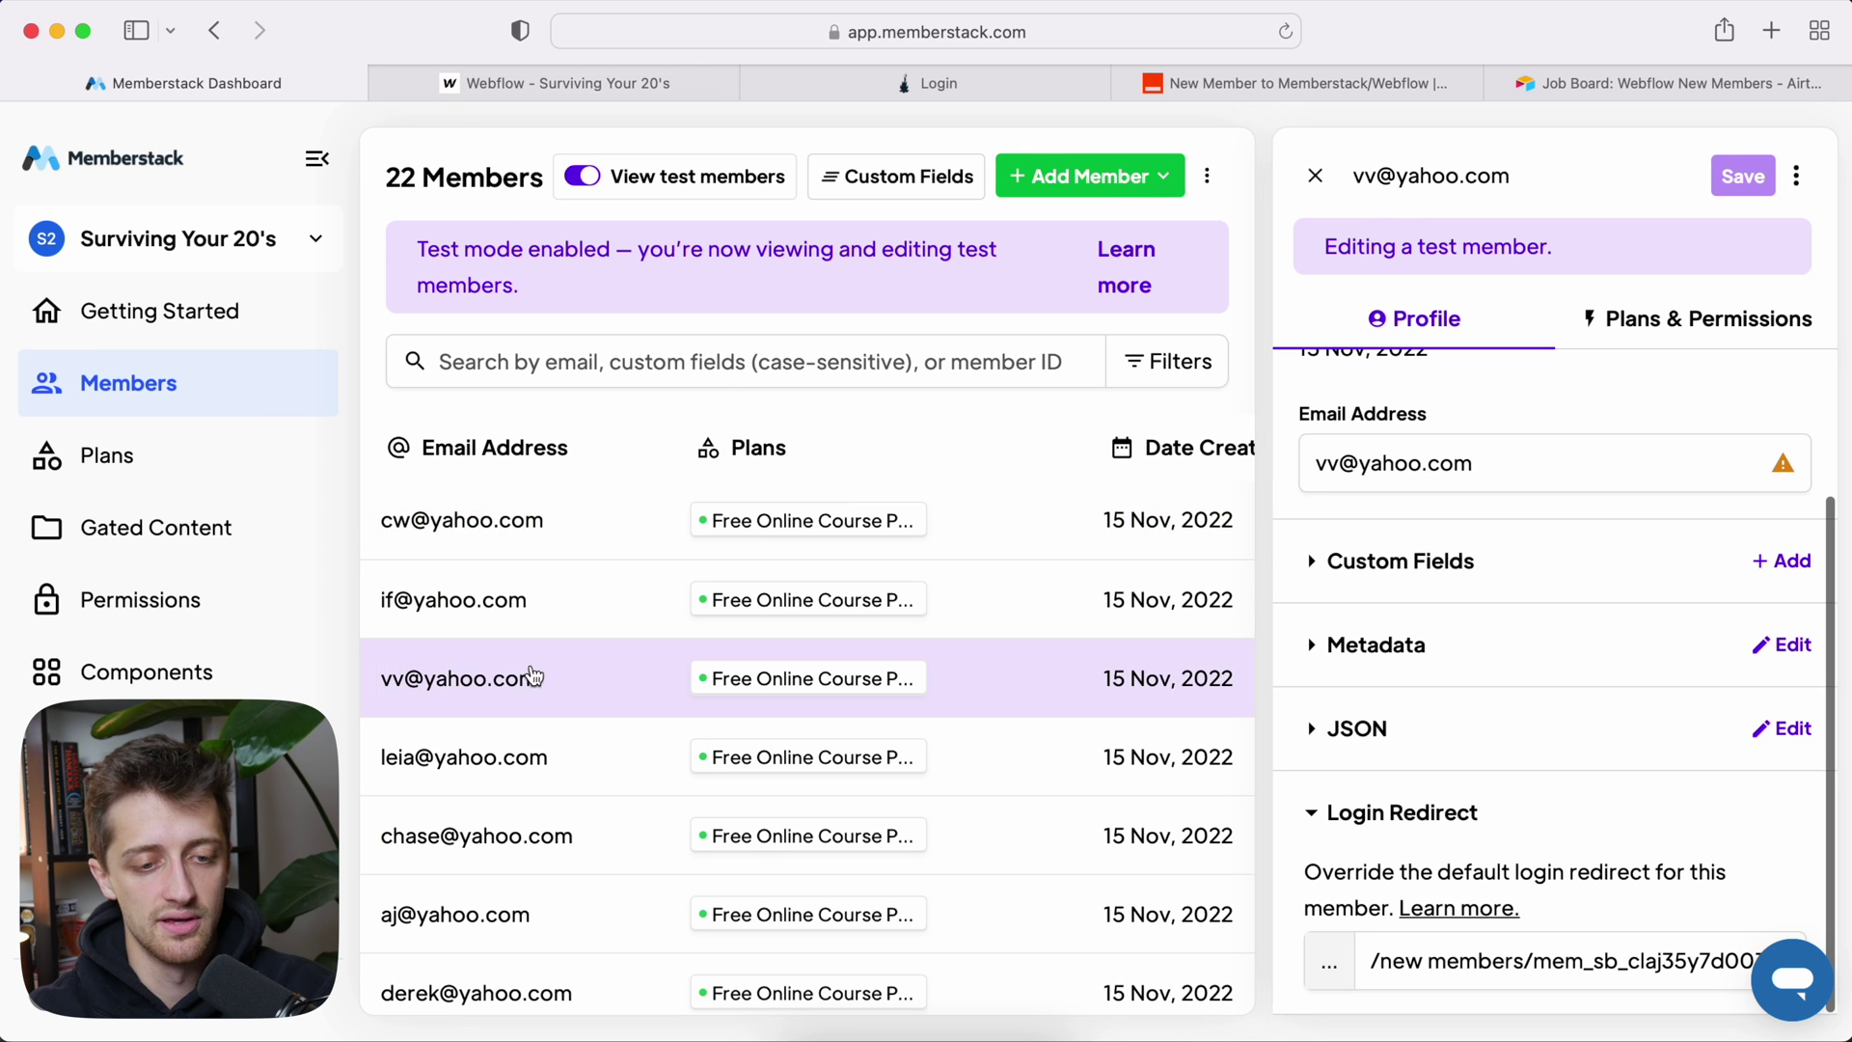
{"action": "left_click", "coordinate": [1447, 579]}
{"action": "scroll", "coordinate": [1485, 627], "scroll_direction": "down", "scroll_amount": 2}
{"action": "left_click", "coordinate": [1635, 702]}
{"action": "left_click_drag", "start_coordinate": [1635, 702], "coordinate": [1320, 703]}
{"action": "left_click", "coordinate": [1572, 653]}
{"action": "scroll", "coordinate": [1530, 707], "scroll_direction": "down", "scroll_amount": 1}
{"action": "left_click", "coordinate": [1426, 913]}
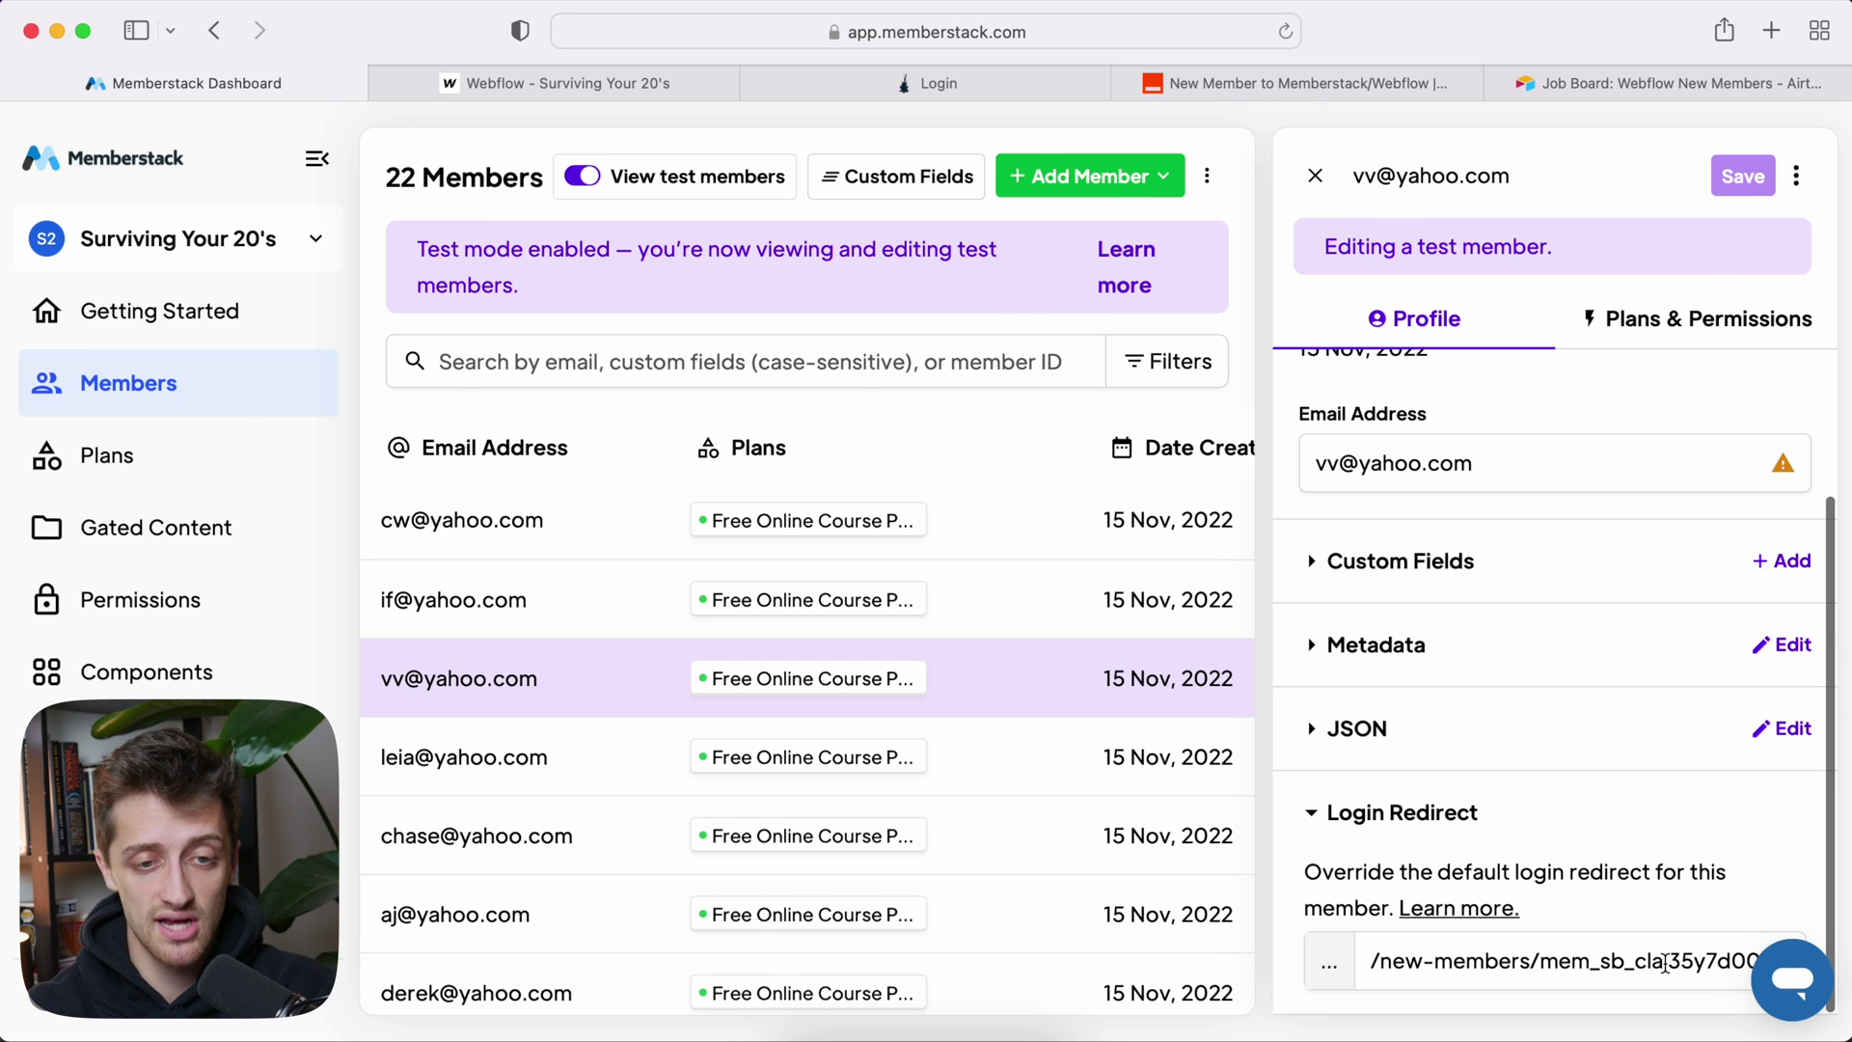
Step: Publish the updated Zap with version description 'v2'
{"action": "left_click", "coordinate": [1202, 89]}
{"action": "scroll", "coordinate": [803, 693], "scroll_direction": "down", "scroll_amount": 3}
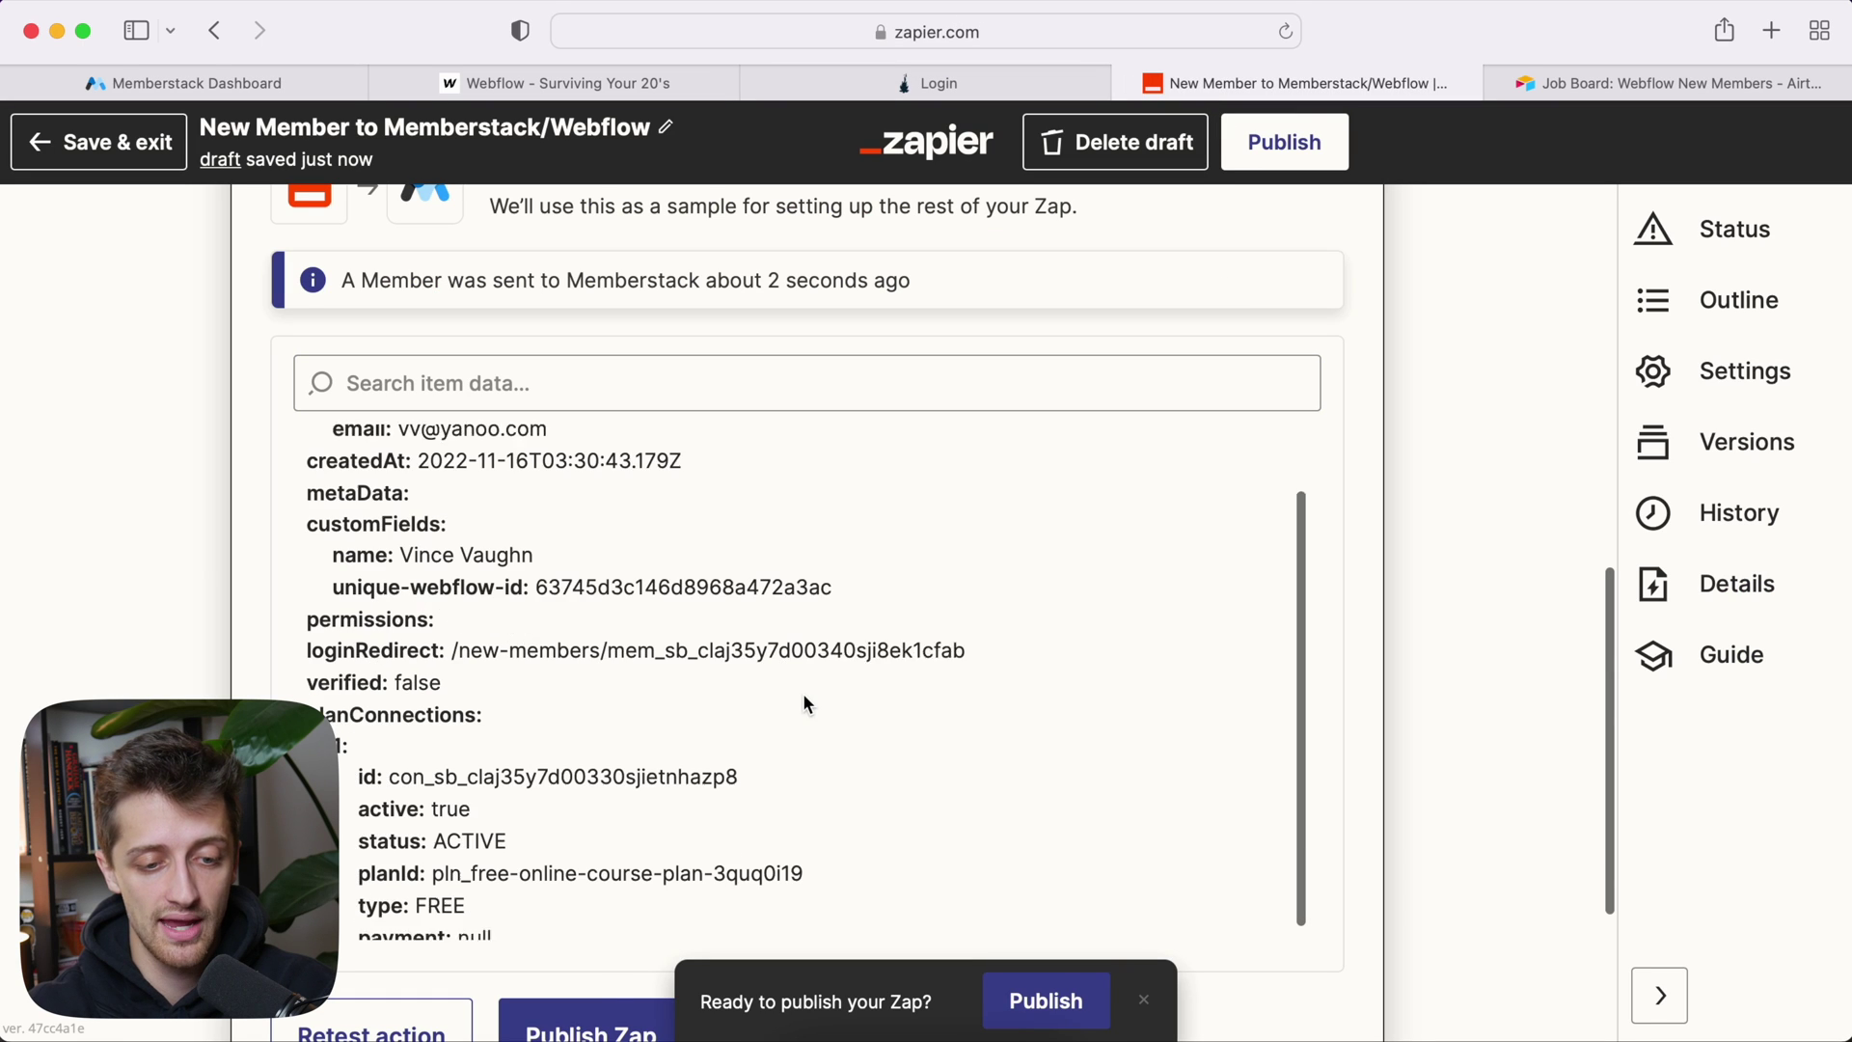
{"action": "scroll", "coordinate": [594, 970], "scroll_direction": "down", "scroll_amount": 5}
{"action": "left_click", "coordinate": [592, 831]}
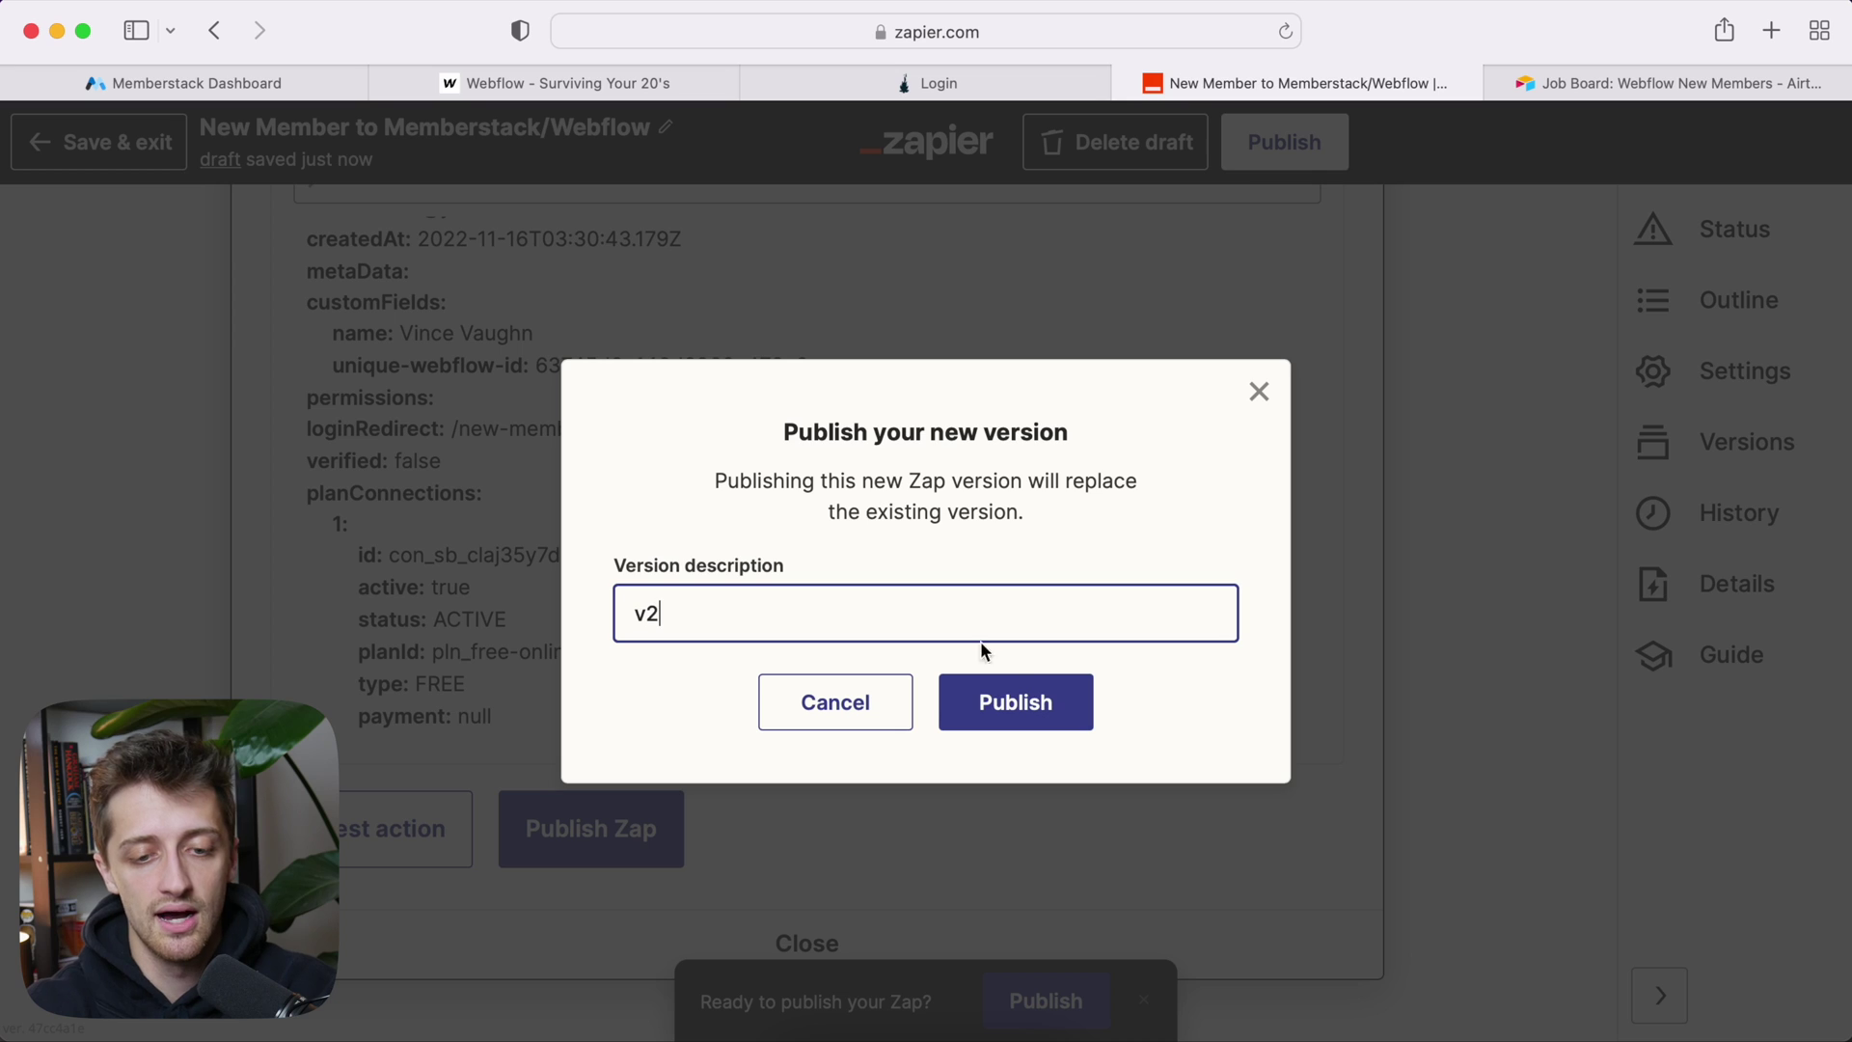
{"action": "left_click", "coordinate": [1015, 699]}
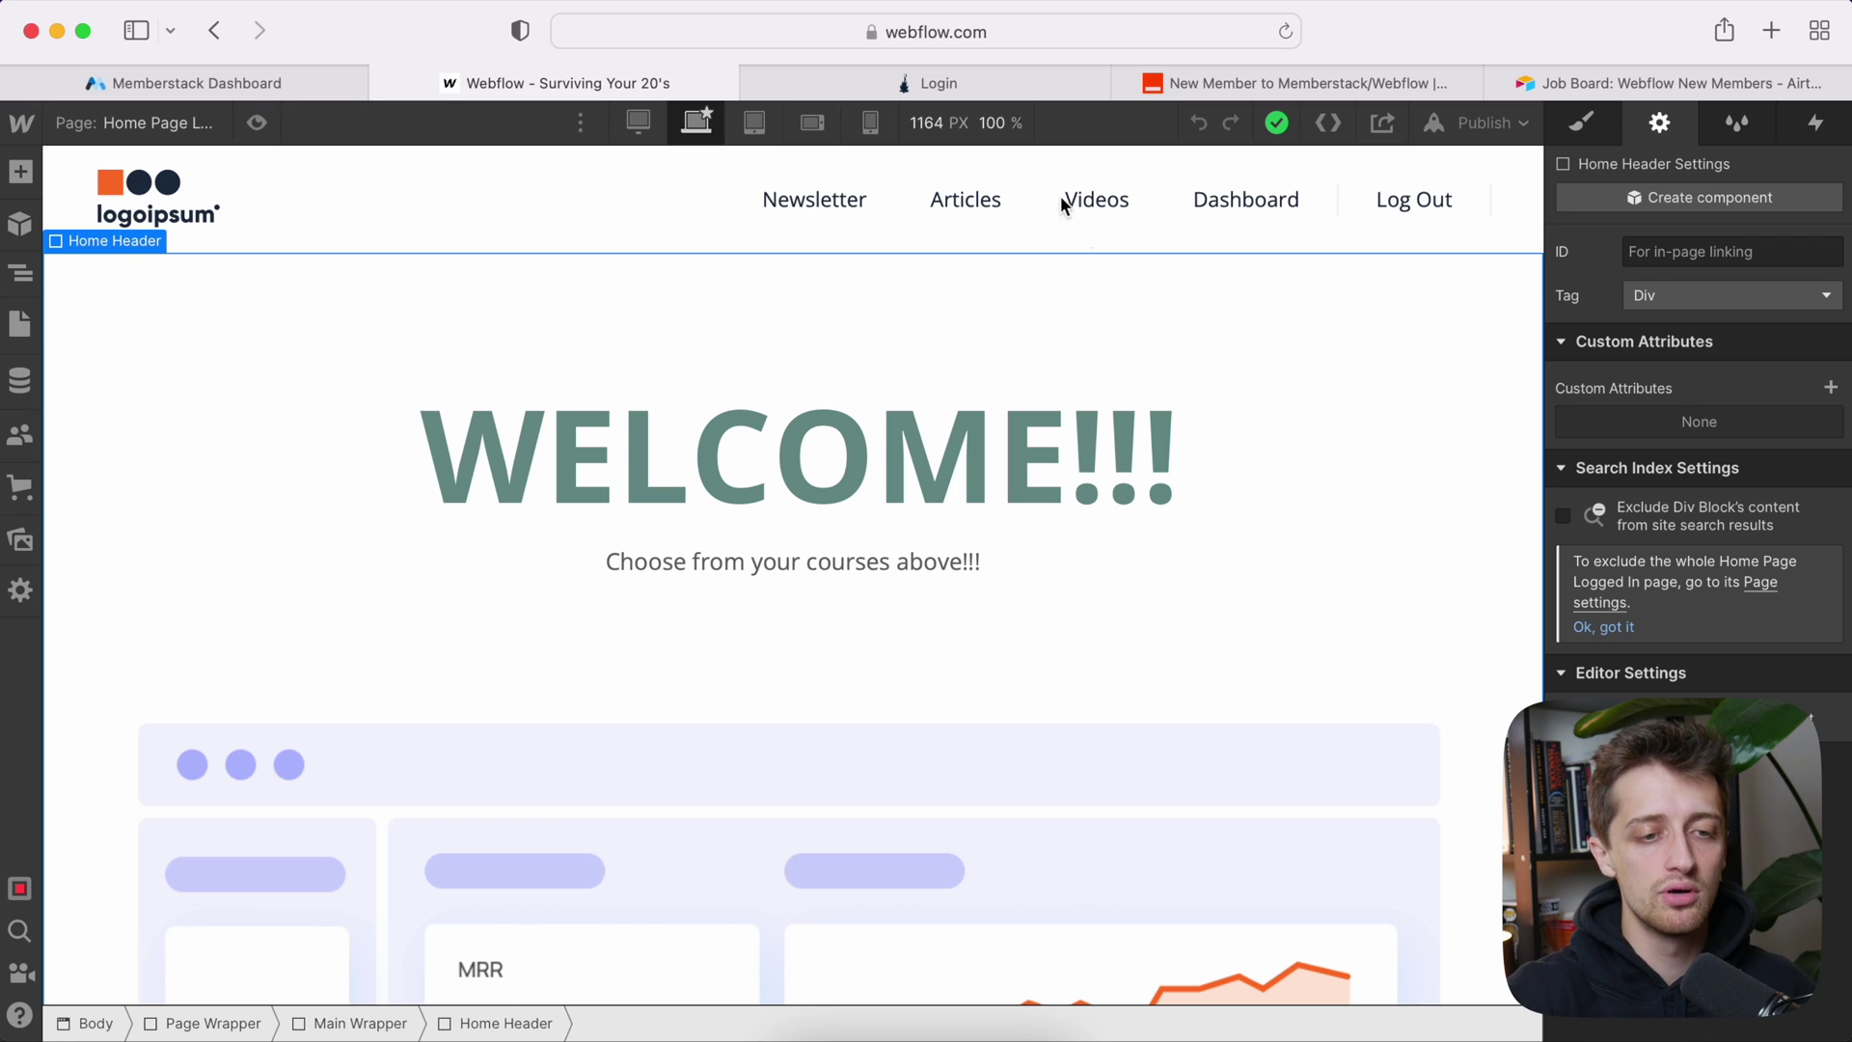
Step: Open the Home Page Logged In page and select its Dashboard button
{"action": "left_click", "coordinate": [169, 127]}
{"action": "scroll", "coordinate": [183, 545], "scroll_direction": "down", "scroll_amount": 10}
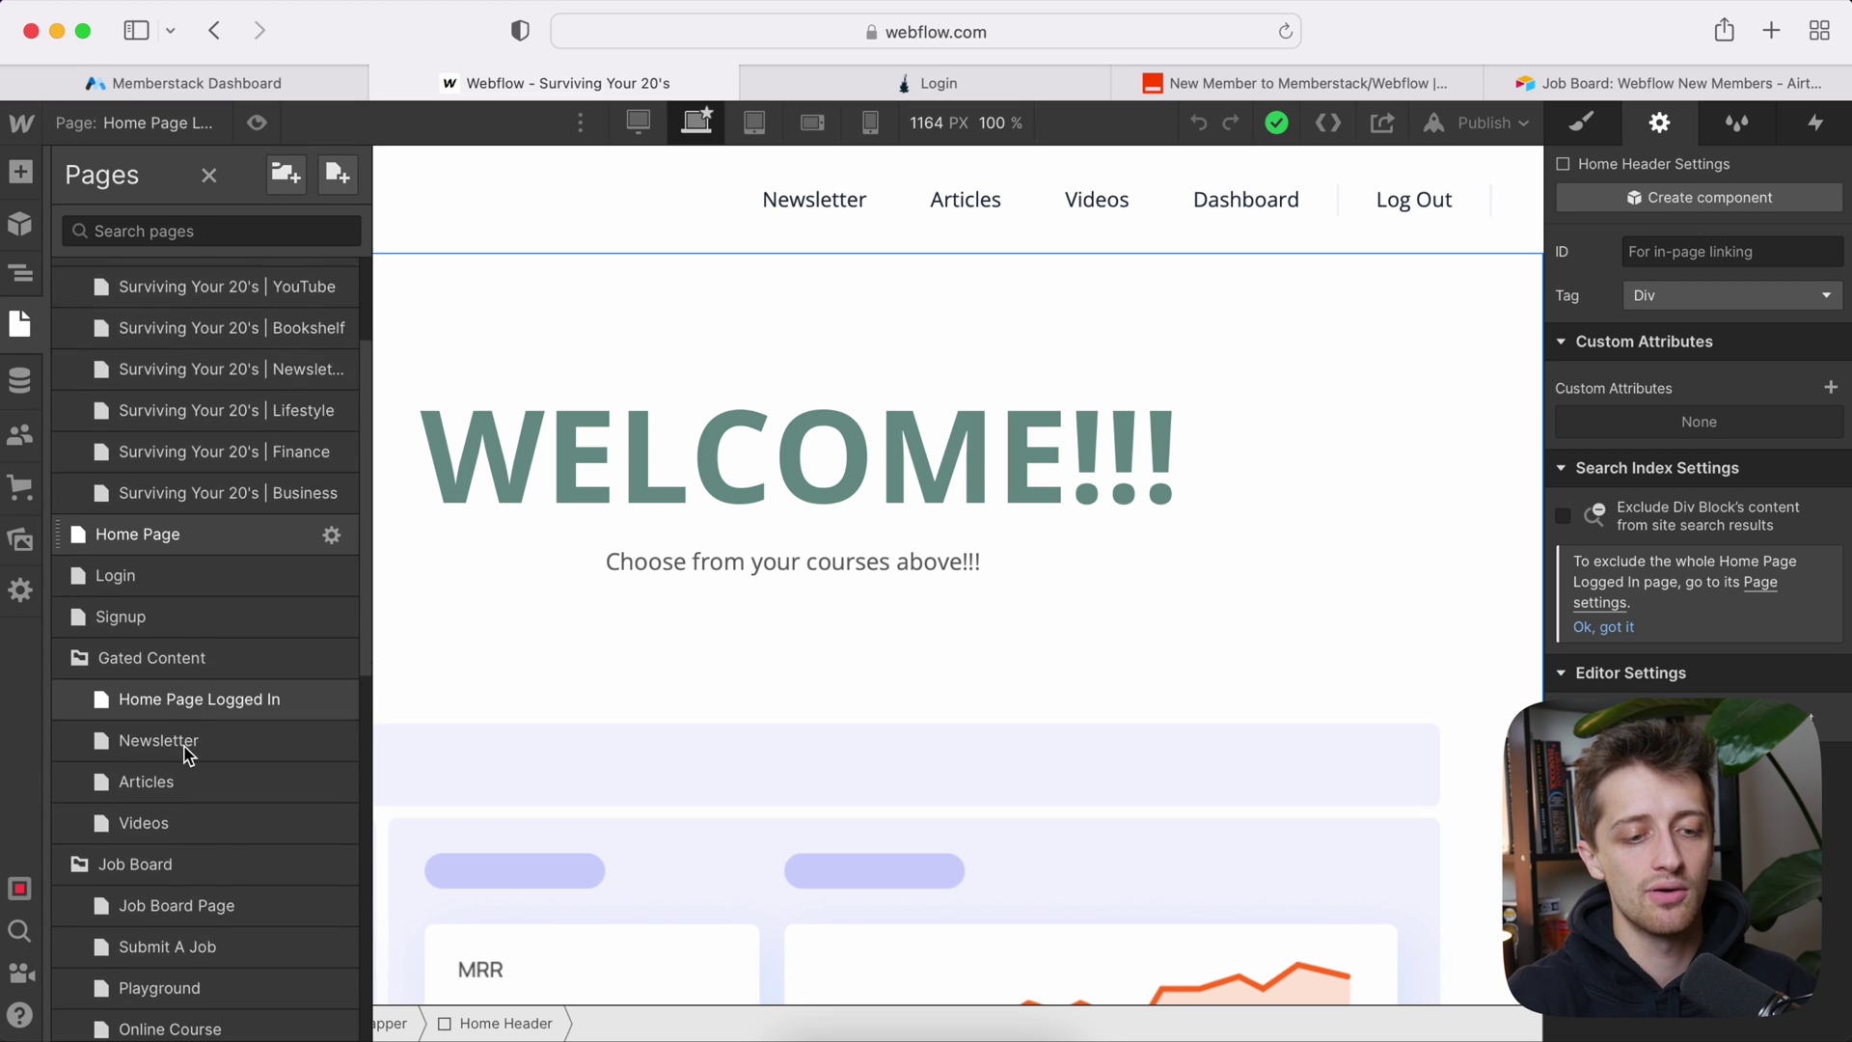
{"action": "left_click", "coordinate": [210, 835]}
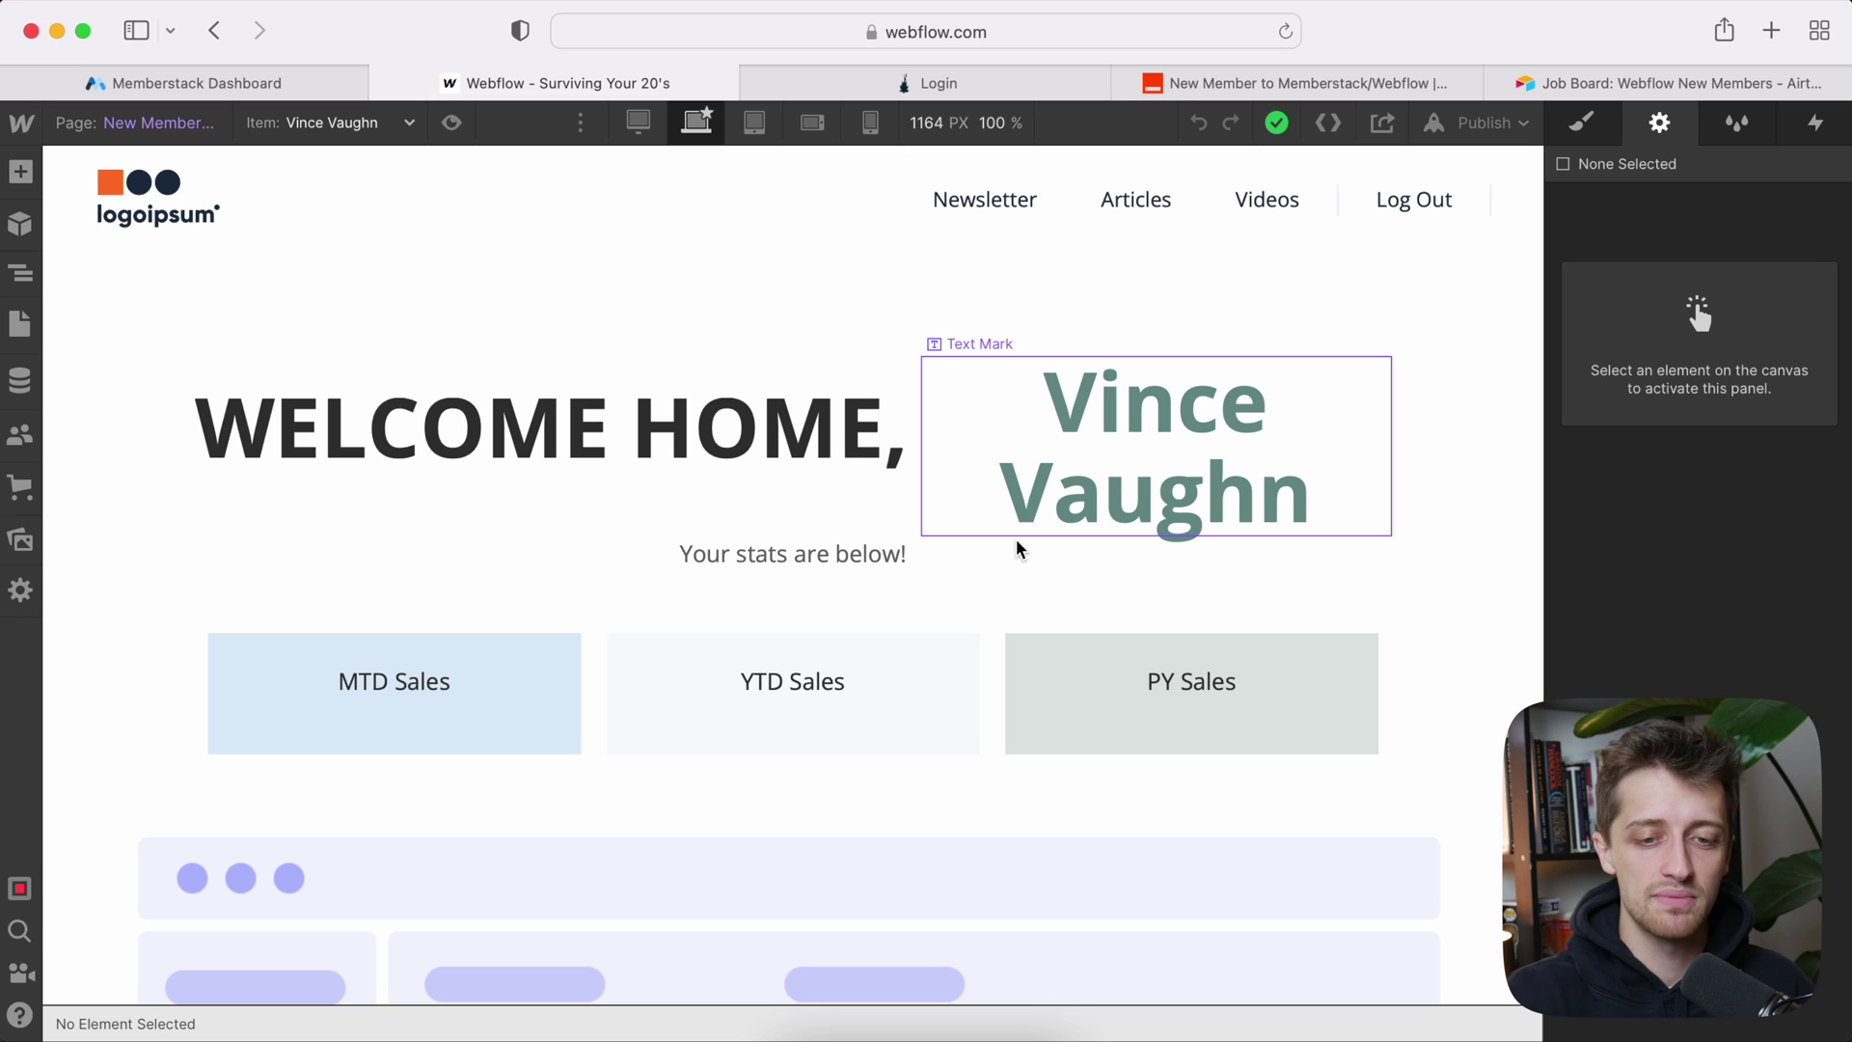
{"action": "left_click", "coordinate": [160, 123]}
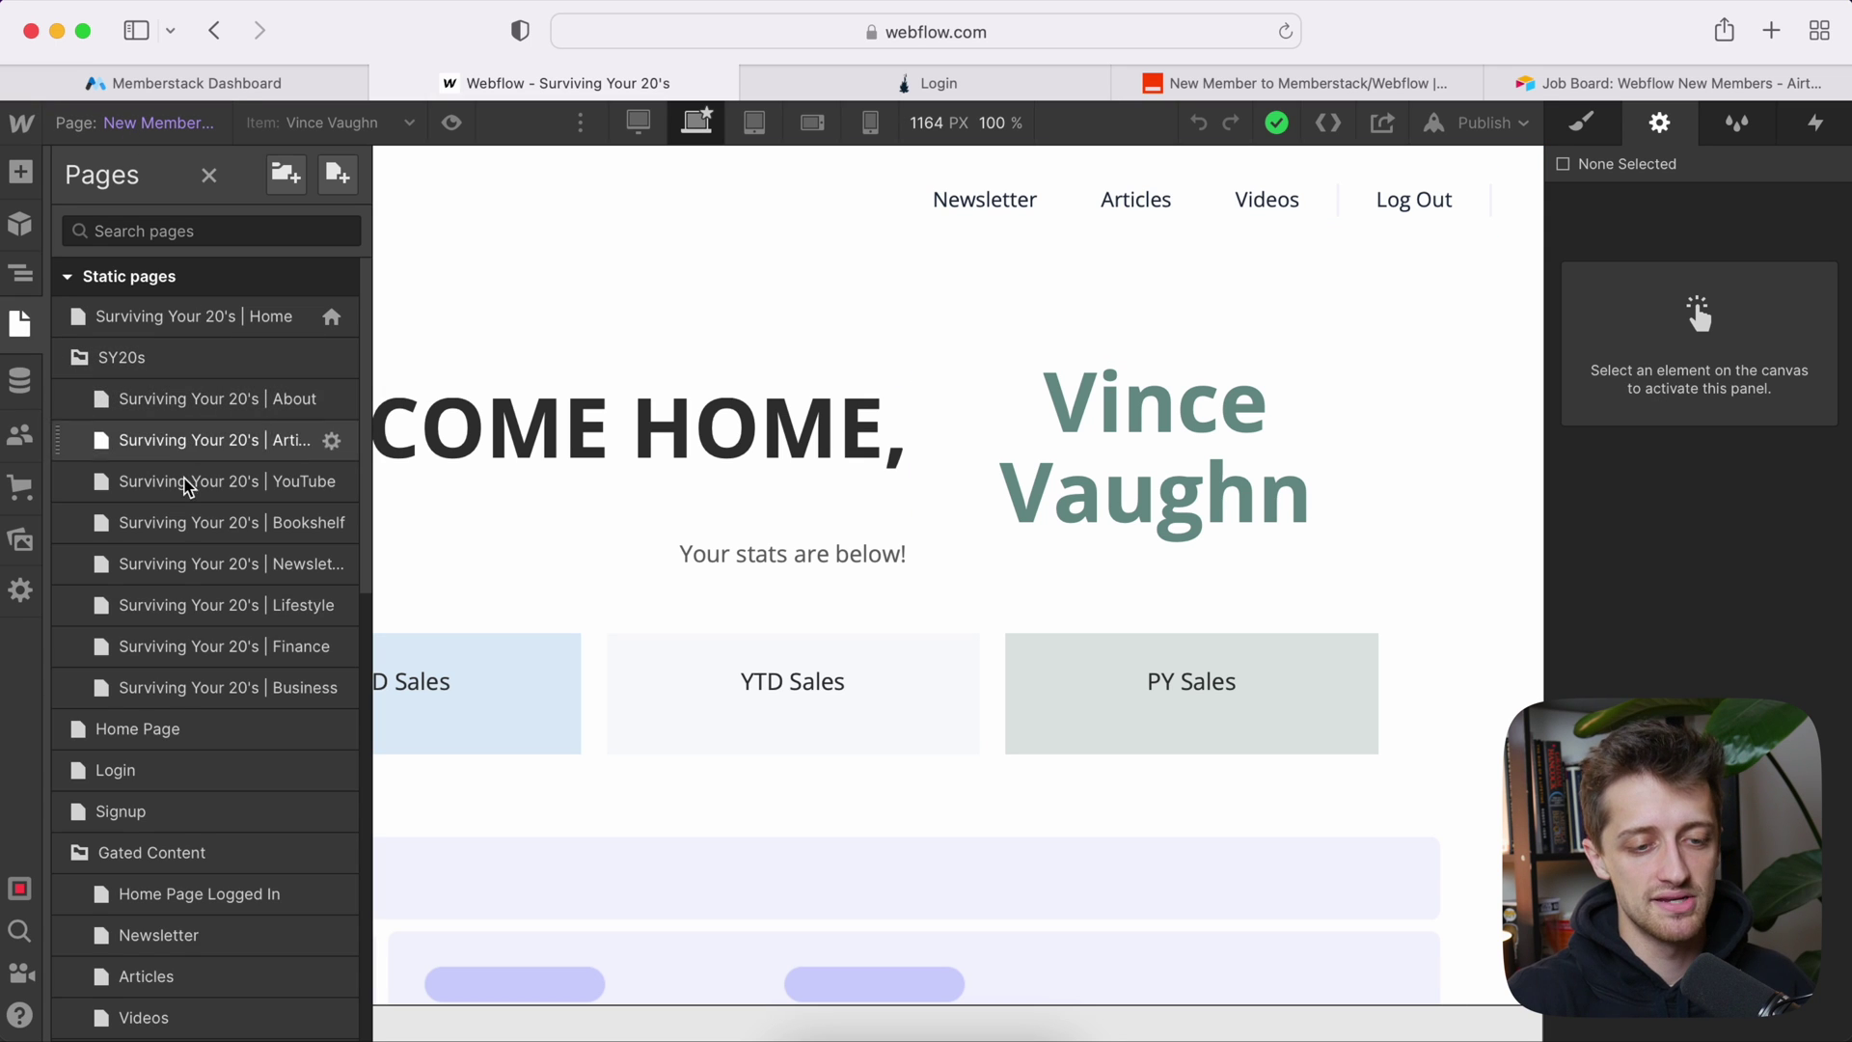
{"action": "scroll", "coordinate": [162, 701], "scroll_direction": "down", "scroll_amount": 3}
{"action": "left_click", "coordinate": [179, 777]}
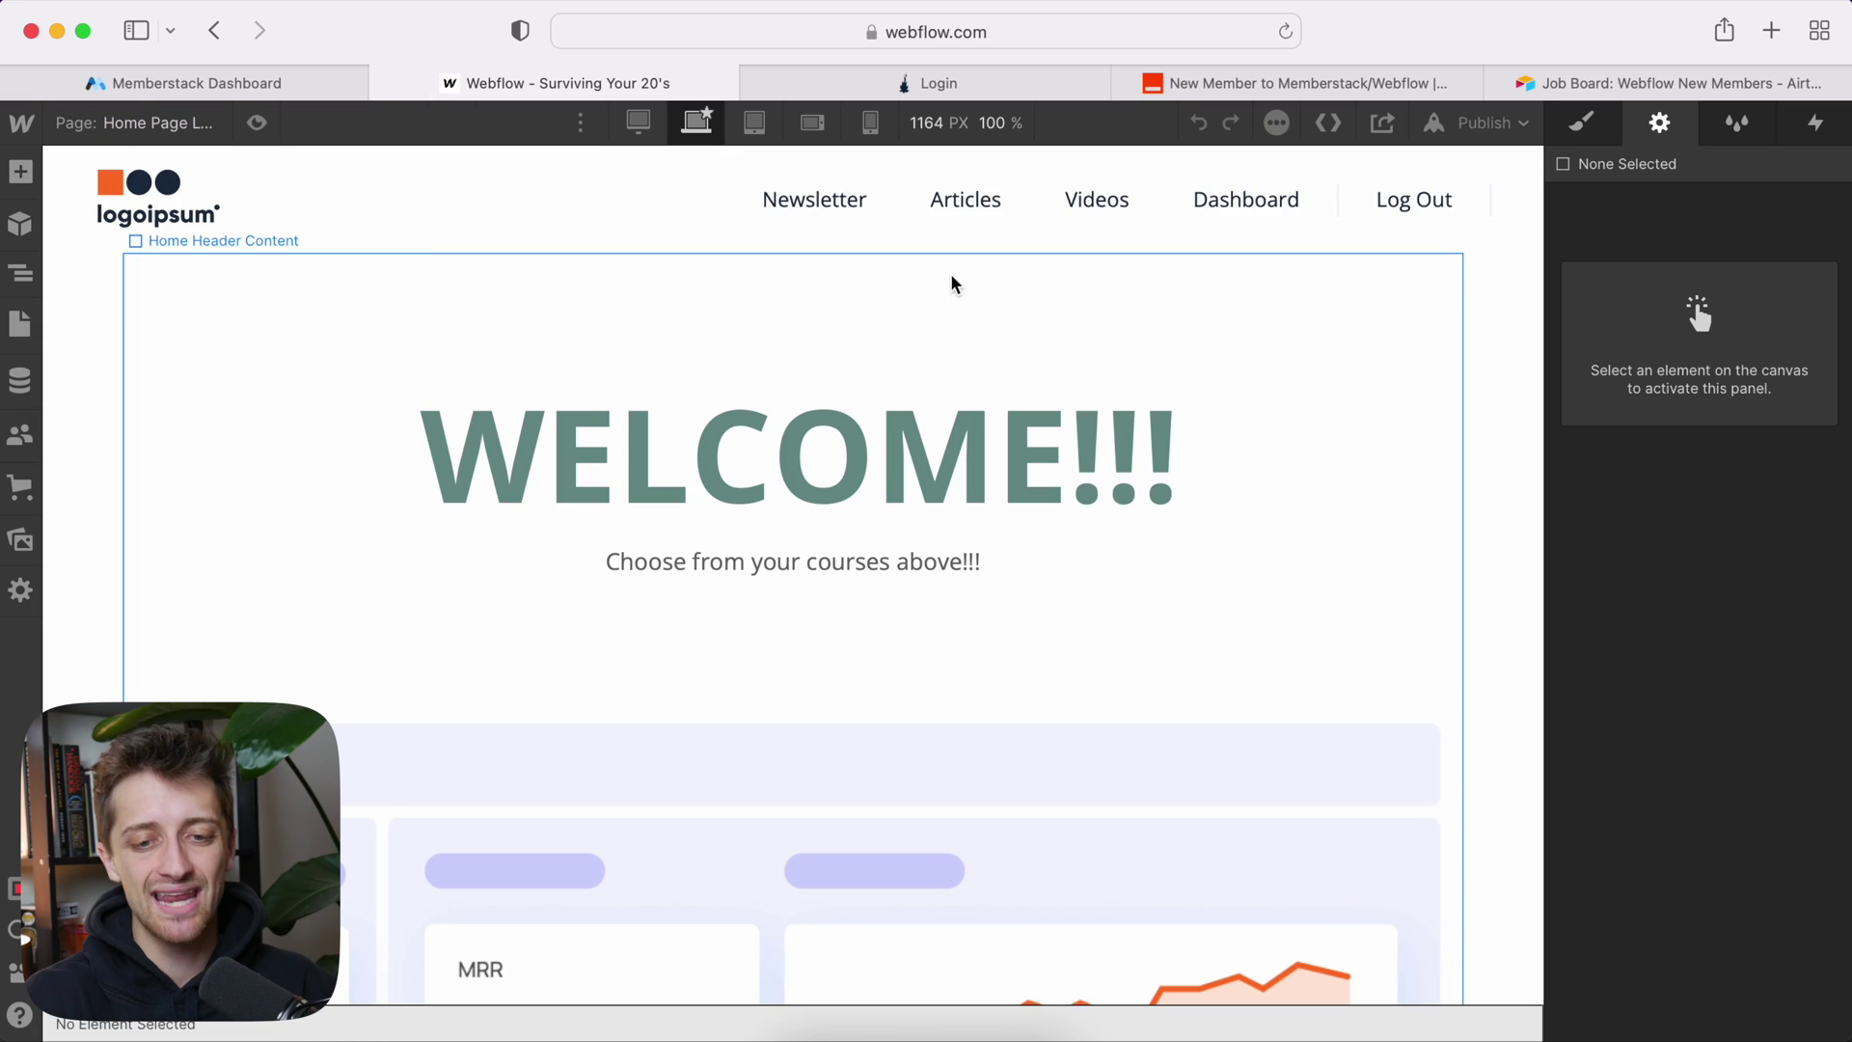
{"action": "left_click", "coordinate": [1223, 231]}
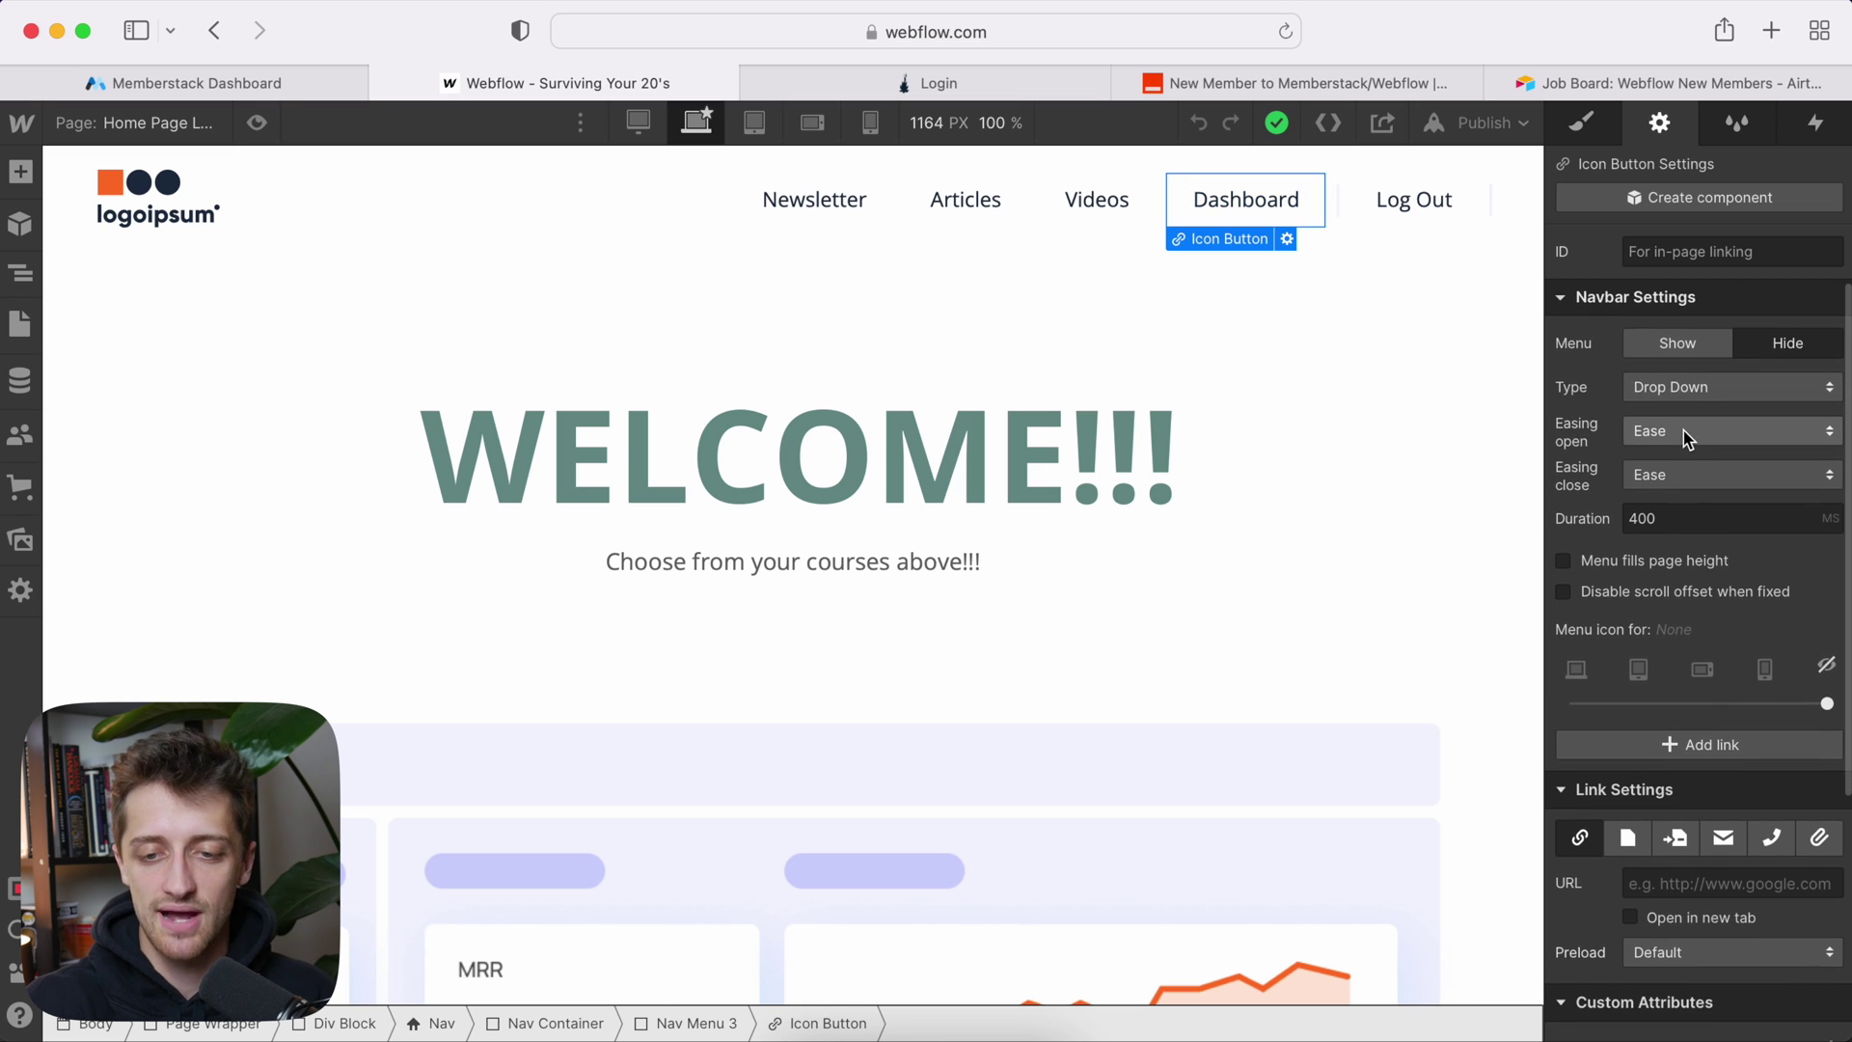
Step: Give the Dashboard button the custom attribute data-ms-action = login-redirect
{"action": "scroll", "coordinate": [1683, 430], "scroll_direction": "down", "scroll_amount": 5}
{"action": "left_click", "coordinate": [1675, 721]}
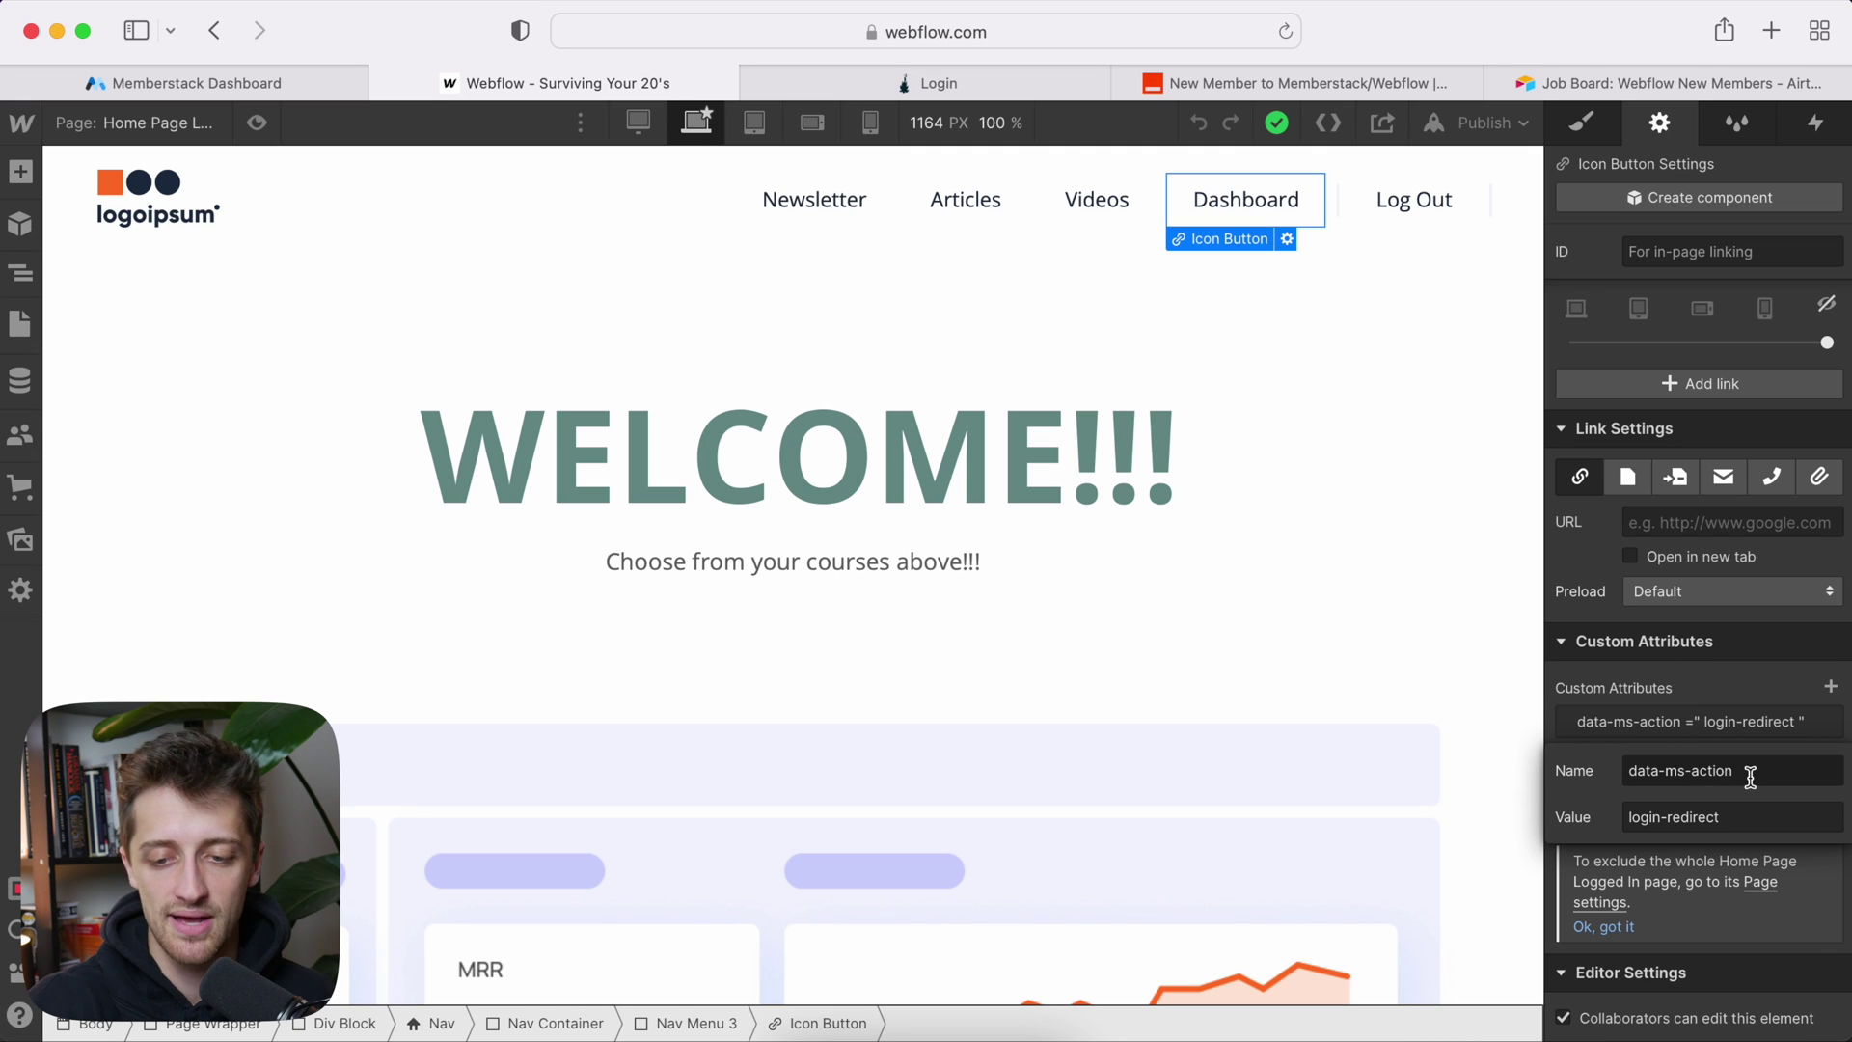
{"action": "left_click", "coordinate": [1734, 817]}
{"action": "left_click", "coordinate": [1726, 817]}
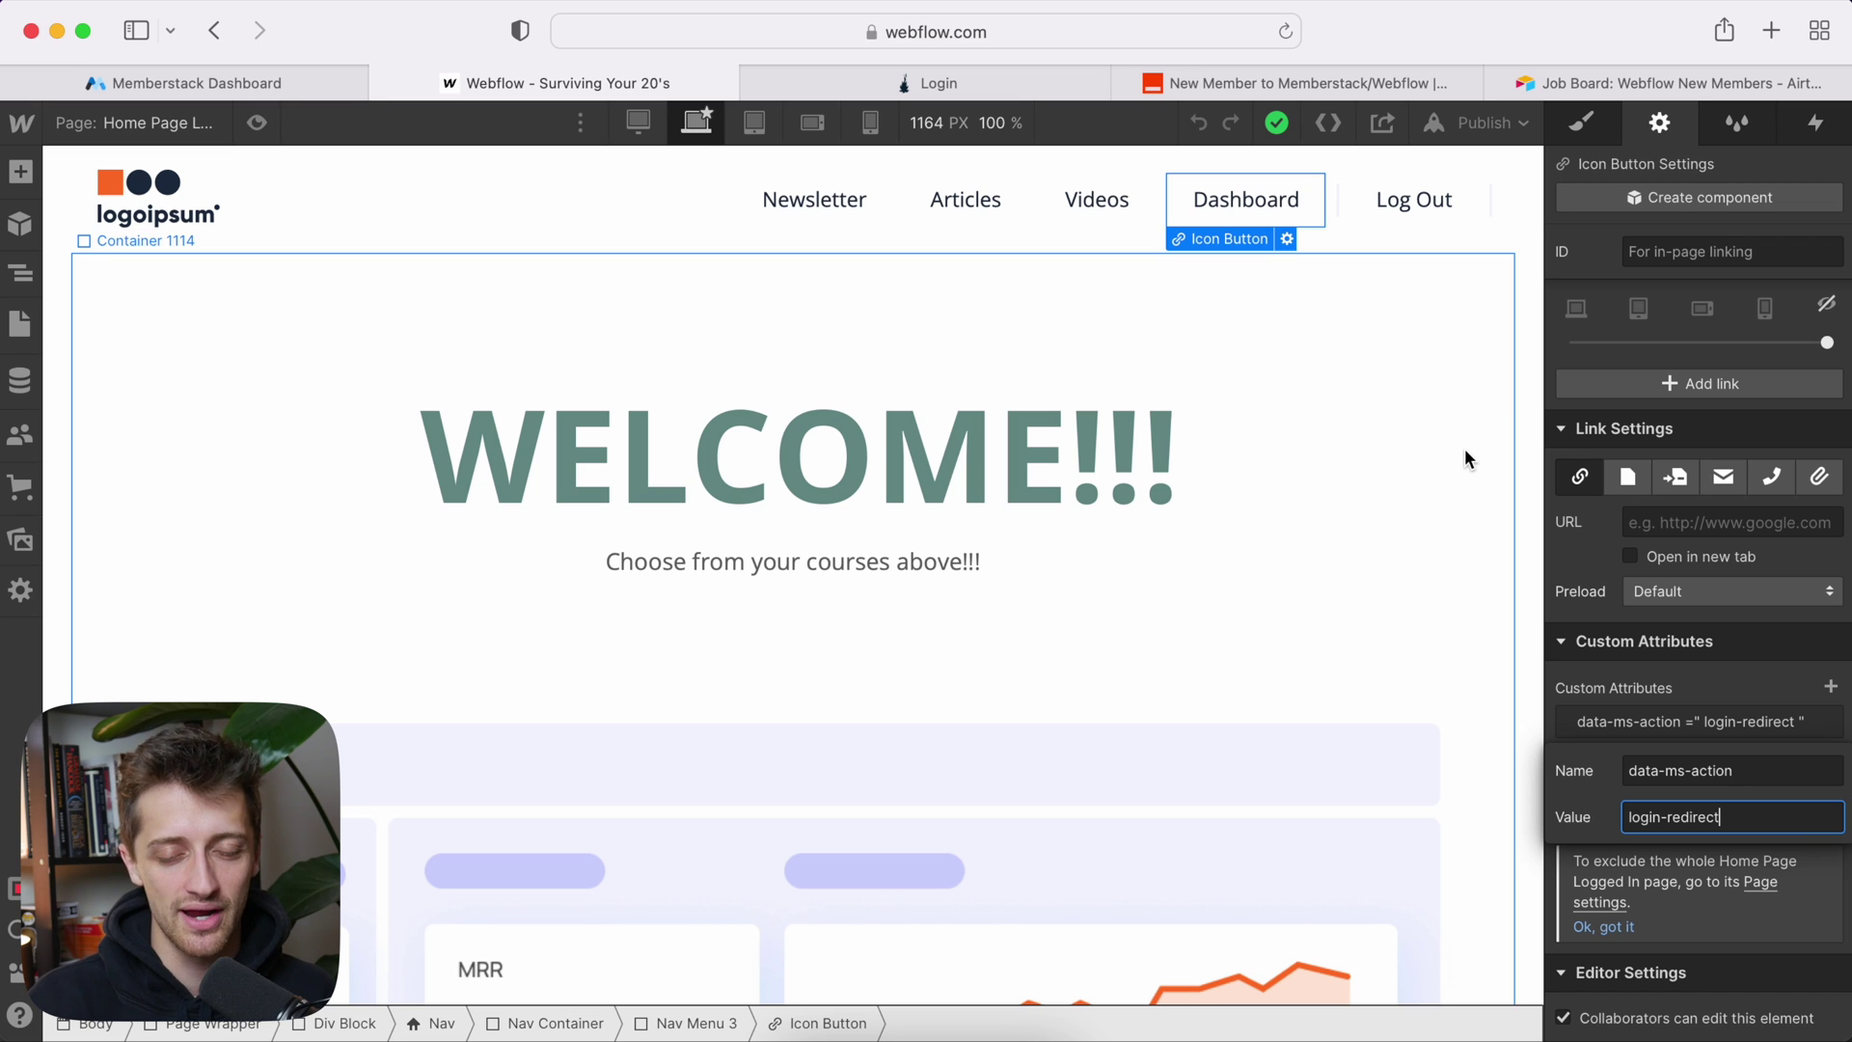
{"action": "left_click", "coordinate": [1485, 123]}
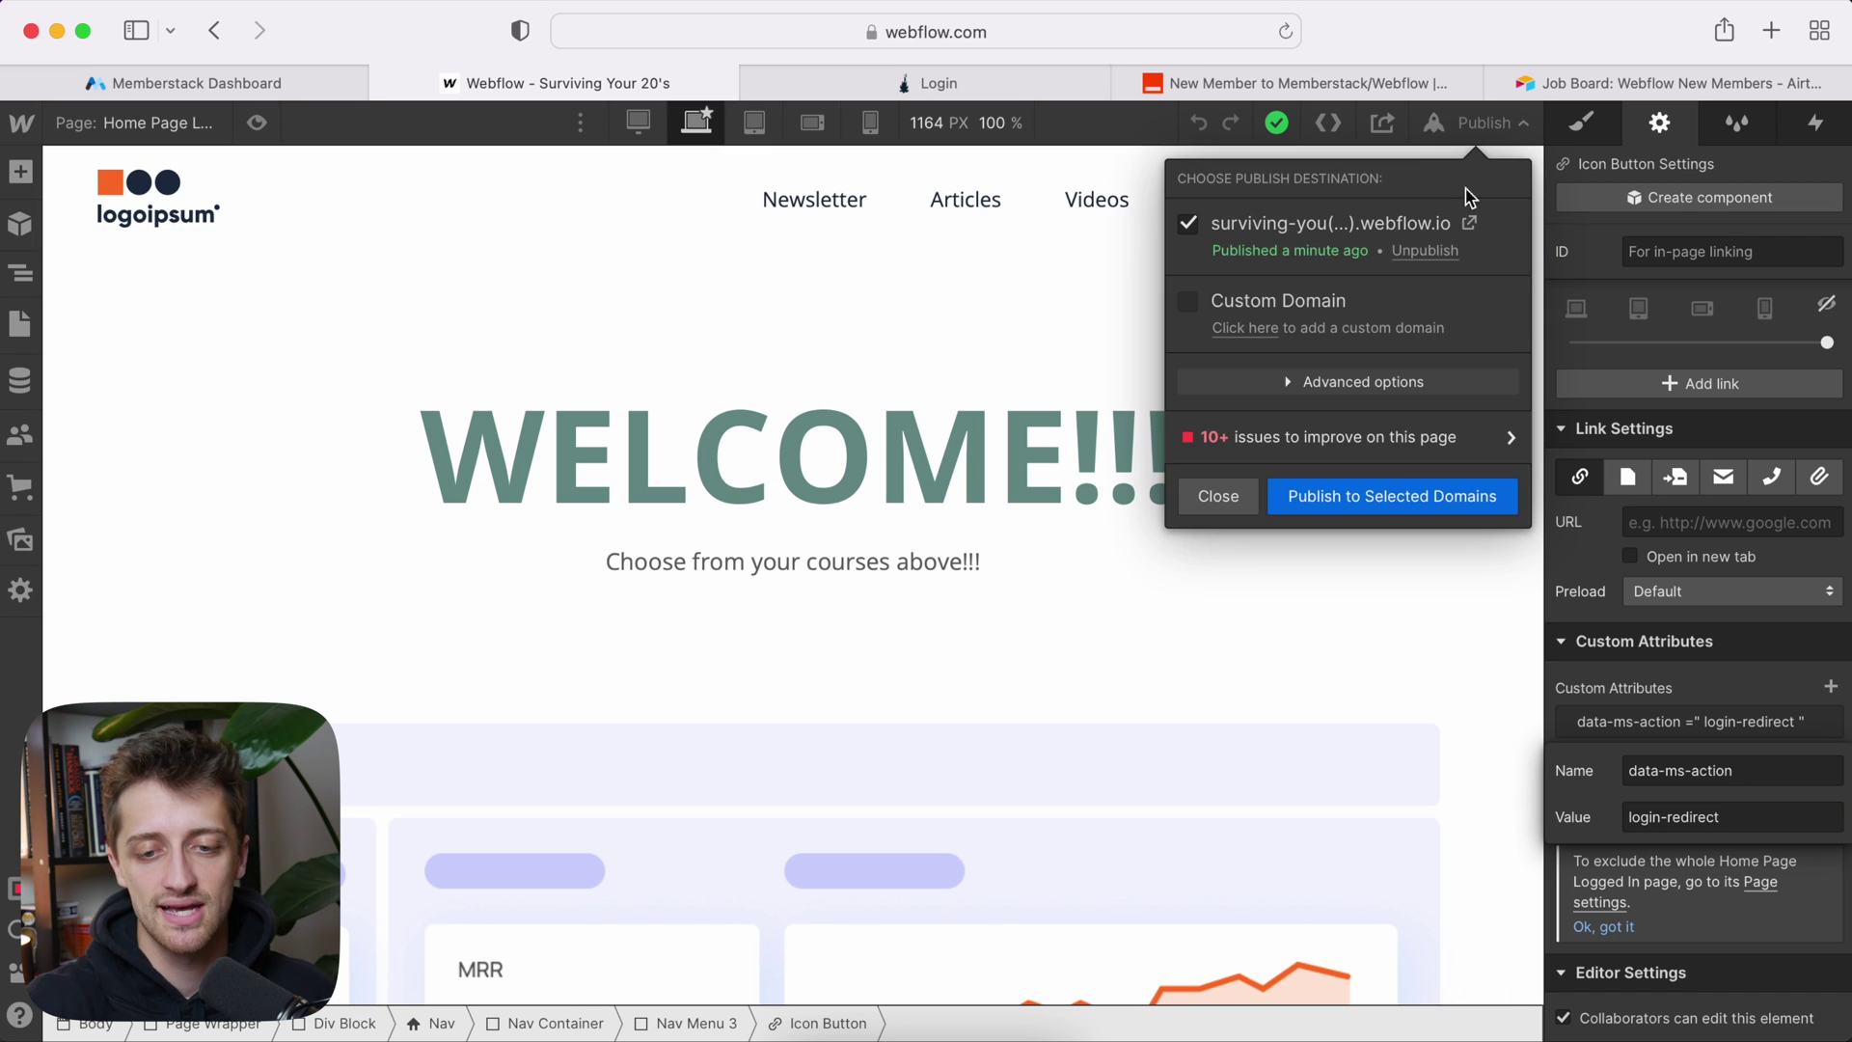
Step: Publish the updated site, then enter the test member's name and e-mail on the signup form
{"action": "left_click", "coordinate": [1379, 496]}
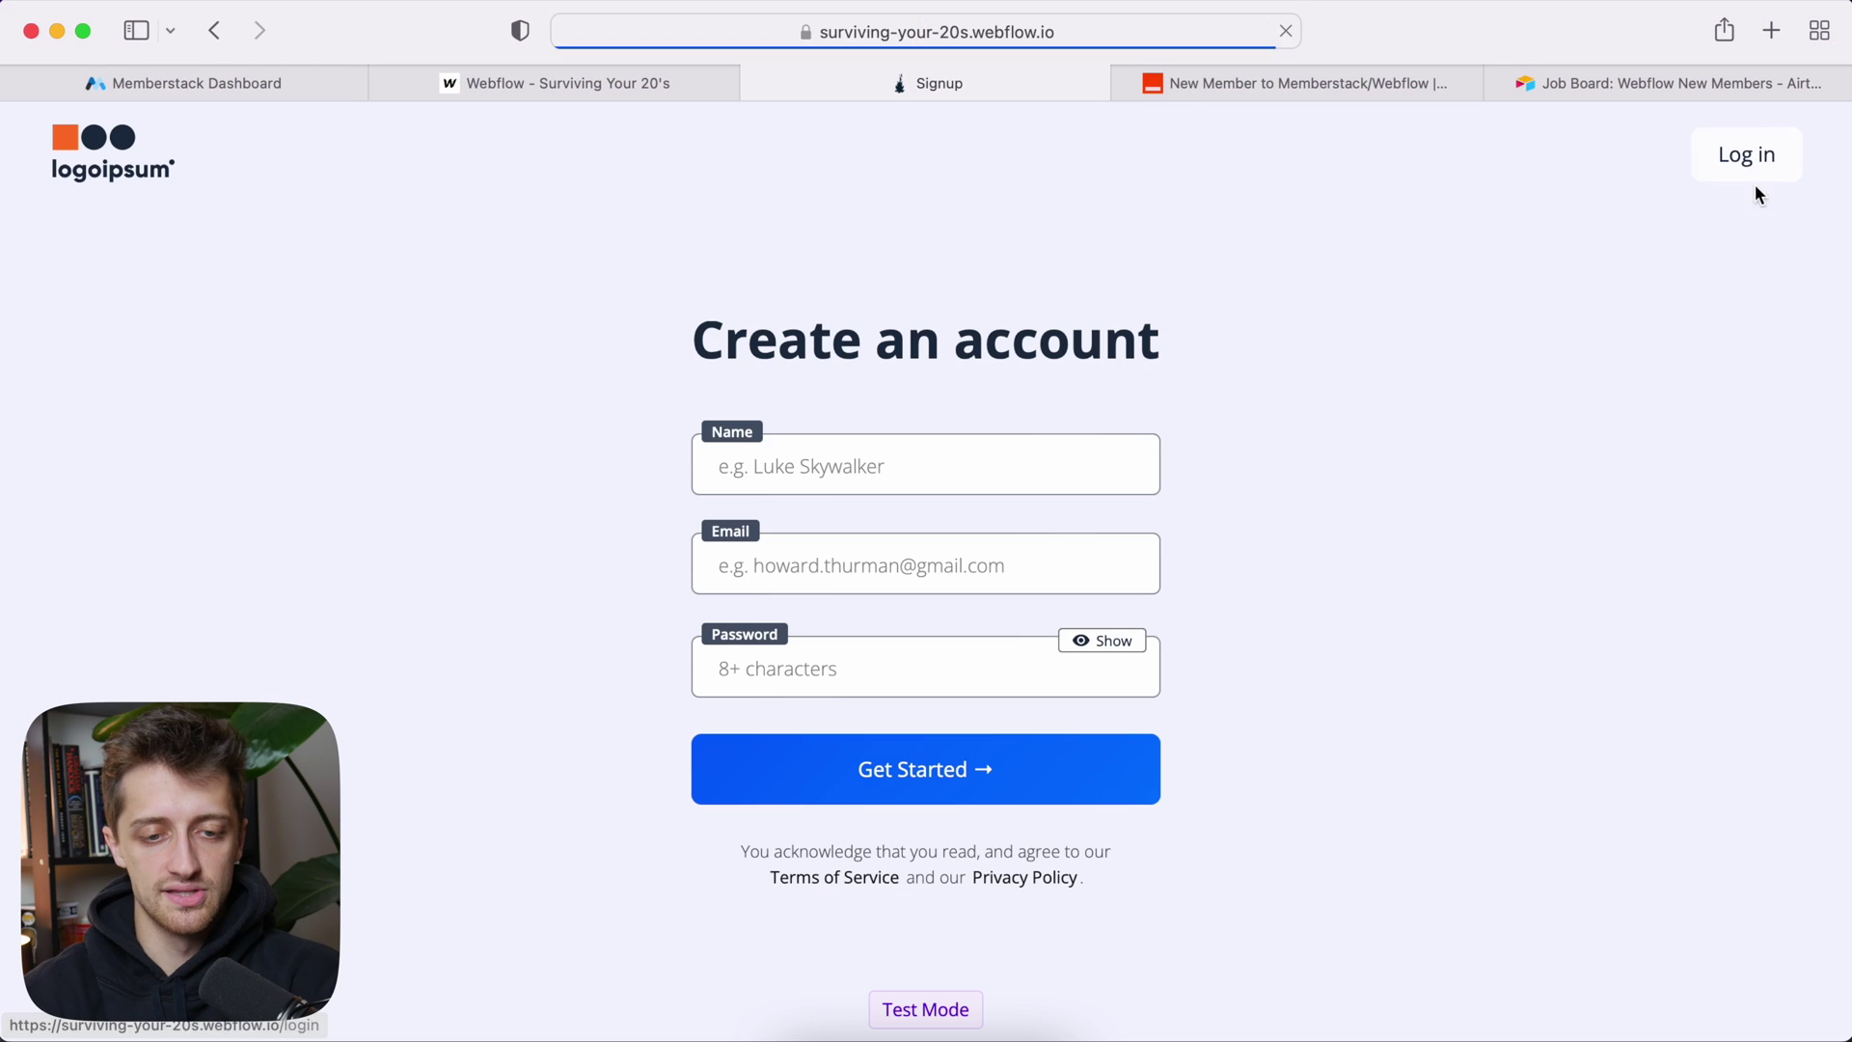
{"action": "left_click", "coordinate": [956, 440]}
{"action": "type", "text": "rachel mcadams"}
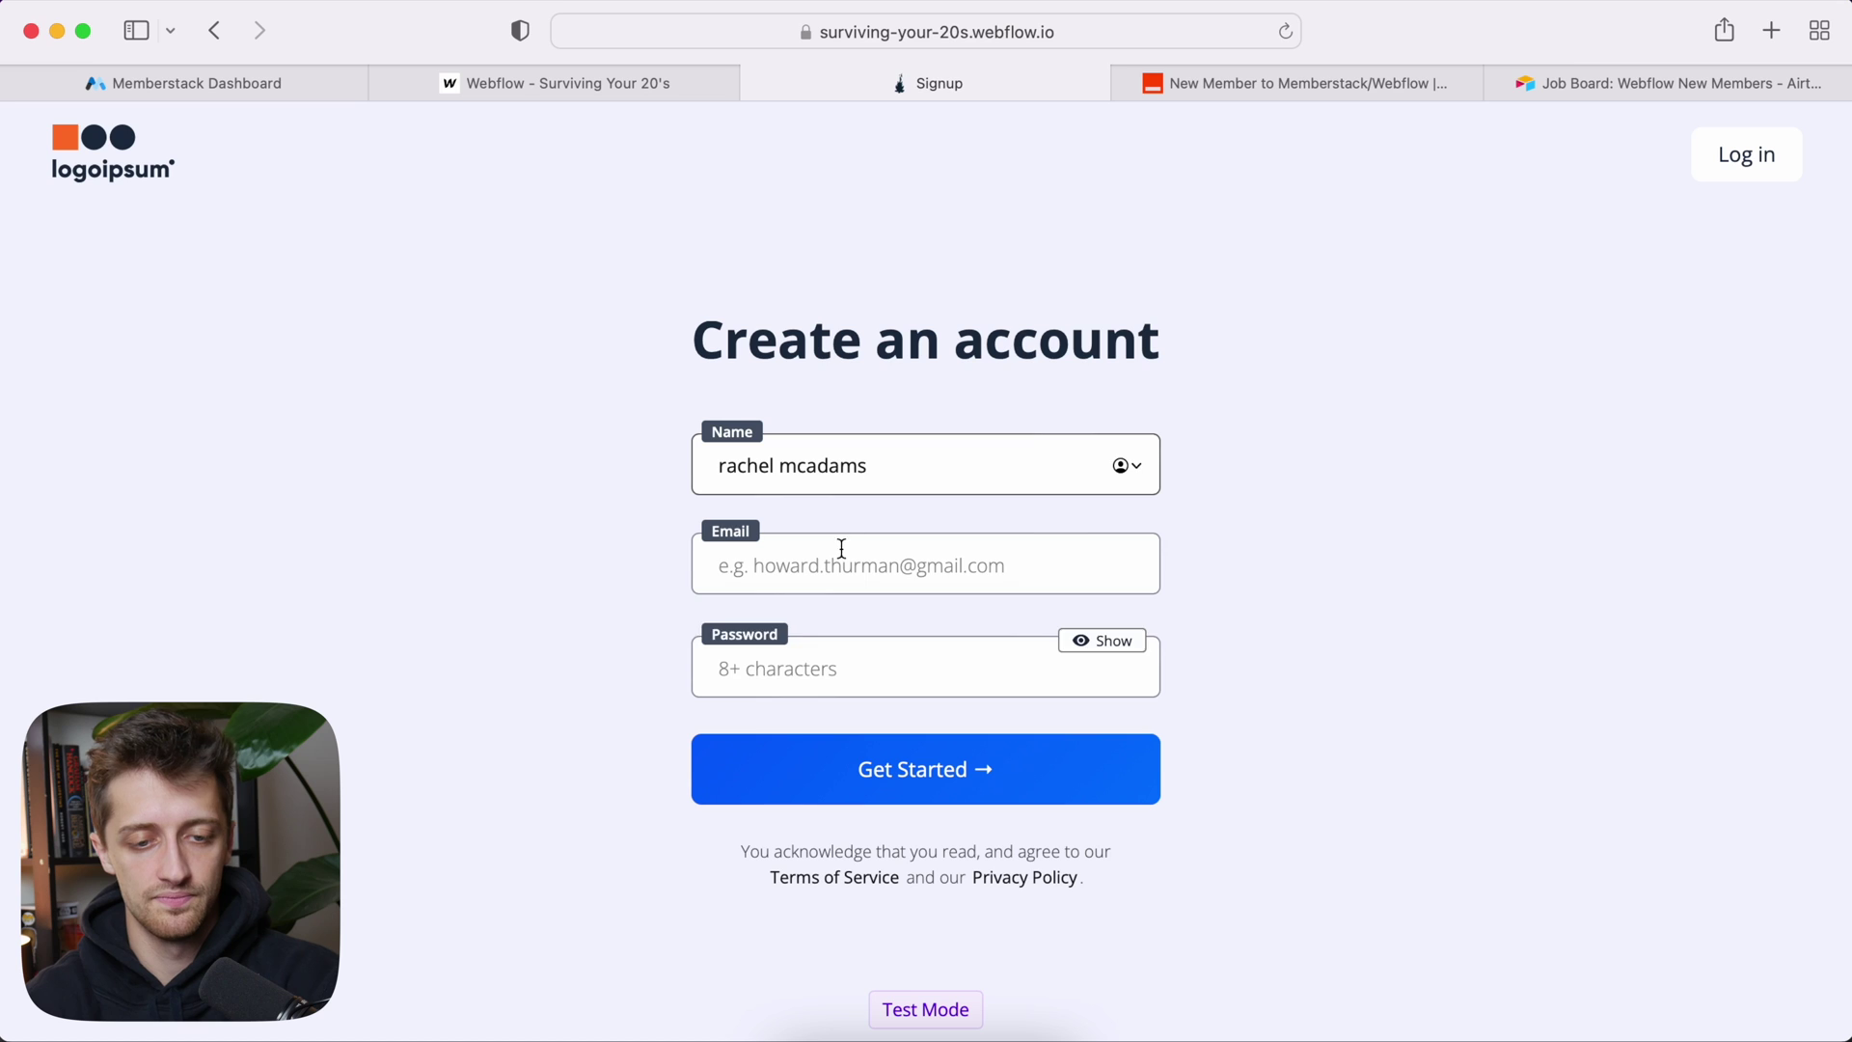
{"action": "left_click", "coordinate": [841, 548]}
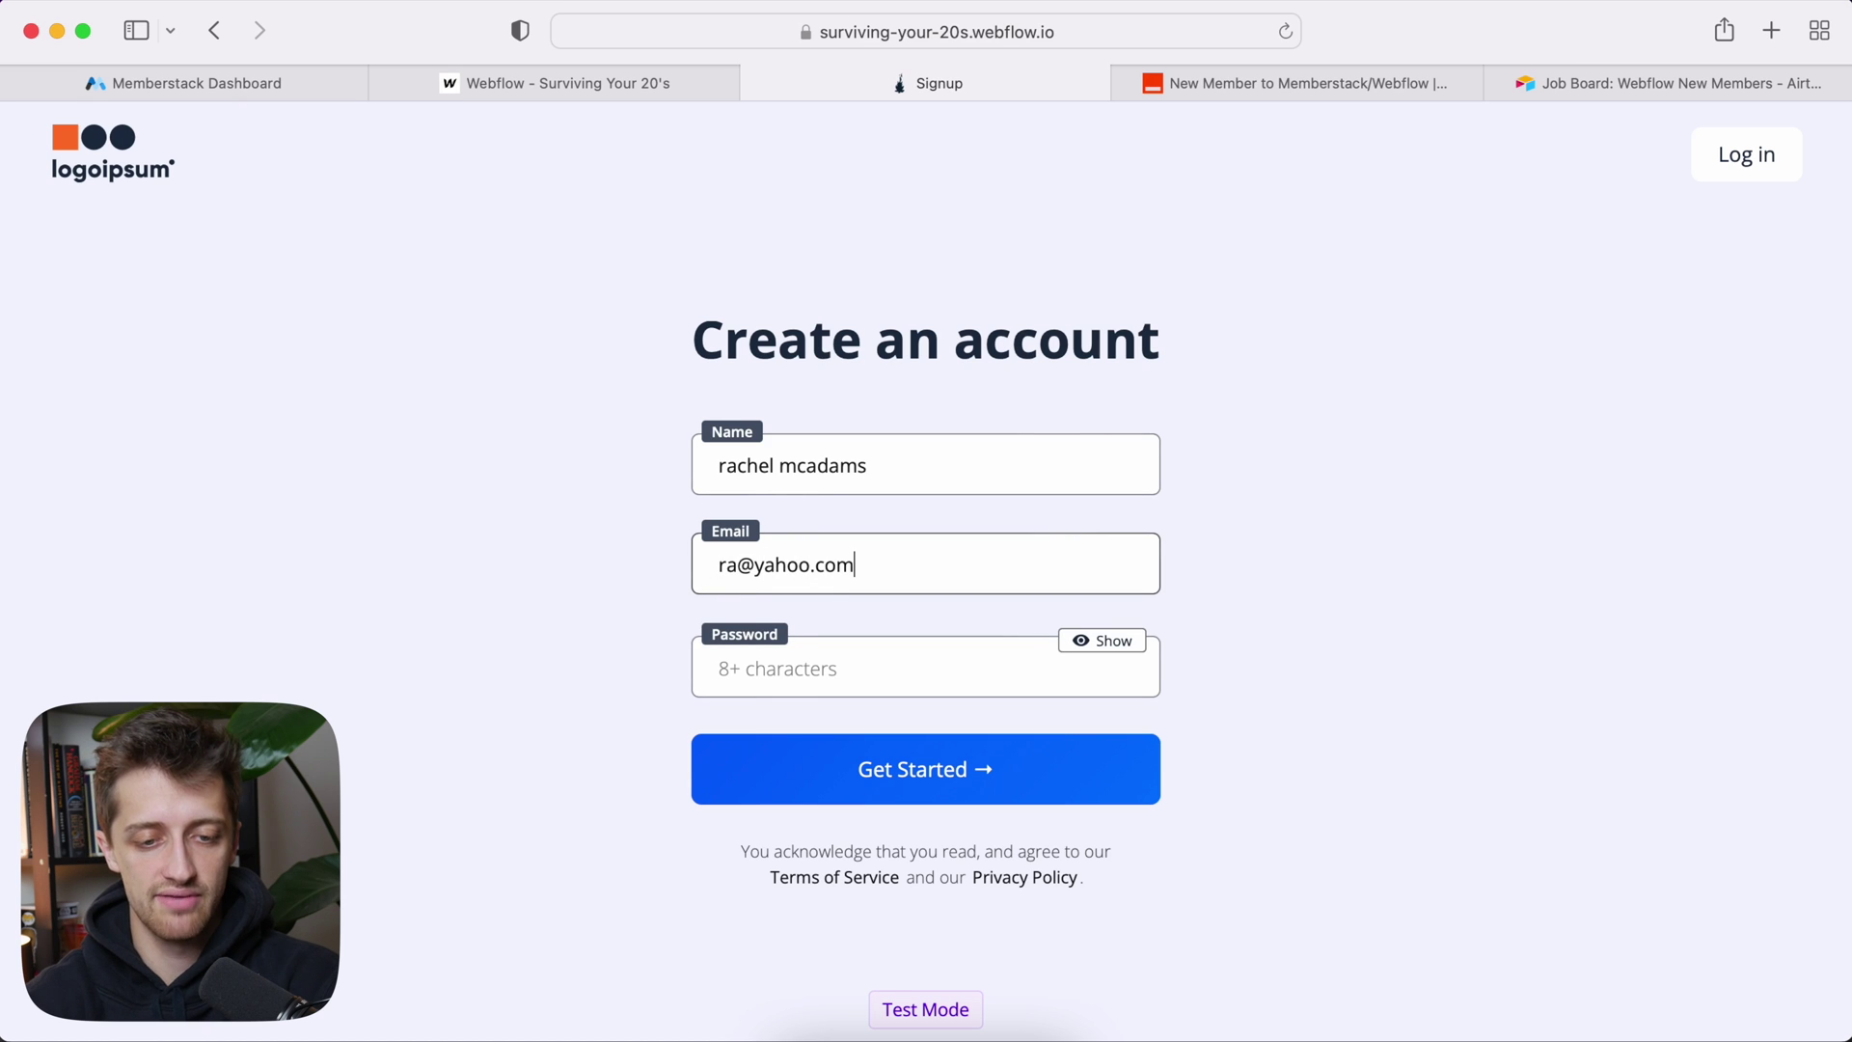
Step: Give the test account a simple password, submit the signup, and dismiss the save-password prompt
{"action": "left_click", "coordinate": [759, 665]}
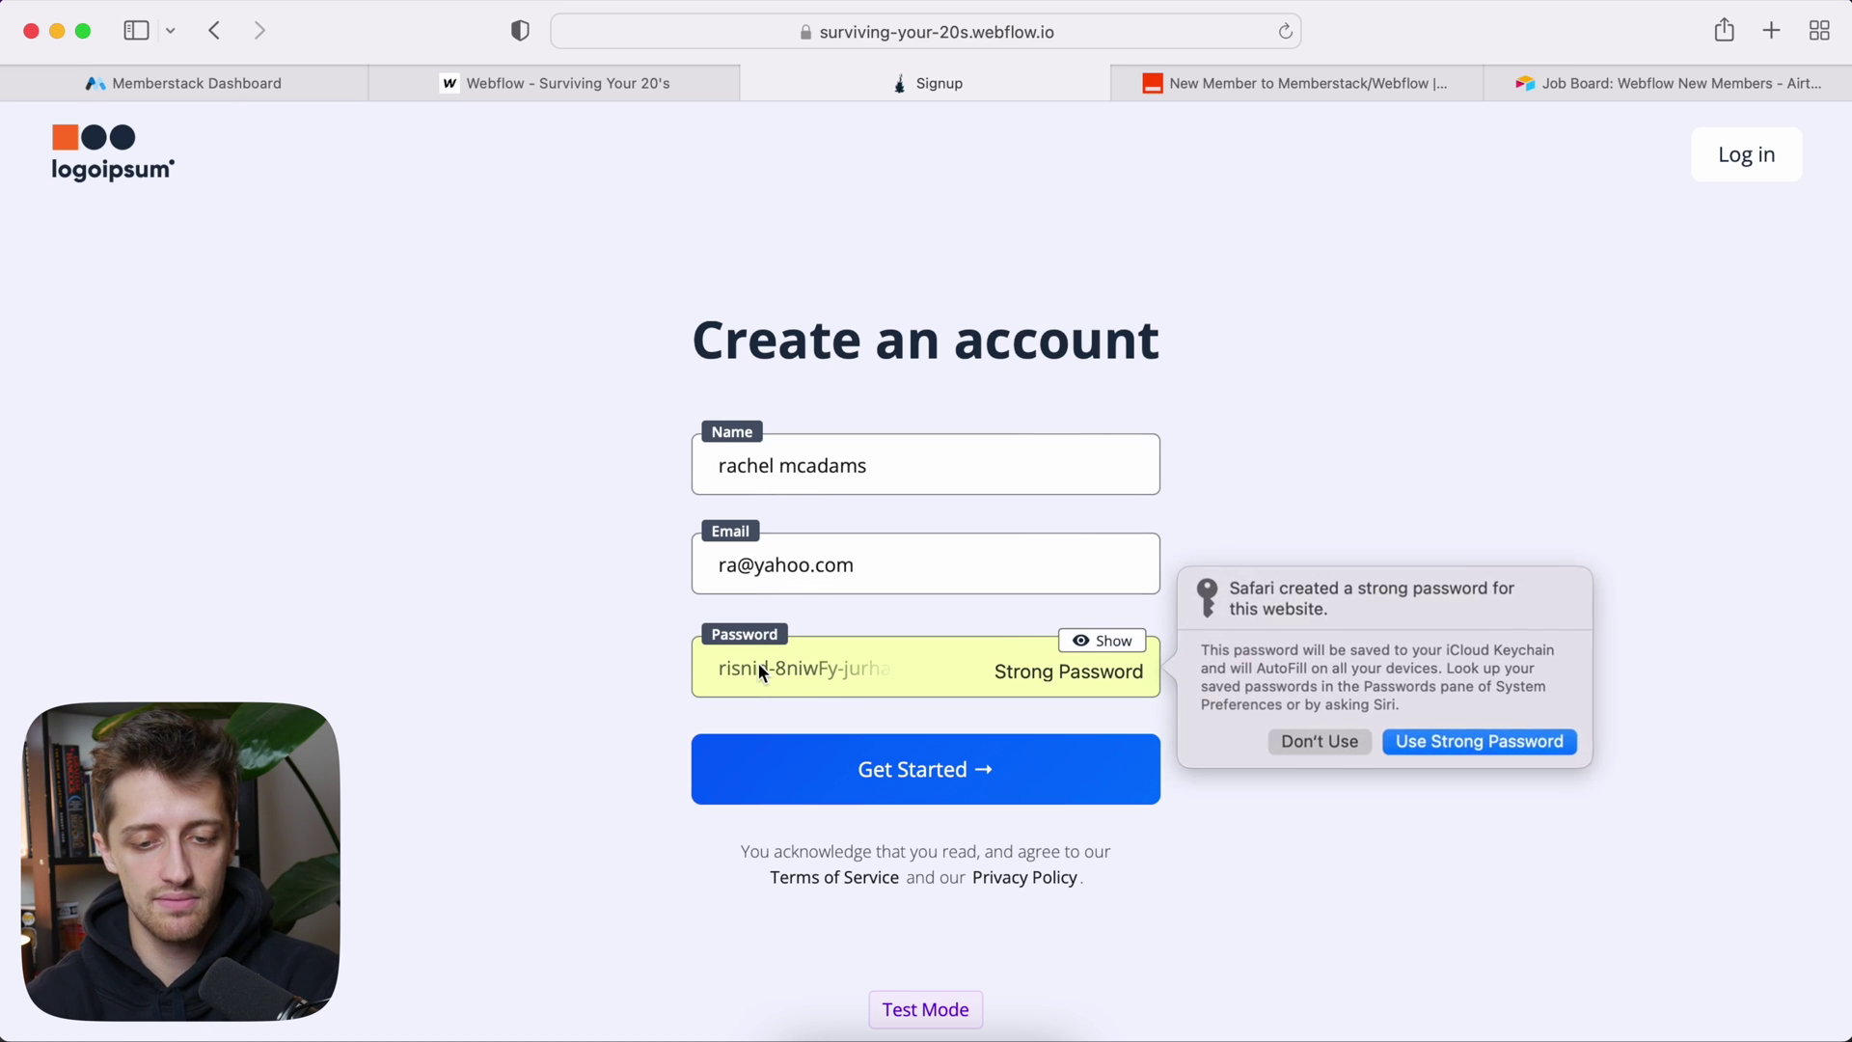
{"action": "left_click", "coordinate": [1331, 747]}
{"action": "type", "text": "pass"}
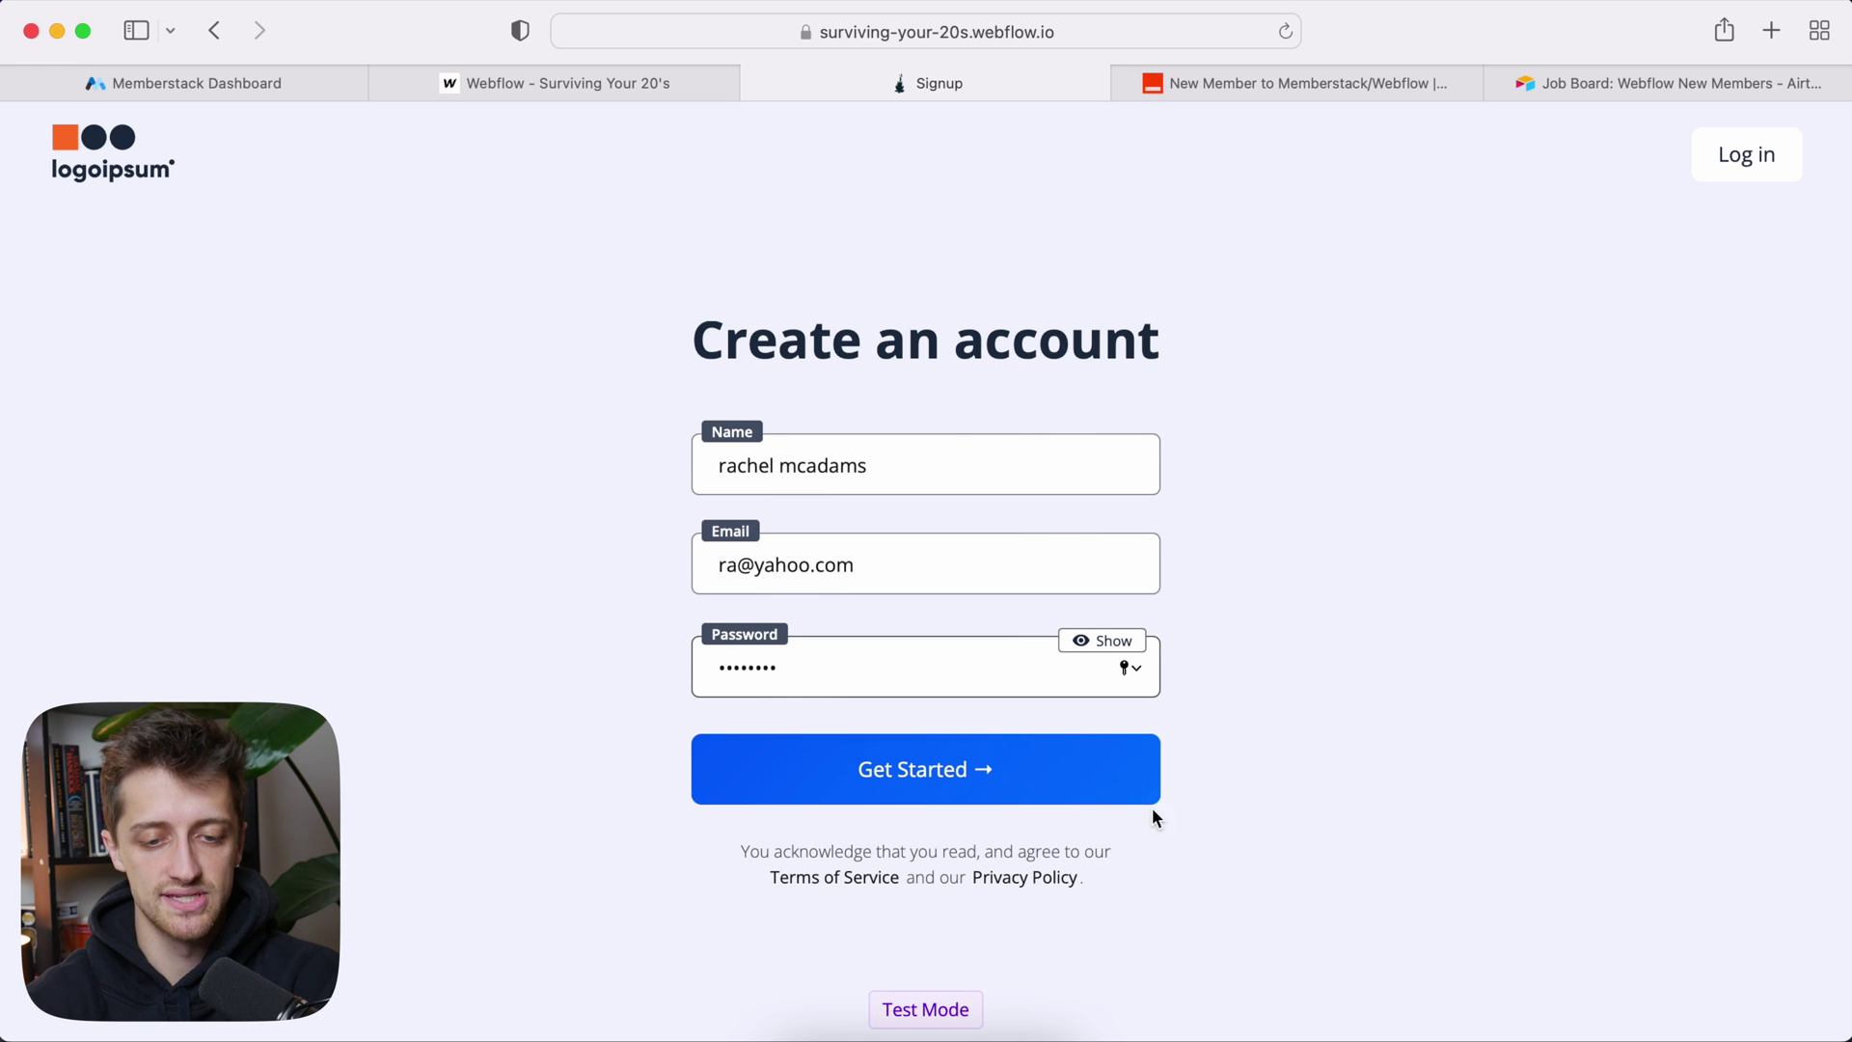
{"action": "left_click", "coordinate": [1059, 769]}
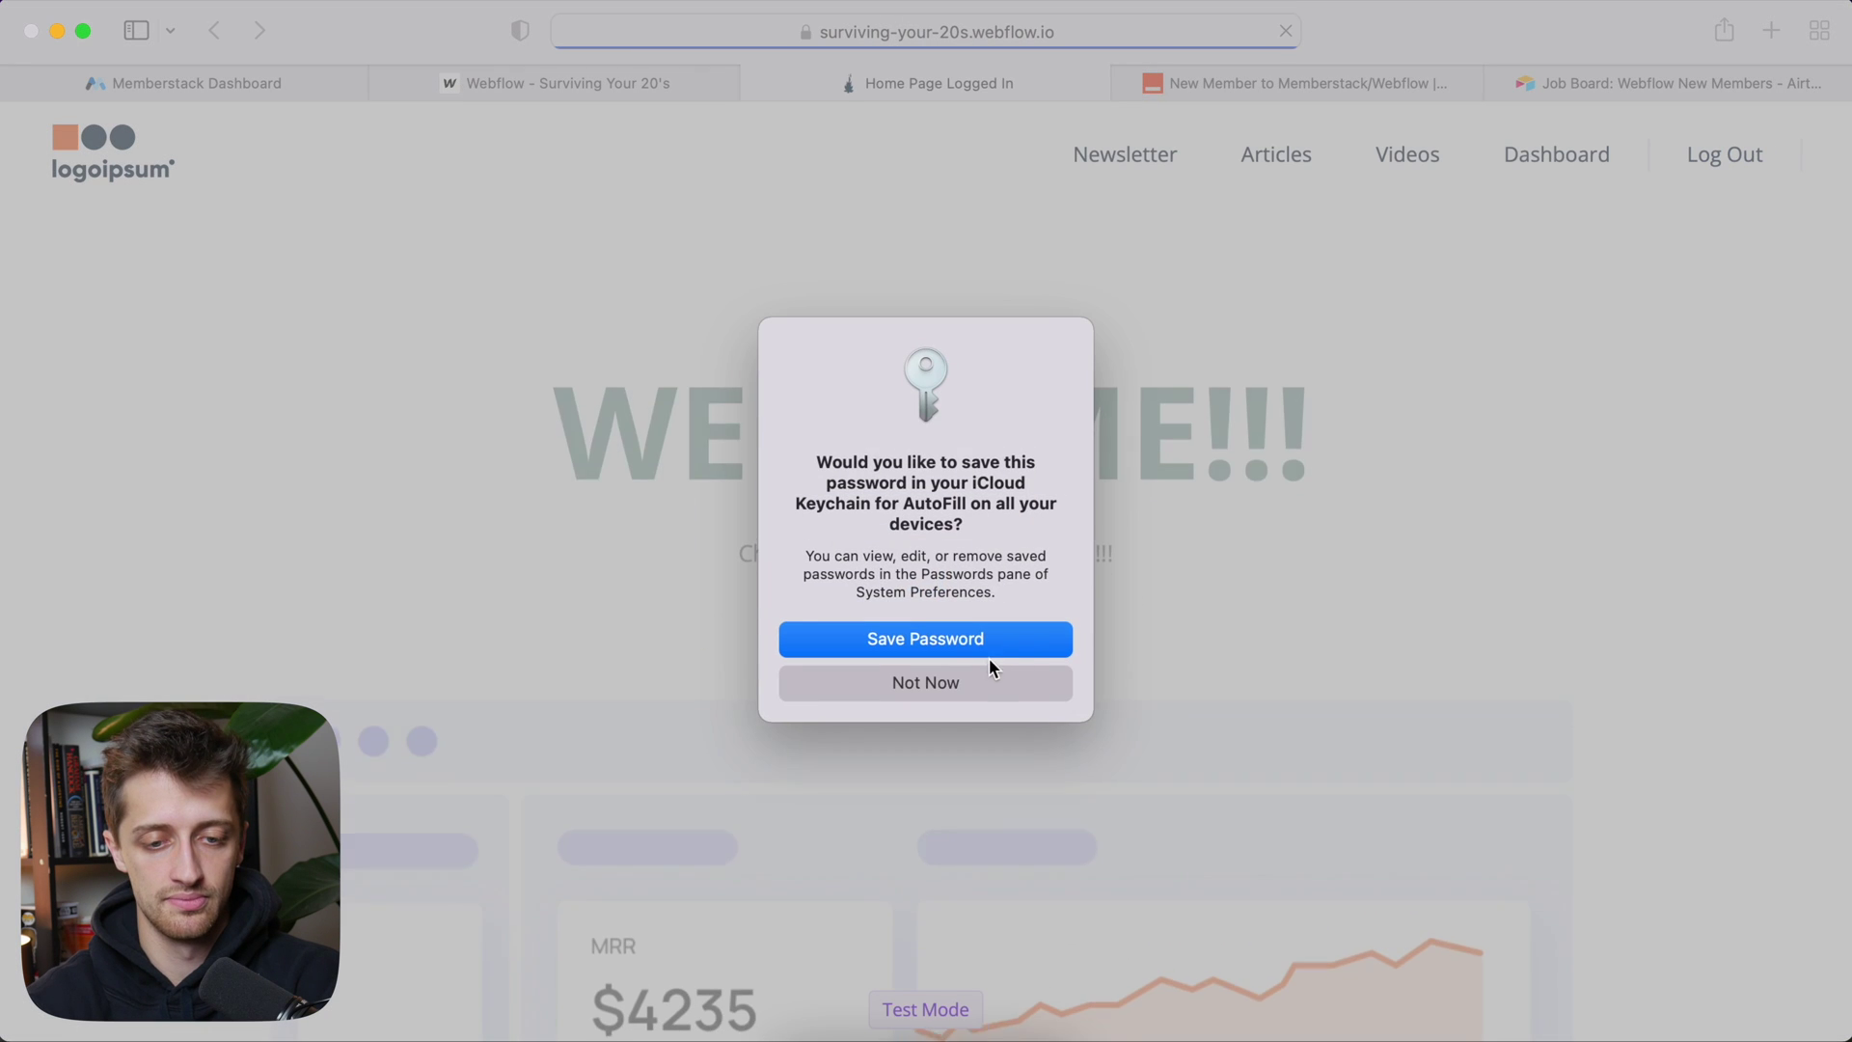
{"action": "left_click", "coordinate": [970, 675]}
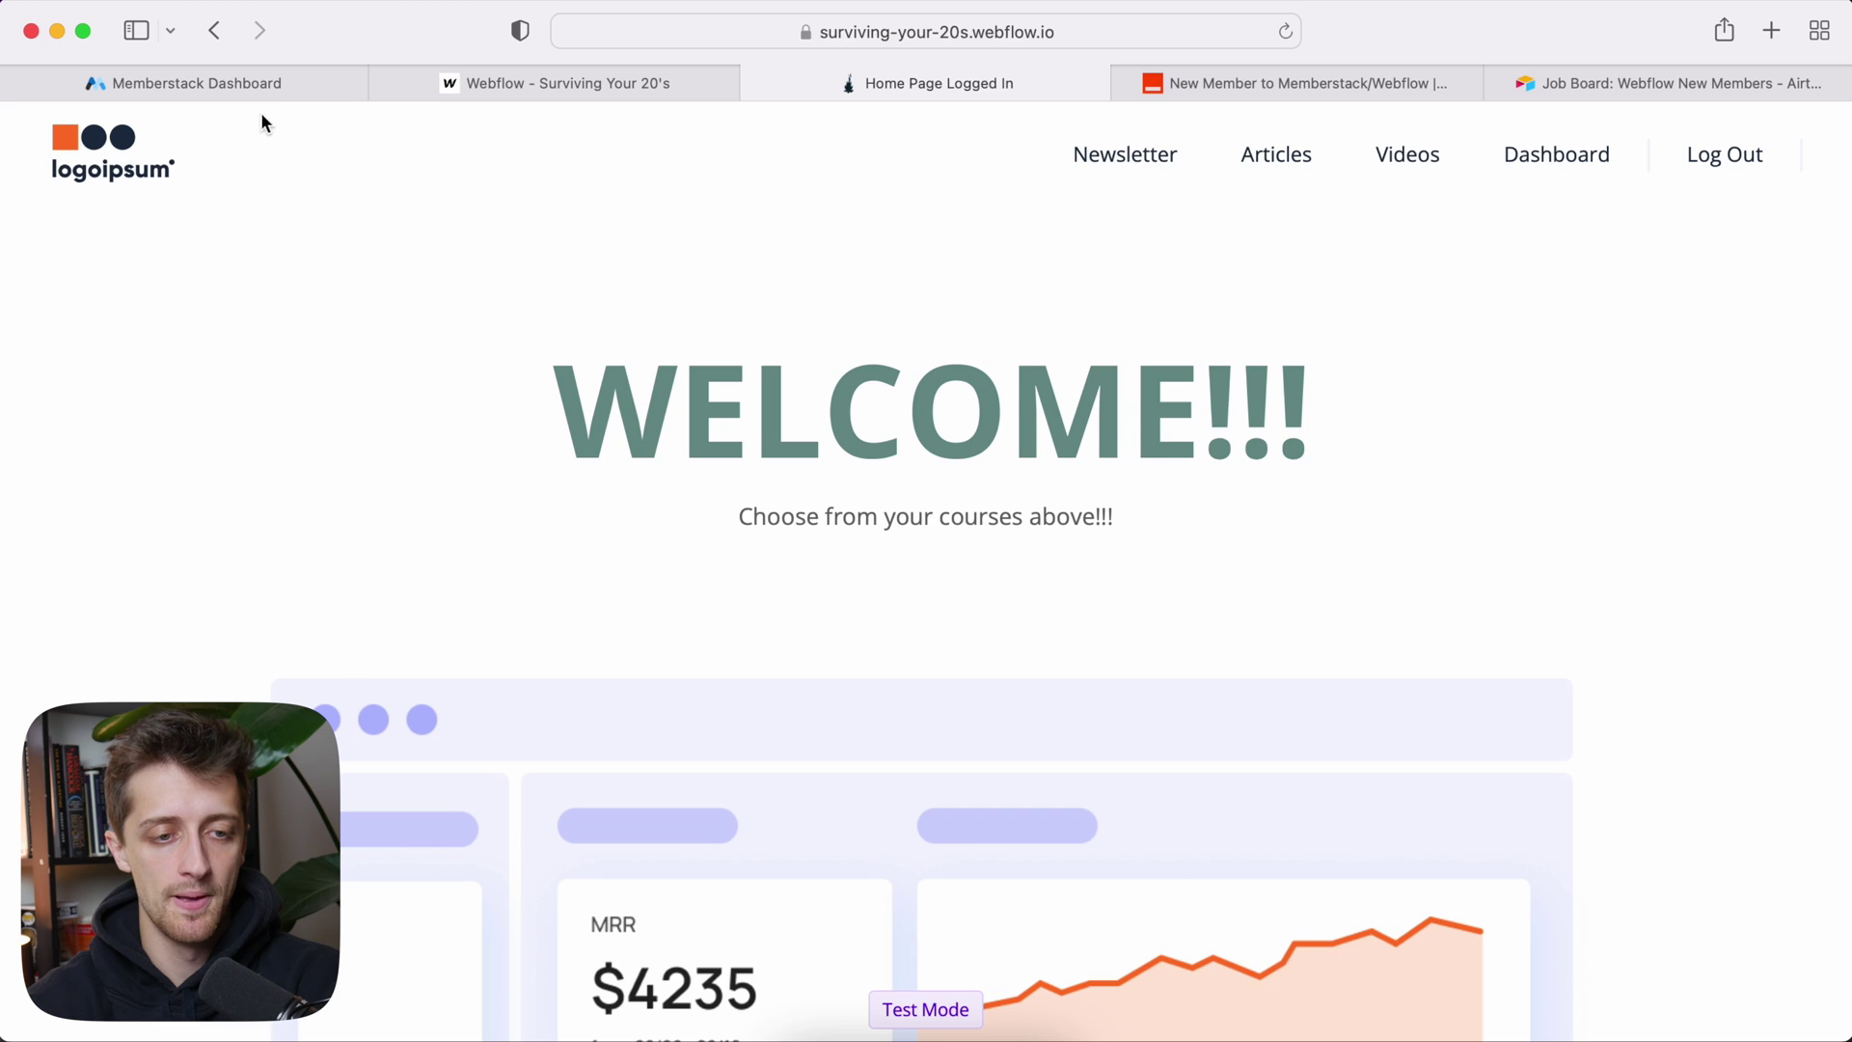
{"action": "left_click", "coordinate": [253, 87]}
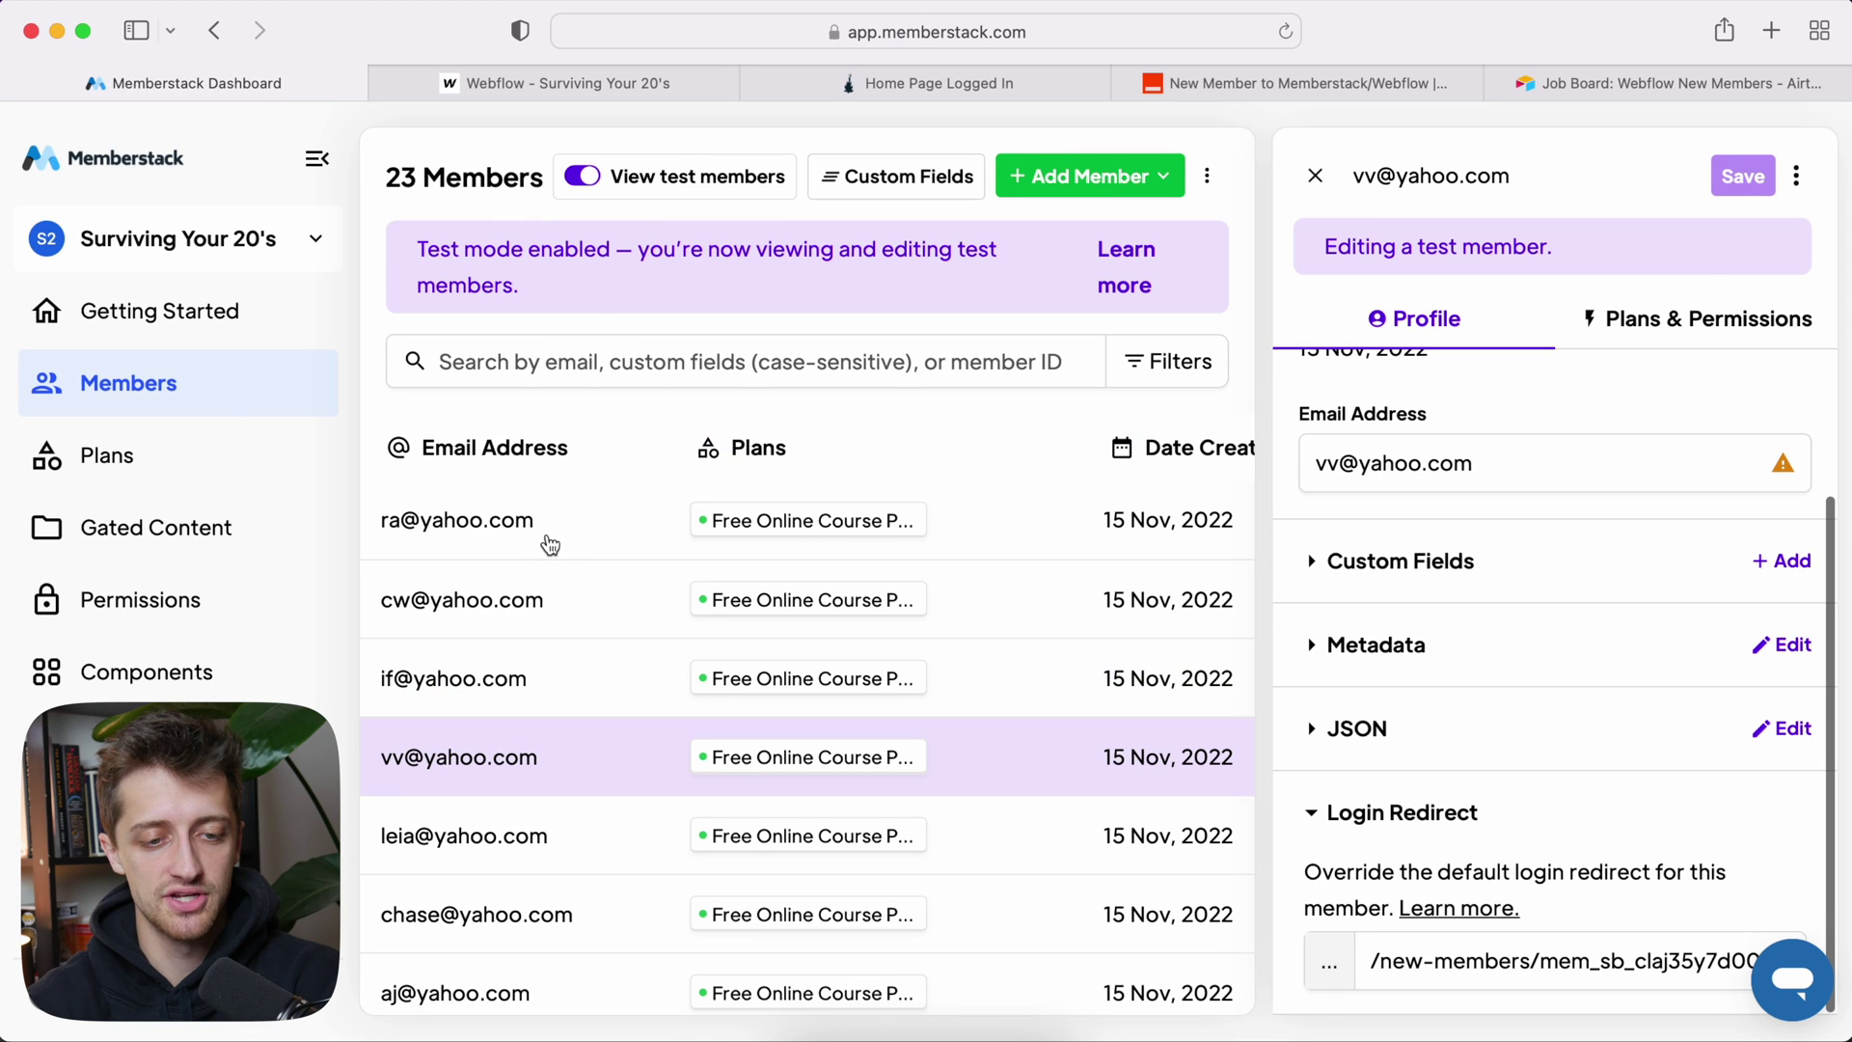
Step: Open the new member's Memberstack profile and check their item in the Webflow New Members collection
{"action": "left_click", "coordinate": [549, 530]}
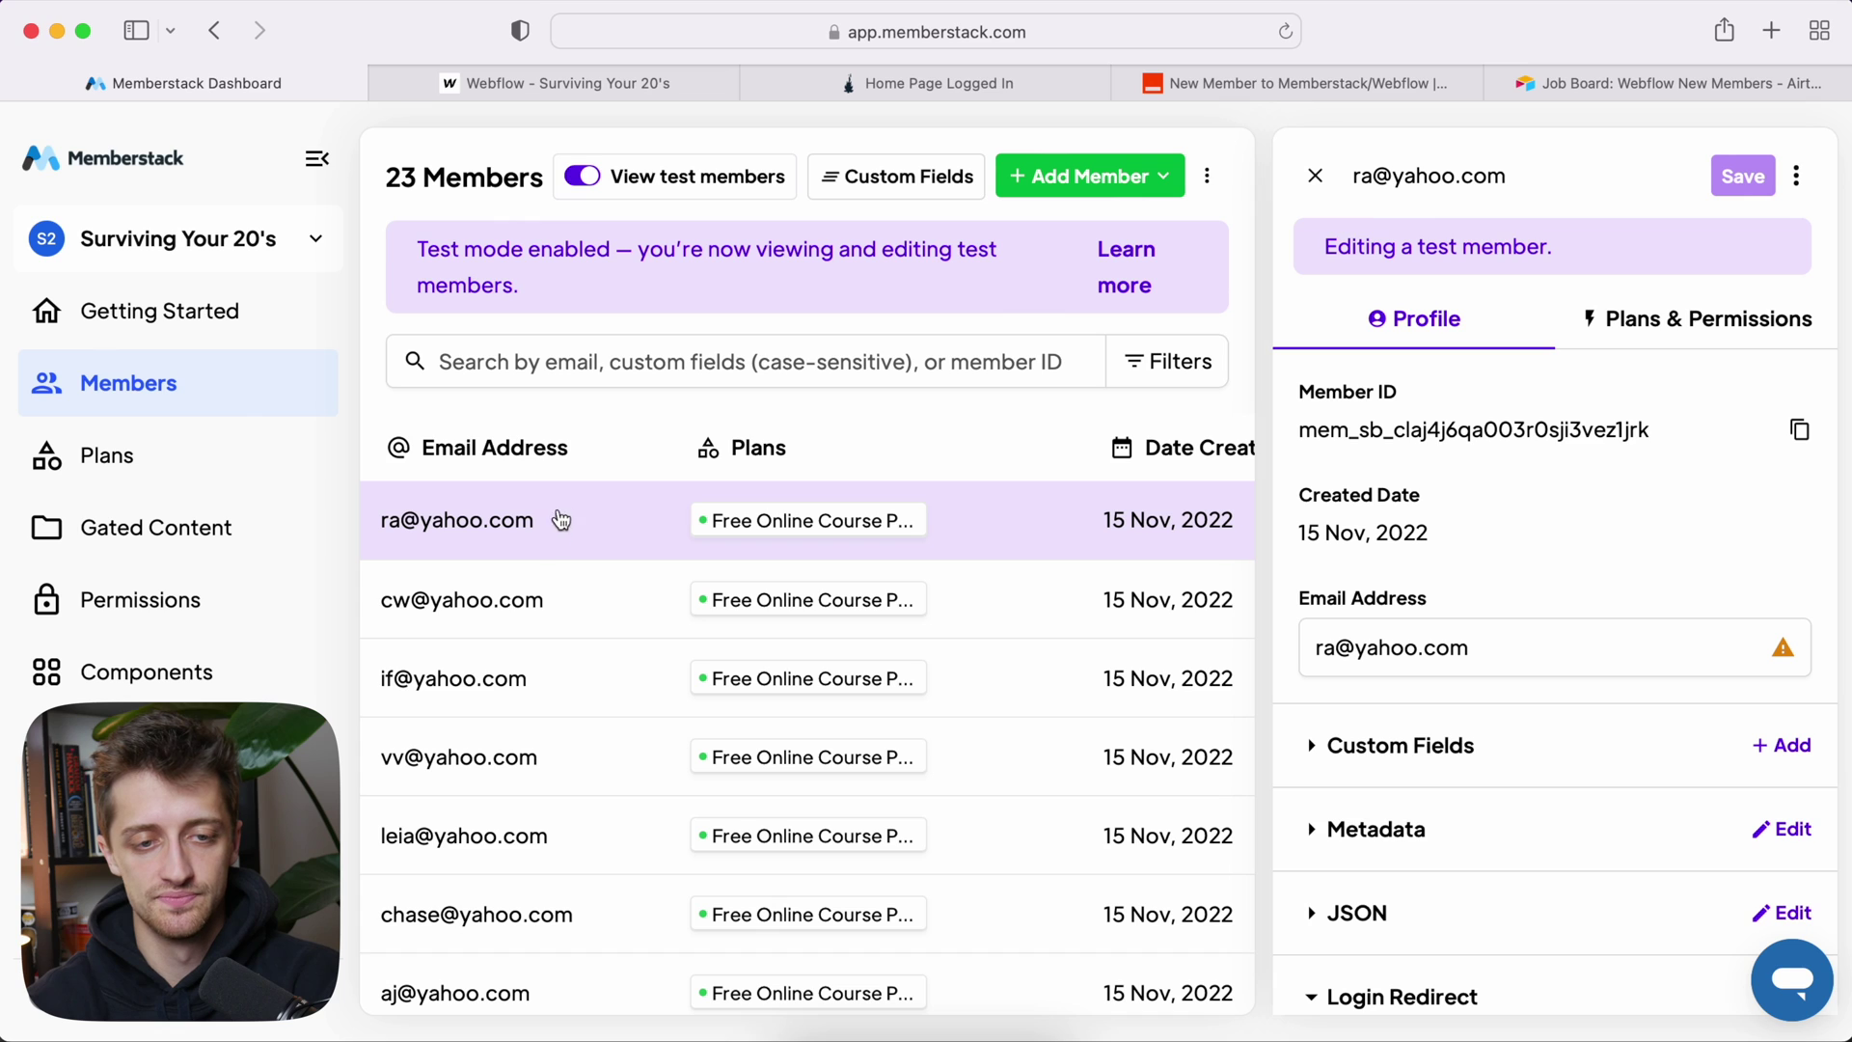
{"action": "mouse_move", "coordinate": [588, 83]}
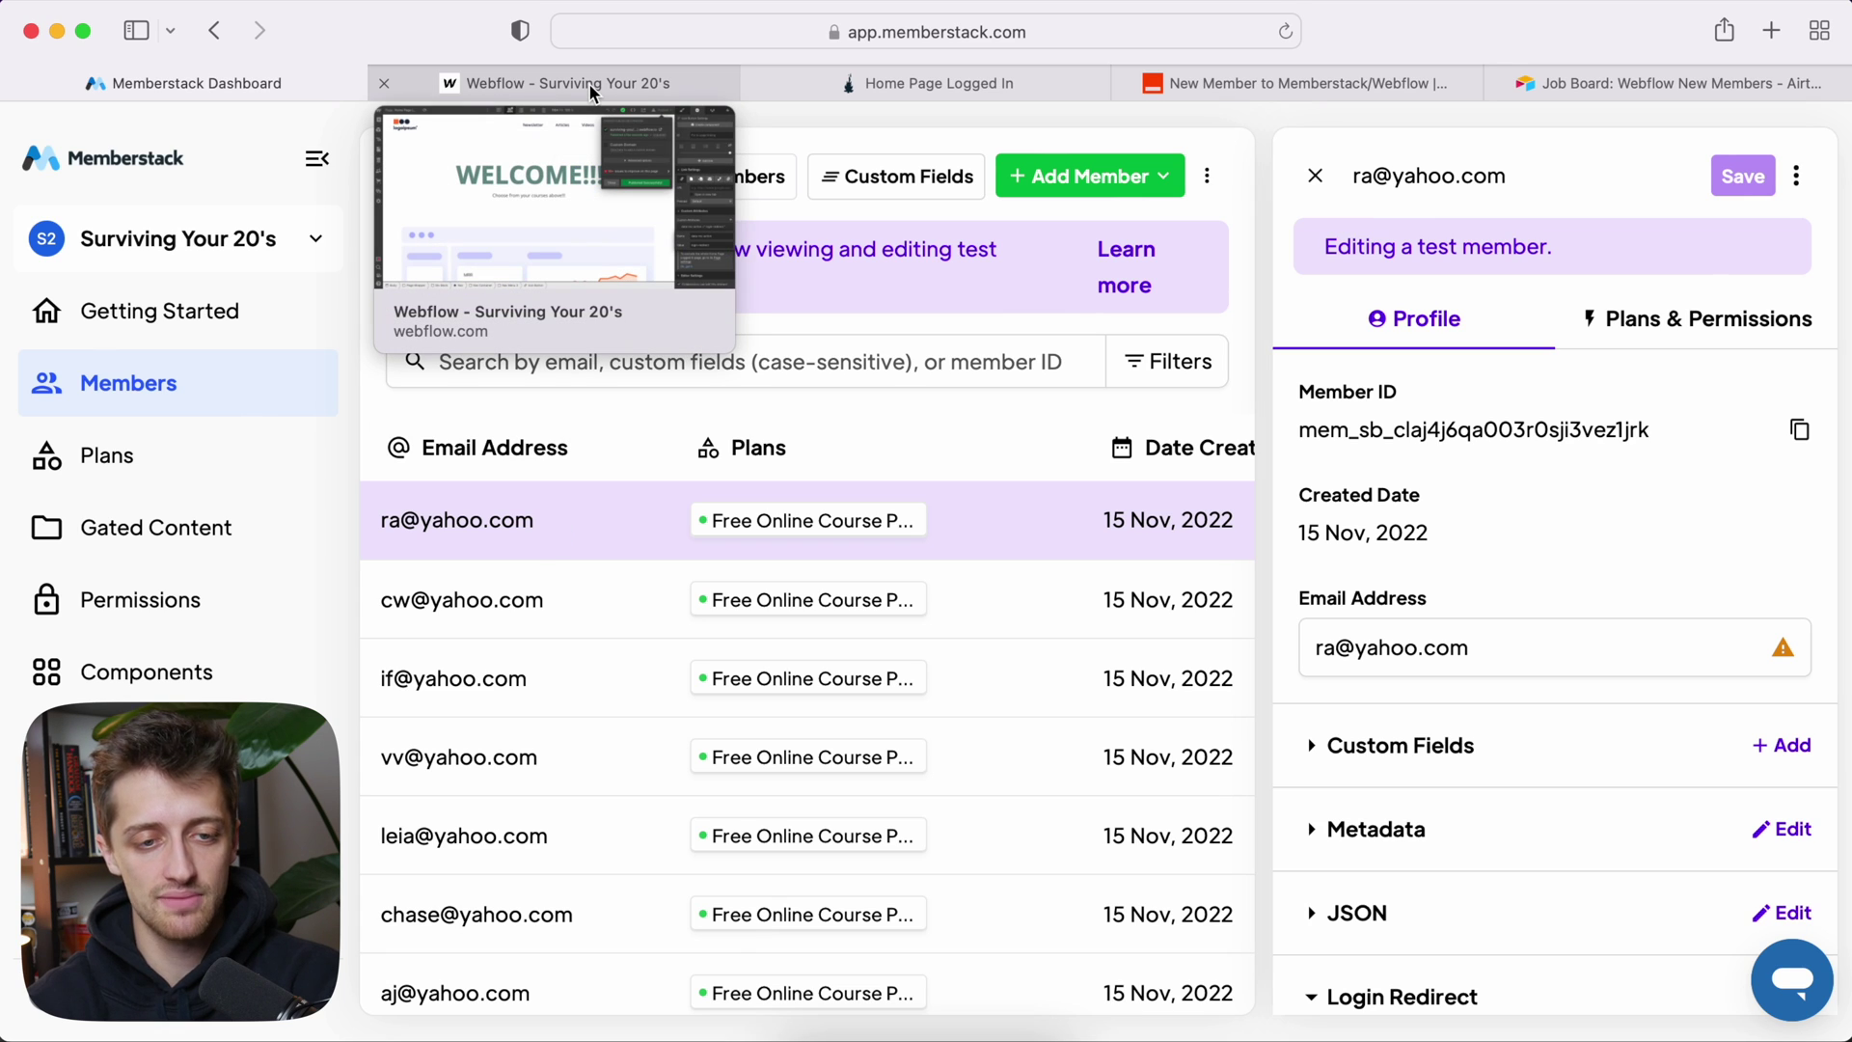
{"action": "left_click", "coordinate": [588, 83]}
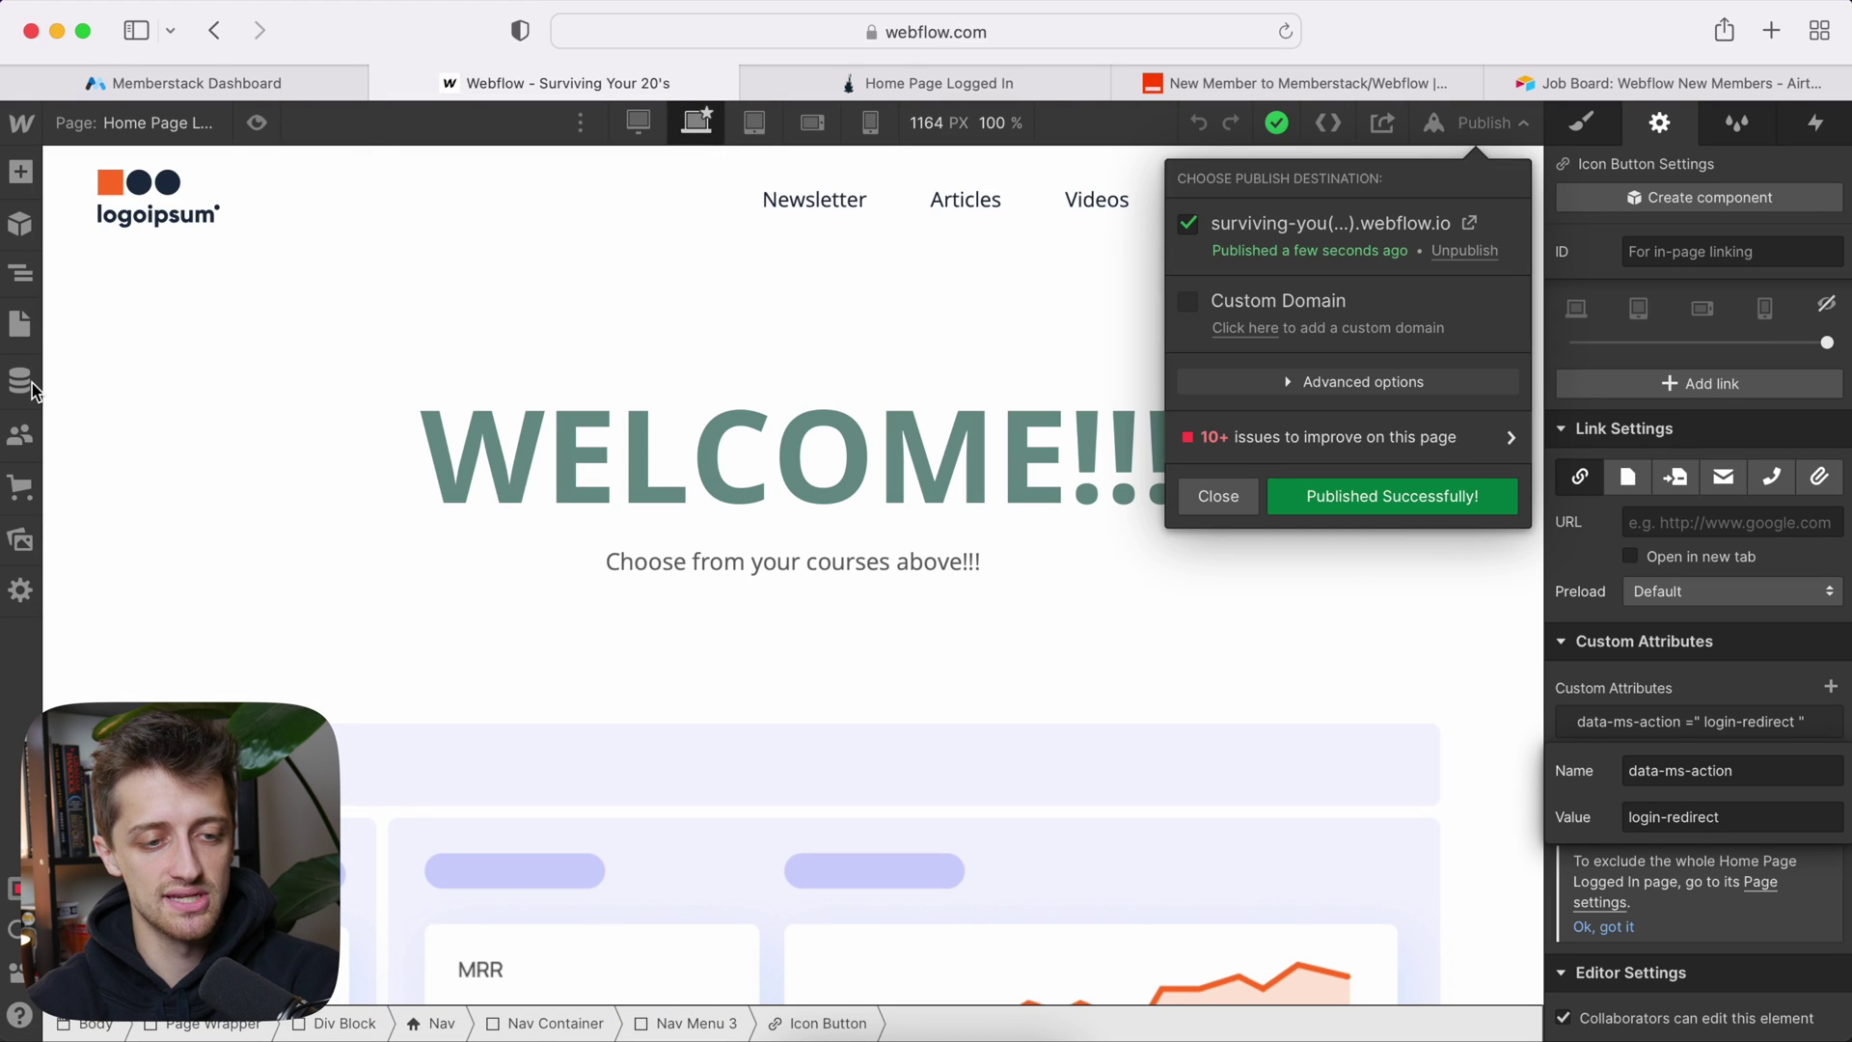
{"action": "left_click", "coordinate": [20, 381]}
{"action": "left_click", "coordinate": [131, 270]}
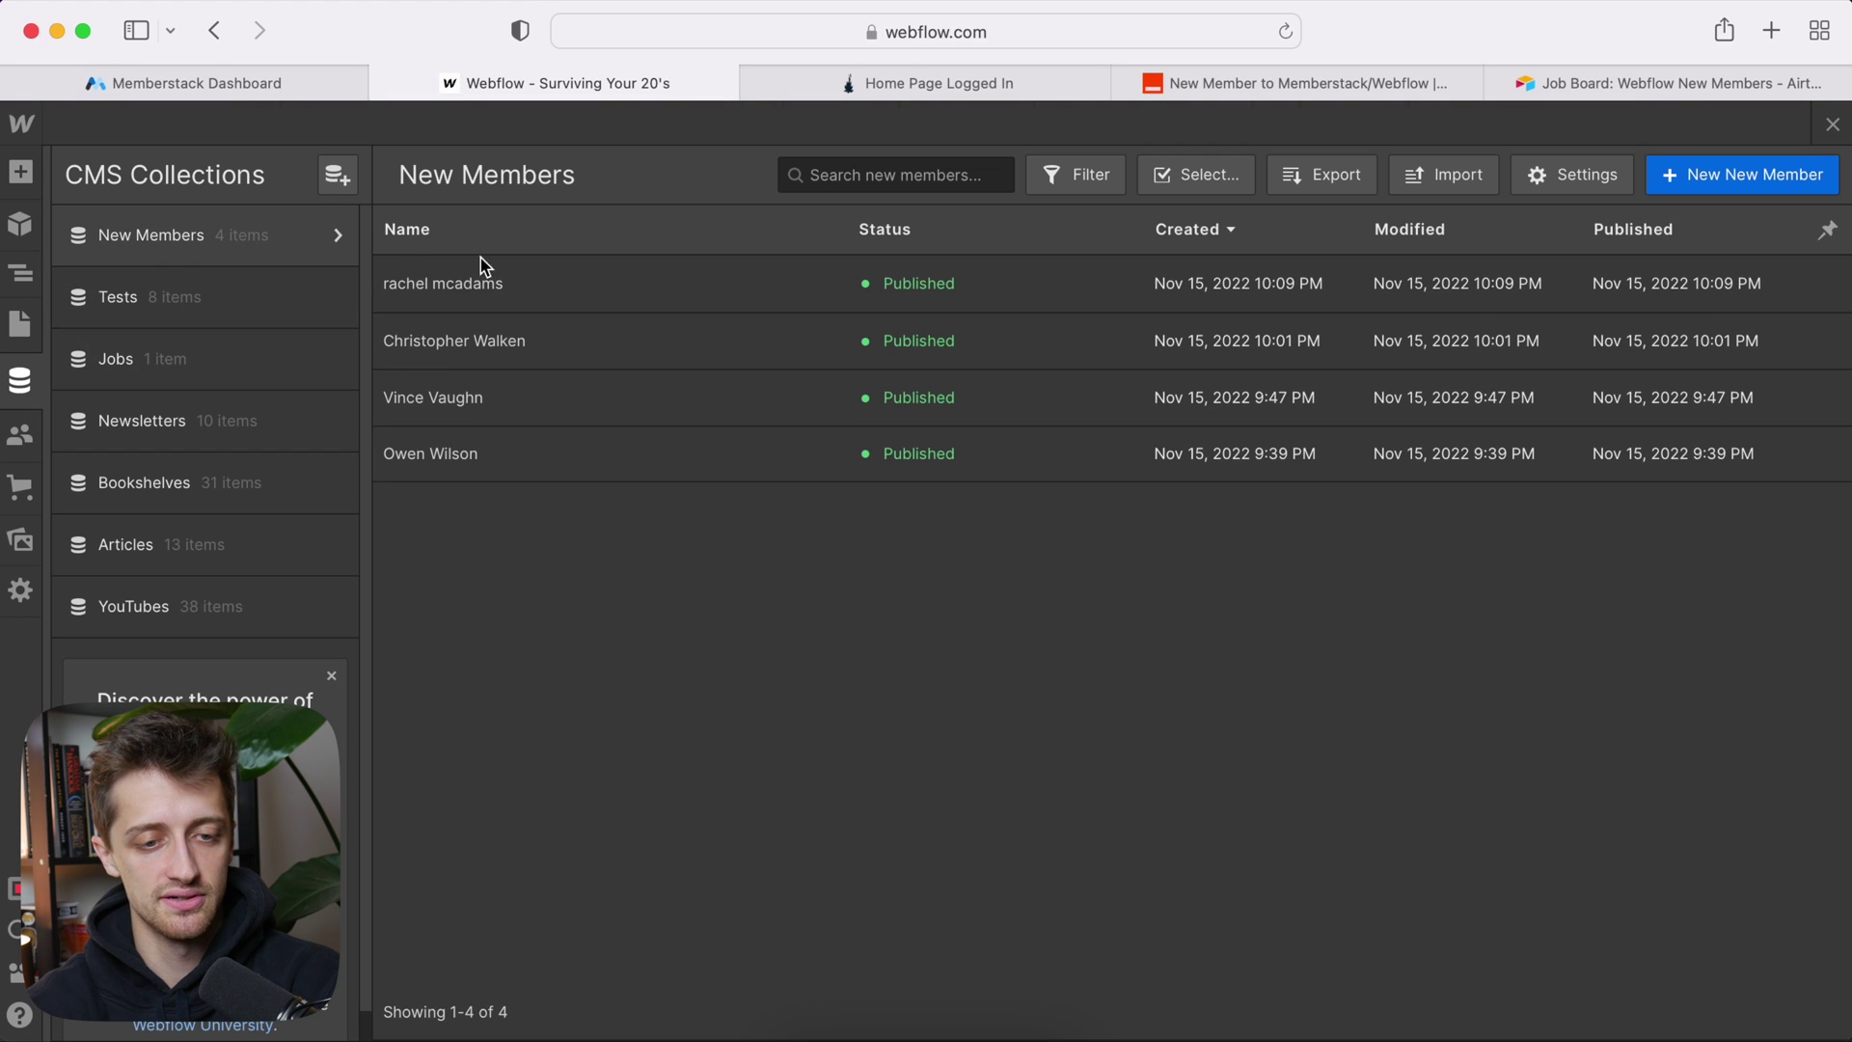
{"action": "left_click", "coordinate": [512, 283]}
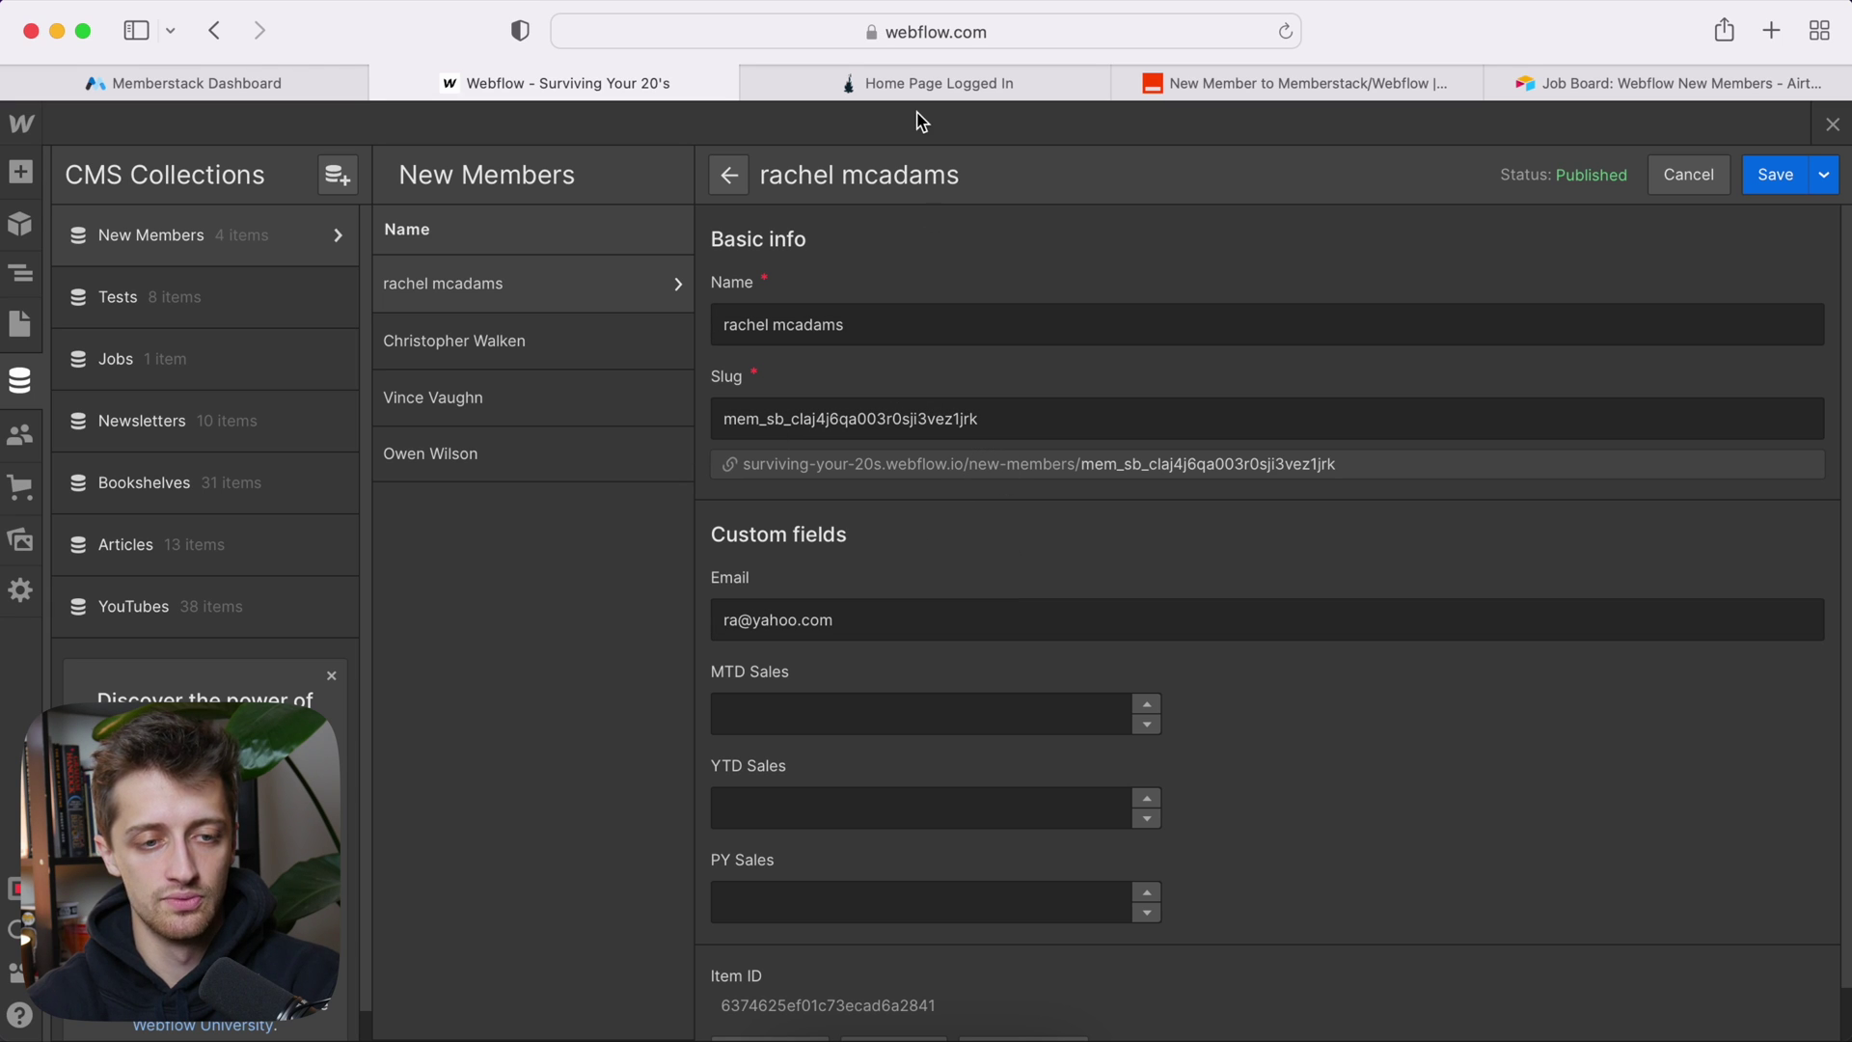
Step: Check the member's Custom Fields and /new-members/ login redirect in Memberstack
{"action": "left_click", "coordinate": [227, 83]}
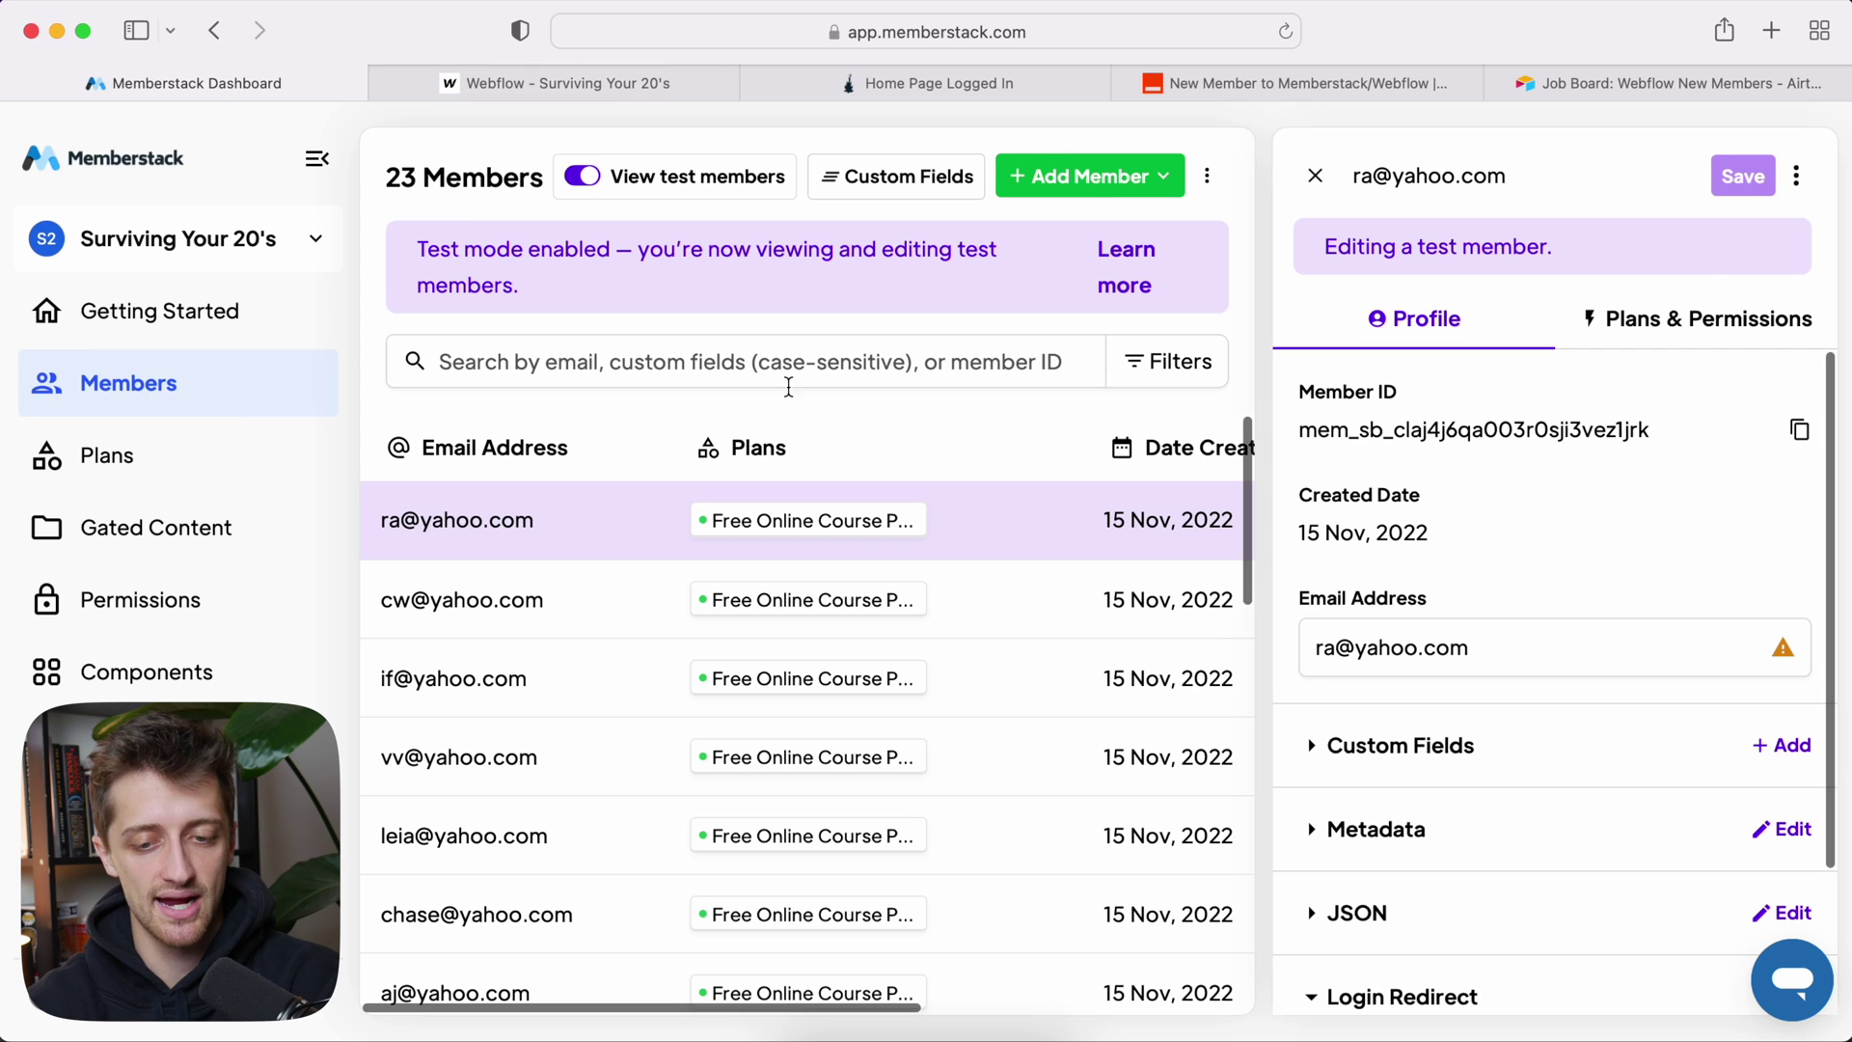
{"action": "scroll", "coordinate": [1438, 719], "scroll_direction": "down", "scroll_amount": 3}
{"action": "left_click", "coordinate": [1410, 675]}
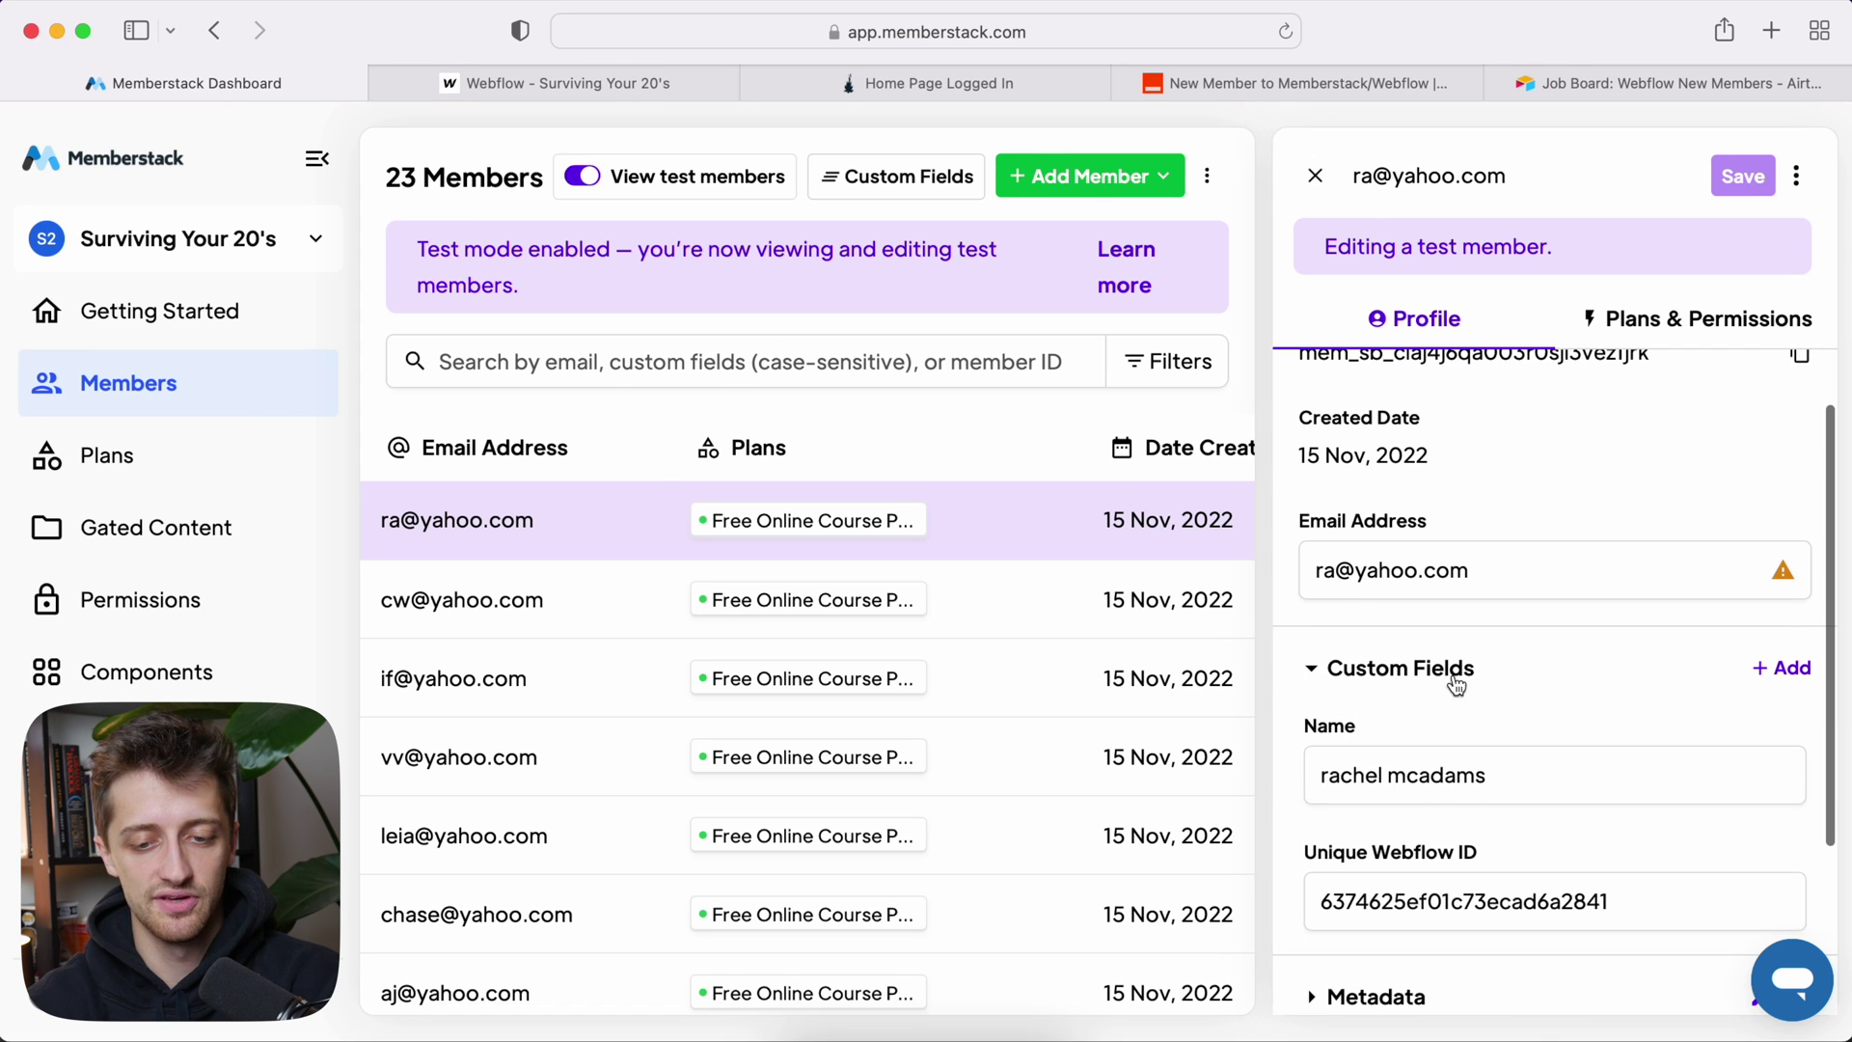
{"action": "scroll", "coordinate": [1466, 690], "scroll_direction": "down", "scroll_amount": 2}
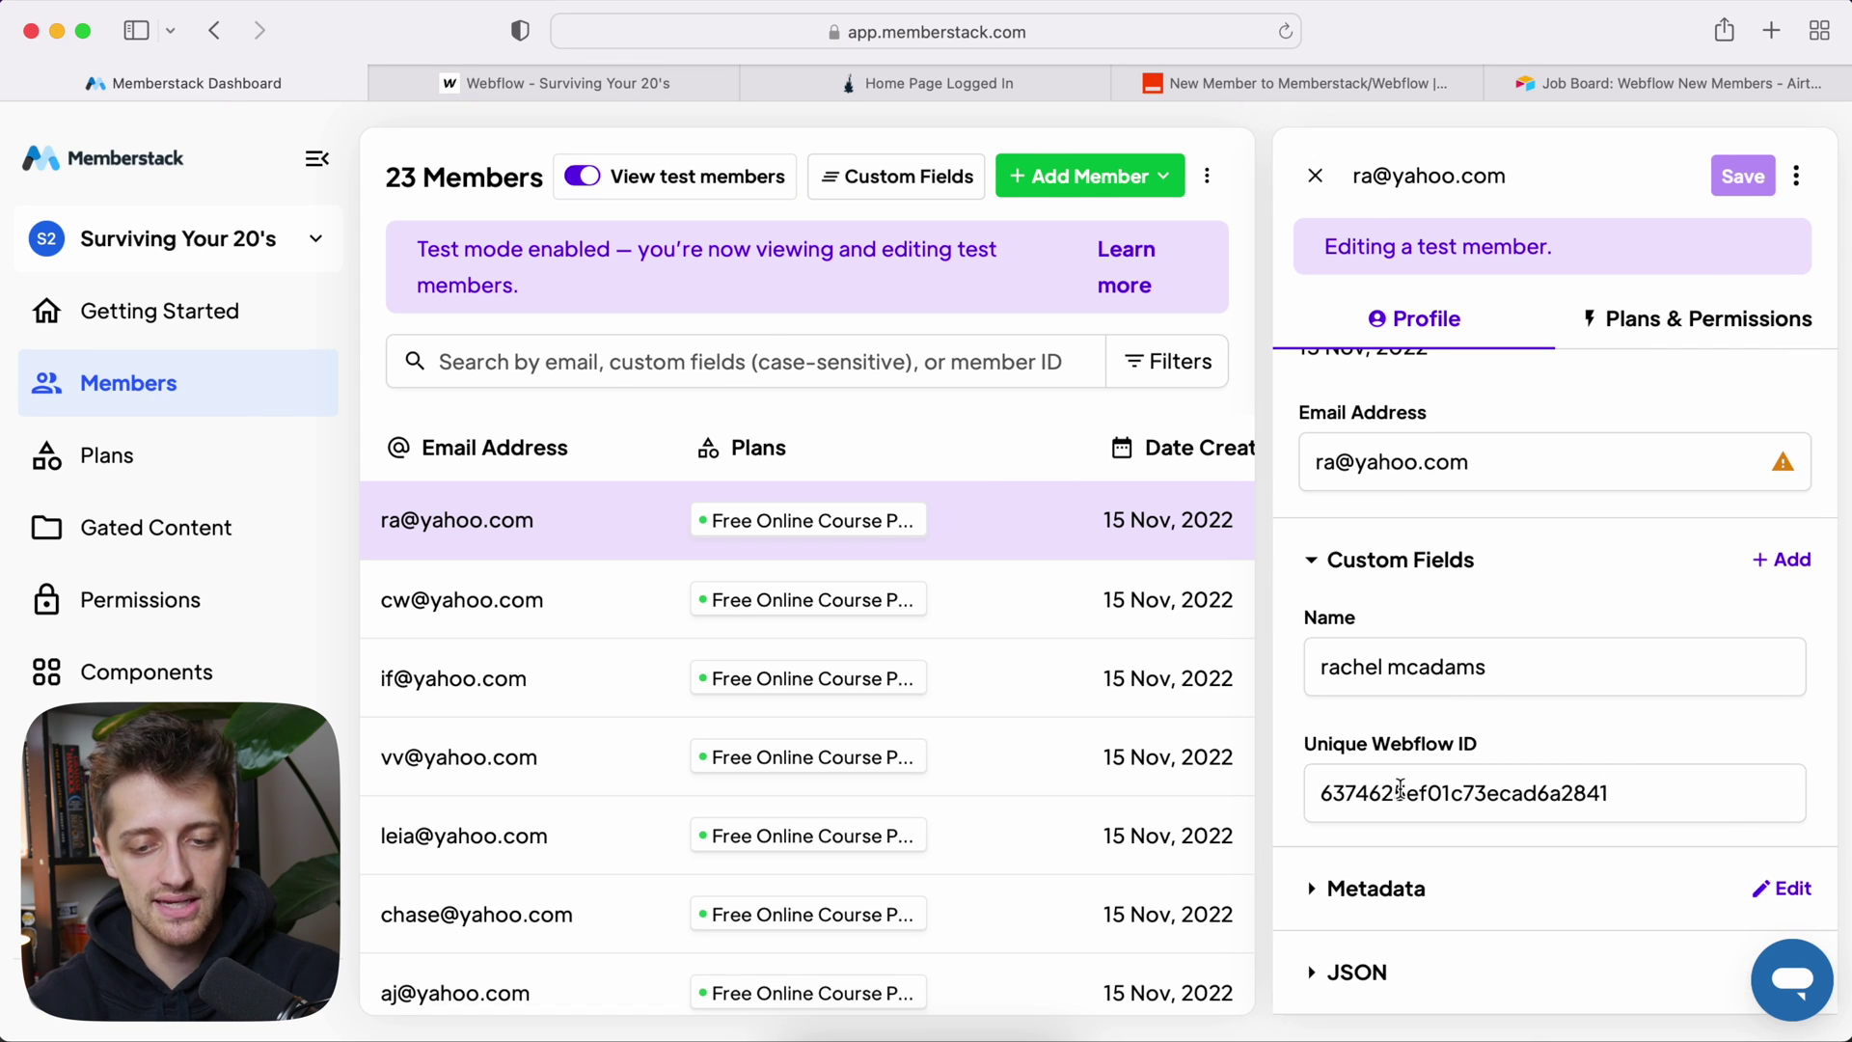
{"action": "scroll", "coordinate": [1331, 868], "scroll_direction": "down", "scroll_amount": 3}
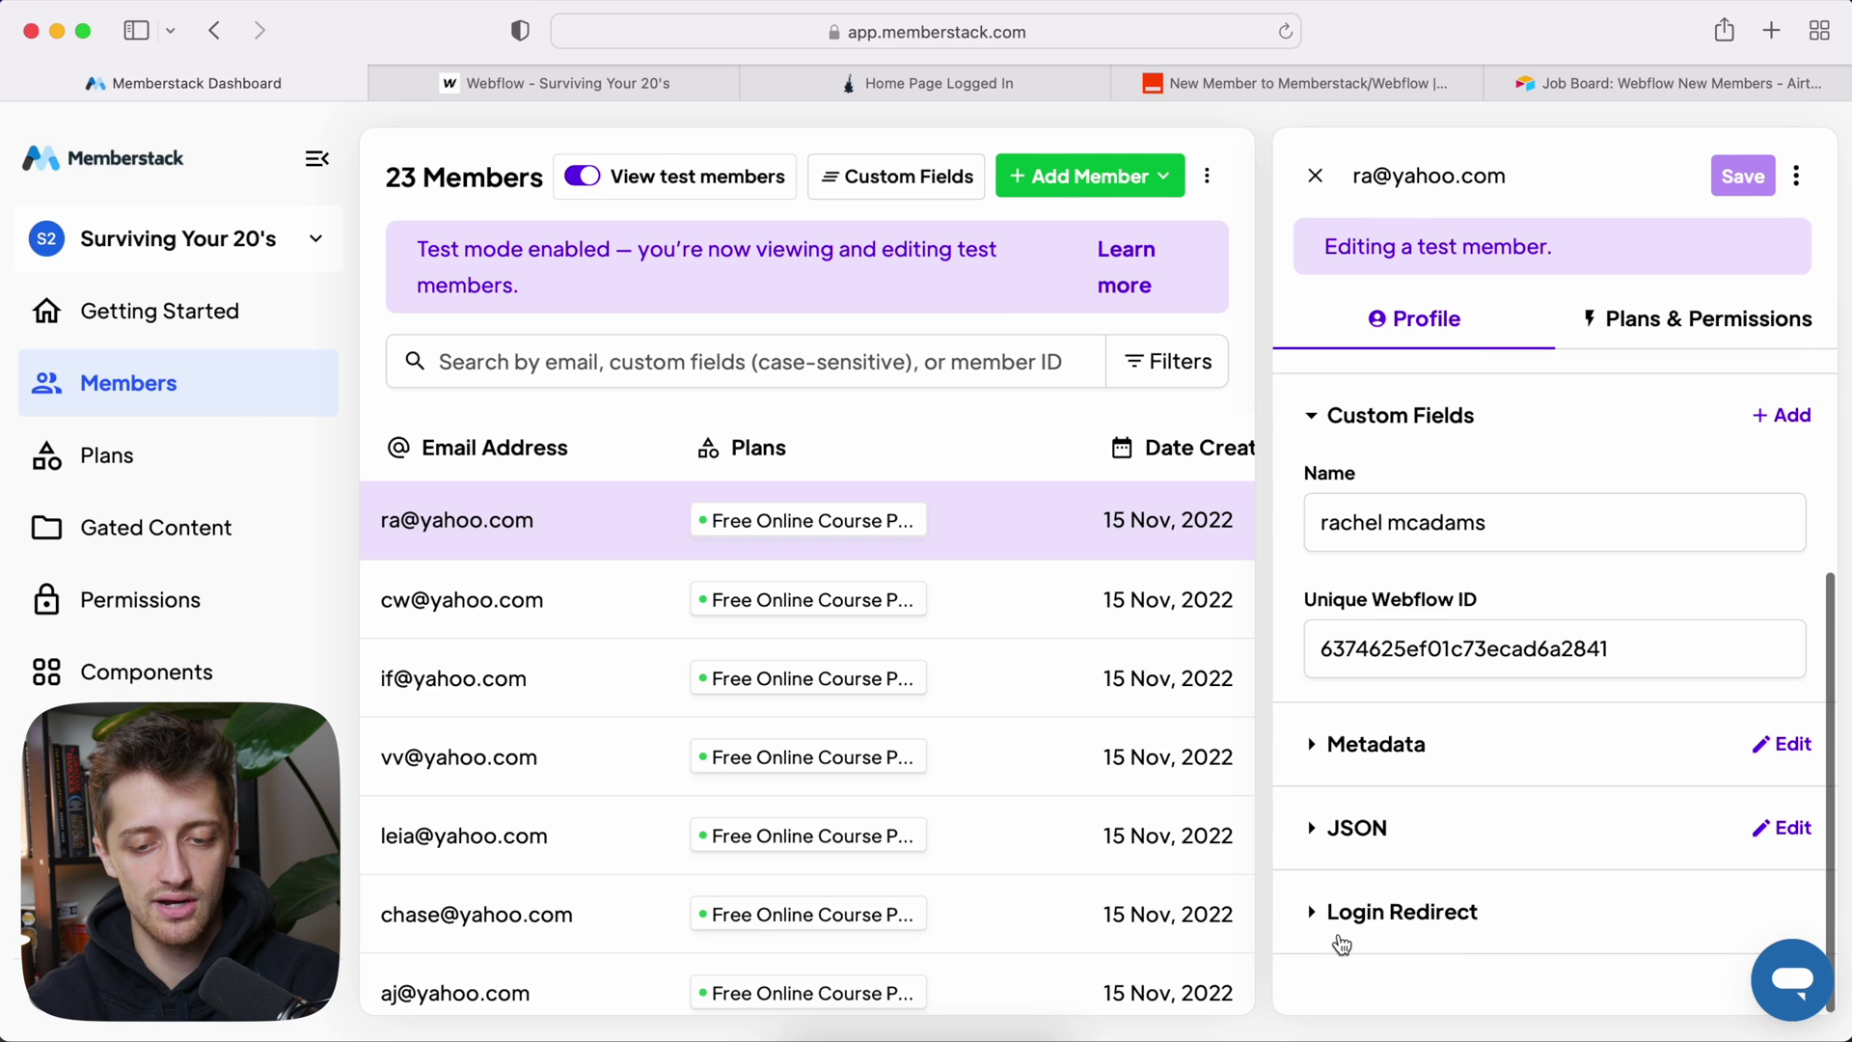
{"action": "left_click", "coordinate": [1350, 909]}
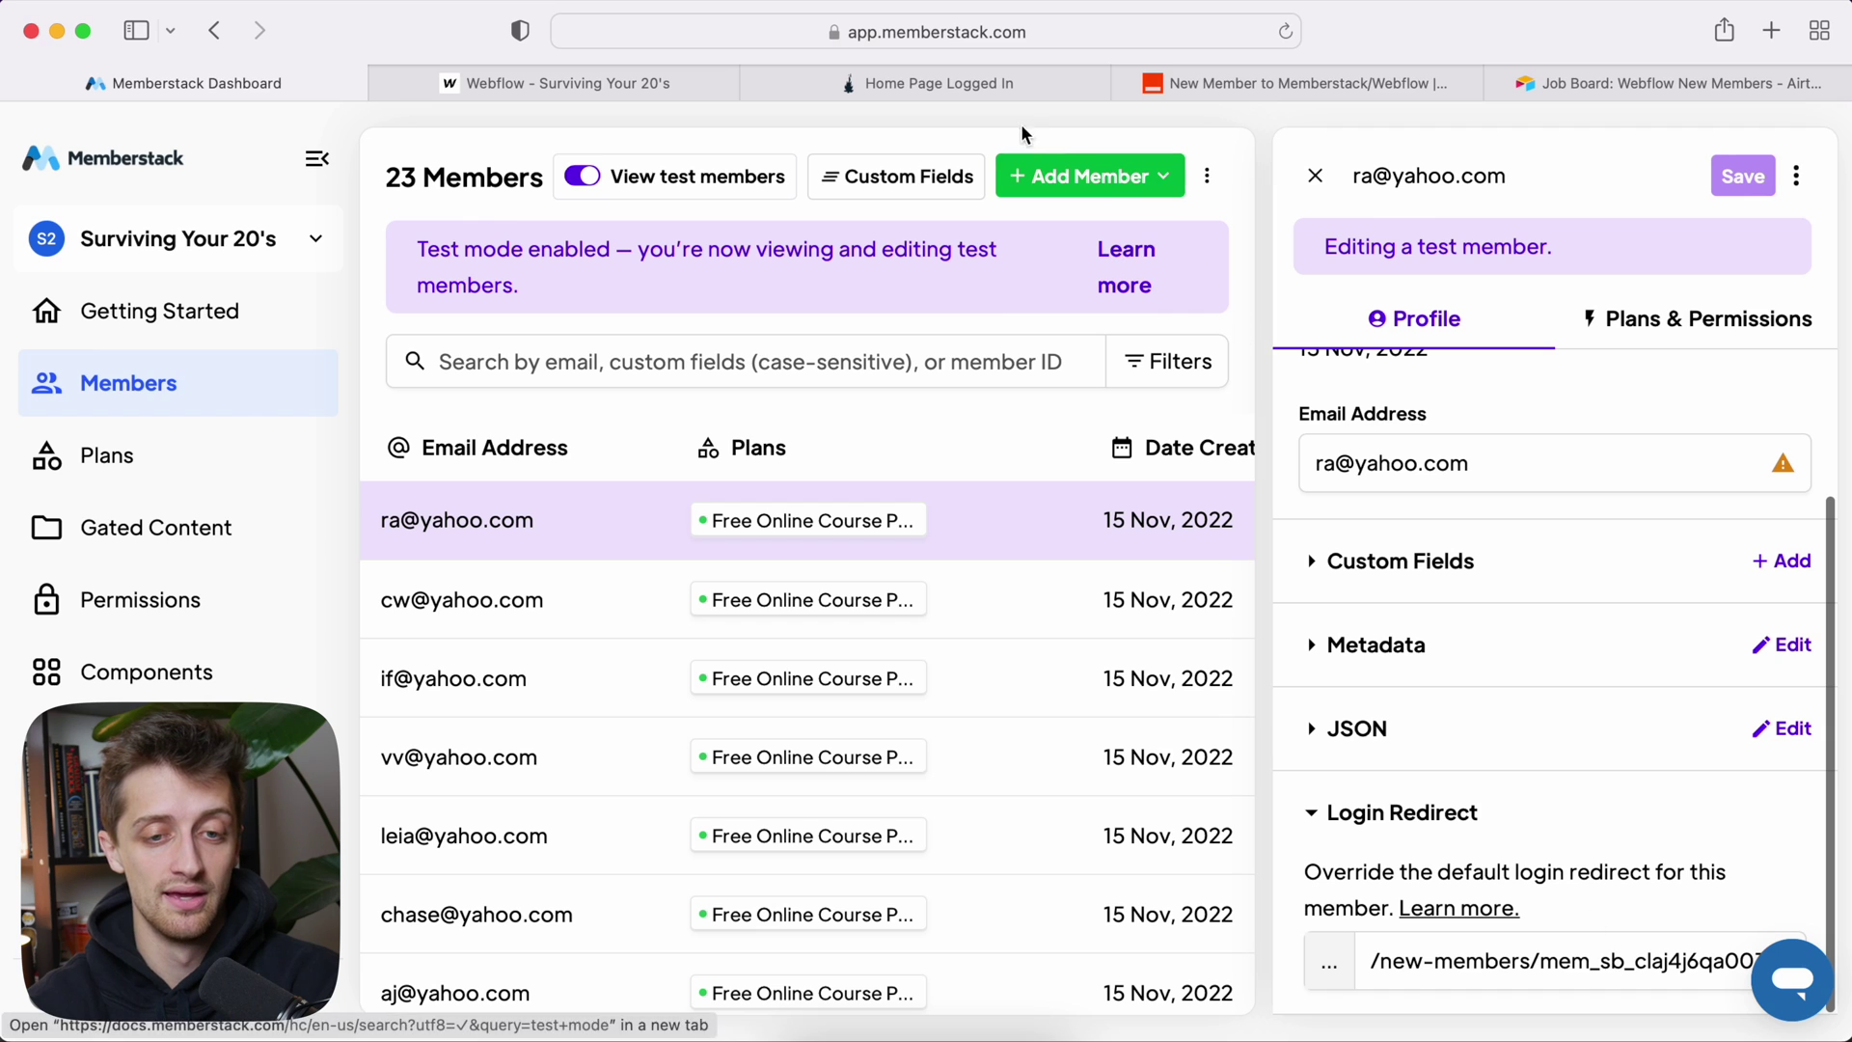
{"action": "left_click", "coordinate": [998, 95]}
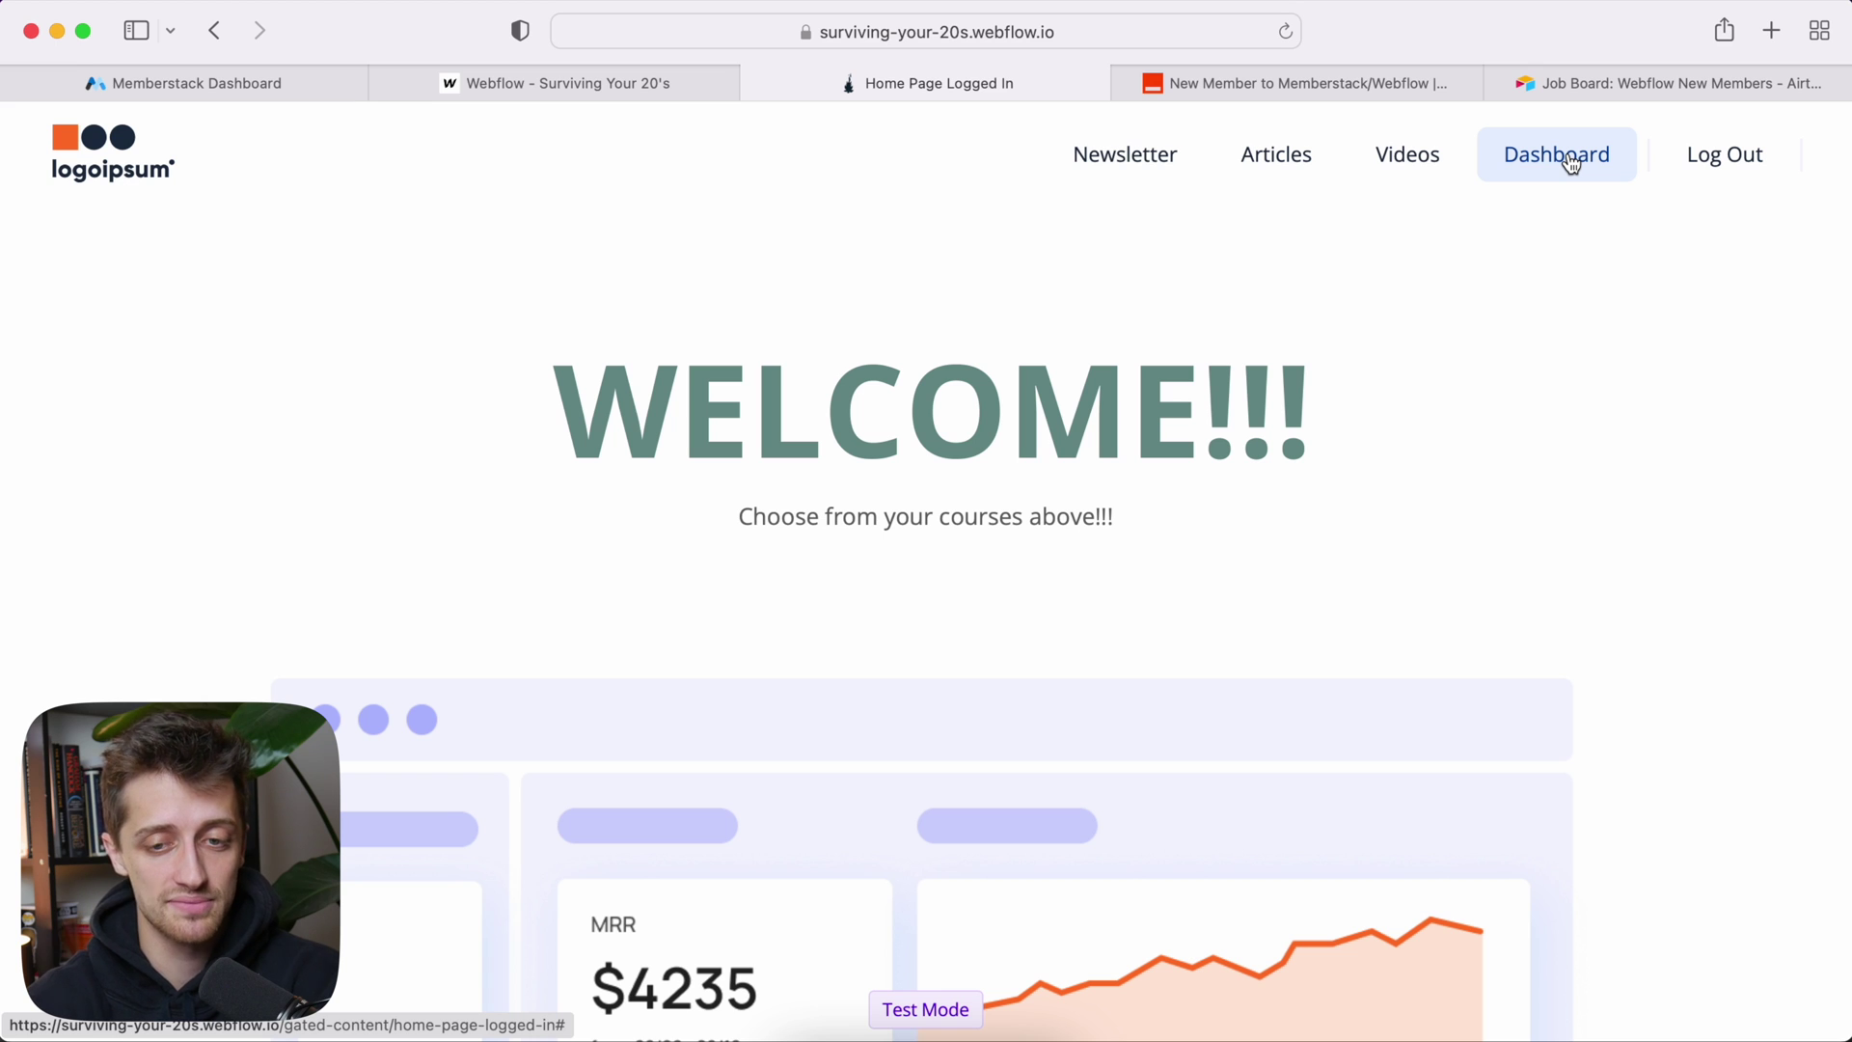
Step: Test the Dashboard button twice, returning to the logged-in home page in between
{"action": "left_click", "coordinate": [1572, 160]}
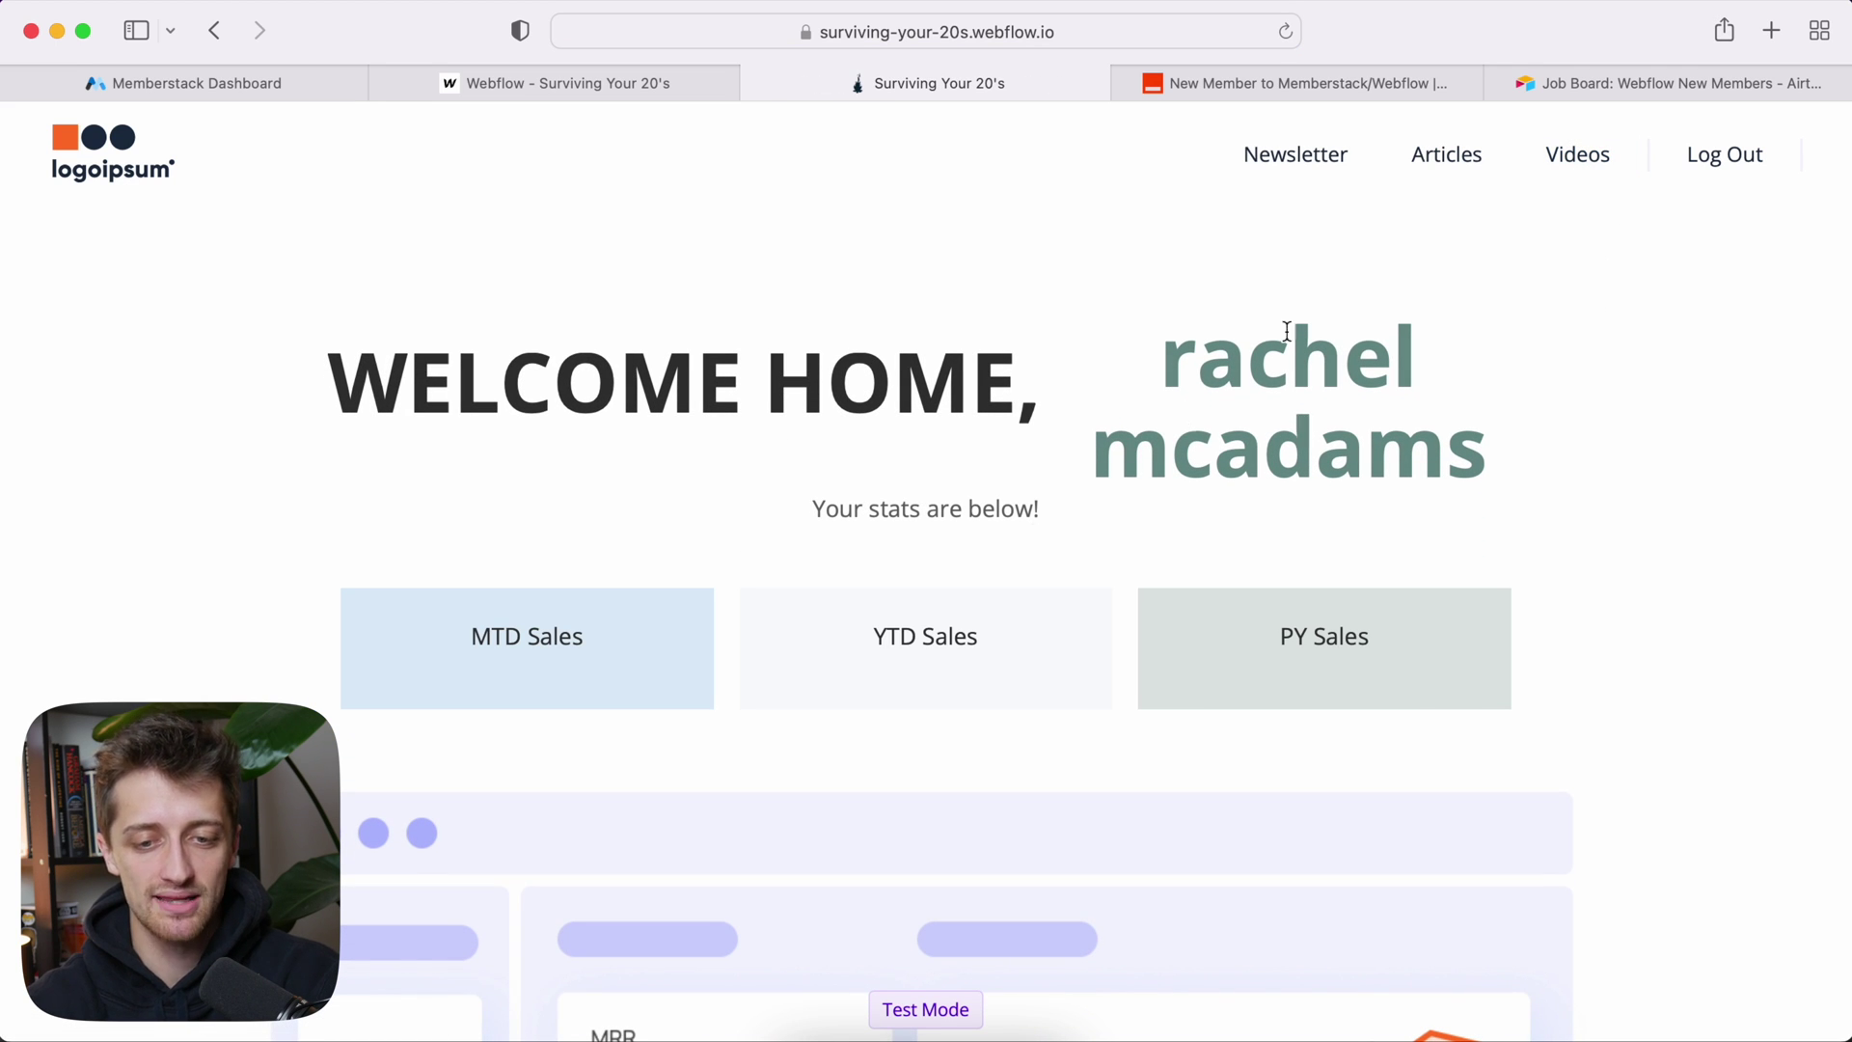
{"action": "left_click", "coordinate": [215, 30]}
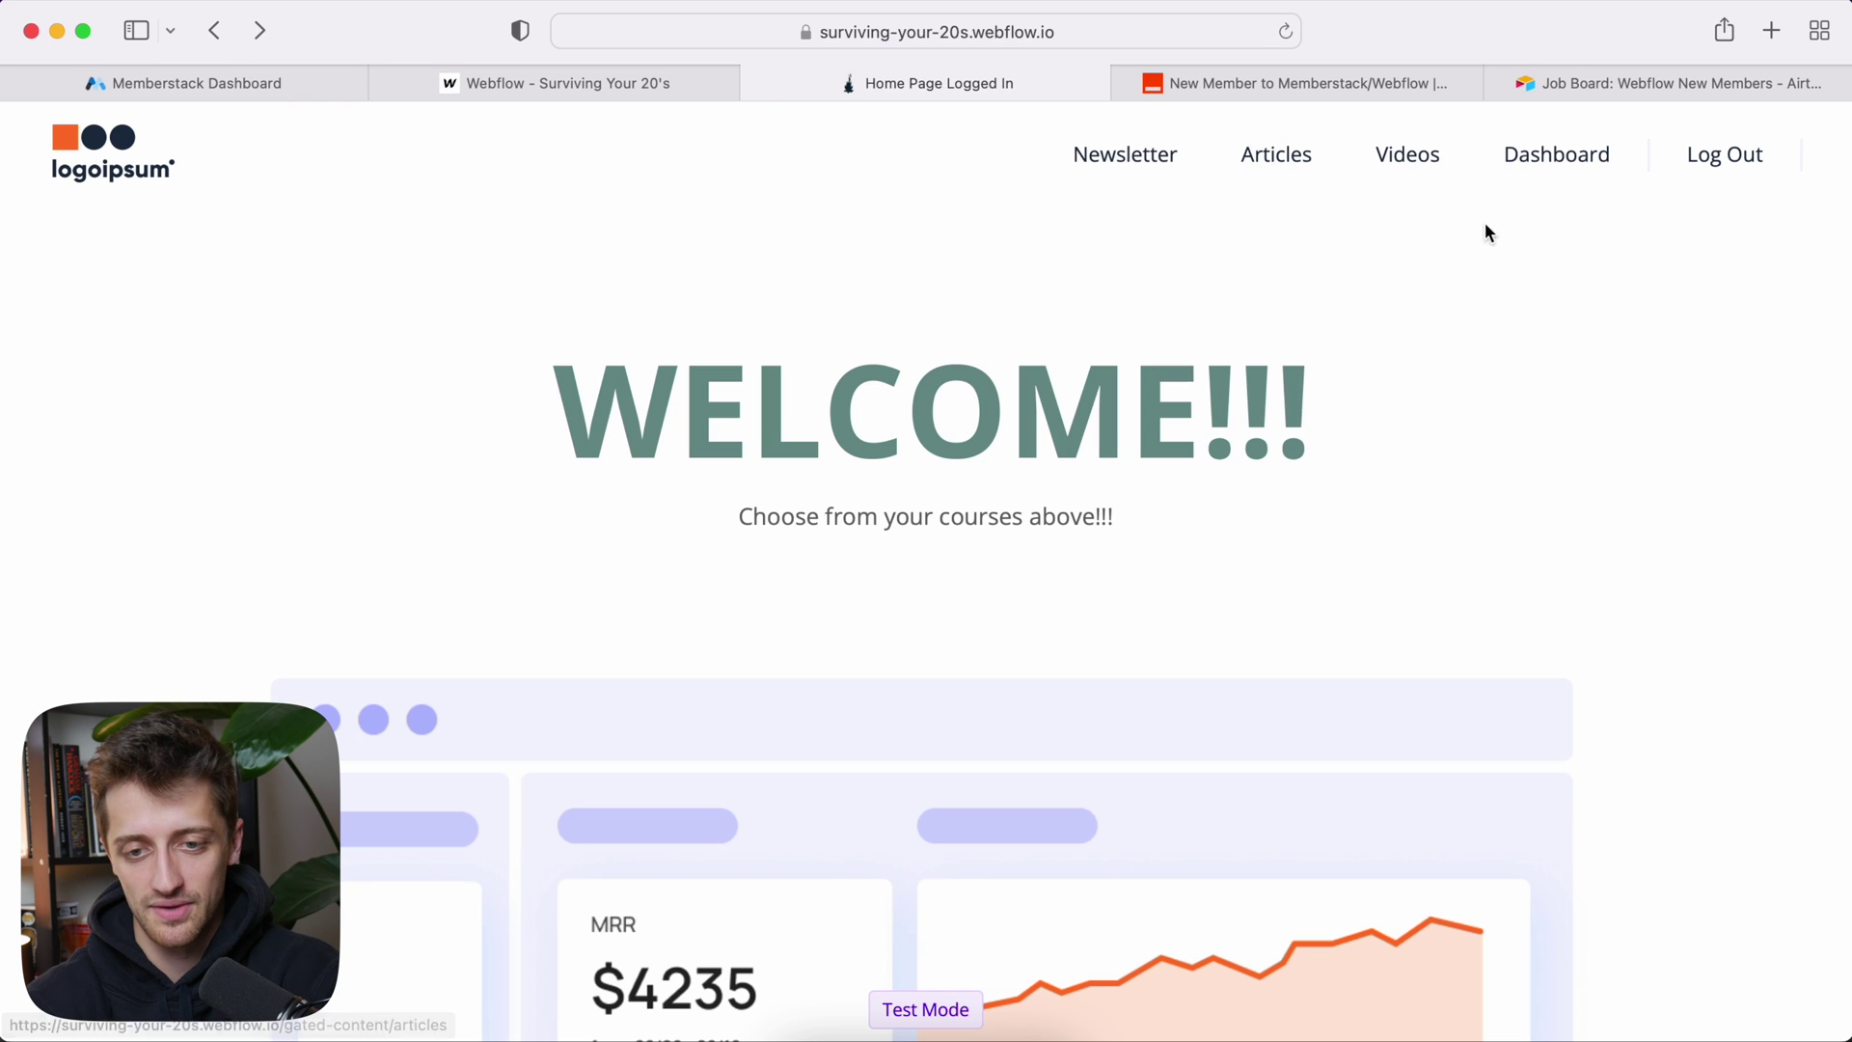
{"action": "left_click", "coordinate": [1567, 179]}
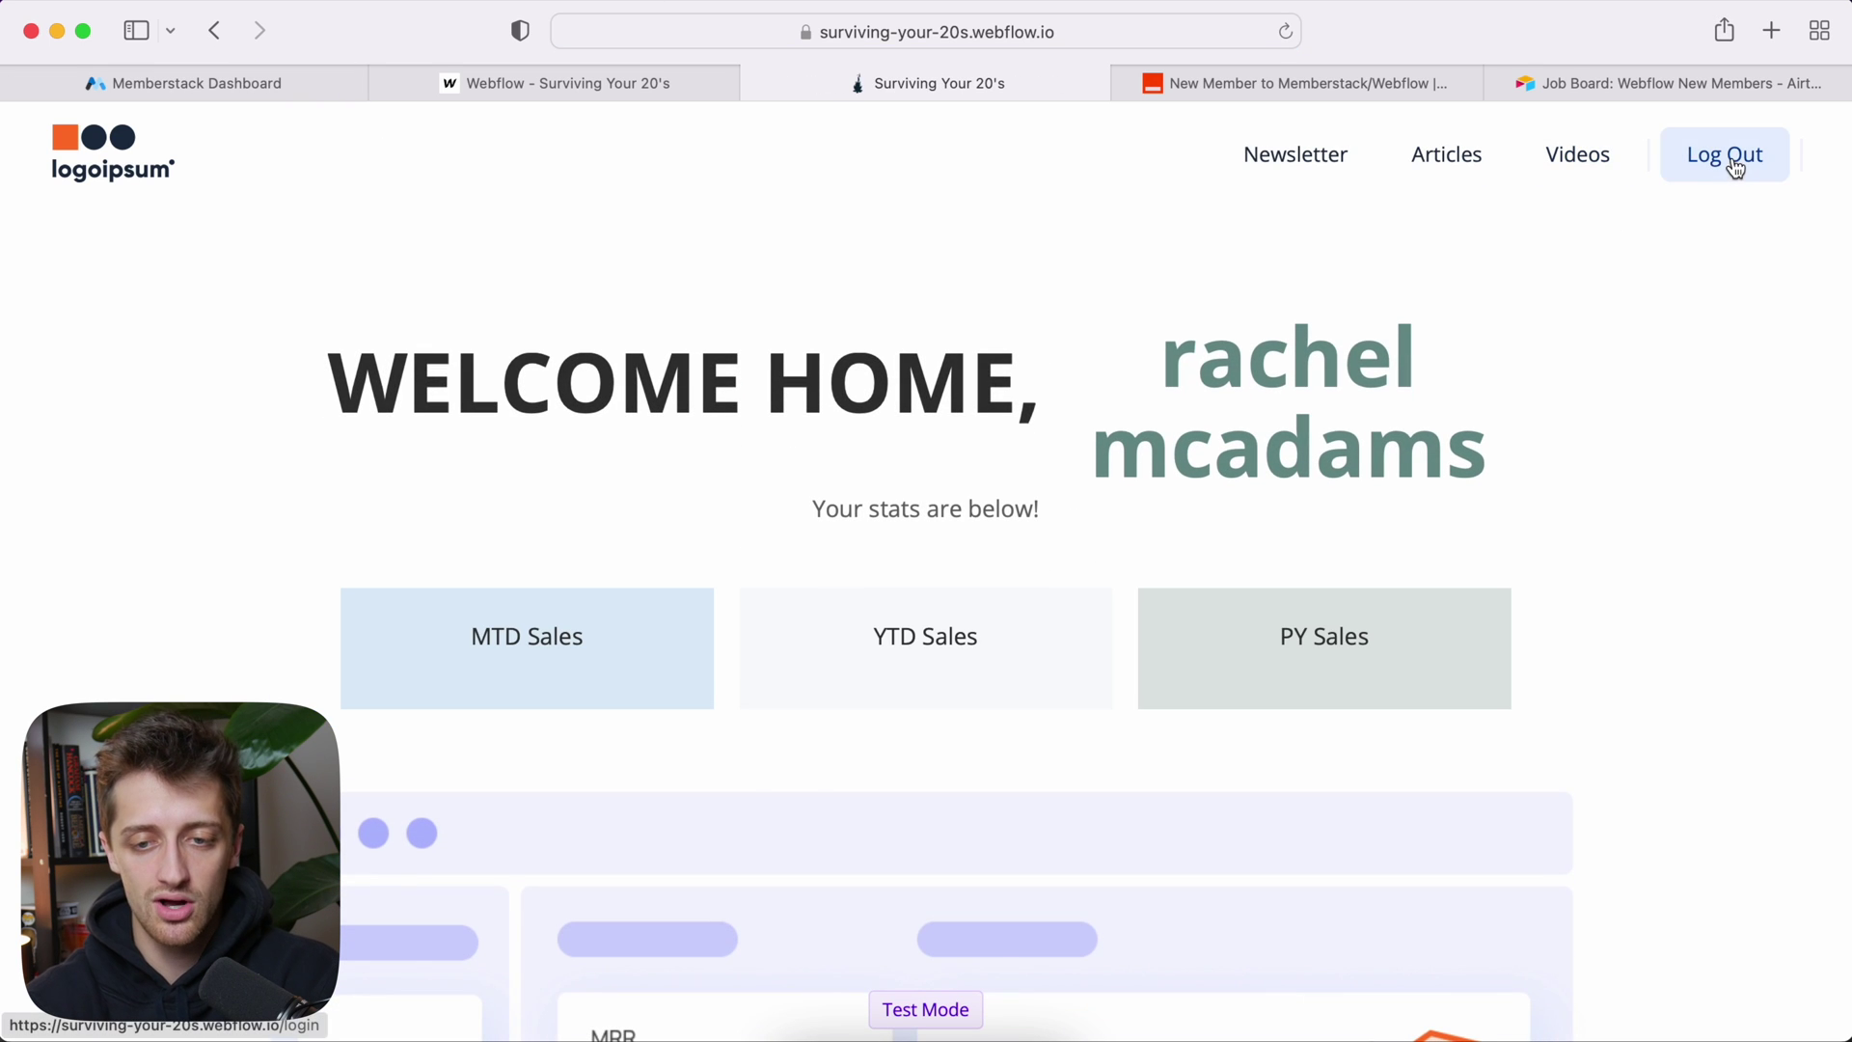
Step: Log out and sign back in with the saved credentials to reach the personal Welcome Home page
{"action": "left_click", "coordinate": [1729, 157]}
{"action": "left_click", "coordinate": [1620, 150]}
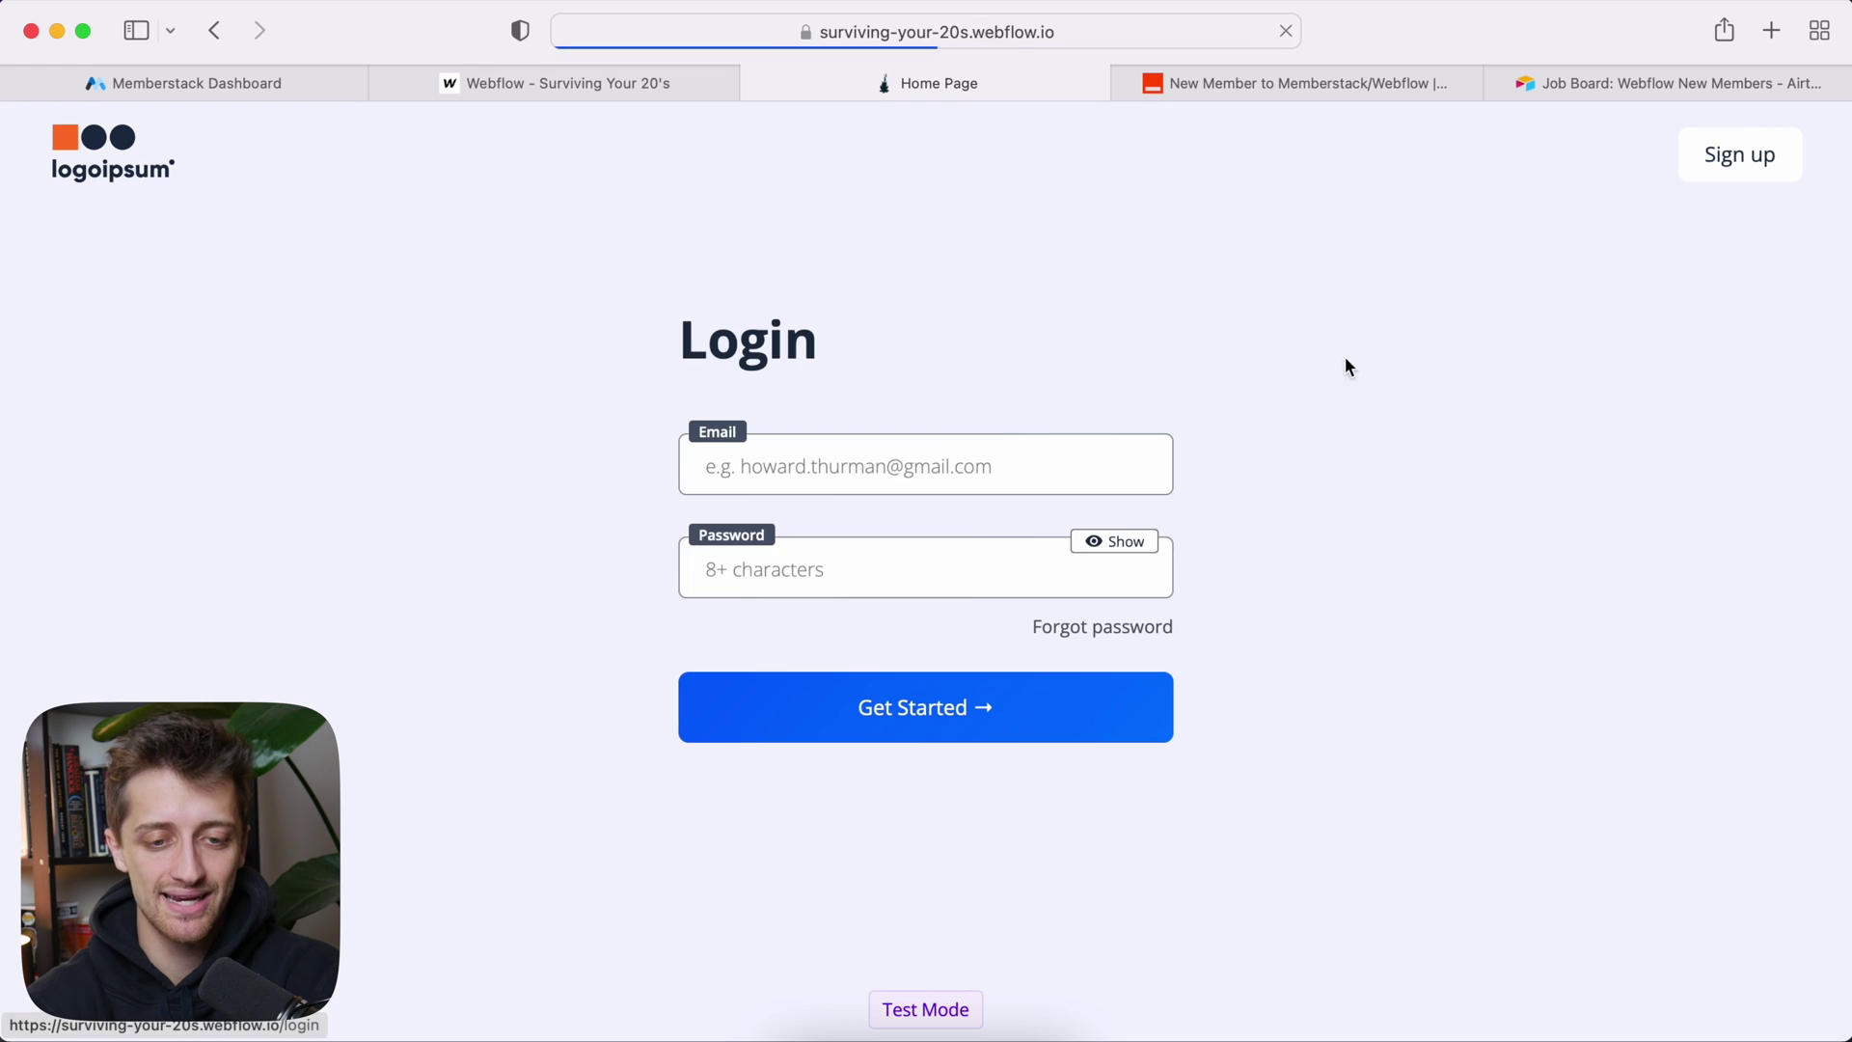
{"action": "left_click", "coordinate": [946, 469]}
{"action": "type", "text": "r"}
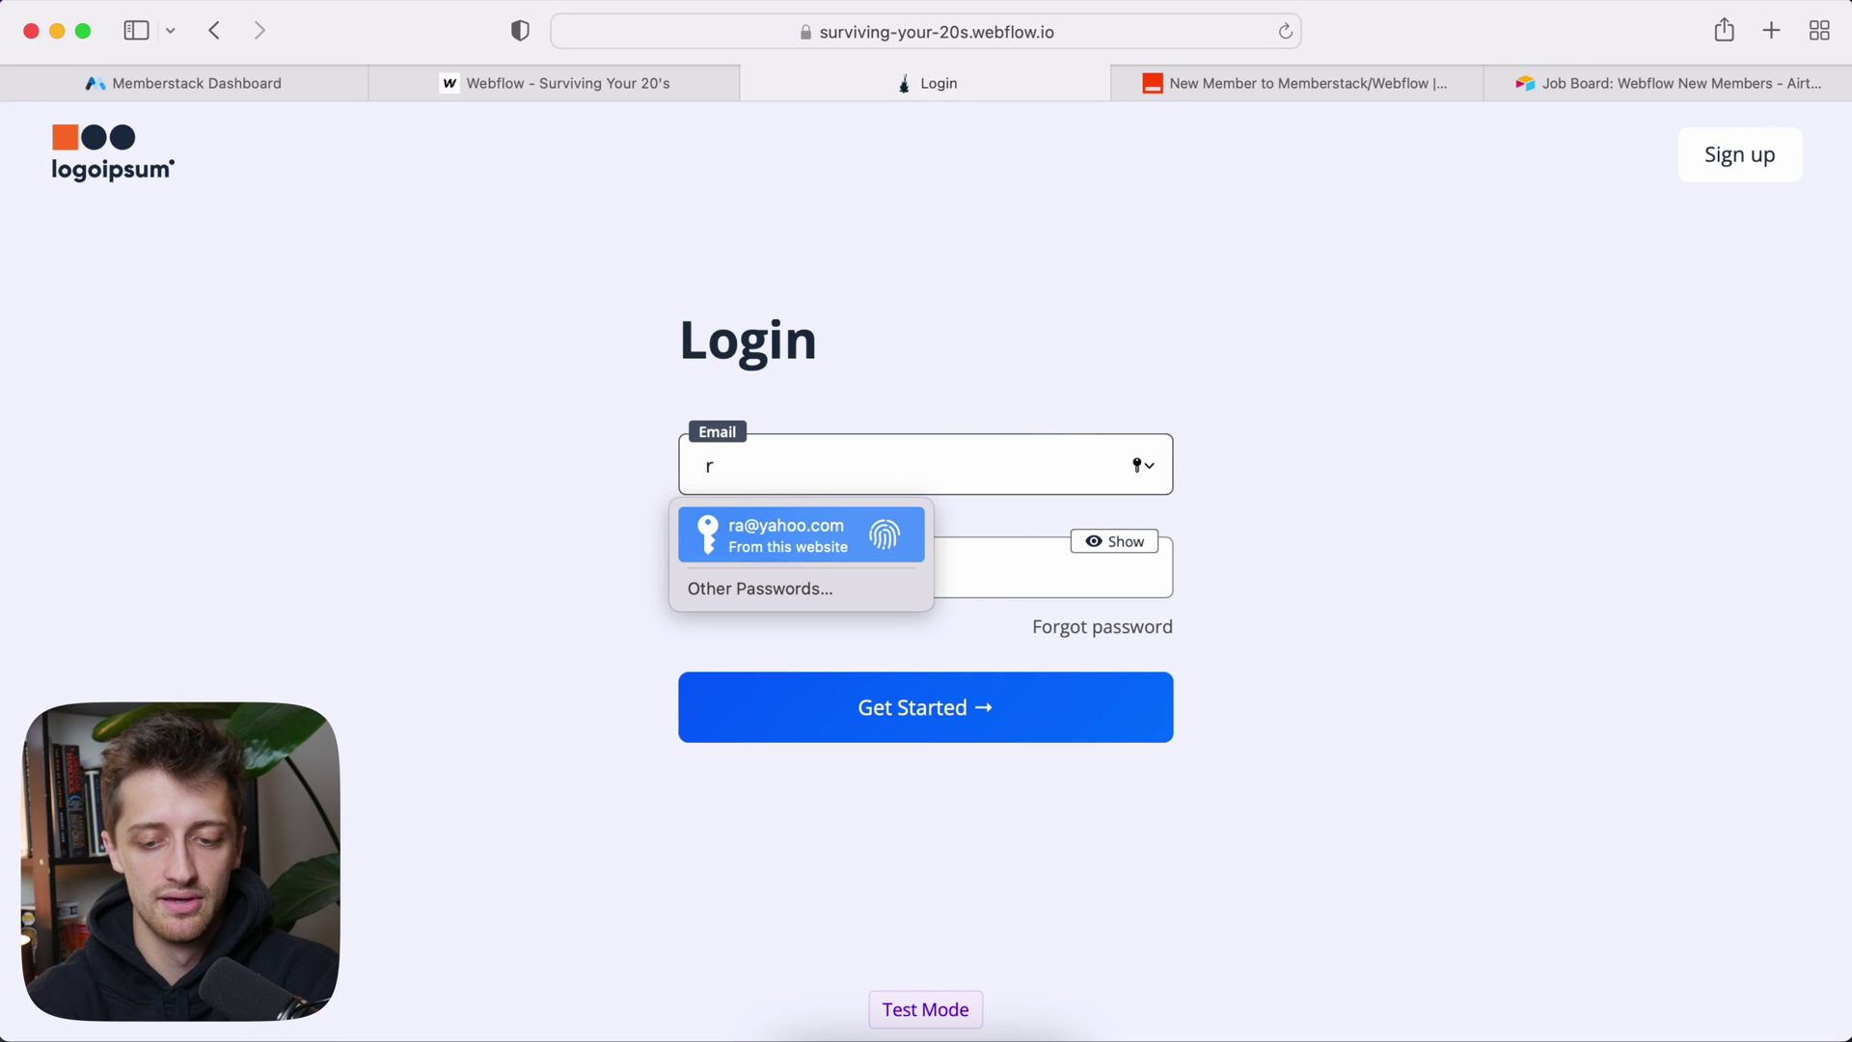
{"action": "key", "text": "Return"}
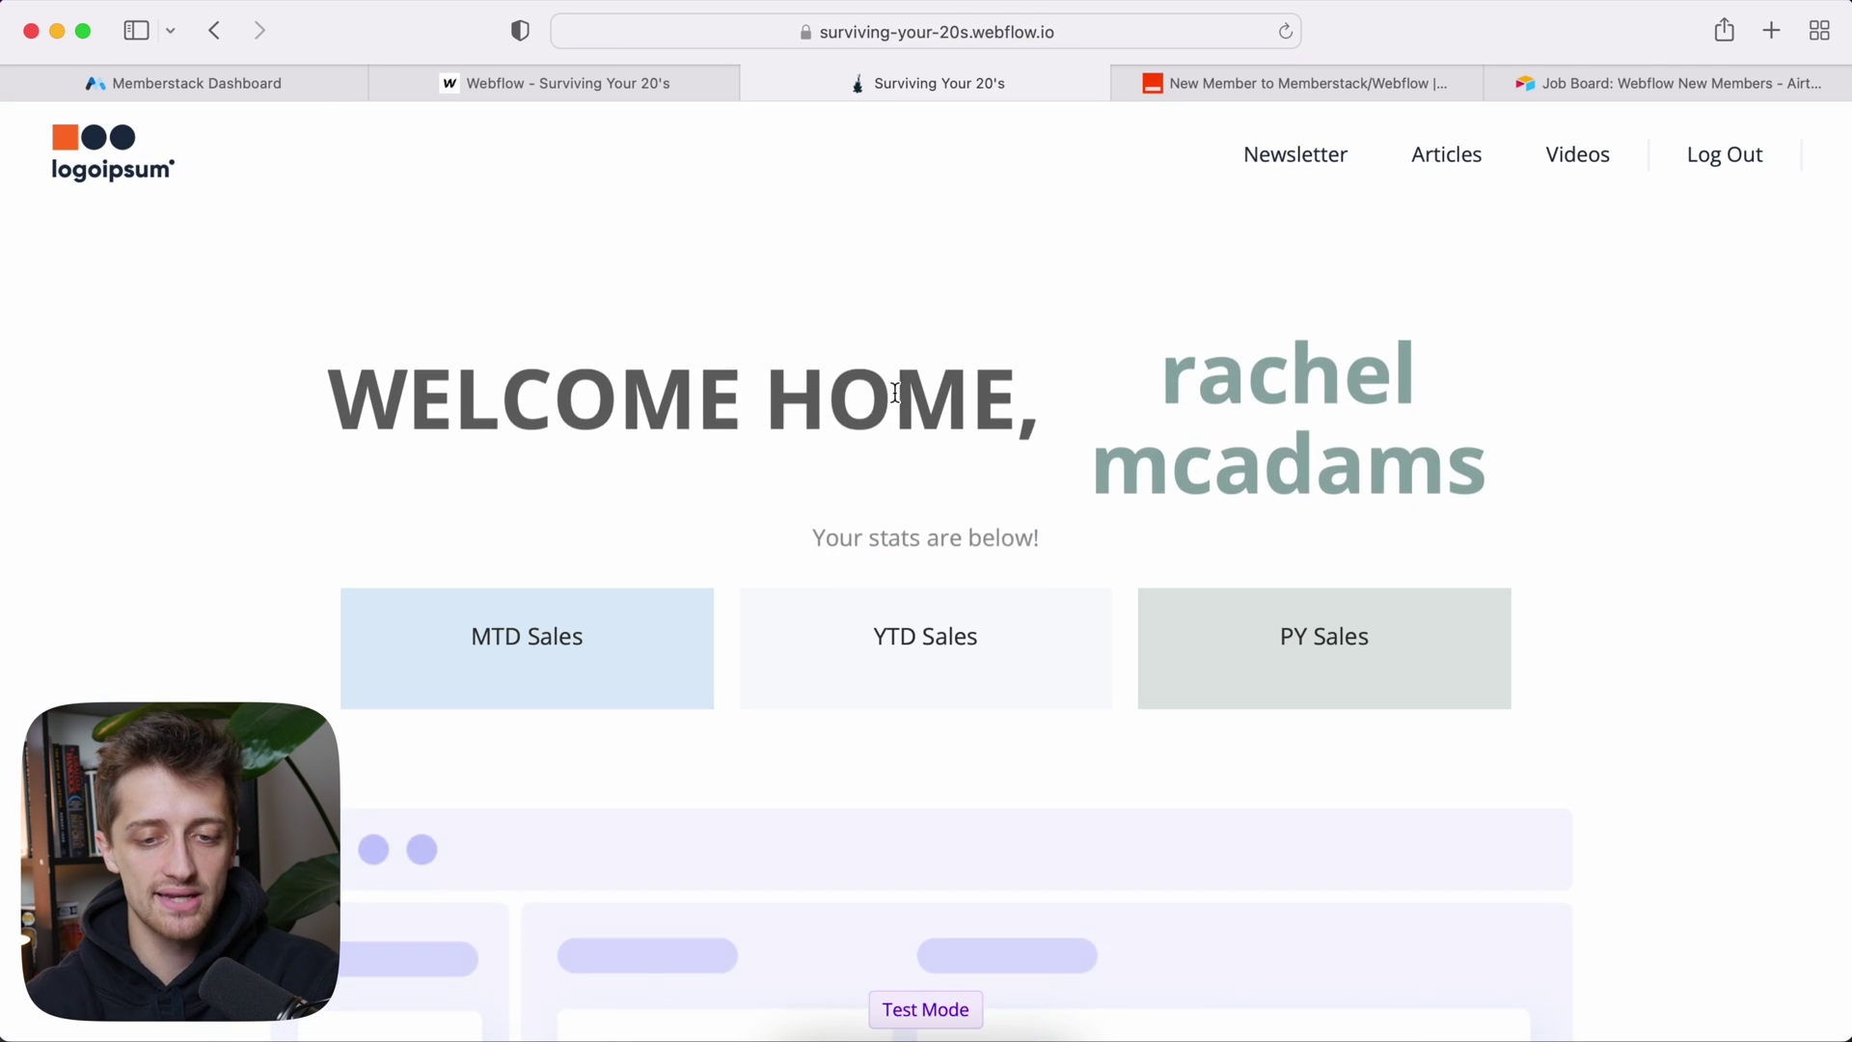
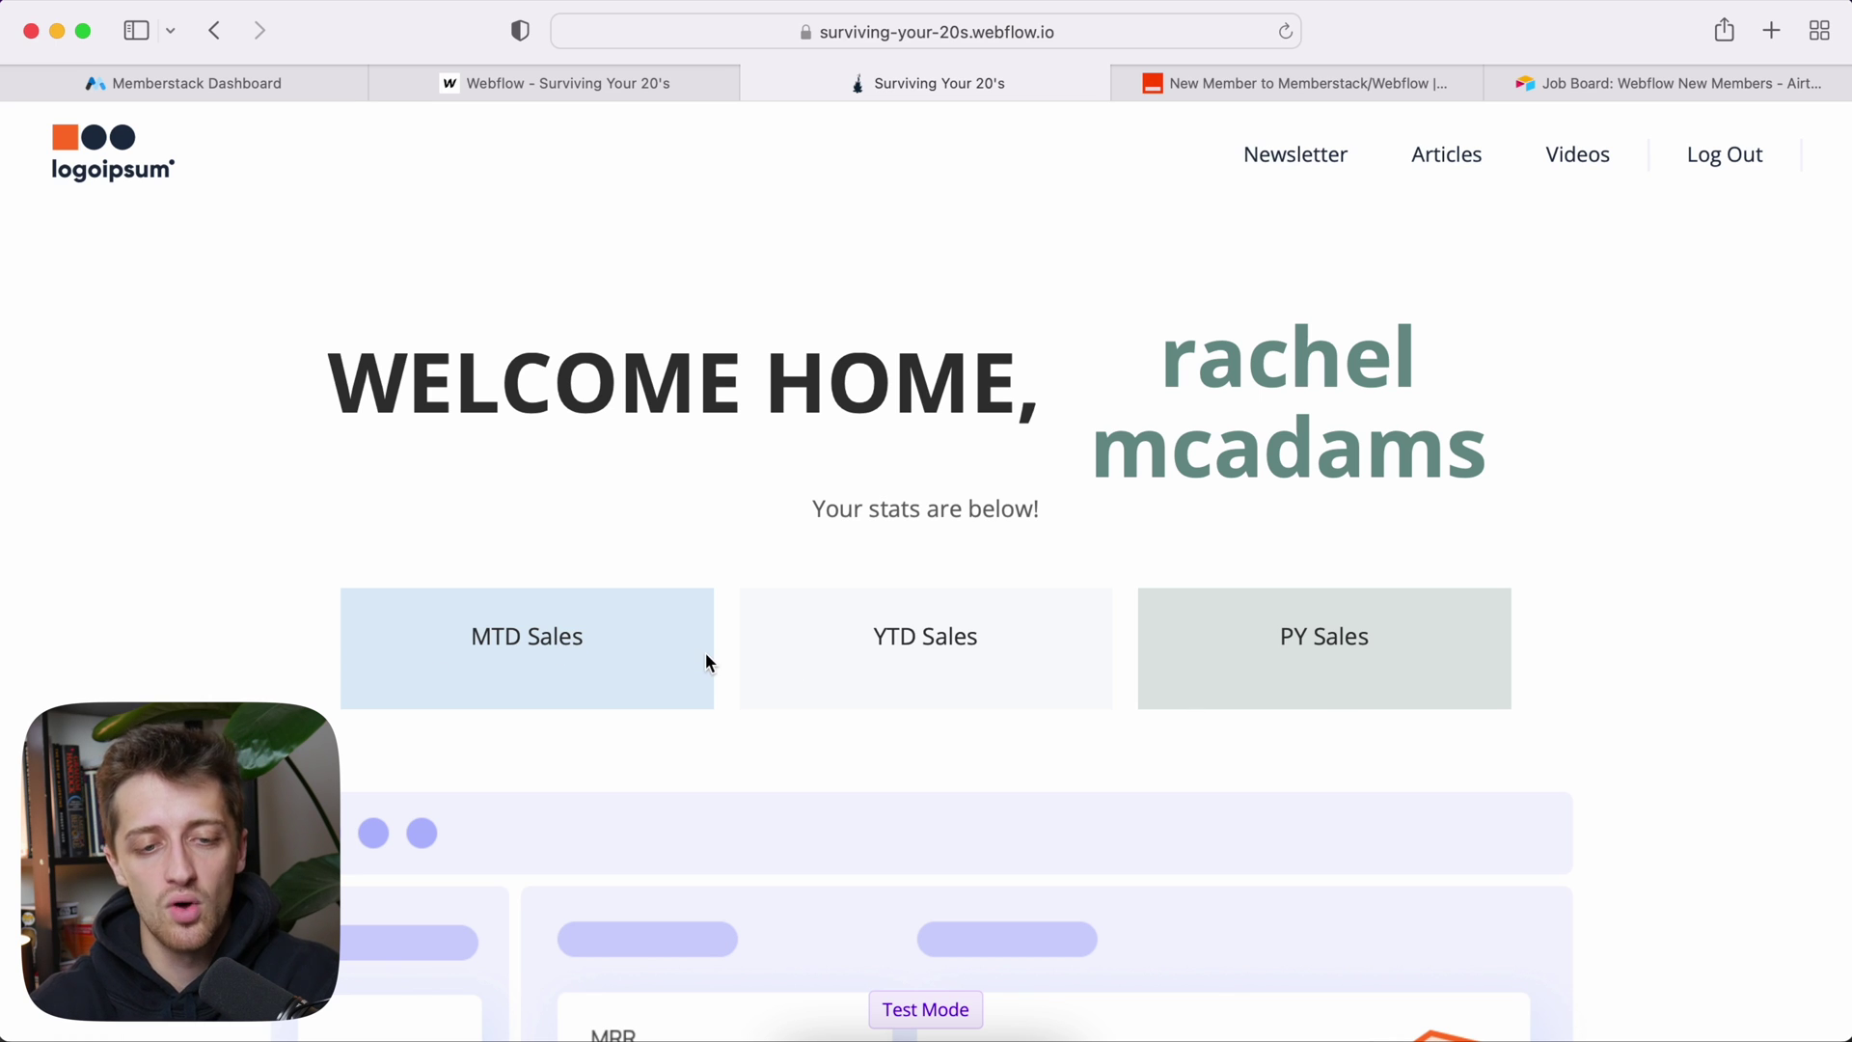
Step: Switch from the live site to the 'Job Board: Webflow New Members' Airtable tab
{"action": "left_click", "coordinate": [1578, 77]}
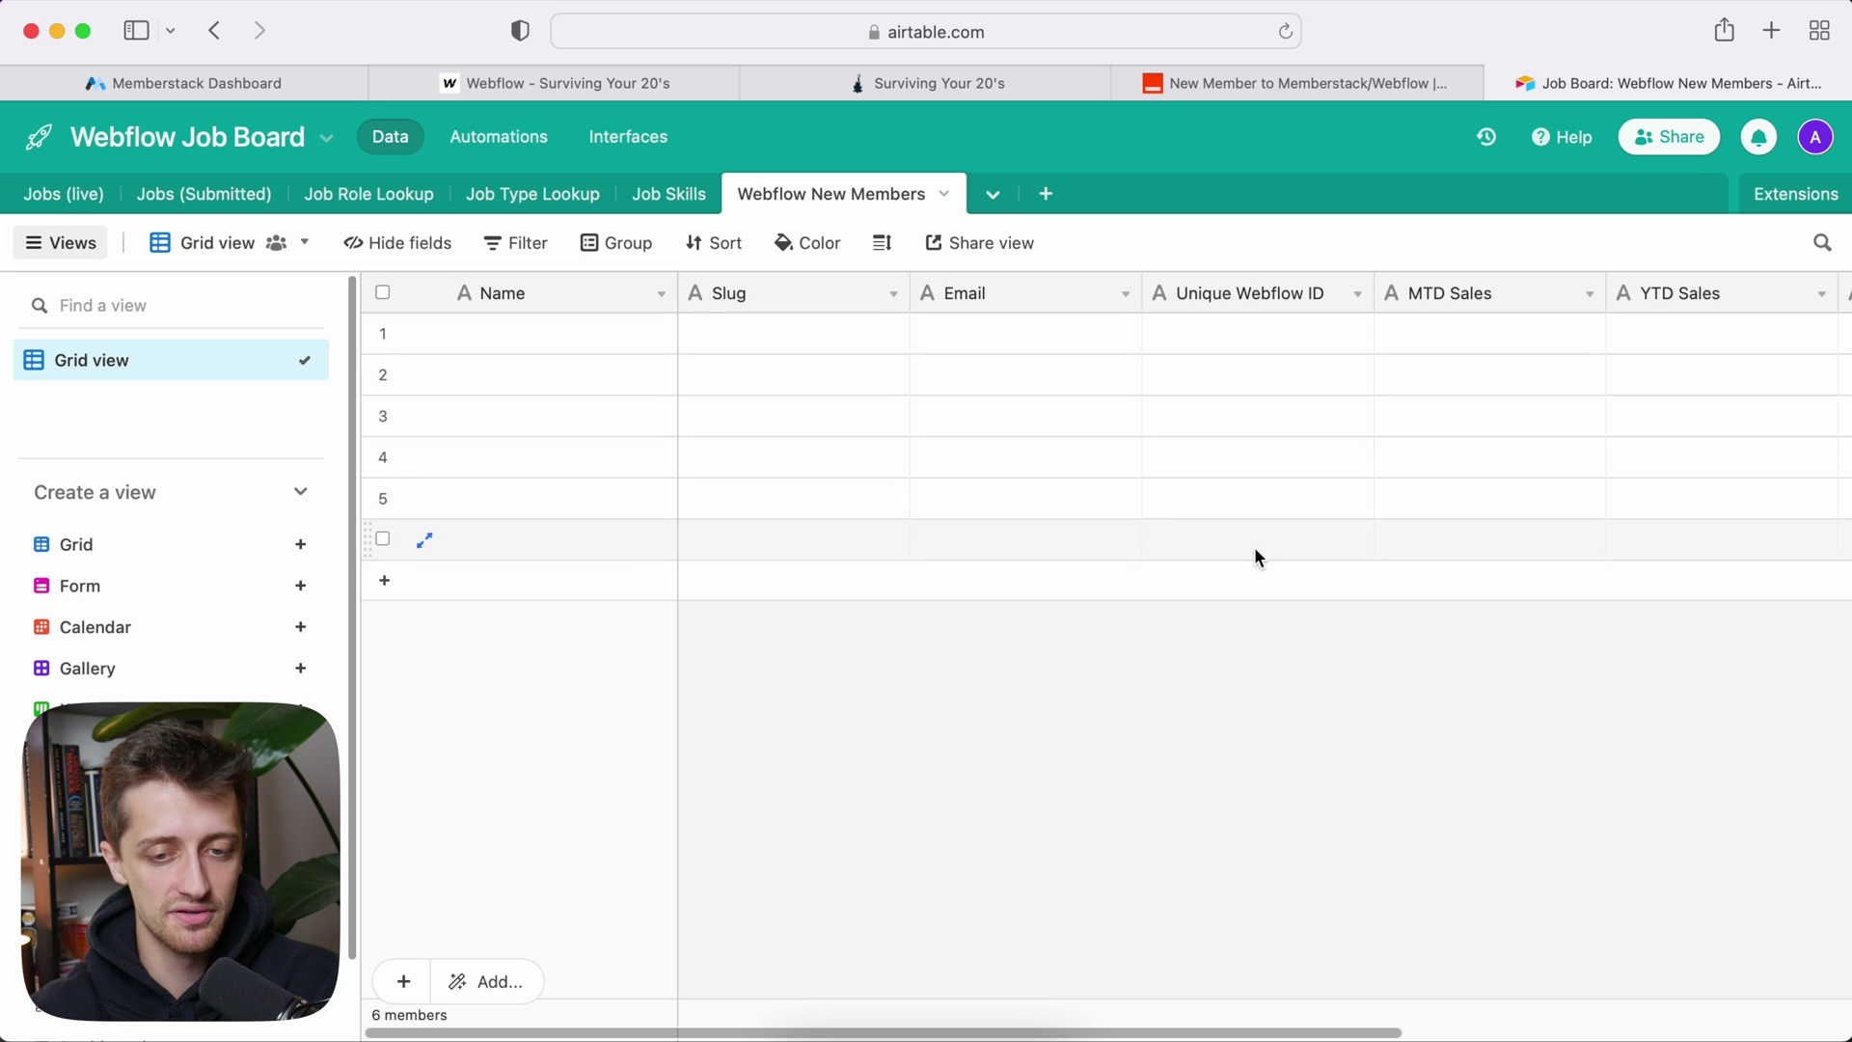
{"action": "scroll", "coordinate": [1357, 337], "scroll_direction": "right", "scroll_amount": 5}
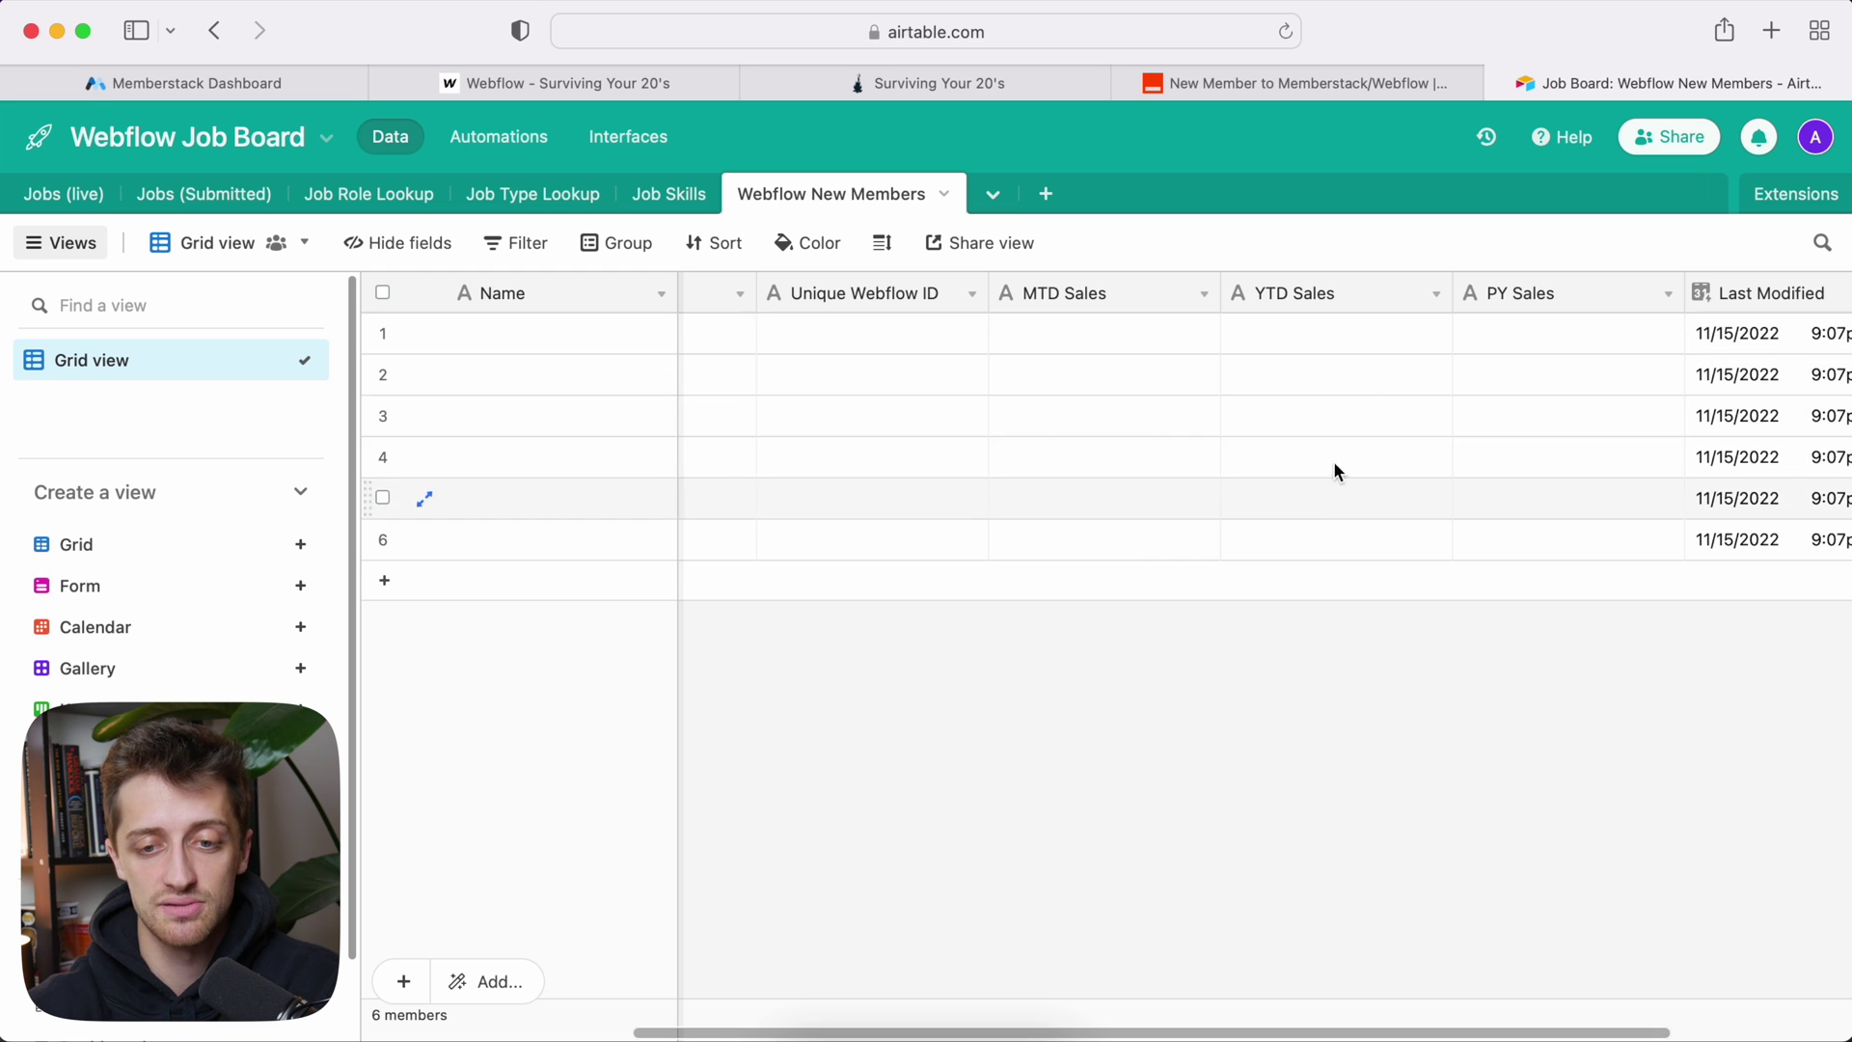
{"action": "left_click", "coordinate": [449, 84]}
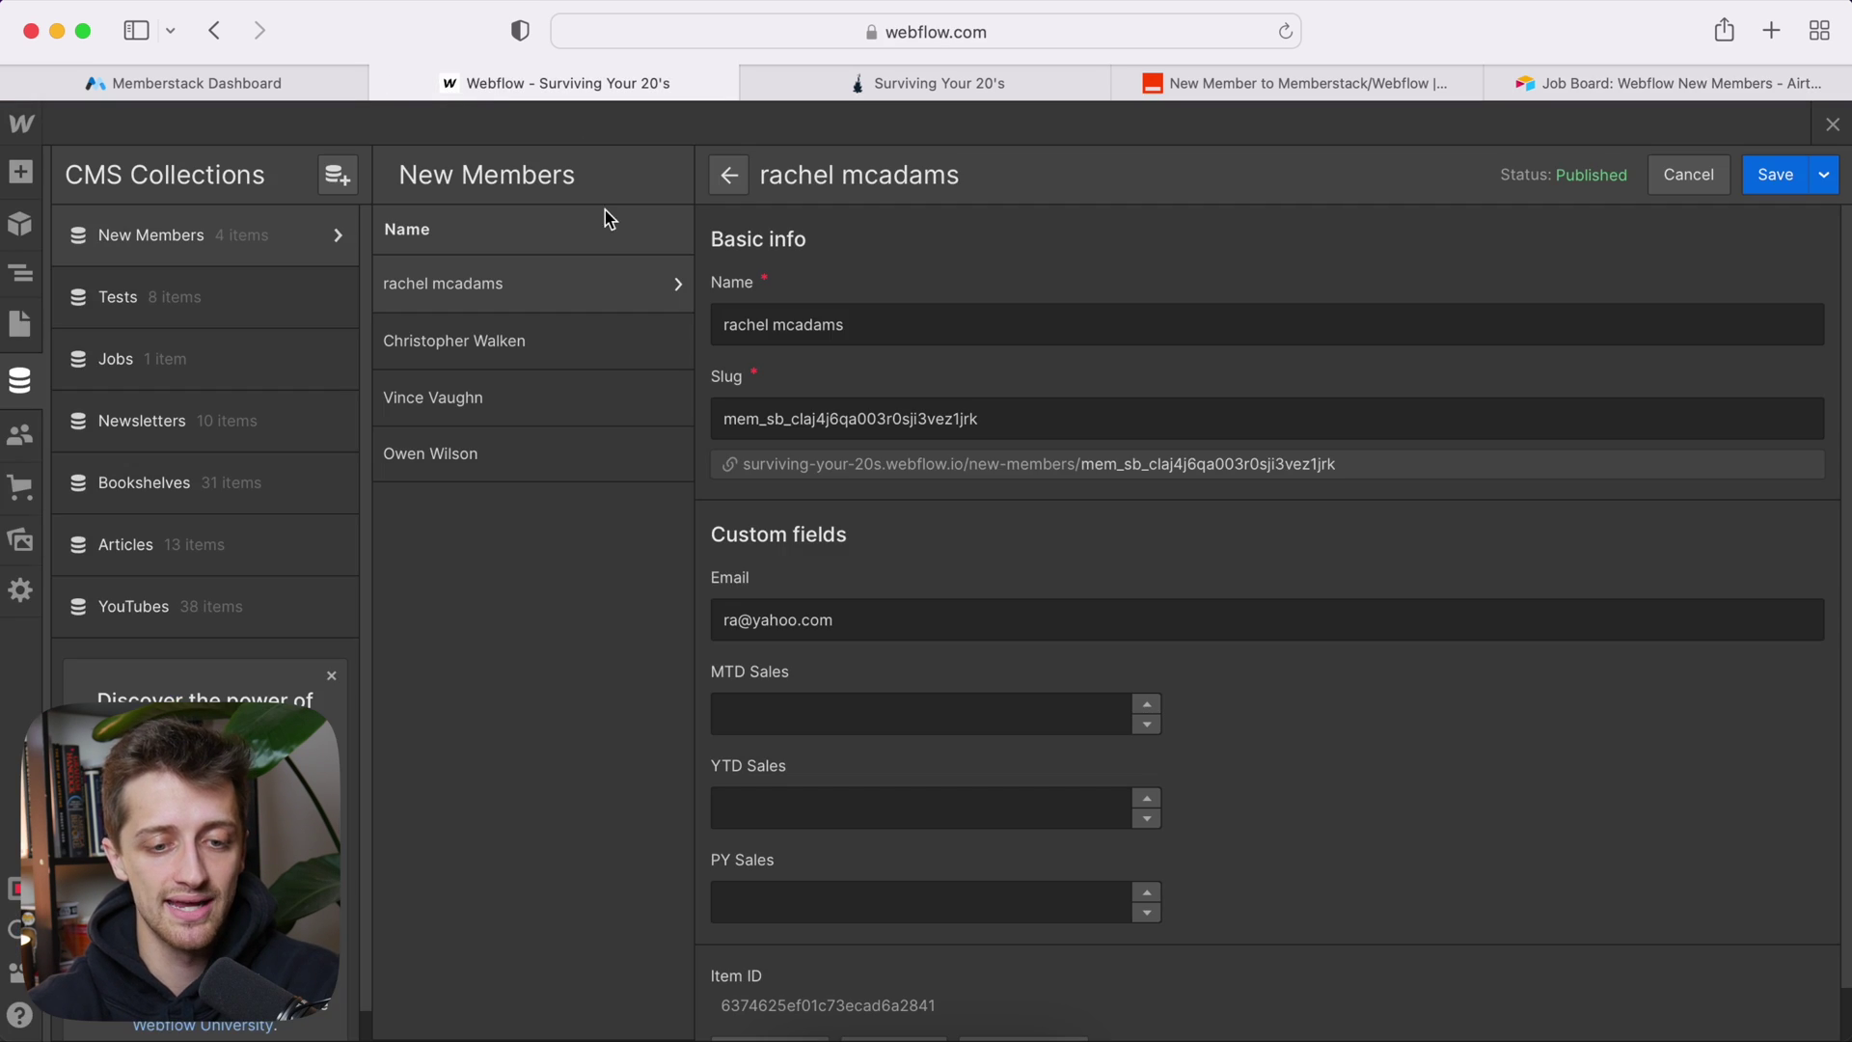
{"action": "scroll", "coordinate": [815, 799], "scroll_direction": "down", "scroll_amount": 1}
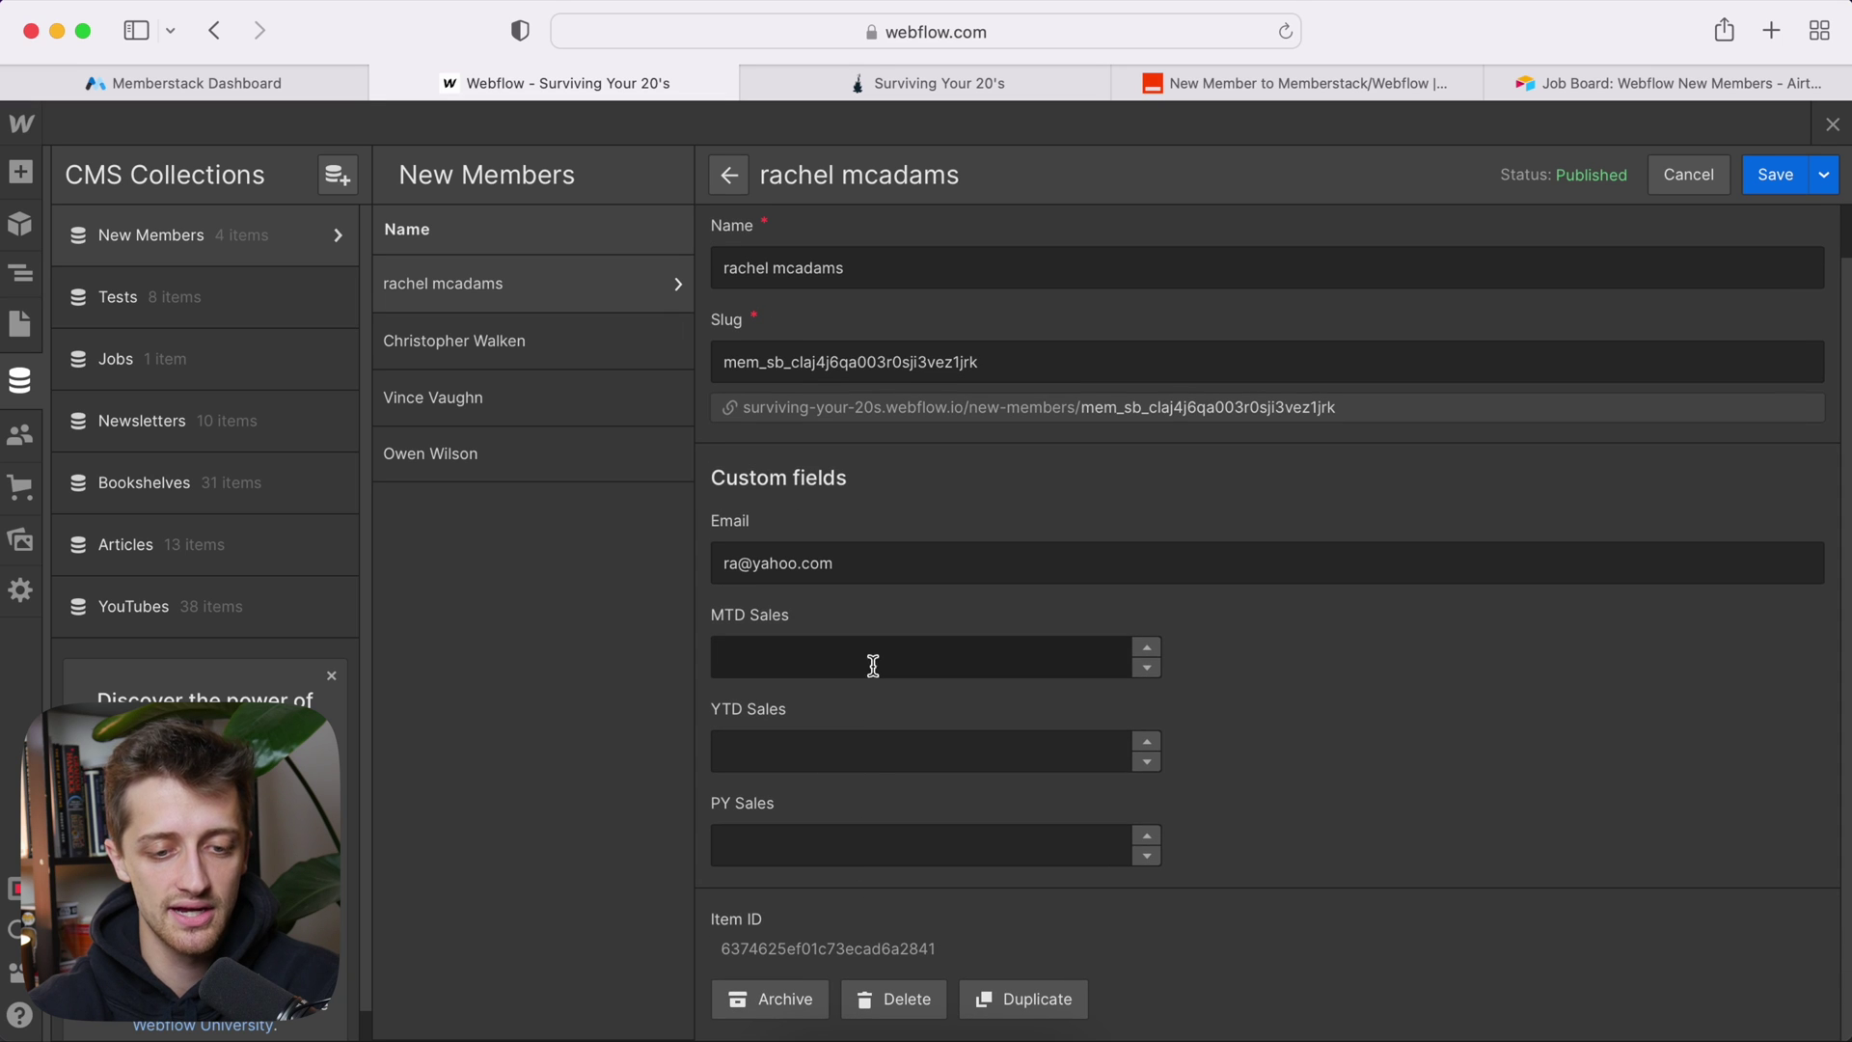
{"action": "left_click", "coordinate": [1584, 84]}
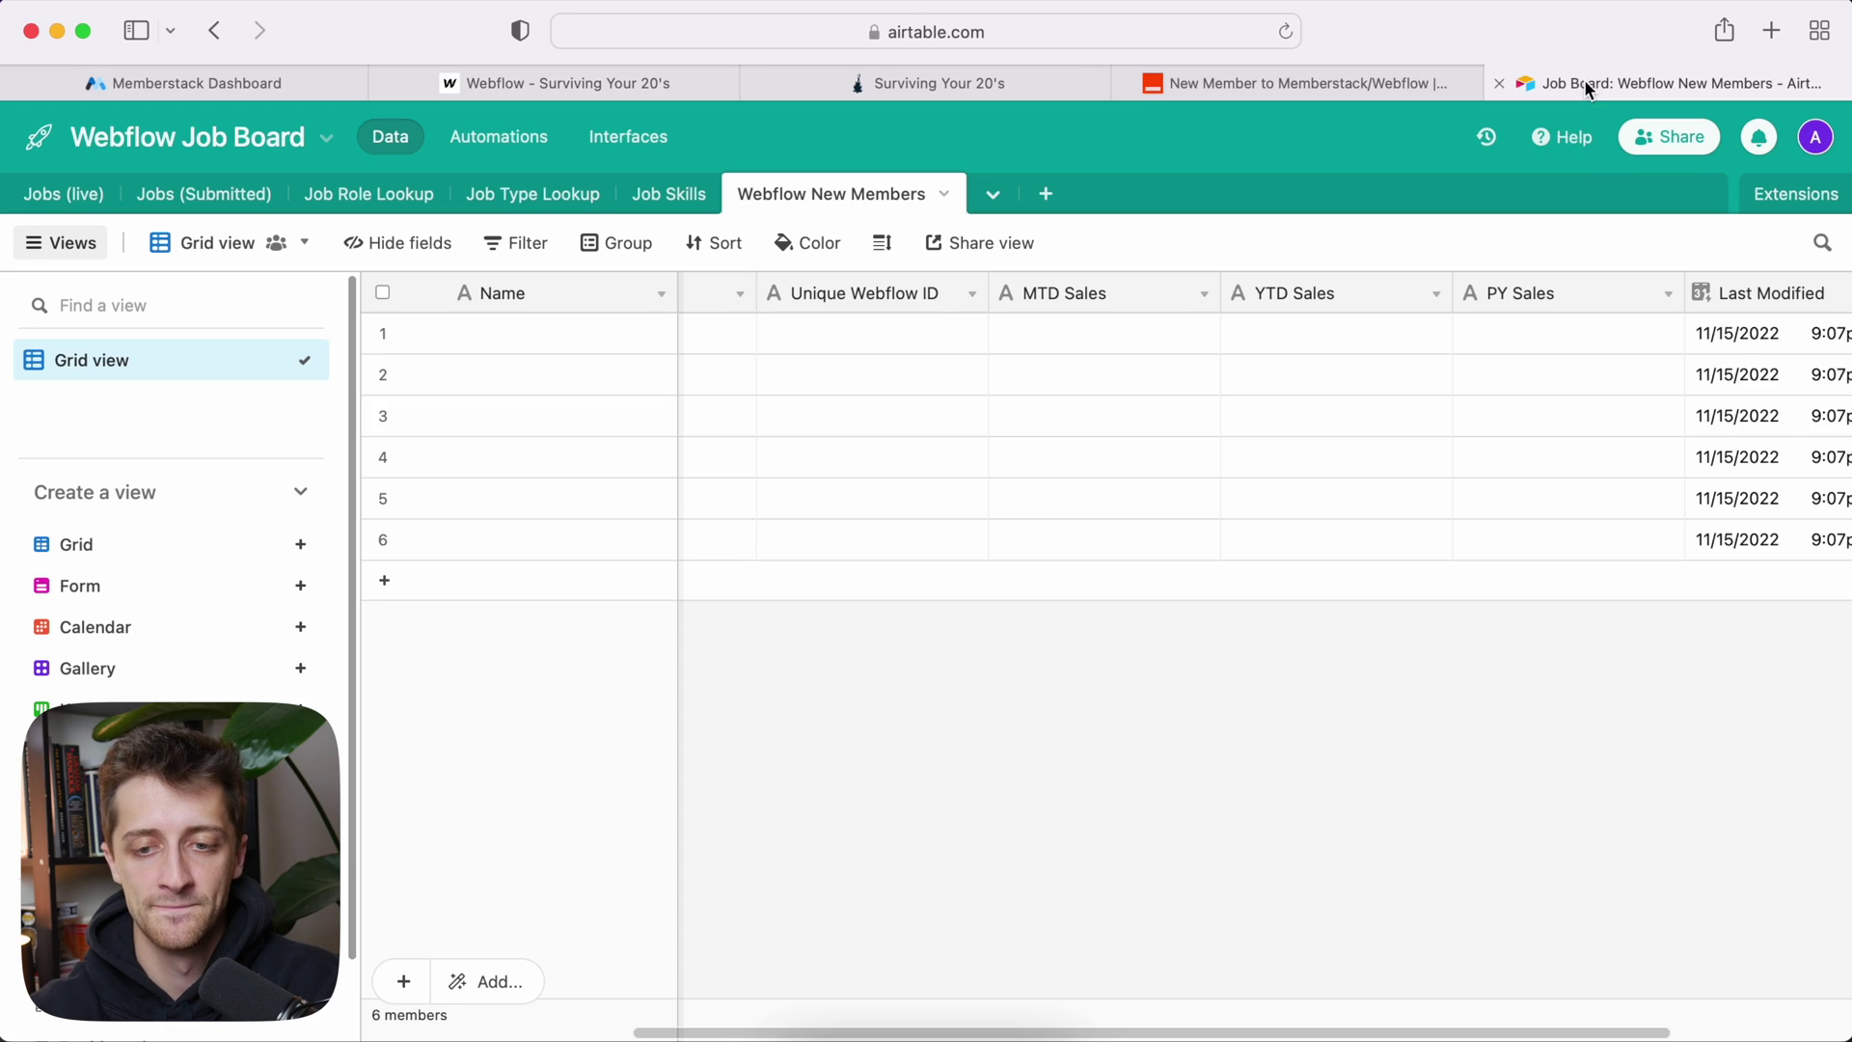
{"action": "scroll", "coordinate": [1479, 423], "scroll_direction": "right", "scroll_amount": 5}
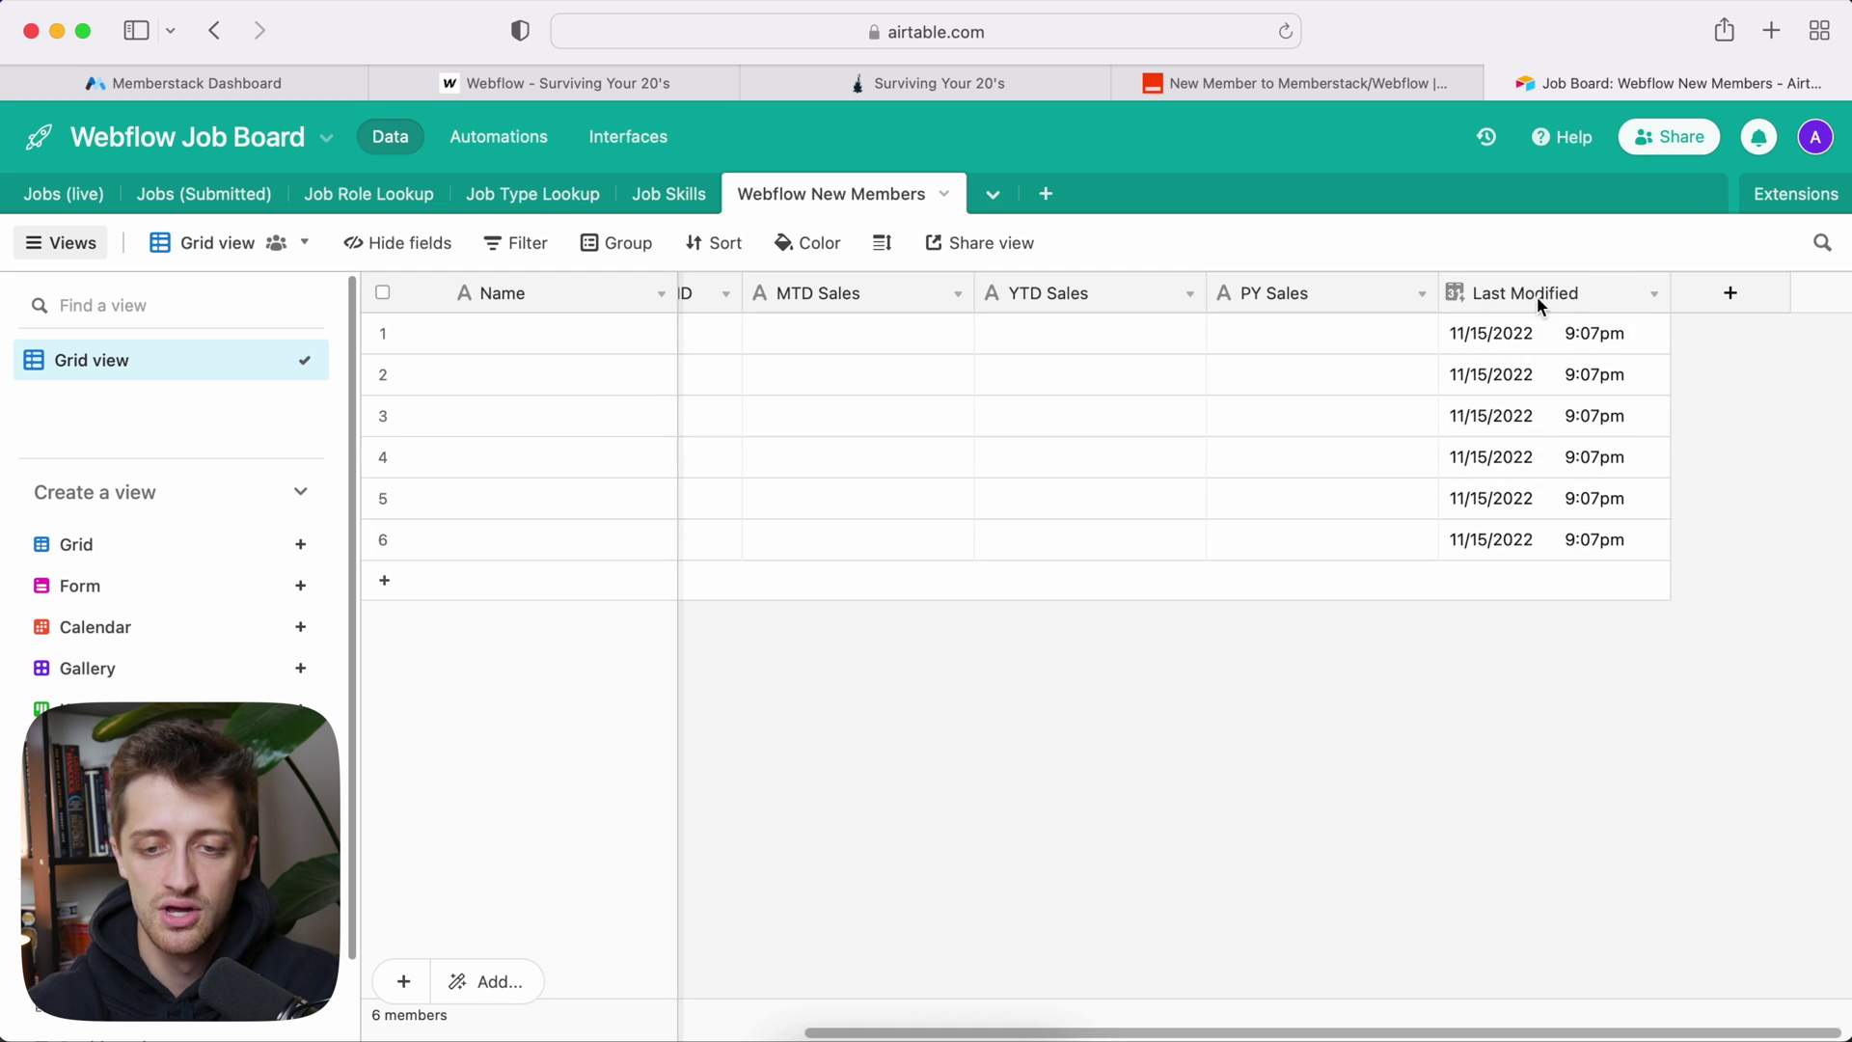
Step: Inspect the Last Modified field's type settings and cancel without changes
{"action": "left_click", "coordinate": [1585, 292]}
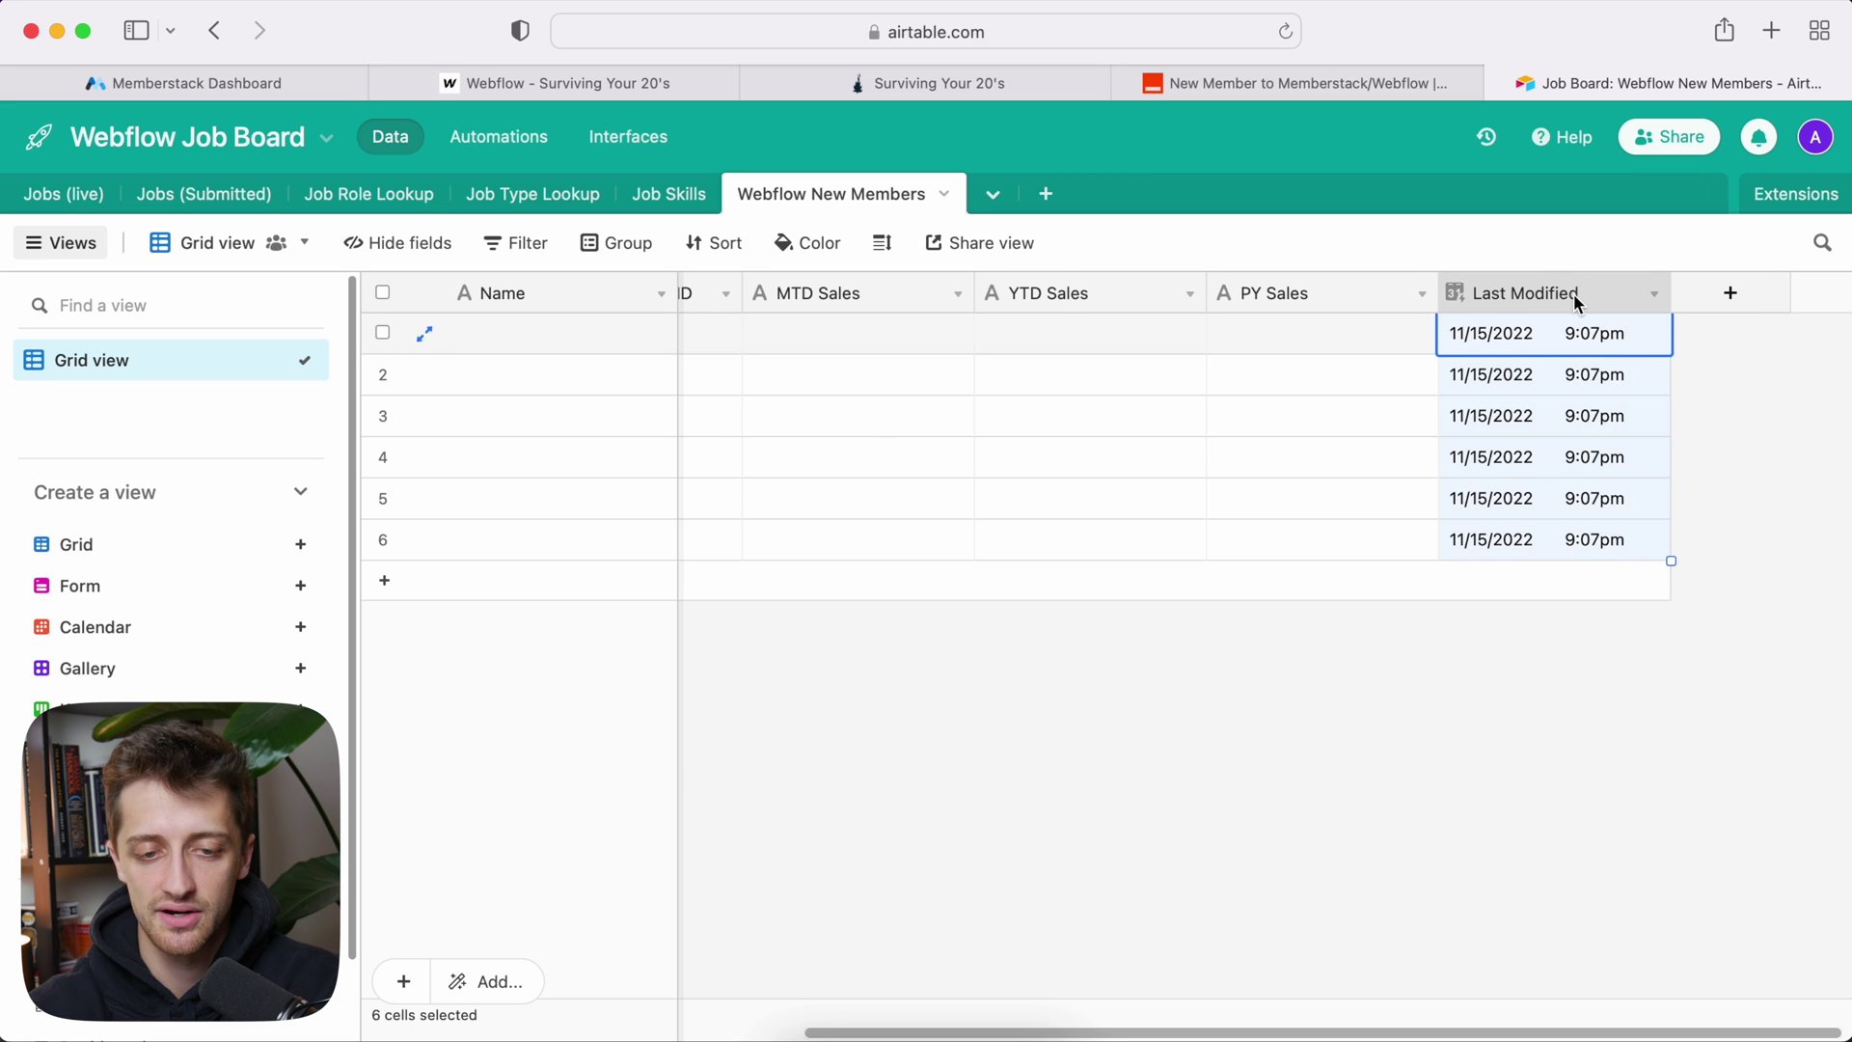
{"action": "double_click", "coordinate": [1572, 293]}
{"action": "left_click", "coordinate": [960, 419]}
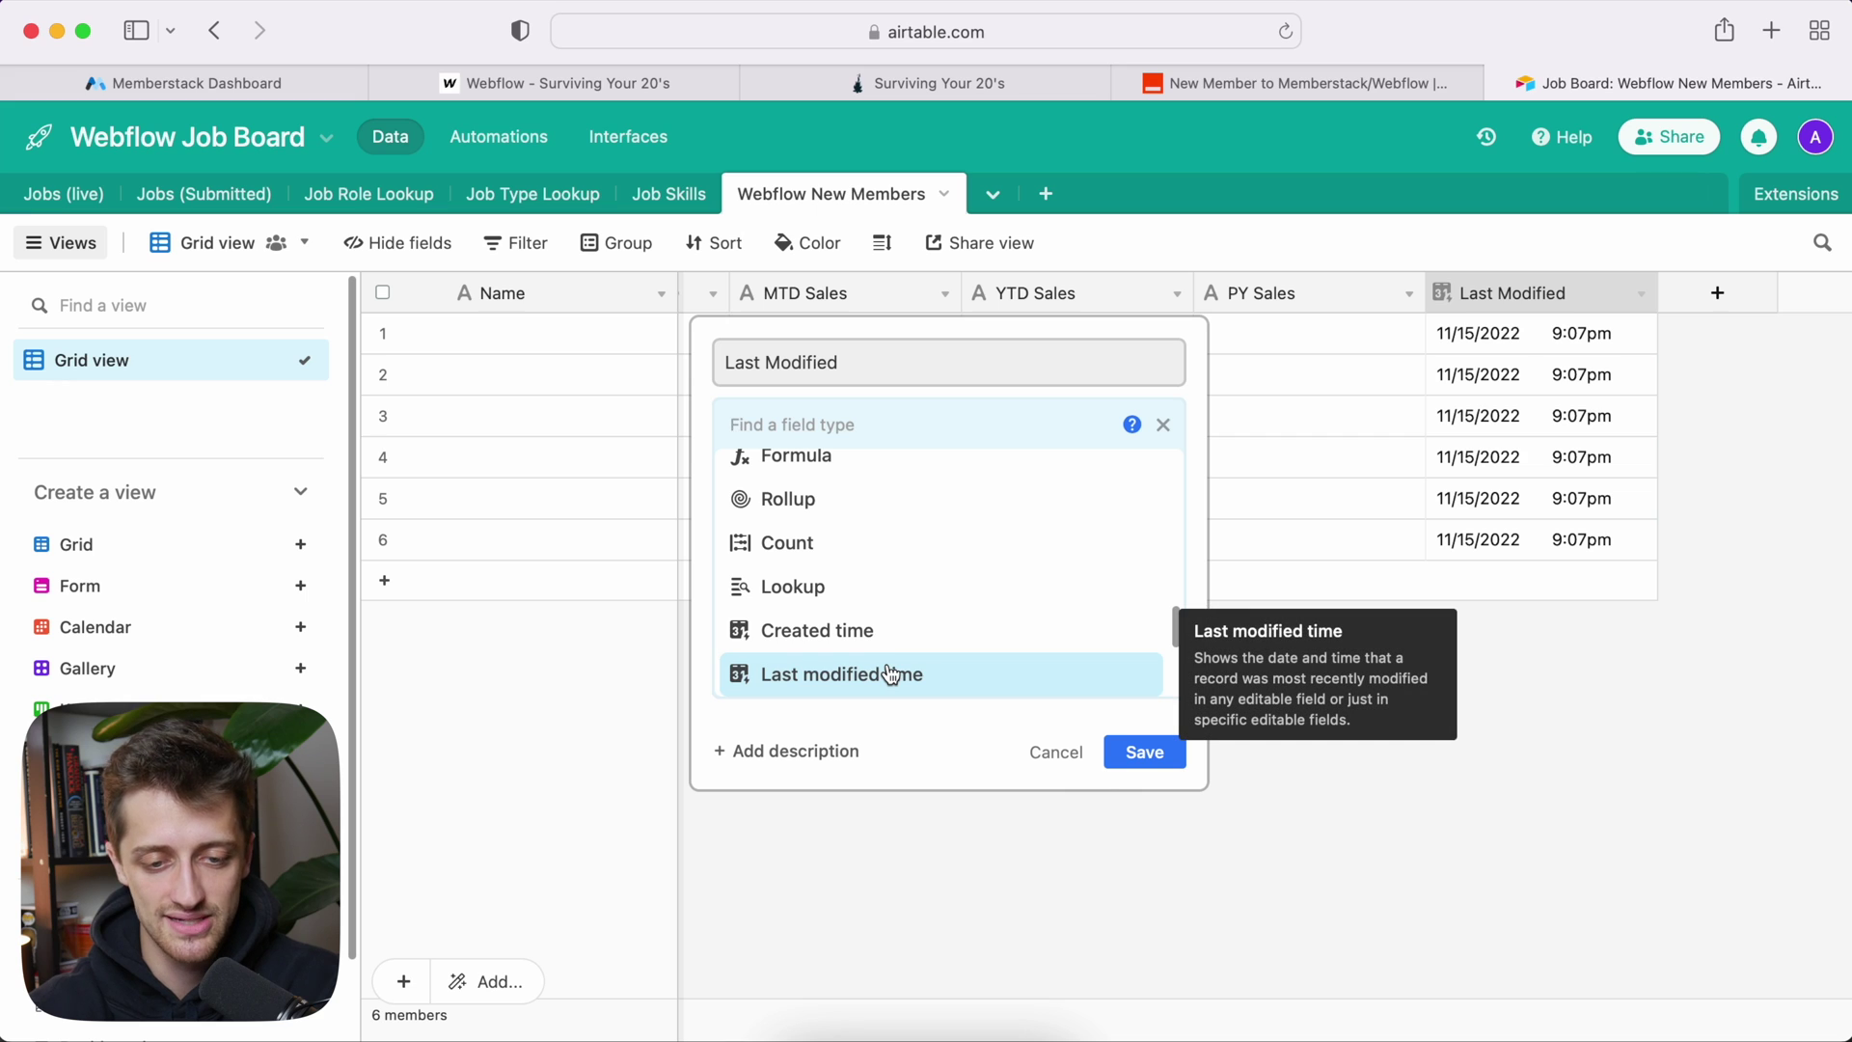
{"action": "left_click", "coordinate": [1056, 752]}
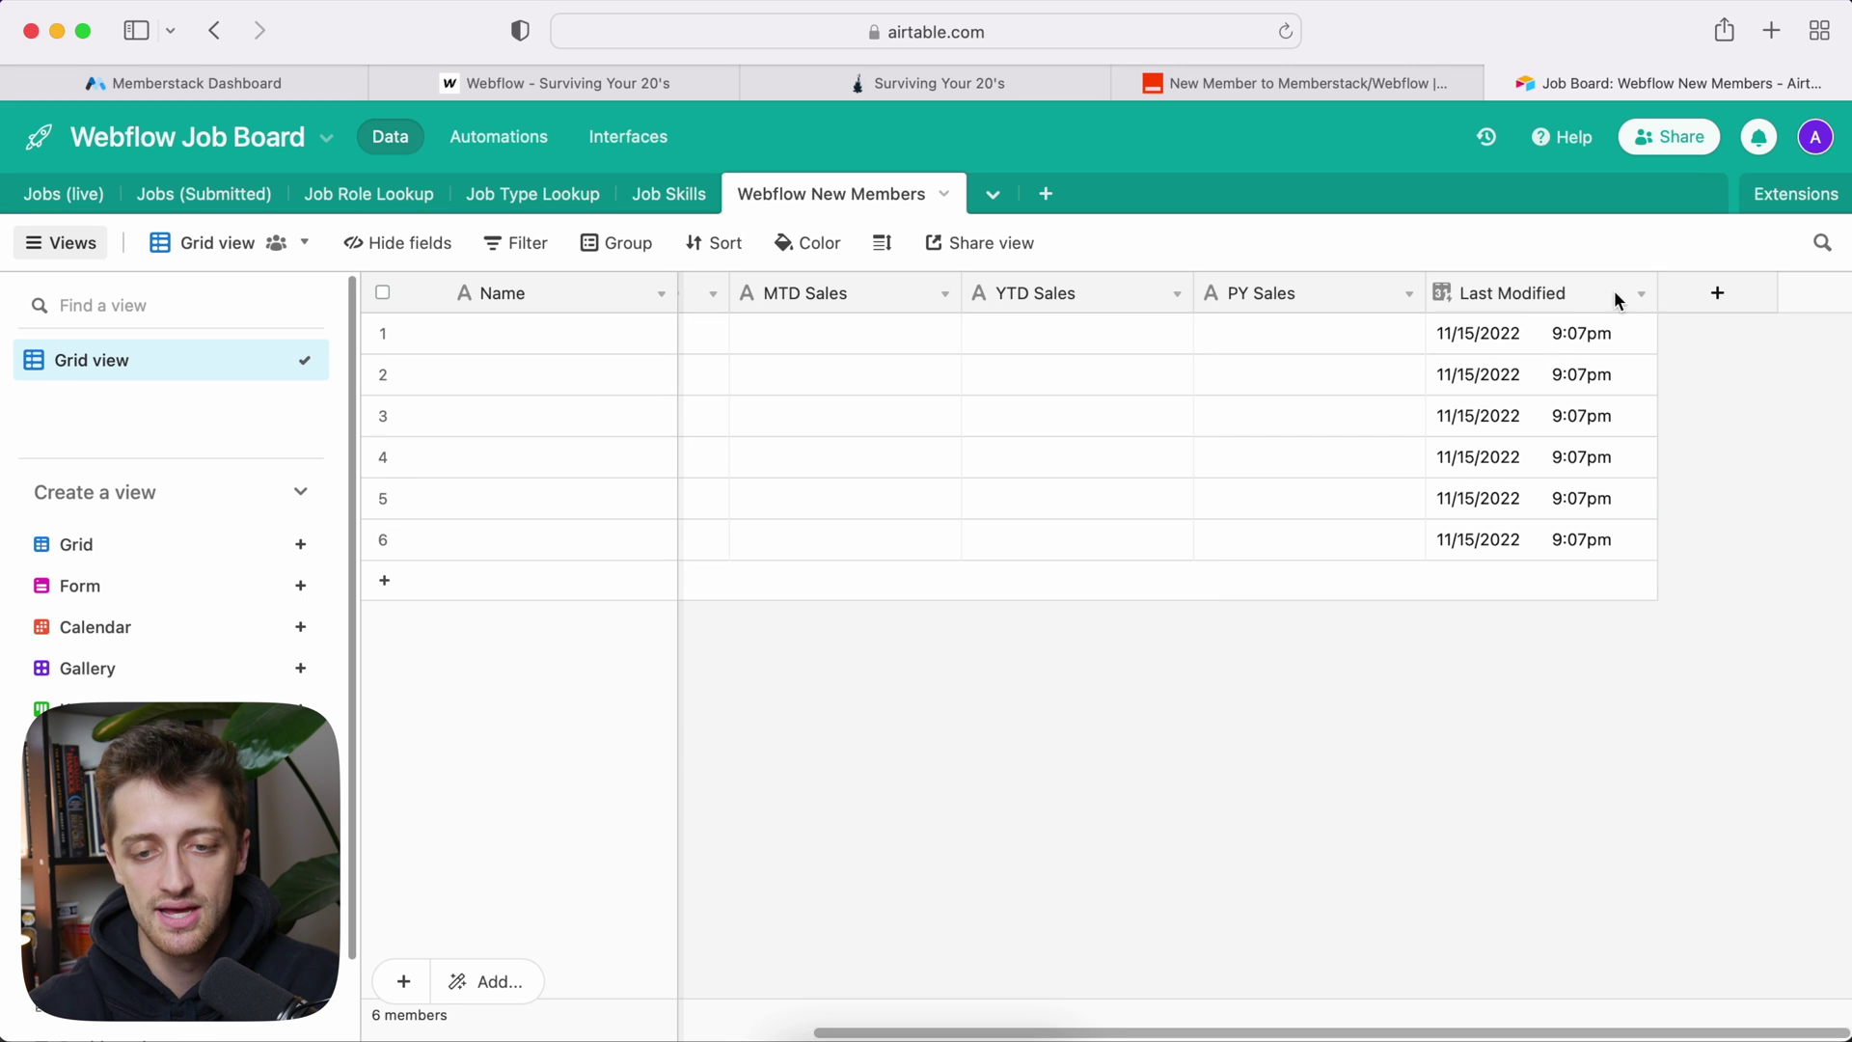
Step: Enter 300 in row 1's PY Sales cell, then clear it again
{"action": "left_click", "coordinate": [1305, 336]}
{"action": "type", "text": "300"}
{"action": "key", "text": "Return"}
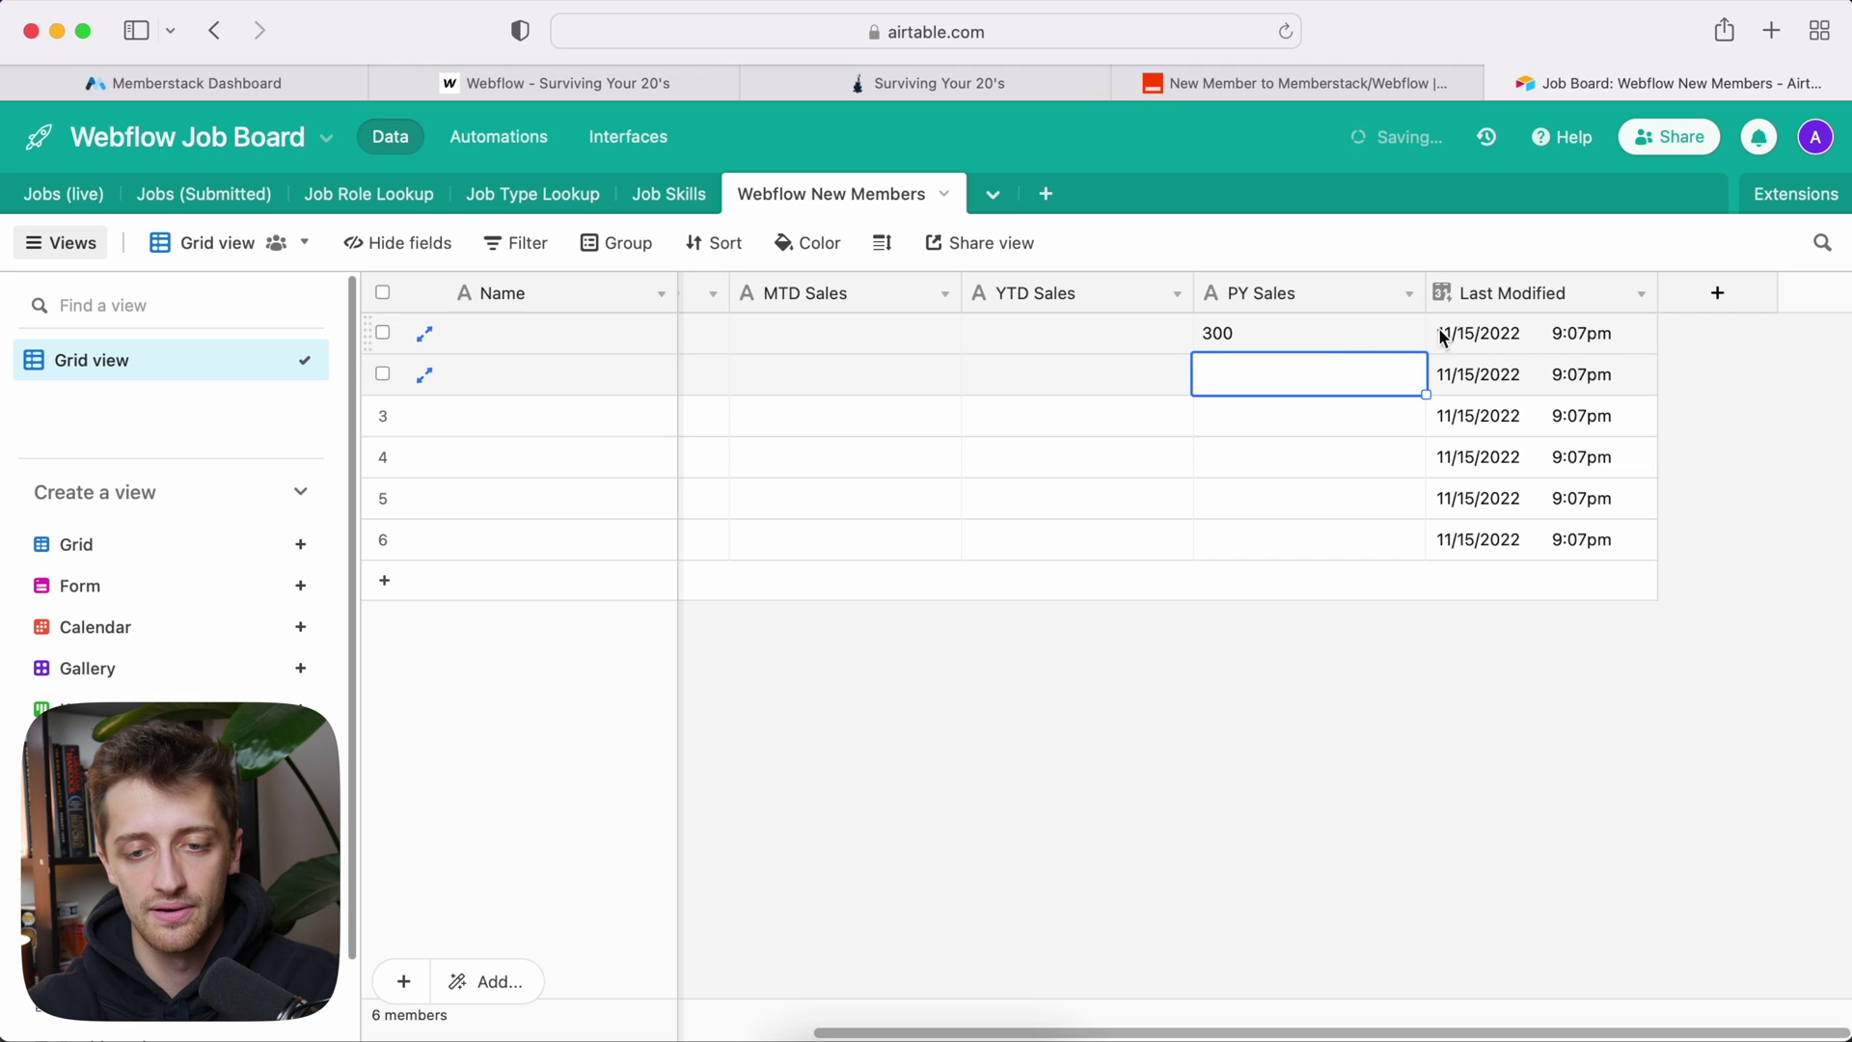
{"action": "double_click", "coordinate": [1331, 328]}
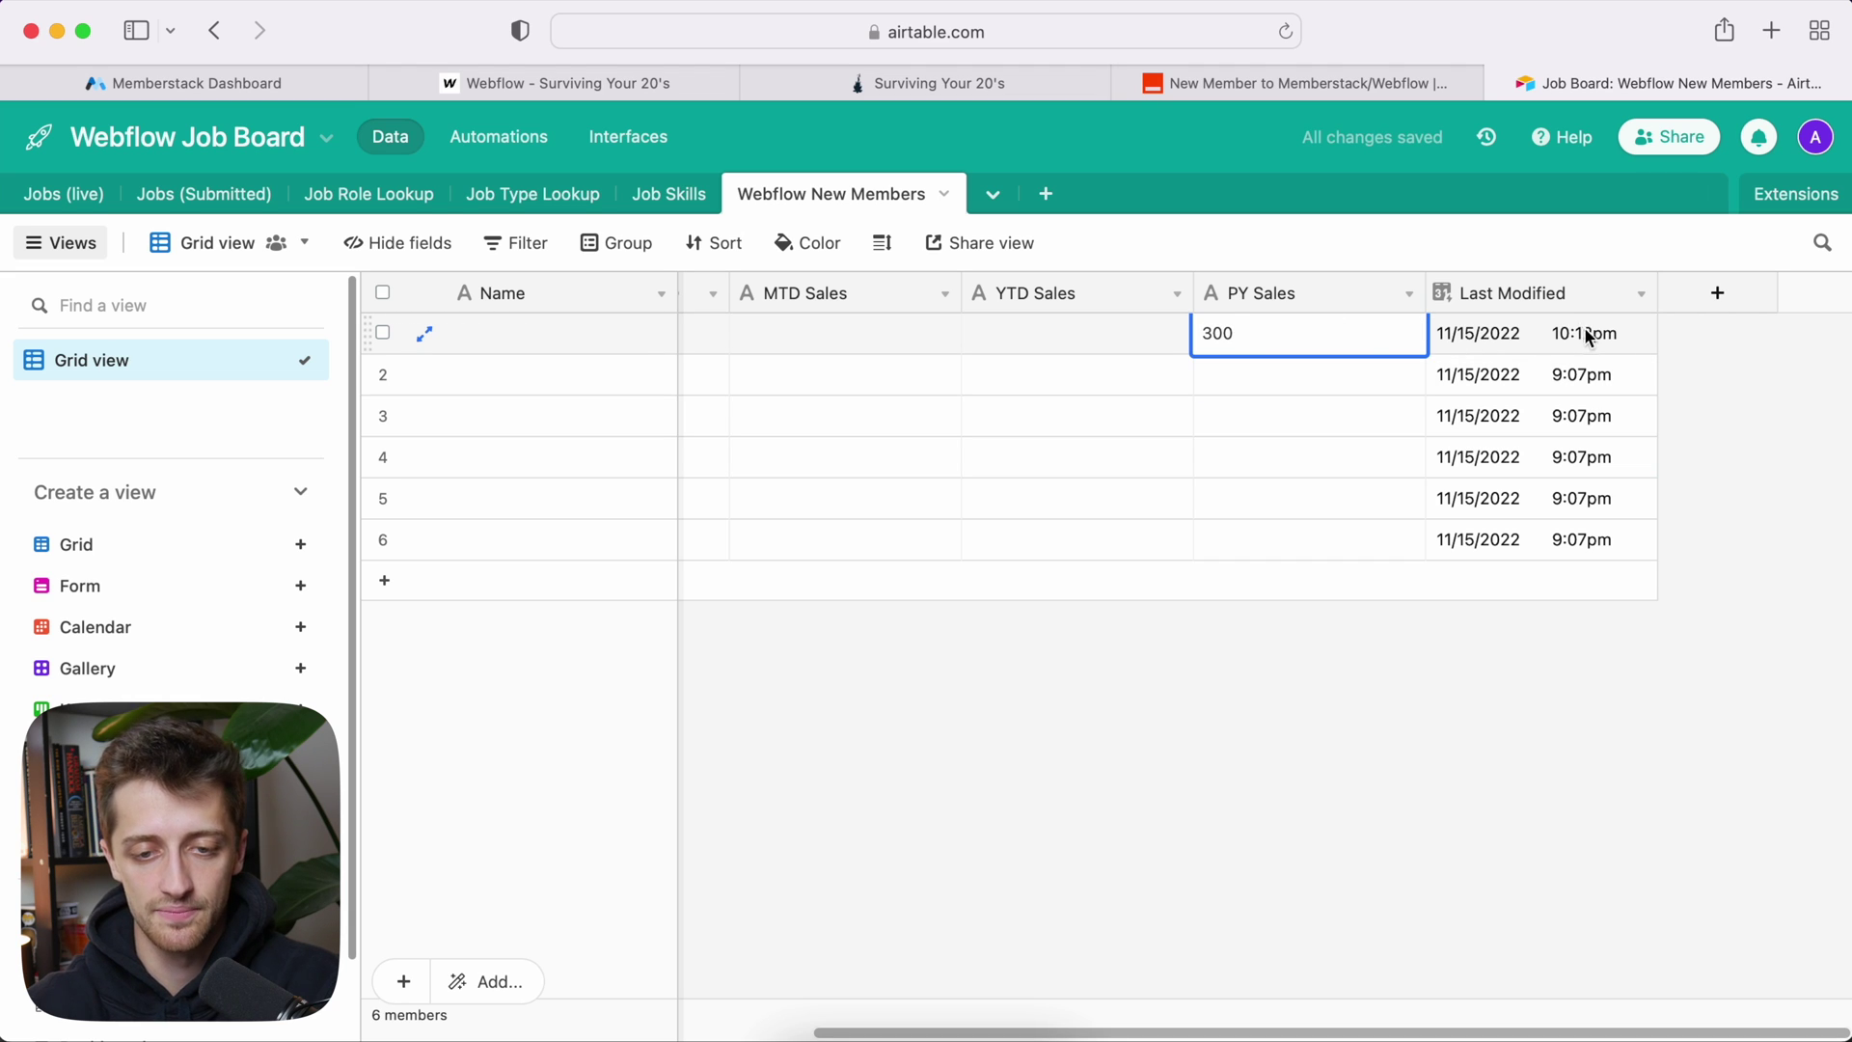
{"action": "key", "text": "BackSpace"}
{"action": "key", "text": "BackSpace"}
{"action": "key", "text": "BackSpace"}
{"action": "left_click", "coordinate": [1705, 411]}
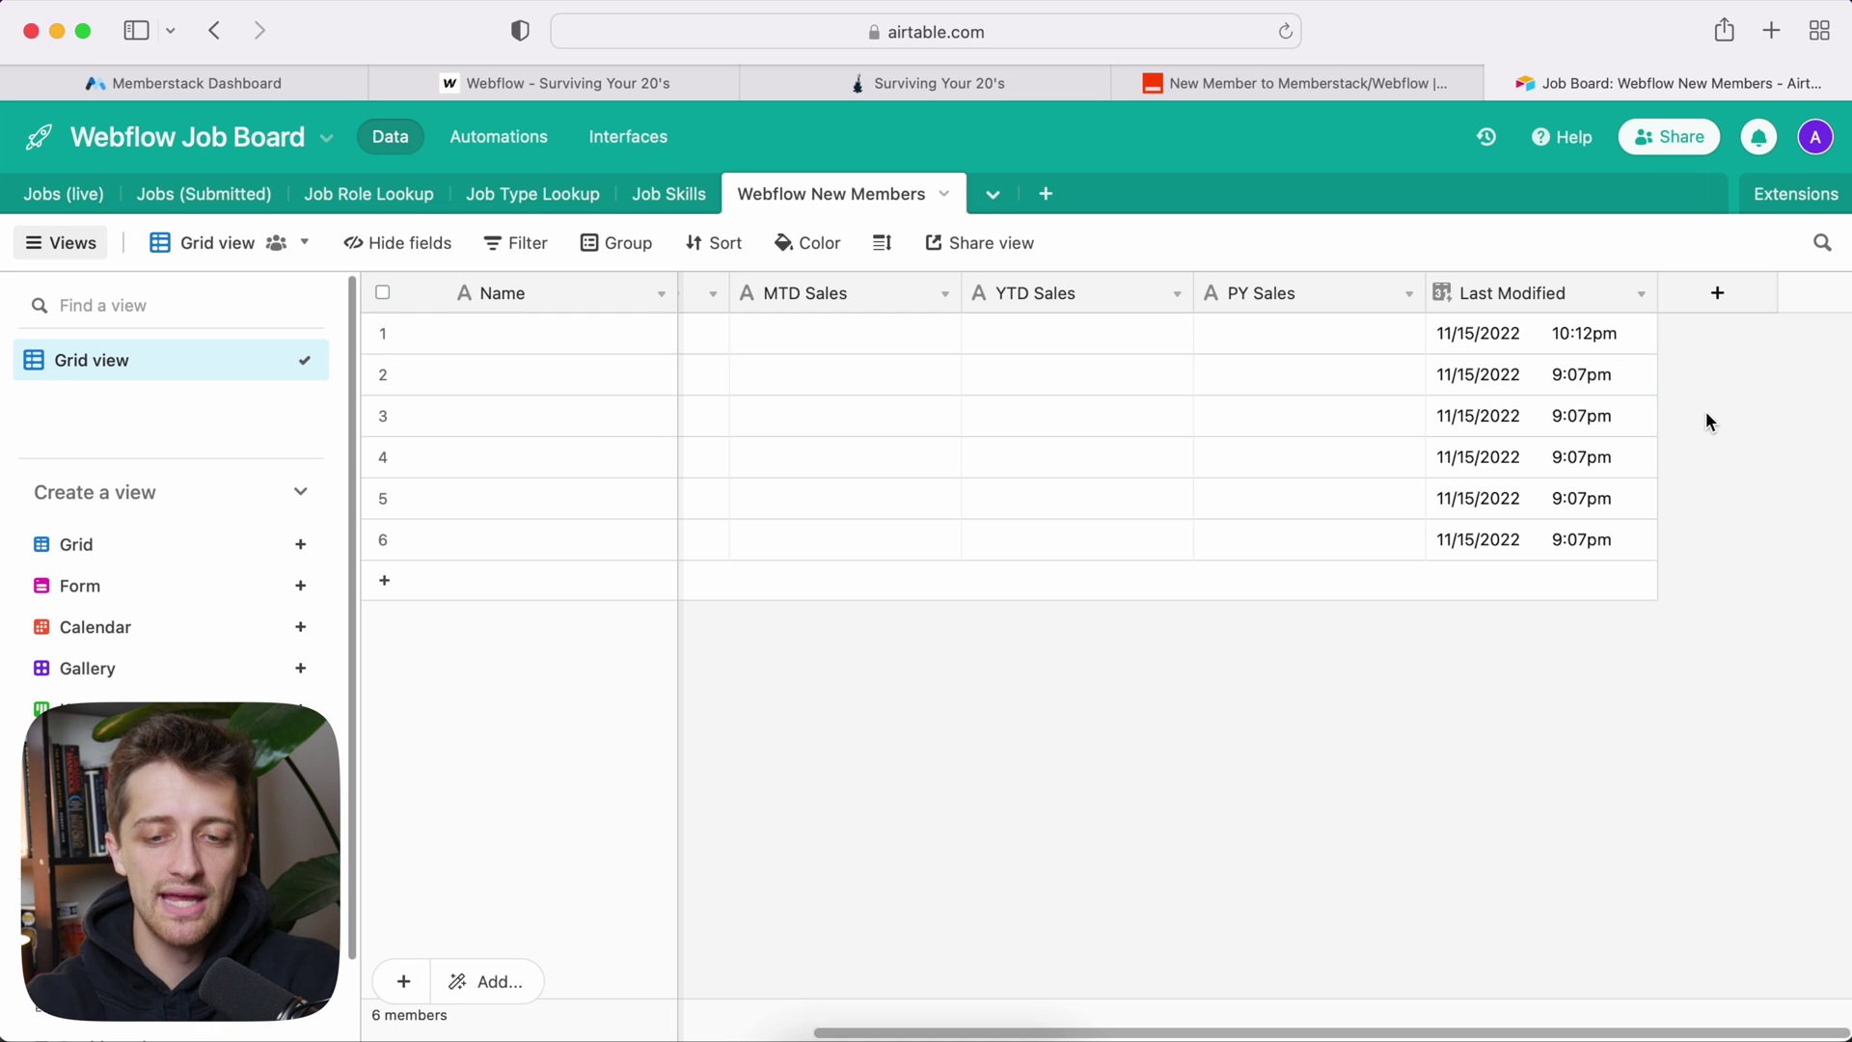
{"action": "scroll", "coordinate": [1312, 403], "scroll_direction": "left", "scroll_amount": 5}
{"action": "scroll", "coordinate": [627, 334], "scroll_direction": "left", "scroll_amount": 2}
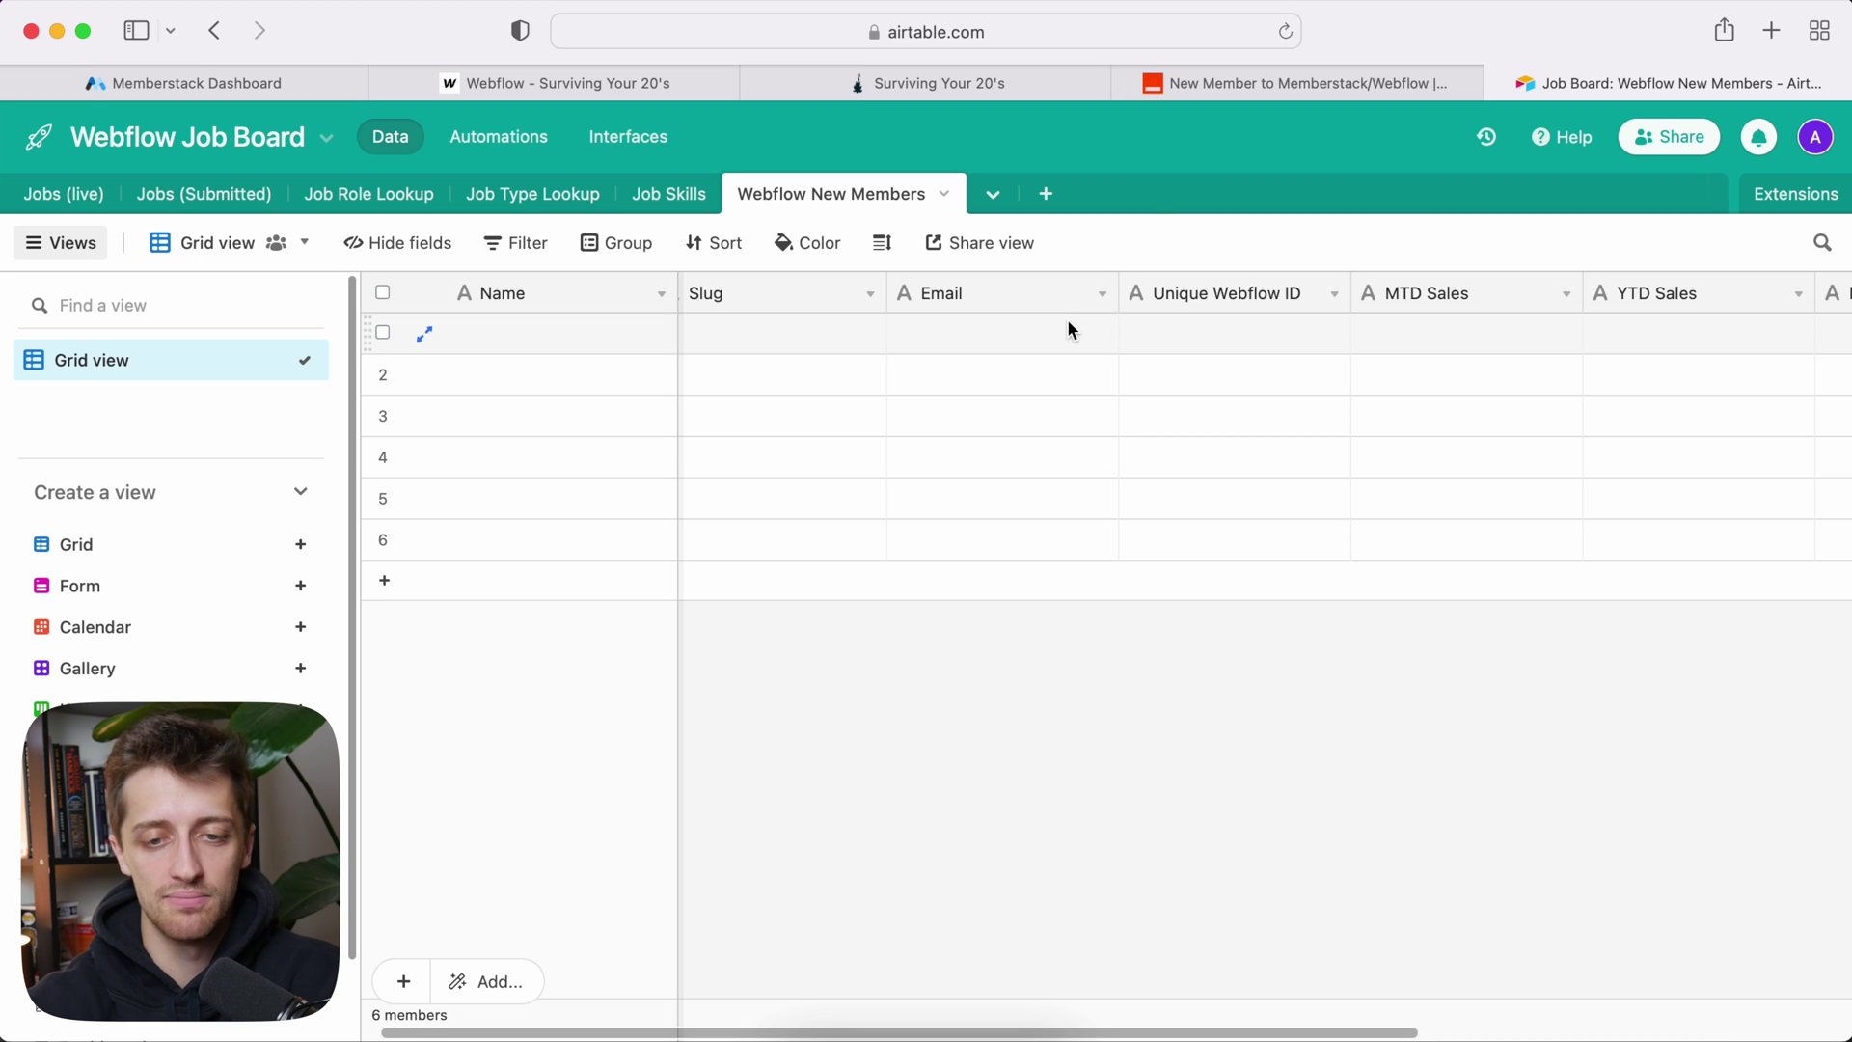
{"action": "left_click", "coordinate": [1270, 85]}
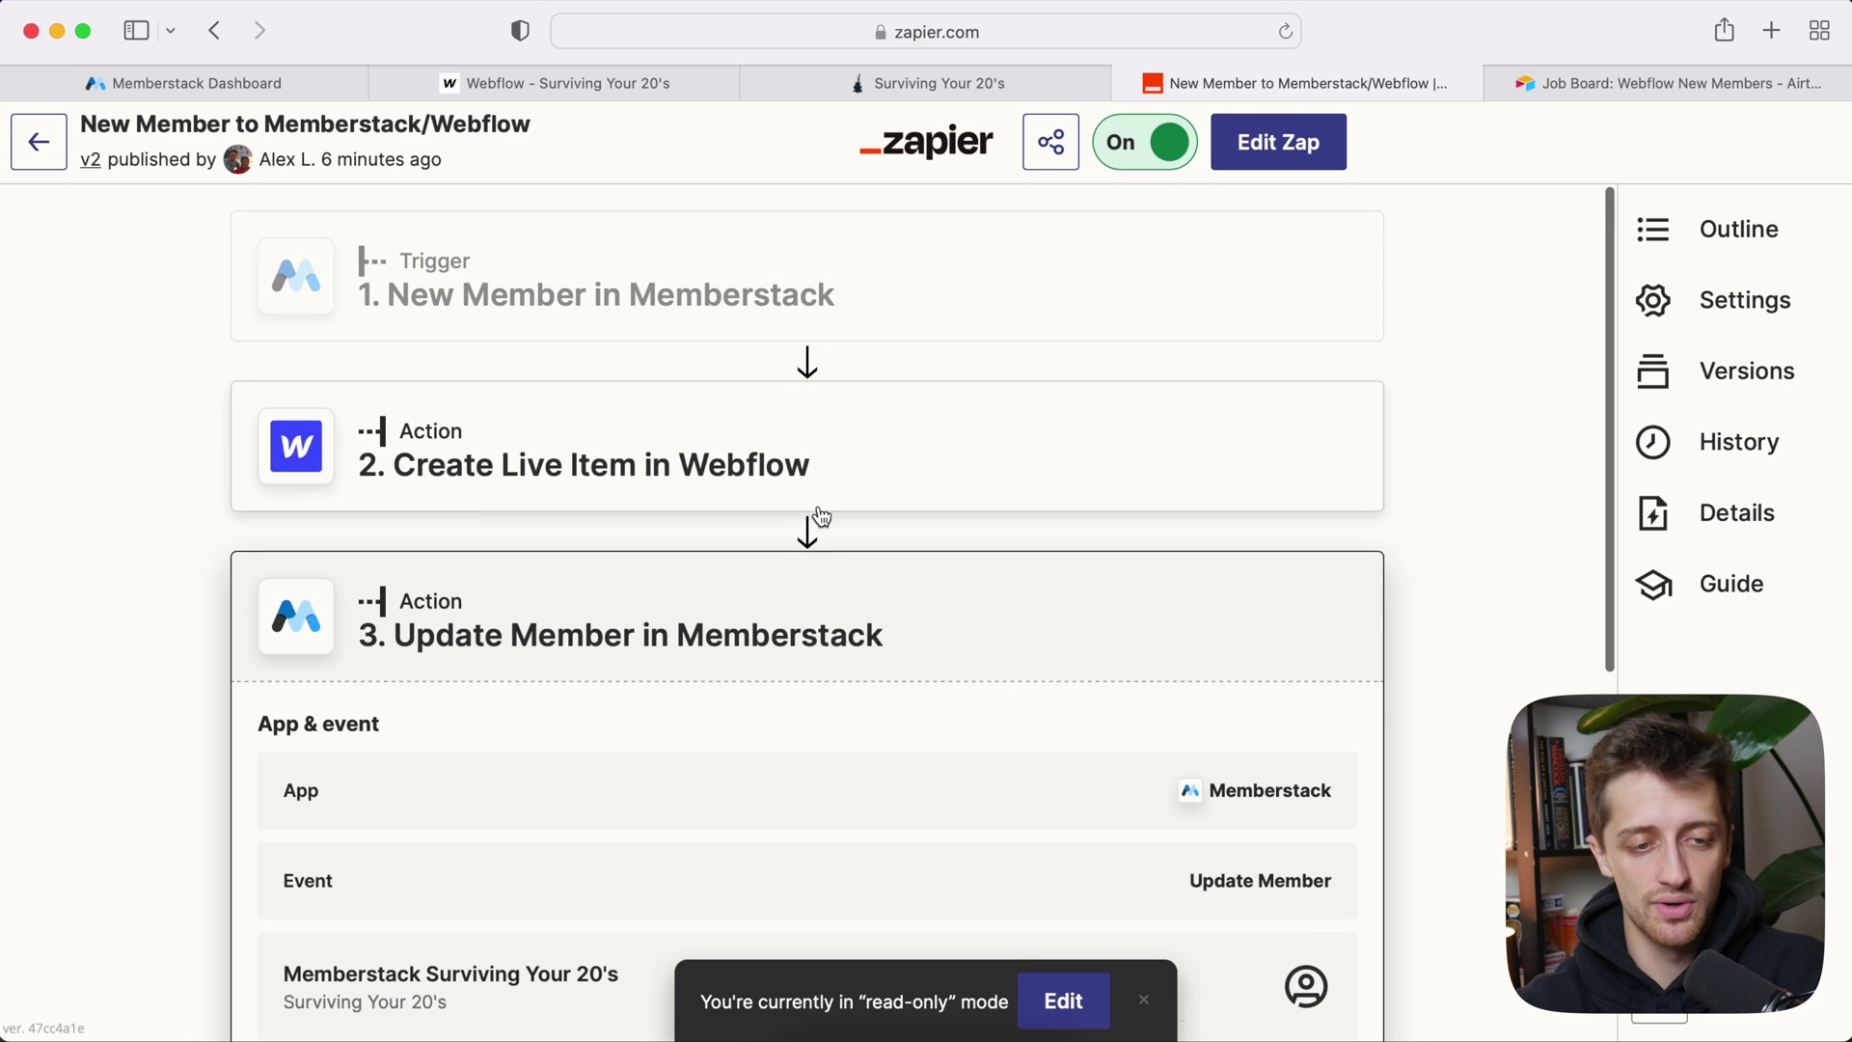
Step: Unlock the published zap for editing and add an Airtable action as step 4
{"action": "scroll", "coordinate": [821, 518], "scroll_direction": "down", "scroll_amount": 3}
{"action": "scroll", "coordinate": [881, 476], "scroll_direction": "down", "scroll_amount": 3}
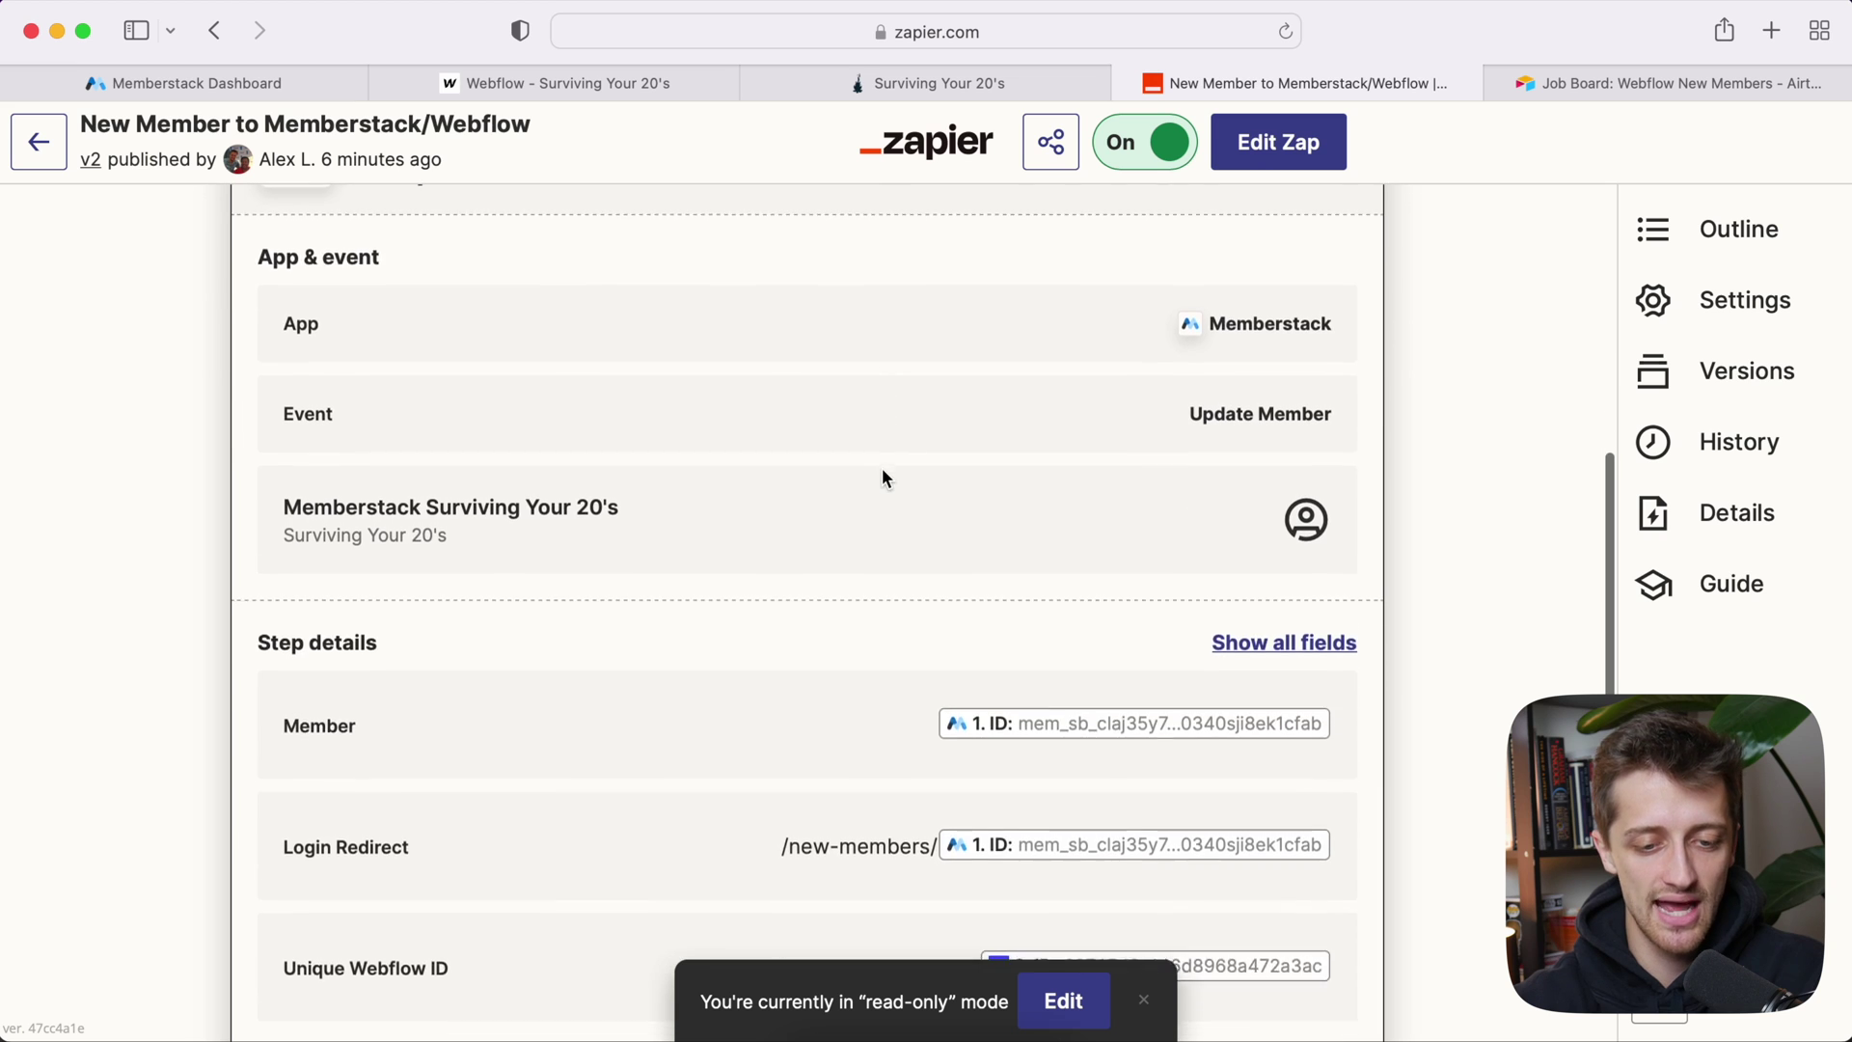
{"action": "scroll", "coordinate": [881, 478], "scroll_direction": "down", "scroll_amount": 2}
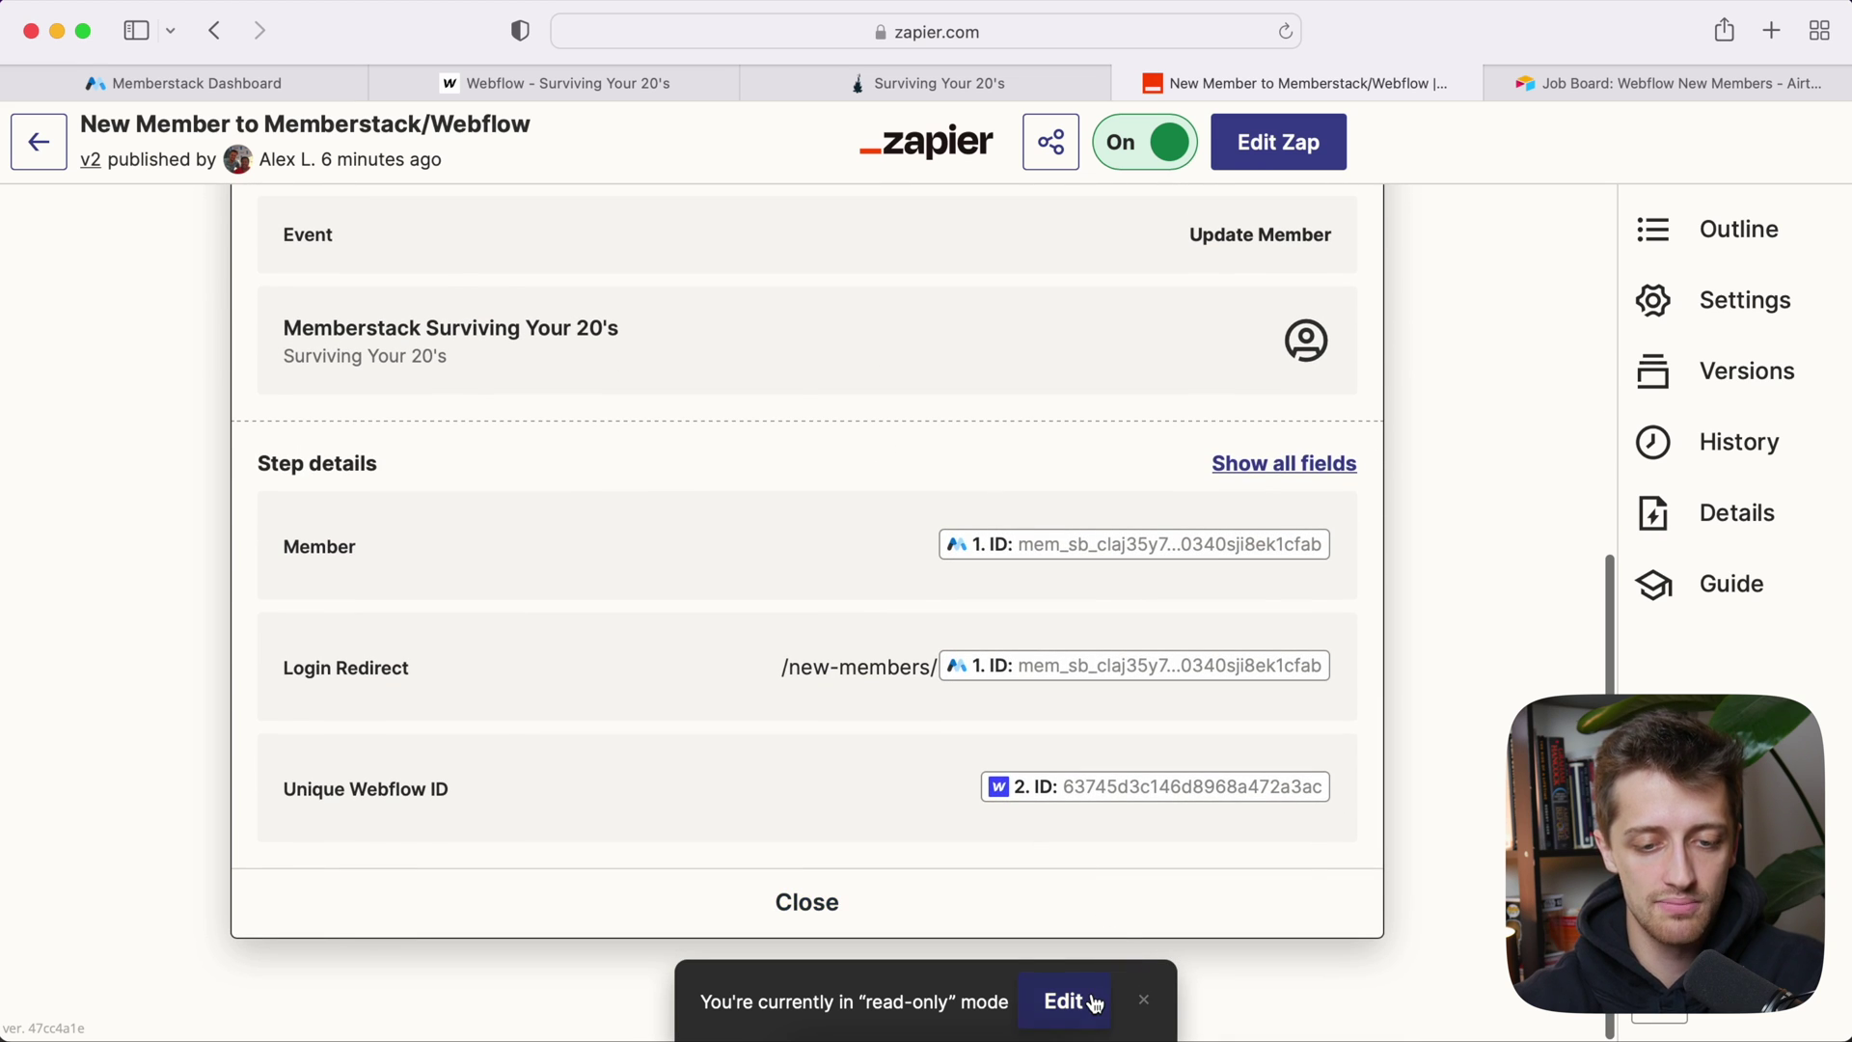
{"action": "left_click", "coordinate": [1095, 1003]}
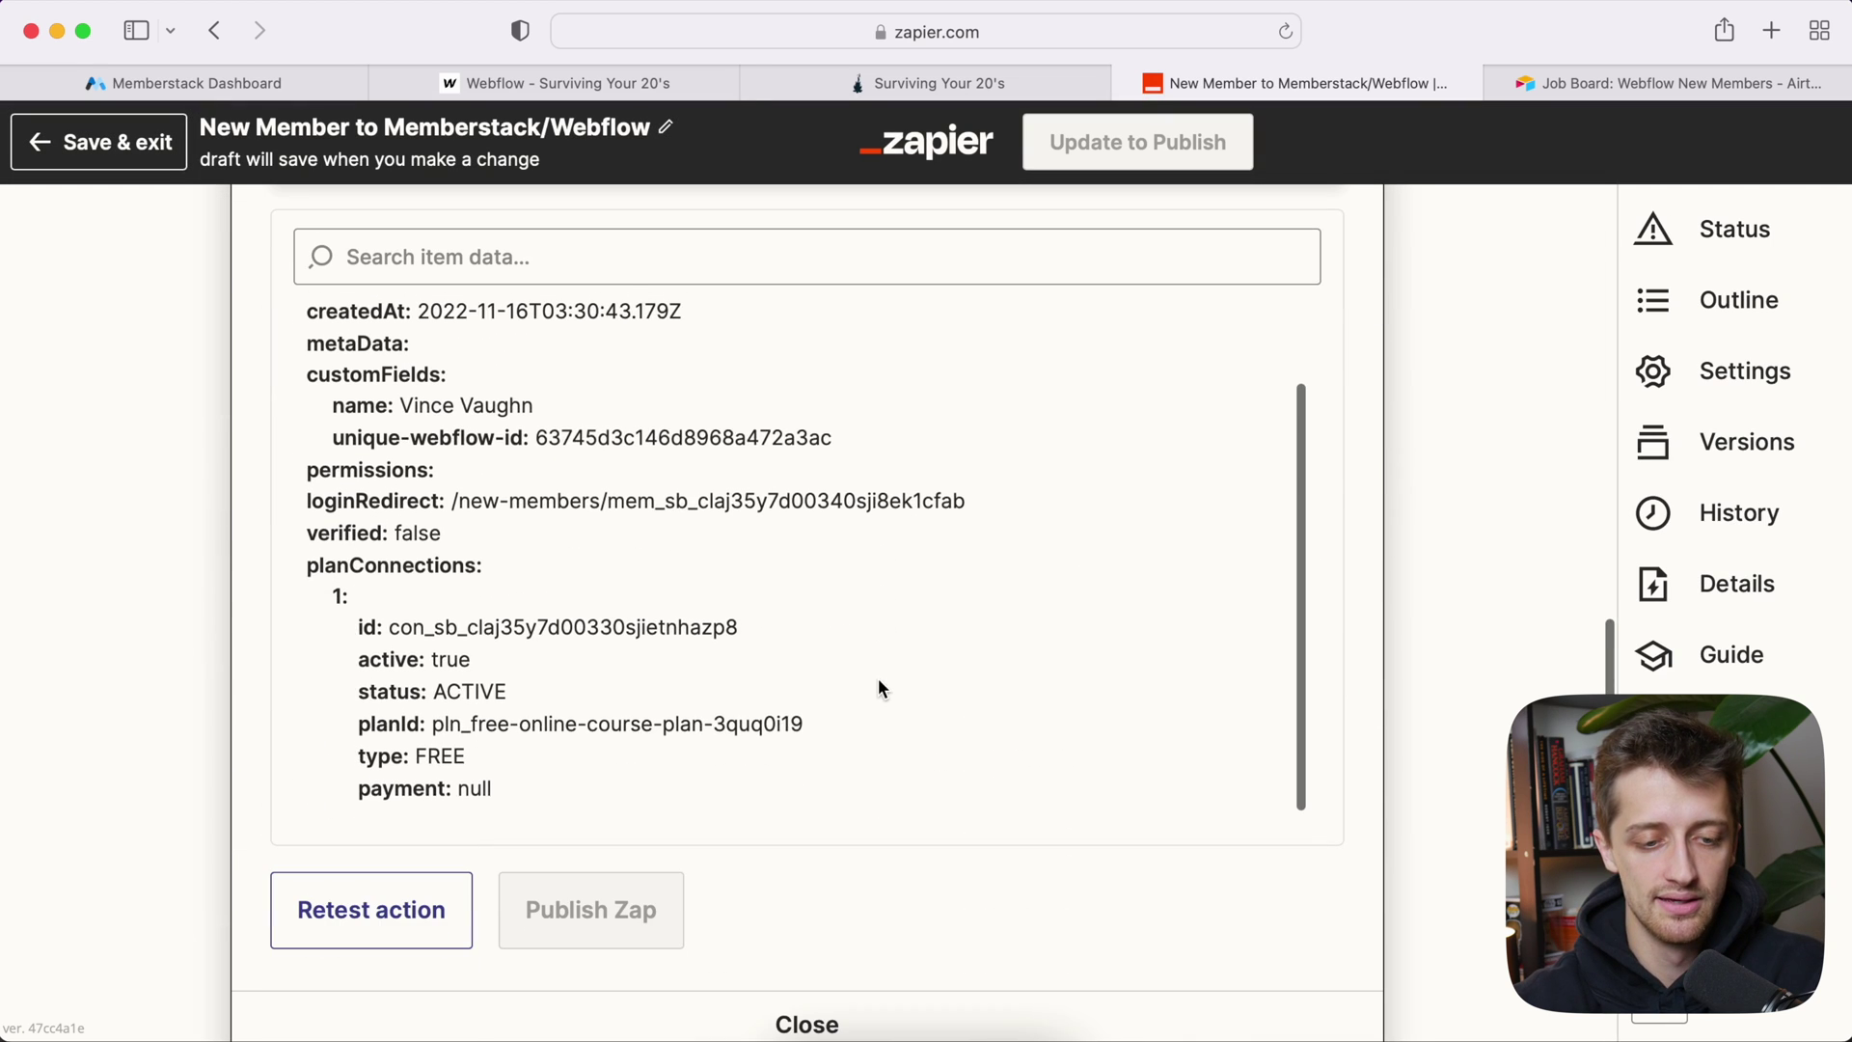
{"action": "scroll", "coordinate": [178, 754], "scroll_direction": "down", "scroll_amount": 3}
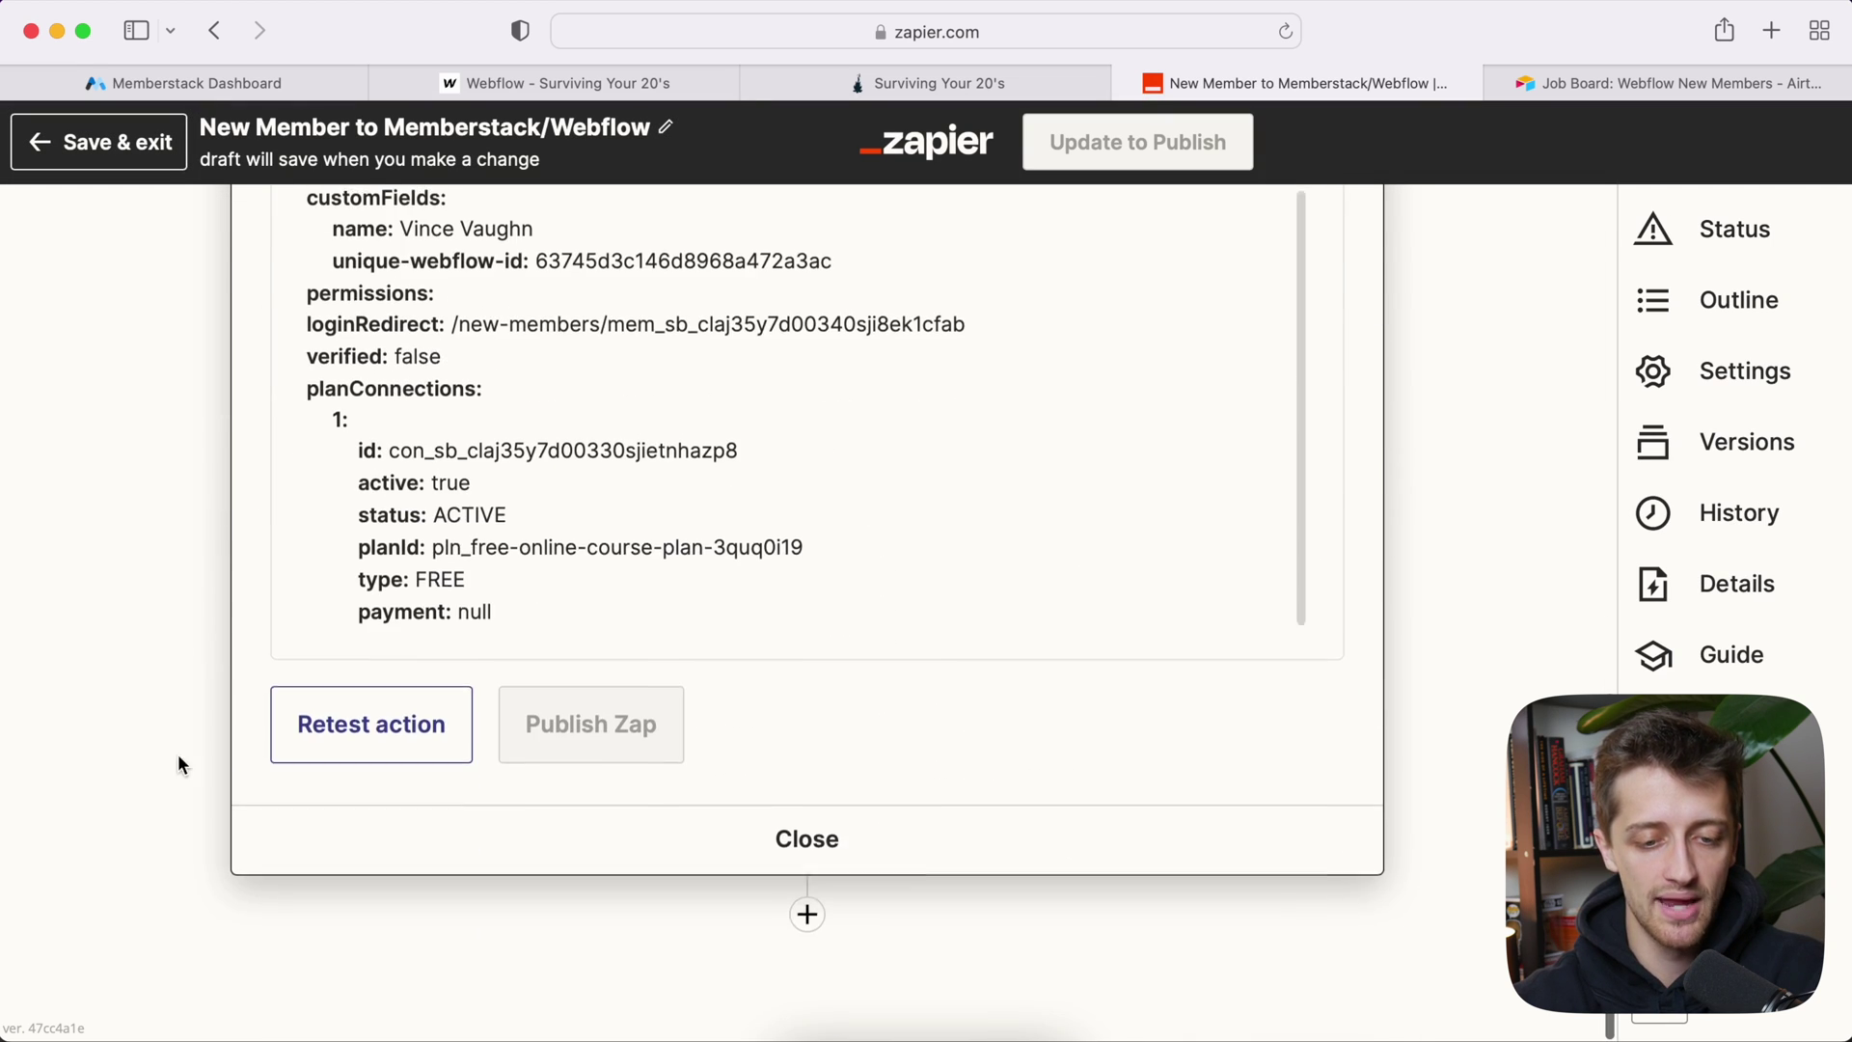
{"action": "left_click", "coordinate": [806, 922]}
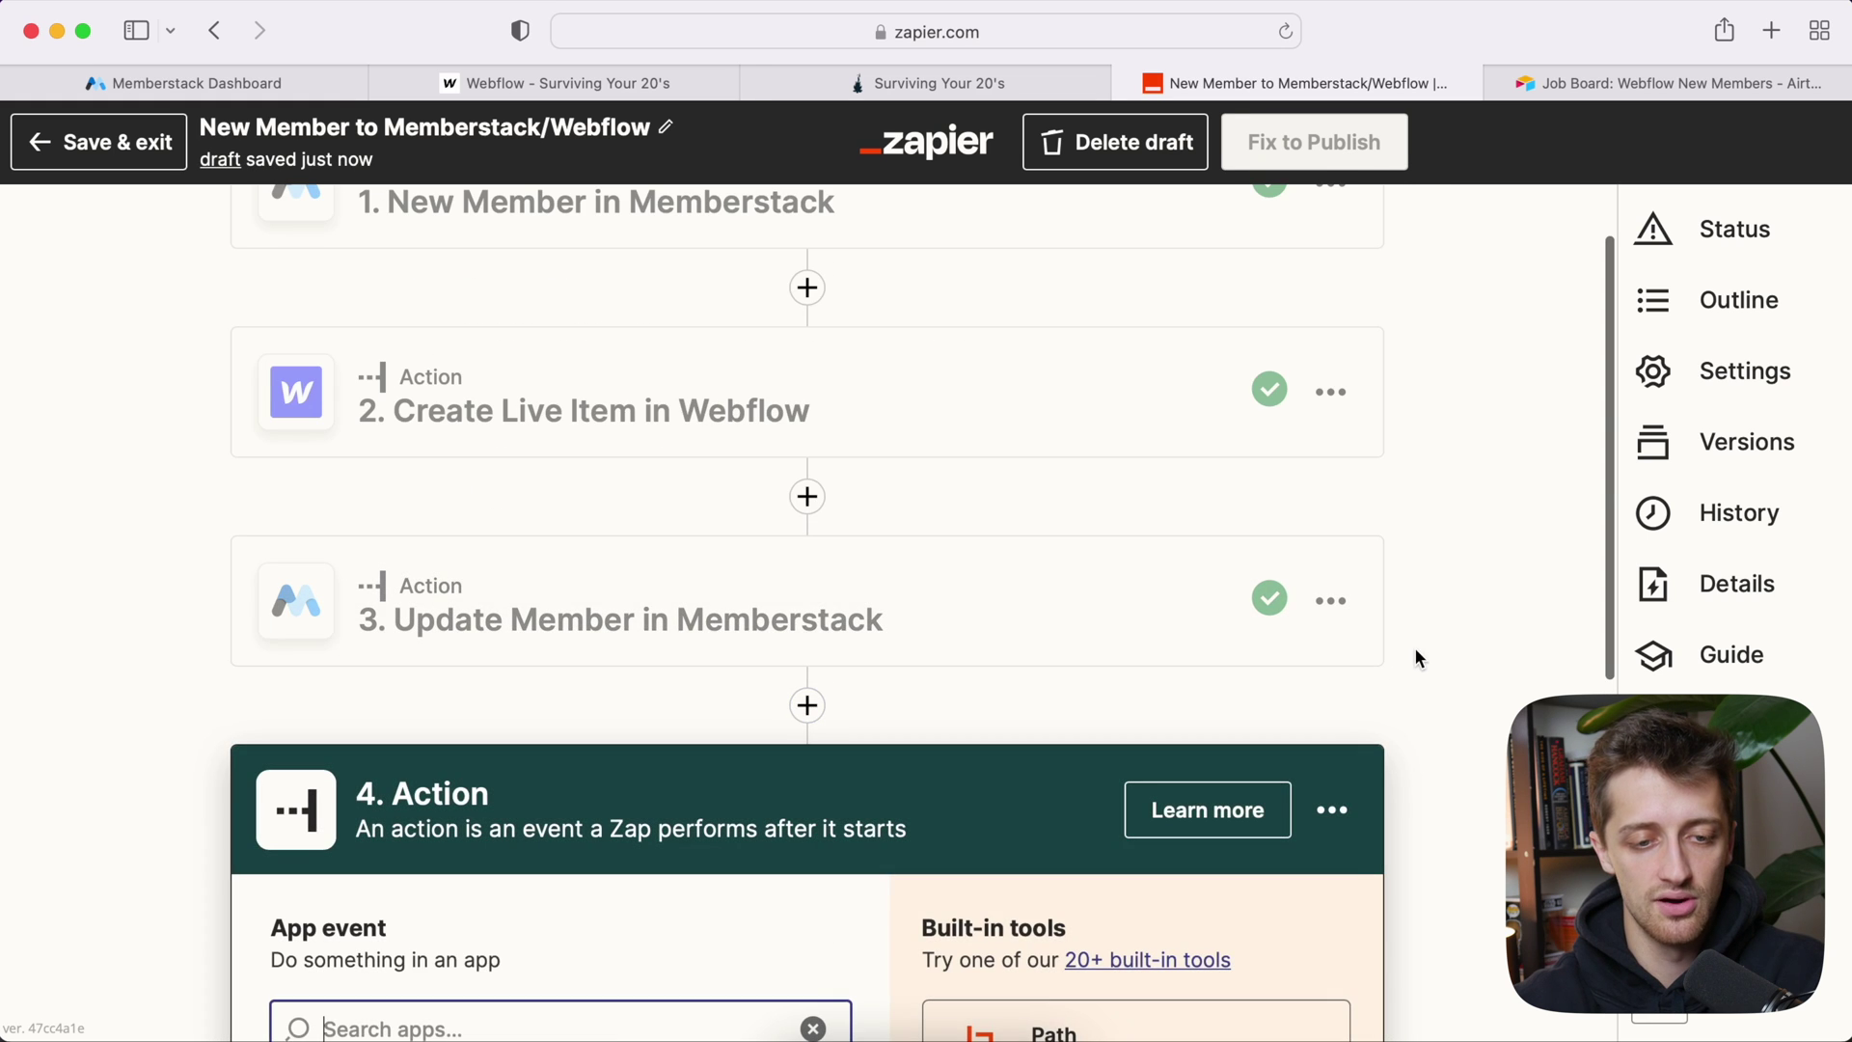
{"action": "scroll", "coordinate": [616, 401], "scroll_direction": "up", "scroll_amount": 5}
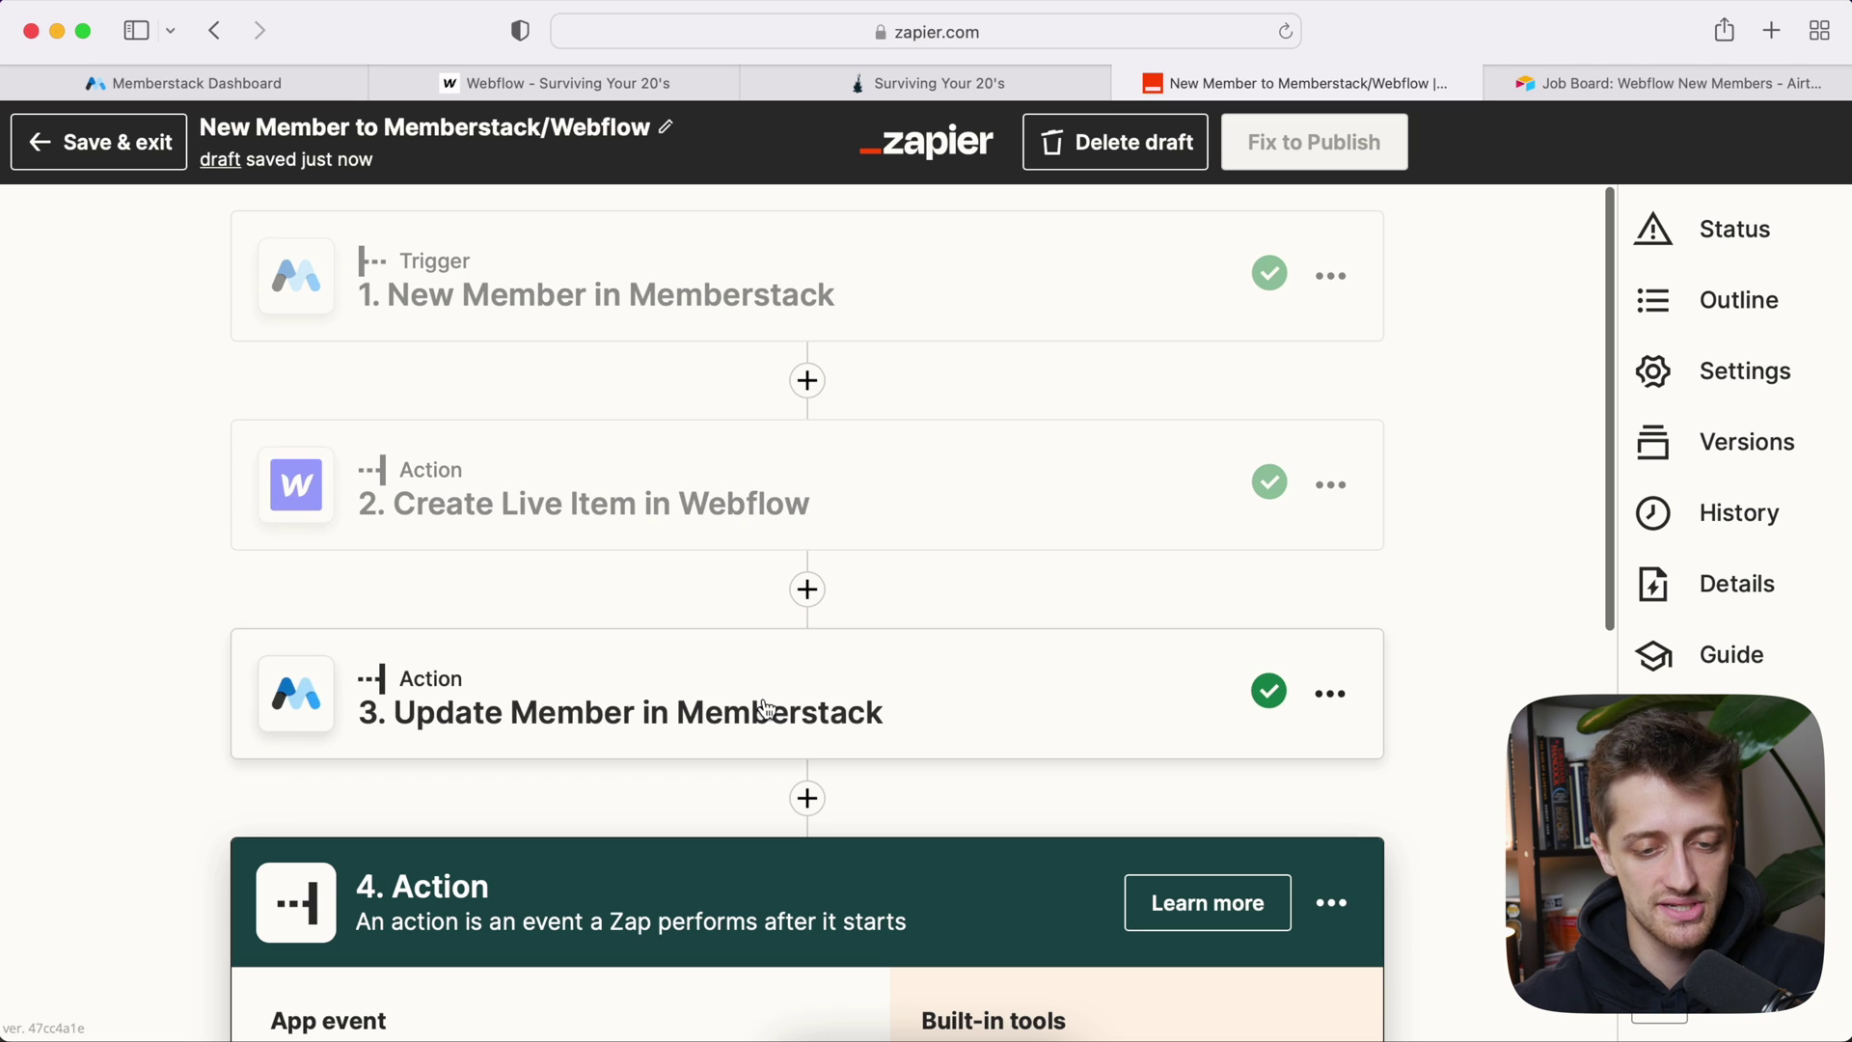
{"action": "scroll", "coordinate": [765, 709], "scroll_direction": "down", "scroll_amount": 8}
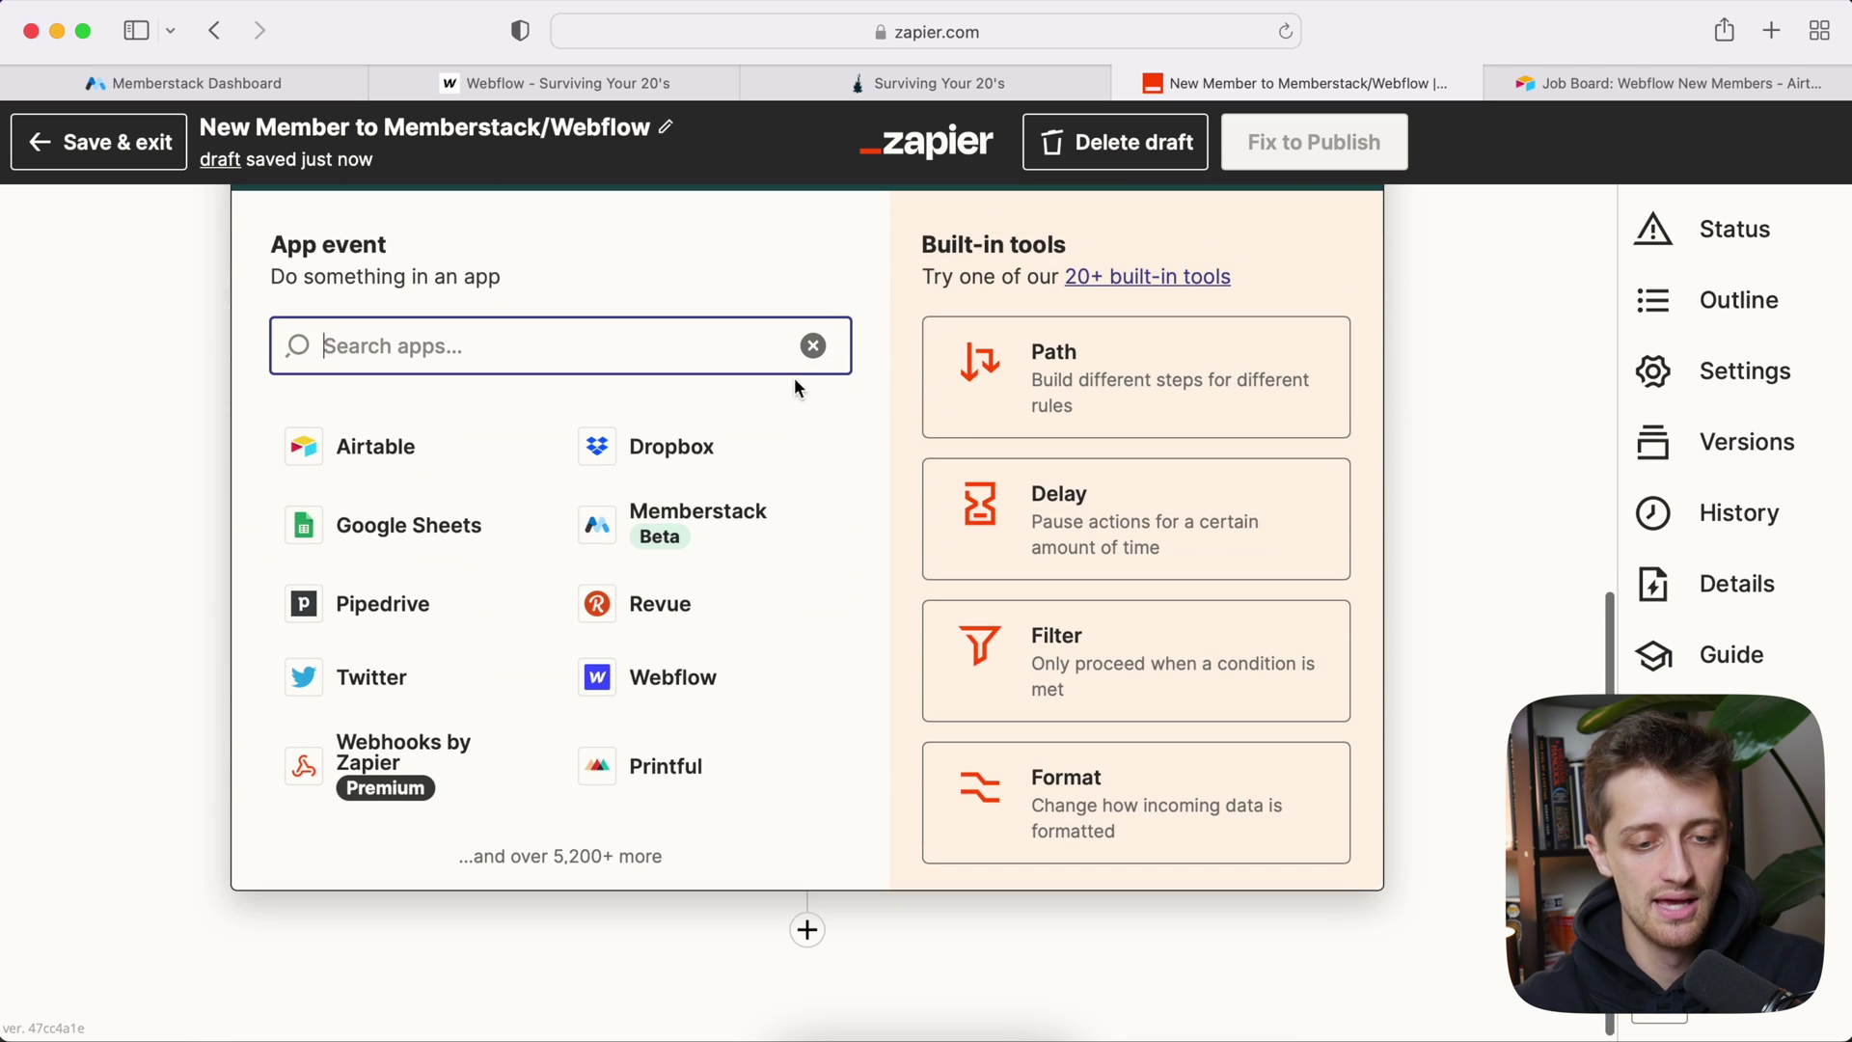
{"action": "left_click", "coordinate": [438, 446]}
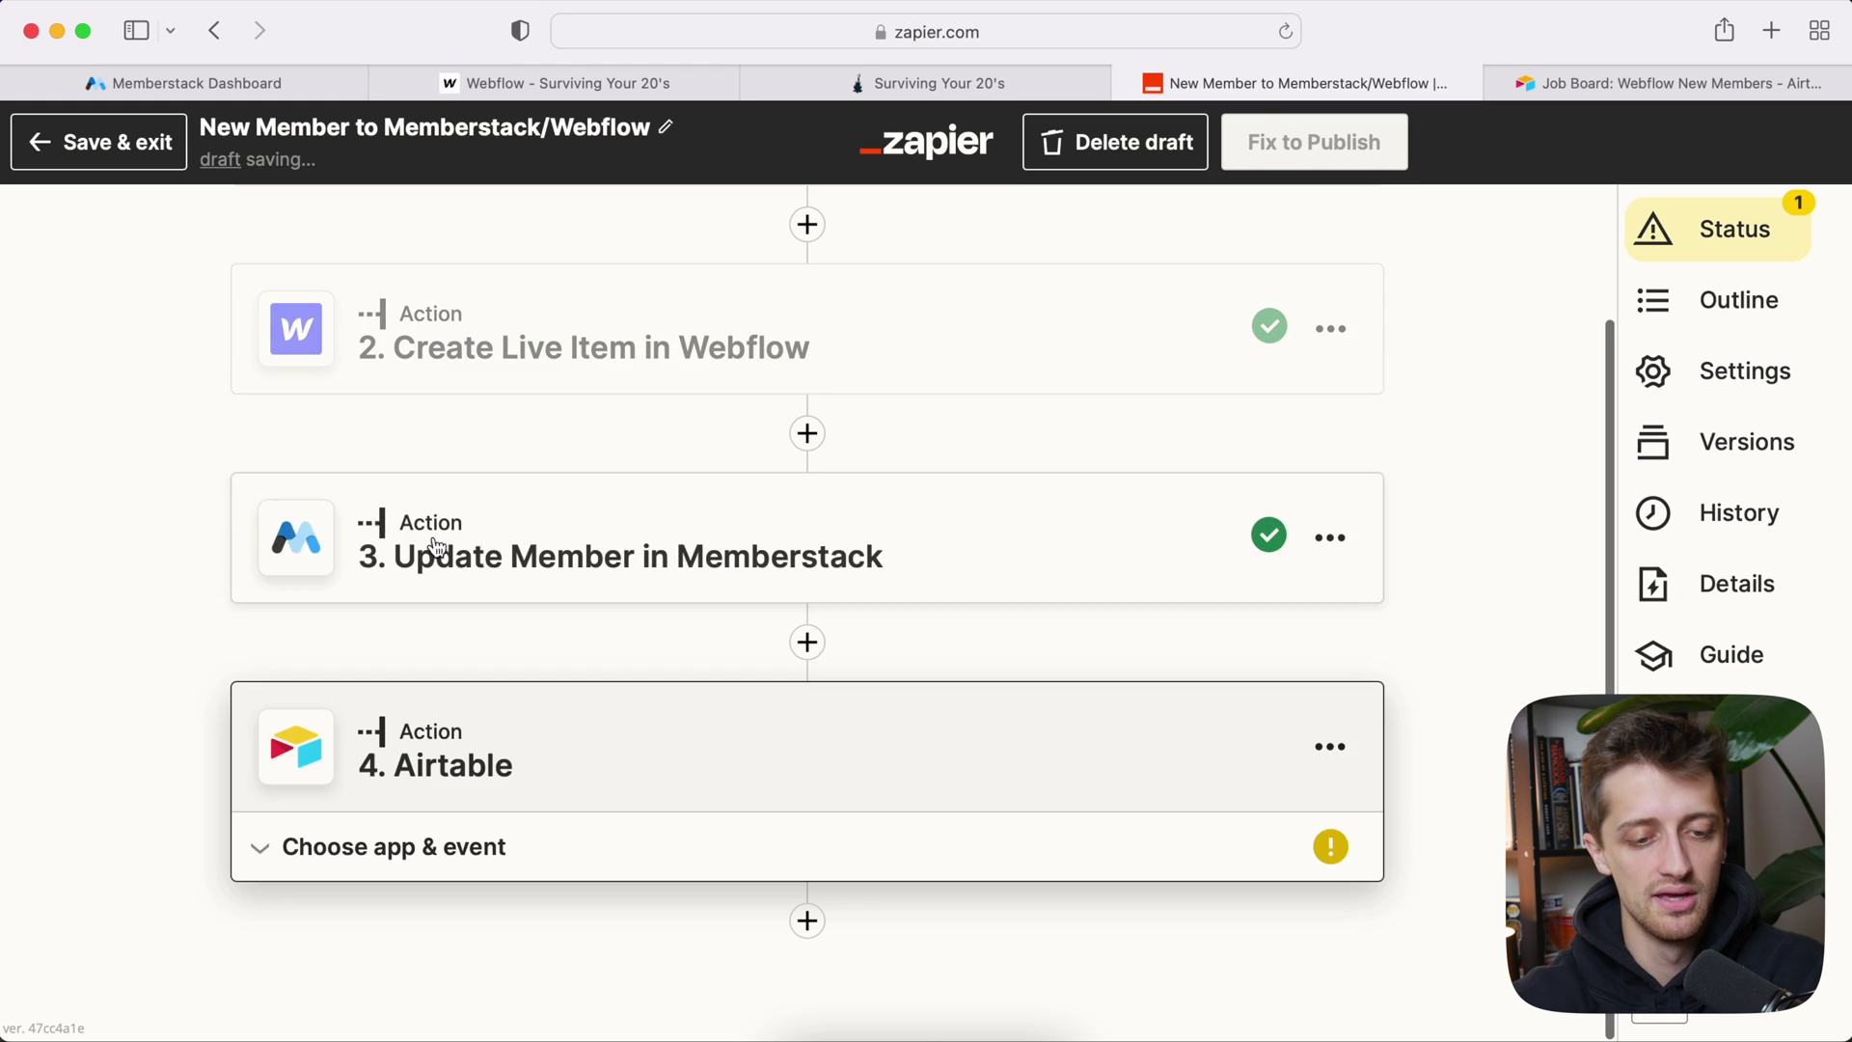
Step: Set the Airtable step's event to Create Record using the Airtable #2 account
{"action": "scroll", "coordinate": [309, 857], "scroll_direction": "down", "scroll_amount": 4}
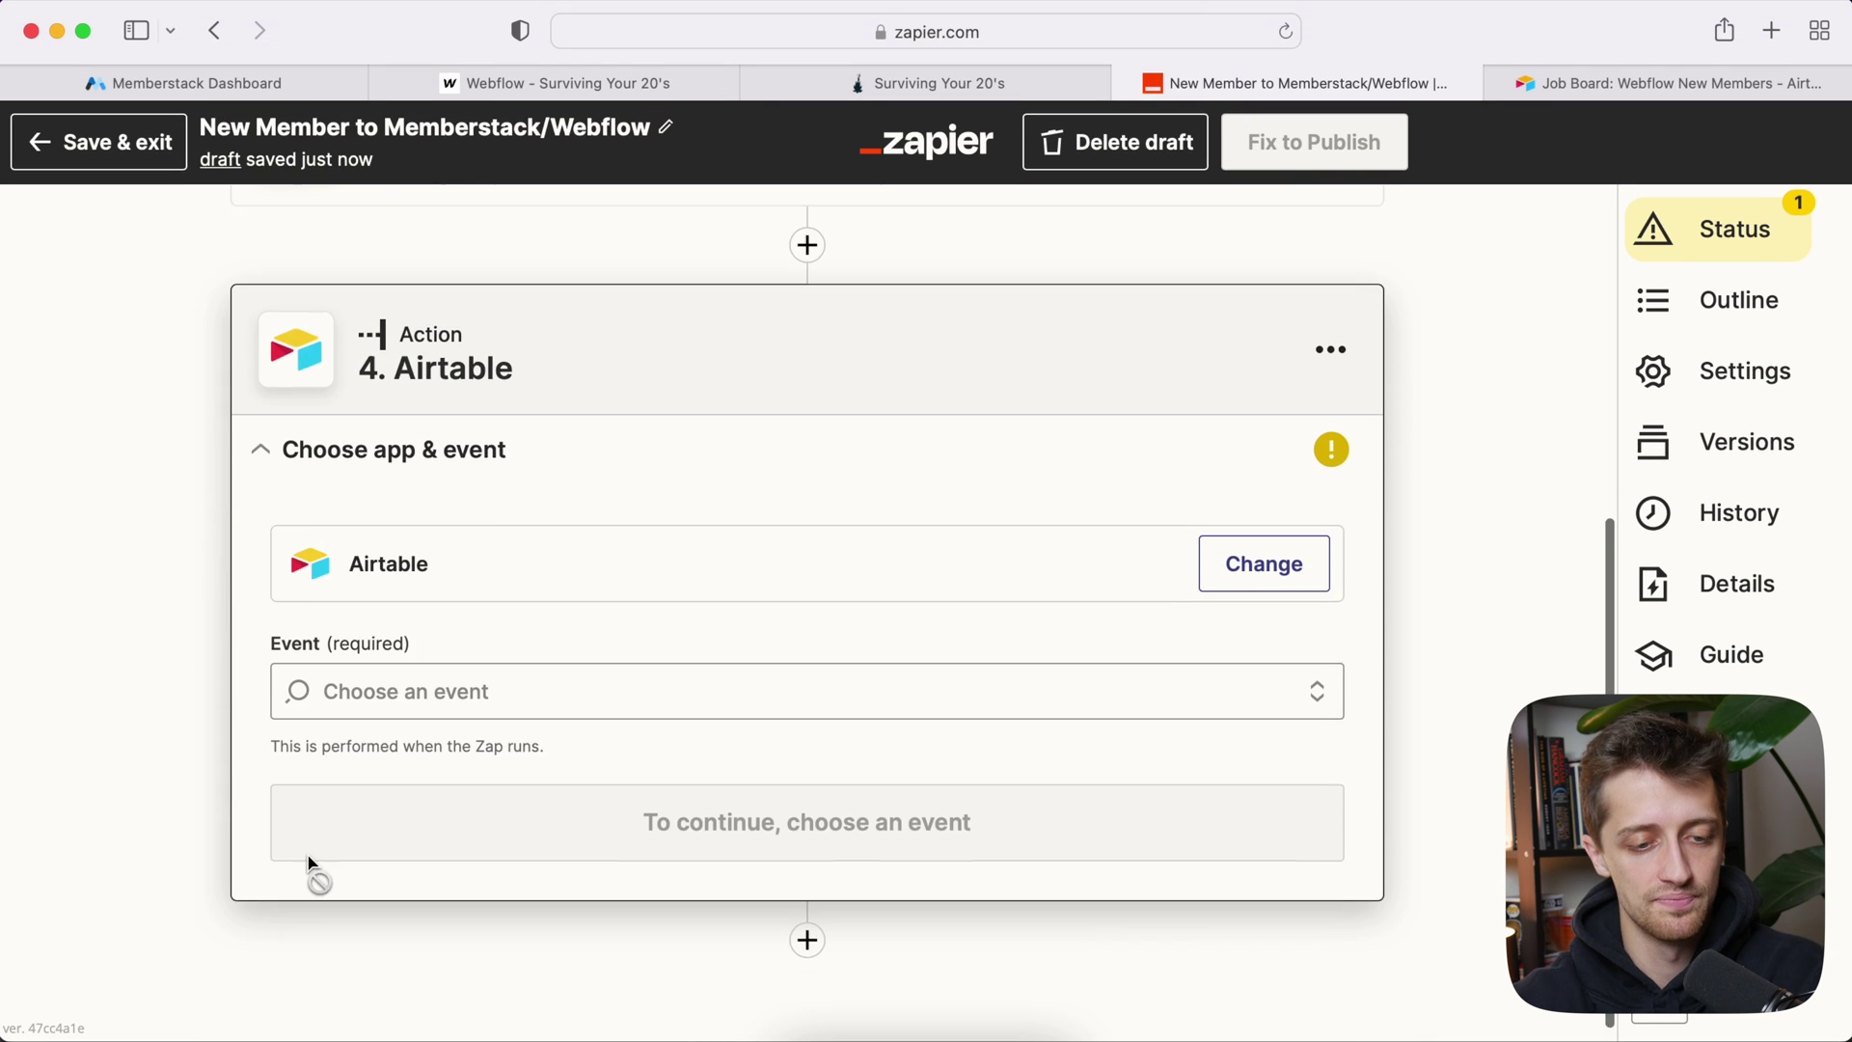
{"action": "left_click", "coordinate": [385, 680]}
{"action": "scroll", "coordinate": [384, 680], "scroll_direction": "down", "scroll_amount": 2}
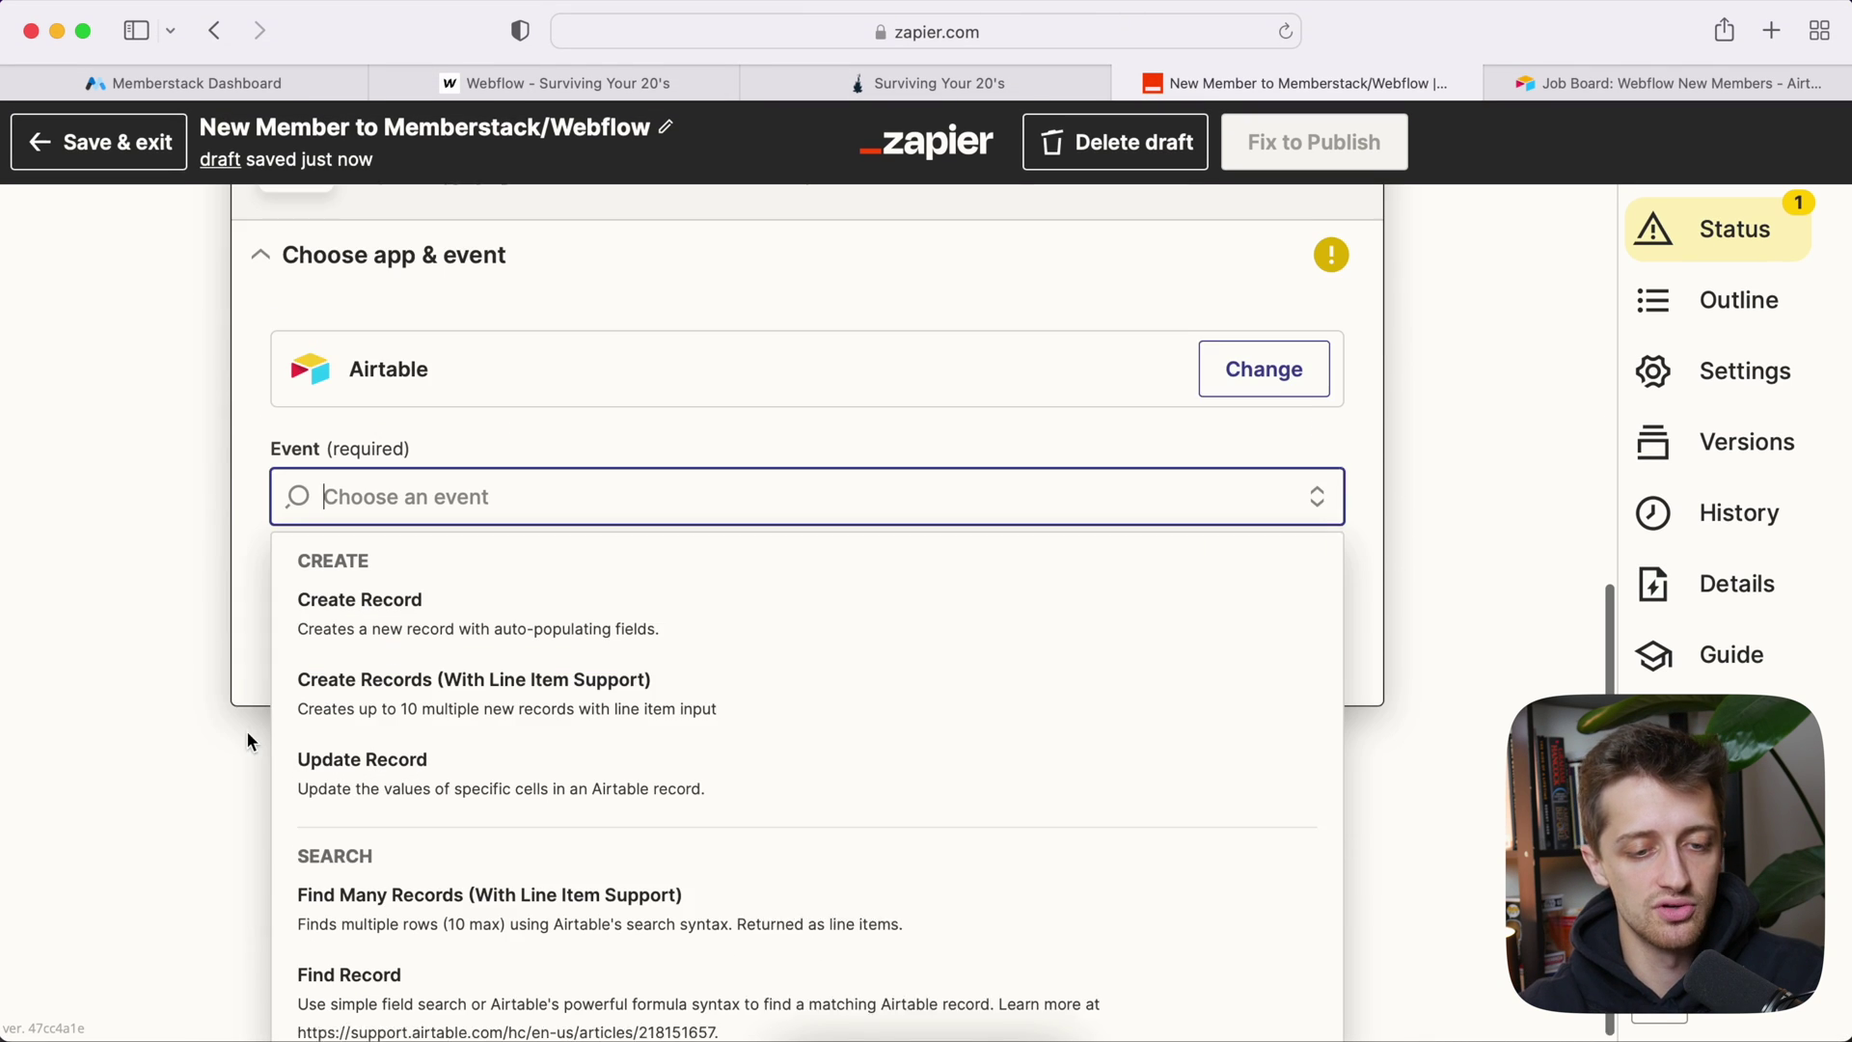
{"action": "left_click", "coordinate": [461, 618]}
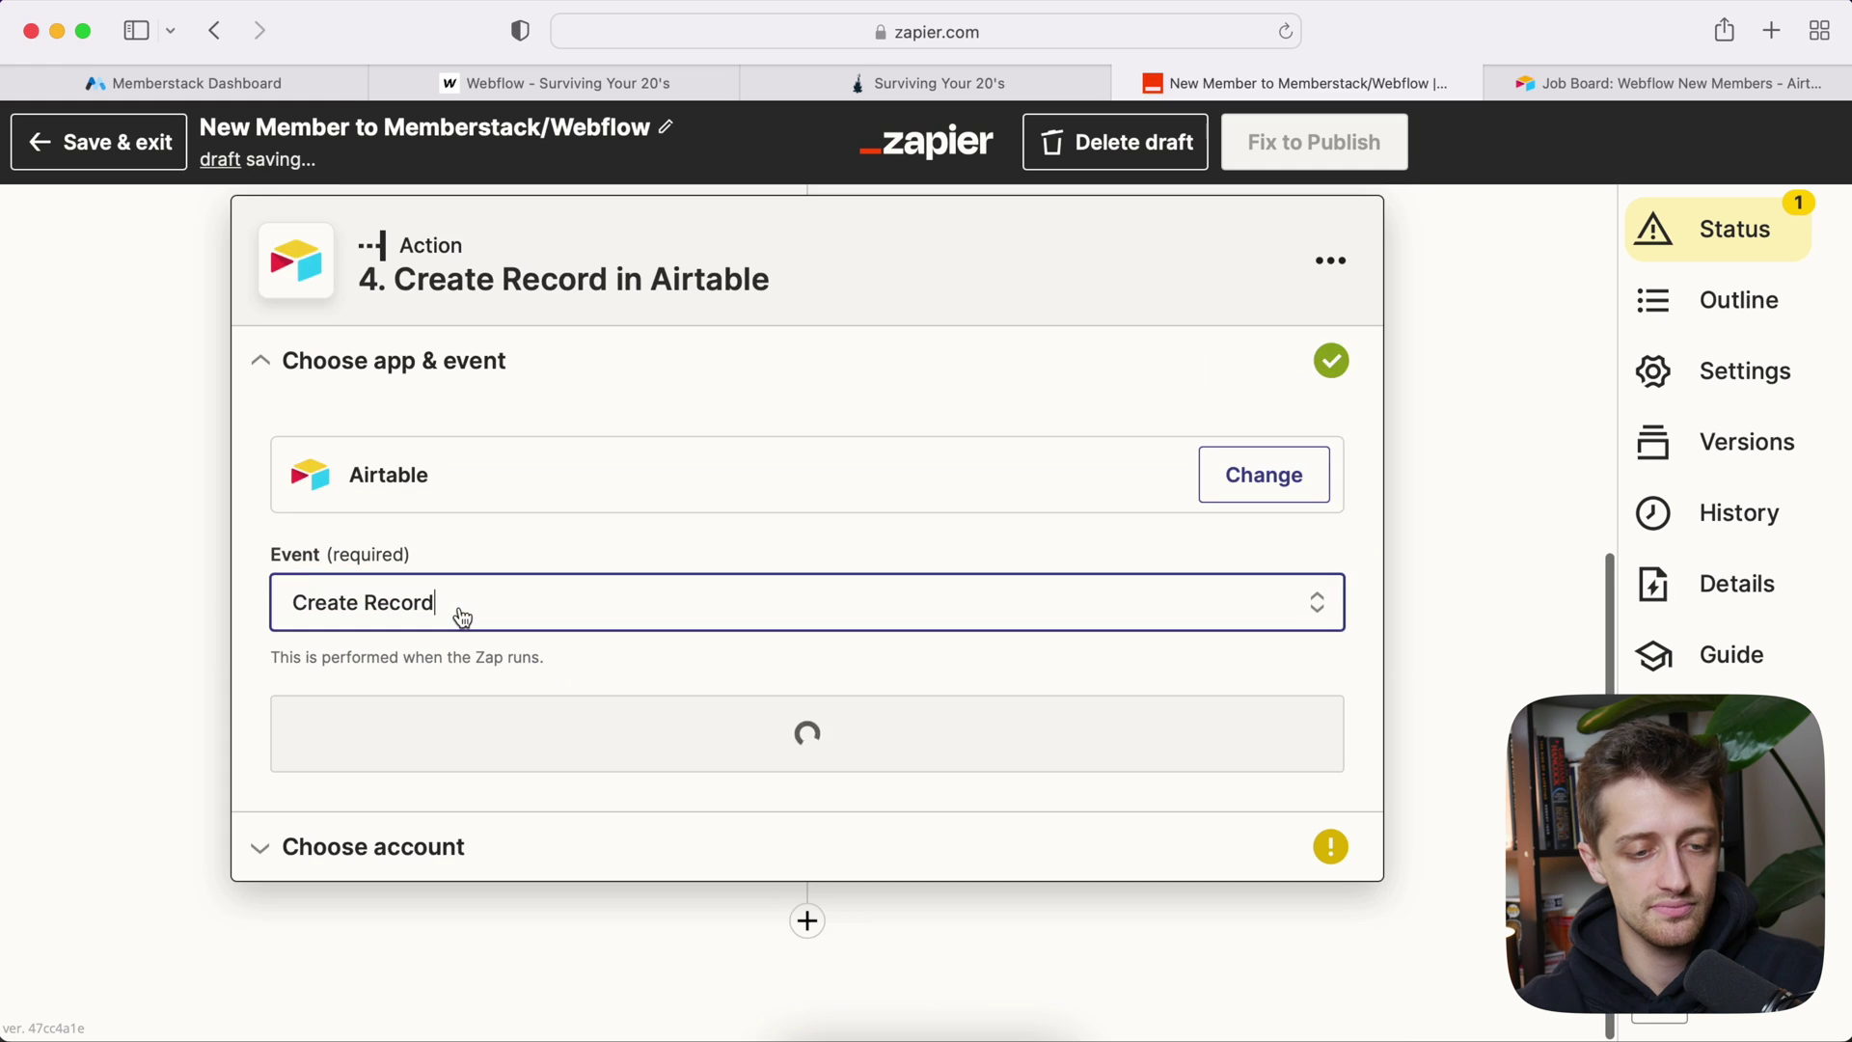
{"action": "left_click", "coordinate": [1638, 79]}
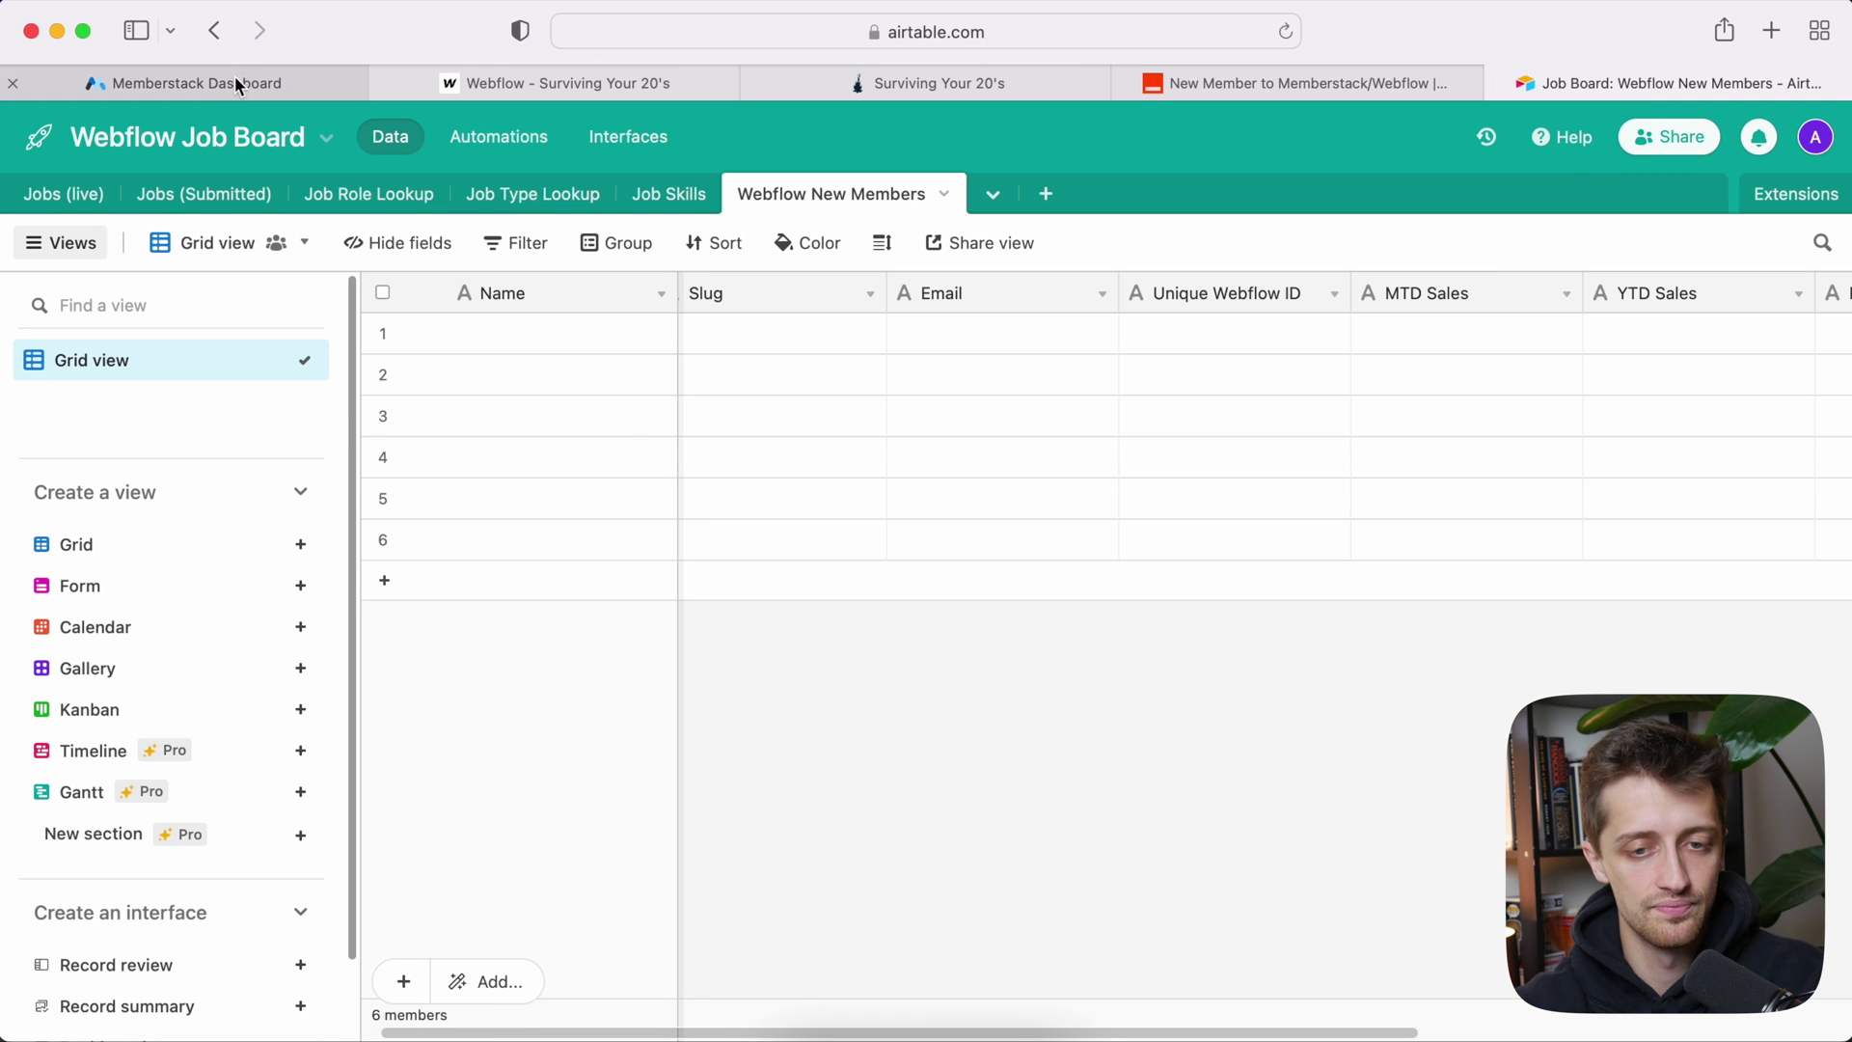
{"action": "left_click", "coordinate": [1213, 82]}
{"action": "left_click", "coordinate": [477, 731]}
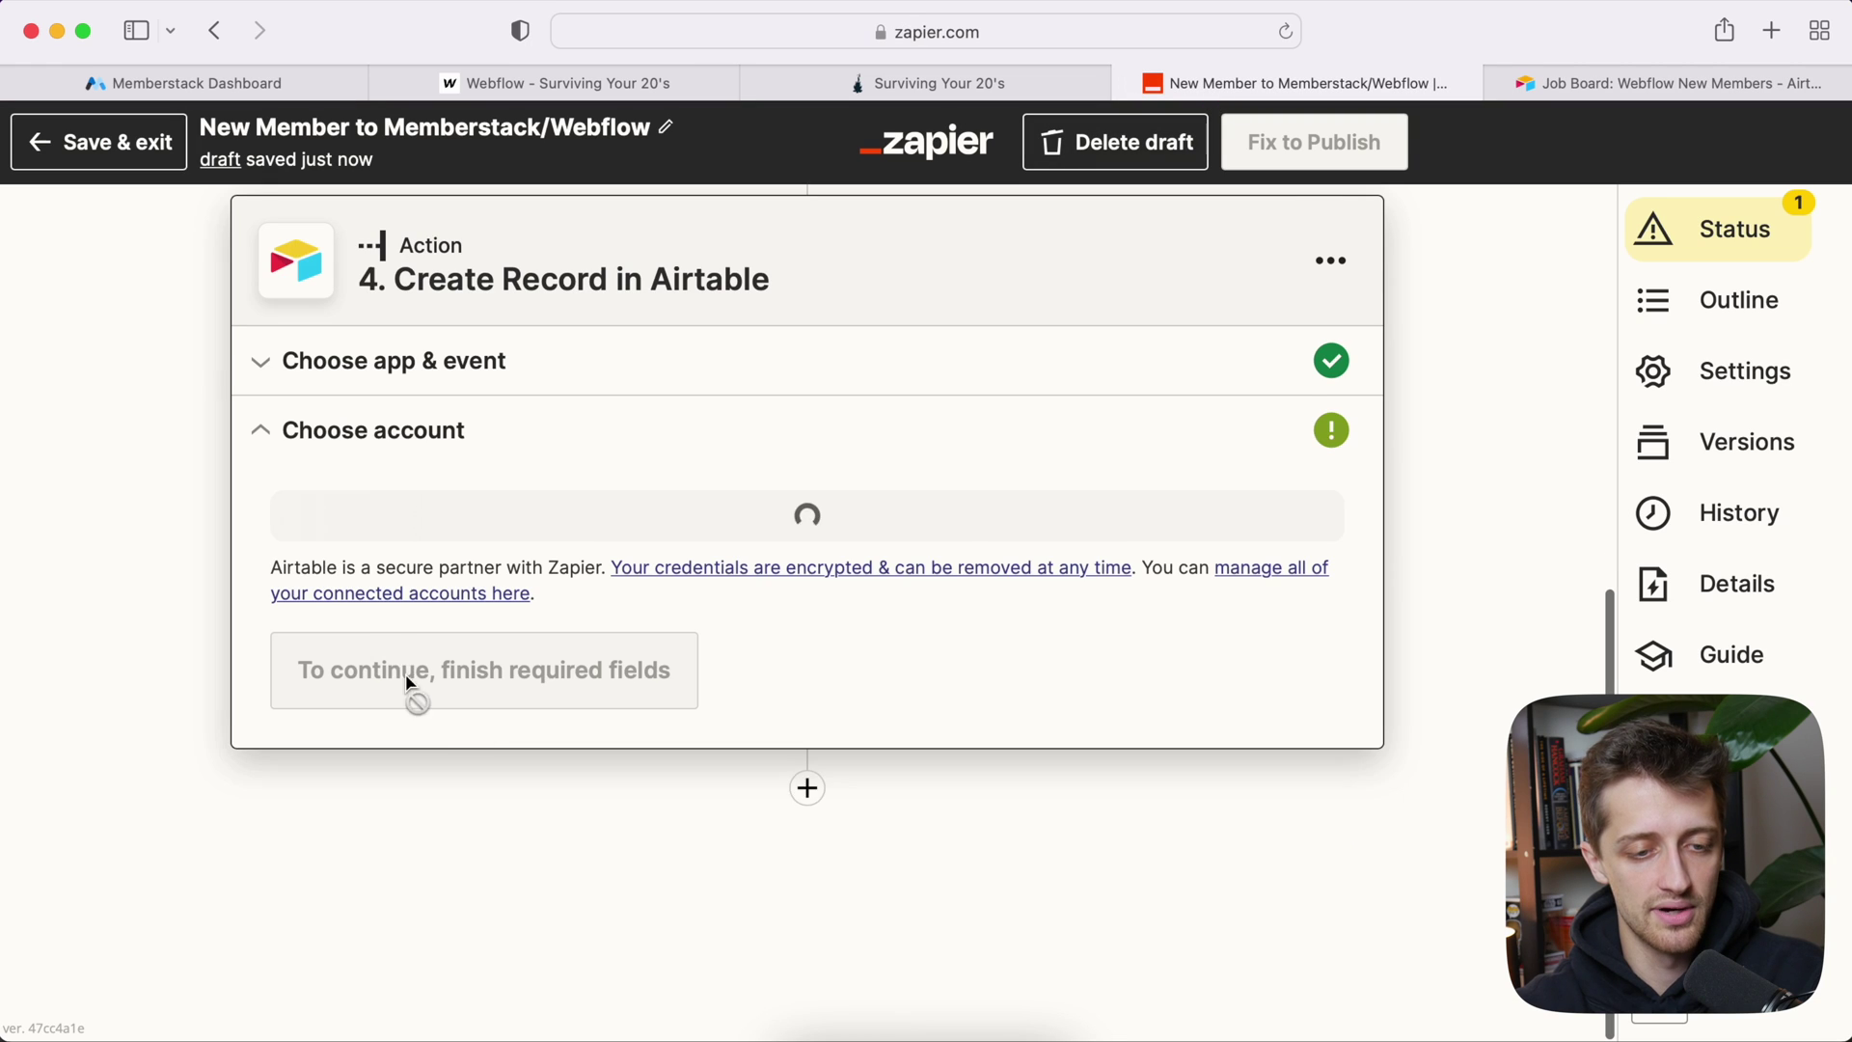
{"action": "left_click", "coordinate": [442, 646]}
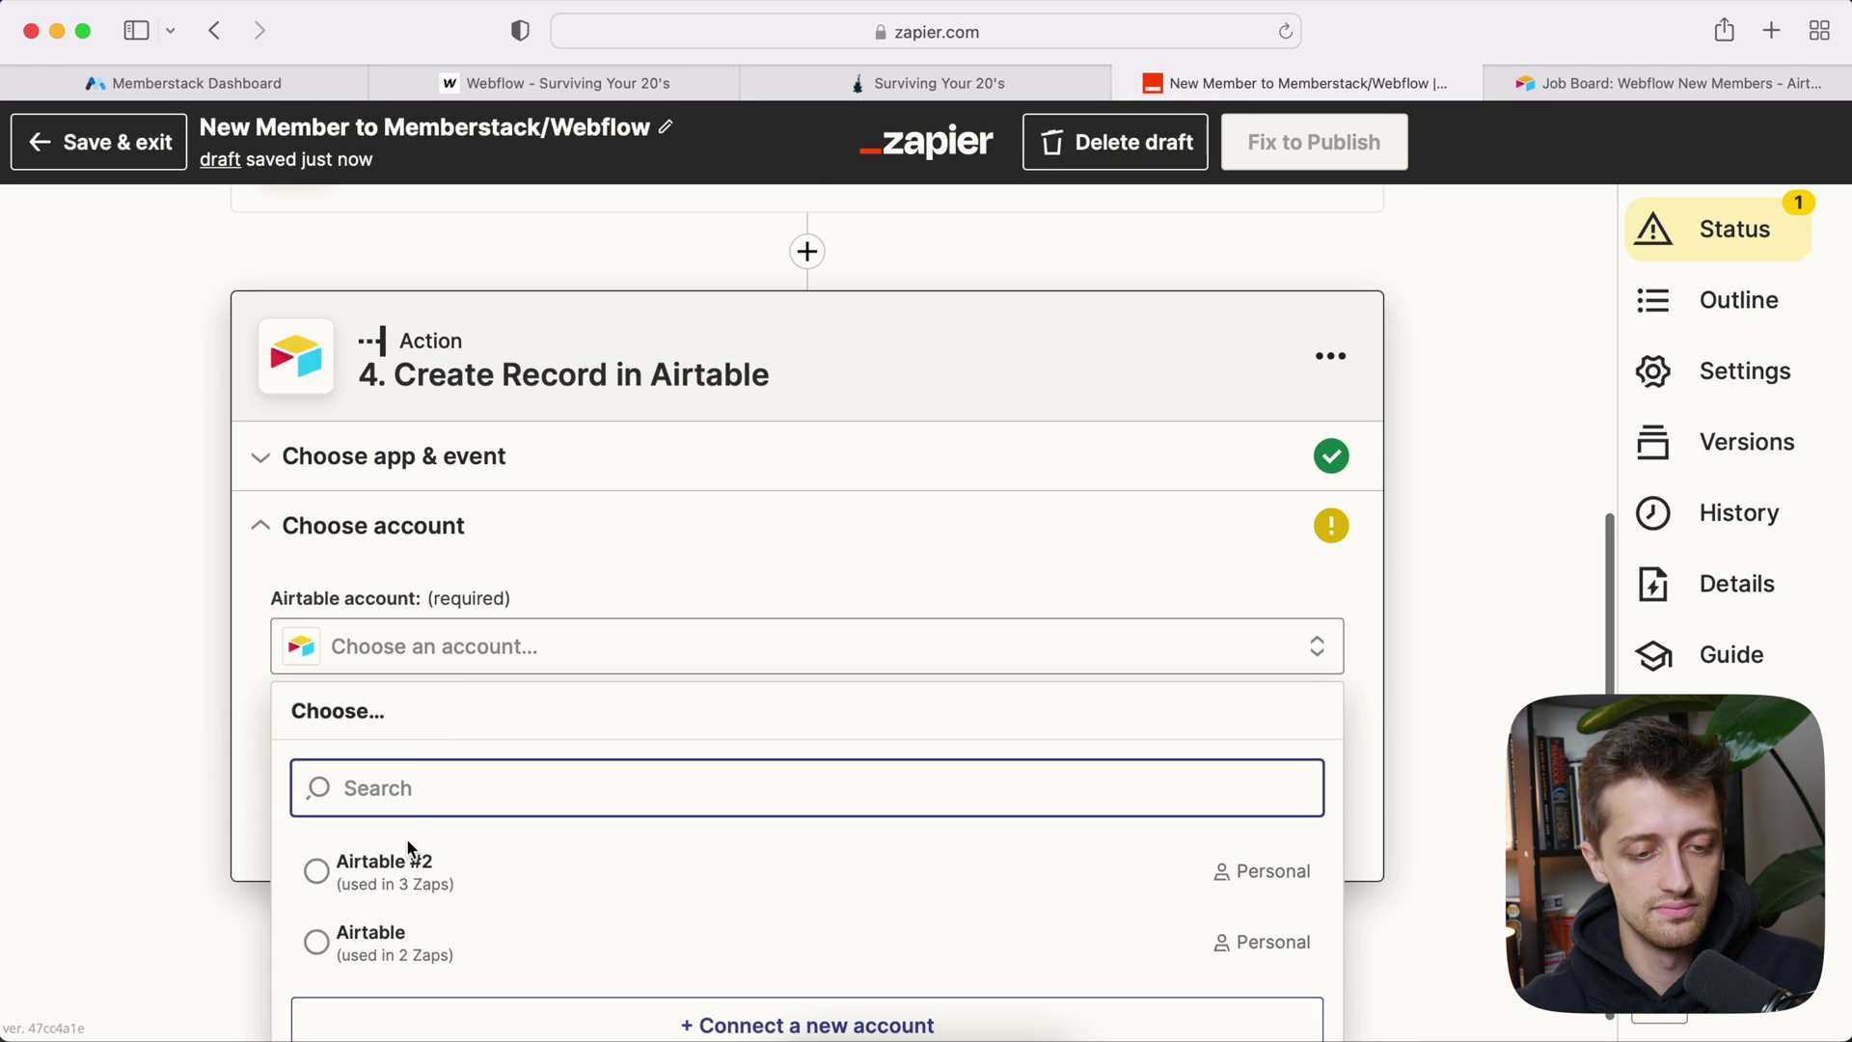
{"action": "left_click", "coordinate": [405, 861]}
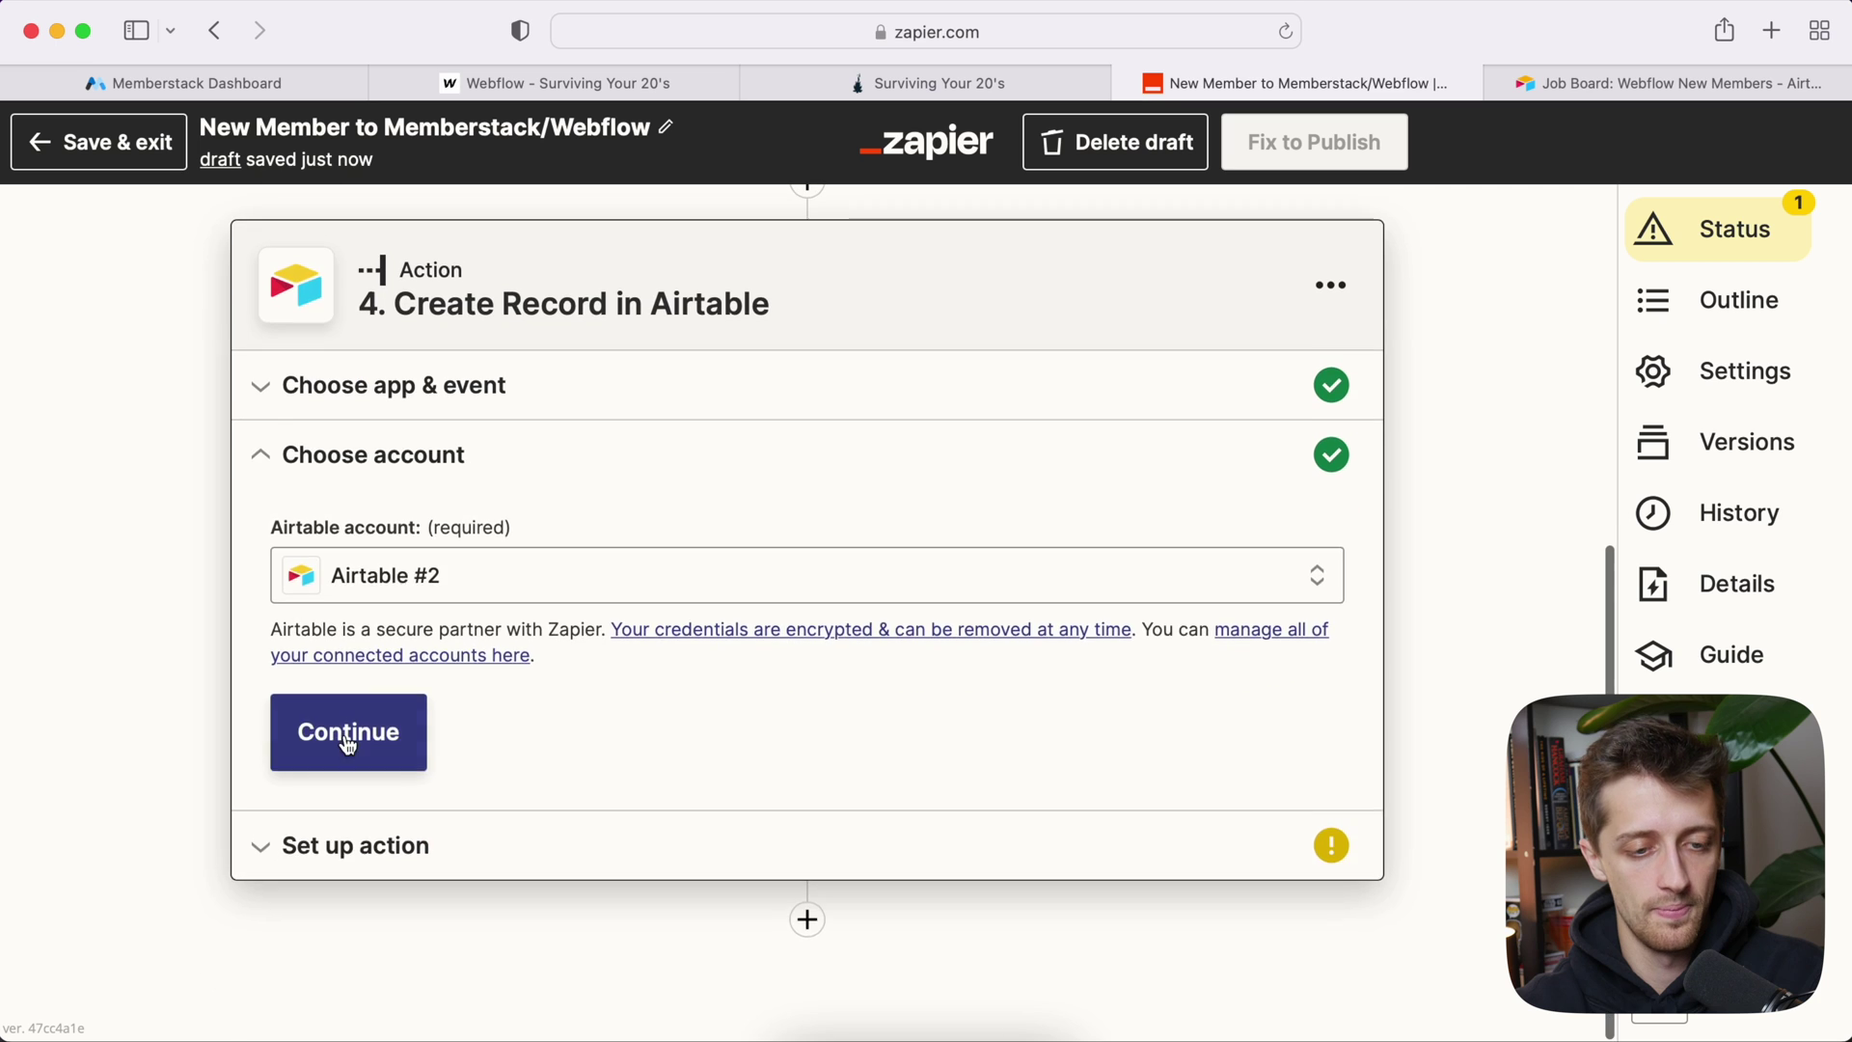
{"action": "left_click", "coordinate": [343, 738]}
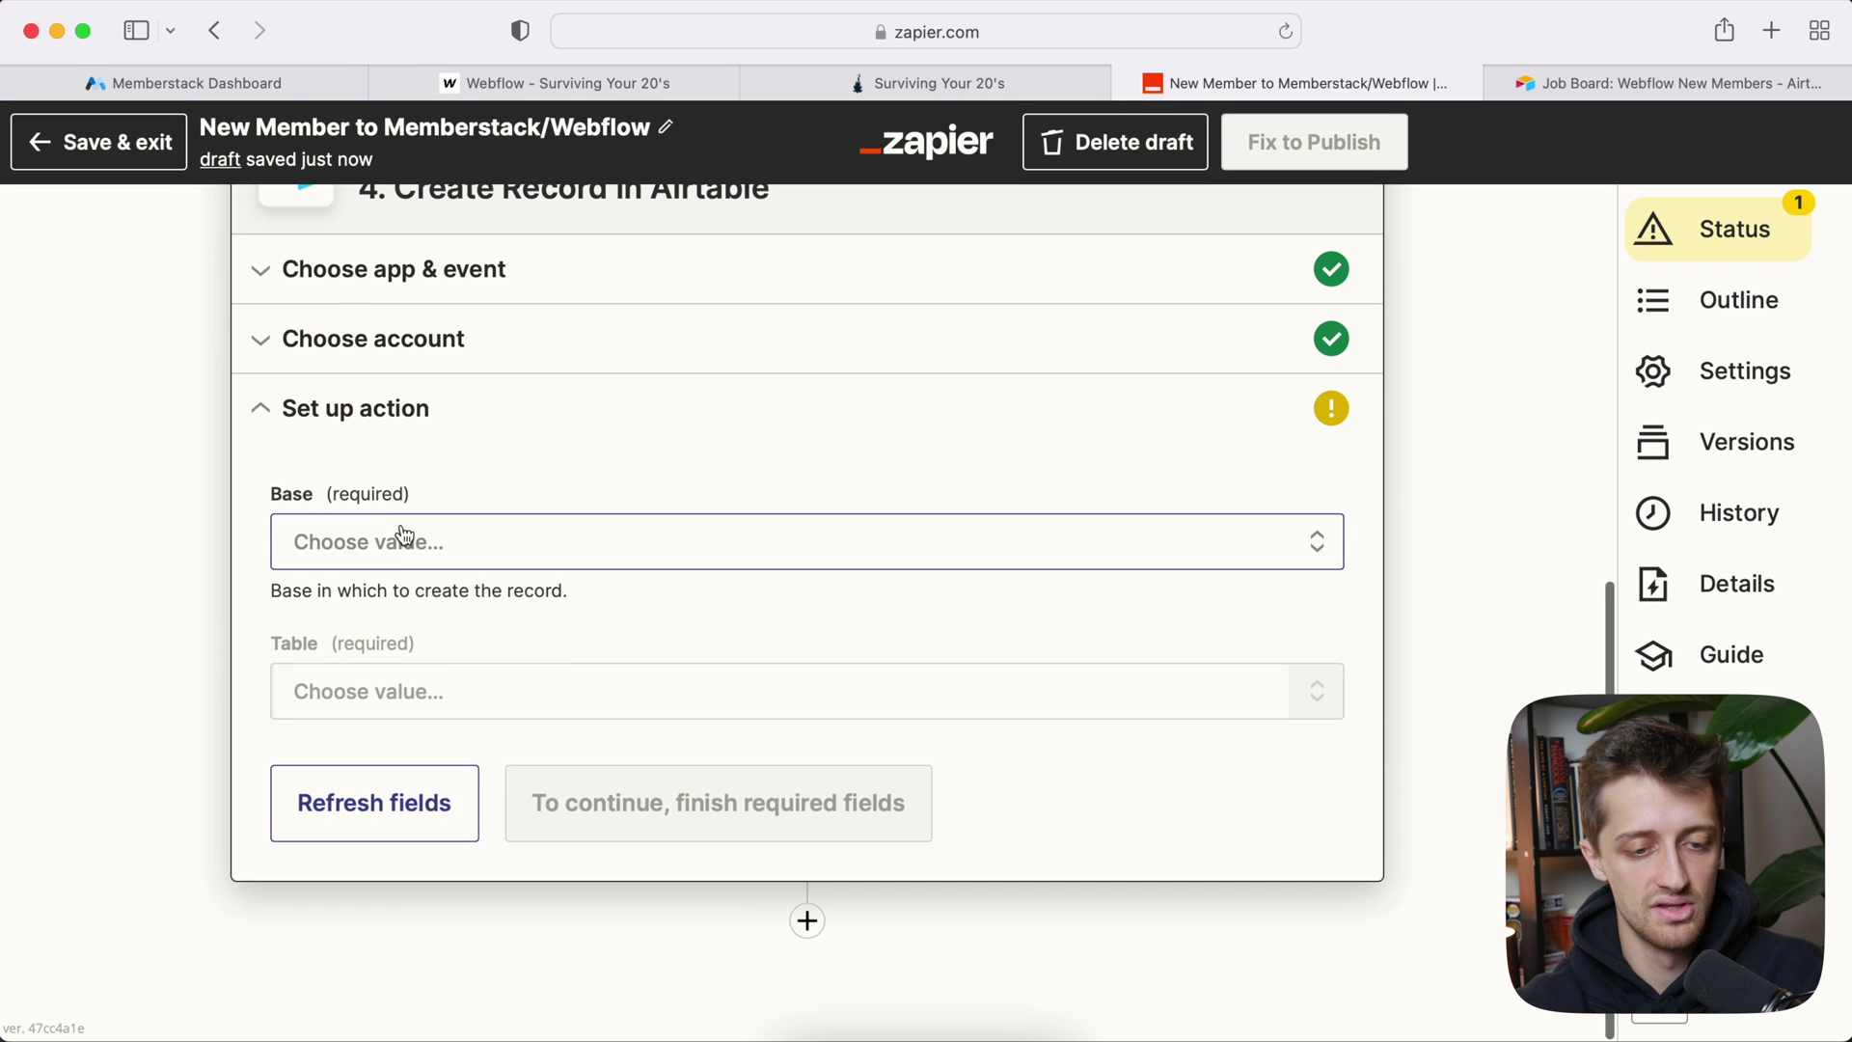
Step: Choose the Webflow Job Board base and the Webflow New Members table
{"action": "left_click", "coordinate": [429, 538]}
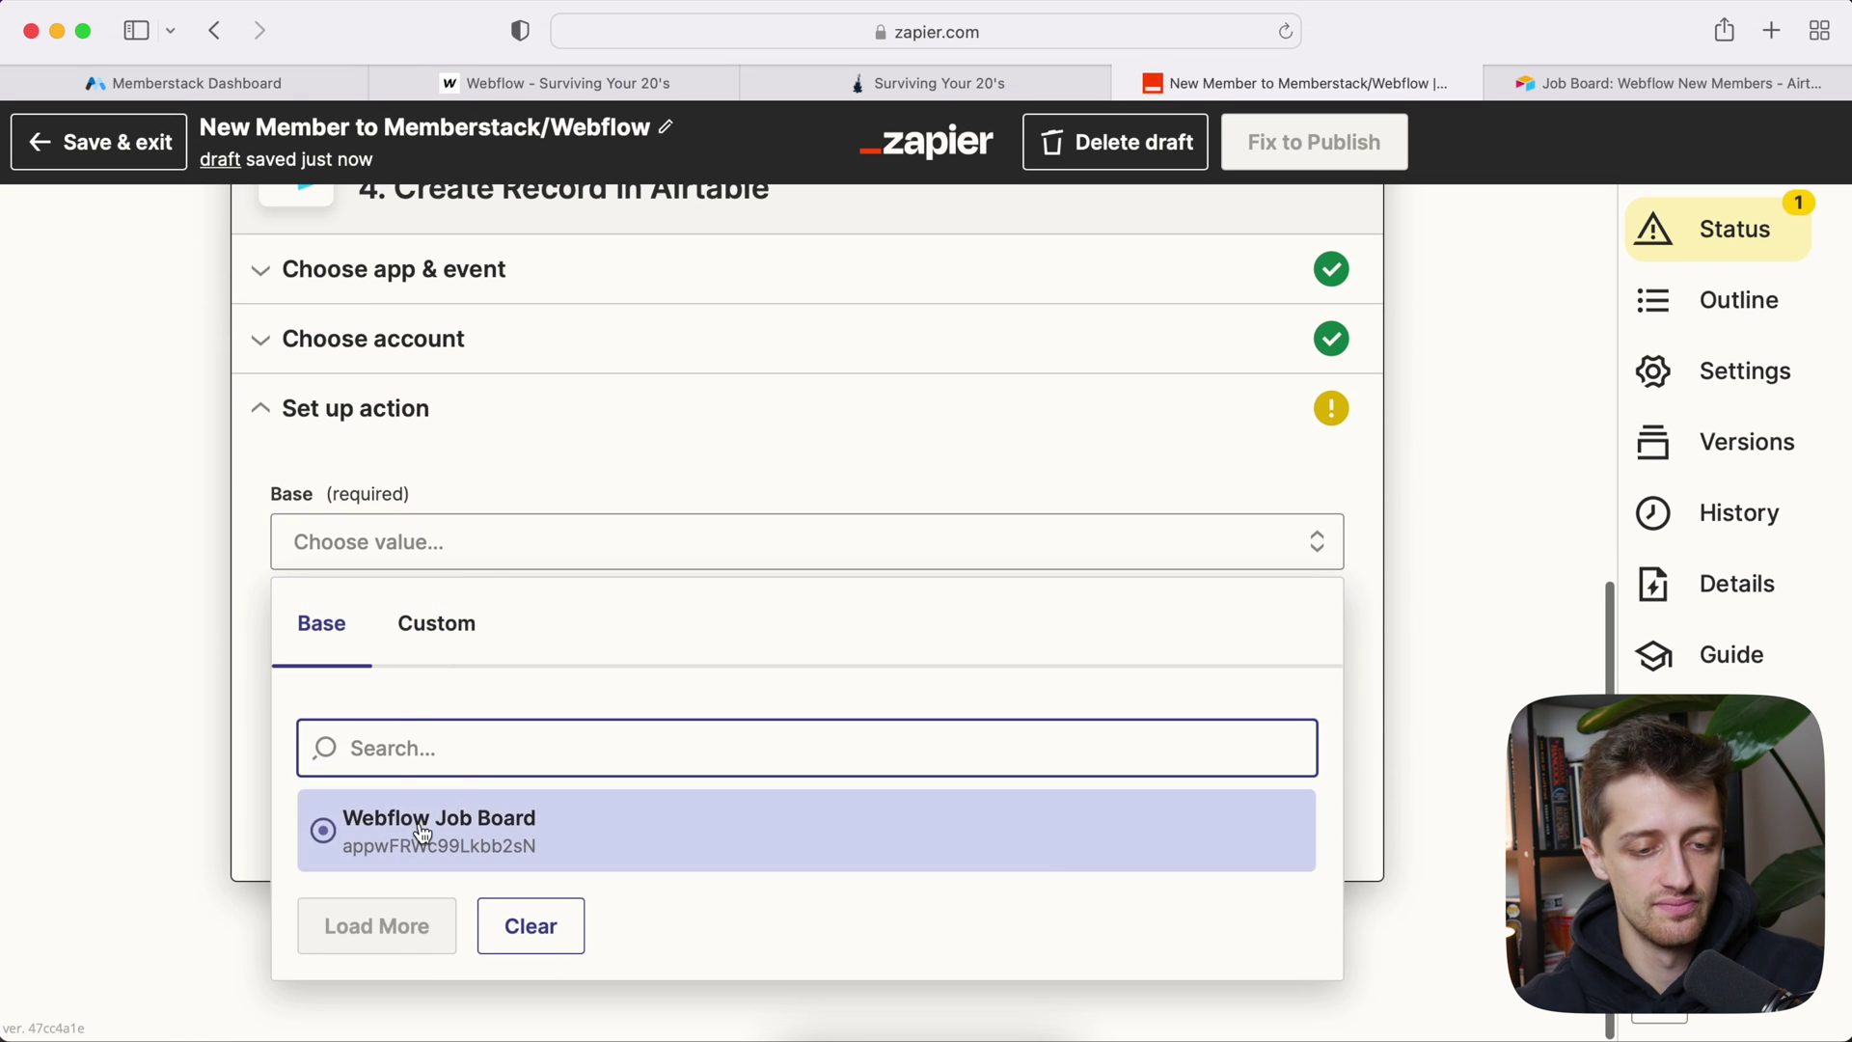
{"action": "left_click", "coordinate": [425, 826]}
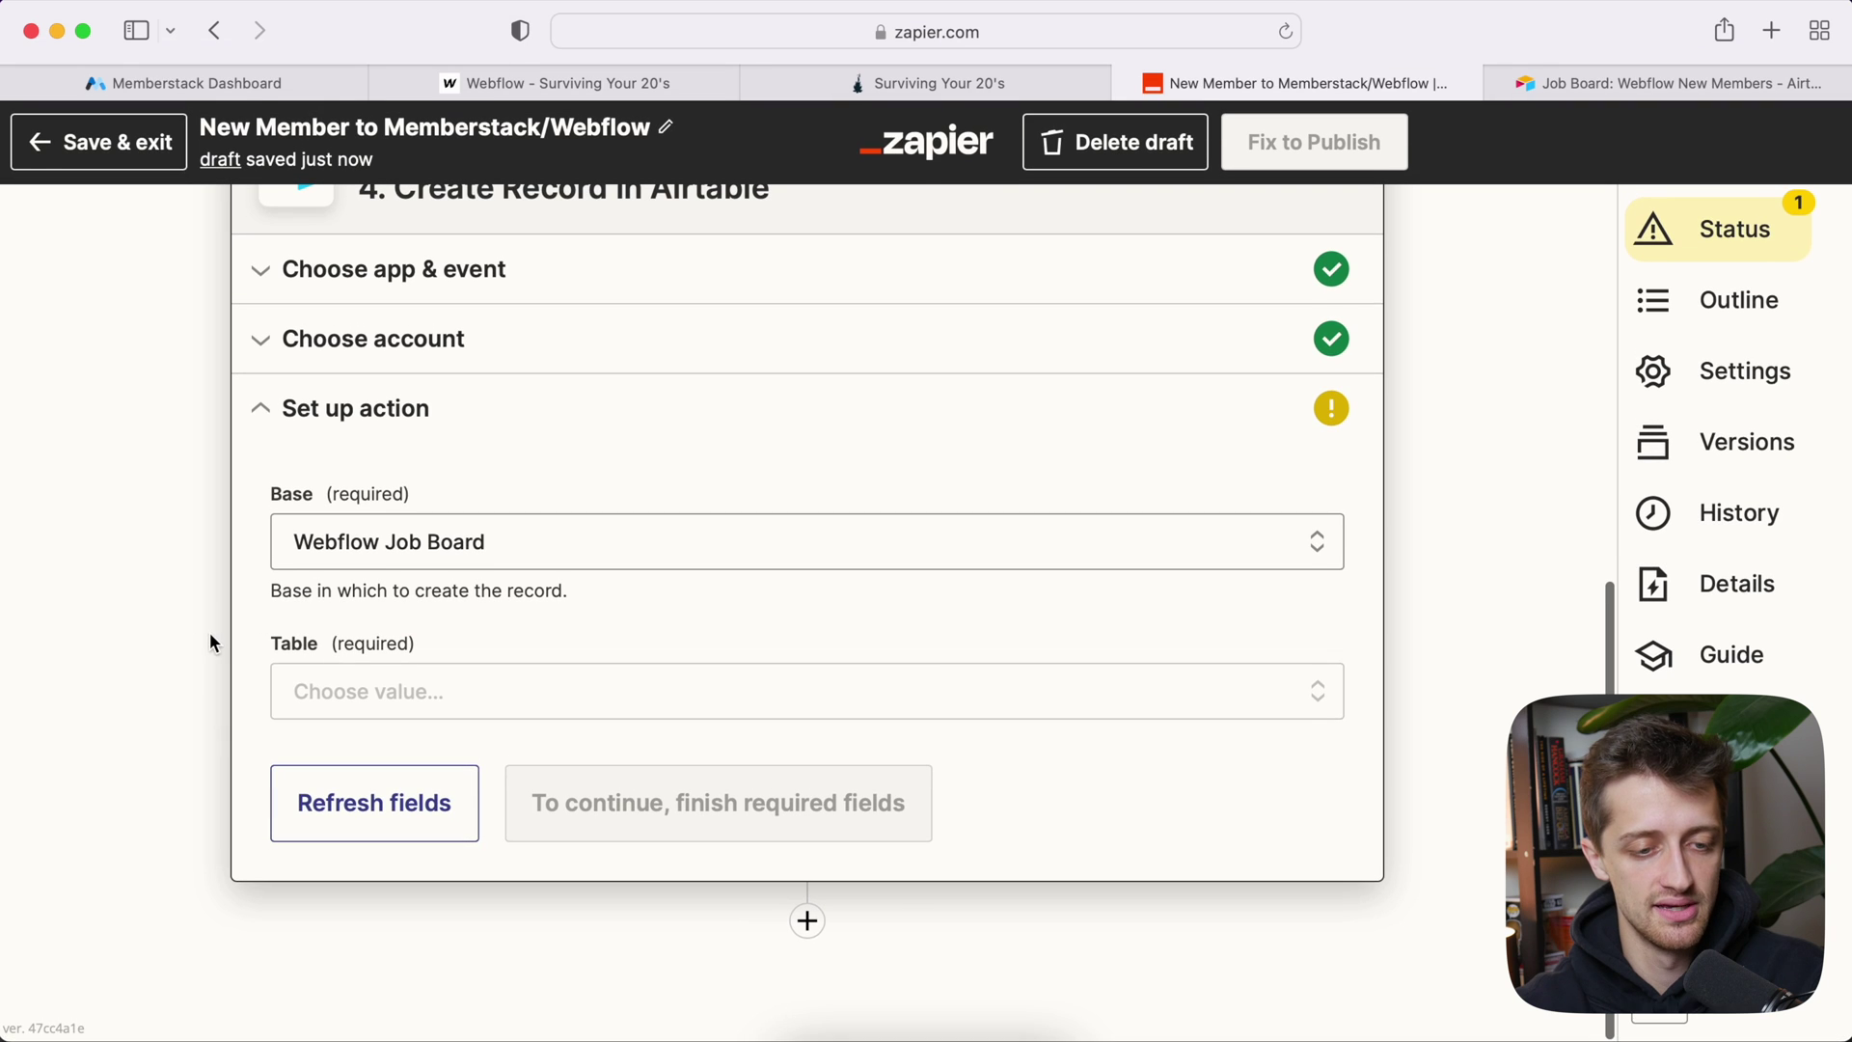
{"action": "left_click", "coordinate": [347, 687]}
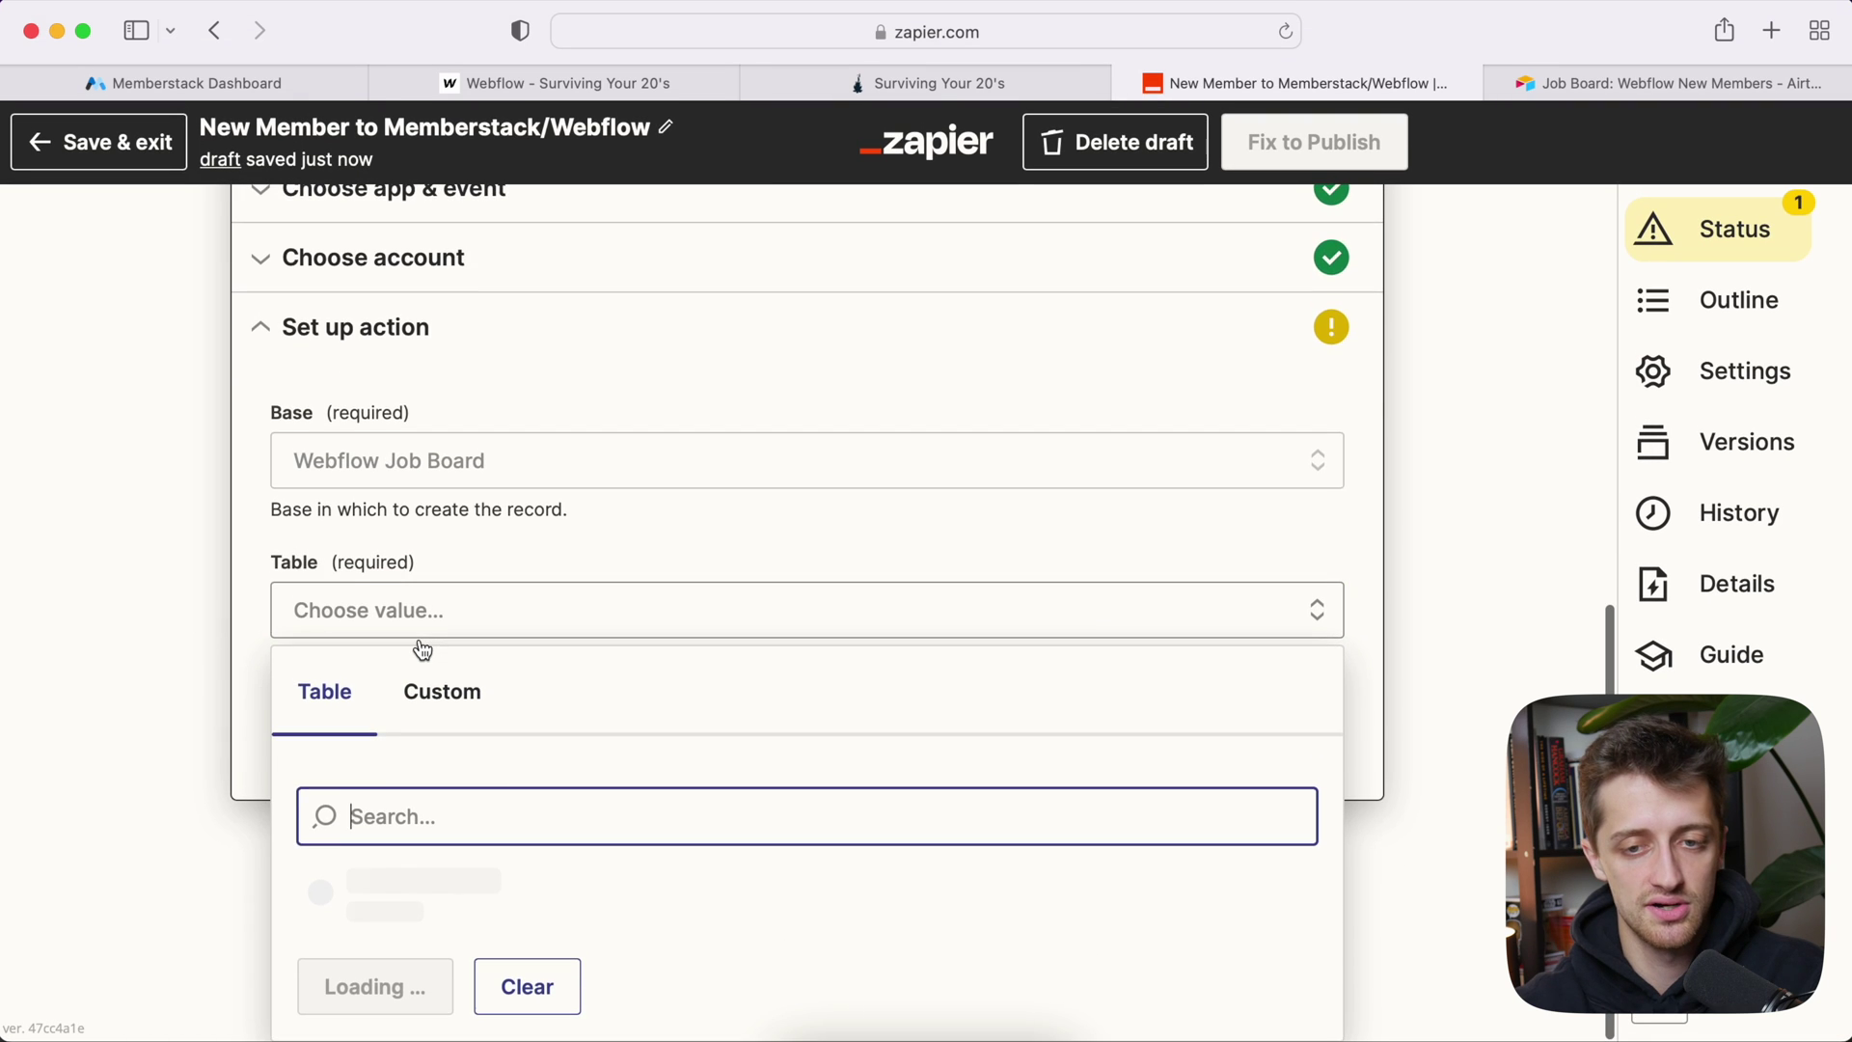
{"action": "left_click", "coordinate": [1715, 81]}
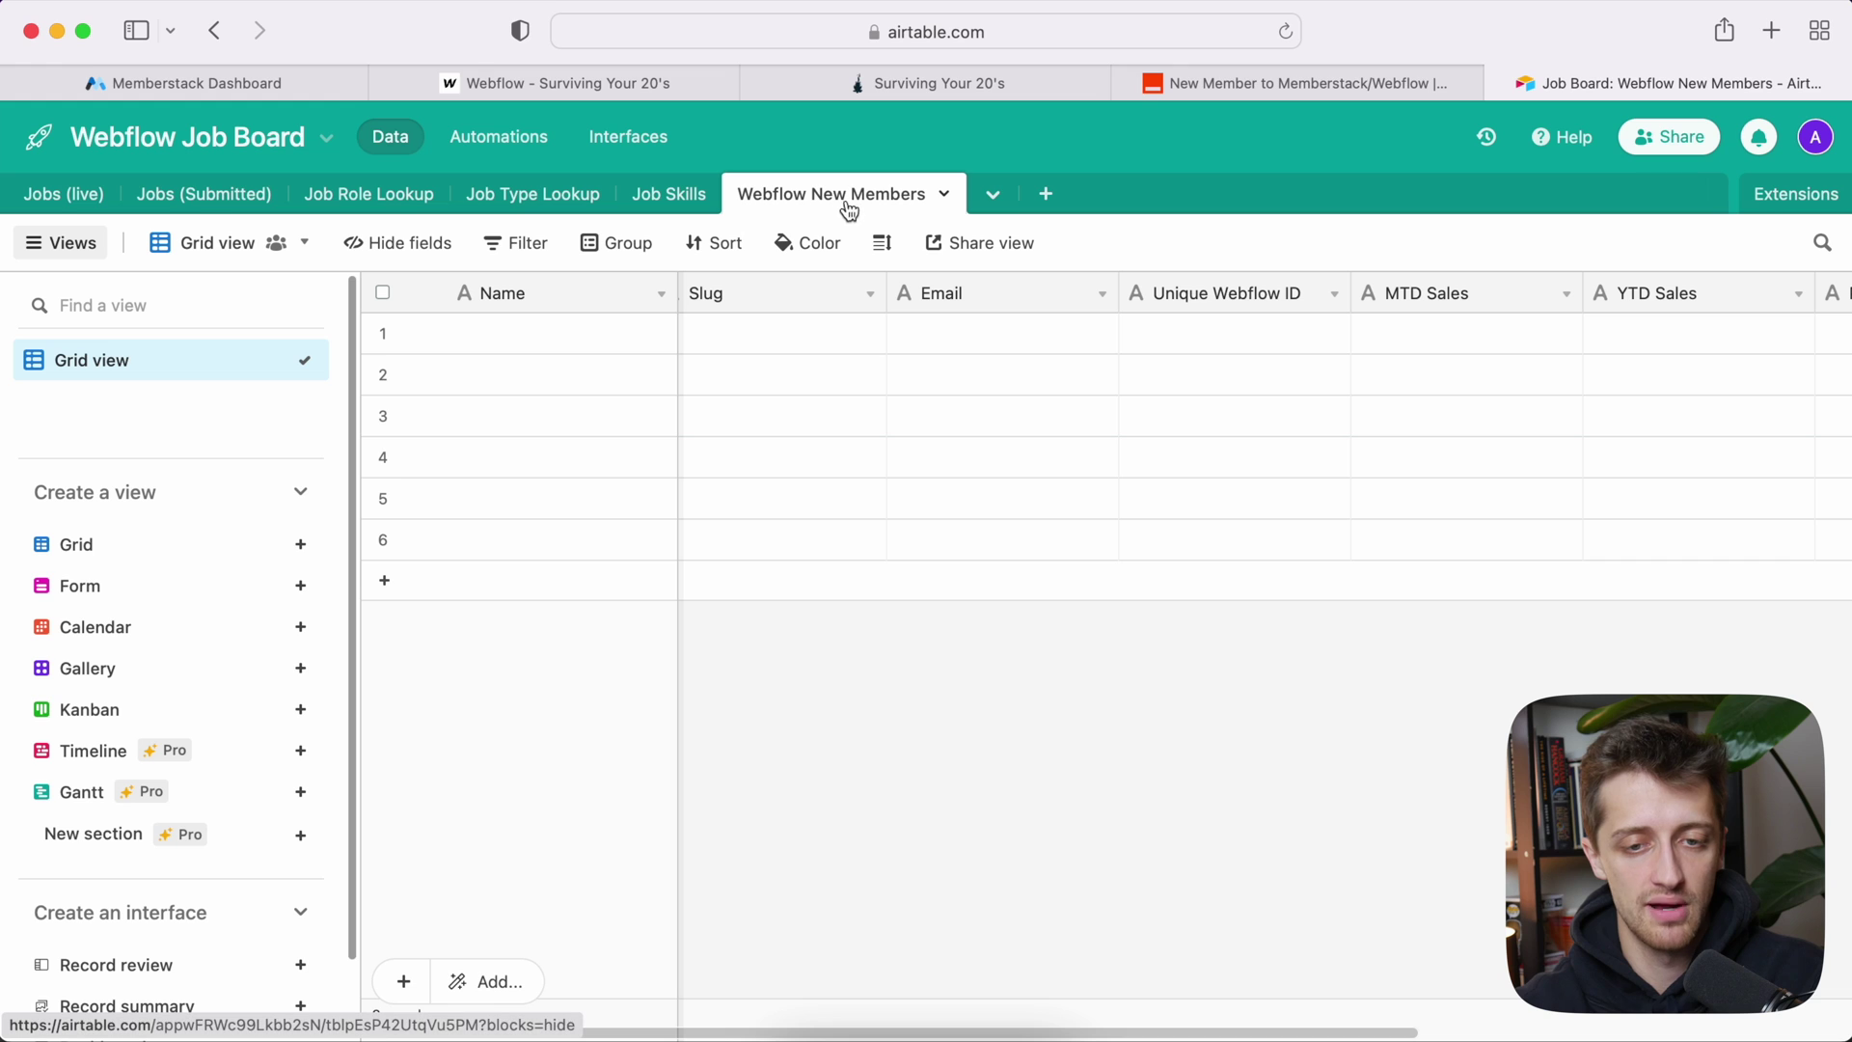
{"action": "left_click", "coordinate": [1245, 77]}
{"action": "scroll", "coordinate": [473, 685], "scroll_direction": "down", "scroll_amount": 5}
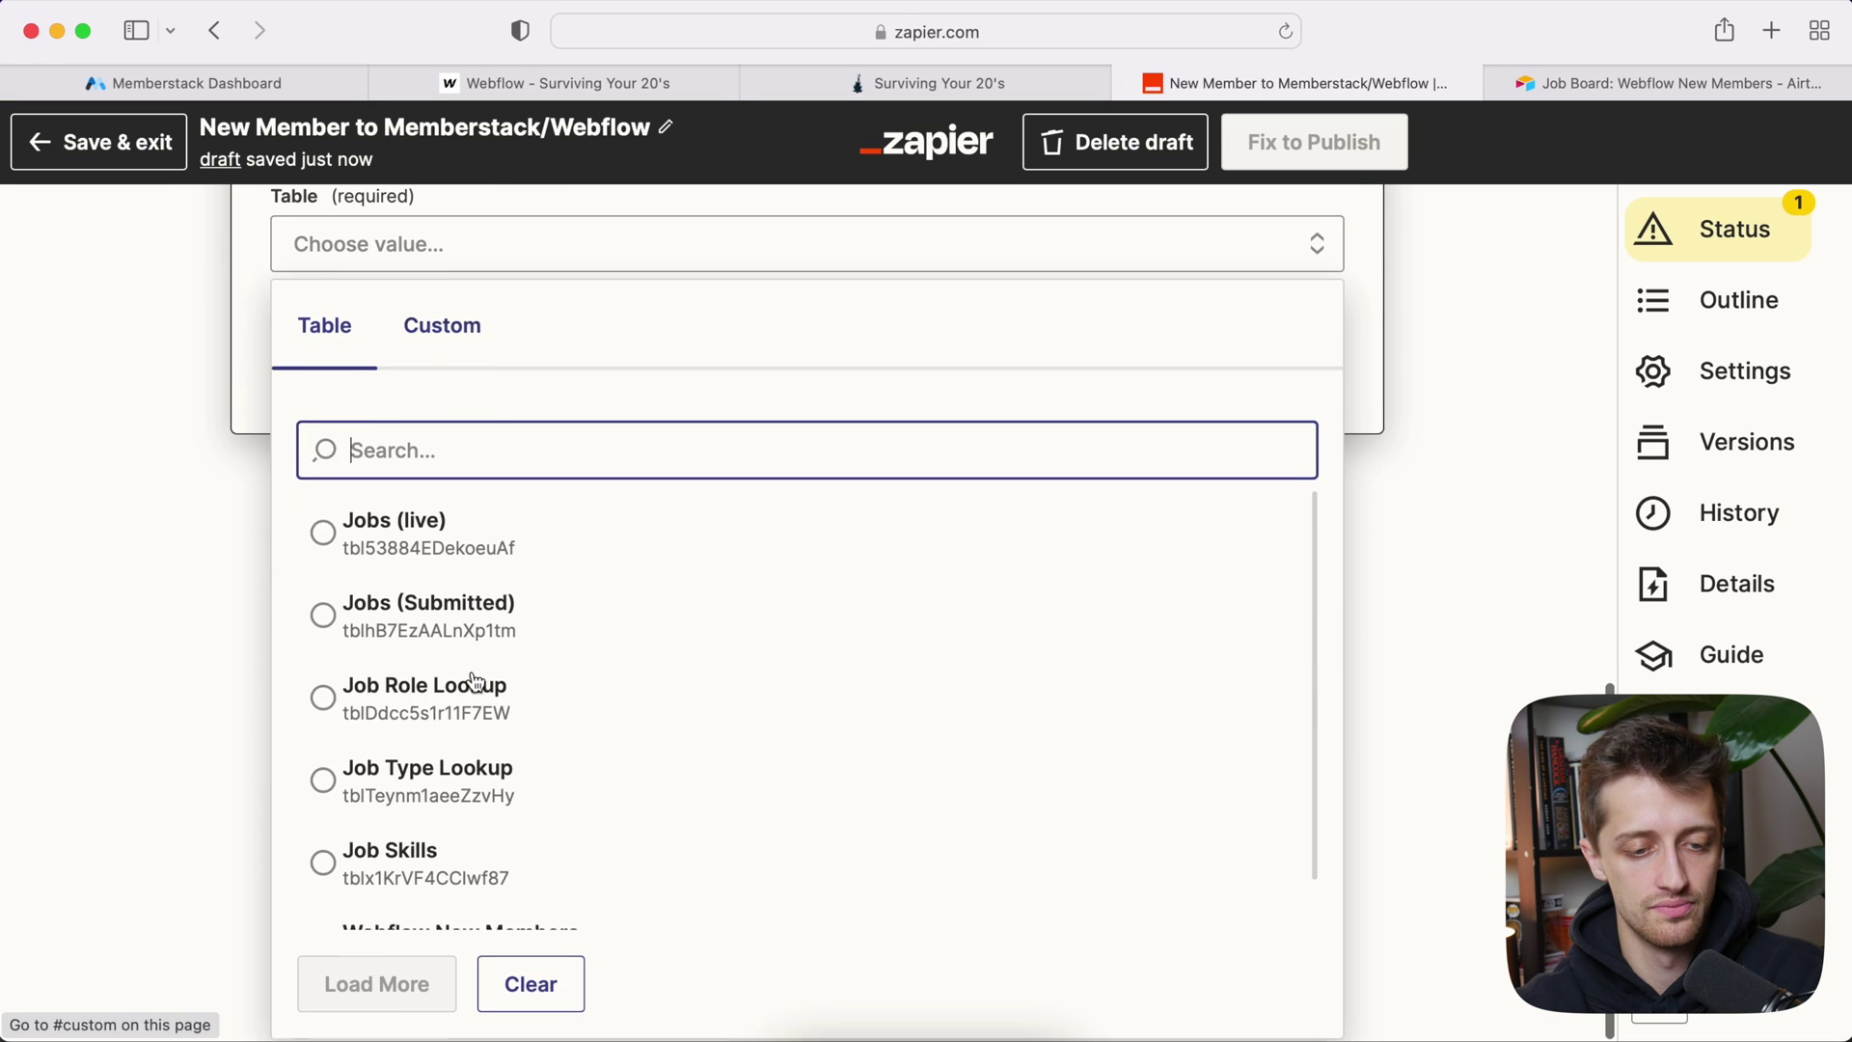
{"action": "left_click", "coordinate": [480, 881]}
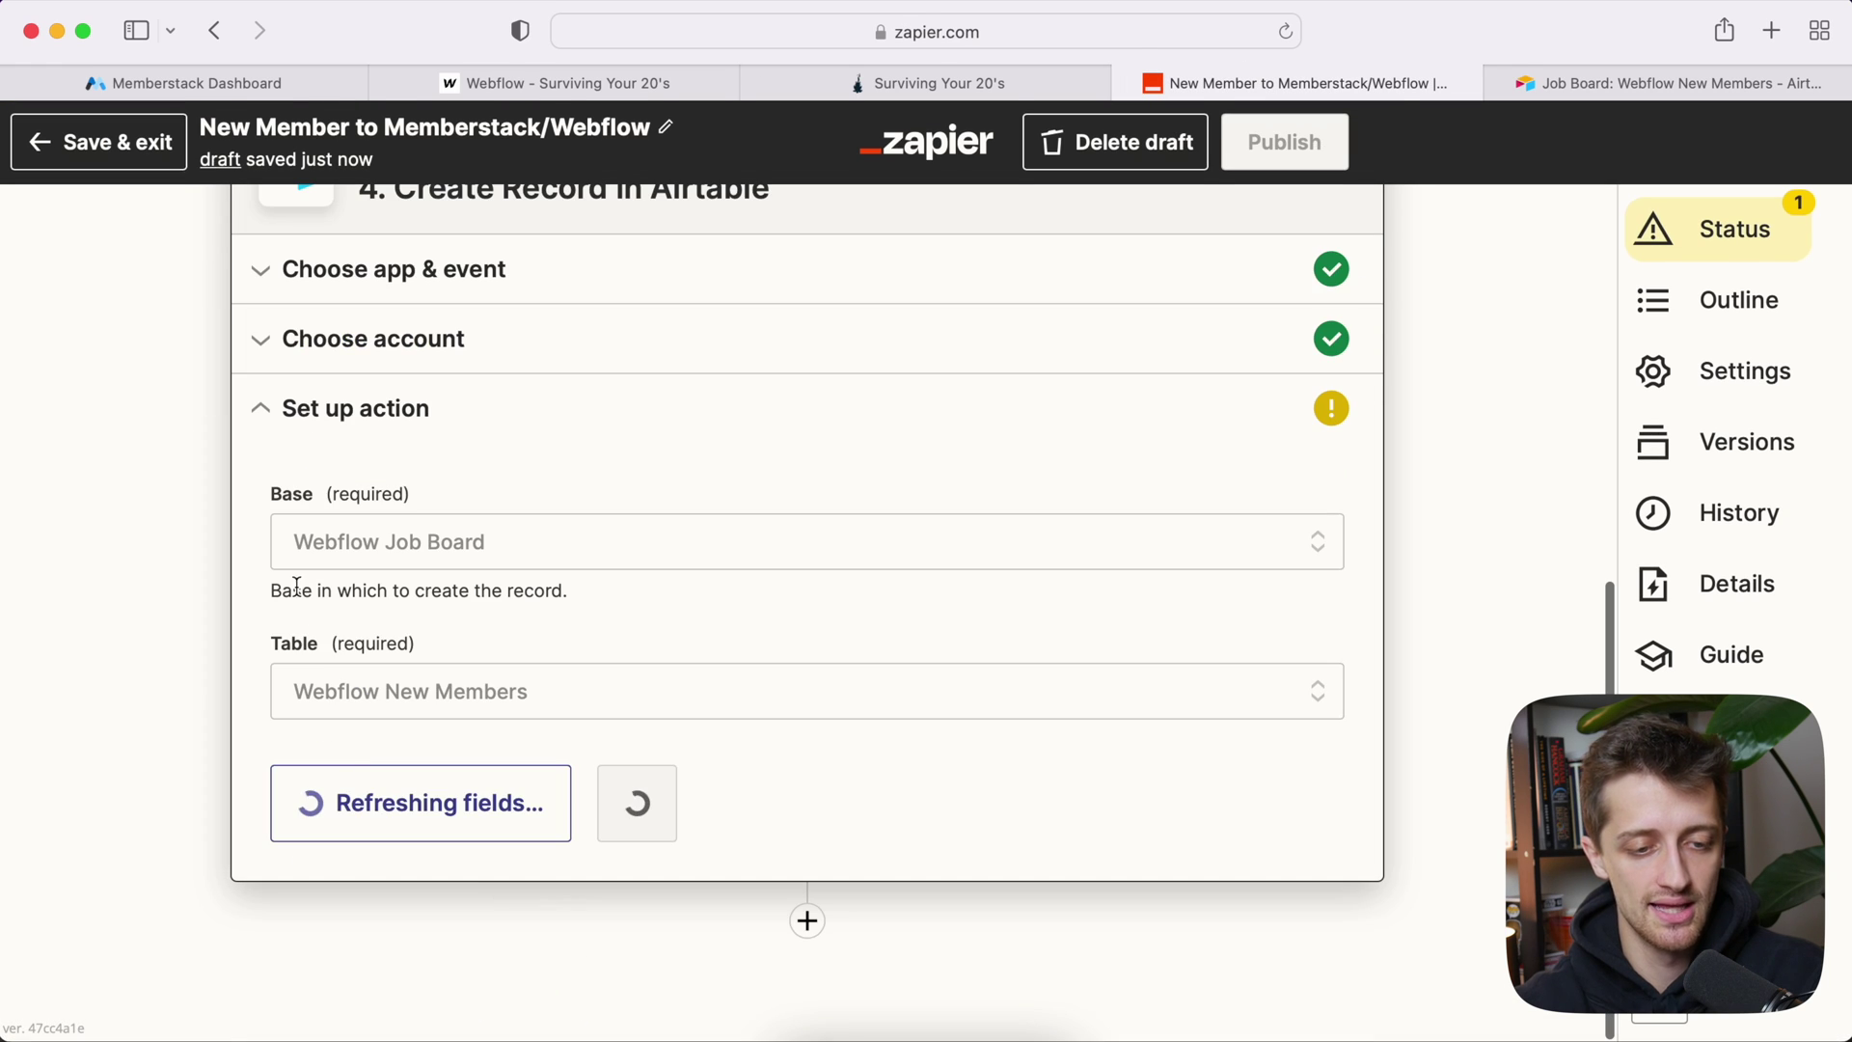
{"action": "scroll", "coordinate": [235, 732], "scroll_direction": "down", "scroll_amount": 3}
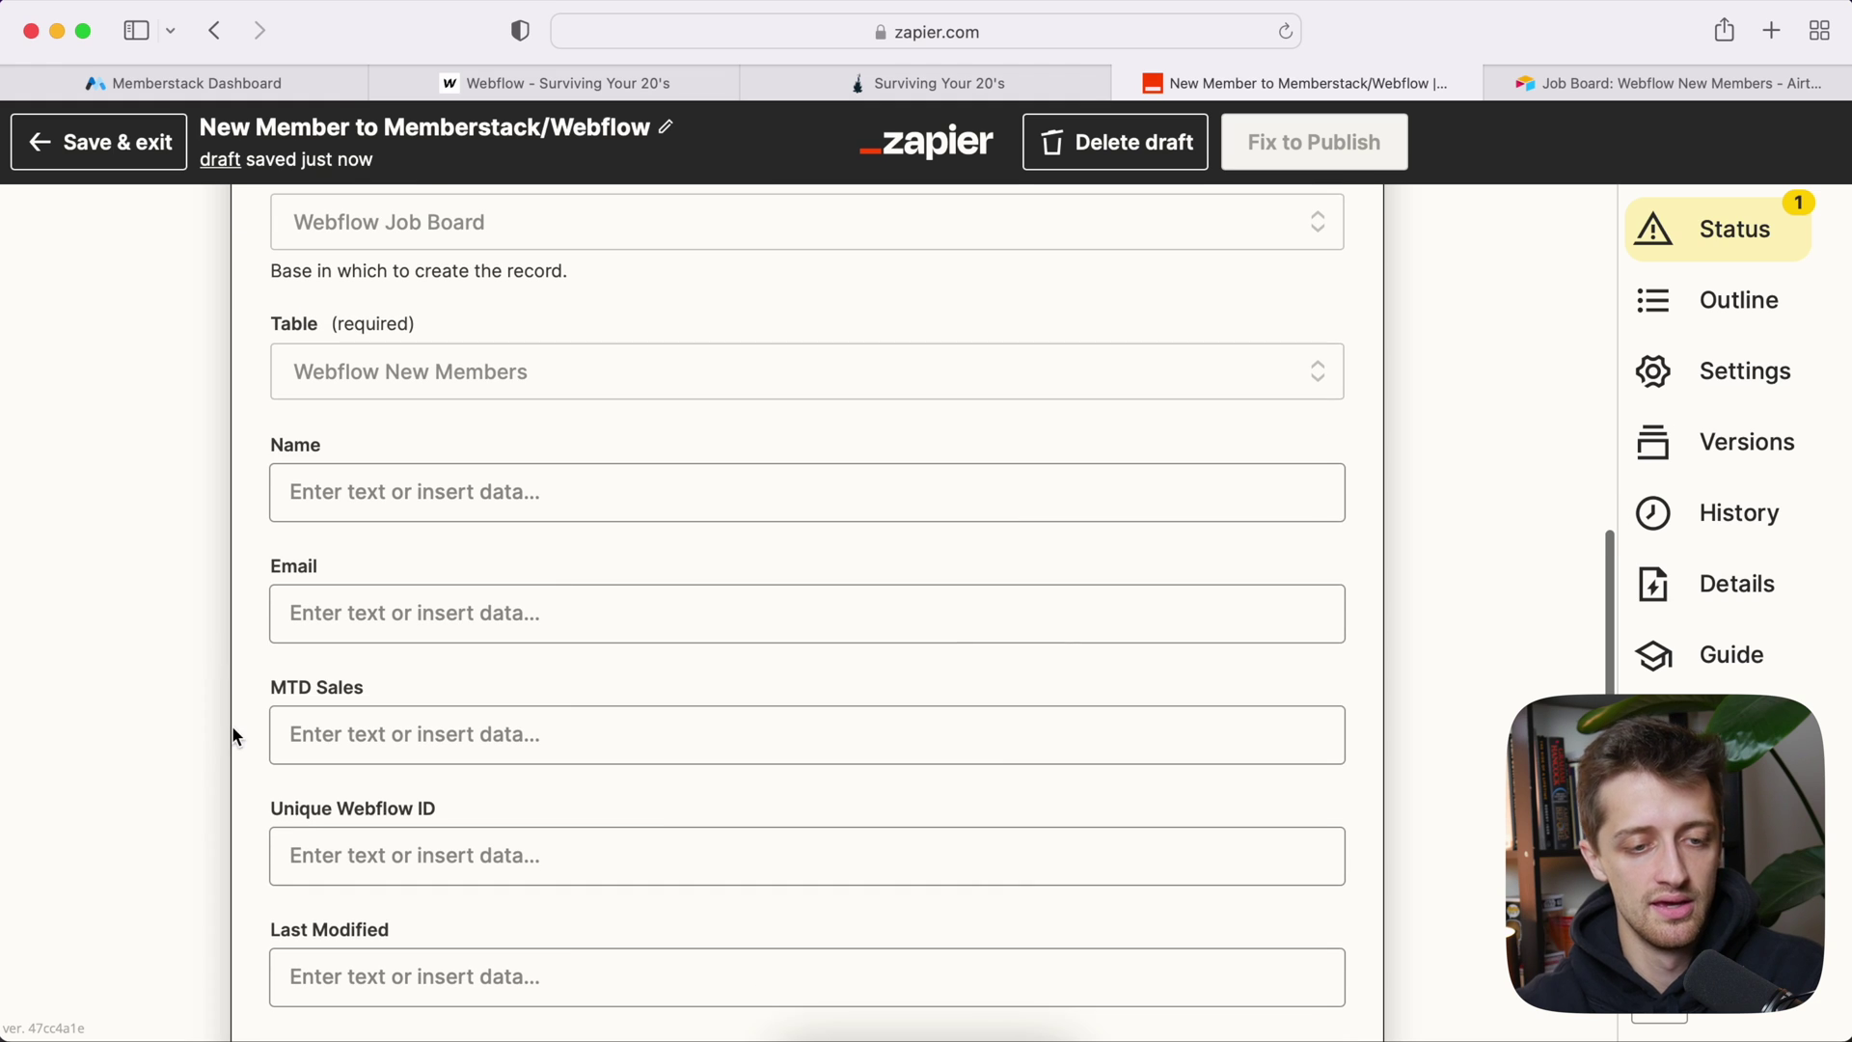
Step: Map the Webflow item's name and email into the record's Name and Email fields
{"action": "left_click", "coordinate": [408, 503]}
{"action": "scroll", "coordinate": [434, 656], "scroll_direction": "down", "scroll_amount": 2}
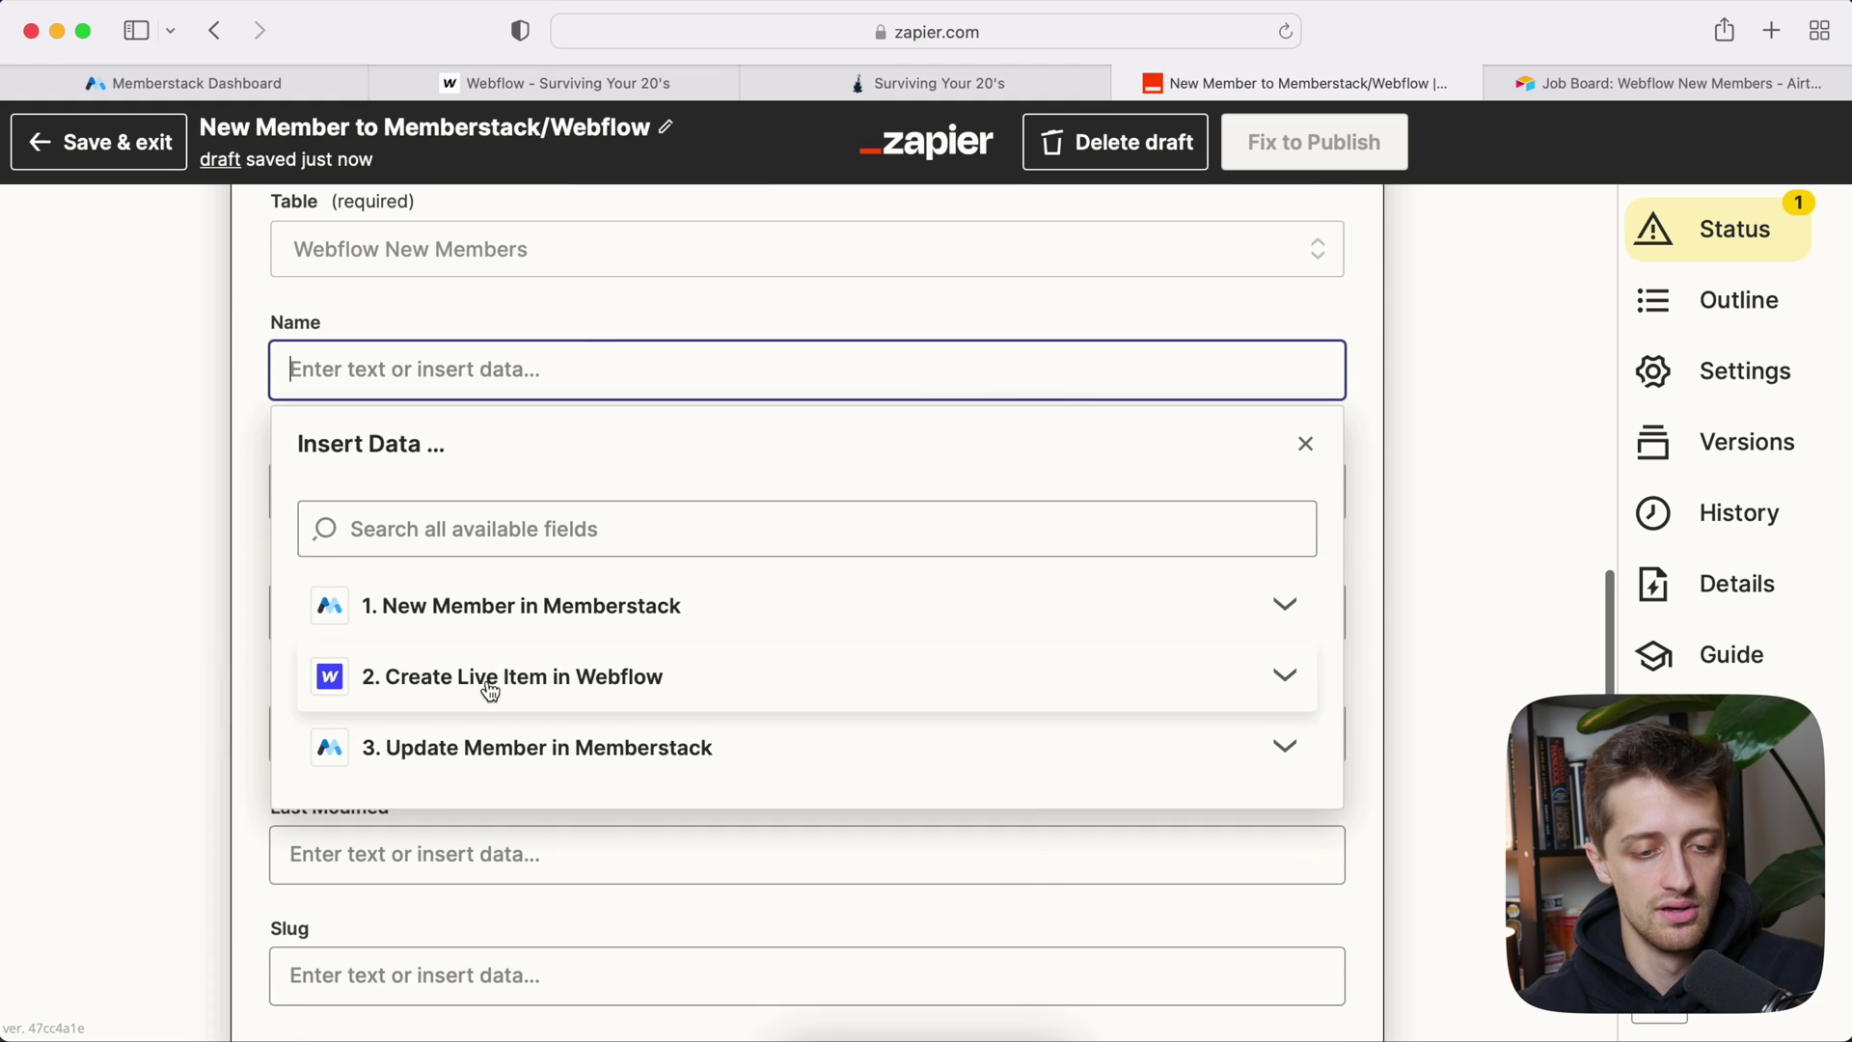
{"action": "left_click", "coordinate": [532, 701]}
{"action": "left_click", "coordinate": [480, 833]}
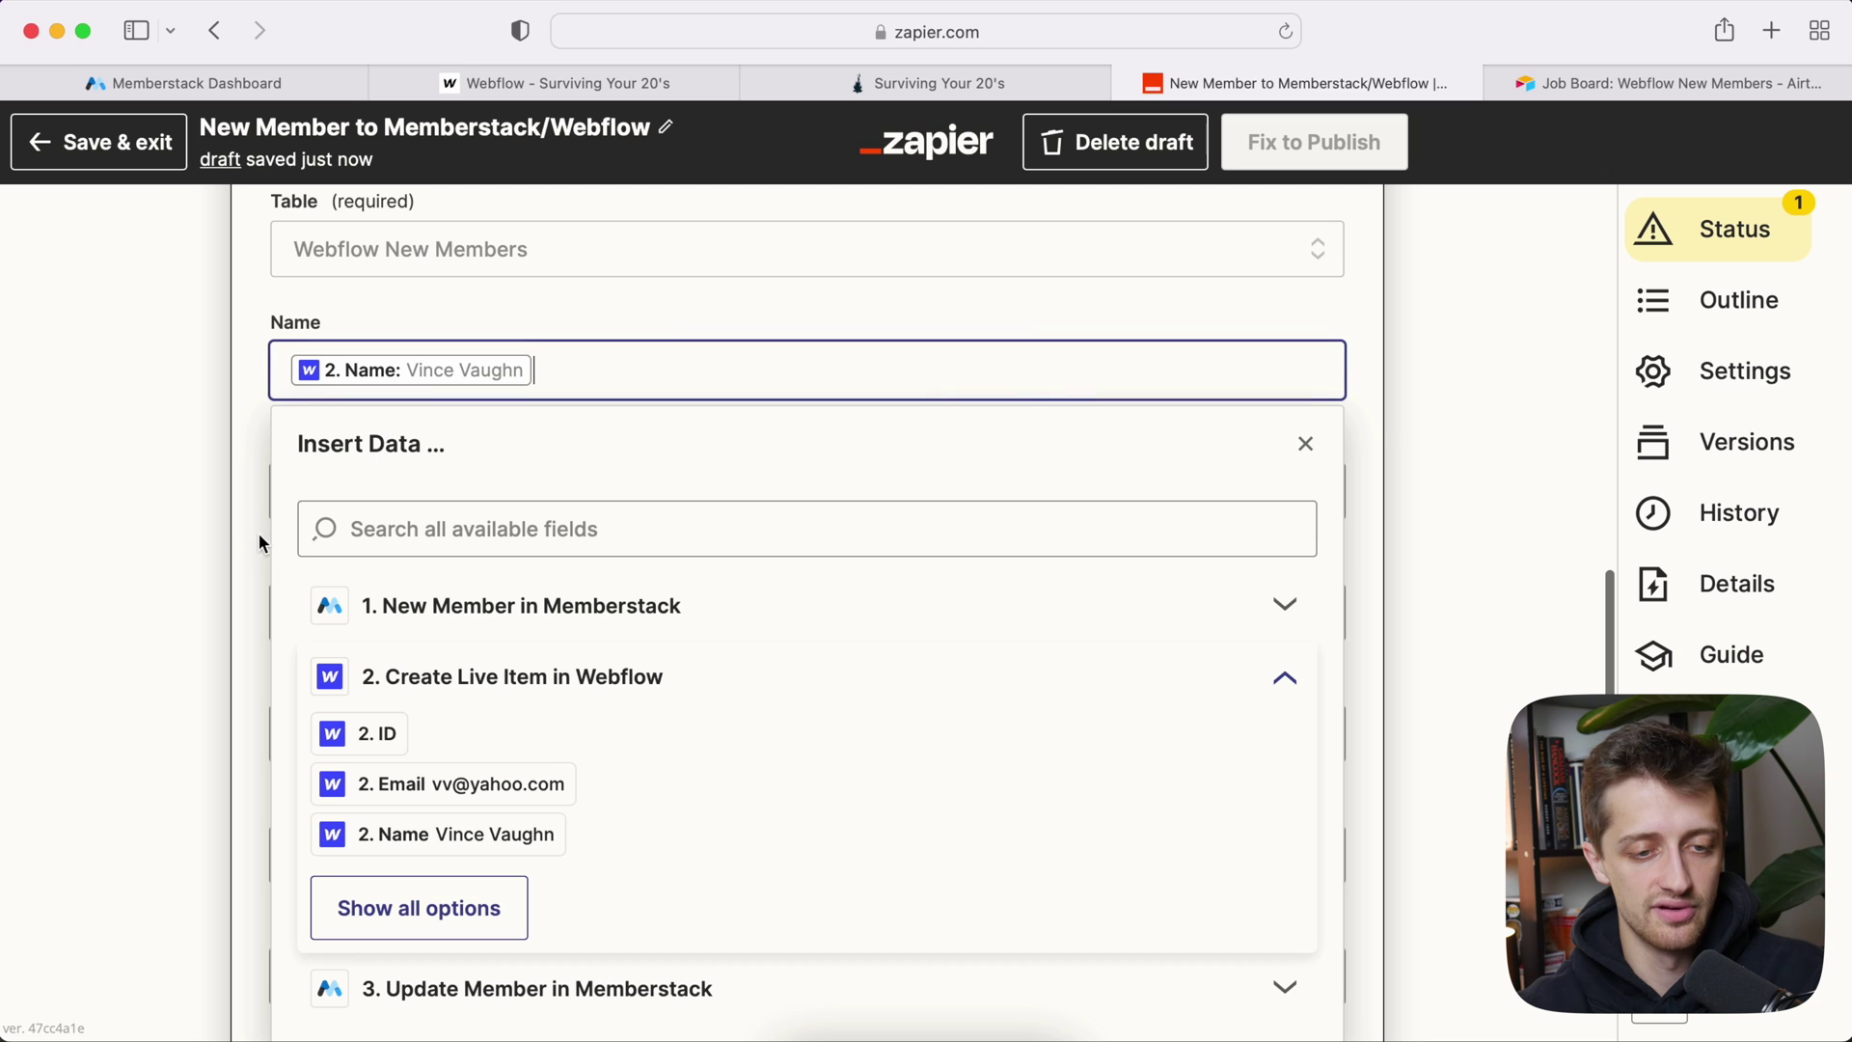
{"action": "left_click", "coordinate": [234, 516]}
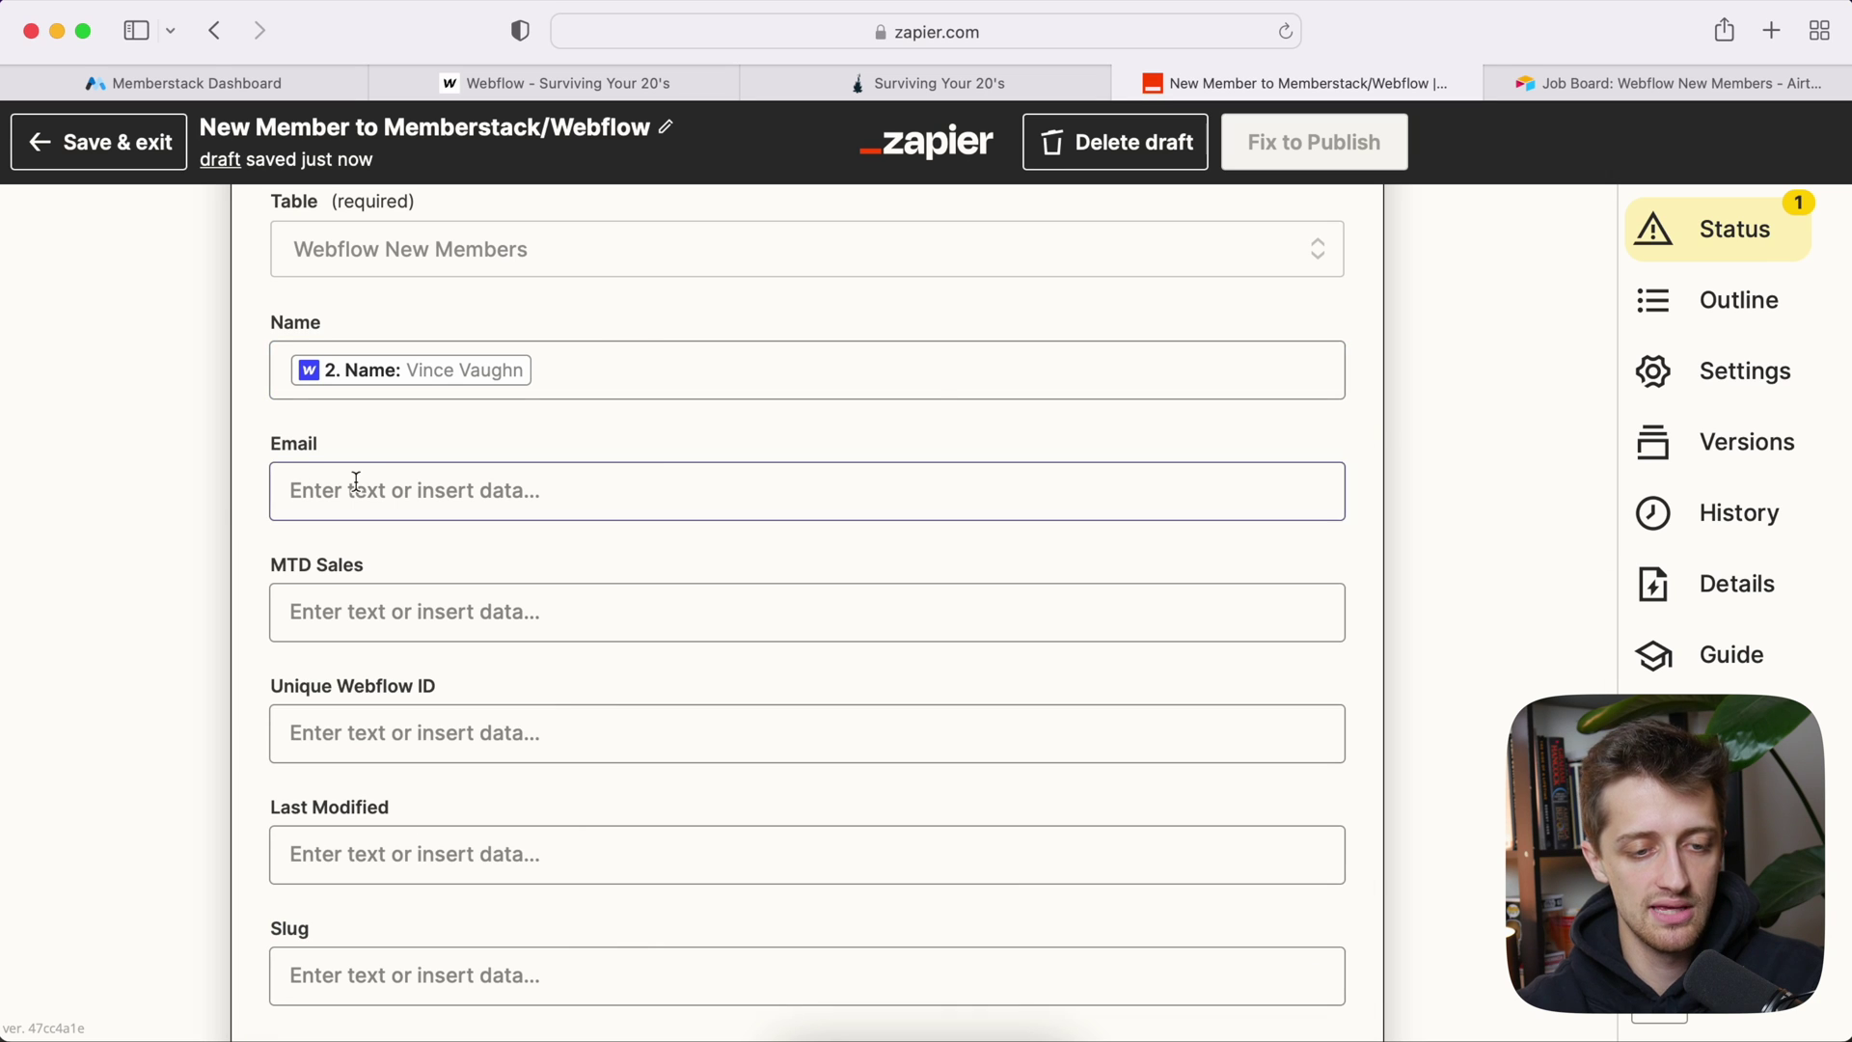
{"action": "left_click", "coordinate": [370, 487]}
{"action": "left_click", "coordinate": [550, 795]}
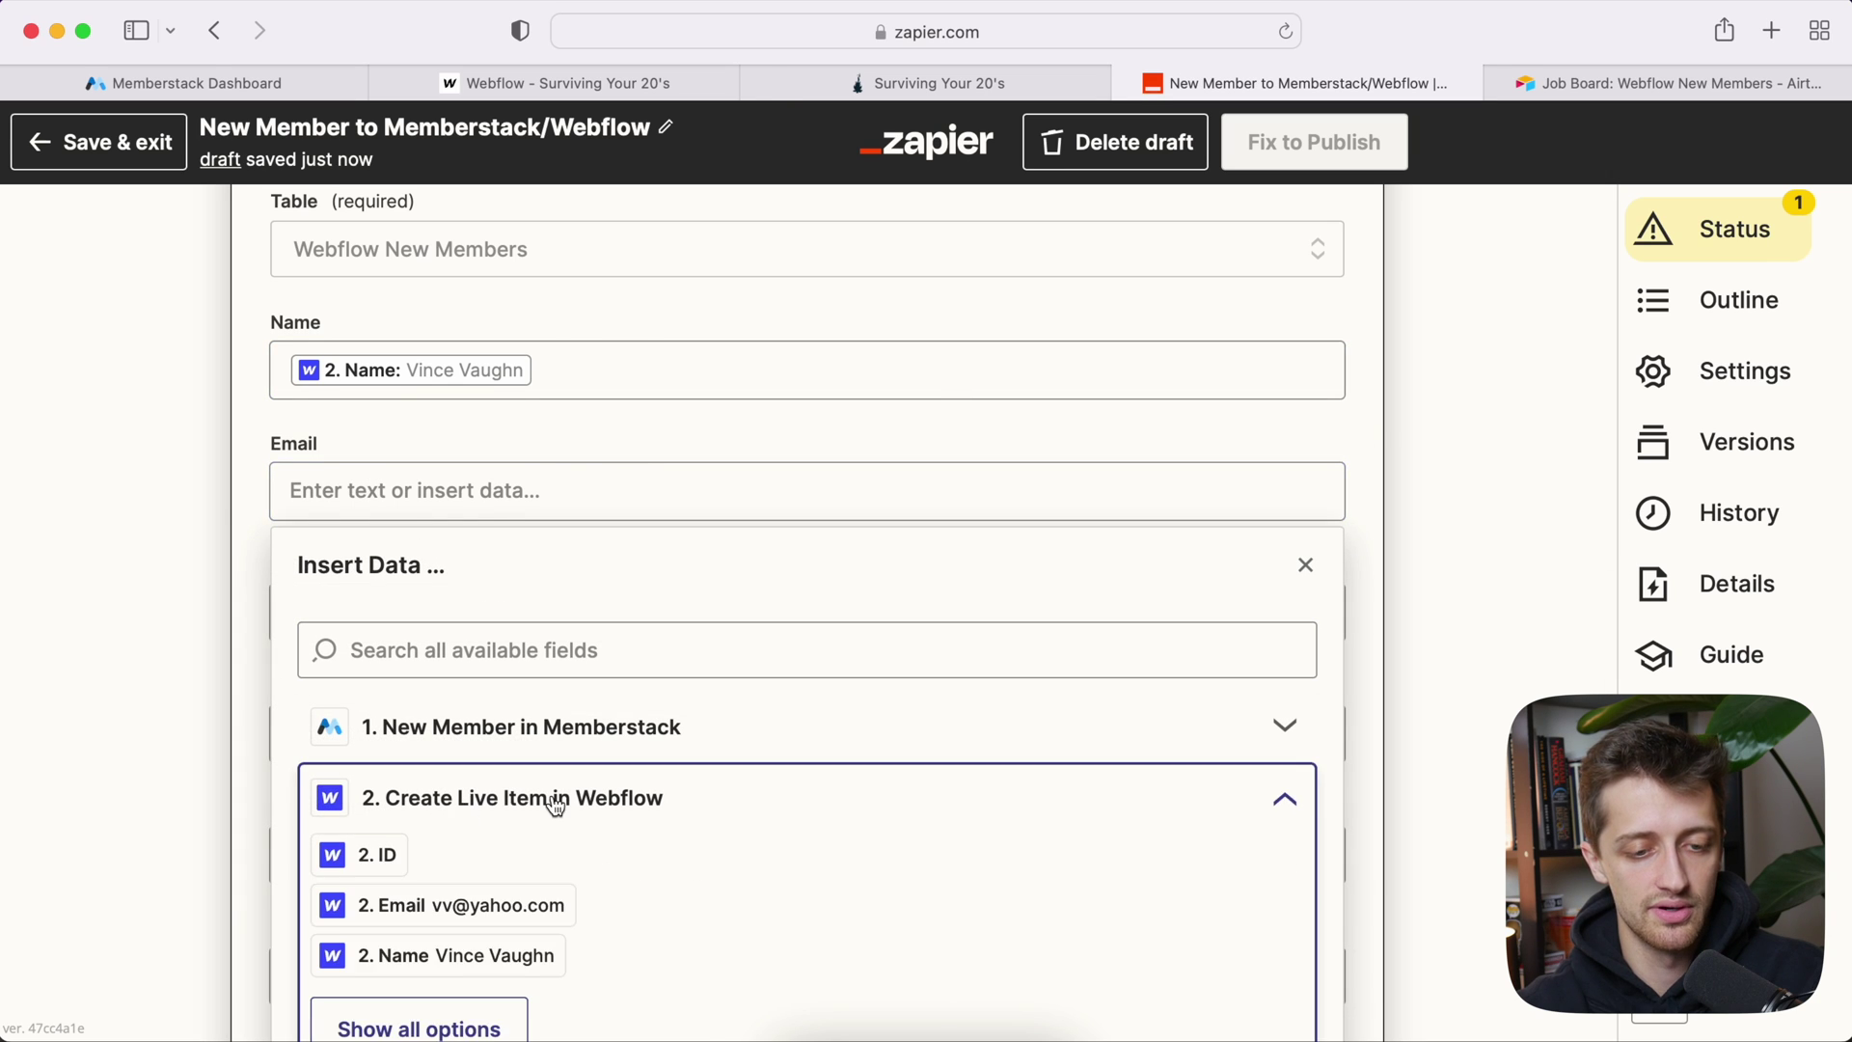
{"action": "scroll", "coordinate": [521, 801], "scroll_direction": "down", "scroll_amount": 2}
{"action": "left_click", "coordinate": [488, 772]}
{"action": "left_click", "coordinate": [196, 505]}
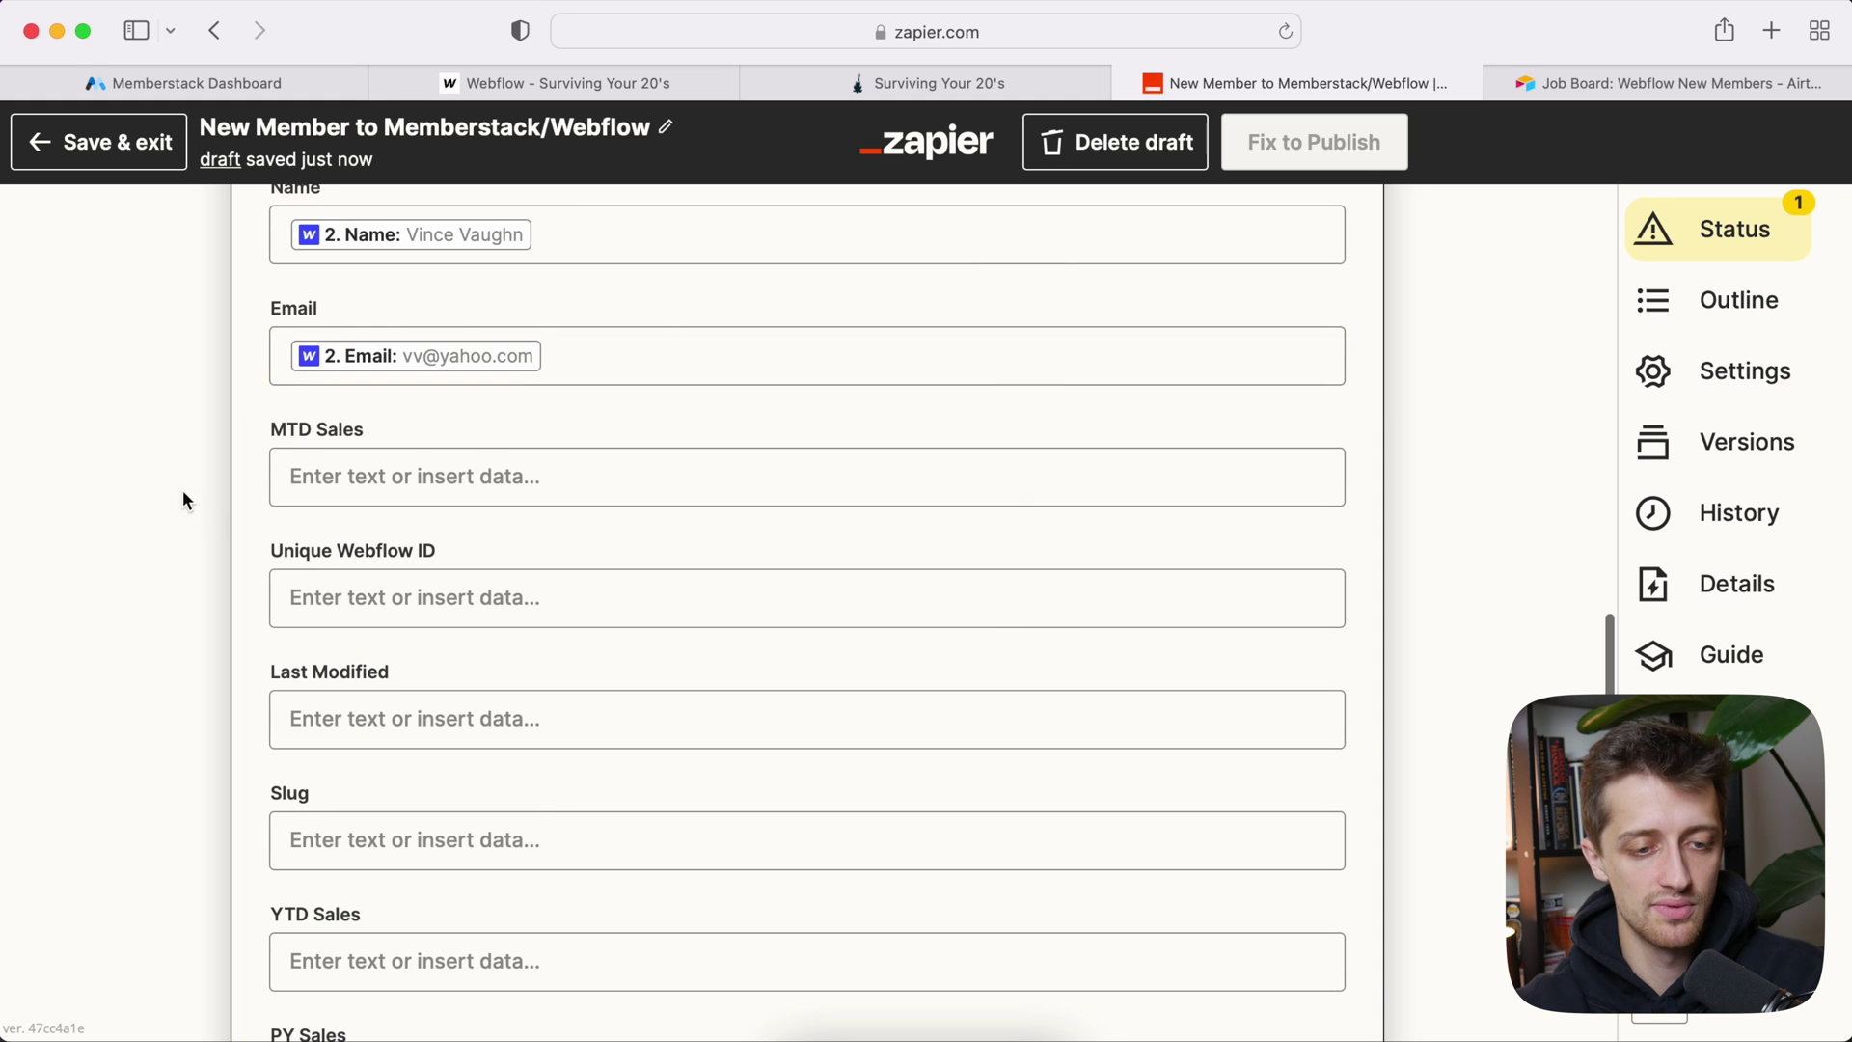
{"action": "scroll", "coordinate": [174, 487], "scroll_direction": "up", "scroll_amount": 1}
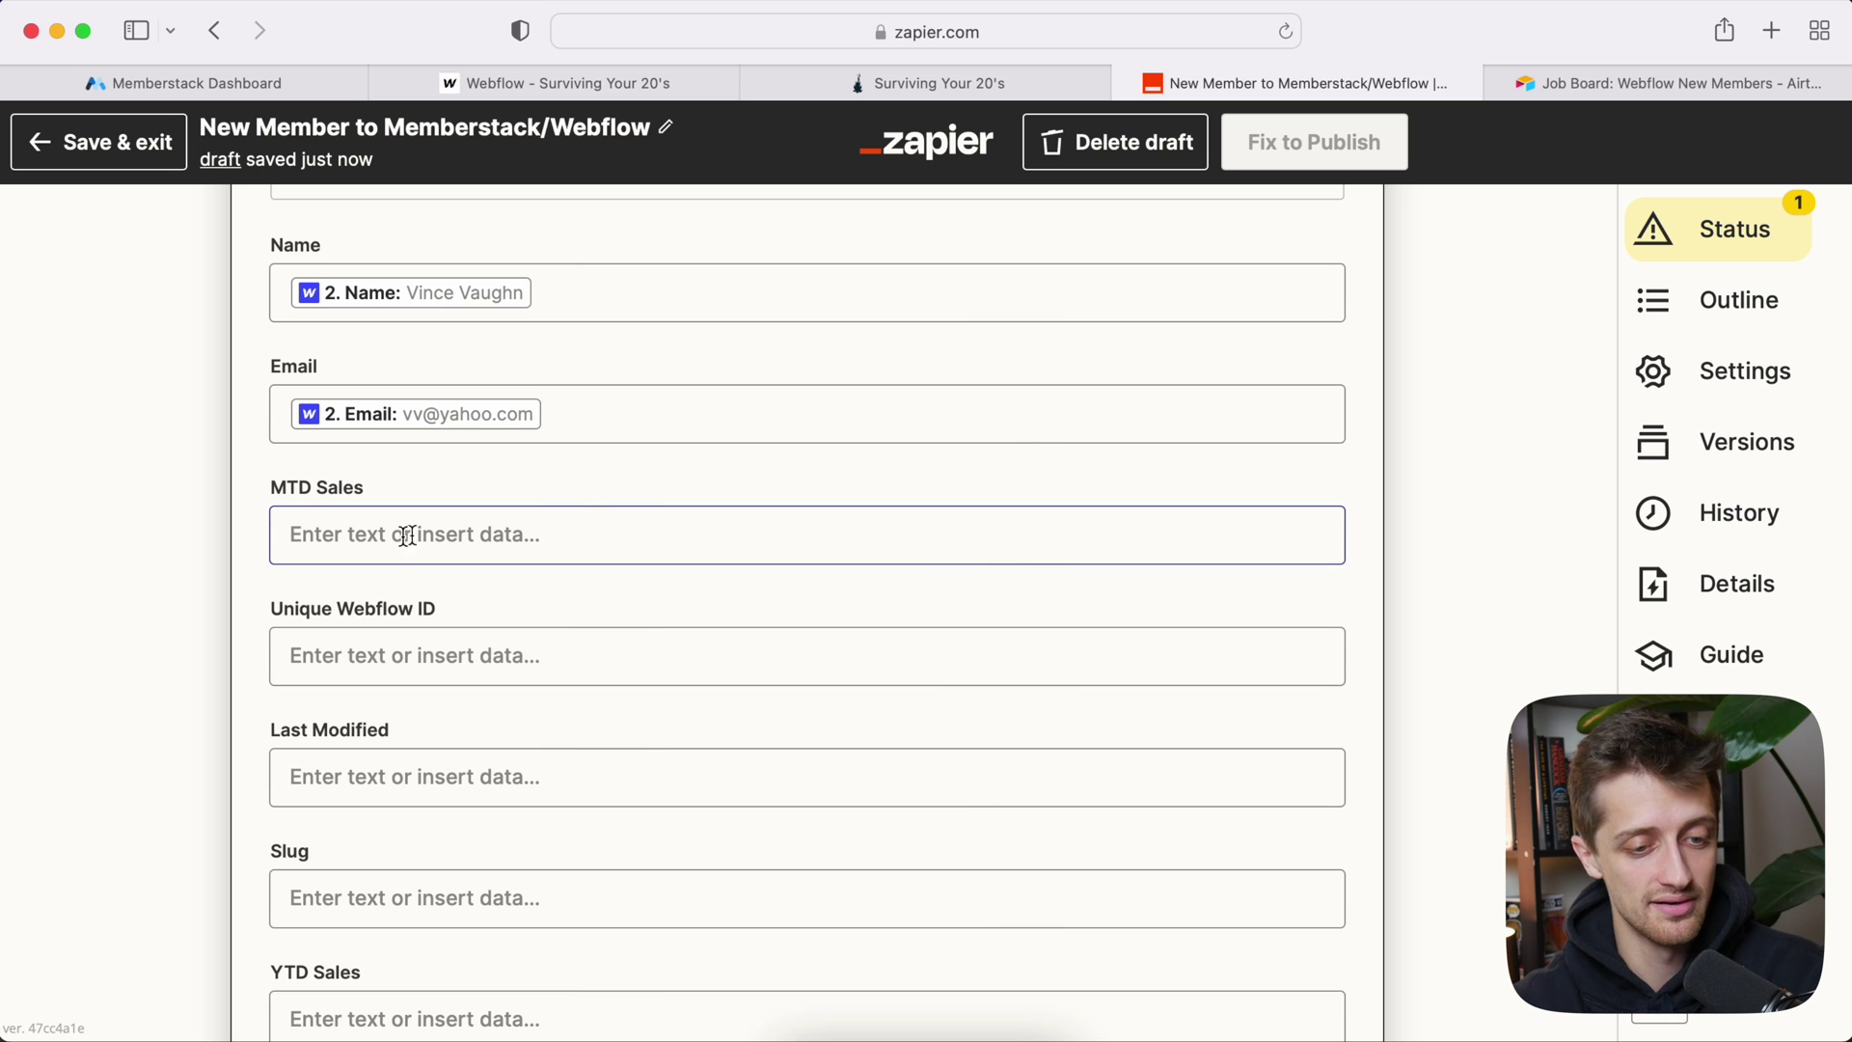
Step: Map the Webflow item ID into the Unique Webflow ID field
{"action": "scroll", "coordinate": [246, 617], "scroll_direction": "down", "scroll_amount": 1}
{"action": "left_click", "coordinate": [275, 622]}
{"action": "scroll", "coordinate": [459, 752], "scroll_direction": "down", "scroll_amount": 3}
{"action": "left_click", "coordinate": [461, 748]}
{"action": "scroll", "coordinate": [558, 728], "scroll_direction": "down", "scroll_amount": 2}
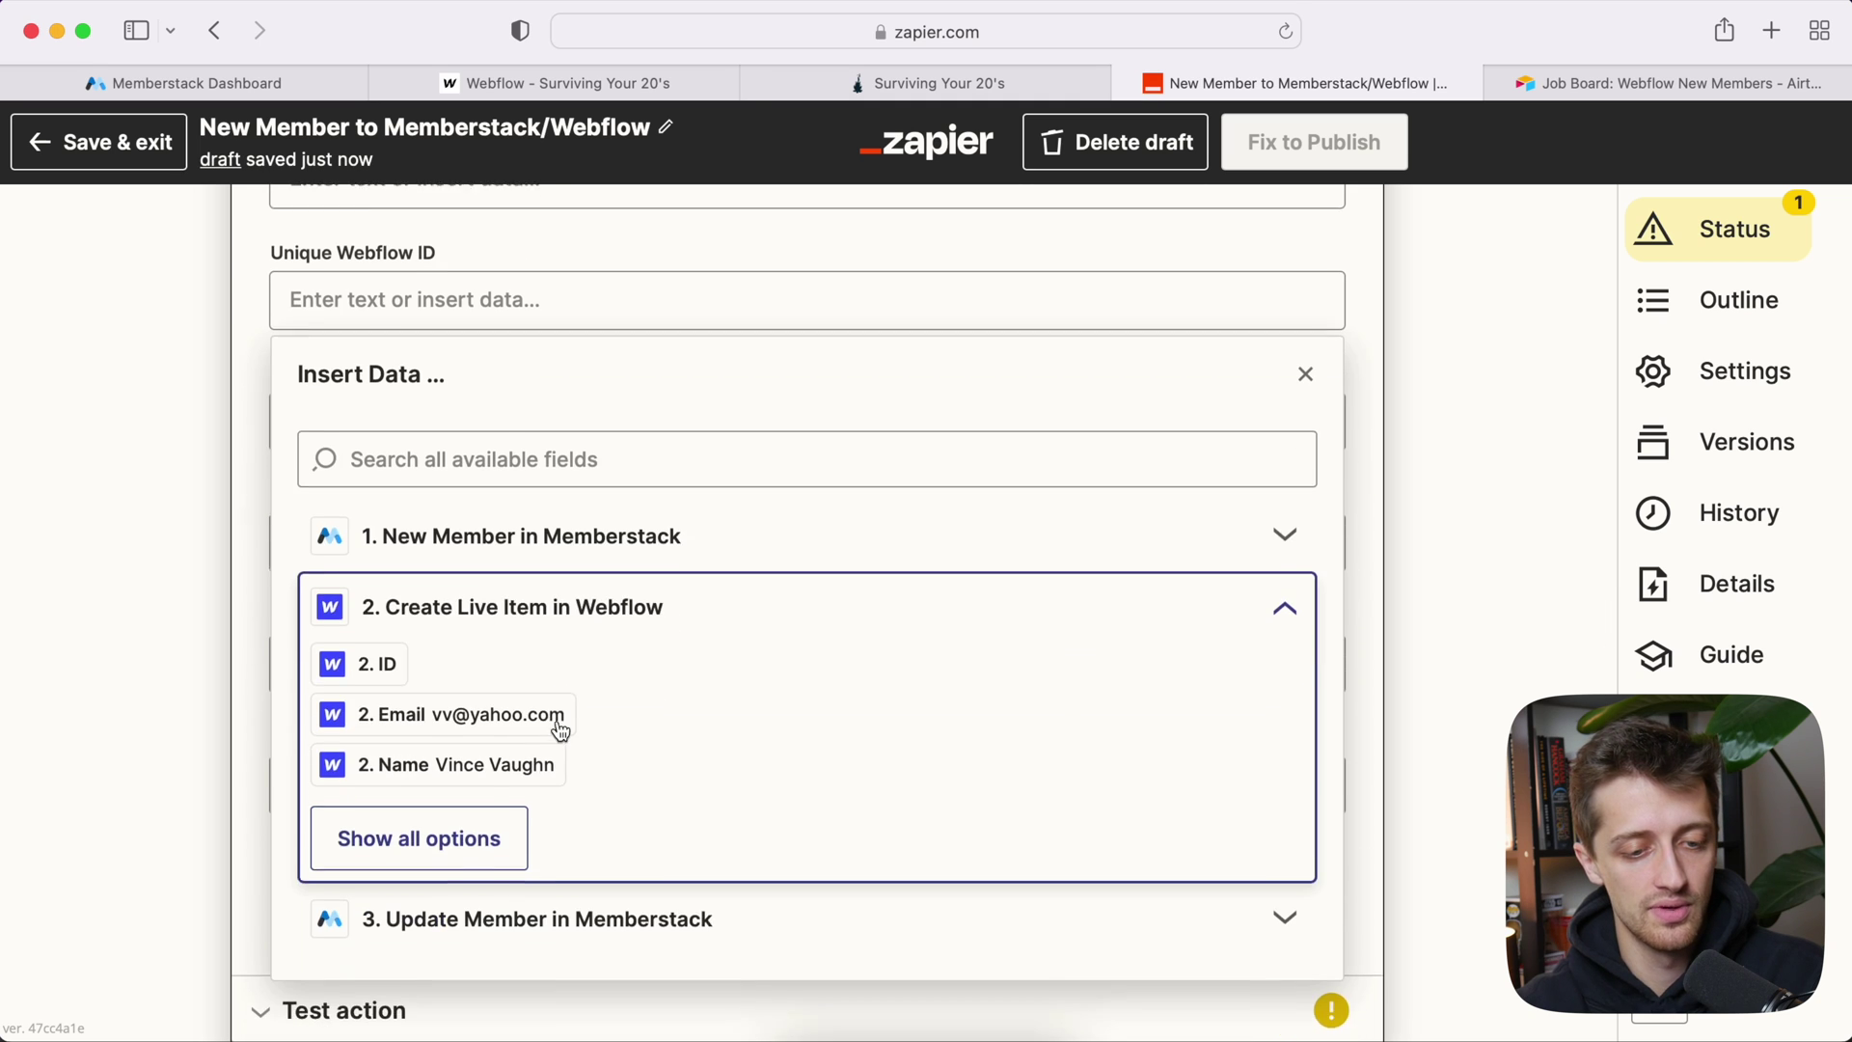
{"action": "left_click", "coordinate": [460, 838]}
{"action": "scroll", "coordinate": [579, 820], "scroll_direction": "down", "scroll_amount": 2}
{"action": "left_click", "coordinate": [555, 846]}
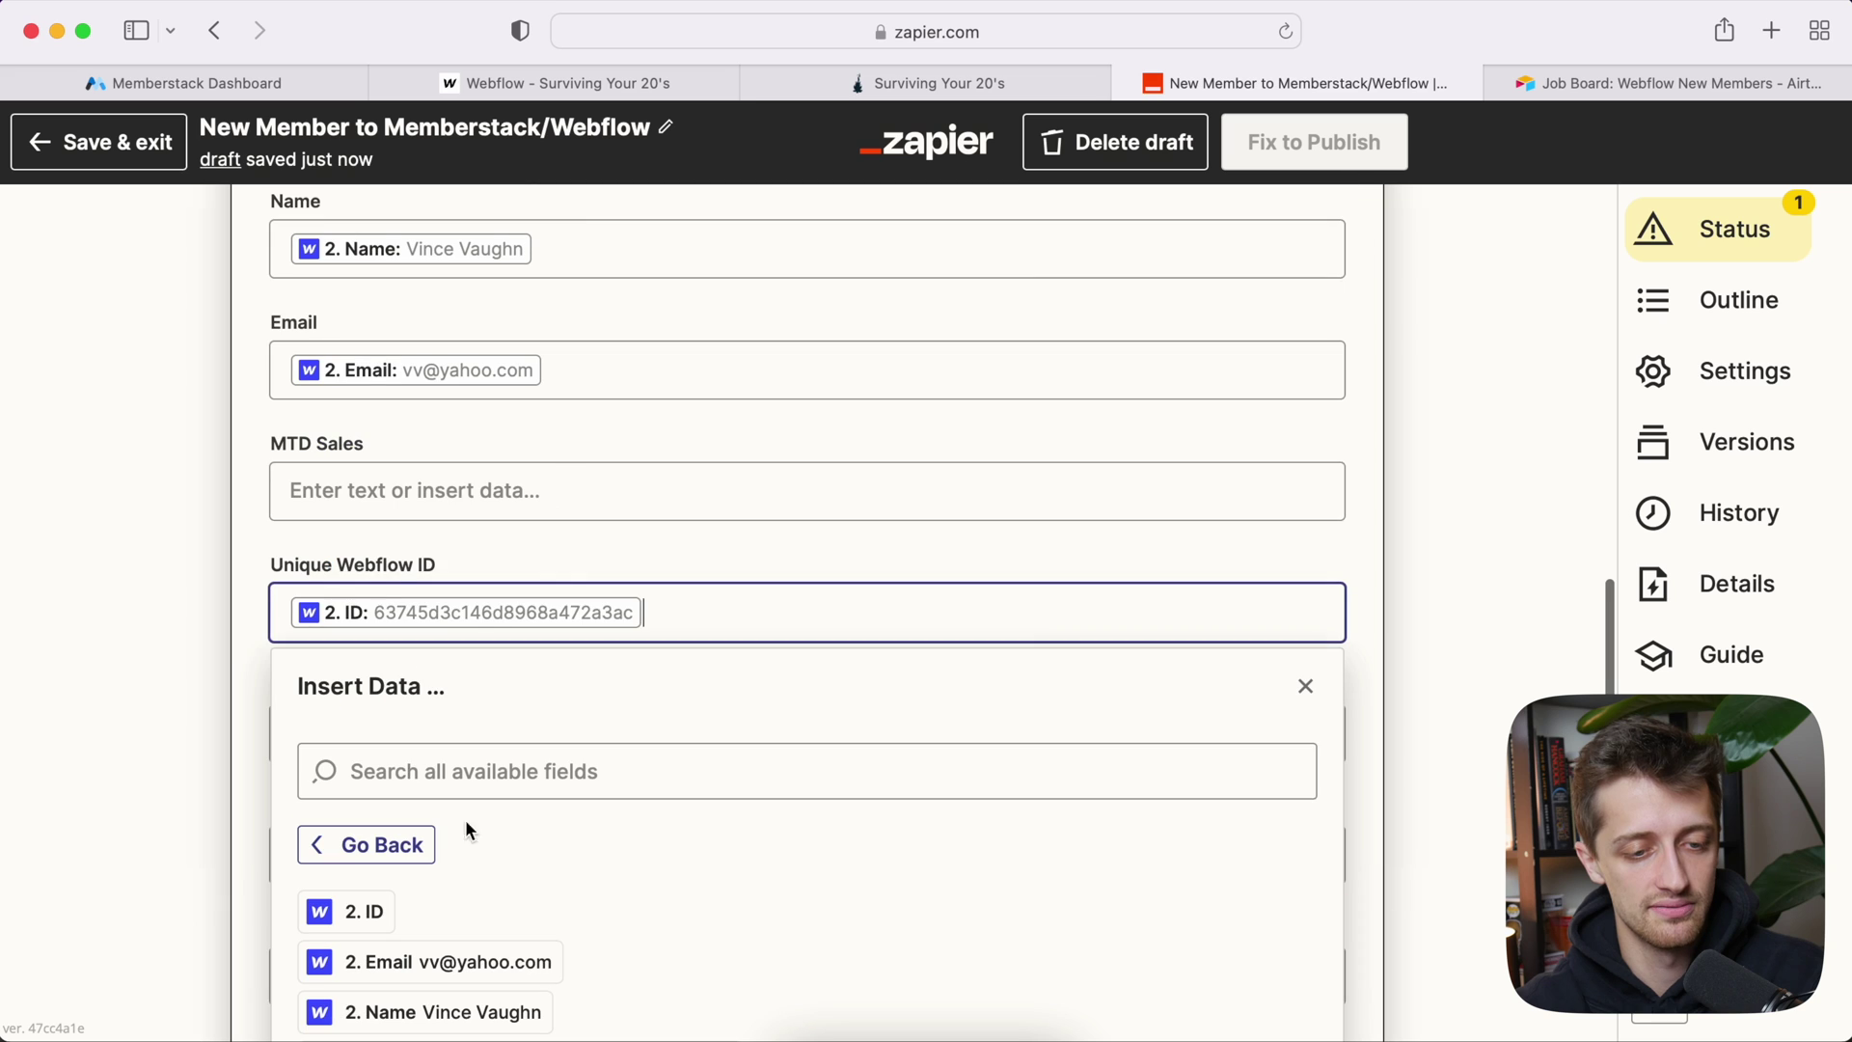
{"action": "left_click", "coordinate": [229, 641]}
{"action": "scroll", "coordinate": [289, 617], "scroll_direction": "down", "scroll_amount": 5}
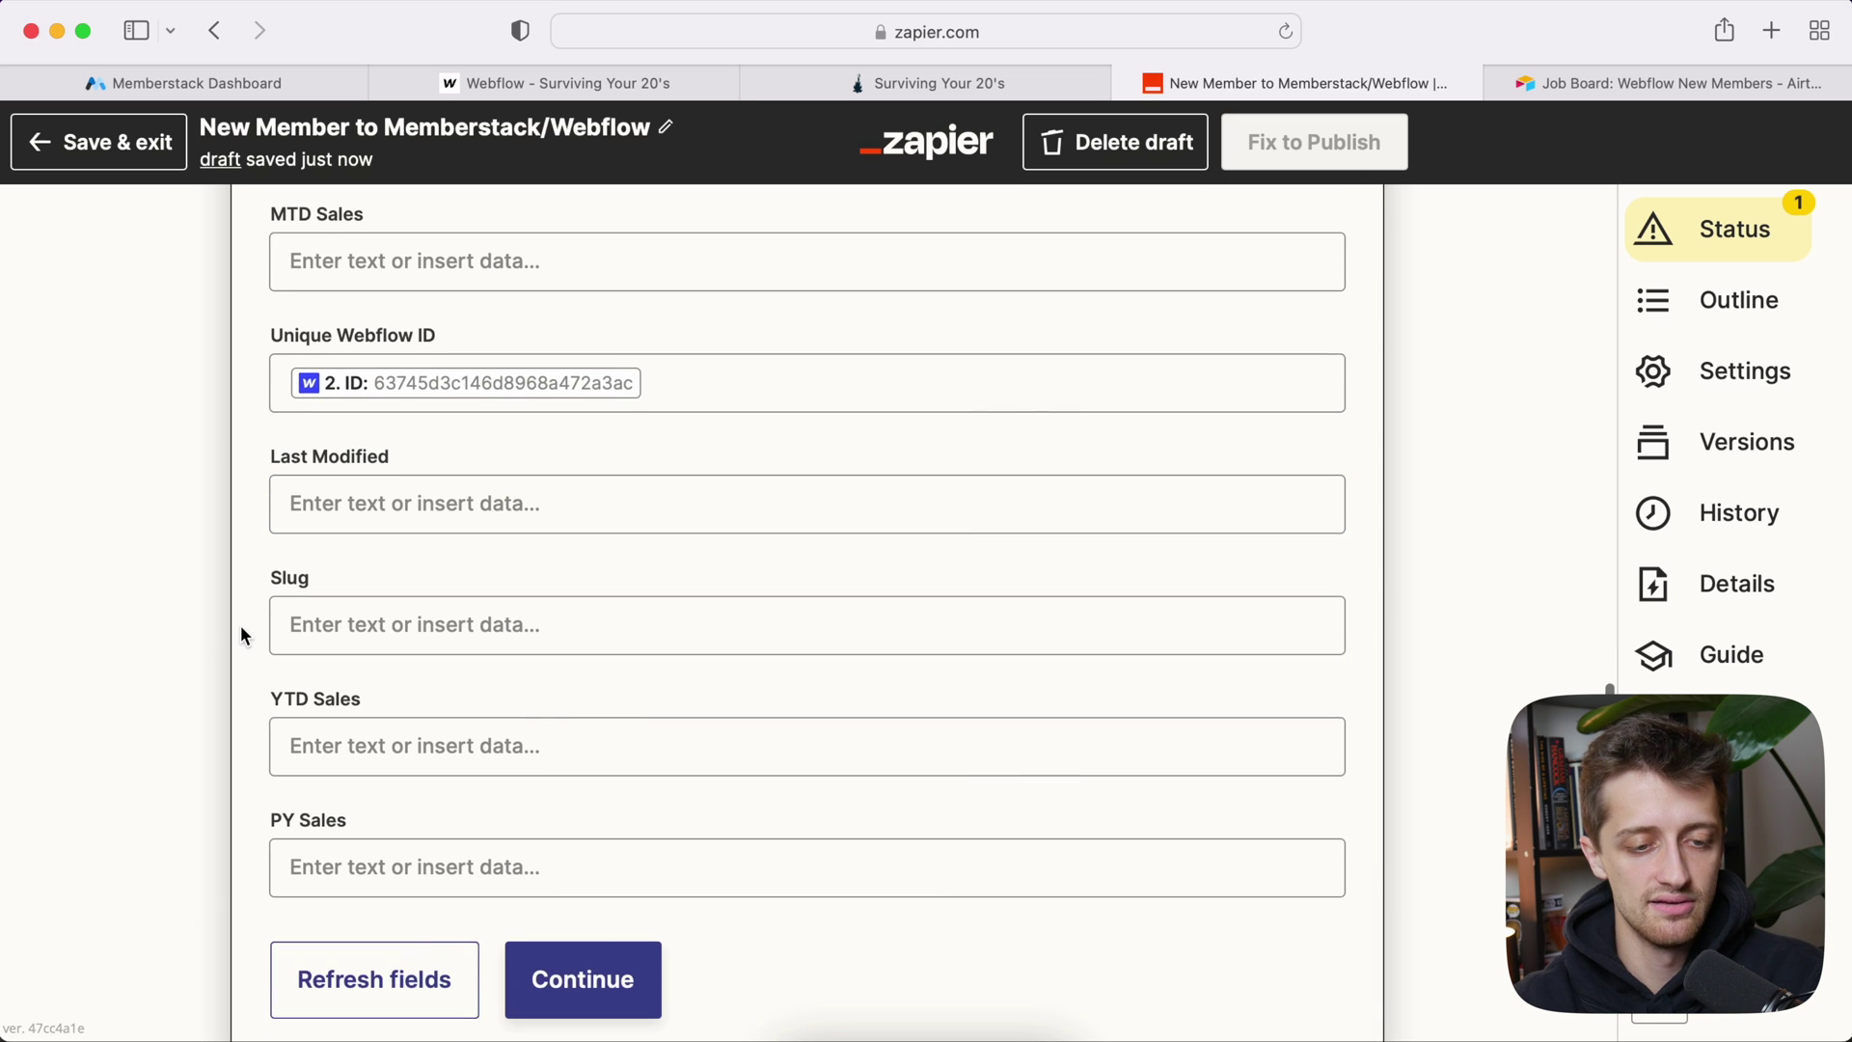
Step: Map the Webflow item's slug into the Slug field
{"action": "left_click", "coordinate": [398, 614]}
{"action": "scroll", "coordinate": [172, 688], "scroll_direction": "down", "scroll_amount": 3}
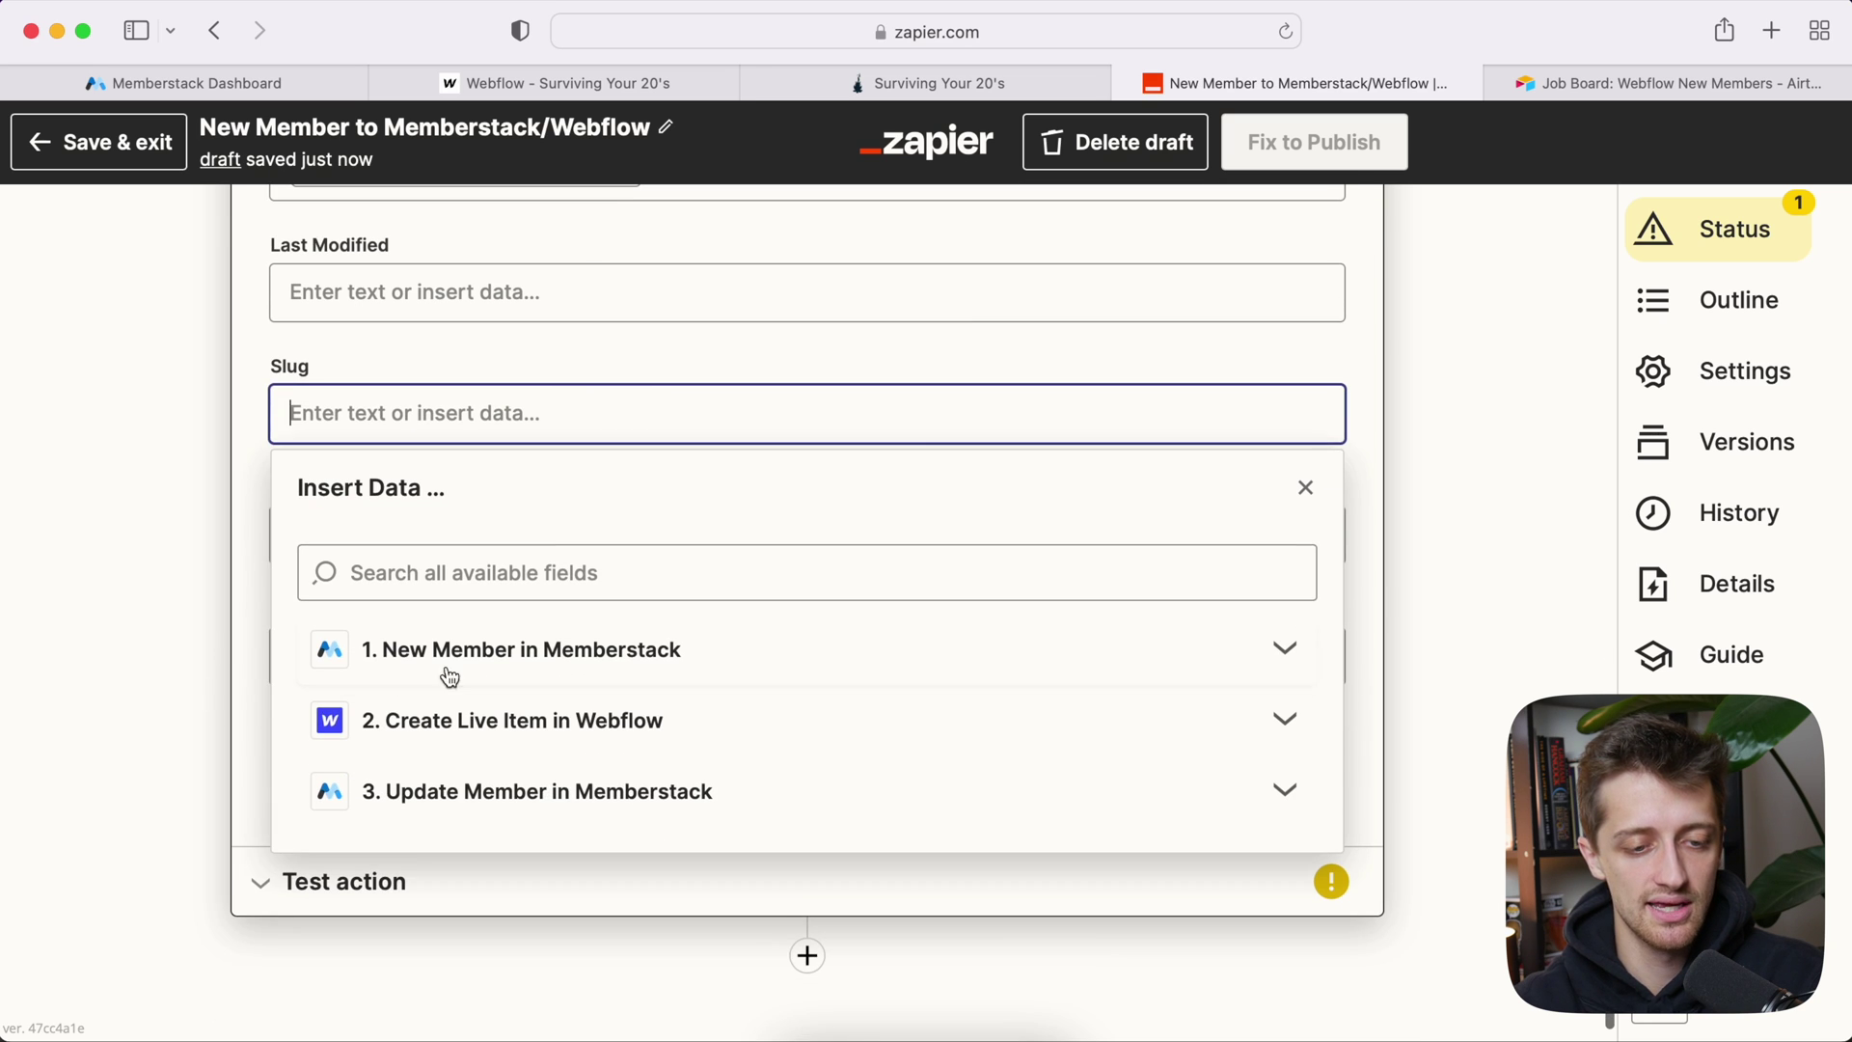
{"action": "left_click", "coordinate": [471, 727]}
{"action": "scroll", "coordinate": [405, 766], "scroll_direction": "down", "scroll_amount": 1}
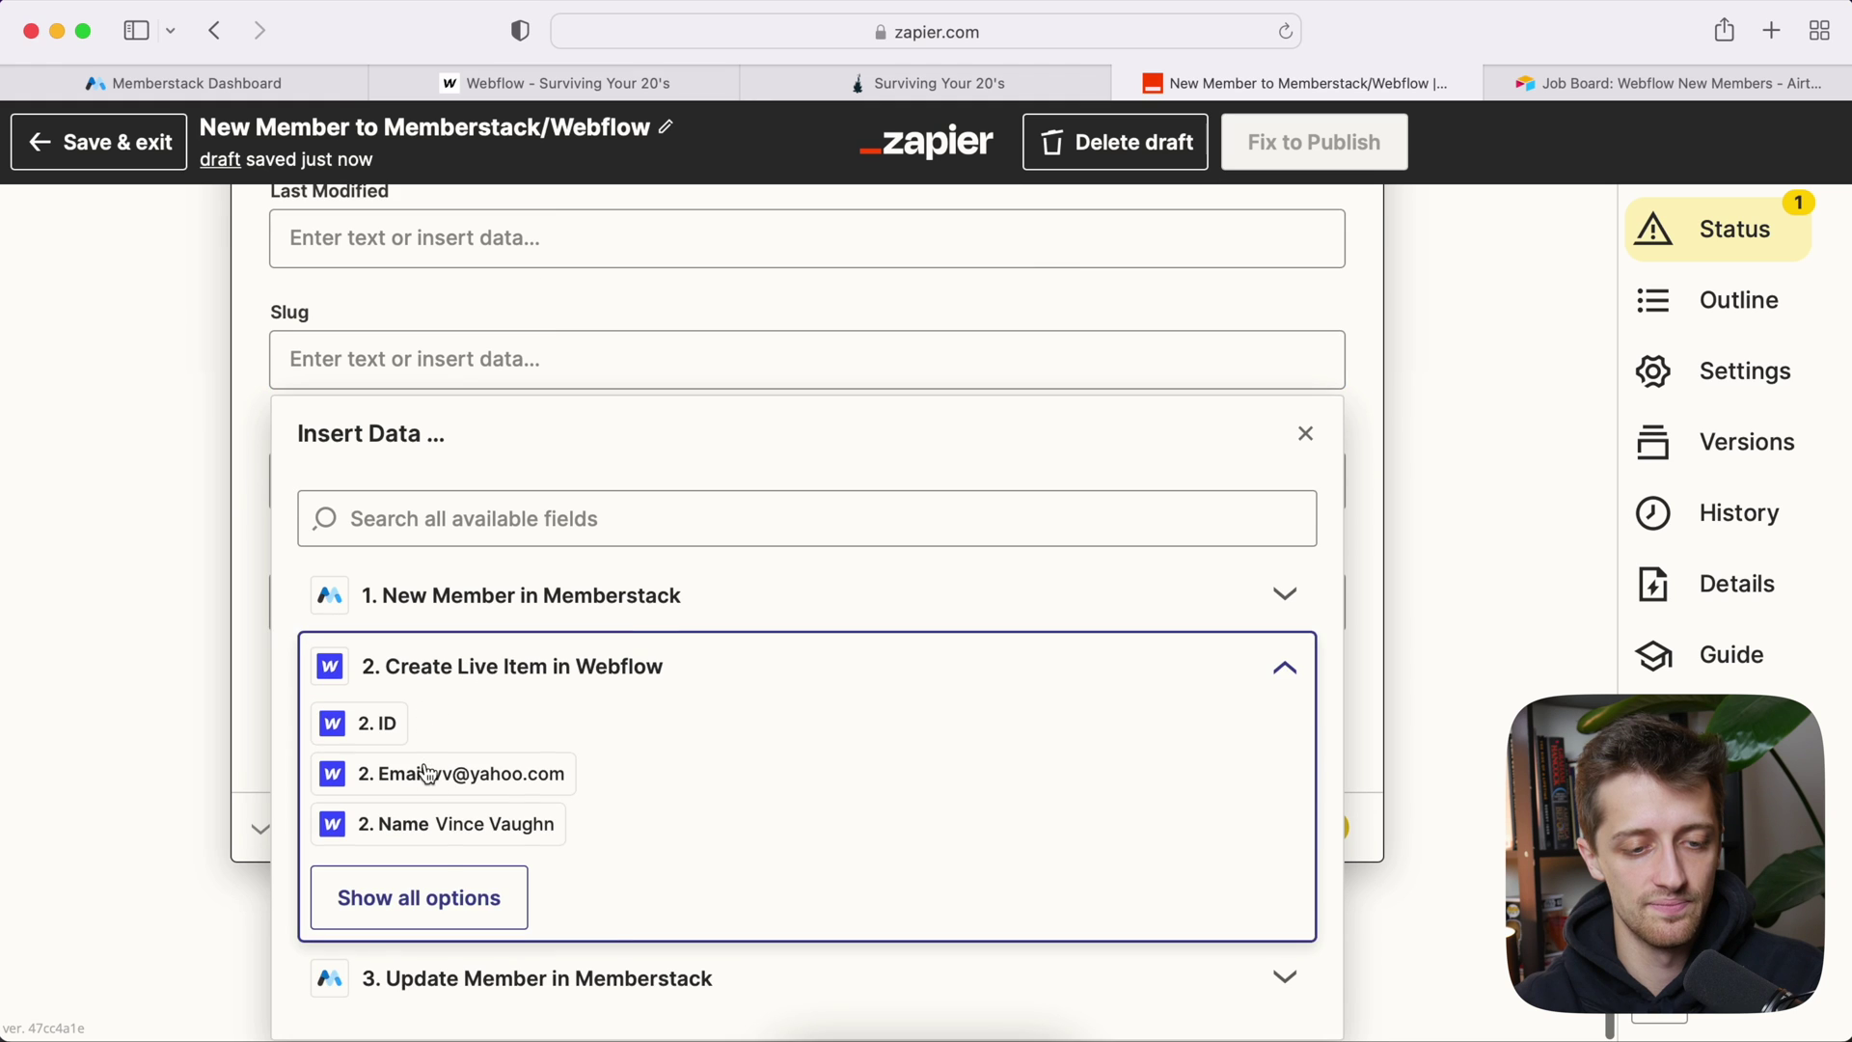
{"action": "left_click", "coordinate": [451, 897]}
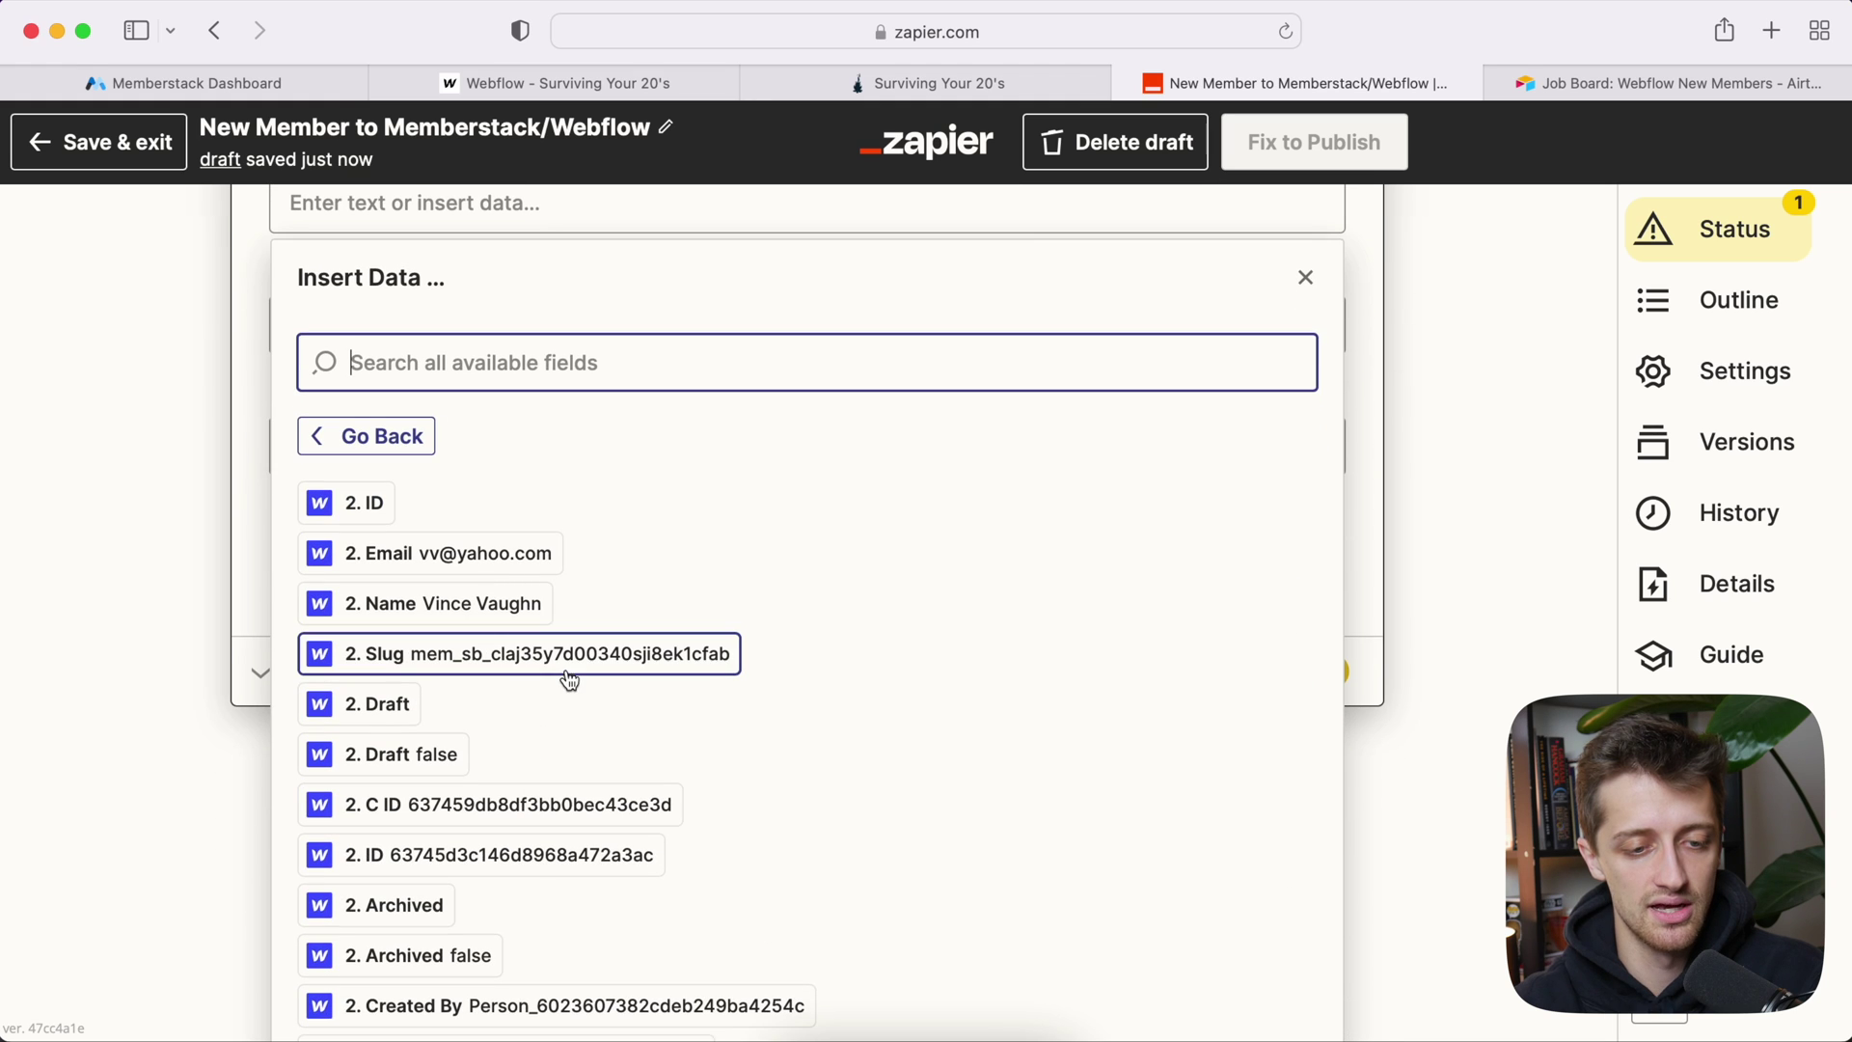
{"action": "left_click", "coordinate": [528, 656]}
{"action": "left_click", "coordinate": [119, 449]}
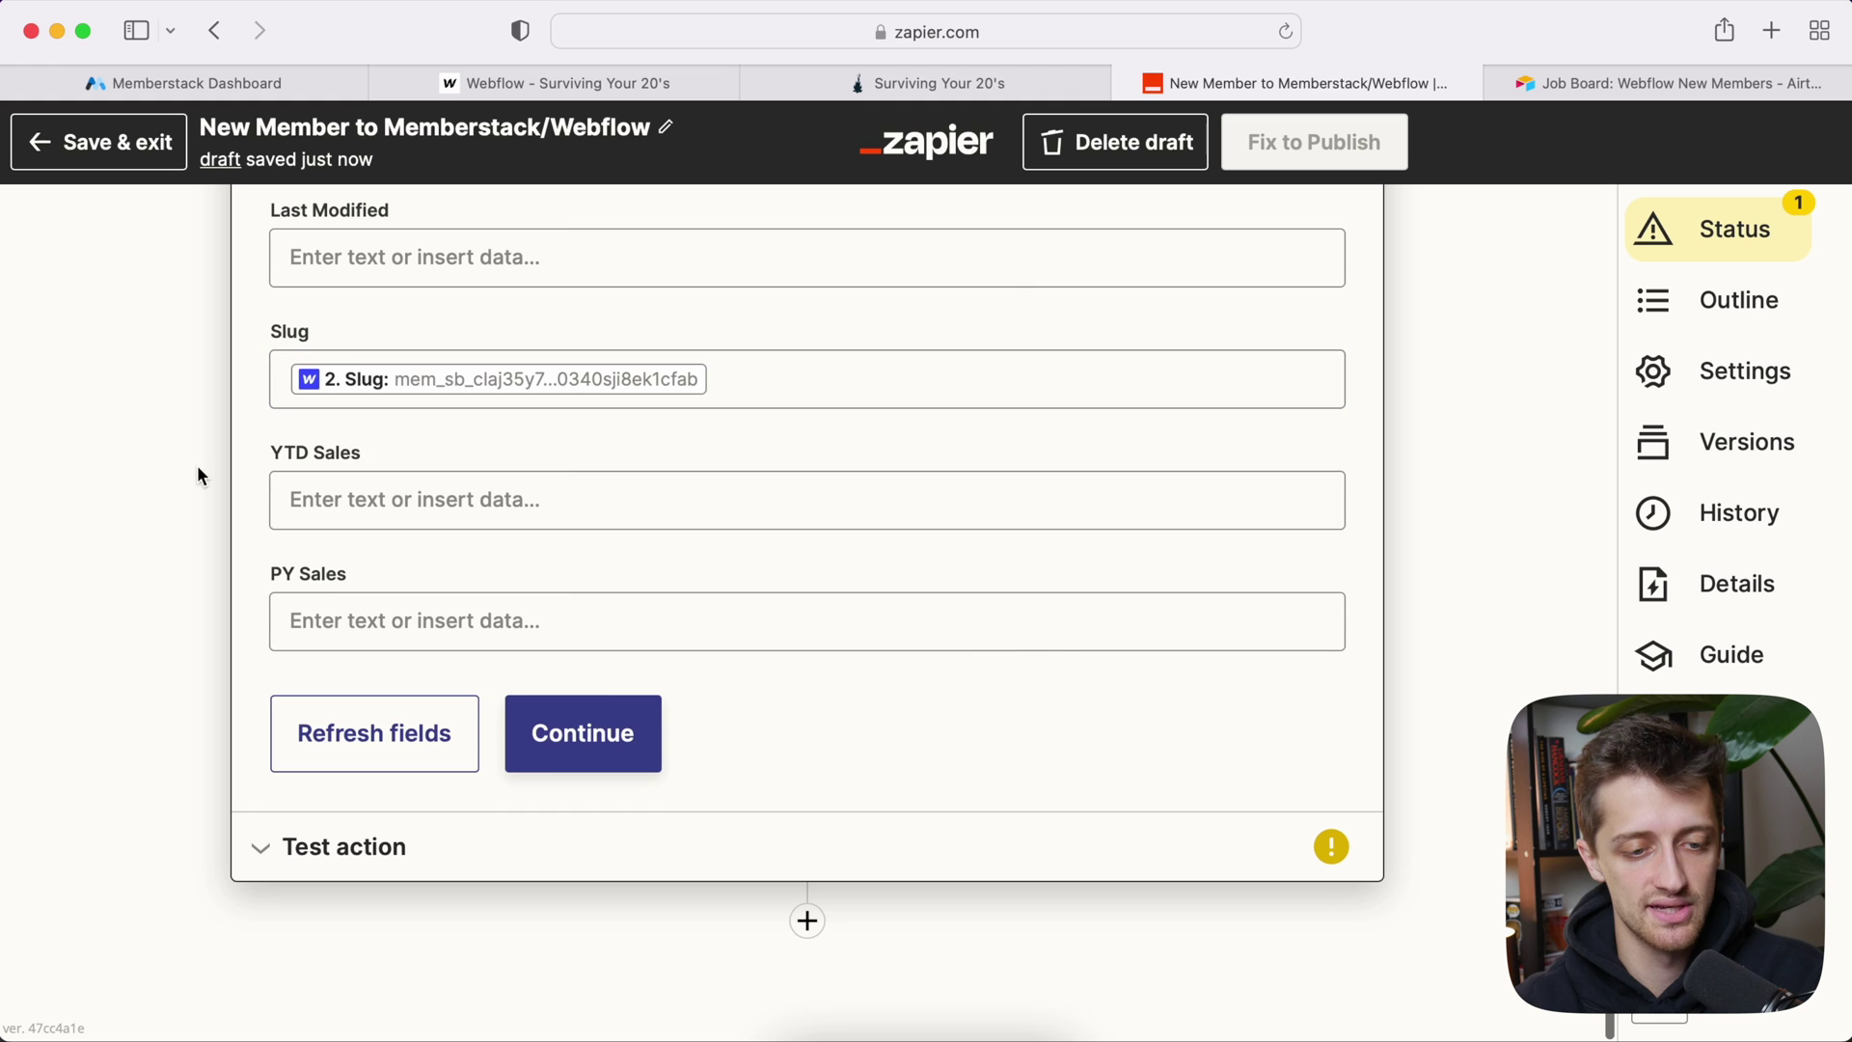
Step: Test the action to send a record to Airtable and check the new row
{"action": "scroll", "coordinate": [197, 465], "scroll_direction": "up", "scroll_amount": 2}
{"action": "scroll", "coordinate": [197, 463], "scroll_direction": "up", "scroll_amount": 4}
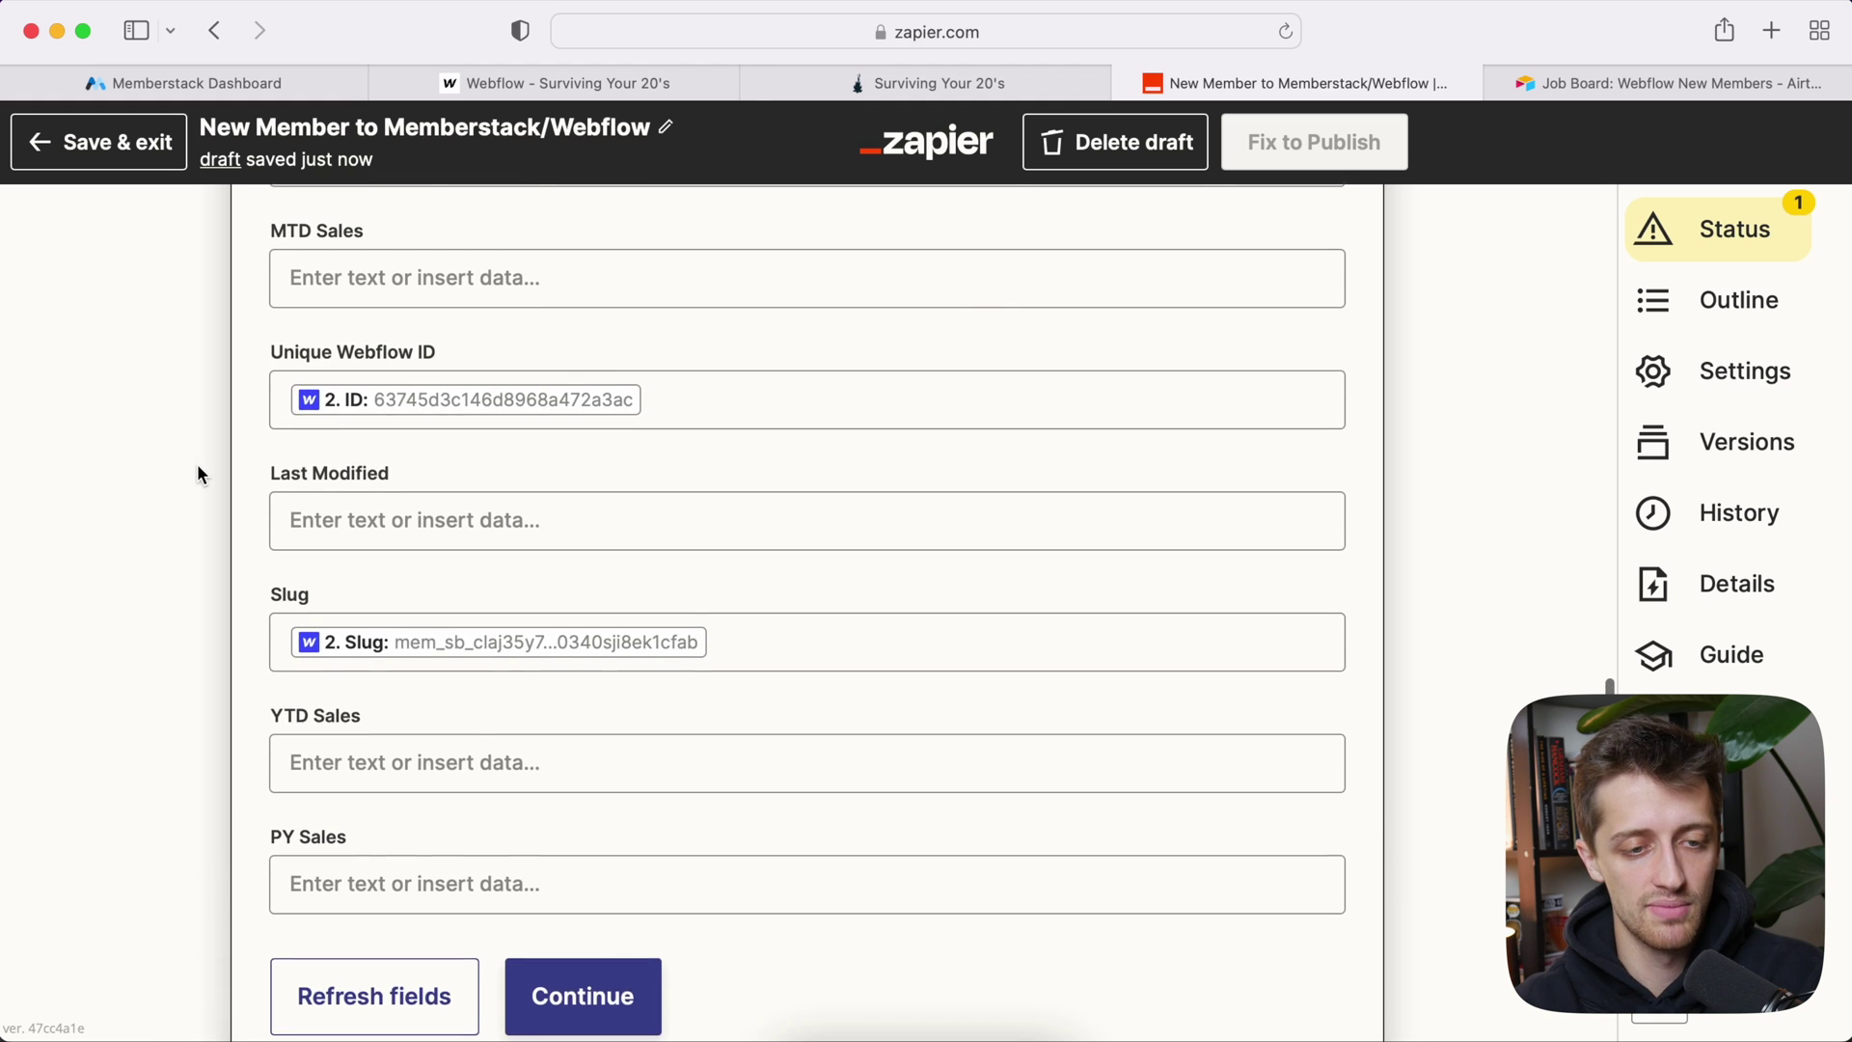
{"action": "scroll", "coordinate": [302, 690], "scroll_direction": "down", "scroll_amount": 3}
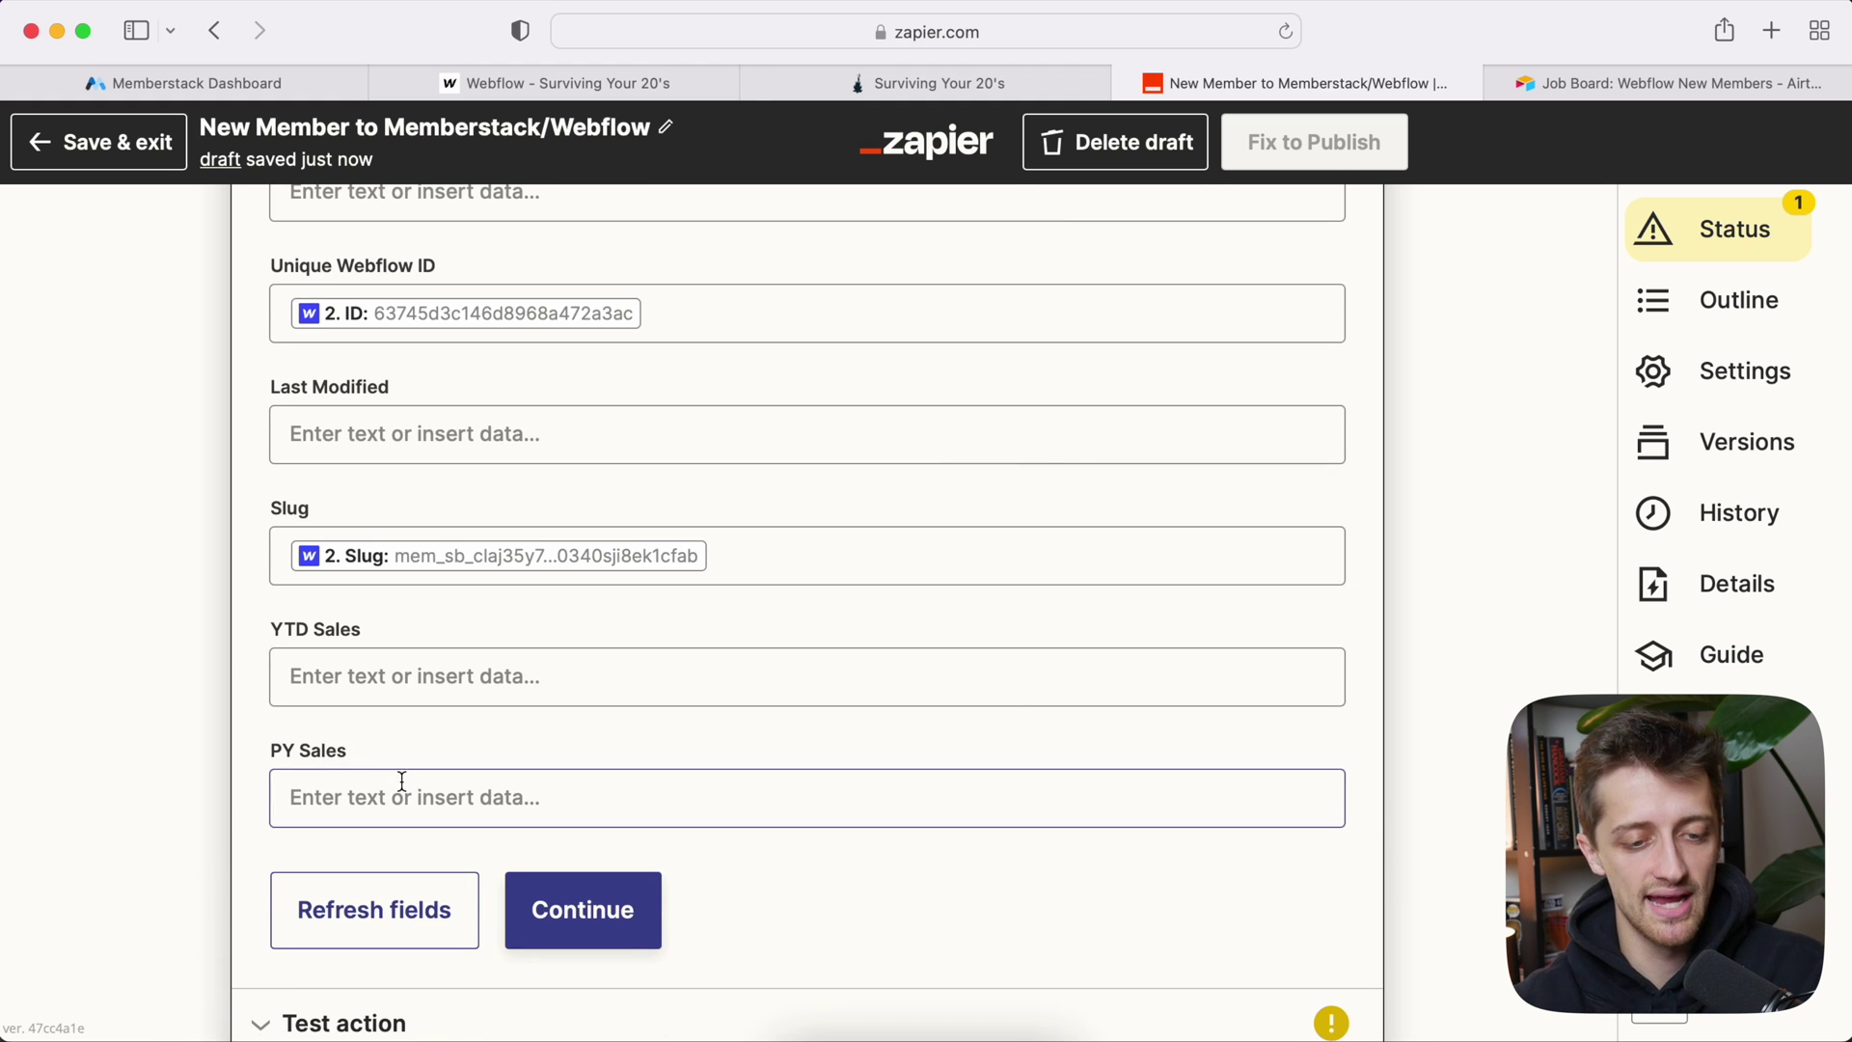
{"action": "scroll", "coordinate": [206, 585], "scroll_direction": "down", "scroll_amount": 3}
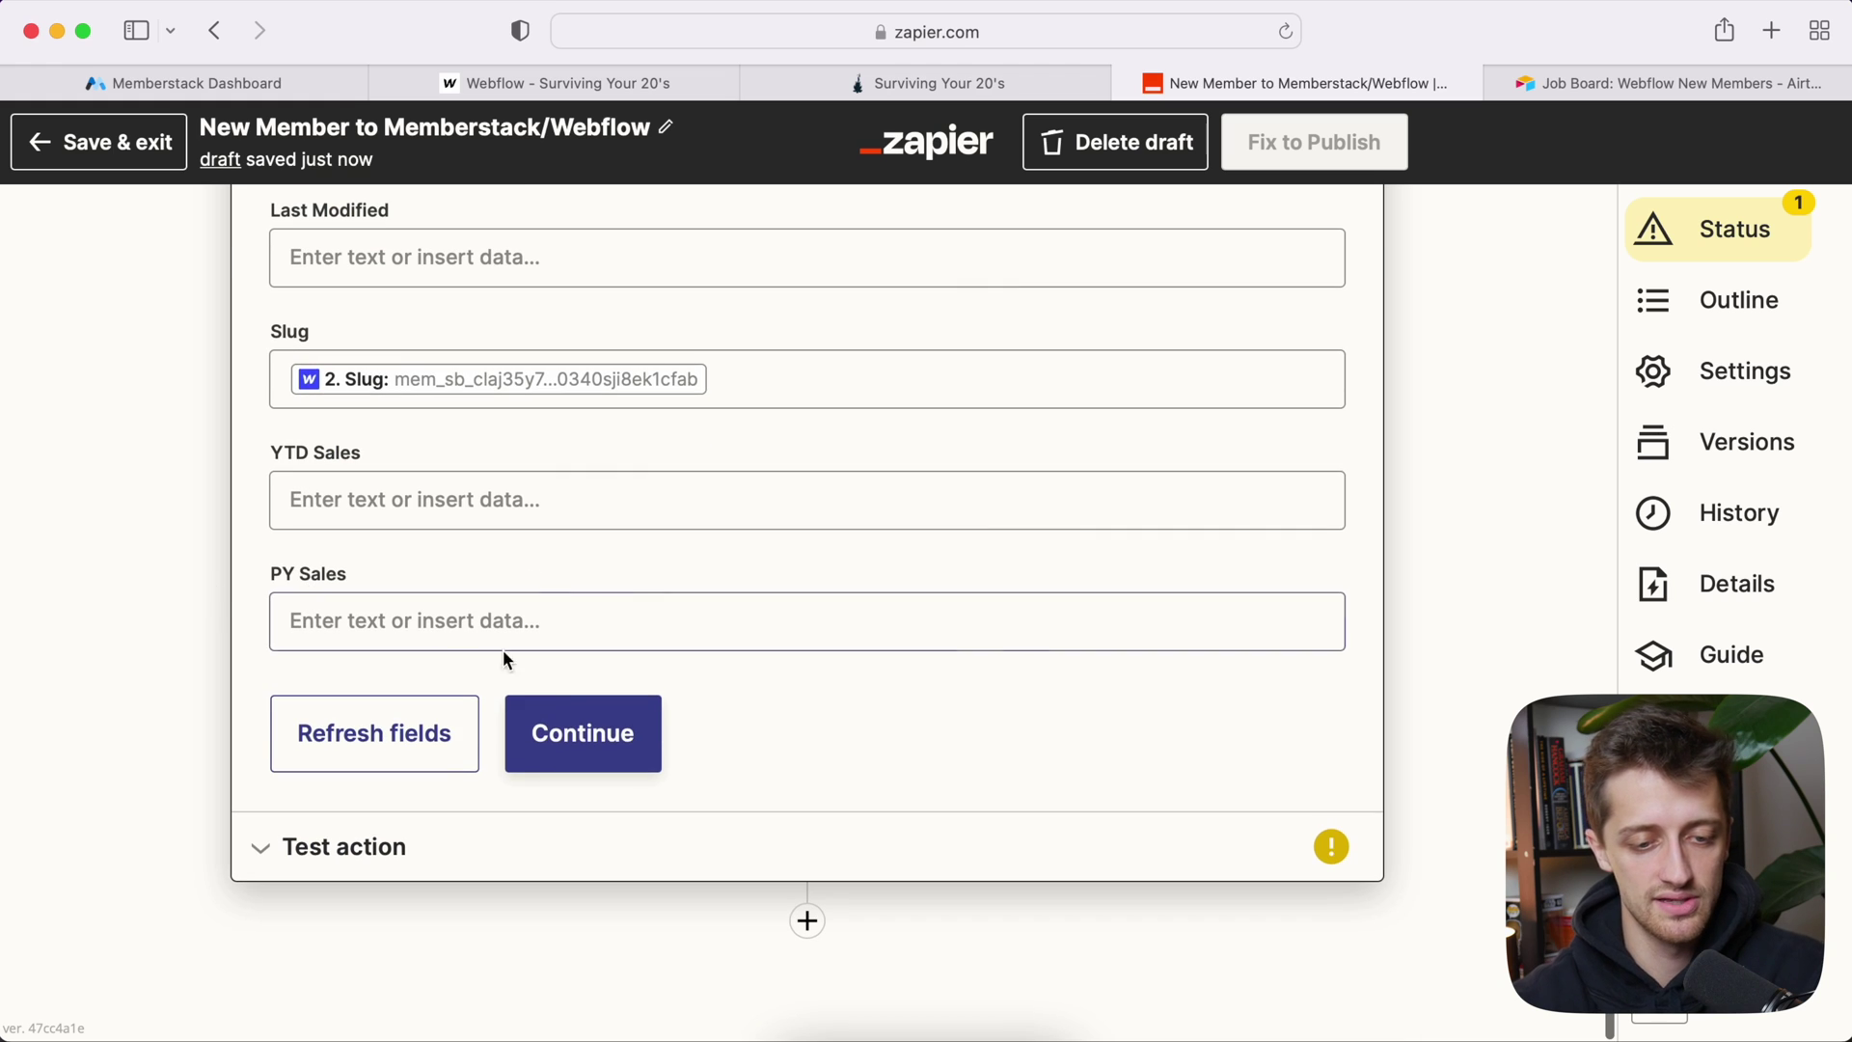
{"action": "left_click", "coordinate": [579, 735]}
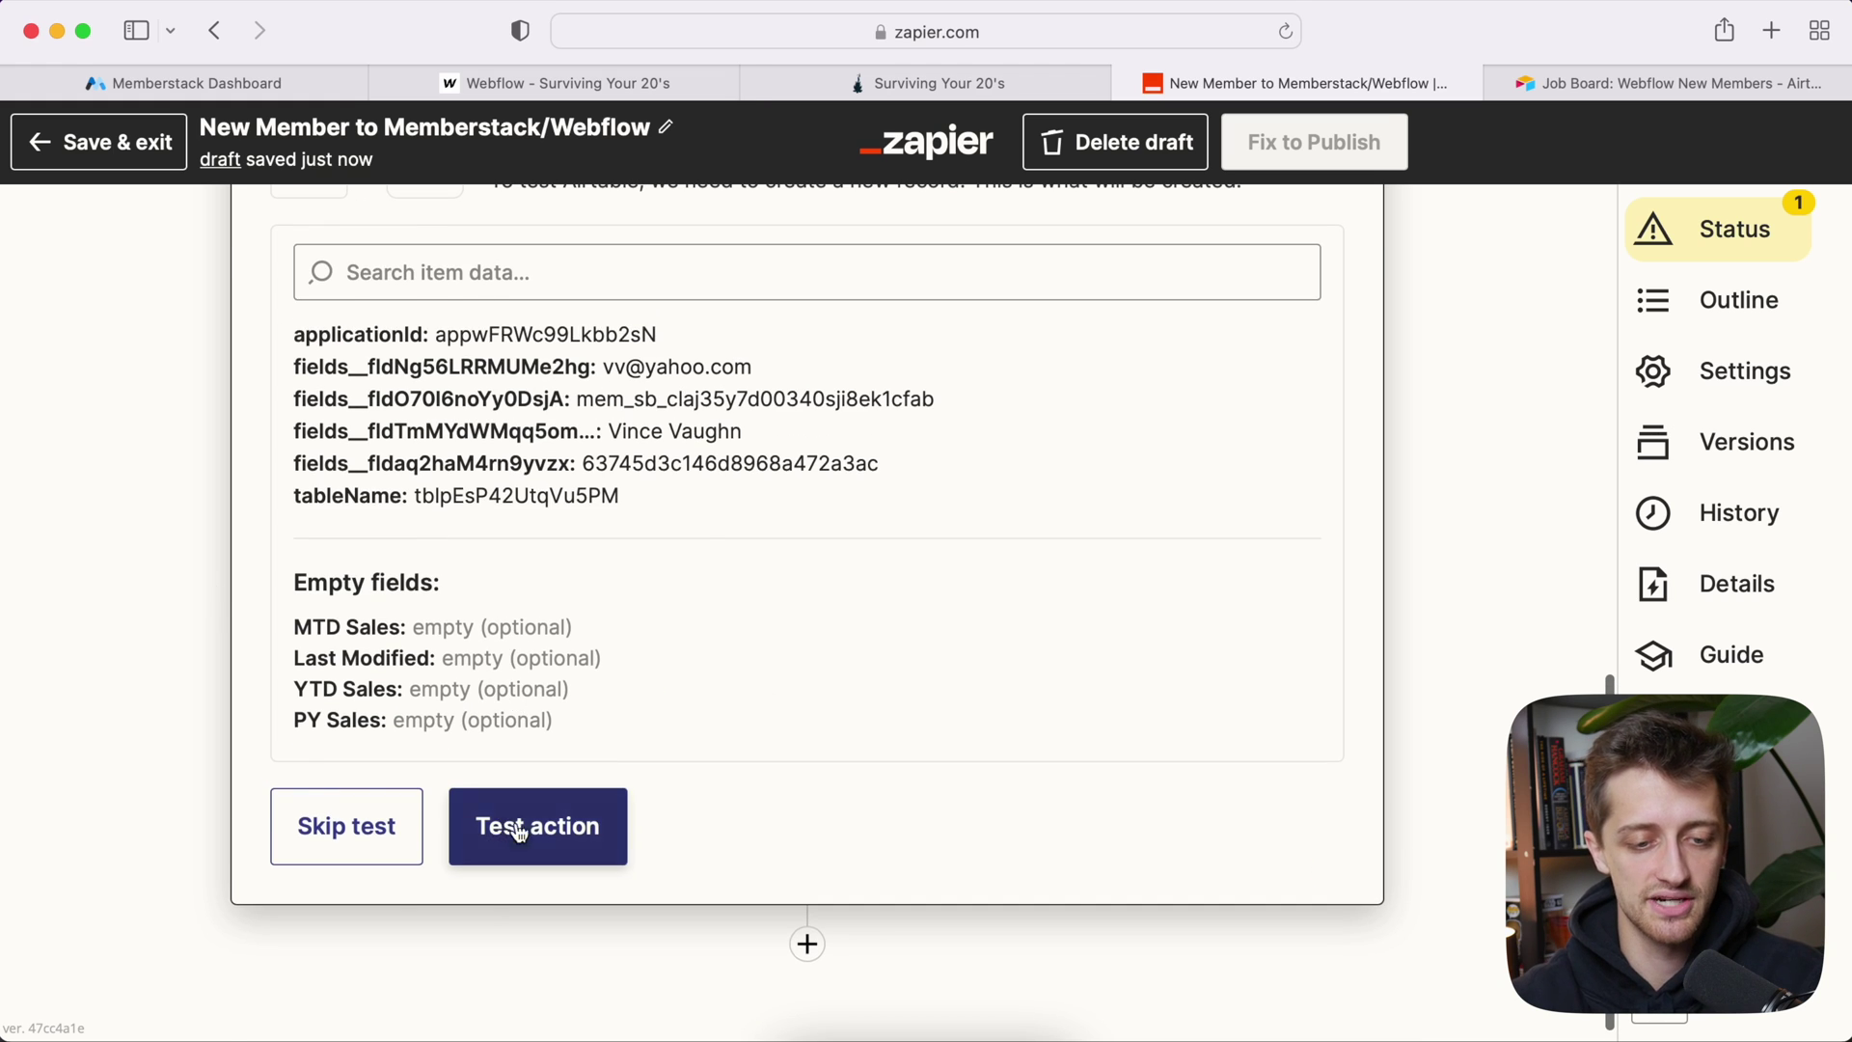
{"action": "left_click", "coordinate": [521, 822]}
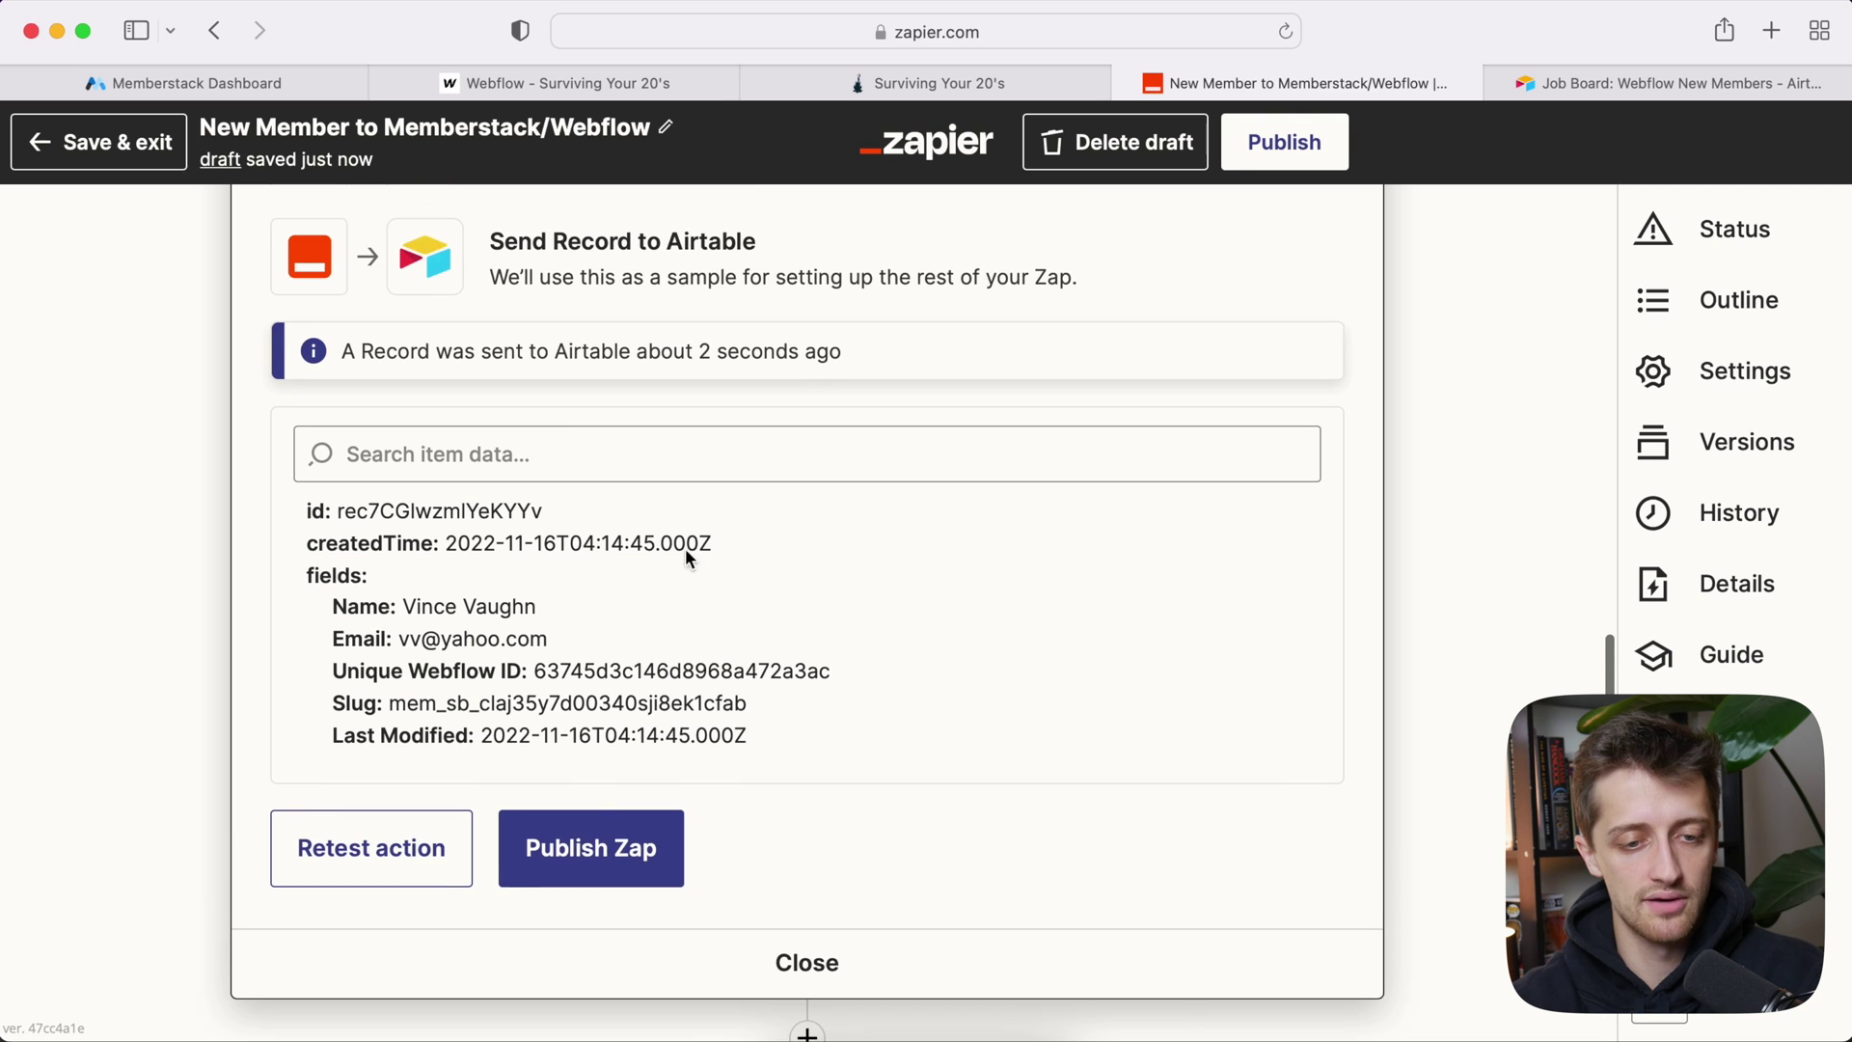
{"action": "left_click", "coordinate": [1596, 81]}
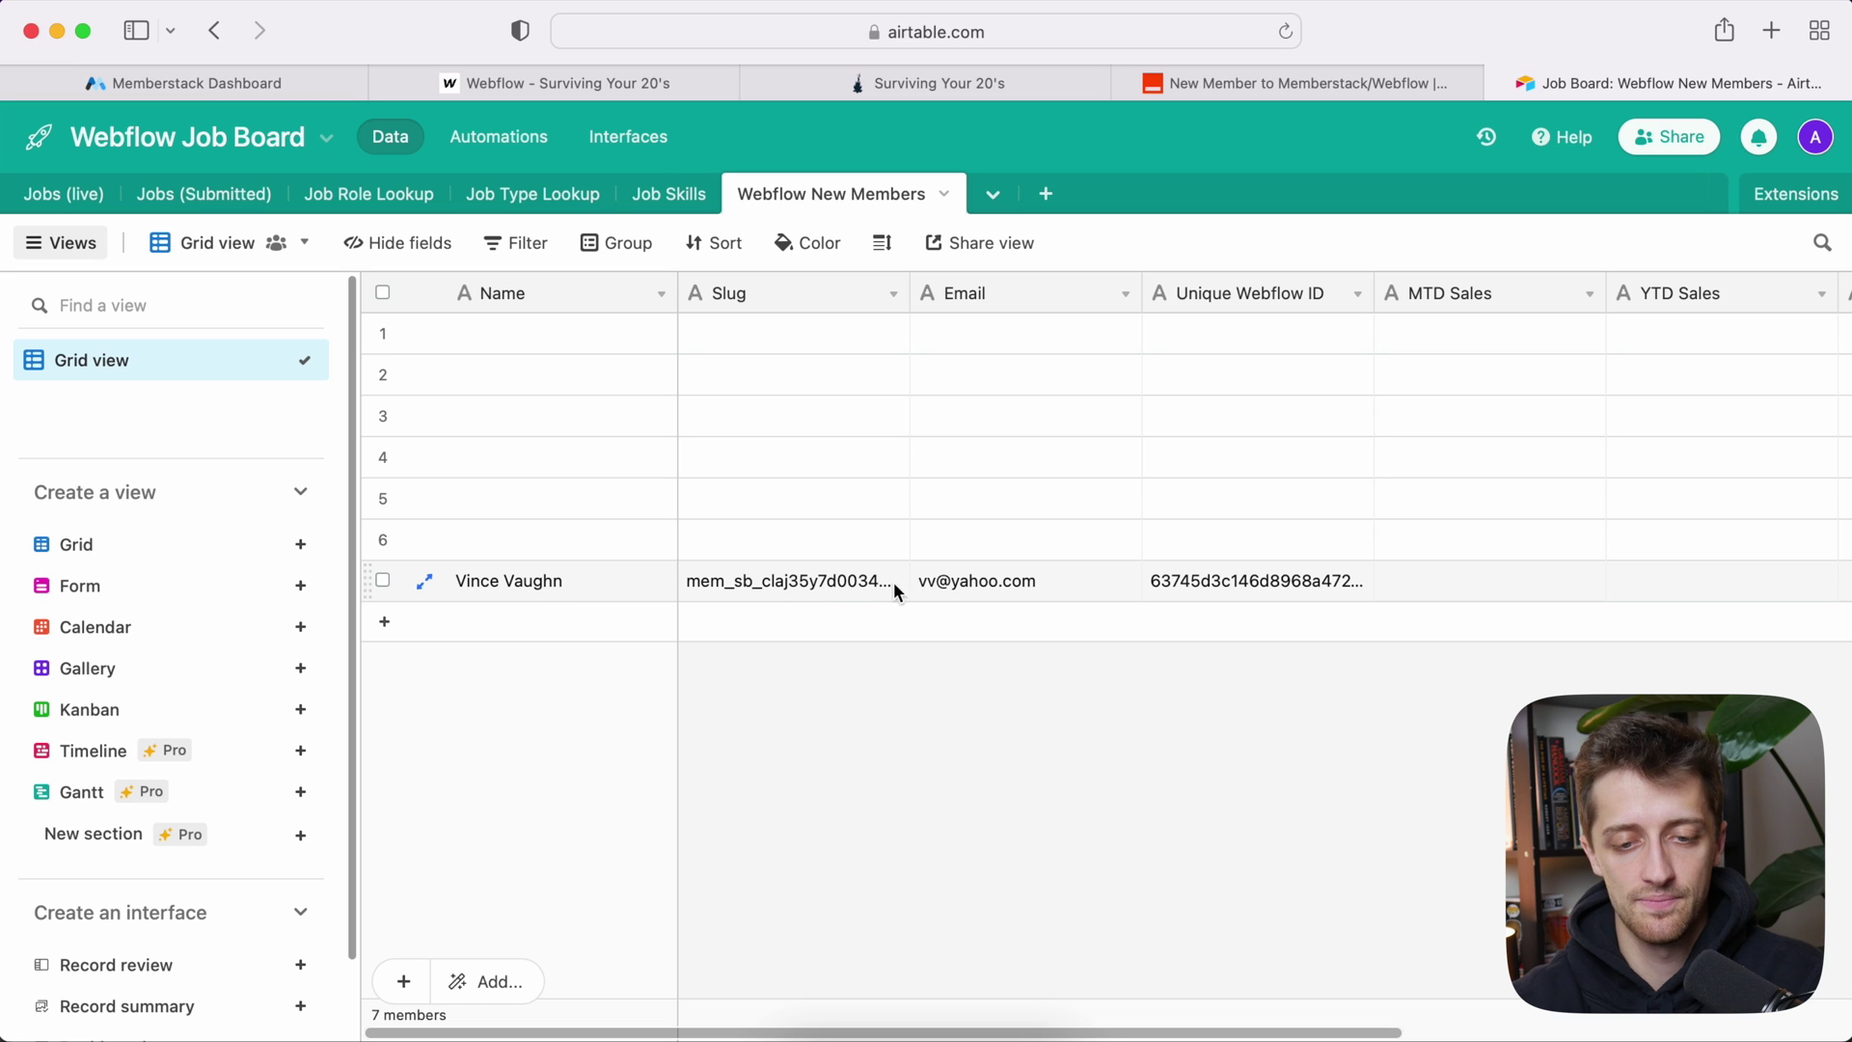
Step: Select the six empty rows and delete them, keeping only the new member record
{"action": "scroll", "coordinate": [1187, 590], "scroll_direction": "right", "scroll_amount": 2}
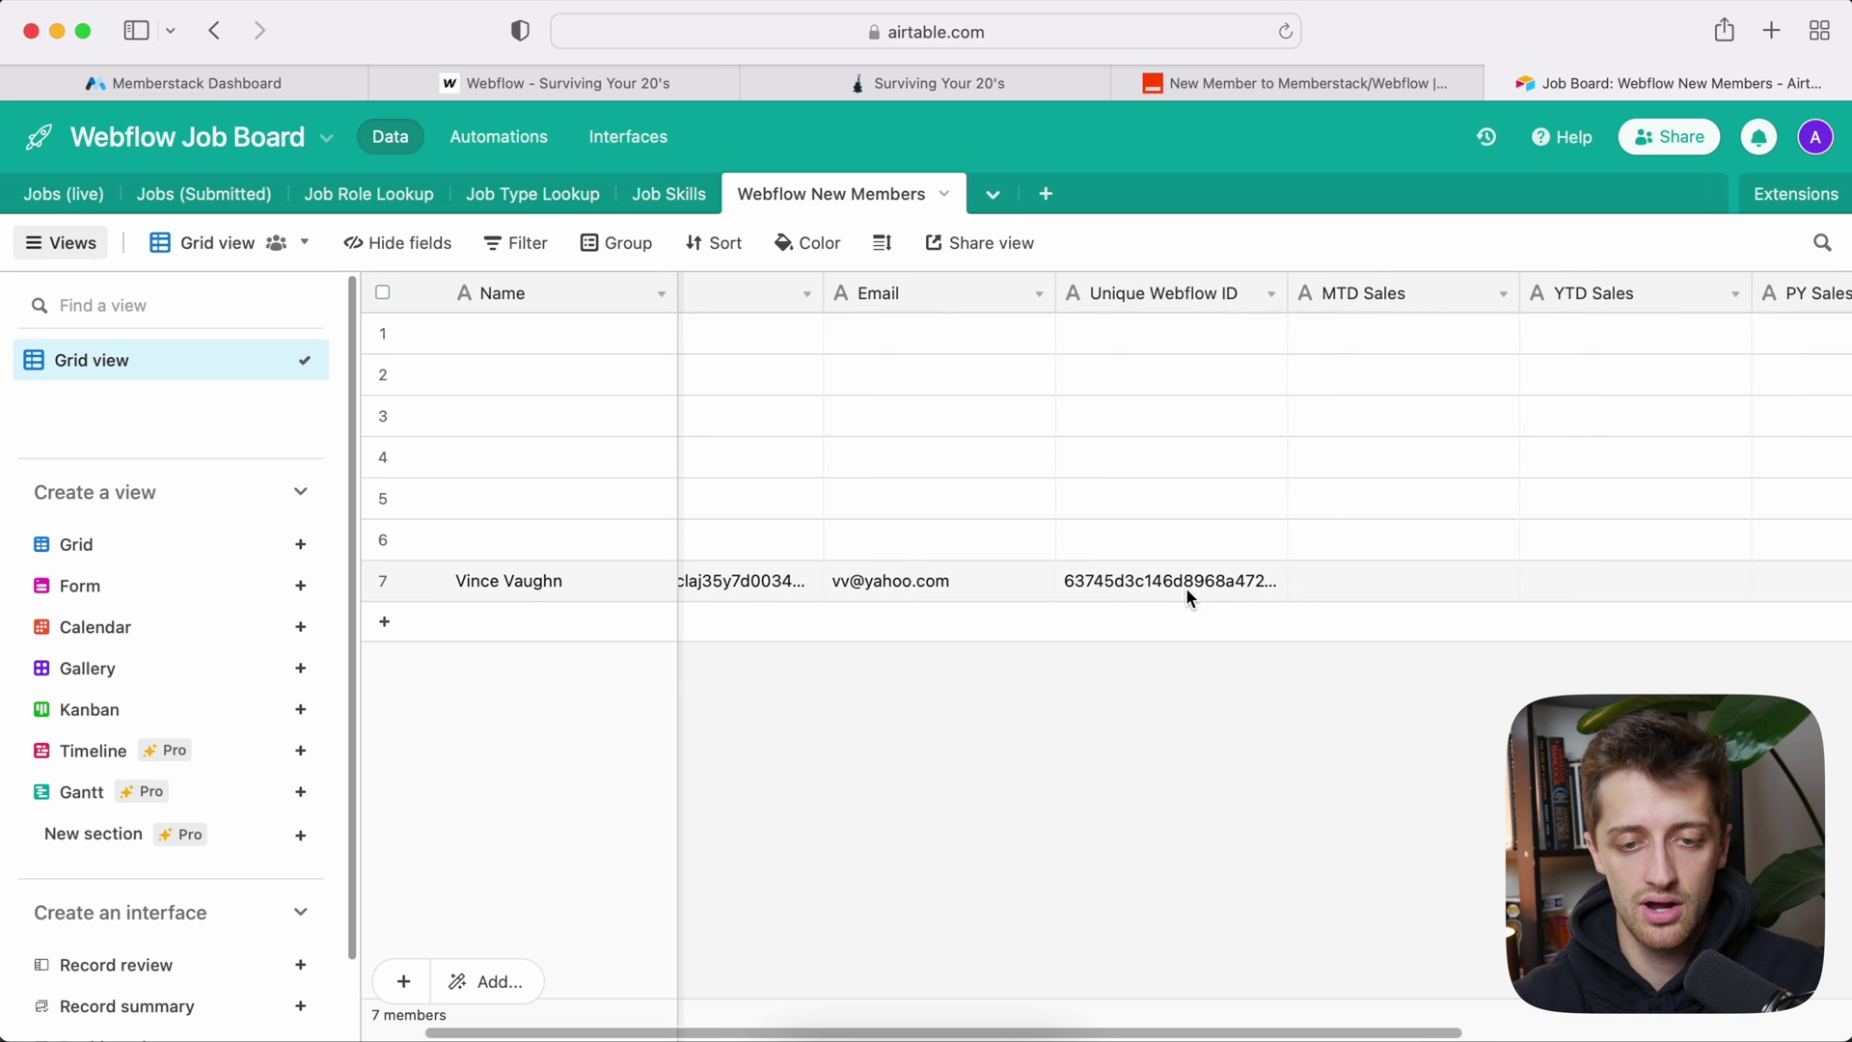
{"action": "scroll", "coordinate": [1186, 591], "scroll_direction": "right", "scroll_amount": 5}
{"action": "scroll", "coordinate": [1187, 596], "scroll_direction": "left", "scroll_amount": 7}
{"action": "left_click", "coordinate": [383, 333]}
{"action": "left_click", "coordinate": [383, 374]}
{"action": "left_click", "coordinate": [382, 414]}
{"action": "left_click", "coordinate": [383, 456]}
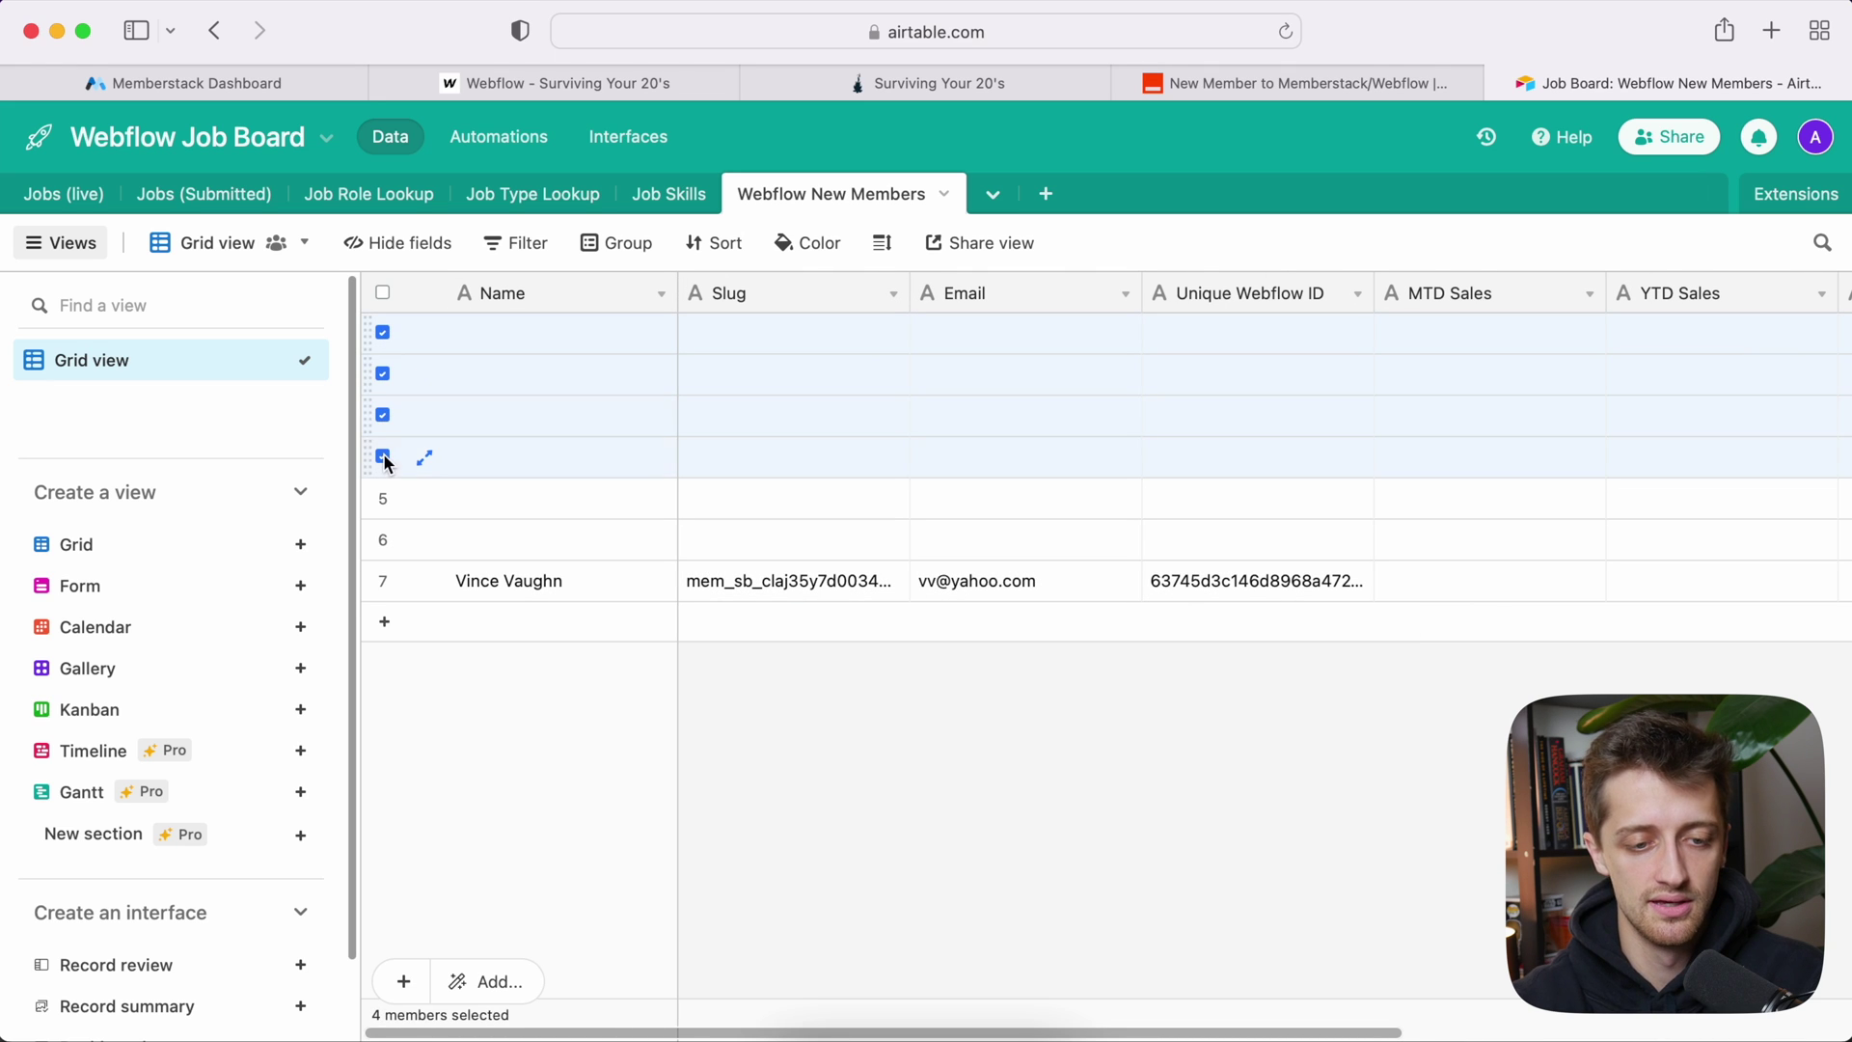
{"action": "left_click", "coordinate": [382, 539]}
{"action": "key", "text": "Delete"}
{"action": "right_click", "coordinate": [564, 405]}
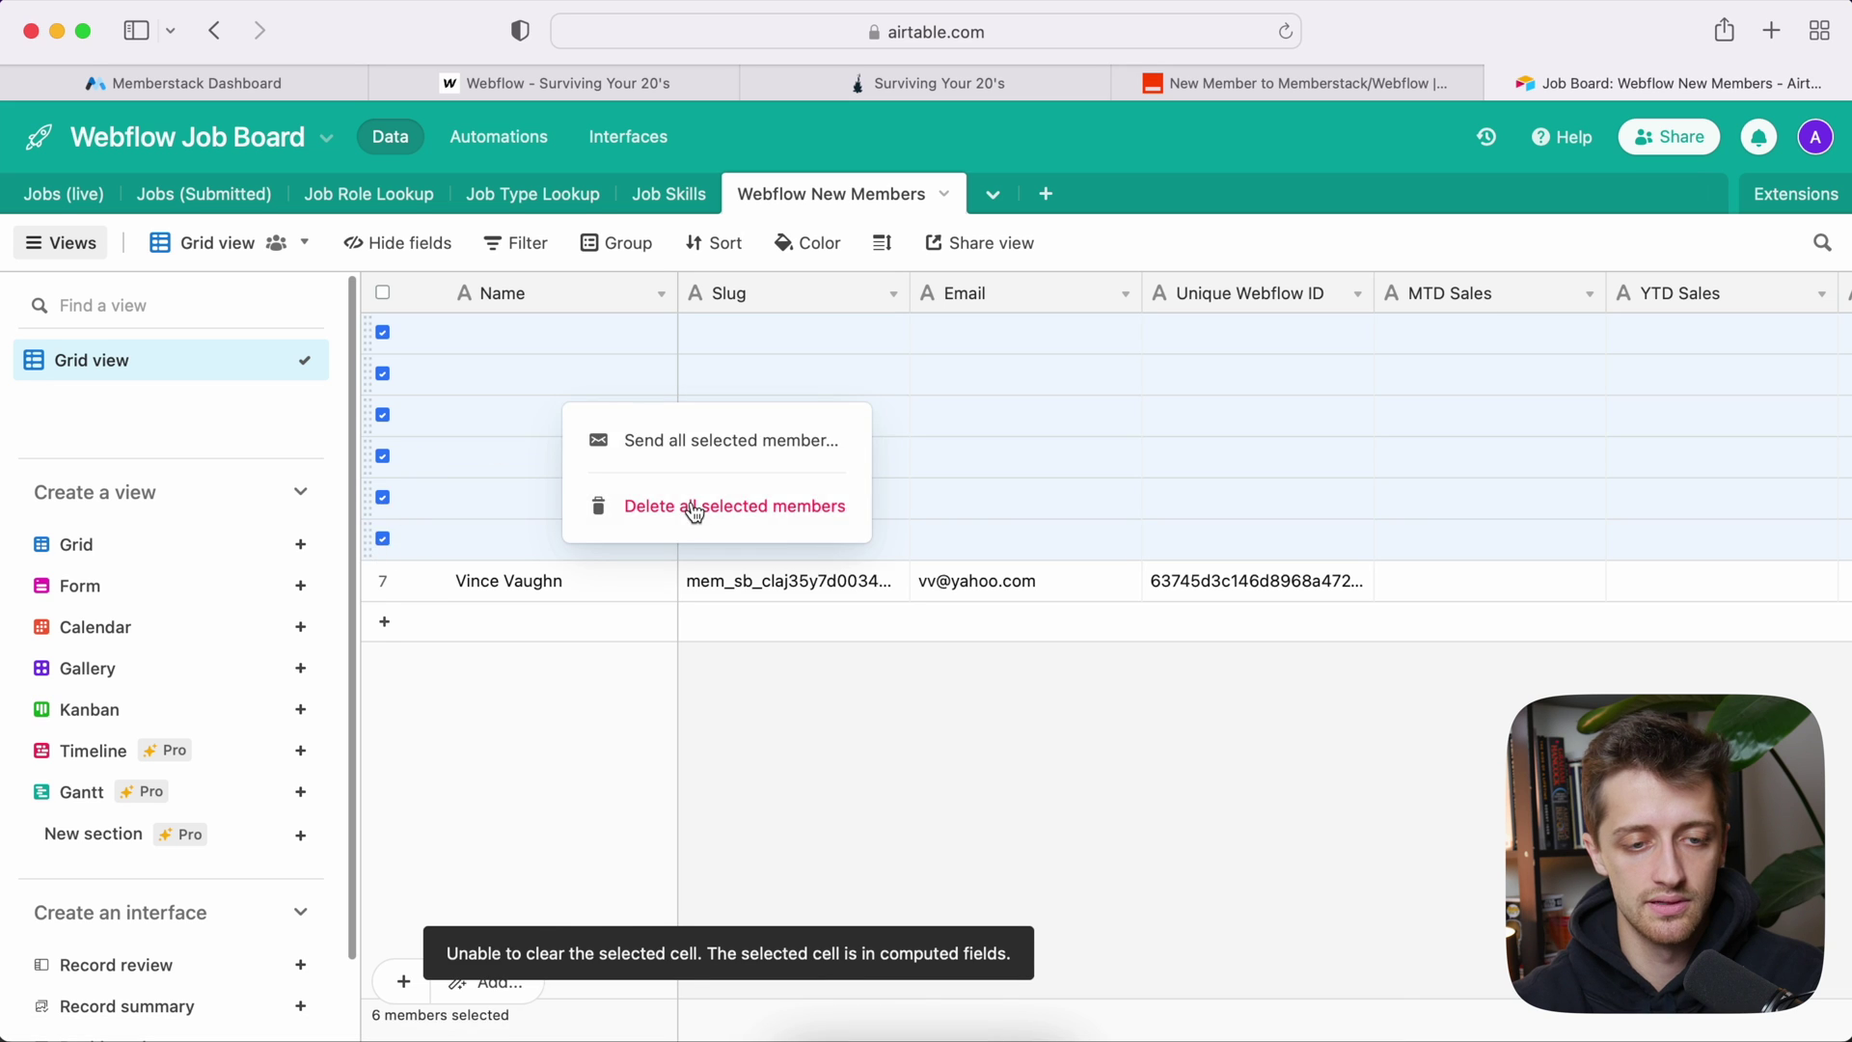
{"action": "left_click", "coordinate": [695, 509]}
{"action": "scroll", "coordinate": [1225, 364], "scroll_direction": "right", "scroll_amount": 10}
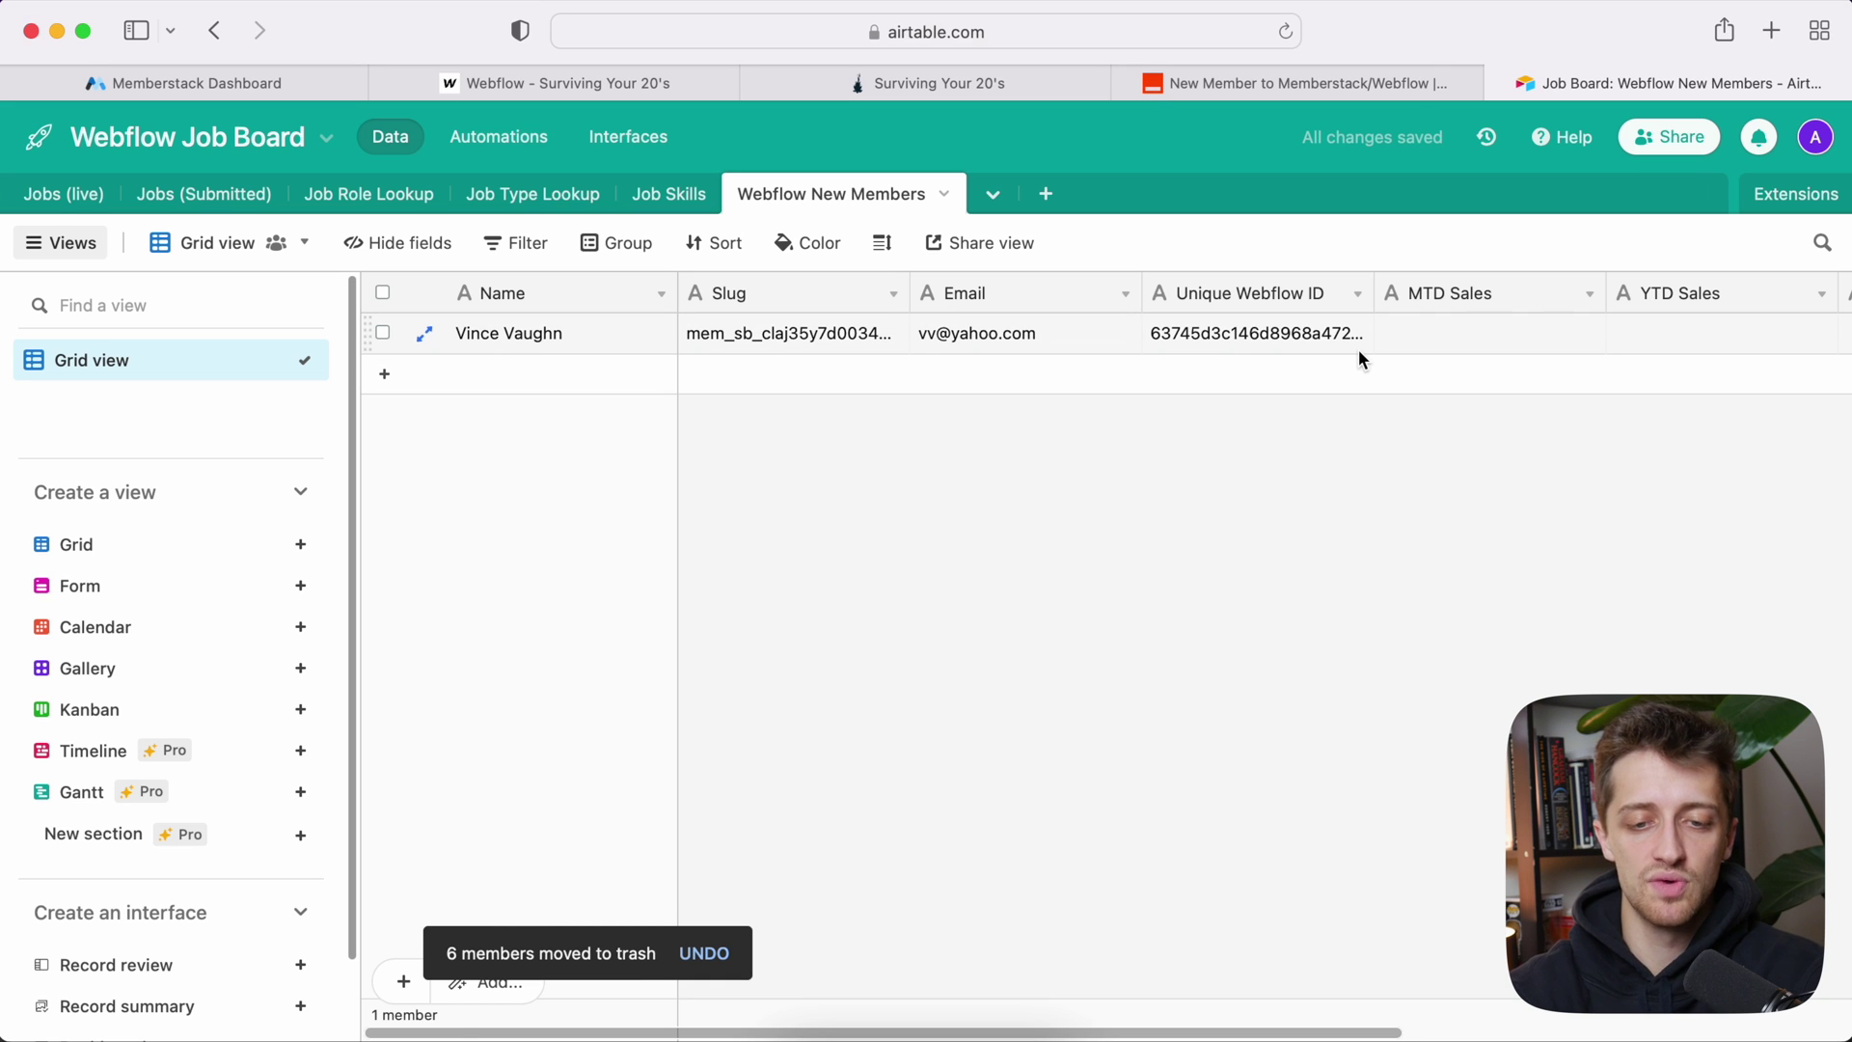
{"action": "scroll", "coordinate": [1357, 349], "scroll_direction": "right", "scroll_amount": 5}
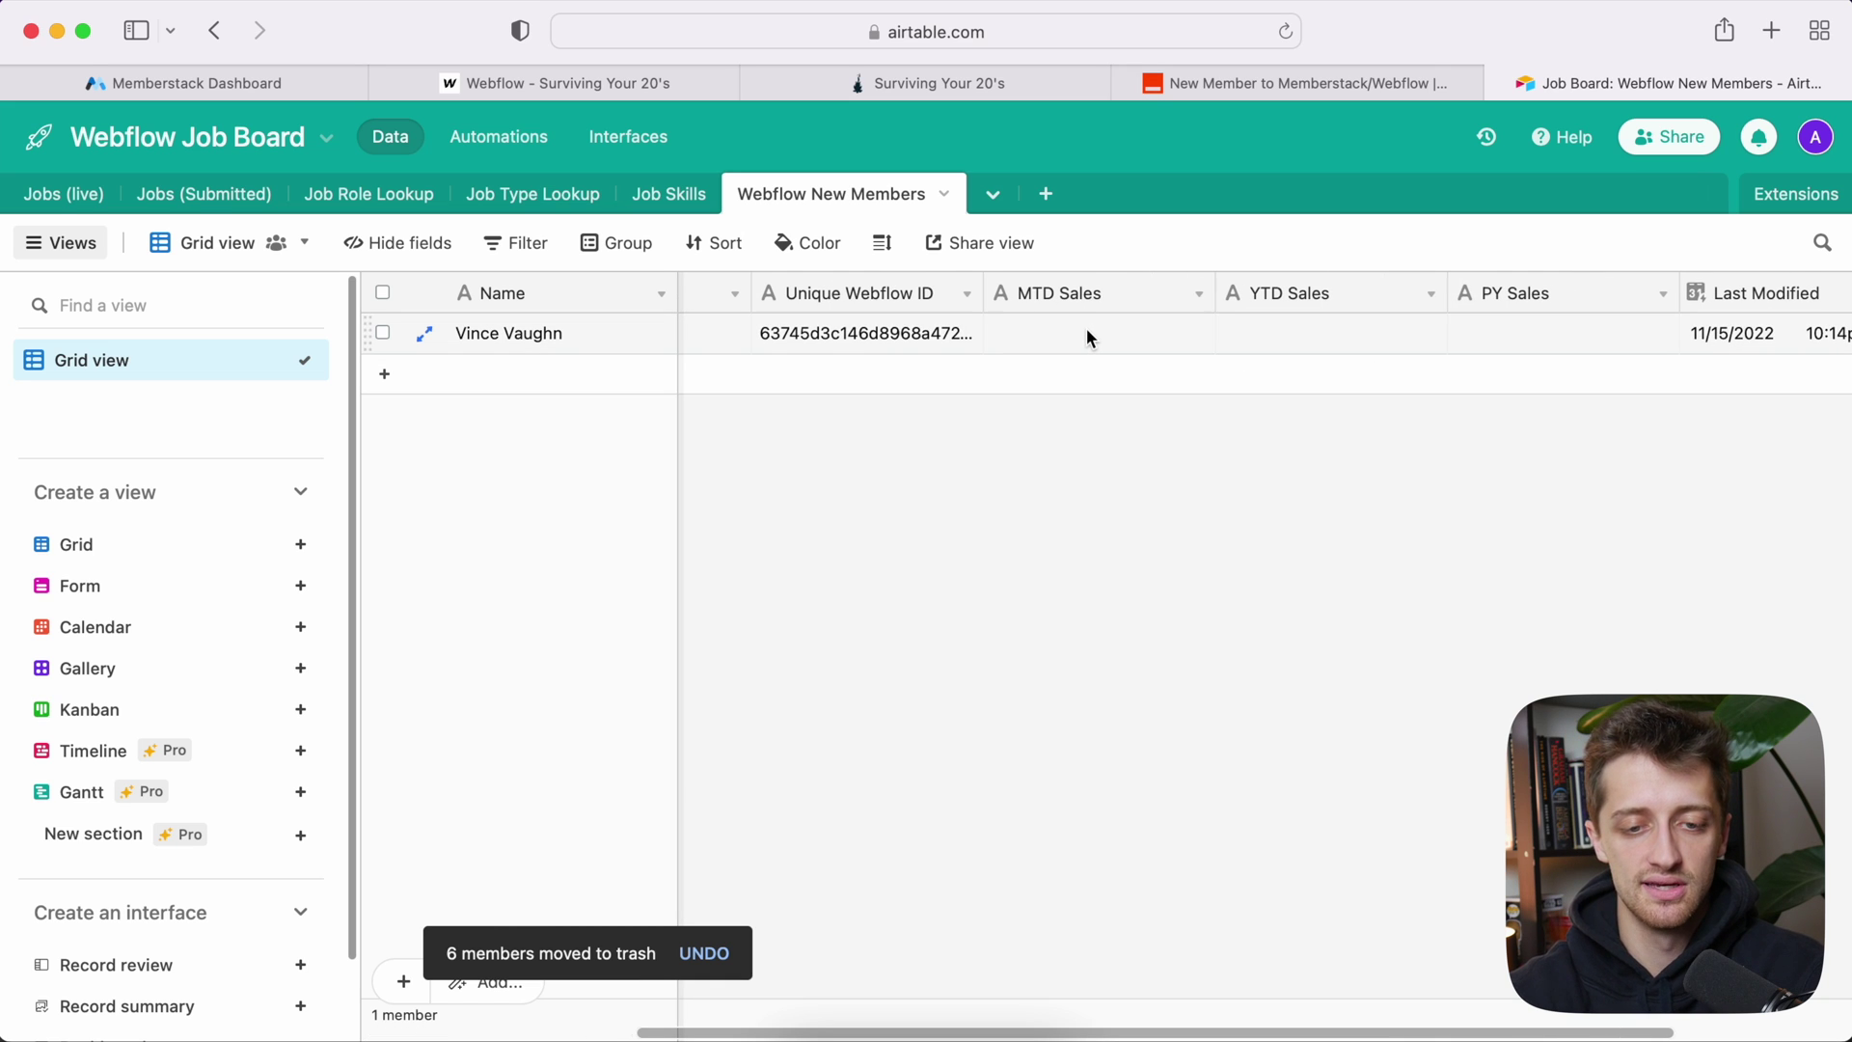
Step: Enter MTD Sales 3000, YTD Sales 25000 and PY Sales 45000 for the test member
{"action": "left_click", "coordinate": [1086, 331]}
{"action": "type", "text": "3000"}
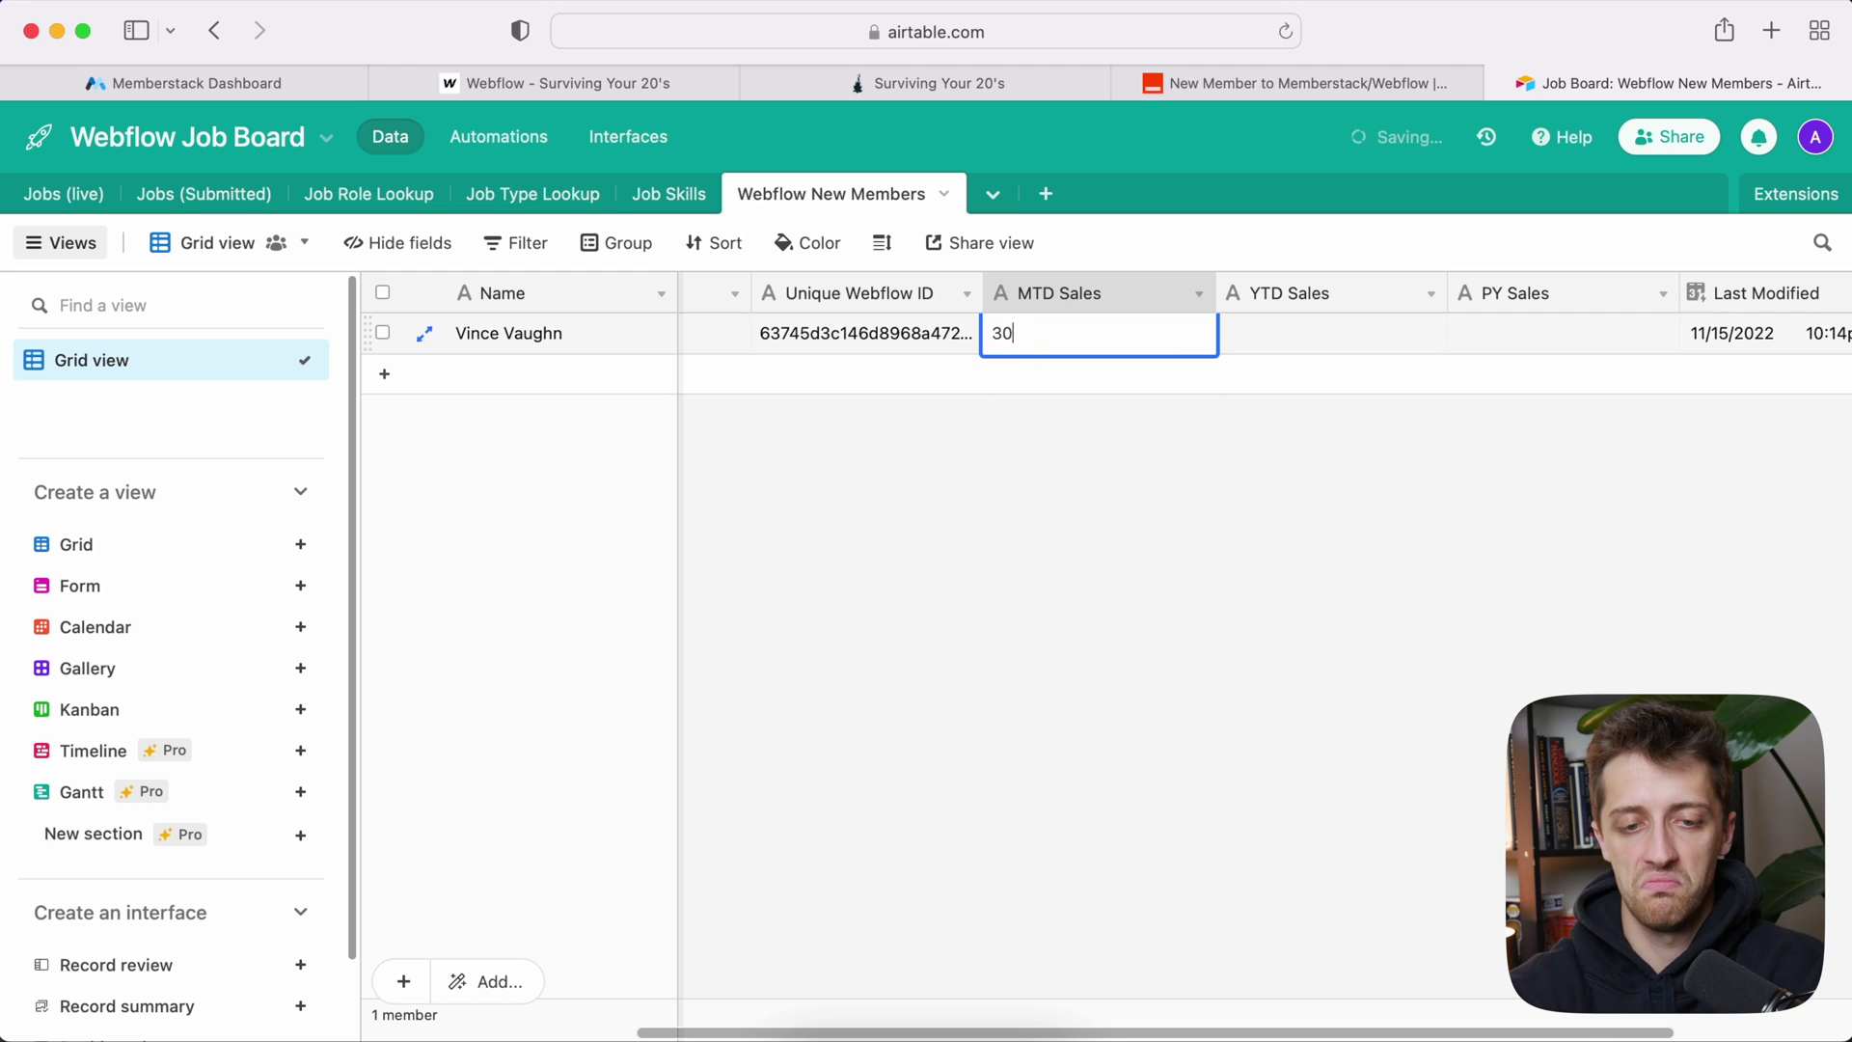
{"action": "left_click", "coordinate": [1296, 322]}
{"action": "type", "text": "25000"}
{"action": "left_click", "coordinate": [1492, 337]}
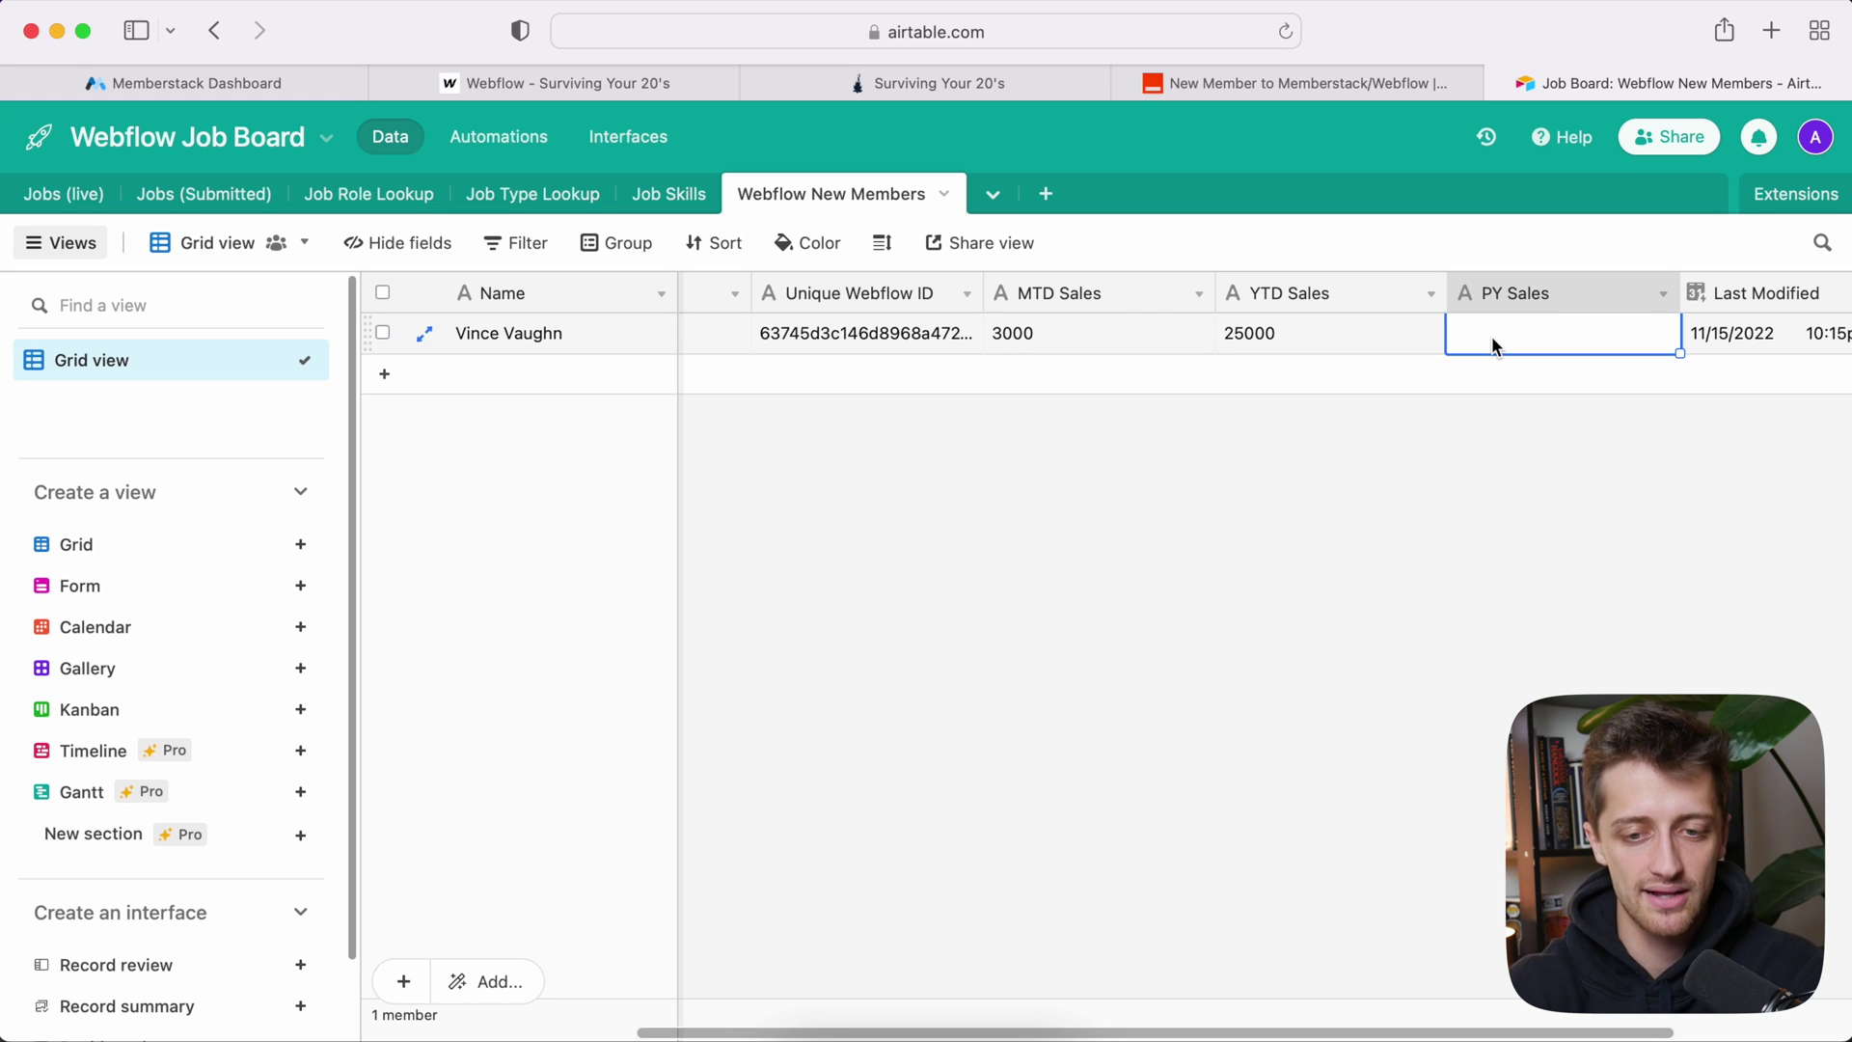
{"action": "type", "text": "45000"}
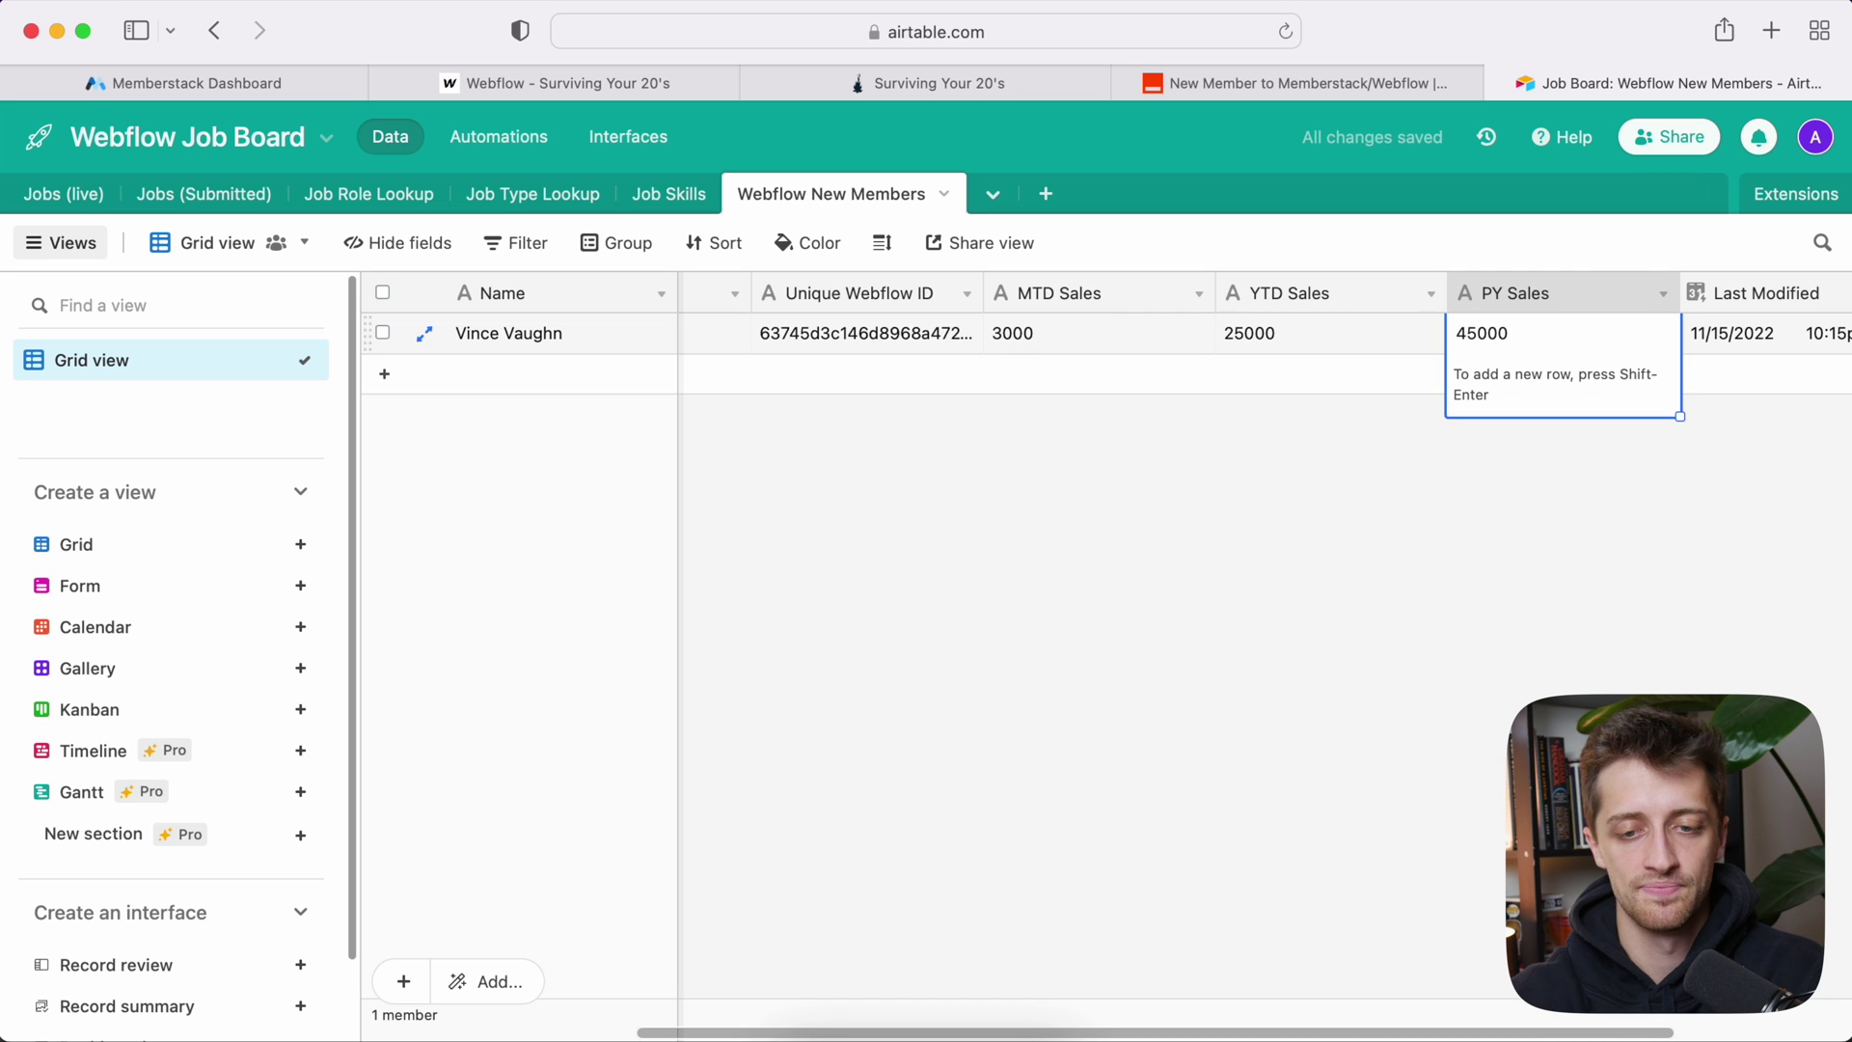
{"action": "left_click", "coordinate": [1405, 397]}
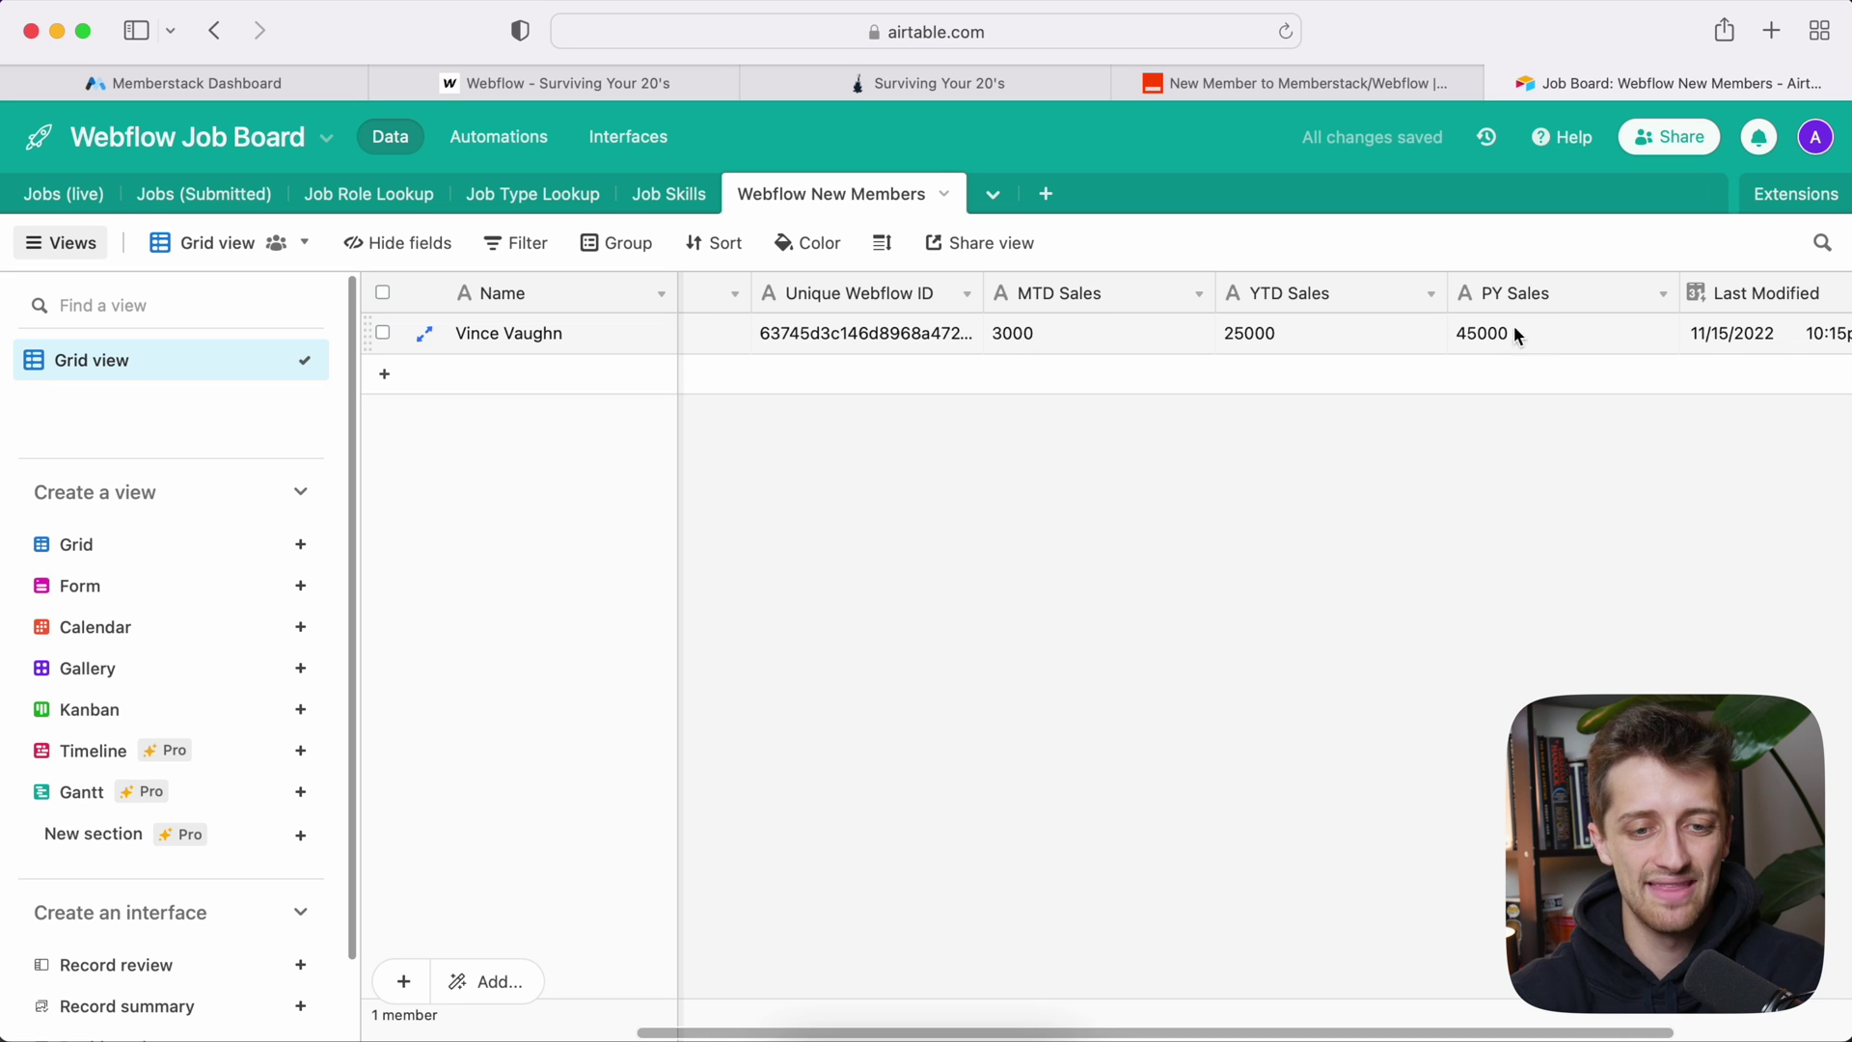
Step: Check the live welcome page's empty MTD, YTD and PY Sales cards, then return to Zapier
{"action": "left_click", "coordinate": [837, 85]}
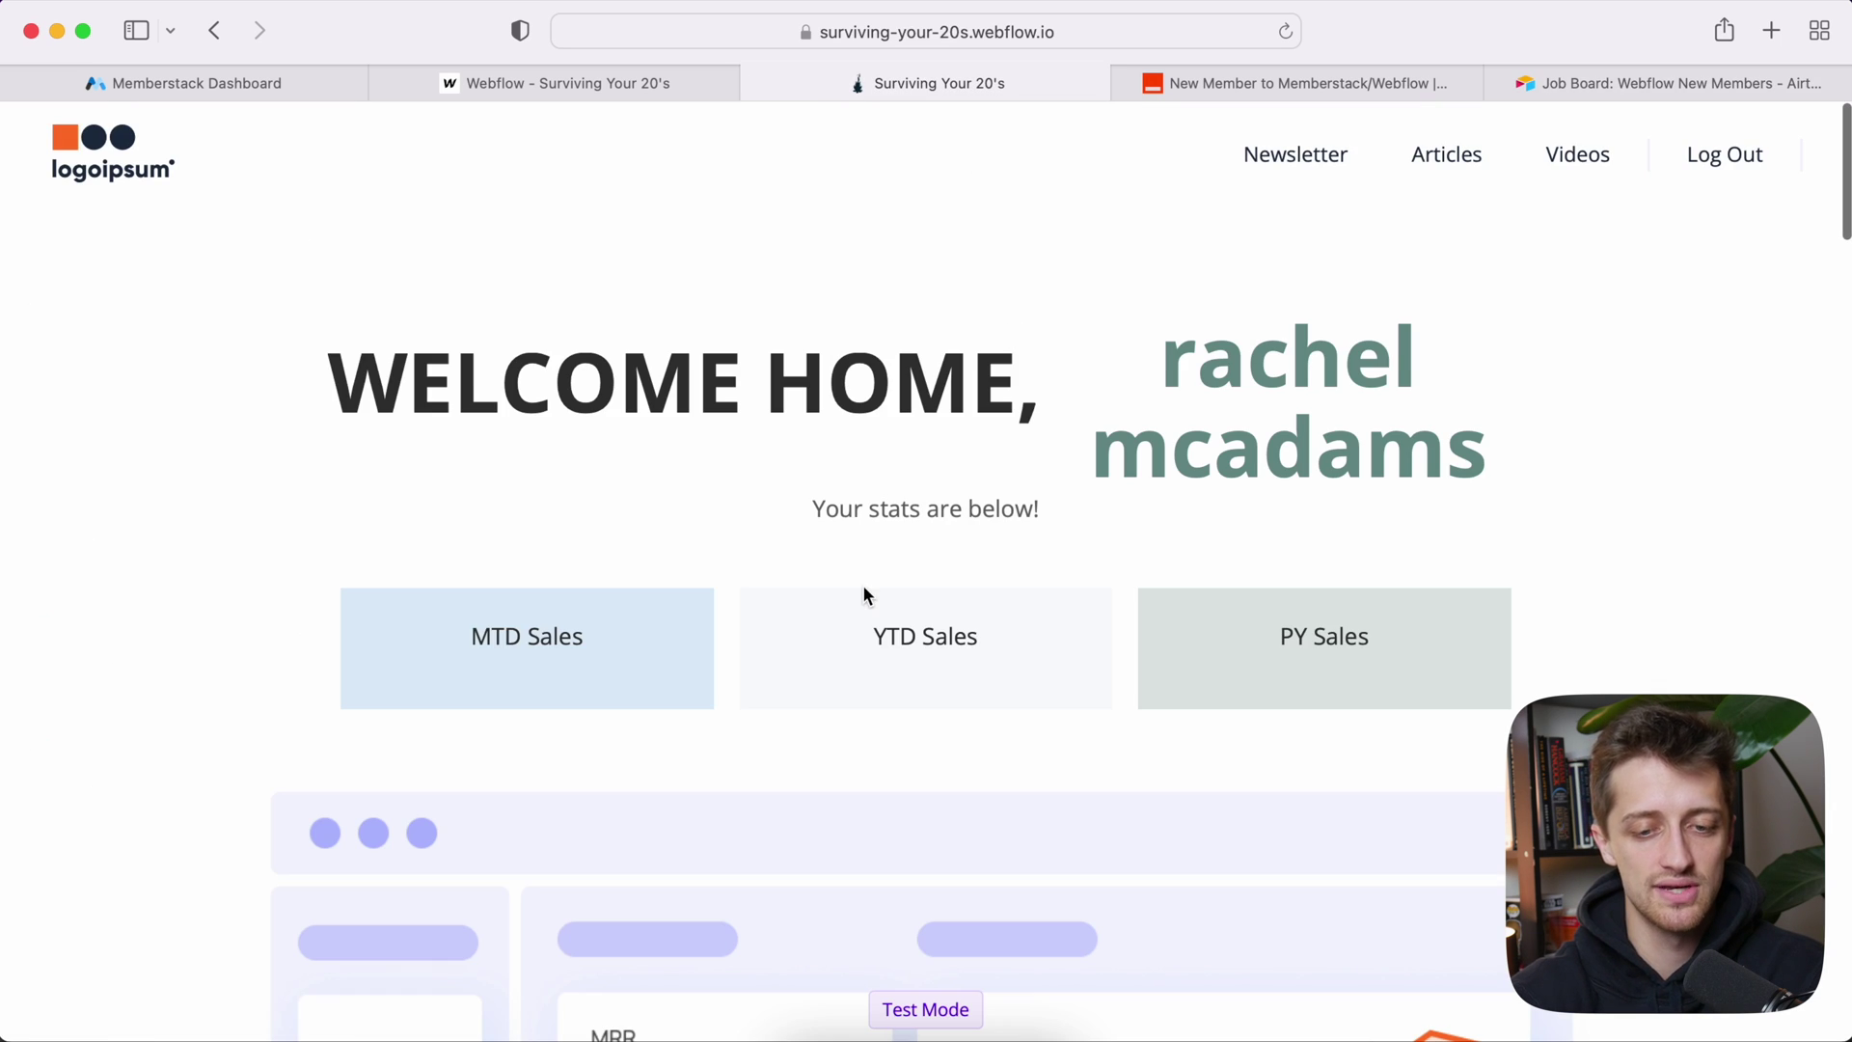
{"action": "scroll", "coordinate": [863, 588], "scroll_direction": "down", "scroll_amount": 1}
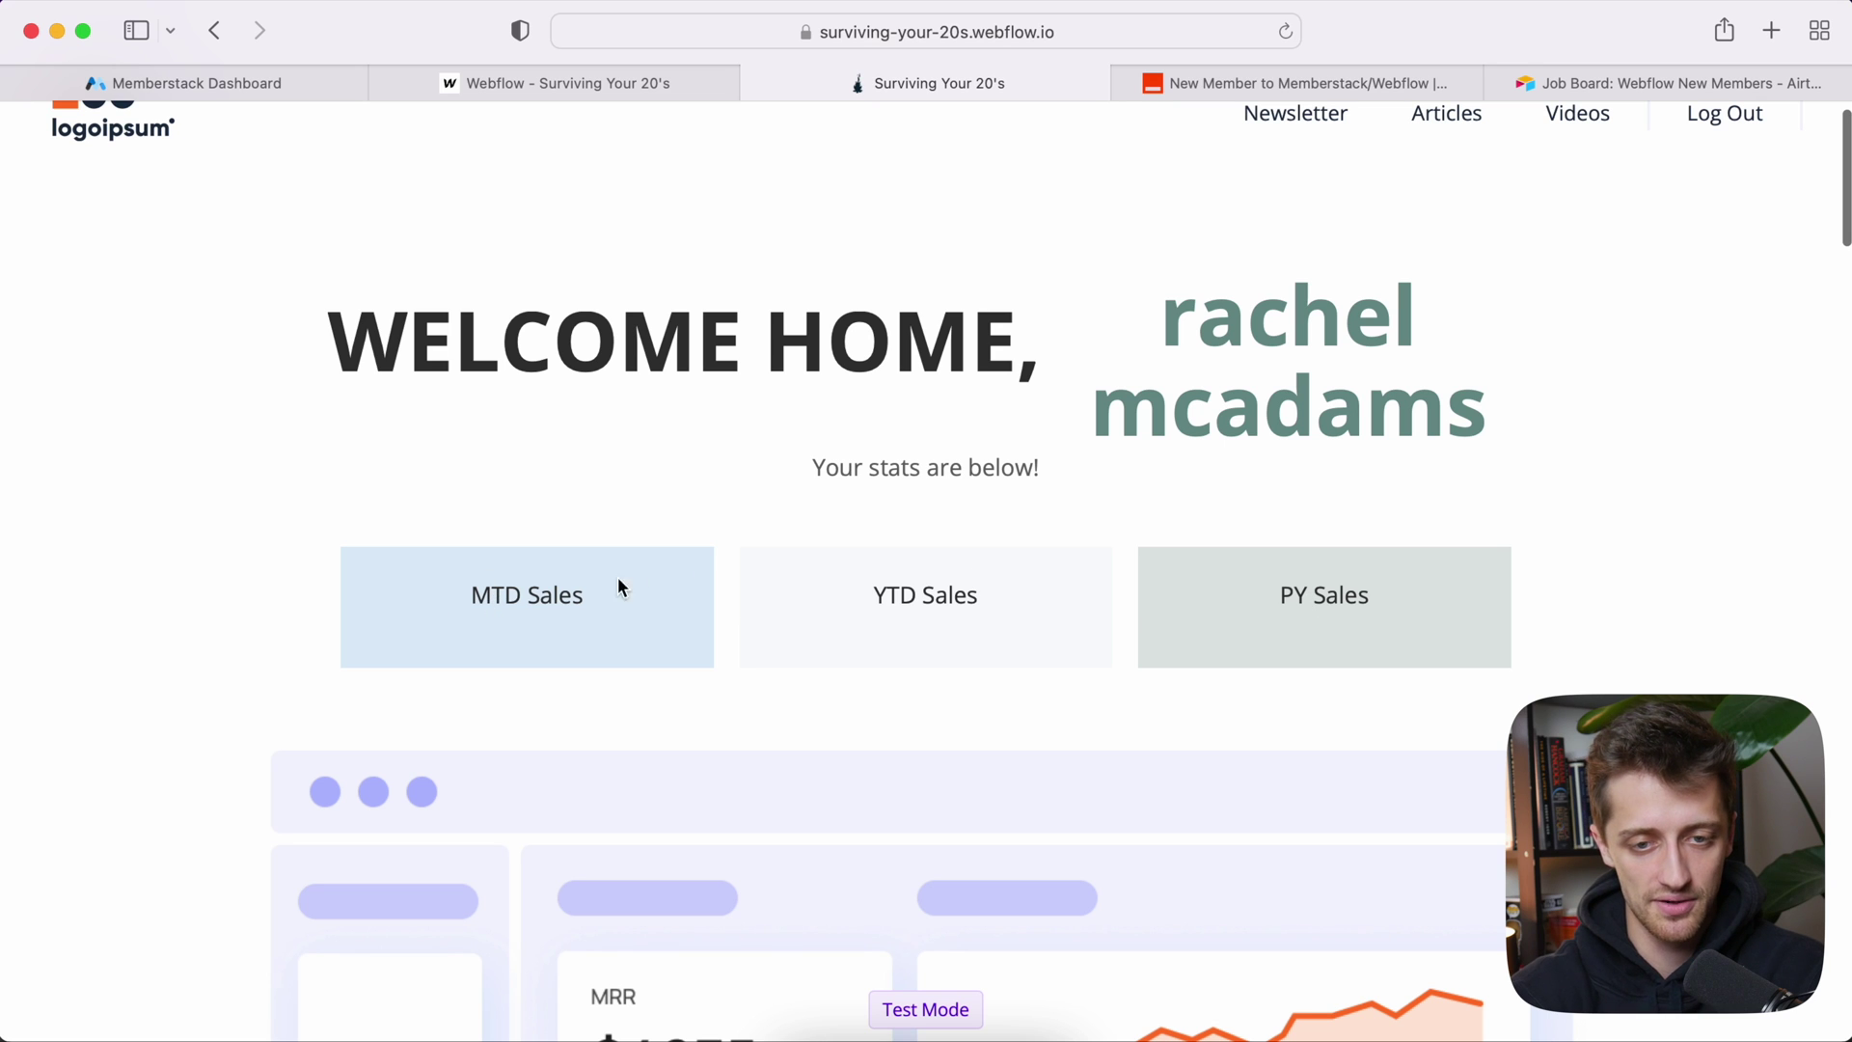
{"action": "scroll", "coordinate": [1218, 478], "scroll_direction": "up", "scroll_amount": 1}
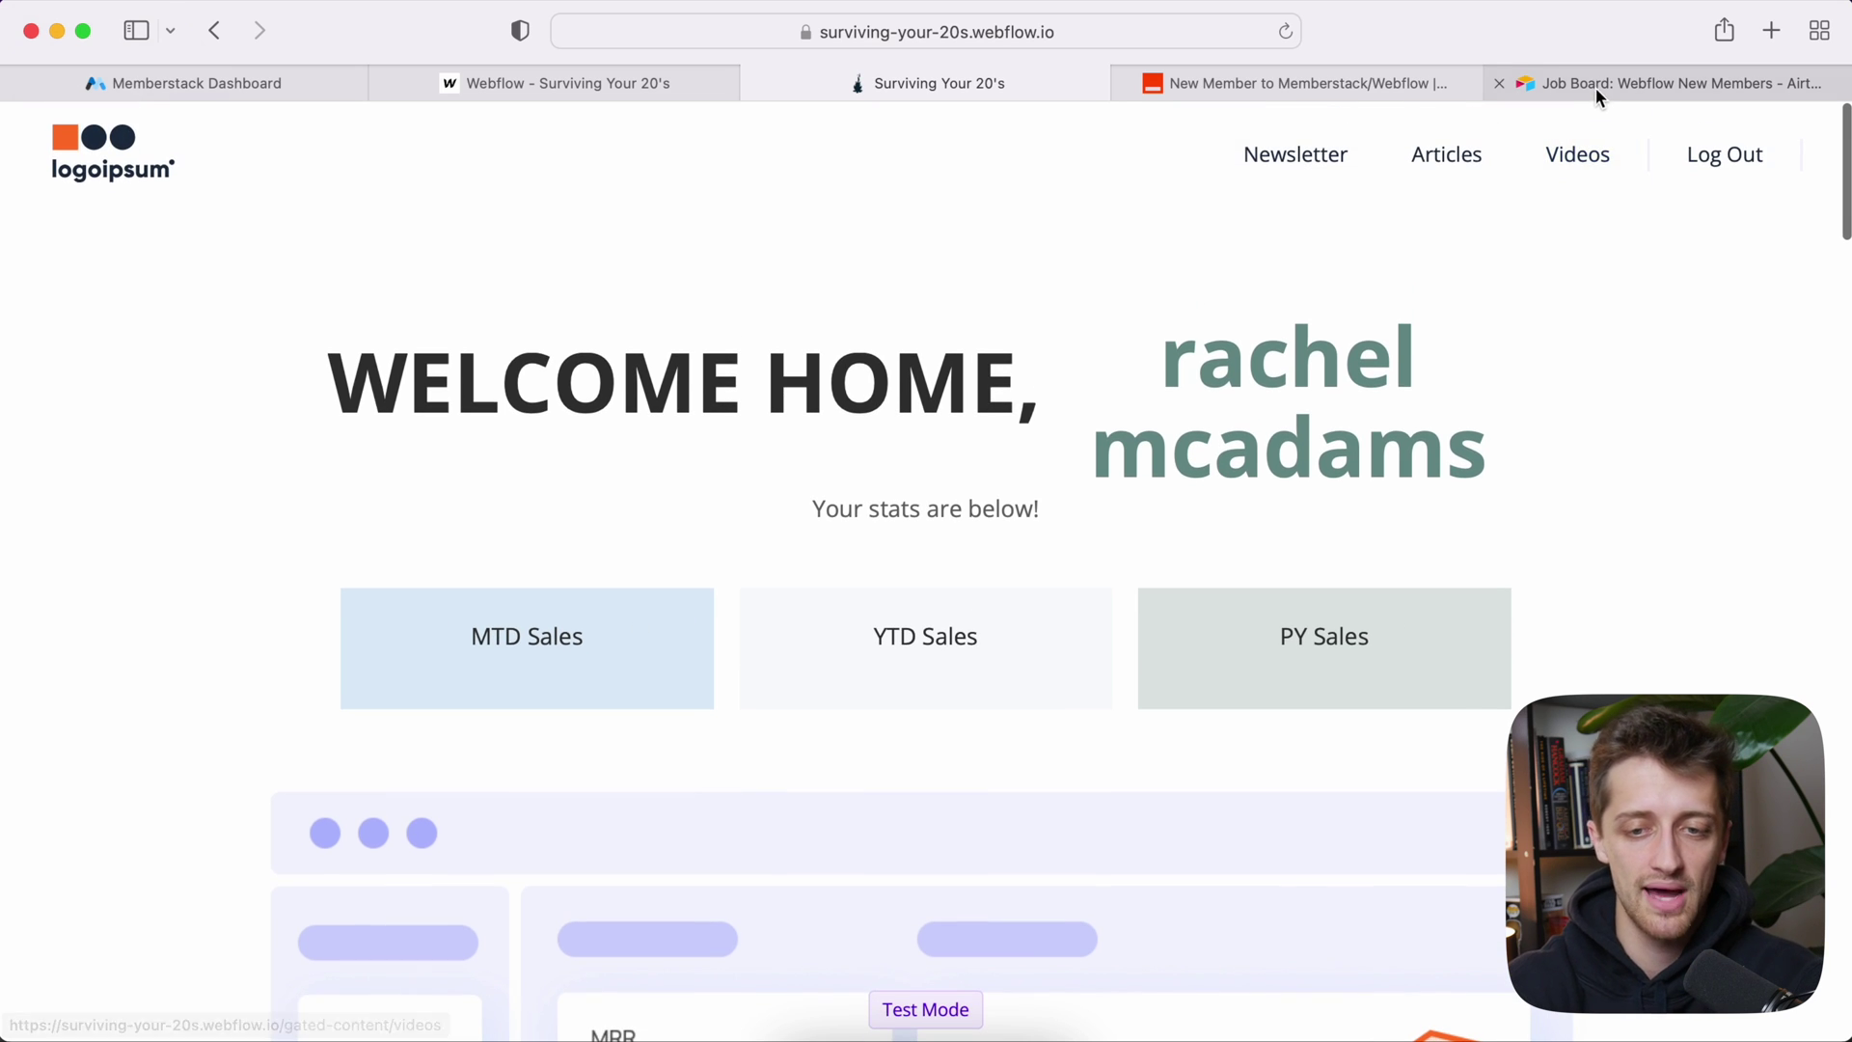
{"action": "mouse_move", "coordinate": [1597, 93]}
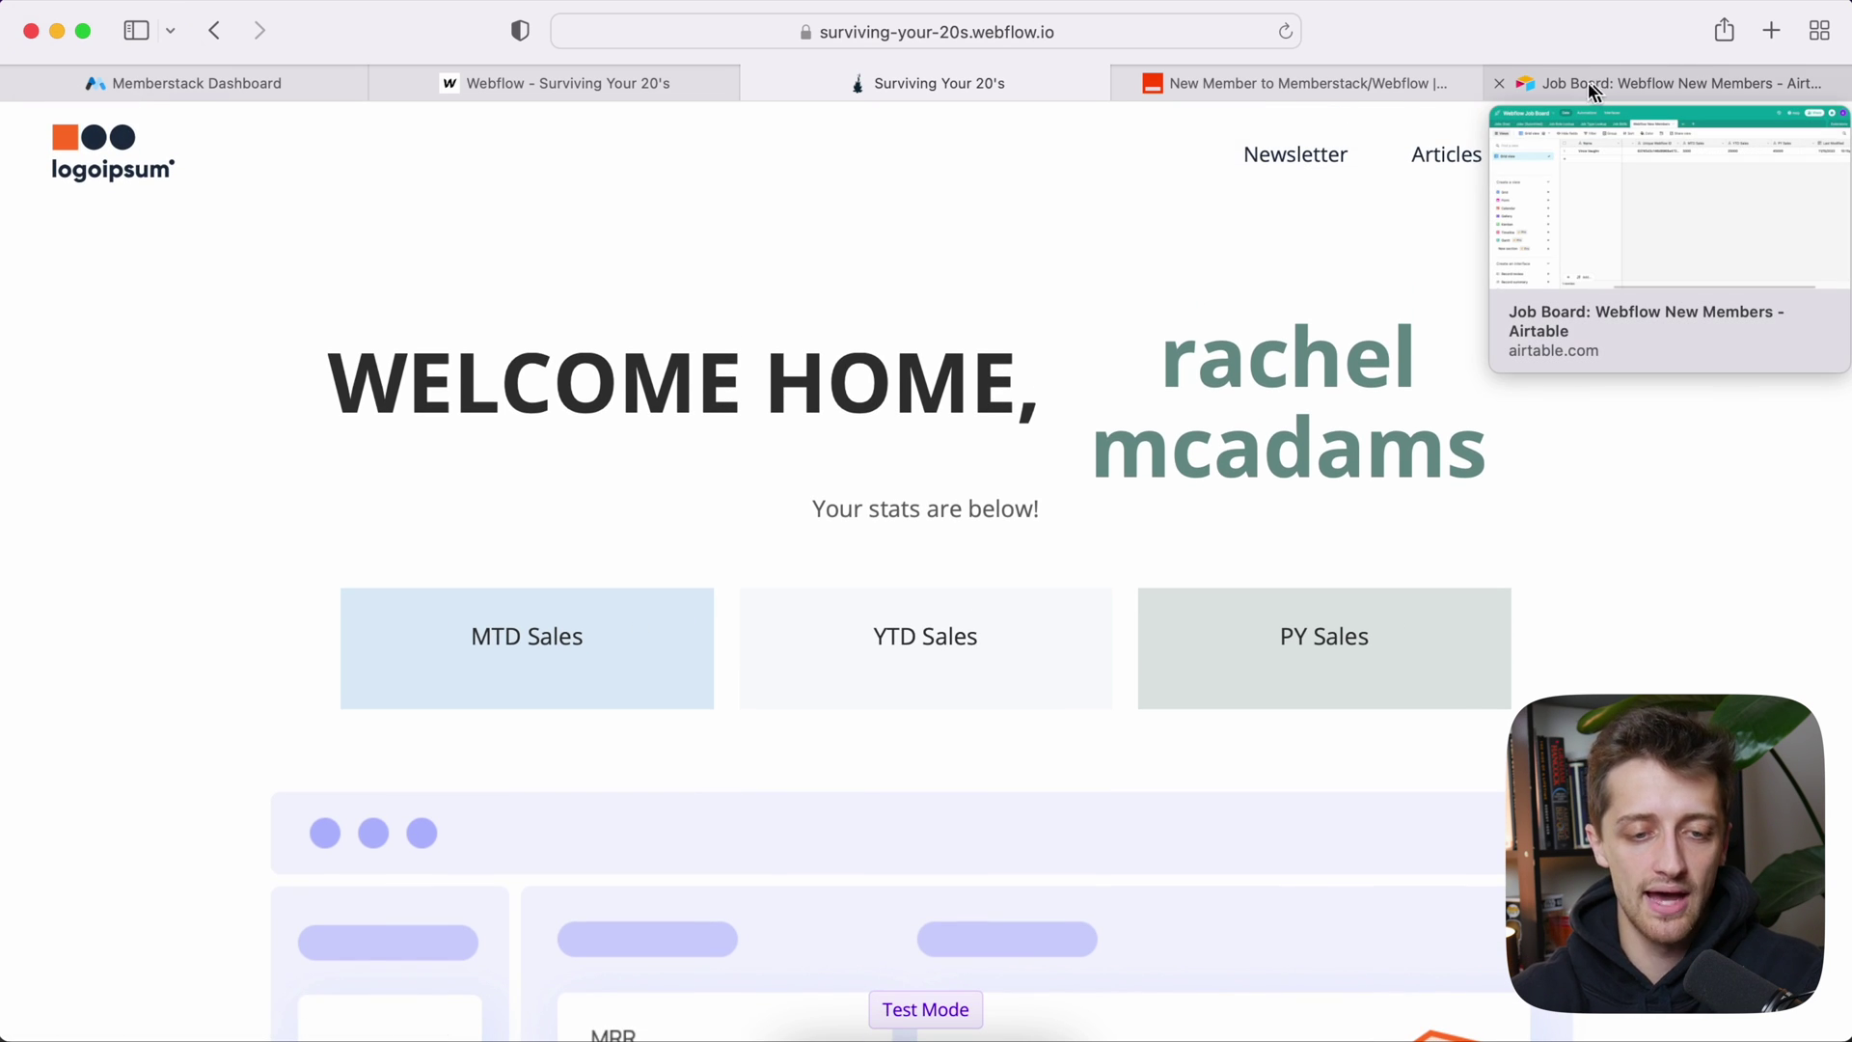
{"action": "left_click", "coordinate": [1377, 75]}
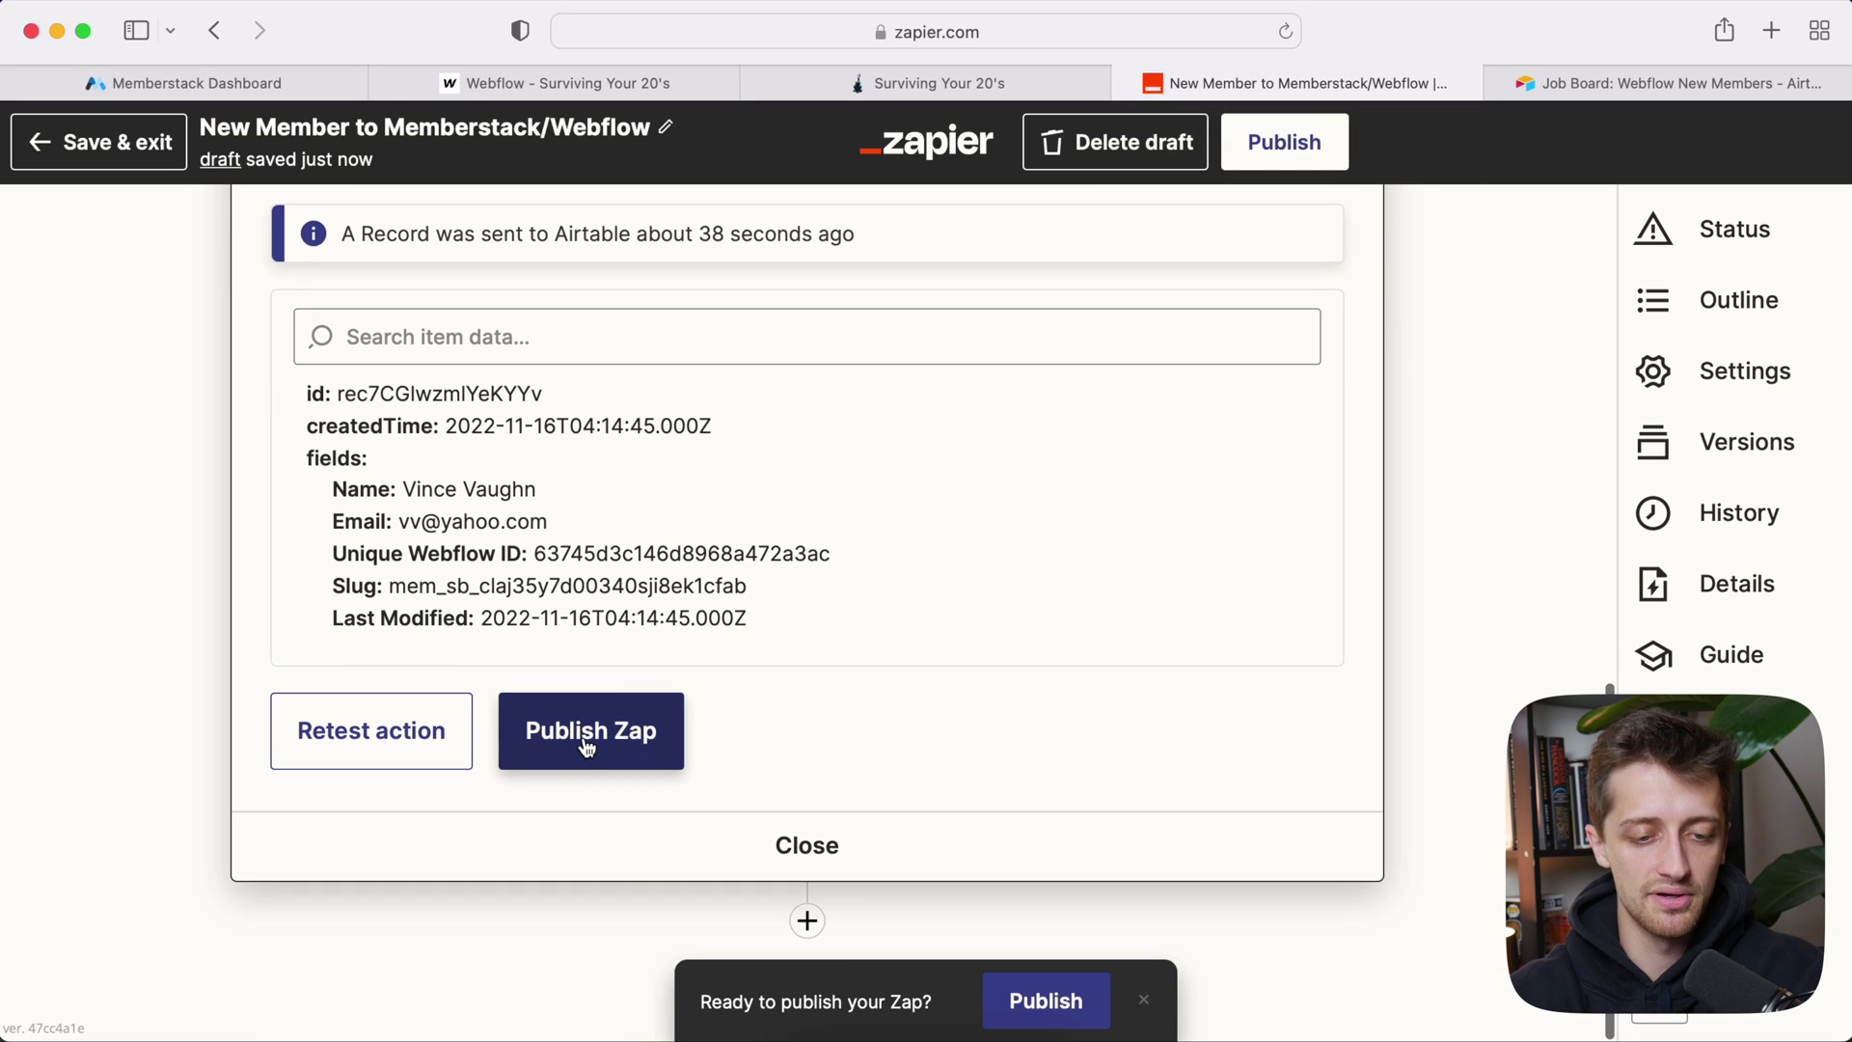
Step: Publish the zap with version description 'v3' and go back to My Zaps
{"action": "left_click", "coordinate": [586, 750]}
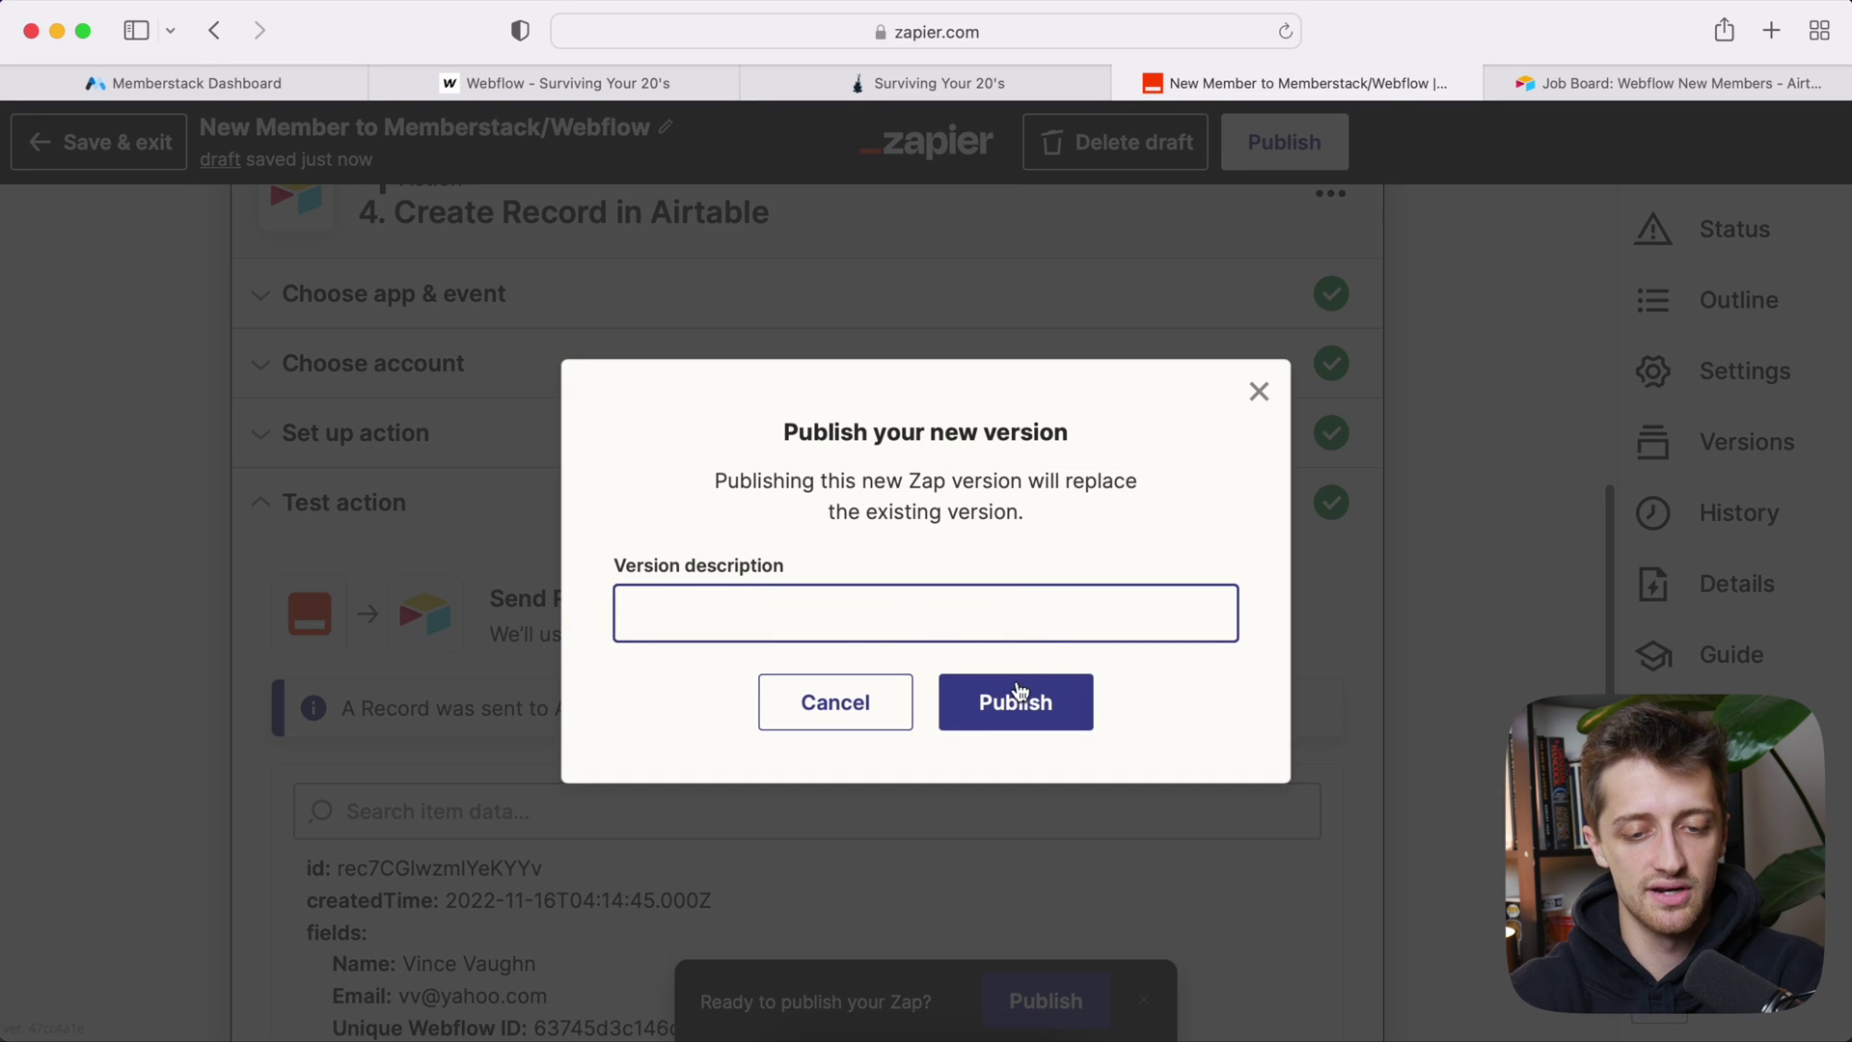
{"action": "type", "text": "v3"}
{"action": "left_click", "coordinate": [1056, 703]}
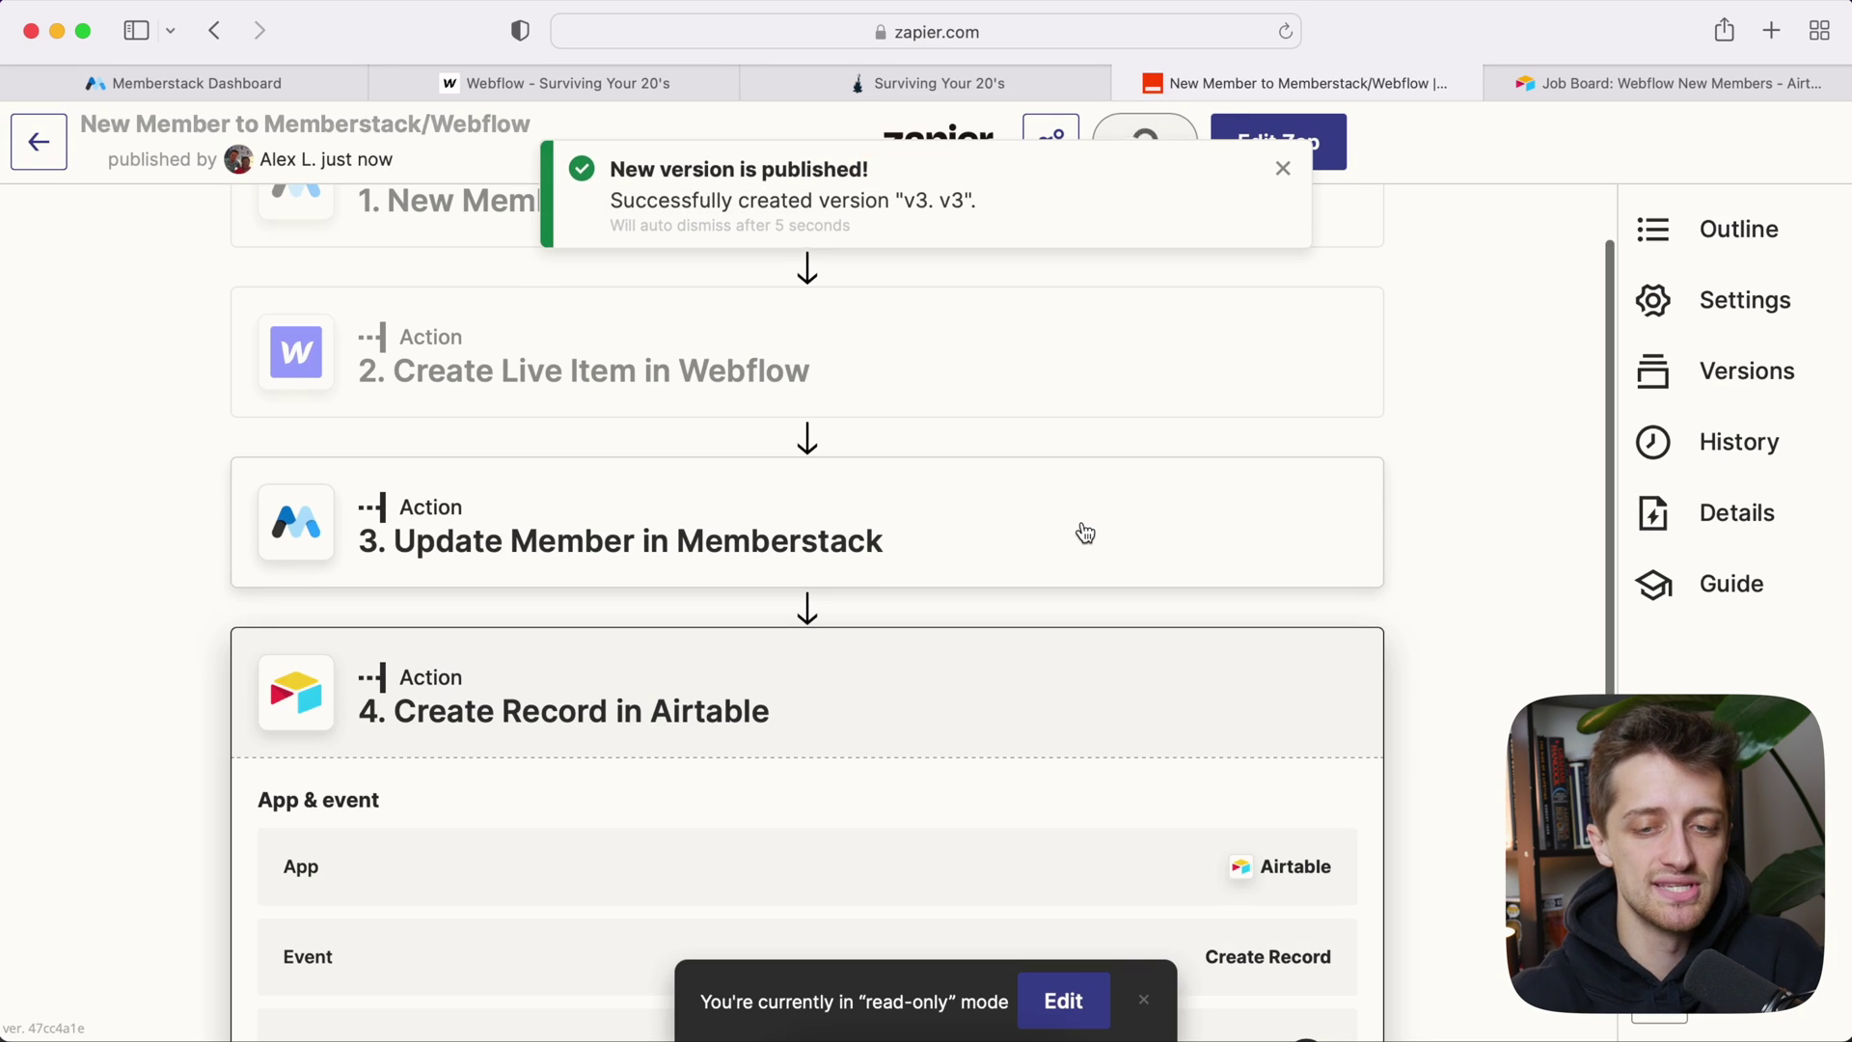
{"action": "left_click", "coordinate": [1669, 78]}
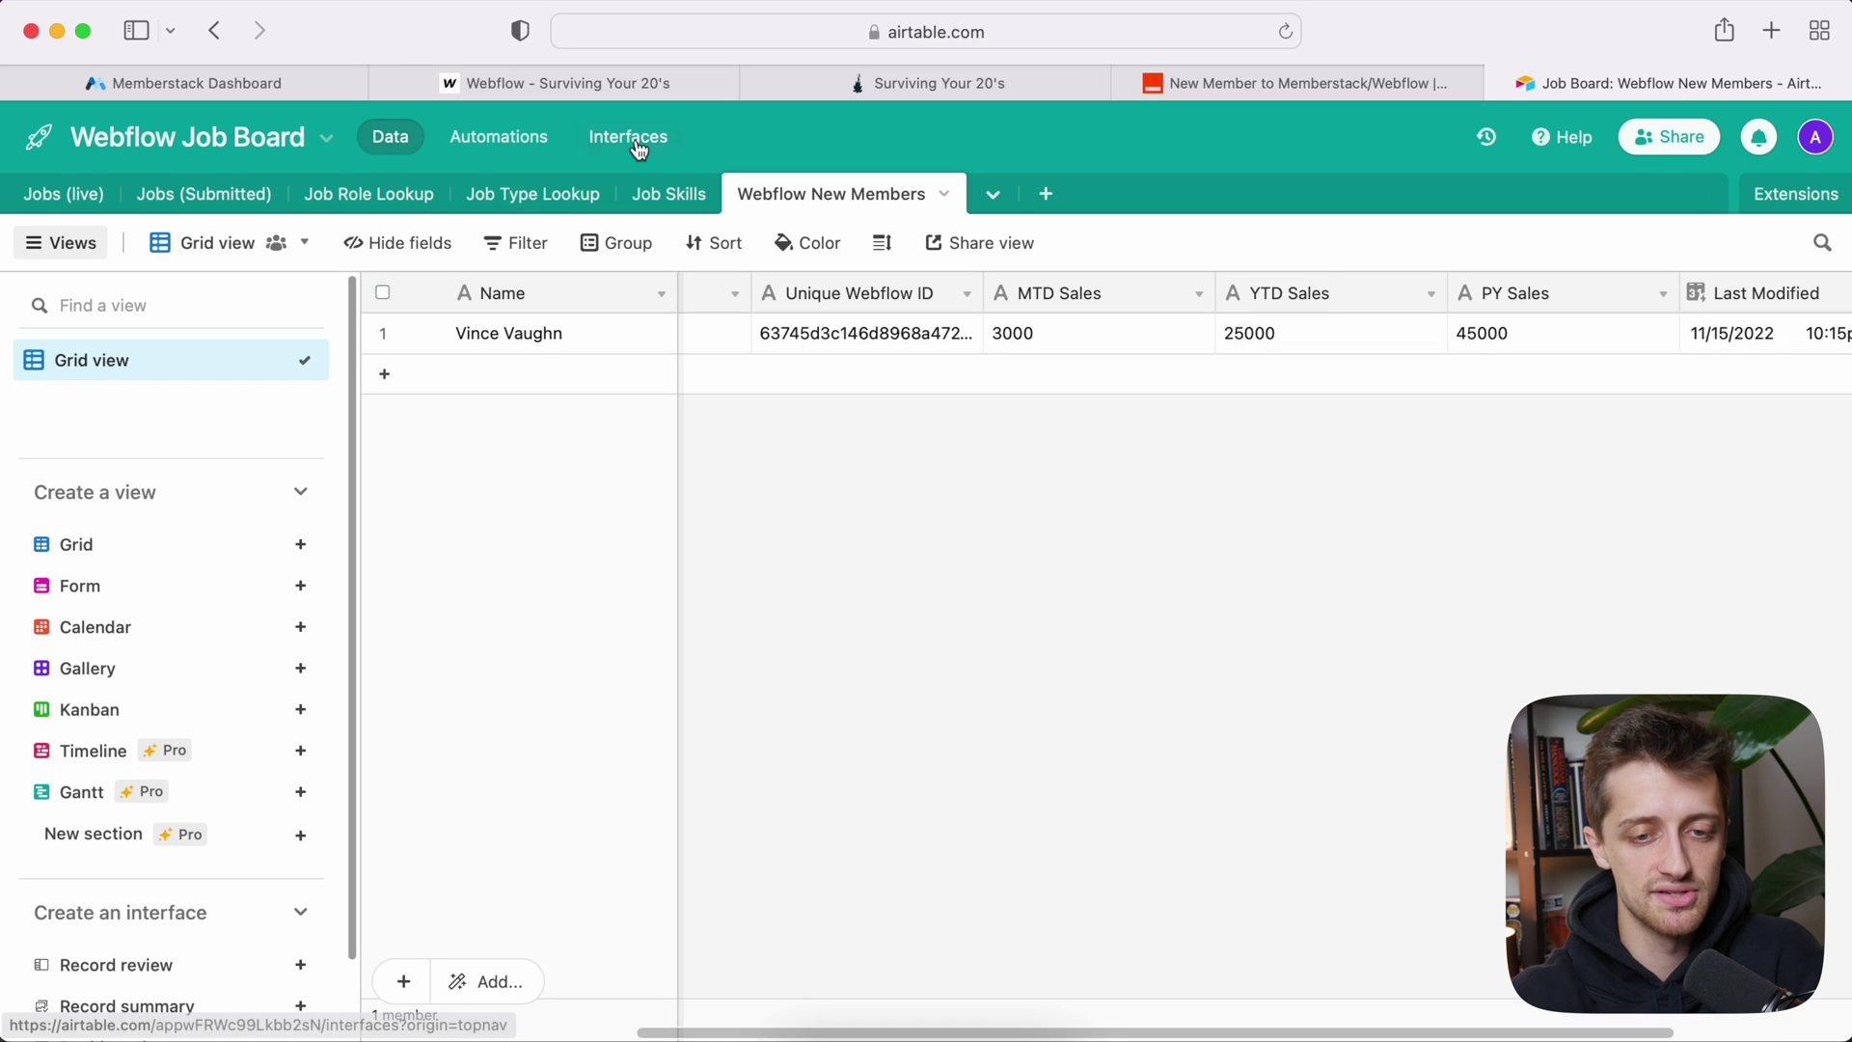
{"action": "left_click", "coordinate": [1241, 84]}
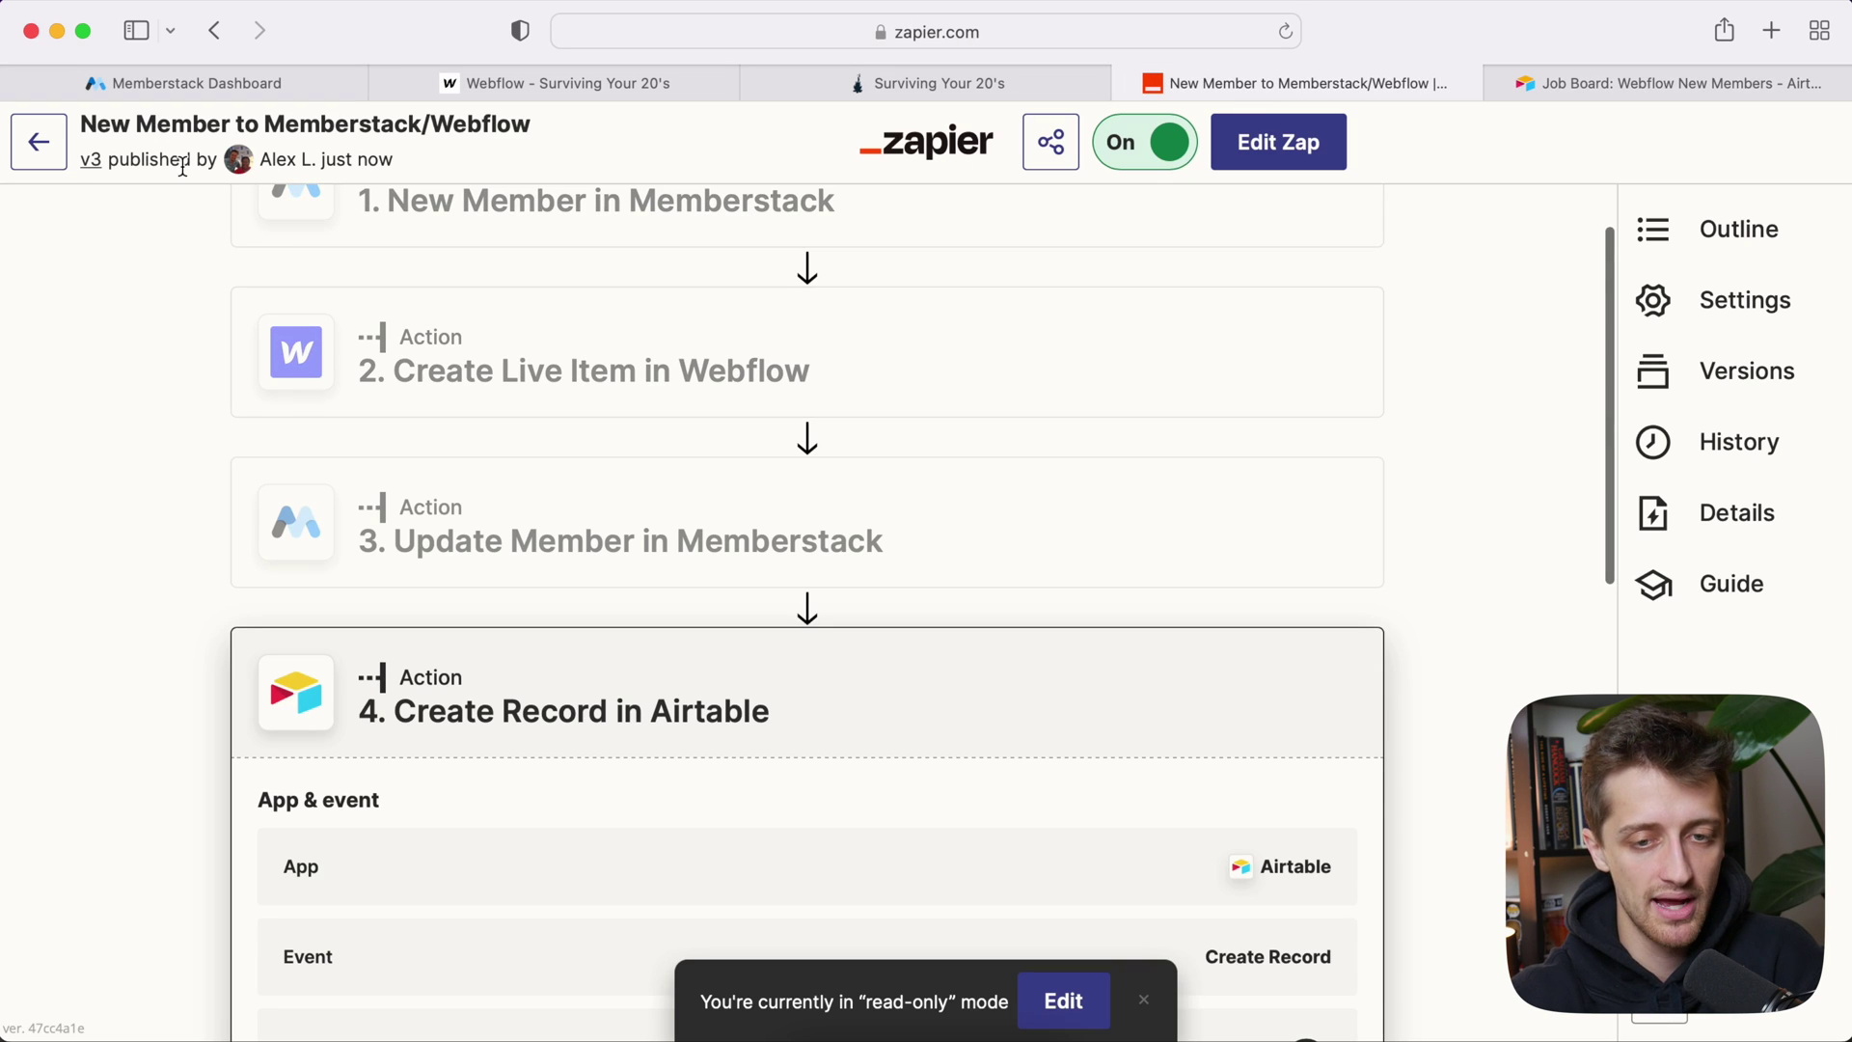
{"action": "left_click", "coordinate": [39, 141]}
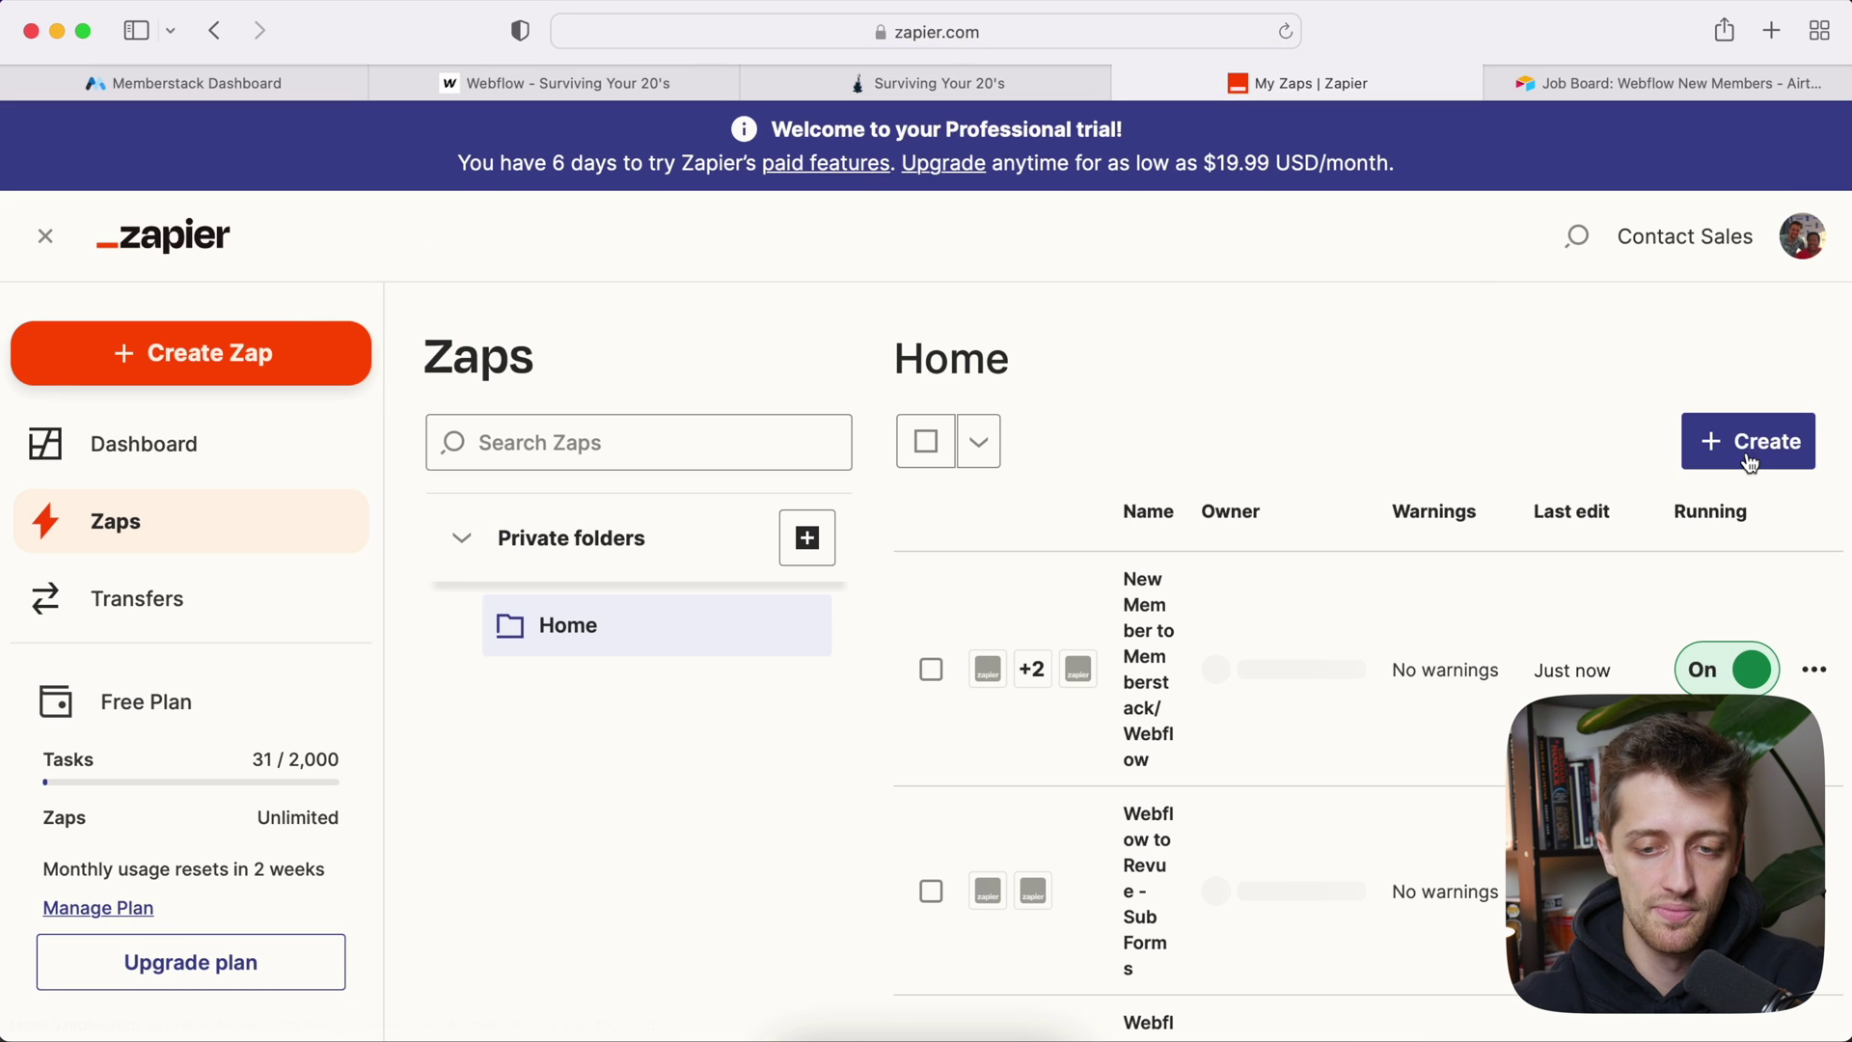
Step: Create a new Zap triggered by Airtable's New or Updated Record event
{"action": "left_click", "coordinate": [1736, 440]}
{"action": "left_click", "coordinate": [1621, 511]}
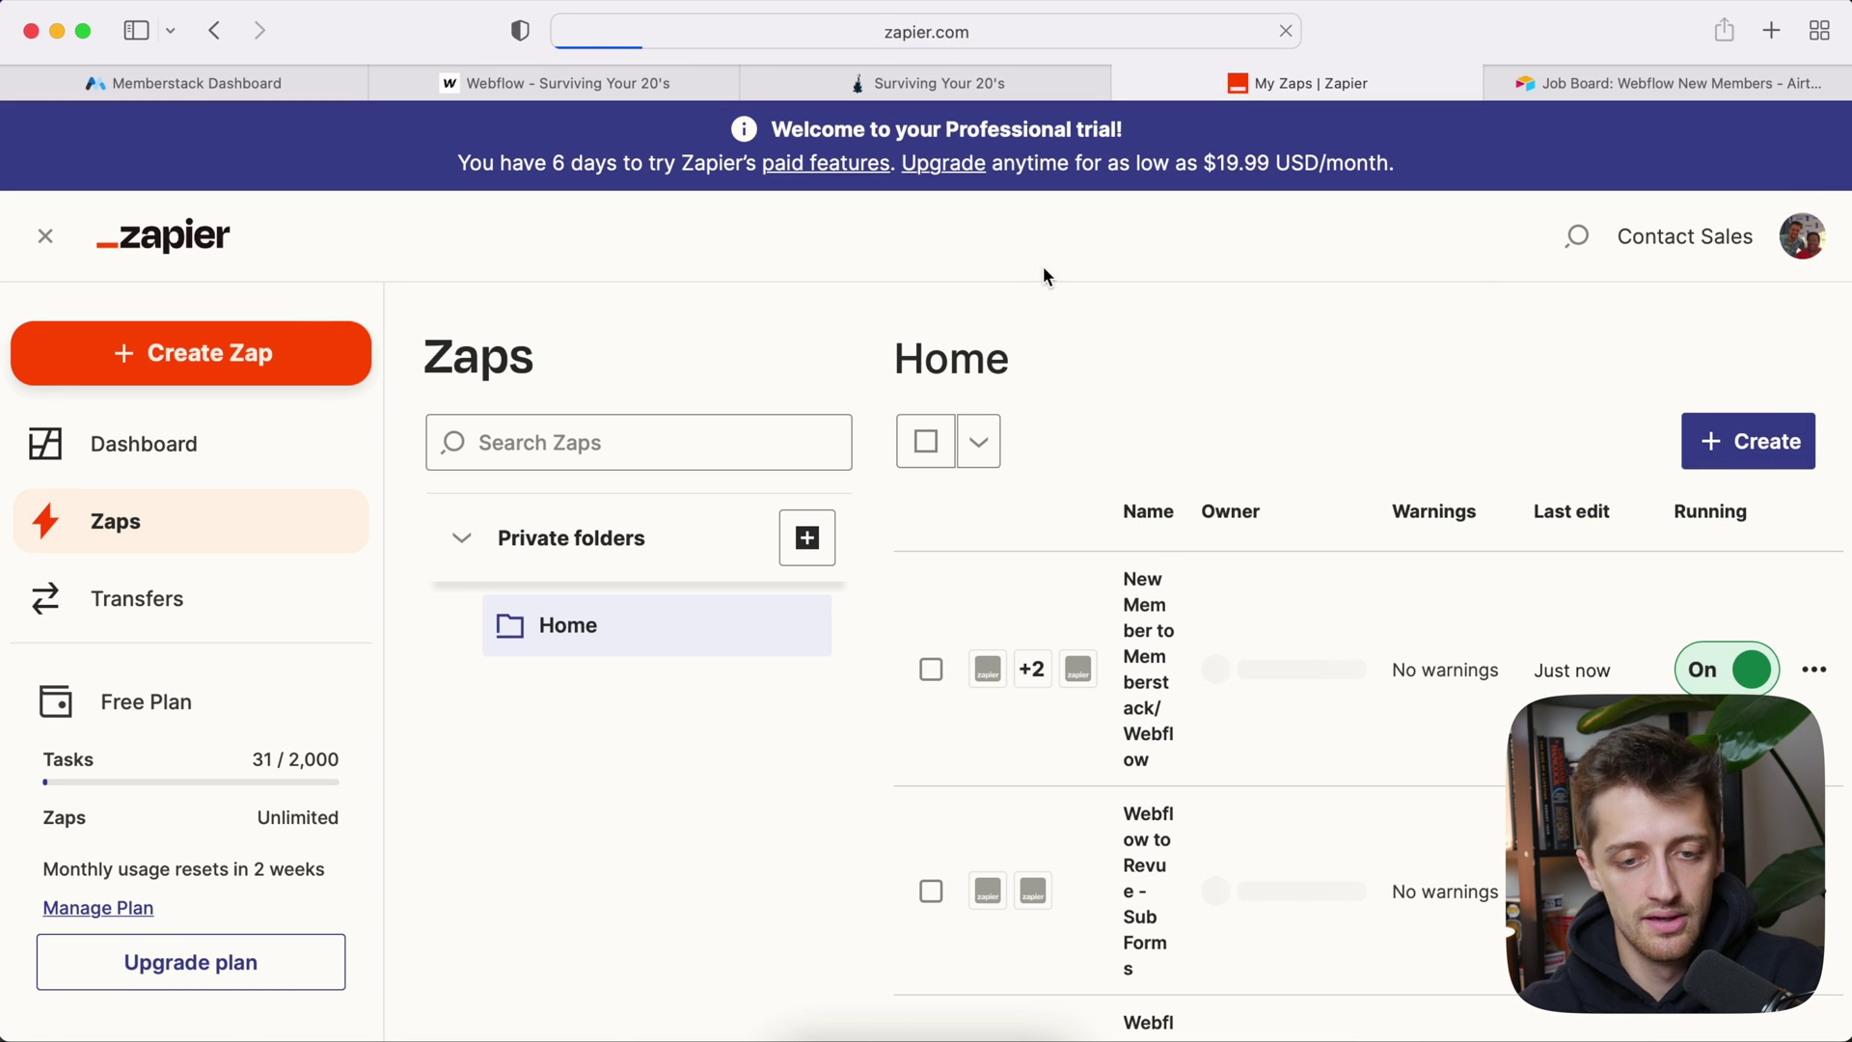
{"action": "scroll", "coordinate": [614, 421], "scroll_direction": "down", "scroll_amount": 3}
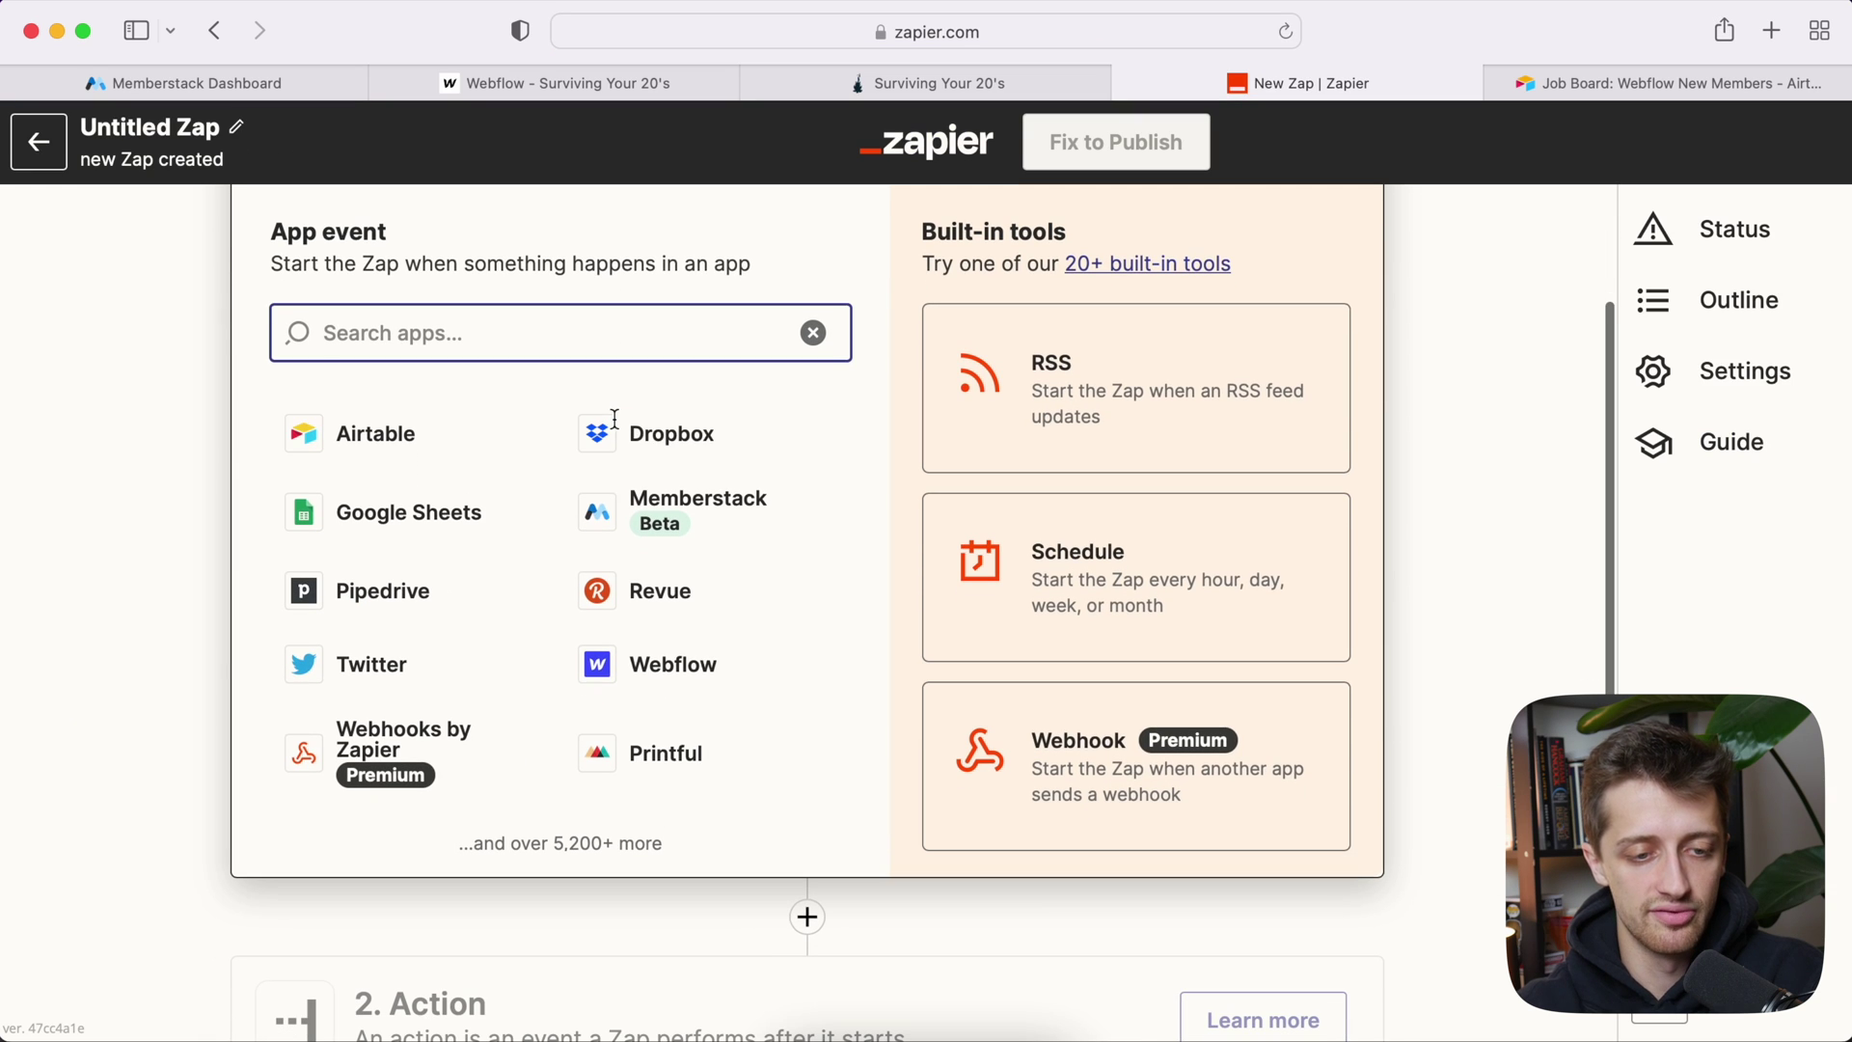
{"action": "left_click", "coordinate": [405, 439]}
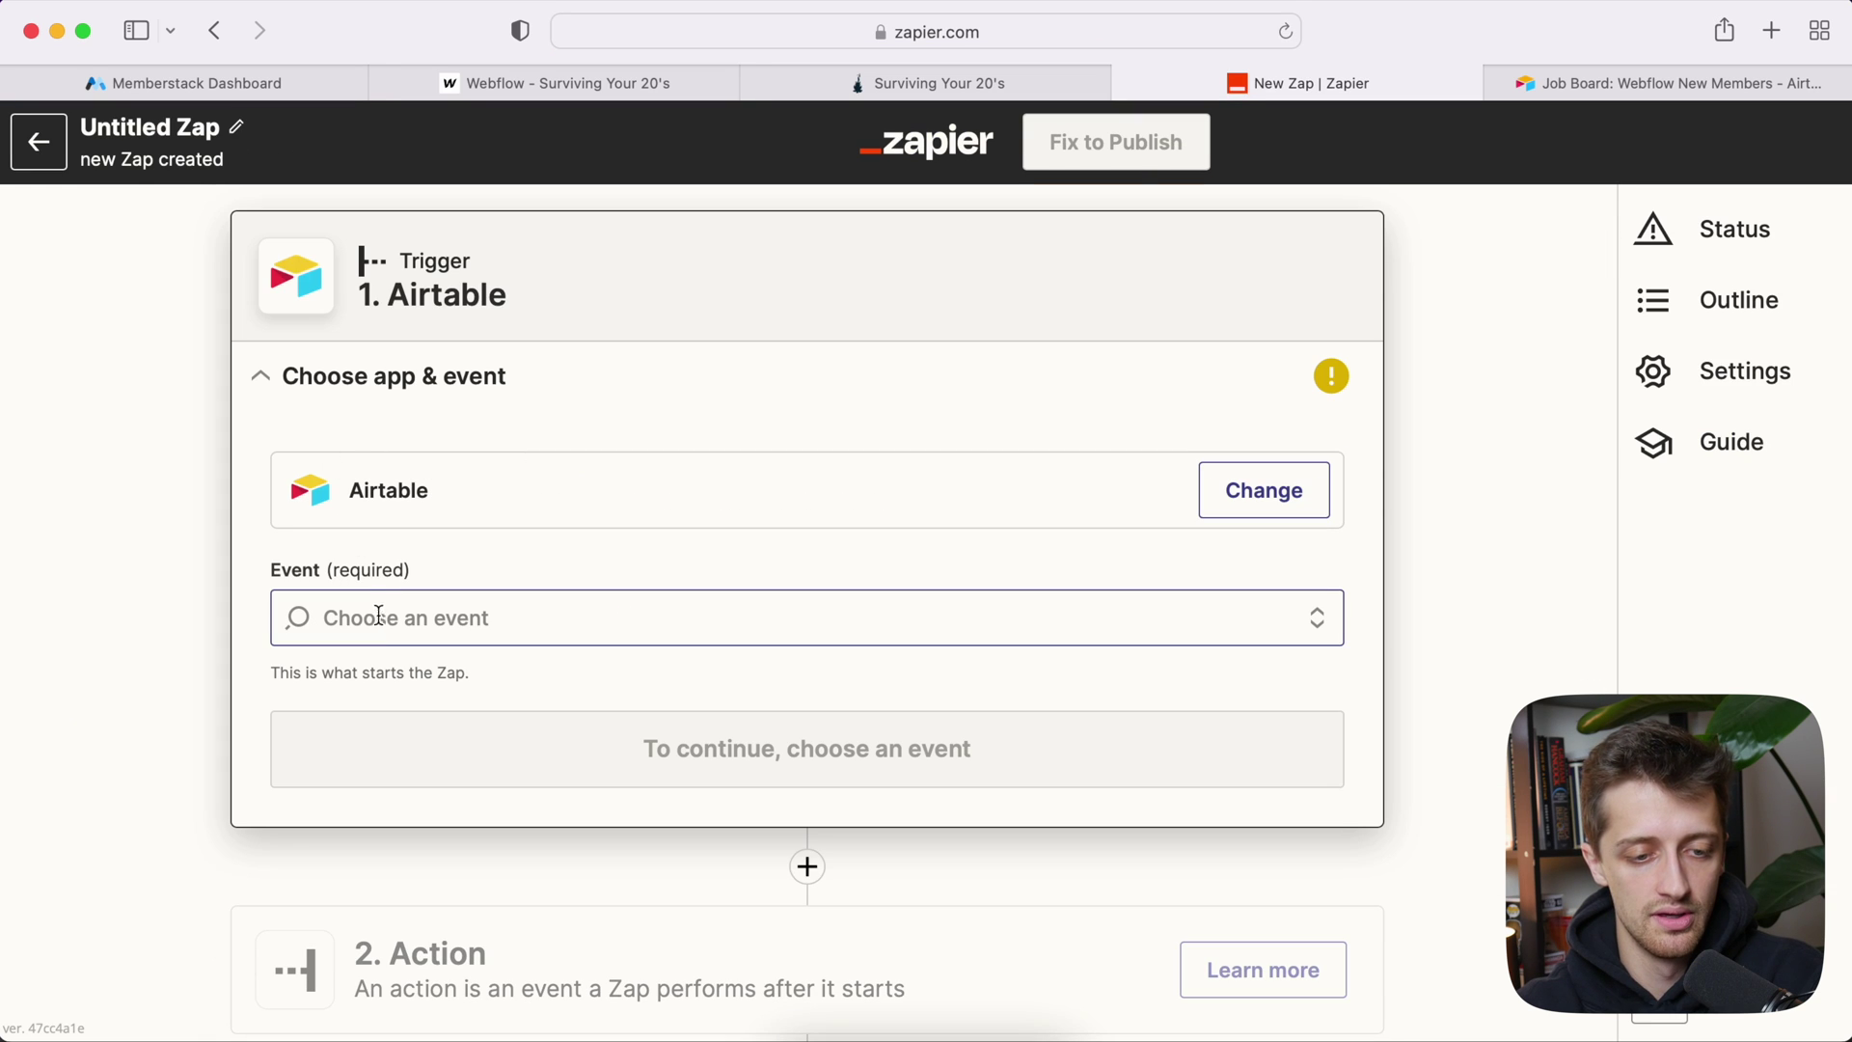
{"action": "left_click", "coordinate": [460, 619]}
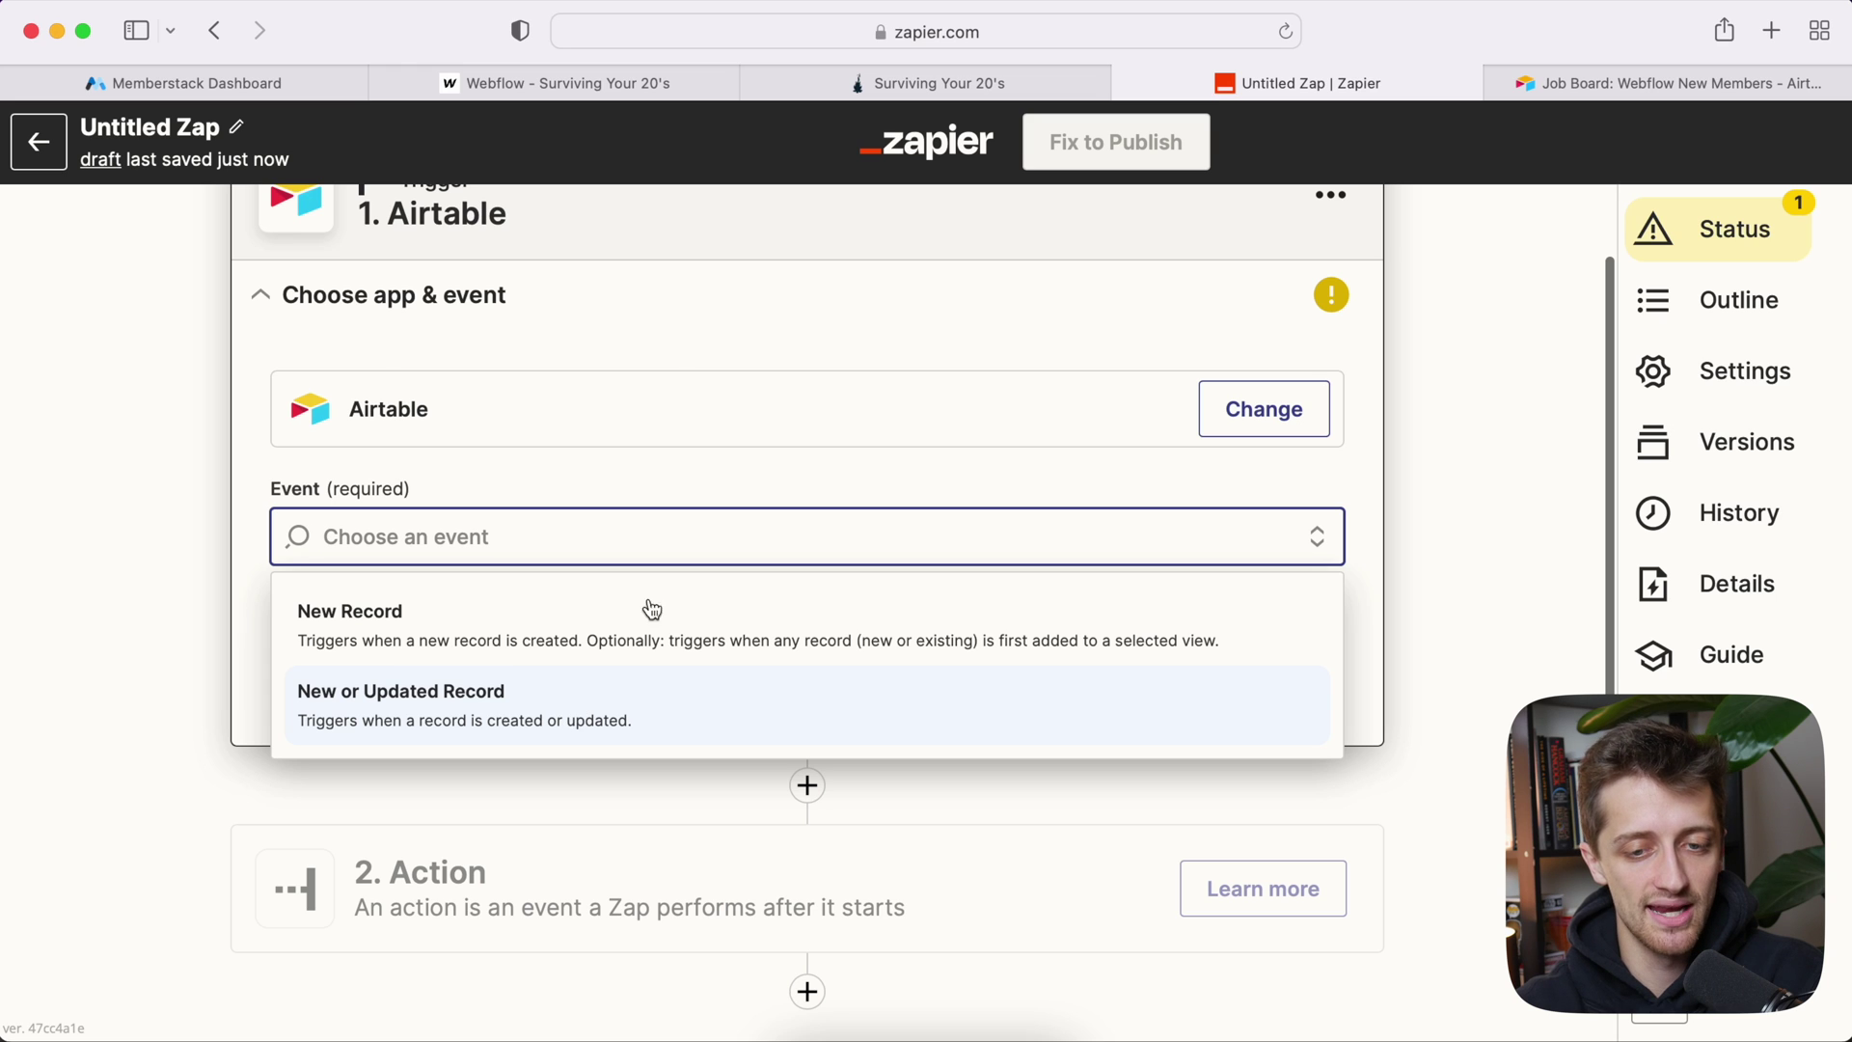
{"action": "left_click", "coordinate": [1553, 83]}
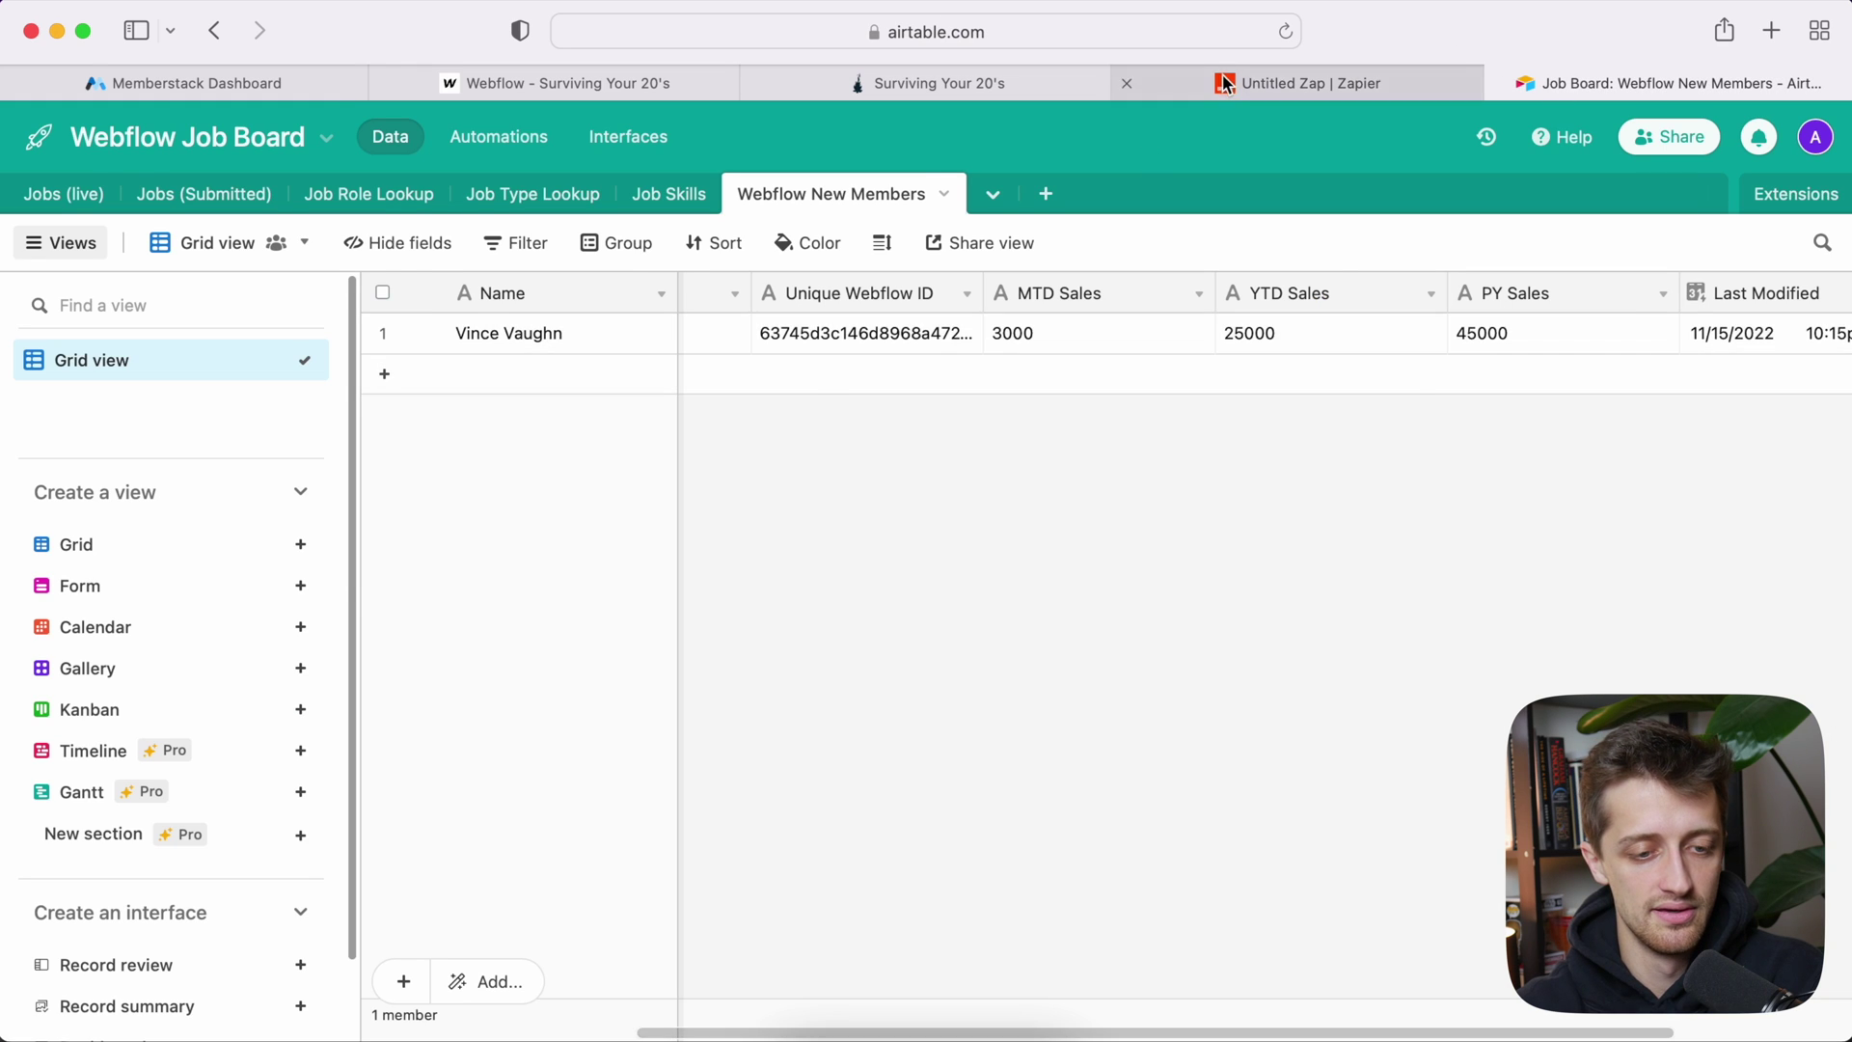
{"action": "left_click", "coordinate": [1225, 85]}
{"action": "left_click", "coordinate": [456, 701]}
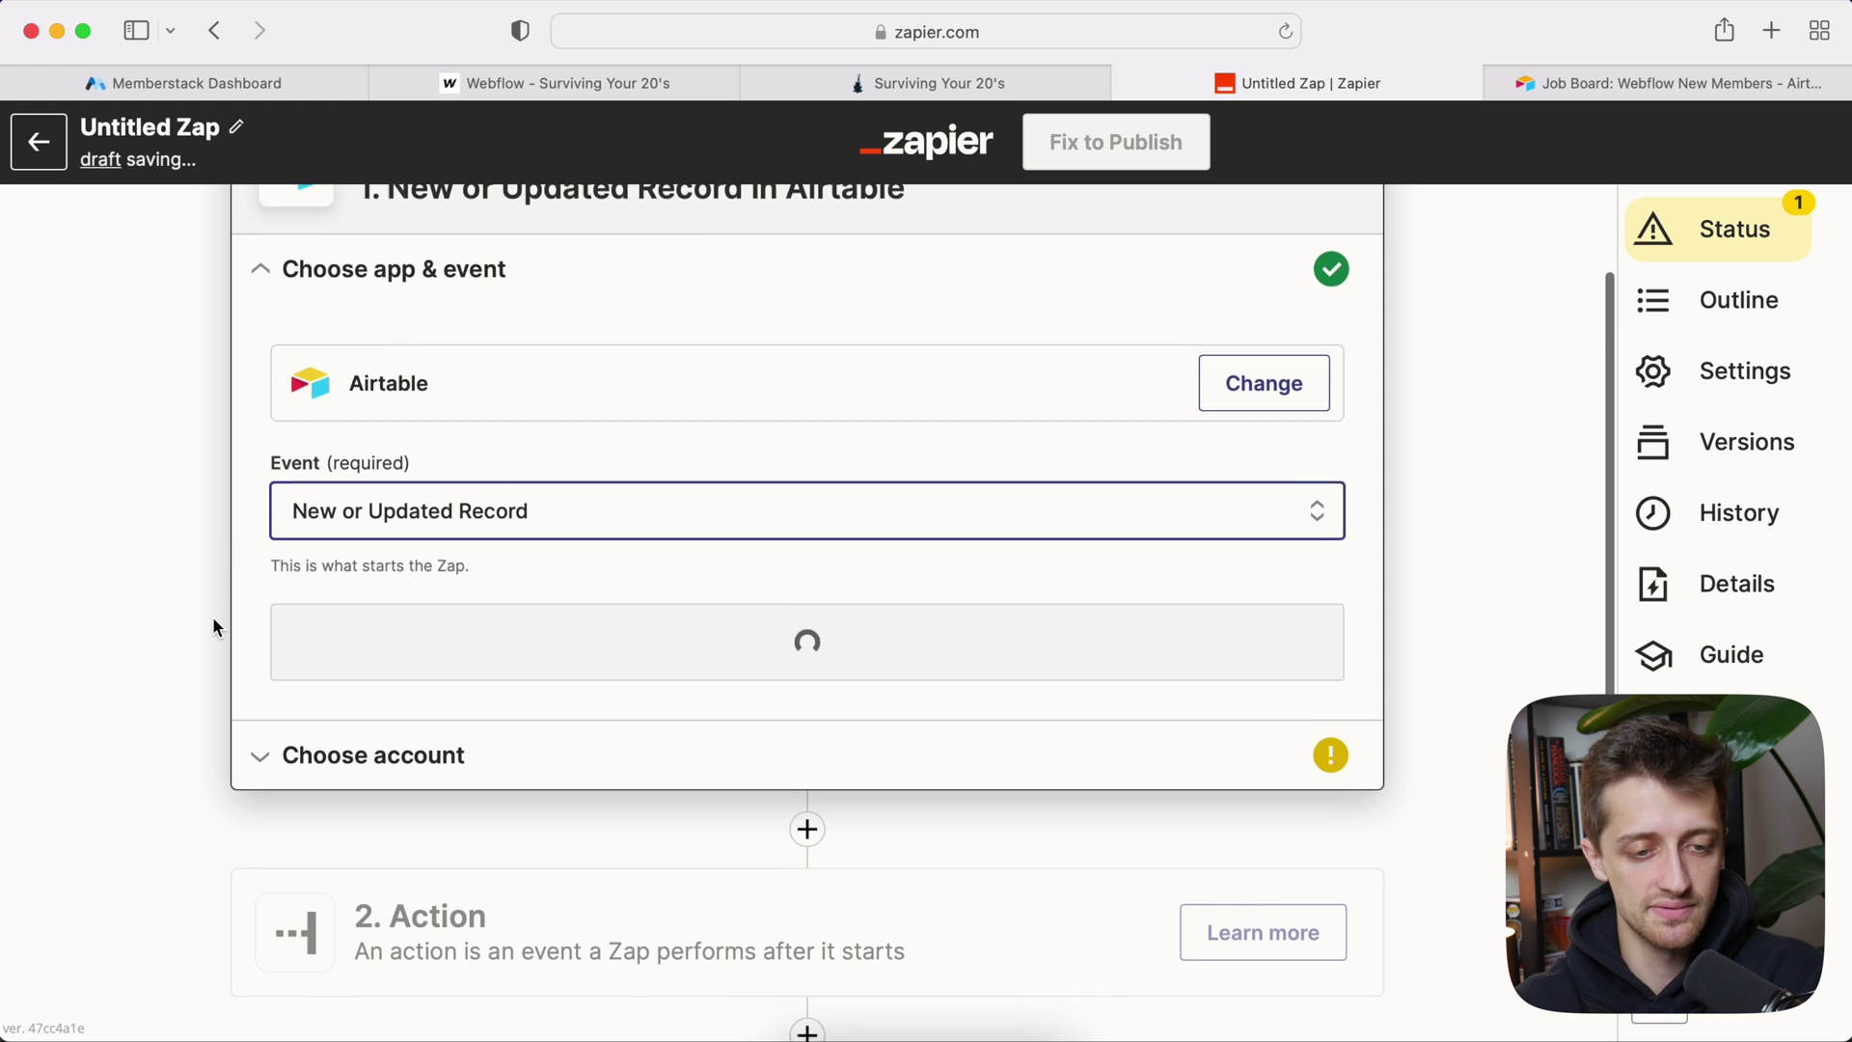
Step: Connect the Zap's Airtable trigger to the Airtable #2 account
{"action": "left_click", "coordinate": [366, 546]}
{"action": "left_click", "coordinate": [381, 454]}
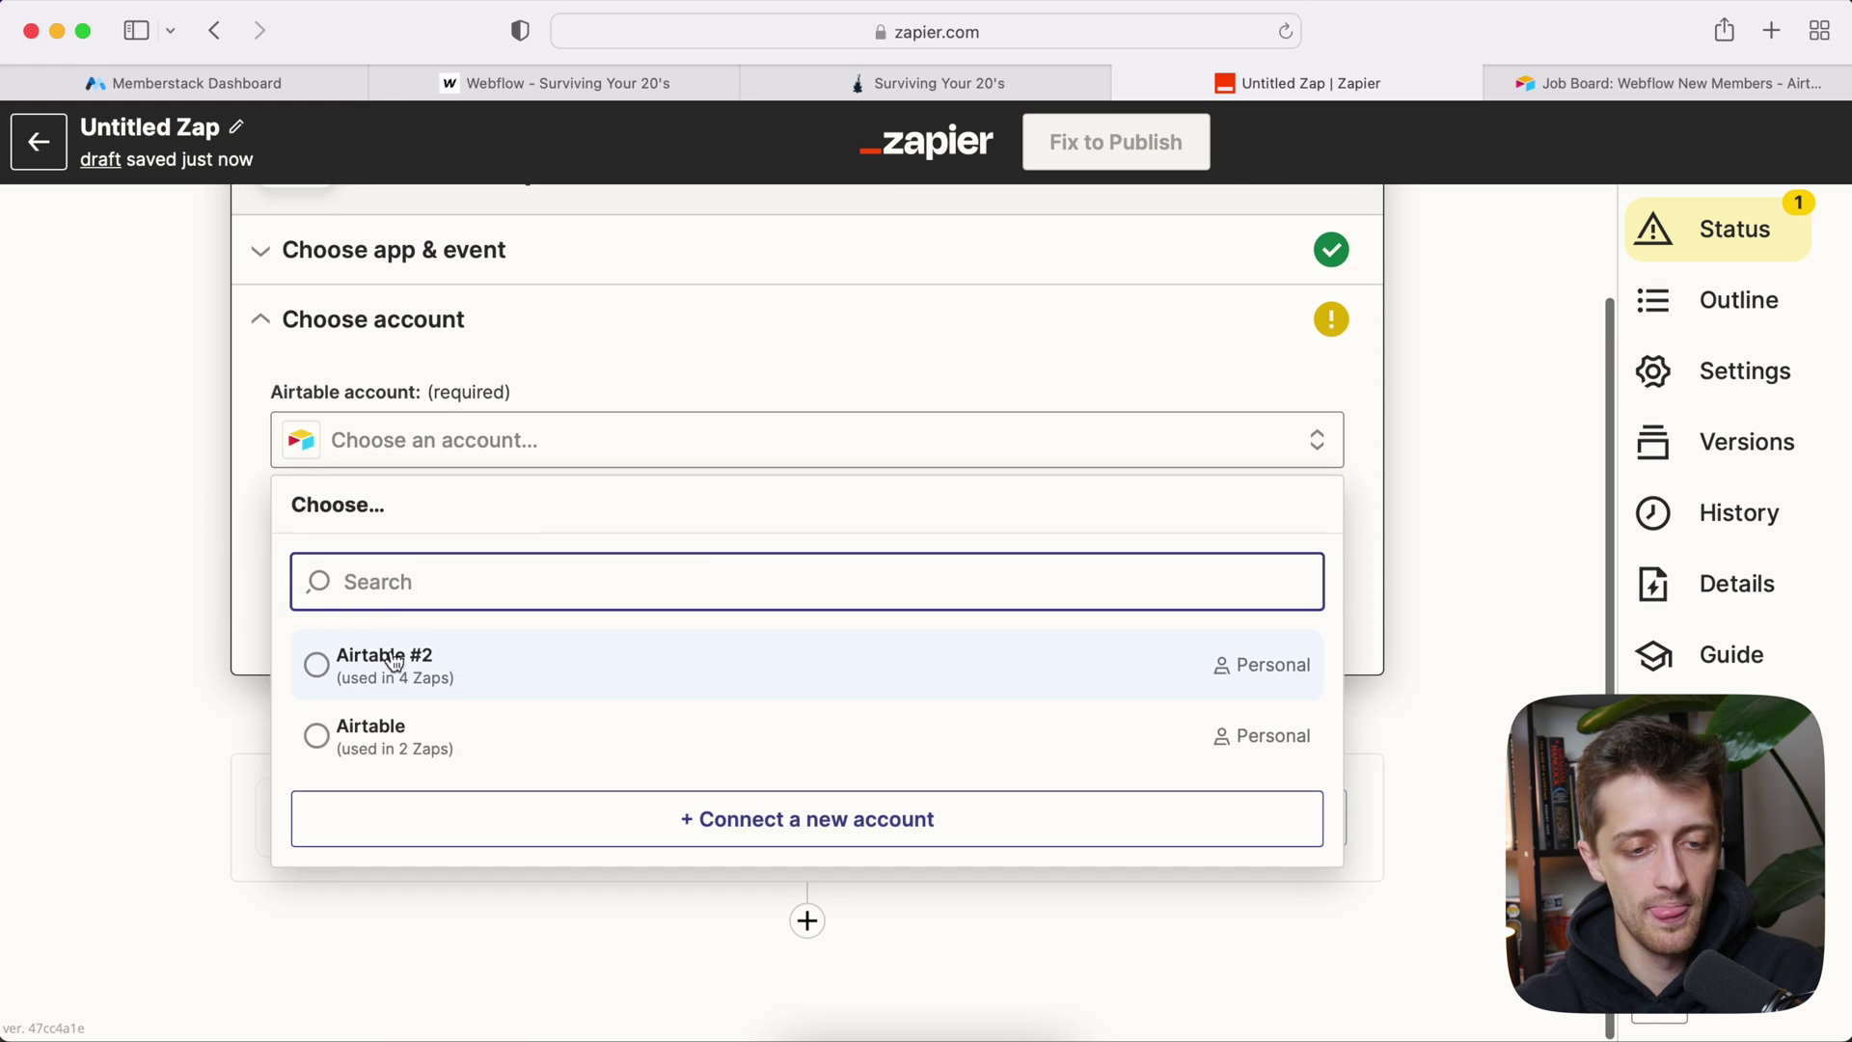
{"action": "left_click", "coordinate": [394, 662]}
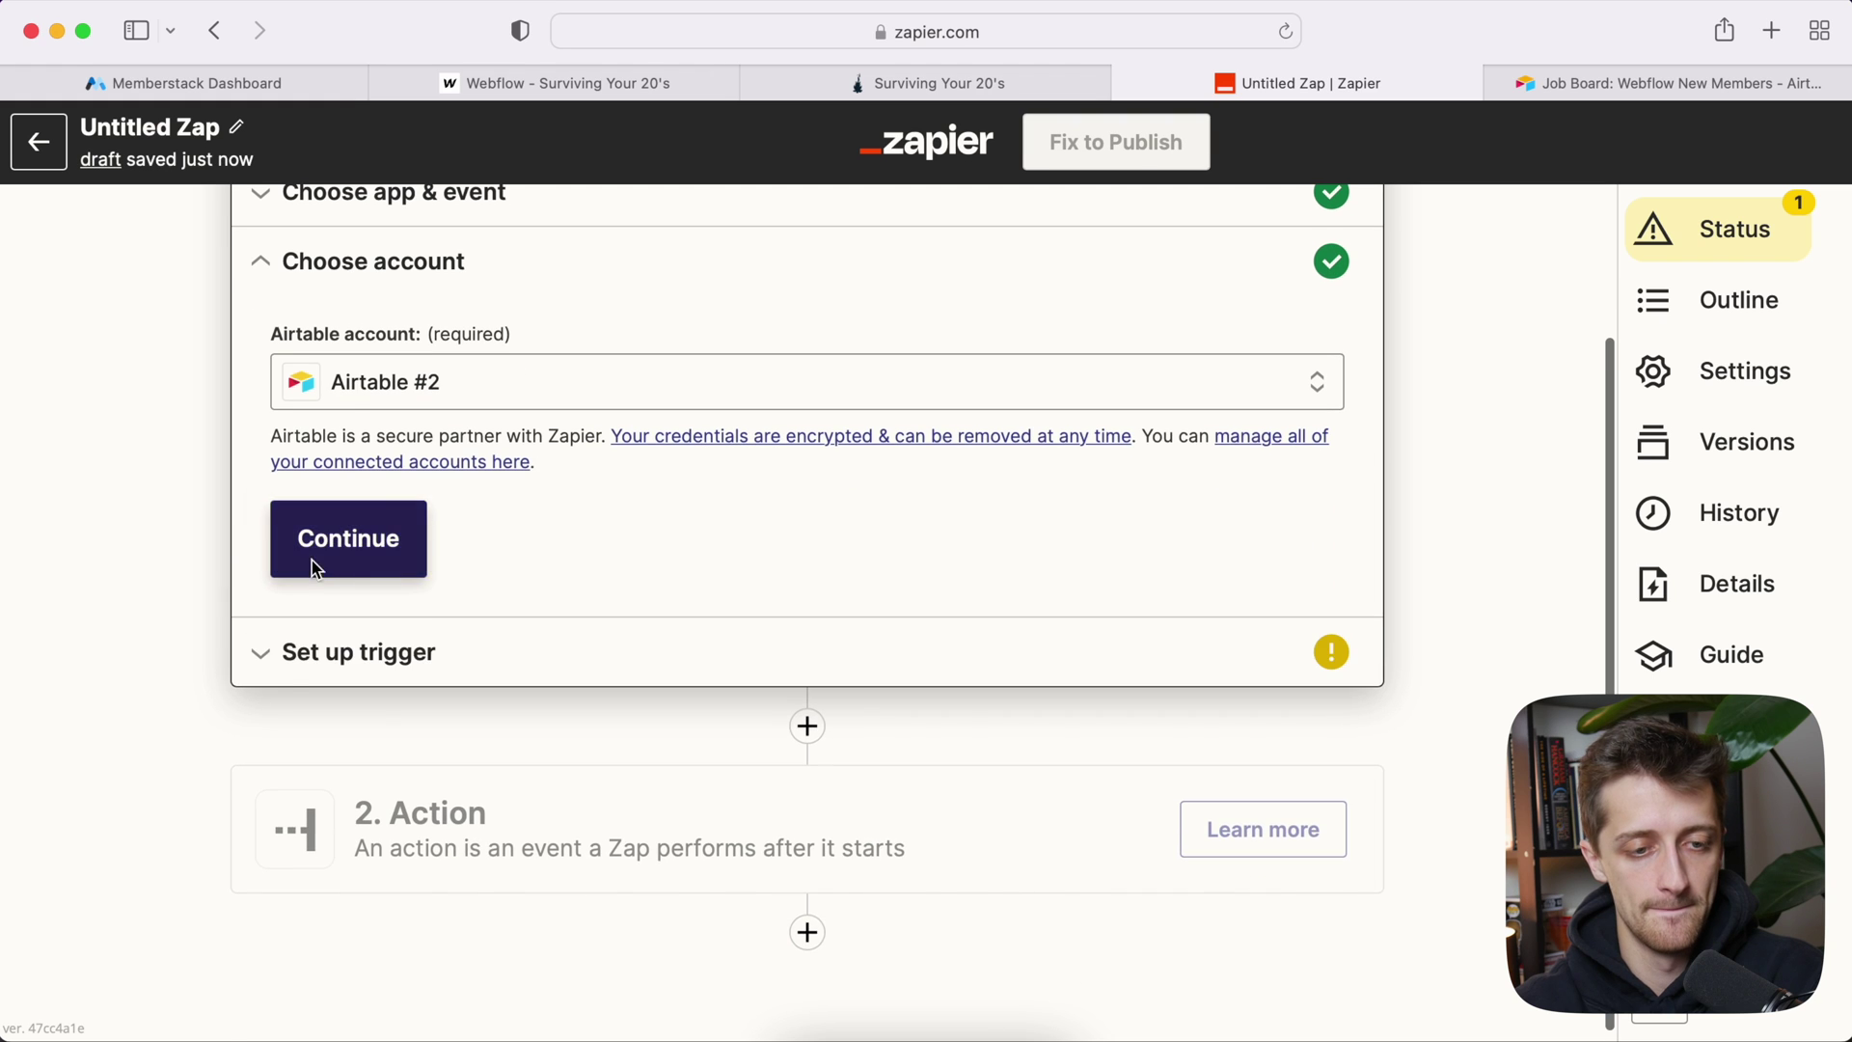
{"action": "left_click", "coordinate": [310, 559]}
Step: Pick the Webflow Job Board base and Webflow New Members table, then check its Last Modified column in Airtable
{"action": "left_click", "coordinate": [412, 390]}
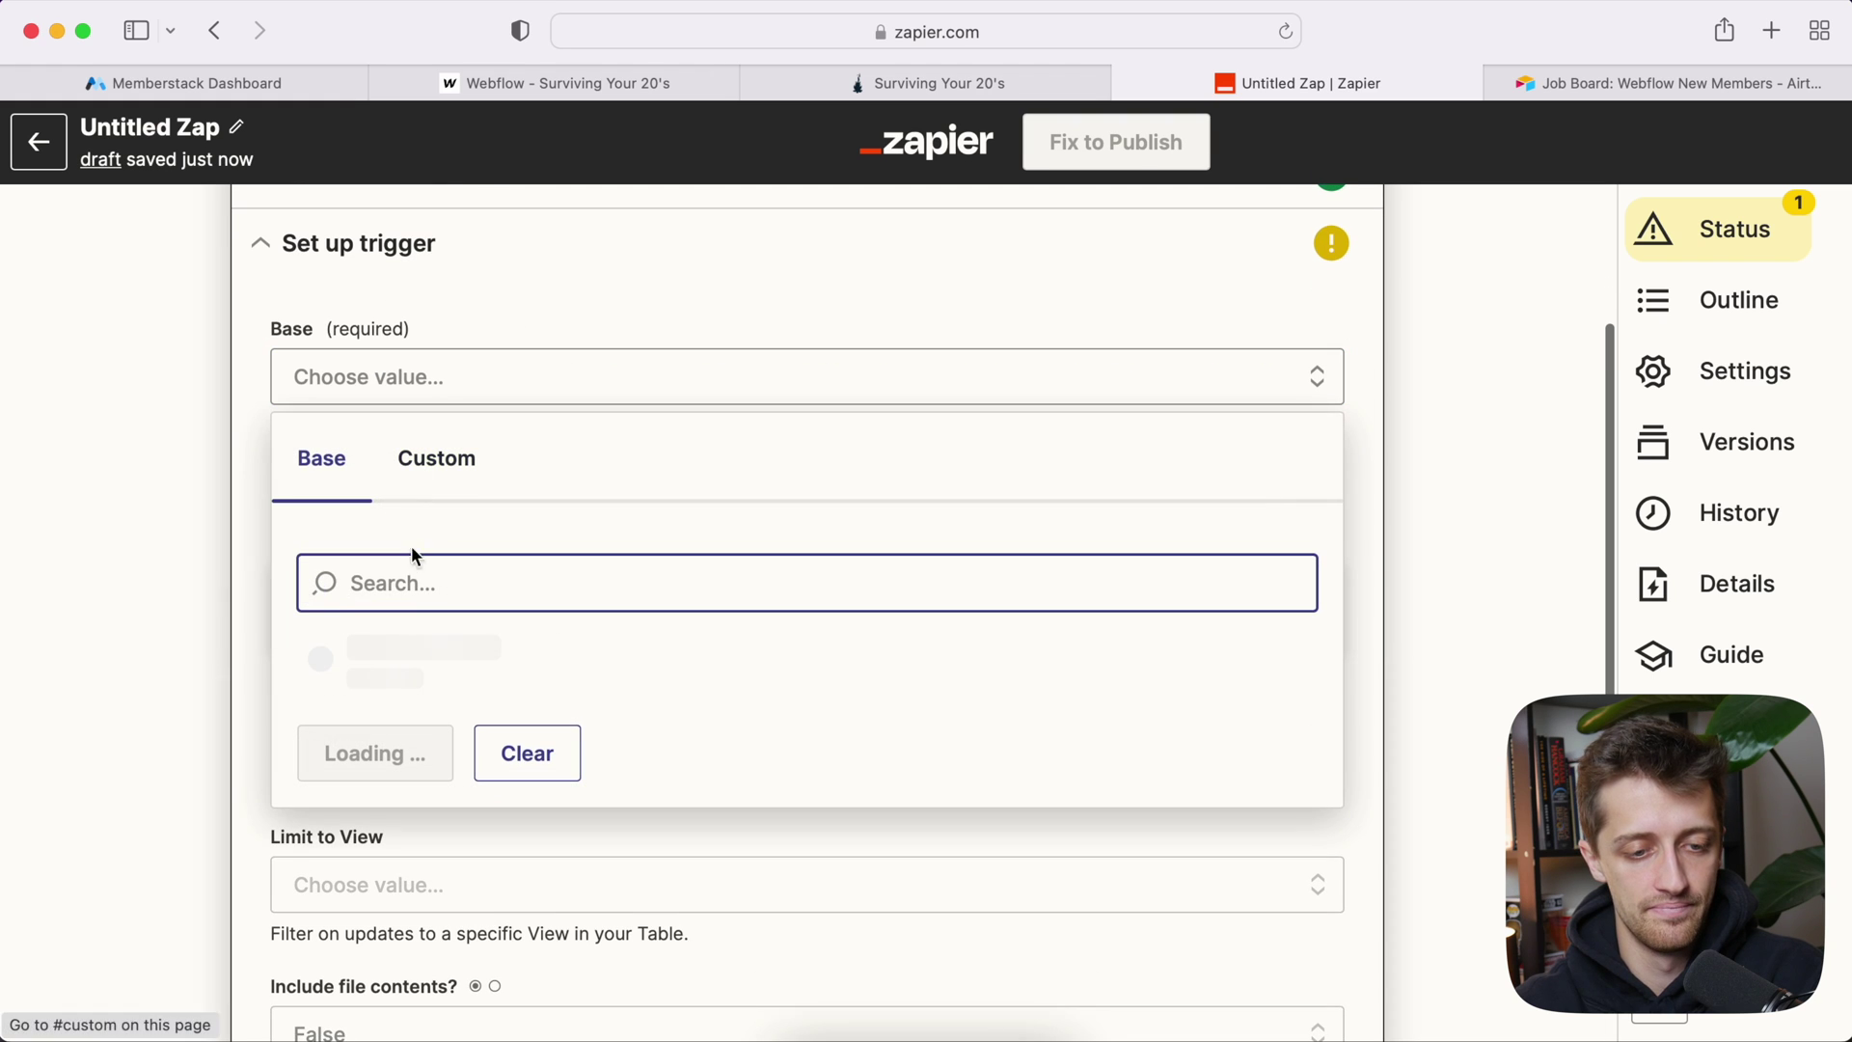
{"action": "left_click", "coordinate": [436, 654]}
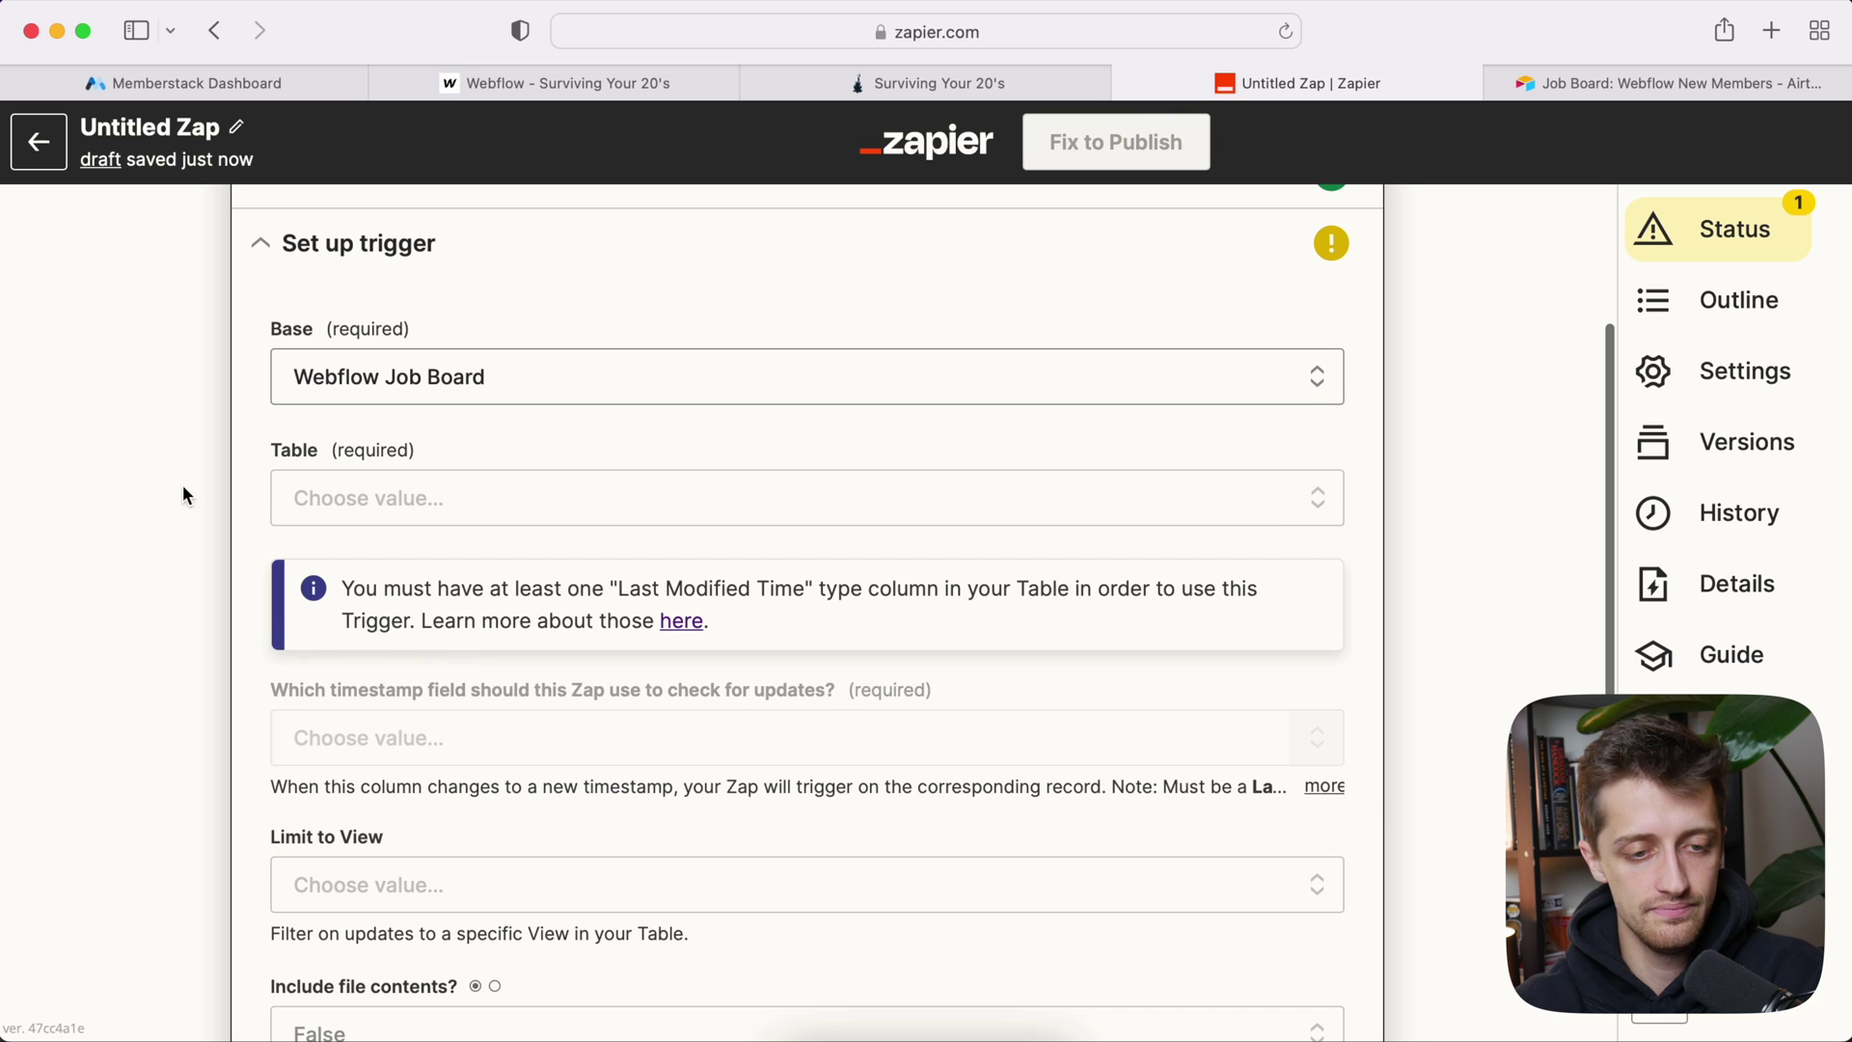
{"action": "left_click", "coordinate": [333, 504]}
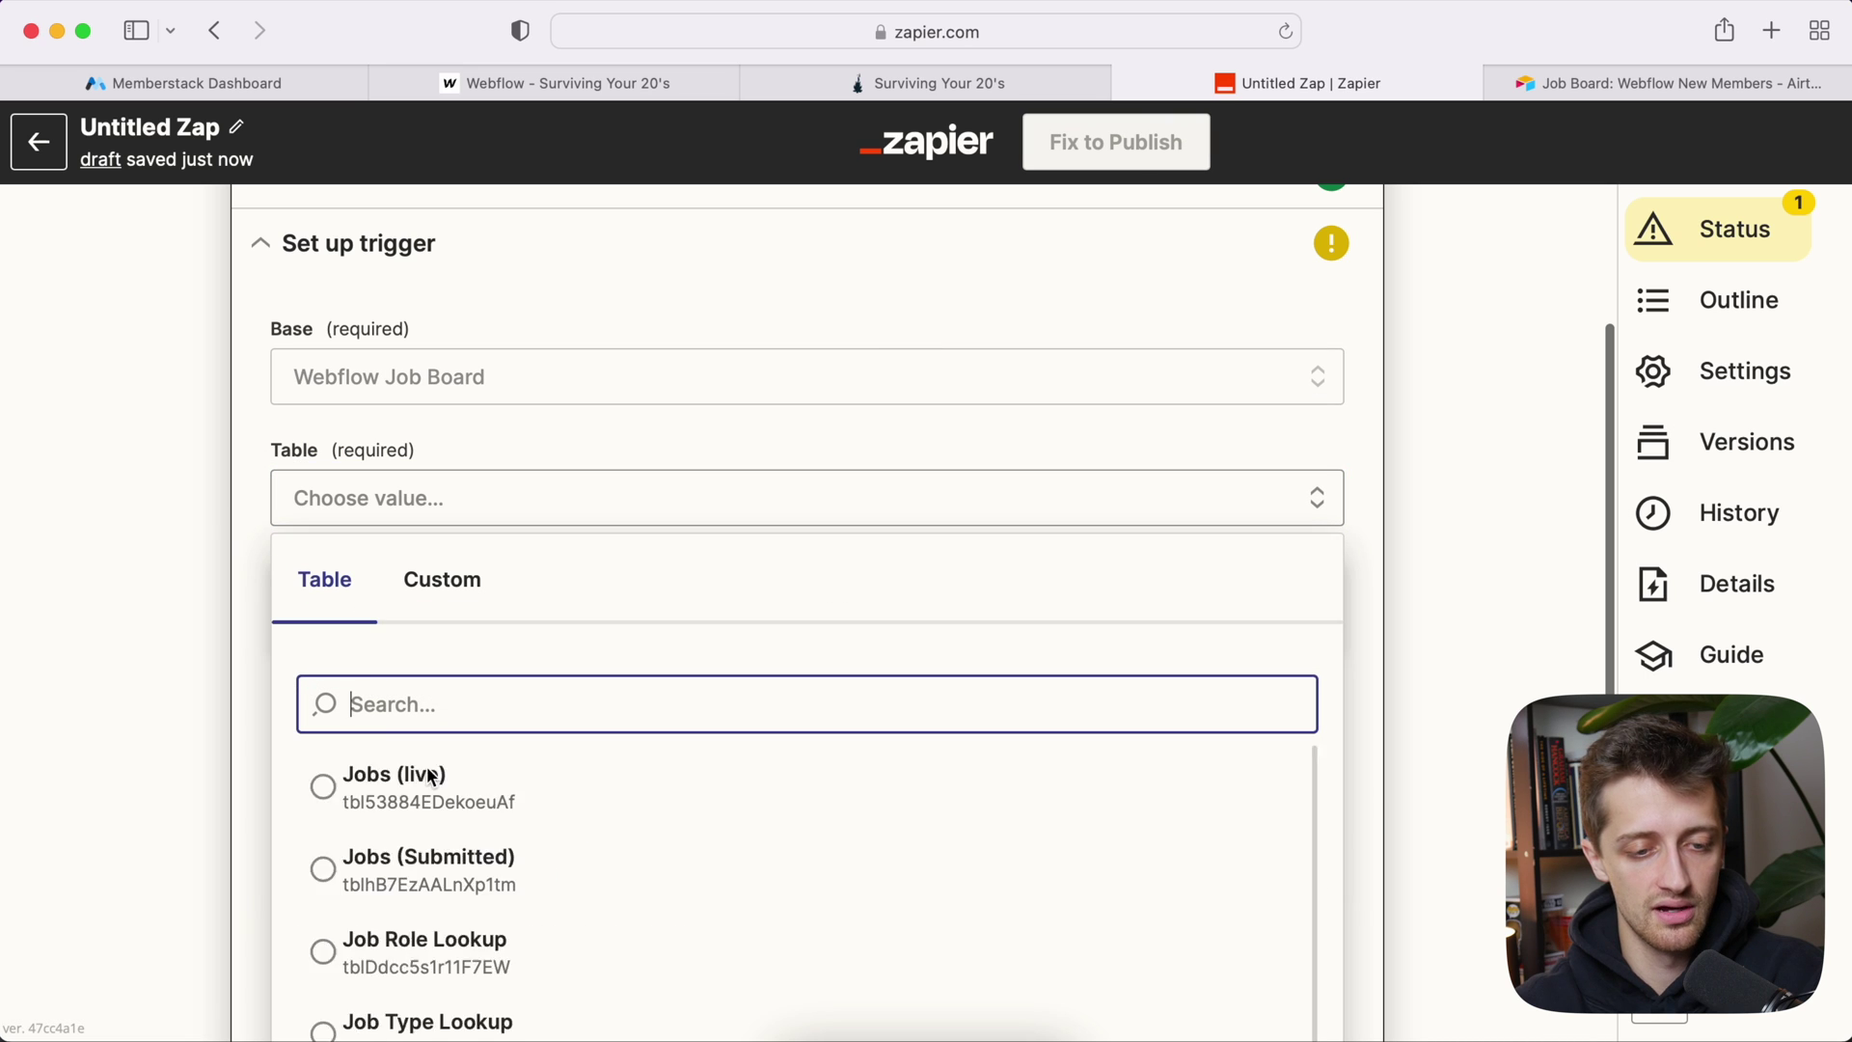
{"action": "scroll", "coordinate": [425, 772], "scroll_direction": "down", "scroll_amount": 1}
{"action": "scroll", "coordinate": [455, 645], "scroll_direction": "down", "scroll_amount": 4}
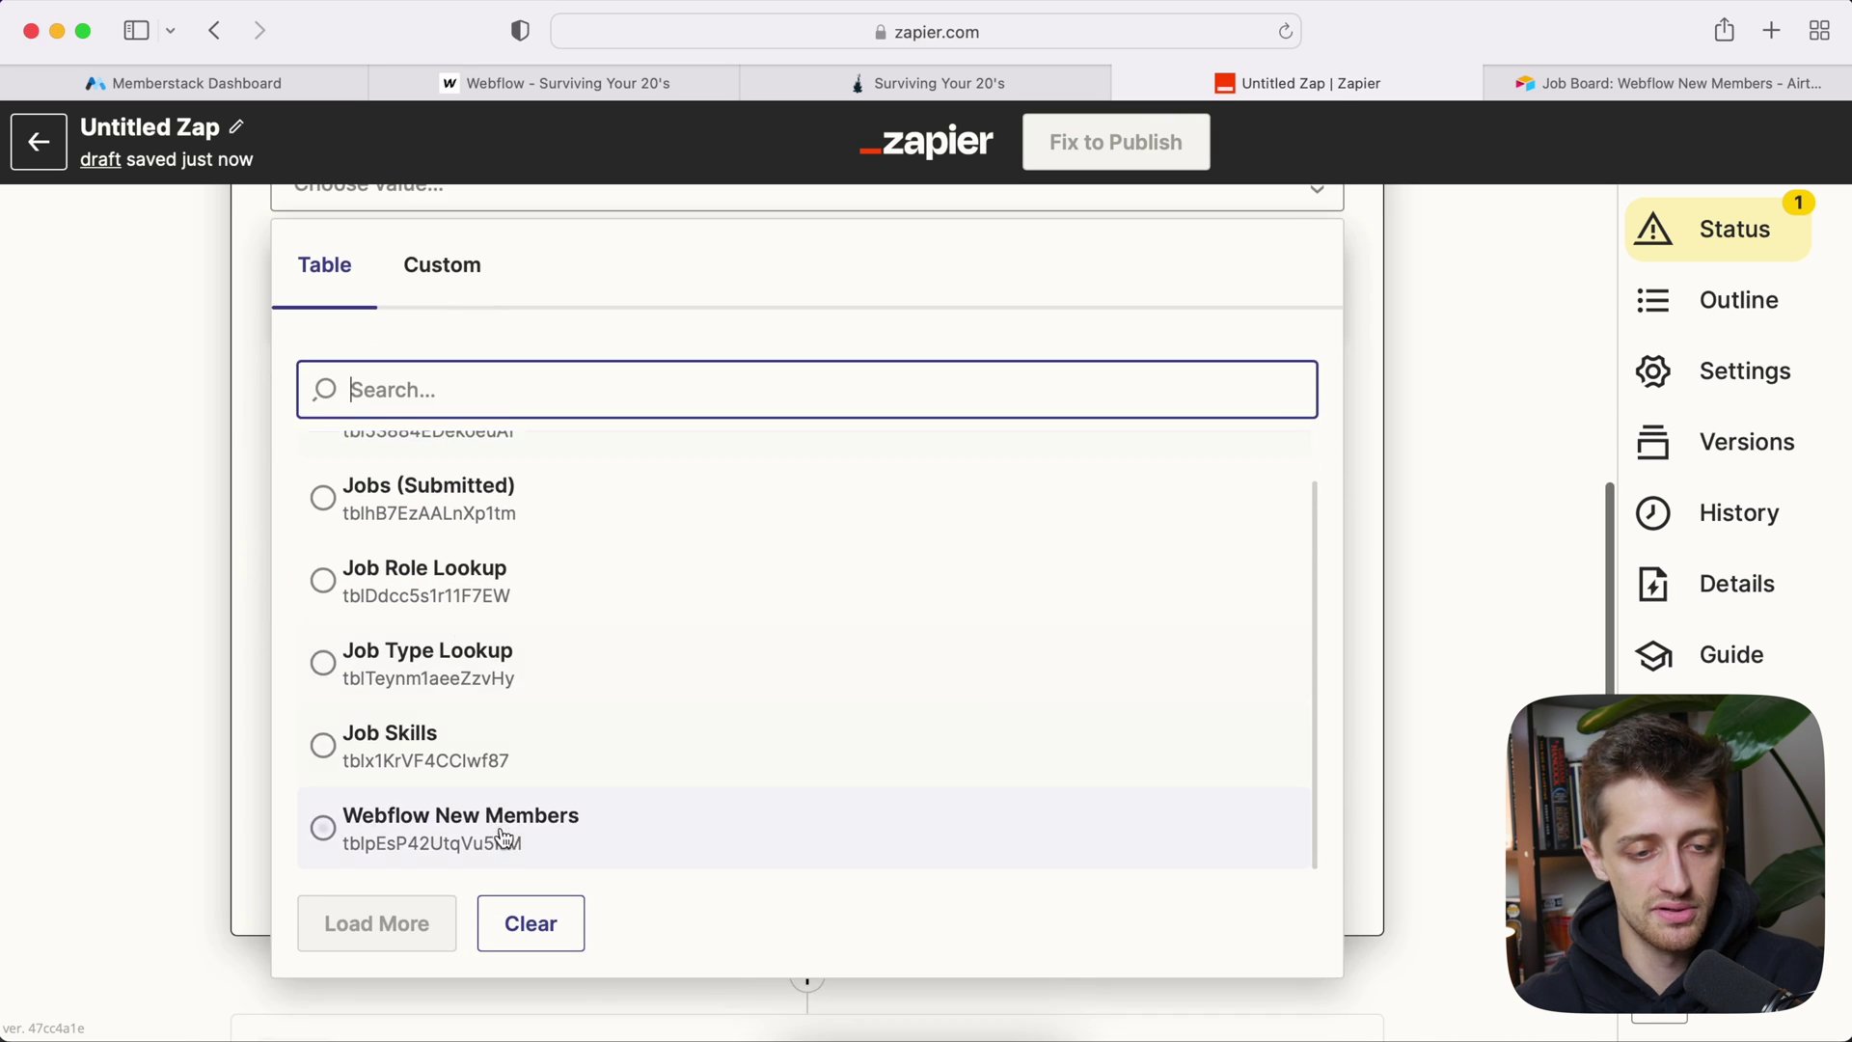
{"action": "left_click", "coordinate": [502, 835]}
{"action": "scroll", "coordinate": [218, 512], "scroll_direction": "up", "scroll_amount": 2}
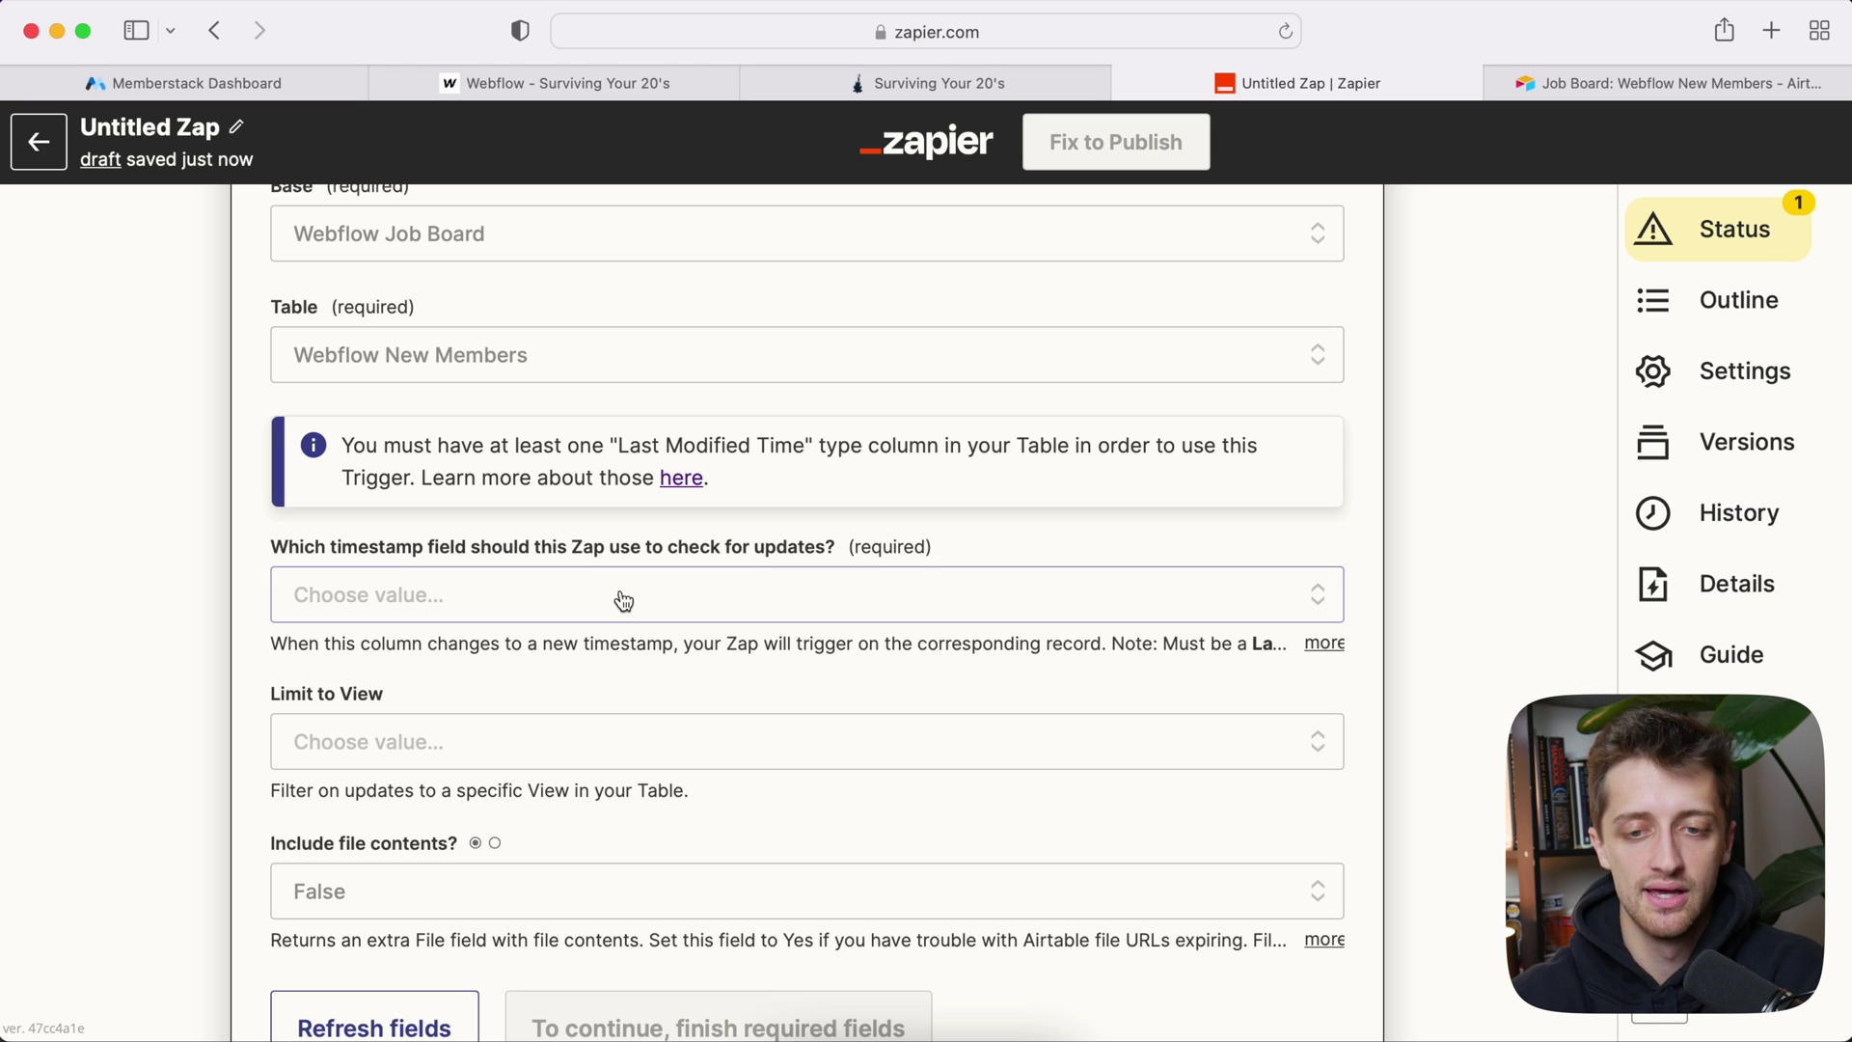
{"action": "left_click", "coordinate": [1591, 85]}
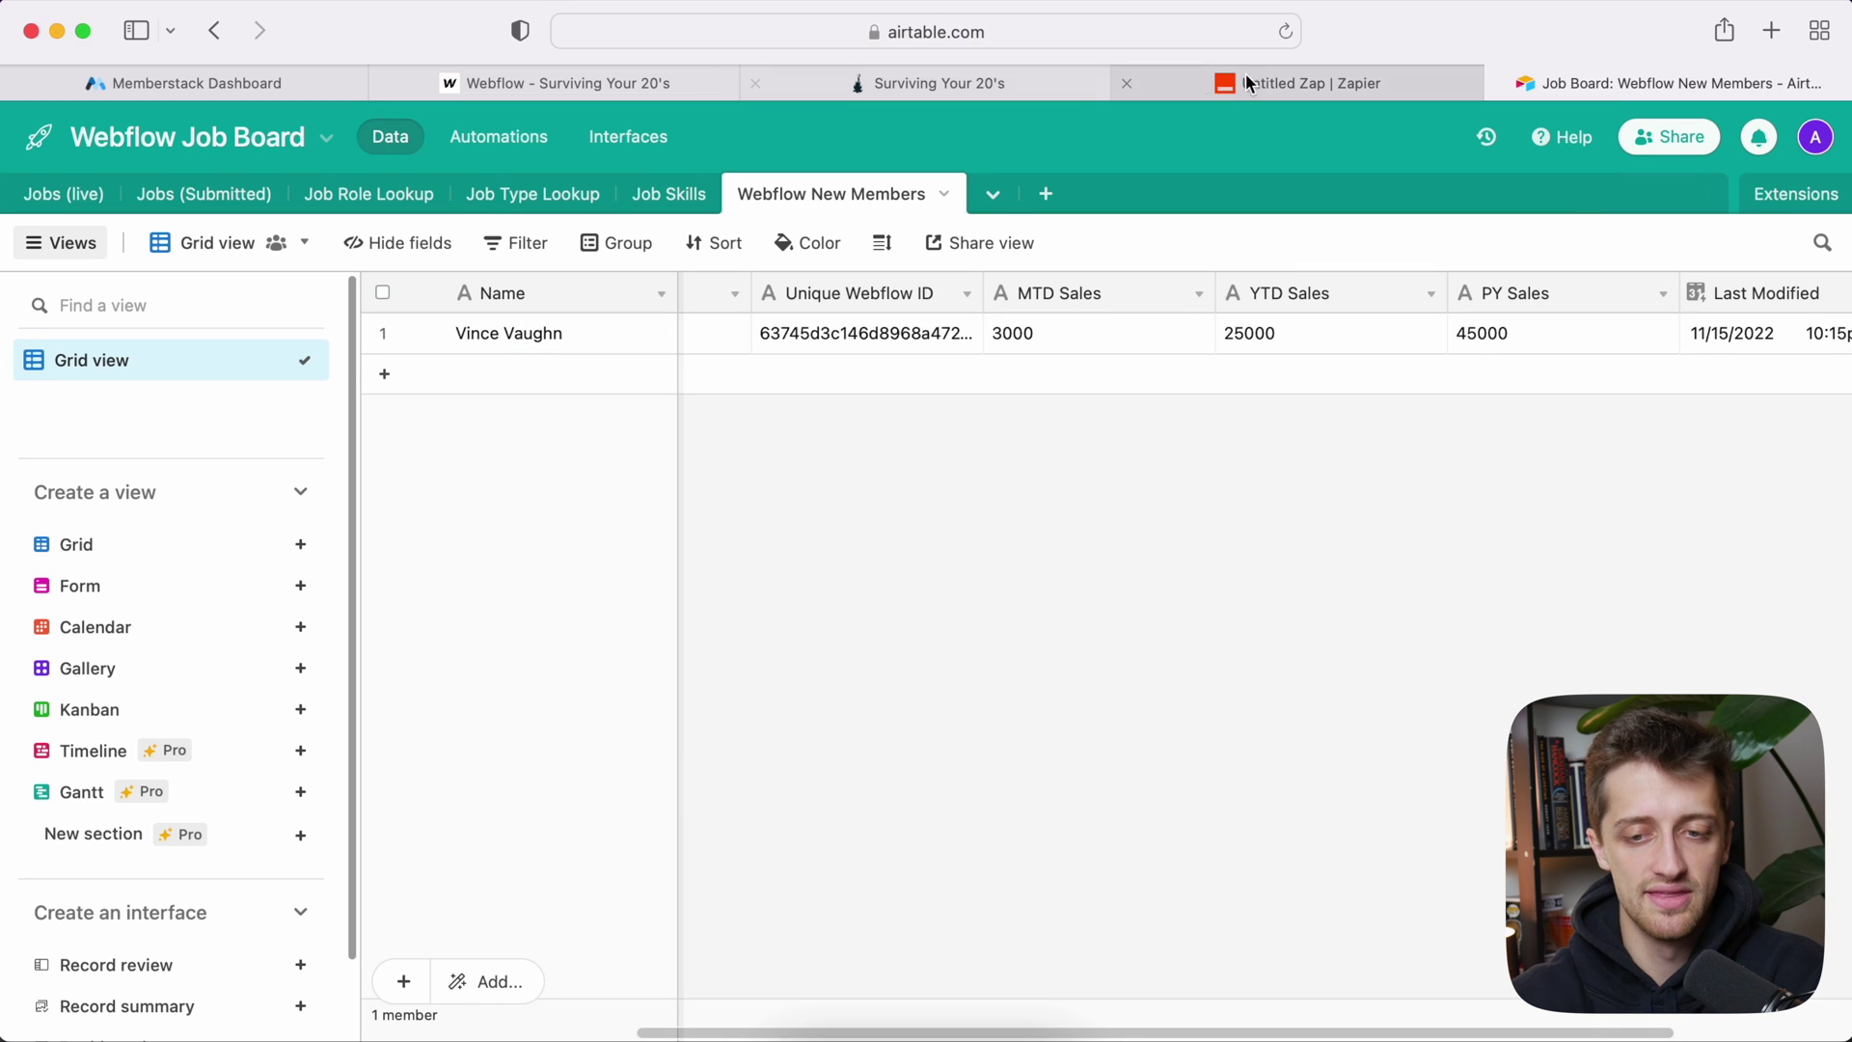
{"action": "scroll", "coordinate": [1507, 345], "scroll_direction": "right", "scroll_amount": 3}
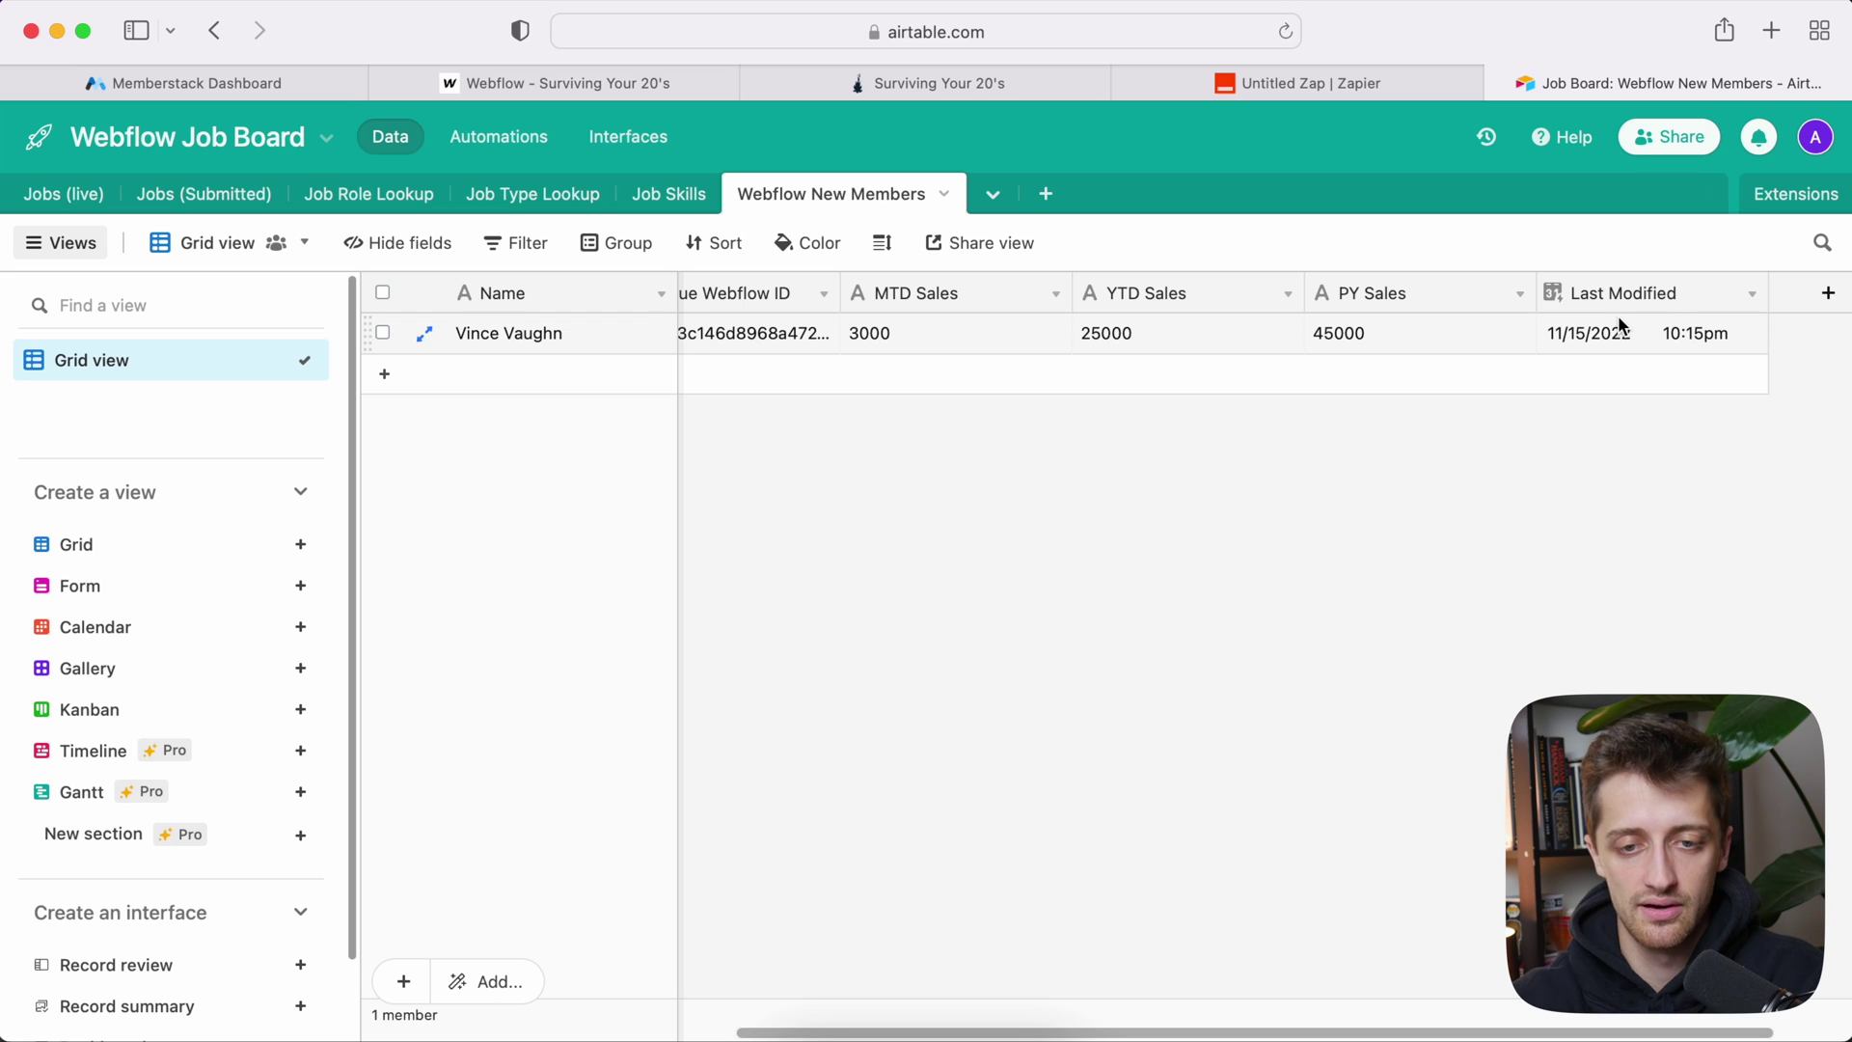
Step: Change the member's PY Sales in Airtable from 45000 to 5000
{"action": "left_click", "coordinate": [1348, 334]}
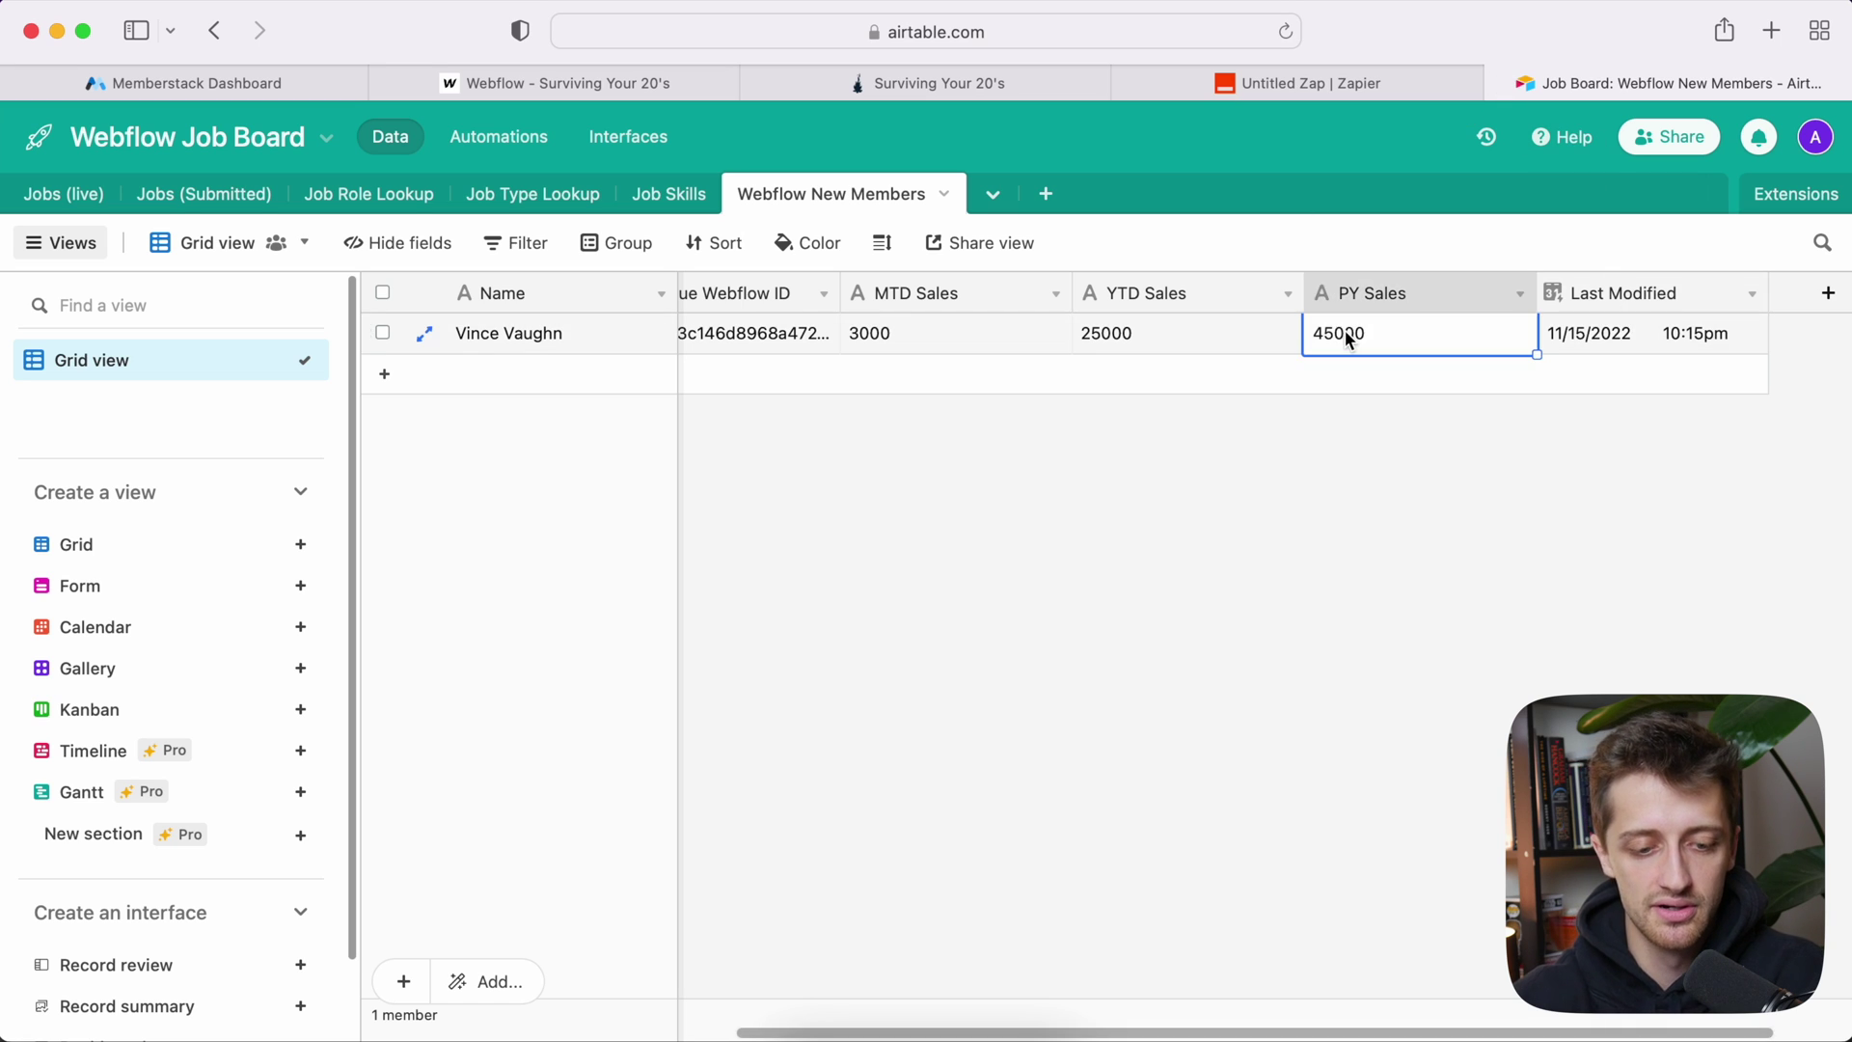
{"action": "type", "text": "5000"}
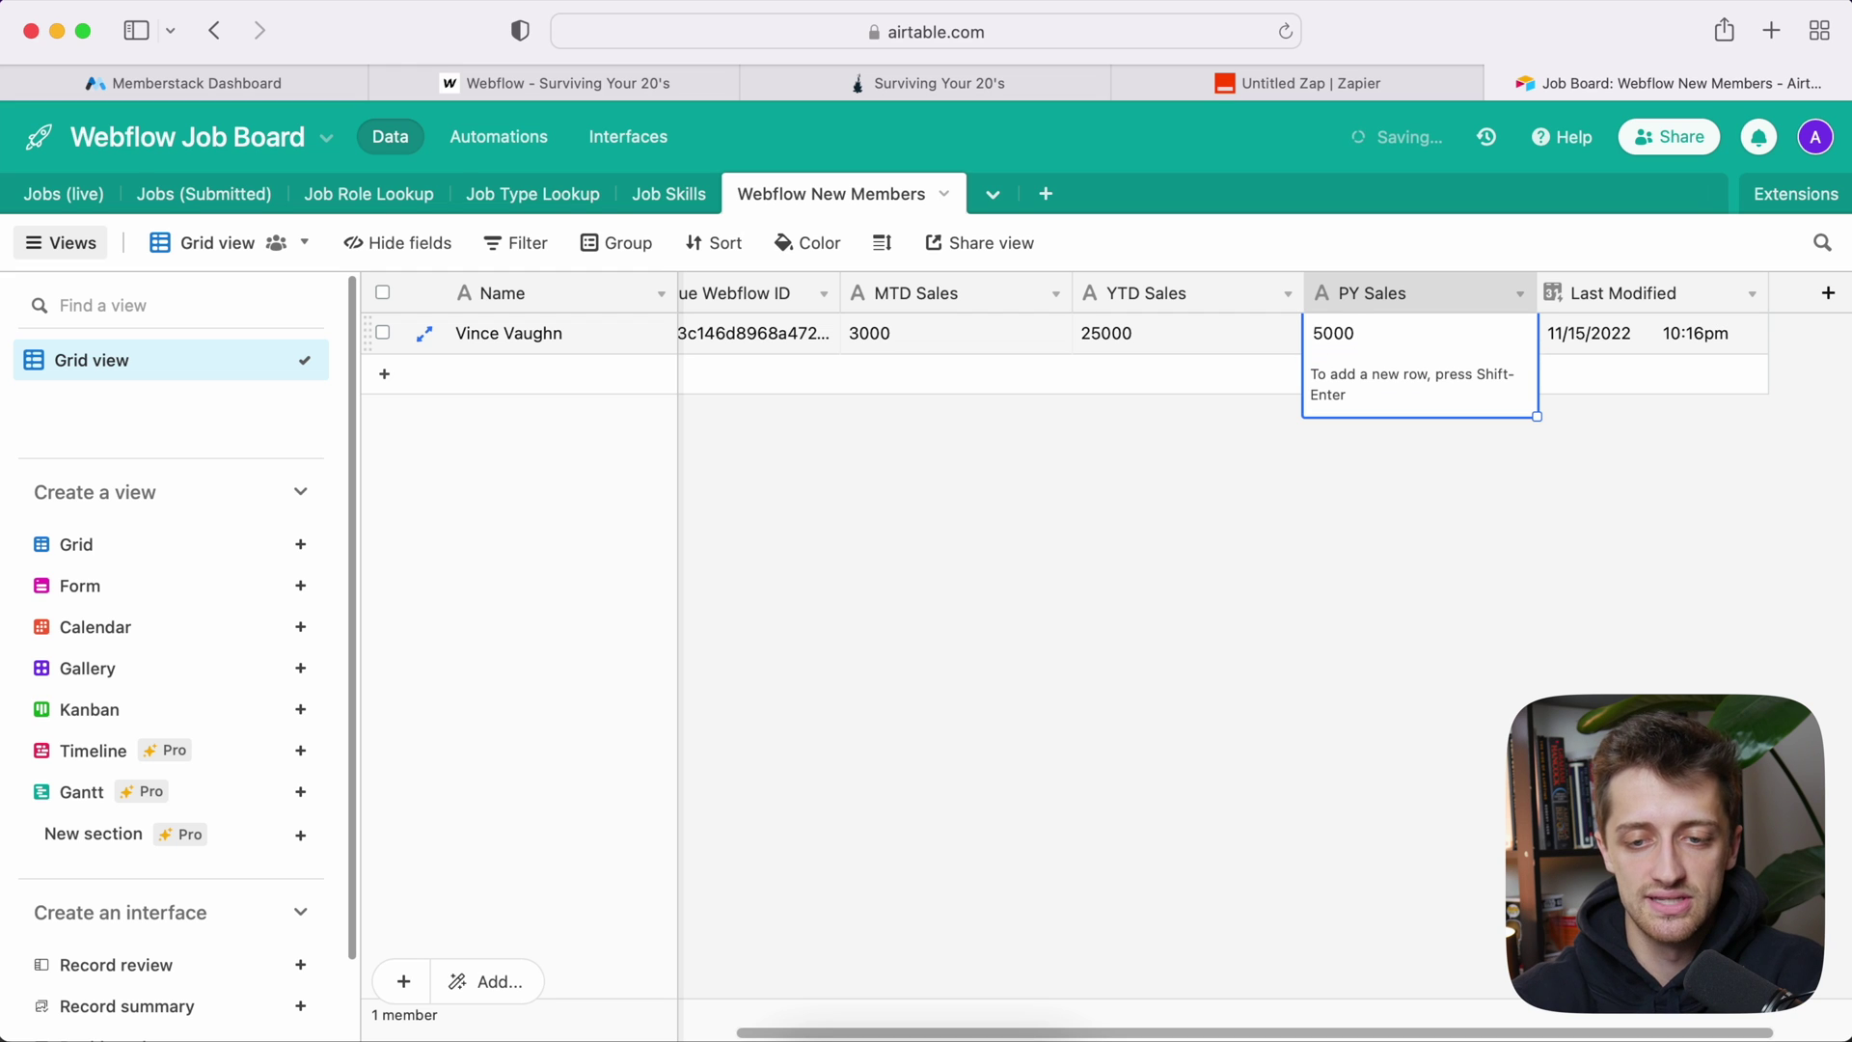
{"action": "left_click", "coordinate": [1779, 333]}
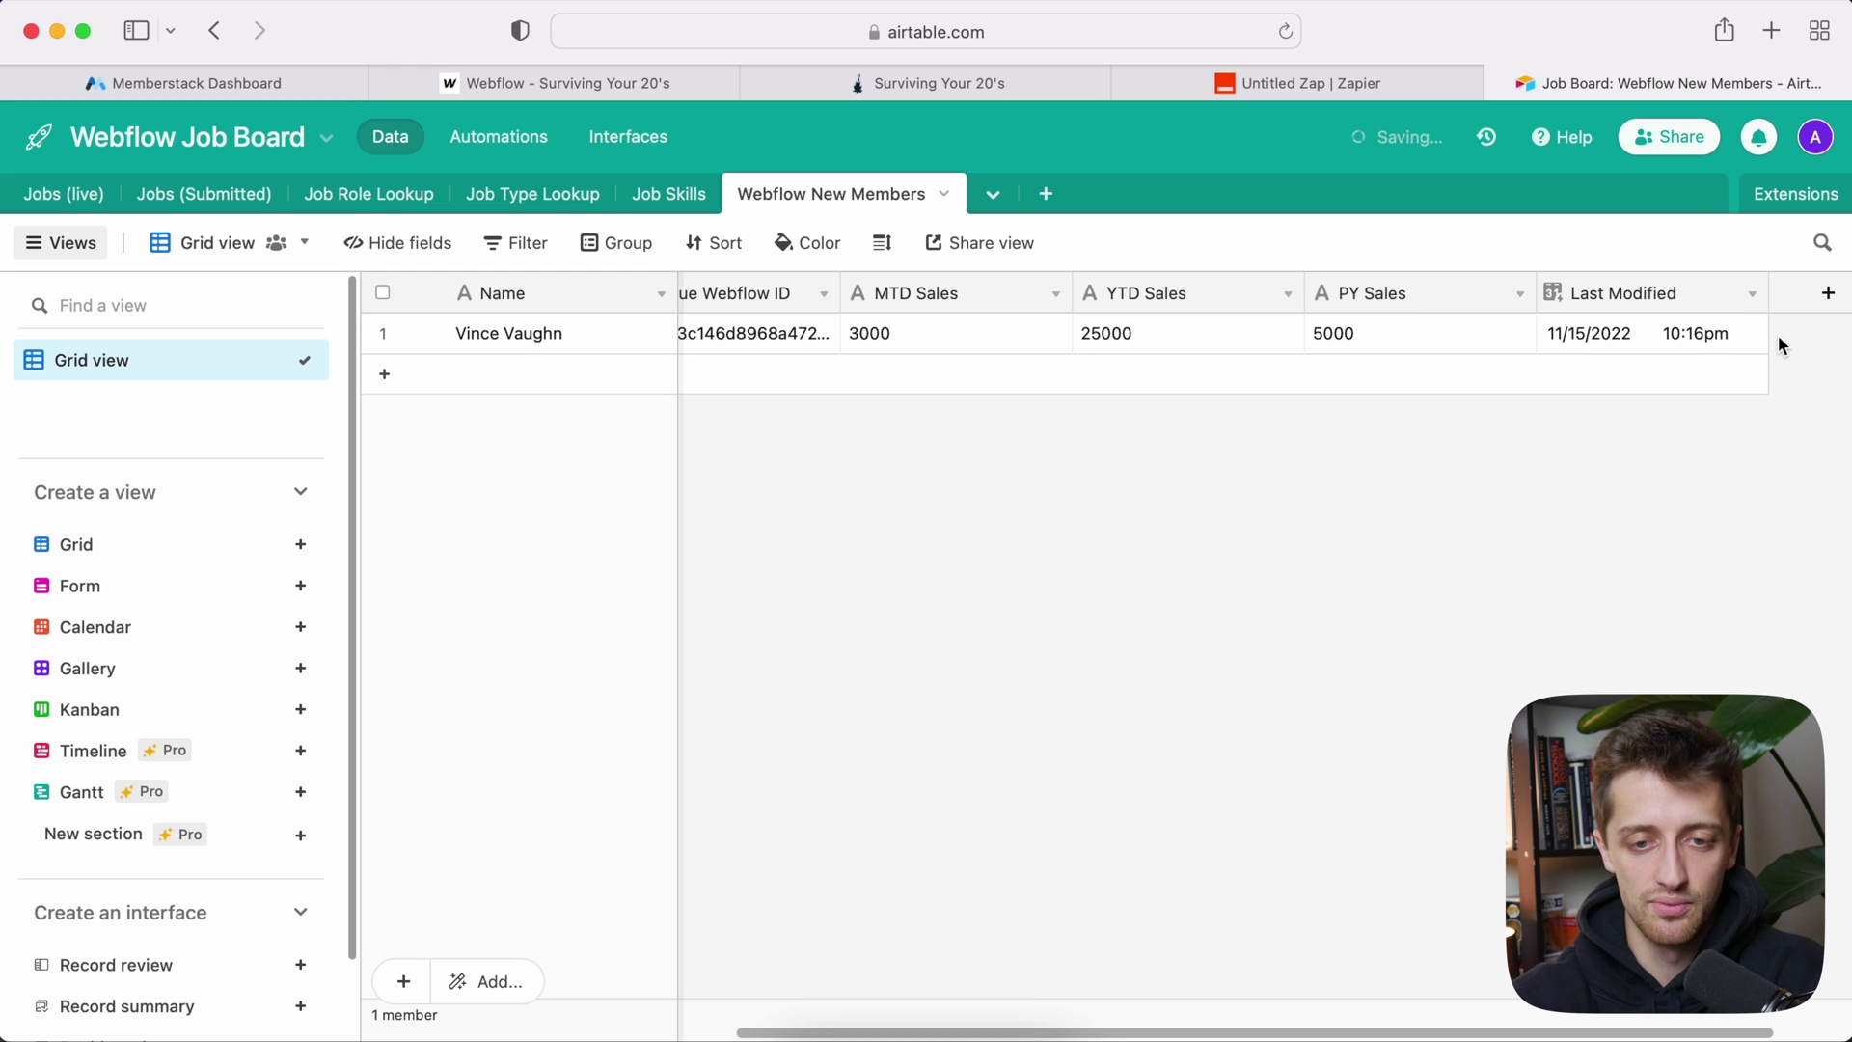
{"action": "left_click", "coordinate": [1376, 77]}
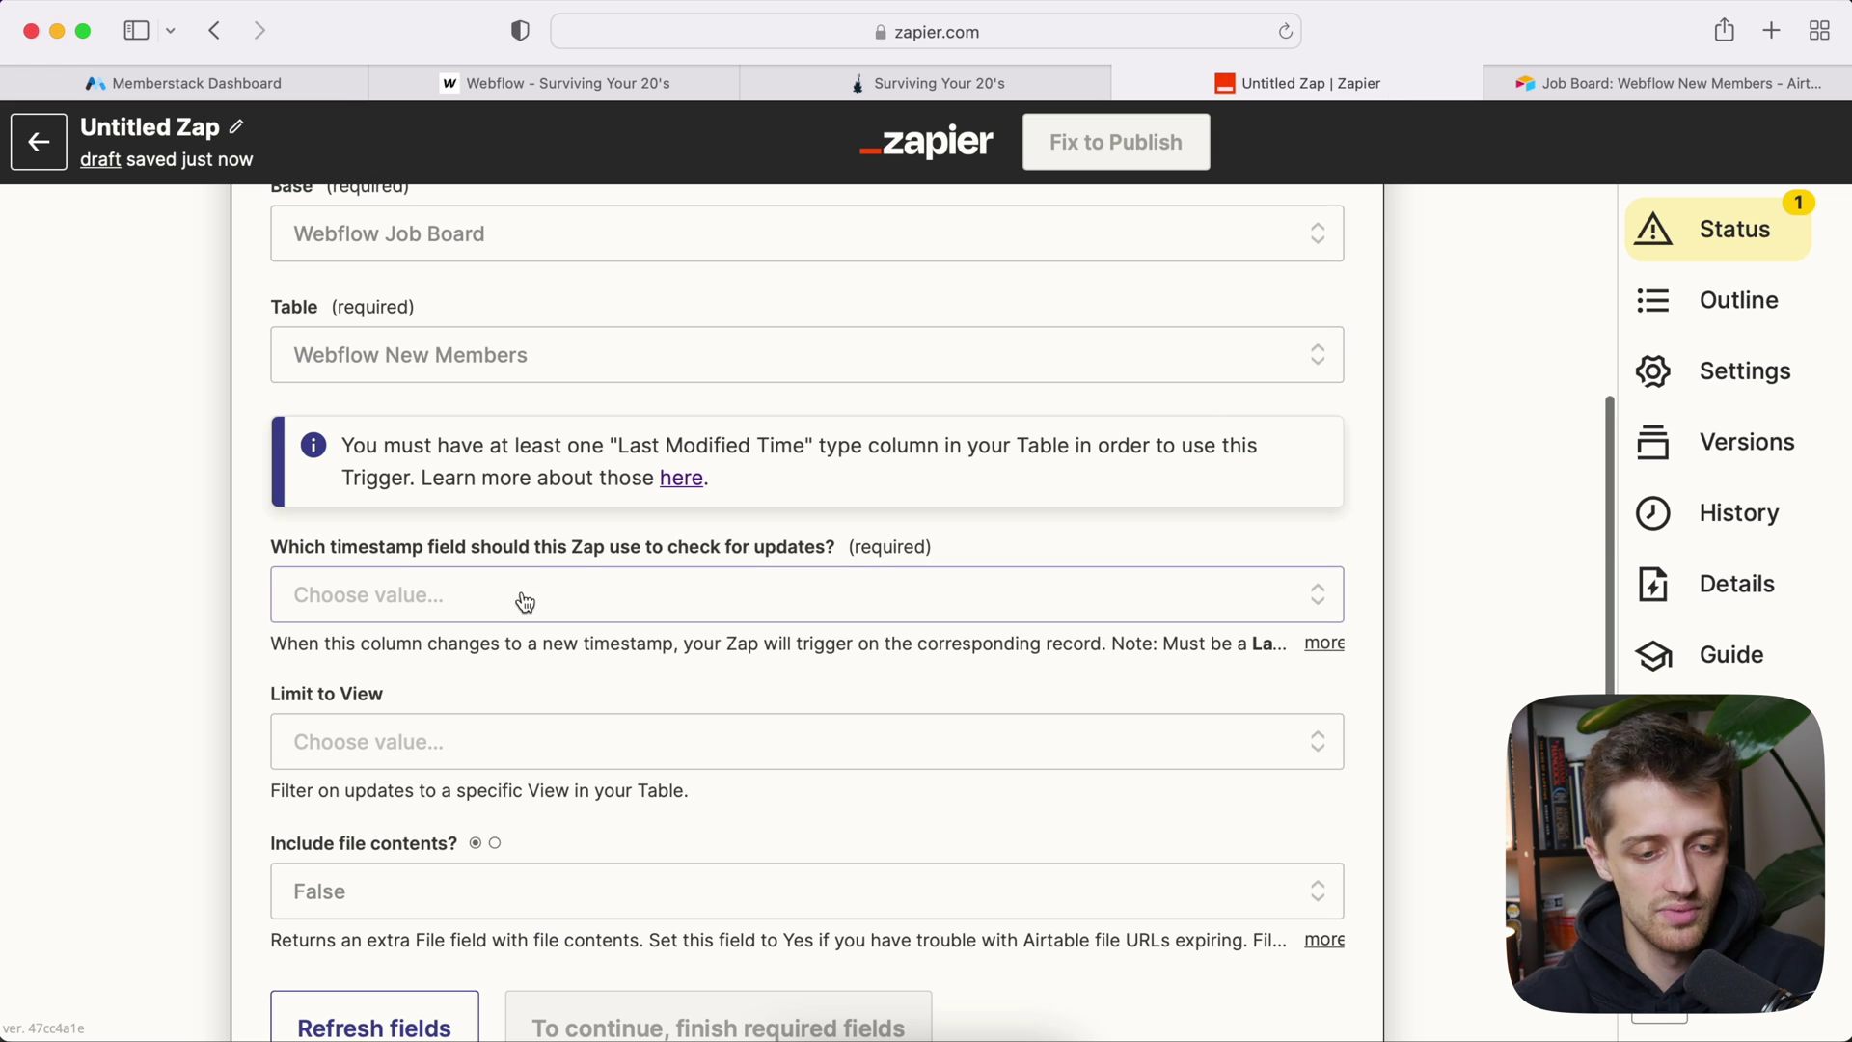
Step: Make Last Modified the trigger's timestamp field and confirm the trigger setup
{"action": "left_click", "coordinate": [318, 591]}
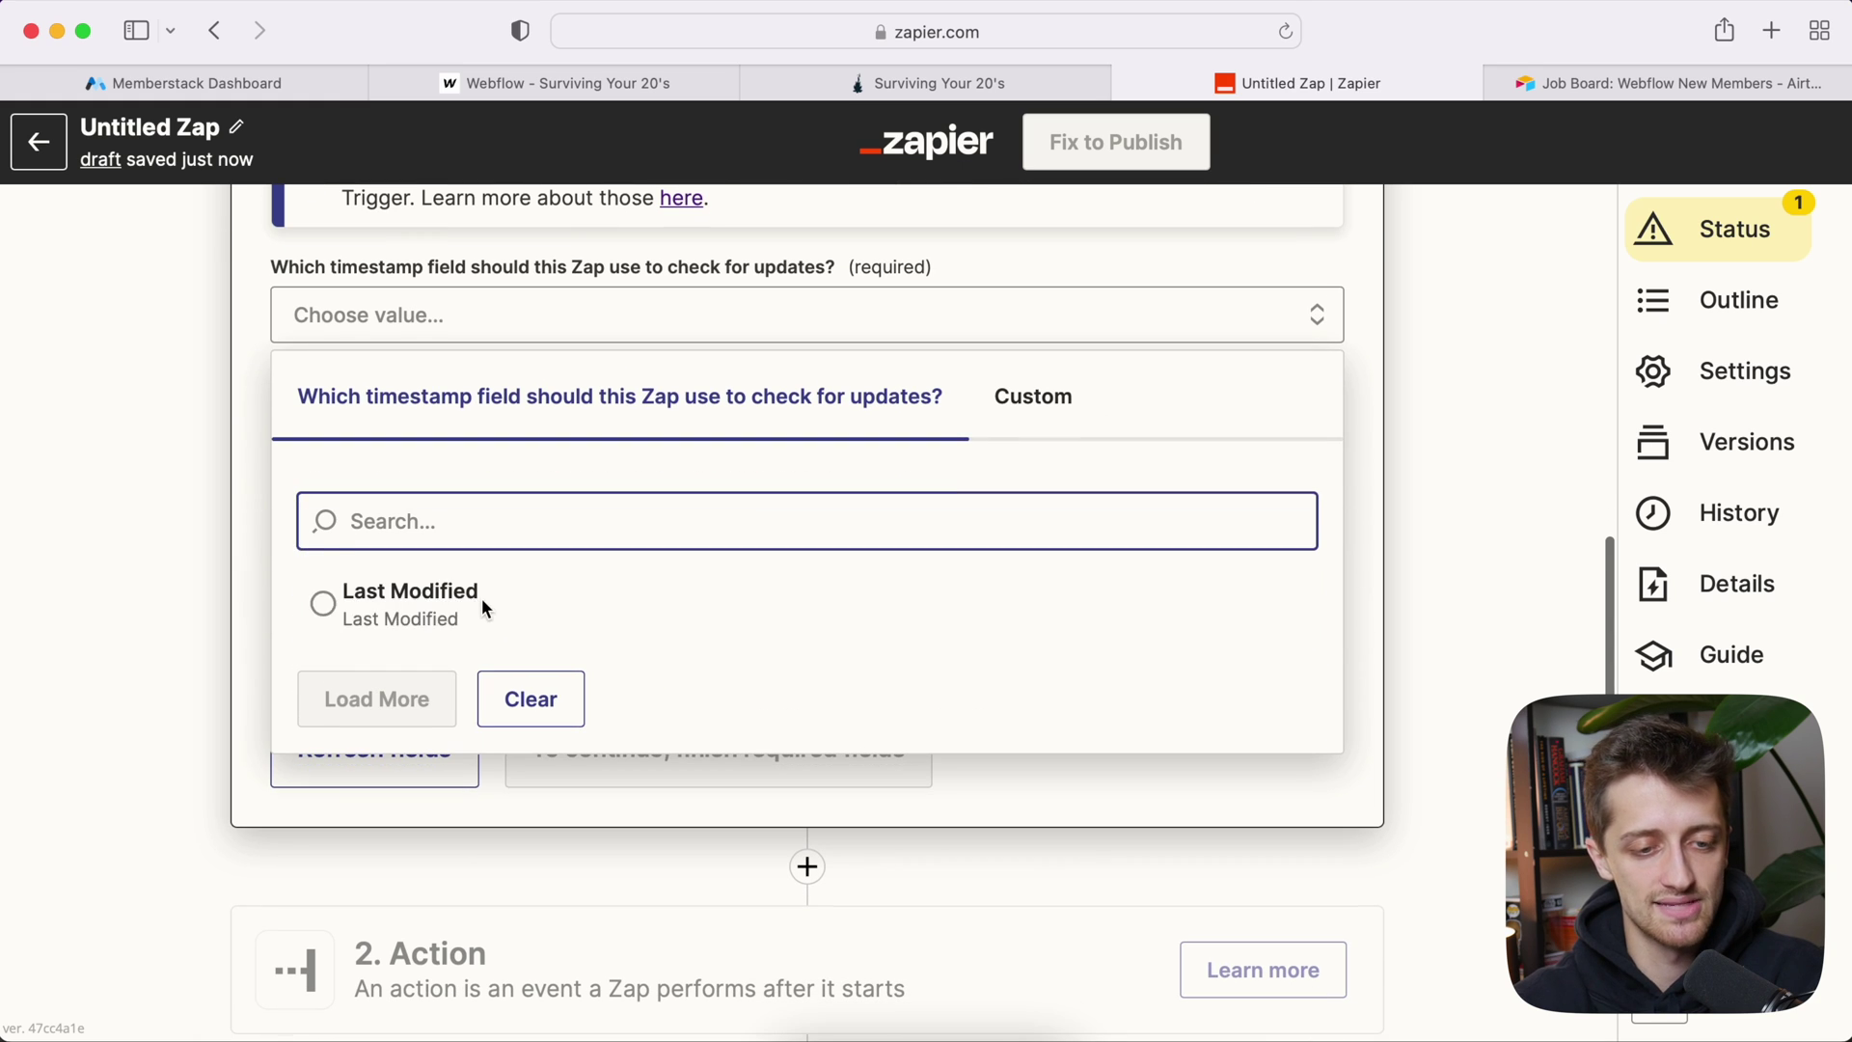
{"action": "left_click", "coordinate": [581, 606]}
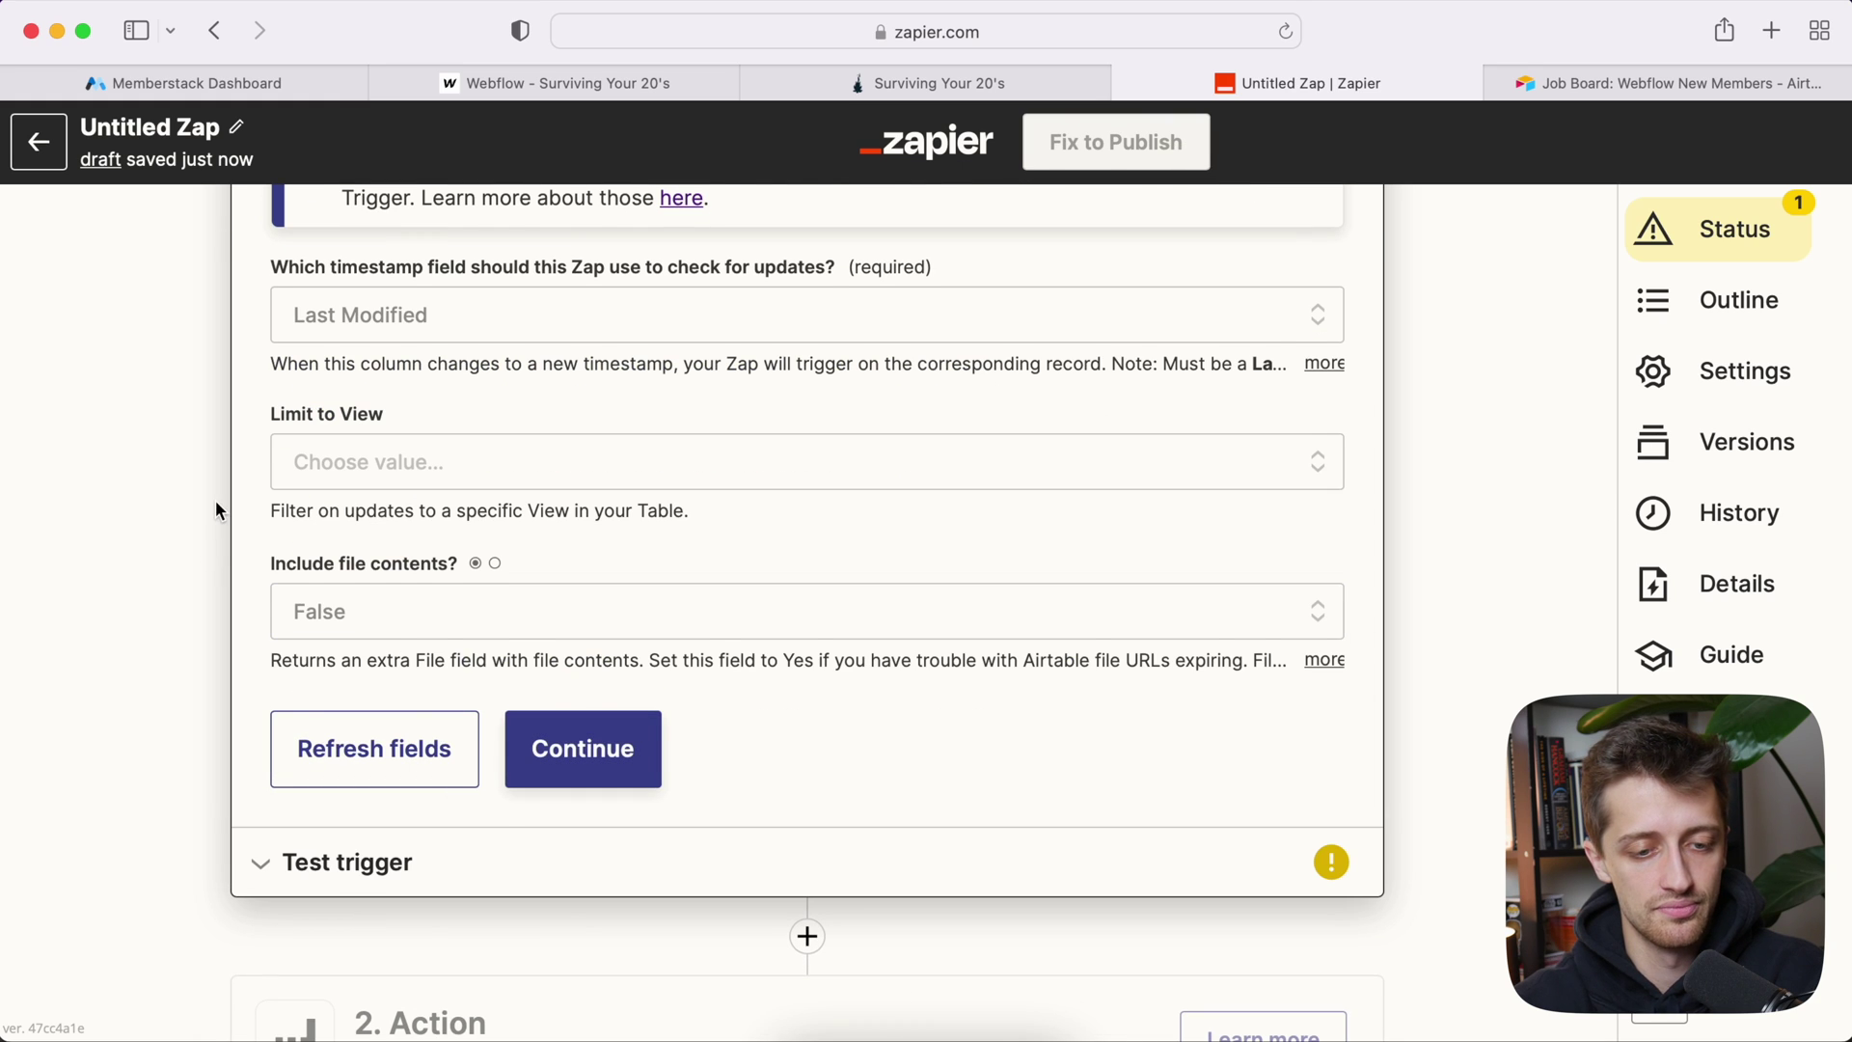
{"action": "scroll", "coordinate": [216, 501], "scroll_direction": "up", "scroll_amount": 1}
{"action": "left_click", "coordinate": [583, 843]}
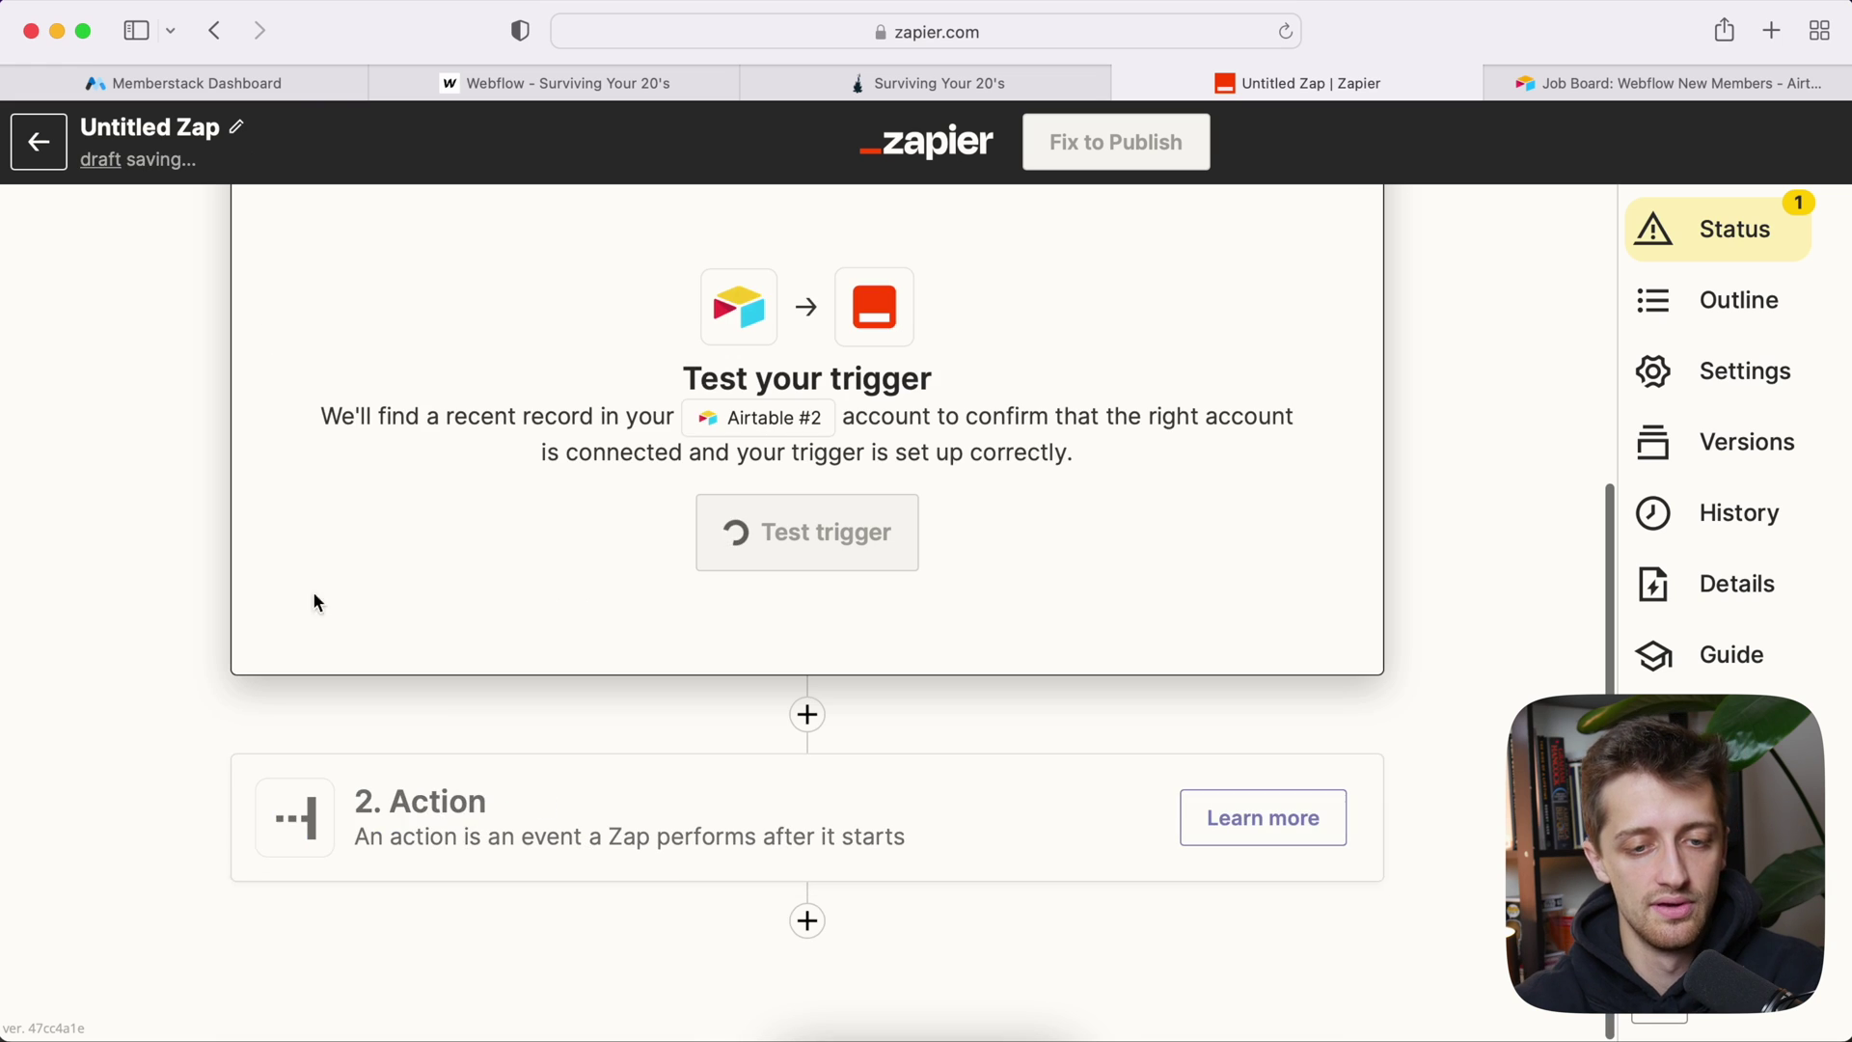
Step: Test the trigger and accept the Airtable record it finds
{"action": "left_click", "coordinate": [811, 779]}
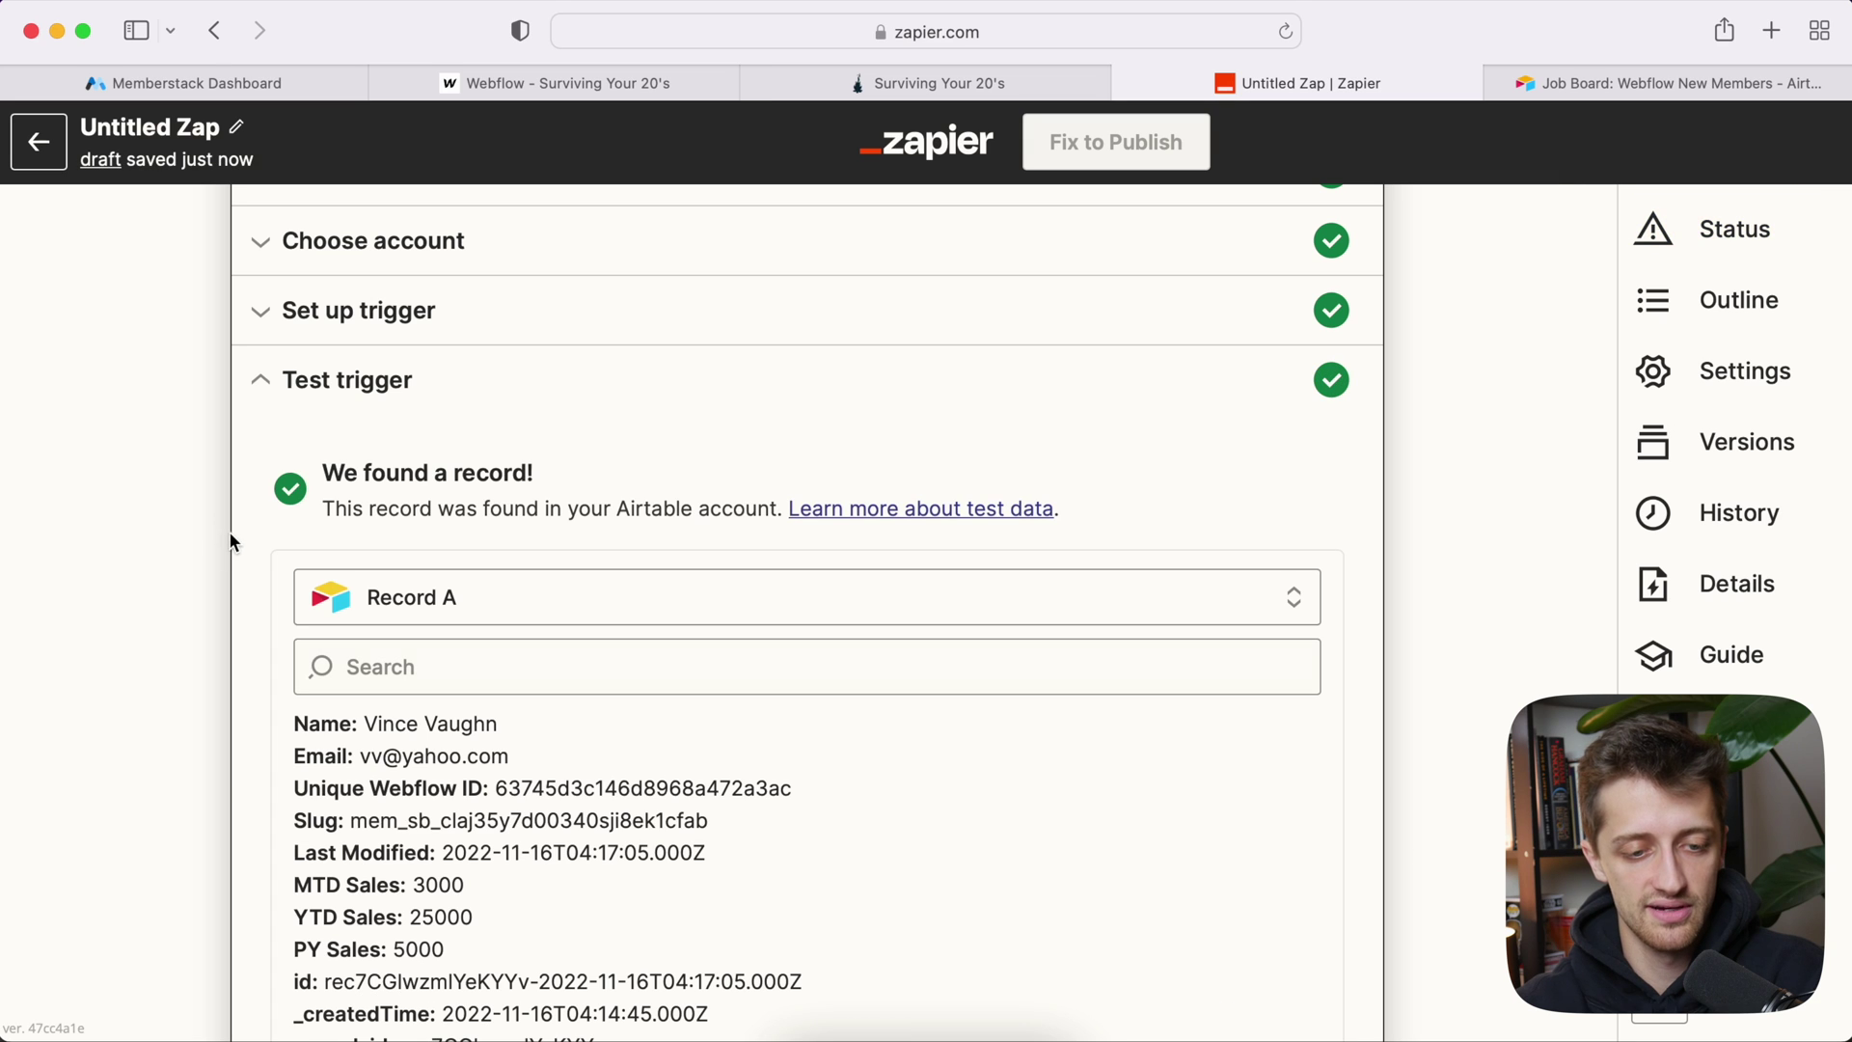
{"action": "scroll", "coordinate": [243, 584], "scroll_direction": "down", "scroll_amount": 2}
{"action": "scroll", "coordinate": [498, 674], "scroll_direction": "down", "scroll_amount": 1}
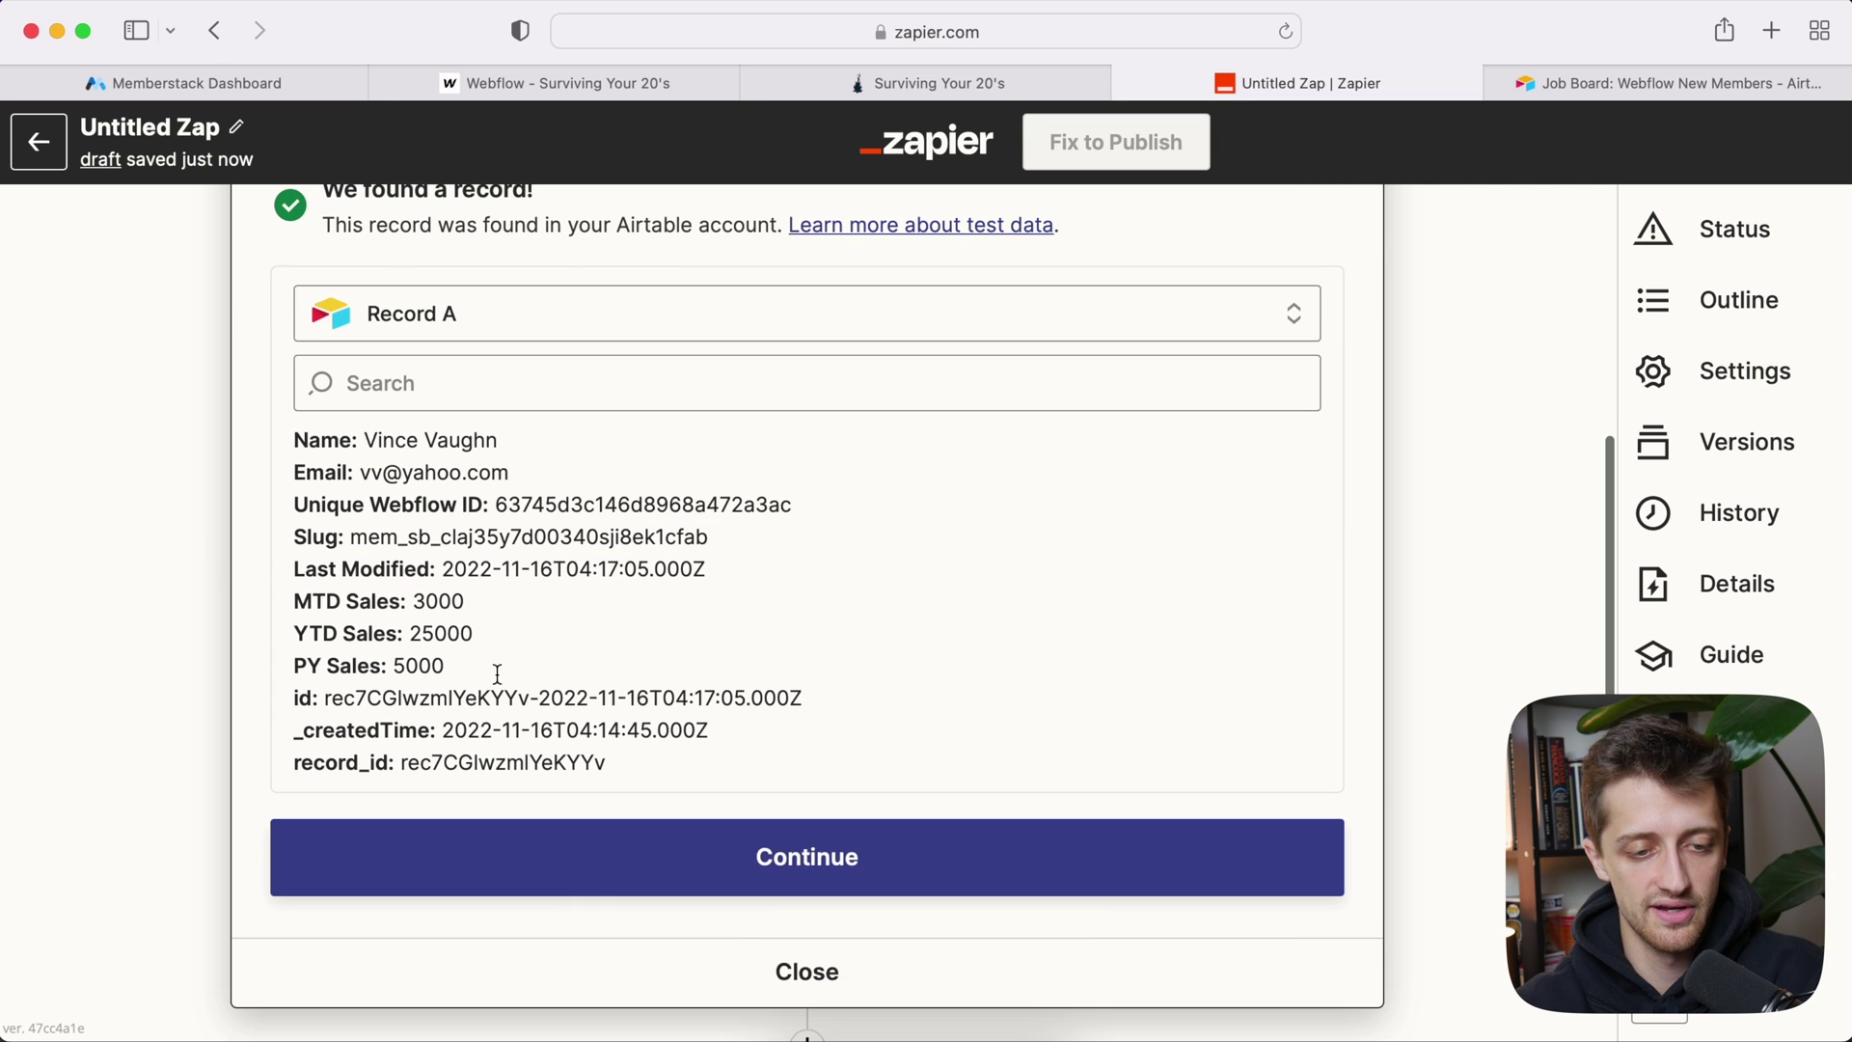
{"action": "left_click", "coordinate": [710, 830]}
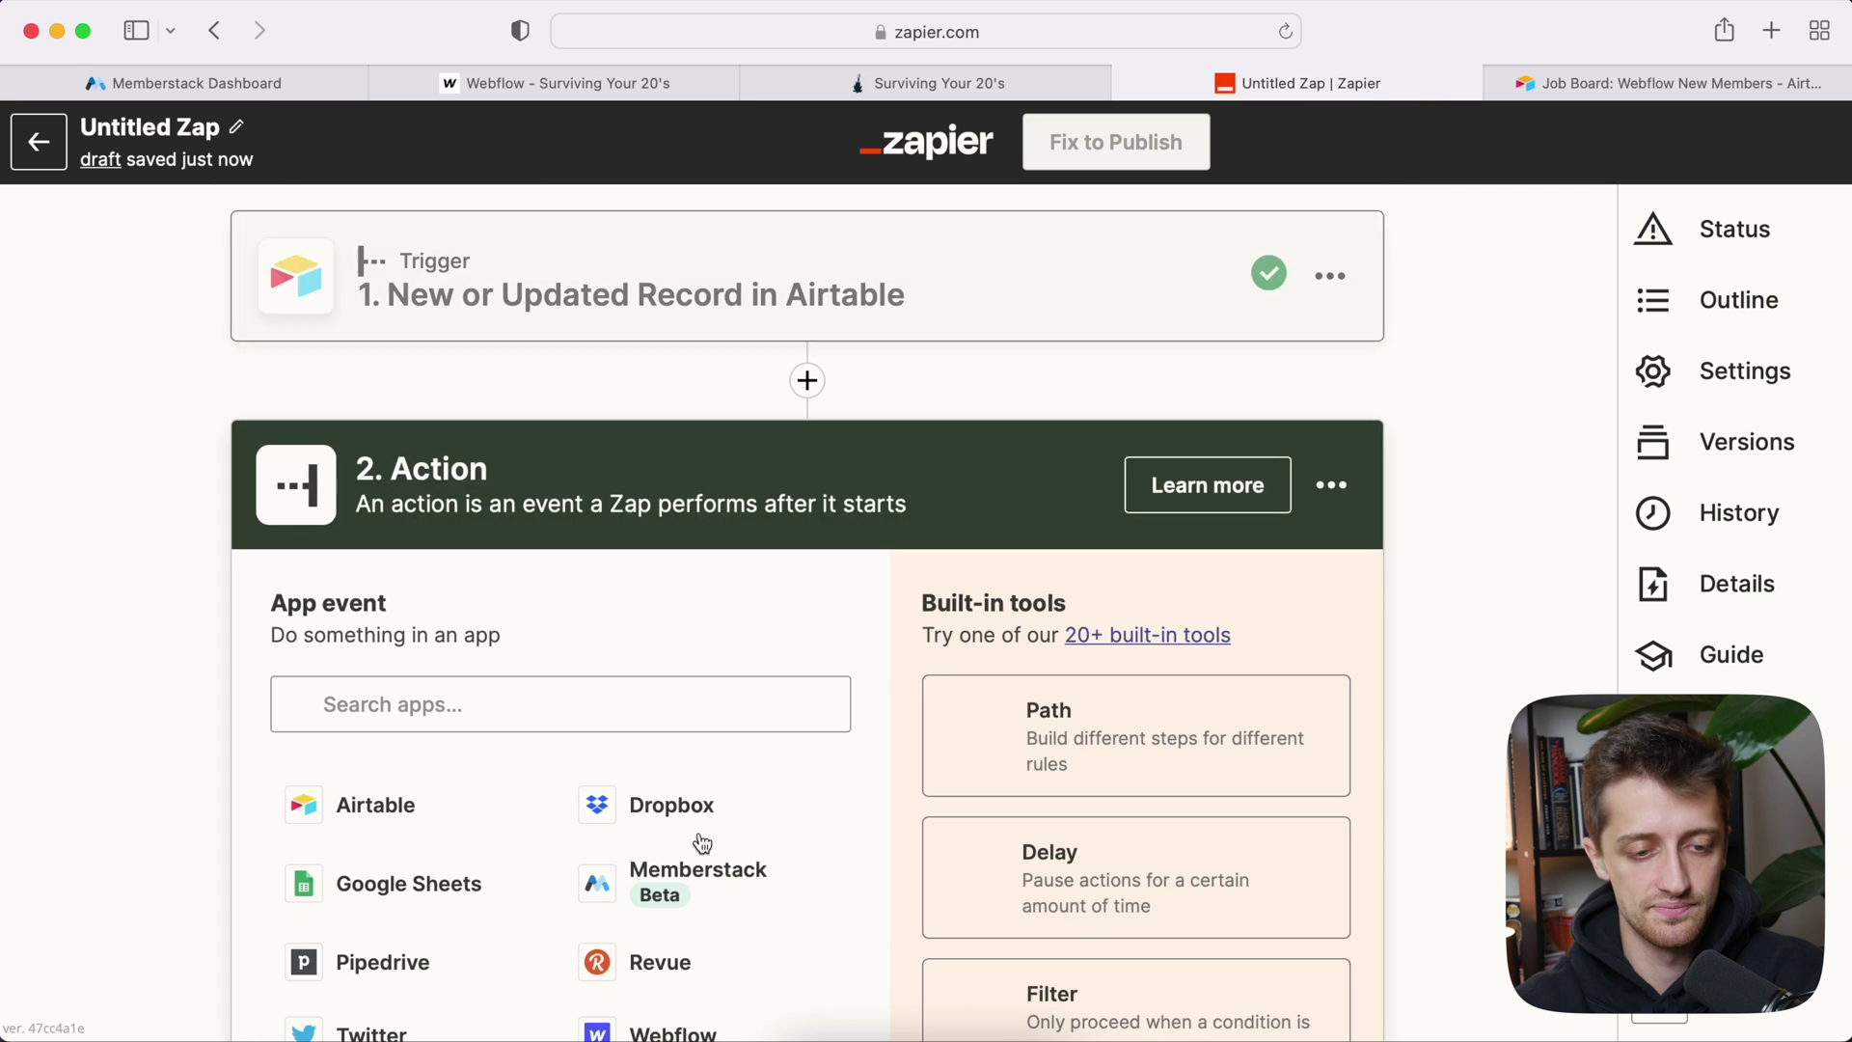
Step: Choose Webflow as the Zap's action app
{"action": "scroll", "coordinate": [216, 662], "scroll_direction": "down", "scroll_amount": 1}
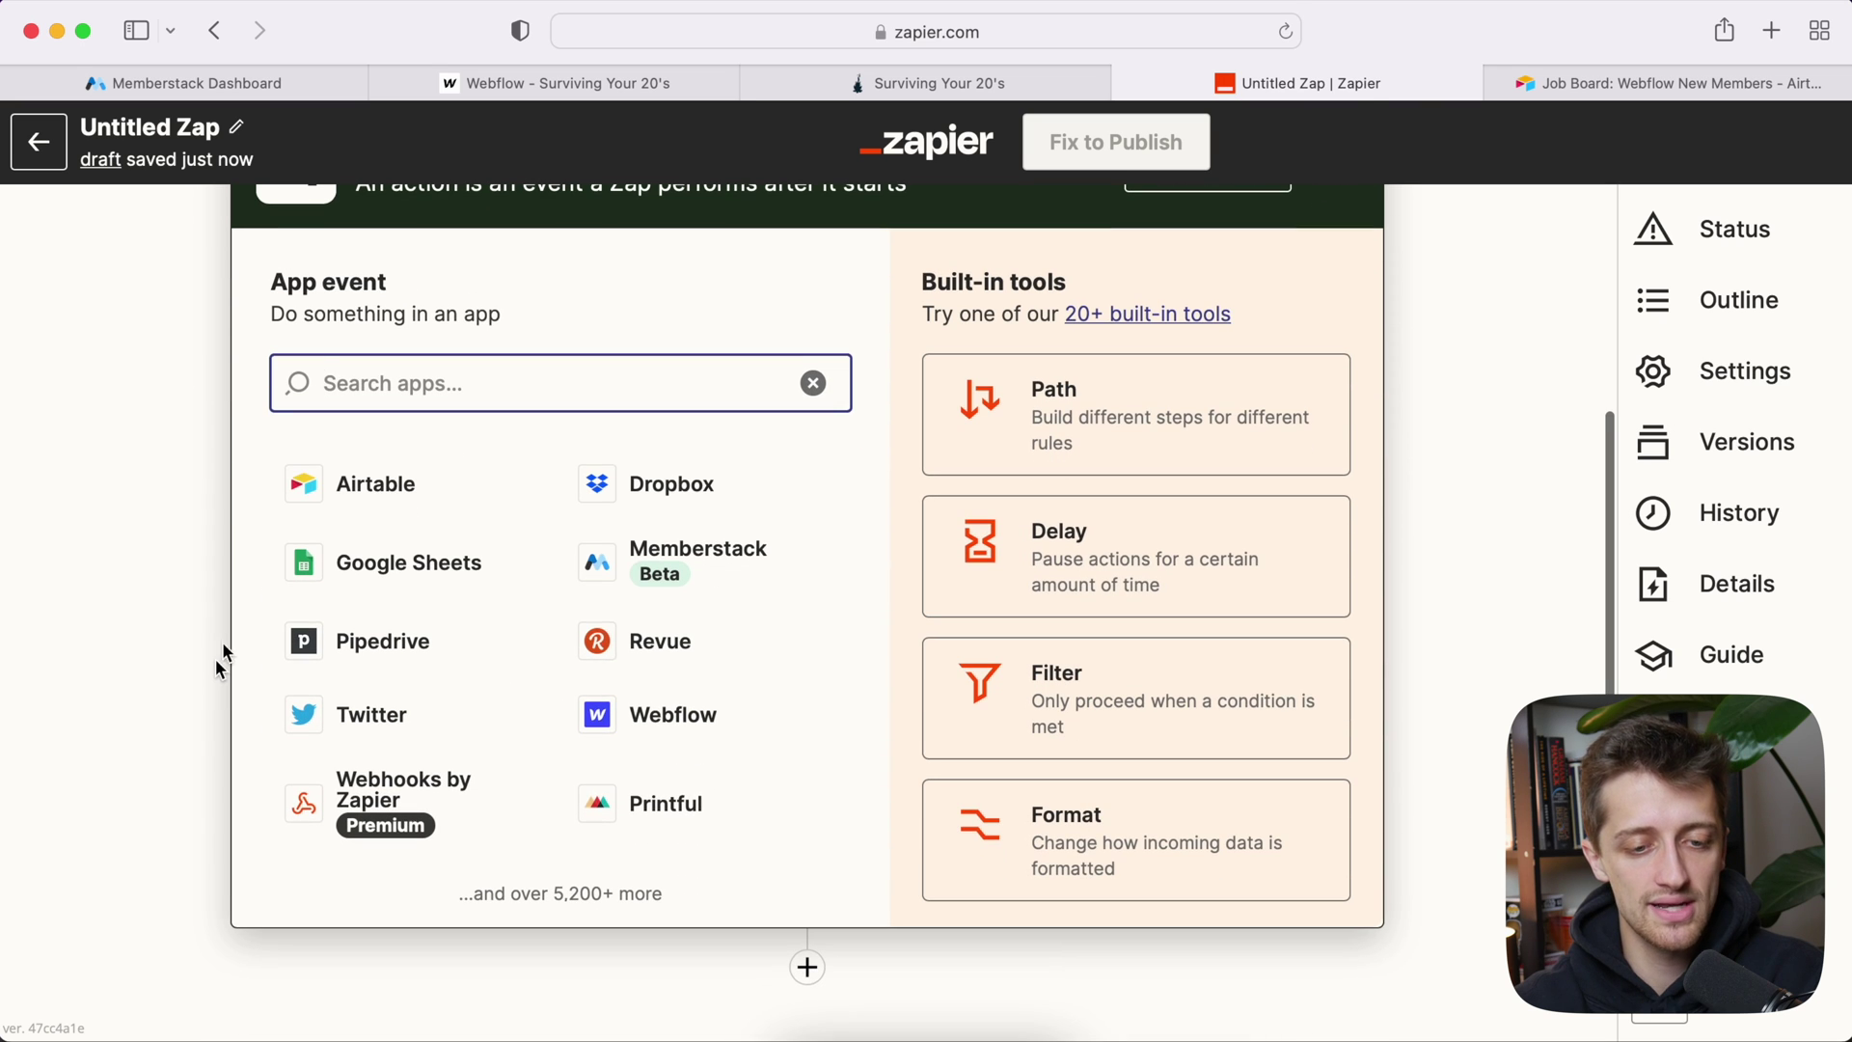
{"action": "left_click", "coordinate": [670, 715]}
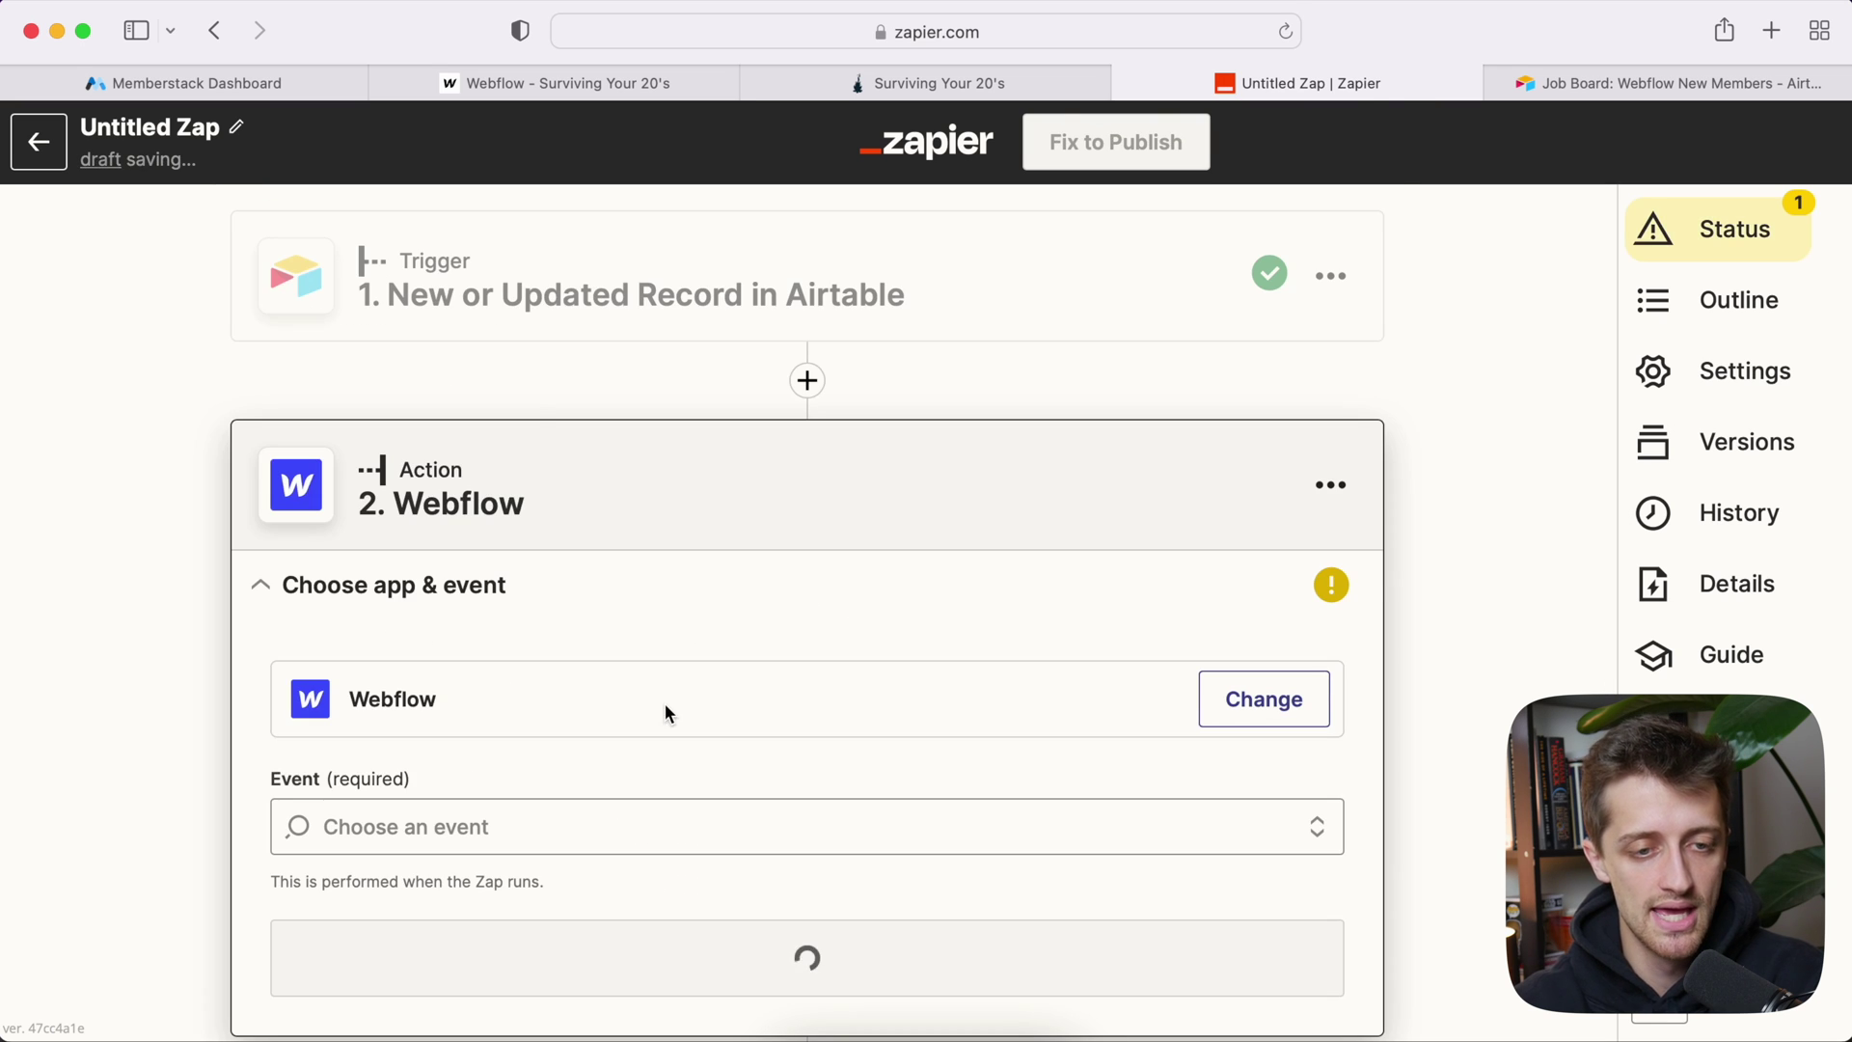
{"action": "left_click", "coordinate": [493, 84]}
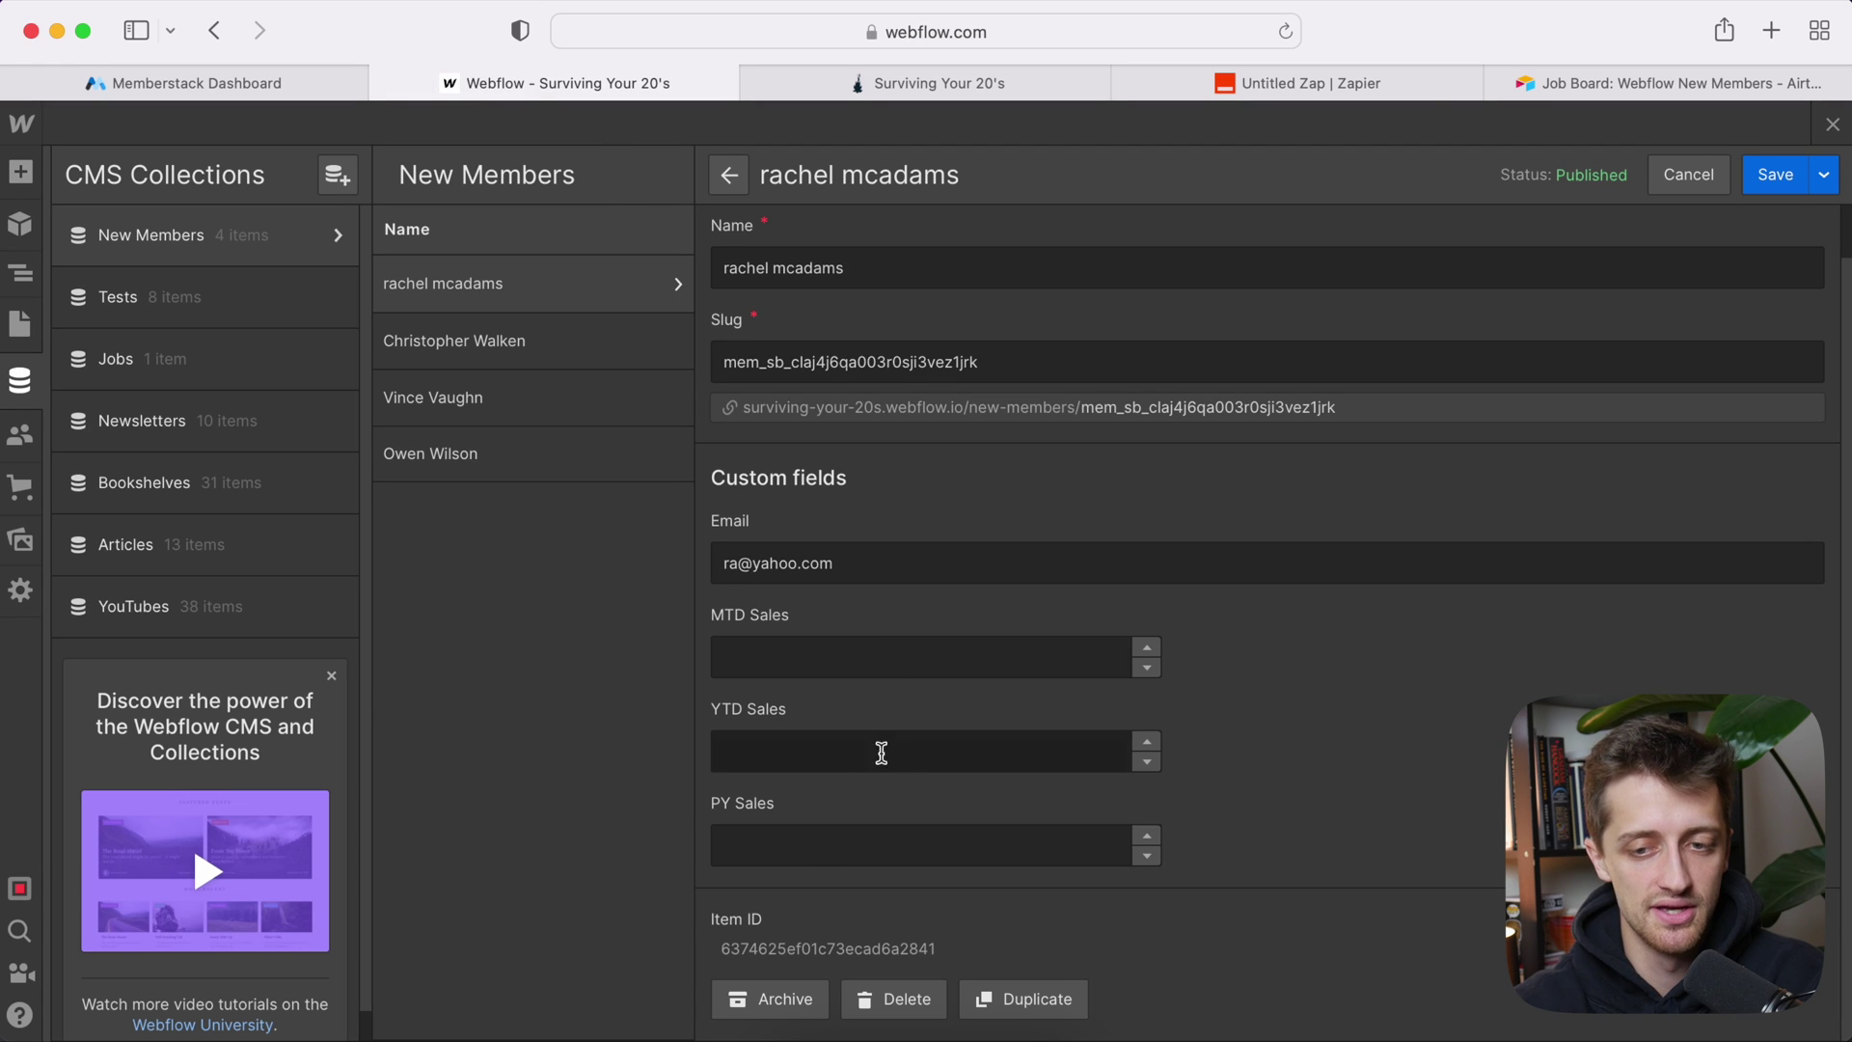
Step: Open the New Members Template page in the Webflow designer
{"action": "left_click", "coordinate": [1833, 127]}
{"action": "left_click", "coordinate": [1833, 131]}
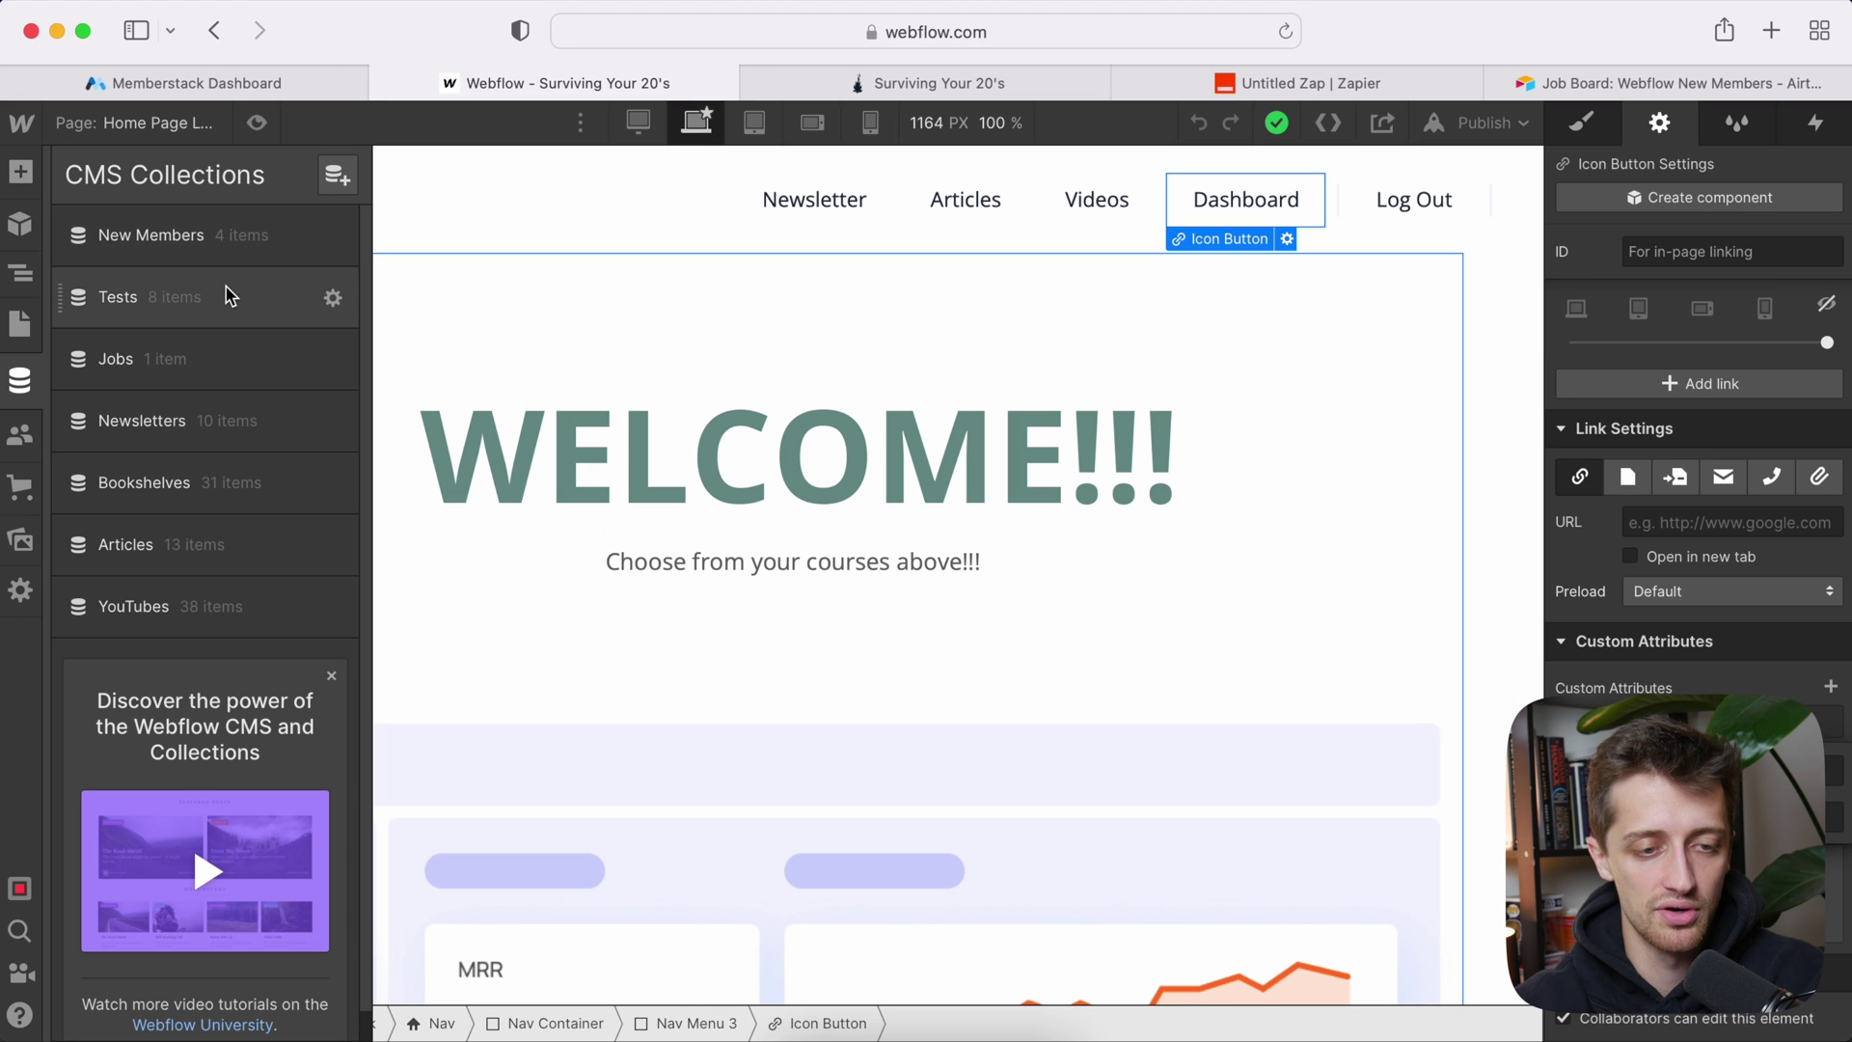
{"action": "left_click", "coordinate": [184, 123]}
{"action": "scroll", "coordinate": [156, 868], "scroll_direction": "down", "scroll_amount": 10}
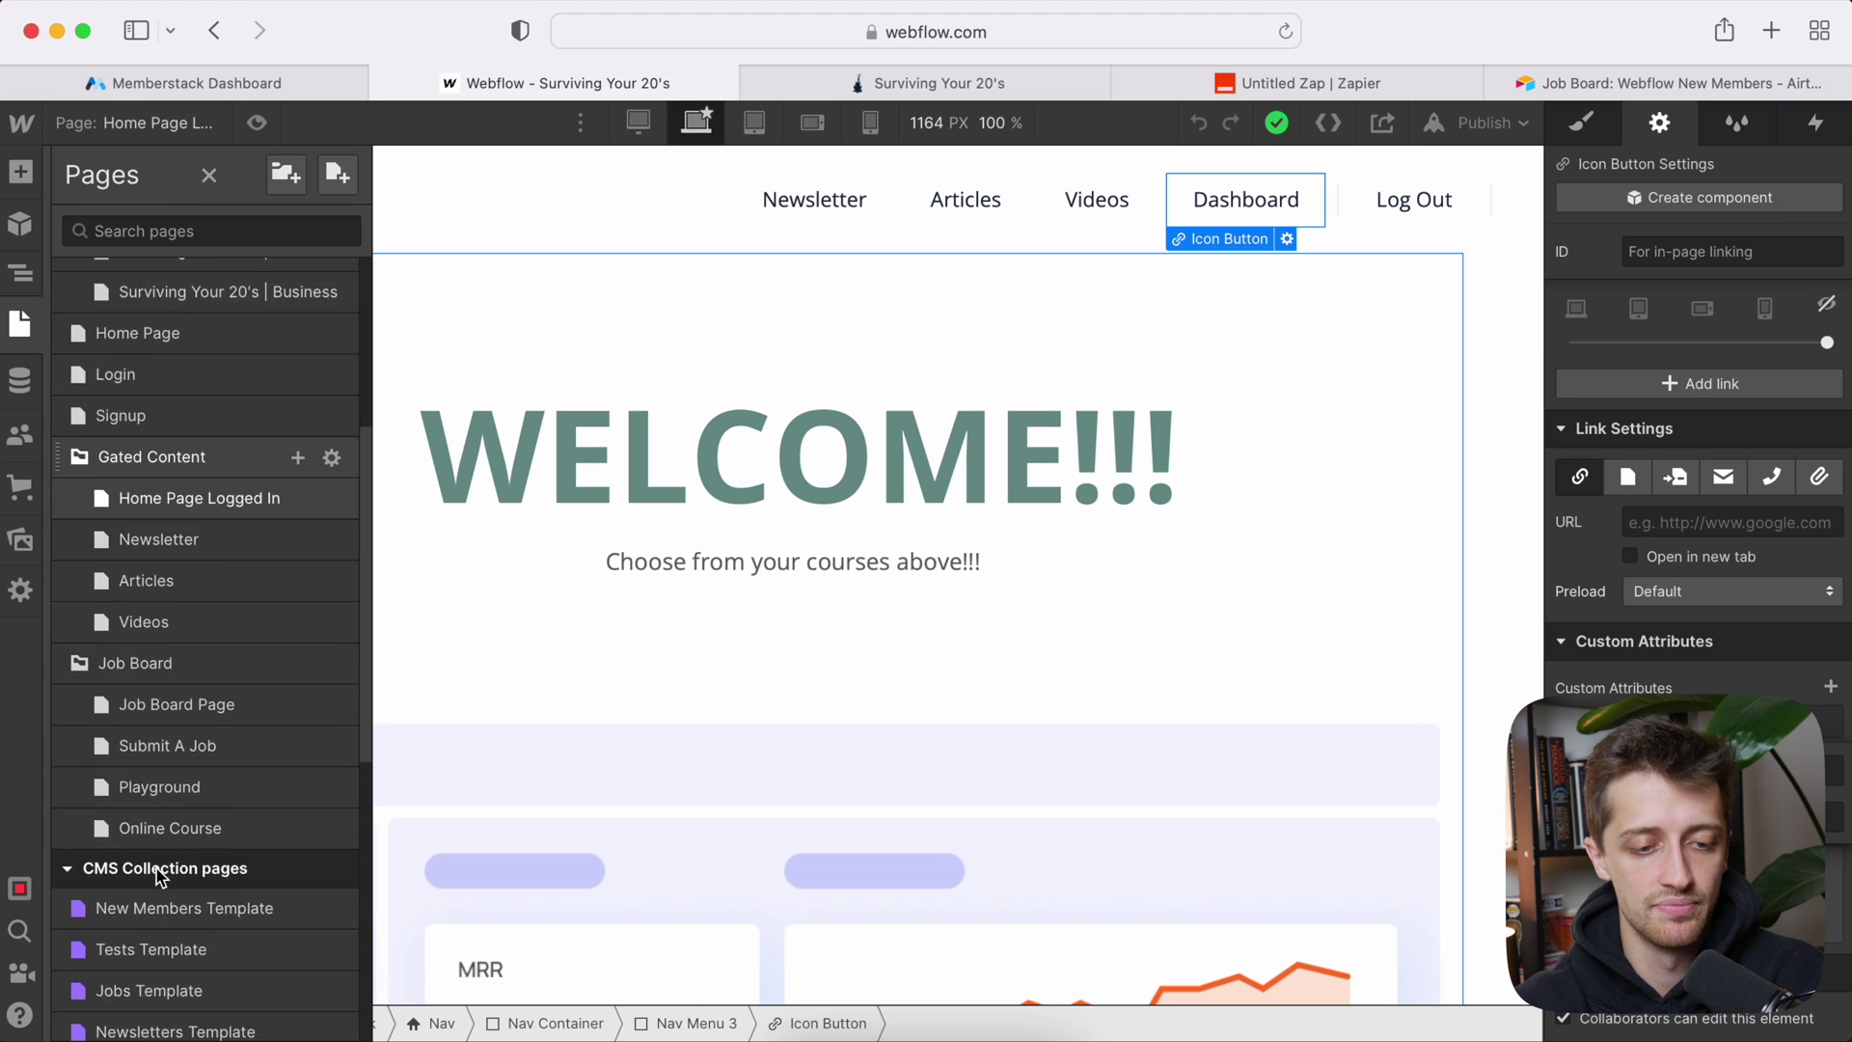
{"action": "left_click", "coordinate": [154, 777]}
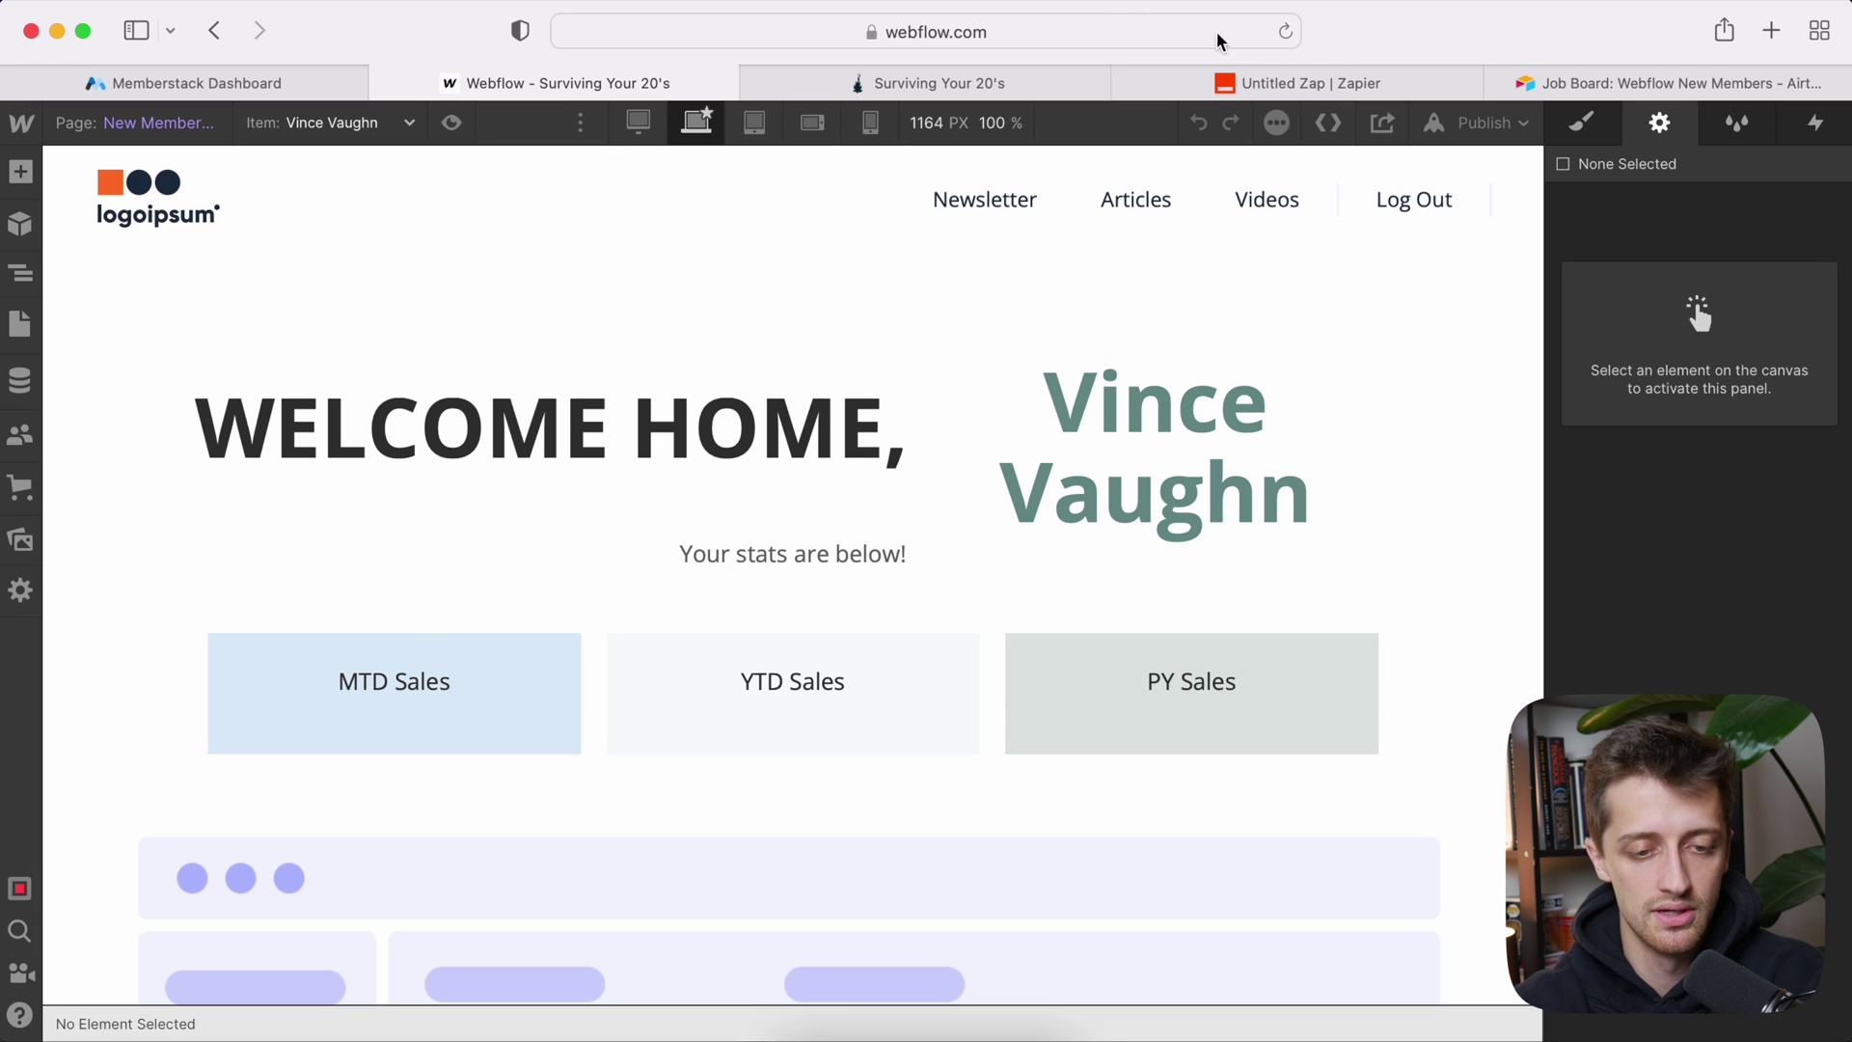
Step: Set the Zap's Webflow action event to Update Live Item
{"action": "left_click", "coordinate": [1311, 77]}
{"action": "left_click", "coordinate": [395, 741]}
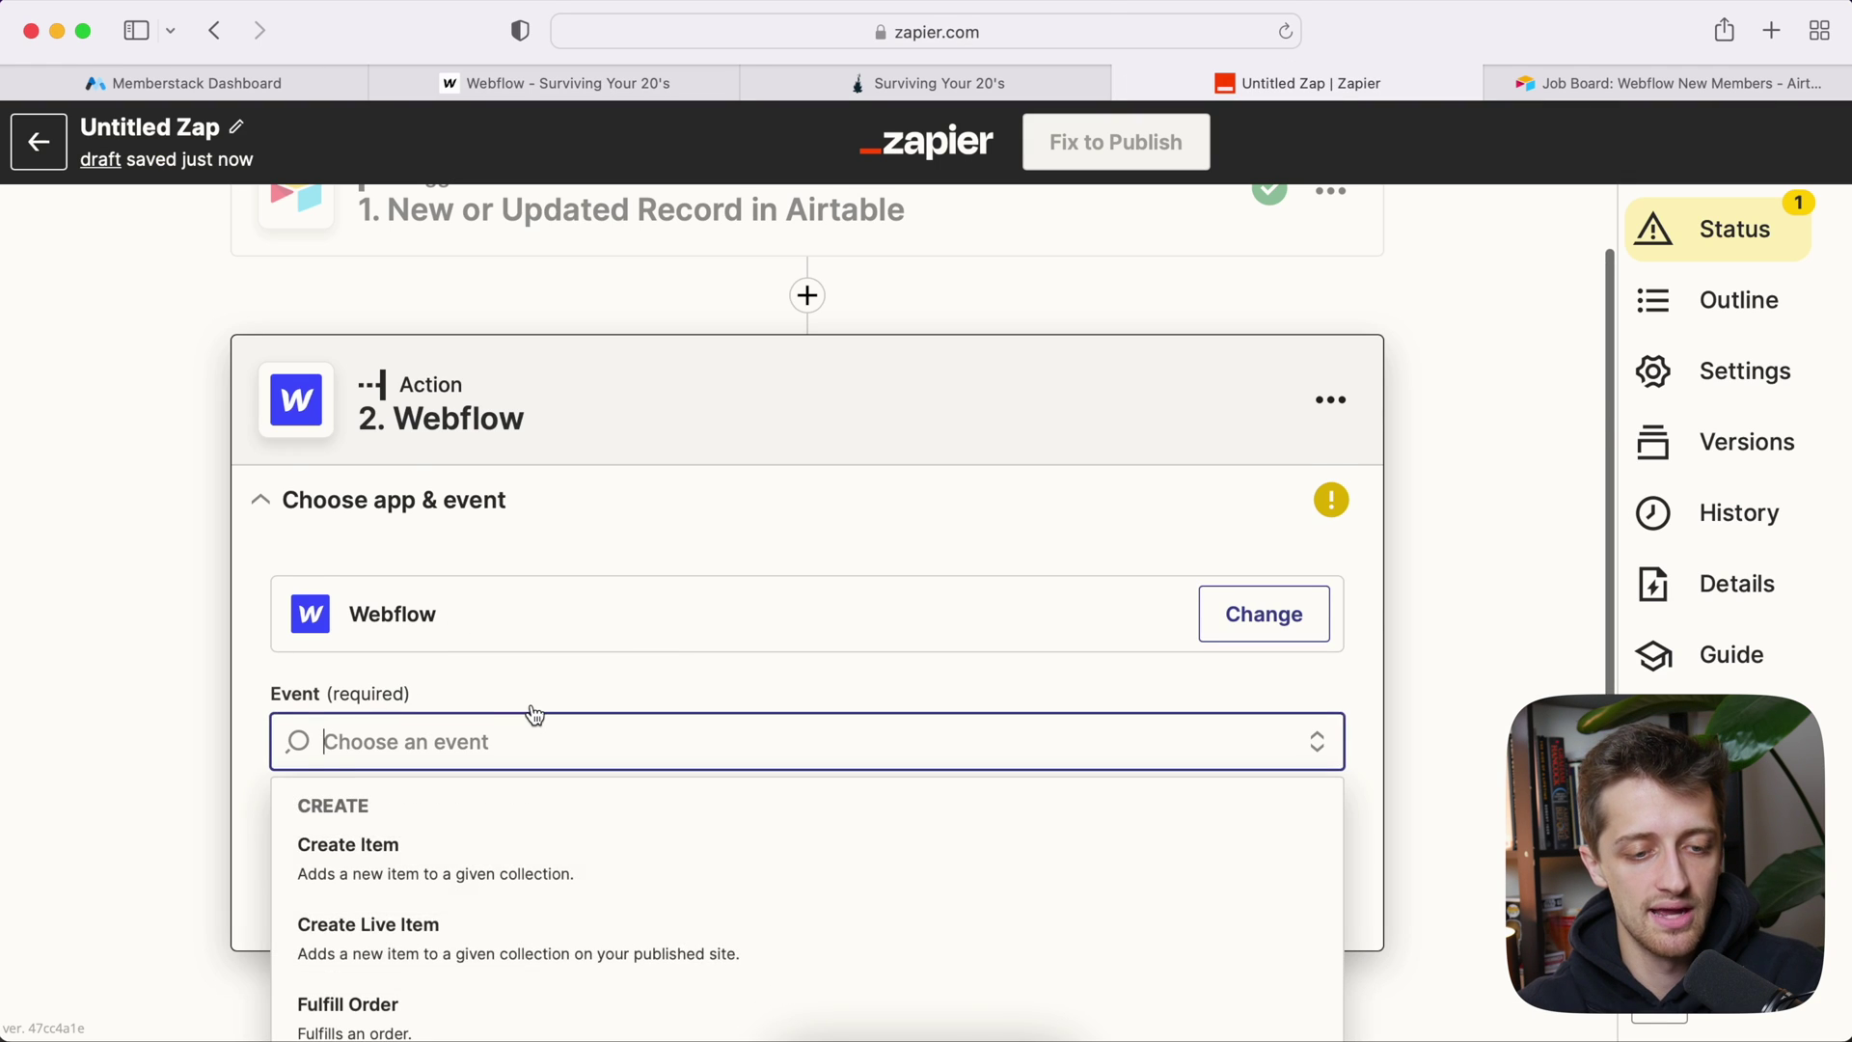
{"action": "scroll", "coordinate": [467, 733], "scroll_direction": "down", "scroll_amount": 4}
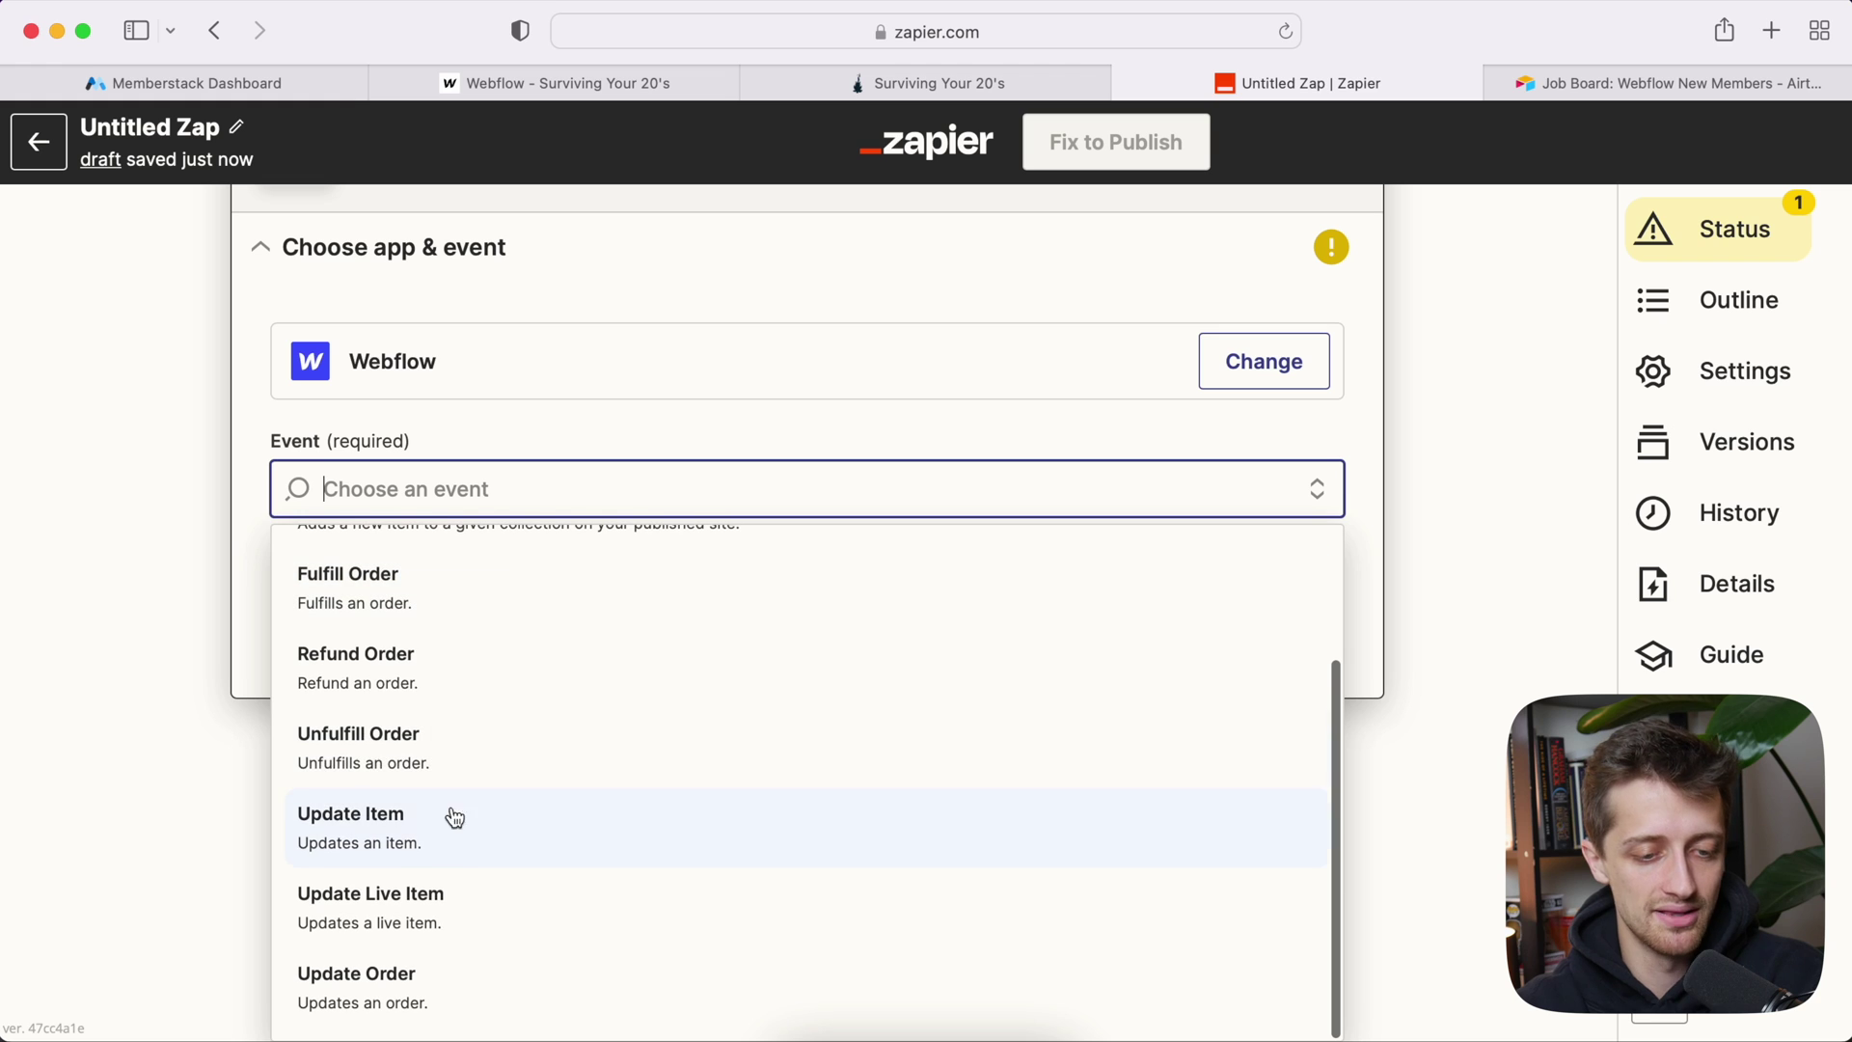
{"action": "left_click", "coordinate": [370, 906]}
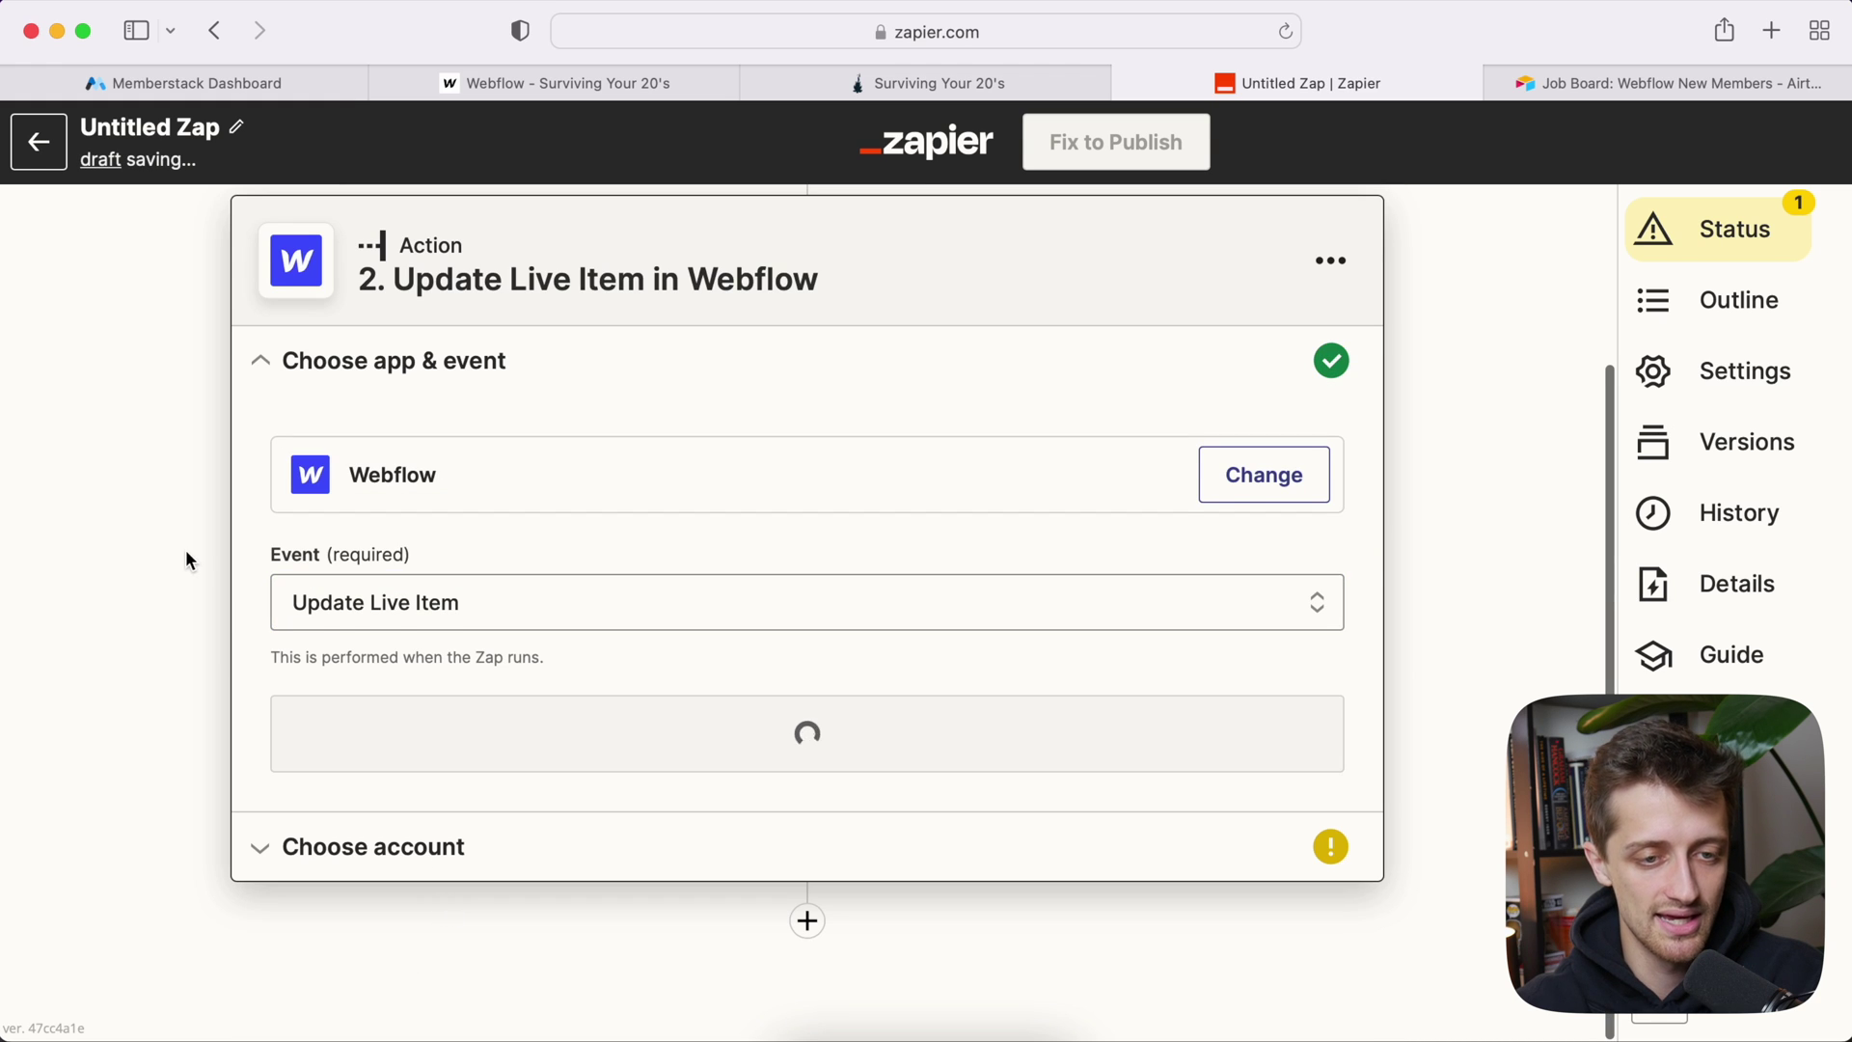
Step: Open a member's item in the New Members CMS collection to view its empty sales fields
{"action": "left_click", "coordinate": [484, 99]}
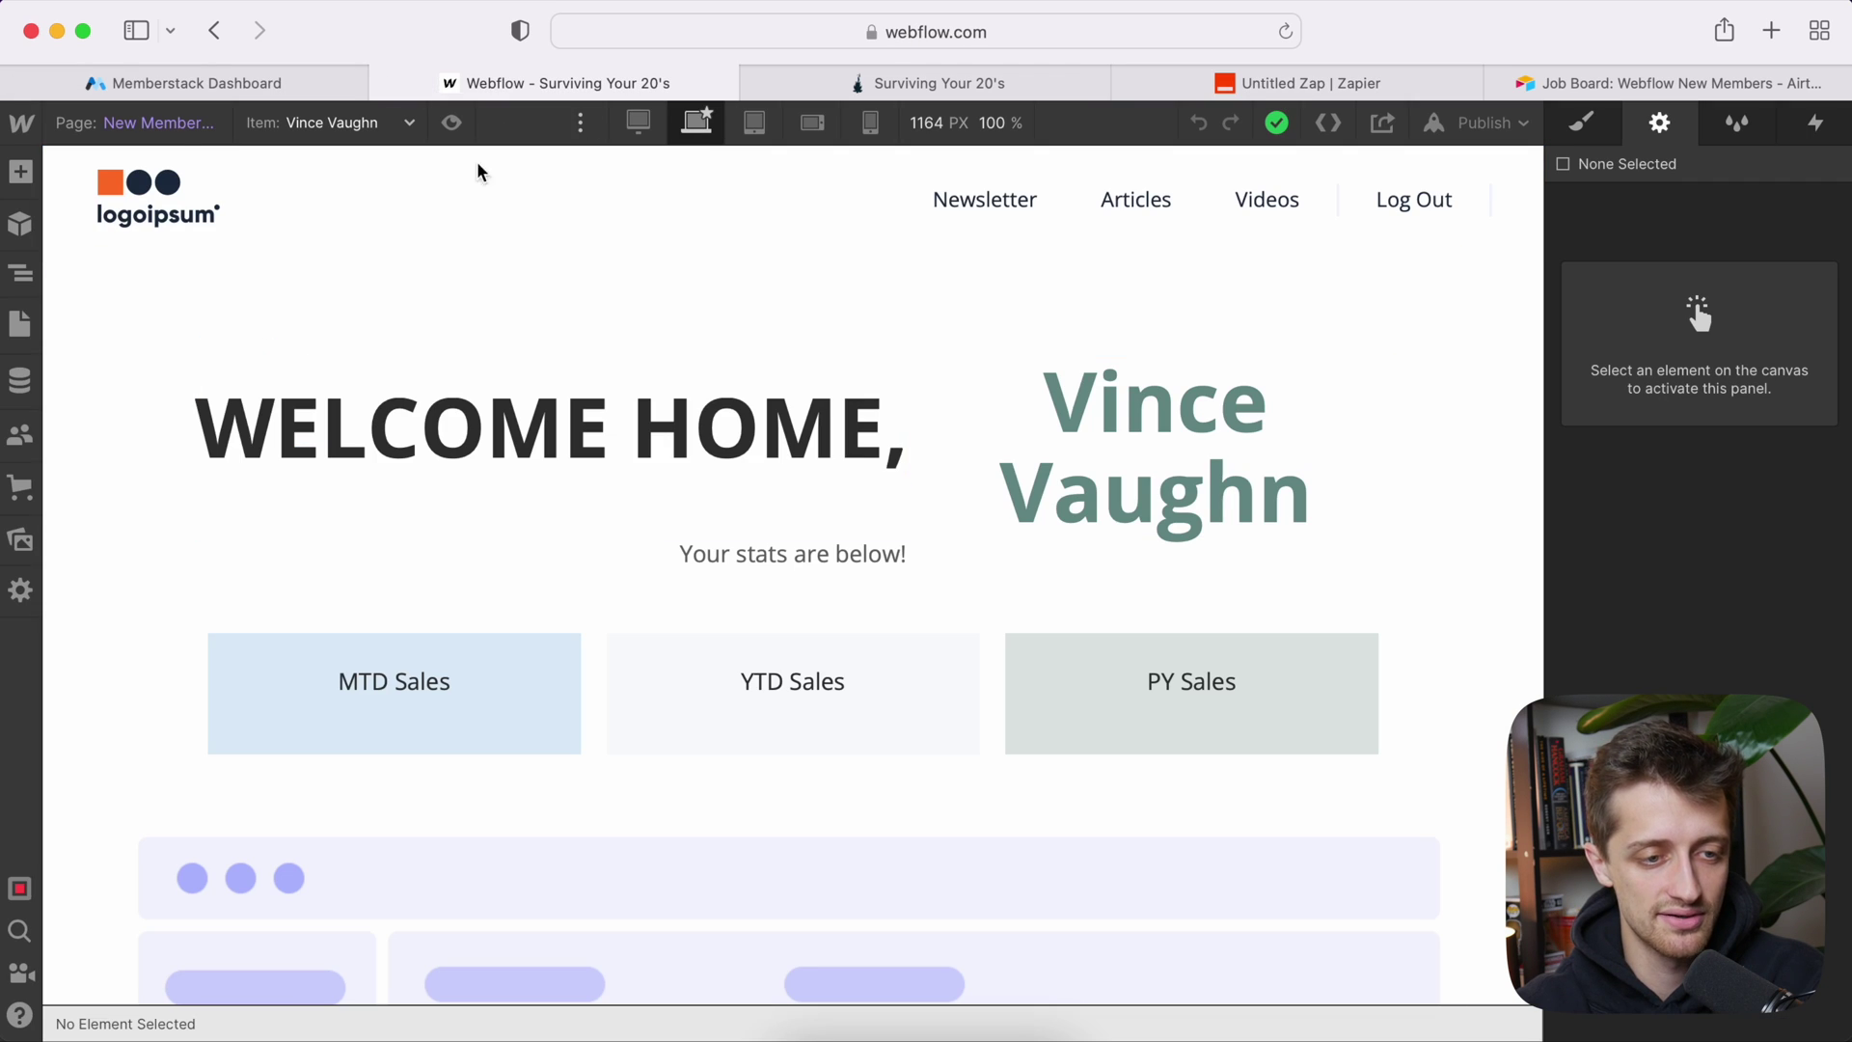
{"action": "left_click", "coordinate": [171, 127]}
{"action": "left_click", "coordinate": [171, 128]}
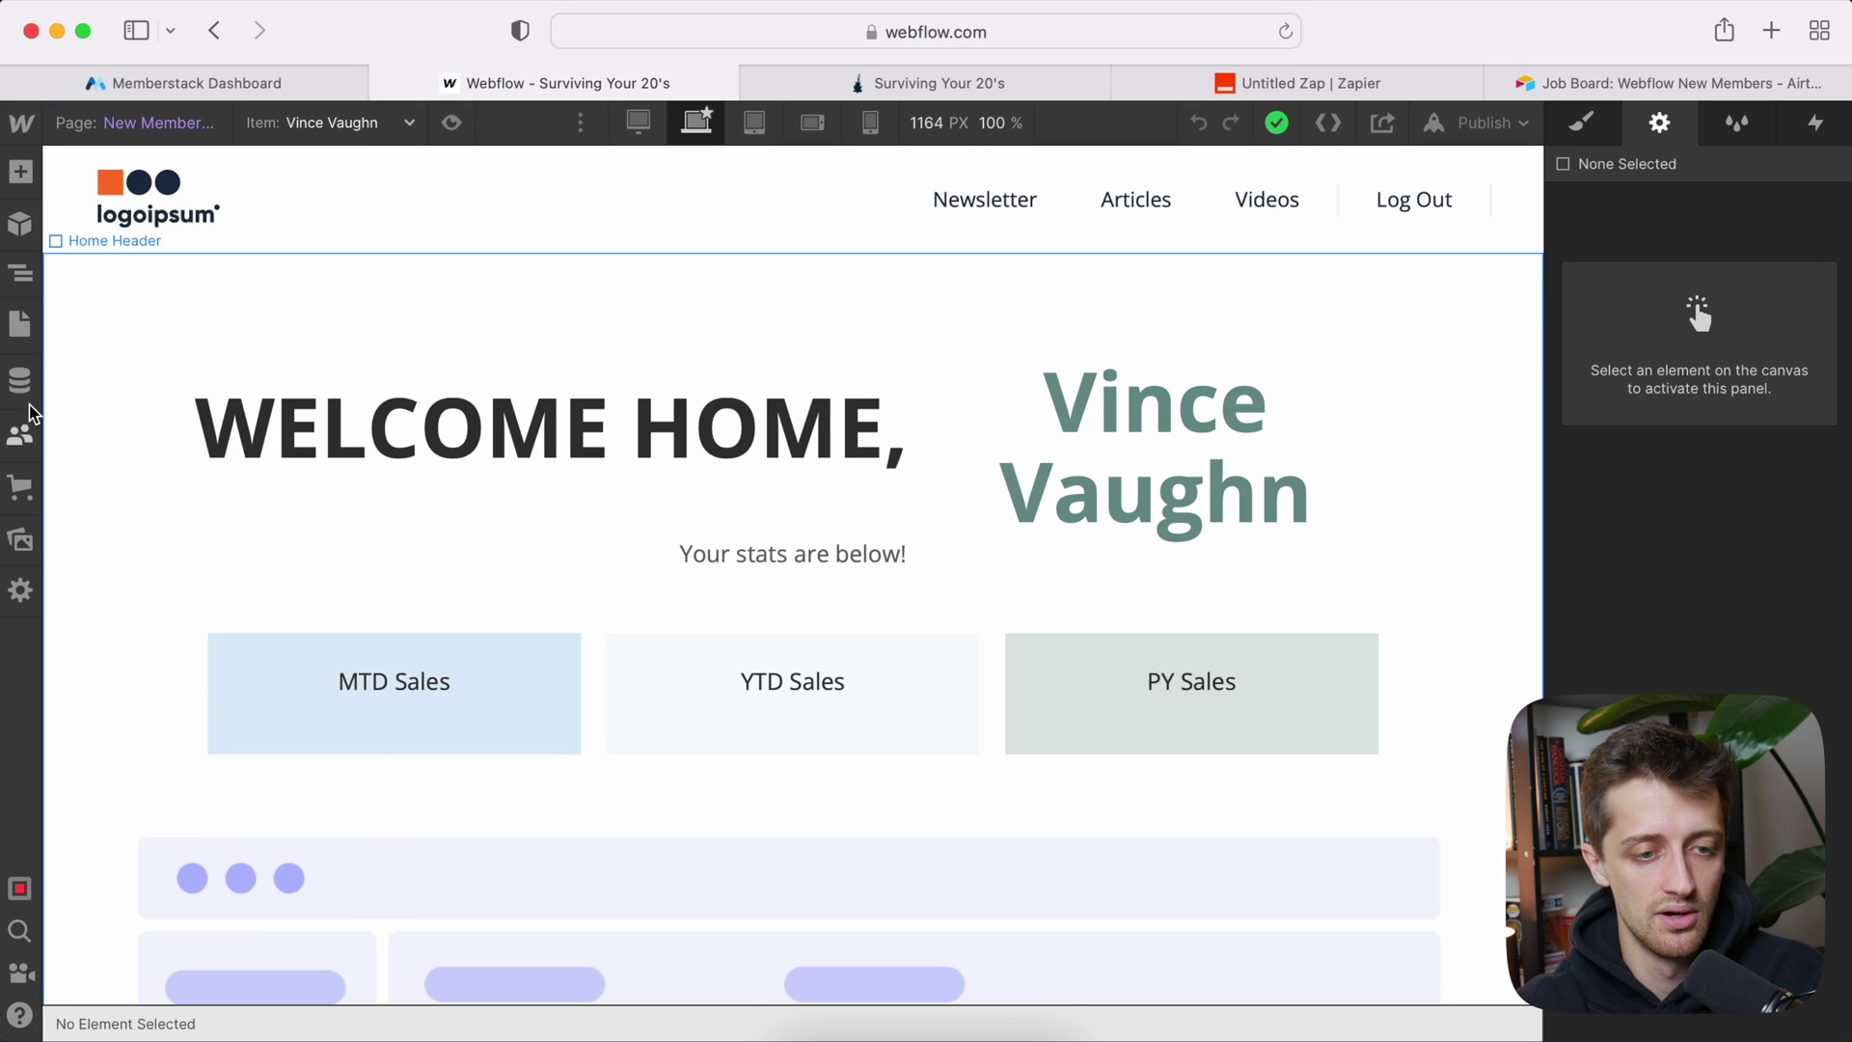
{"action": "left_click", "coordinate": [20, 381]}
{"action": "left_click", "coordinate": [186, 248]}
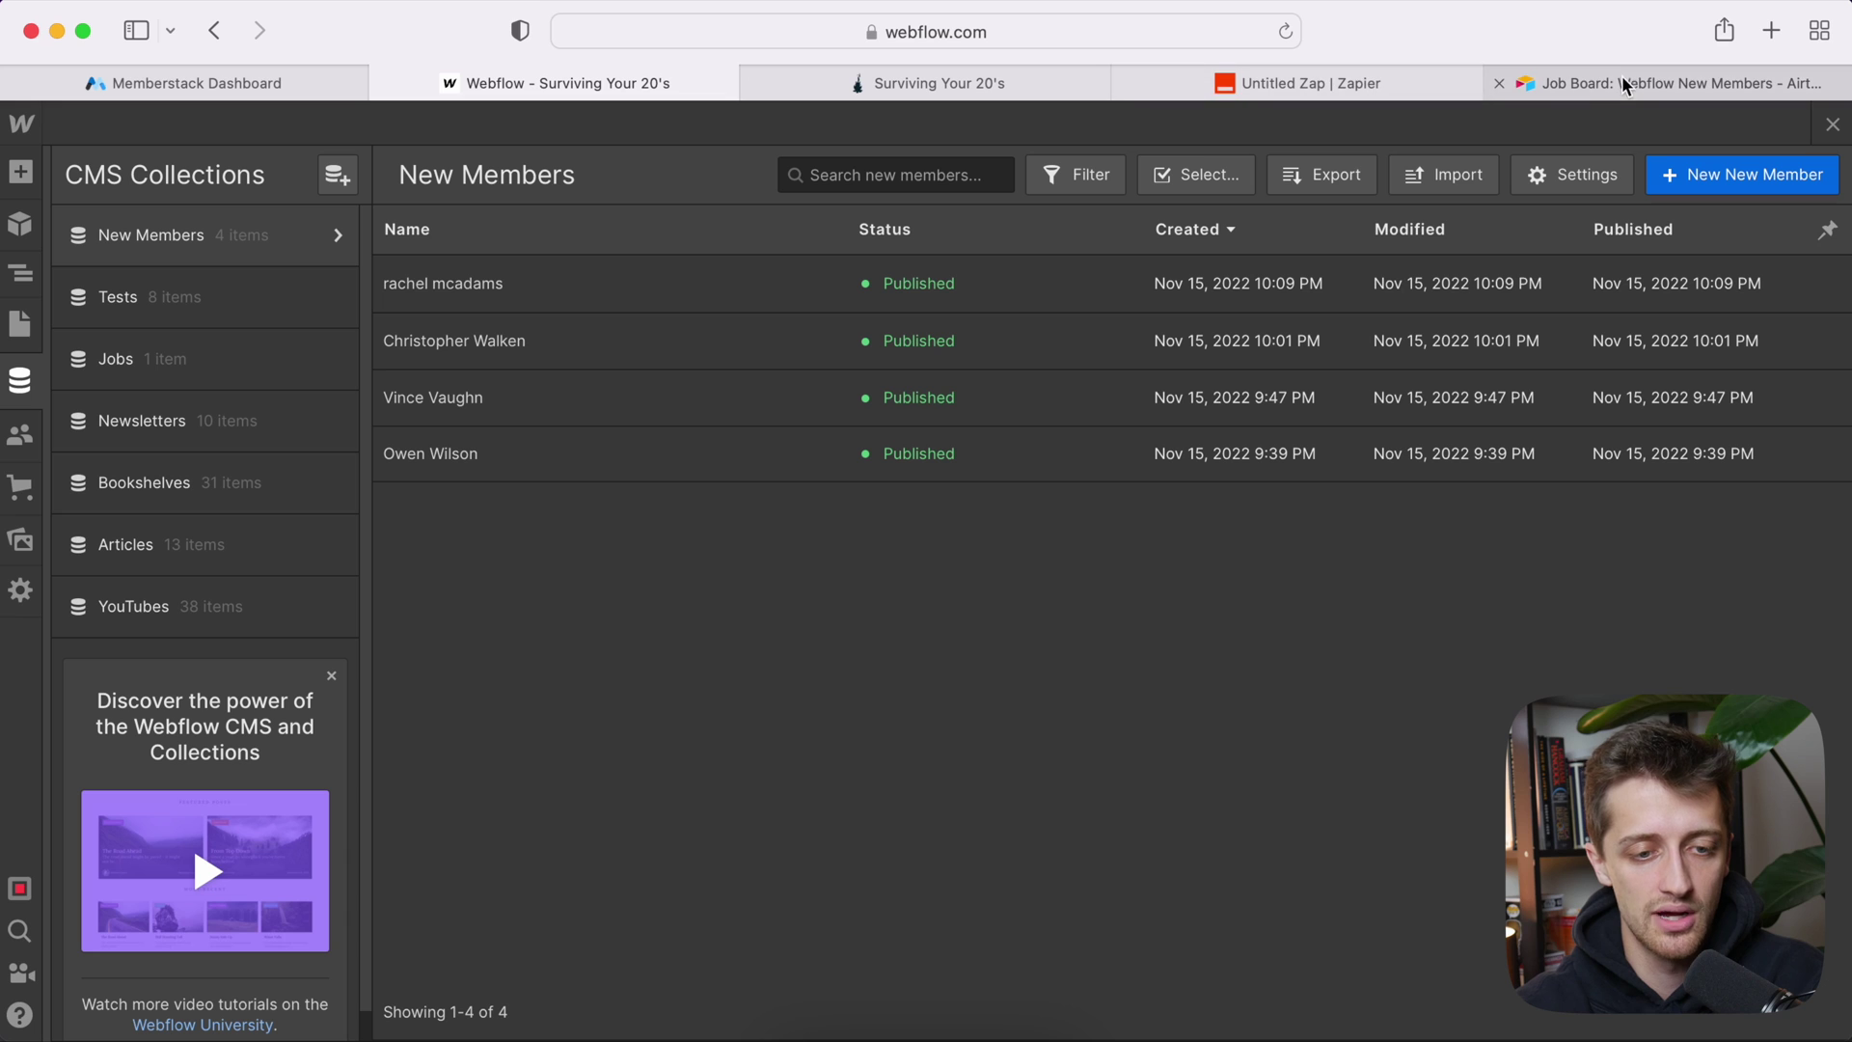
{"action": "left_click", "coordinate": [682, 398]}
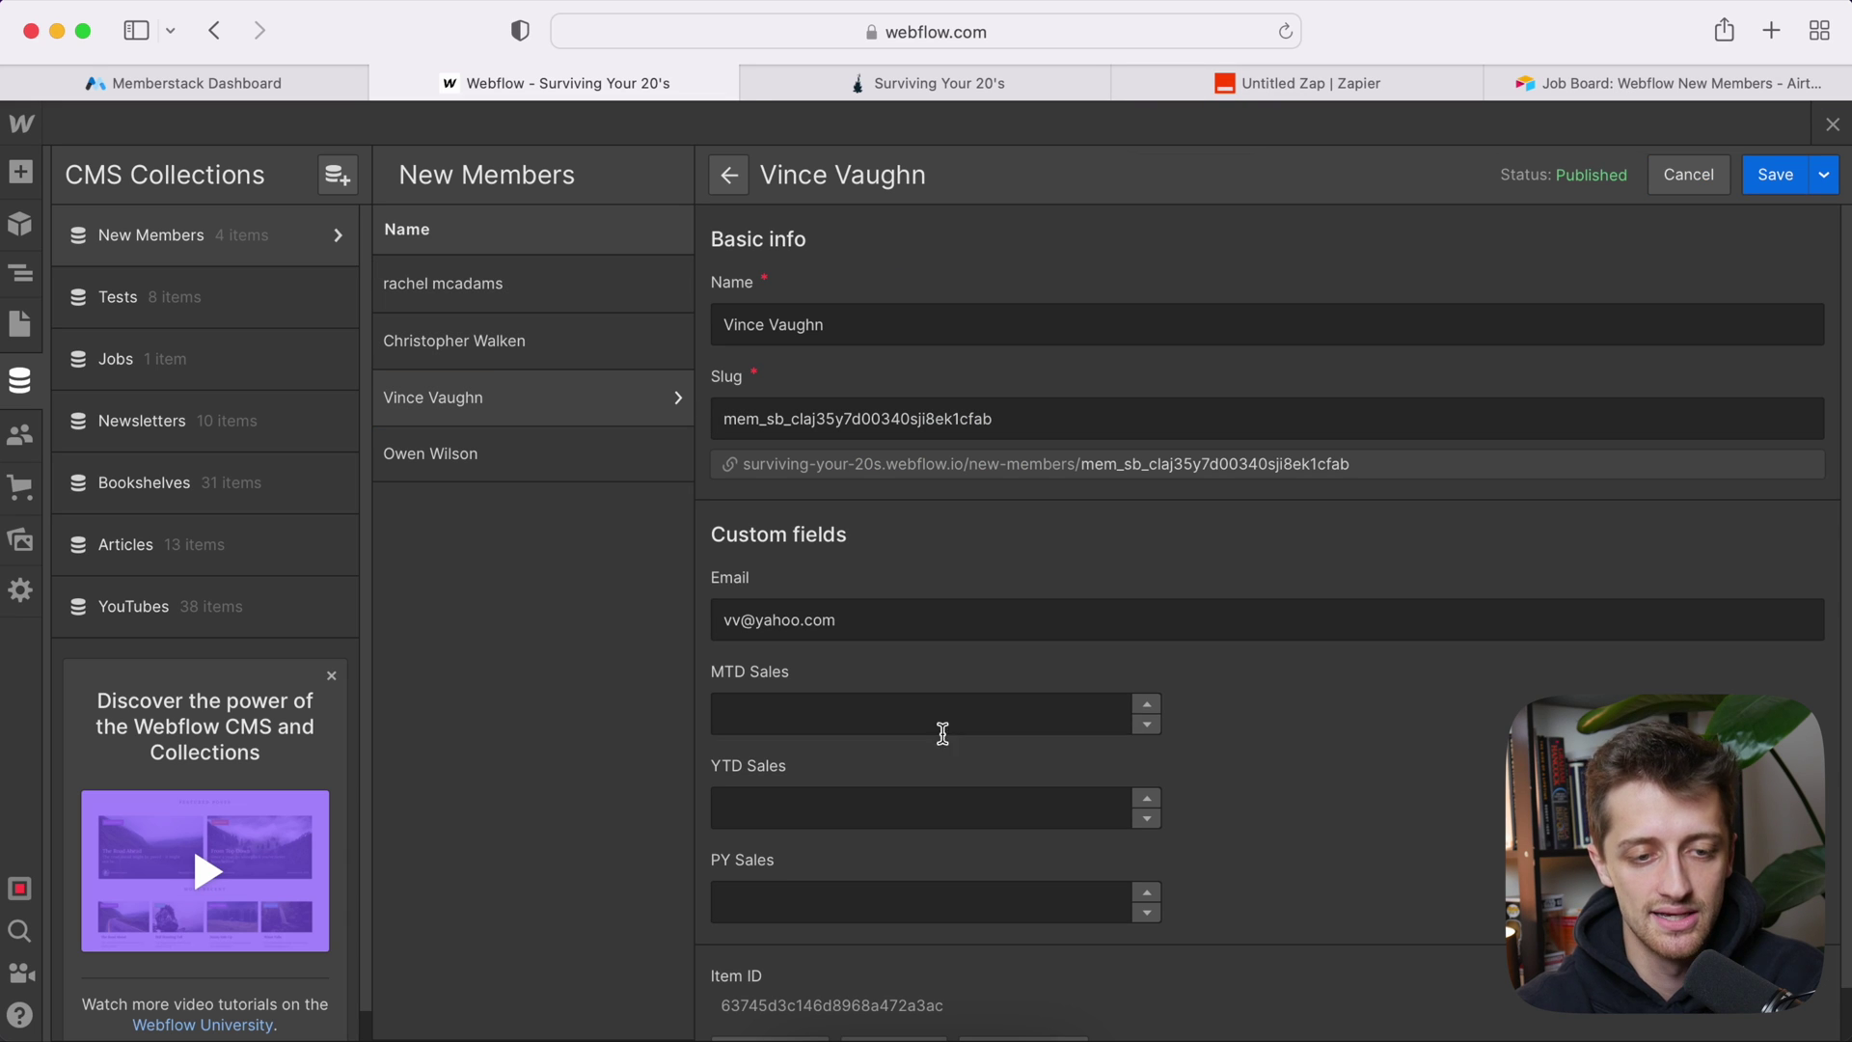
{"action": "left_click", "coordinate": [1342, 83]}
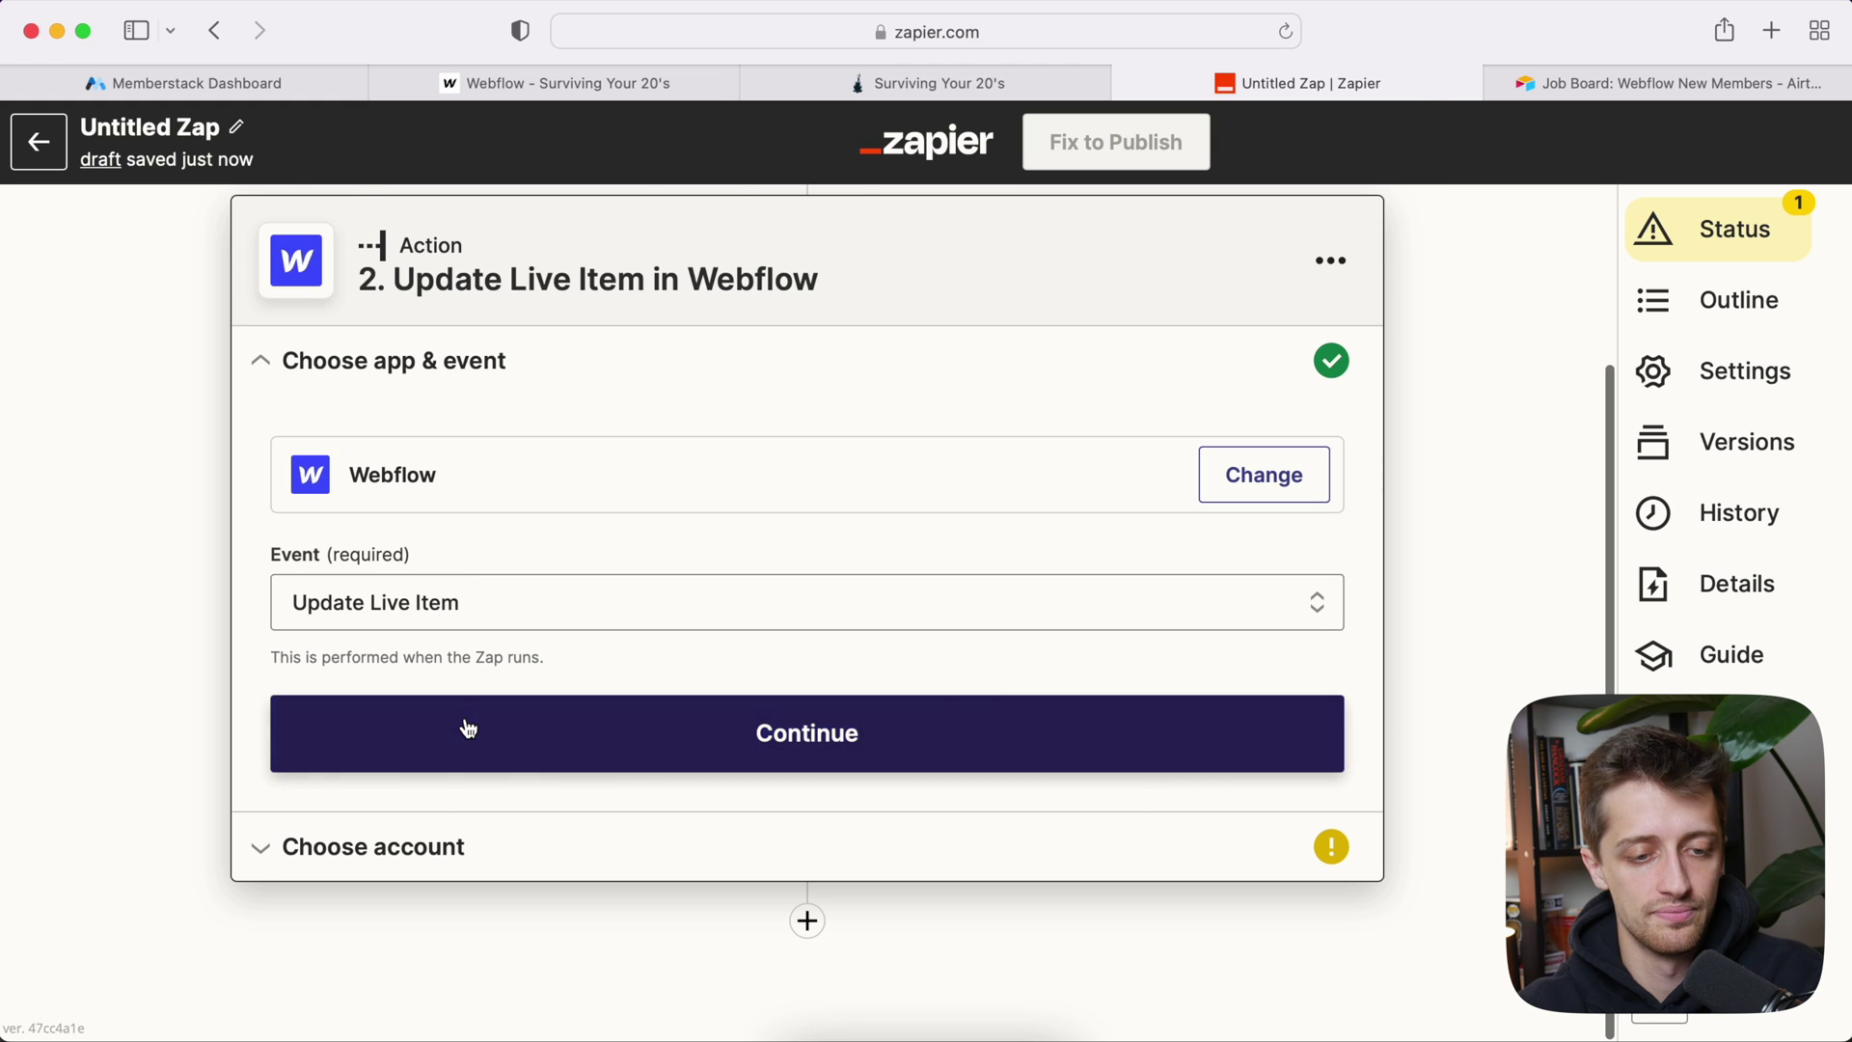
Step: Connect the Webflow #2 account to the Zap's action step
{"action": "left_click", "coordinate": [467, 729]}
{"action": "left_click", "coordinate": [412, 670]}
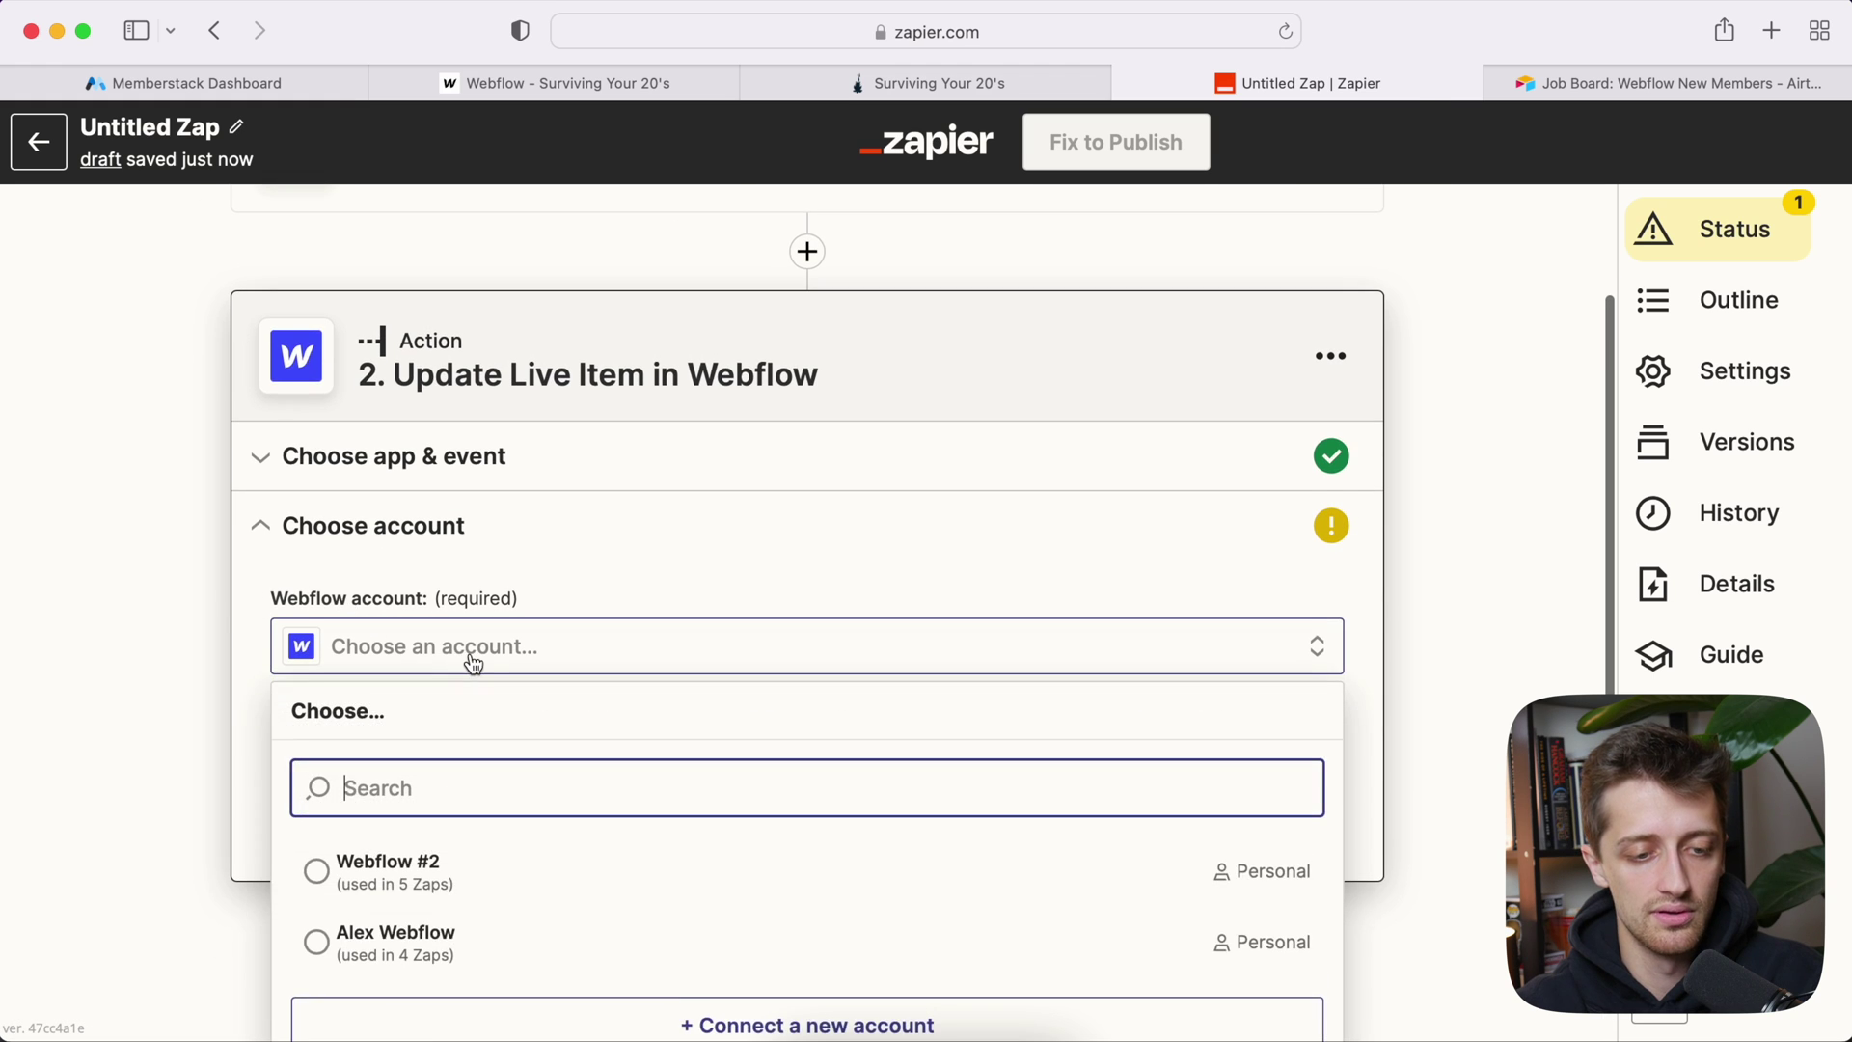
{"action": "left_click", "coordinate": [447, 830]}
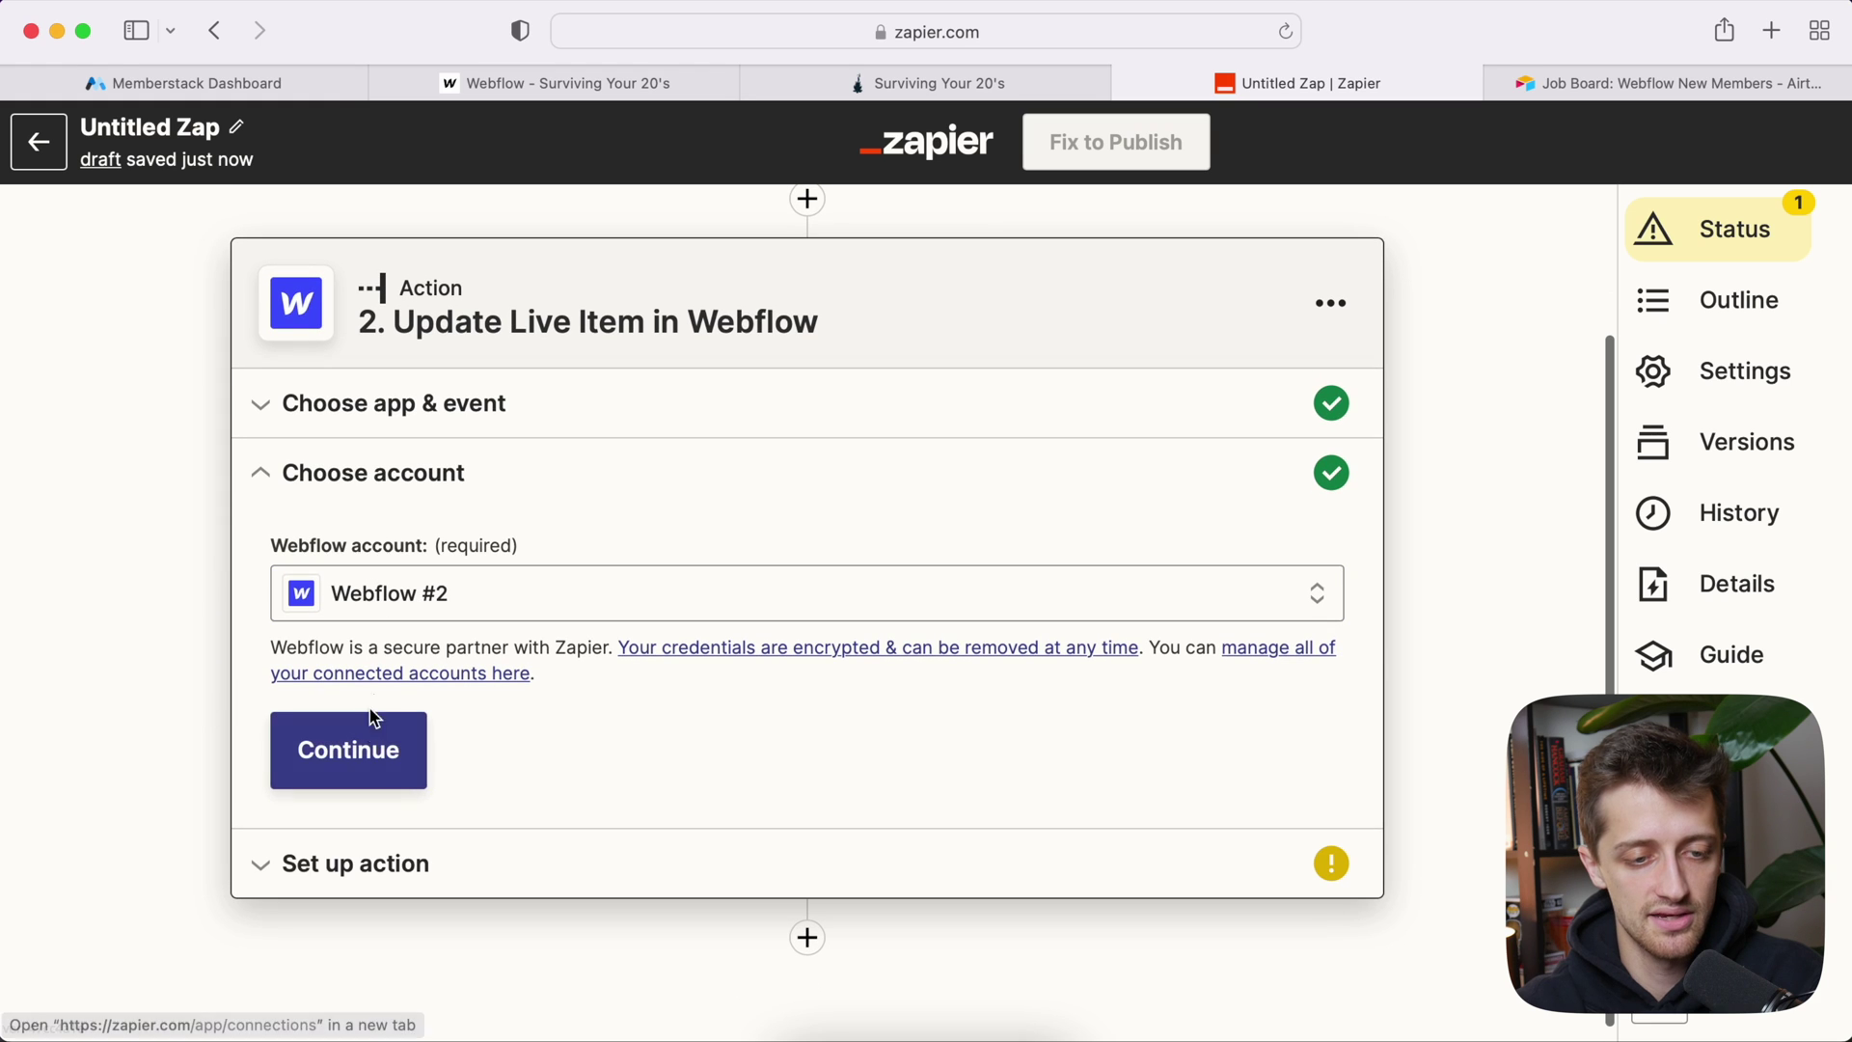
{"action": "left_click", "coordinate": [366, 742]}
Step: Target the Surviving Your 20's site and its New Members collection
{"action": "left_click", "coordinate": [405, 451]}
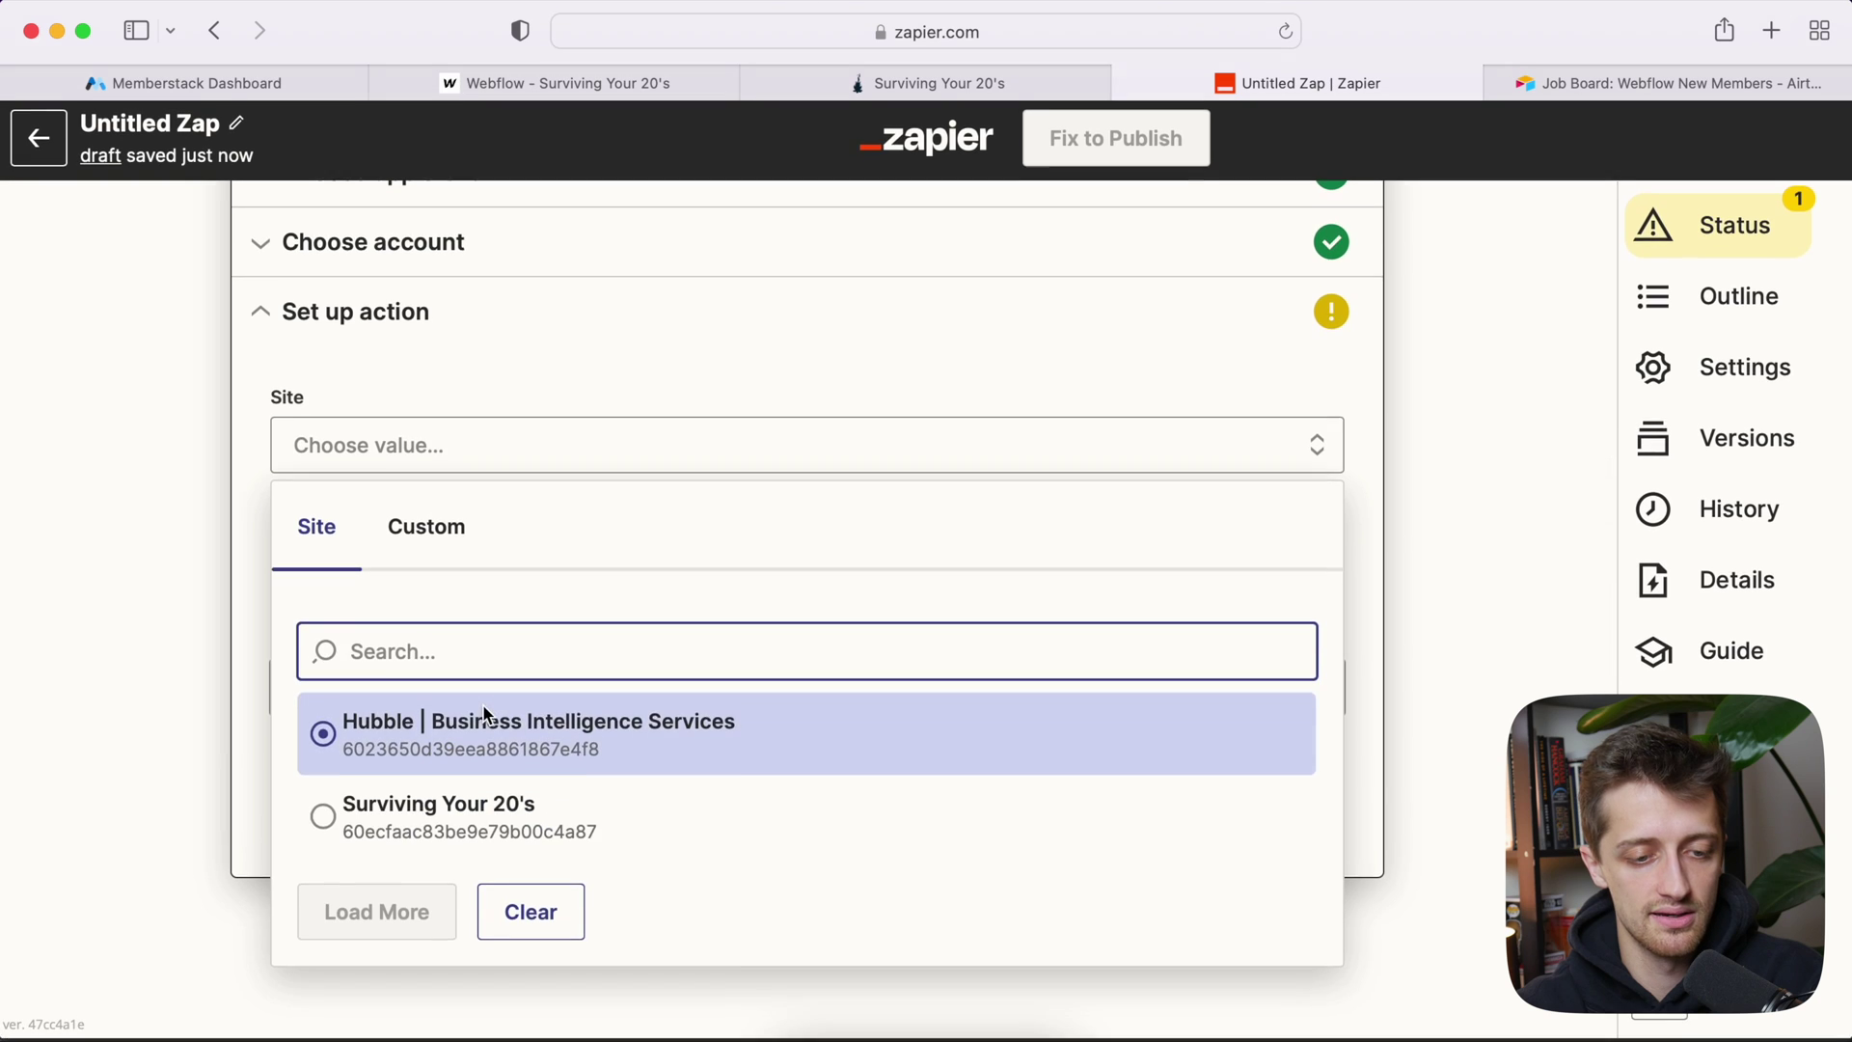
{"action": "left_click", "coordinate": [578, 810]}
{"action": "left_click", "coordinate": [354, 570]}
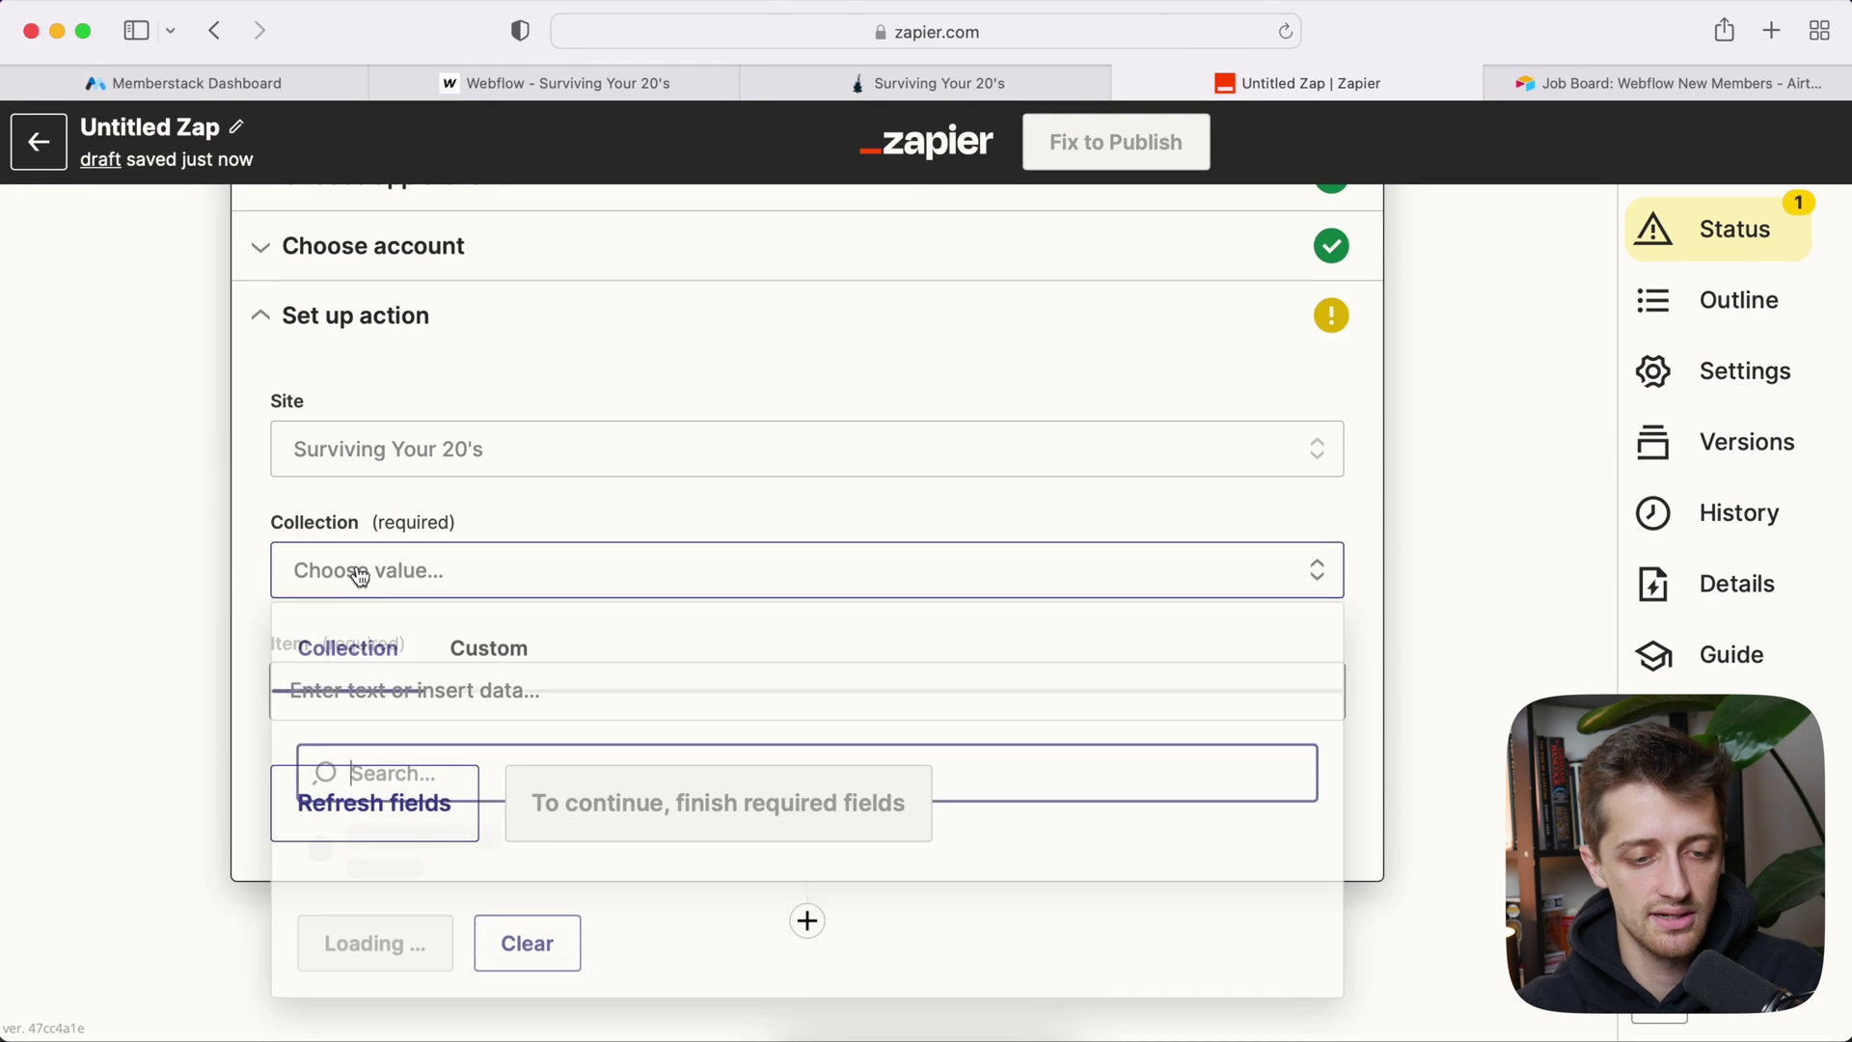
{"action": "scroll", "coordinate": [484, 682], "scroll_direction": "down", "scroll_amount": 5}
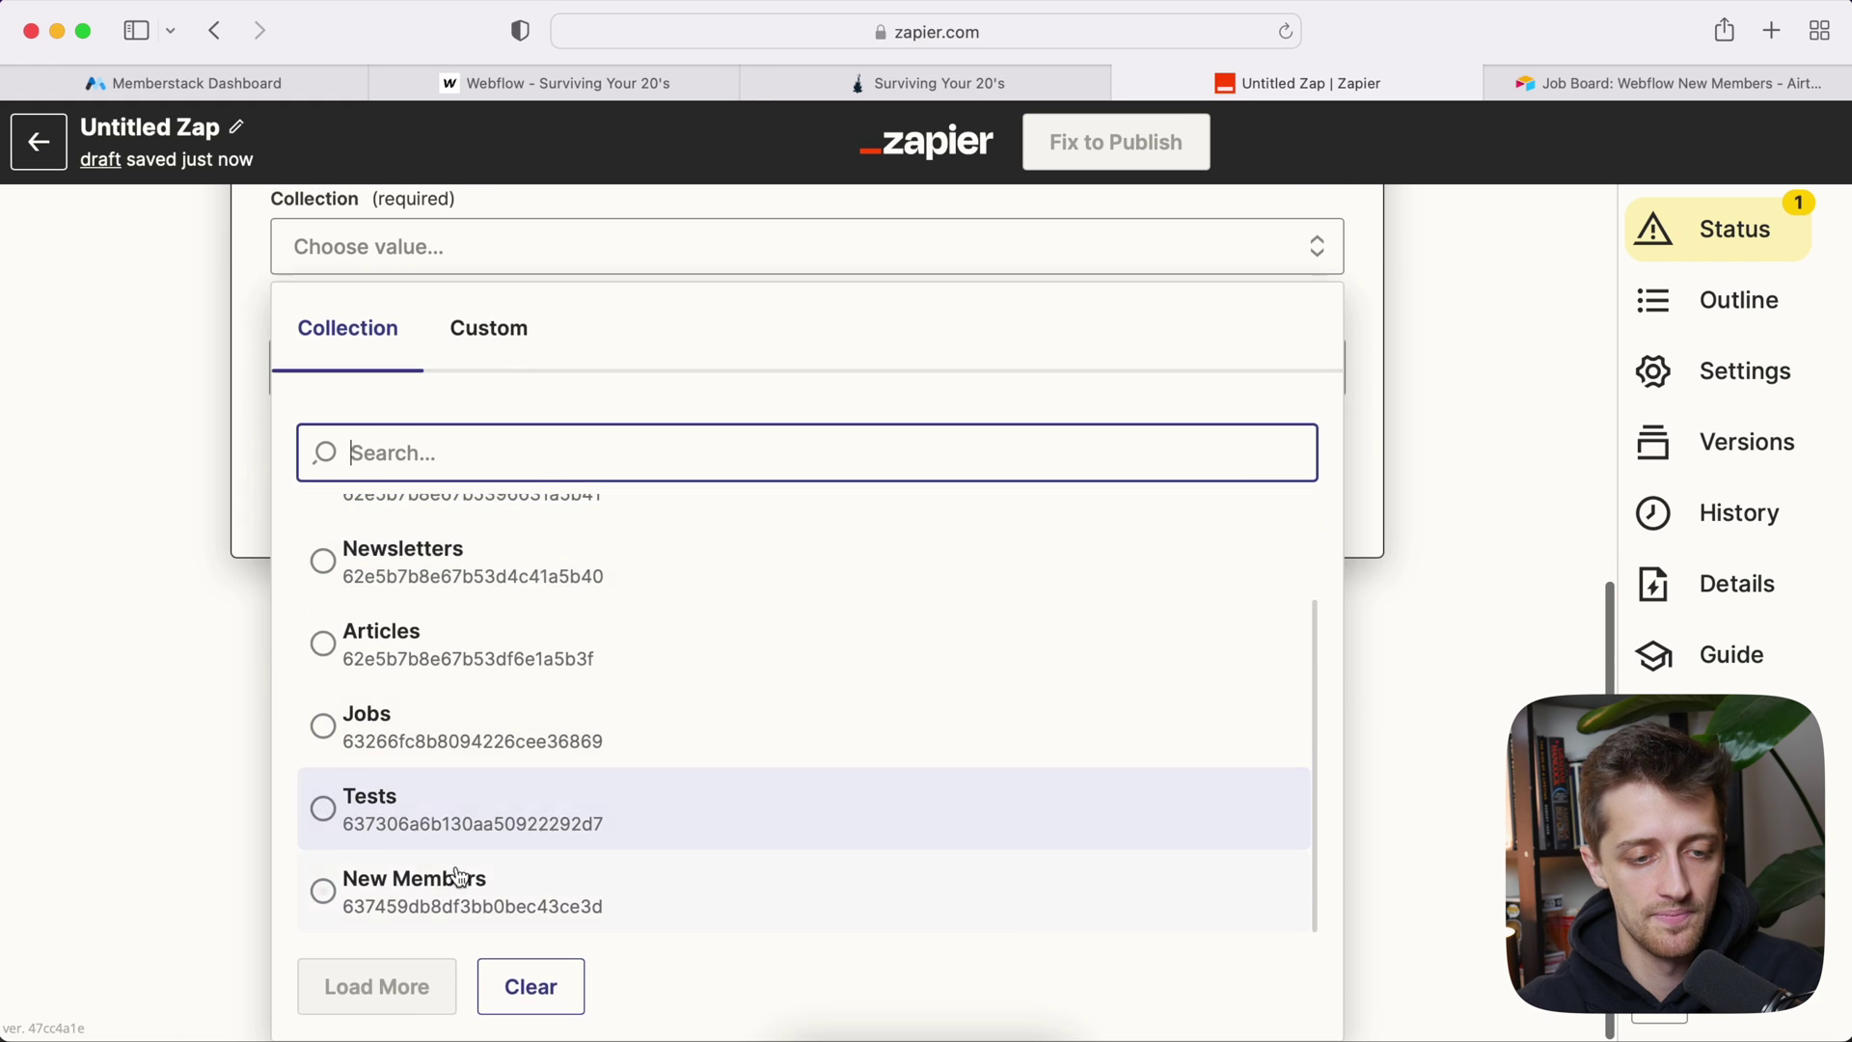
{"action": "left_click", "coordinate": [455, 880]}
{"action": "scroll", "coordinate": [210, 668], "scroll_direction": "down", "scroll_amount": 3}
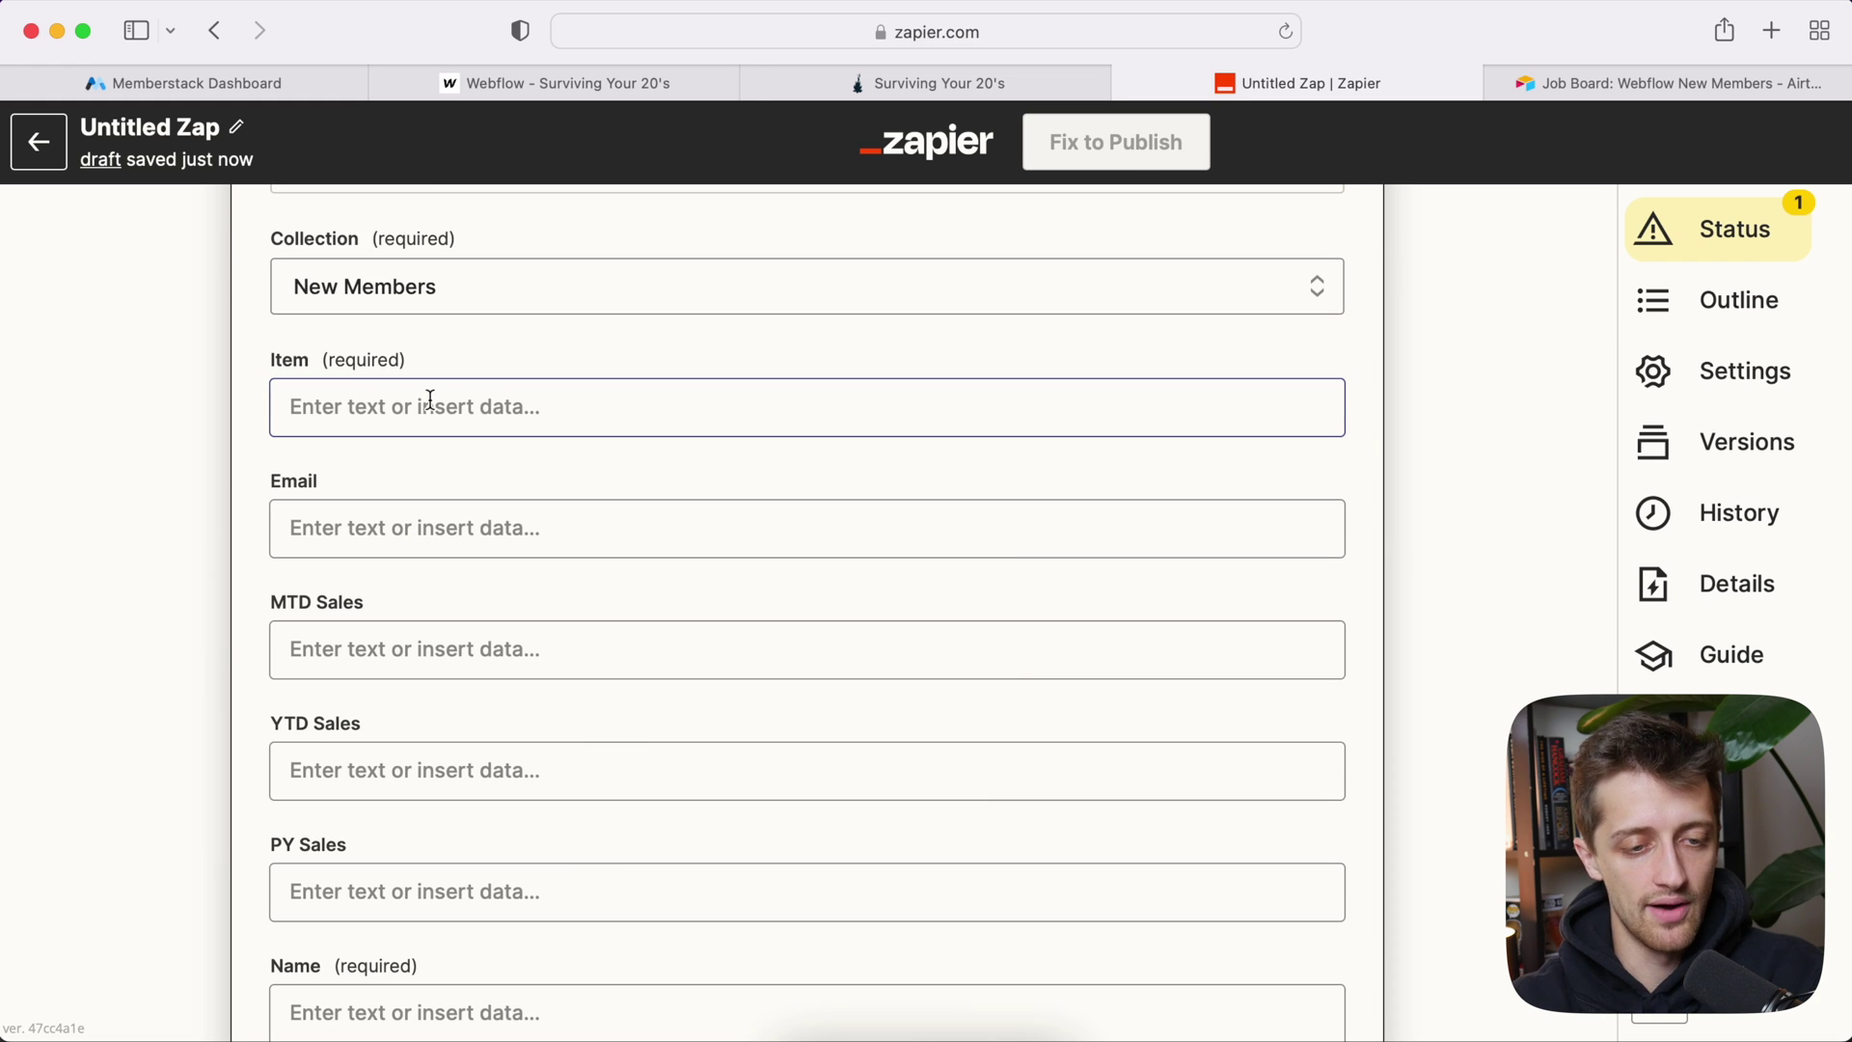
Step: Map the Airtable record's Unique Webflow ID into the Item field
{"action": "left_click", "coordinate": [391, 417]}
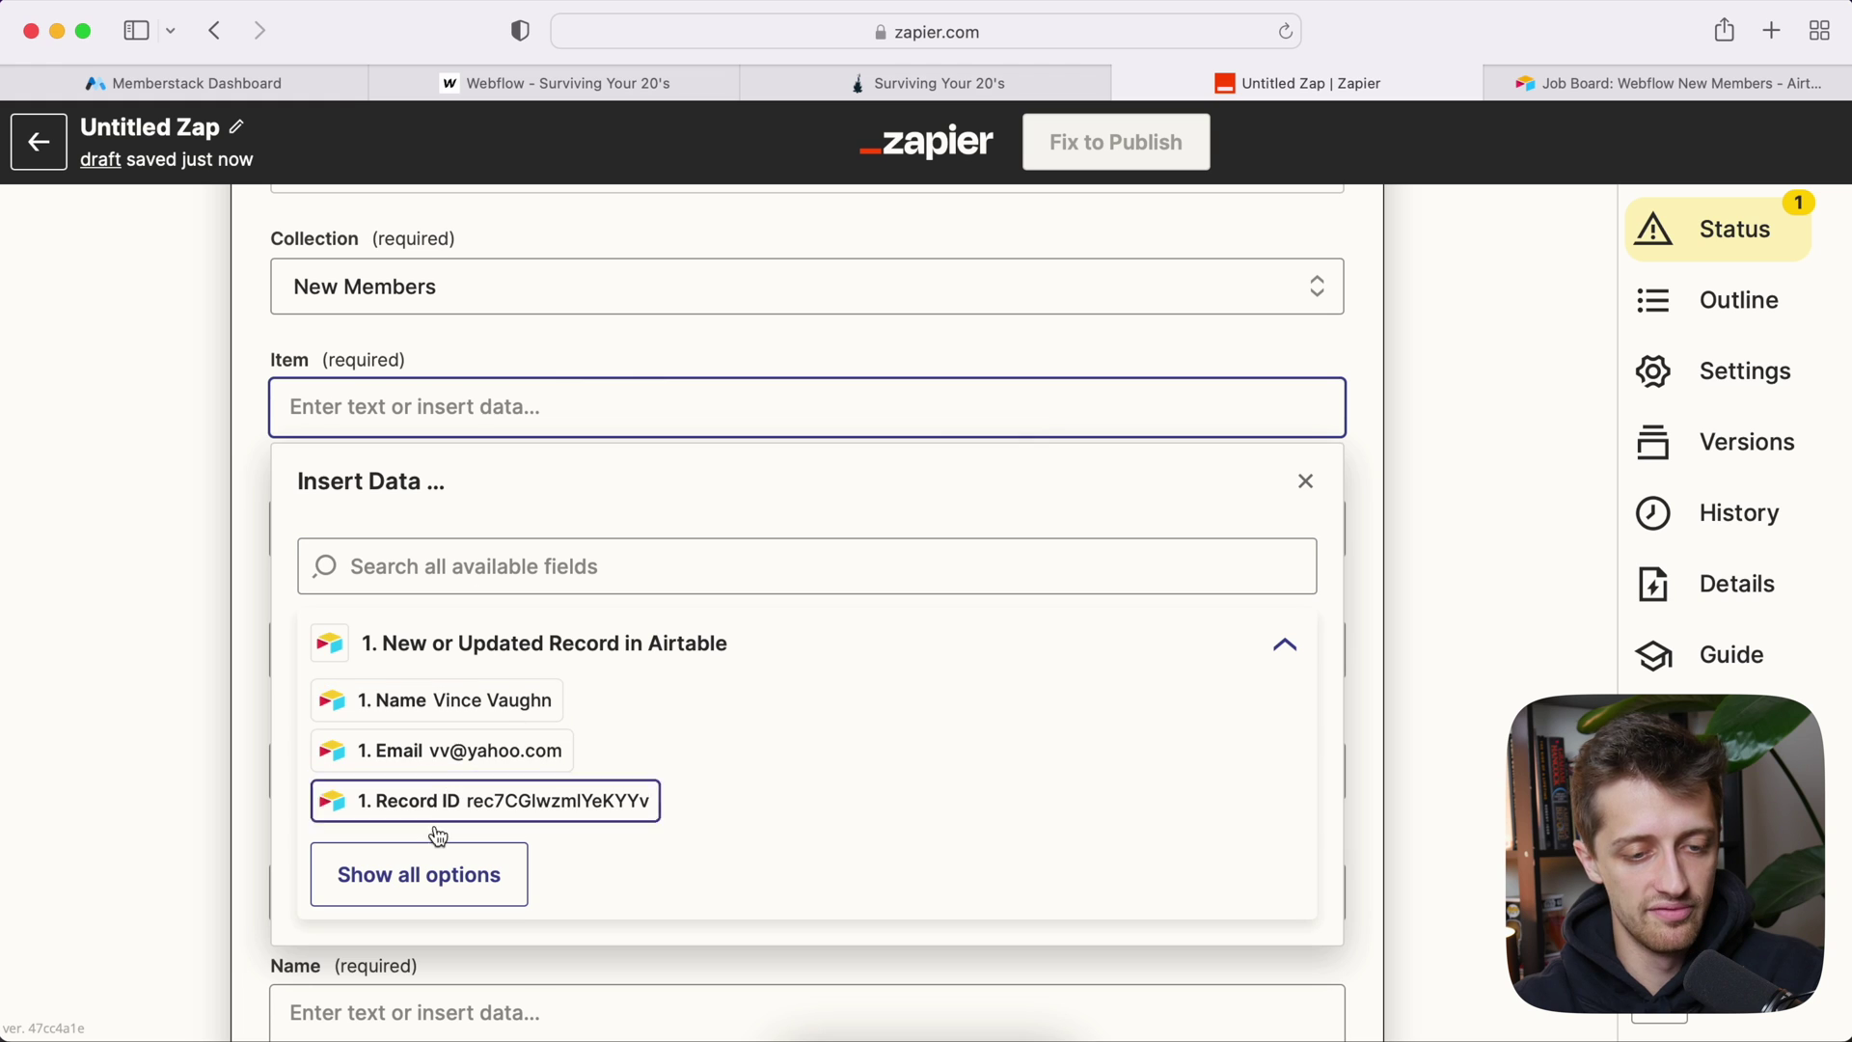
{"action": "left_click", "coordinate": [428, 873]}
{"action": "scroll", "coordinate": [466, 765], "scroll_direction": "down", "scroll_amount": 4}
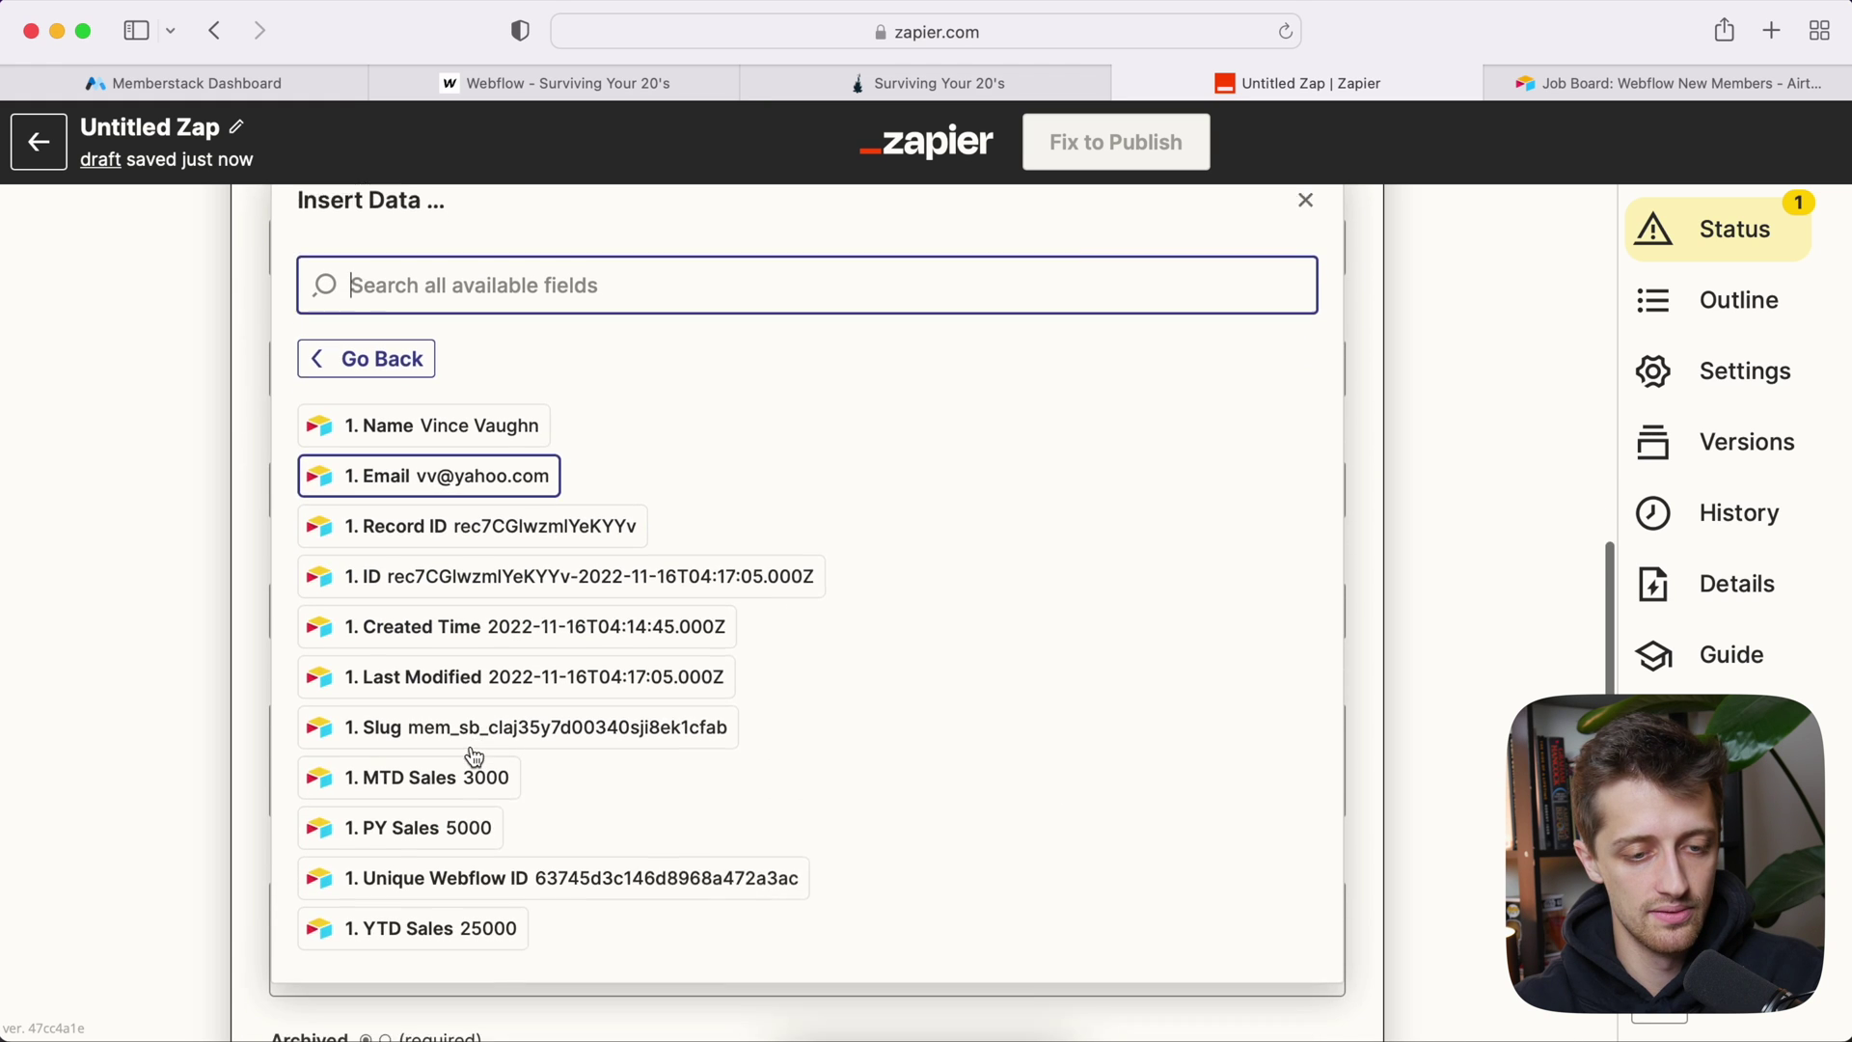
{"action": "left_click", "coordinate": [476, 804]}
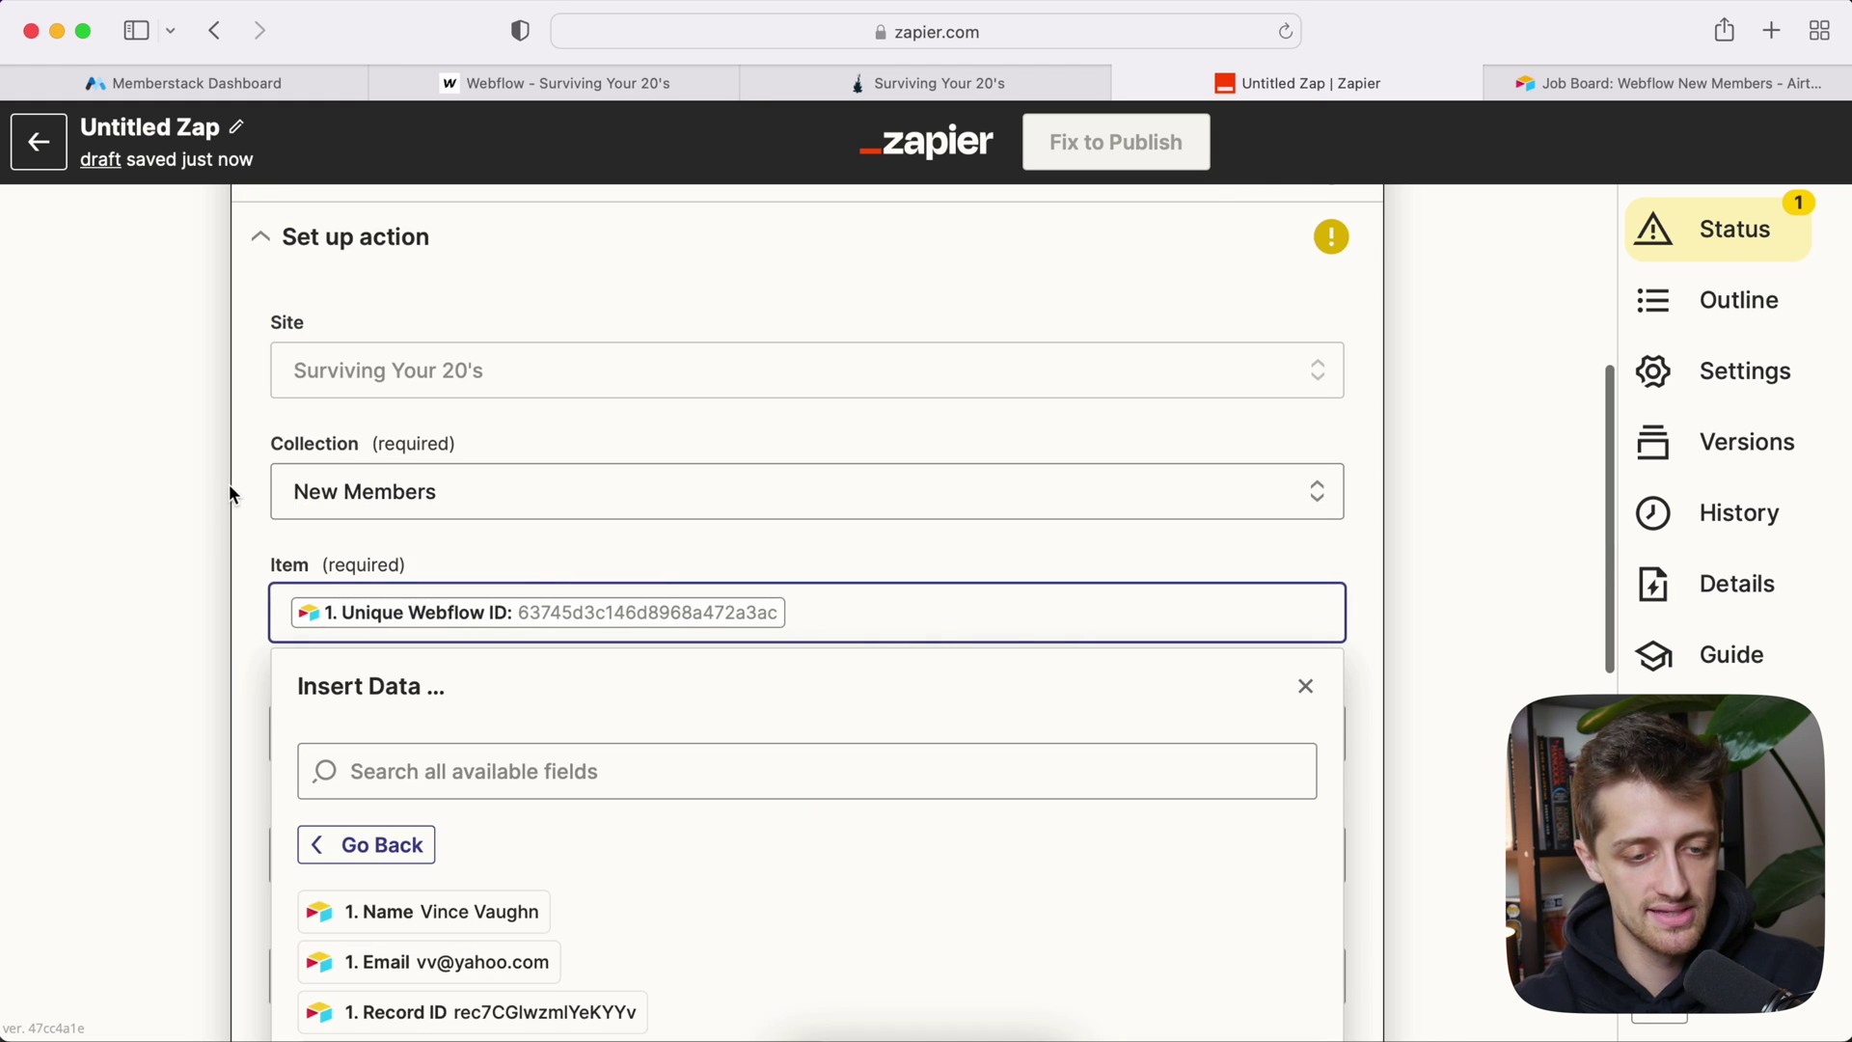
{"action": "left_click", "coordinate": [176, 556]}
{"action": "left_click", "coordinate": [183, 621]}
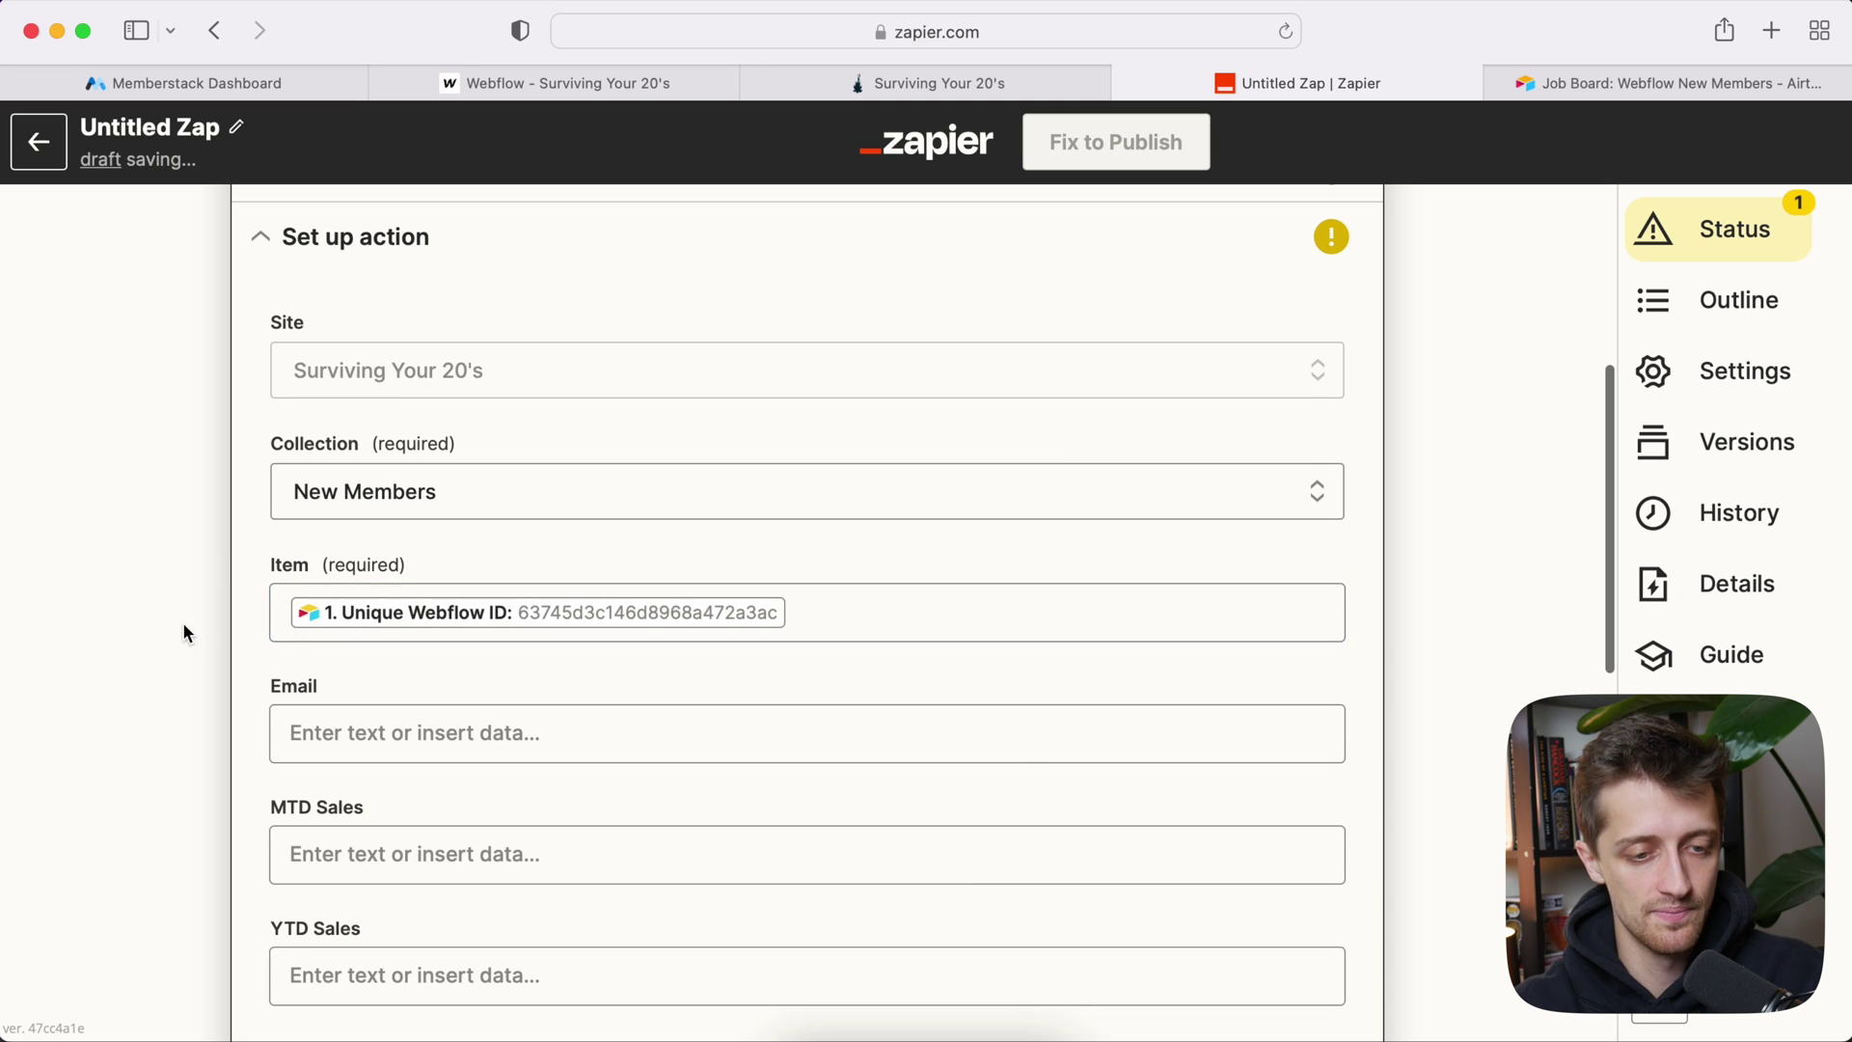
{"action": "scroll", "coordinate": [182, 621], "scroll_direction": "down", "scroll_amount": 2}
{"action": "left_click", "coordinate": [385, 536]}
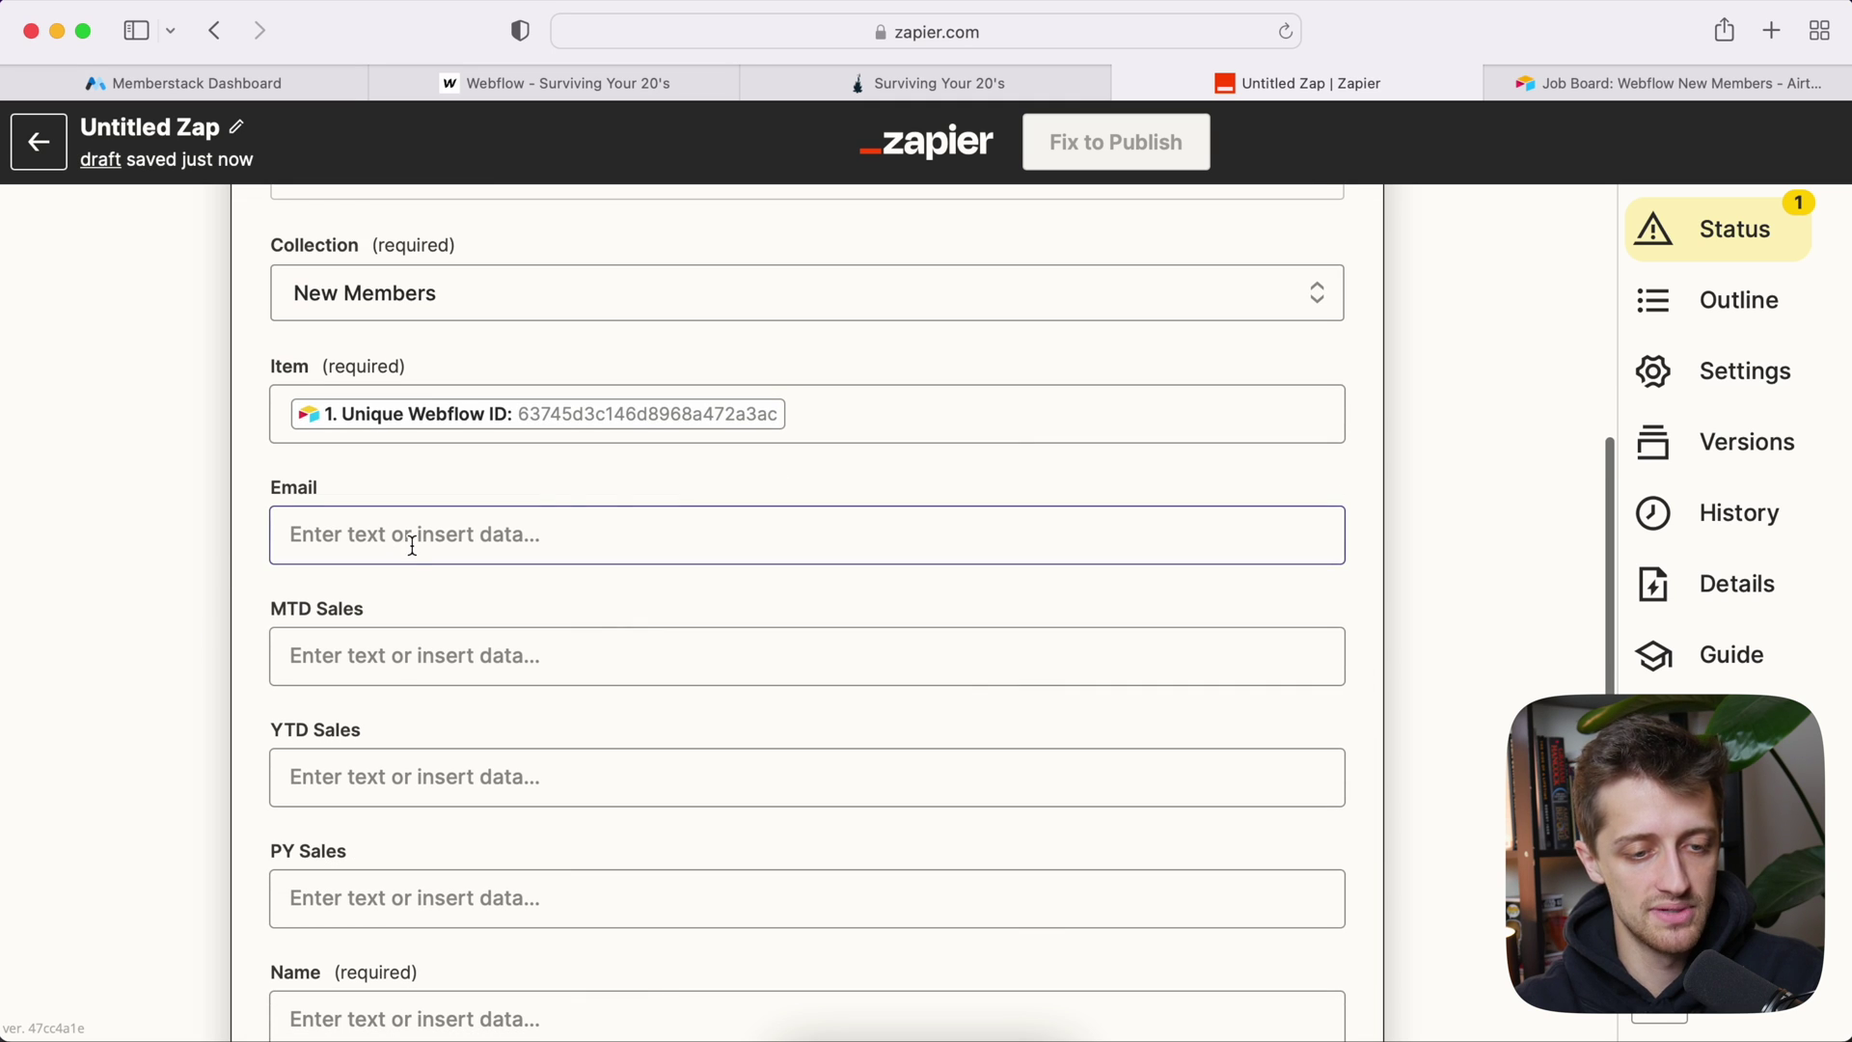
{"action": "scroll", "coordinate": [386, 627], "scroll_direction": "down", "scroll_amount": 1}
Step: Map Airtable's MTD Sales (3000) and YTD Sales (25000) into the matching Webflow fields
{"action": "left_click", "coordinate": [371, 574]}
{"action": "scroll", "coordinate": [385, 758], "scroll_direction": "down", "scroll_amount": 2}
{"action": "left_click", "coordinate": [417, 868]}
{"action": "scroll", "coordinate": [489, 849], "scroll_direction": "down", "scroll_amount": 1}
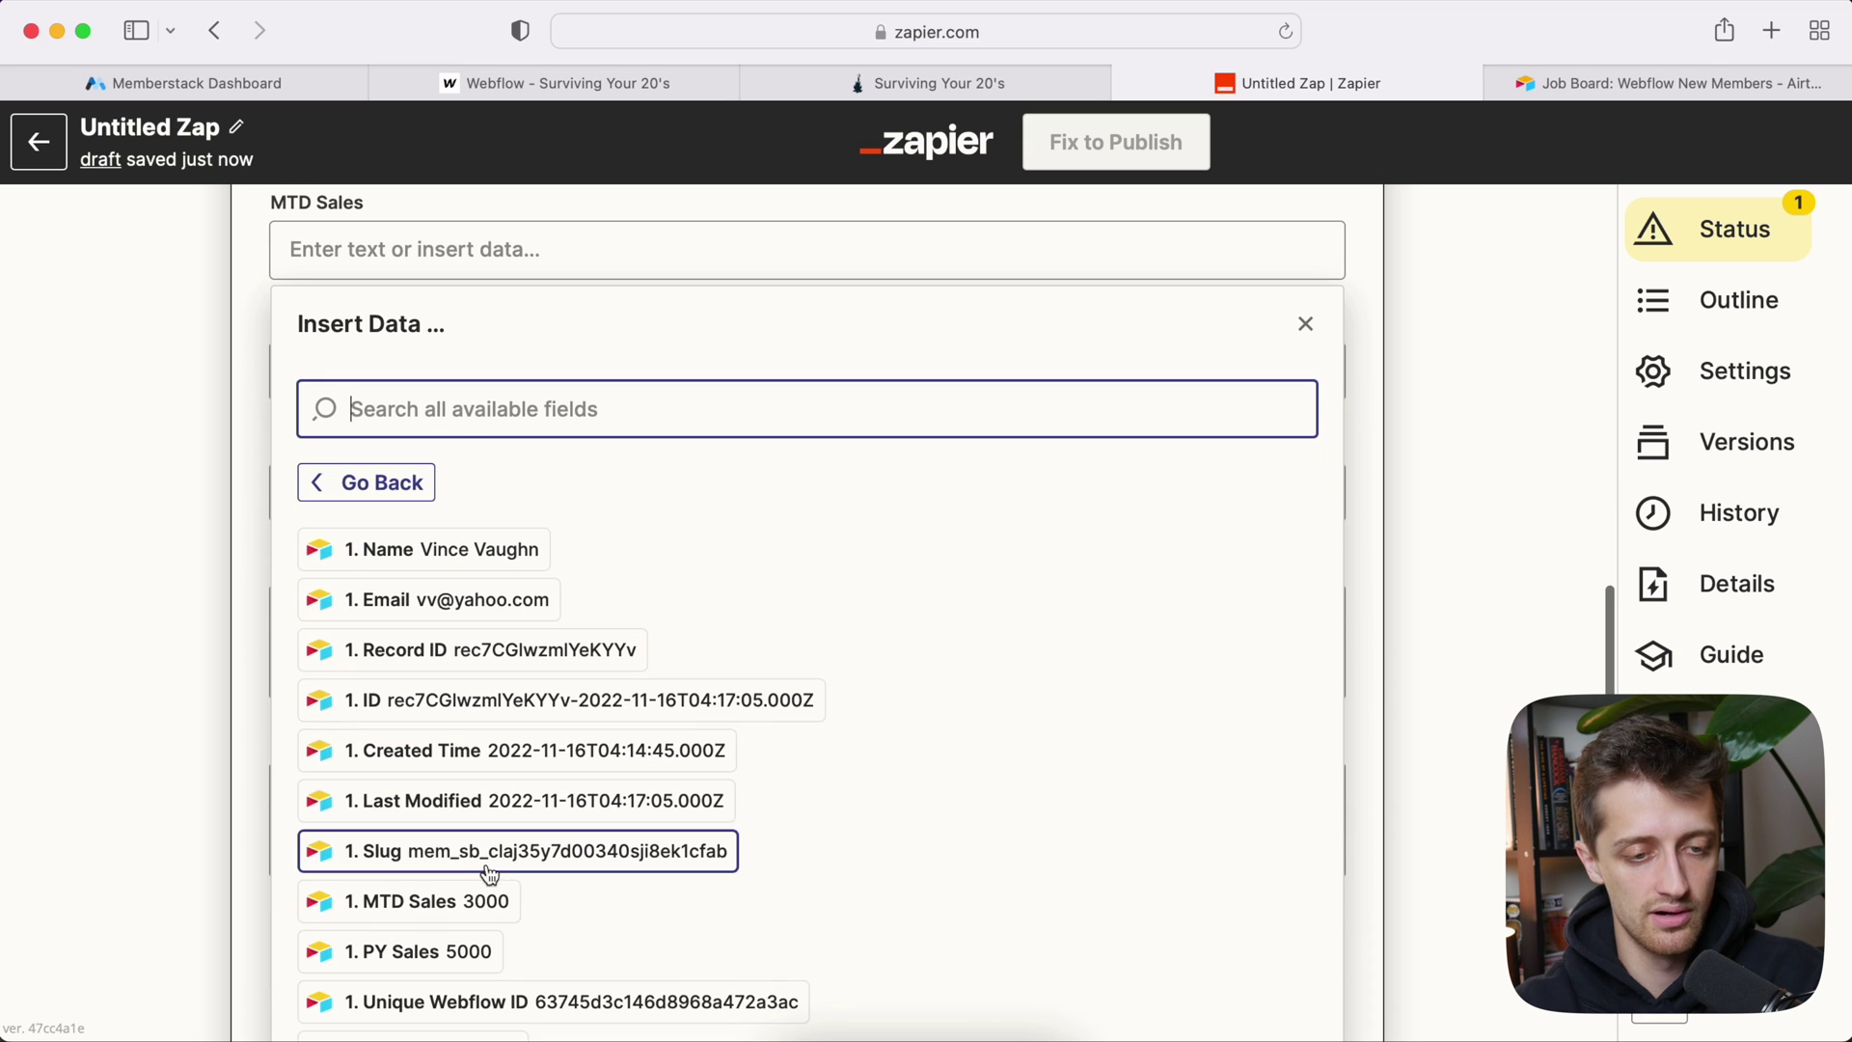
{"action": "left_click", "coordinate": [488, 899]}
{"action": "left_click", "coordinate": [253, 507]}
{"action": "left_click", "coordinate": [393, 388]}
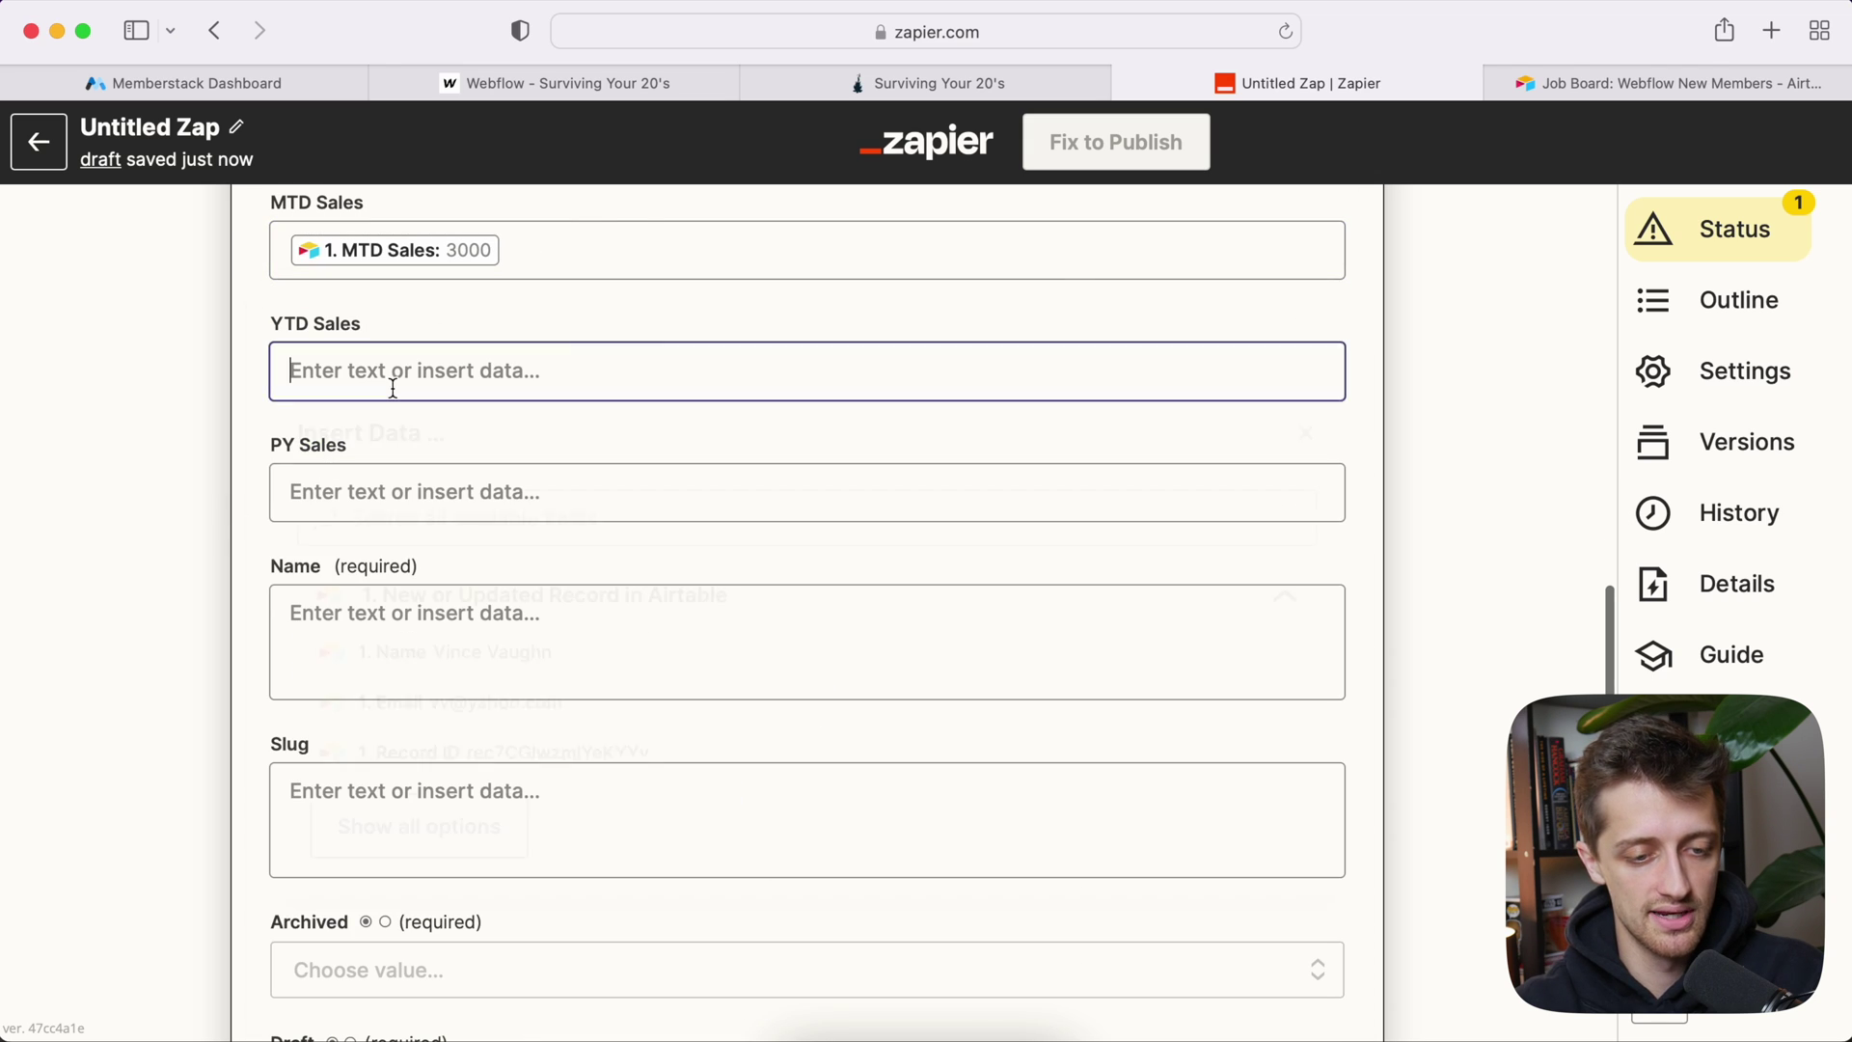
{"action": "scroll", "coordinate": [482, 685], "scroll_direction": "down", "scroll_amount": 2}
{"action": "left_click", "coordinate": [472, 702]}
{"action": "scroll", "coordinate": [521, 709], "scroll_direction": "down", "scroll_amount": 2}
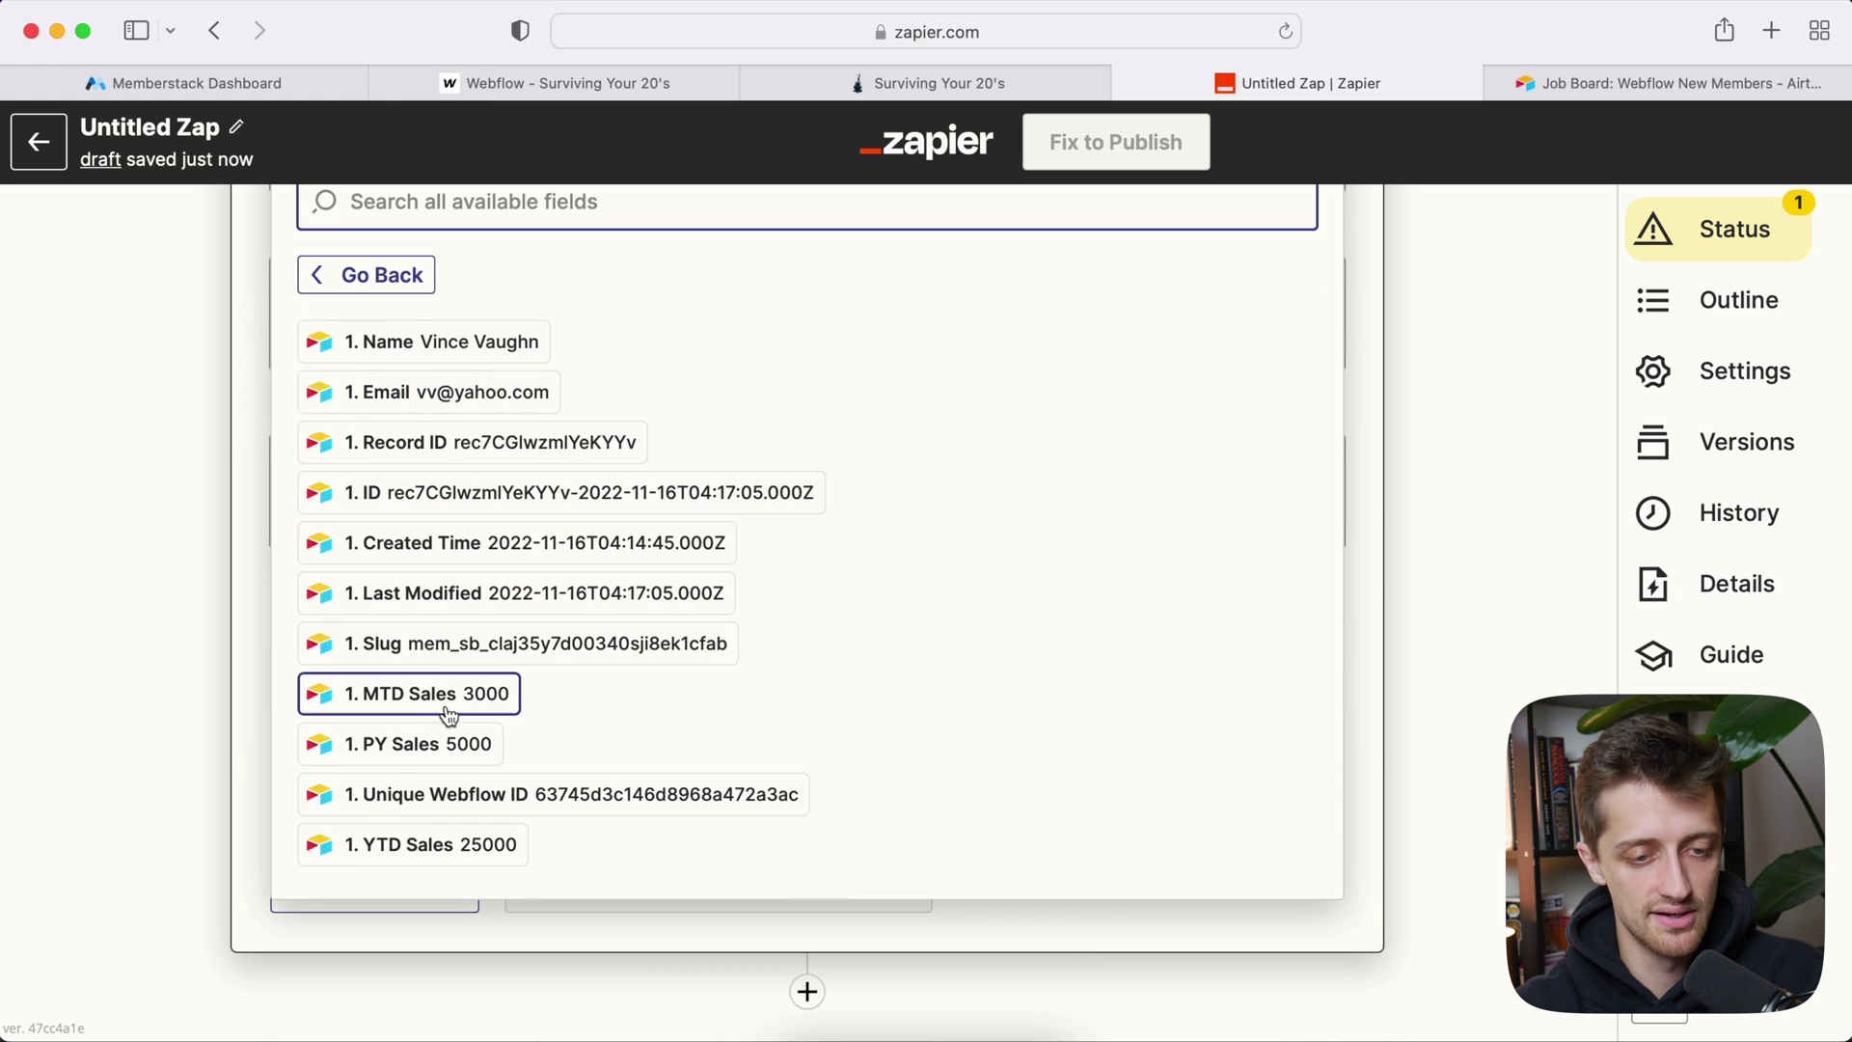
{"action": "left_click", "coordinate": [366, 844]}
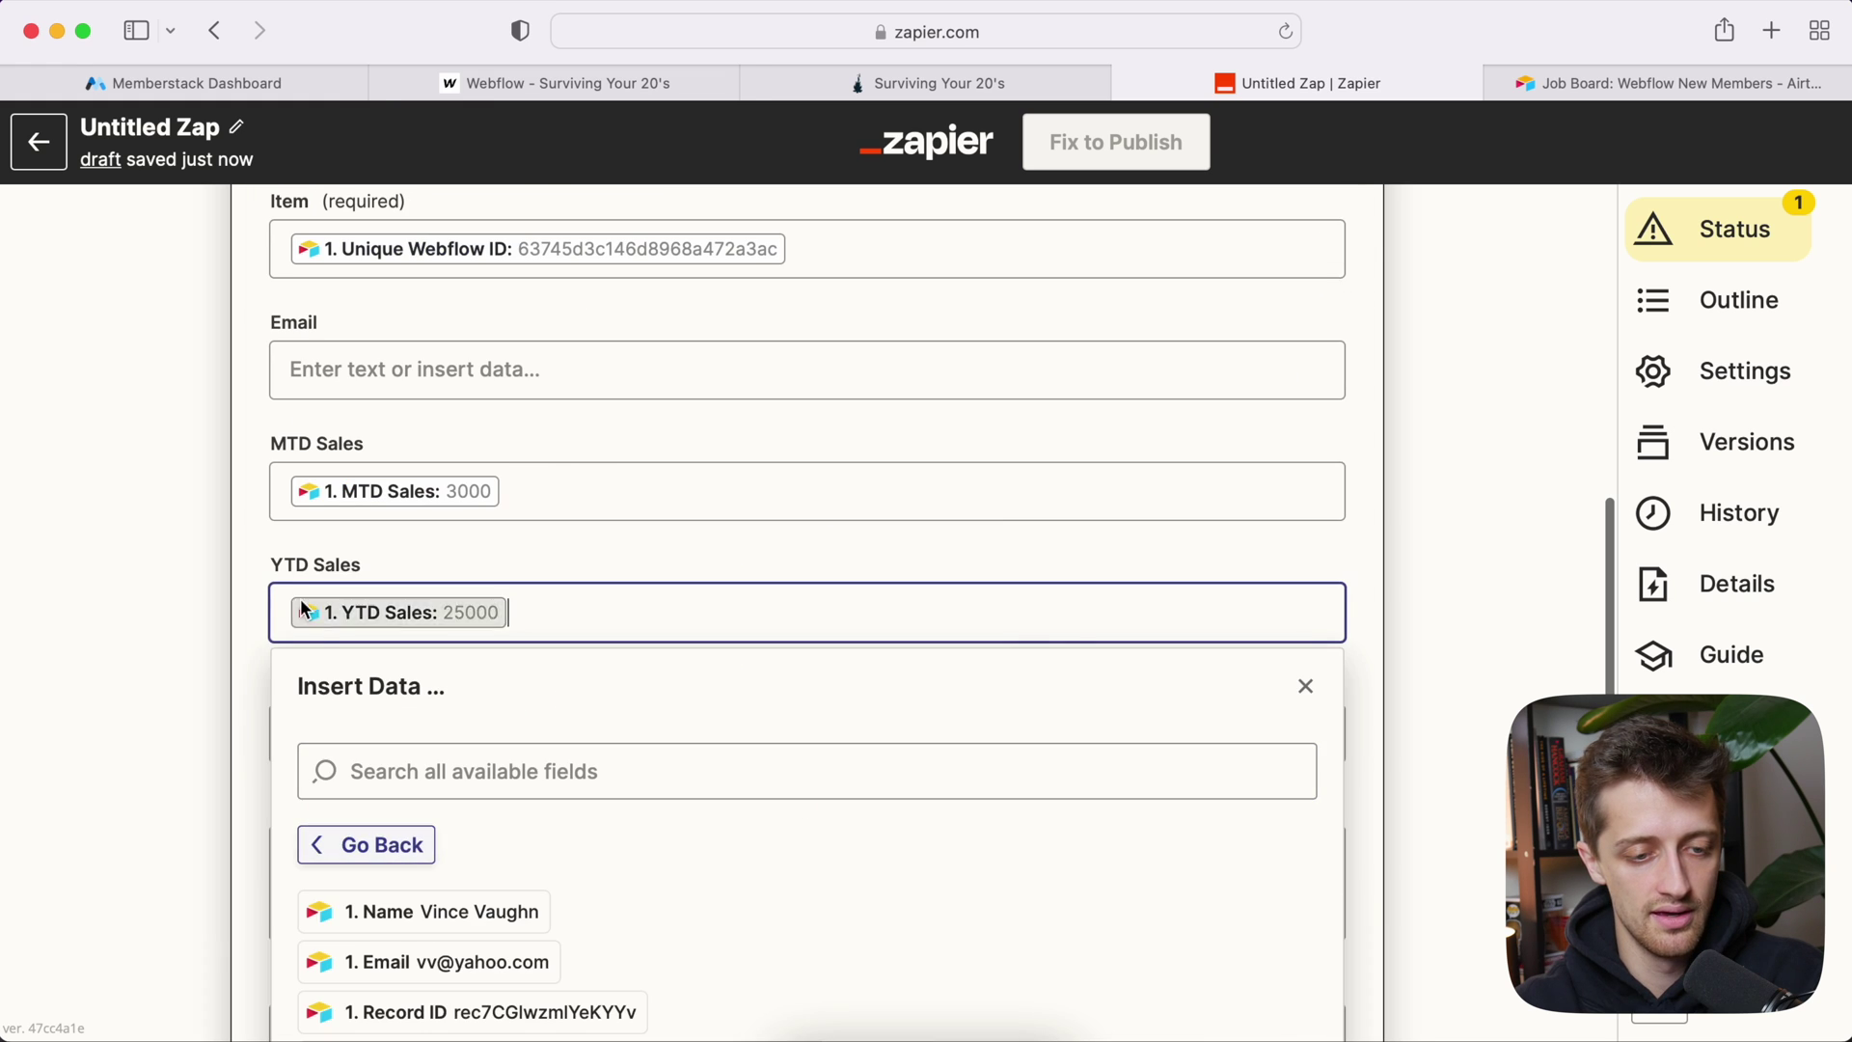
{"action": "left_click", "coordinate": [228, 703]}
Step: Map Airtable's PY Sales (5000) and the member's name into the PY Sales and Name fields
{"action": "left_click", "coordinate": [372, 732]}
{"action": "scroll", "coordinate": [490, 868], "scroll_direction": "down", "scroll_amount": 4}
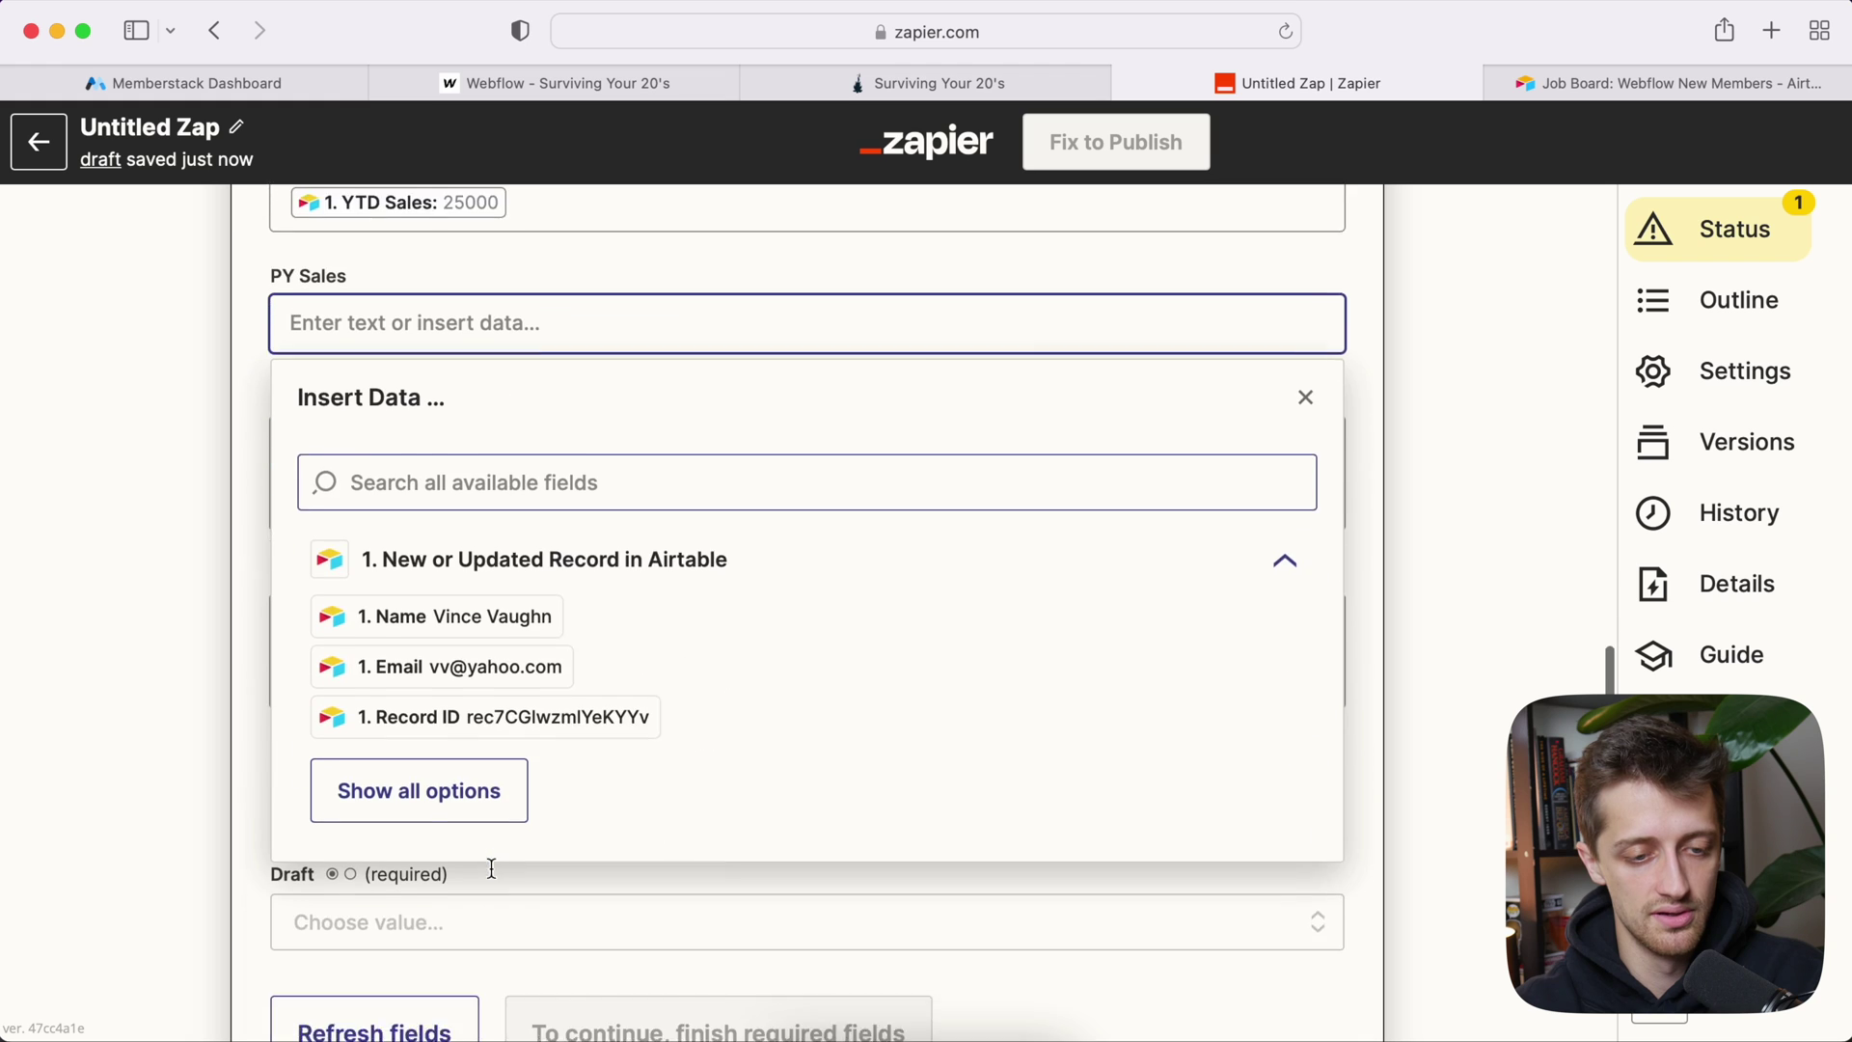
{"action": "scroll", "coordinate": [491, 848], "scroll_direction": "down", "scroll_amount": 2}
{"action": "left_click", "coordinate": [492, 709]}
{"action": "scroll", "coordinate": [488, 675], "scroll_direction": "down", "scroll_amount": 2}
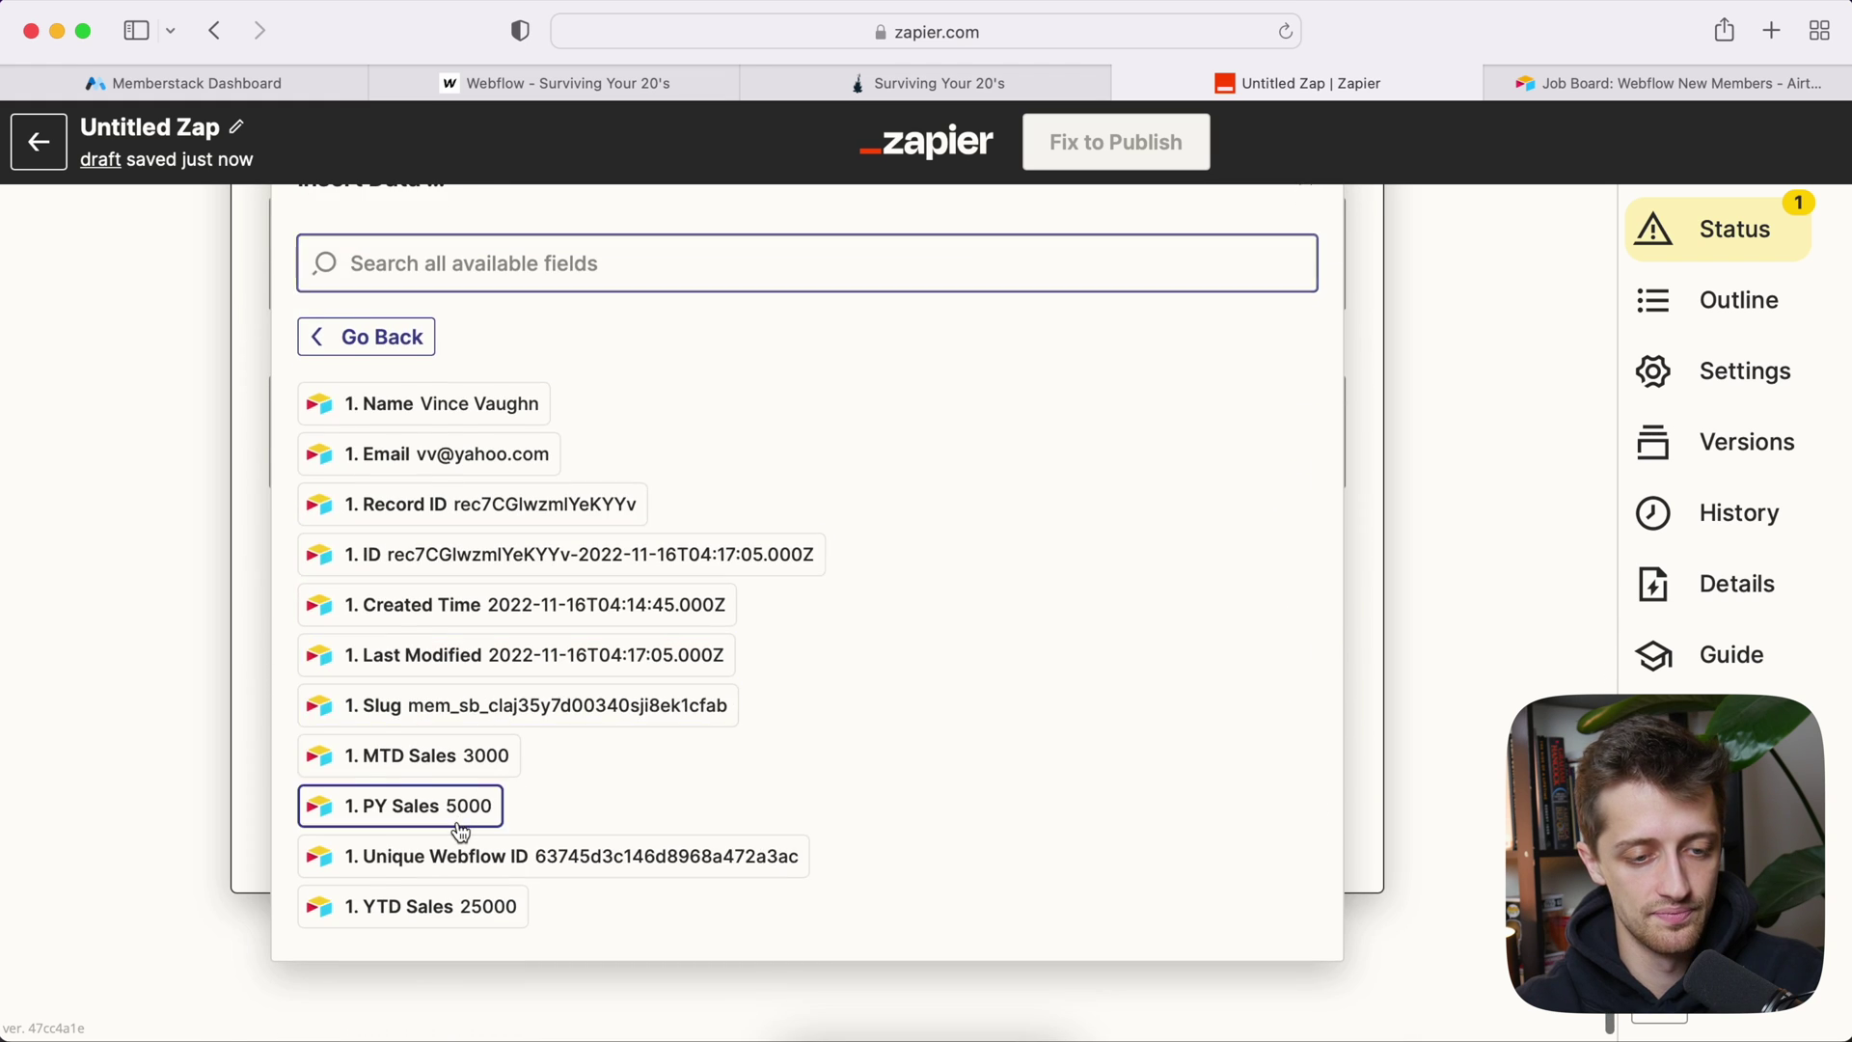
{"action": "left_click", "coordinate": [460, 832]}
{"action": "left_click", "coordinate": [206, 555]}
{"action": "scroll", "coordinate": [204, 638], "scroll_direction": "down", "scroll_amount": 2}
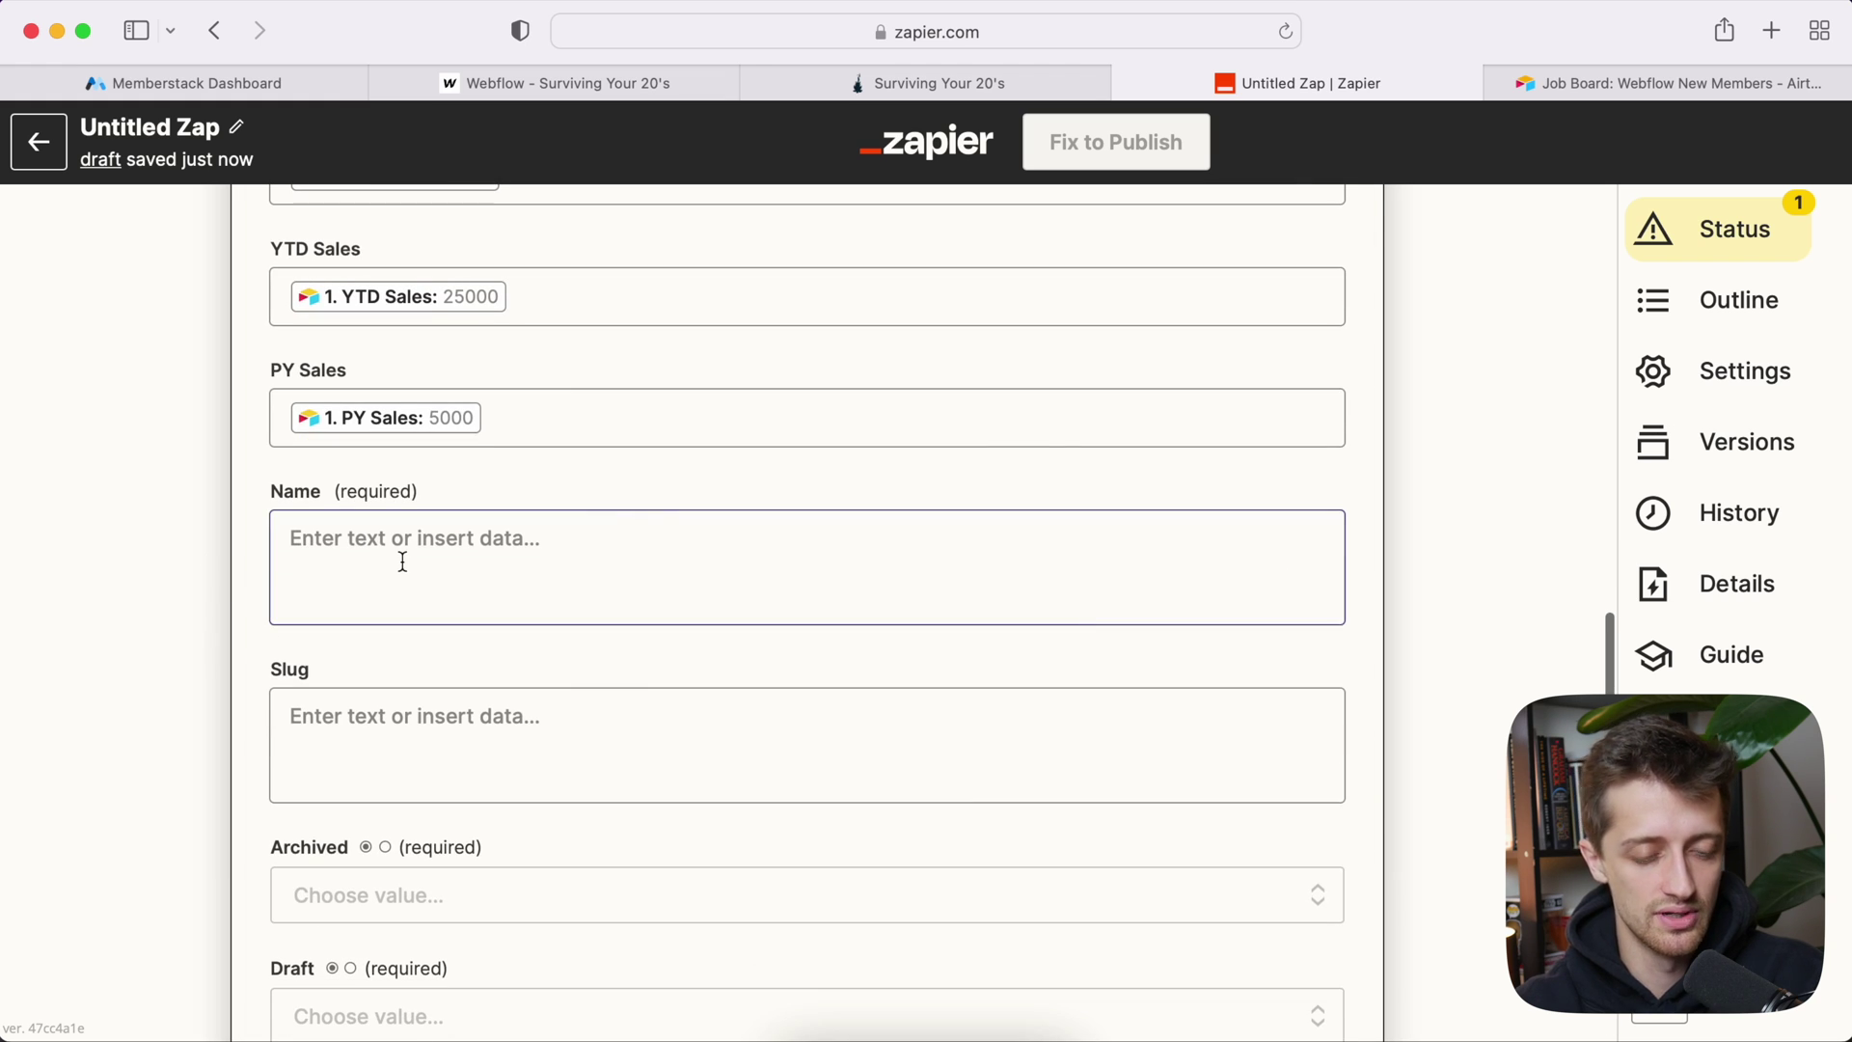
{"action": "left_click", "coordinate": [397, 526]}
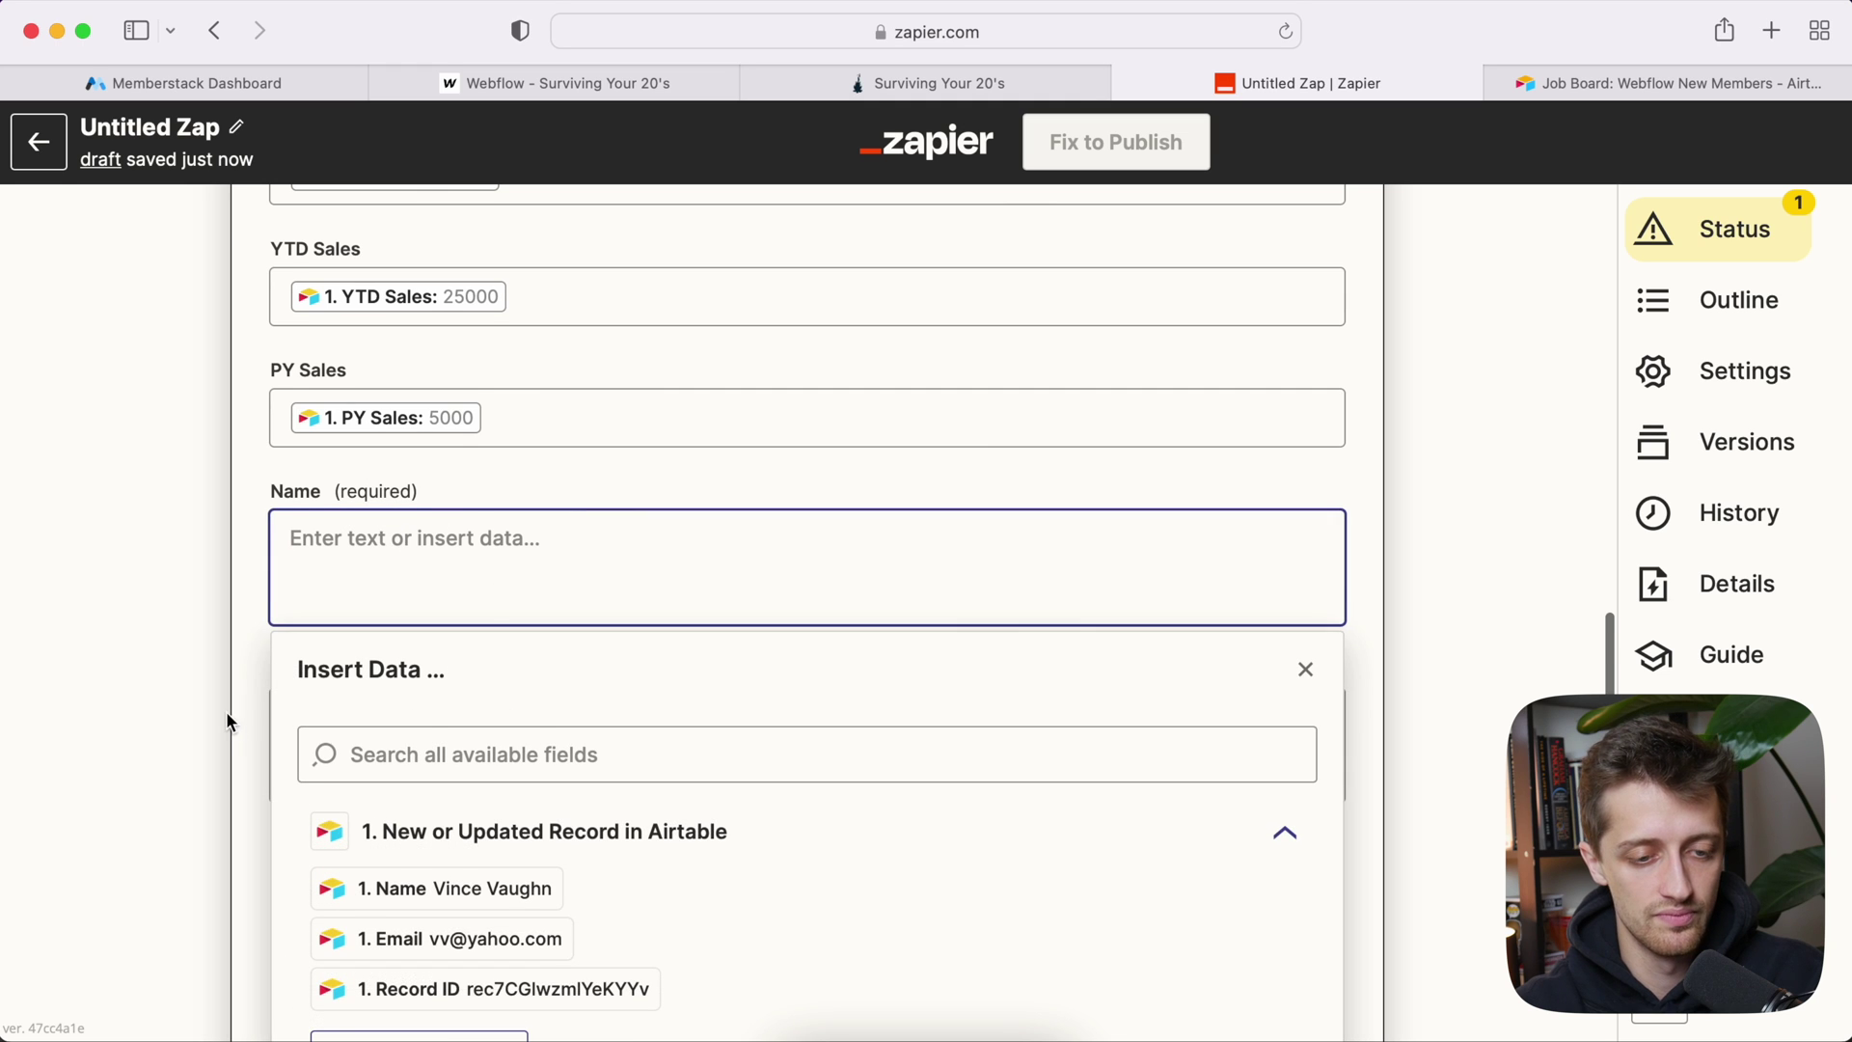
{"action": "scroll", "coordinate": [225, 710], "scroll_direction": "down", "scroll_amount": 2}
{"action": "left_click", "coordinate": [425, 777]}
{"action": "left_click", "coordinate": [176, 568]}
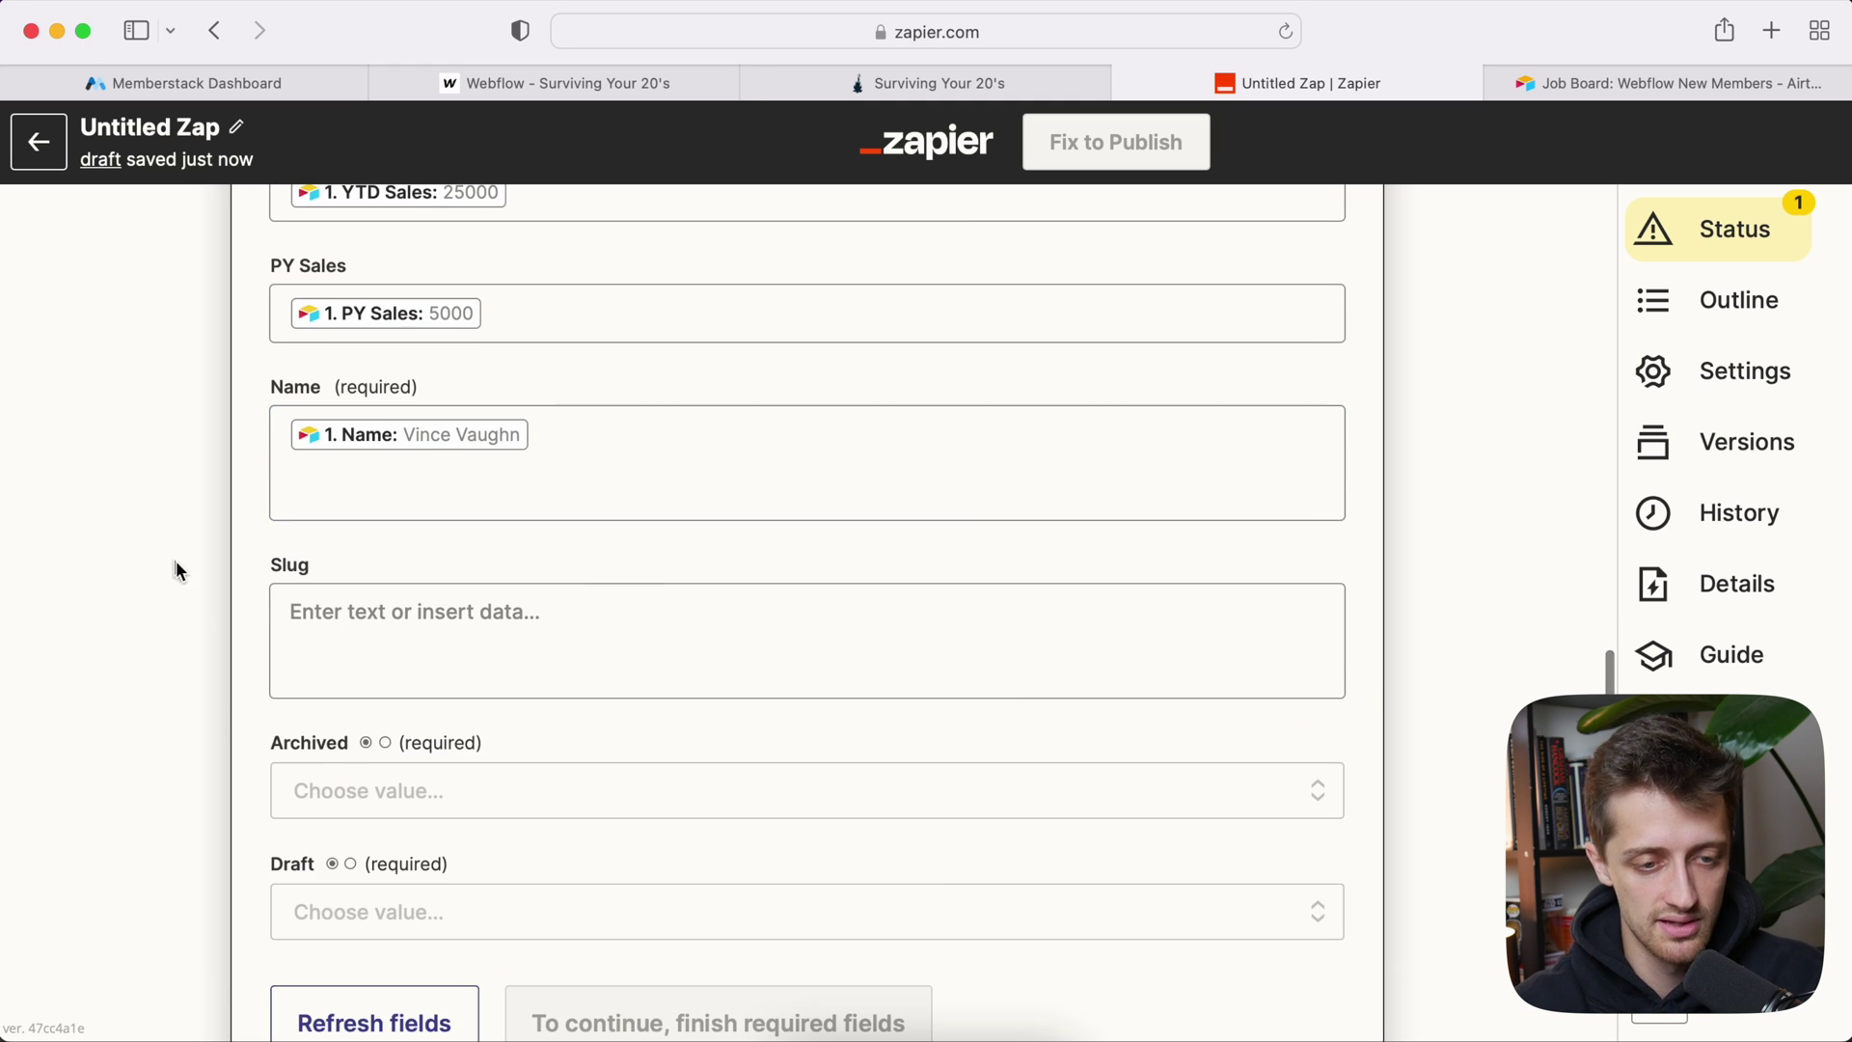
{"action": "scroll", "coordinate": [180, 575], "scroll_direction": "down", "scroll_amount": 2}
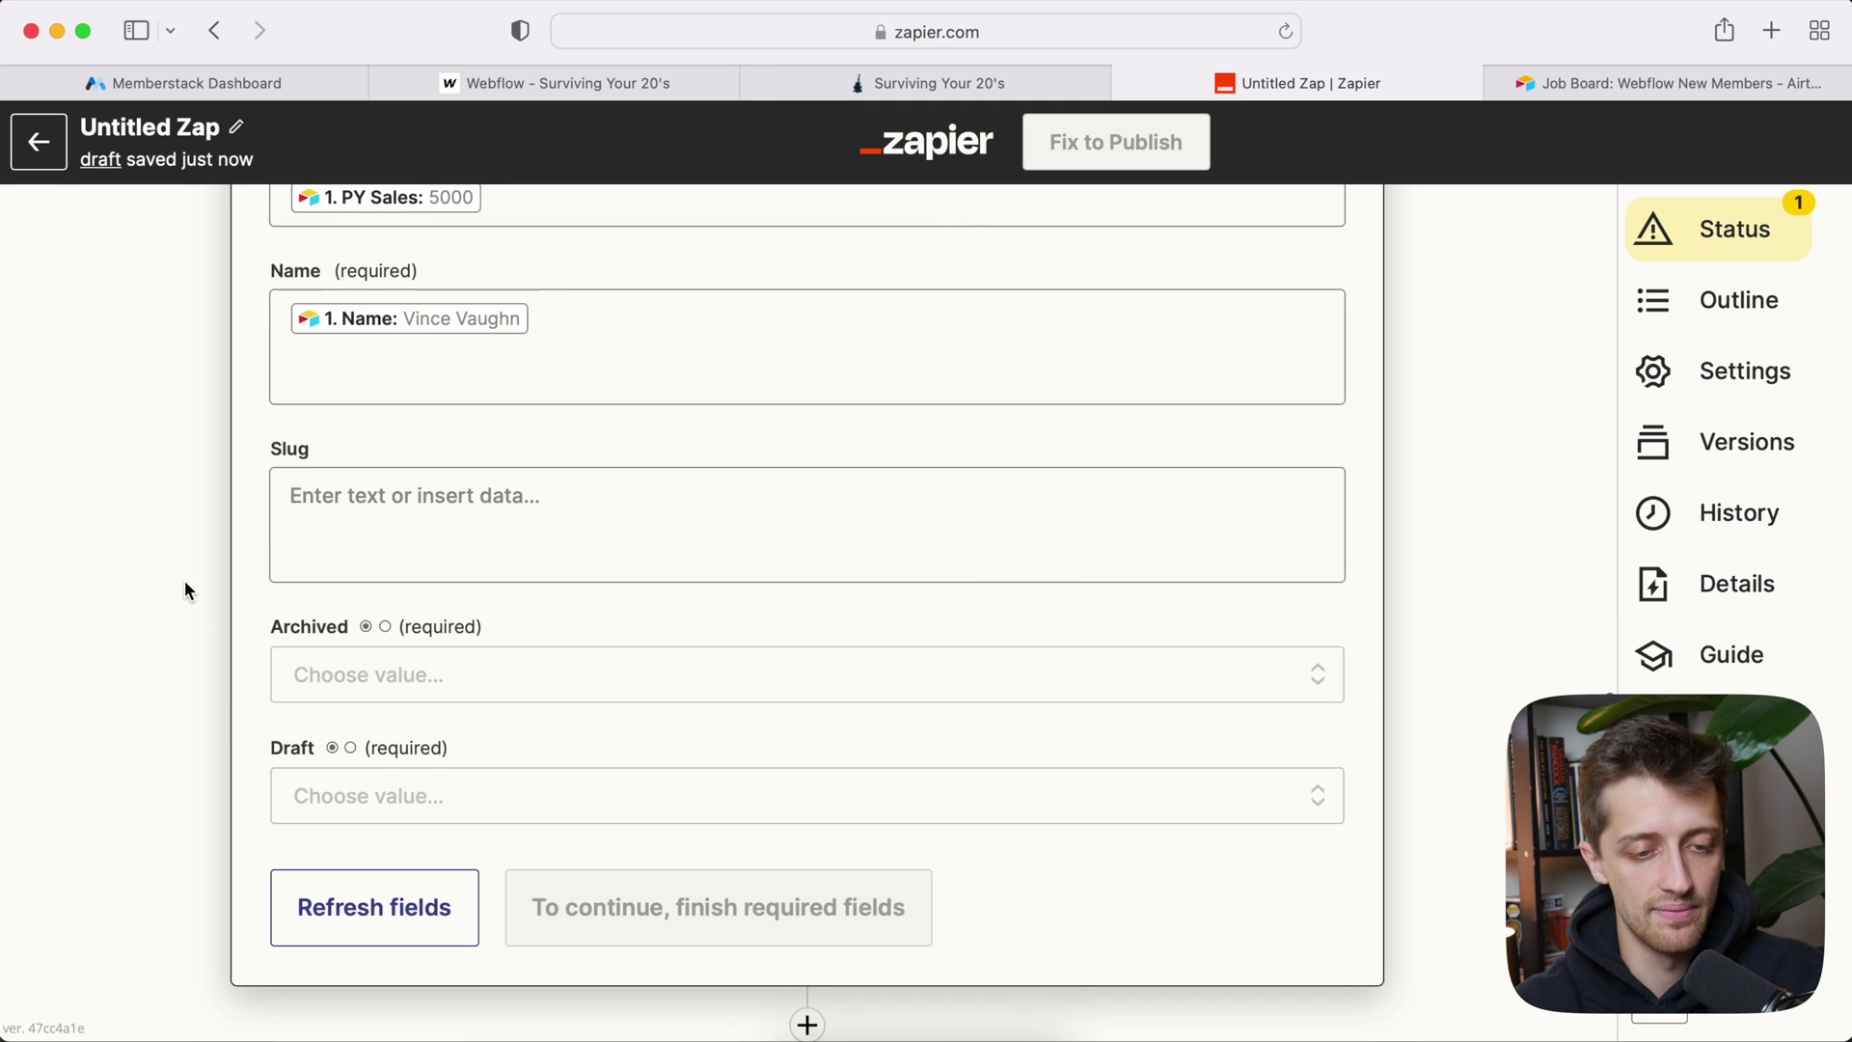
Step: Set both Archived and Draft to False
{"action": "left_click", "coordinate": [347, 668]}
{"action": "left_click", "coordinate": [343, 954]}
{"action": "scroll", "coordinate": [216, 683], "scroll_direction": "down", "scroll_amount": 2}
{"action": "left_click", "coordinate": [367, 688]}
{"action": "left_click", "coordinate": [402, 960]}
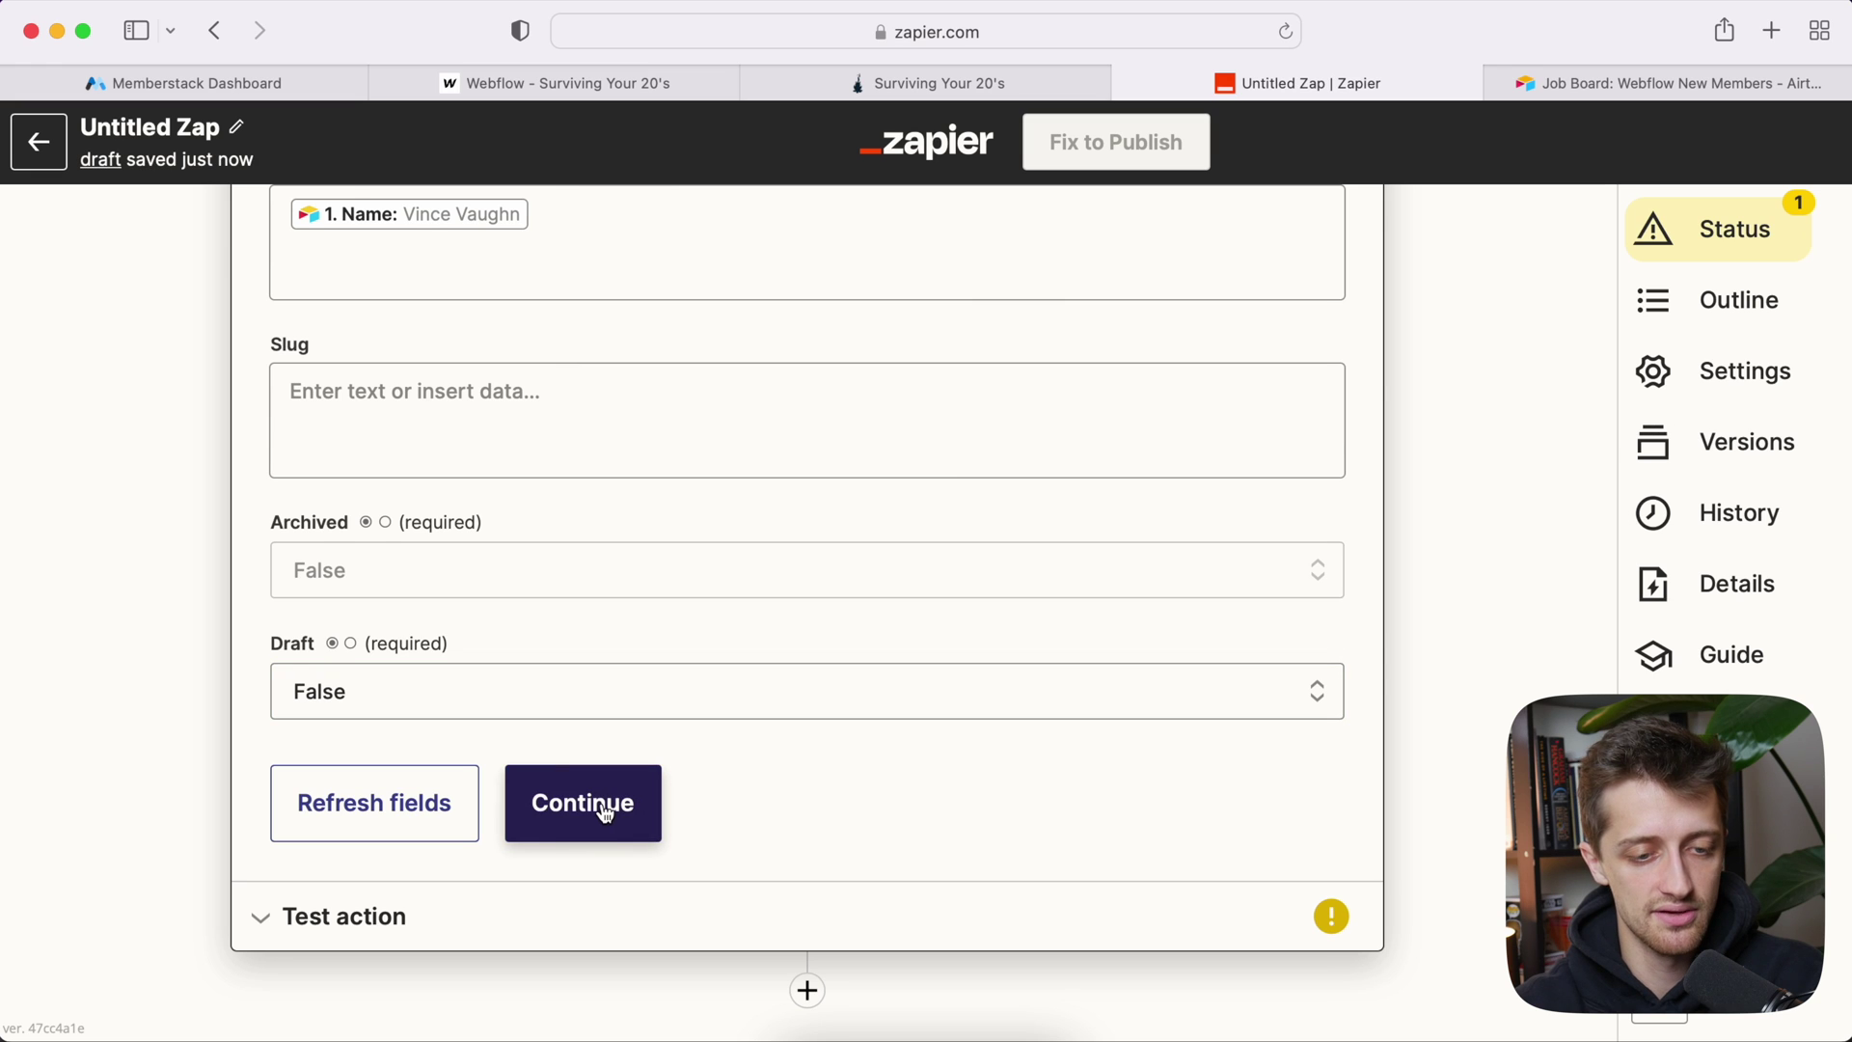
Step: Test the Webflow action by sending a test item
{"action": "left_click", "coordinate": [606, 813]}
{"action": "scroll", "coordinate": [380, 768], "scroll_direction": "up", "scroll_amount": 1}
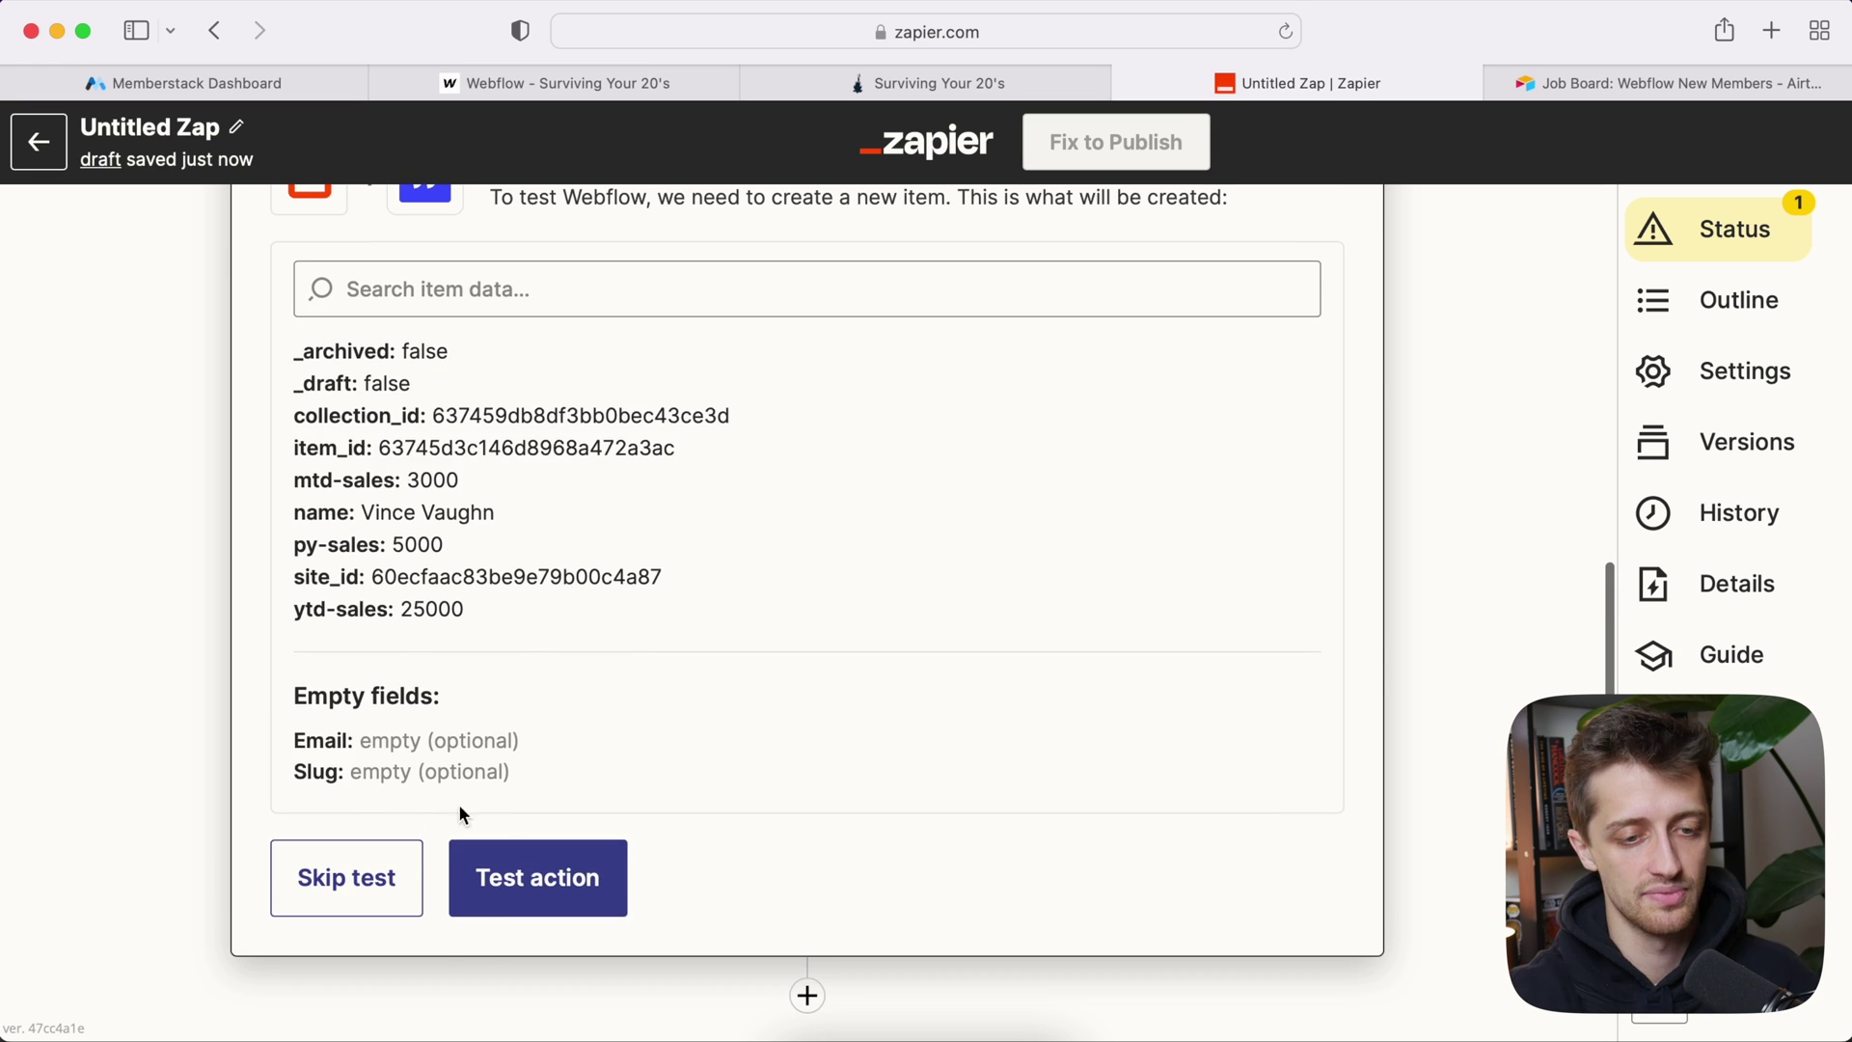
{"action": "left_click", "coordinate": [552, 877]}
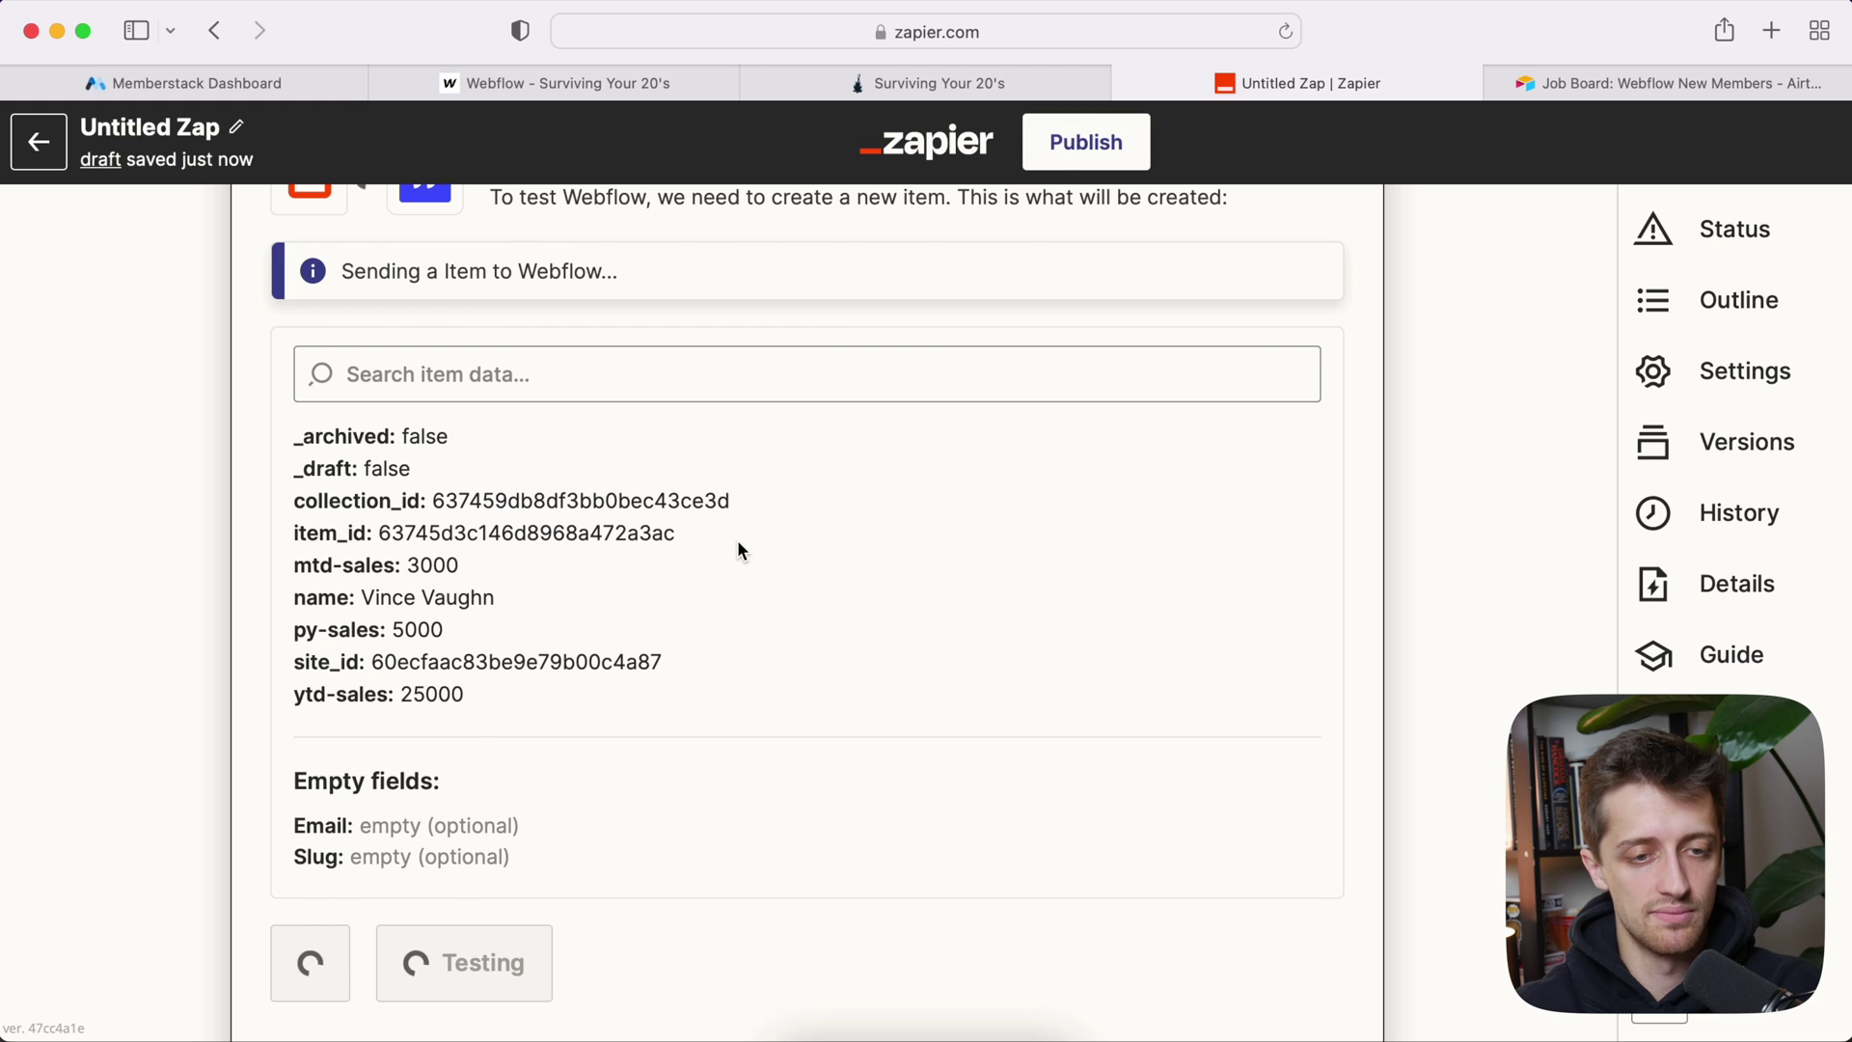
Step: Compare the synced member's New Members CMS item with the Airtable record
{"action": "left_click", "coordinate": [545, 83]}
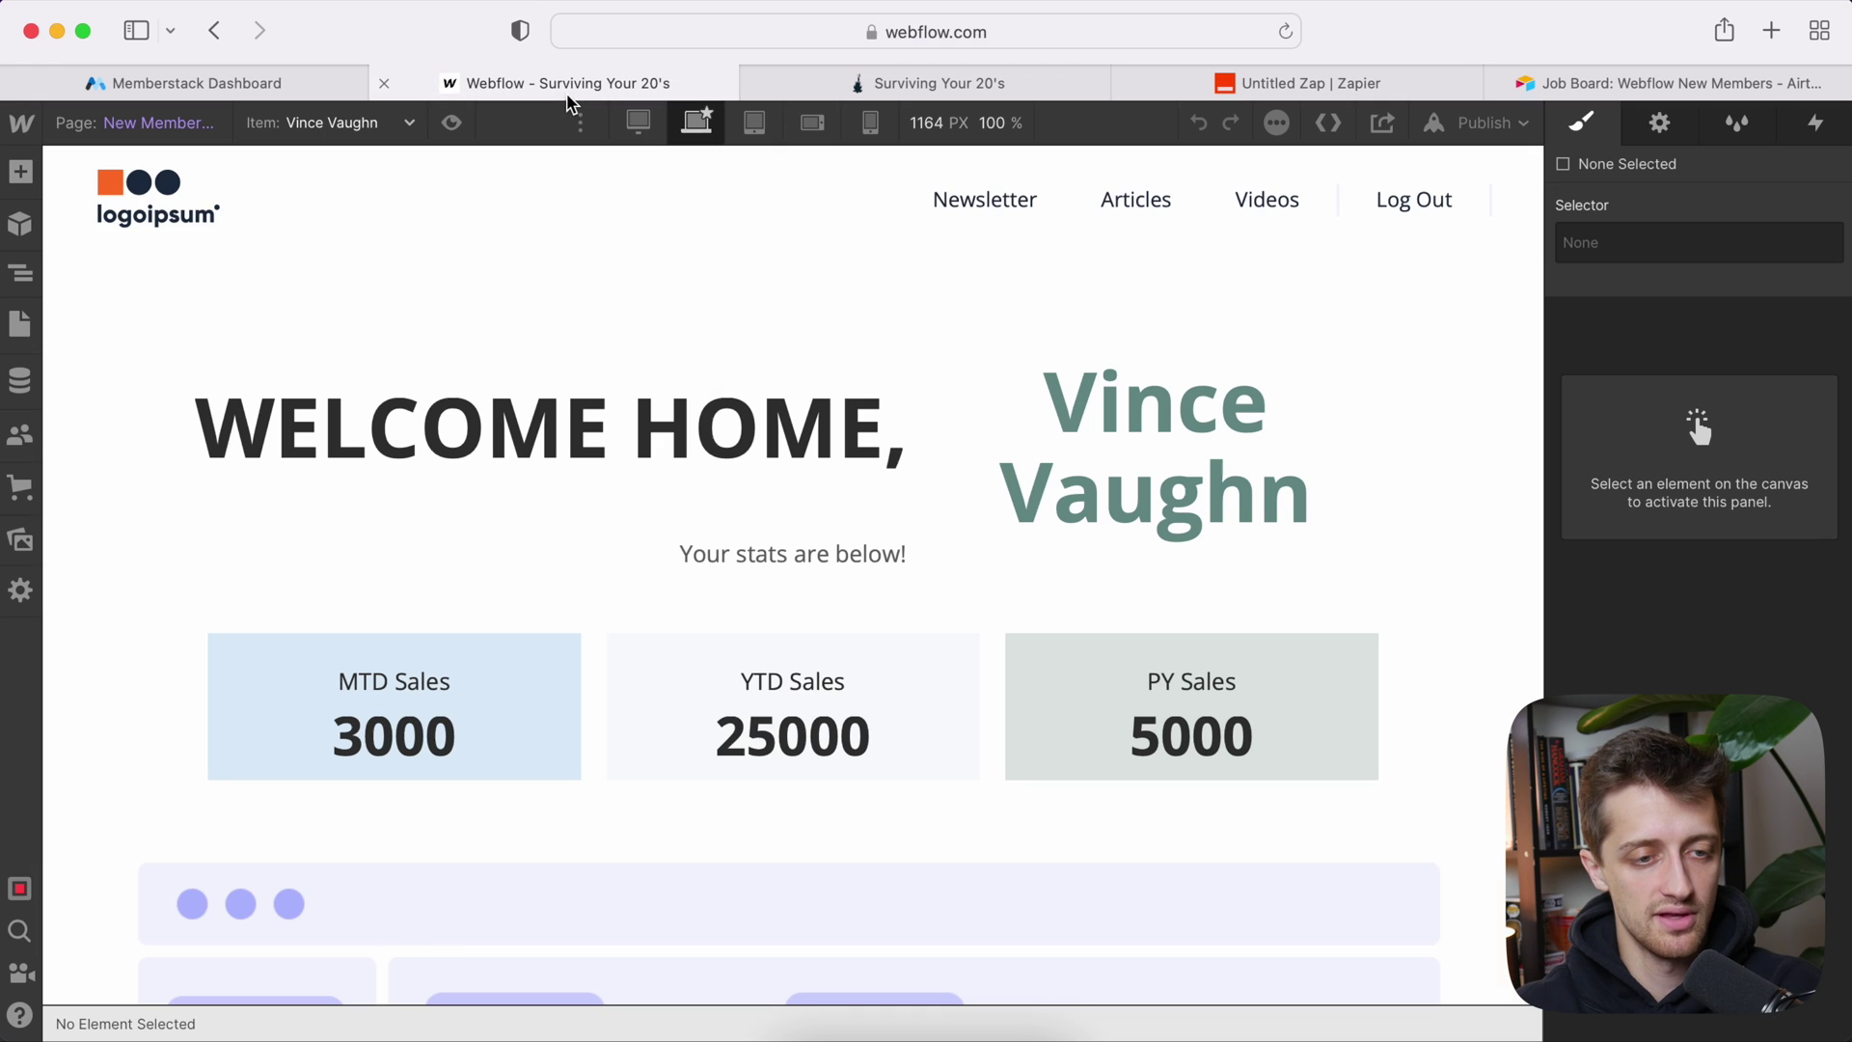
{"action": "left_click", "coordinate": [18, 383]}
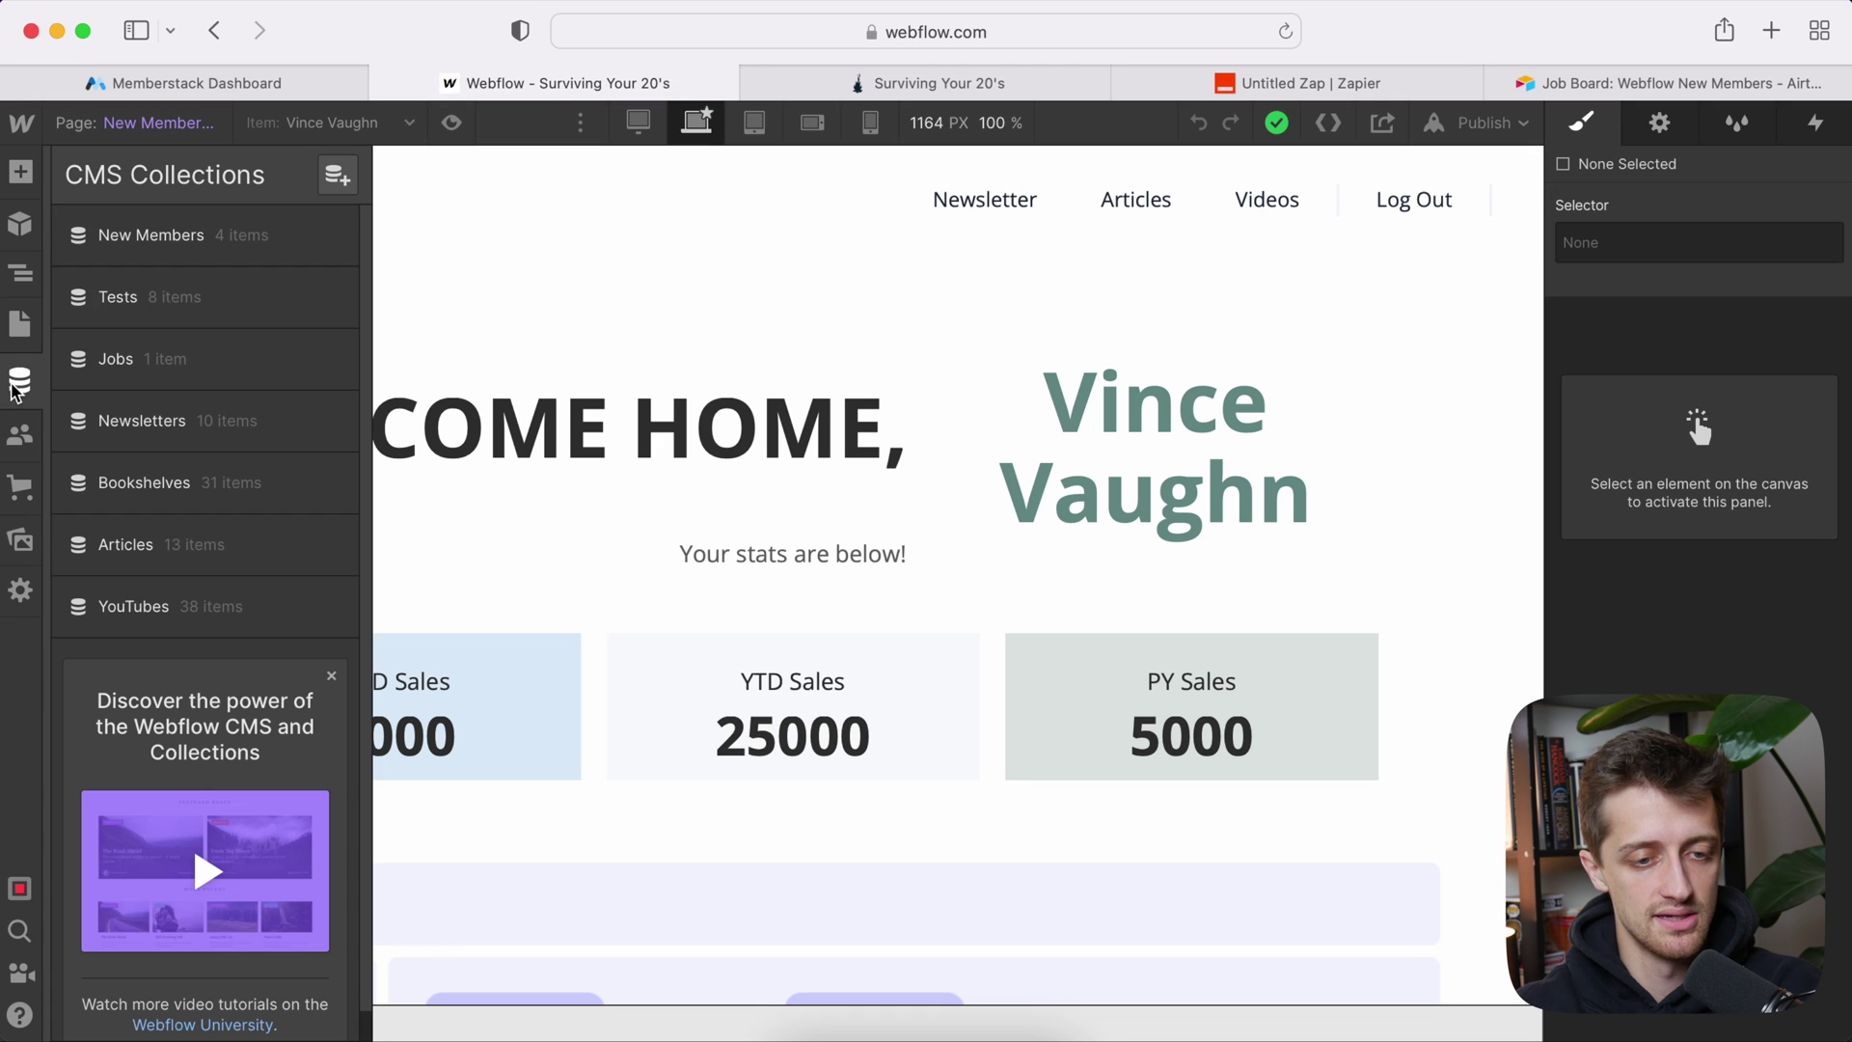
{"action": "left_click", "coordinate": [173, 238]}
{"action": "left_click", "coordinate": [550, 395]}
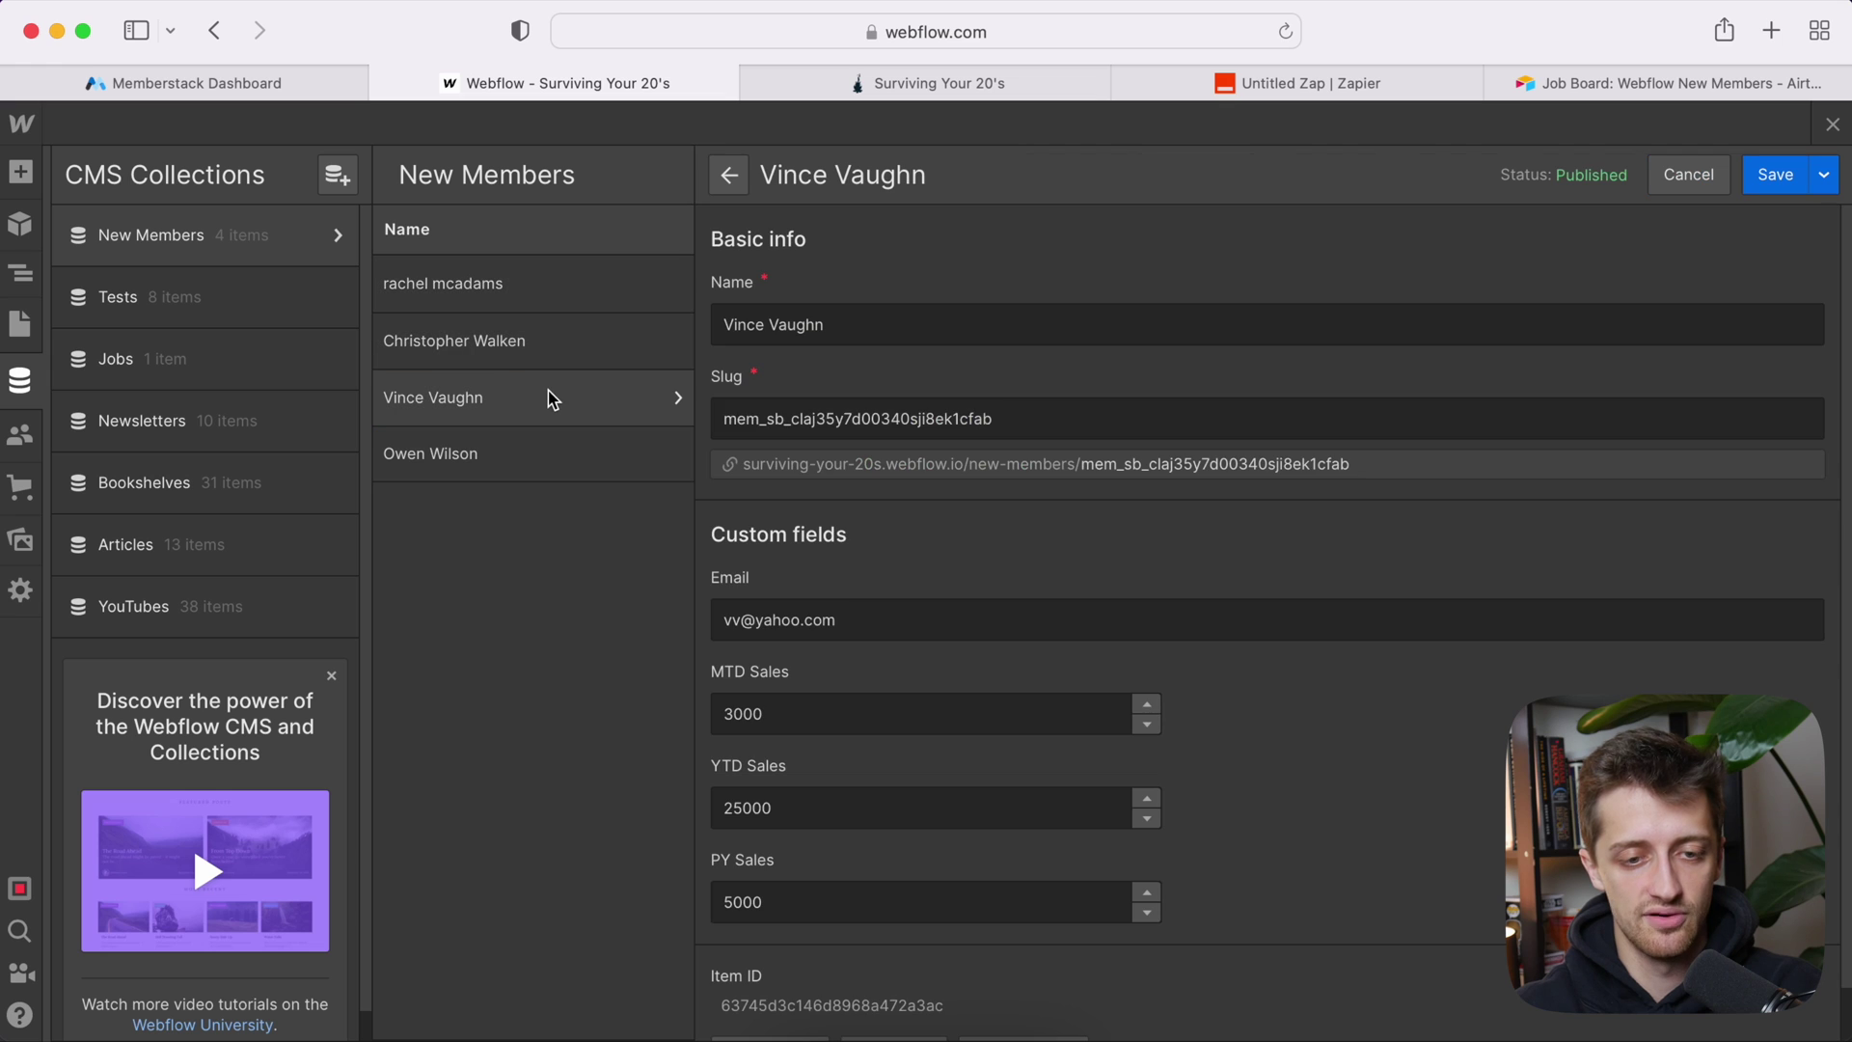
{"action": "scroll", "coordinate": [871, 620], "scroll_direction": "down", "scroll_amount": 1}
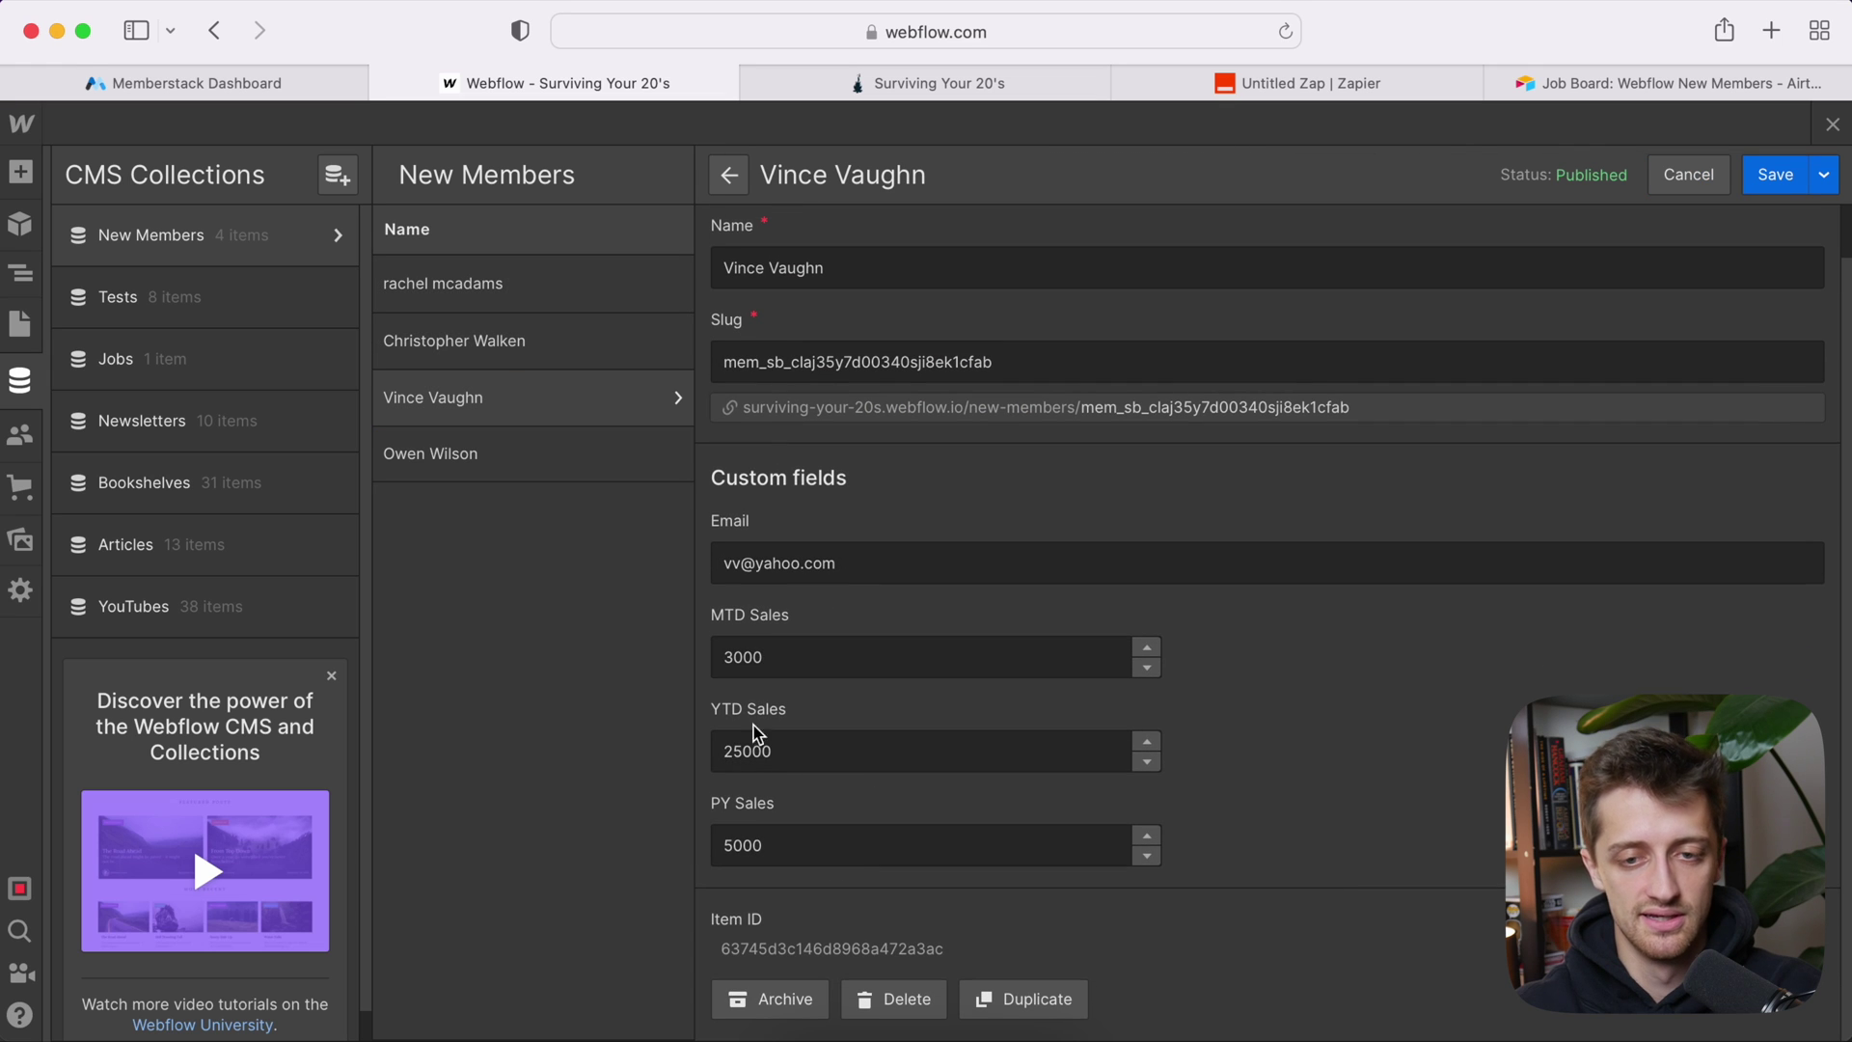
{"action": "left_click", "coordinate": [1640, 83]}
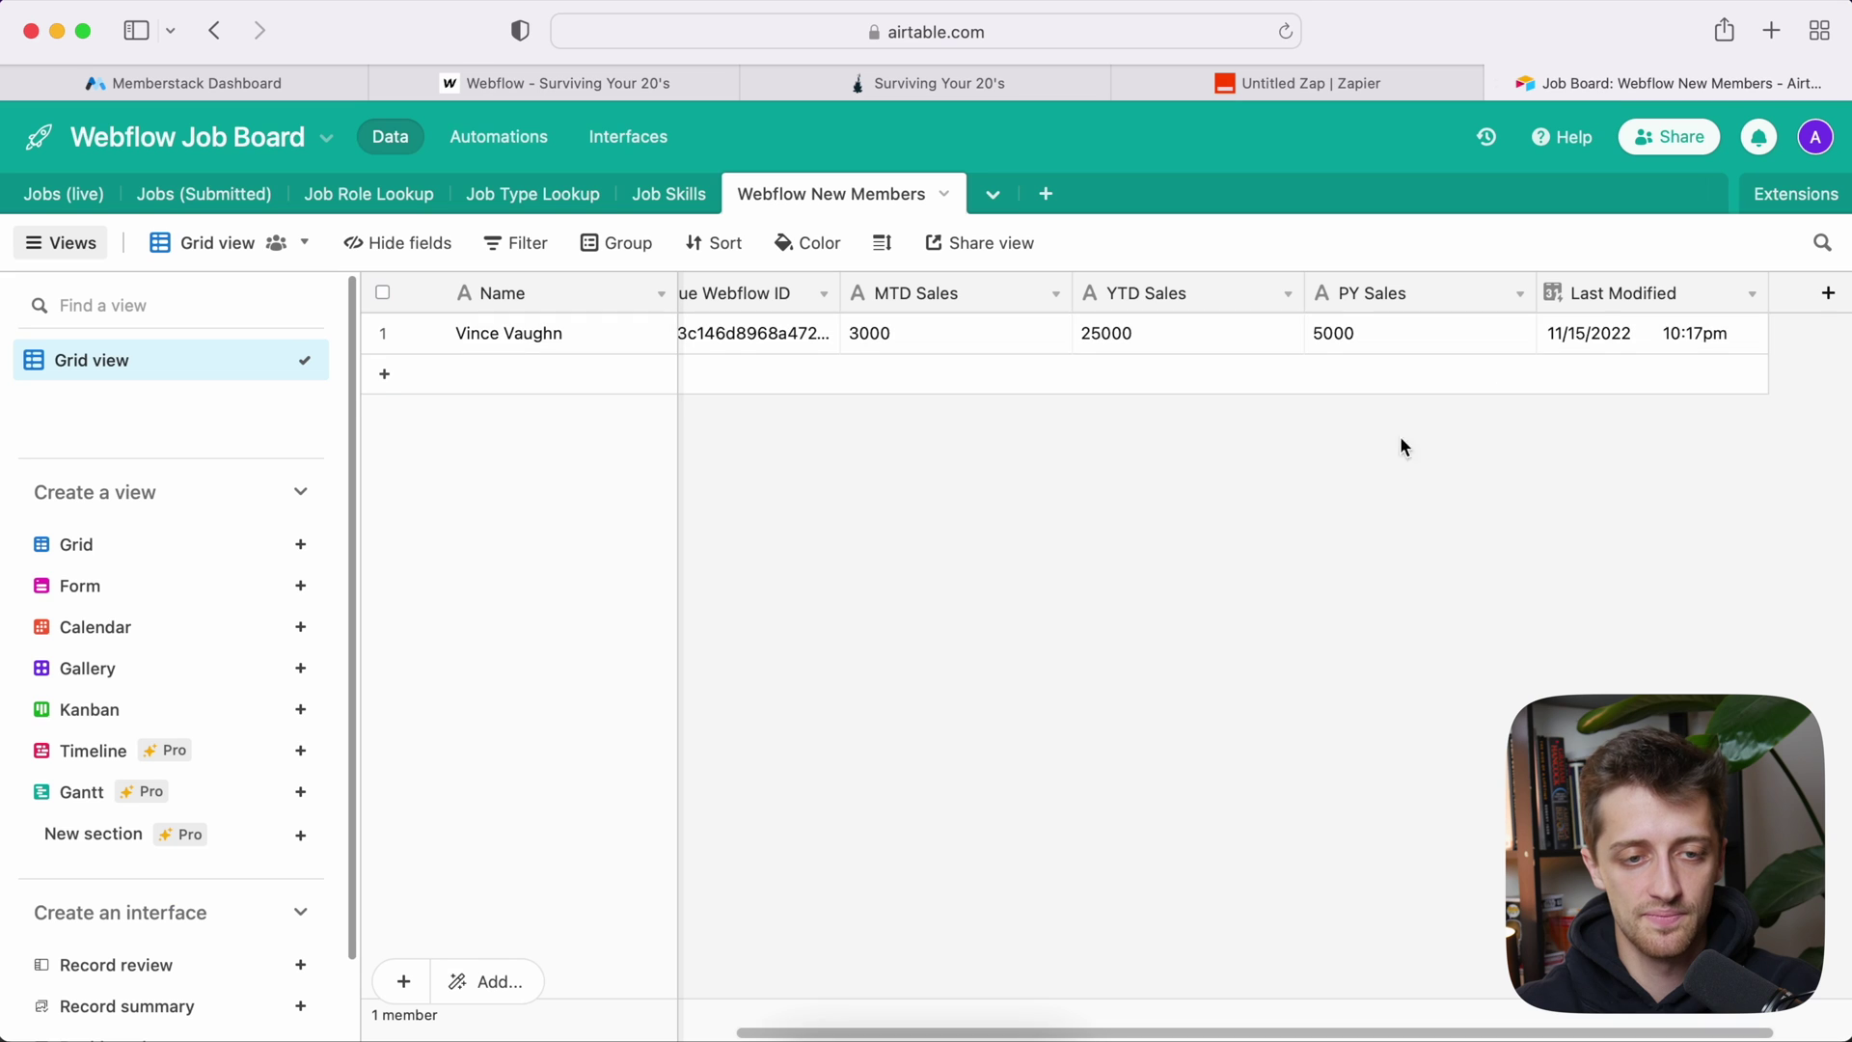
{"action": "left_click", "coordinate": [487, 79]}
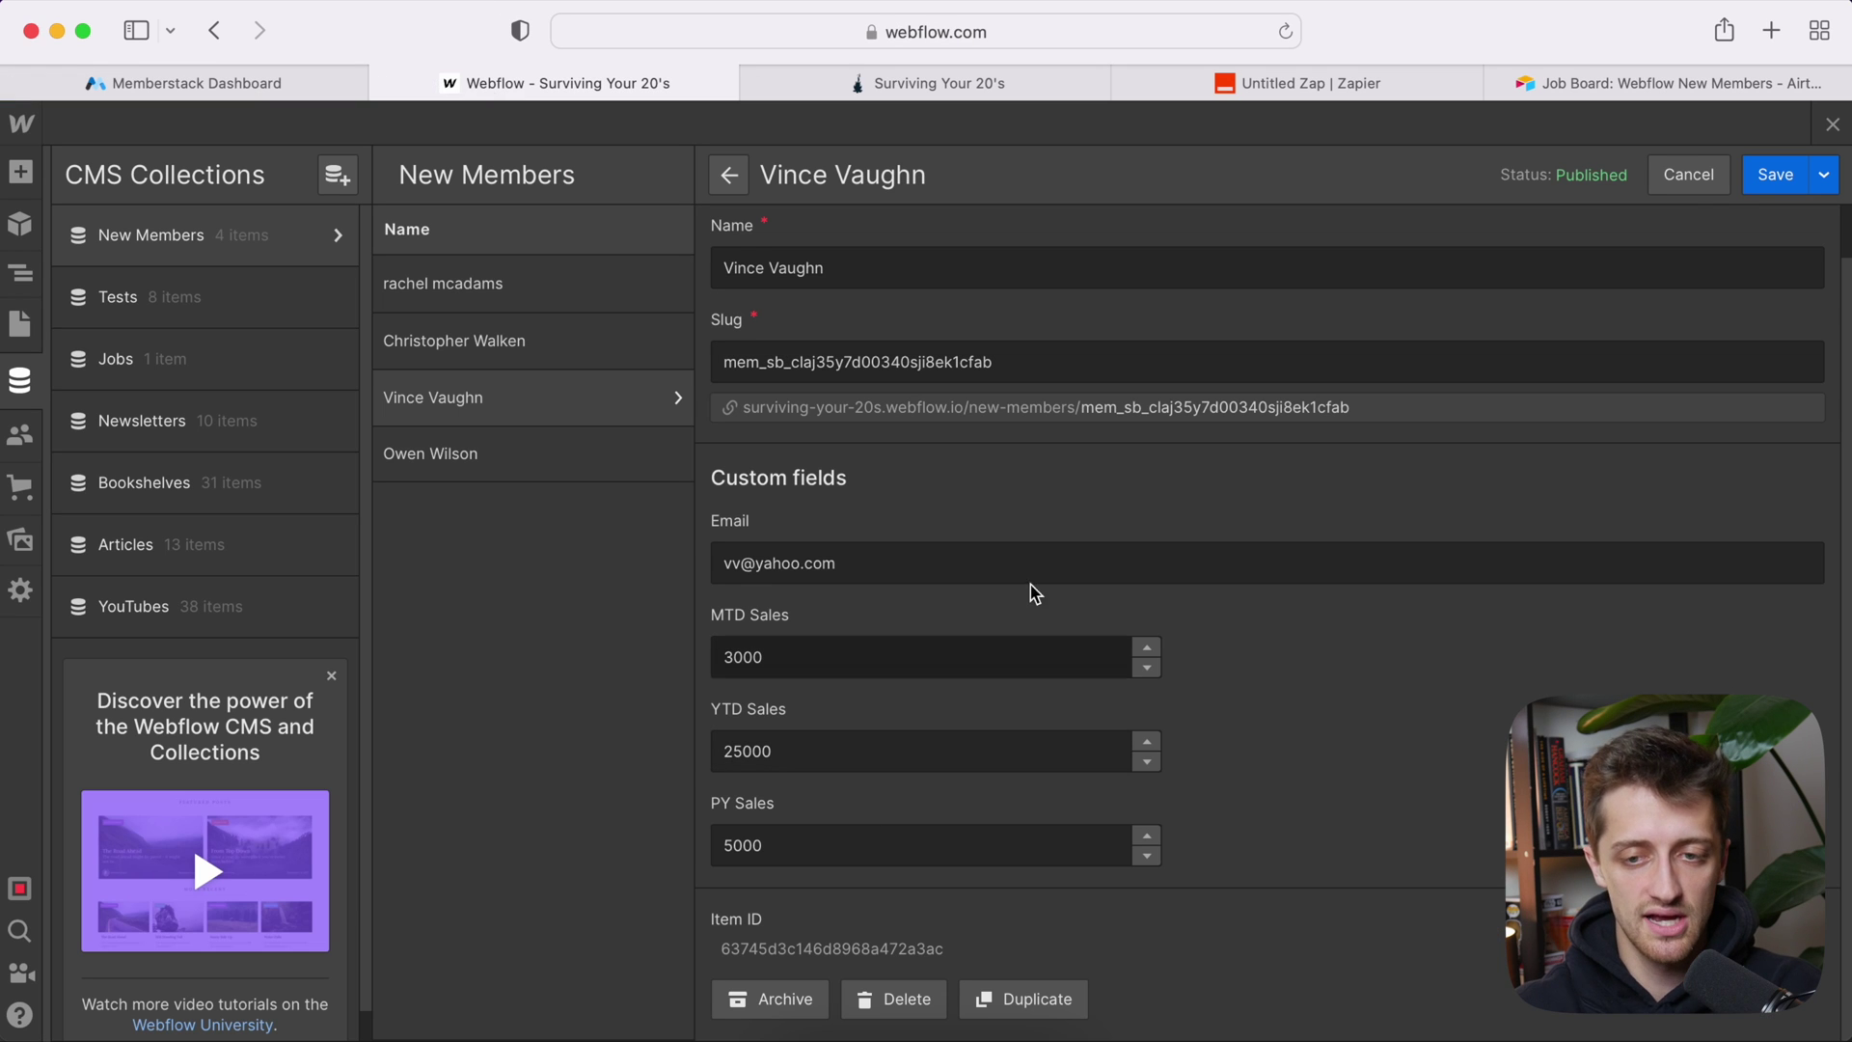
Step: Republish the Webflow site to its selected domains
{"action": "left_click", "coordinate": [1832, 126]}
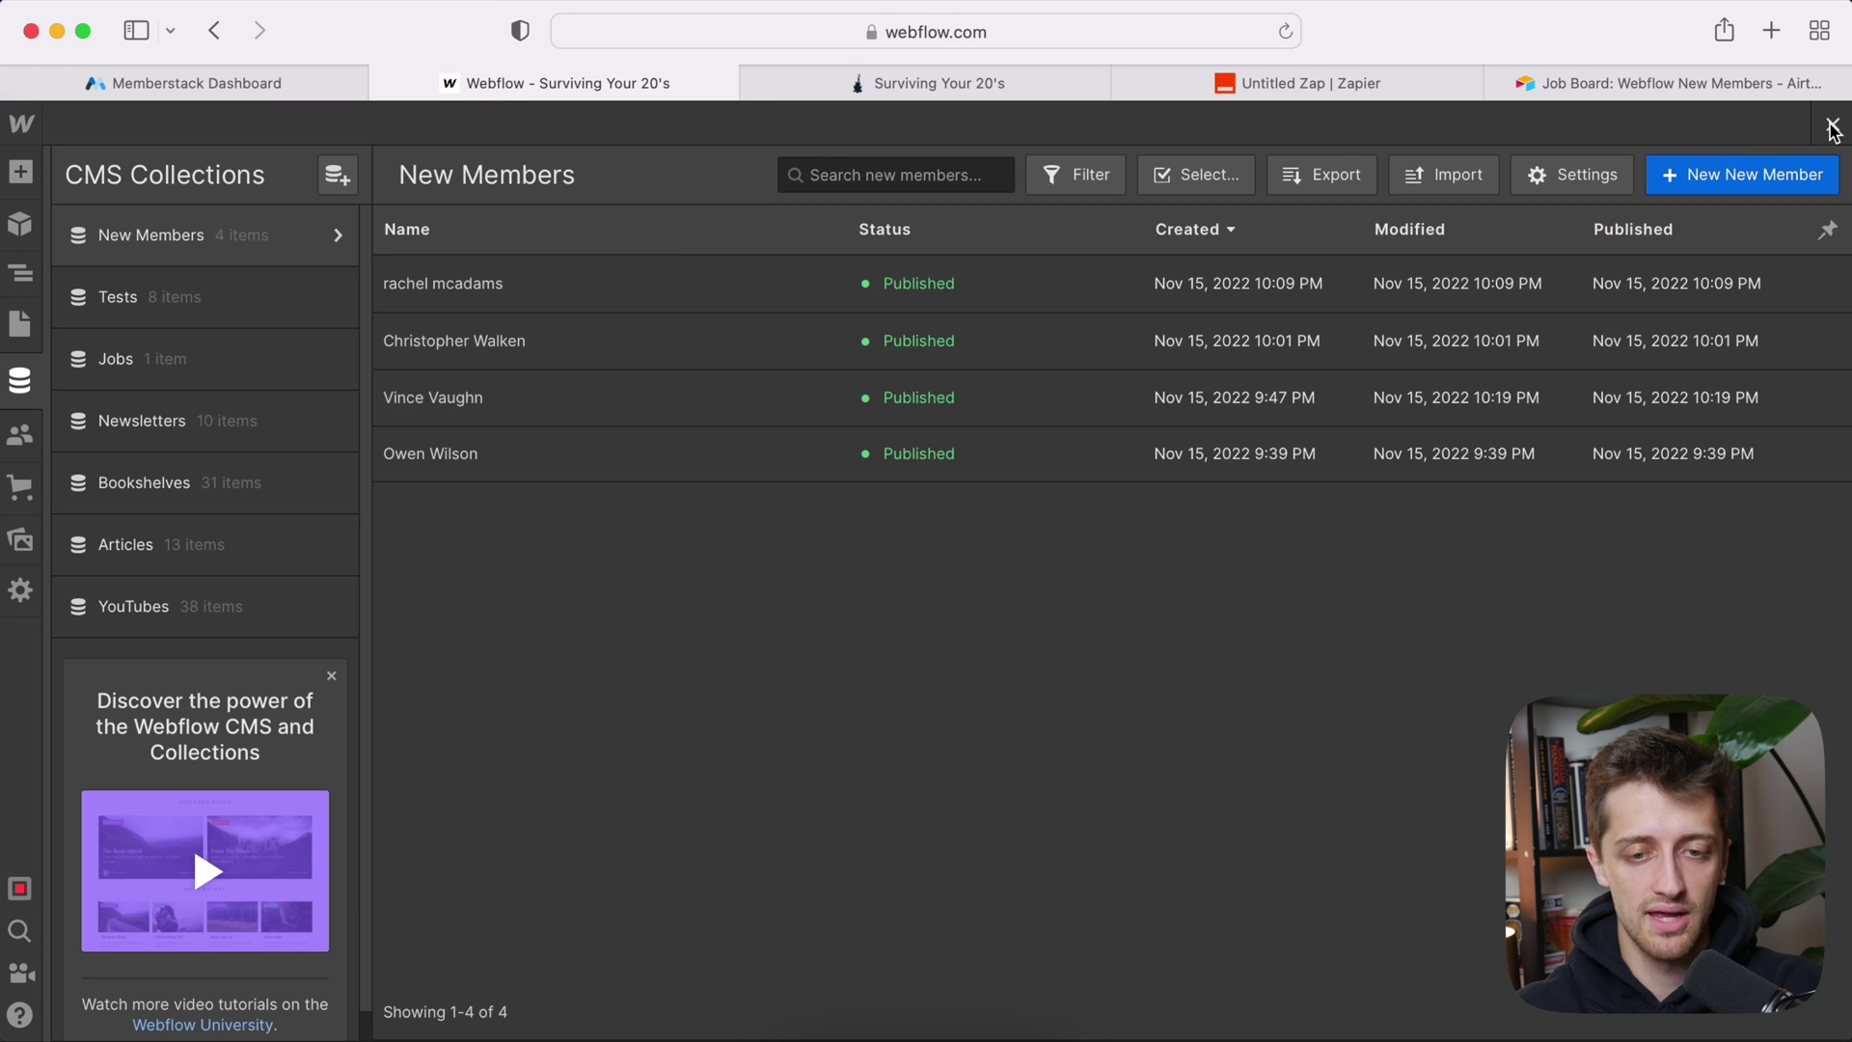
{"action": "left_click", "coordinate": [1832, 126]}
{"action": "left_click", "coordinate": [1485, 123]}
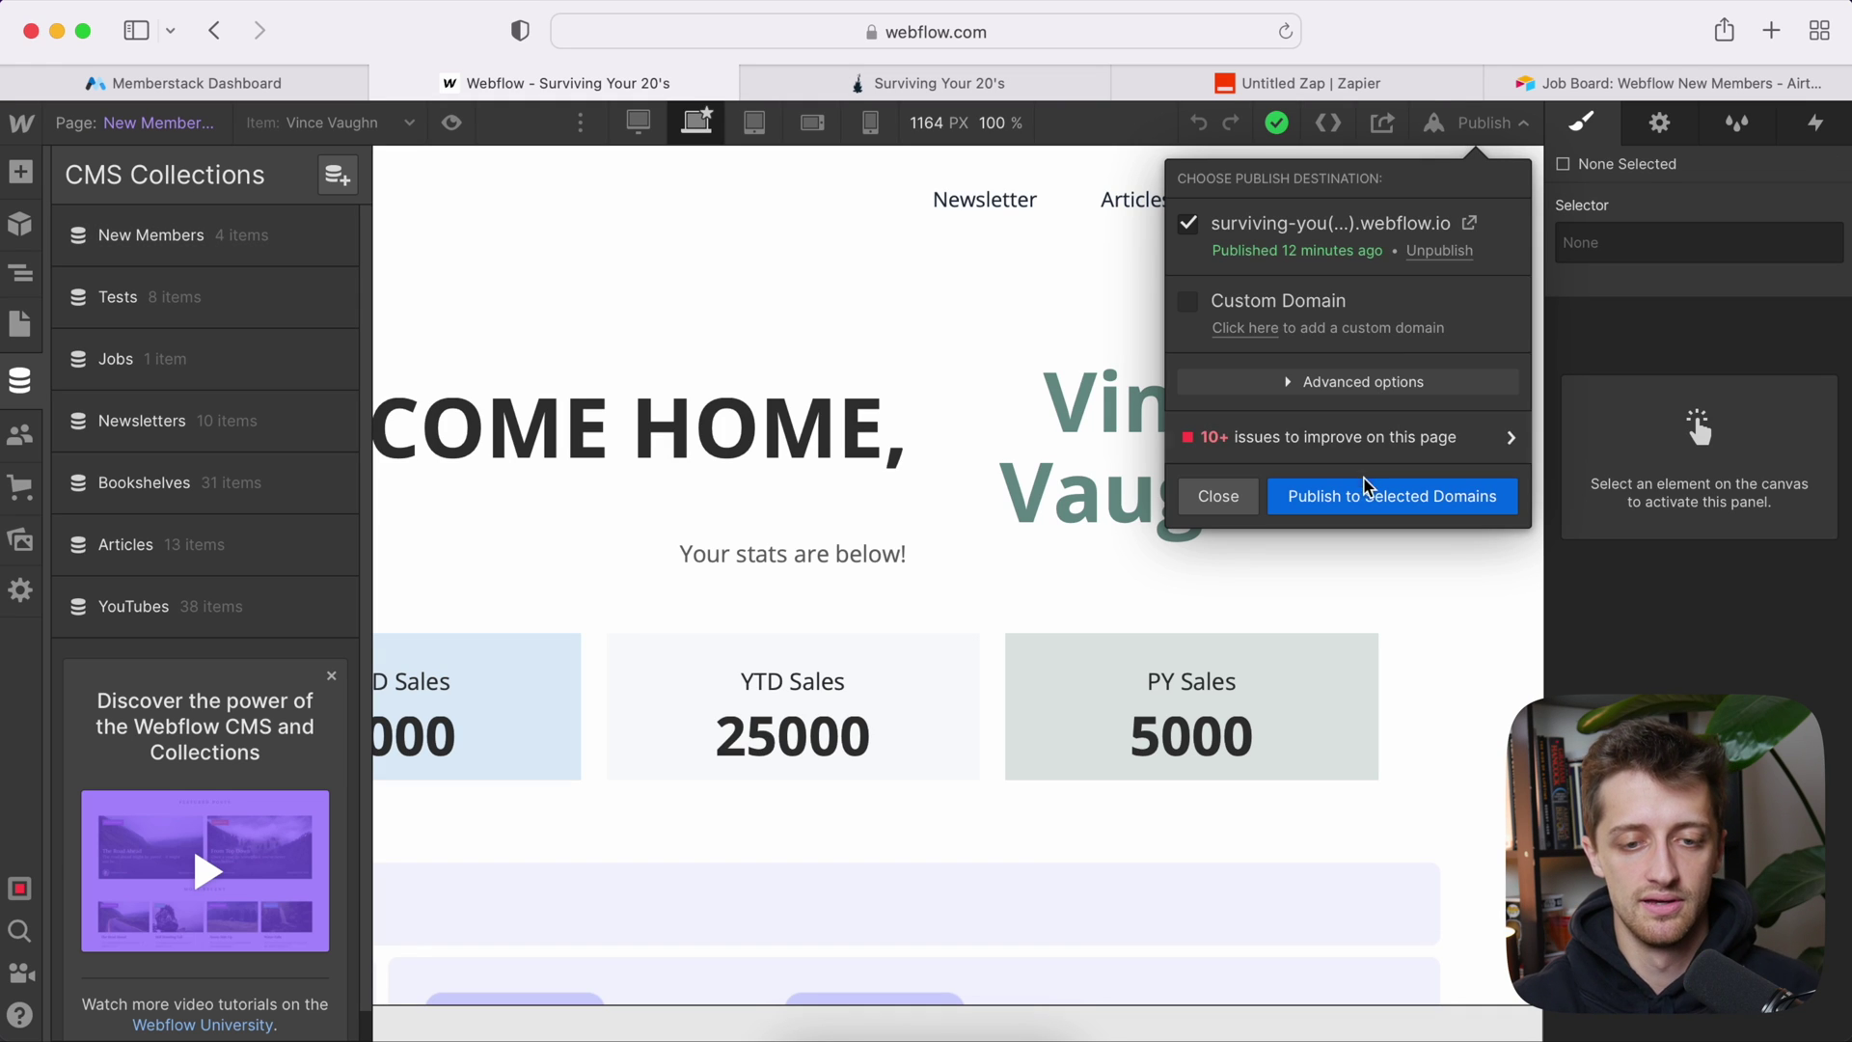
{"action": "left_click", "coordinate": [1365, 492]}
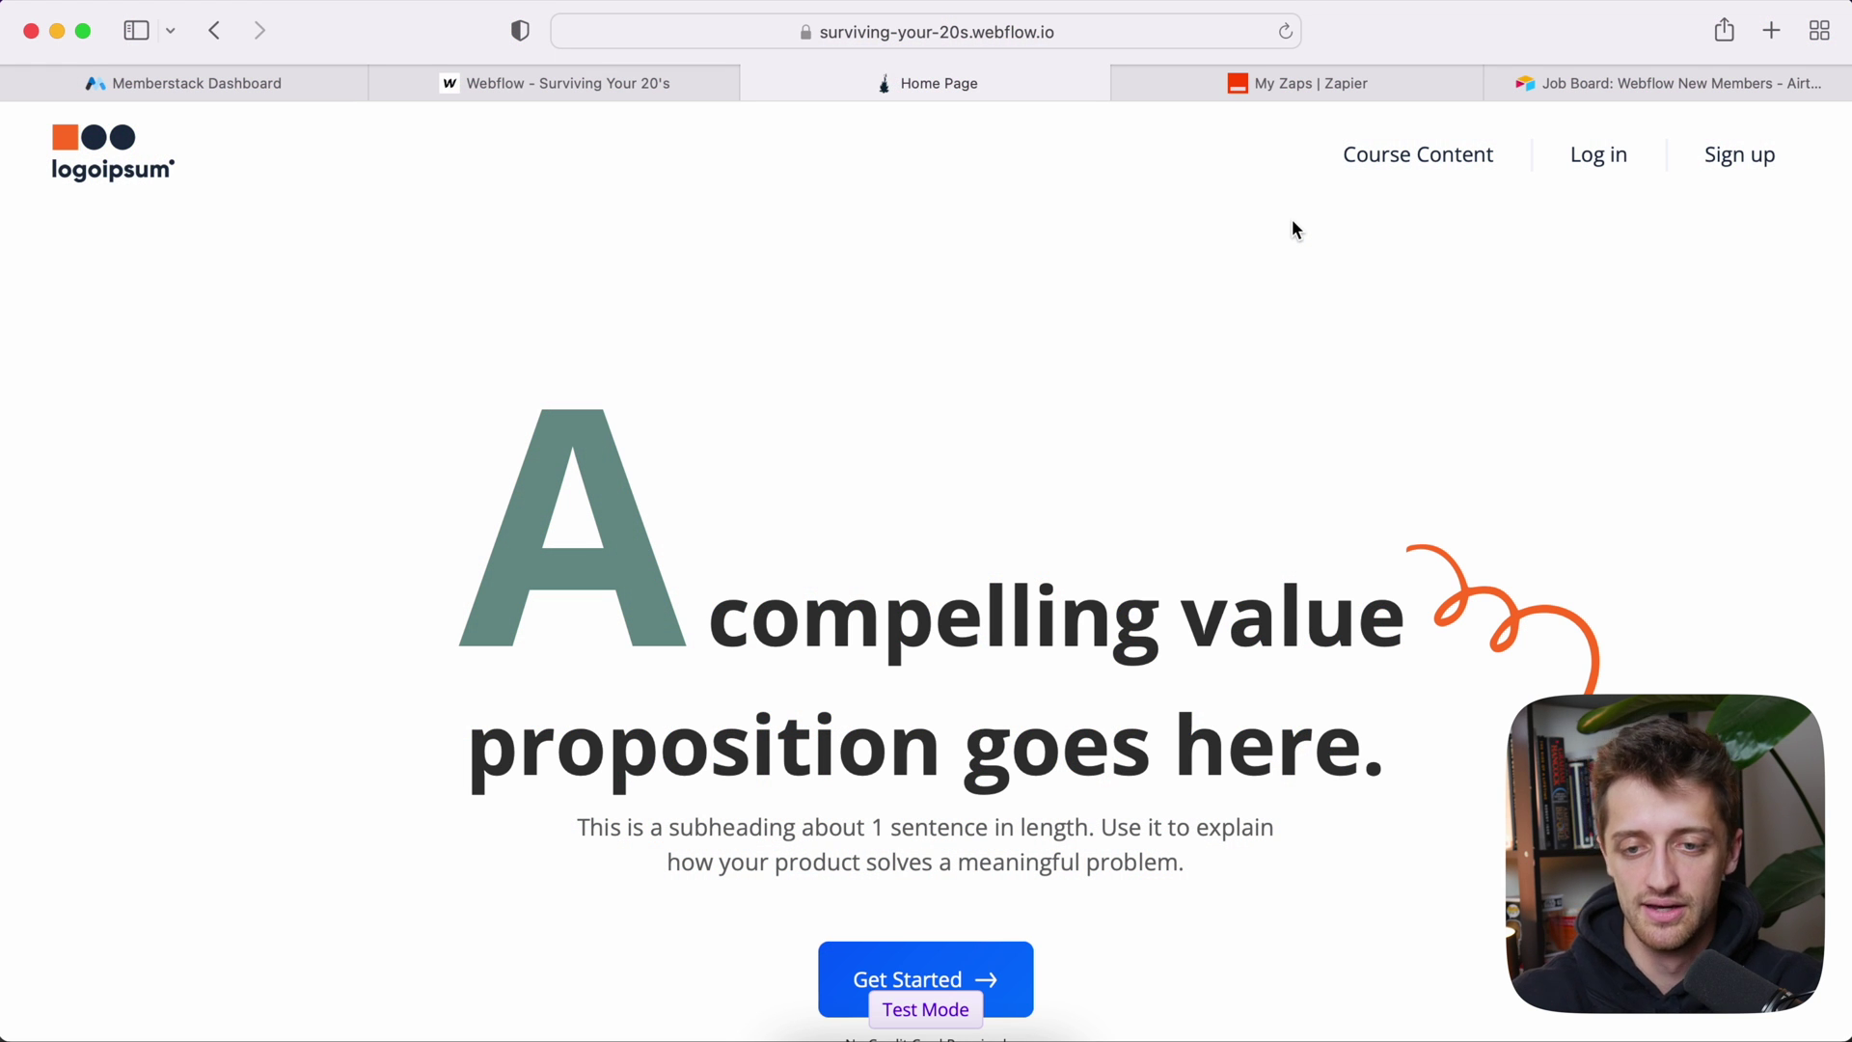
Step: Sign up a new test member on the live site with a name and password, saving the password in Safari
{"action": "left_click", "coordinate": [1738, 171]}
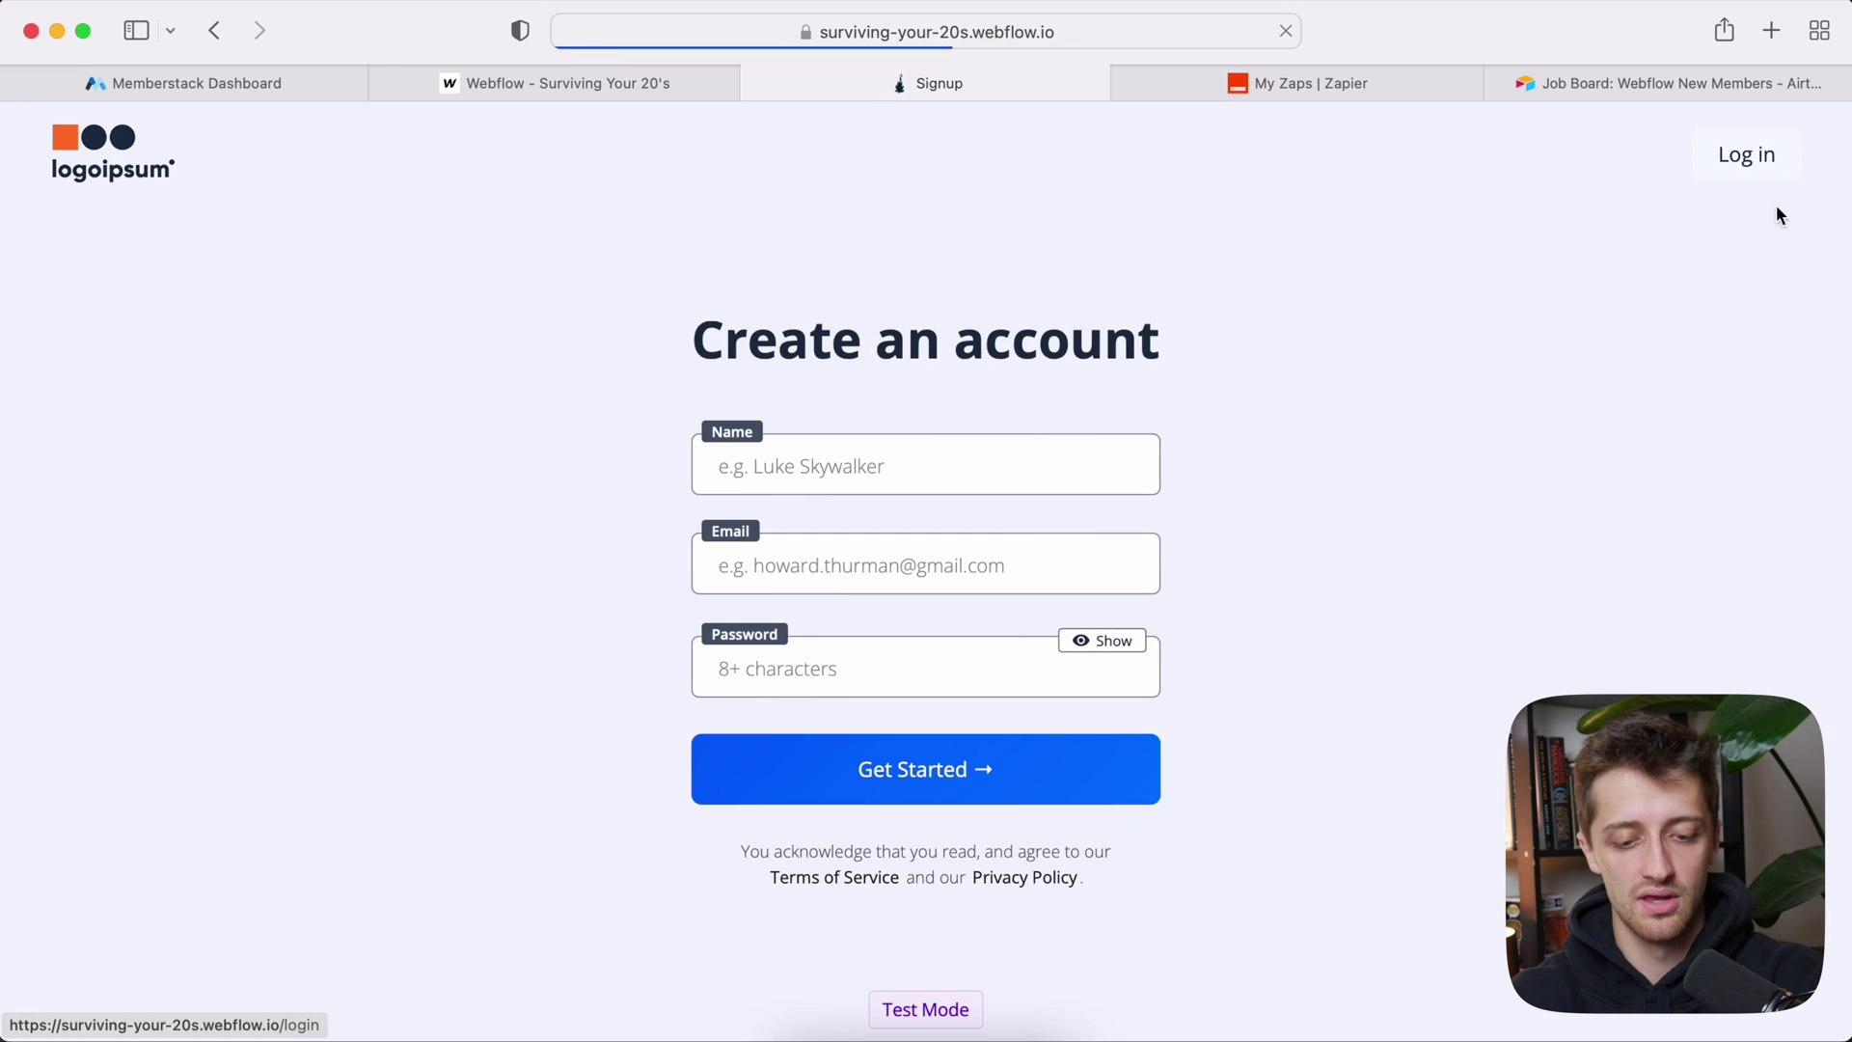
{"action": "left_click", "coordinate": [886, 460]}
{"action": "type", "text": "Big Hos"}
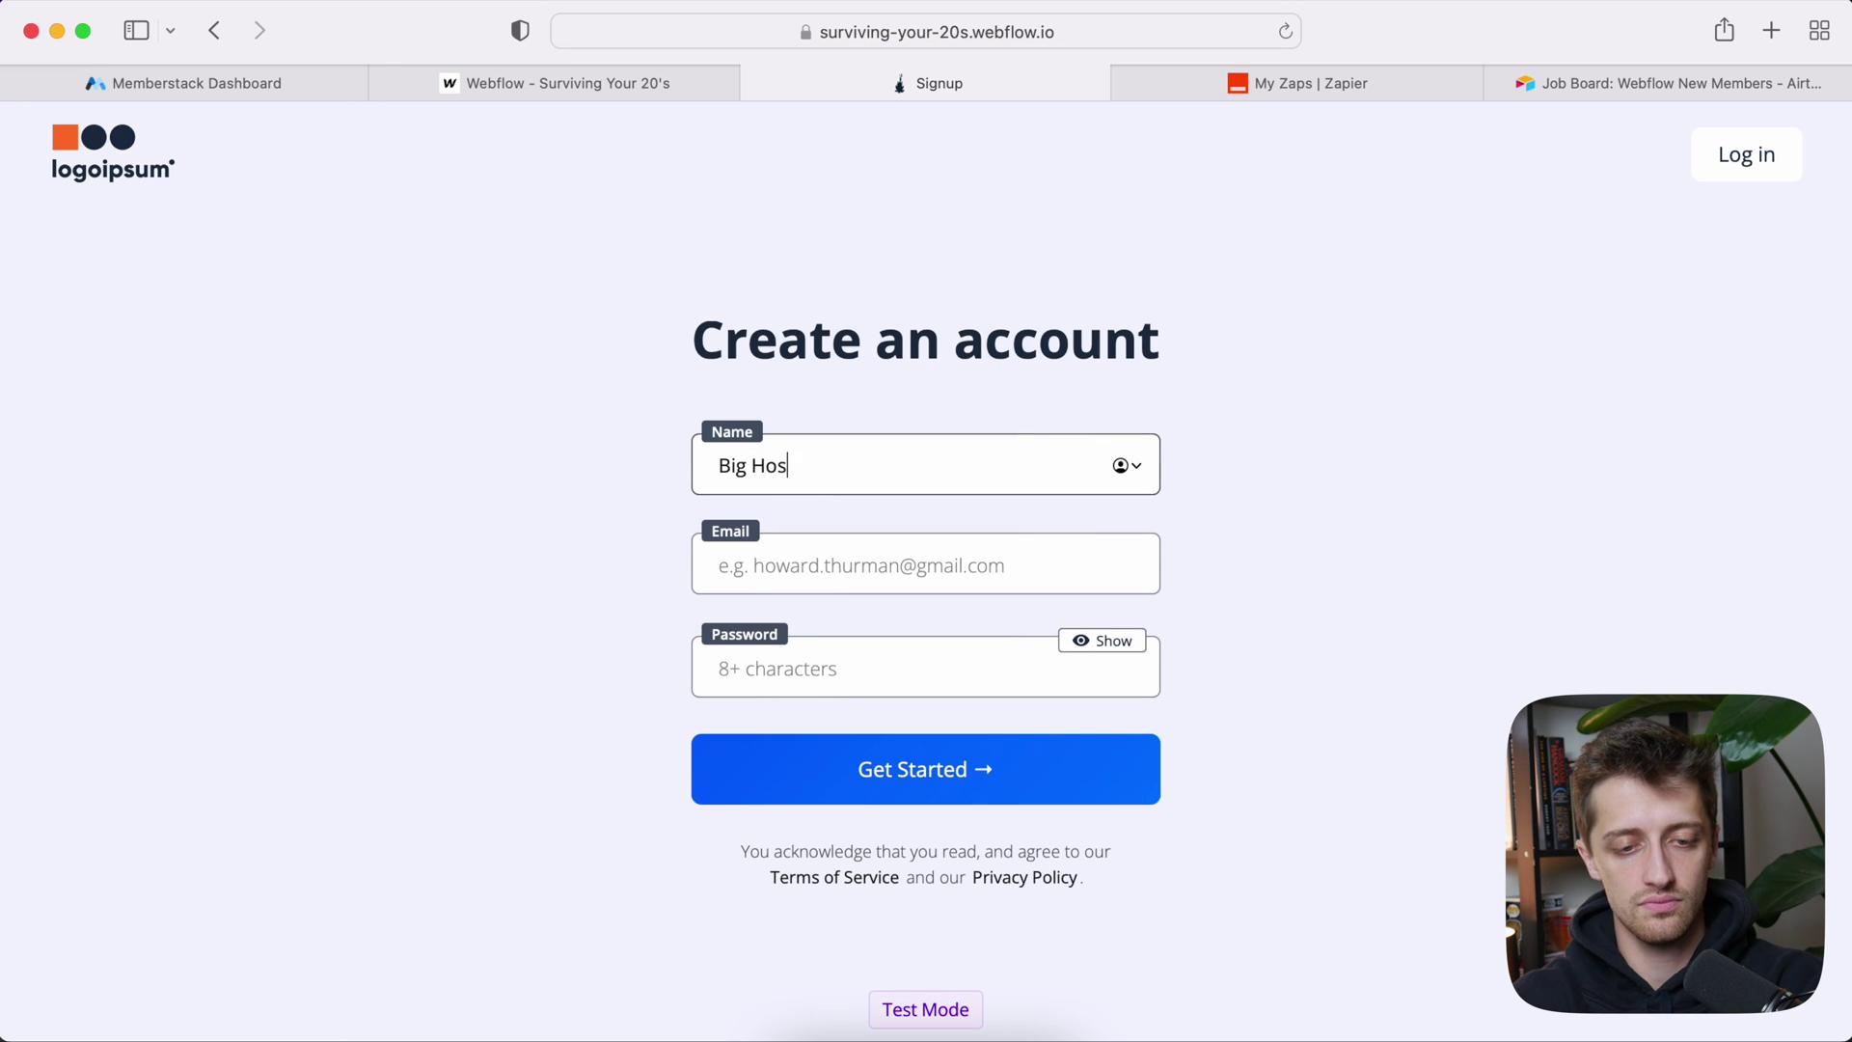
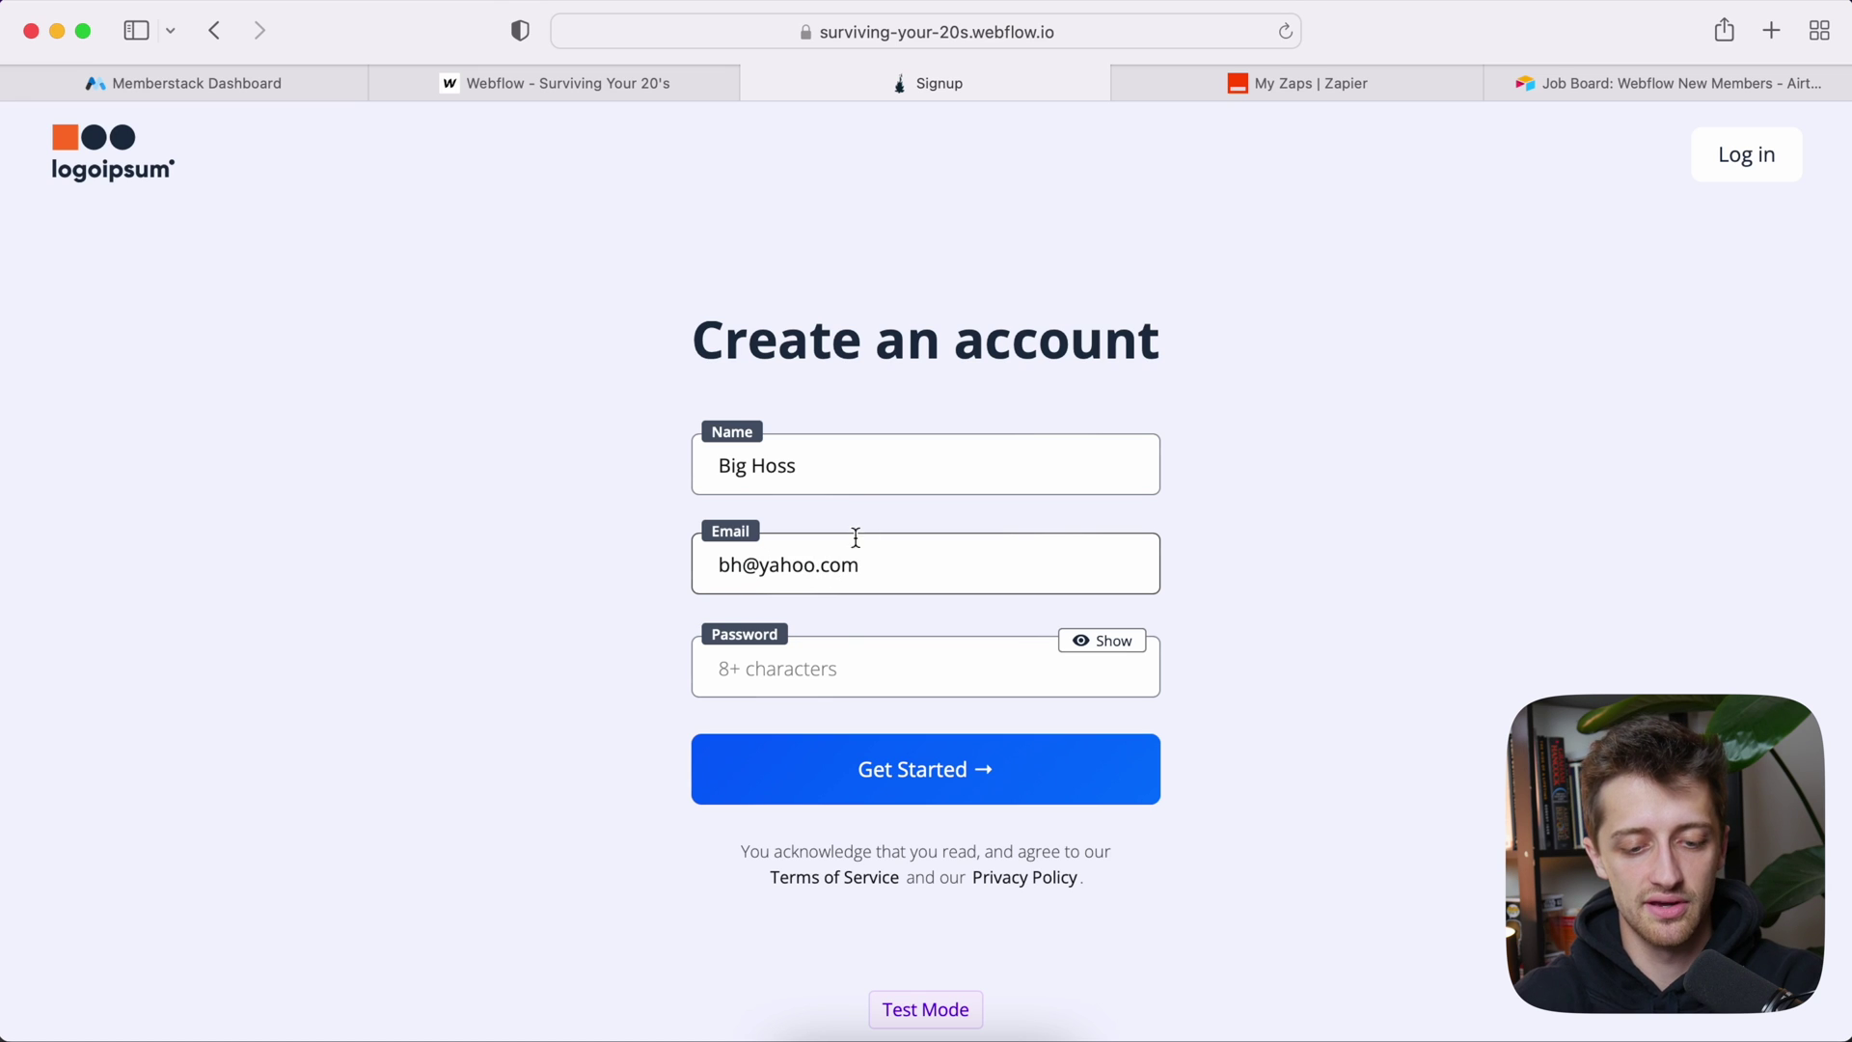
{"action": "left_click", "coordinate": [839, 654]}
{"action": "type", "text": "p"}
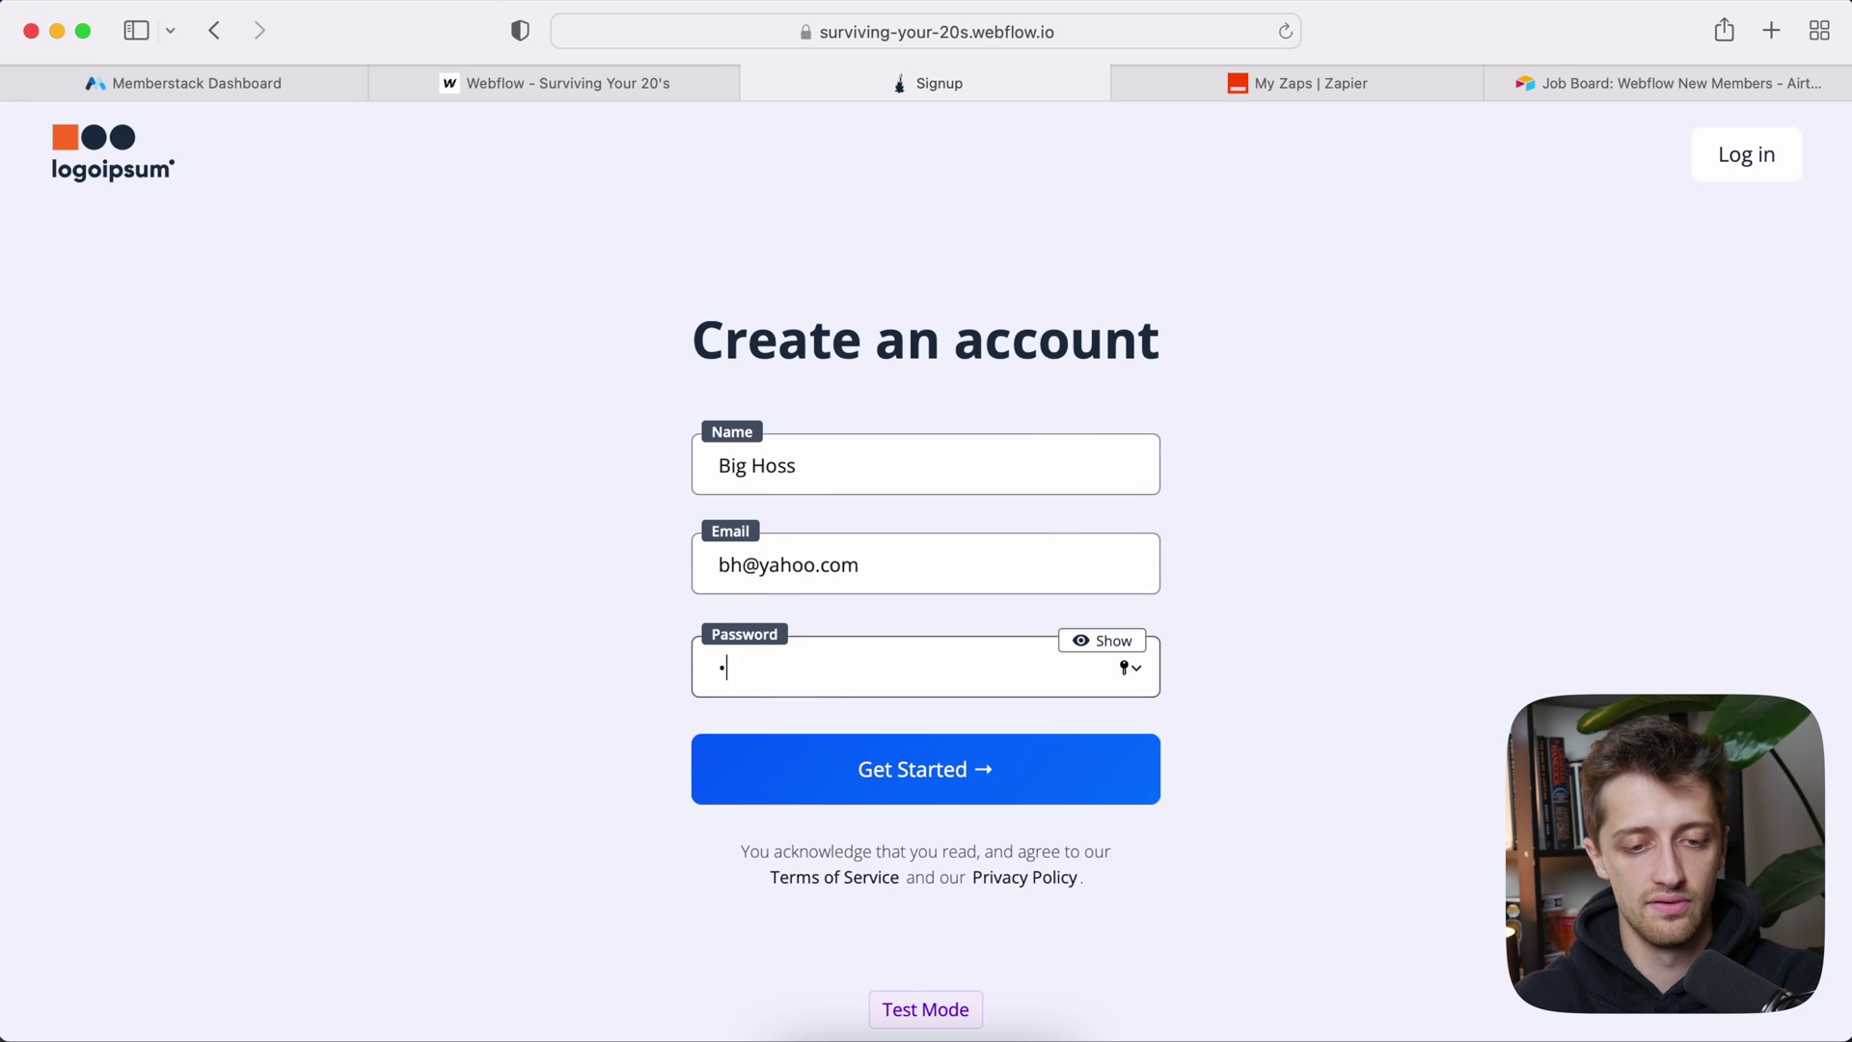
{"action": "left_click", "coordinate": [1074, 768]}
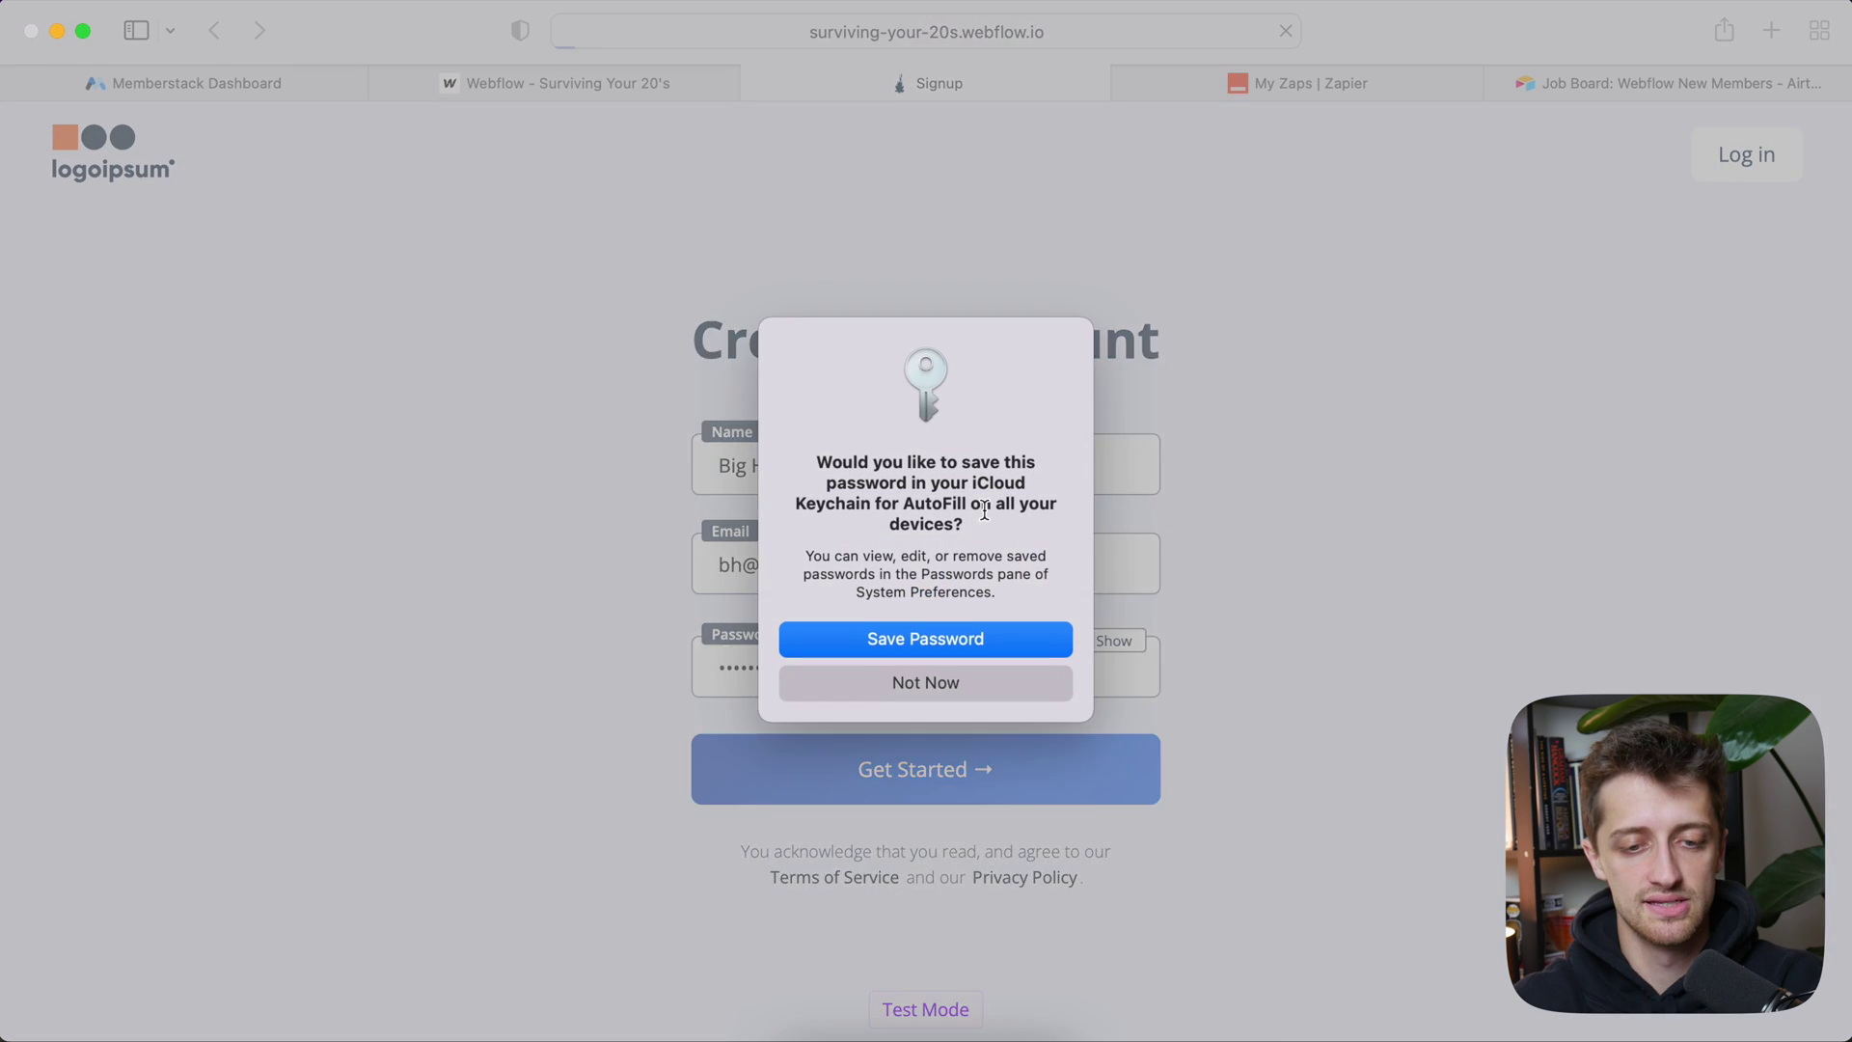
{"action": "left_click", "coordinate": [957, 634]}
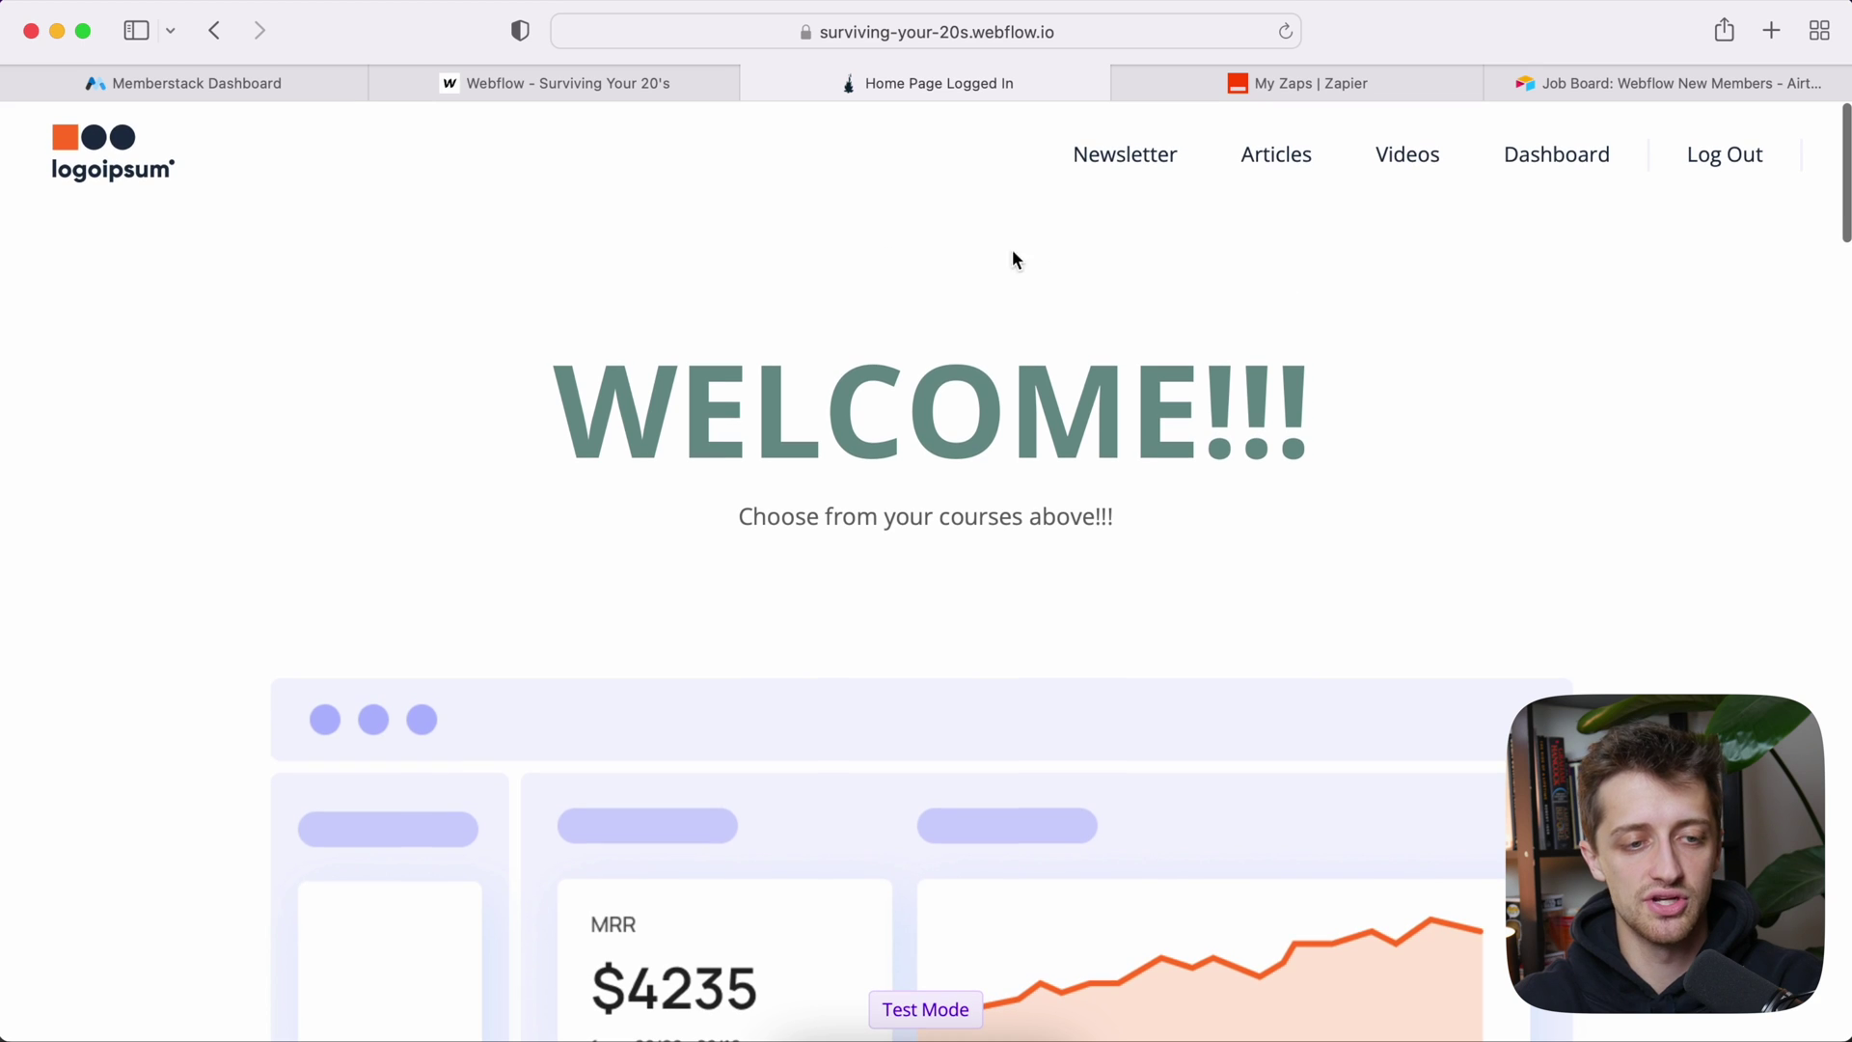
Step: Review the new member's custom fields and login redirect in Memberstack
{"action": "left_click", "coordinate": [293, 91]}
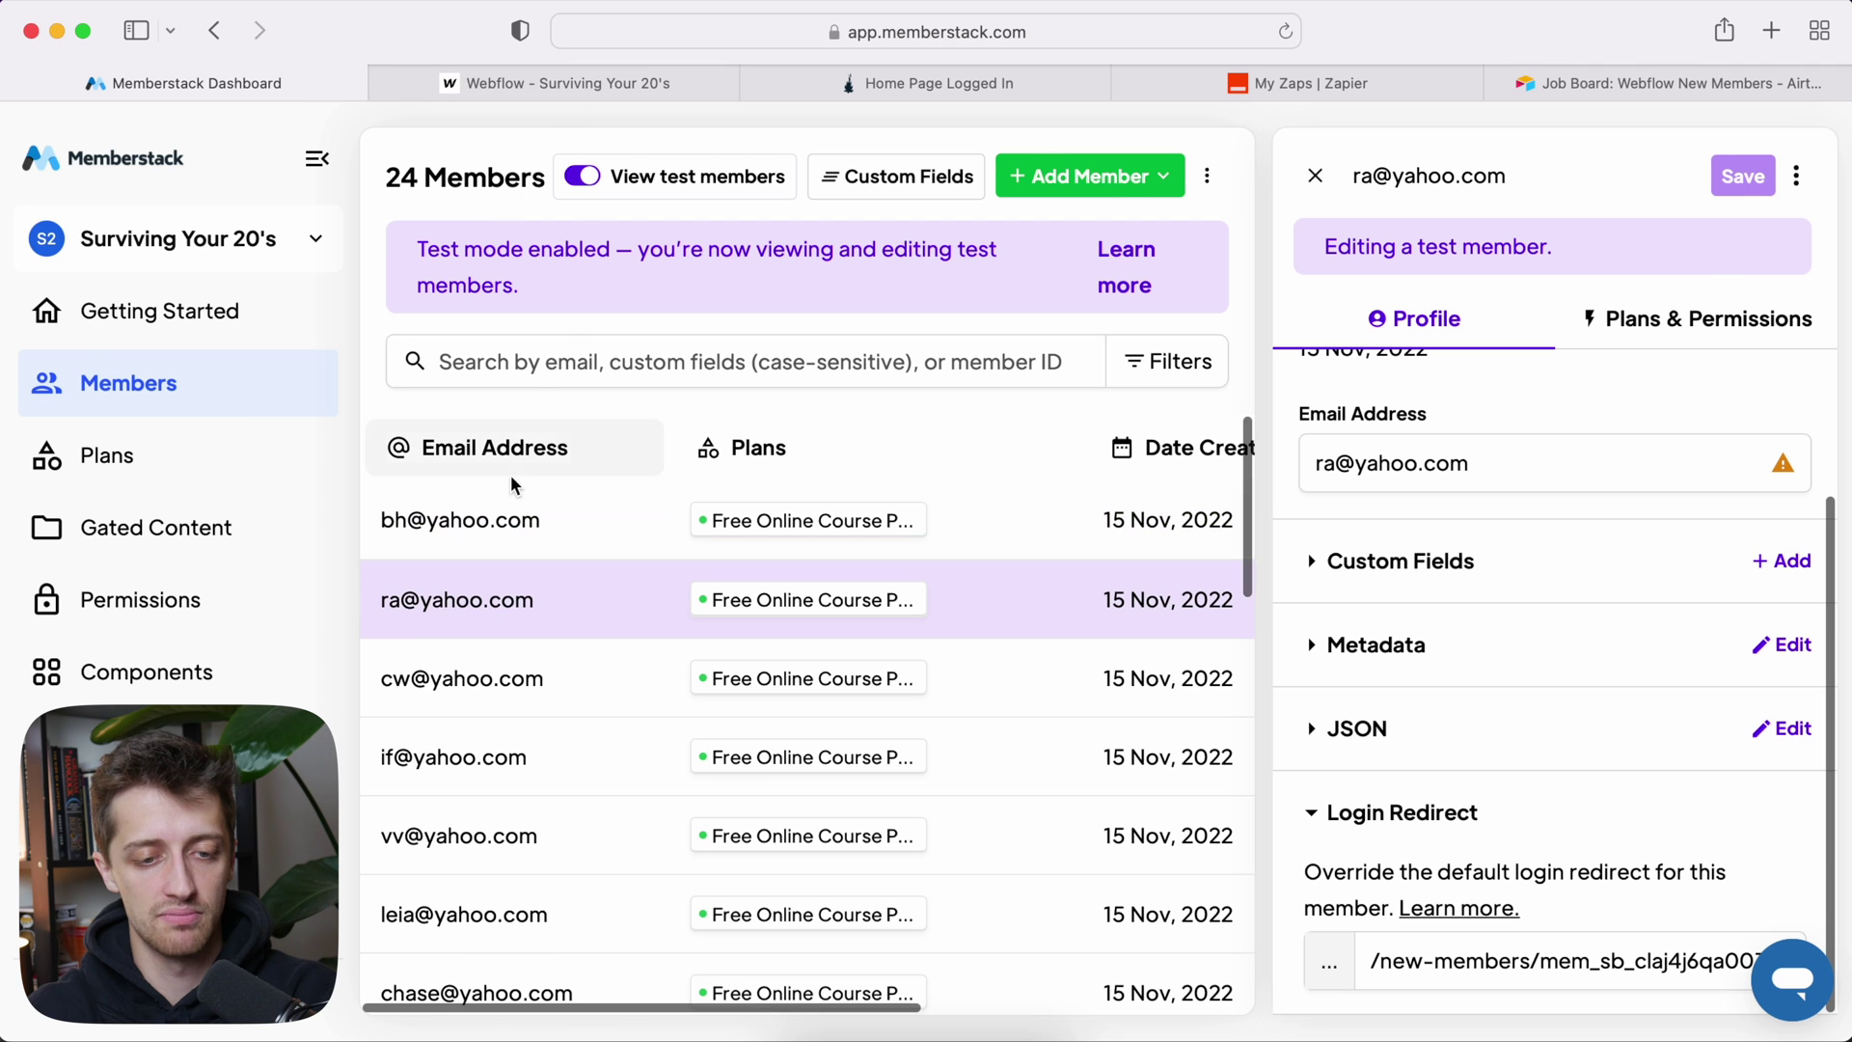
{"action": "left_click", "coordinate": [538, 527]}
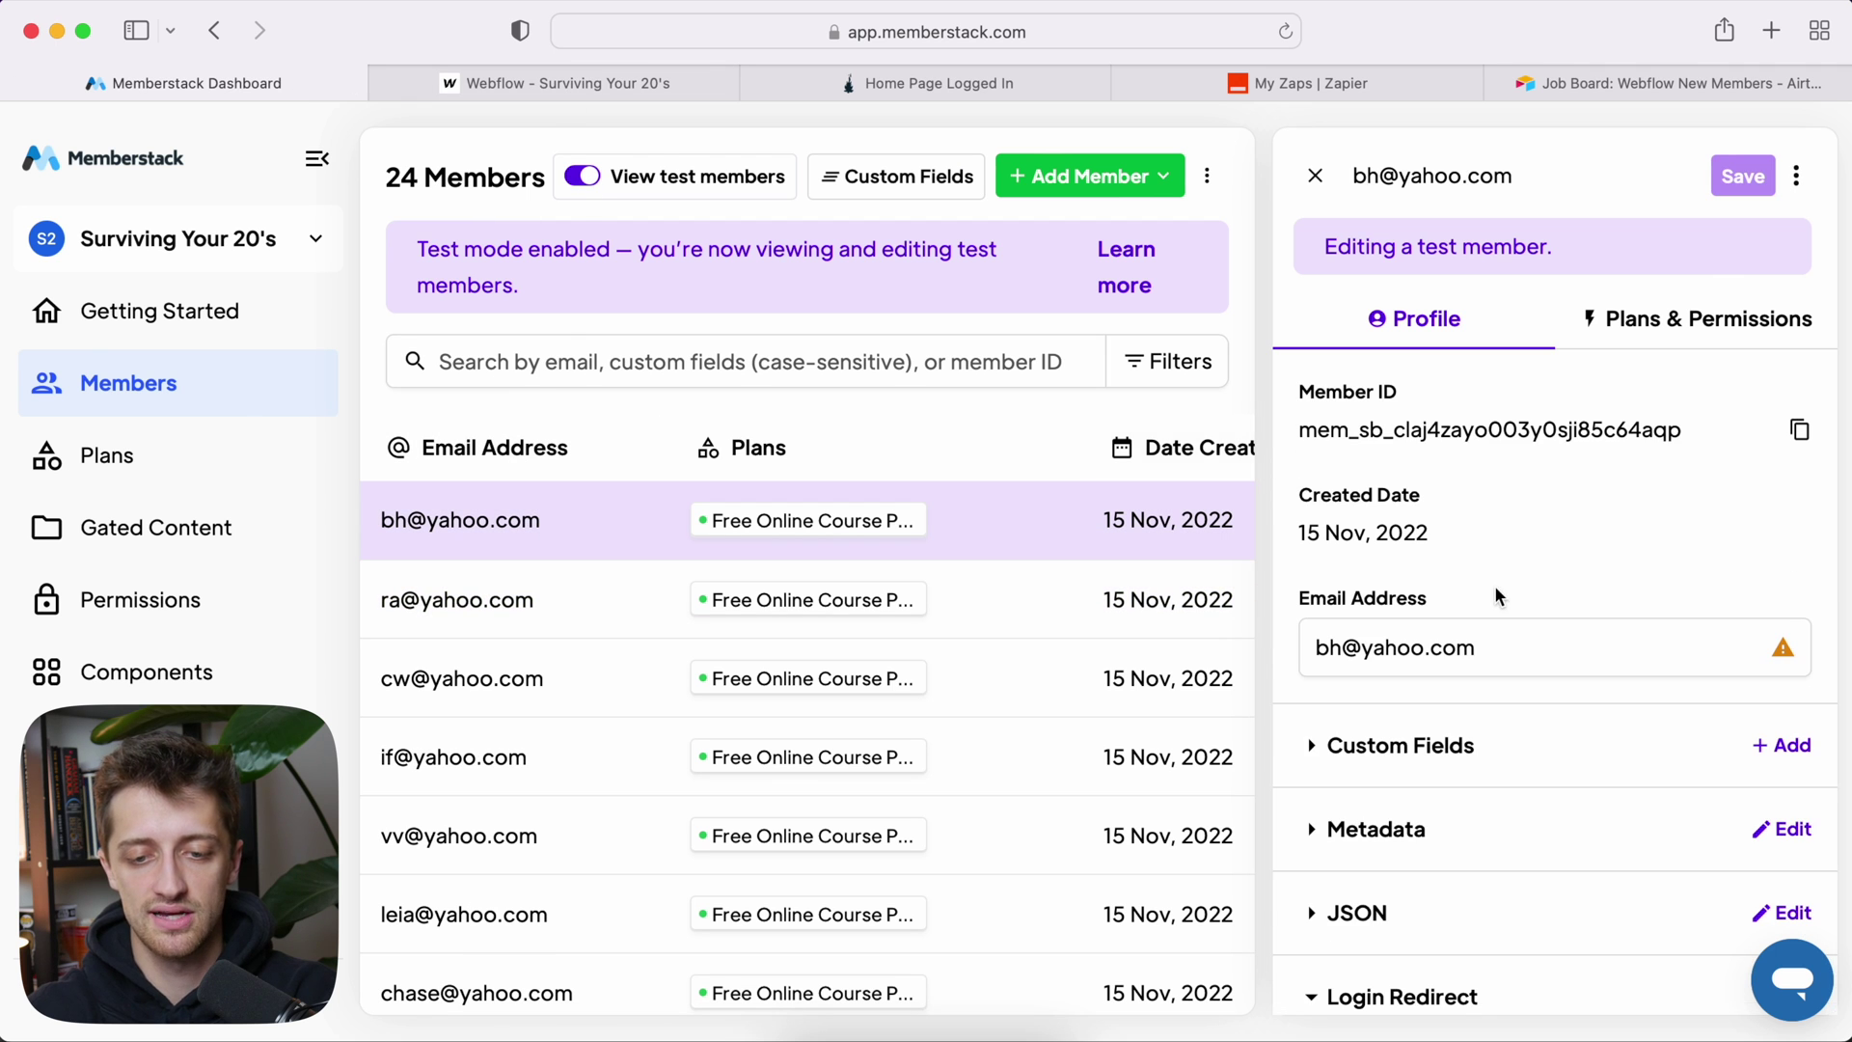
{"action": "left_click", "coordinate": [1464, 664]}
{"action": "scroll", "coordinate": [1529, 662], "scroll_direction": "down", "scroll_amount": 2}
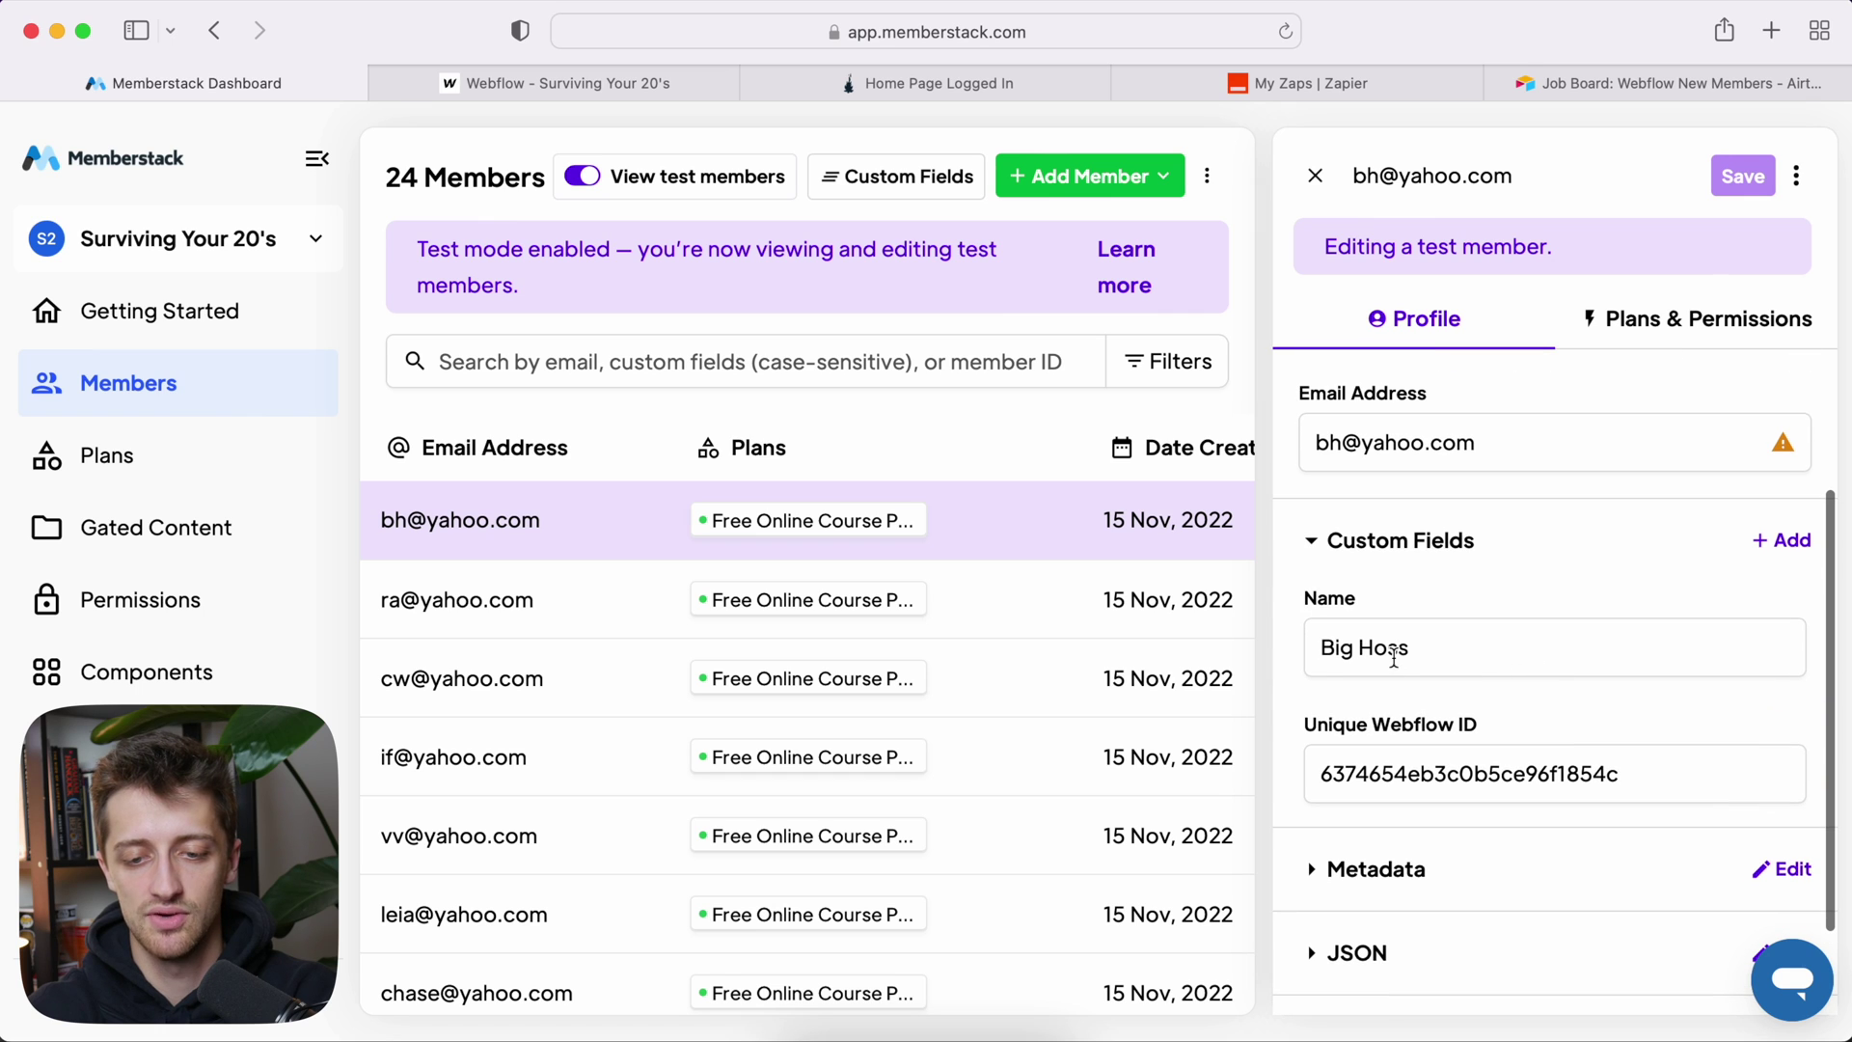
{"action": "scroll", "coordinate": [1536, 675], "scroll_direction": "down", "scroll_amount": 2}
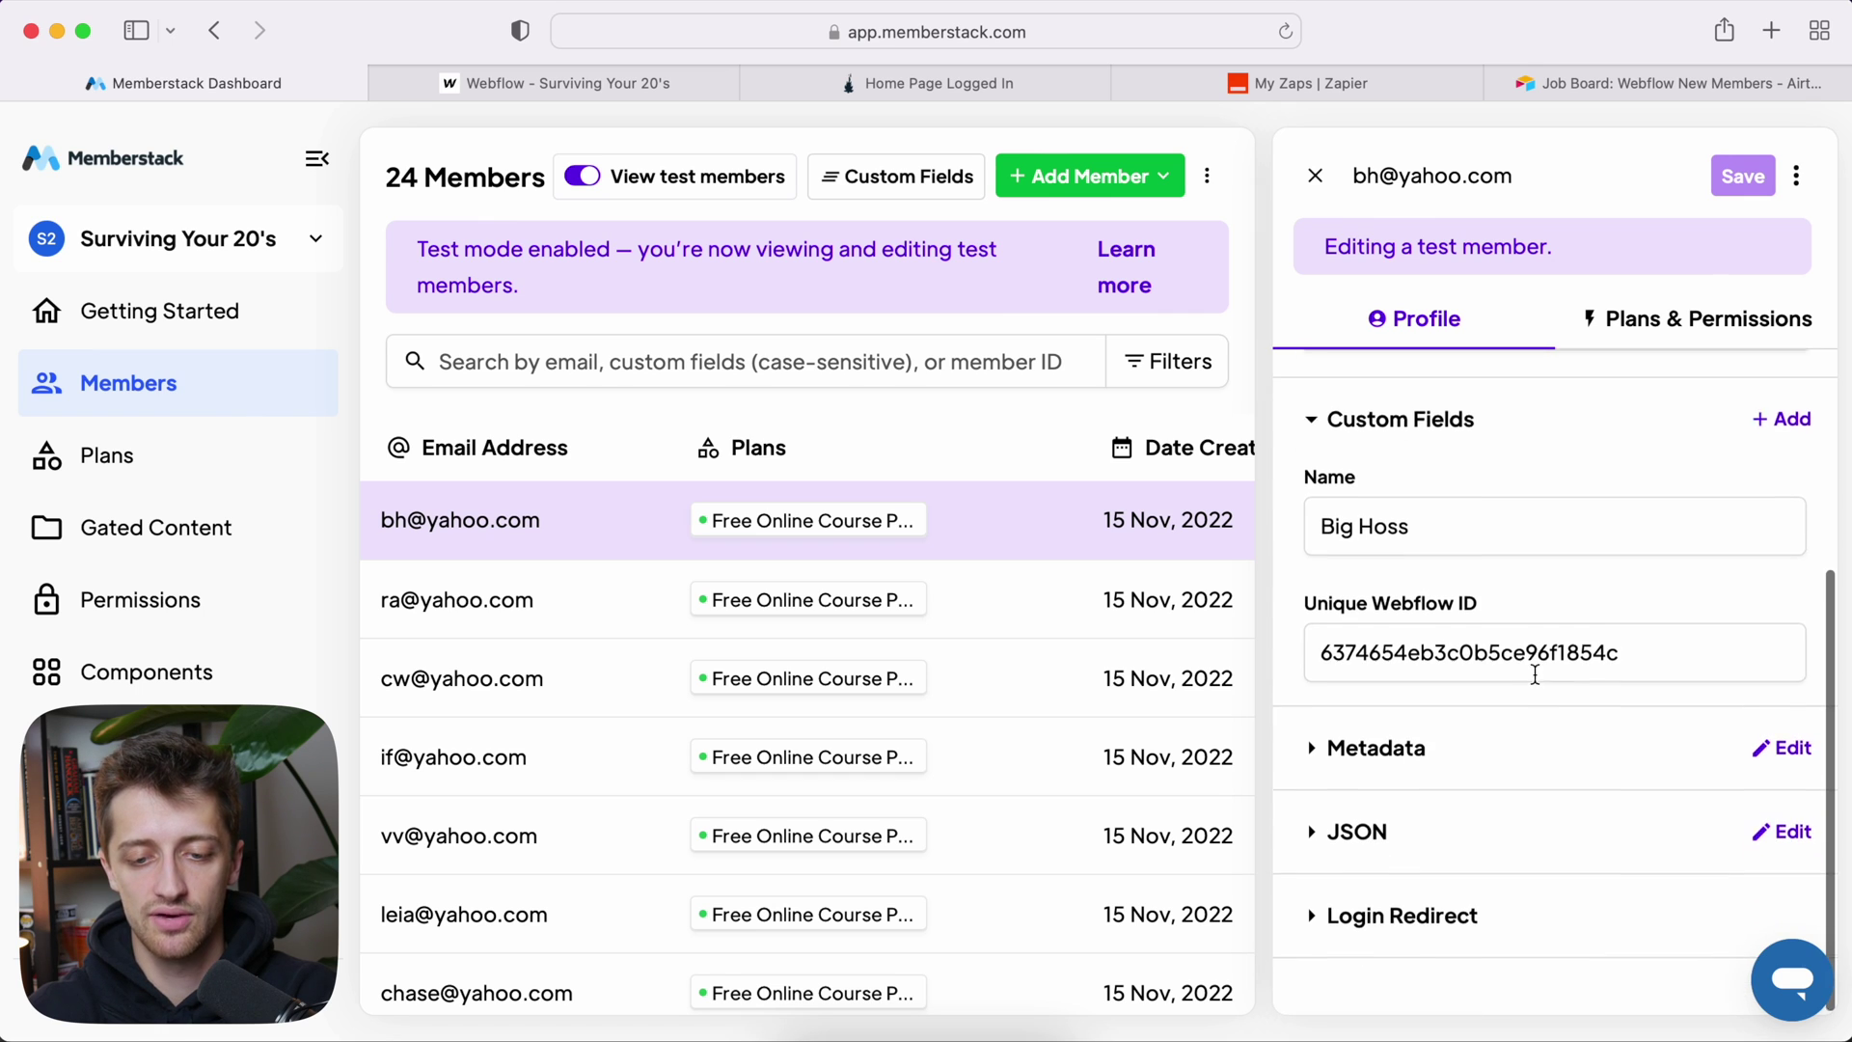
{"action": "left_click", "coordinate": [1424, 914]}
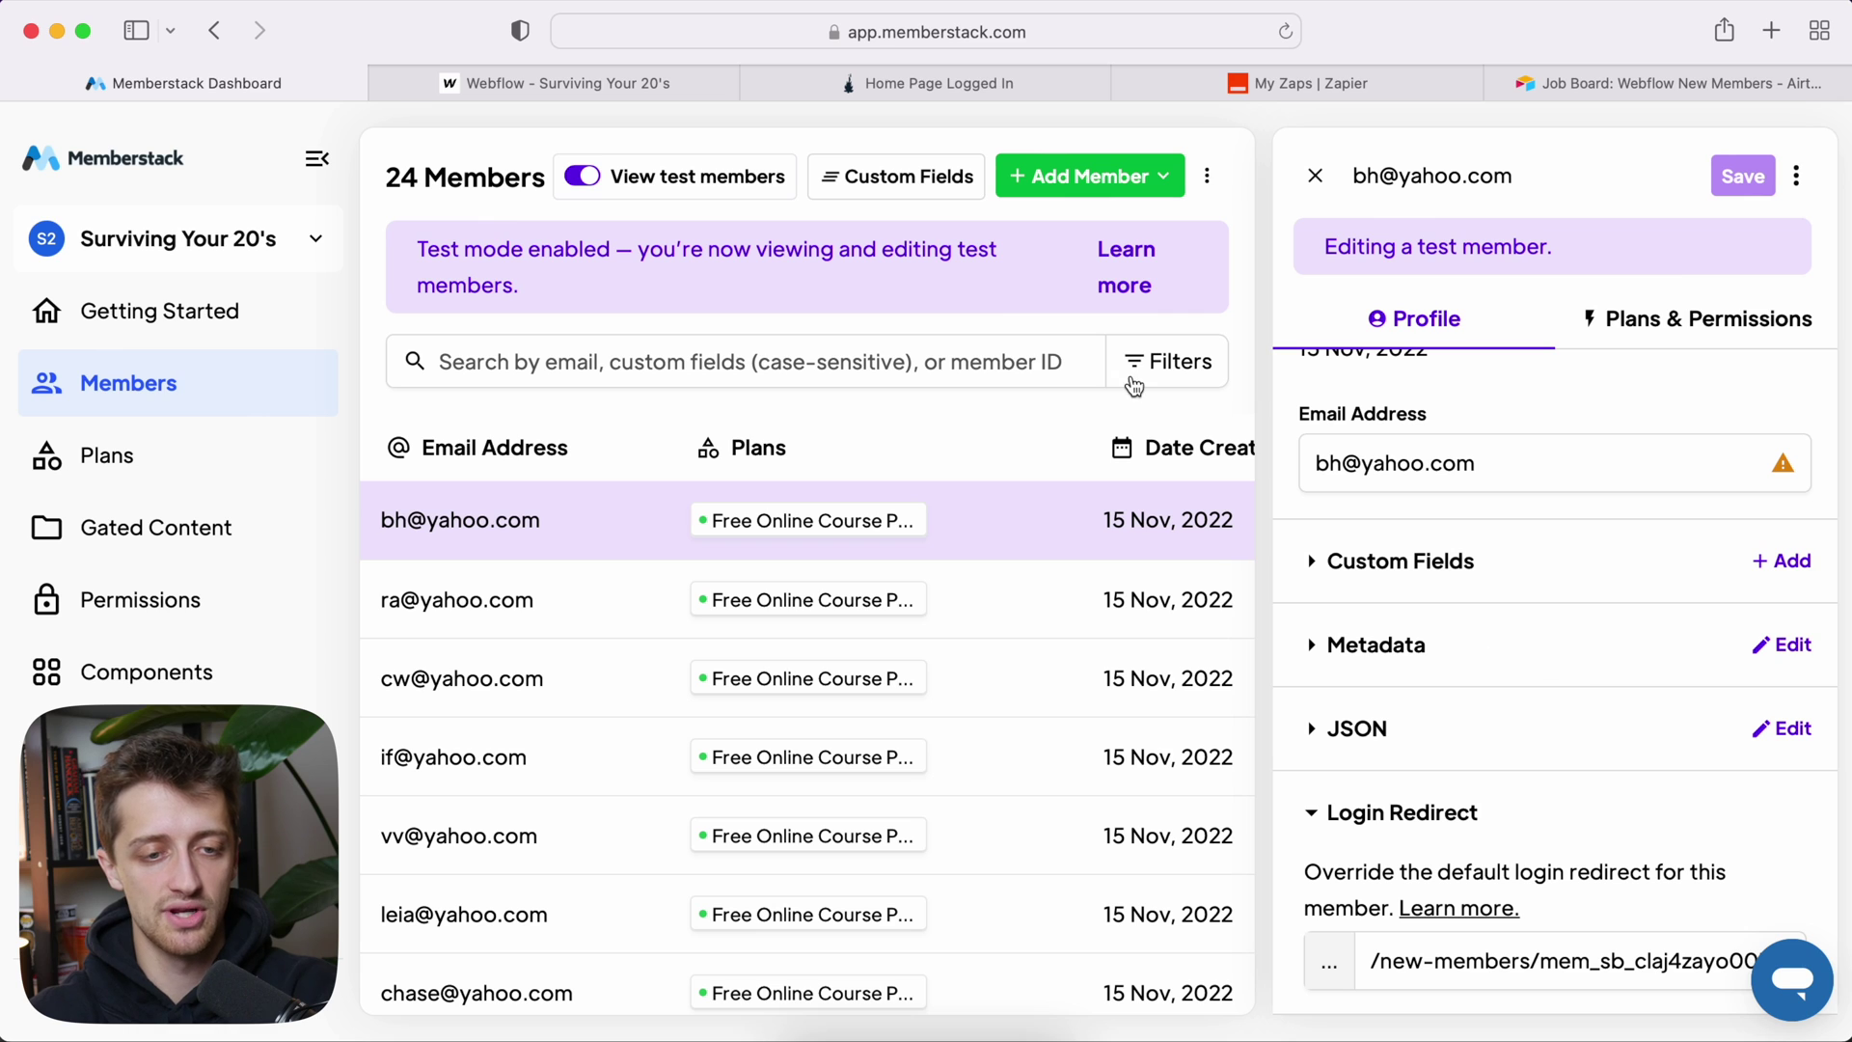
{"action": "left_click", "coordinate": [692, 81]}
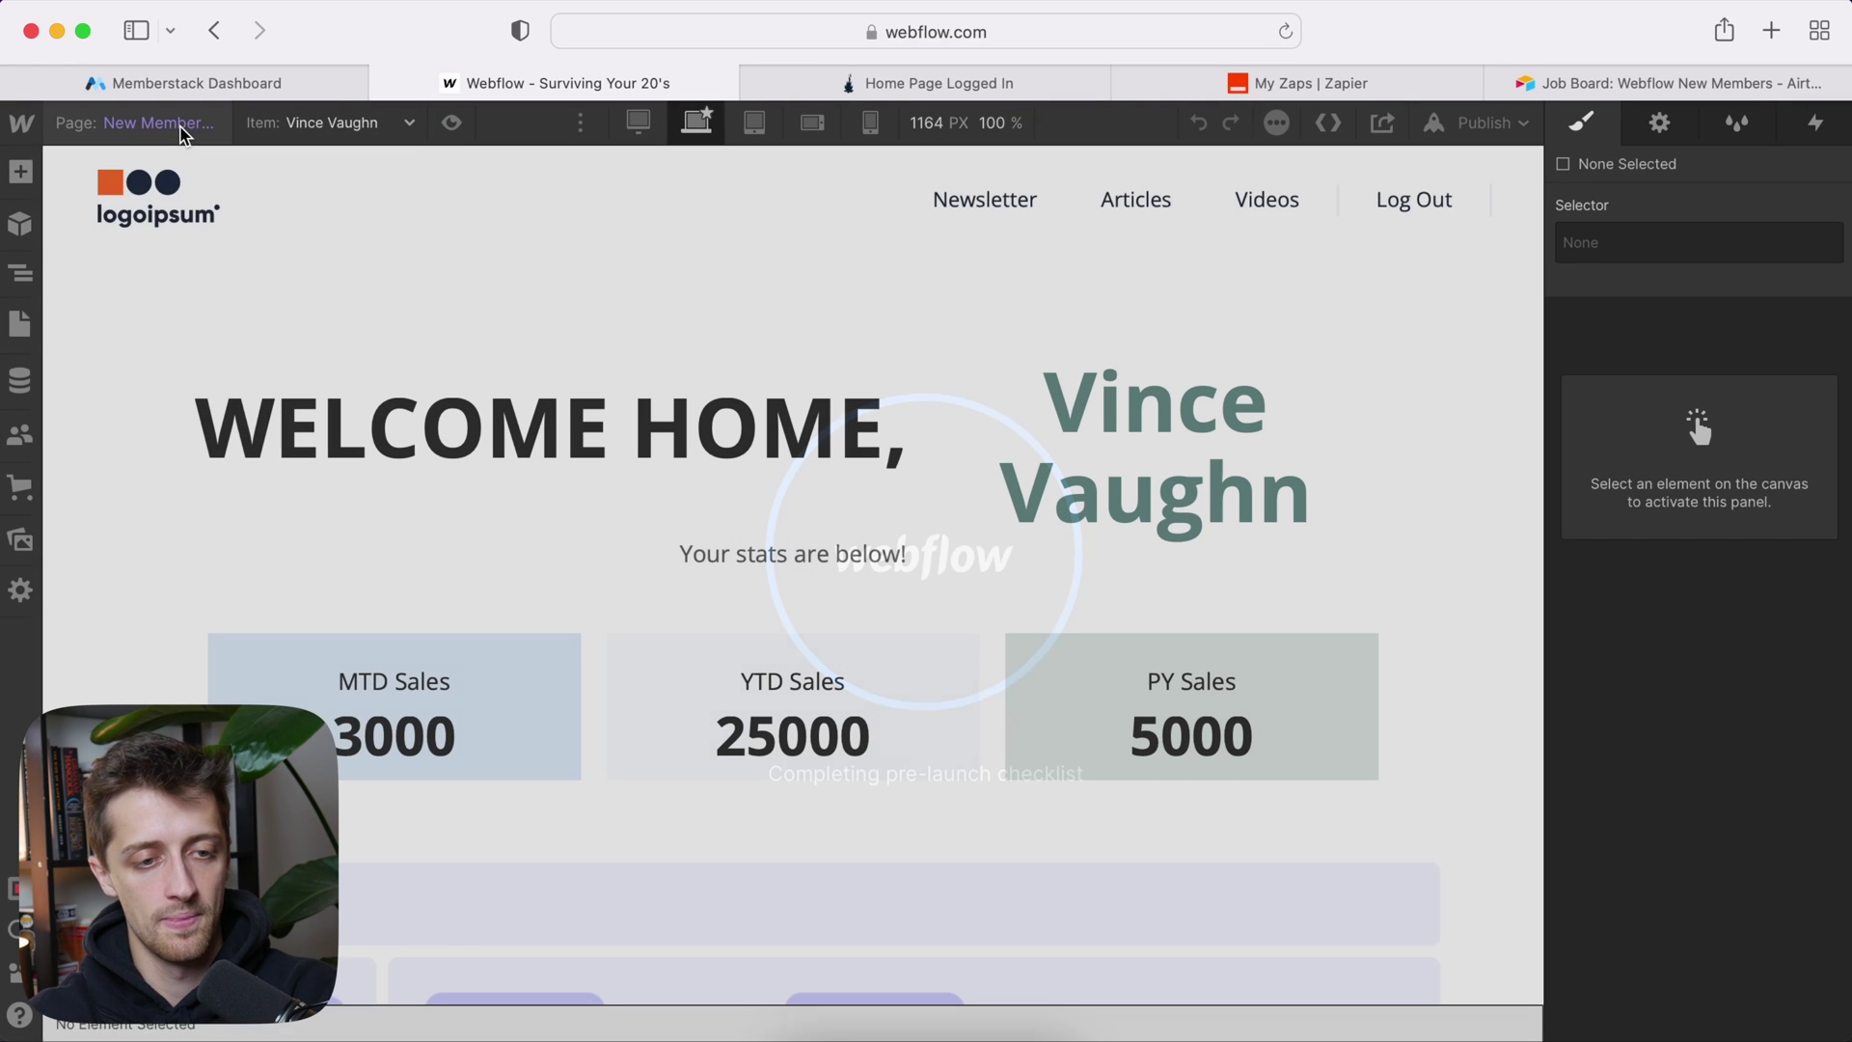
Step: Open the new member's item in Webflow's New Members collection, then check the Airtable table
{"action": "left_click", "coordinate": [181, 129]}
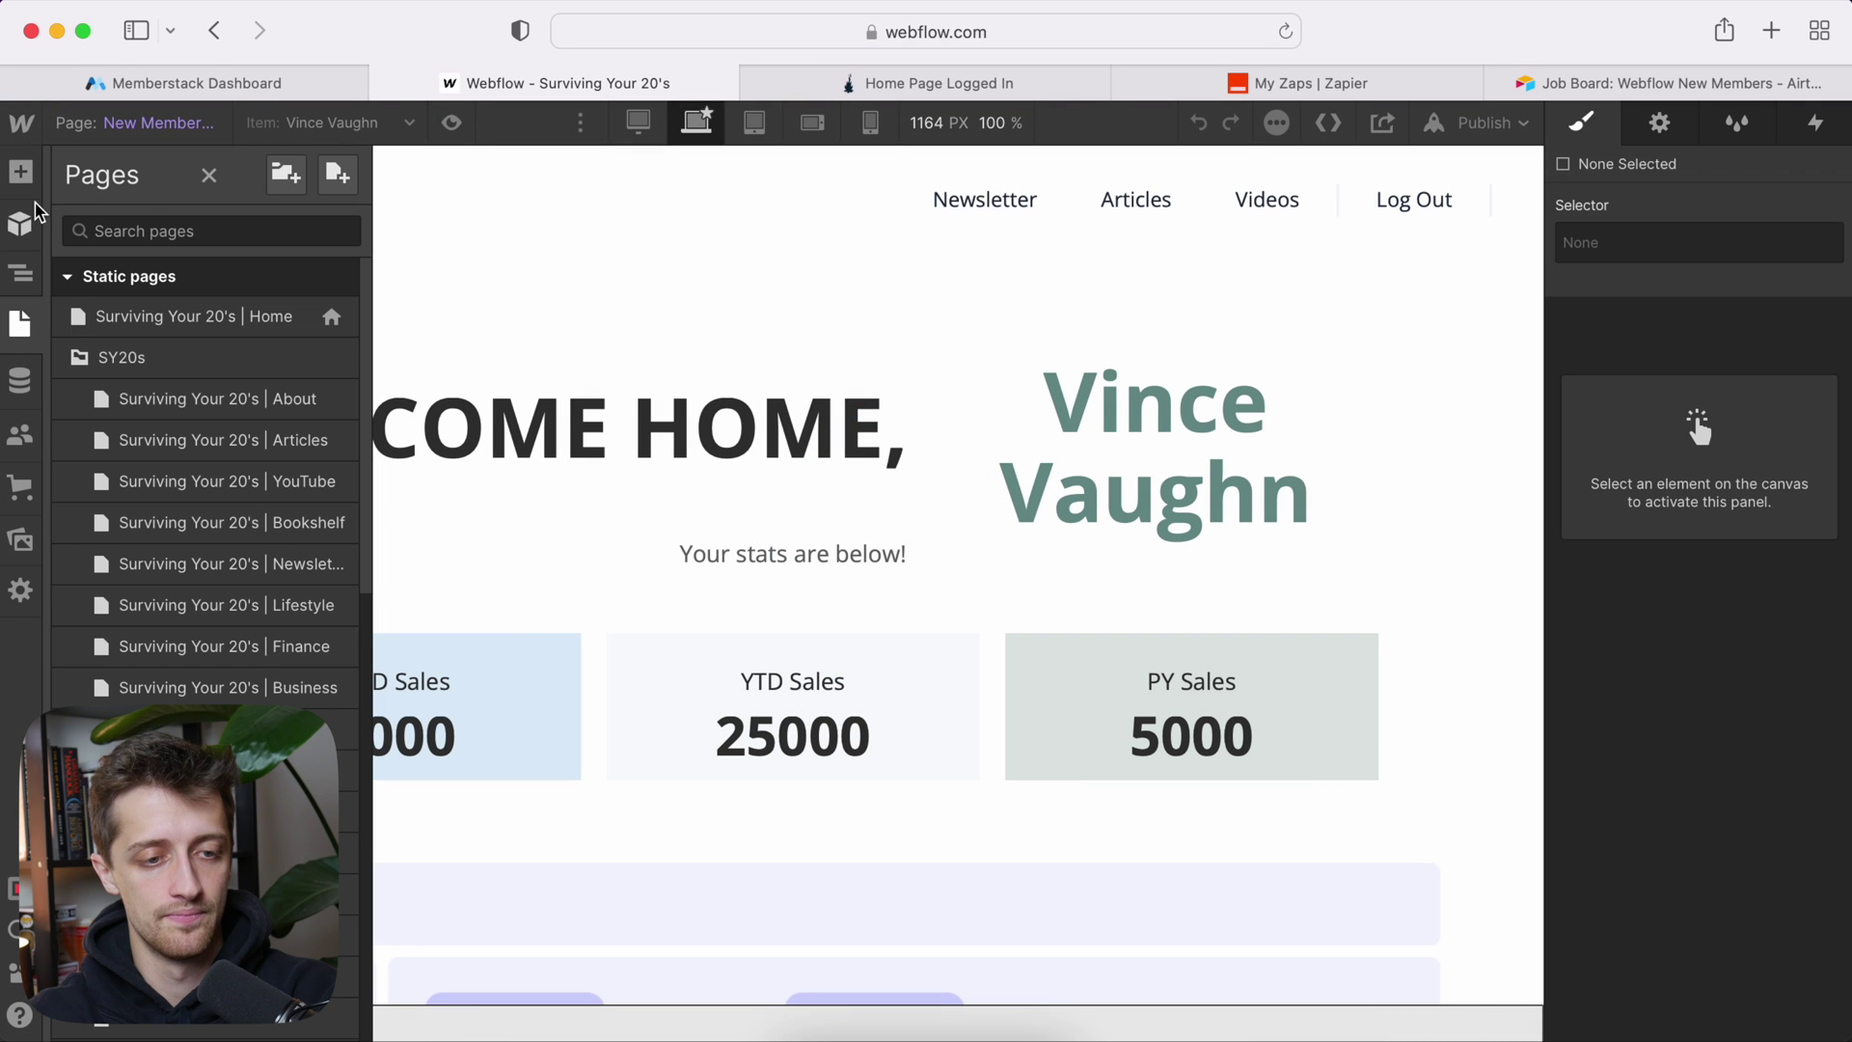
{"action": "left_click", "coordinate": [21, 381]}
{"action": "left_click", "coordinate": [184, 246]}
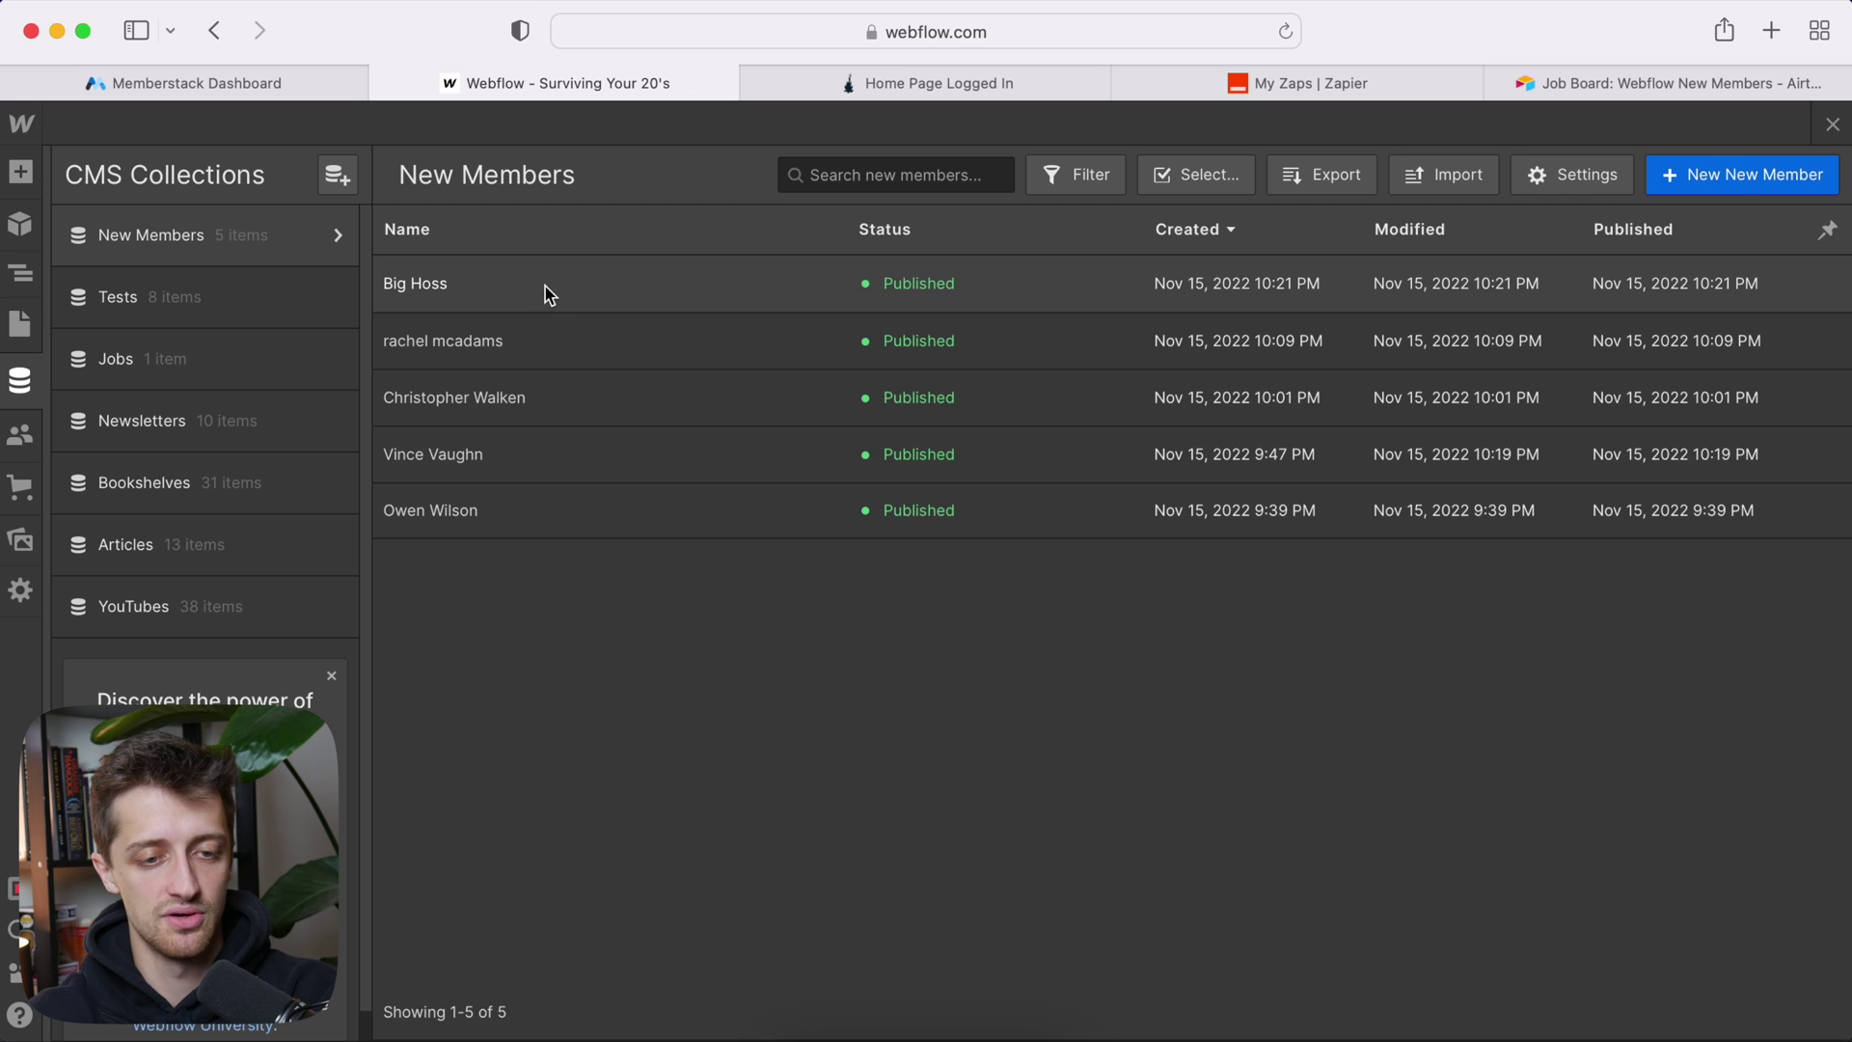
{"action": "left_click", "coordinate": [541, 286]}
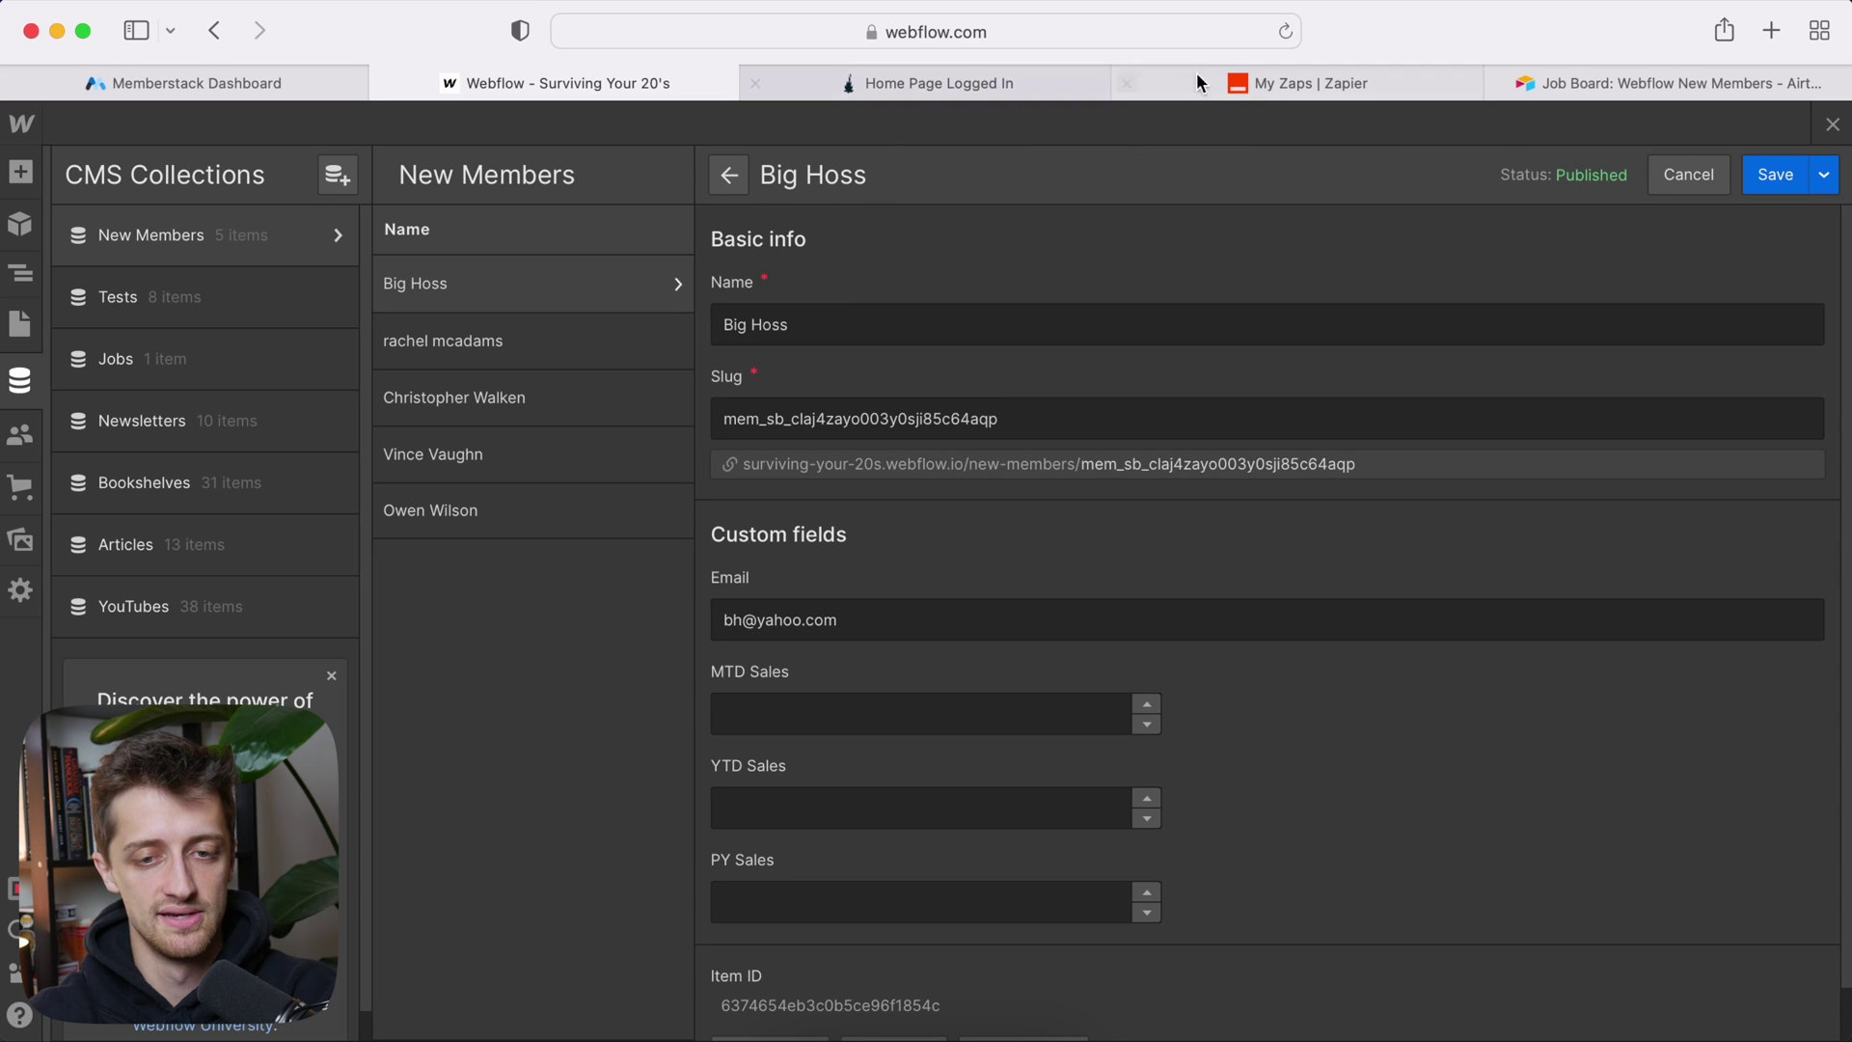
{"action": "left_click", "coordinate": [1599, 75]}
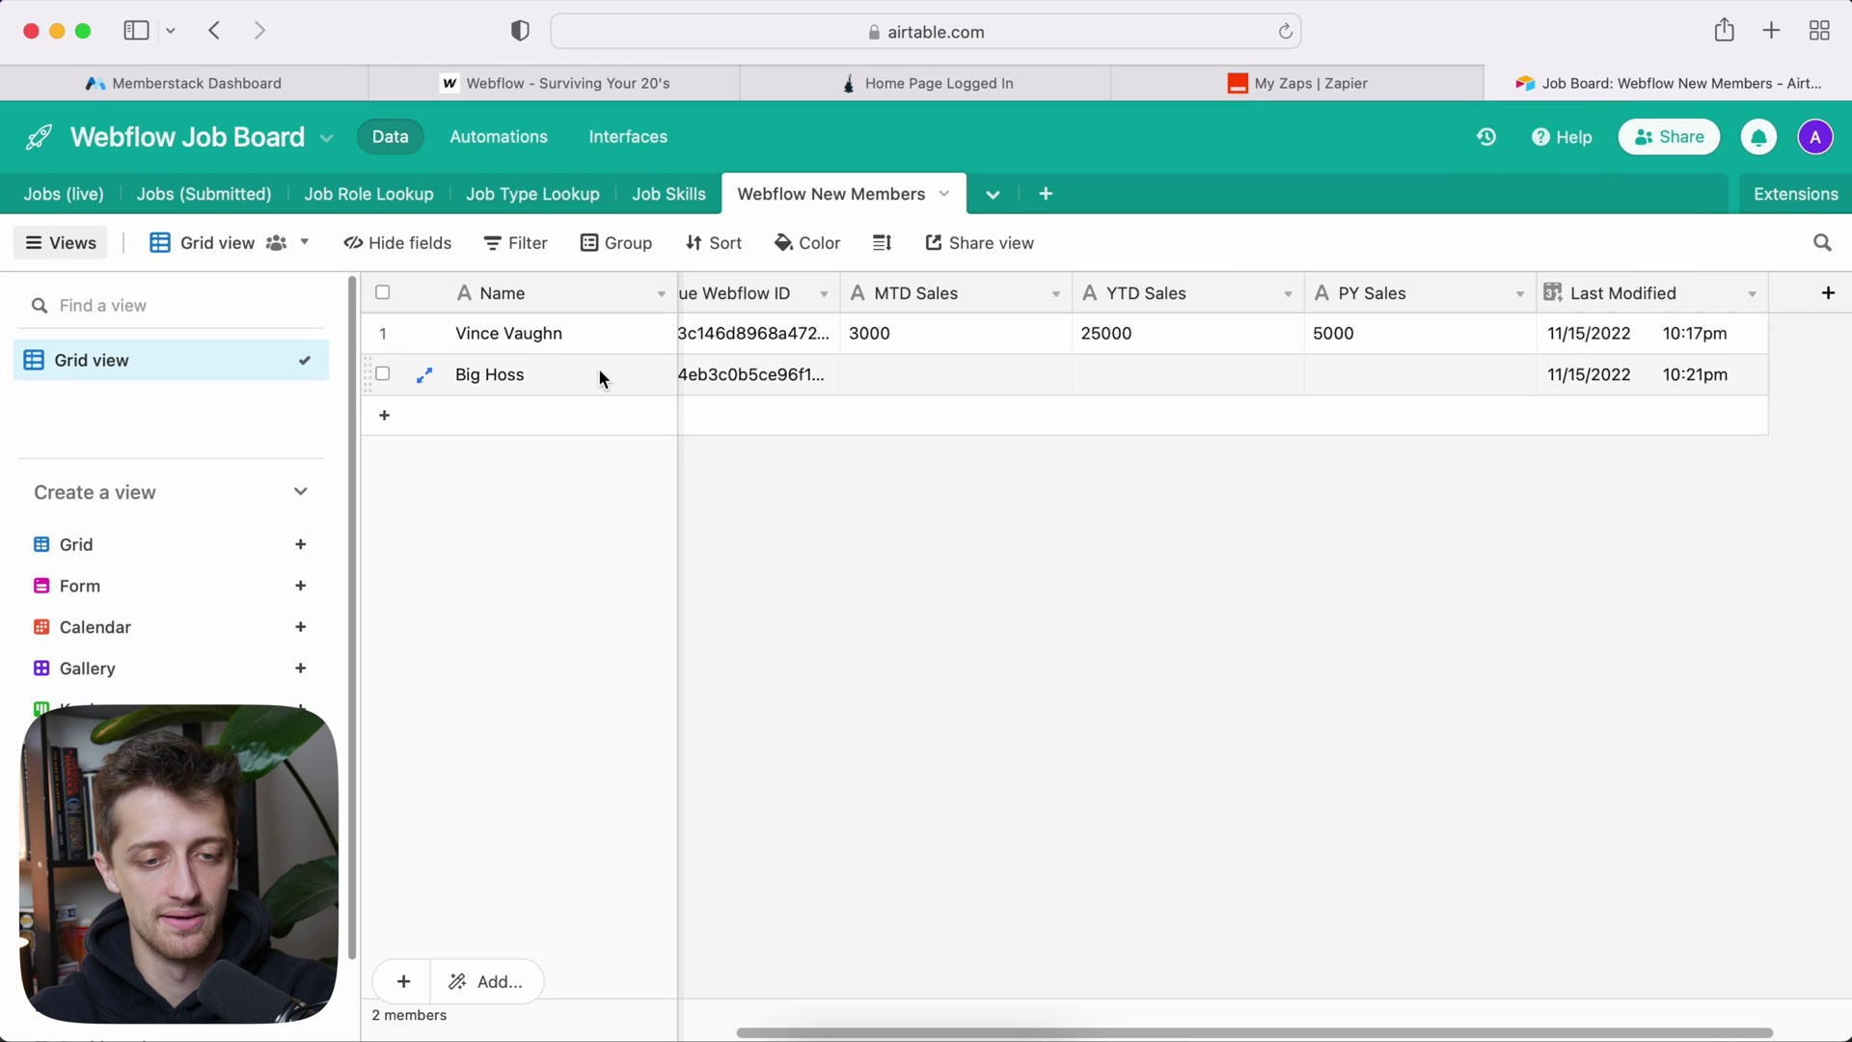
Step: Enter MTD Sales 40, YTD Sales 500 and PY Sales 1000 for the new member's Airtable record
{"action": "scroll", "coordinate": [750, 376], "scroll_direction": "left", "scroll_amount": 3}
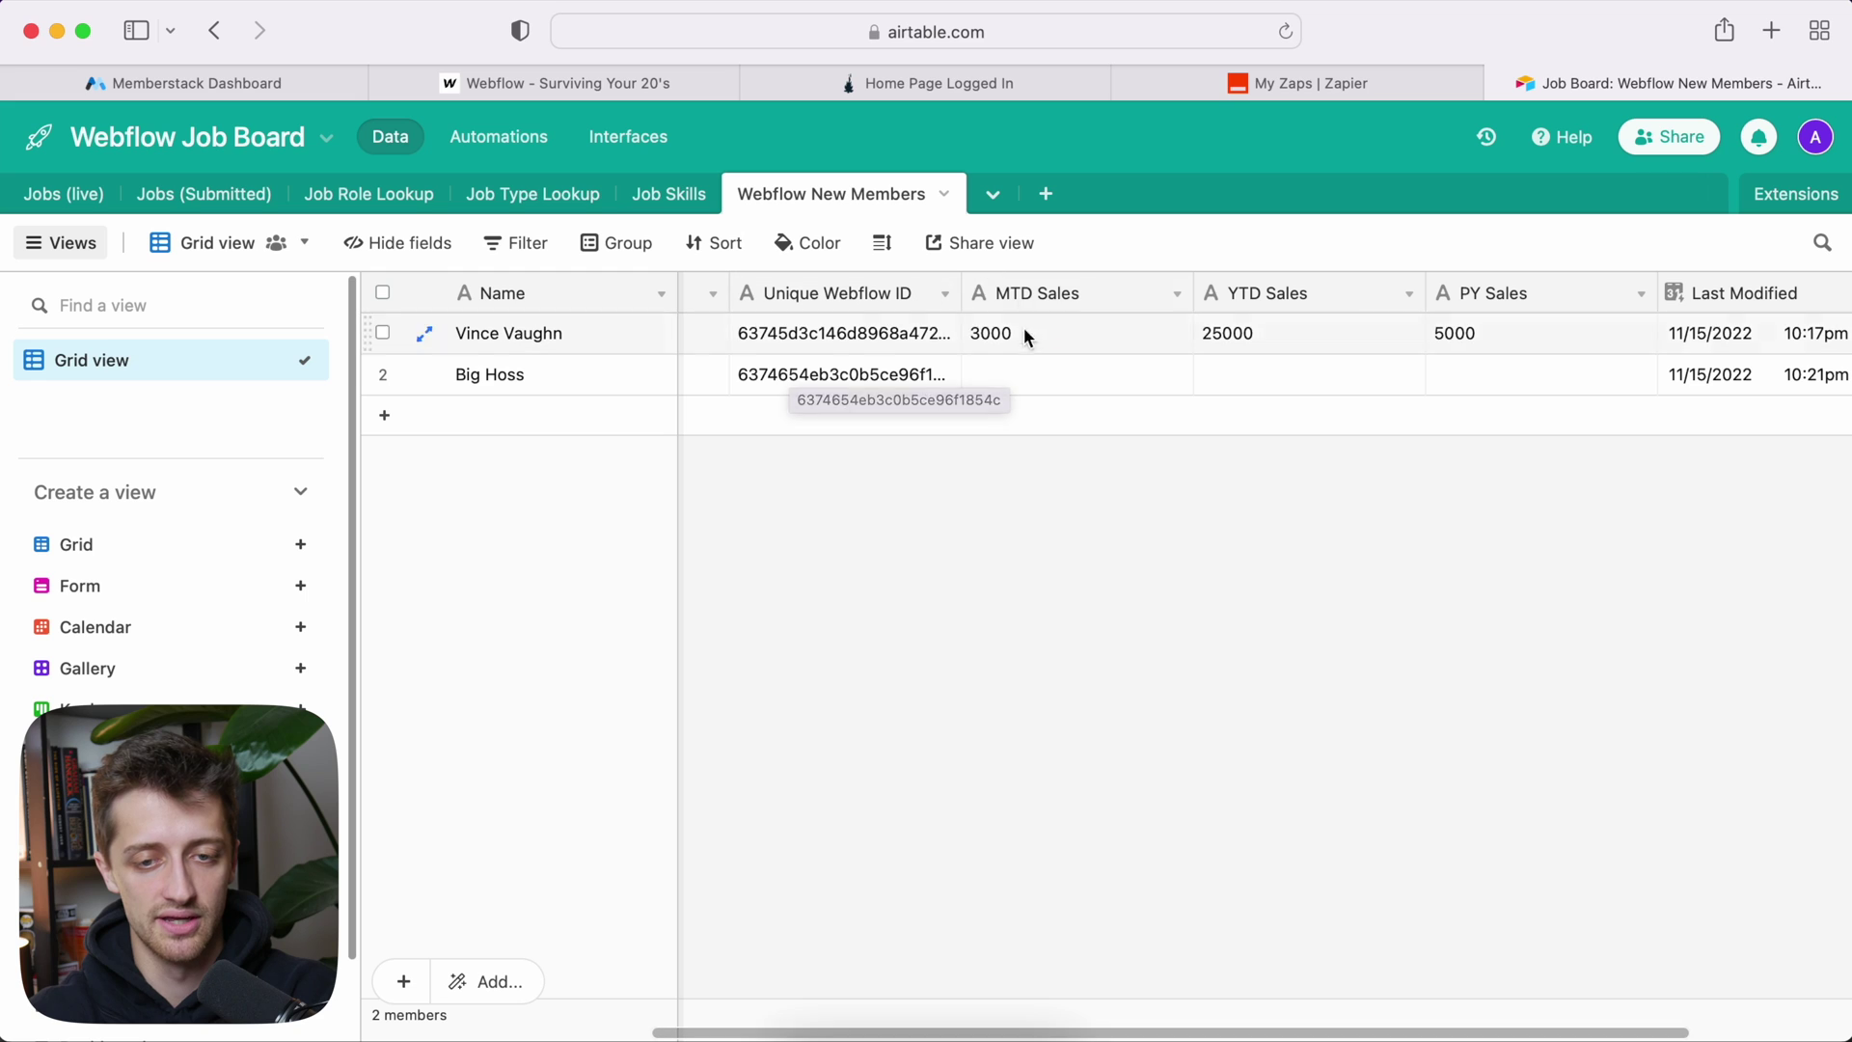
{"action": "left_click", "coordinate": [1040, 367]}
{"action": "type", "text": "40"}
{"action": "key", "text": "Tab"}
{"action": "type", "text": "500"}
{"action": "key", "text": "Tab"}
{"action": "type", "text": "0"}
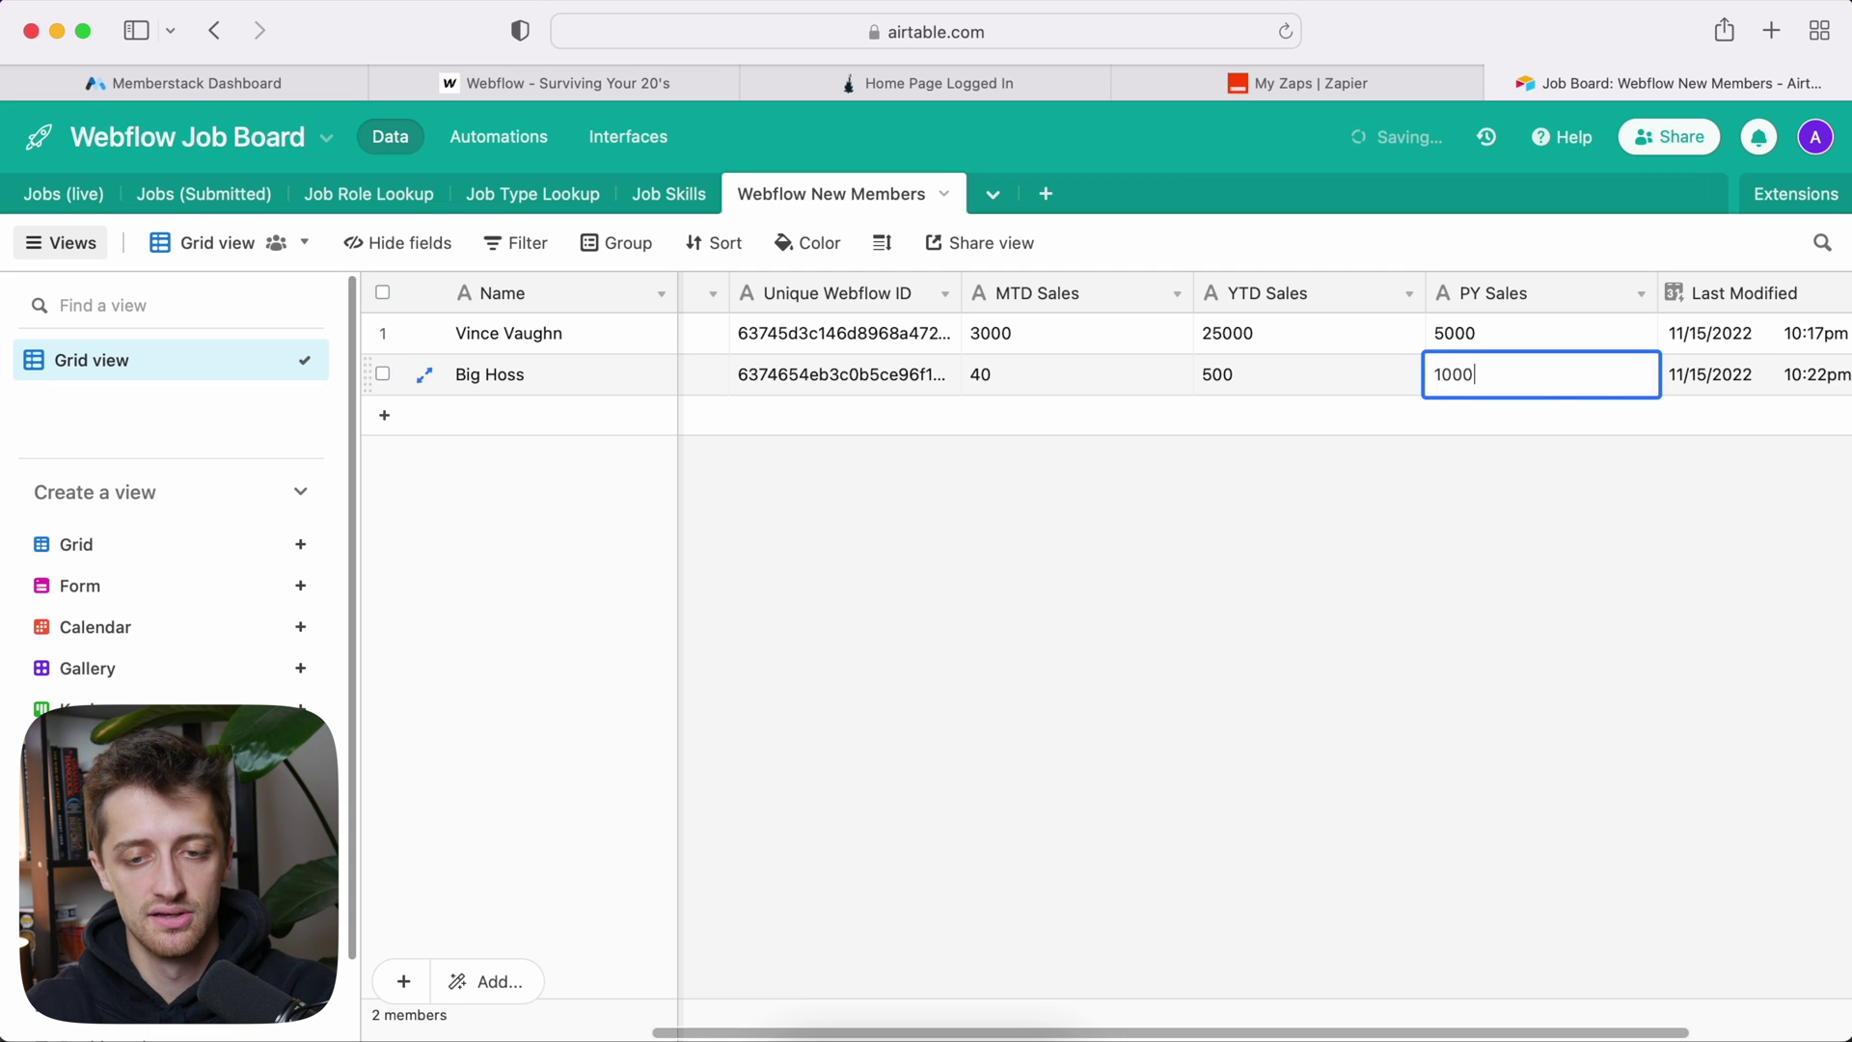
{"action": "left_click", "coordinate": [1001, 525]}
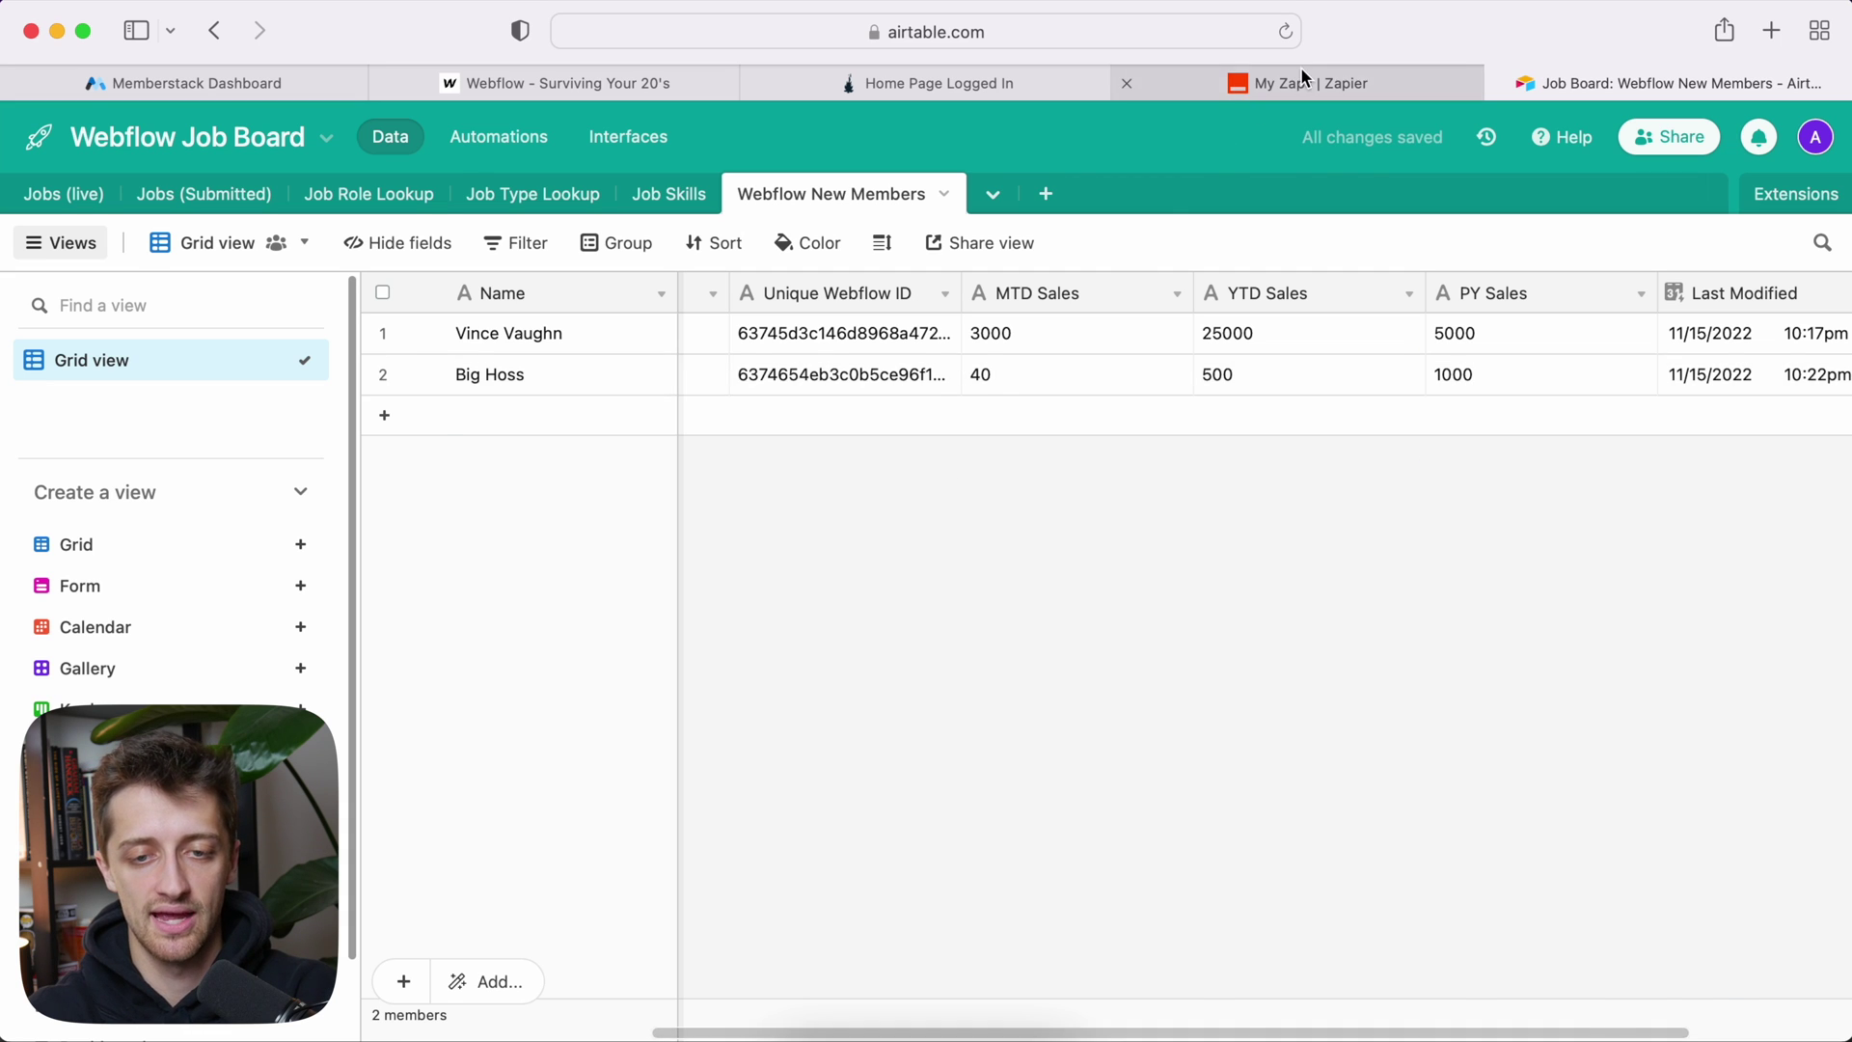
{"action": "left_click", "coordinate": [1302, 78]}
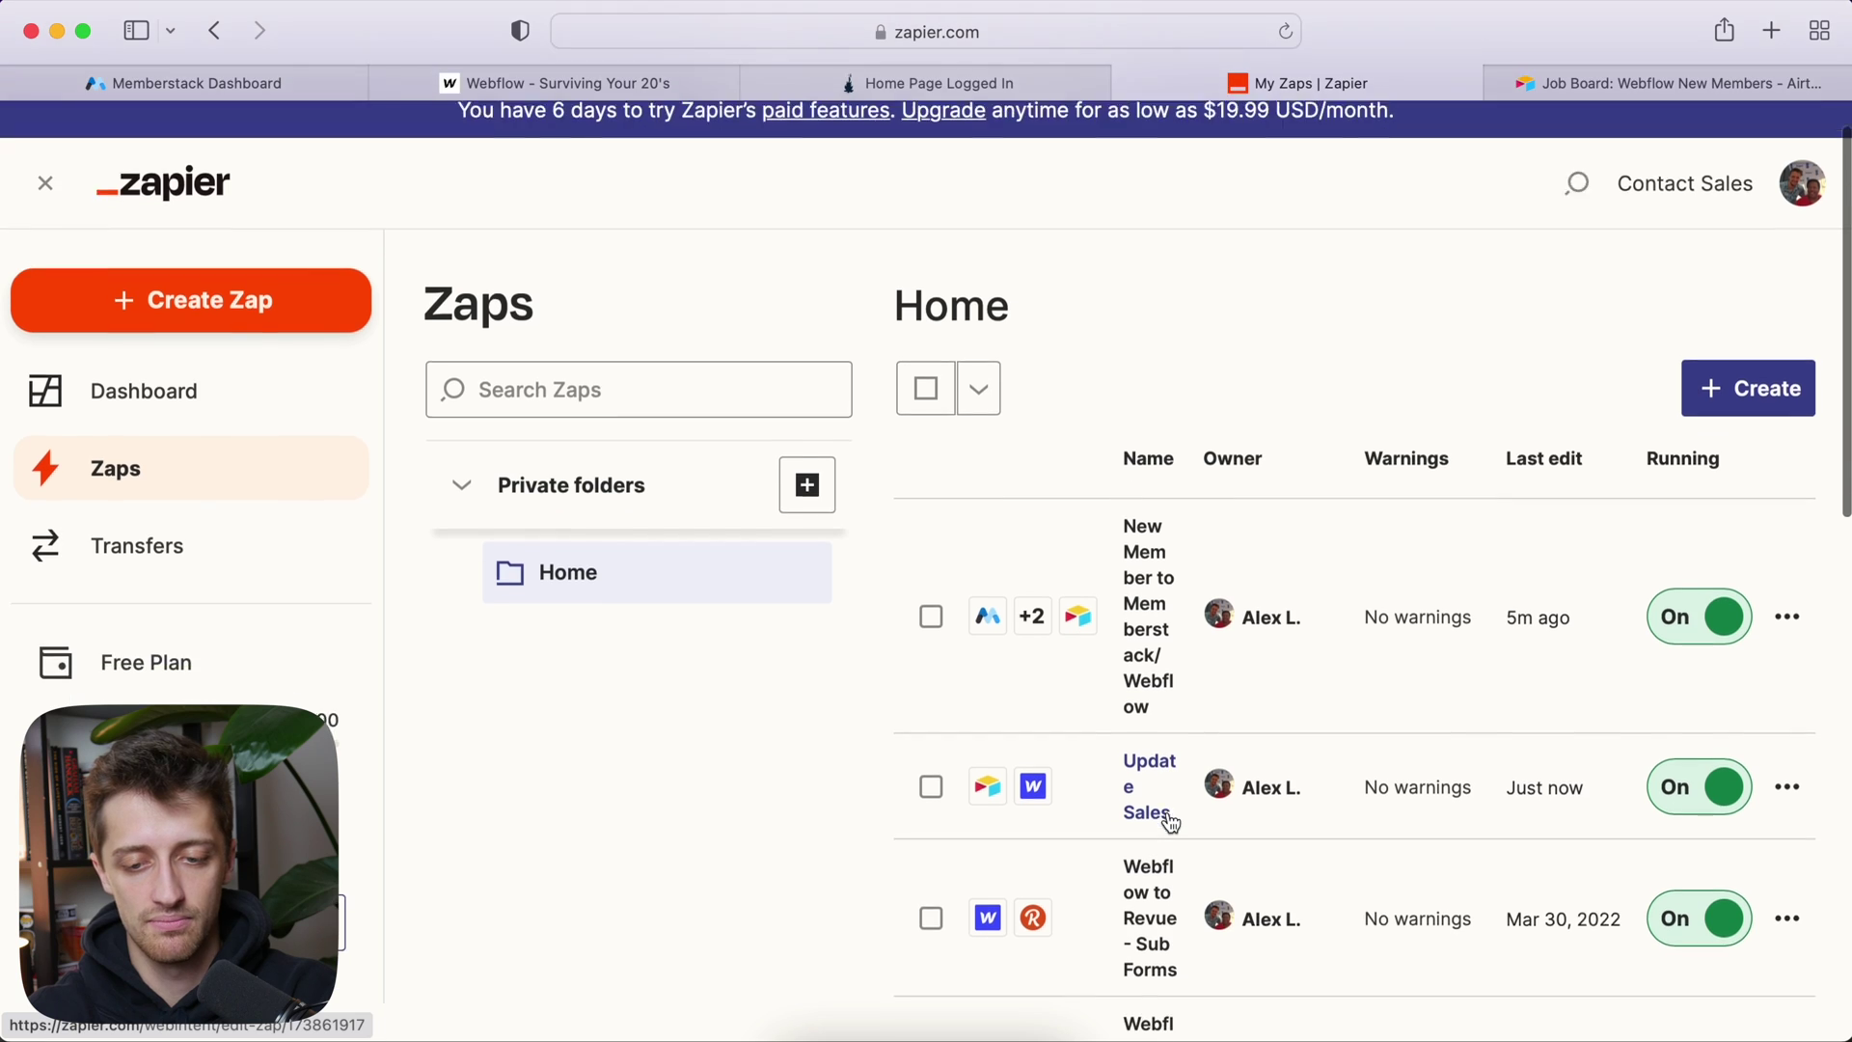
Step: Manually run the Update Sales zap and close the successful run results
{"action": "scroll", "coordinate": [1196, 800], "scroll_direction": "down", "scroll_amount": 2}
{"action": "left_click", "coordinate": [1787, 752]}
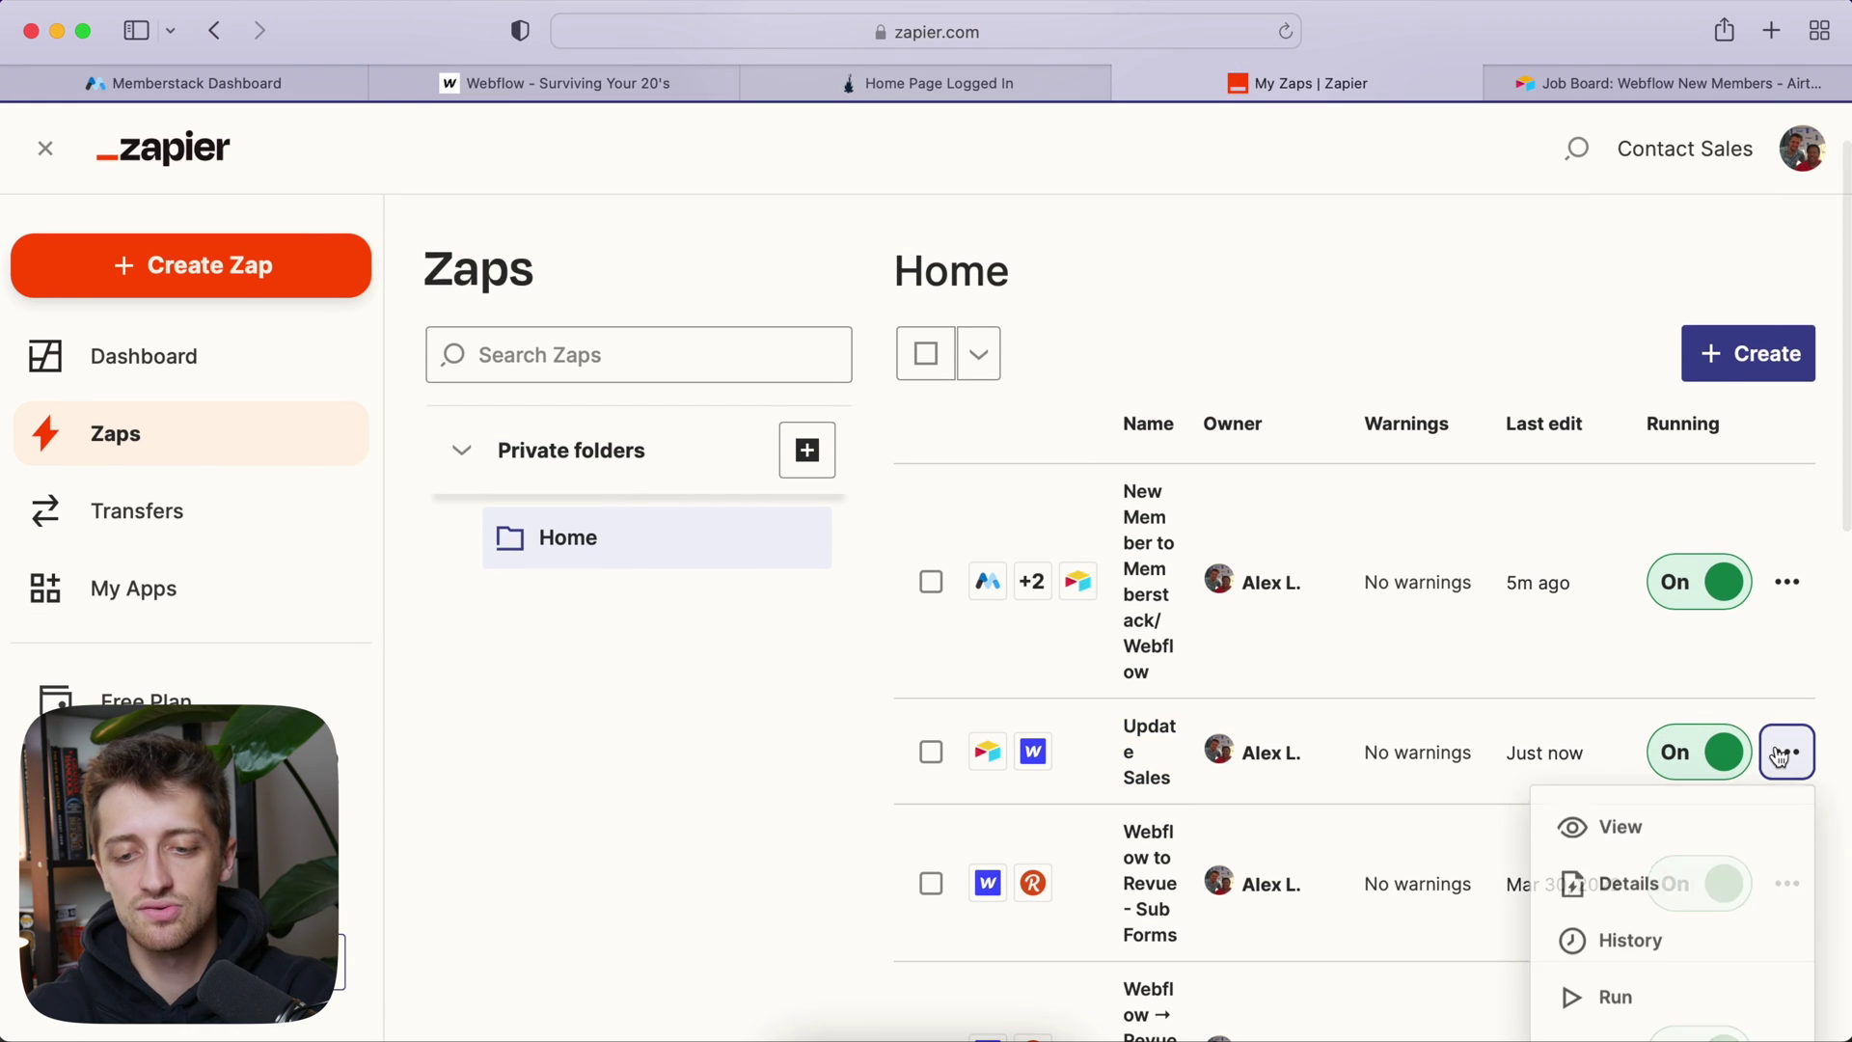
{"action": "left_click", "coordinate": [1615, 998]}
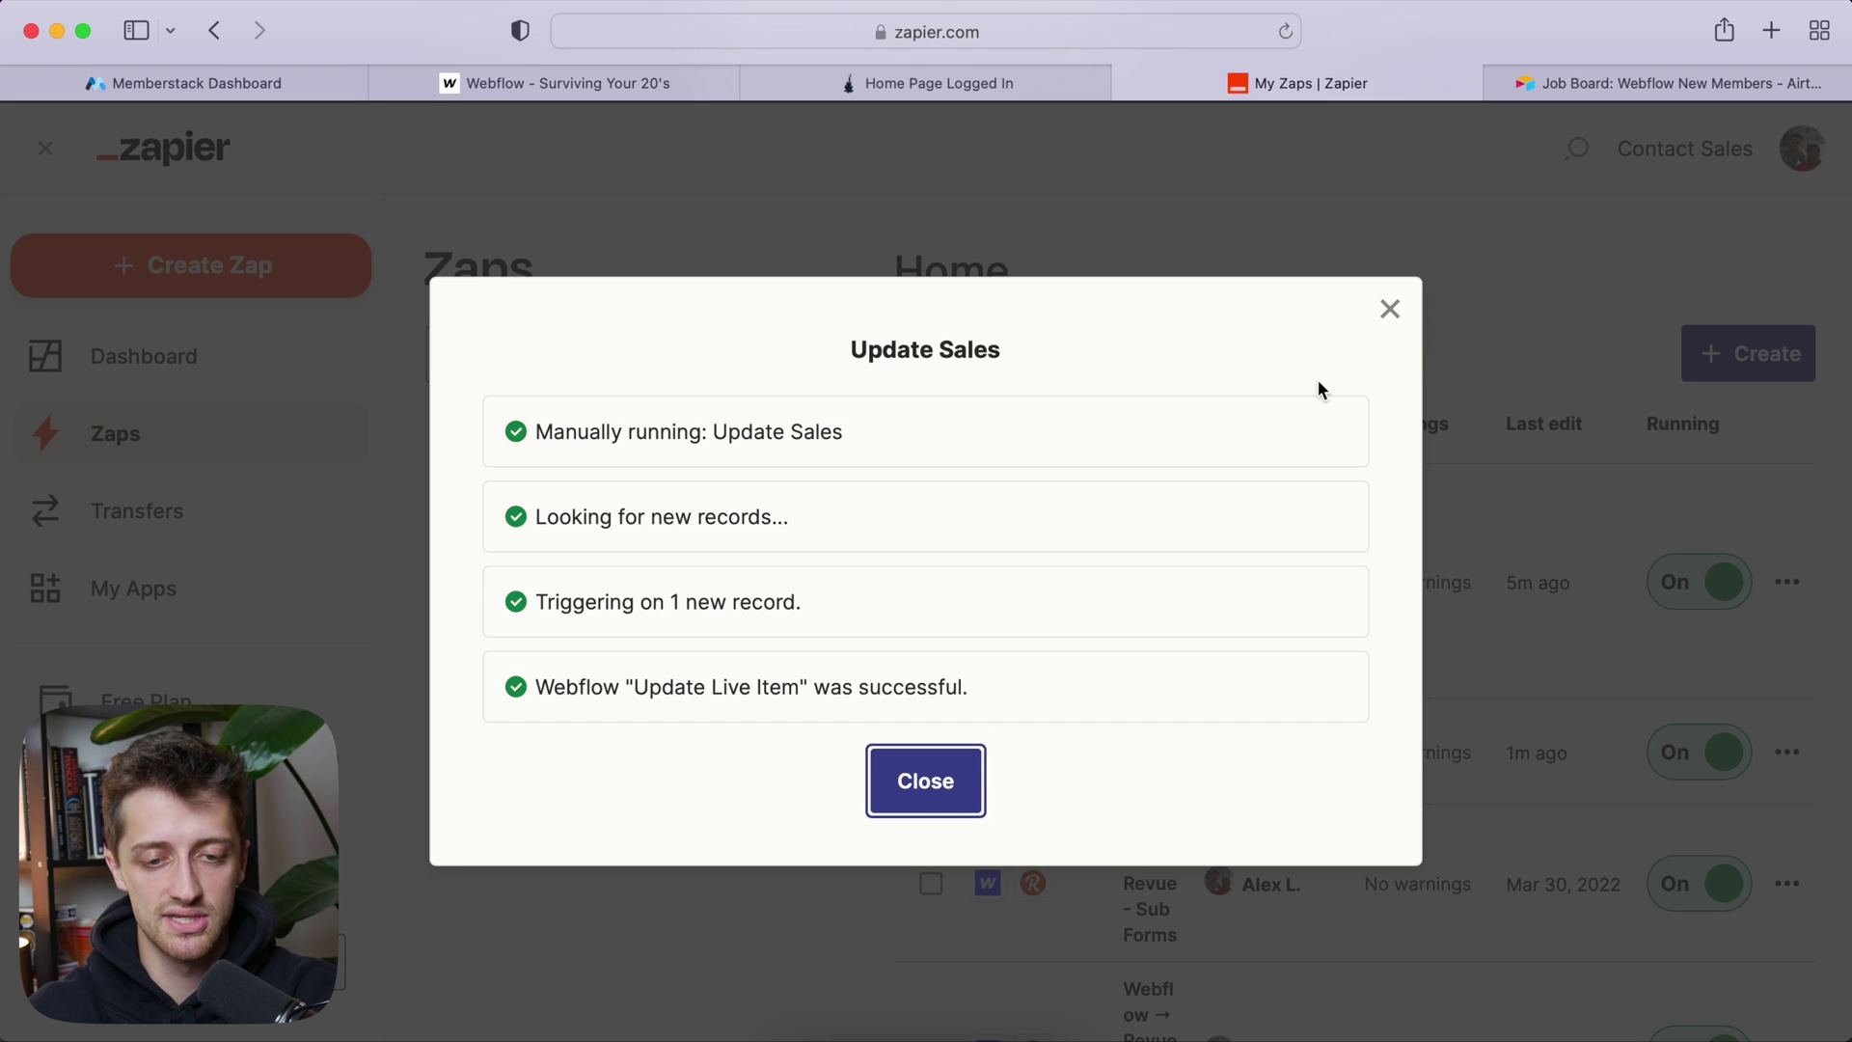
{"action": "left_click", "coordinate": [928, 783]}
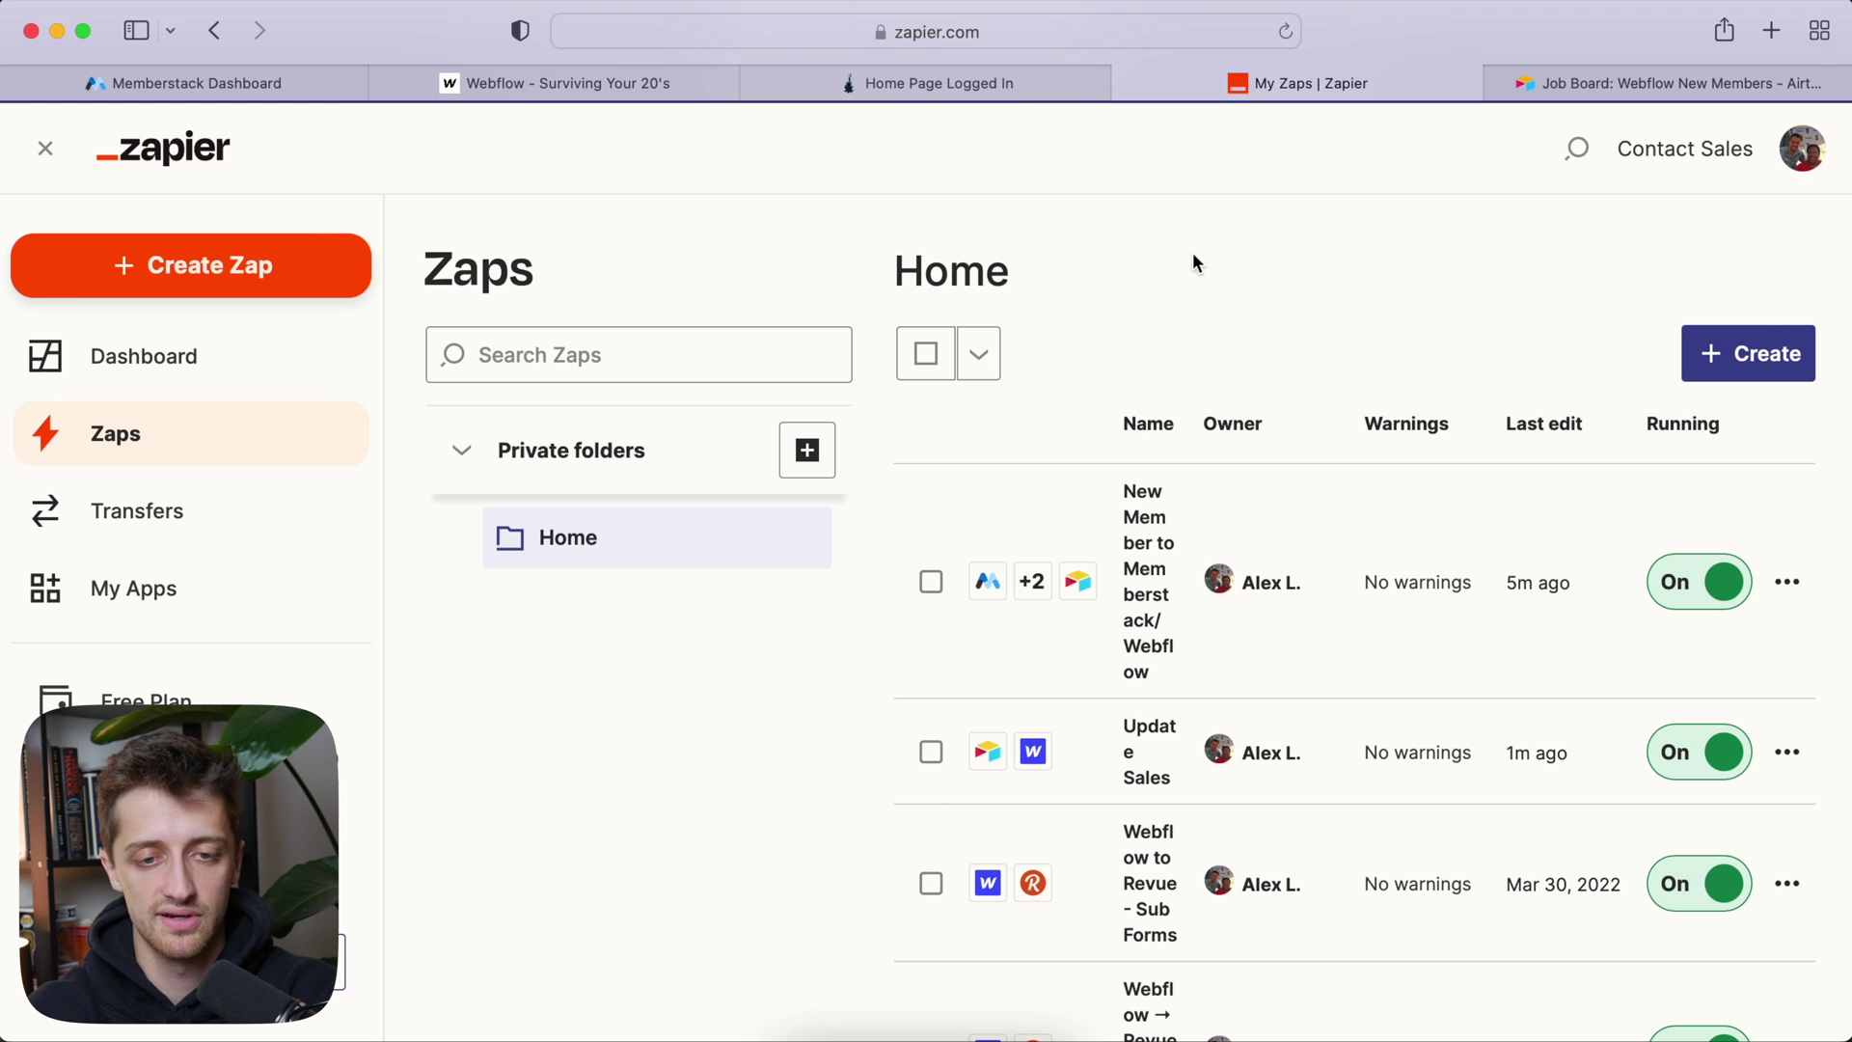
{"action": "left_click", "coordinate": [928, 85]}
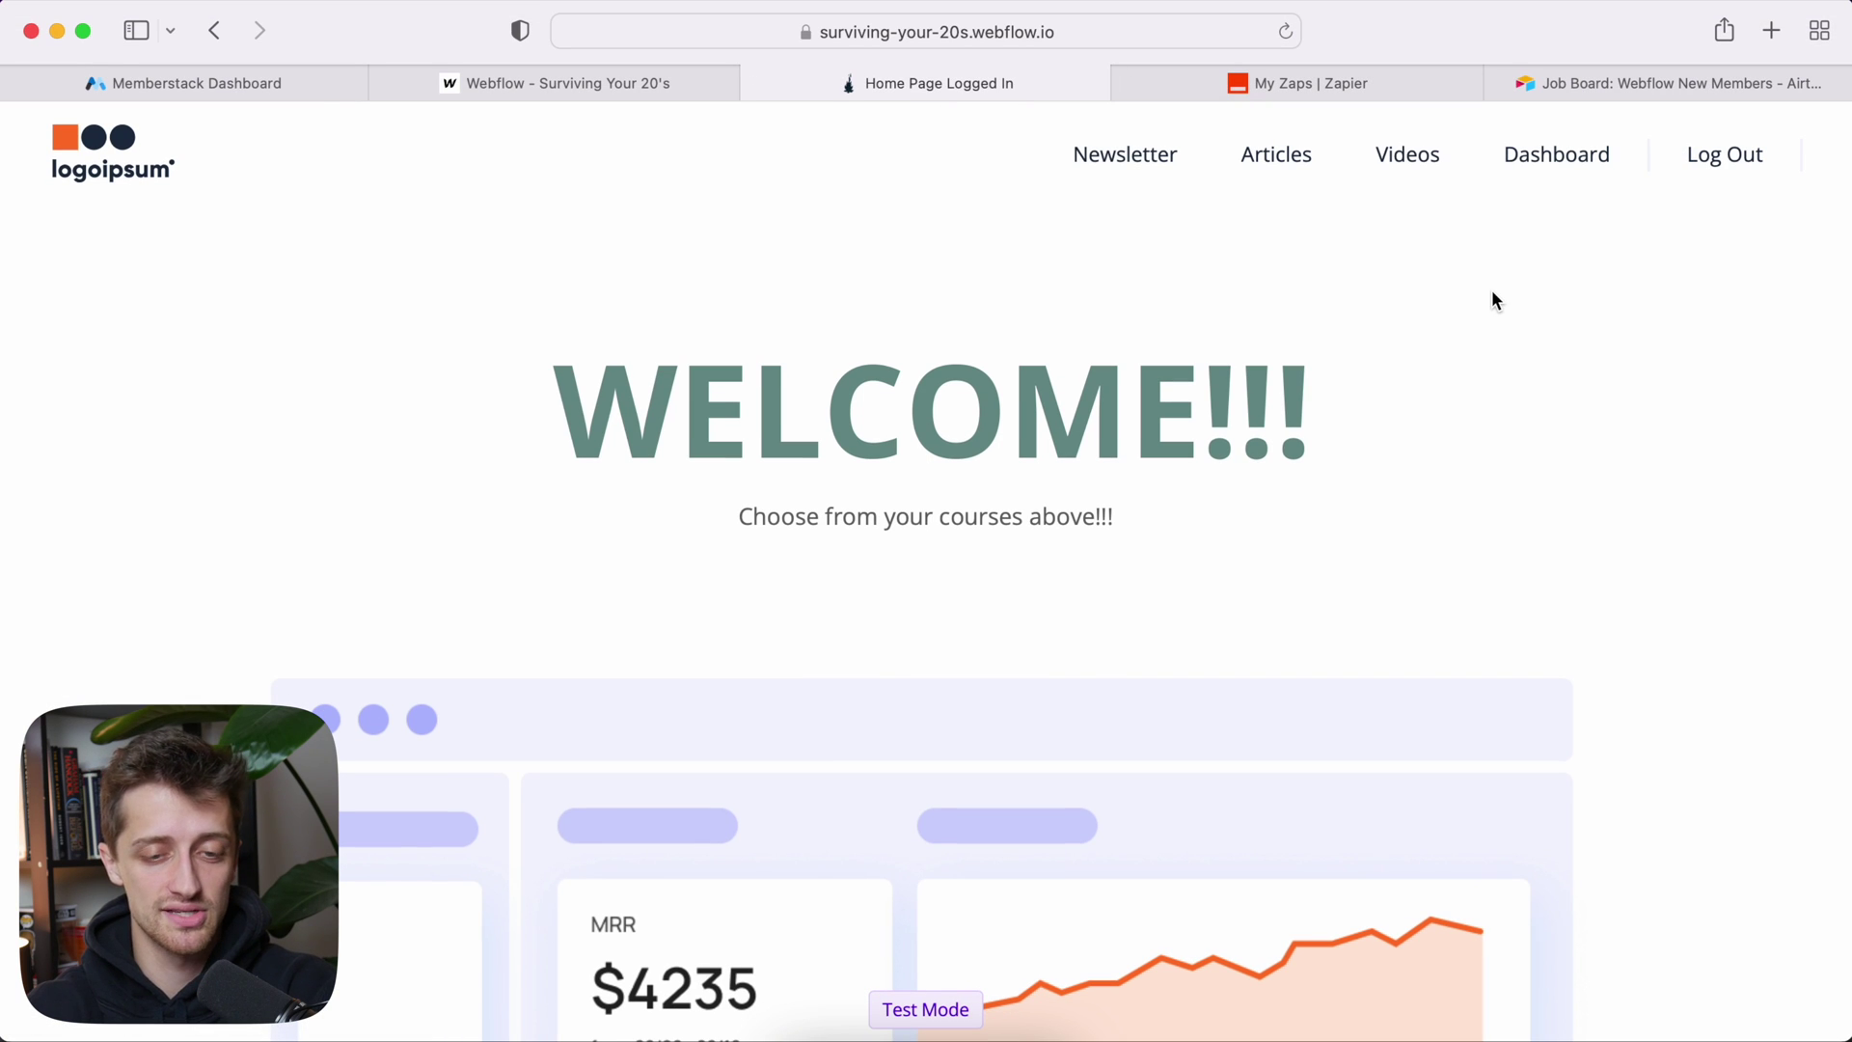
Step: Compare the member dashboard's sales stats with the Airtable values: MTD 40, YTD 500, PY 1000
{"action": "left_click", "coordinate": [1550, 176]}
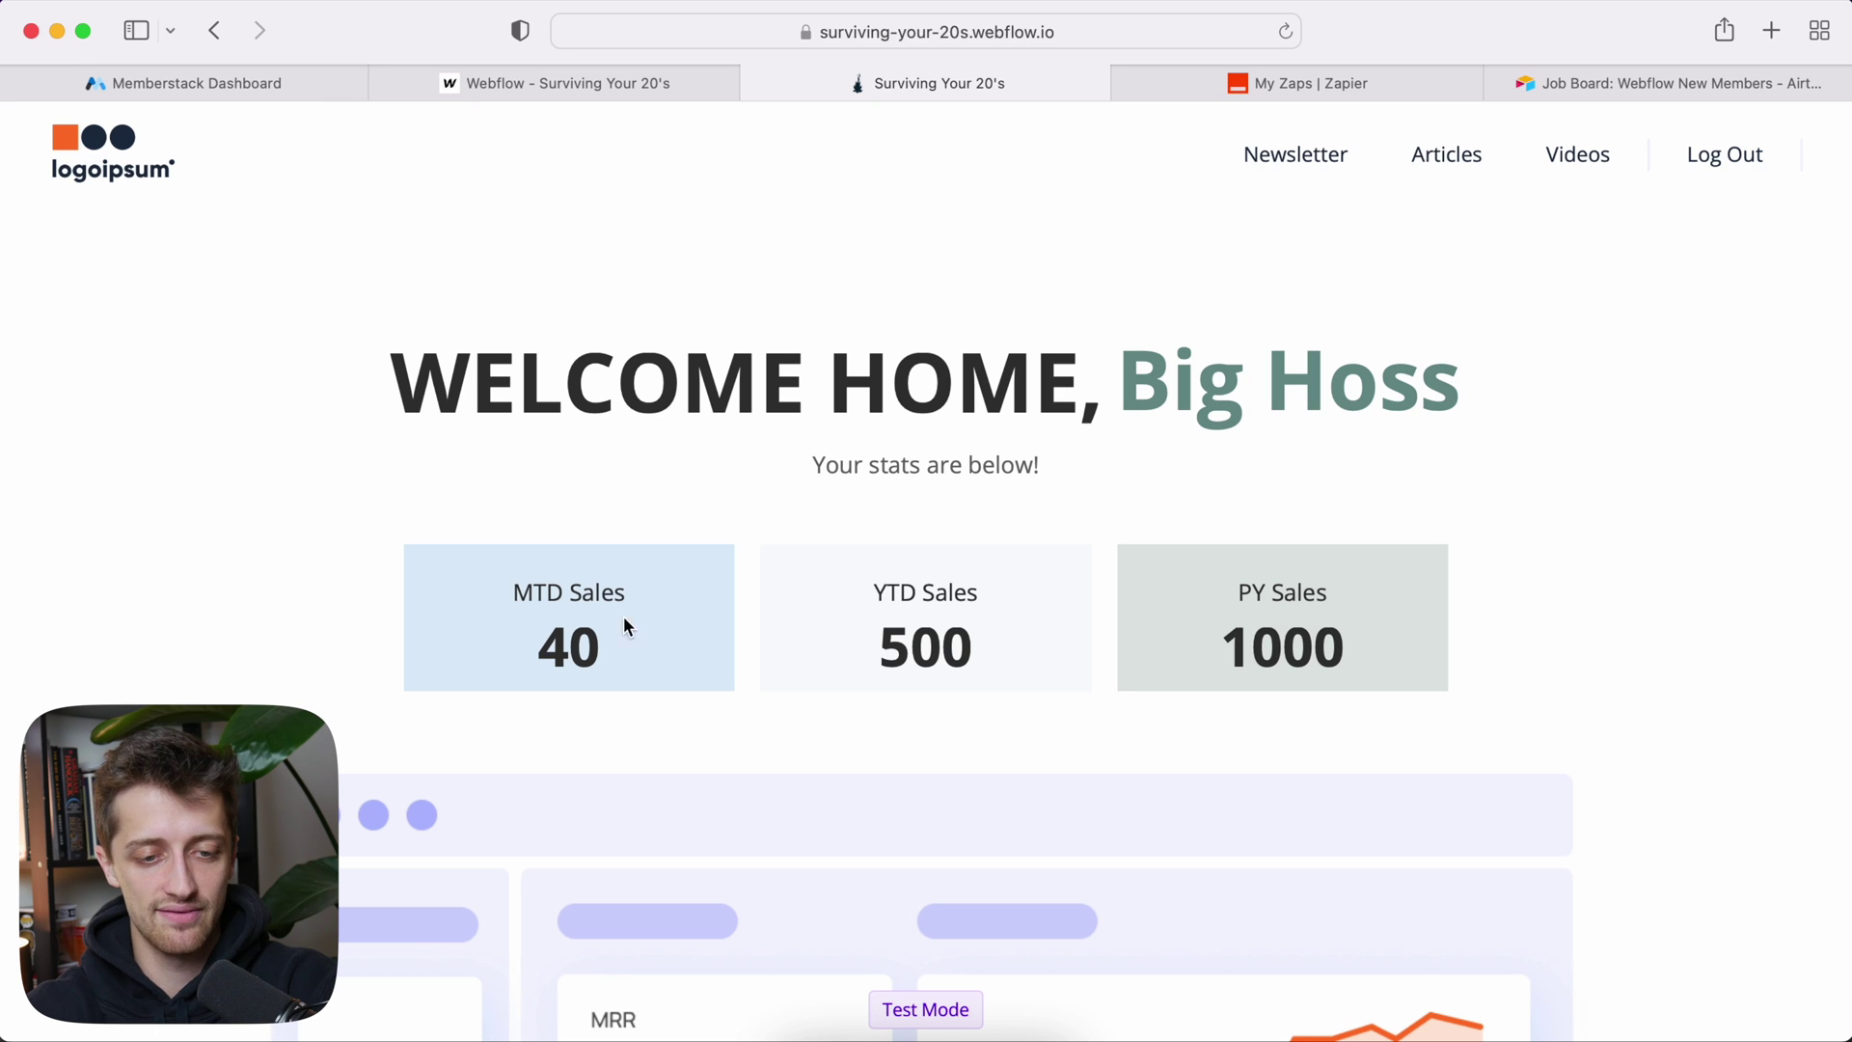
{"action": "left_click", "coordinate": [1605, 86]}
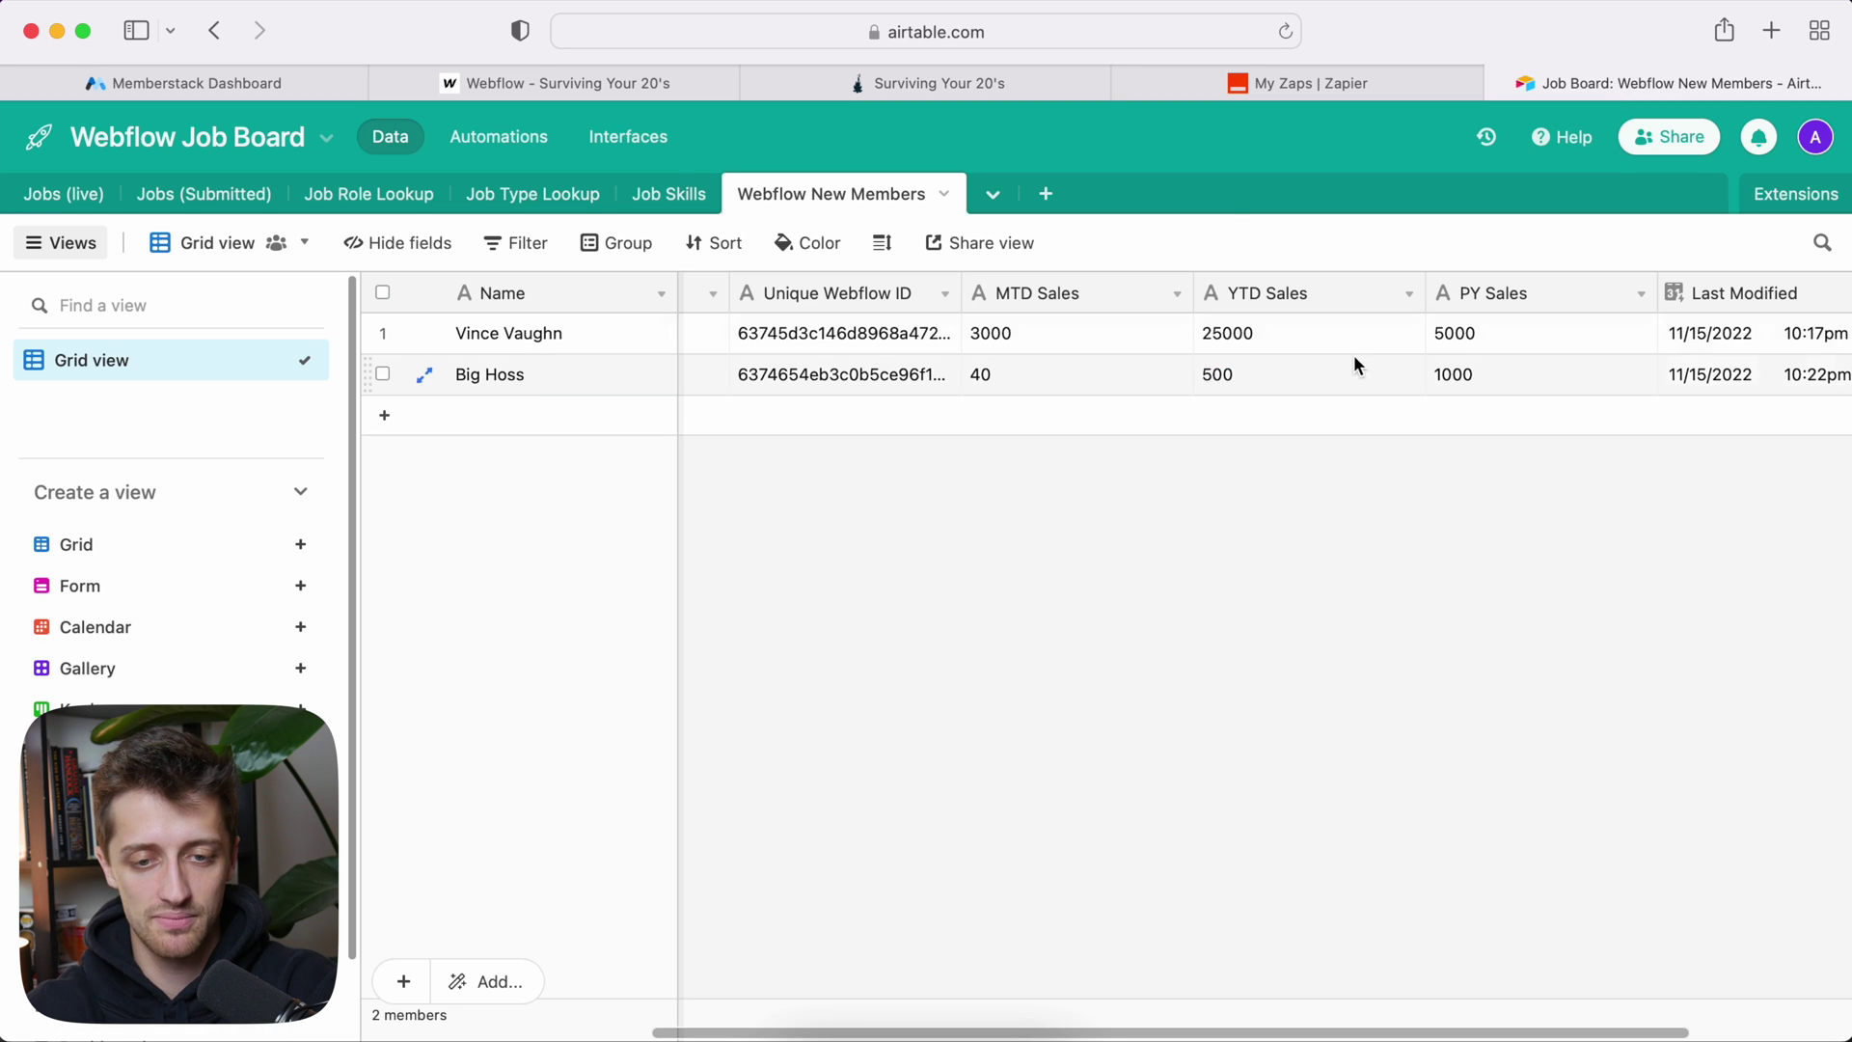
{"action": "left_click", "coordinate": [888, 81]}
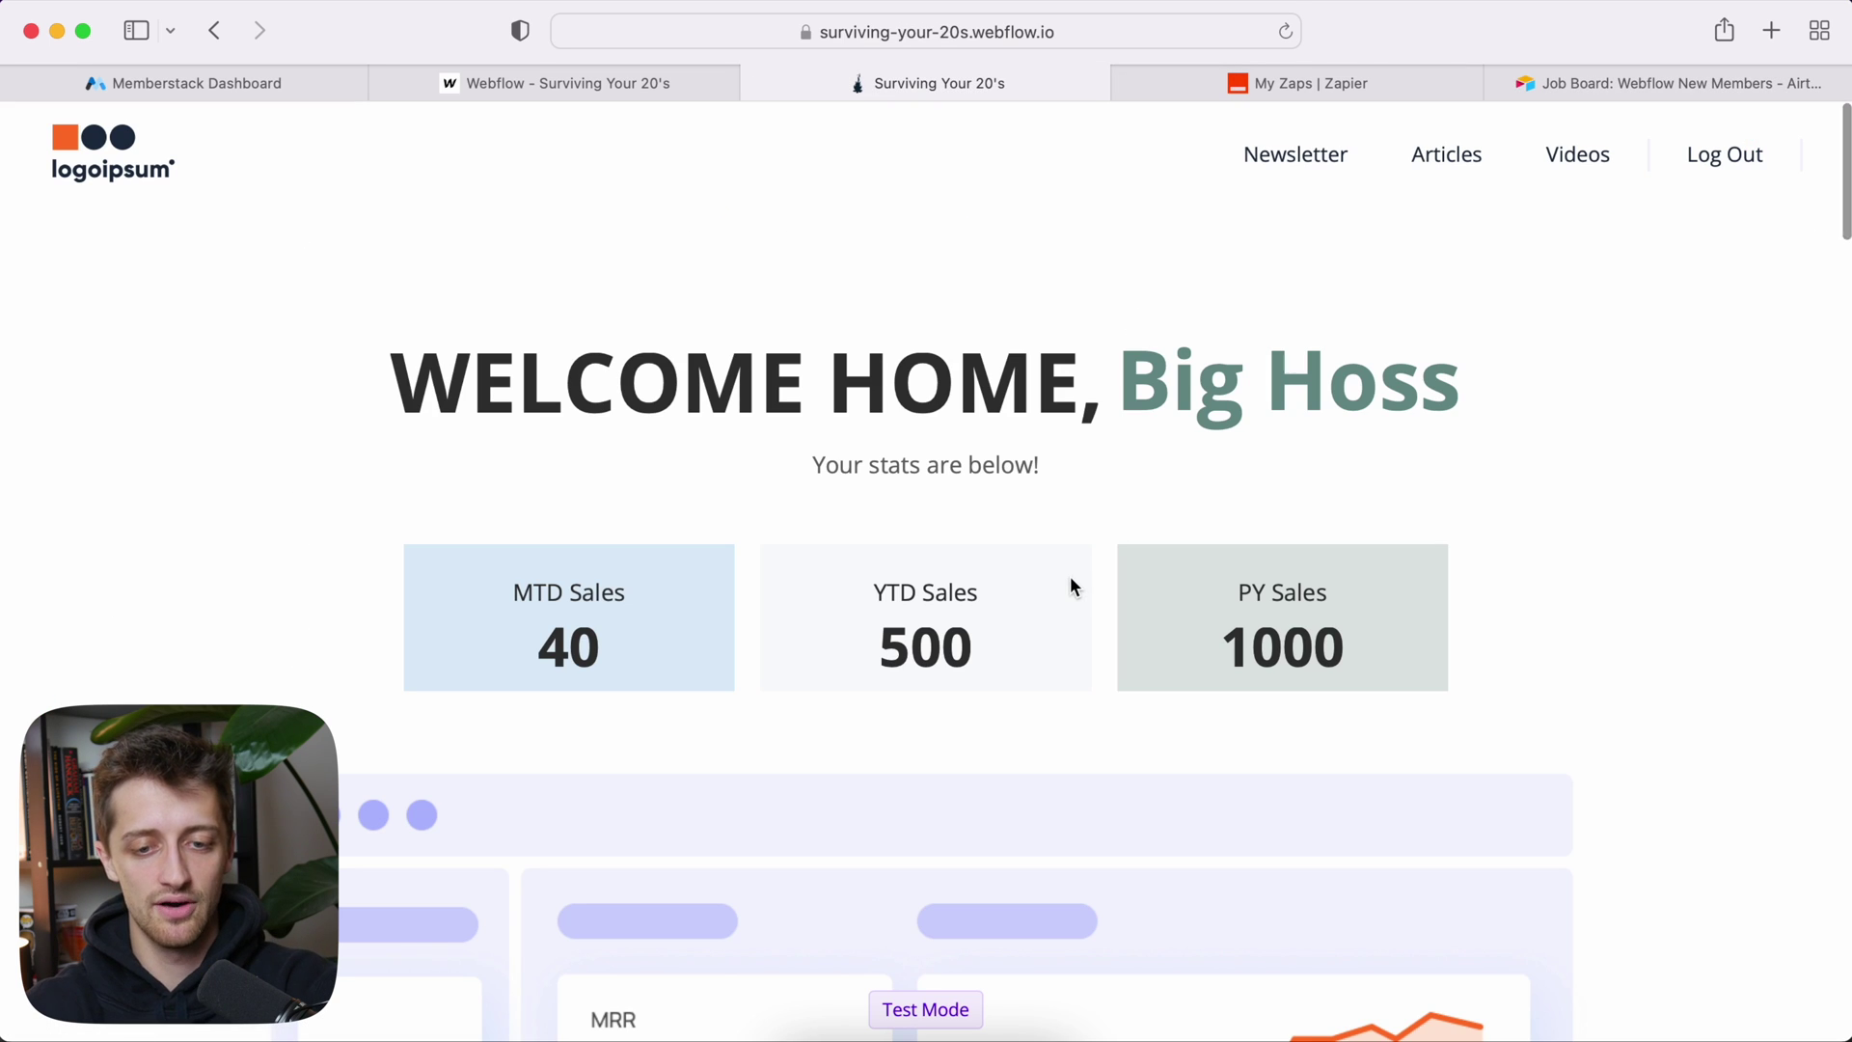
Step: Log out and log back in with the saved email to confirm the stats persist
{"action": "left_click", "coordinate": [1754, 162]}
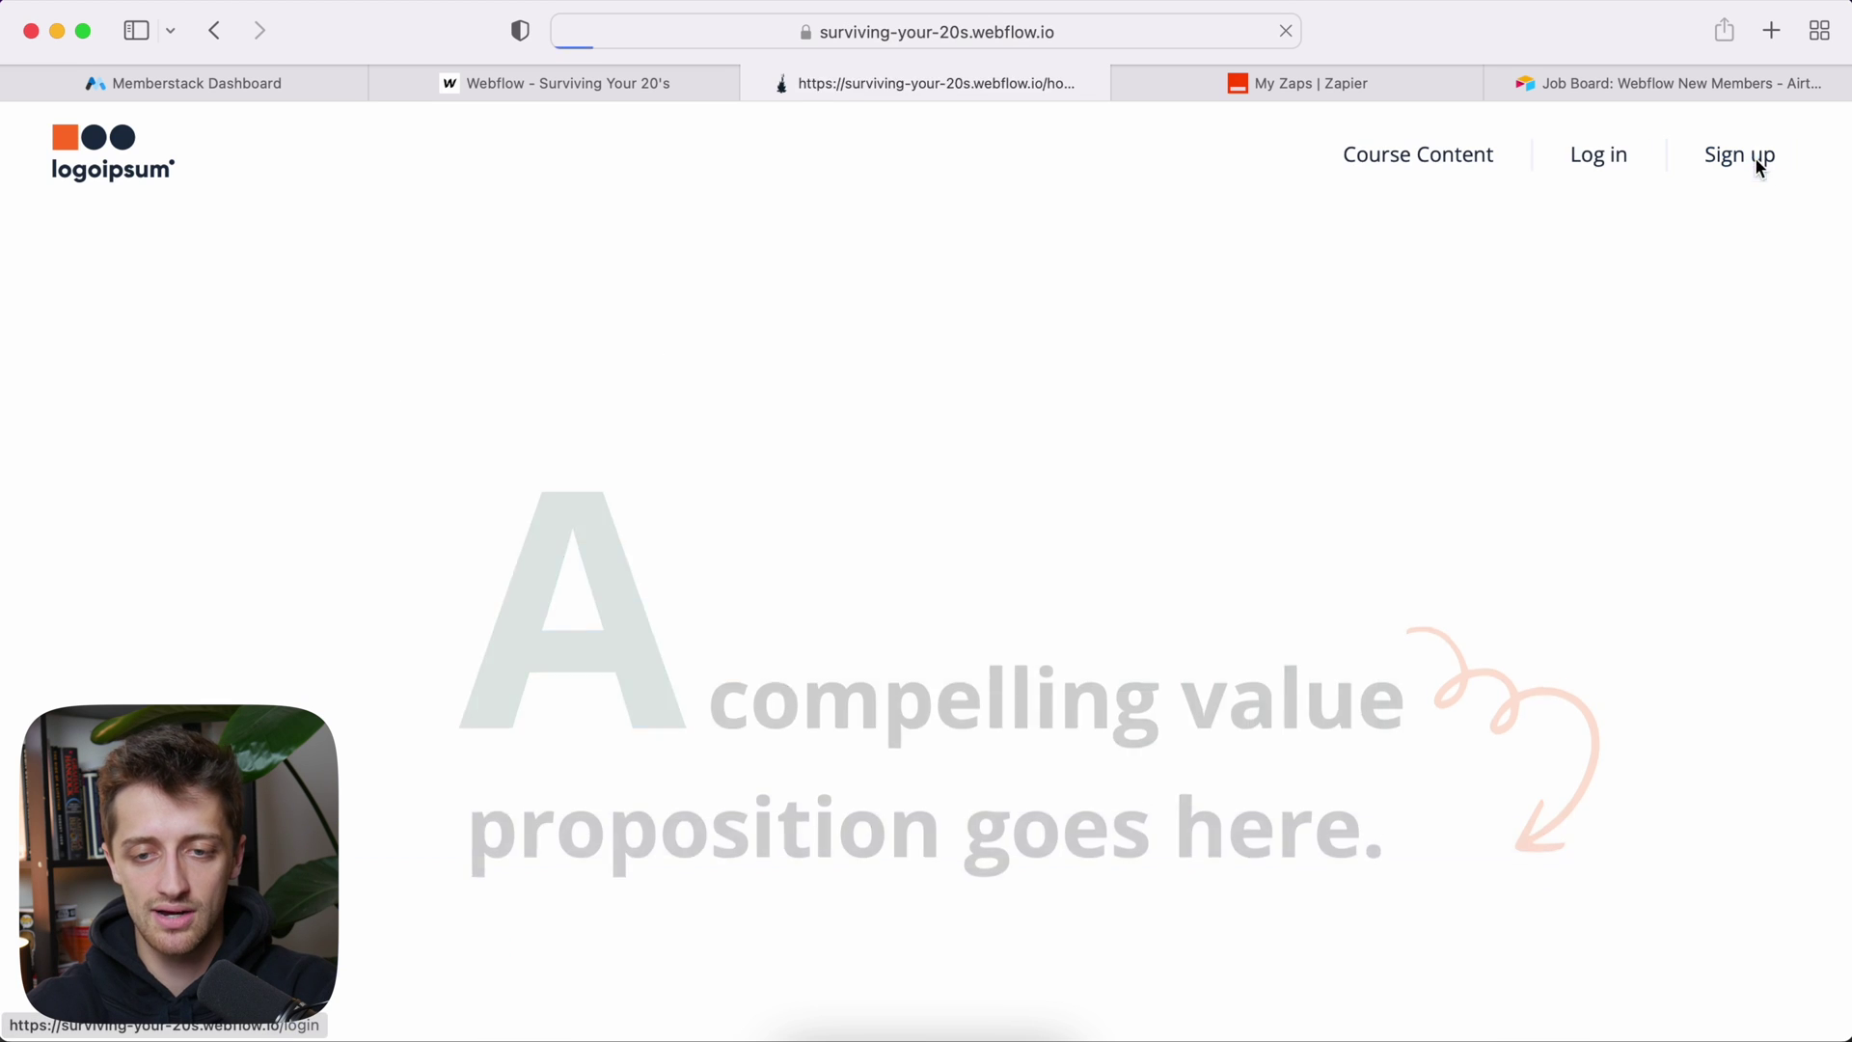
{"action": "left_click", "coordinate": [1588, 159]}
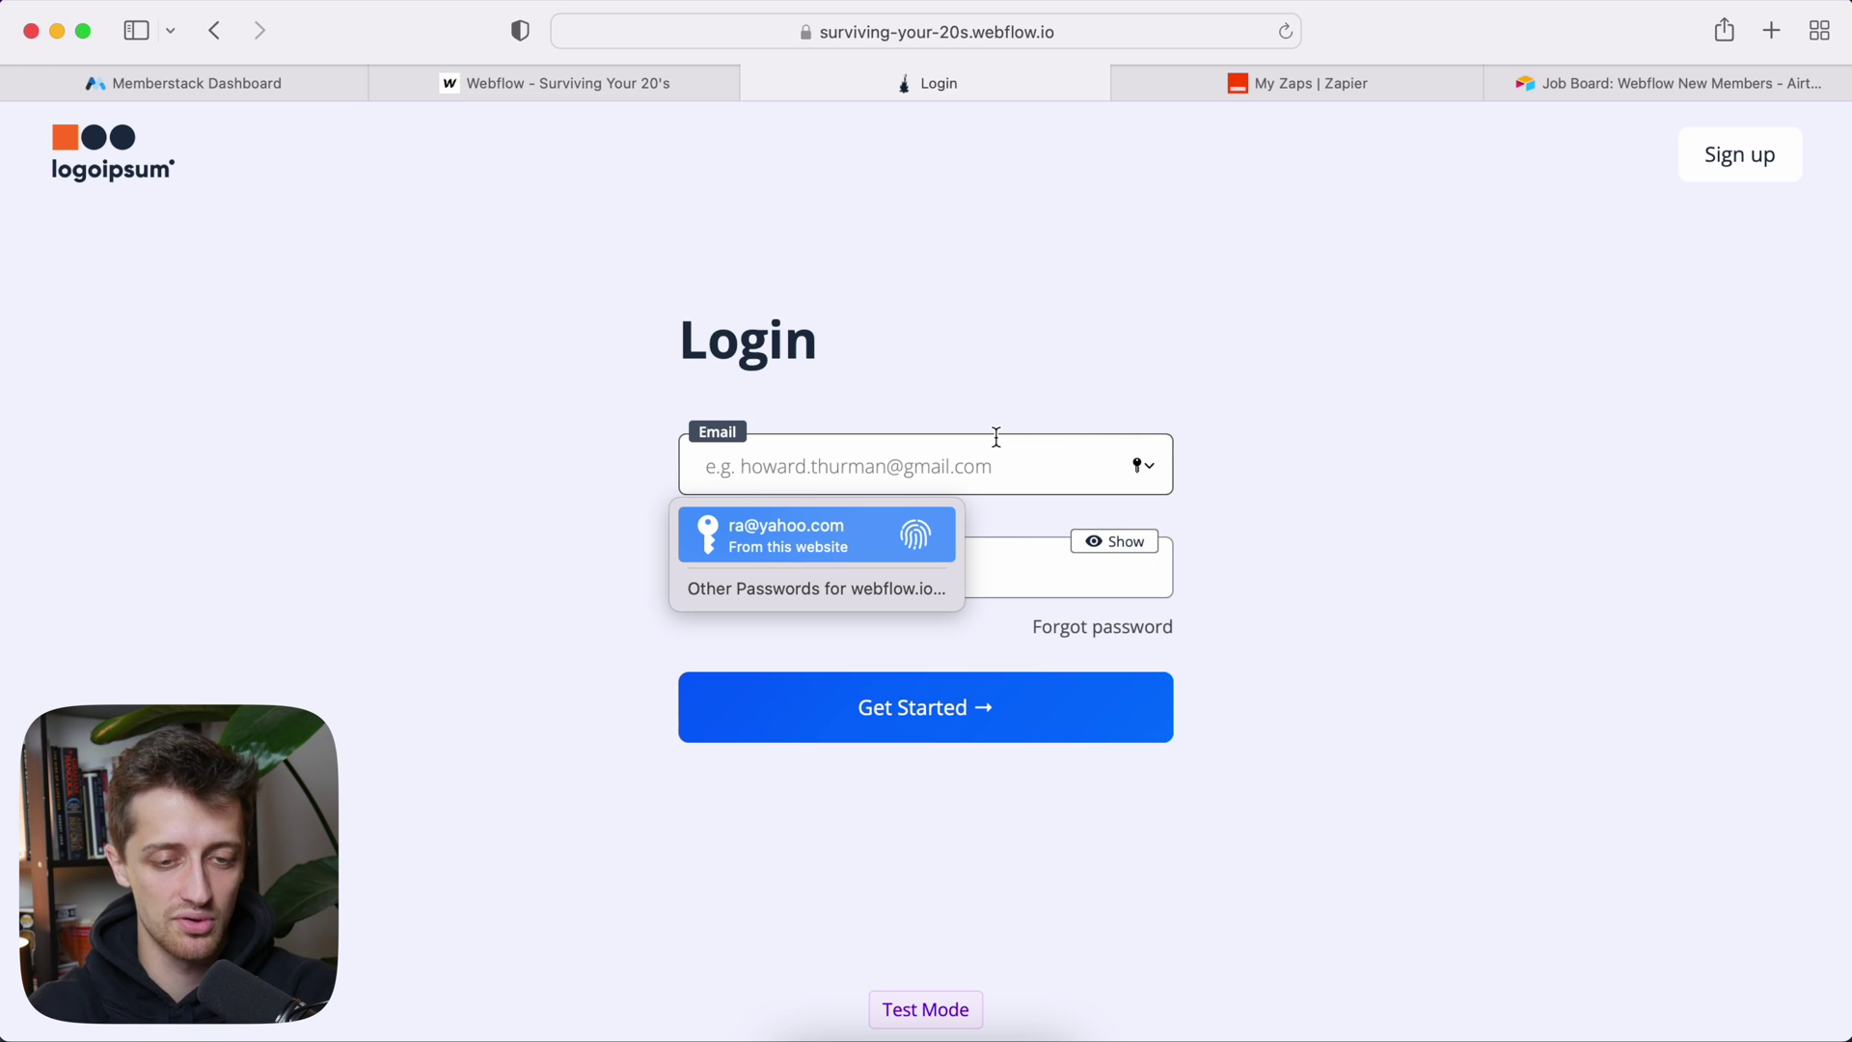
{"action": "type", "text": "bh"}
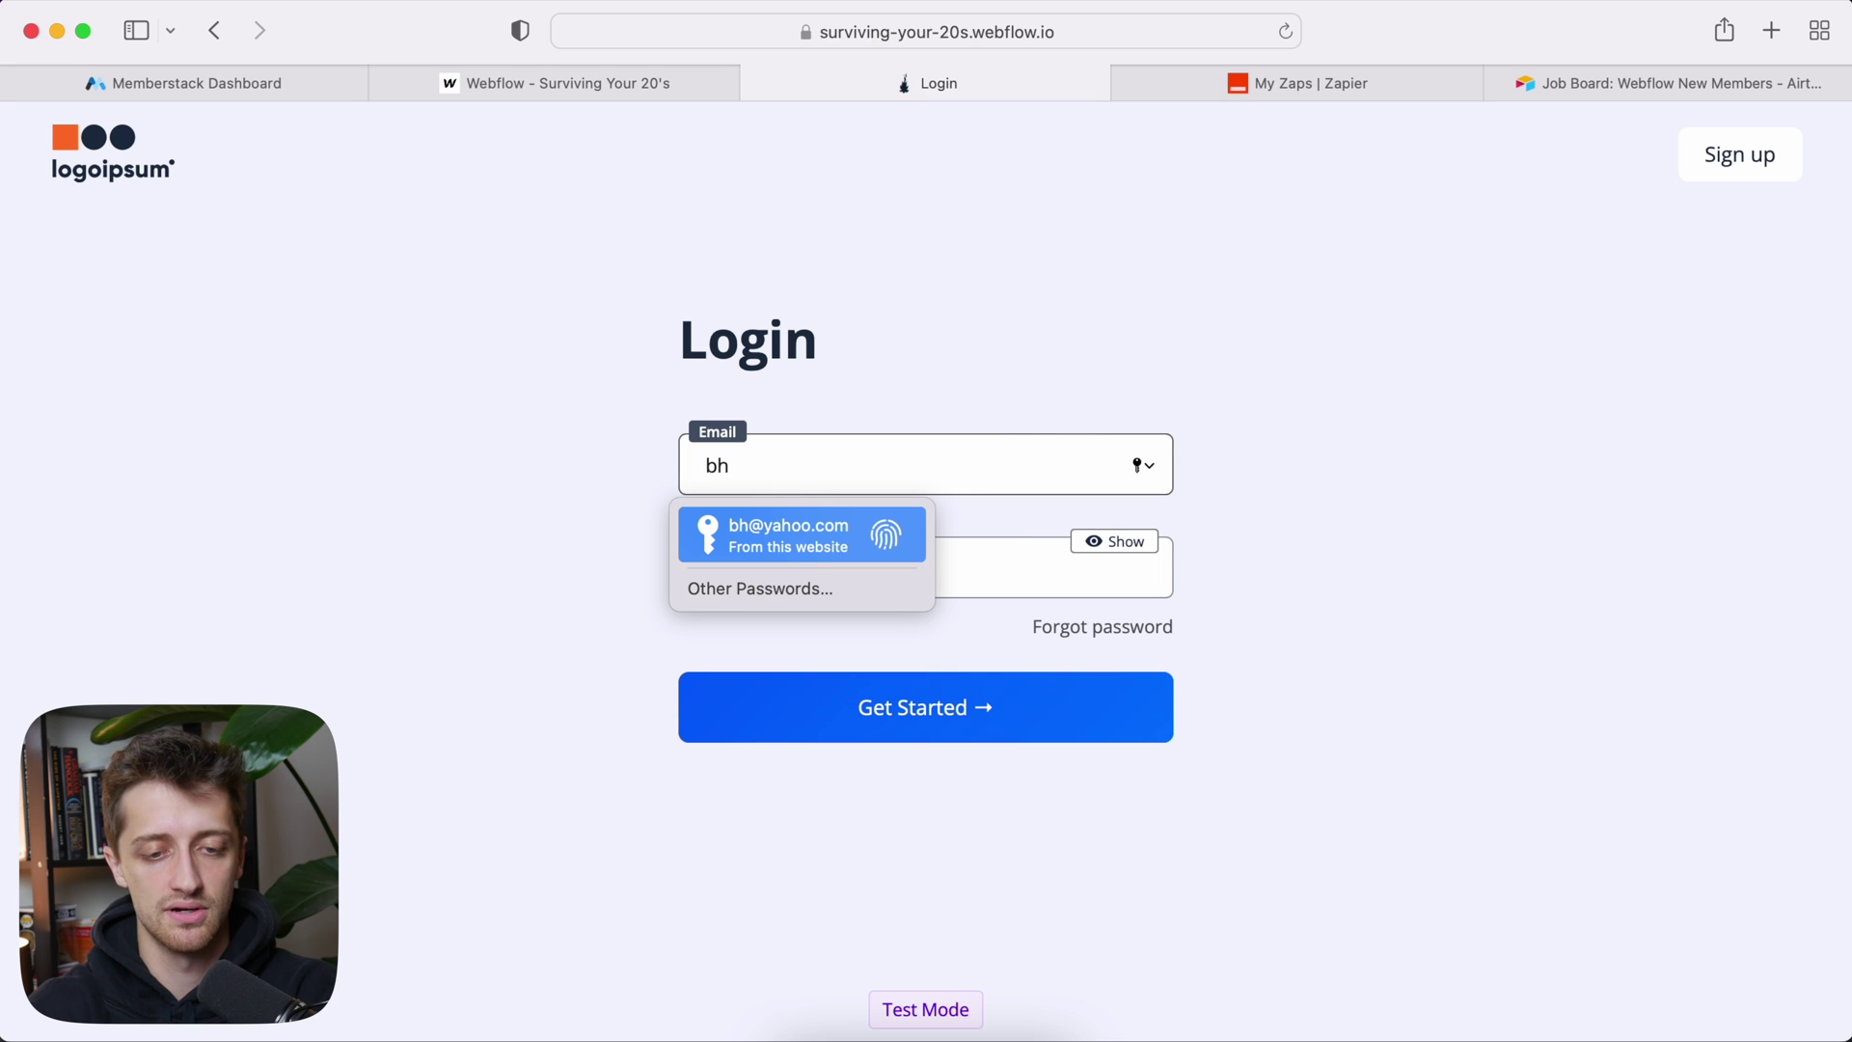
{"action": "key", "text": "Return"}
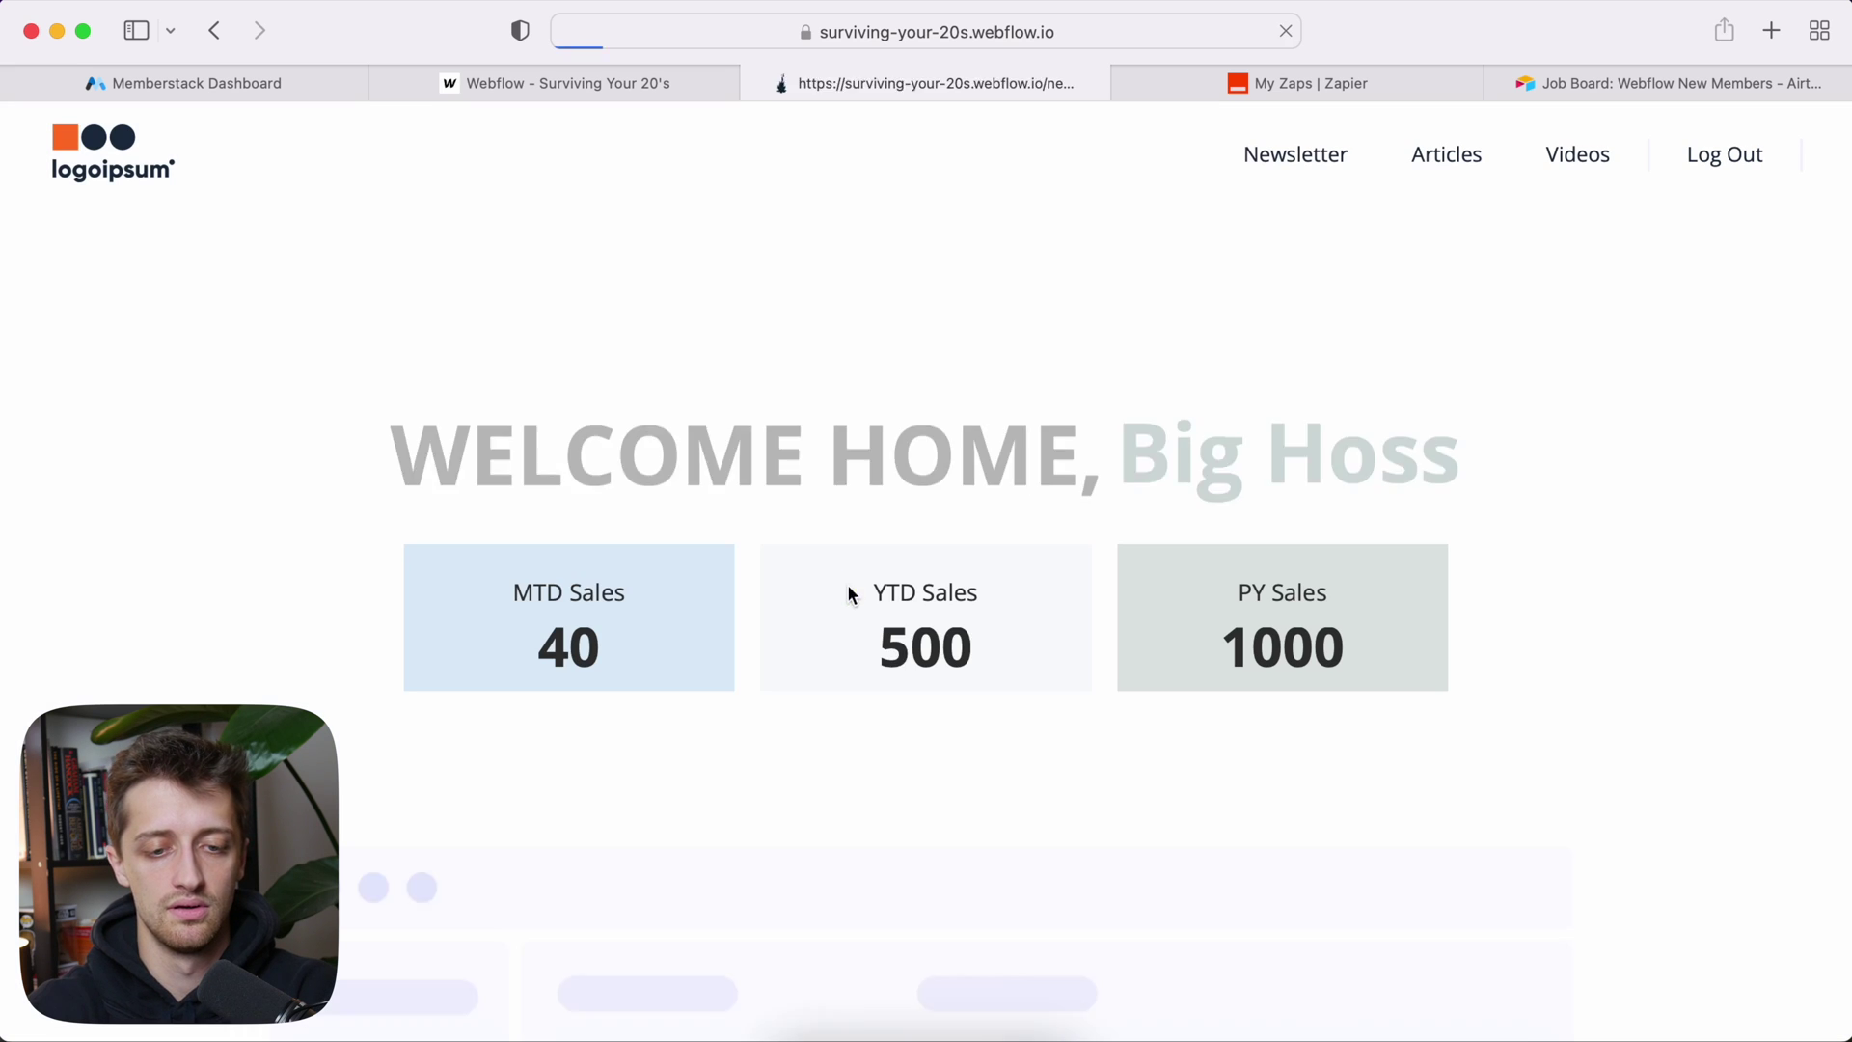